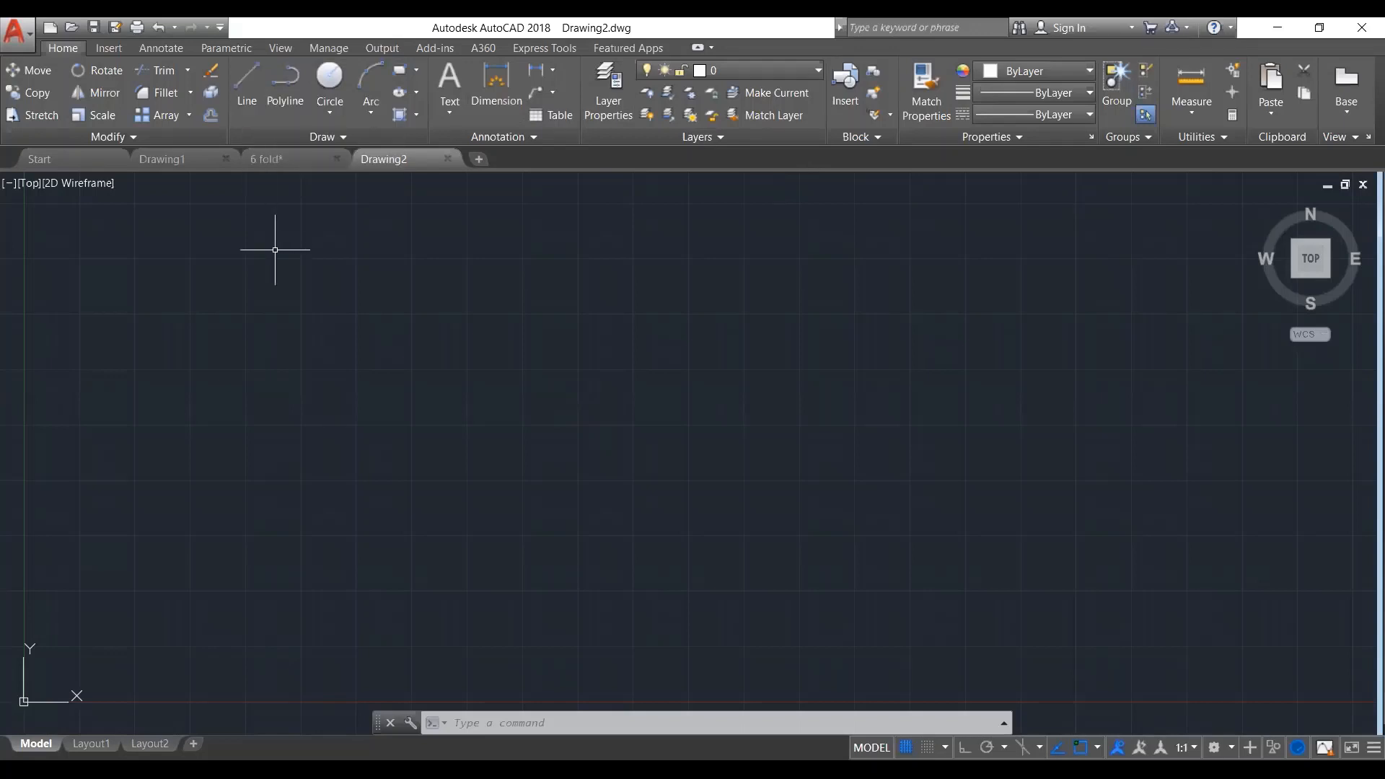
{"action": "type", "text": "l"}
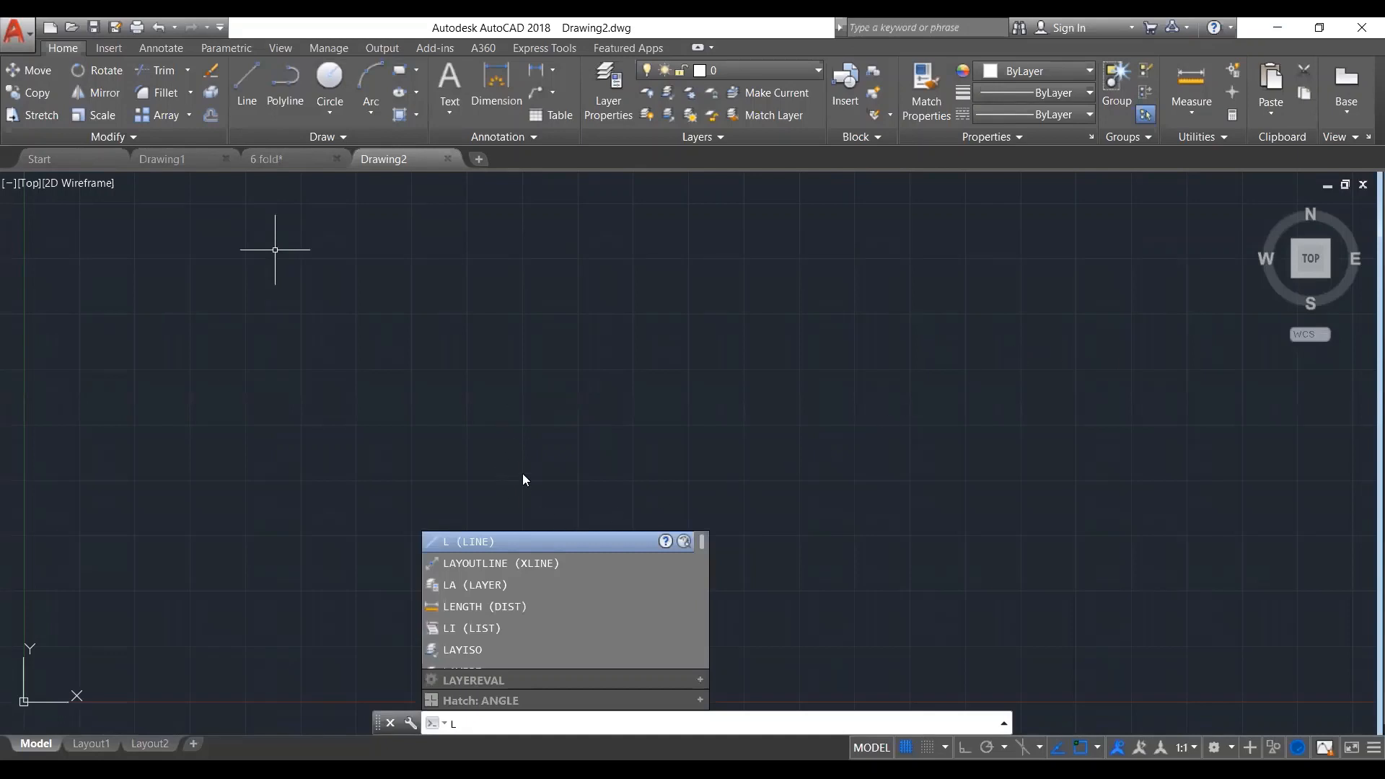
{"action": "key", "text": "Down"}
{"action": "key", "text": "Down"}
{"action": "key", "text": "Down"}
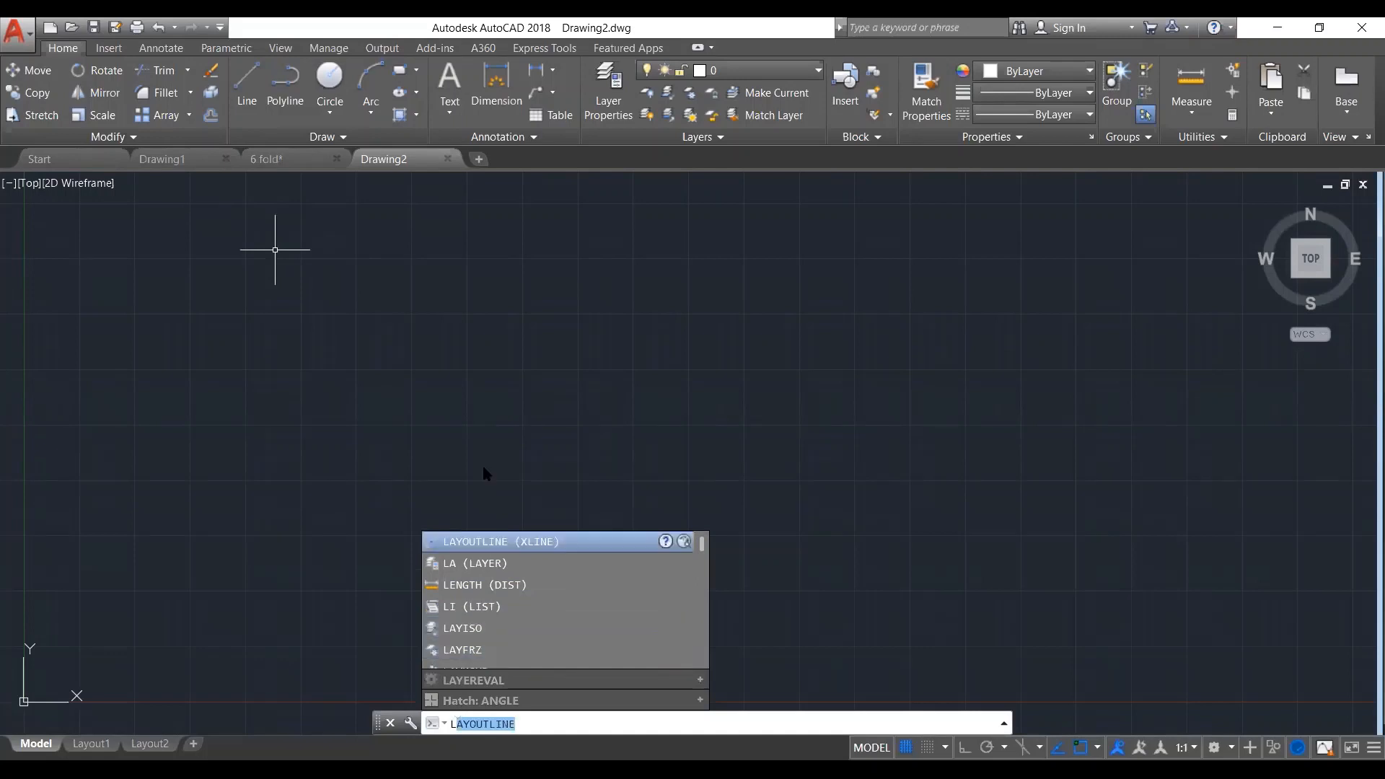
{"action": "key", "text": "BackSpace"}
{"action": "key", "text": "BackSpace"}
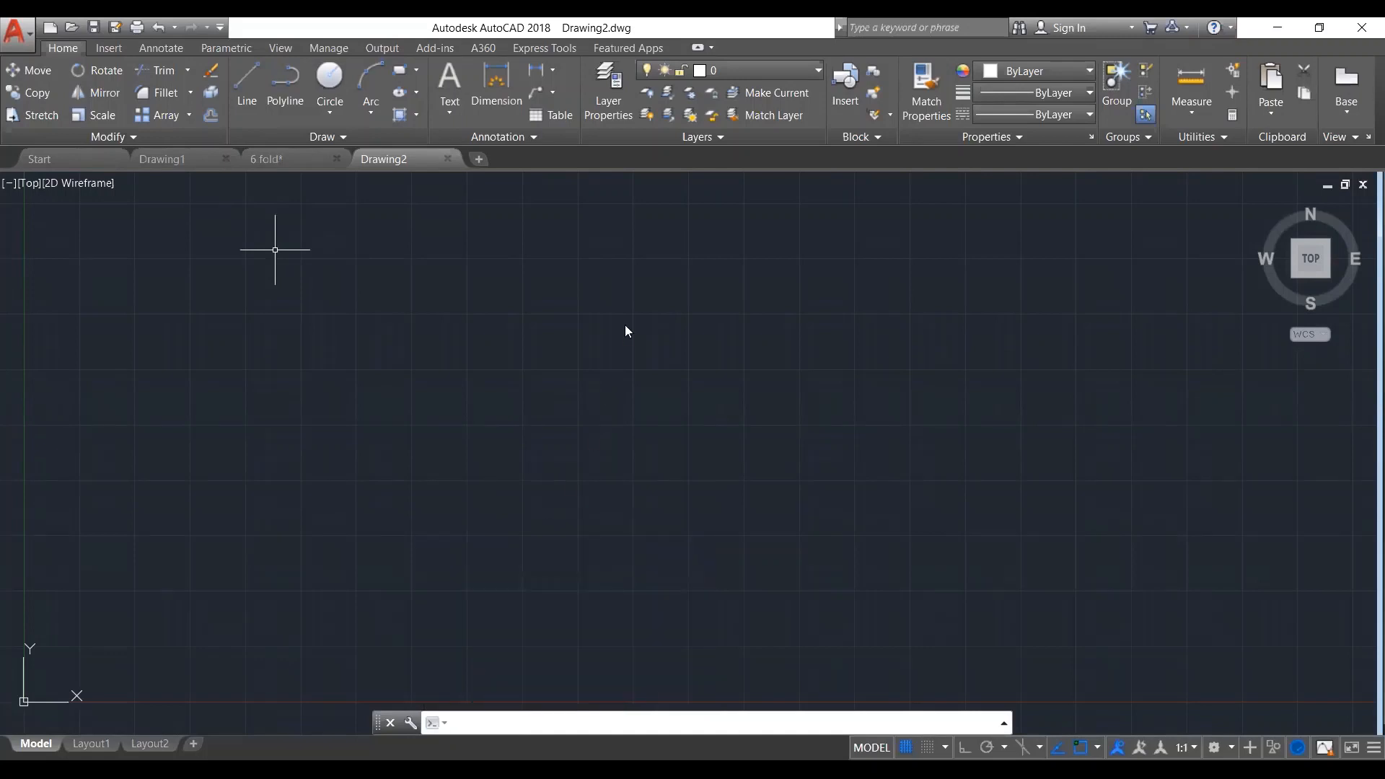
Draw a single horizontal line in the upper-middle area of the drawing with the Line command, using Ortho mode to keep it straight
{"action": "type", "text": "1"}
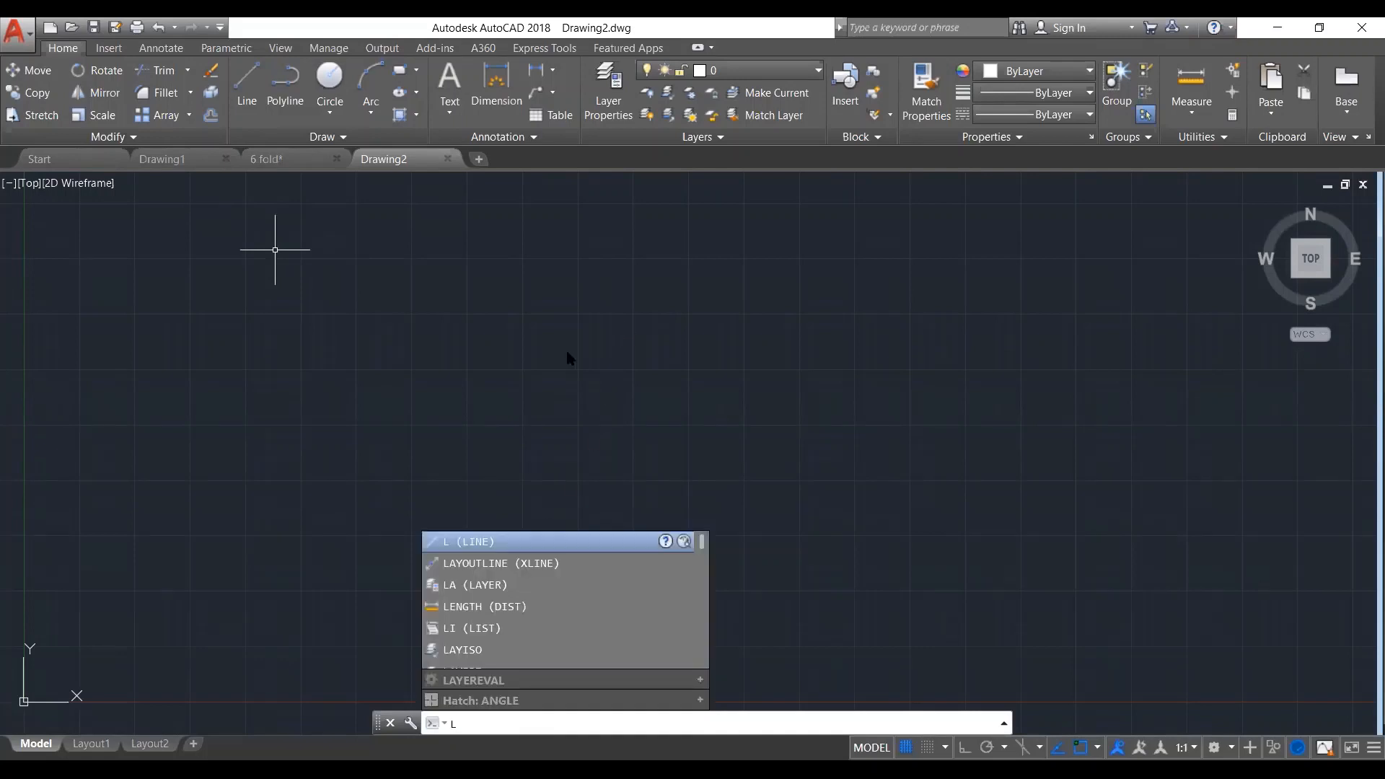
{"action": "key", "text": "BackSpace"}
{"action": "type", "text": "l"}
{"action": "key", "text": "Return"}
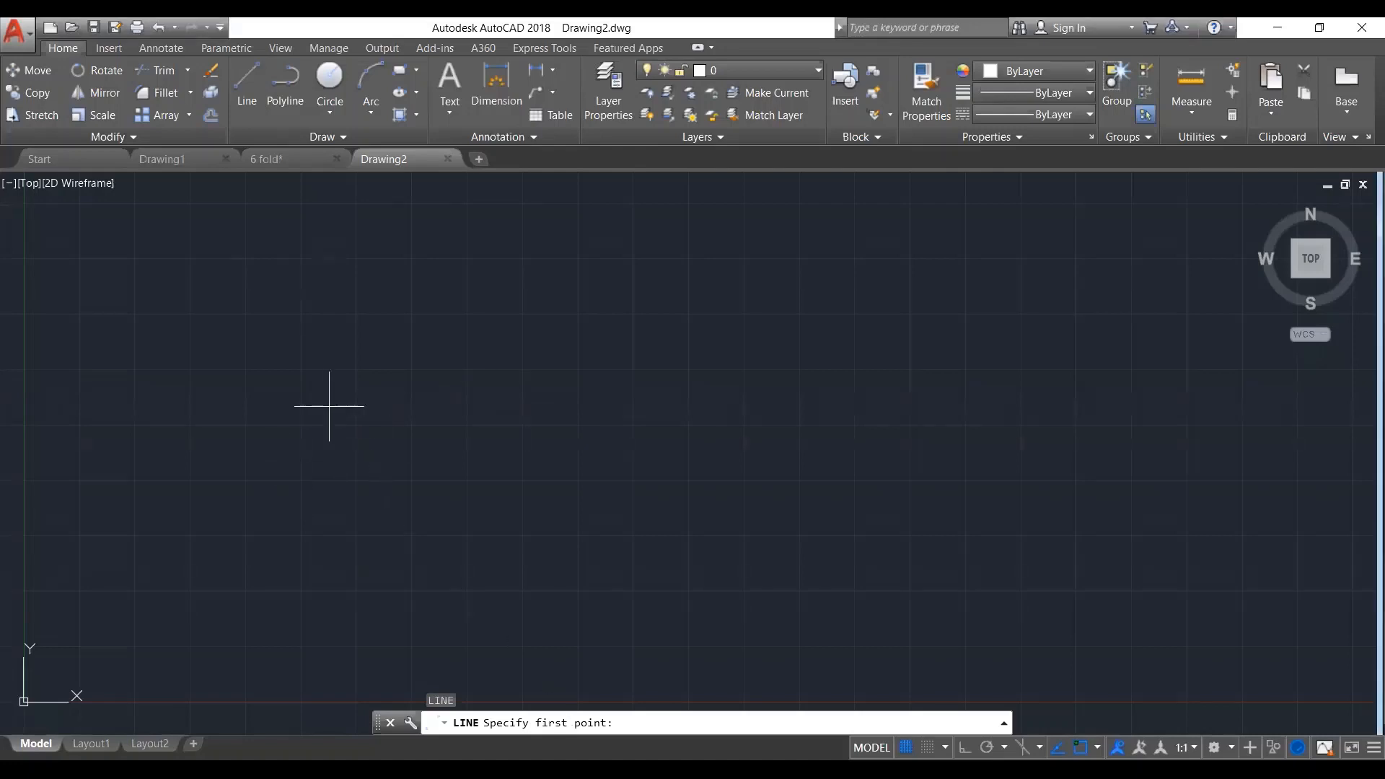
{"action": "left_click", "coordinate": [353, 374]}
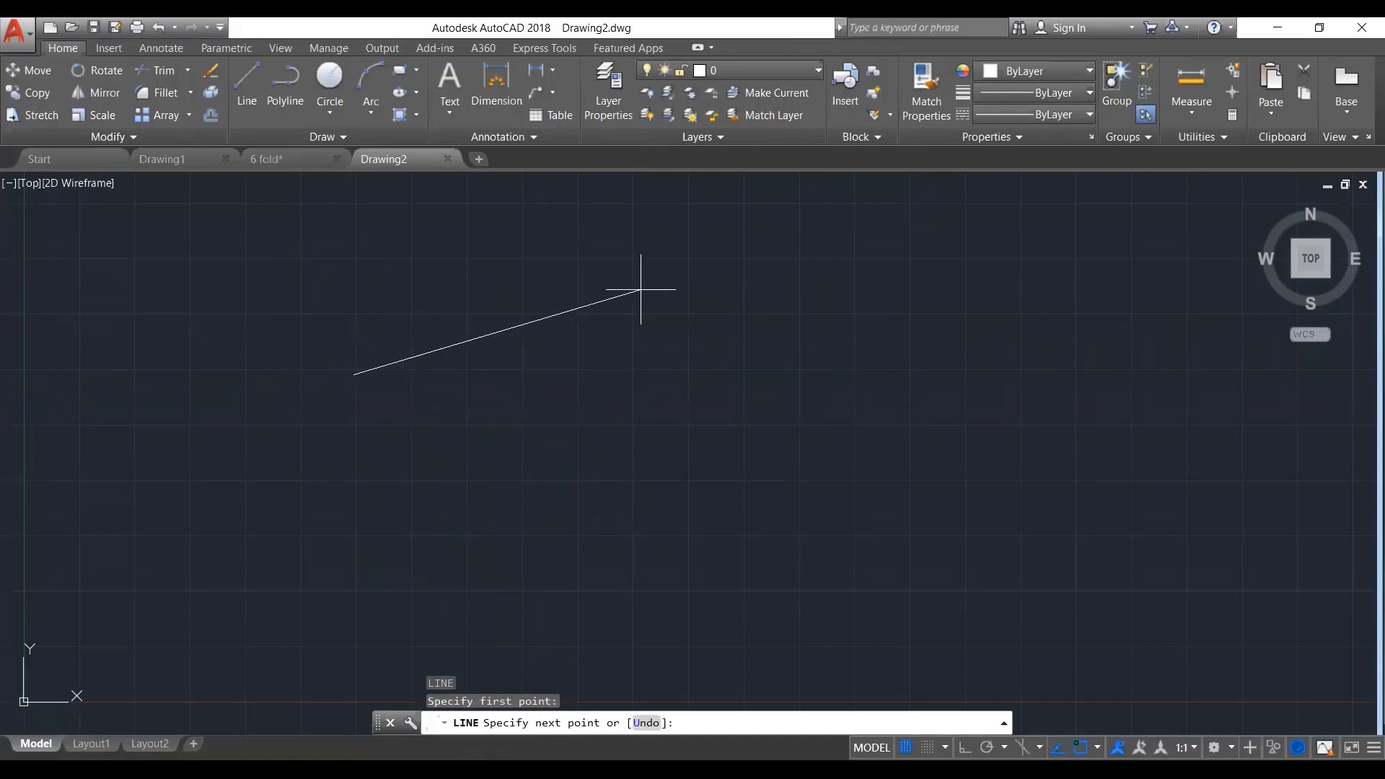
{"action": "key", "text": "F8"}
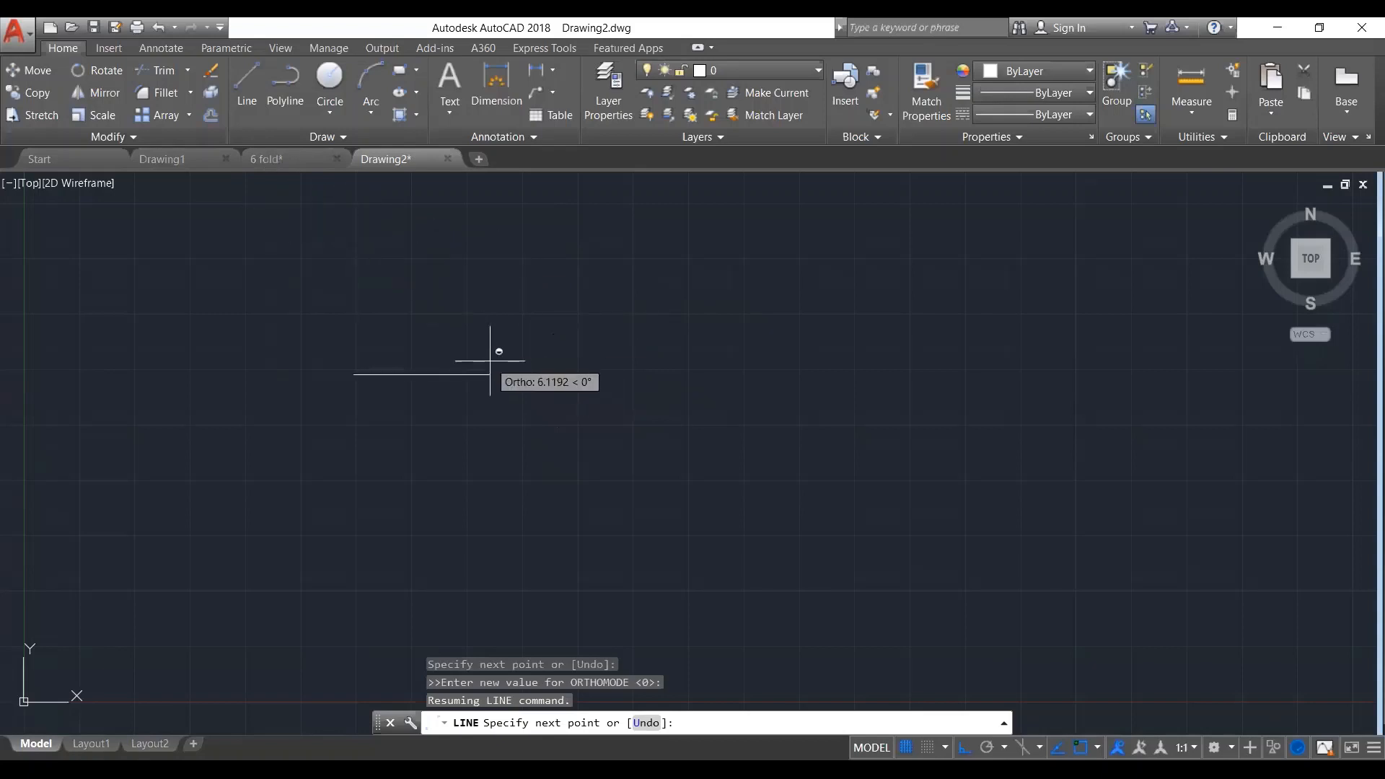
{"action": "key", "text": "F8"}
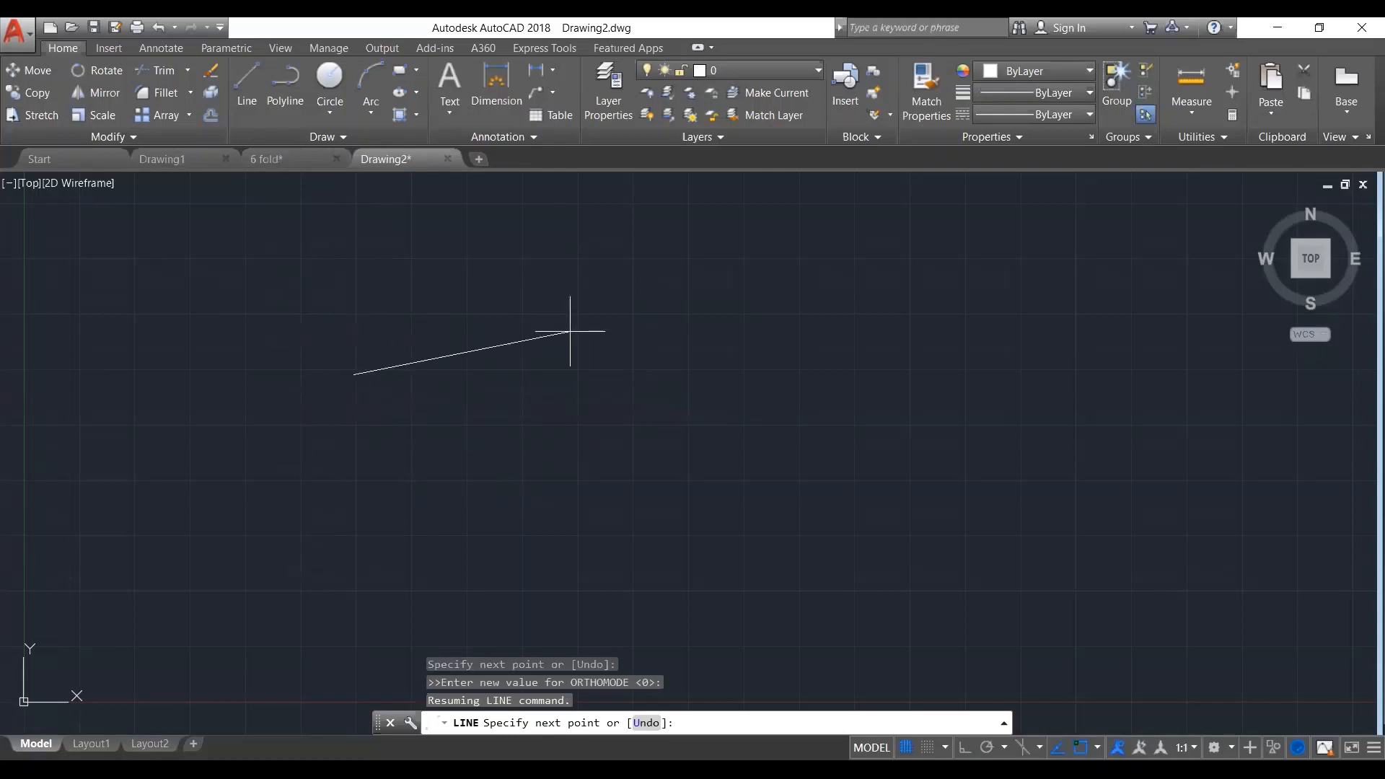
{"action": "key", "text": "F8"}
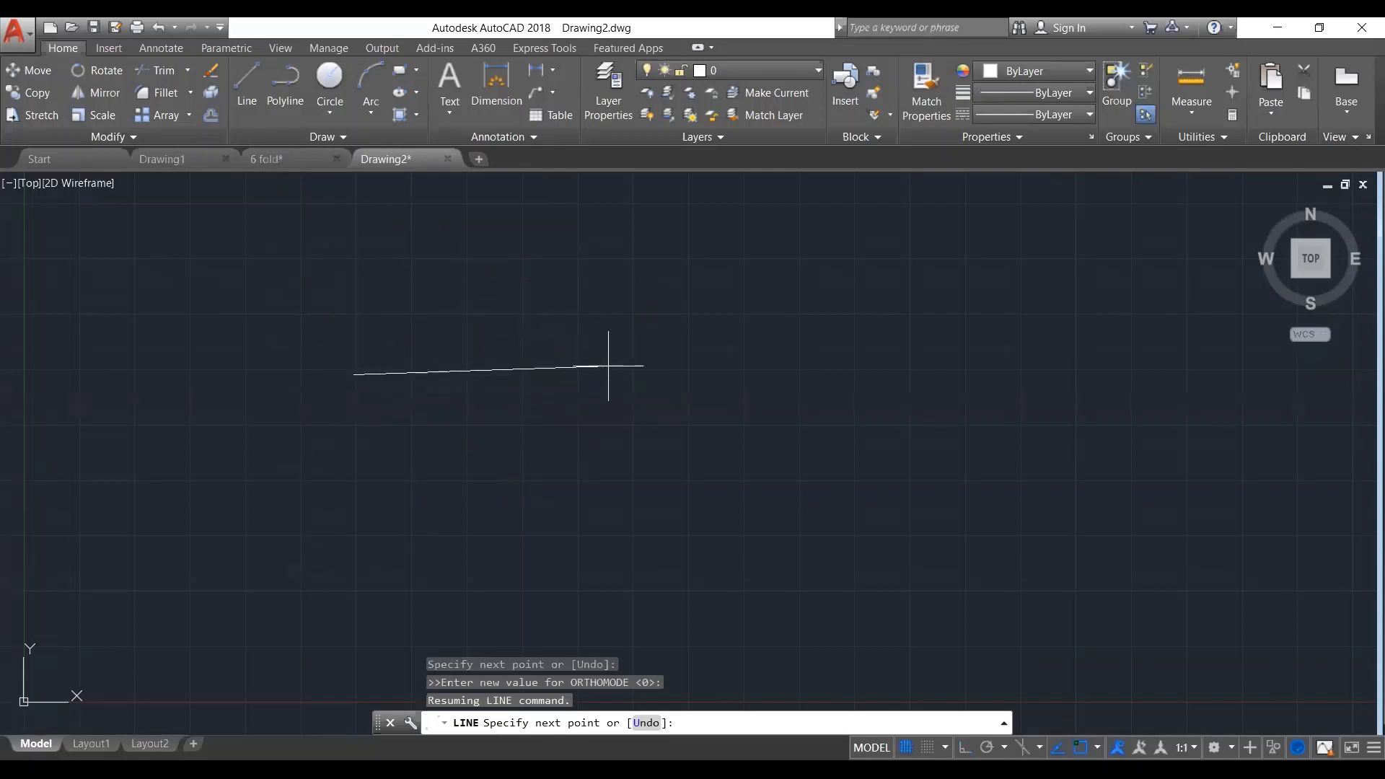
{"action": "key", "text": "shift"}
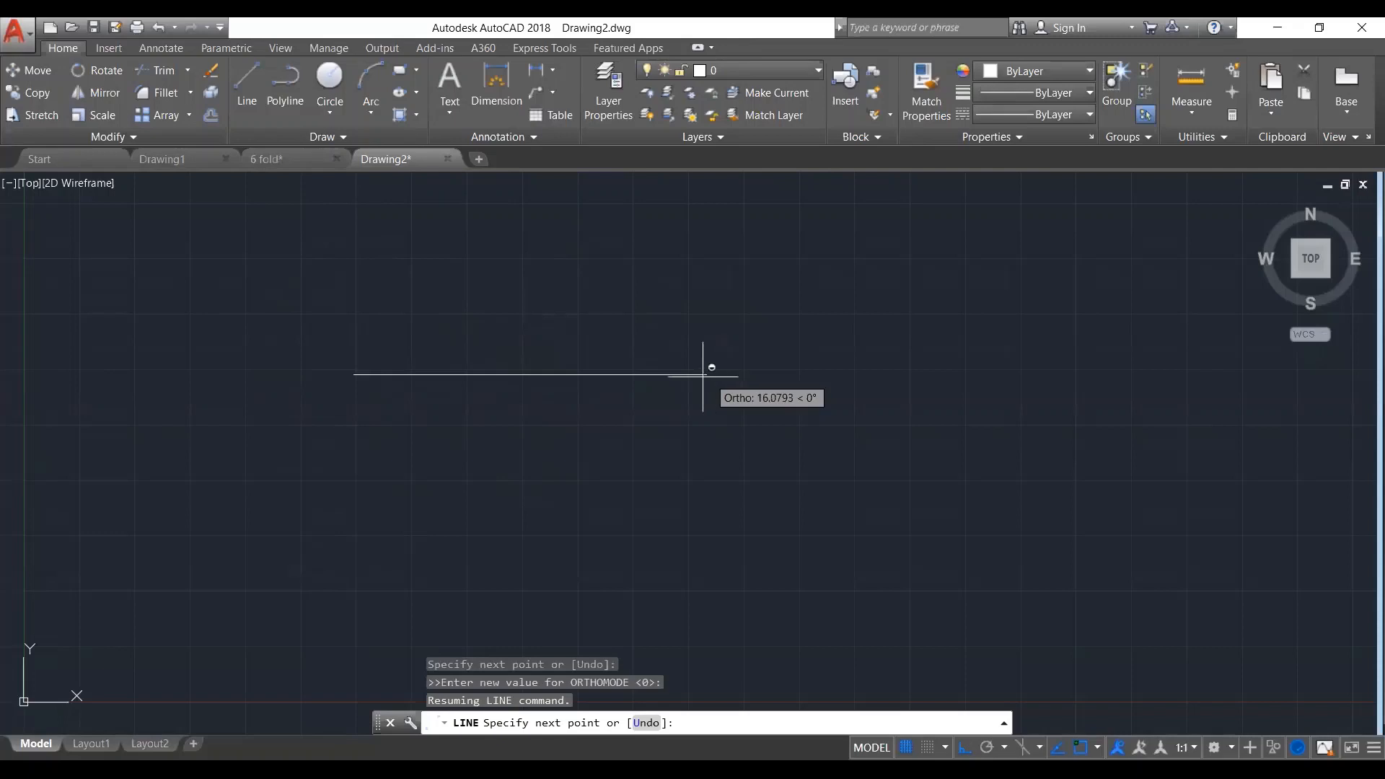
{"action": "left_click", "coordinate": [561, 381]}
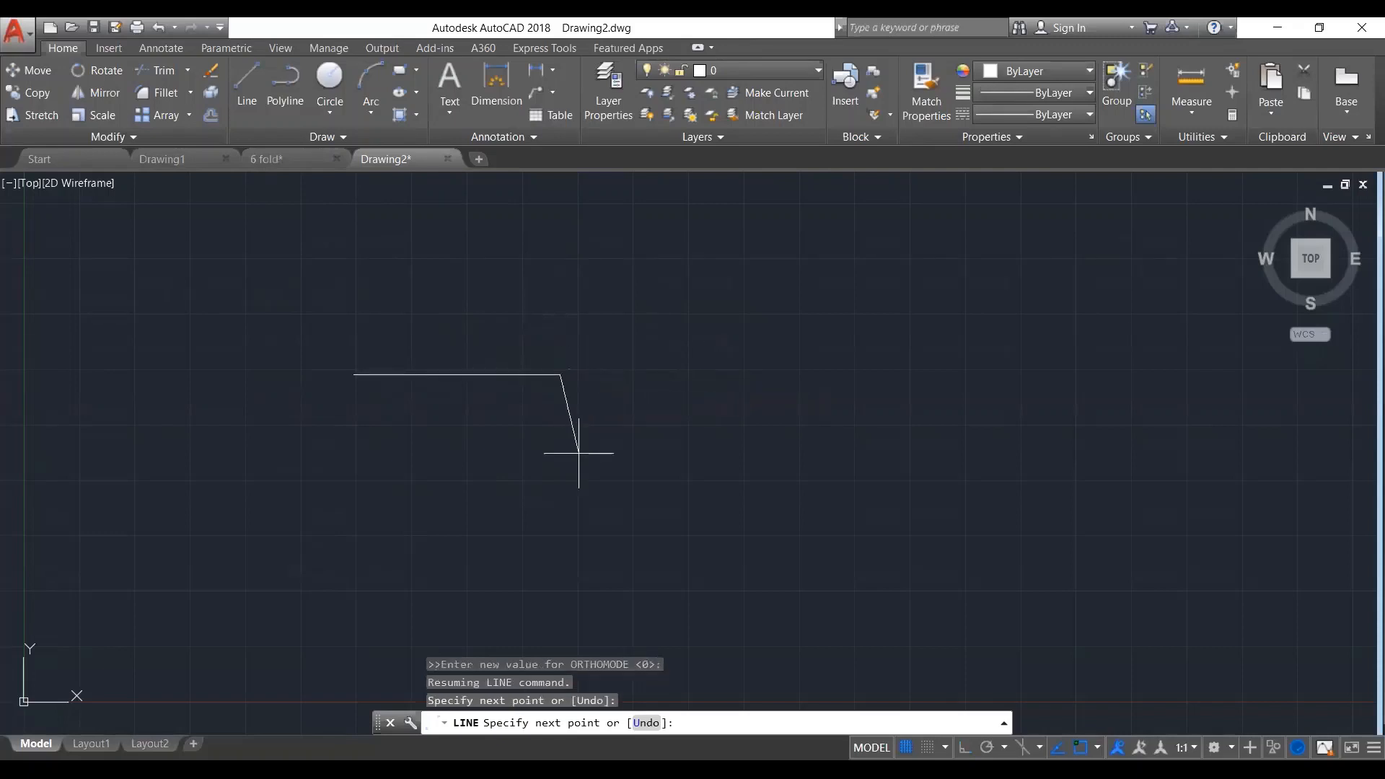
{"action": "key", "text": "Return"}
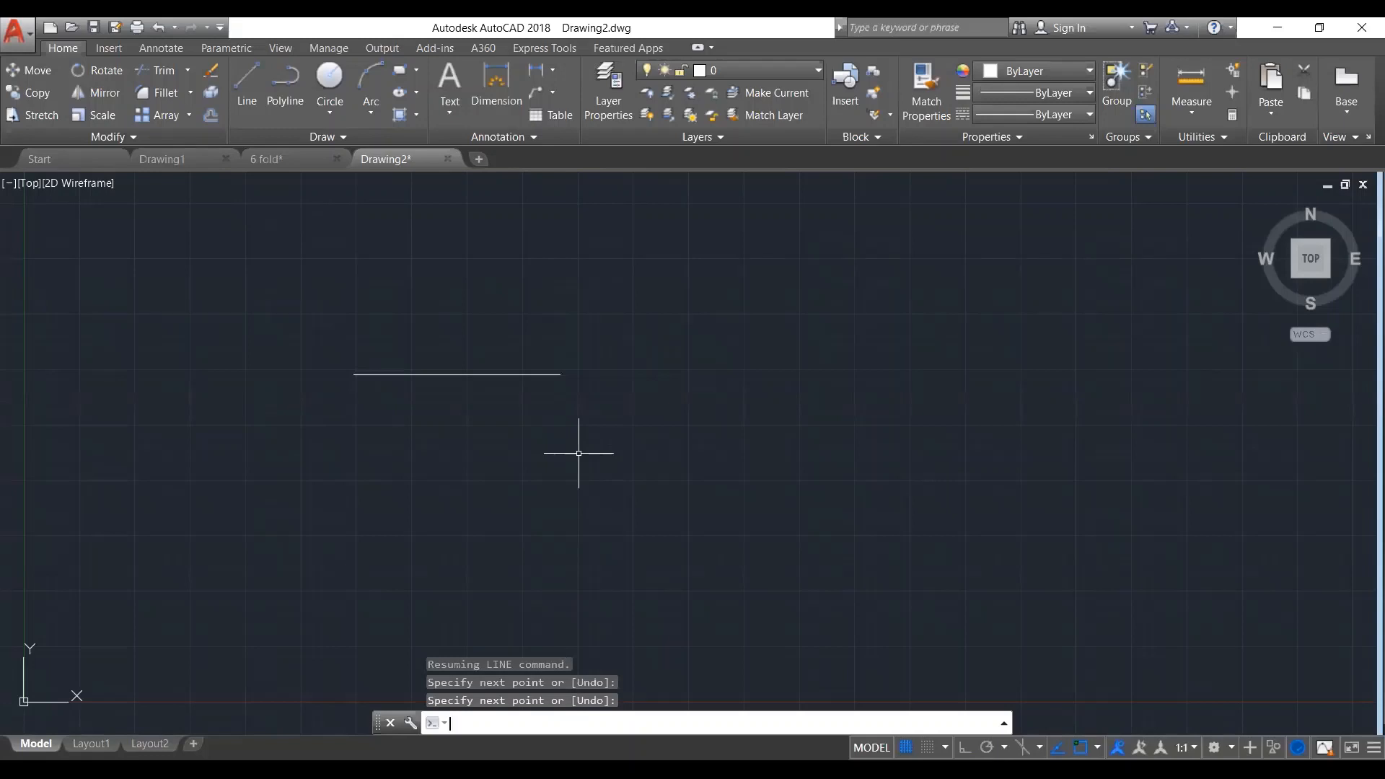
Set the drawing's length units to Decimal with a precision of 0.0
{"action": "type", "text": "UN"}
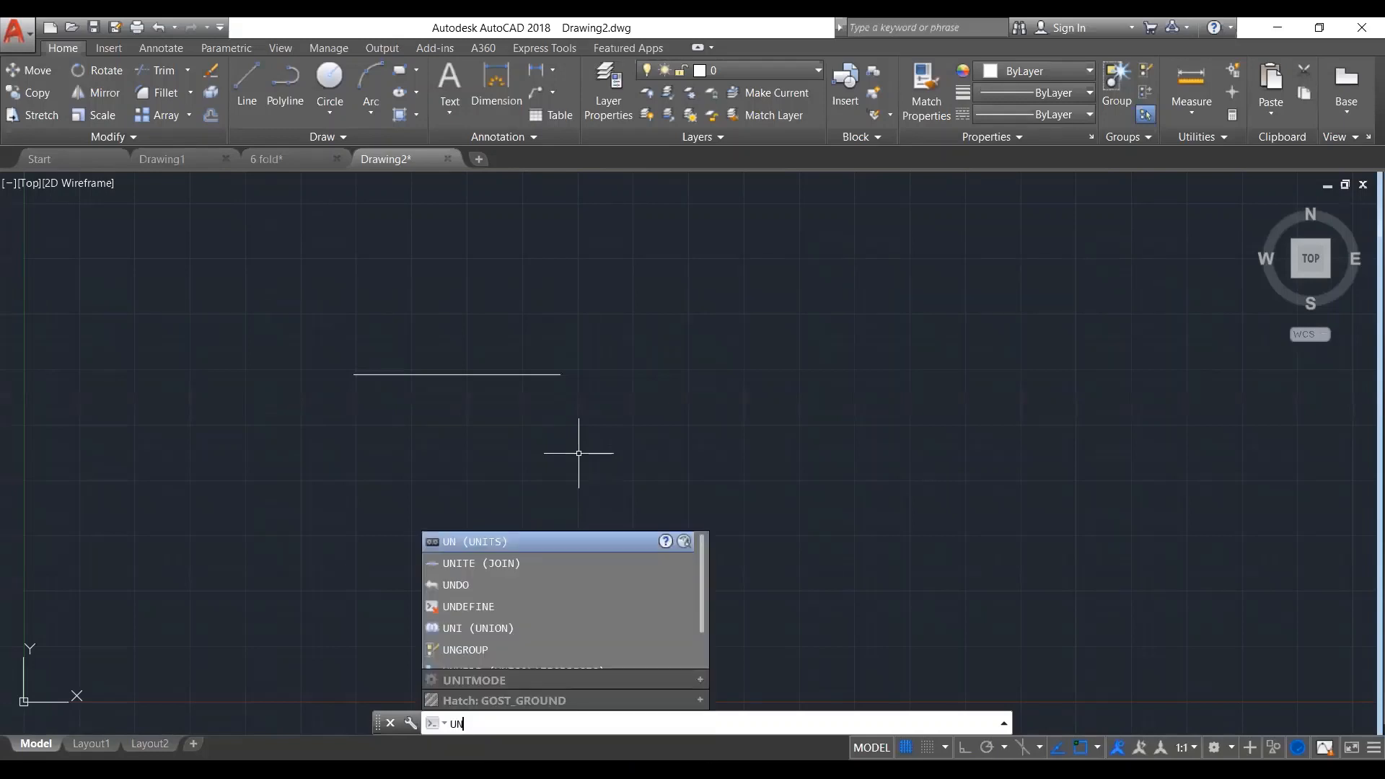
{"action": "key", "text": "Return"}
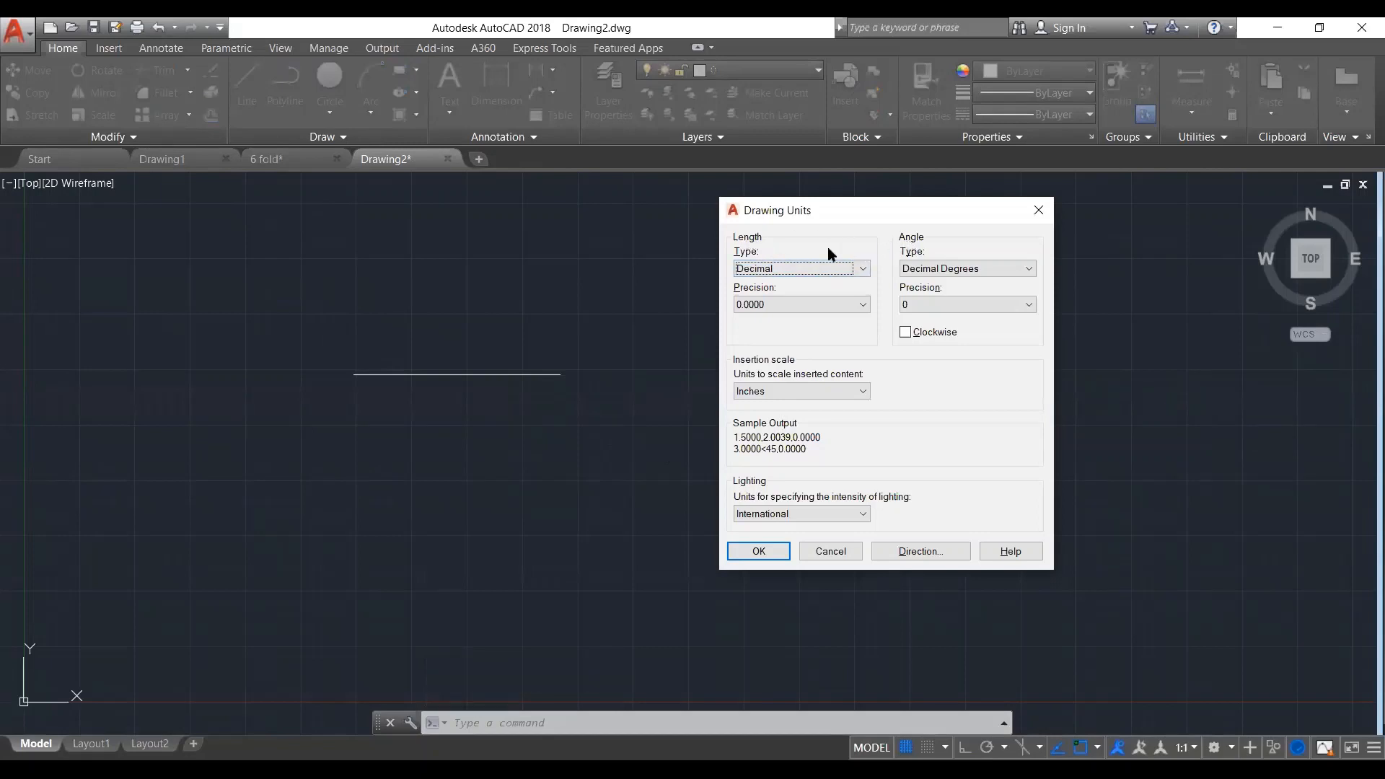
{"action": "left_click", "coordinate": [809, 271]}
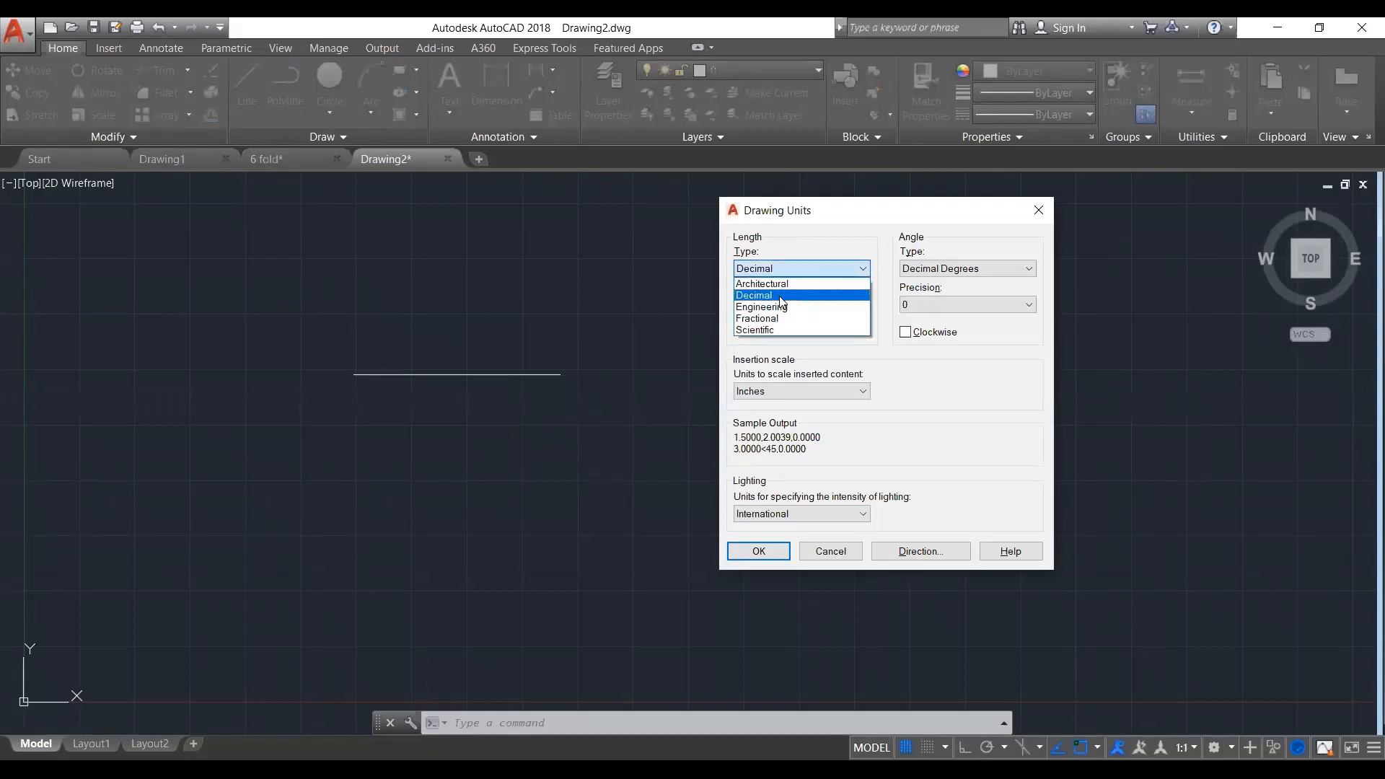
{"action": "left_click", "coordinate": [779, 295]}
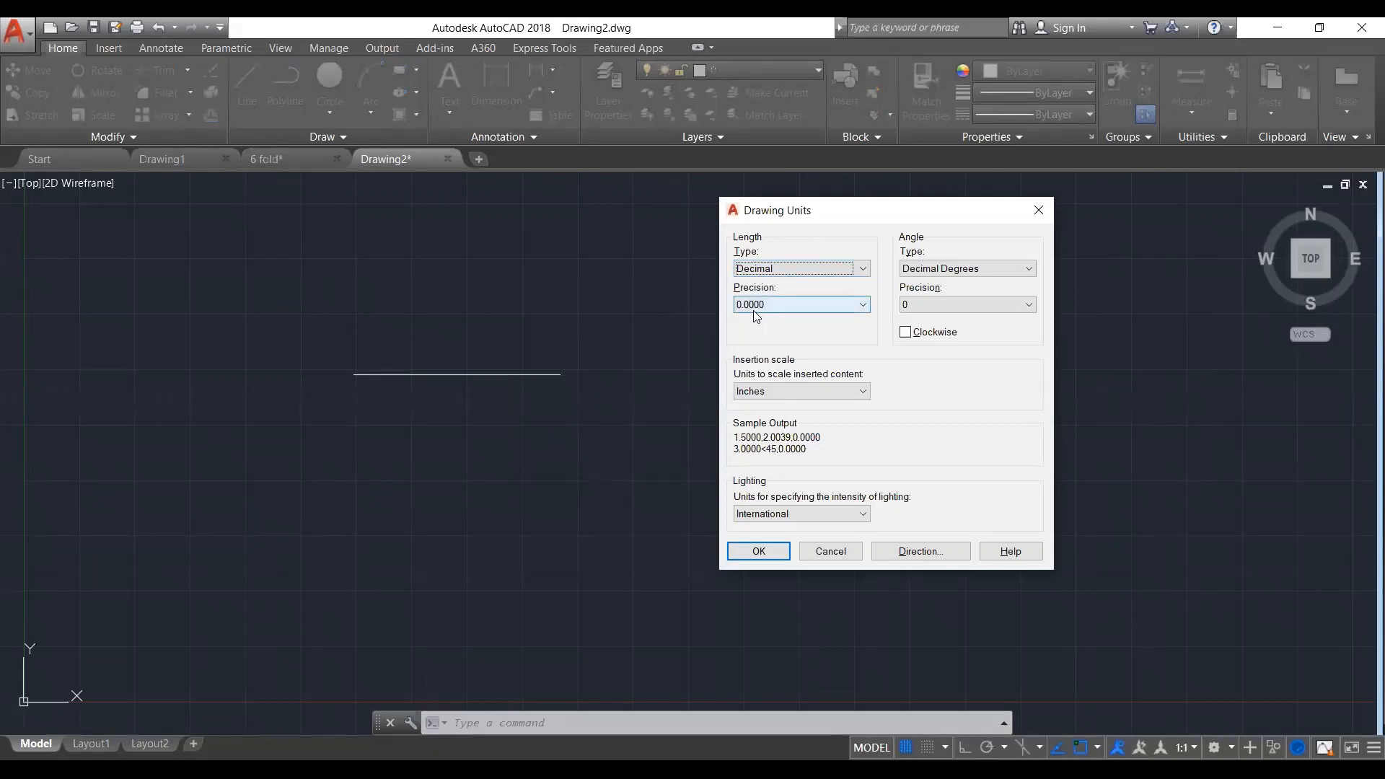
{"action": "left_click", "coordinate": [791, 303]}
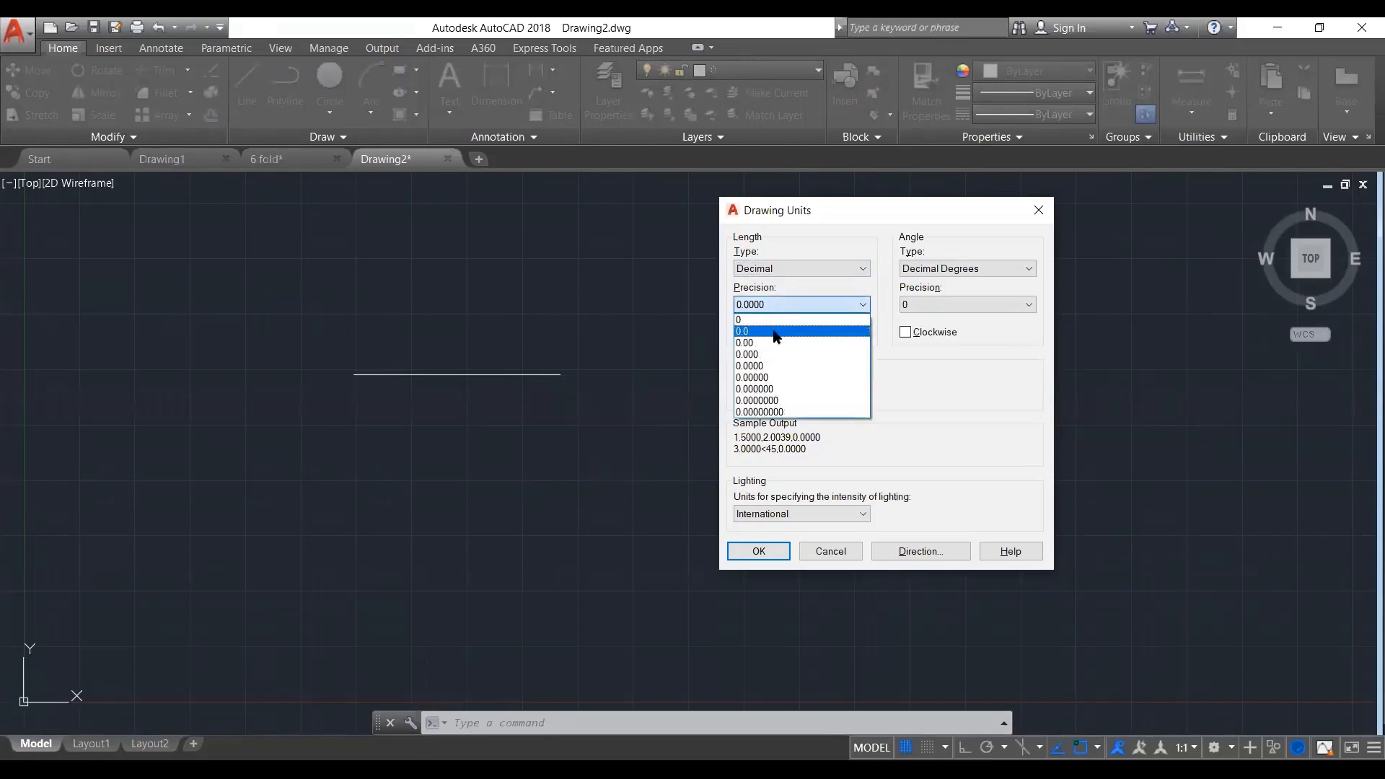
{"action": "left_click", "coordinate": [776, 332]}
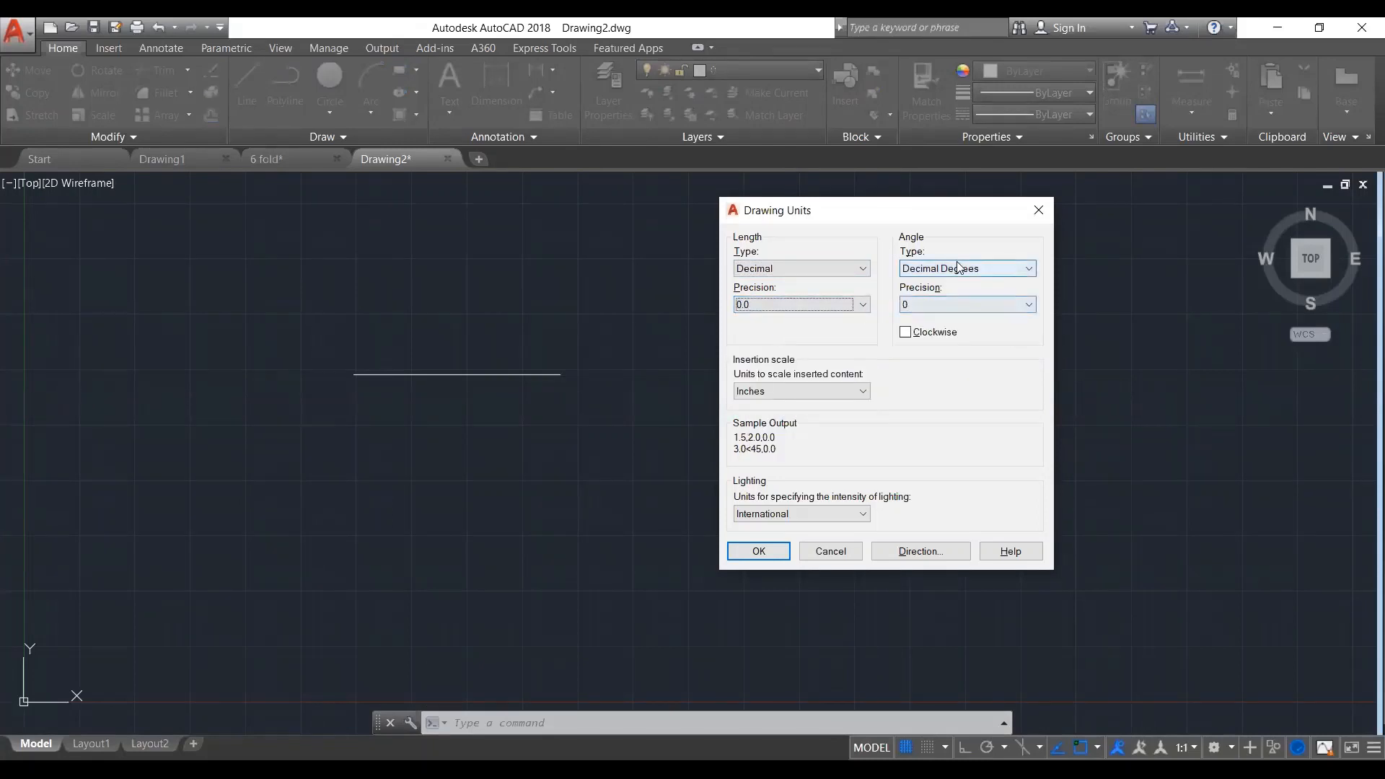
Set the angle precision to 0.0 and the insertion scale to Centimeters, and apply the drawing units
{"action": "left_click", "coordinate": [963, 306]}
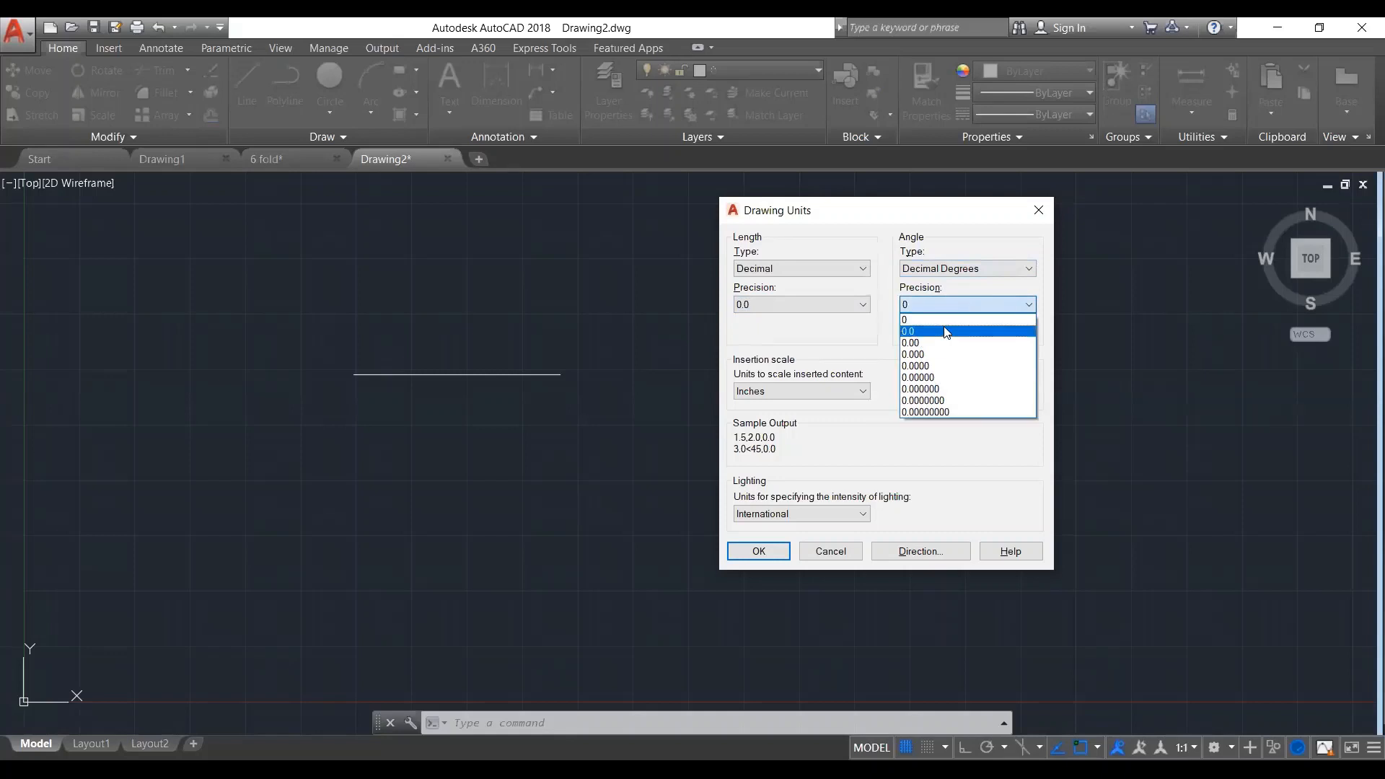
{"action": "left_click", "coordinate": [951, 326]}
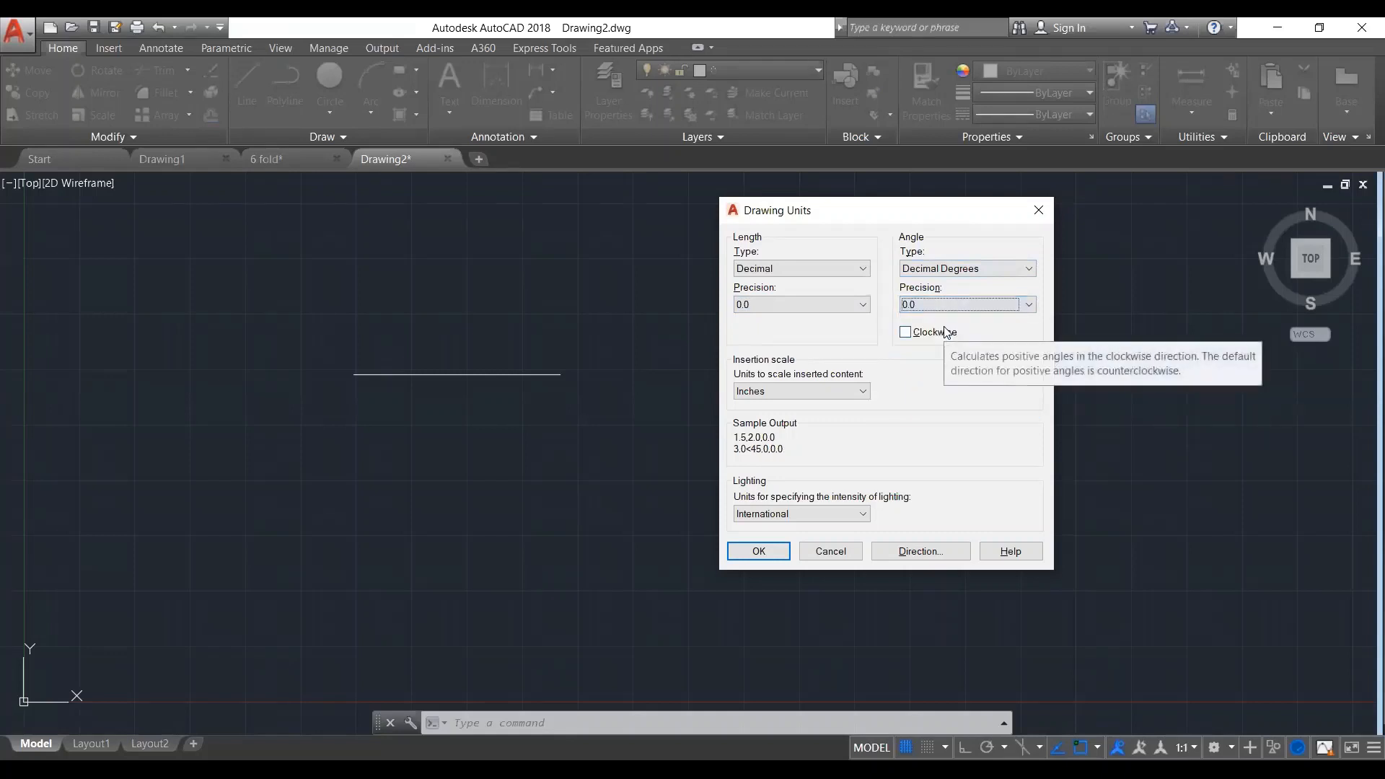
{"action": "left_click", "coordinate": [764, 394]}
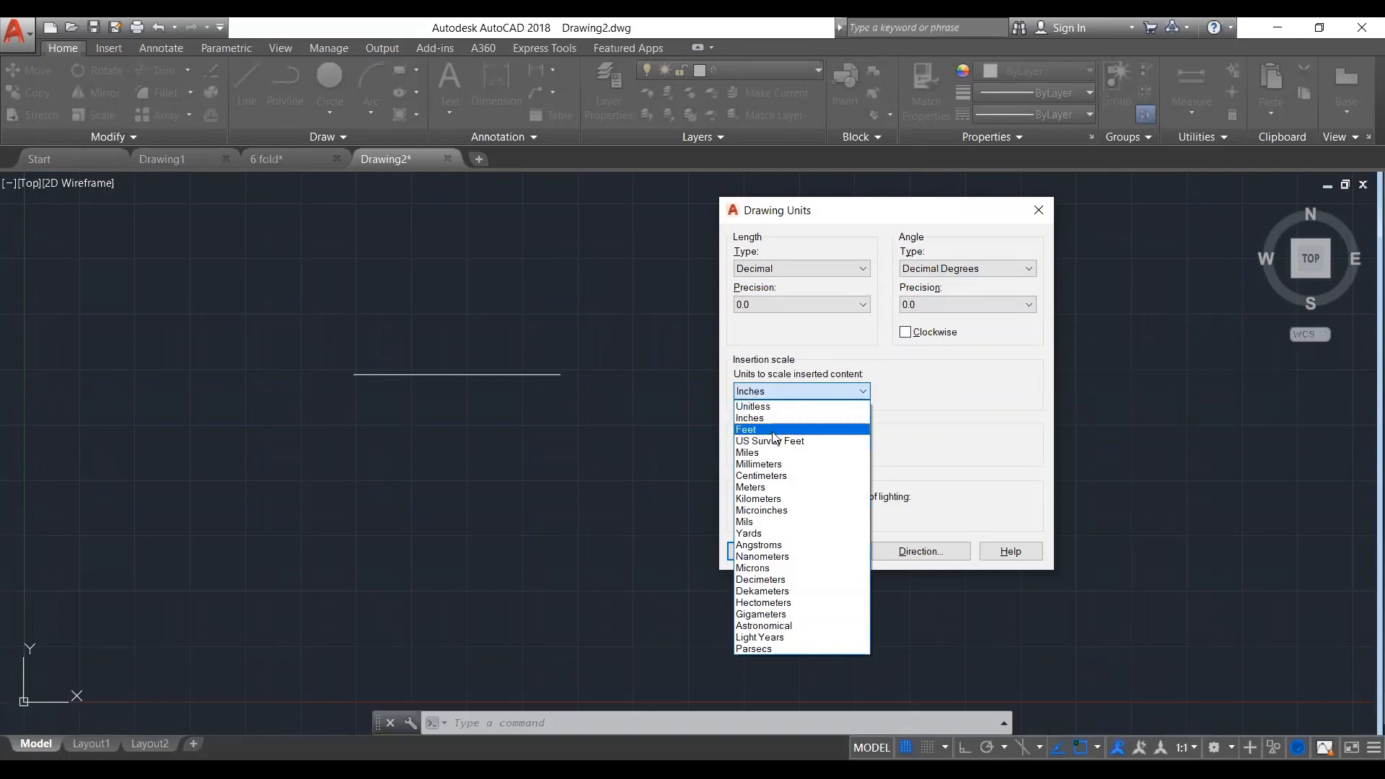
{"action": "left_click", "coordinate": [774, 476]}
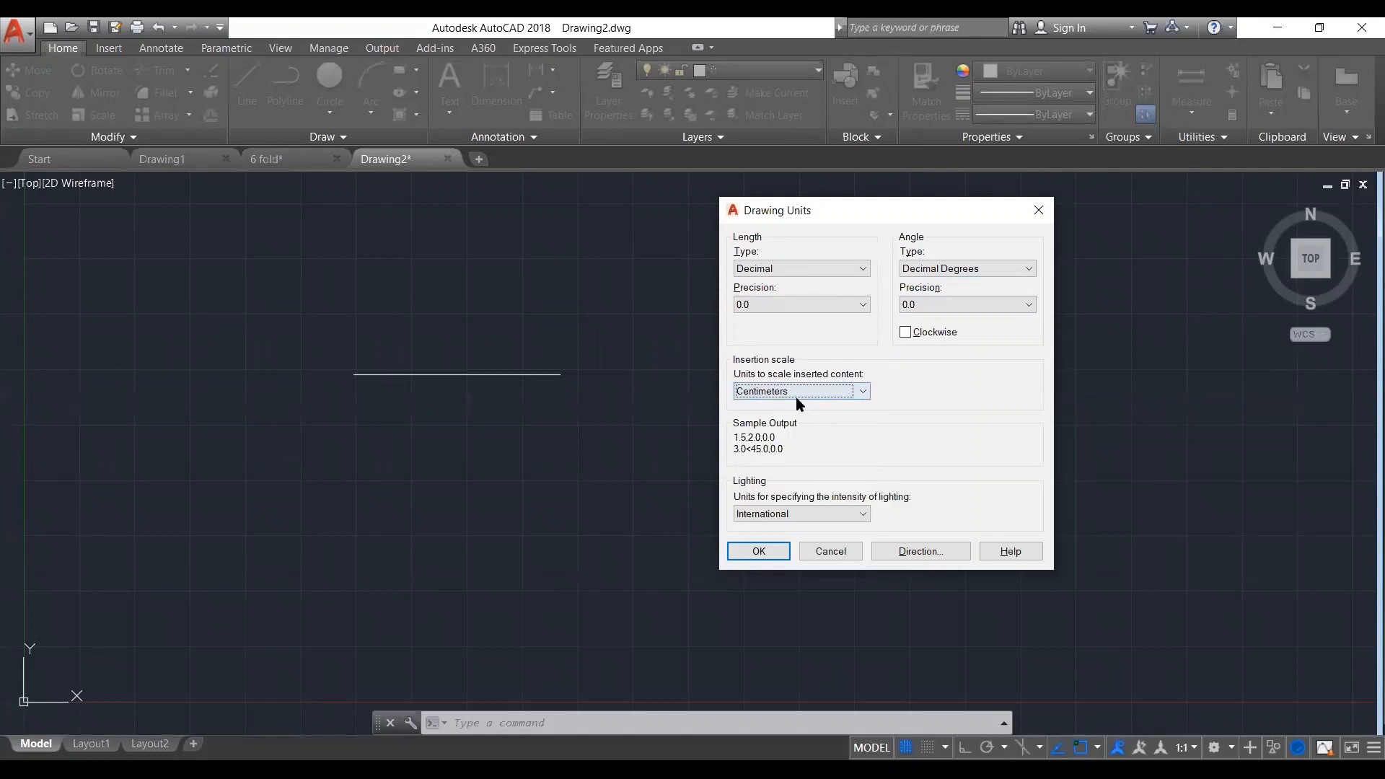
{"action": "left_click", "coordinate": [770, 549]}
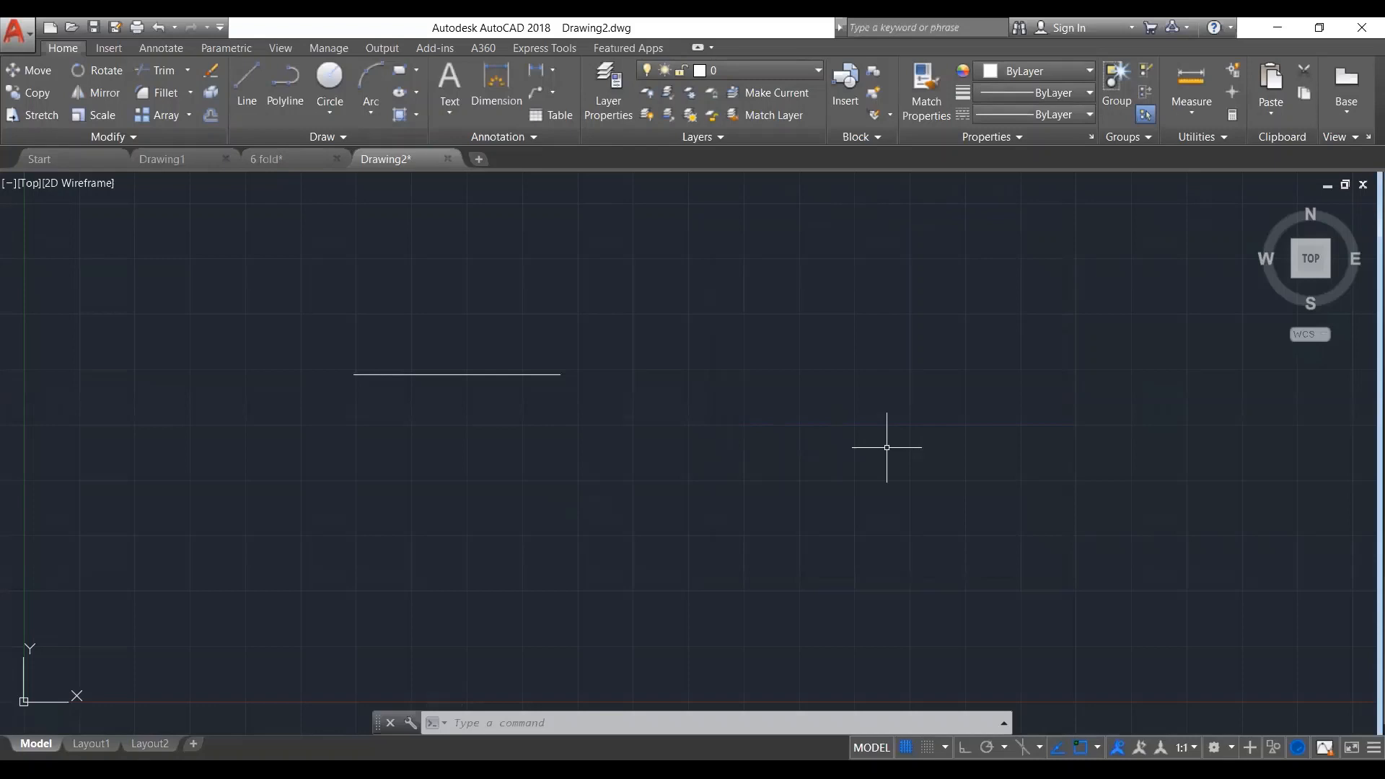
Create a new layer named Grid in the Layer Properties Manager
{"action": "left_click", "coordinate": [834, 71]}
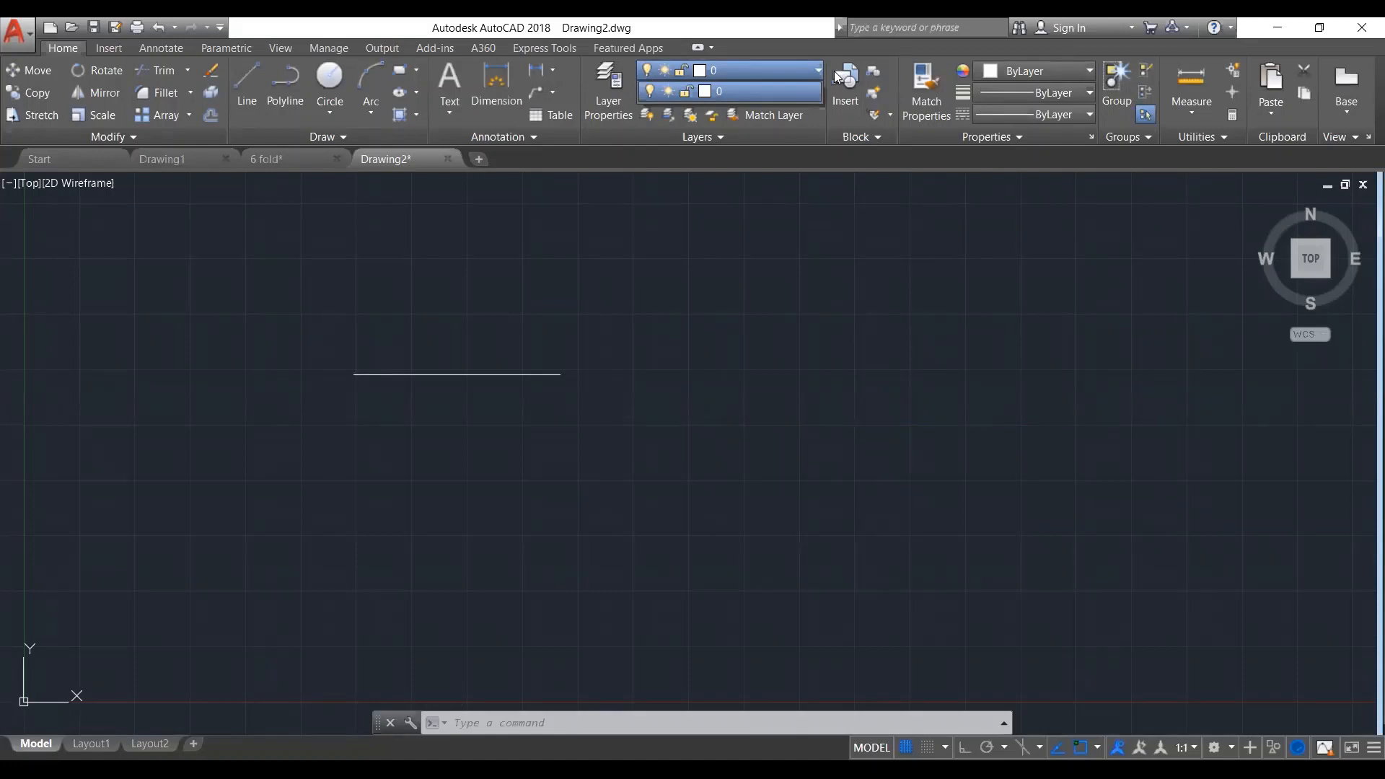
{"action": "key", "text": "Escape"}
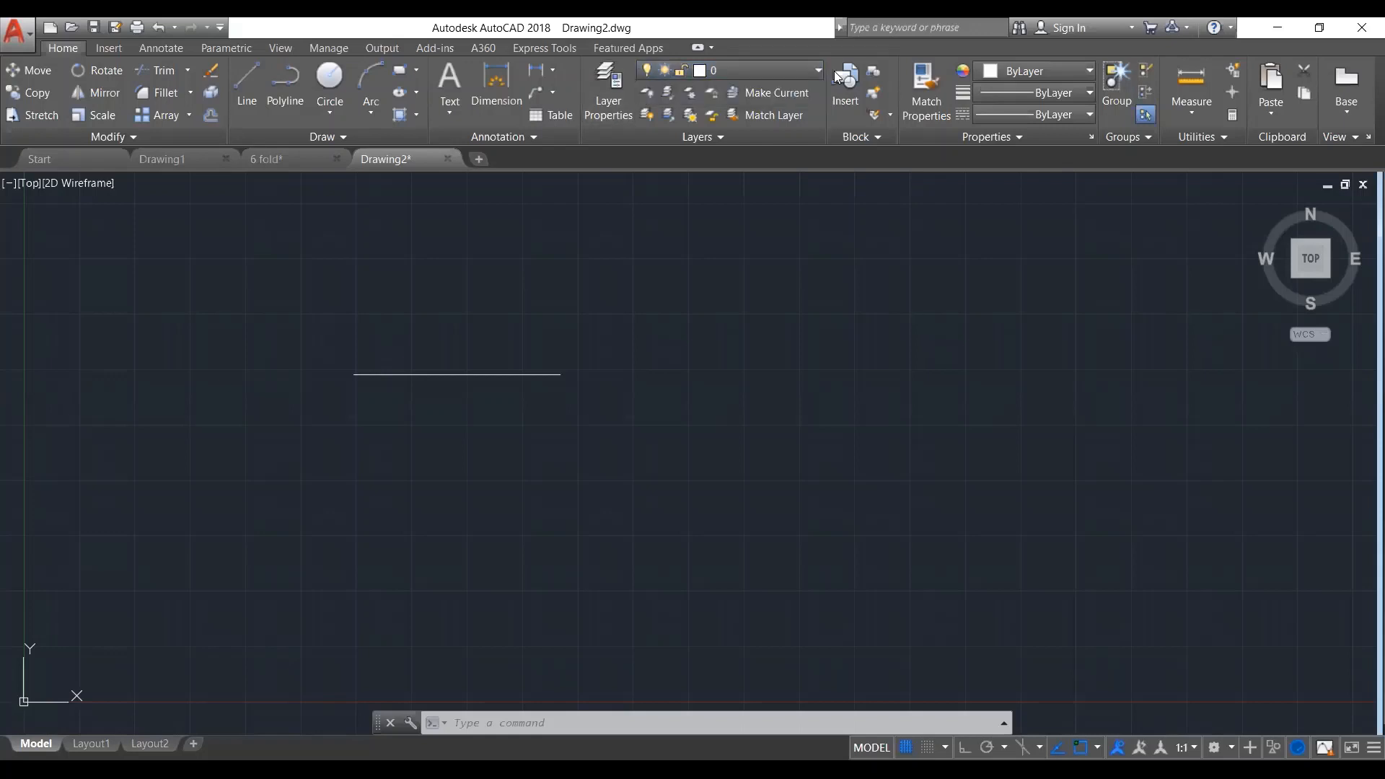
{"action": "left_click", "coordinate": [610, 108]}
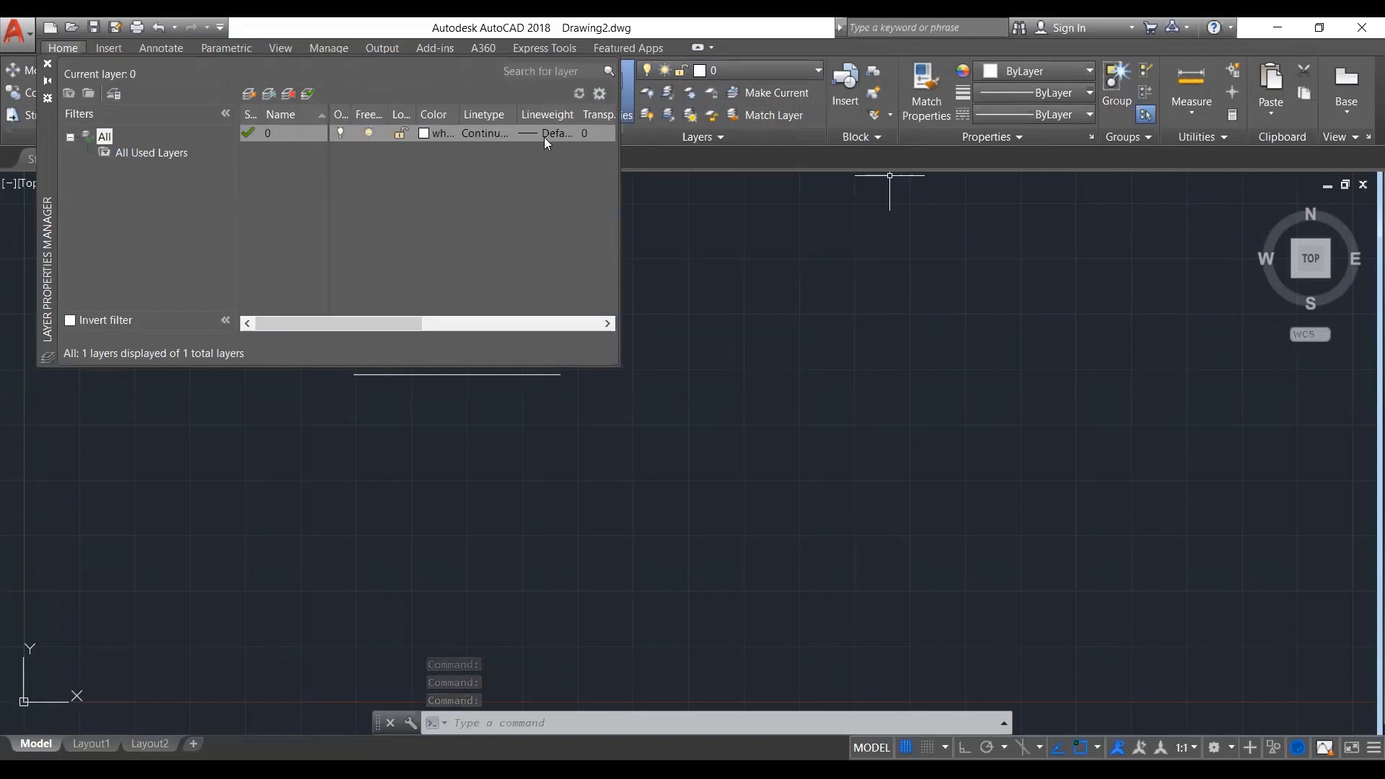
{"action": "right_click", "coordinate": [425, 186]}
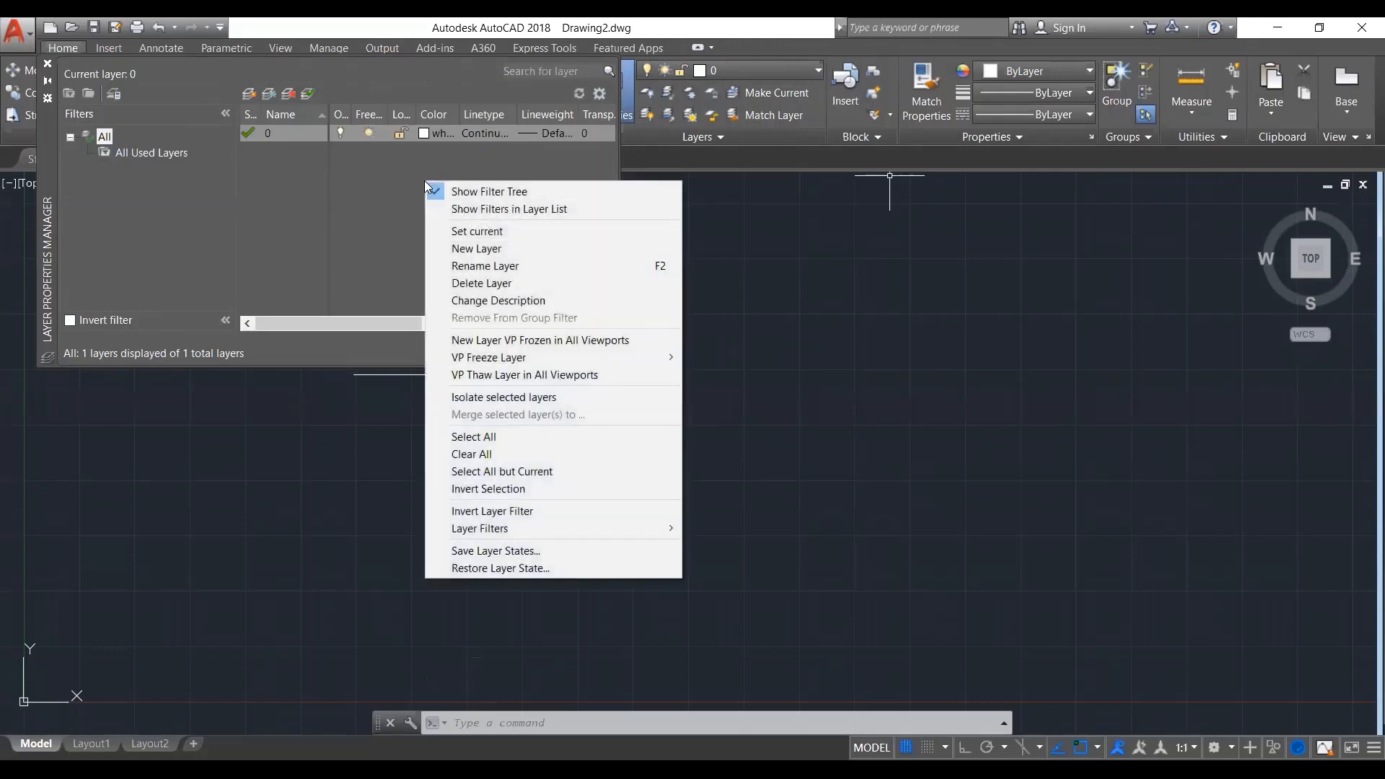
{"action": "left_click", "coordinate": [473, 248]}
{"action": "left_click", "coordinate": [473, 249]}
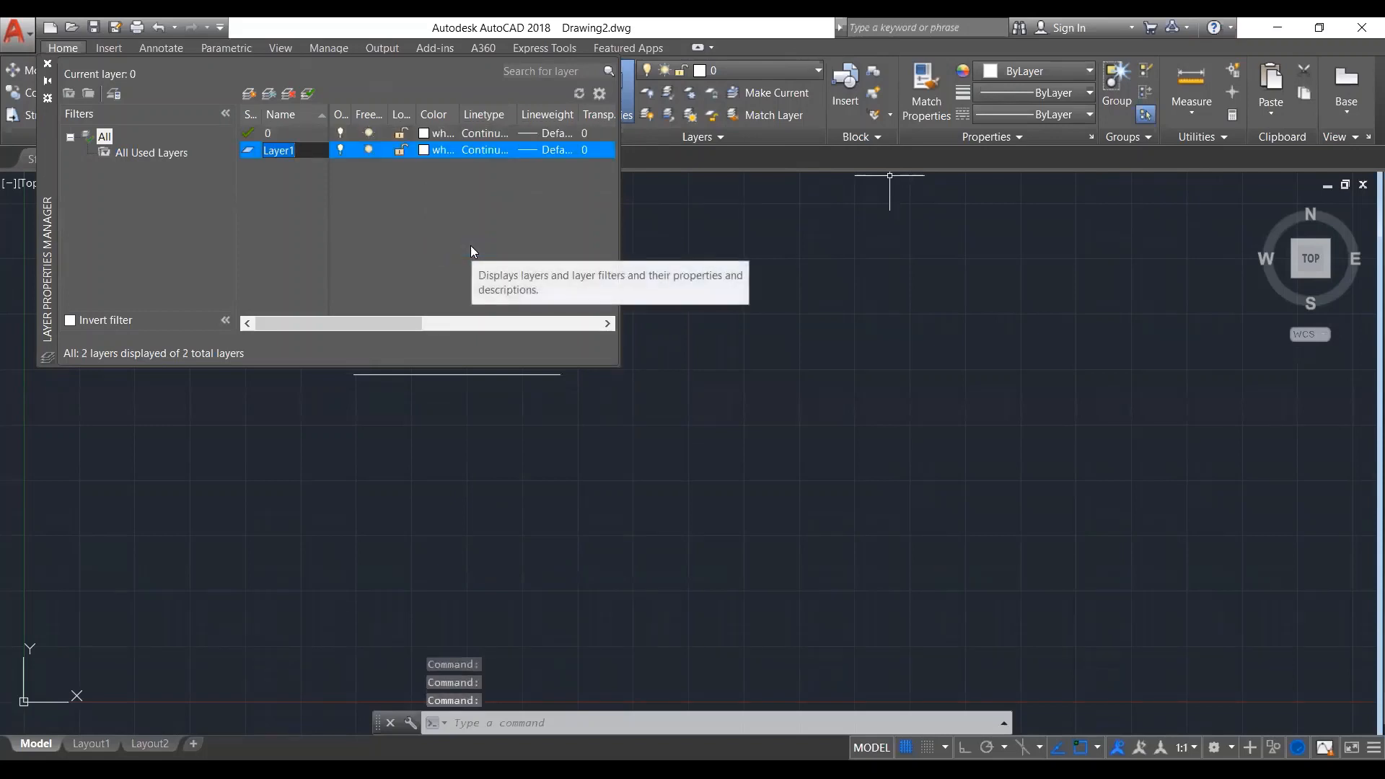
{"action": "type", "text": "Grid"}
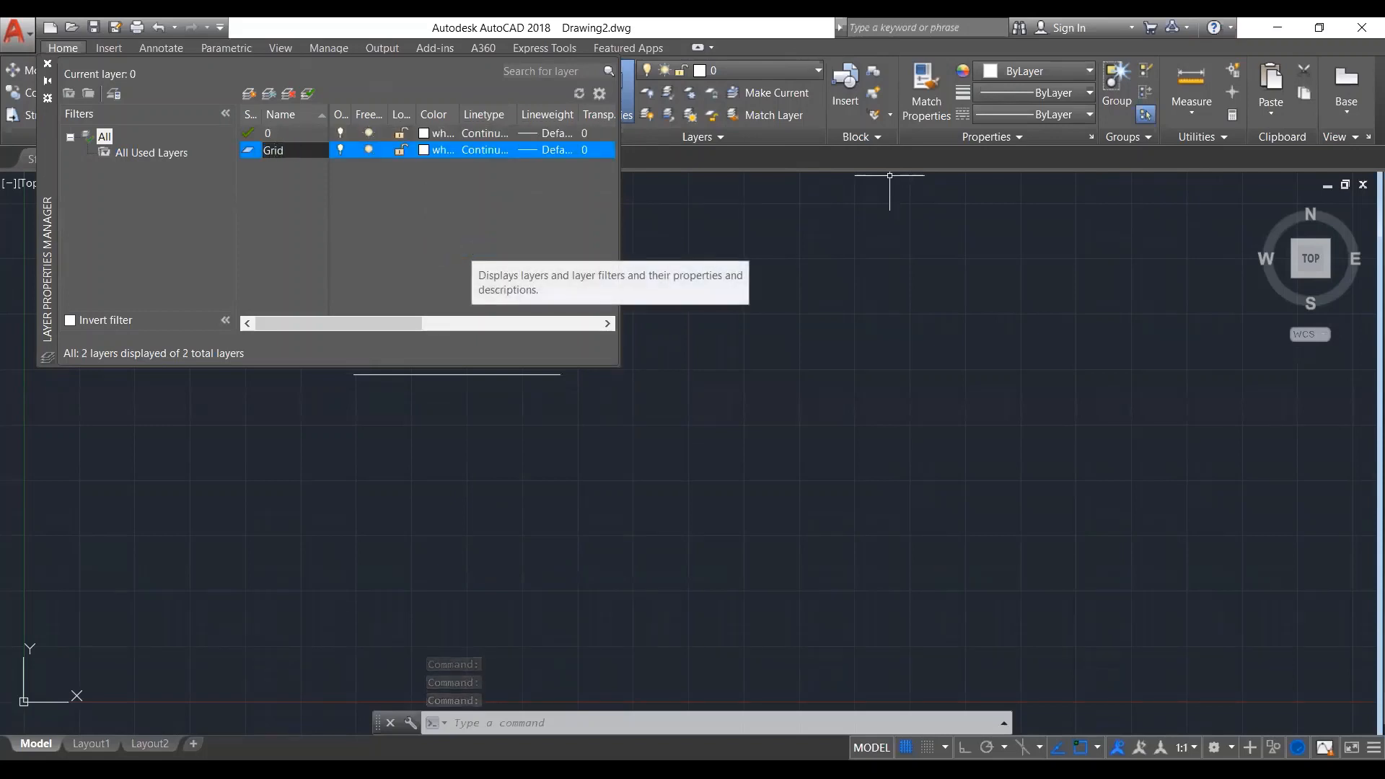
{"action": "key", "text": "Return"}
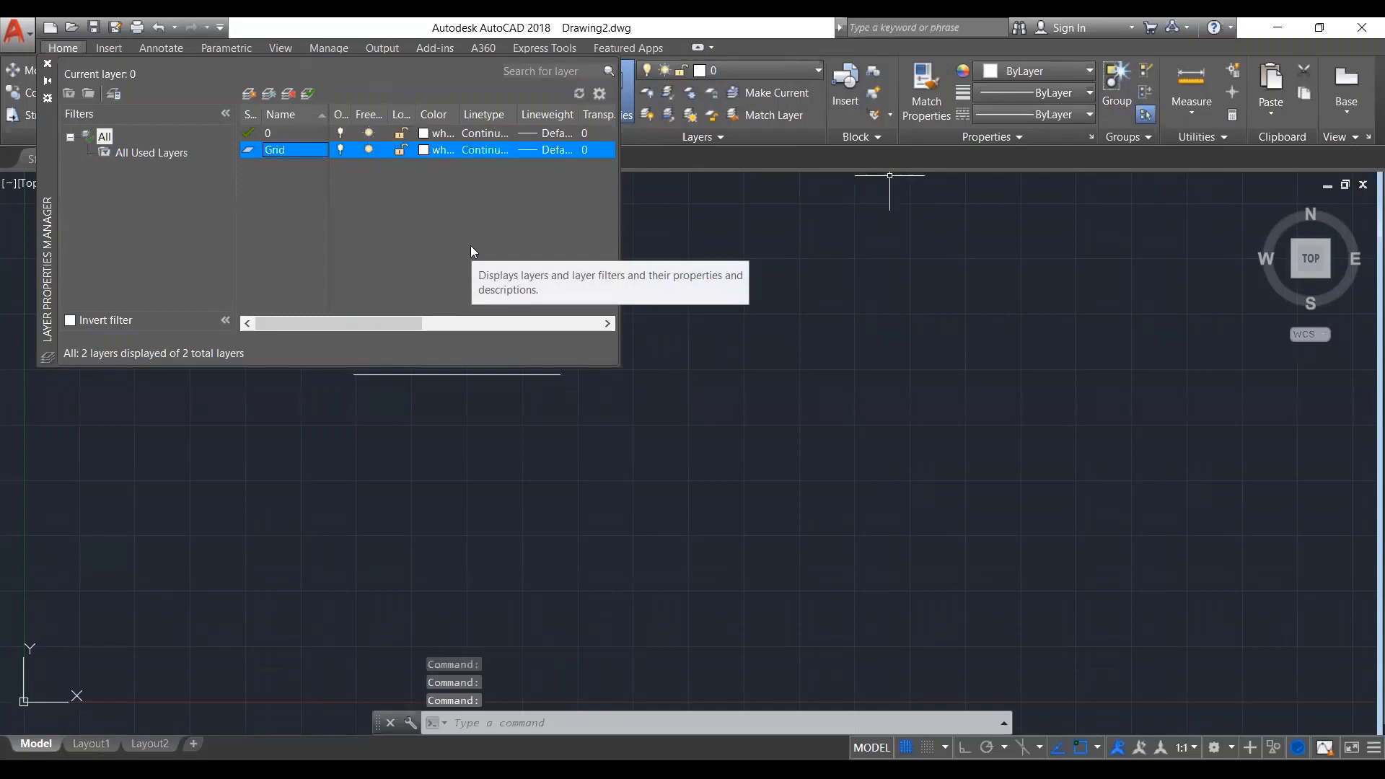
Set the Grid layer's color to index color 9
{"action": "left_click", "coordinate": [436, 149]}
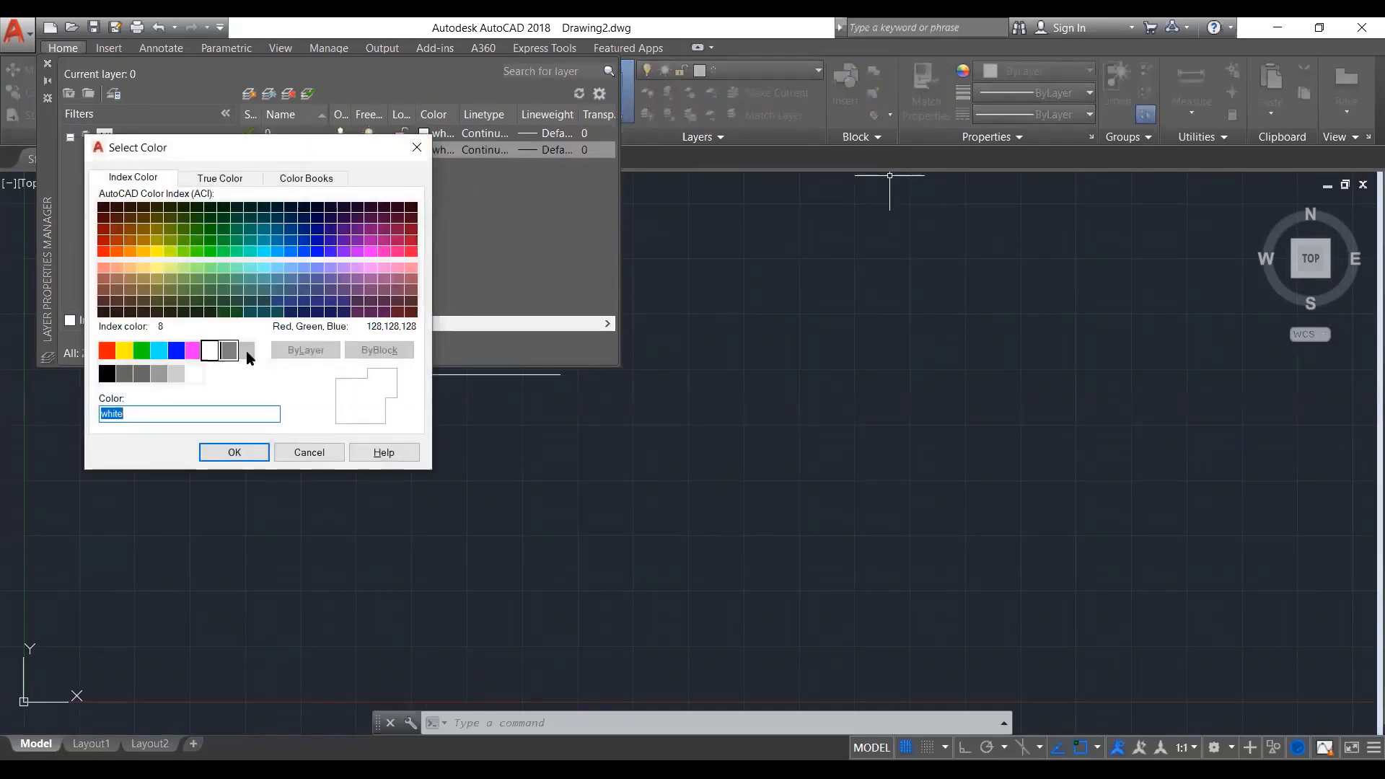
{"action": "left_click", "coordinate": [246, 350]}
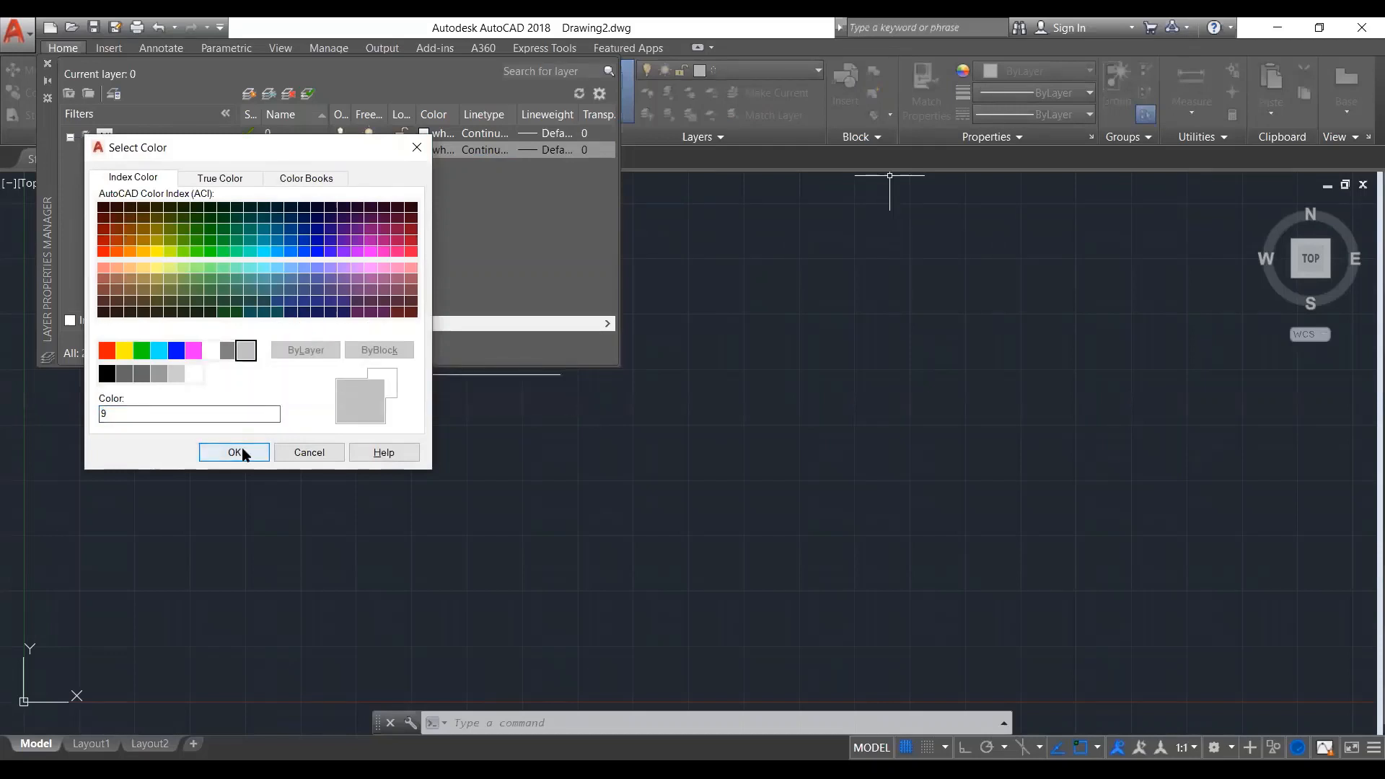
{"action": "key", "text": "Return"}
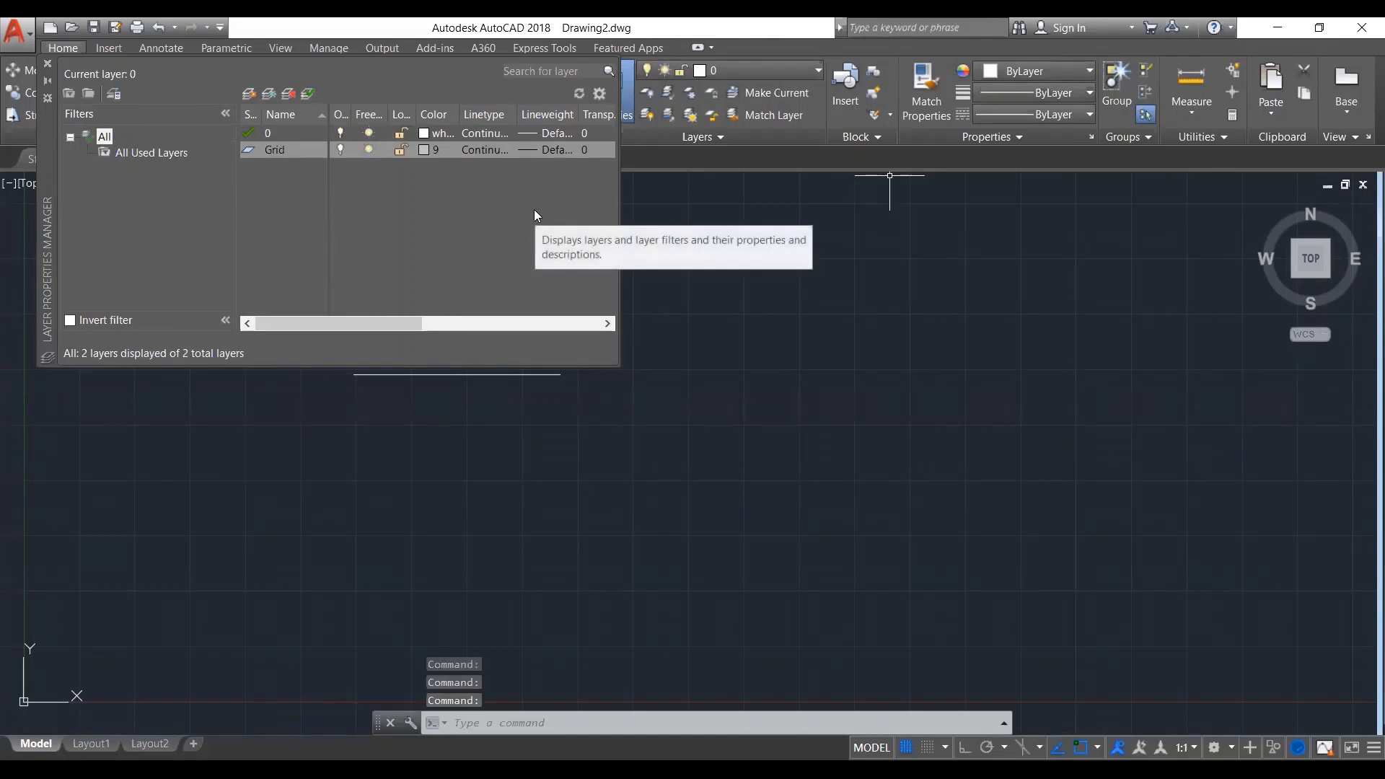
Create a new layer named Polygons in the Layer Properties Manager
{"action": "right_click", "coordinate": [395, 197]}
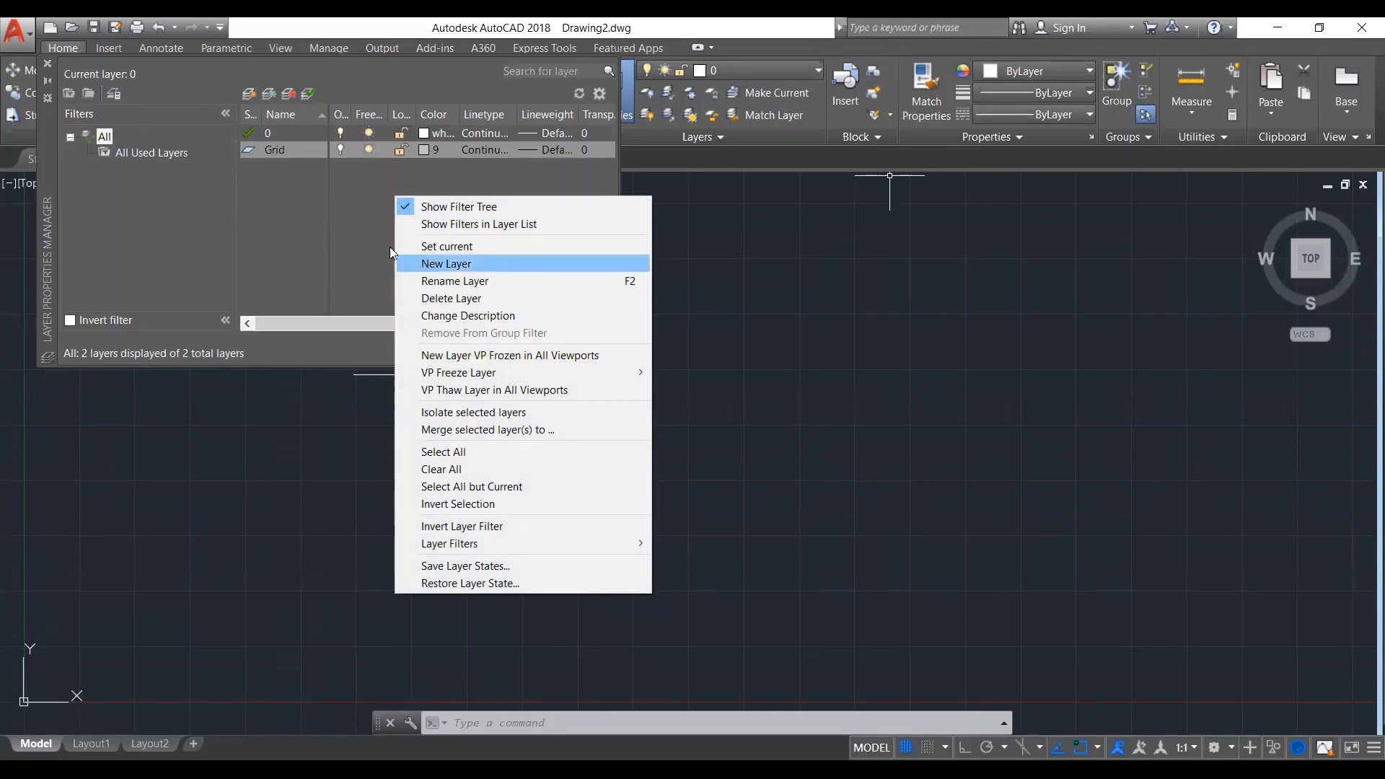
{"action": "left_click", "coordinate": [384, 245]}
{"action": "type", "text": "P"}
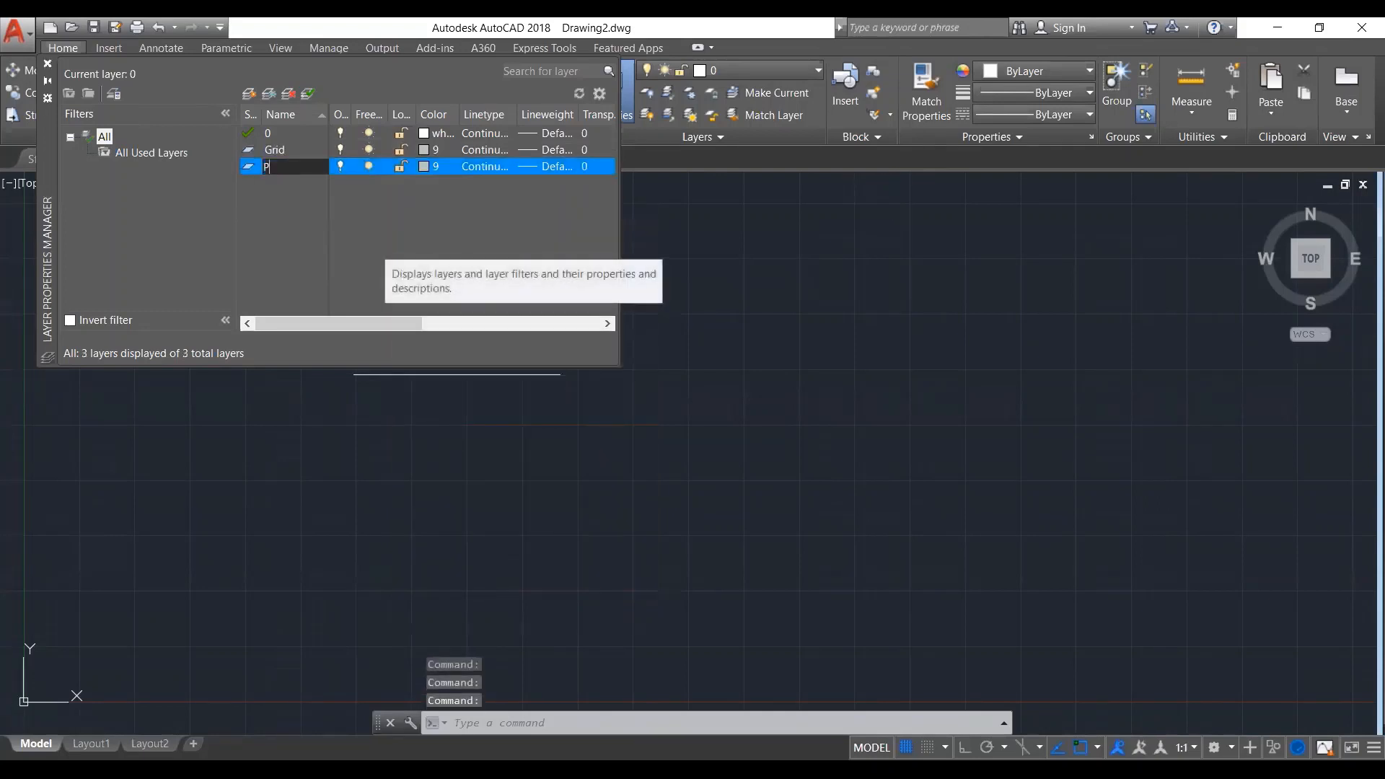
{"action": "type", "text": "oly"}
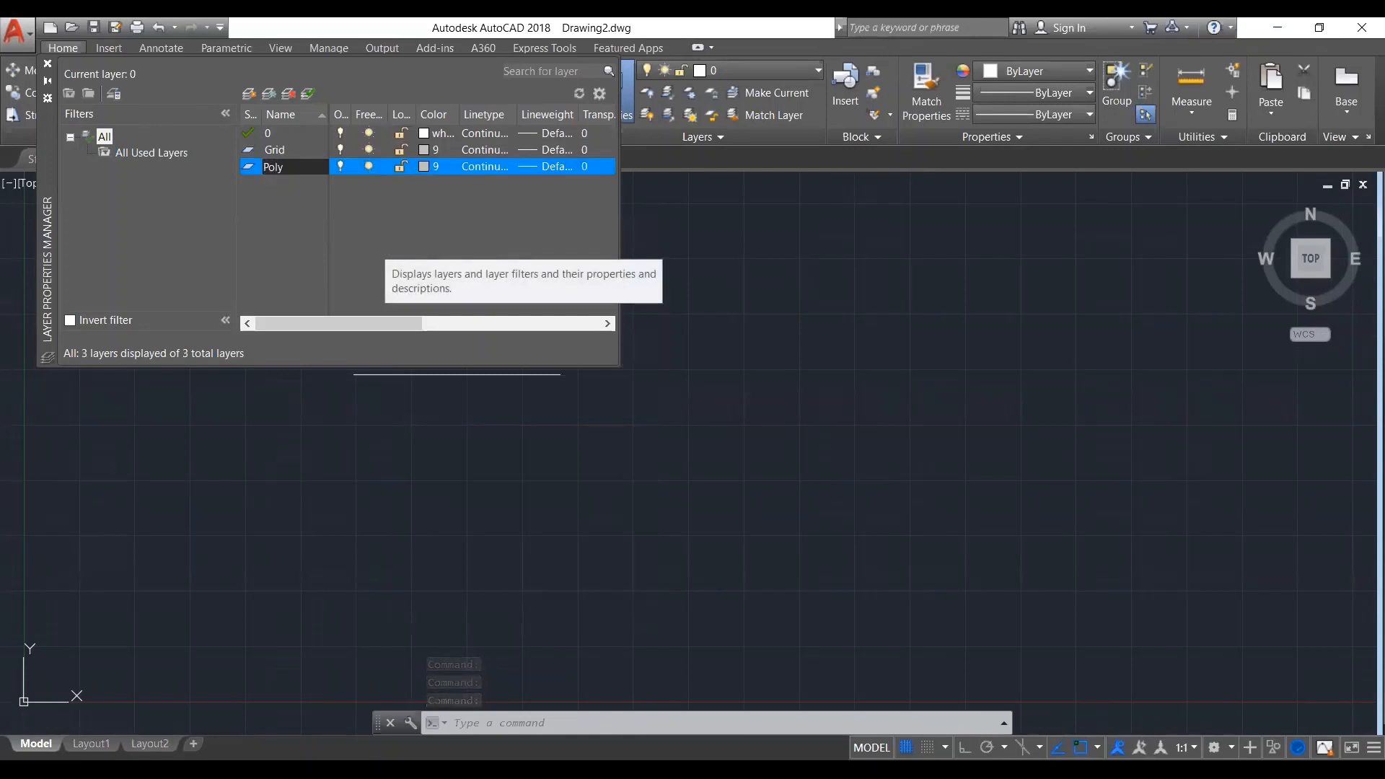
{"action": "type", "text": "gons"}
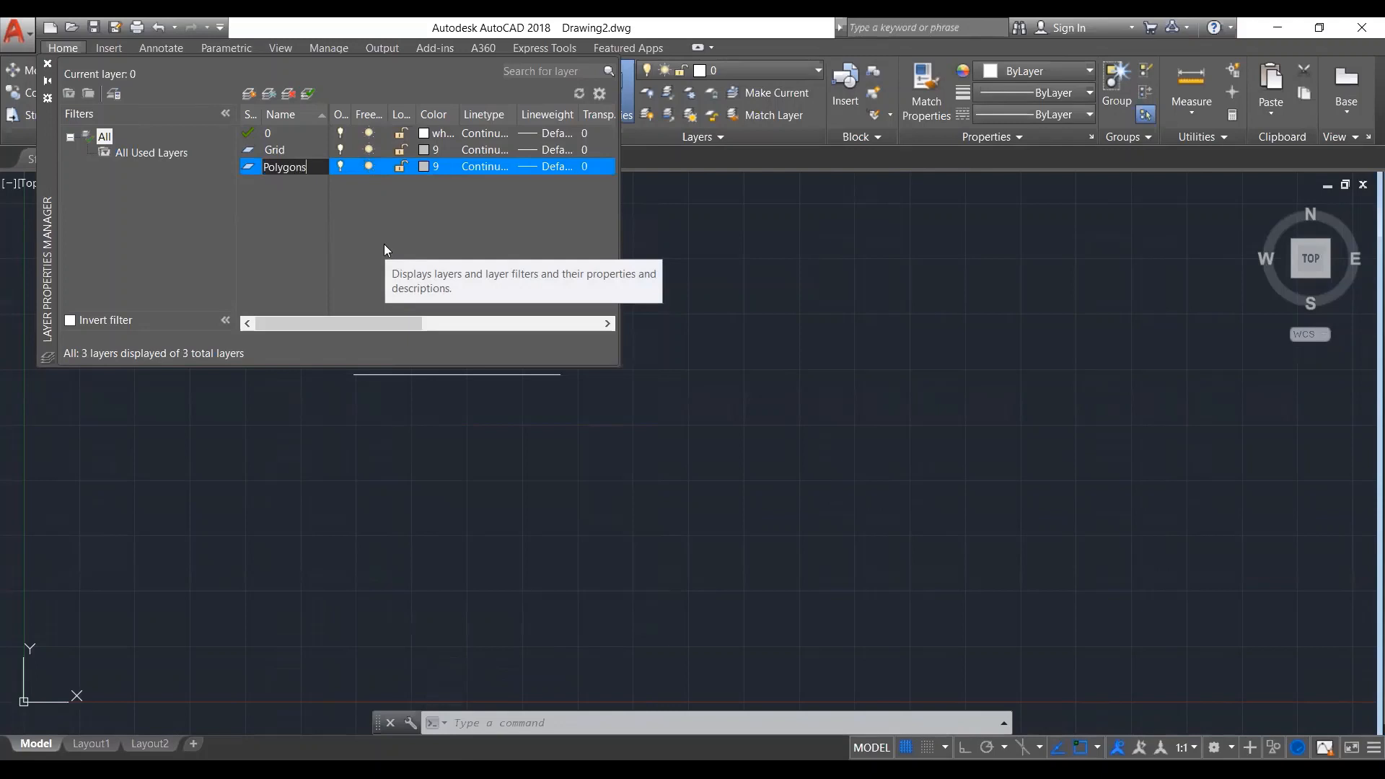
{"action": "key", "text": "Return"}
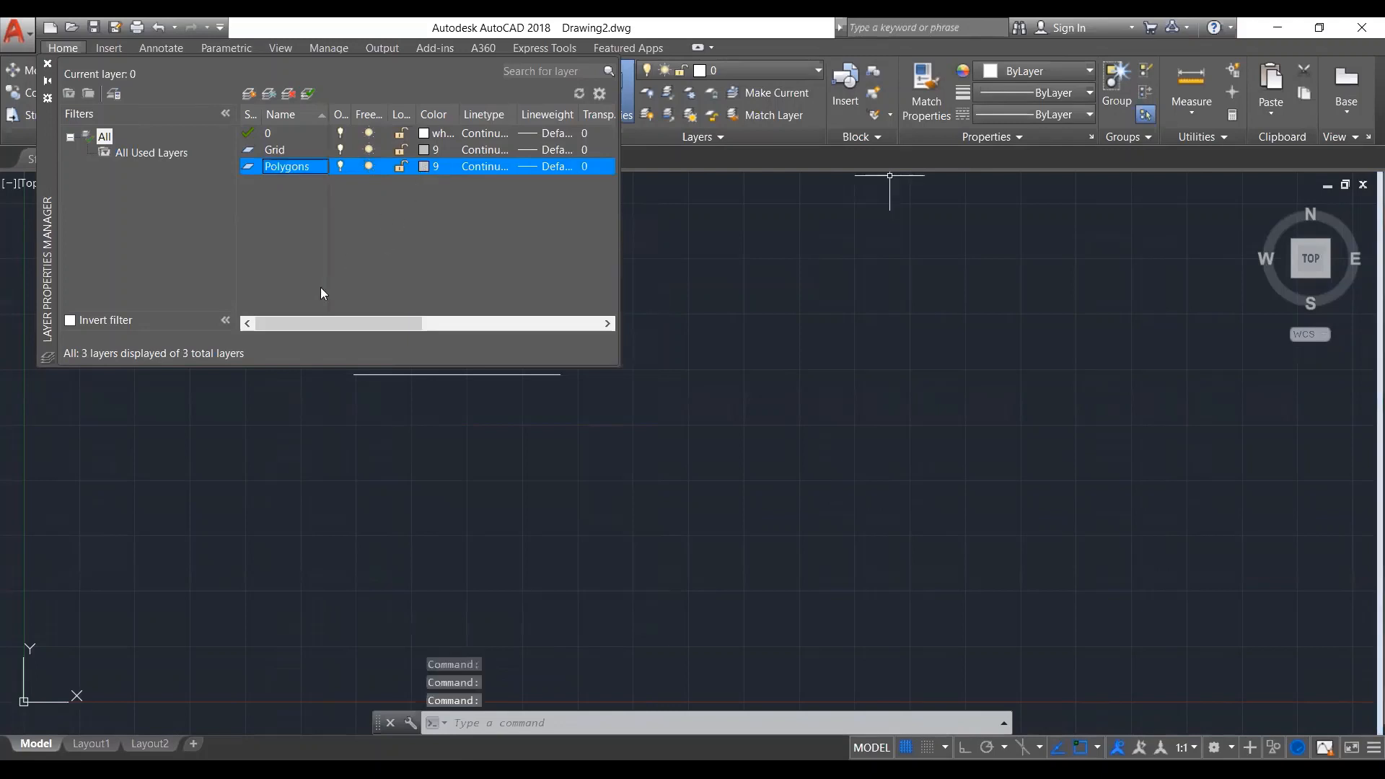
Set the Polygons layer's color to red and its lineweight to 0.50 mm
{"action": "left_click", "coordinate": [430, 166]}
{"action": "left_click", "coordinate": [107, 350]}
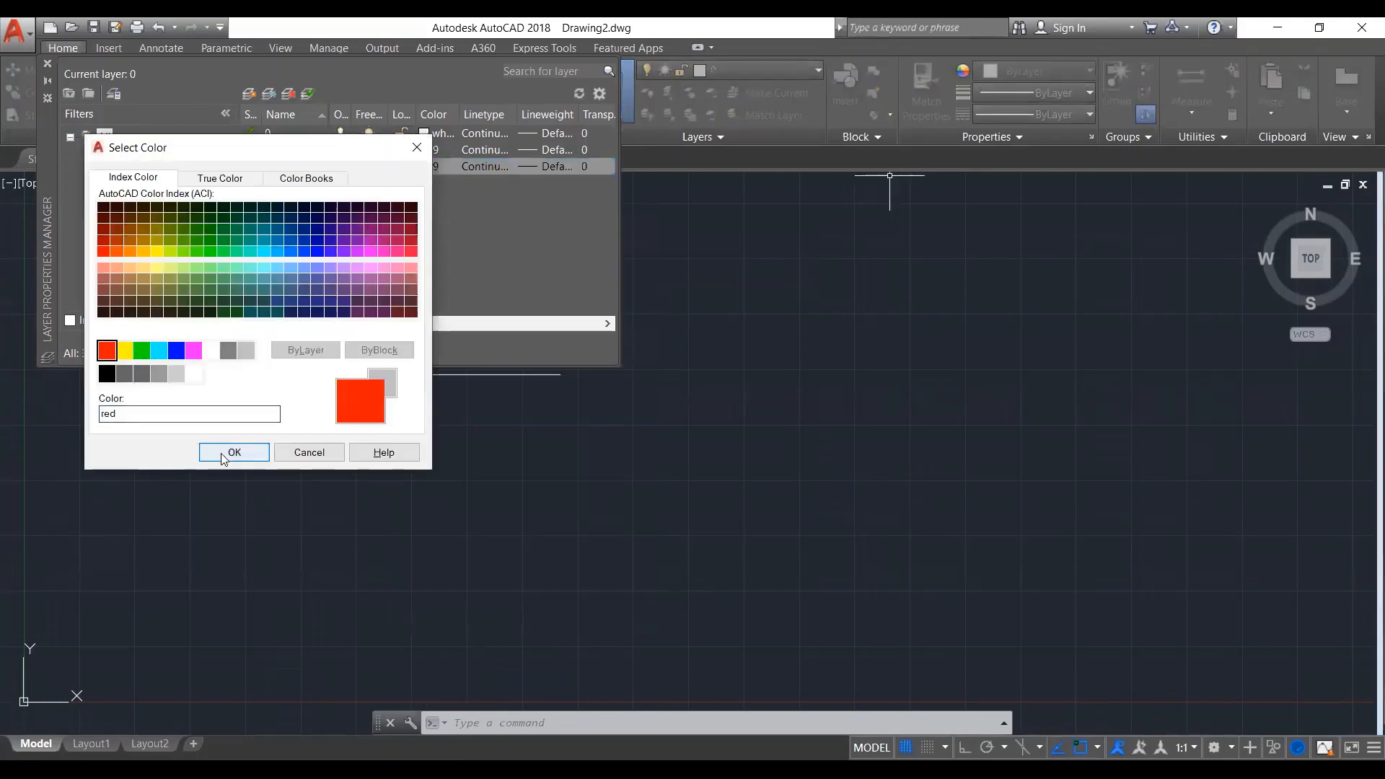
{"action": "left_click", "coordinate": [221, 455]}
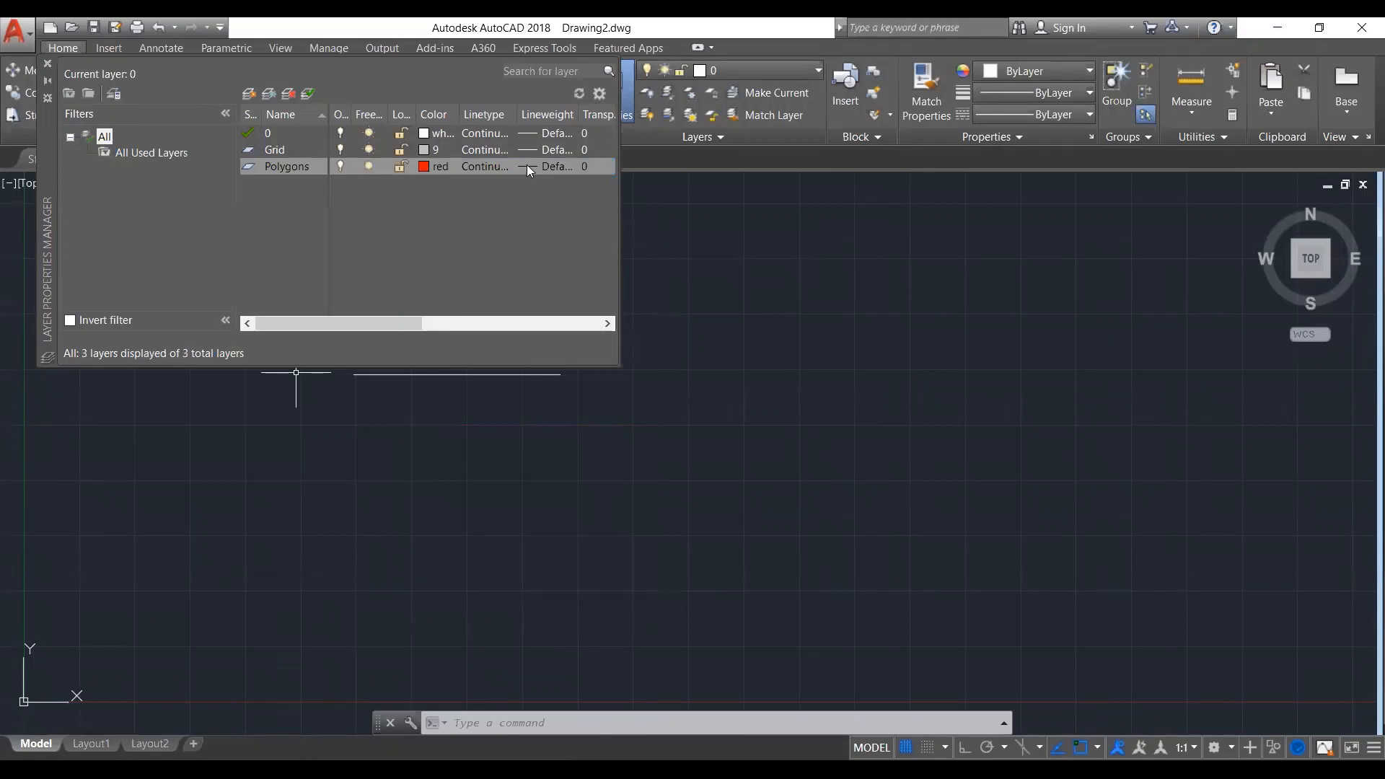
{"action": "left_click", "coordinate": [528, 168]}
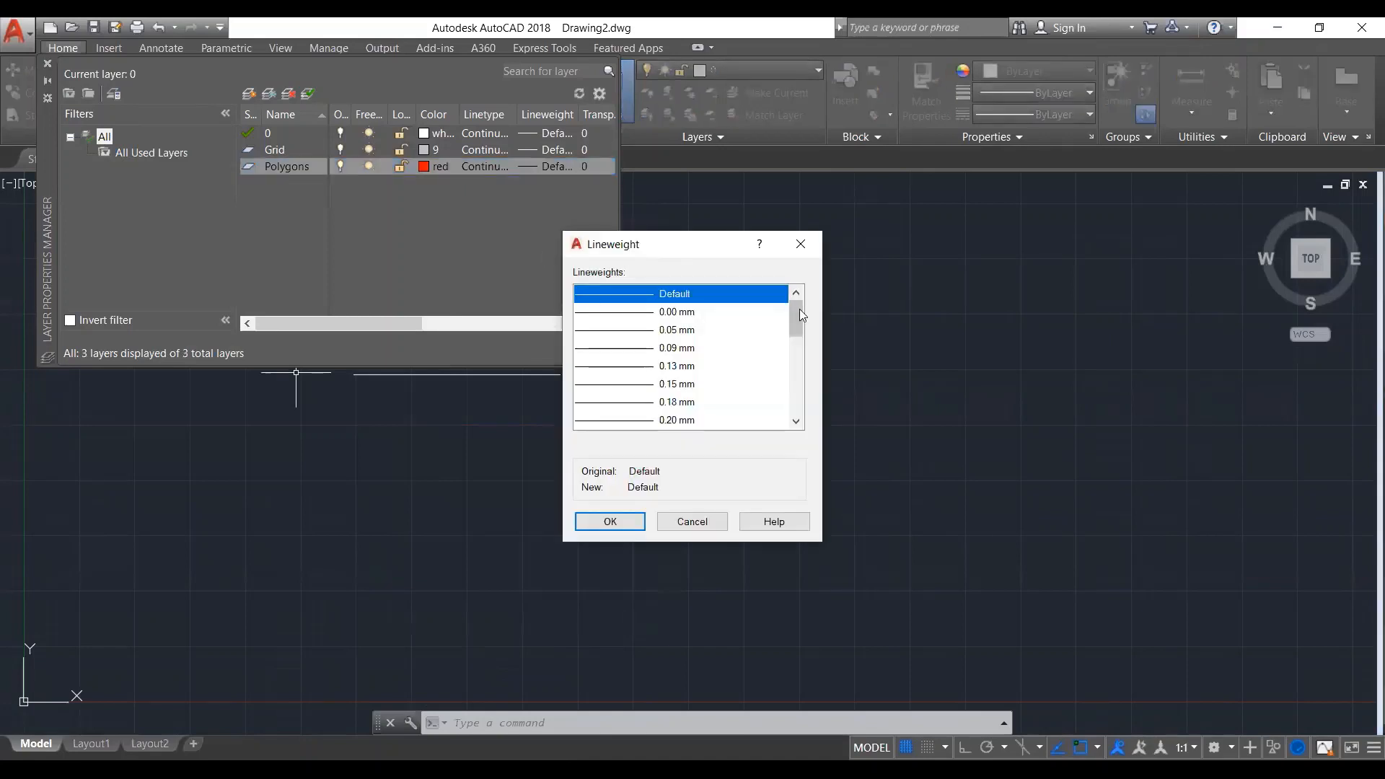
{"action": "scroll", "coordinate": [797, 312], "scroll_direction": "down", "scroll_amount": 3}
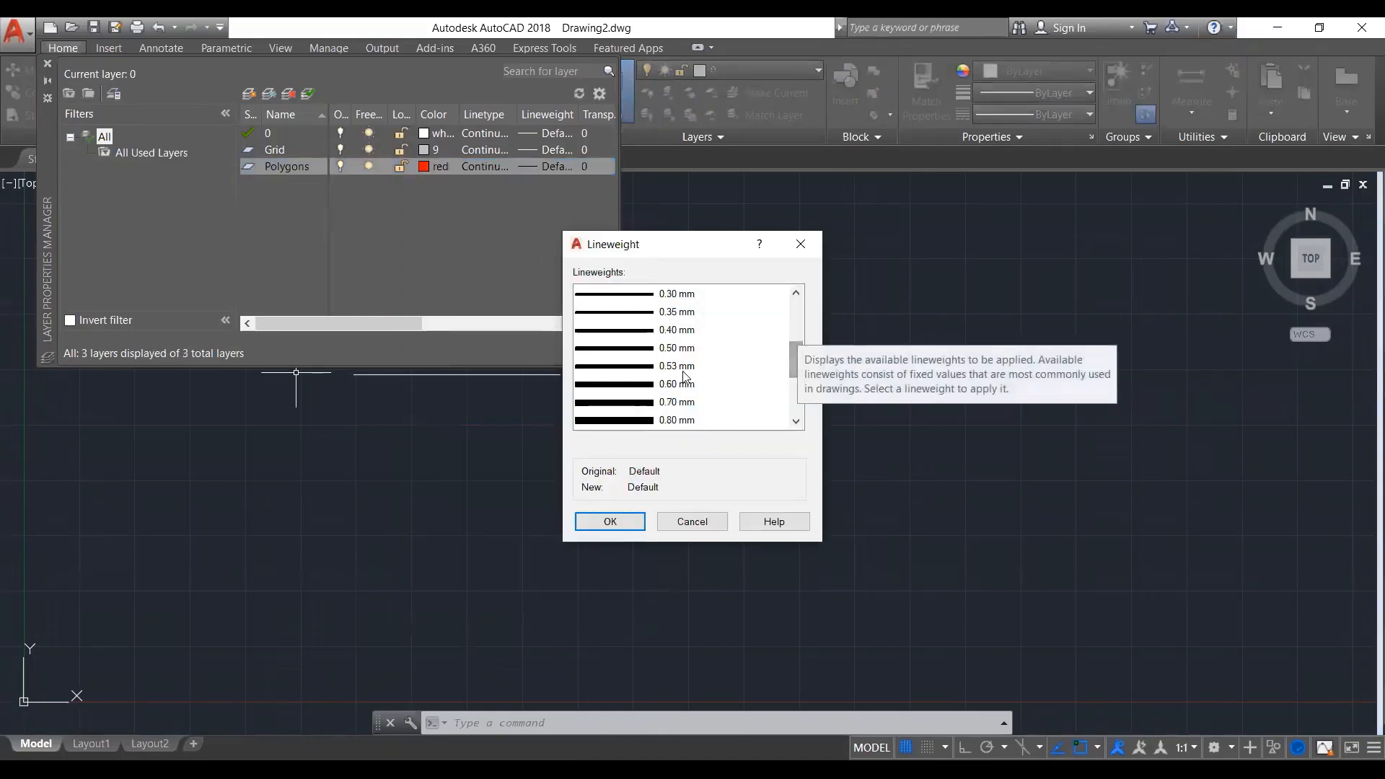
{"action": "left_click", "coordinate": [644, 349]}
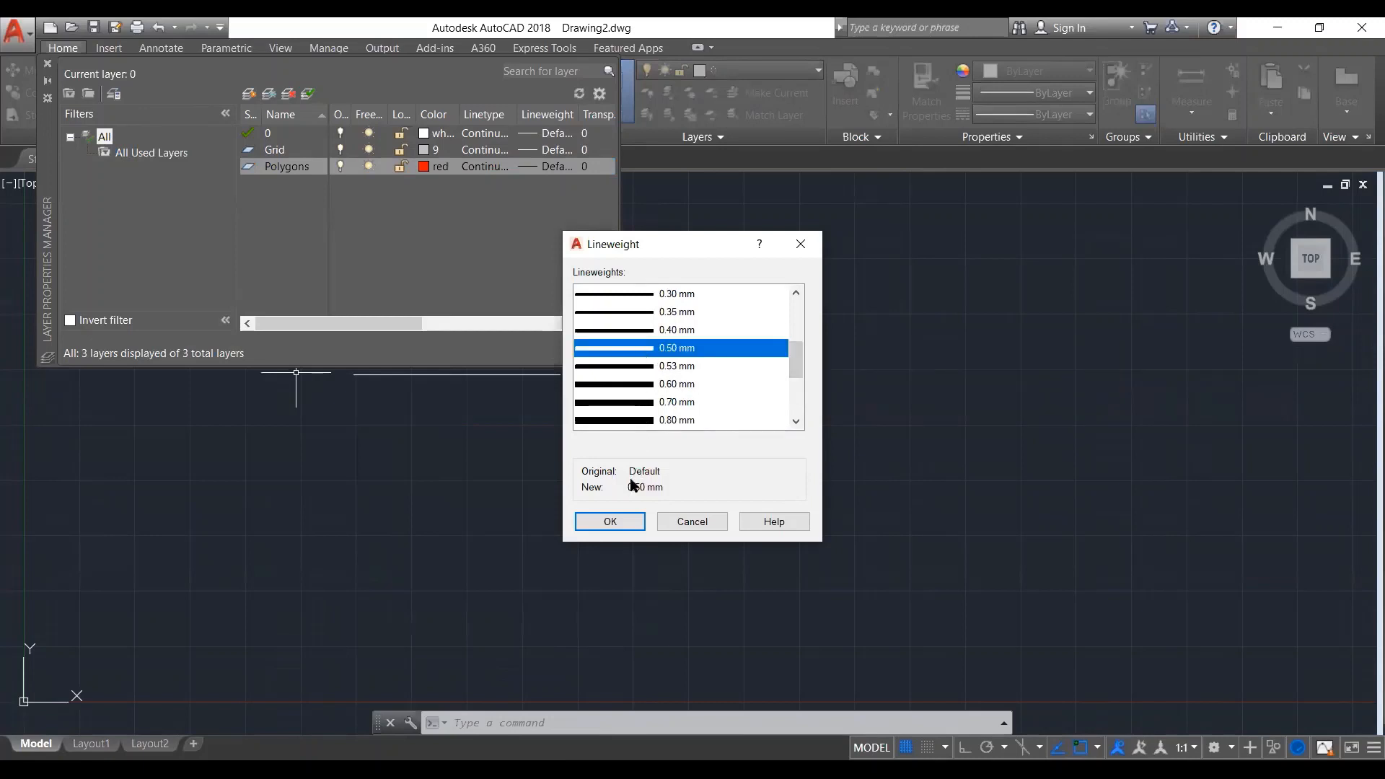
{"action": "left_click", "coordinate": [624, 521]}
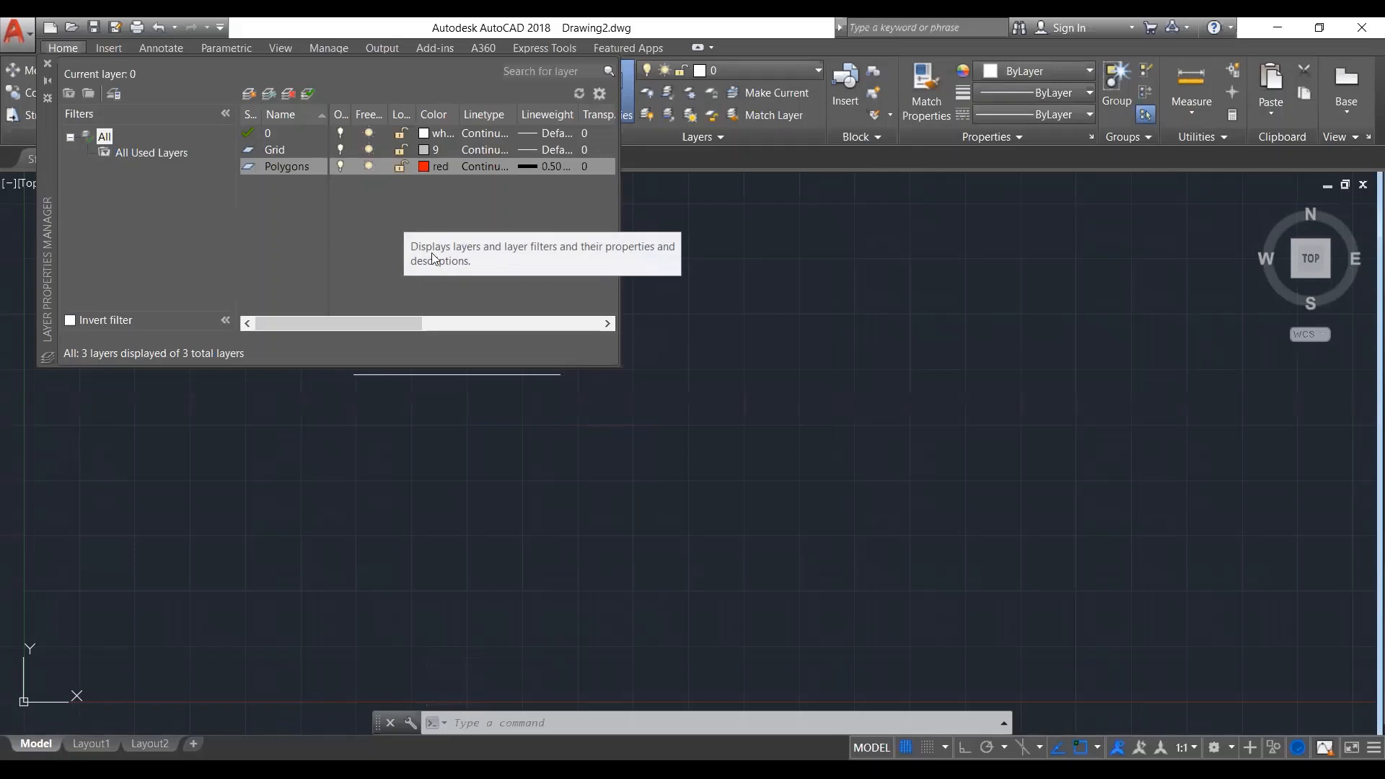
Create a new layer named Single line and set its color to cyan
{"action": "right_click", "coordinate": [403, 216]}
{"action": "left_click", "coordinate": [451, 284]}
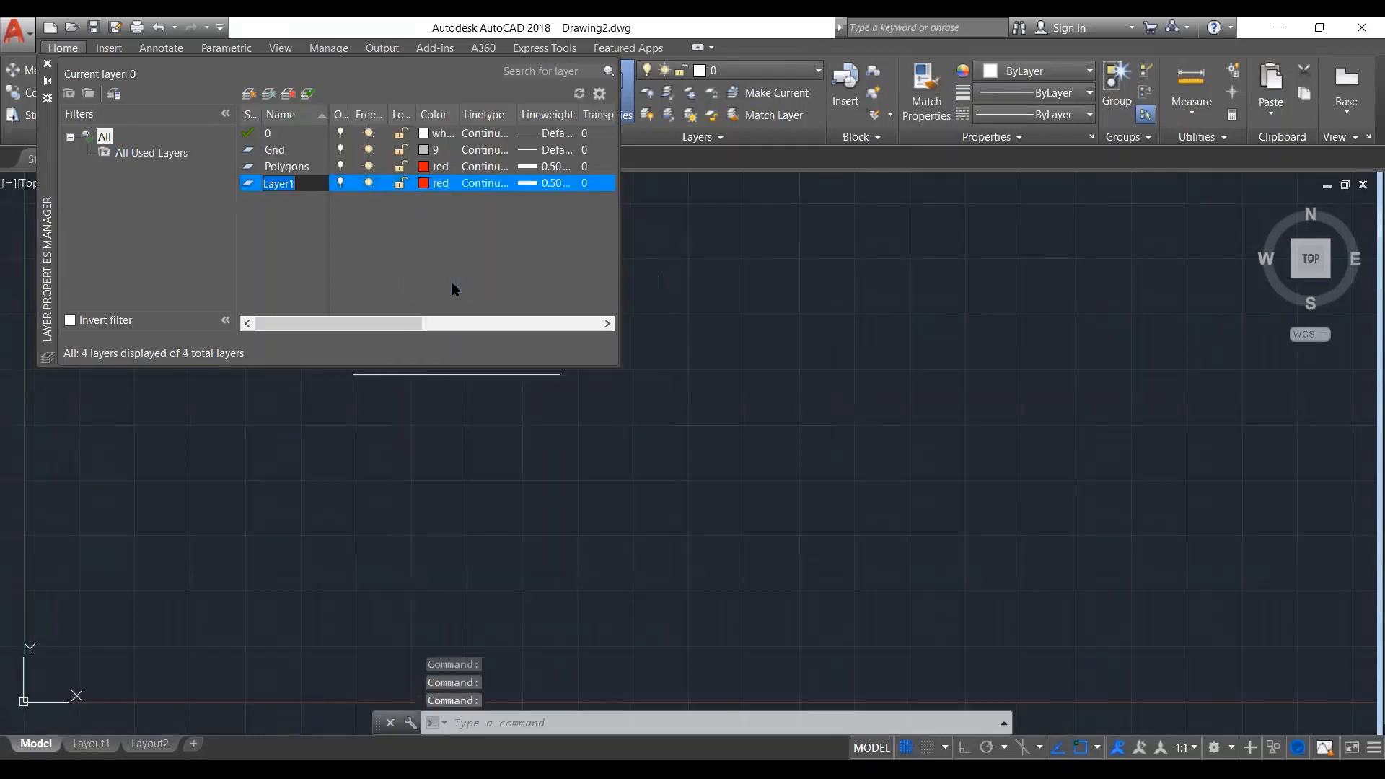
{"action": "type", "text": "Single line"}
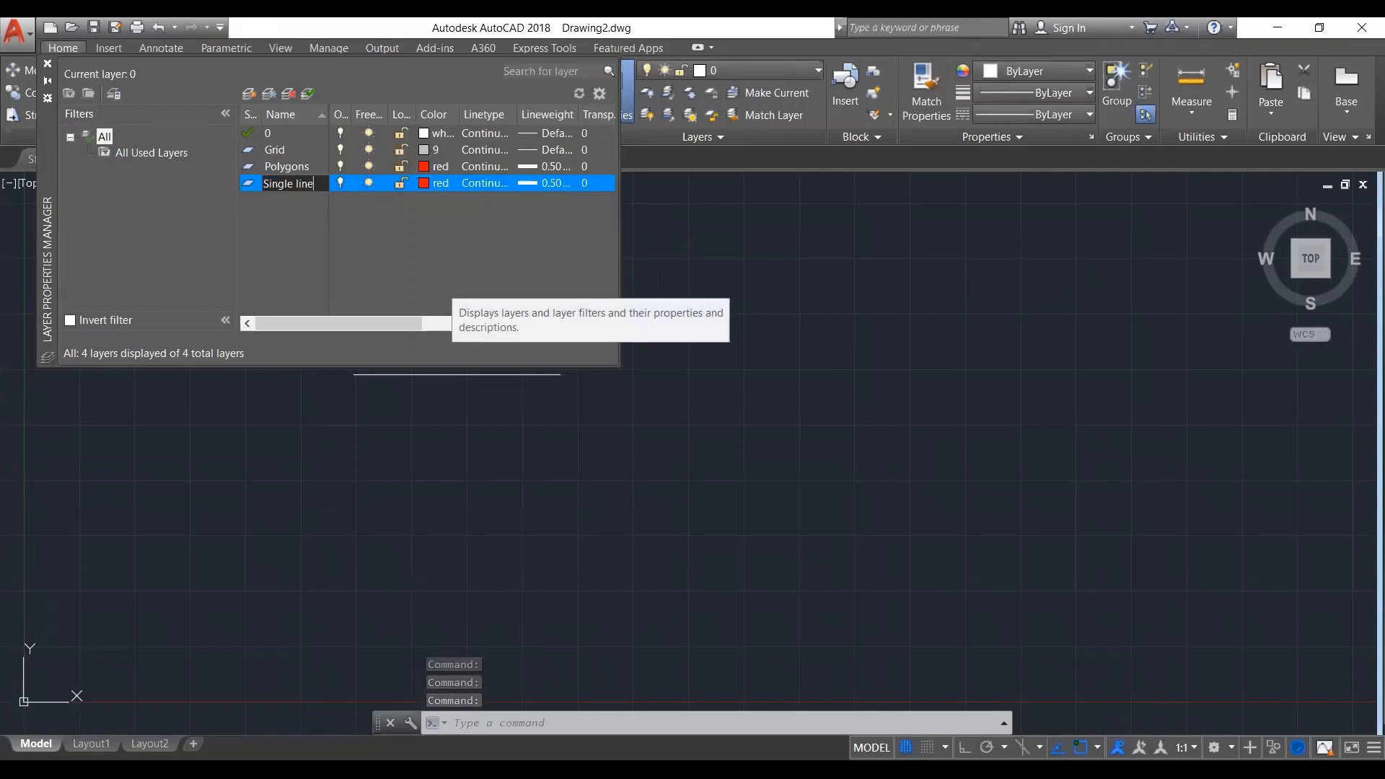
{"action": "key", "text": "Return"}
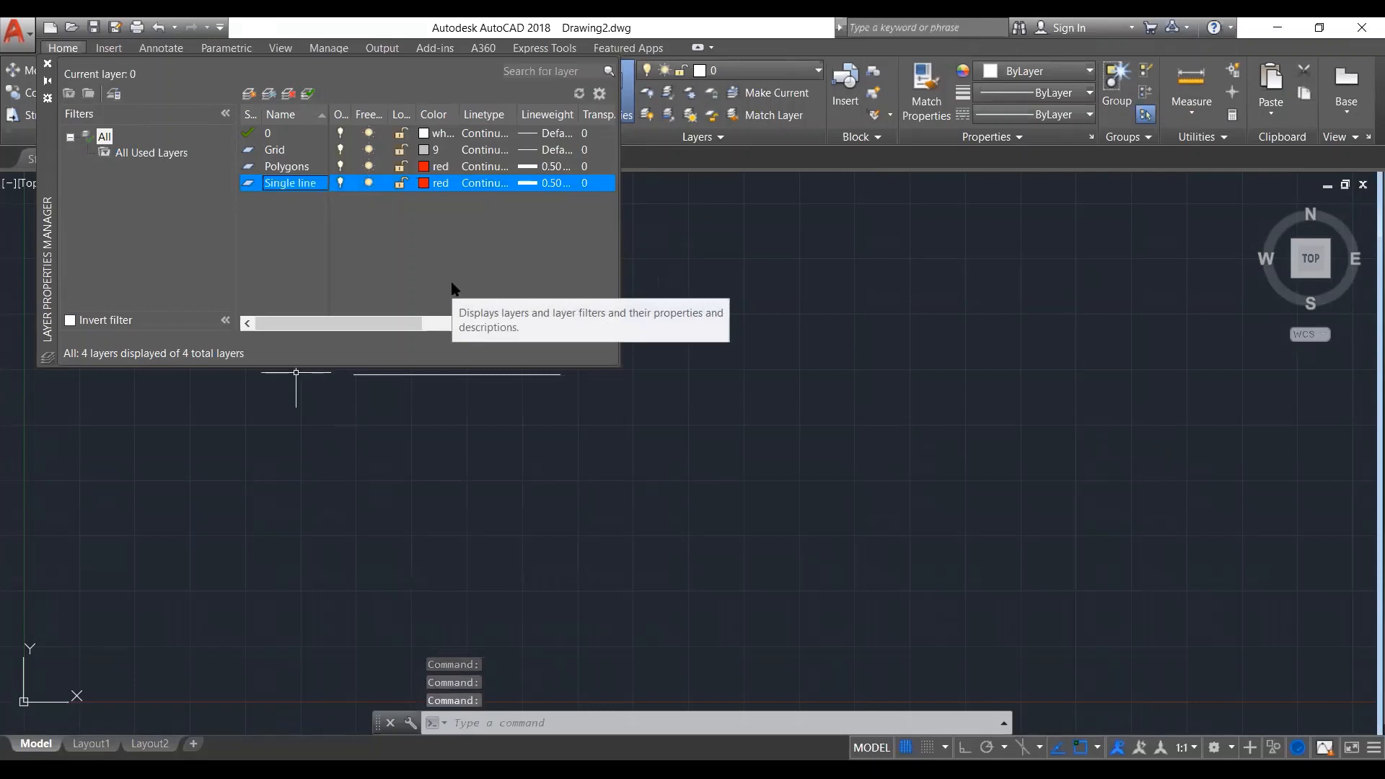
{"action": "left_click", "coordinate": [424, 185]}
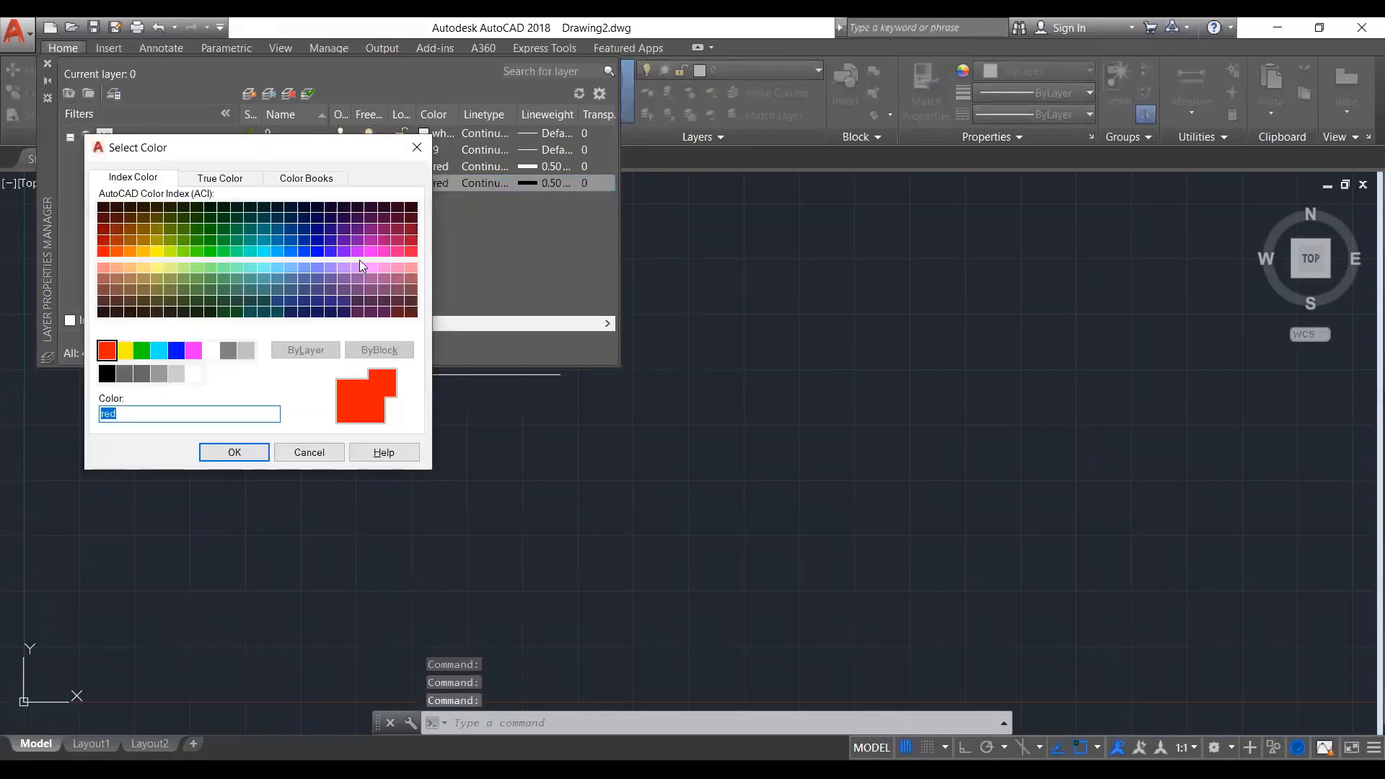
{"action": "left_click", "coordinate": [161, 353]}
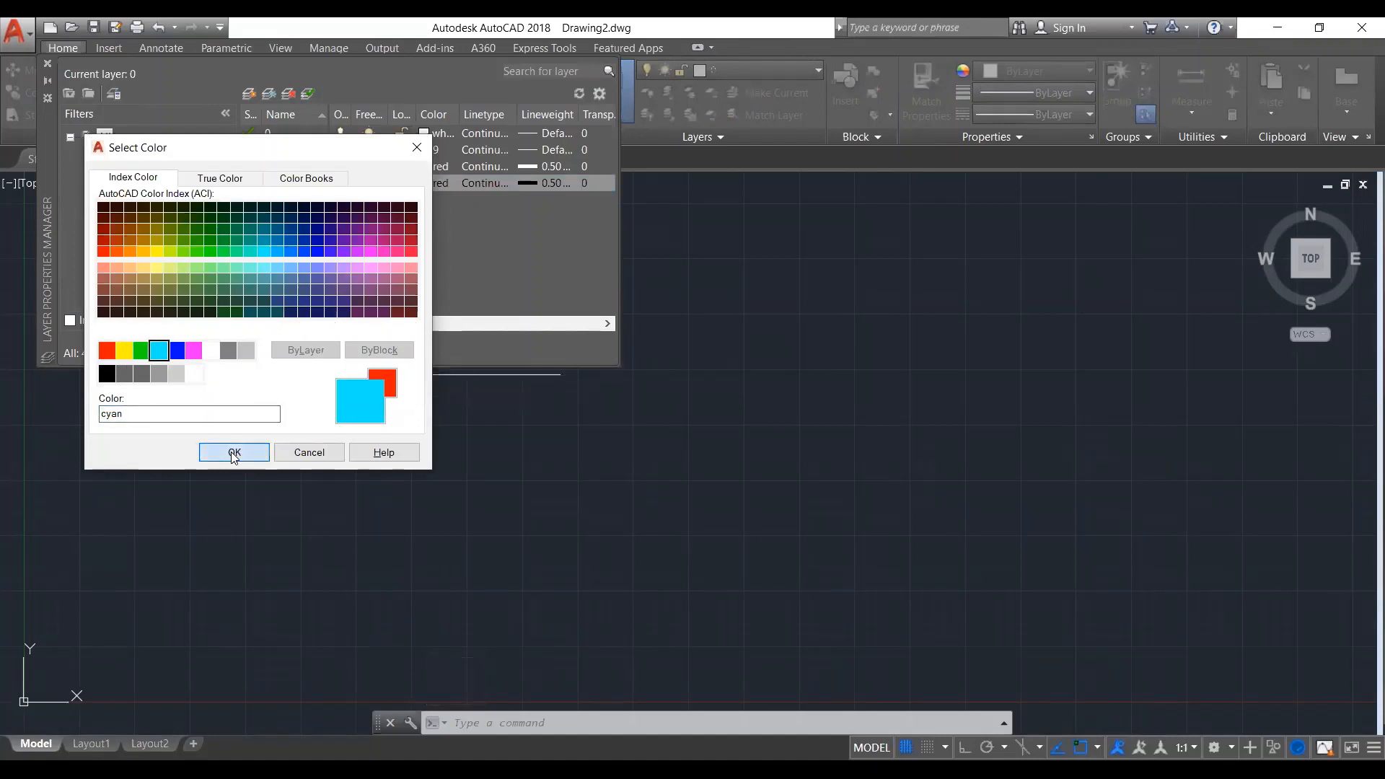
{"action": "left_click", "coordinate": [234, 449]}
Create a new layer named Double line and set its color to index color 30
{"action": "right_click", "coordinate": [371, 228]}
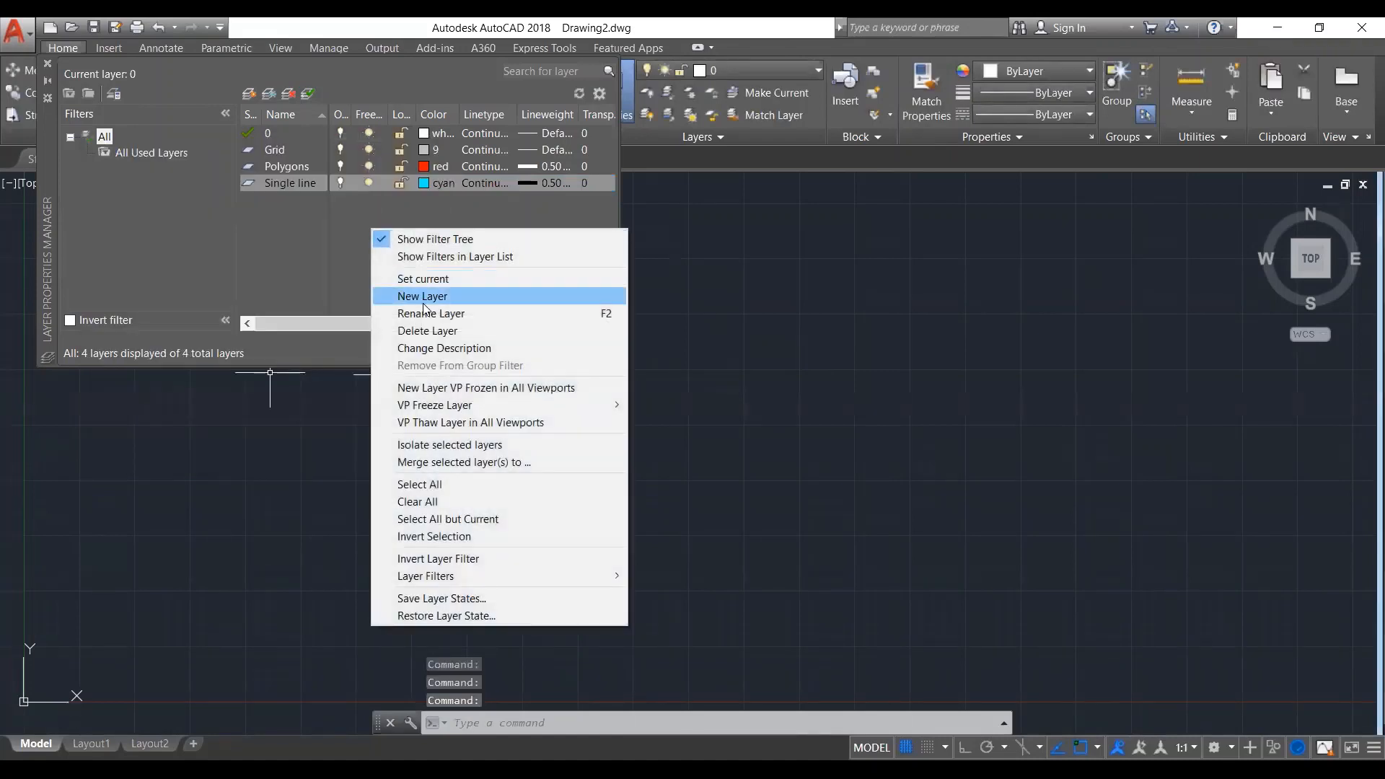
{"action": "left_click", "coordinate": [425, 297]}
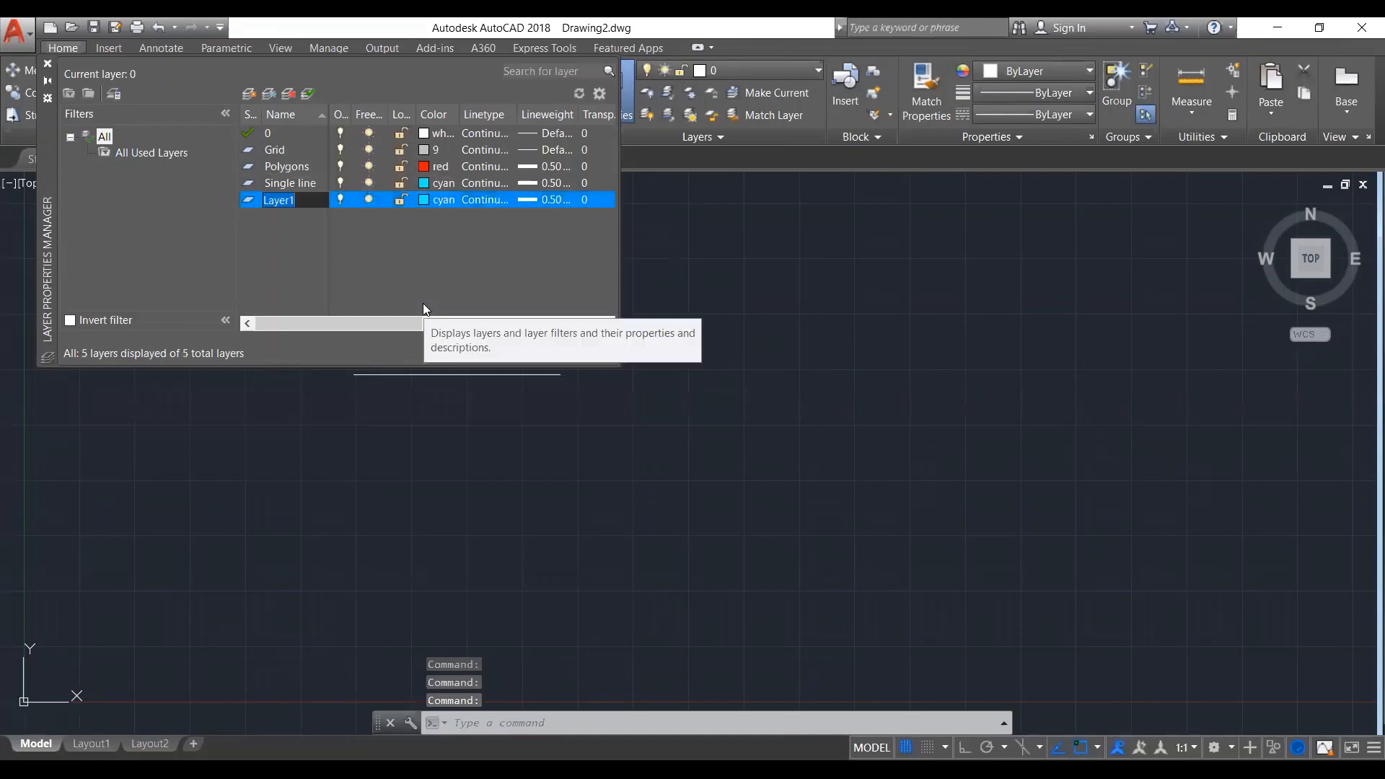
{"action": "type", "text": "Double line"}
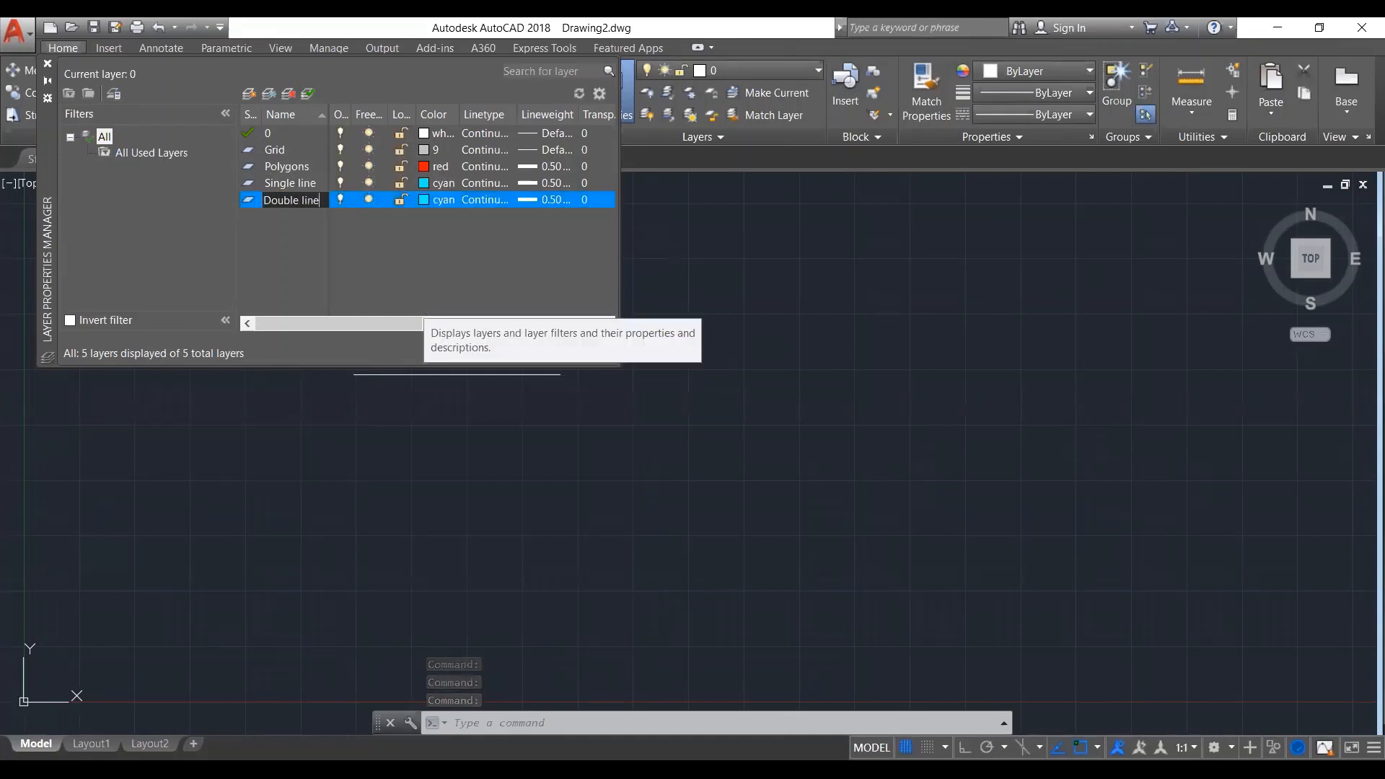
{"action": "key", "text": "Return"}
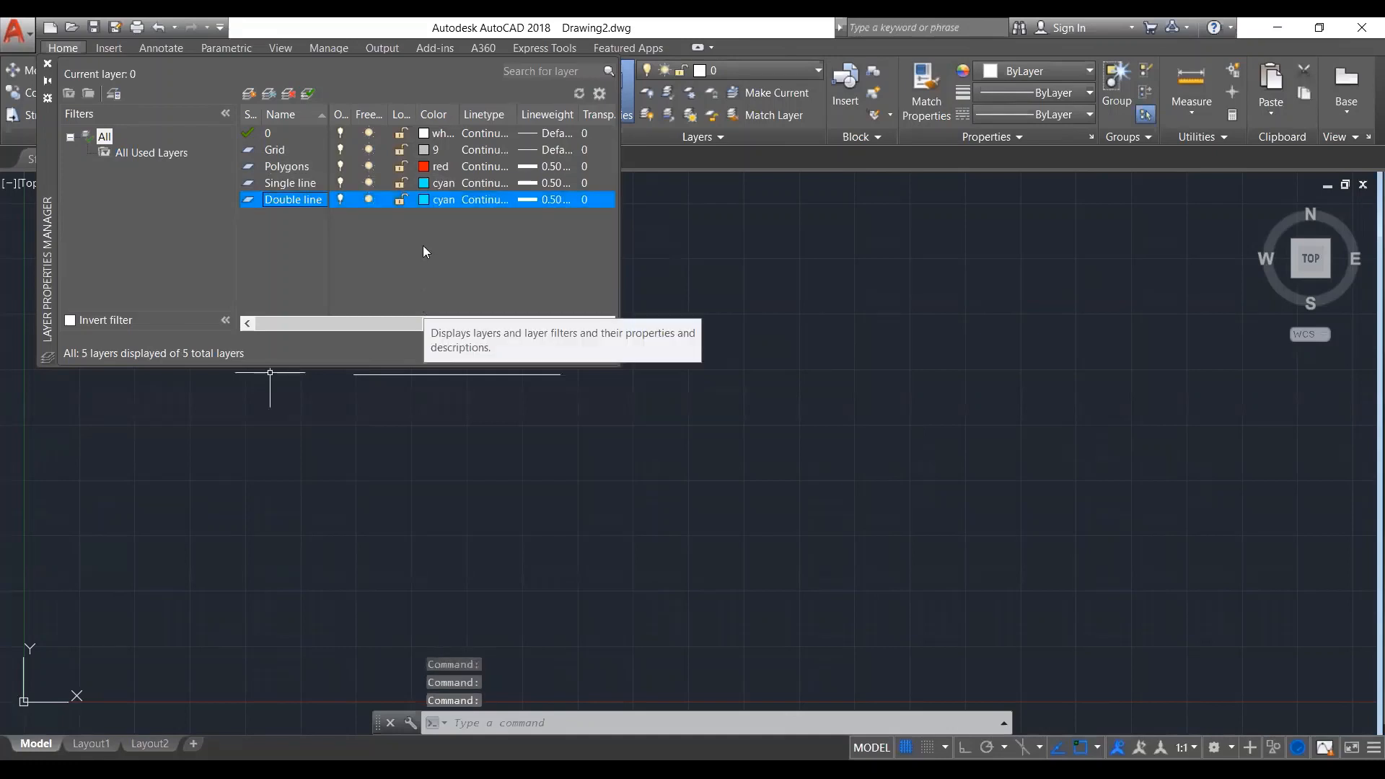
{"action": "left_click", "coordinate": [425, 200]}
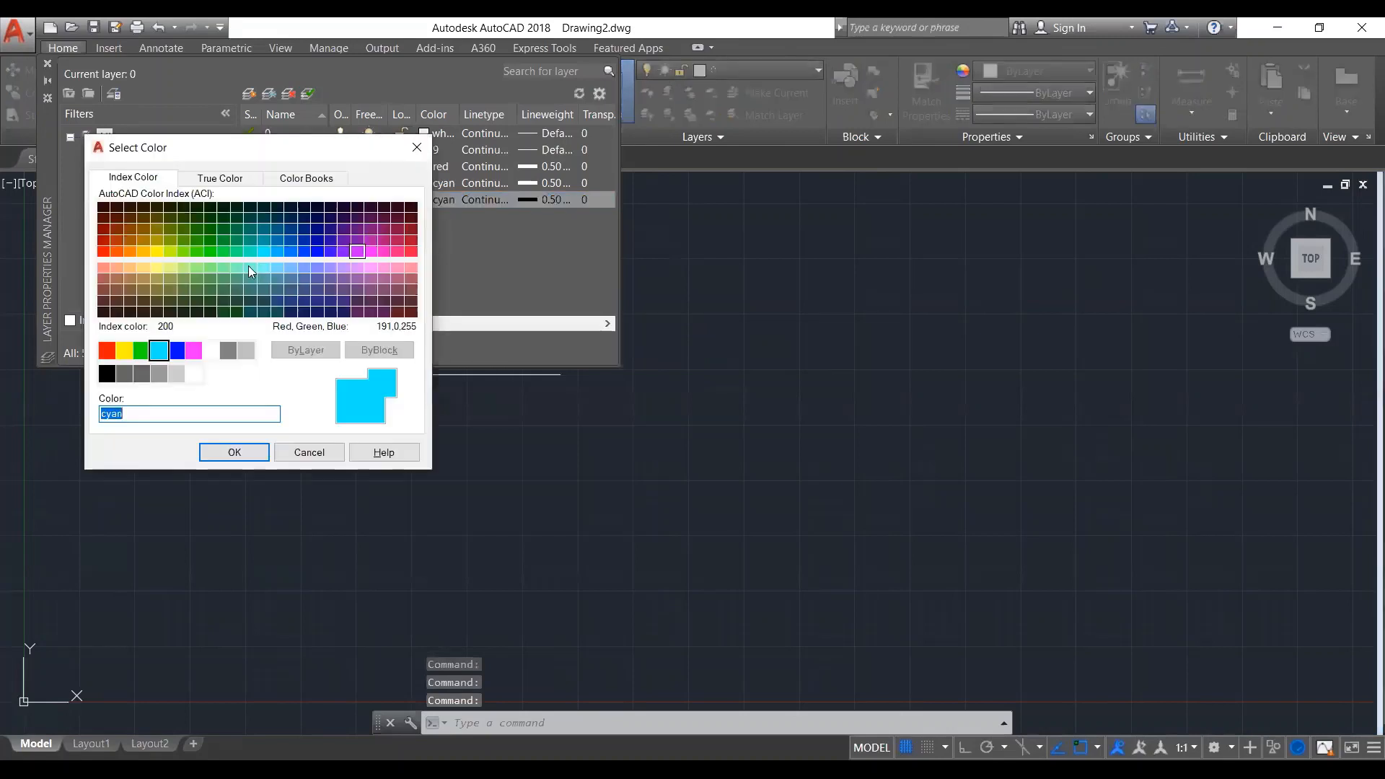
{"action": "left_click", "coordinate": [131, 253]}
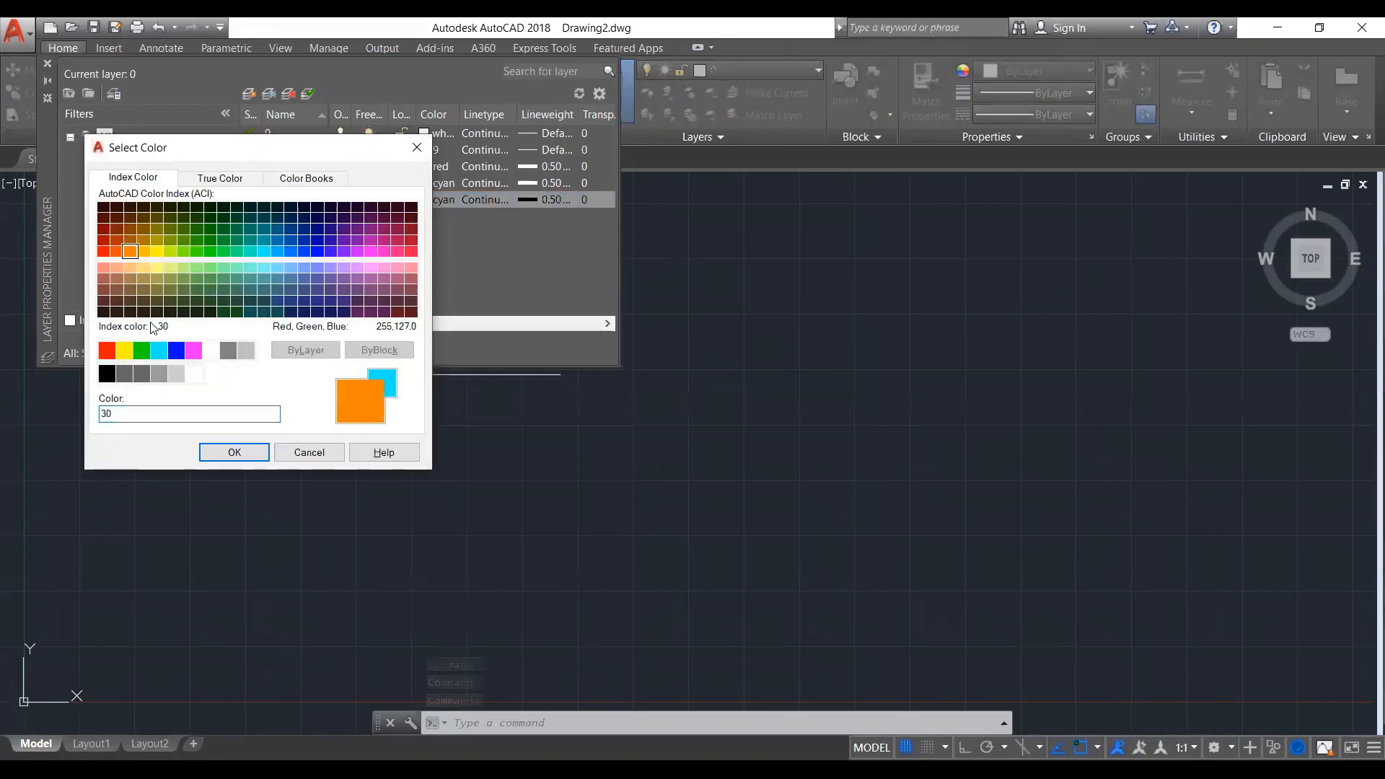
{"action": "left_click", "coordinate": [215, 453]}
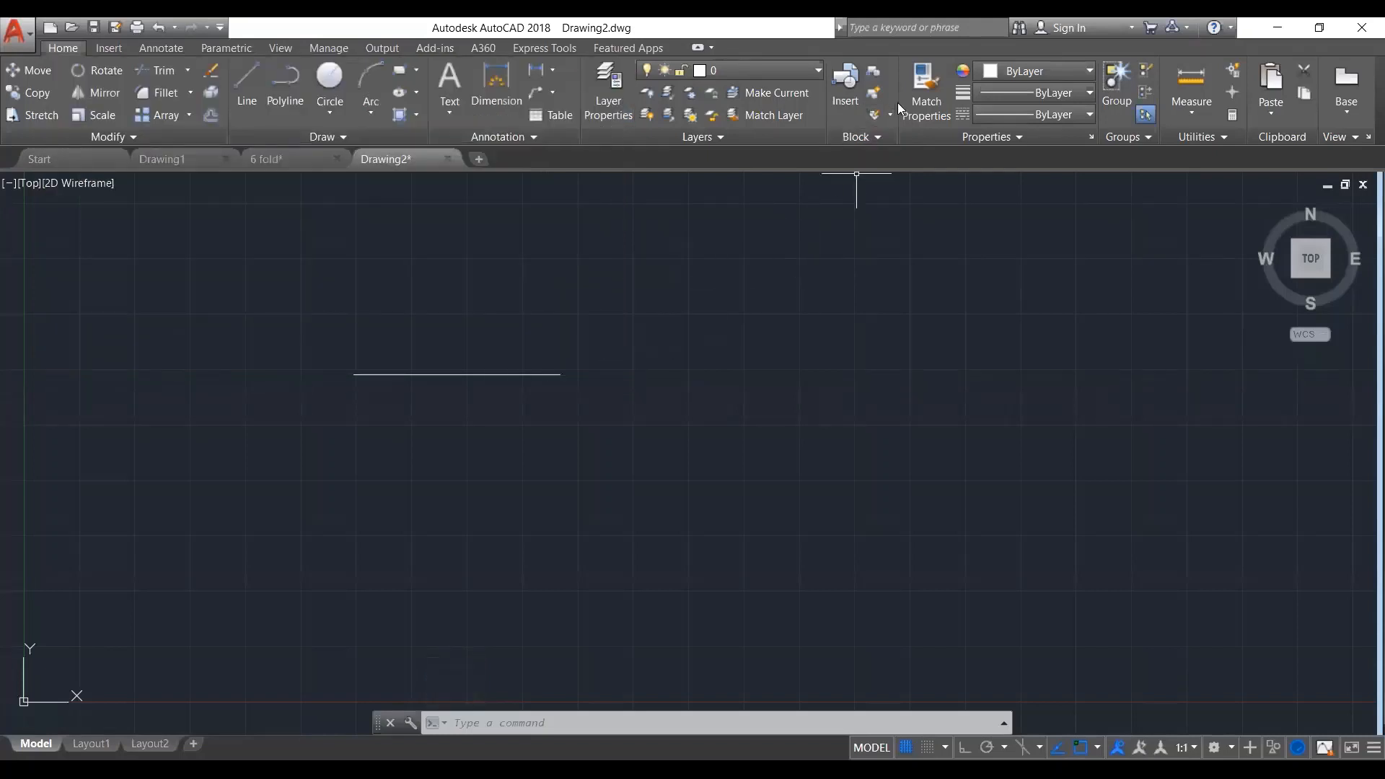
Make Grid the current layer and erase the existing horizontal line from the drawing
{"action": "left_click", "coordinate": [821, 69]}
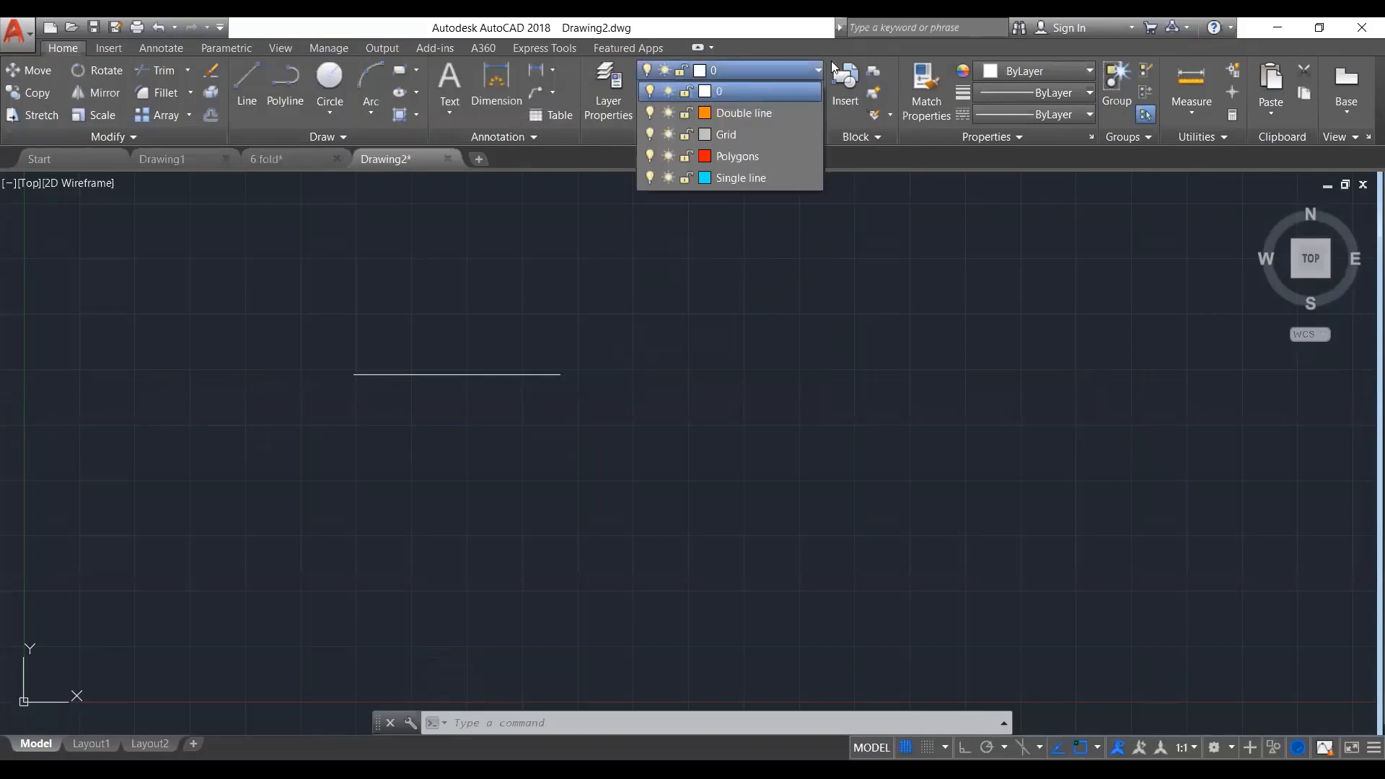
{"action": "left_click", "coordinate": [741, 133]}
{"action": "left_click", "coordinate": [619, 333]}
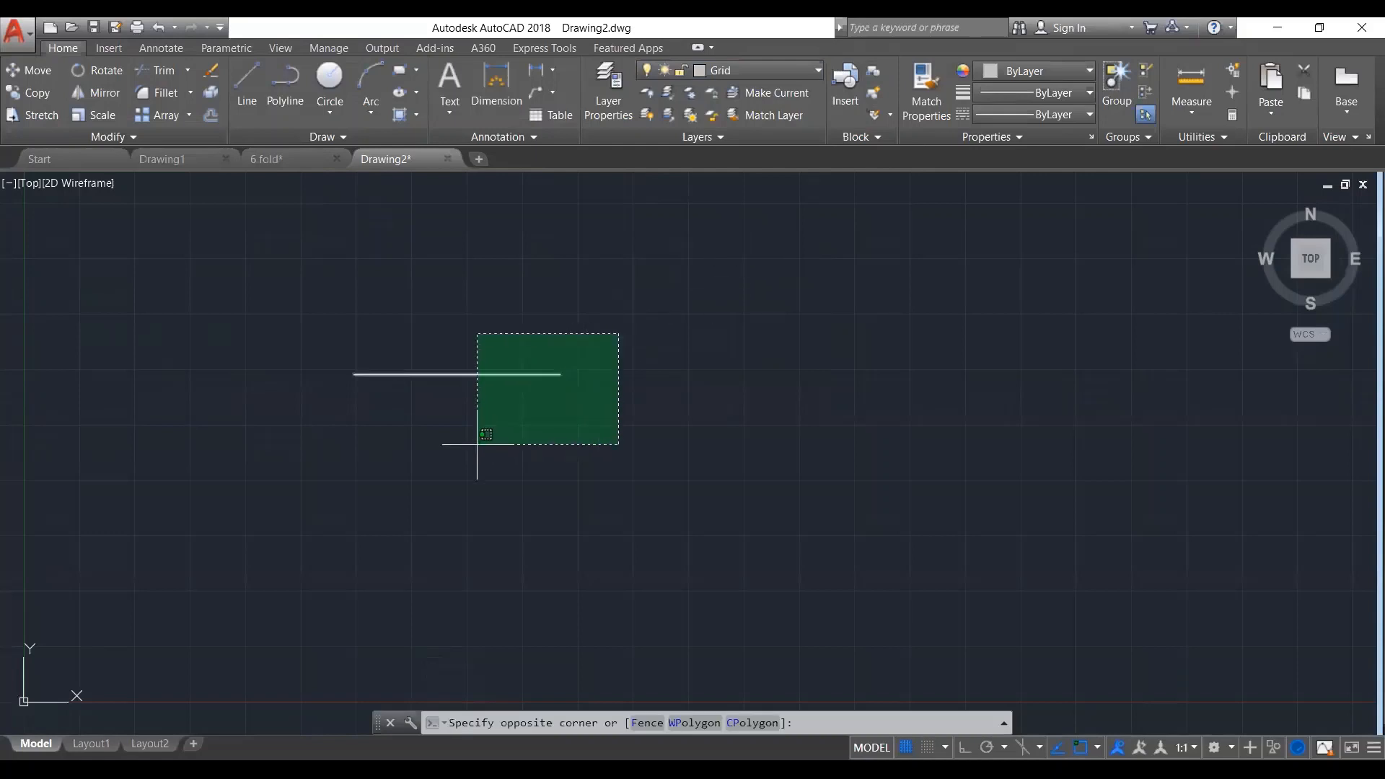
{"action": "left_click", "coordinate": [479, 448]}
{"action": "key", "text": "Delete"}
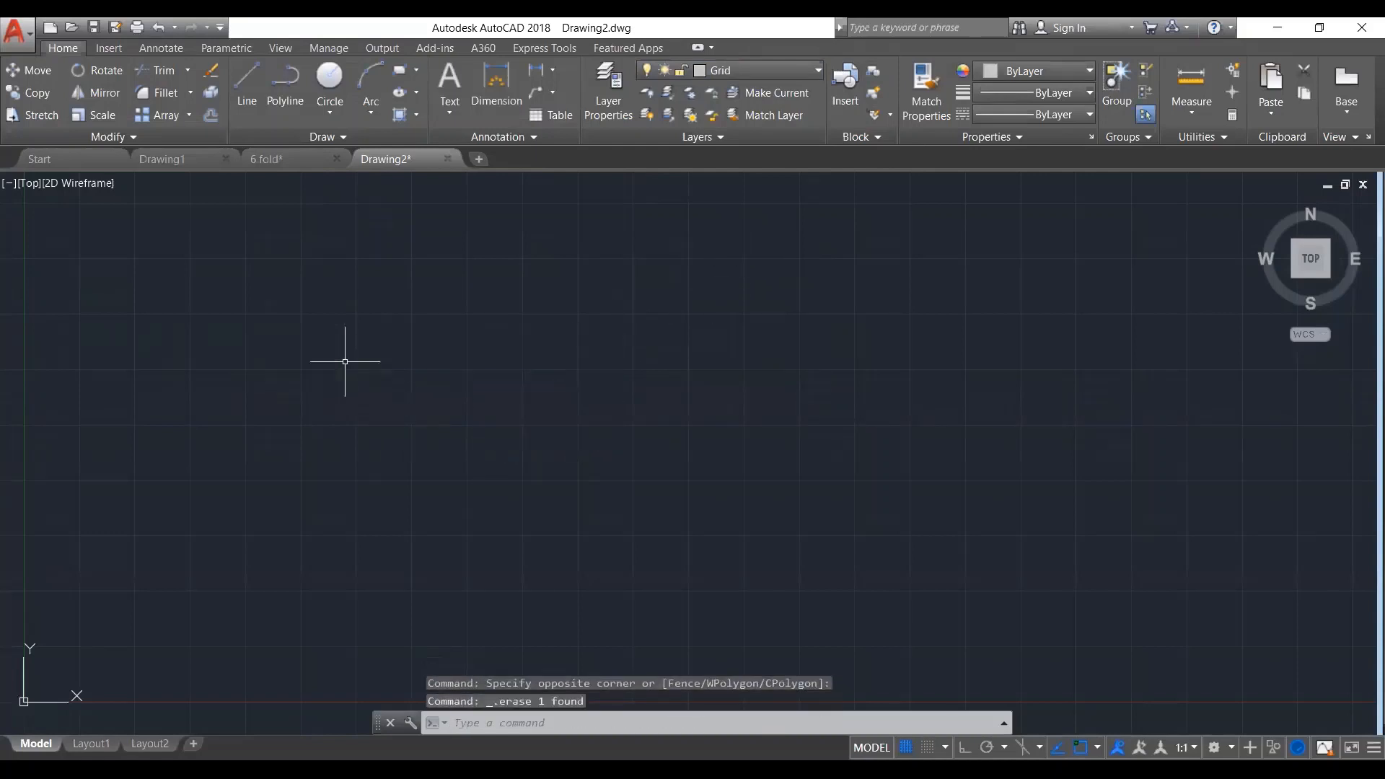
Draw a single horizontal line on the Grid layer with Ortho mode on
{"action": "type", "text": "l"}
{"action": "key", "text": "Return"}
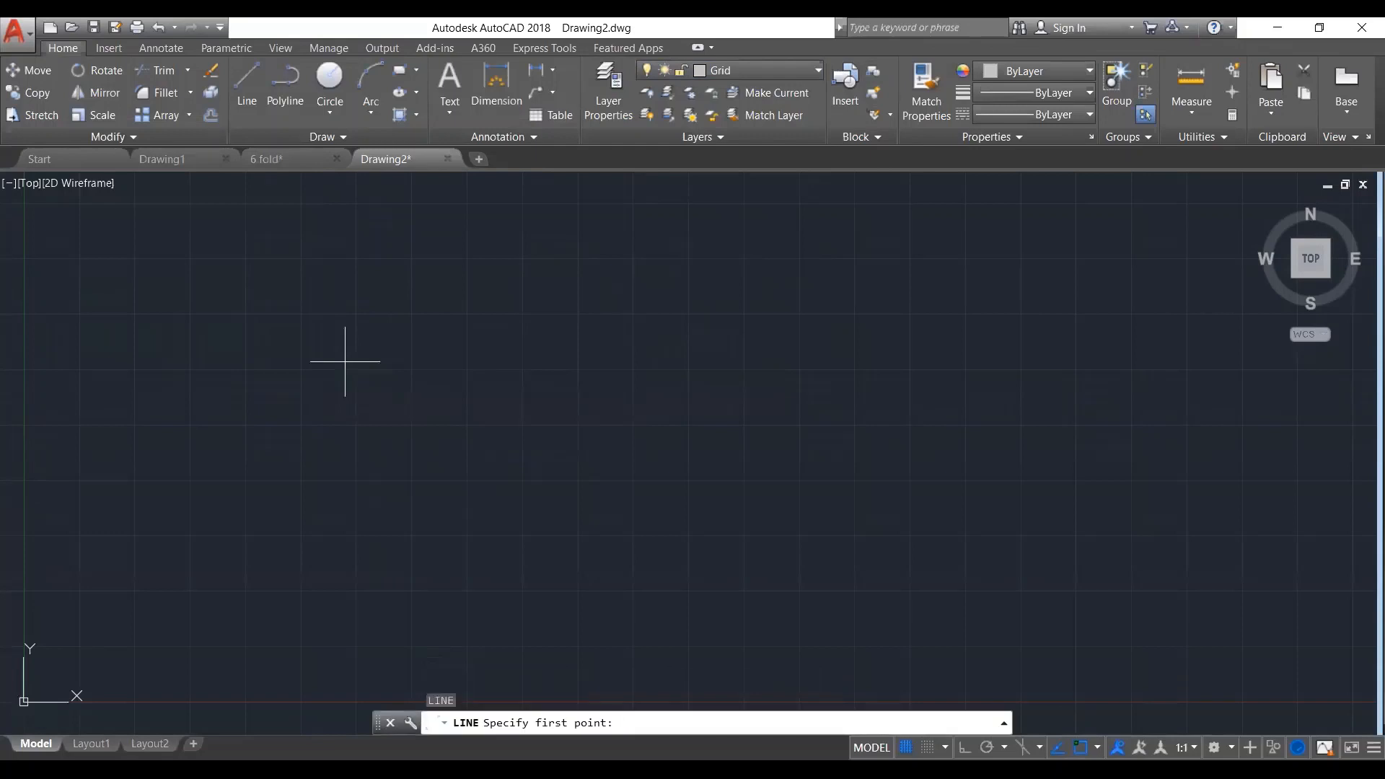
{"action": "key", "text": "F8"}
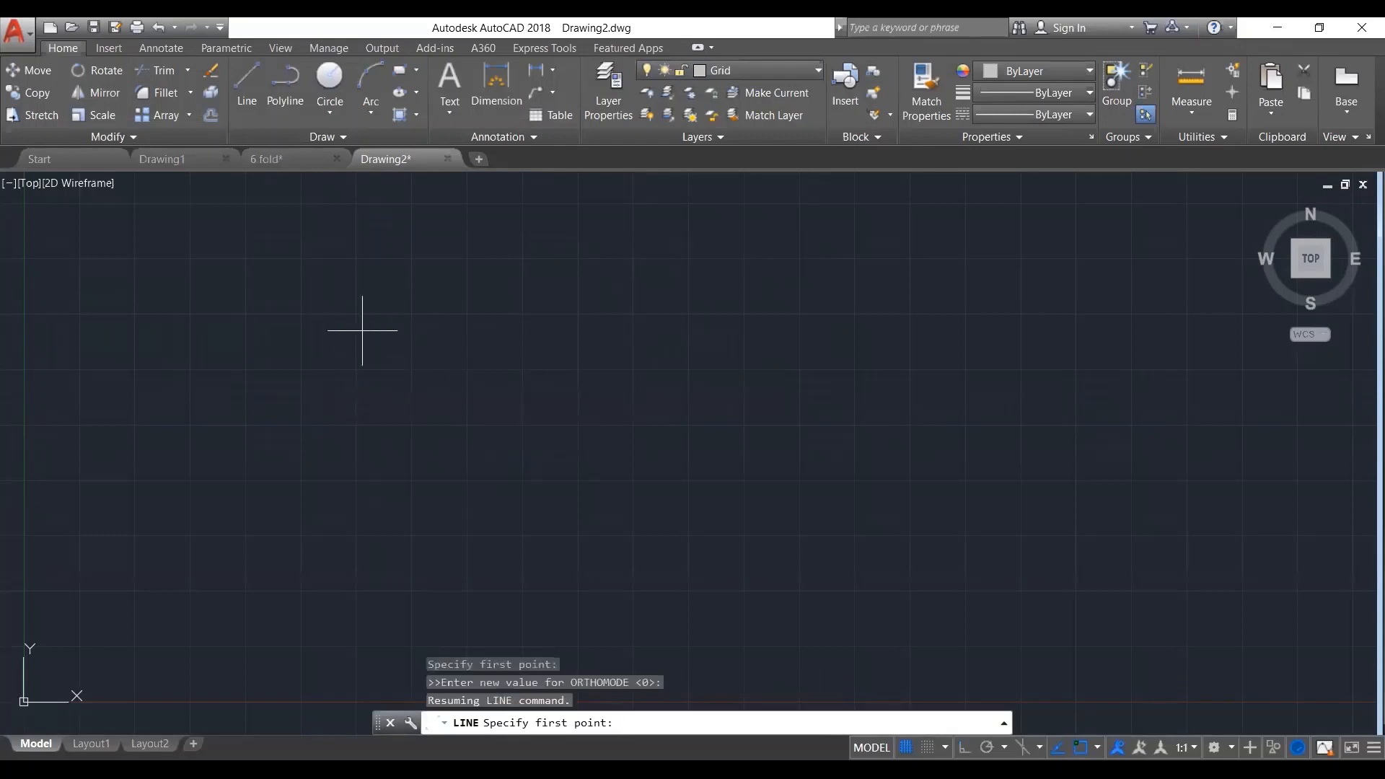
{"action": "left_click", "coordinate": [342, 330]}
{"action": "key", "text": "F8"}
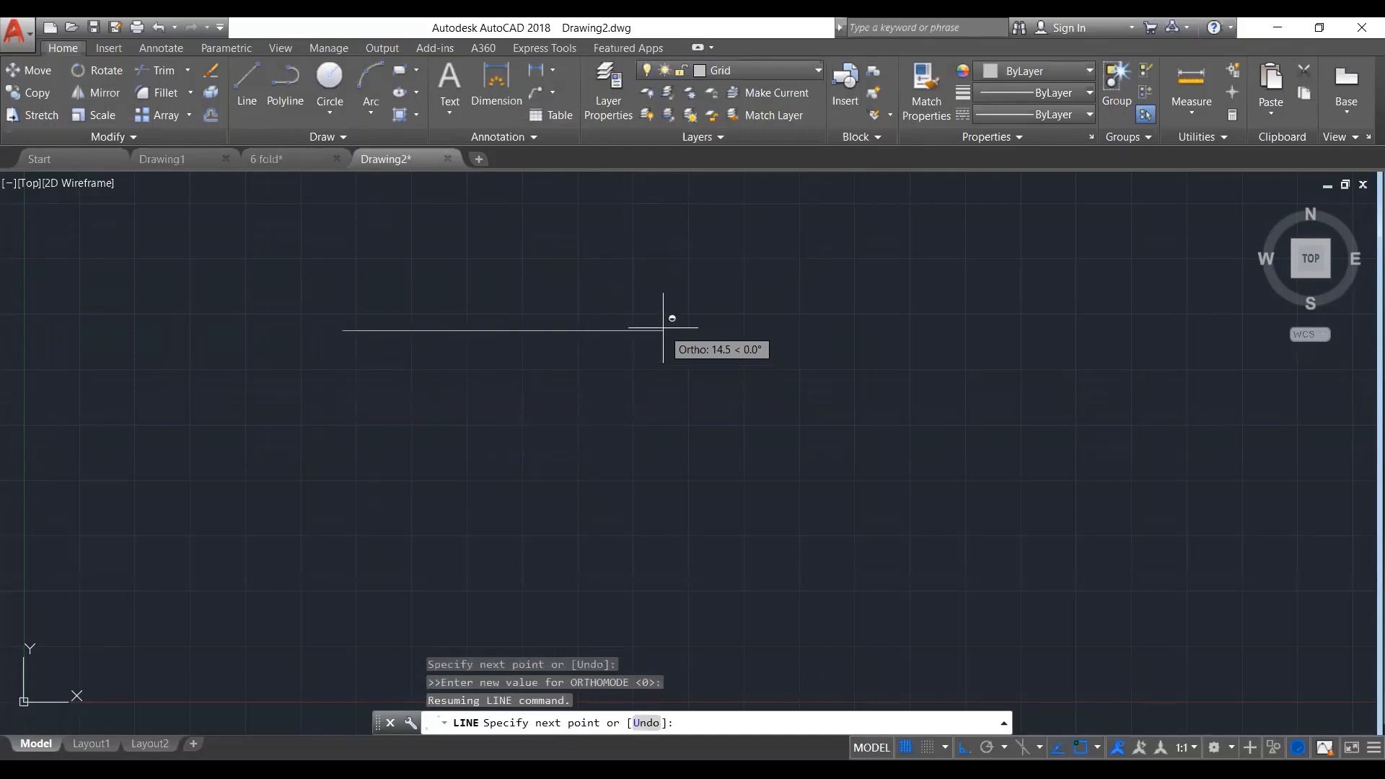
{"action": "left_click", "coordinate": [608, 331]}
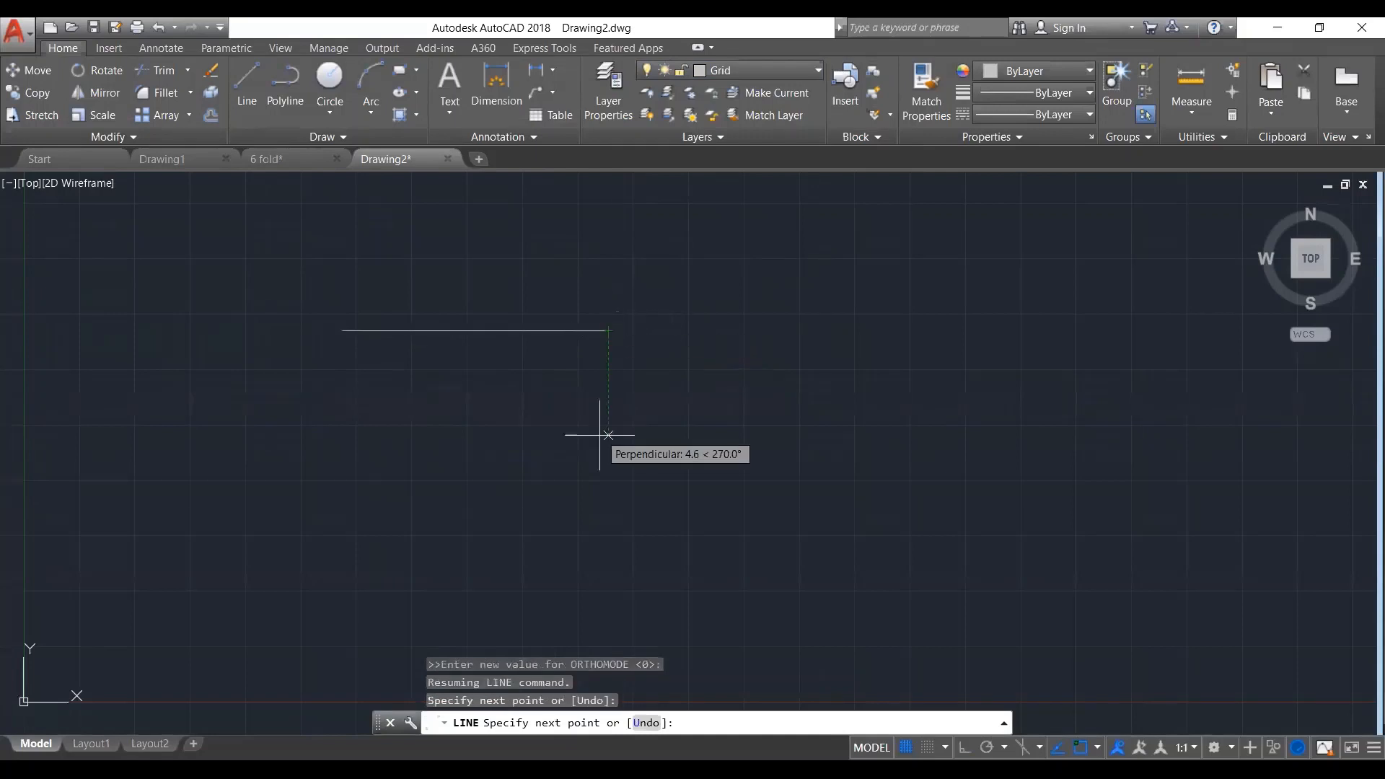
{"action": "key", "text": "Return"}
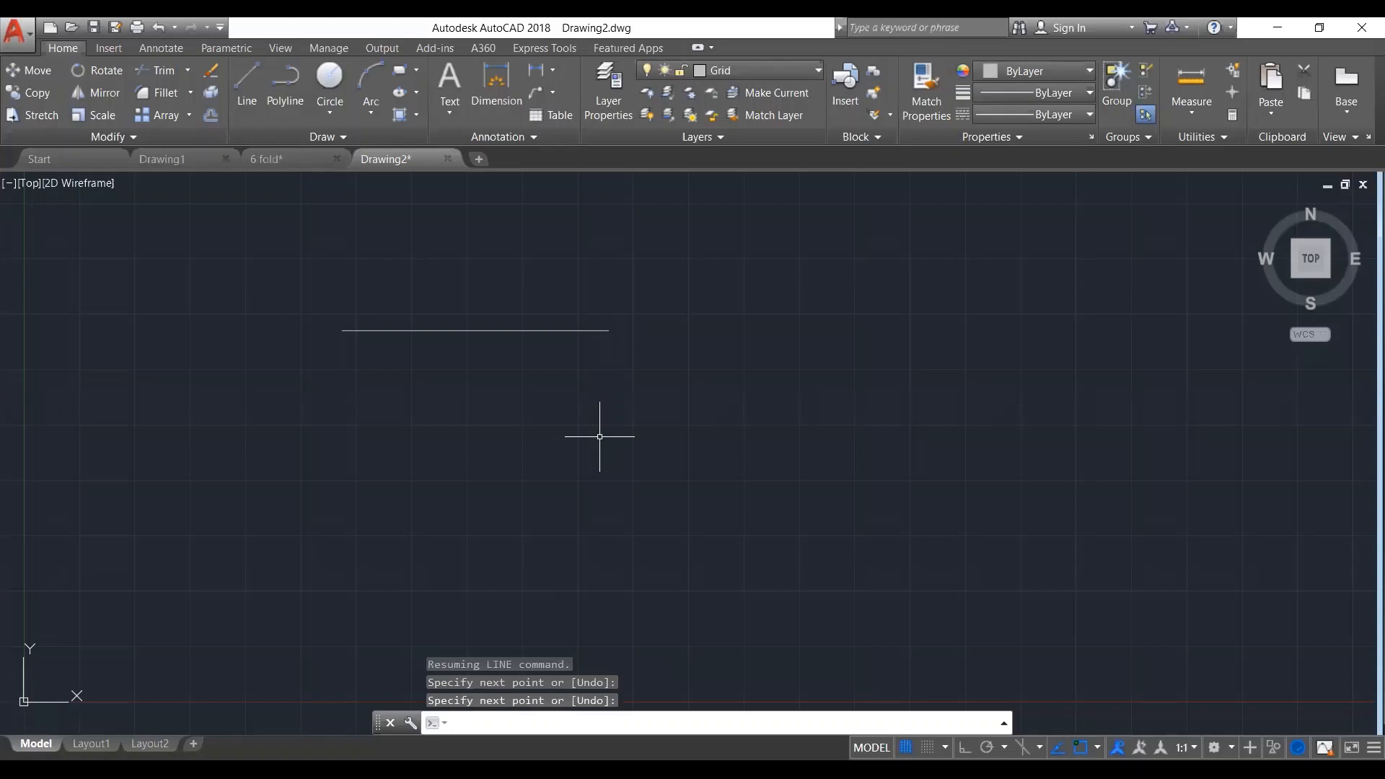
{"action": "type", "text": "c"}
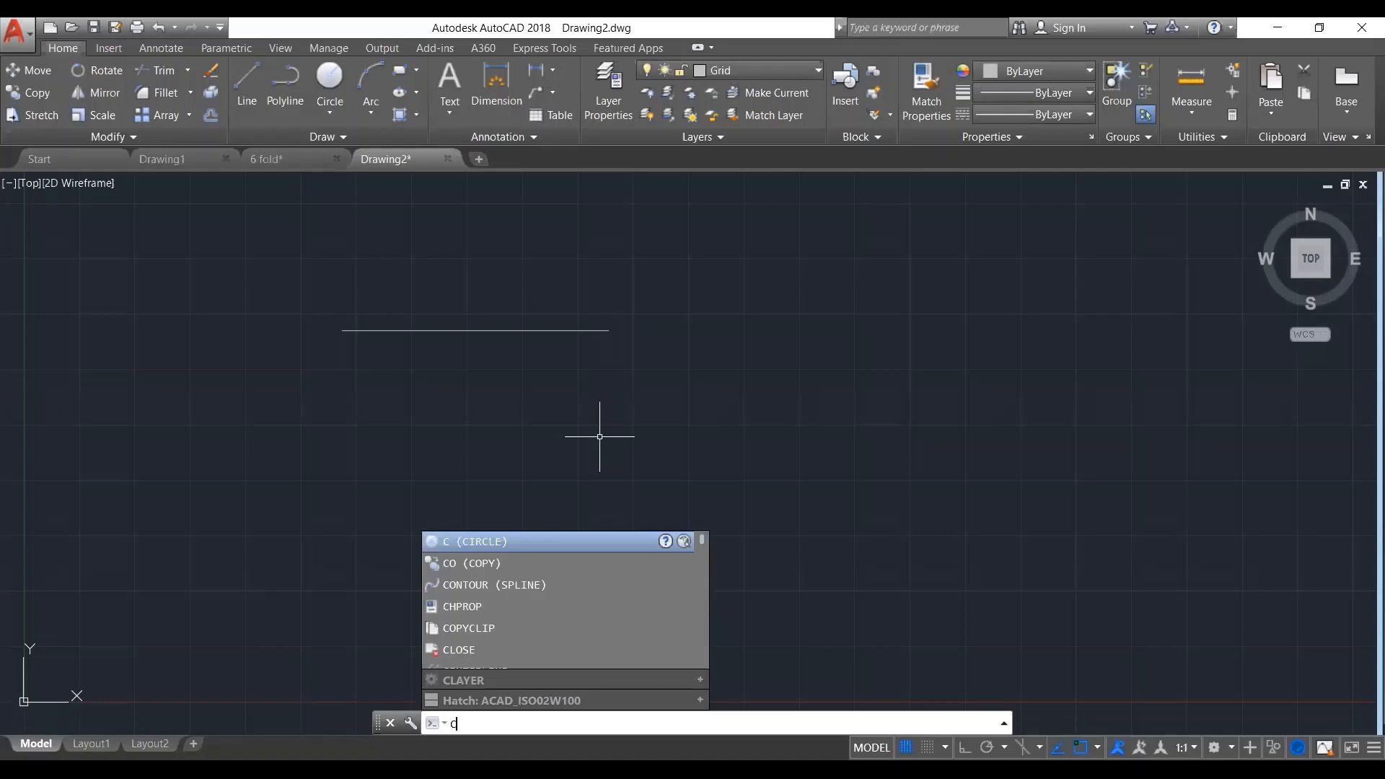
{"action": "key", "text": "Return"}
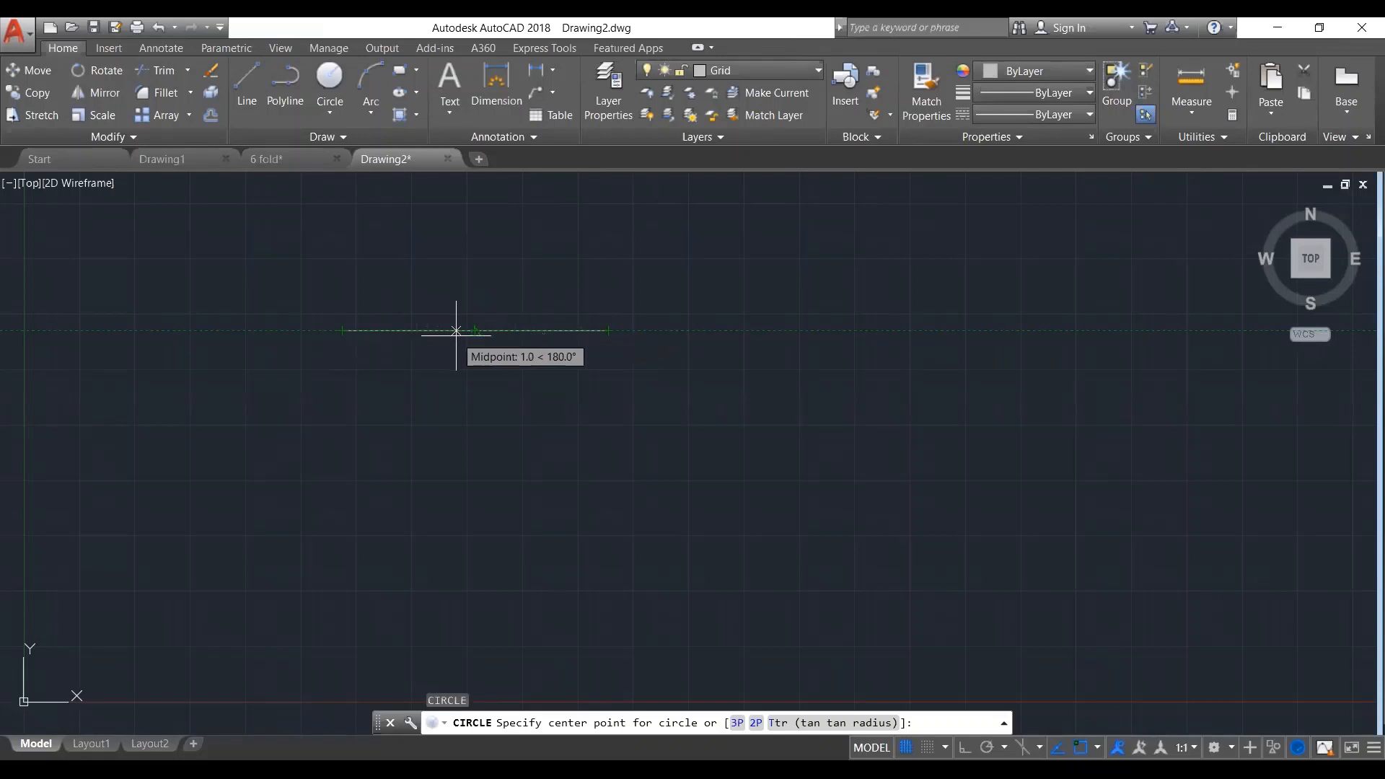
{"action": "key", "text": "Escape"}
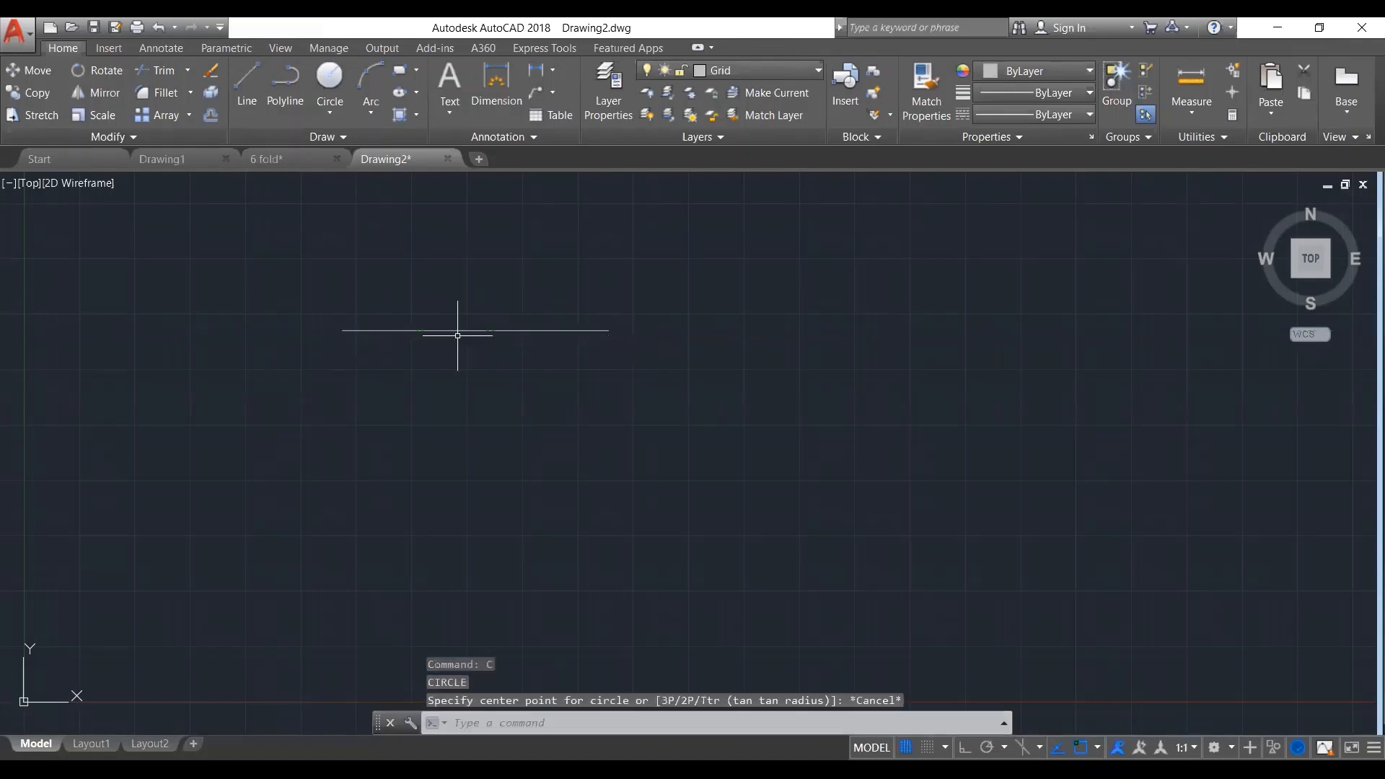
Open the object snap options in the drafting settings and apply them with the Endpoint snap enabled
{"action": "right_click", "coordinate": [924, 751]}
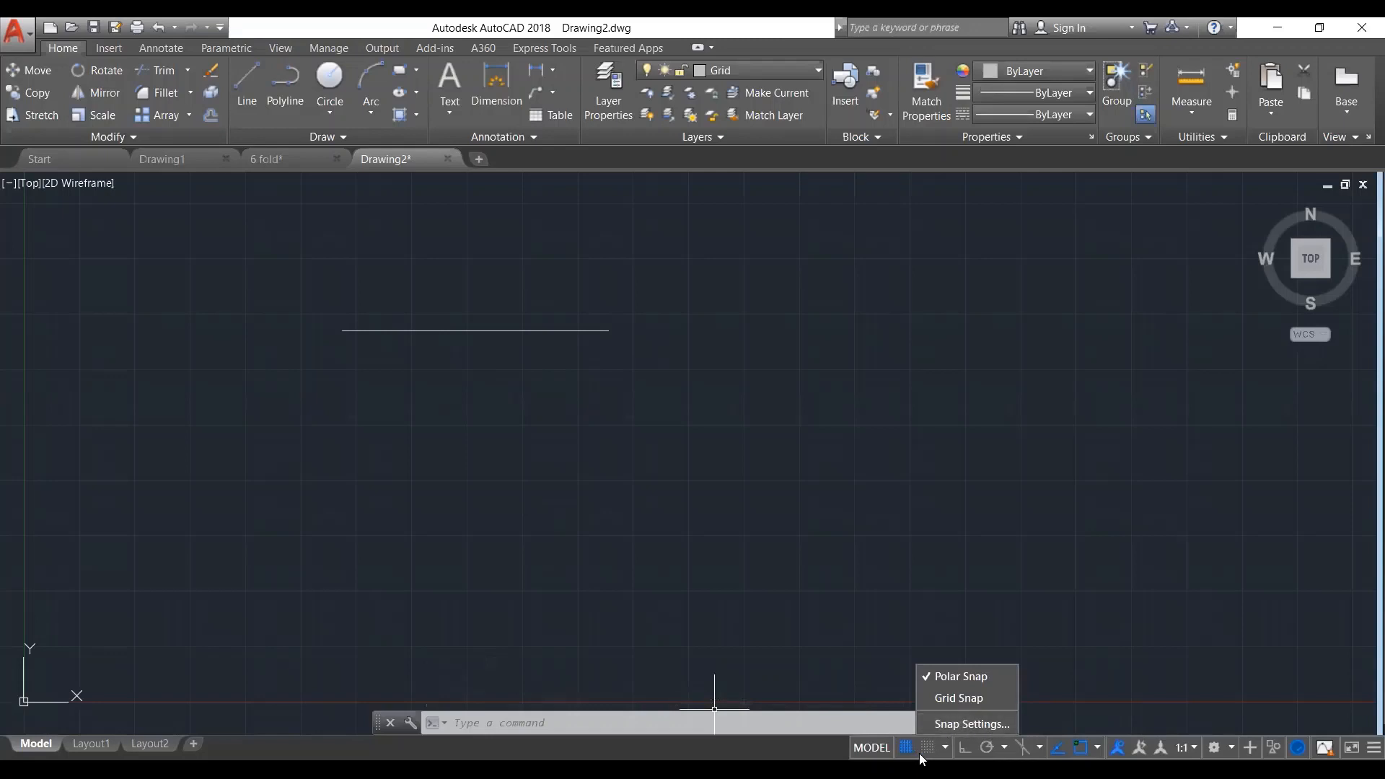
{"action": "left_click", "coordinate": [955, 727]}
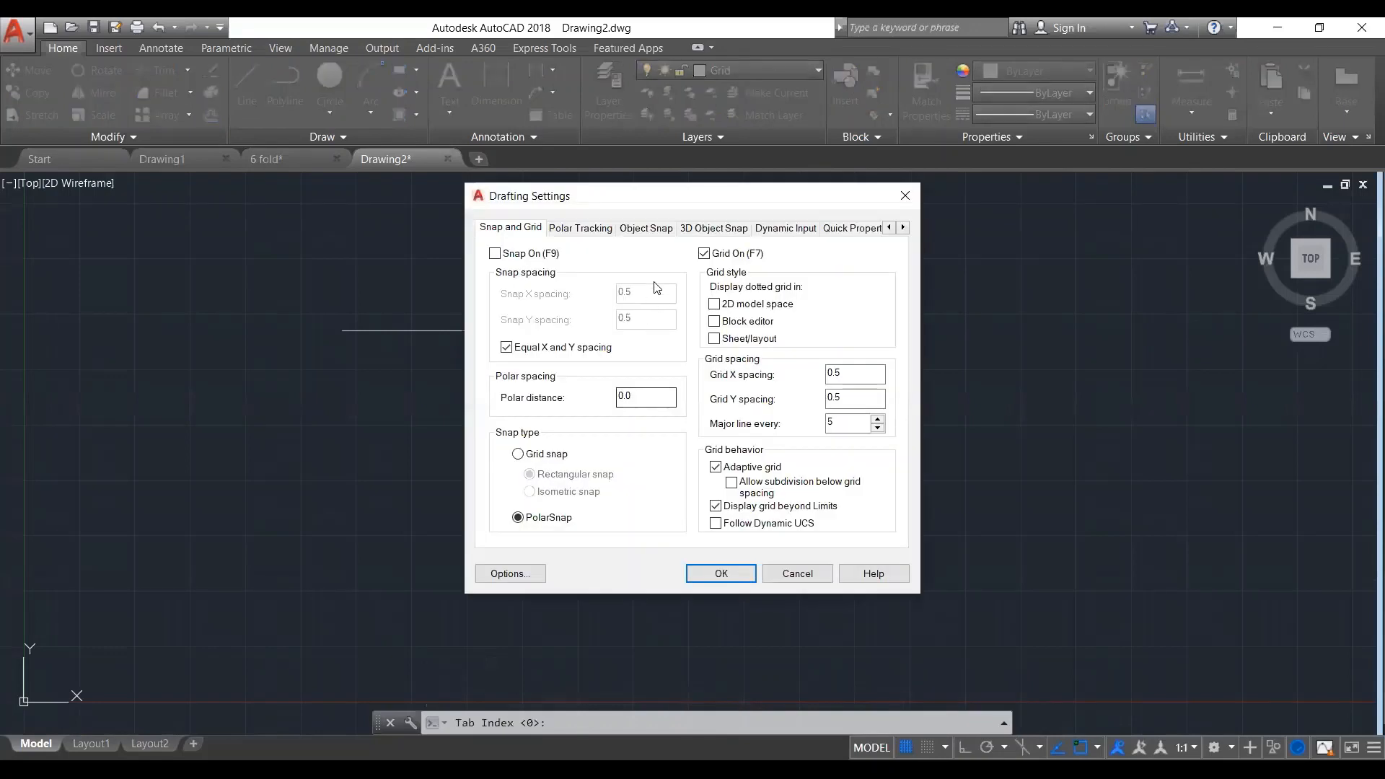
{"action": "left_click", "coordinate": [644, 229]}
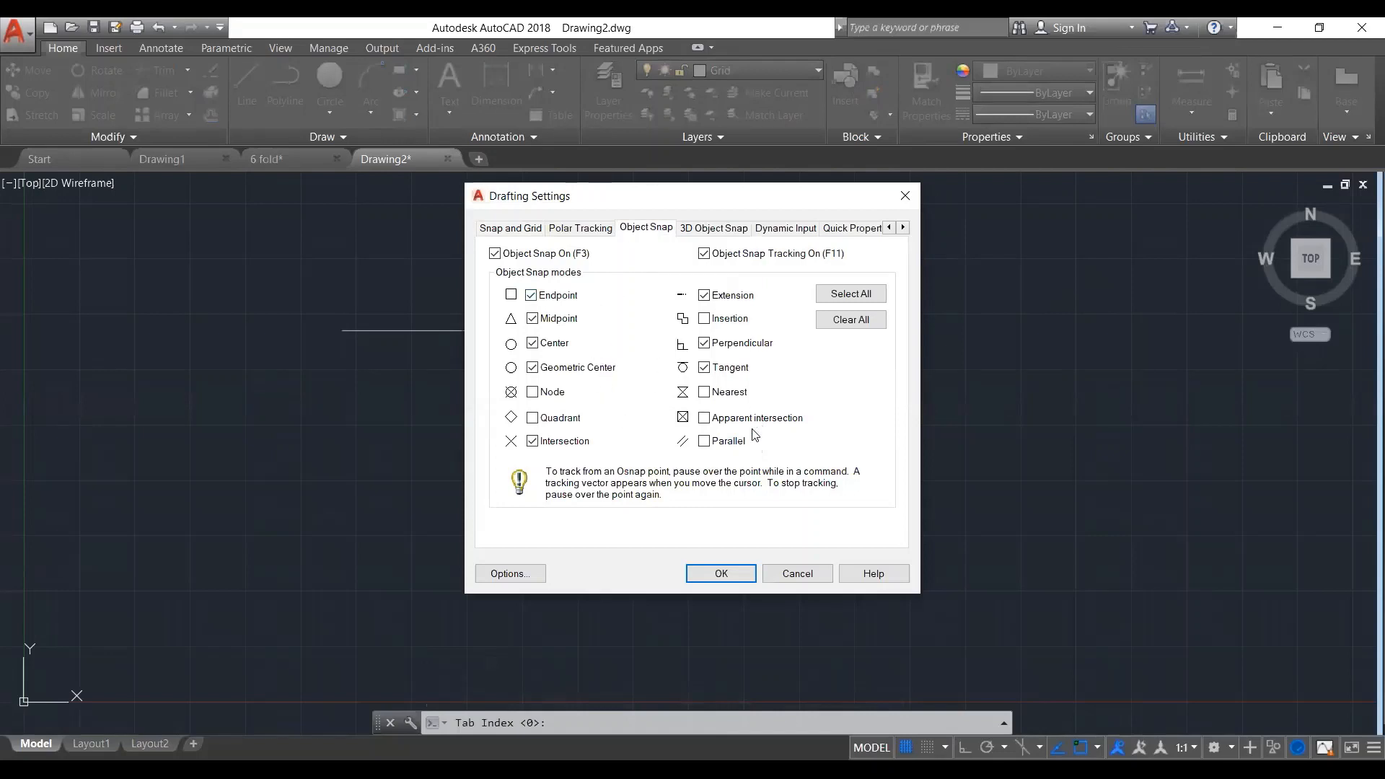
{"action": "left_click", "coordinate": [533, 301]}
{"action": "left_click", "coordinate": [723, 574]}
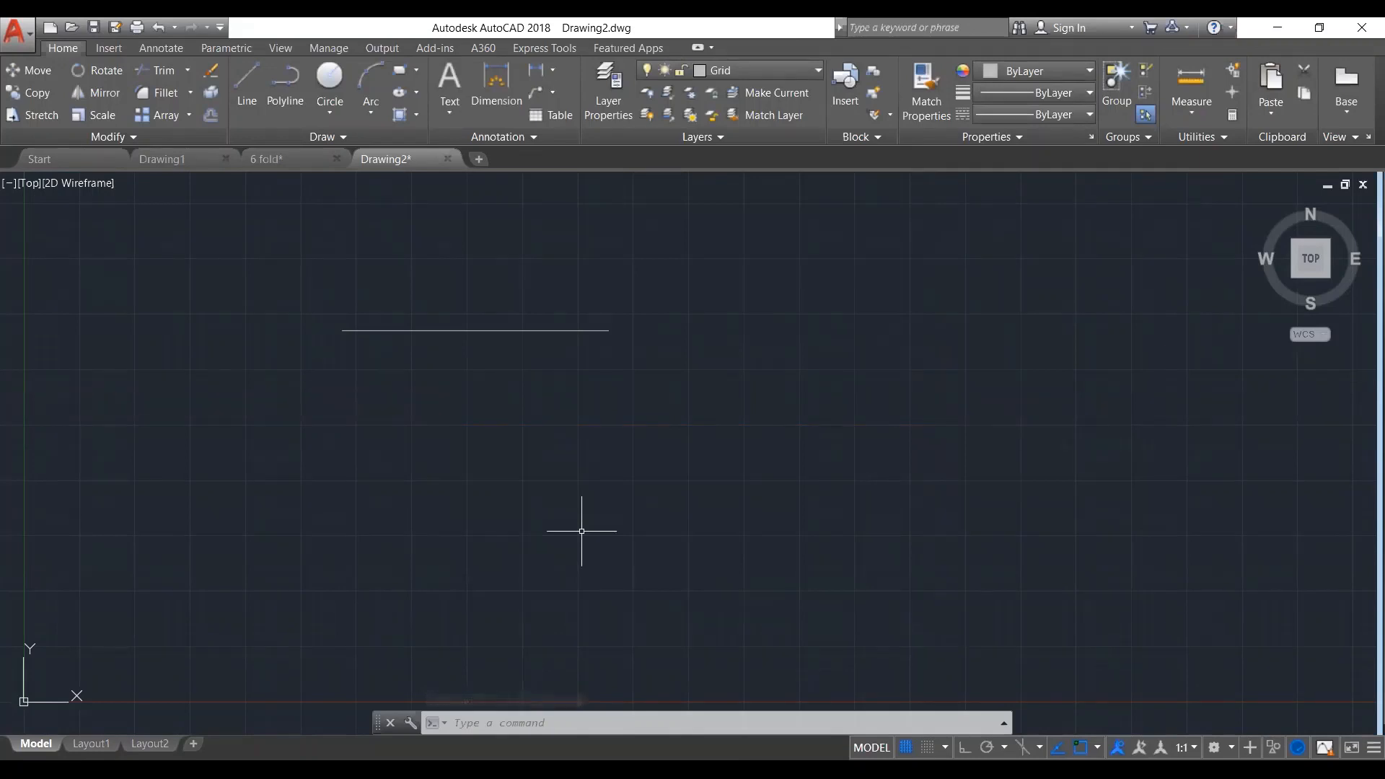
Draw a circle of radius 6 centered on the horizontal line's midpoint and reaching its endpoint
{"action": "type", "text": "c"}
{"action": "key", "text": "Return"}
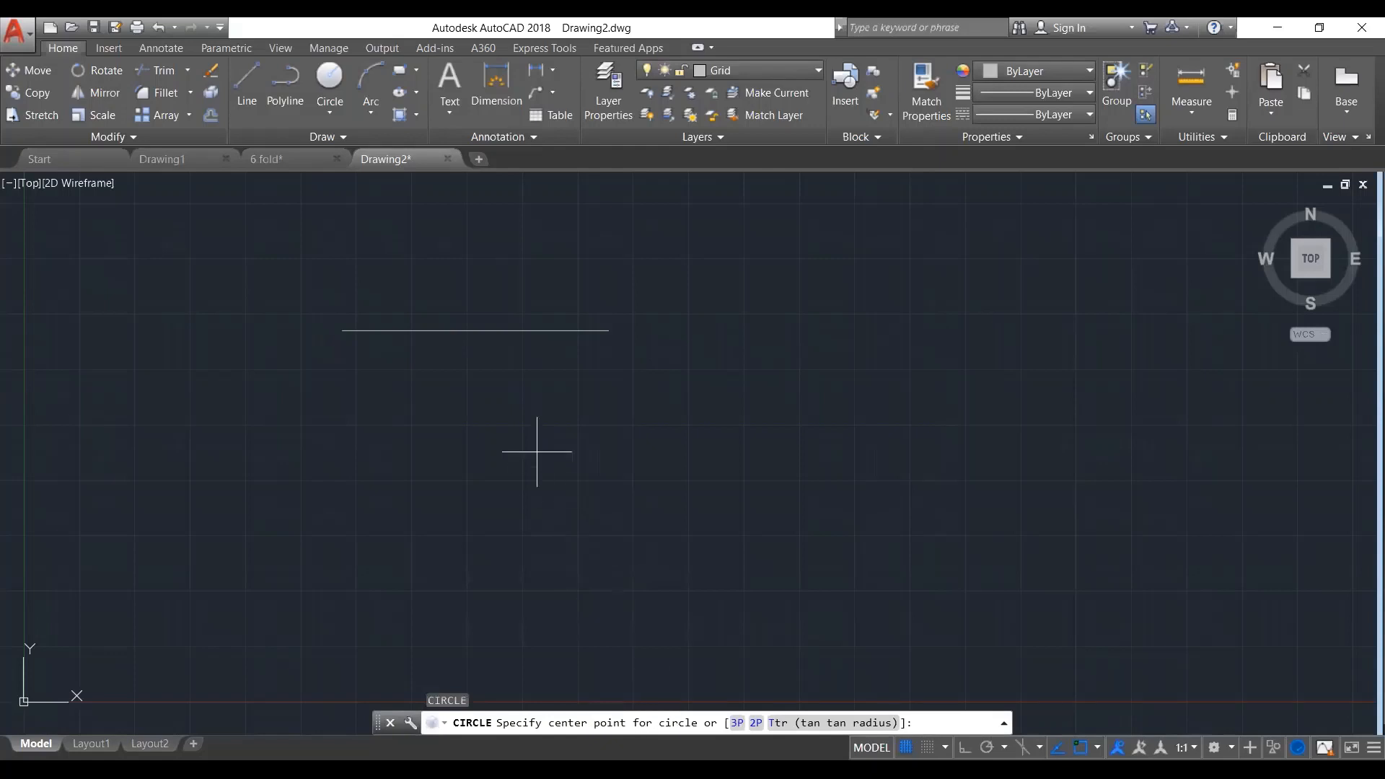
{"action": "left_click", "coordinate": [475, 330]}
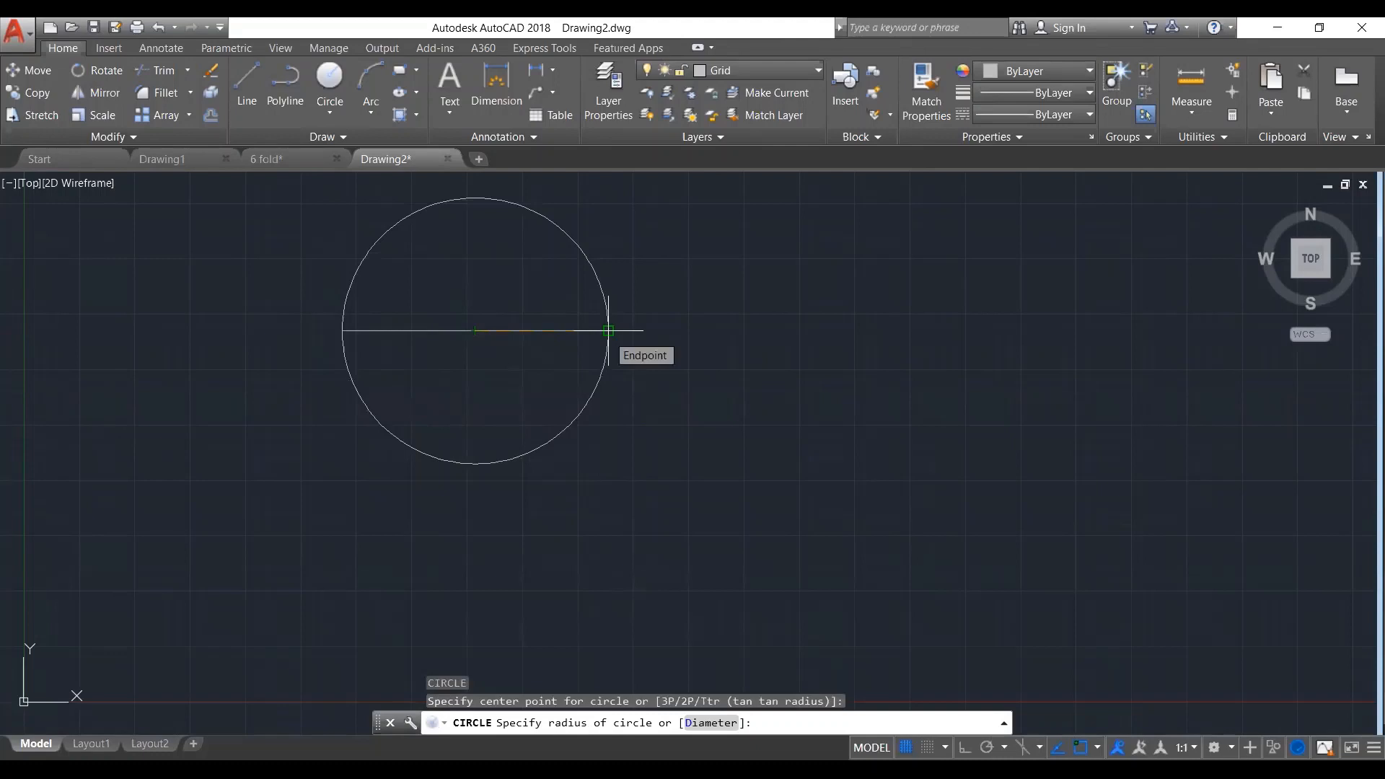
{"action": "left_click", "coordinate": [608, 330]}
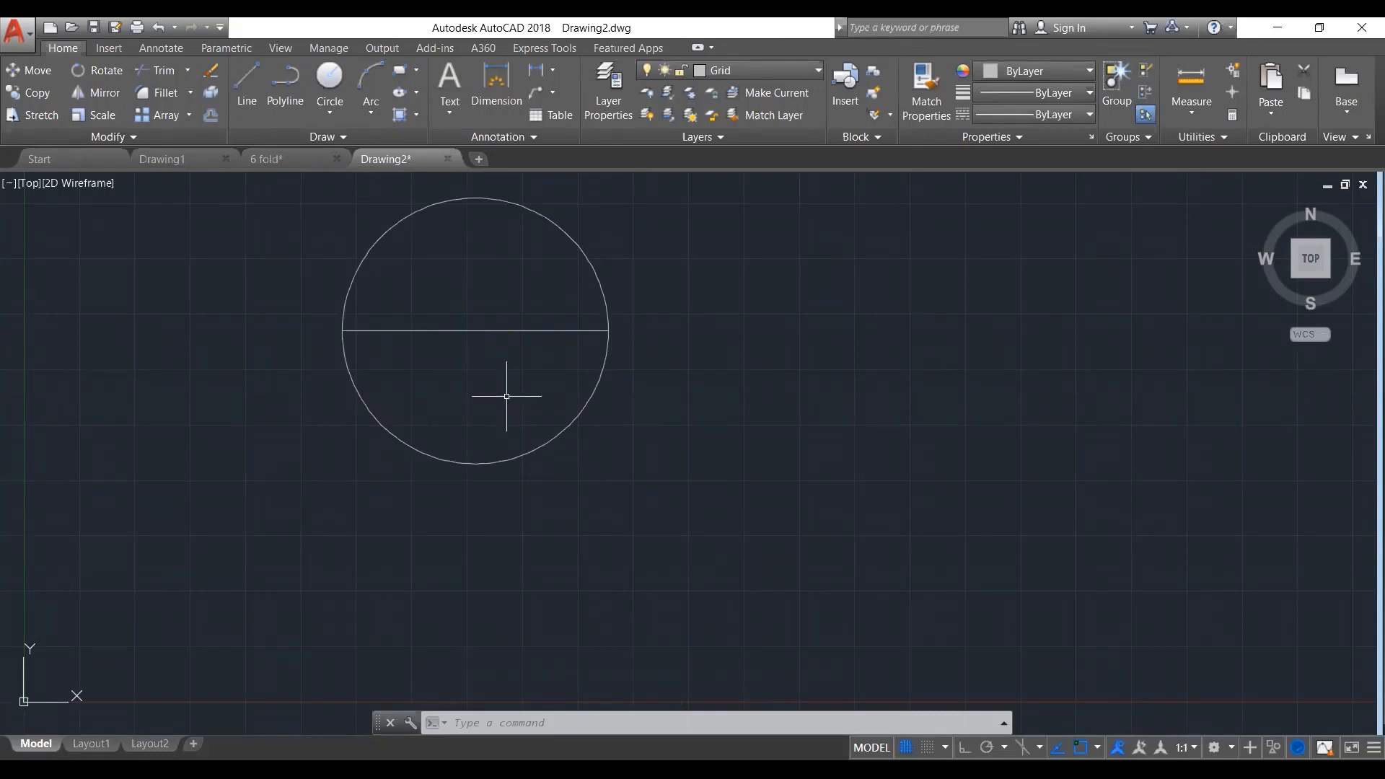
Draw two circles of radius 6 centered on the horizontal line's two endpoints, each passing through its midpoint
{"action": "scroll", "coordinate": [507, 397], "scroll_direction": "down", "scroll_amount": 4}
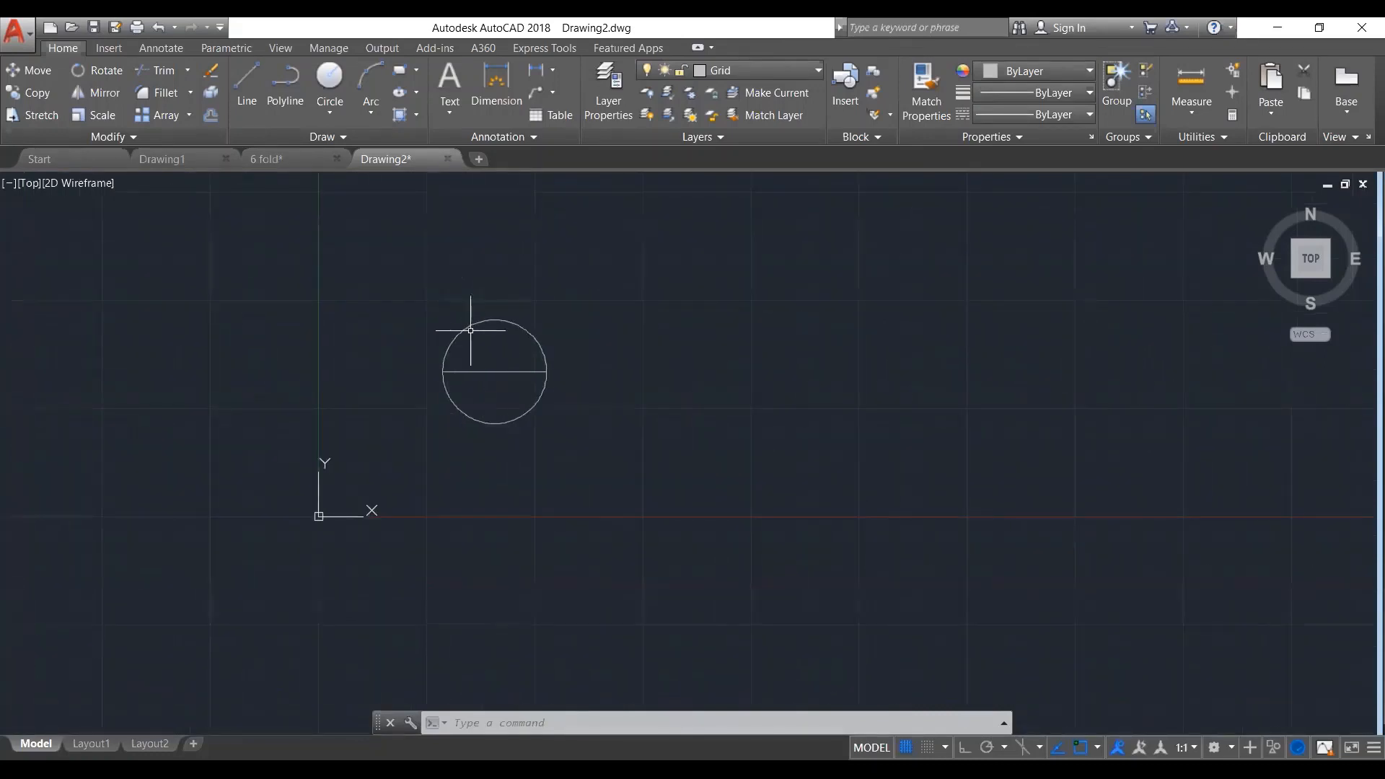
{"action": "scroll", "coordinate": [470, 329], "scroll_direction": "up", "scroll_amount": 4}
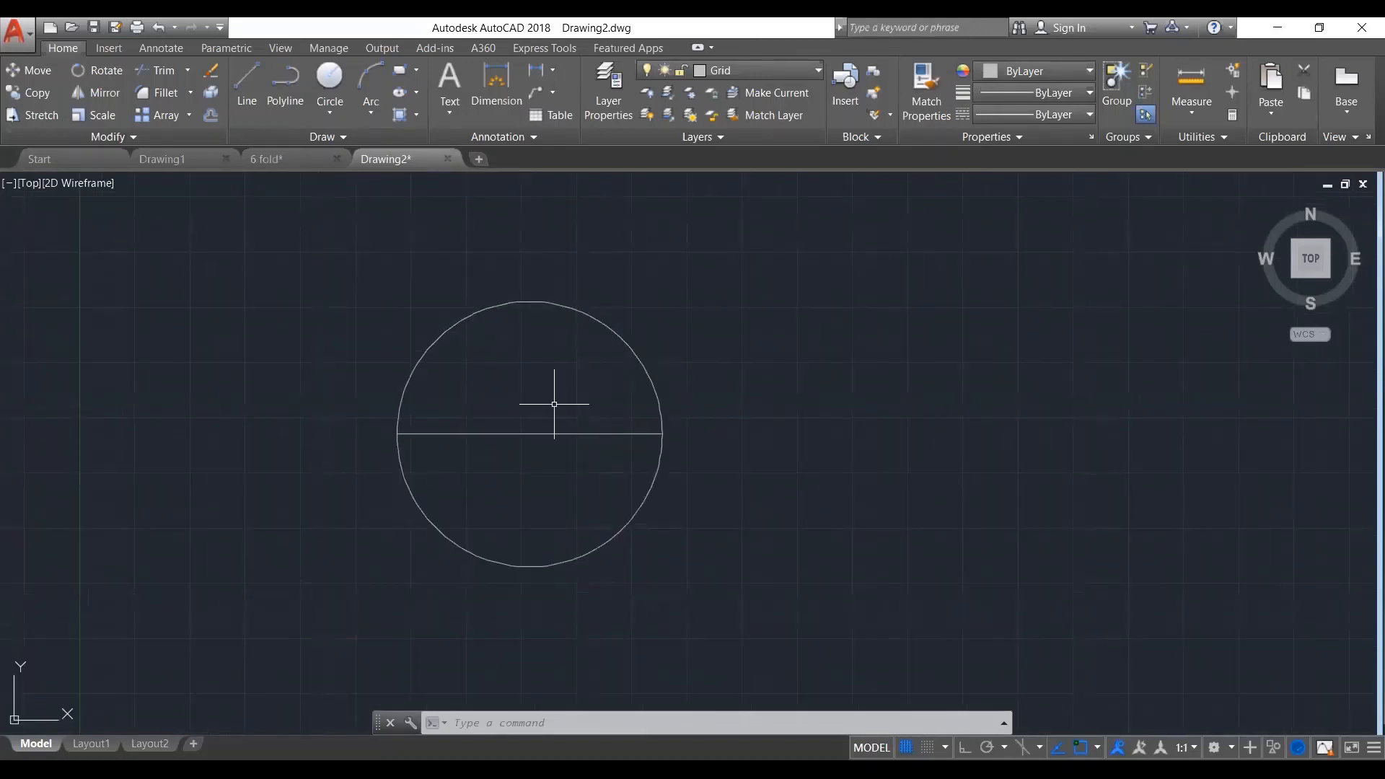
{"action": "type", "text": "c"}
{"action": "key", "text": "Return"}
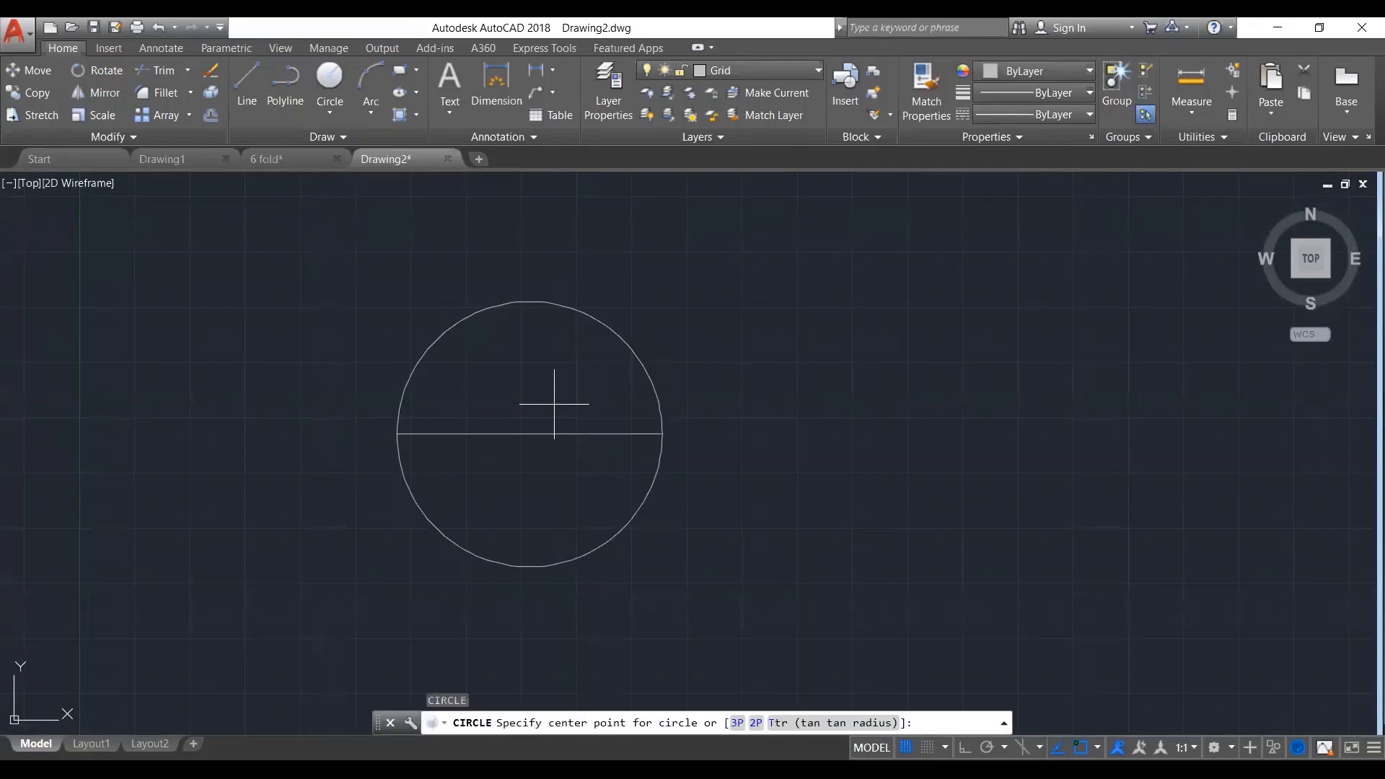
{"action": "left_click", "coordinate": [662, 433]}
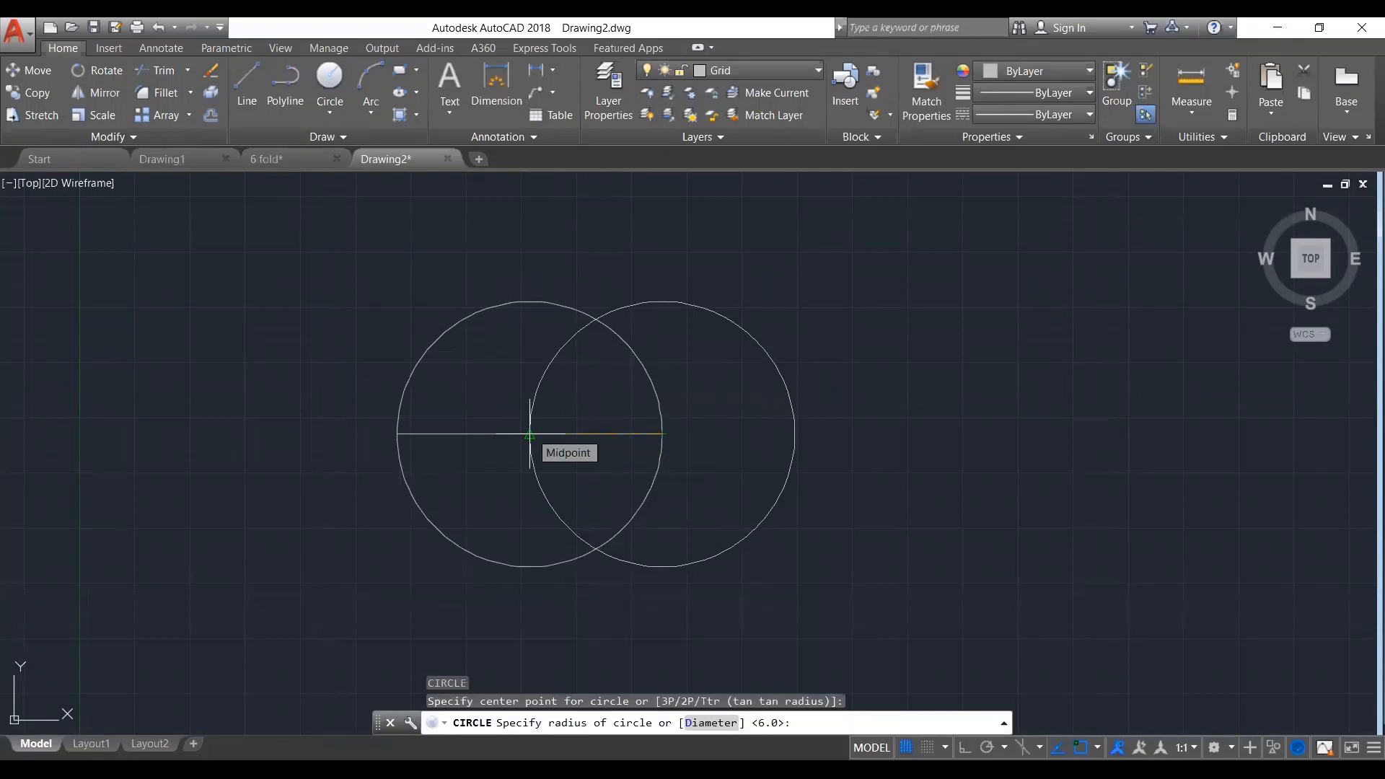
{"action": "left_click", "coordinate": [529, 434]}
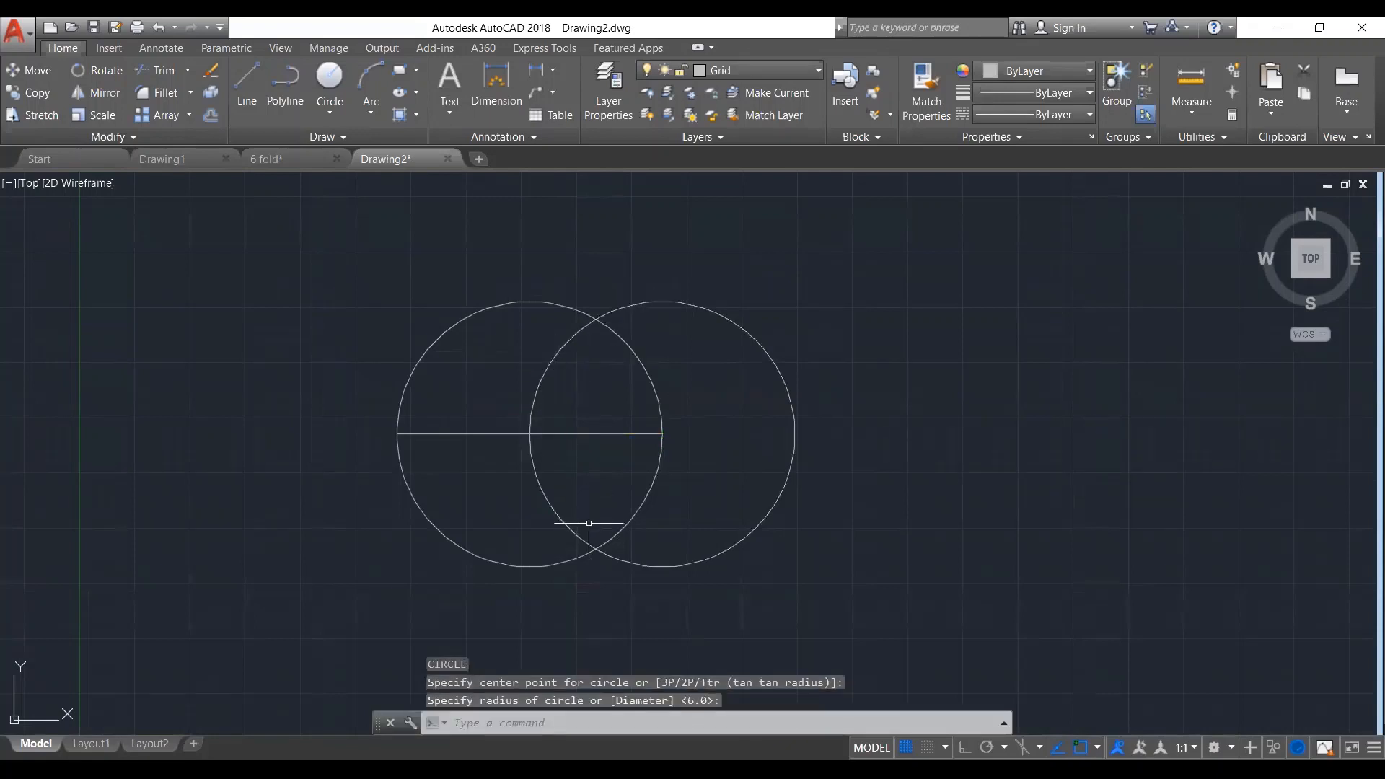
{"action": "key", "text": "Return"}
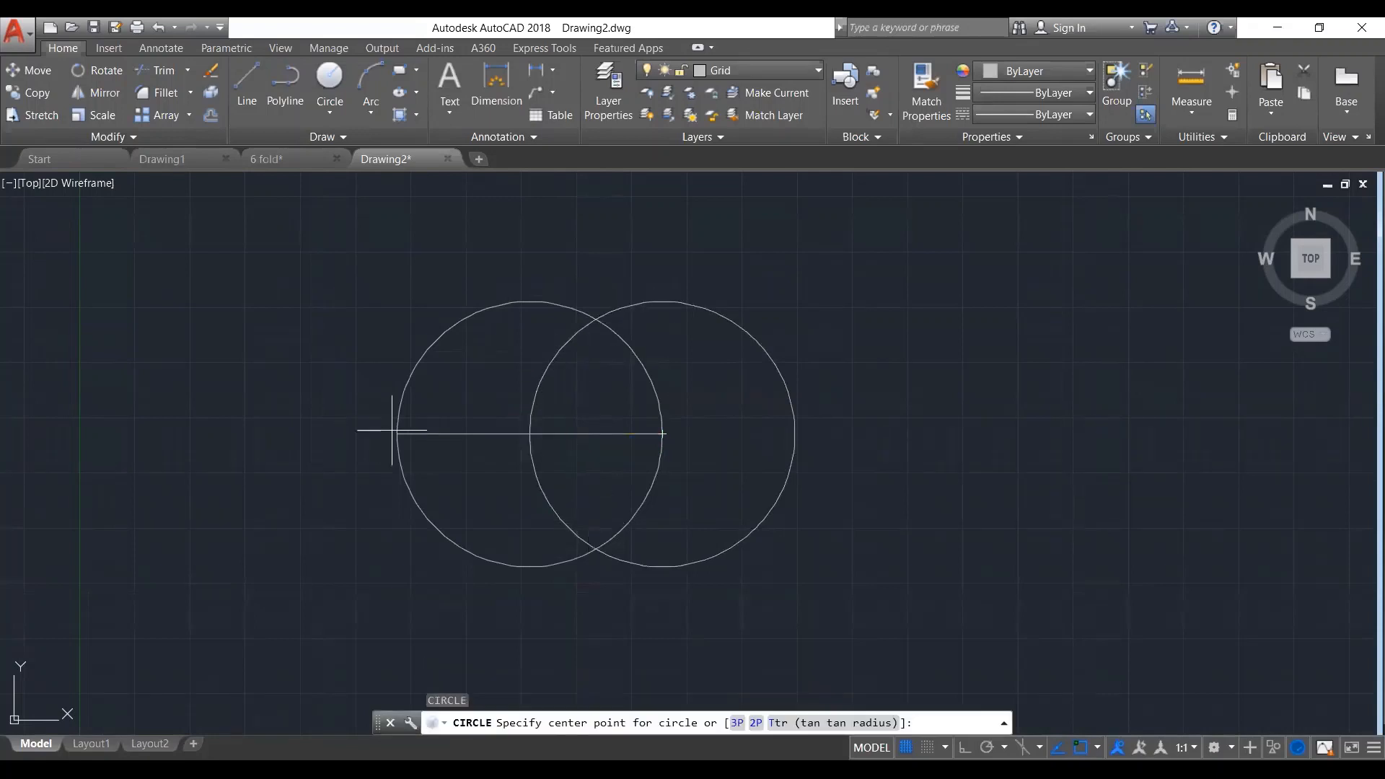
{"action": "left_click", "coordinate": [397, 433]}
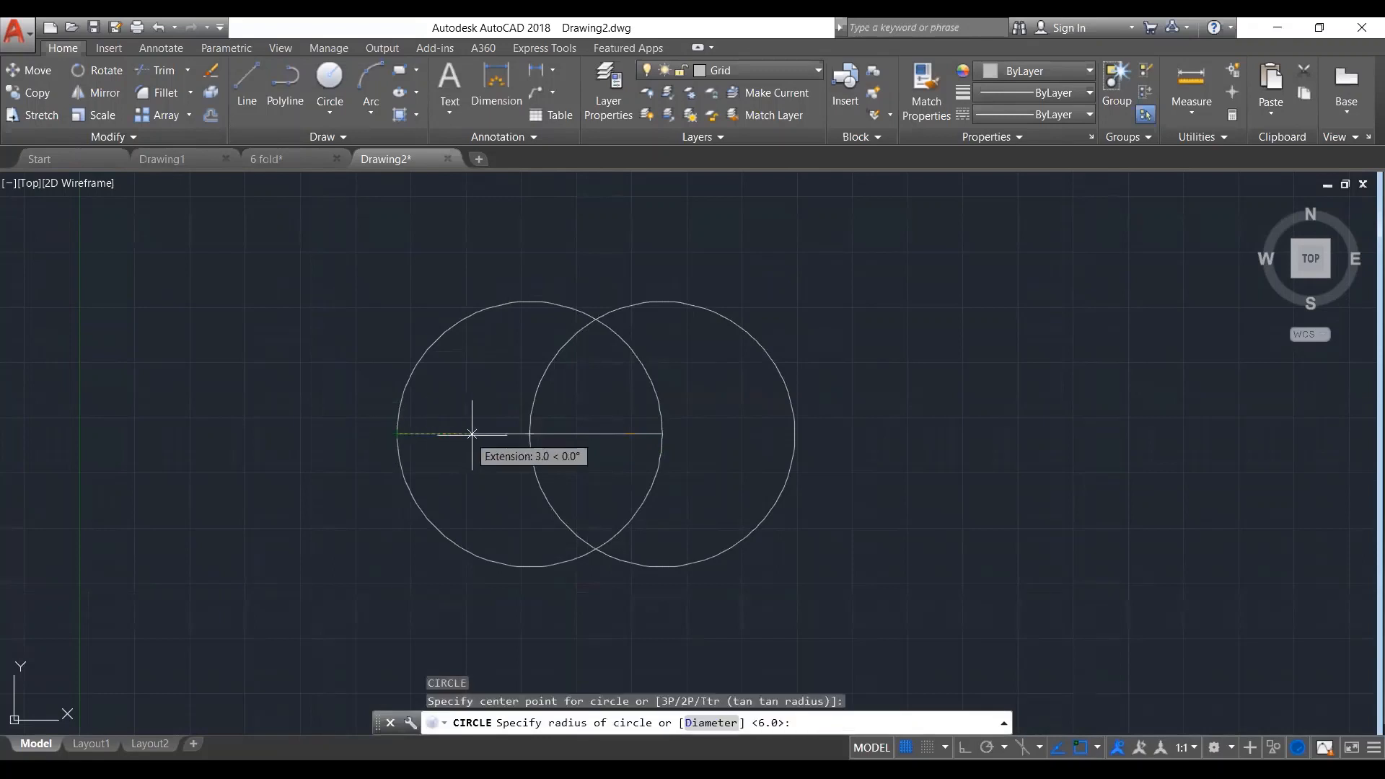
{"action": "left_click", "coordinate": [529, 434]}
{"action": "left_click", "coordinate": [560, 498]}
{"action": "left_click", "coordinate": [550, 503]}
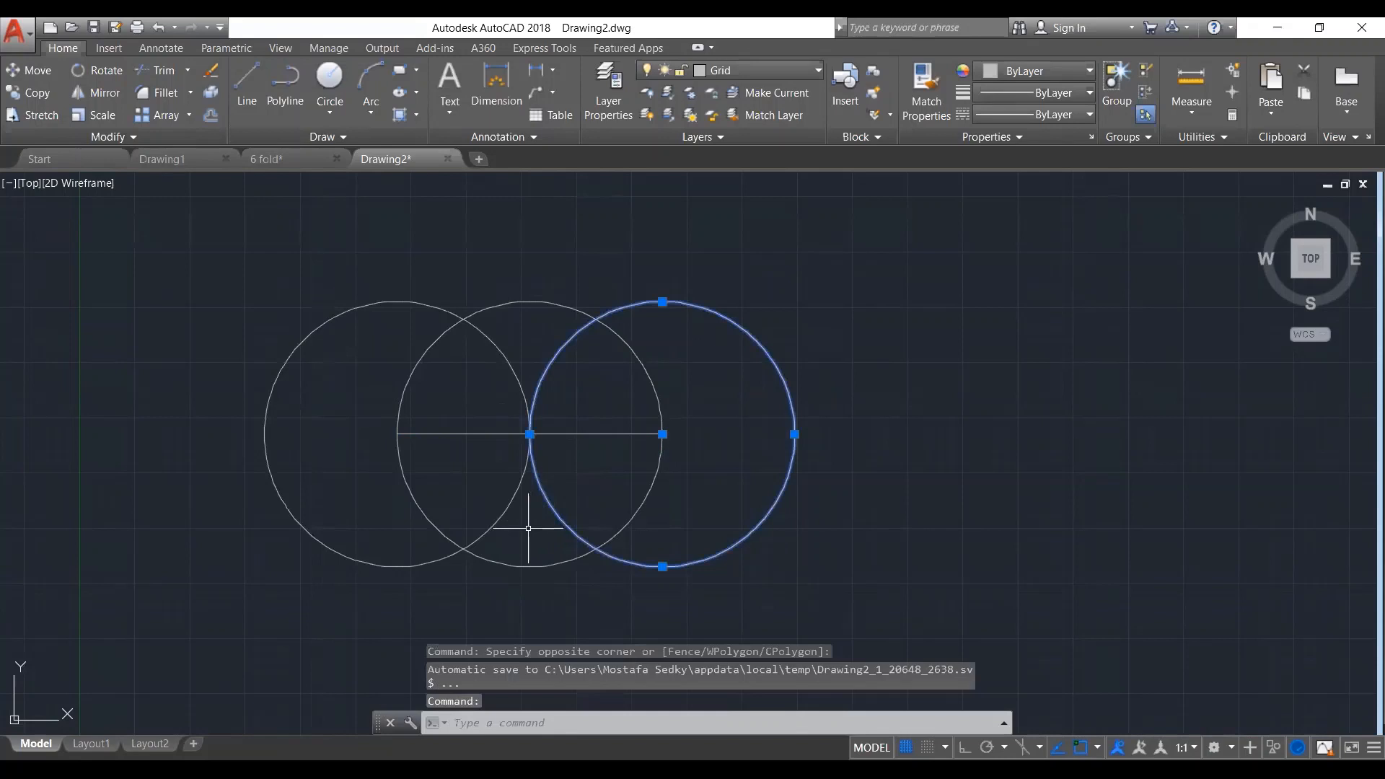
{"action": "key", "text": "space"}
{"action": "key", "text": "Escape"}
{"action": "key", "text": "Escape"}
Copy the circle centered on the line's right endpoint, from its center to the four intersections on the middle circle
{"action": "left_click", "coordinate": [574, 501]}
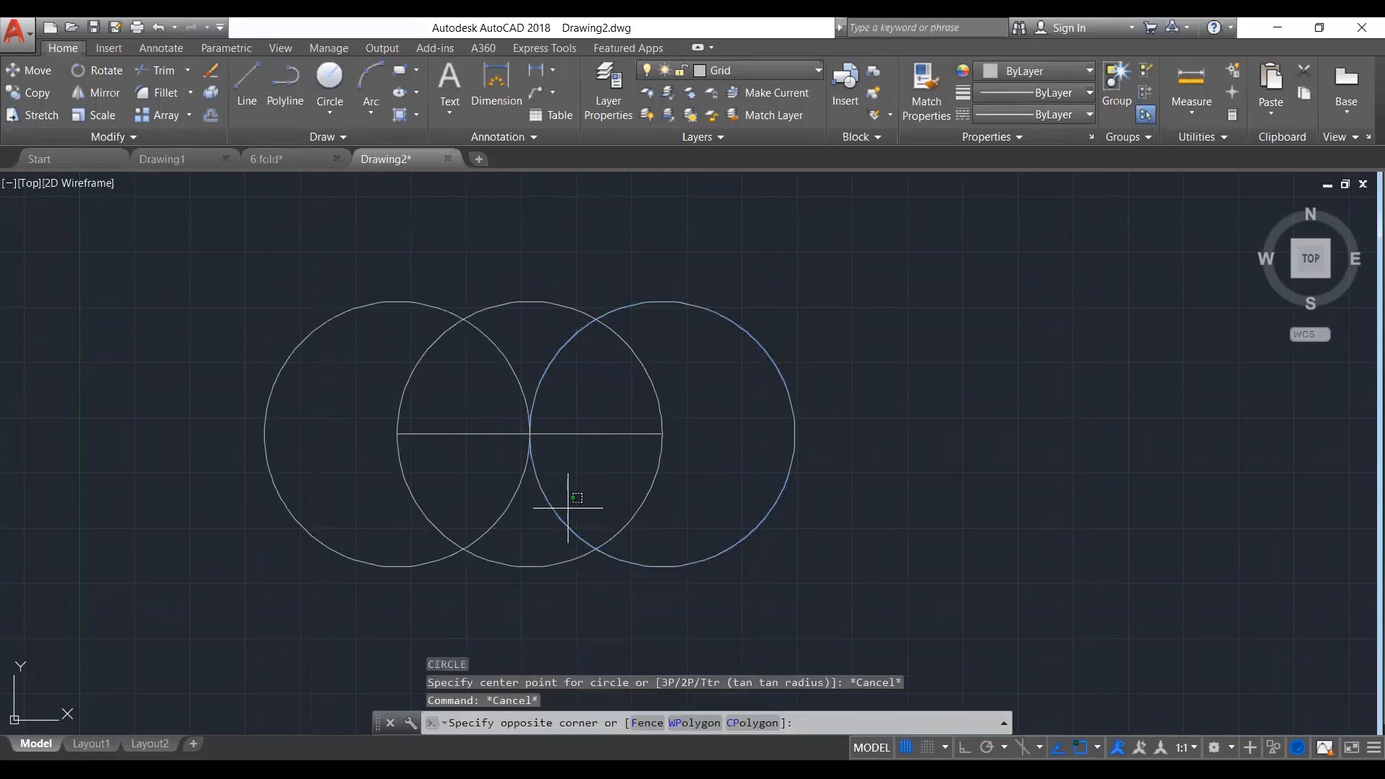
{"action": "left_click", "coordinate": [548, 530]}
{"action": "type", "text": "co"}
{"action": "key", "text": "space"}
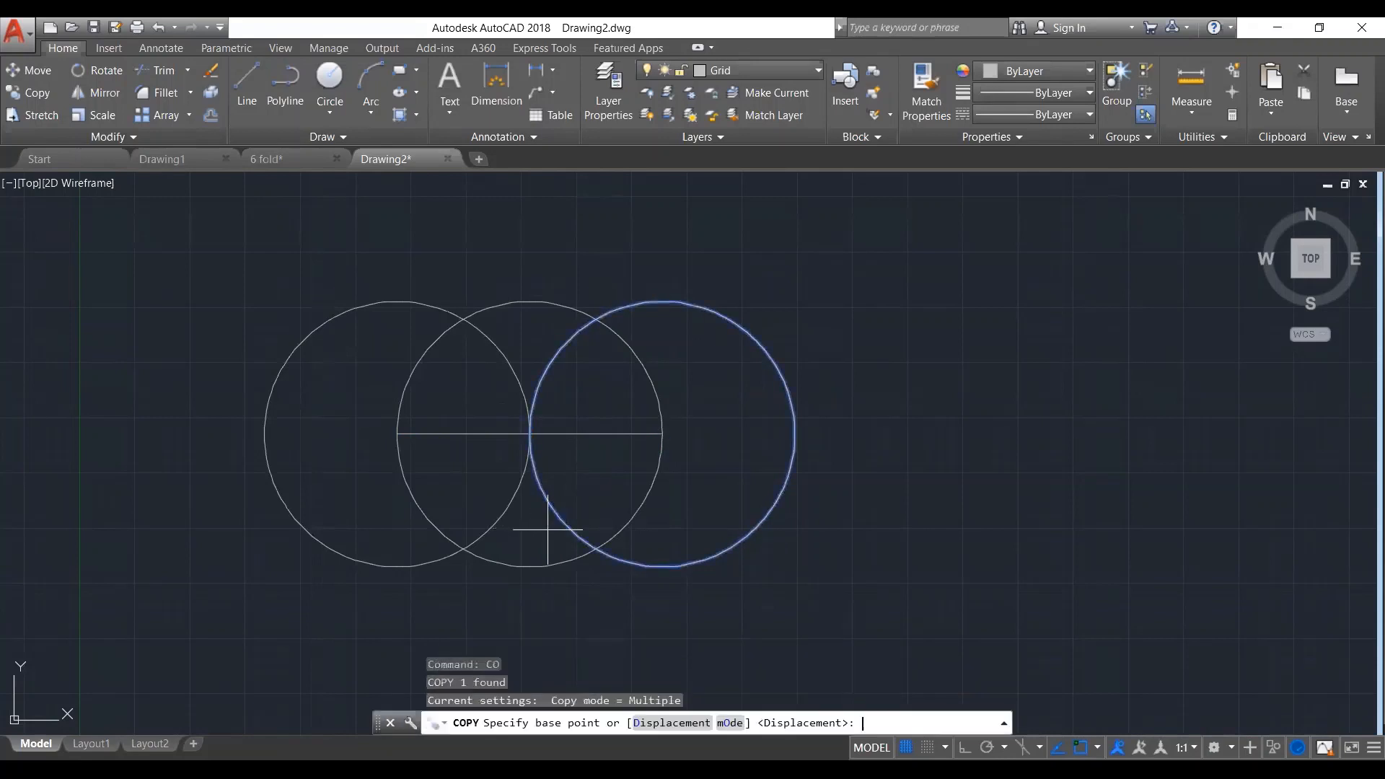
{"action": "left_click", "coordinate": [662, 434]}
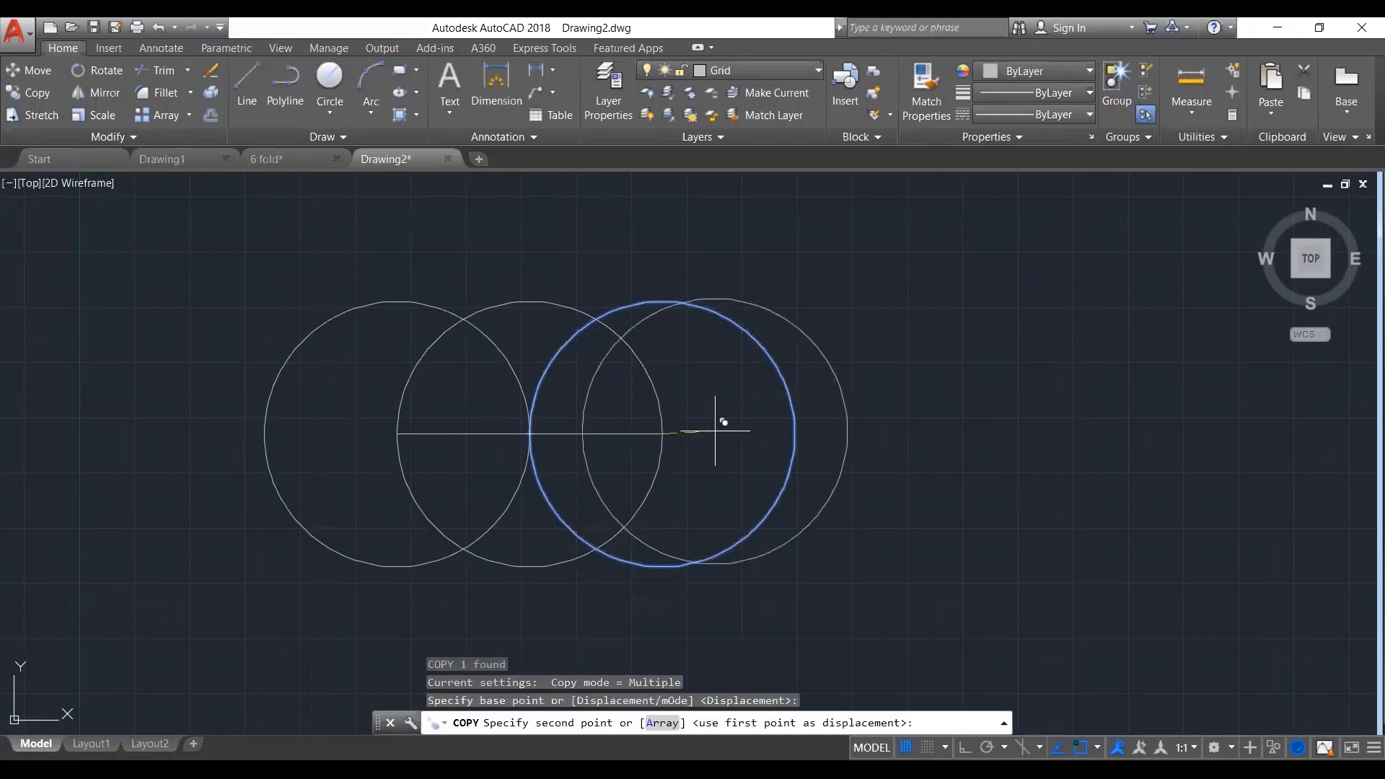
{"action": "left_click", "coordinate": [596, 319]}
{"action": "left_click", "coordinate": [464, 318]}
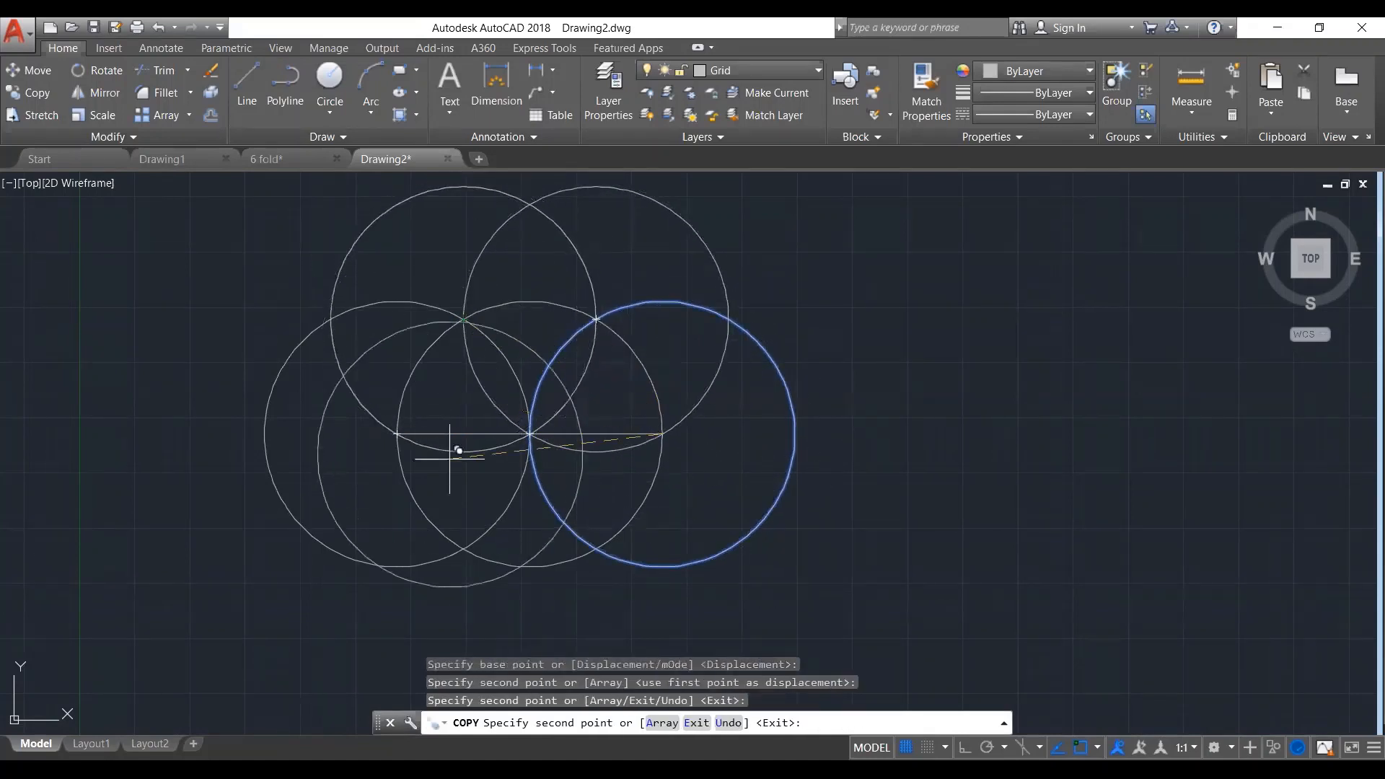
{"action": "left_click", "coordinate": [463, 548]}
{"action": "left_click", "coordinate": [596, 548]}
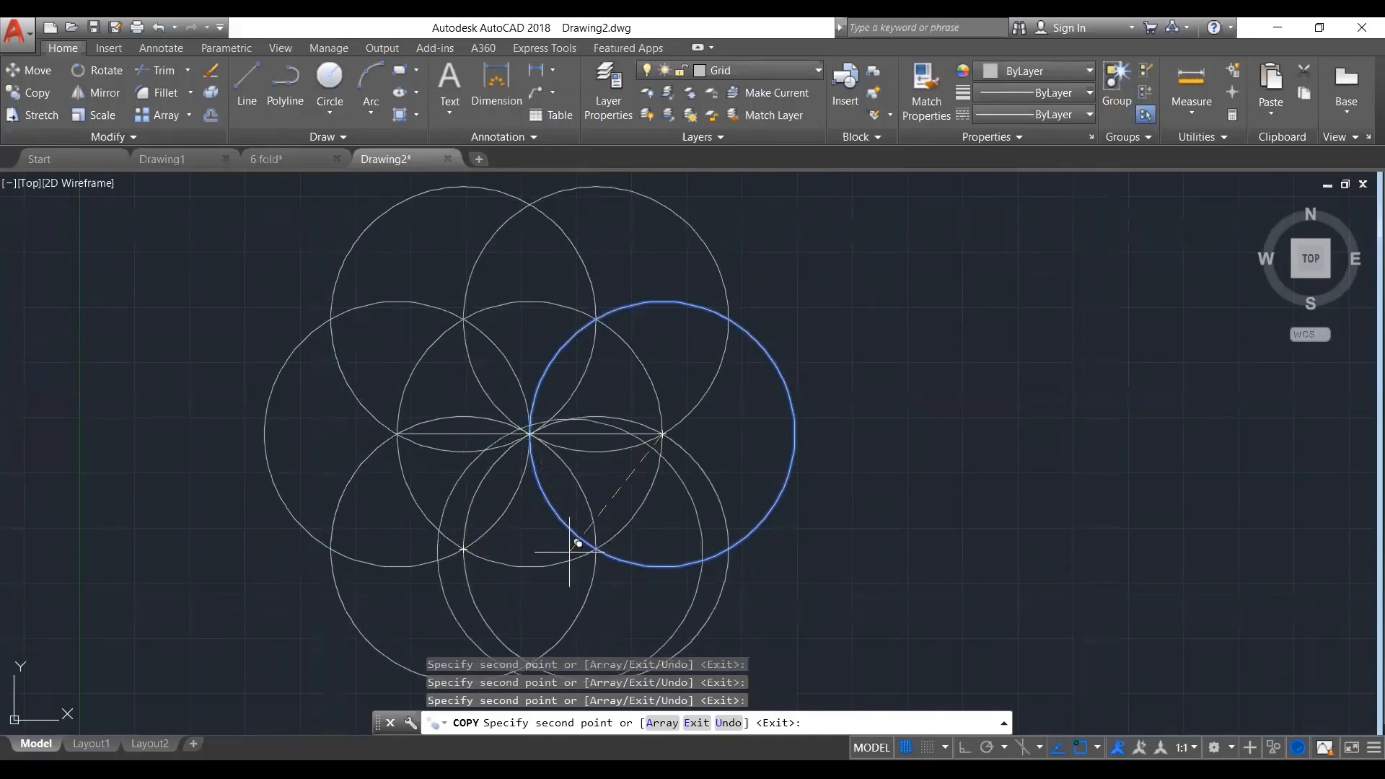
{"action": "key", "text": "Return"}
Draw a vertical line through the middle circle's center, between the upper and lower intersections of the copied circles
{"action": "type", "text": "l"}
{"action": "key", "text": "Return"}
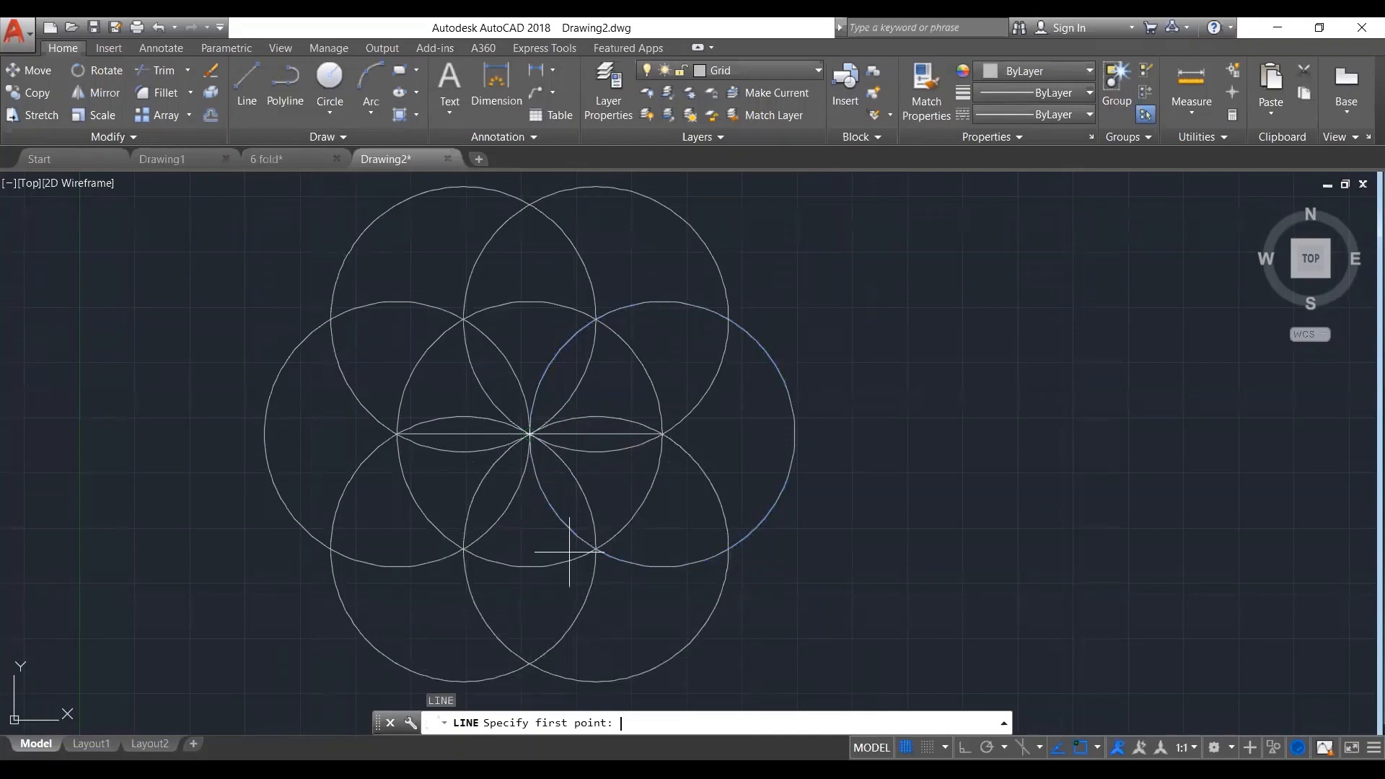
{"action": "left_click", "coordinate": [529, 204]}
{"action": "left_click", "coordinate": [529, 664]}
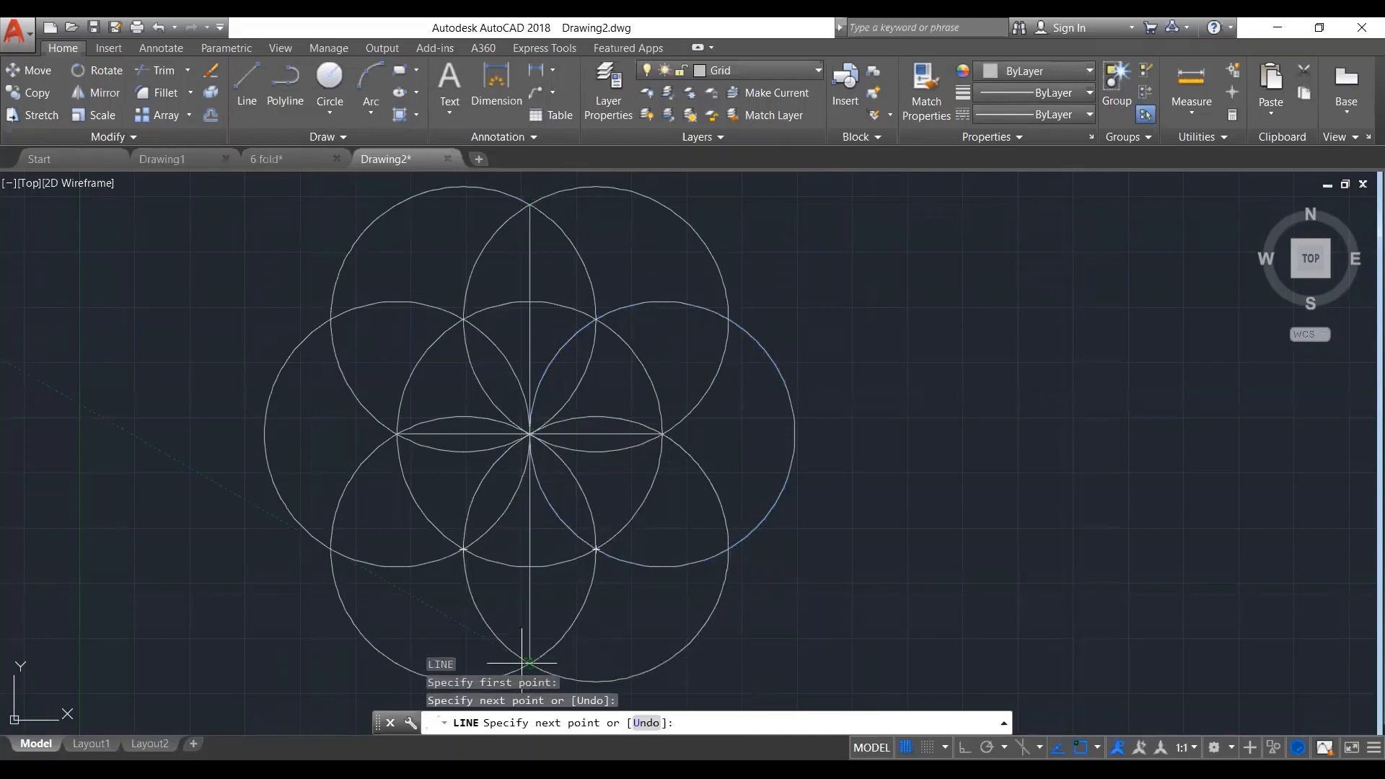
{"action": "key", "text": "Return"}
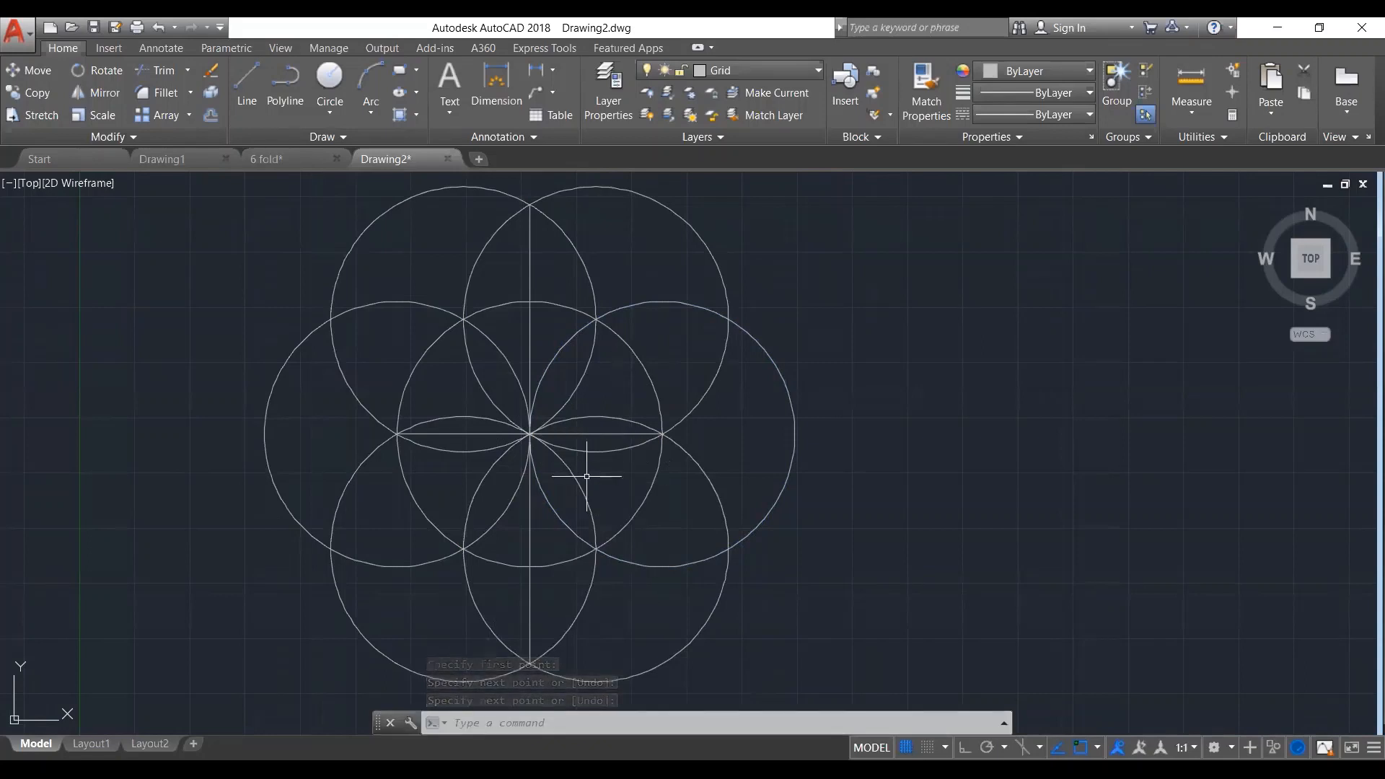
Undo the vertical line, the four copied circles and the two circles centered on the line's endpoints
{"action": "key", "text": "ctrl+z"}
{"action": "key", "text": "ctrl+z"}
{"action": "key", "text": "ctrl+z"}
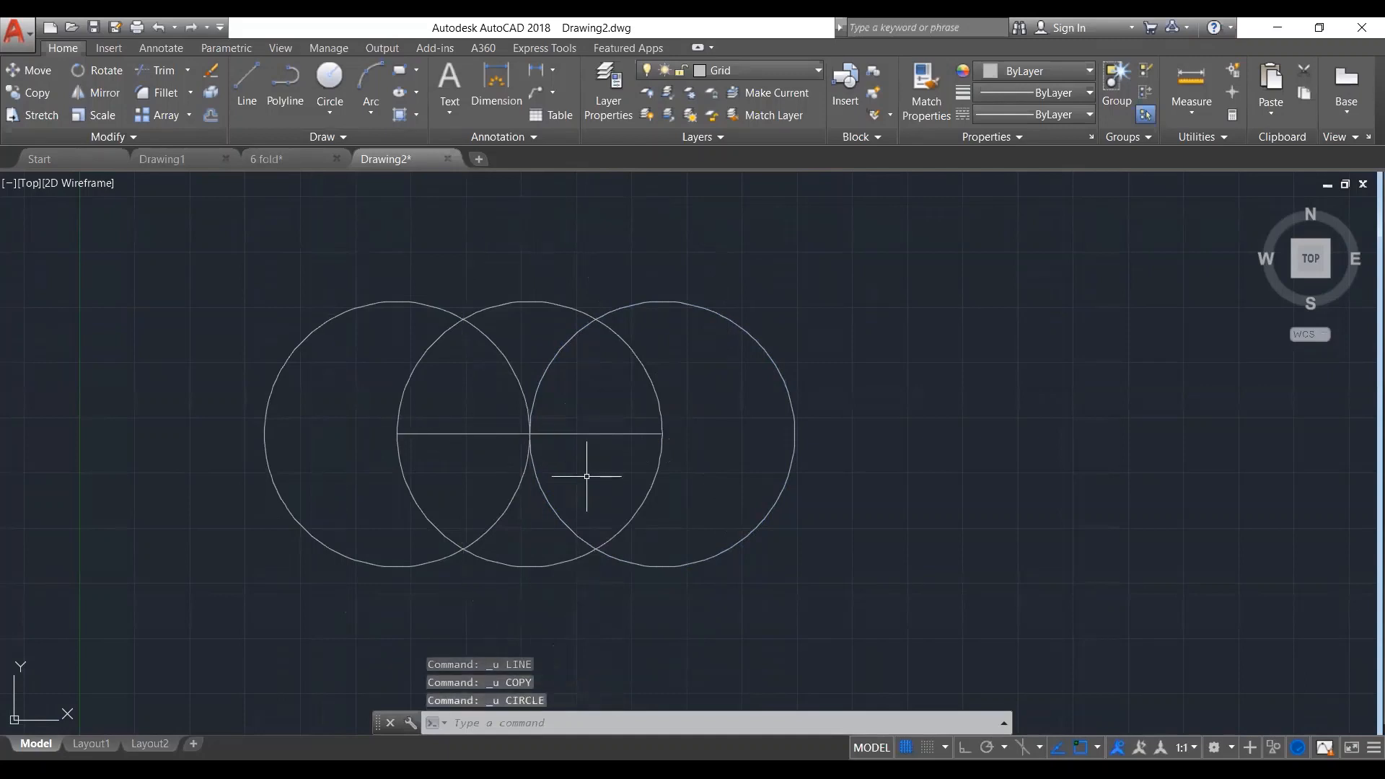
{"action": "key", "text": "ctrl+z"}
{"action": "key", "text": "ctrl+z"}
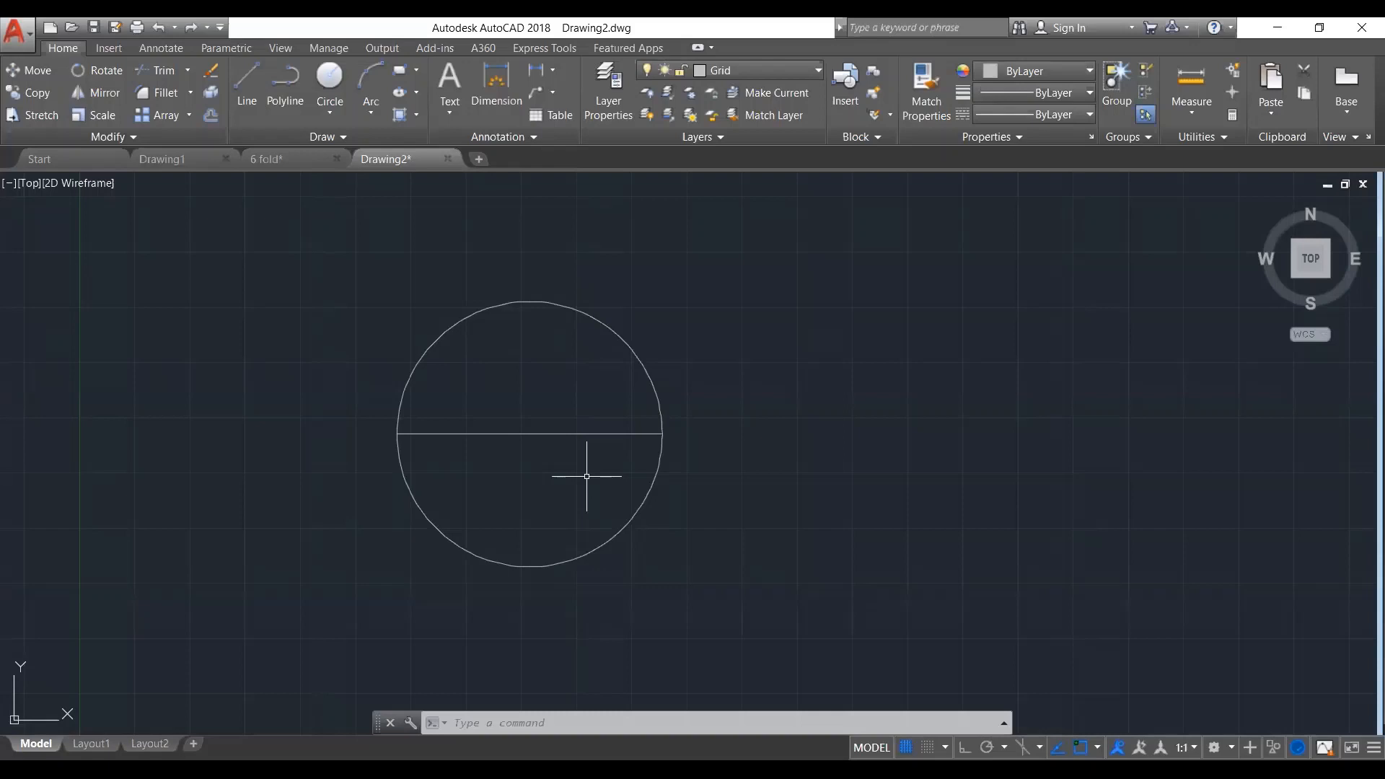
Create a polar array of the horizontal line around the circle's center with 10 items
{"action": "left_click", "coordinate": [555, 377]}
{"action": "left_click", "coordinate": [503, 499]}
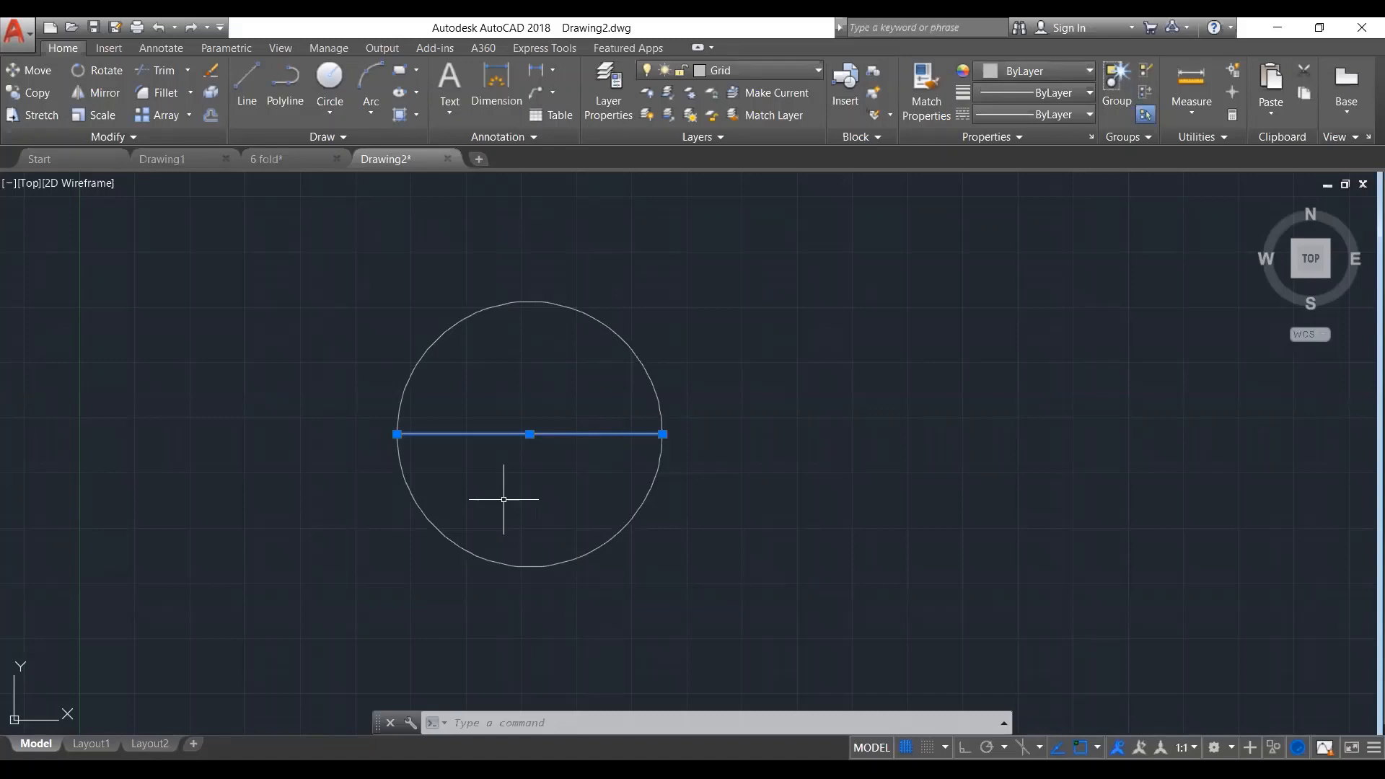
{"action": "type", "text": "di"}
{"action": "key", "text": "BackSpace"}
{"action": "key", "text": "BackSpace"}
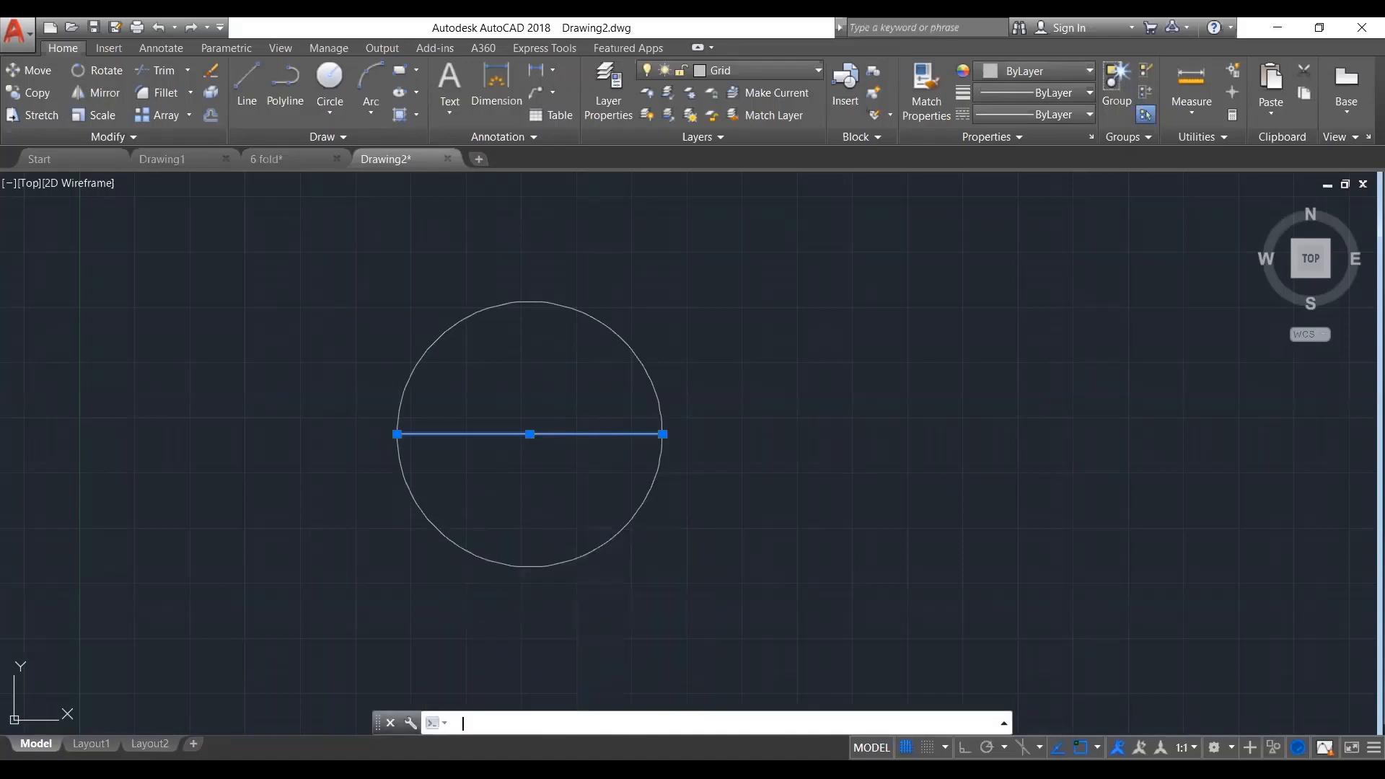
{"action": "type", "text": "ar"}
{"action": "key", "text": "Return"}
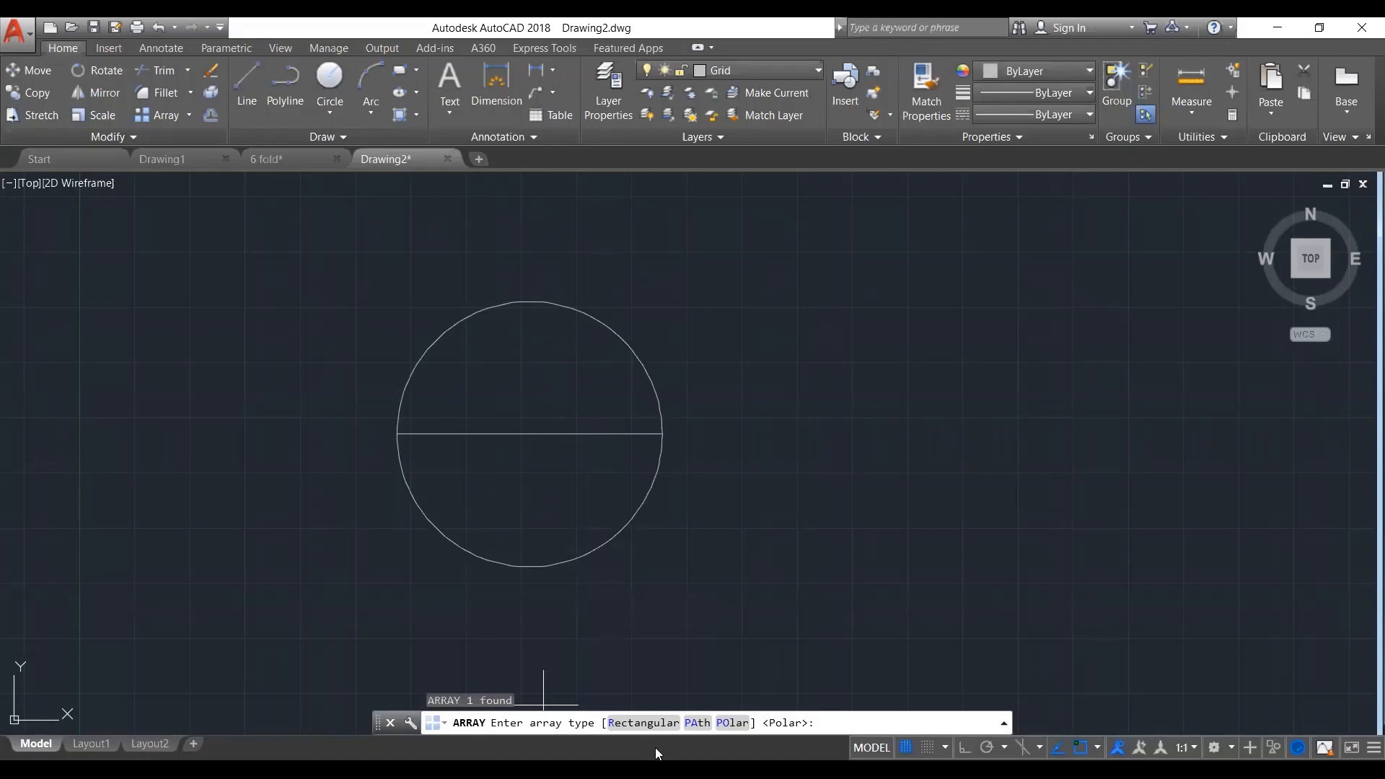
{"action": "left_click", "coordinate": [727, 730]}
{"action": "key", "text": "Return"}
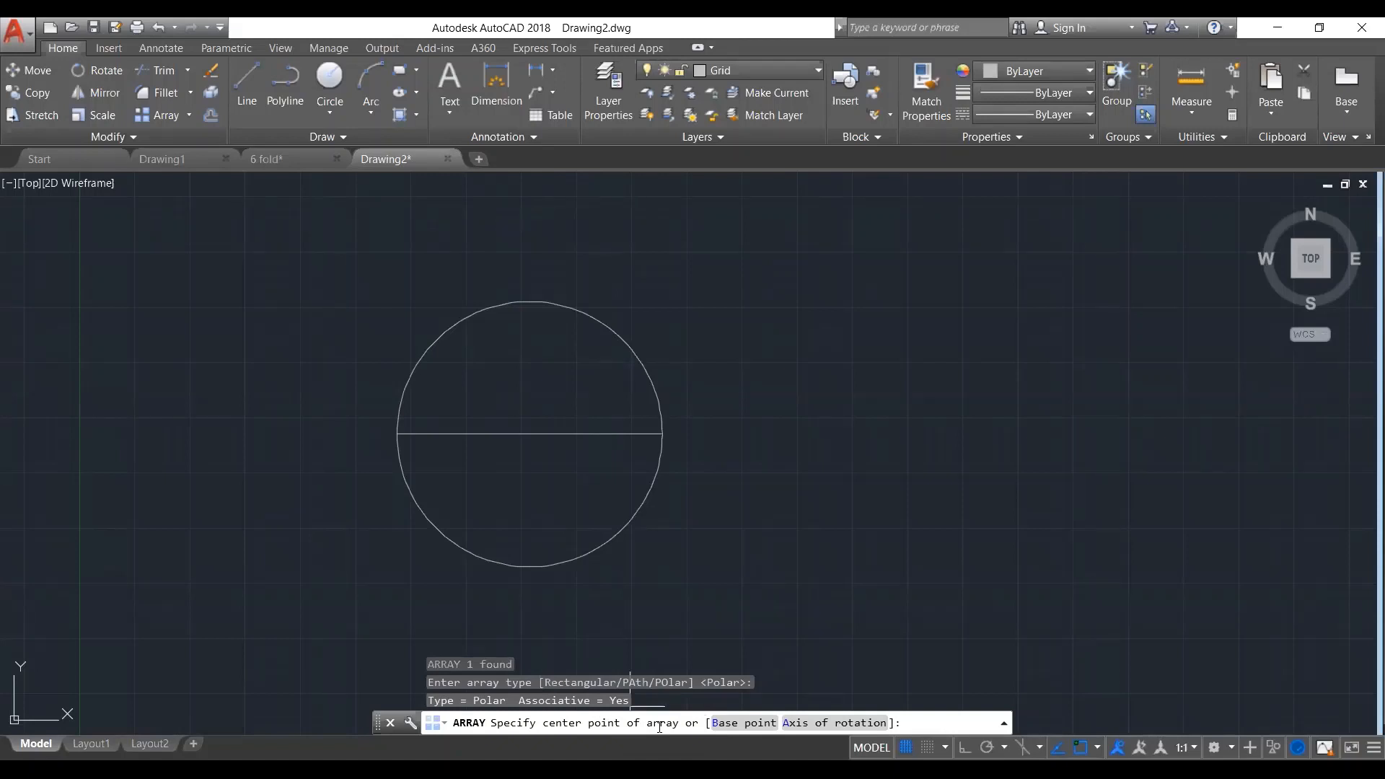
{"action": "left_click", "coordinate": [530, 433]}
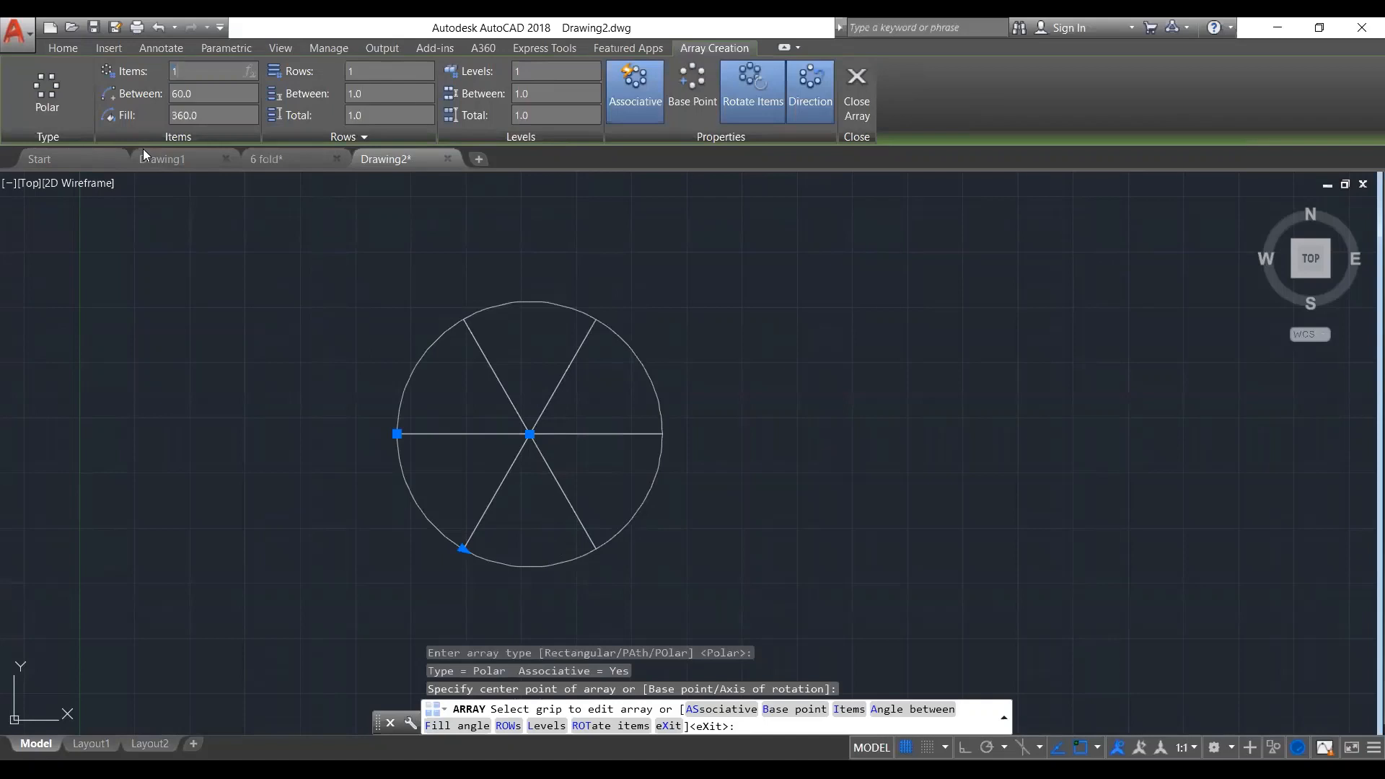
{"action": "type", "text": "10"}
{"action": "key", "text": "Return"}
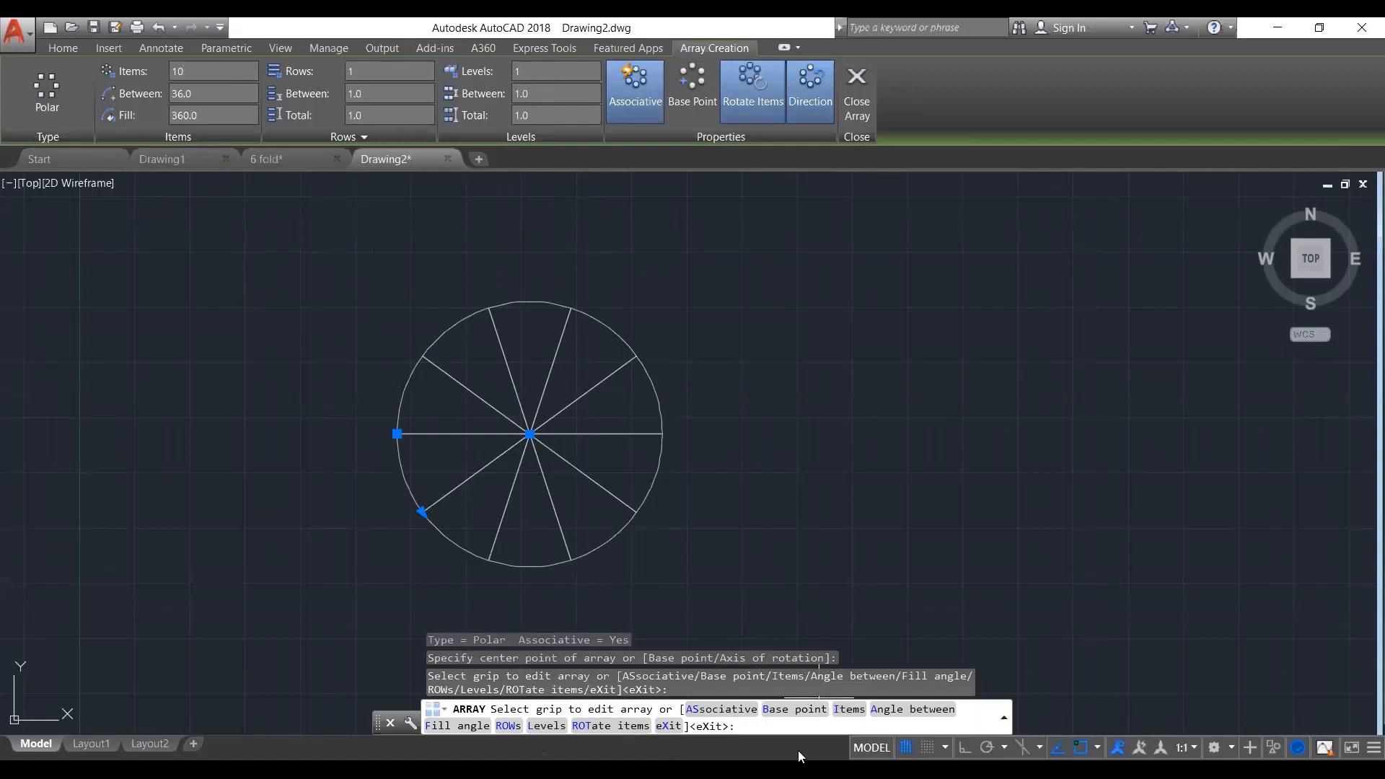
Change the polar array's number of items to 8 and finish the array
{"action": "type", "text": "i"}
{"action": "key", "text": "Return"}
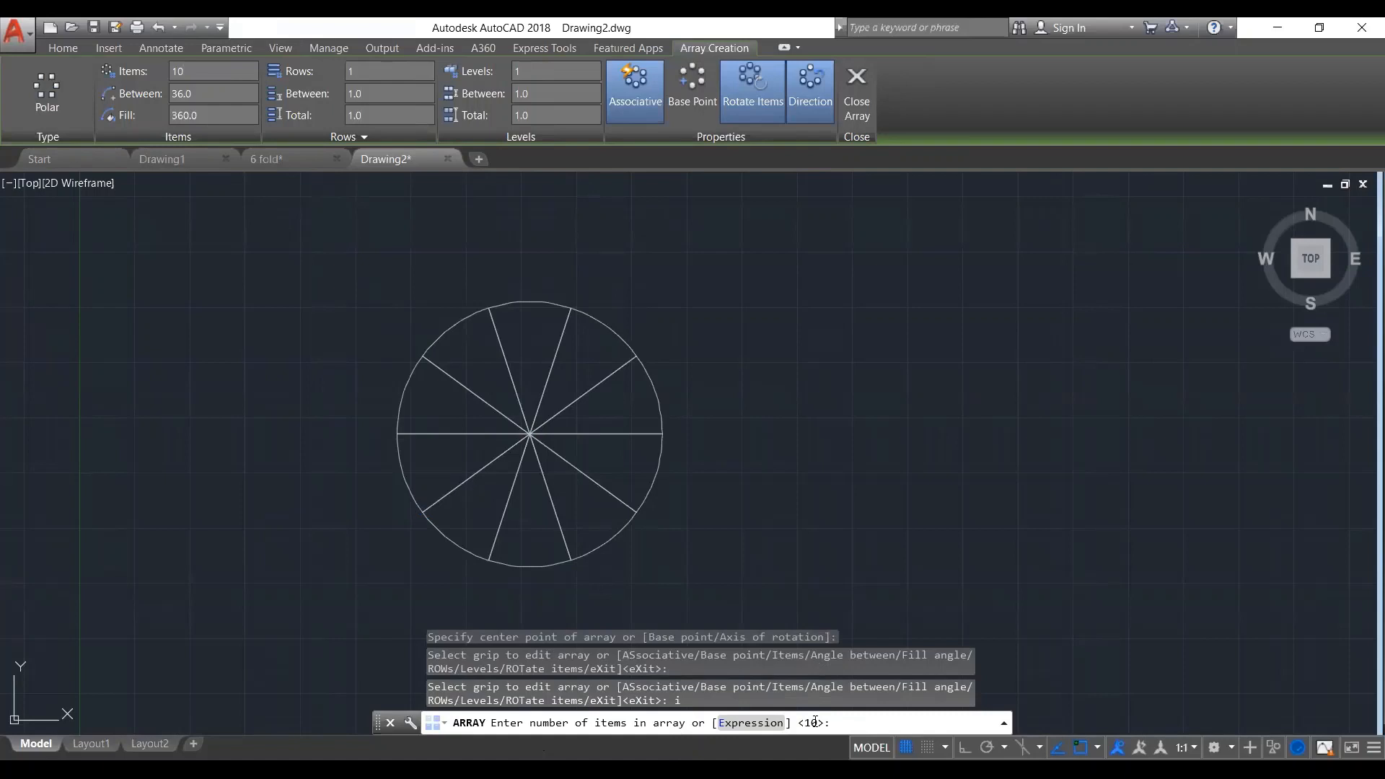
{"action": "type", "text": "8"}
{"action": "key", "text": "Return"}
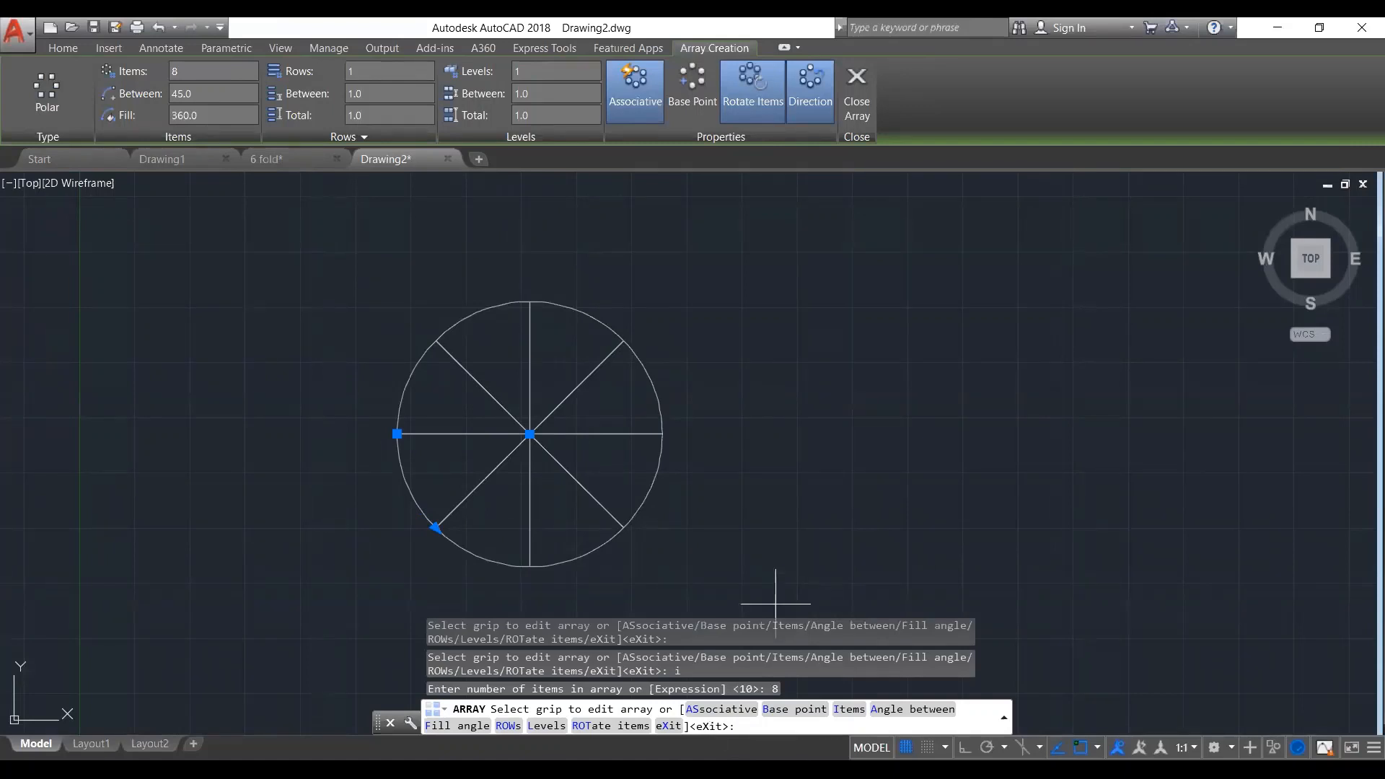
{"action": "key", "text": "Return"}
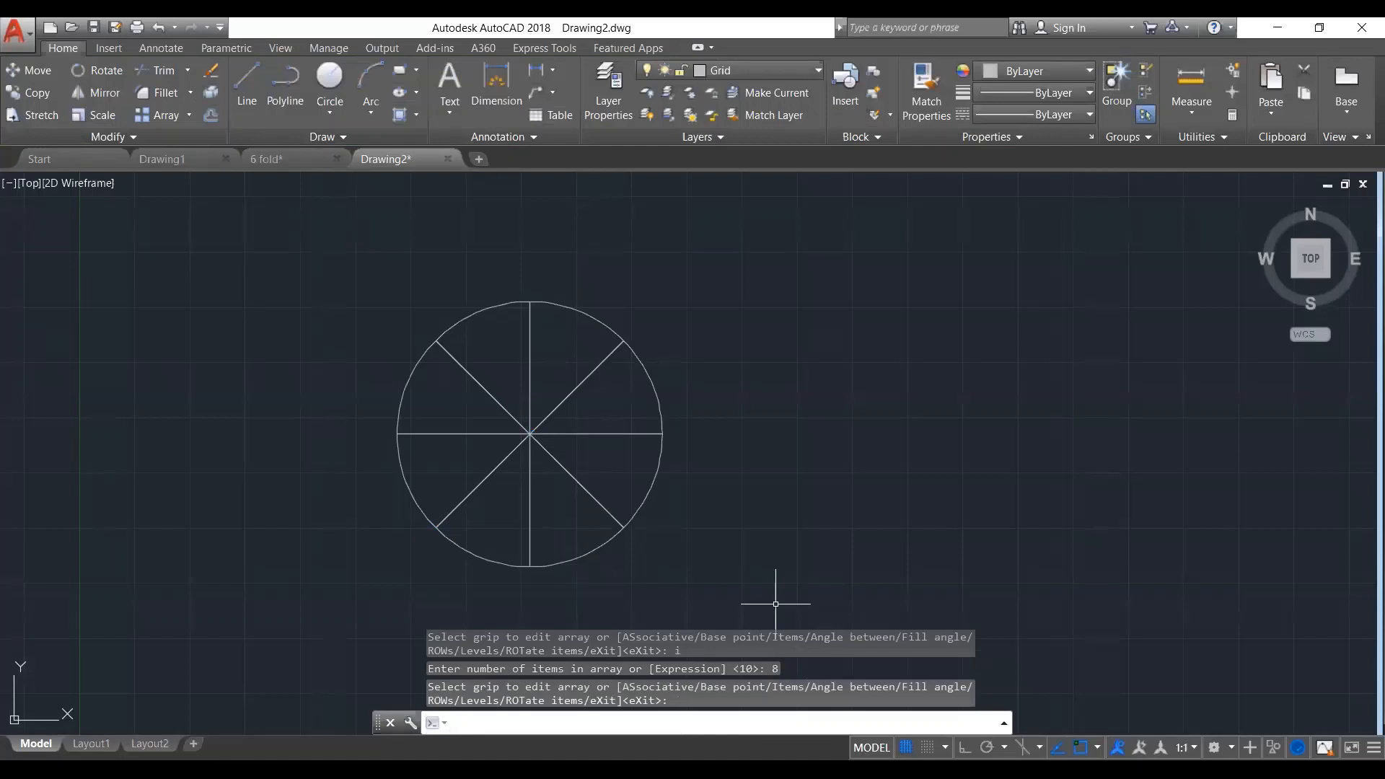
Delete the circle and its polar-arrayed lines
{"action": "left_click", "coordinate": [404, 373]}
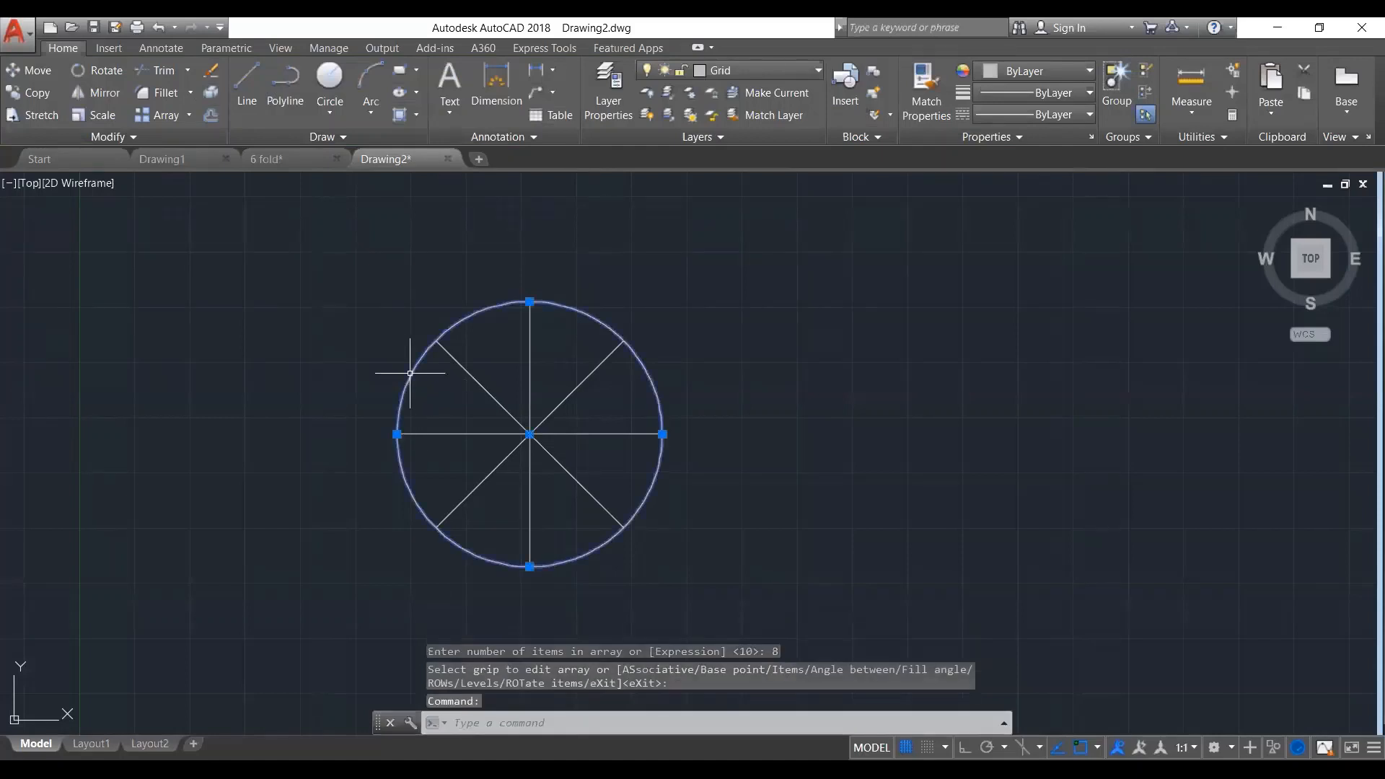
{"action": "left_click", "coordinate": [460, 372]}
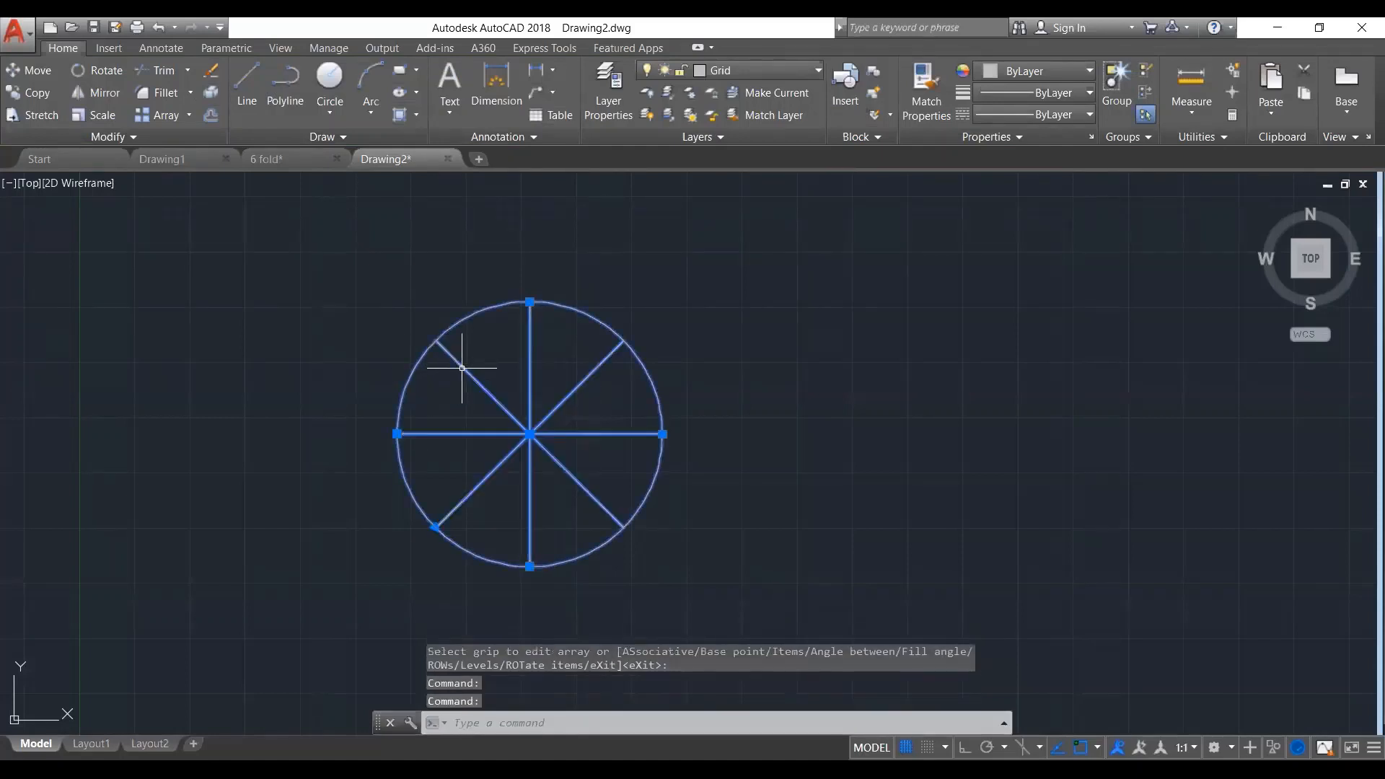
{"action": "key", "text": "Delete"}
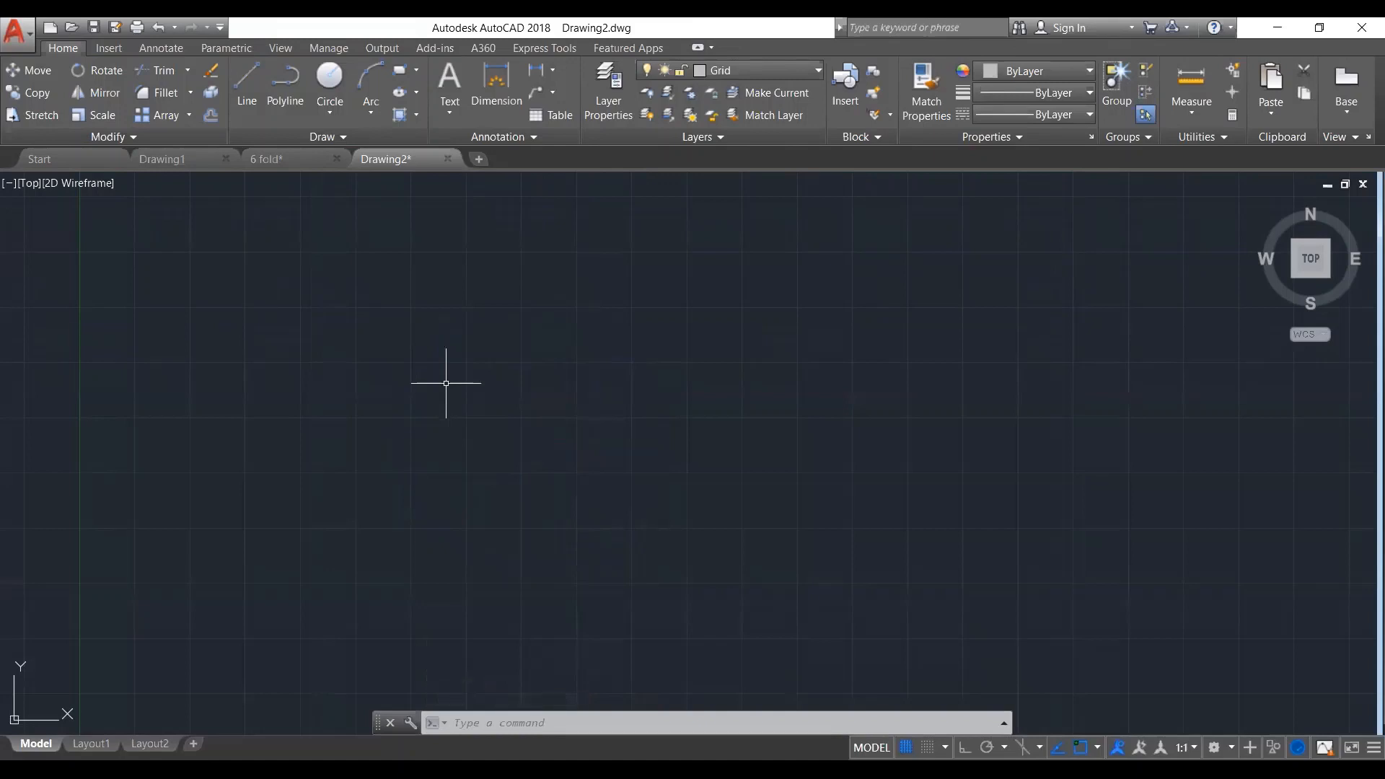
Draw a single horizontal line on the Grid layer with ortho mode turned on
{"action": "left_click", "coordinate": [808, 70]}
{"action": "left_click", "coordinate": [811, 38]}
{"action": "type", "text": "l"}
{"action": "key", "text": "Return"}
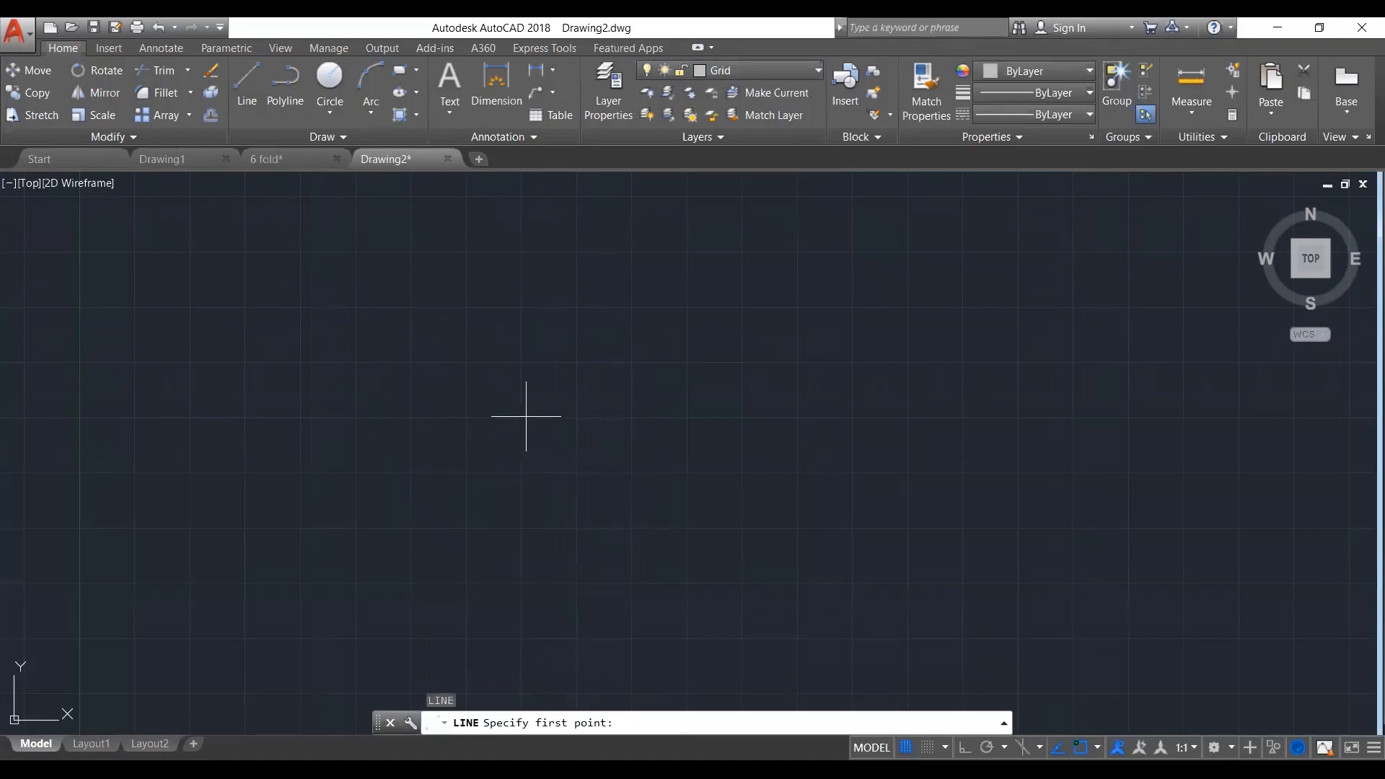
{"action": "left_click", "coordinate": [318, 399]}
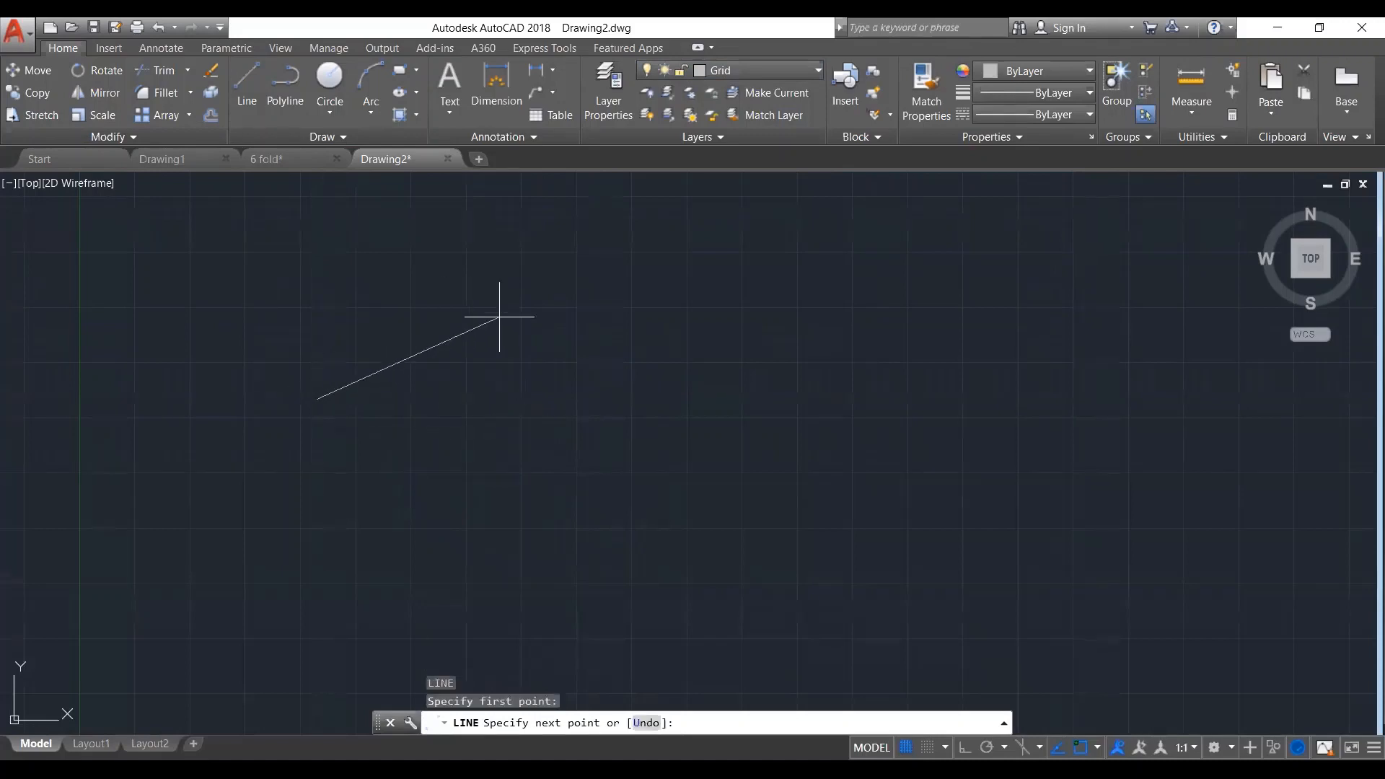
{"action": "key", "text": "F8"}
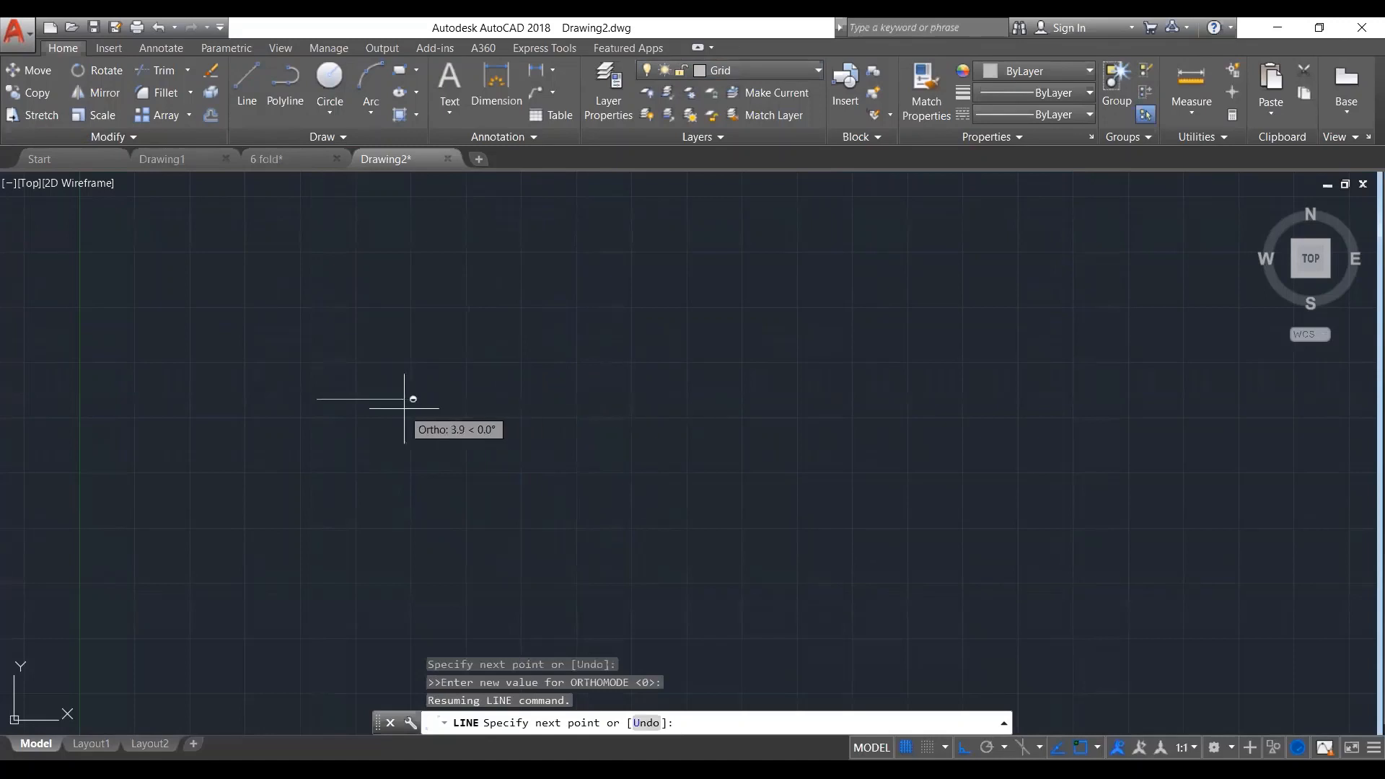
{"action": "left_click", "coordinate": [583, 395]}
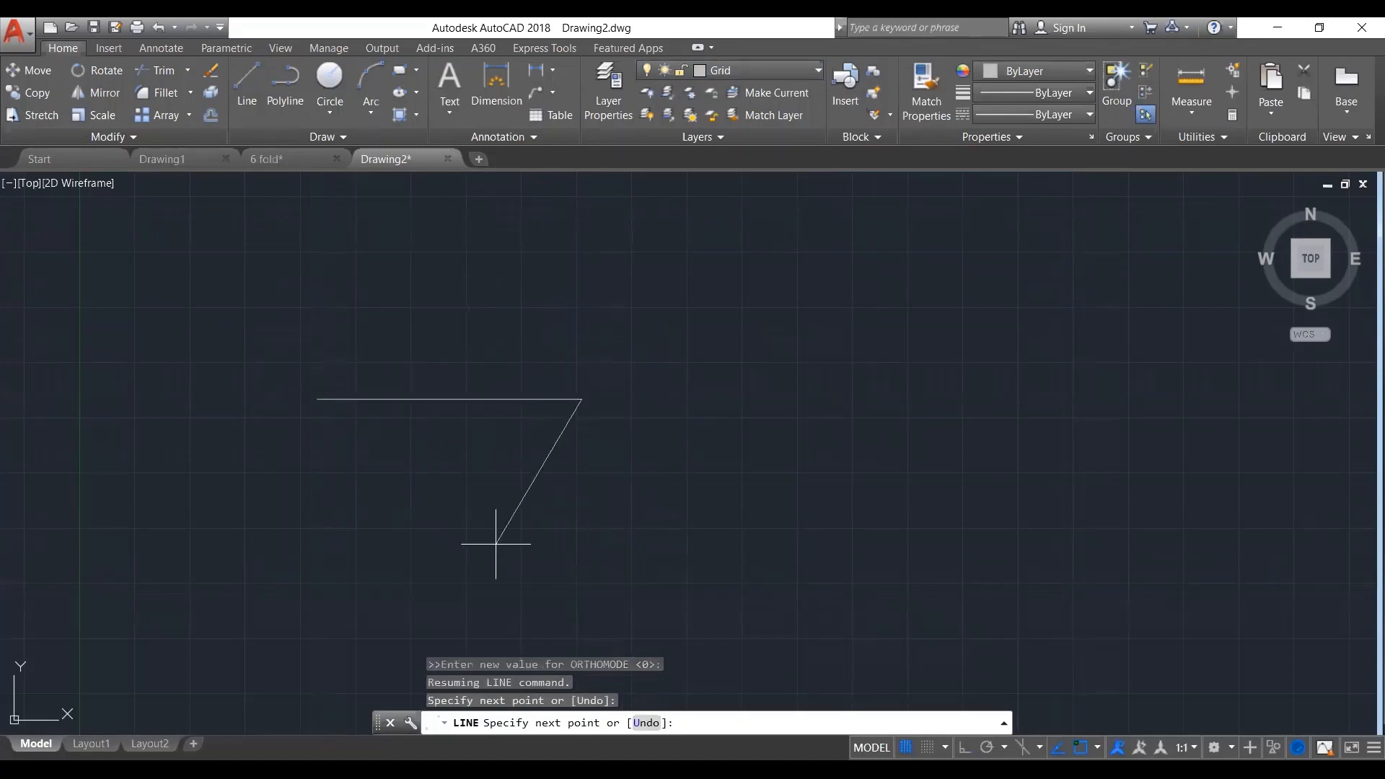
{"action": "key", "text": "Return"}
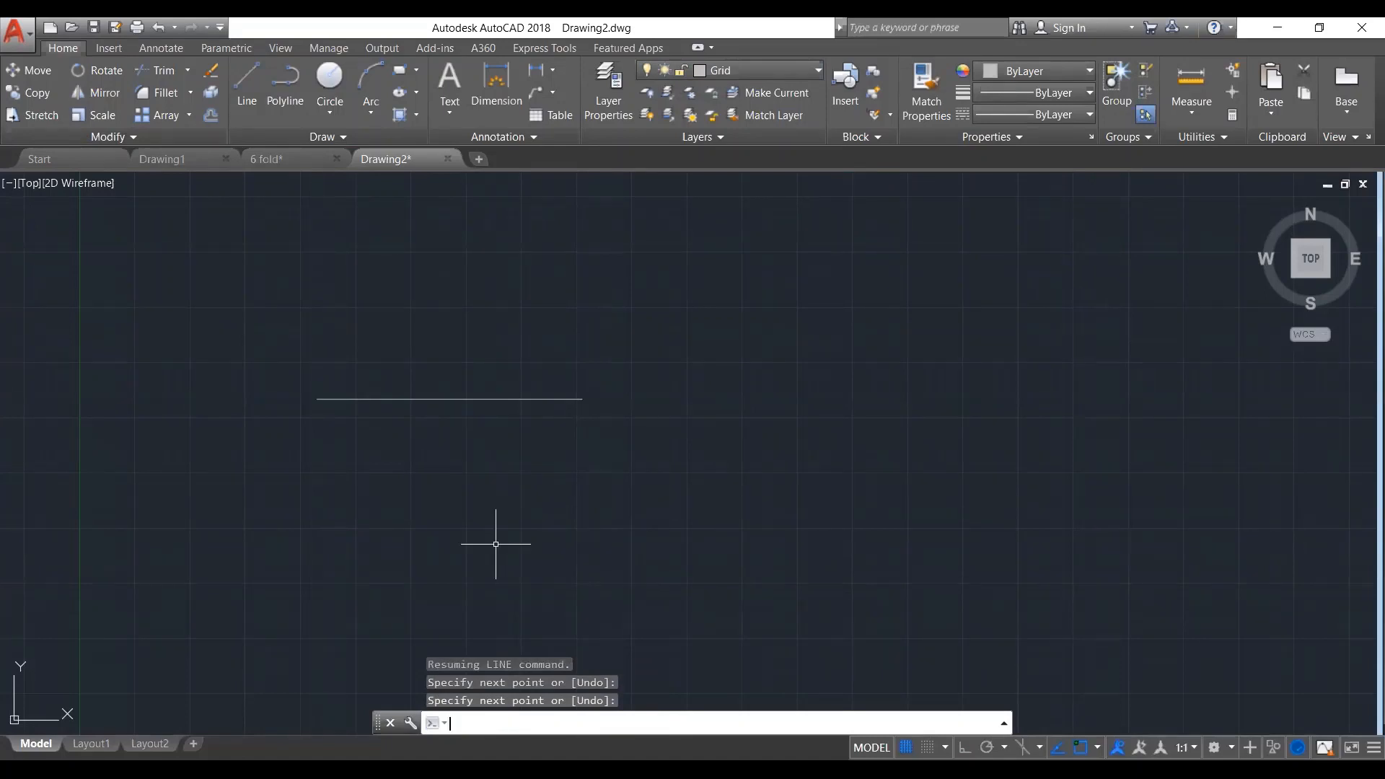
Draw a circle centered on the horizontal line's midpoint, with its radius reaching the line's right endpoint
{"action": "type", "text": "c"}
{"action": "key", "text": "Return"}
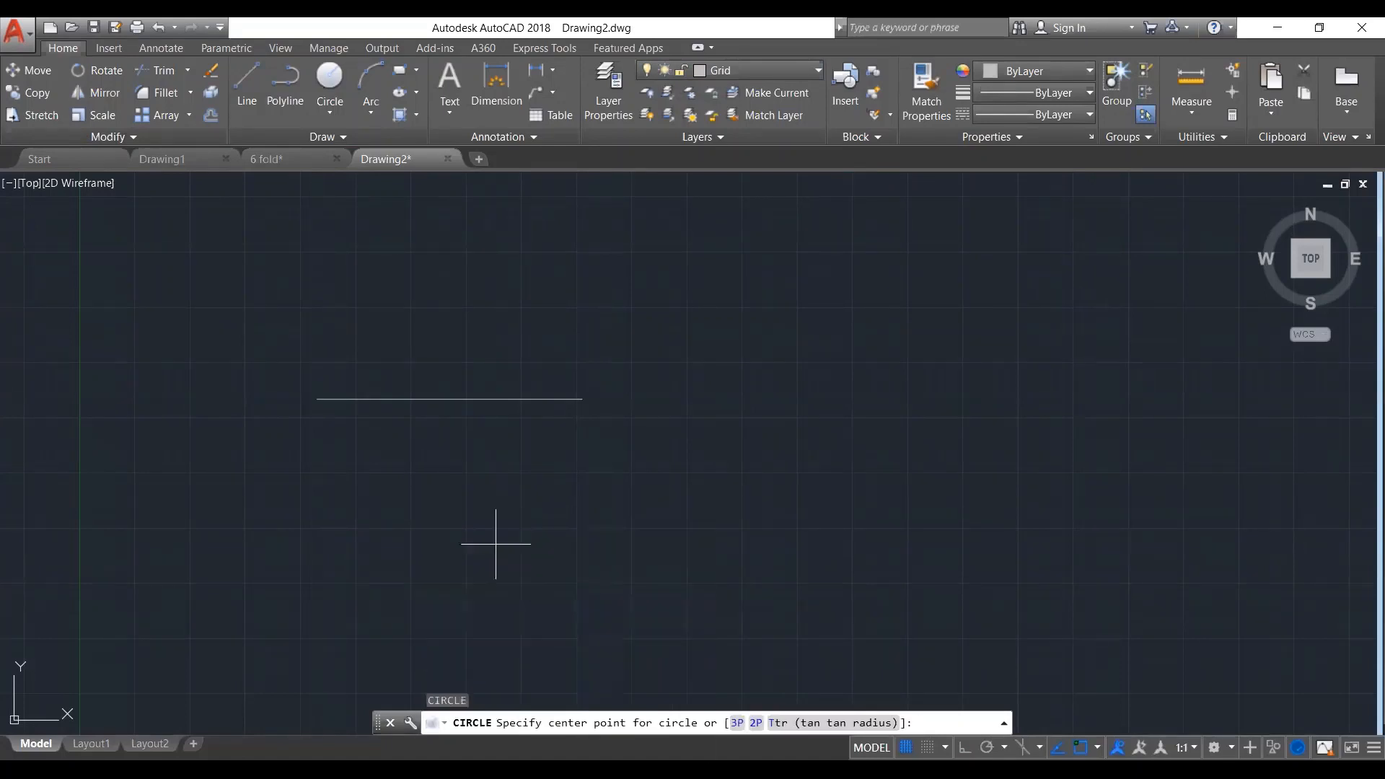
{"action": "left_click", "coordinate": [449, 399]}
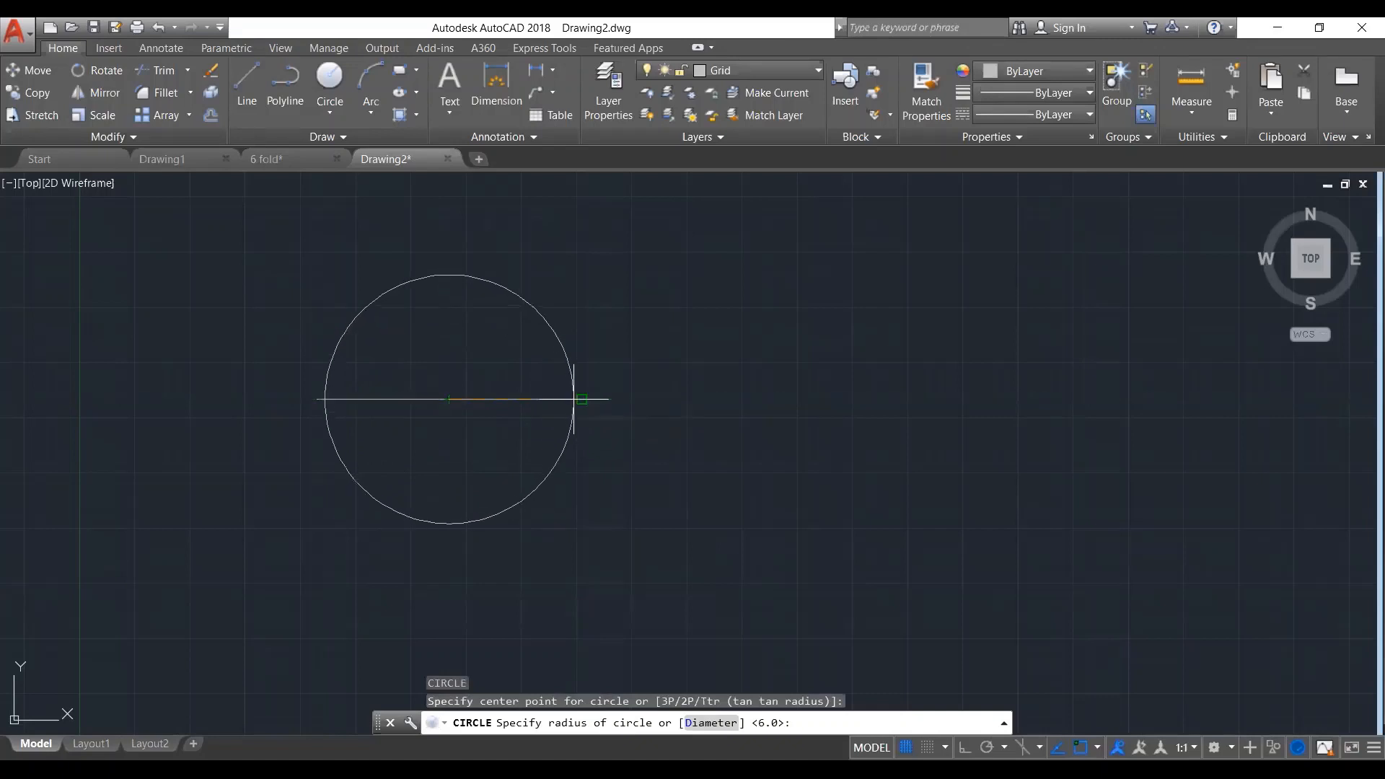
{"action": "left_click", "coordinate": [582, 399]}
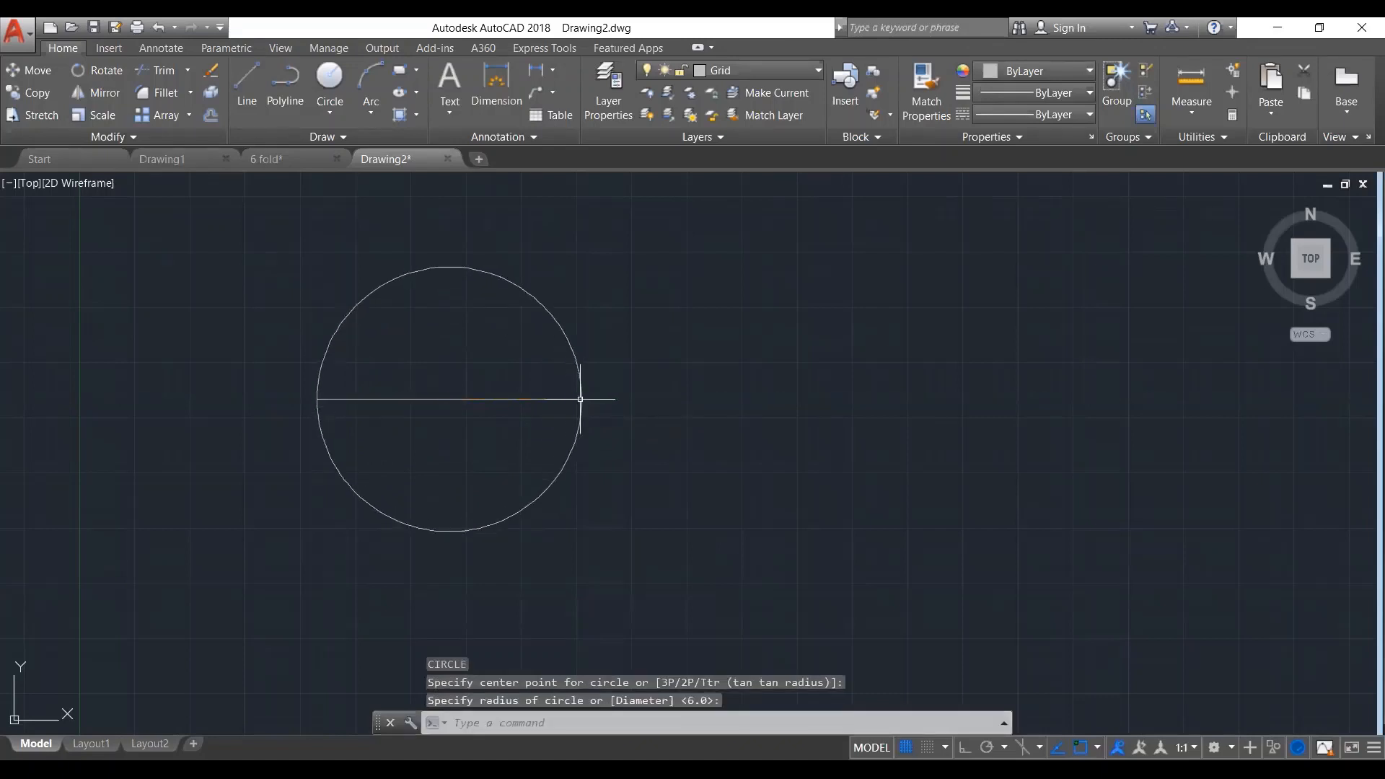
Try selecting the horizontal line directly and with a crossing selection, clearing the selection each time
{"action": "left_click", "coordinate": [493, 366]}
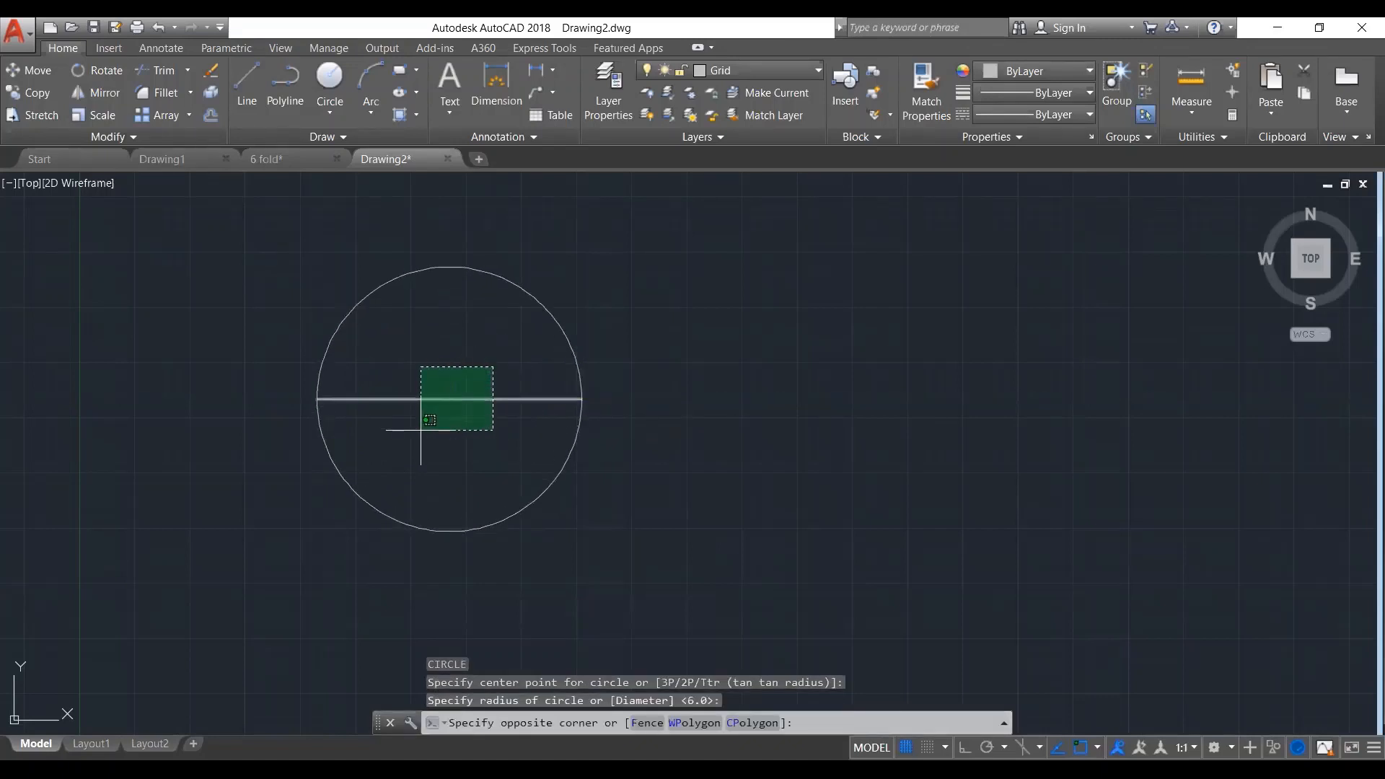
{"action": "key", "text": "Escape"}
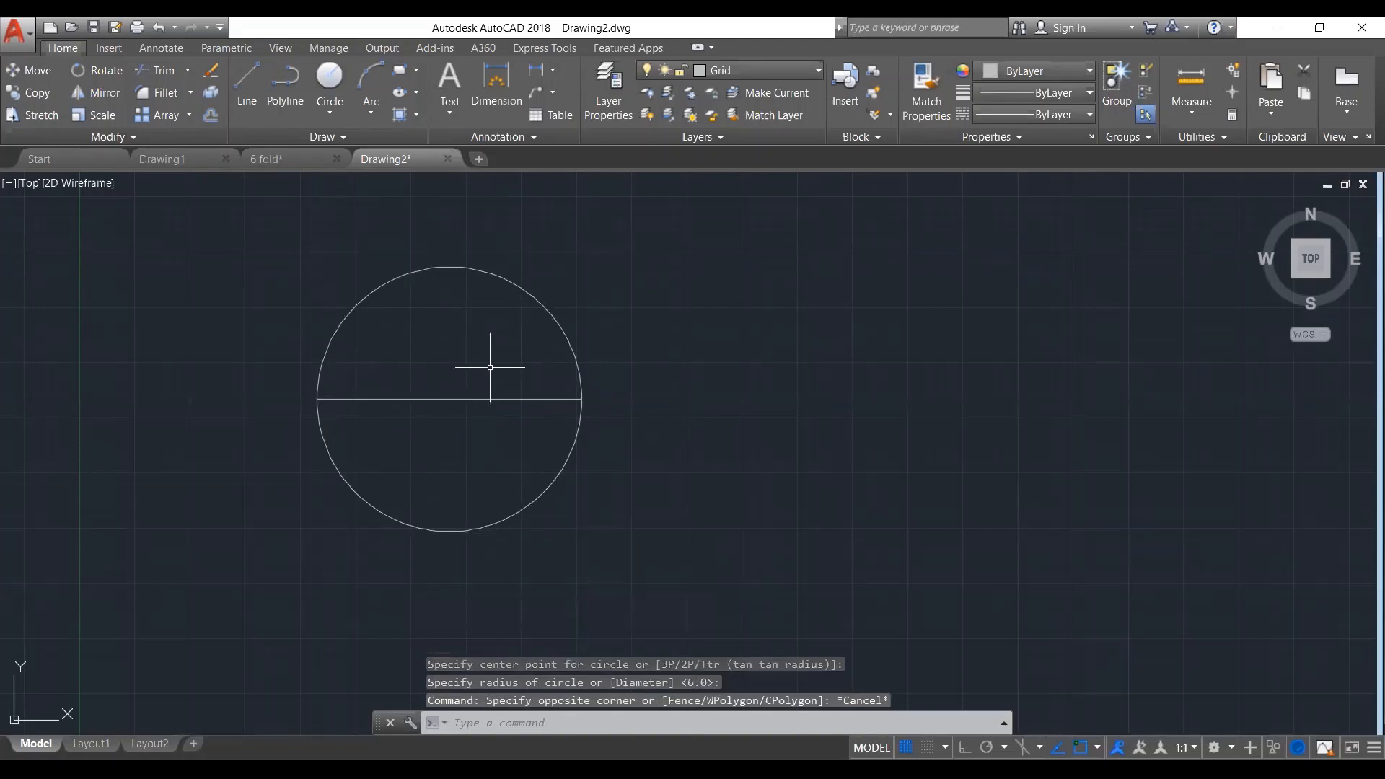
{"action": "left_click", "coordinate": [424, 398]}
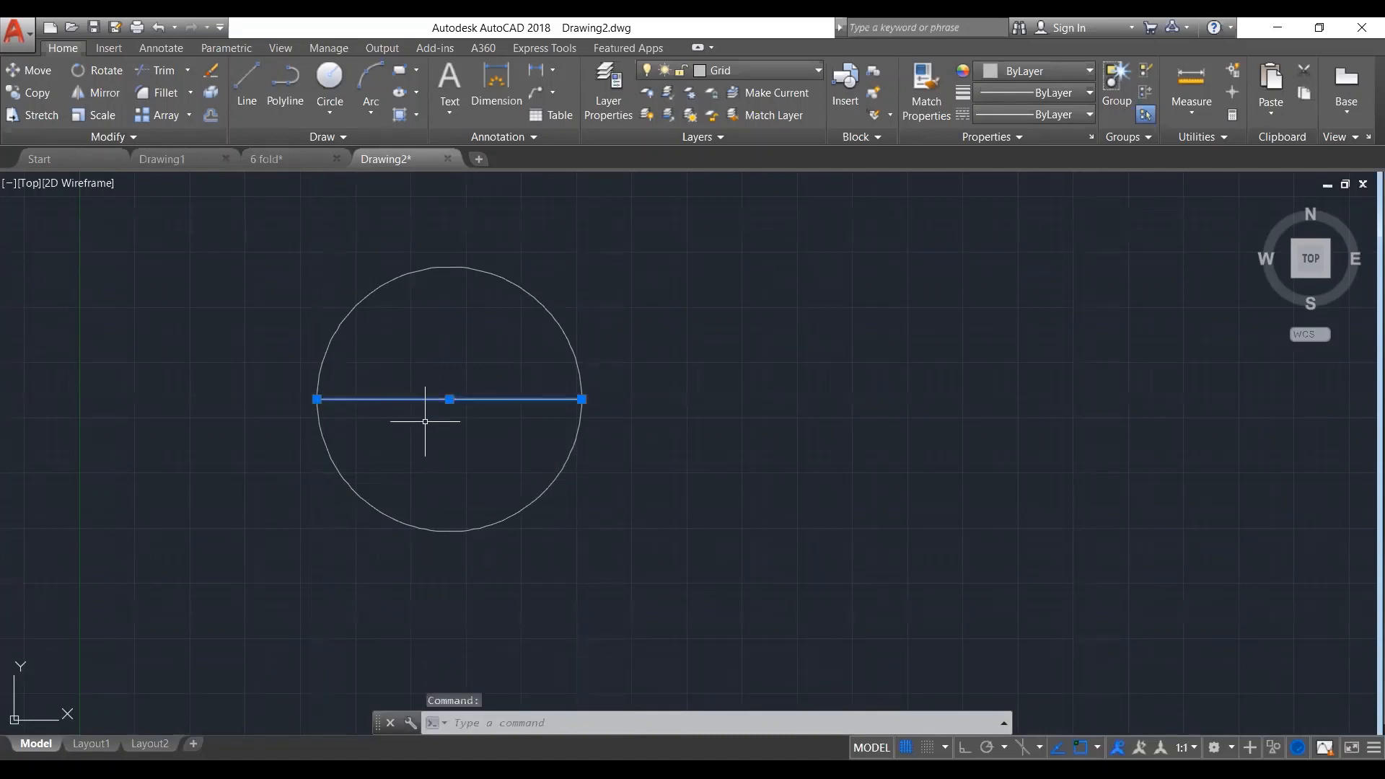
{"action": "key", "text": "Escape"}
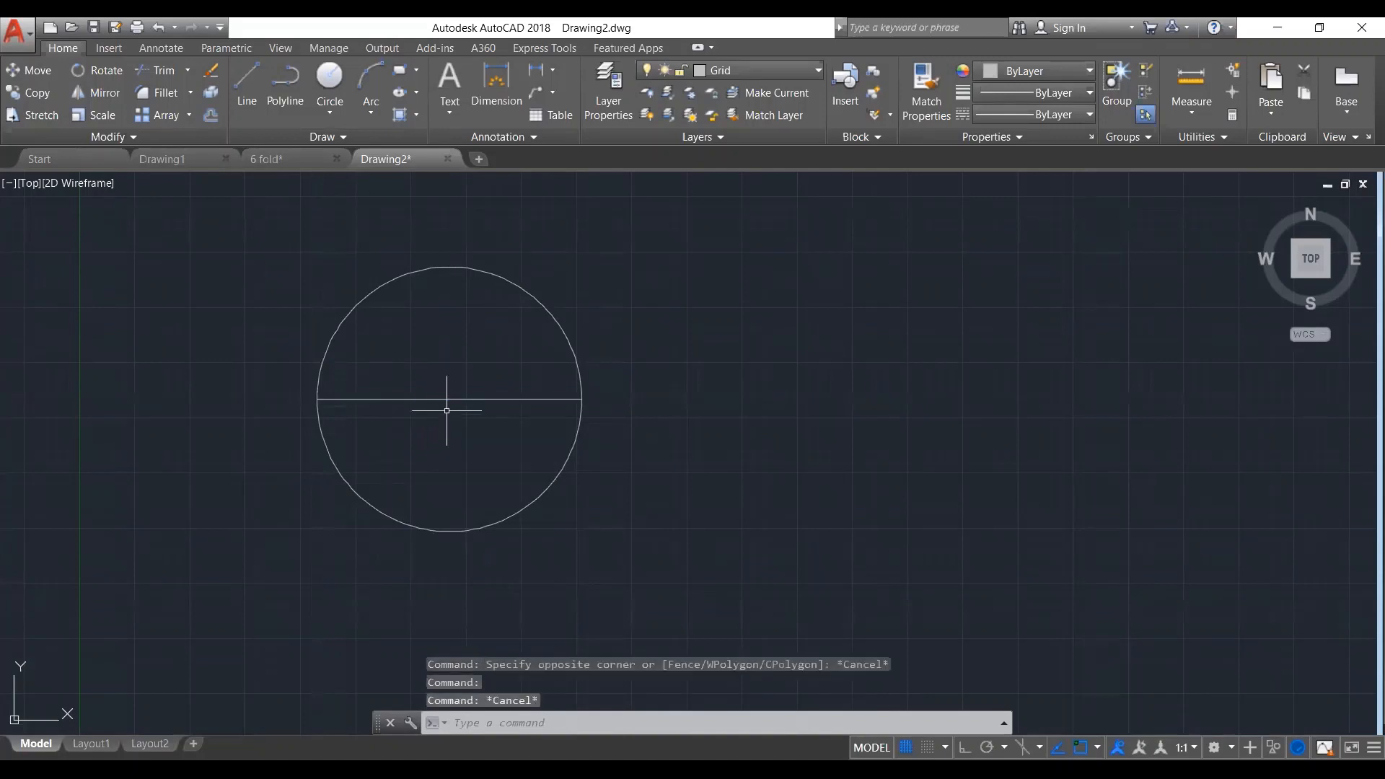
{"action": "left_click", "coordinate": [521, 363]}
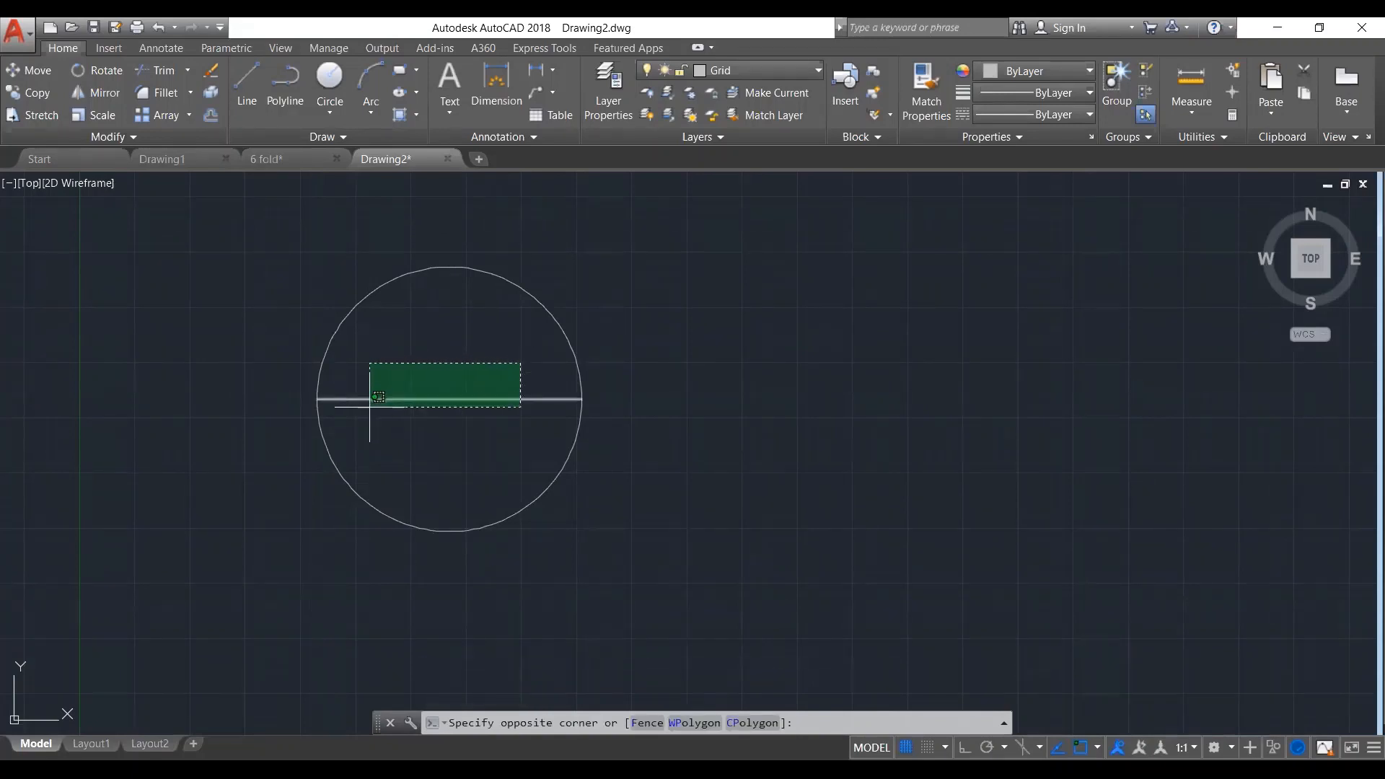
{"action": "left_click", "coordinate": [367, 425]}
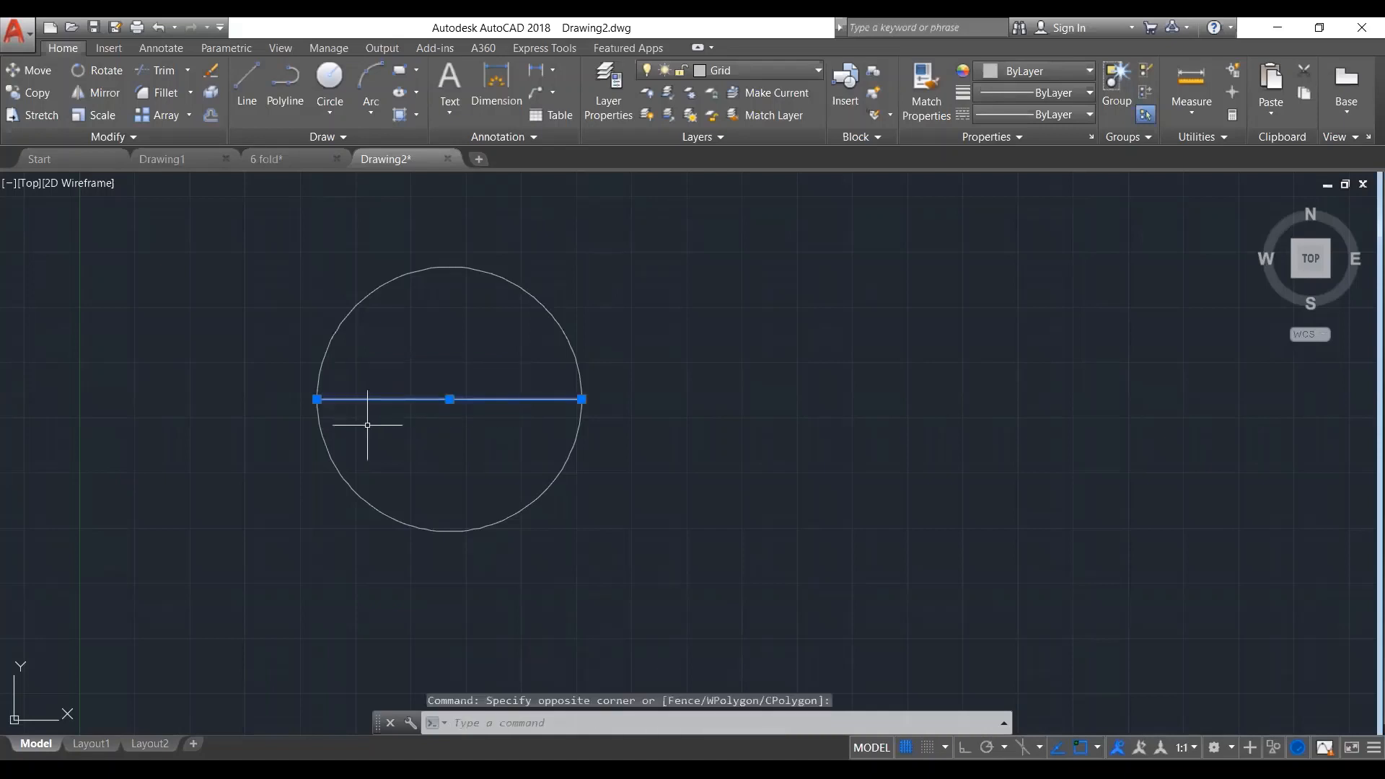
{"action": "key", "text": "Escape"}
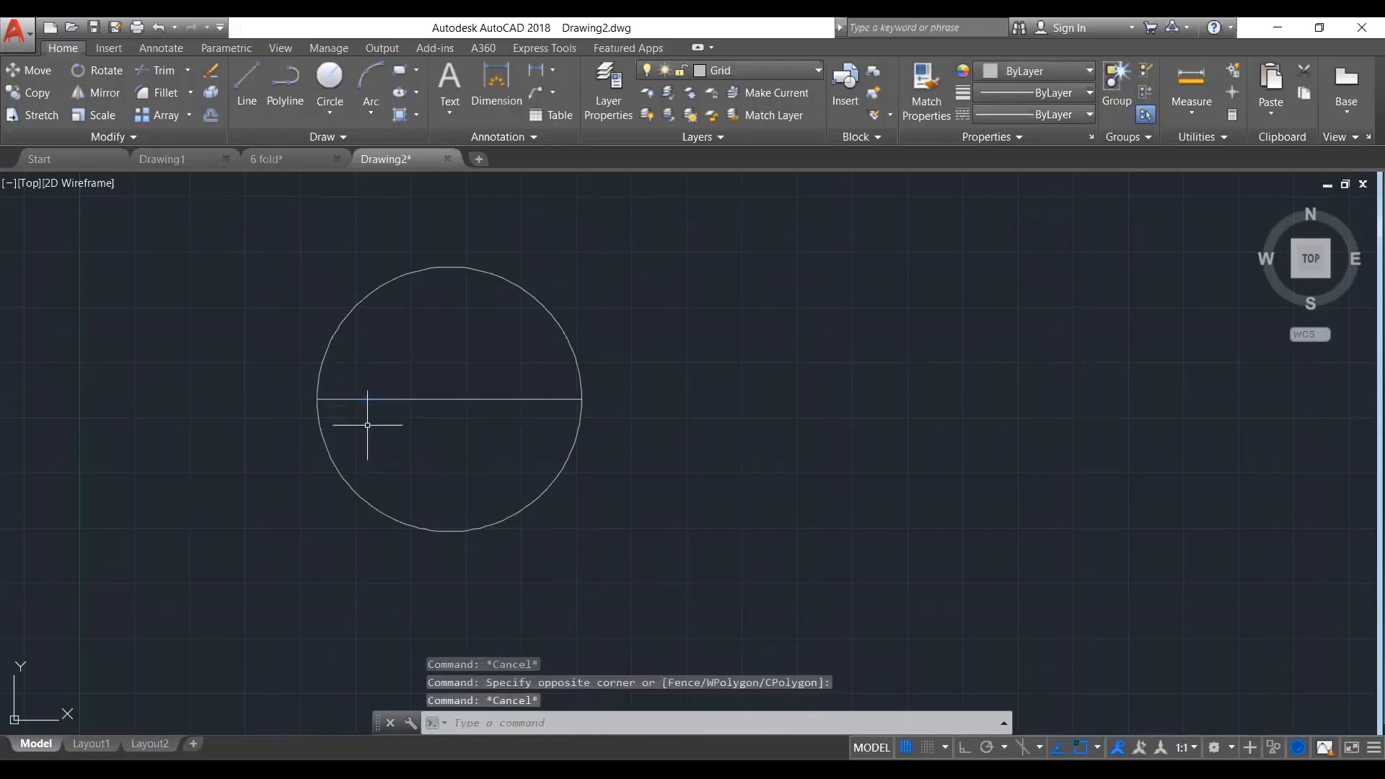
Try window selections around part of the horizontal line and around the whole line, and clear the selection
{"action": "left_click", "coordinate": [369, 329]}
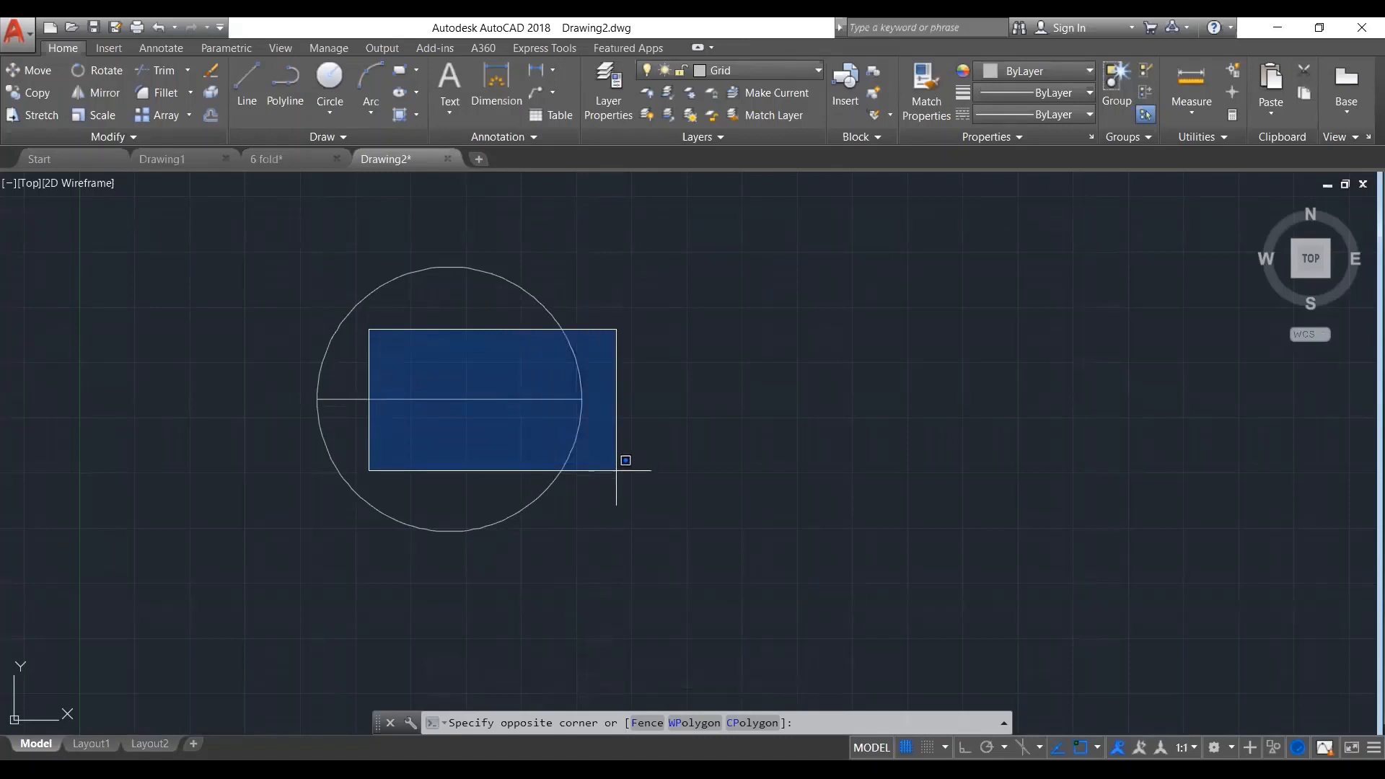
{"action": "left_click", "coordinate": [534, 462]}
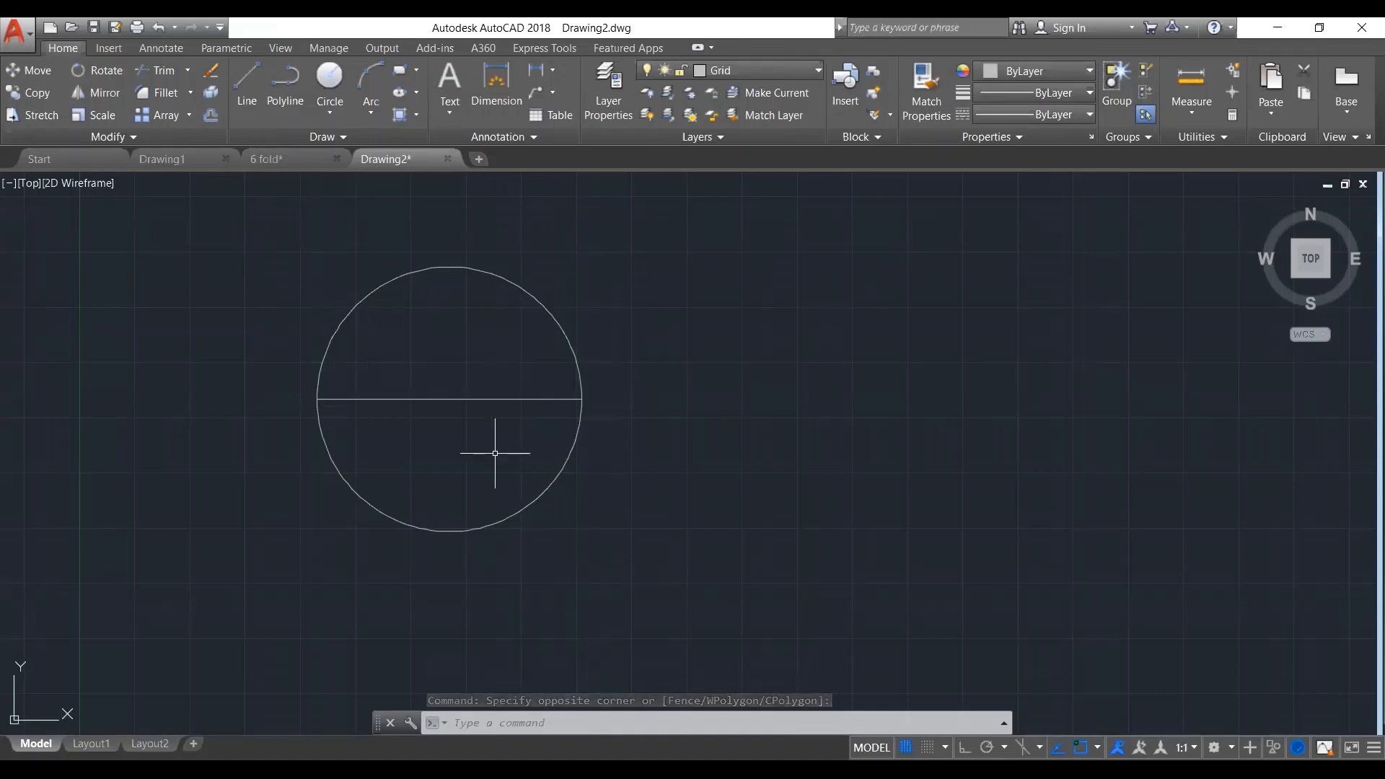
{"action": "left_click", "coordinate": [261, 295]}
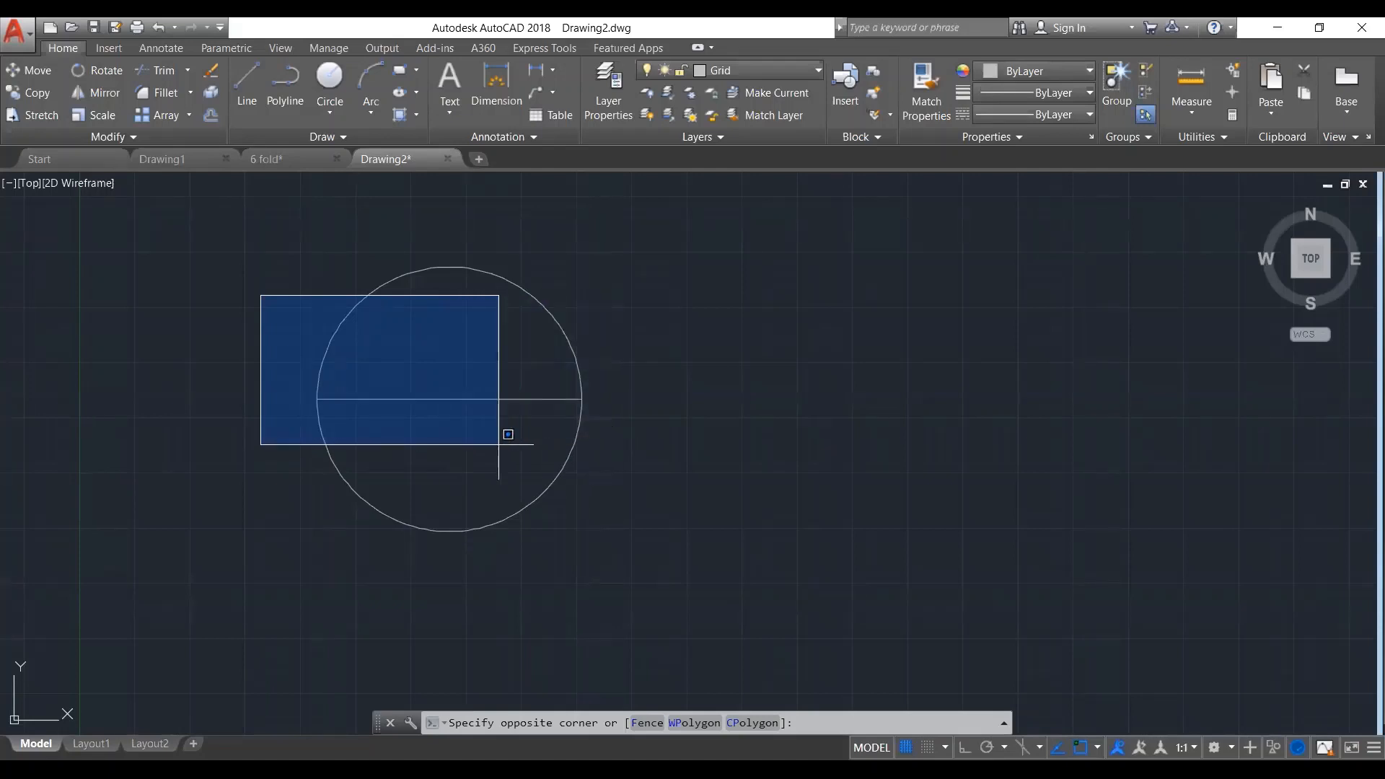
{"action": "left_click", "coordinate": [616, 448]}
{"action": "key", "text": "Escape"}
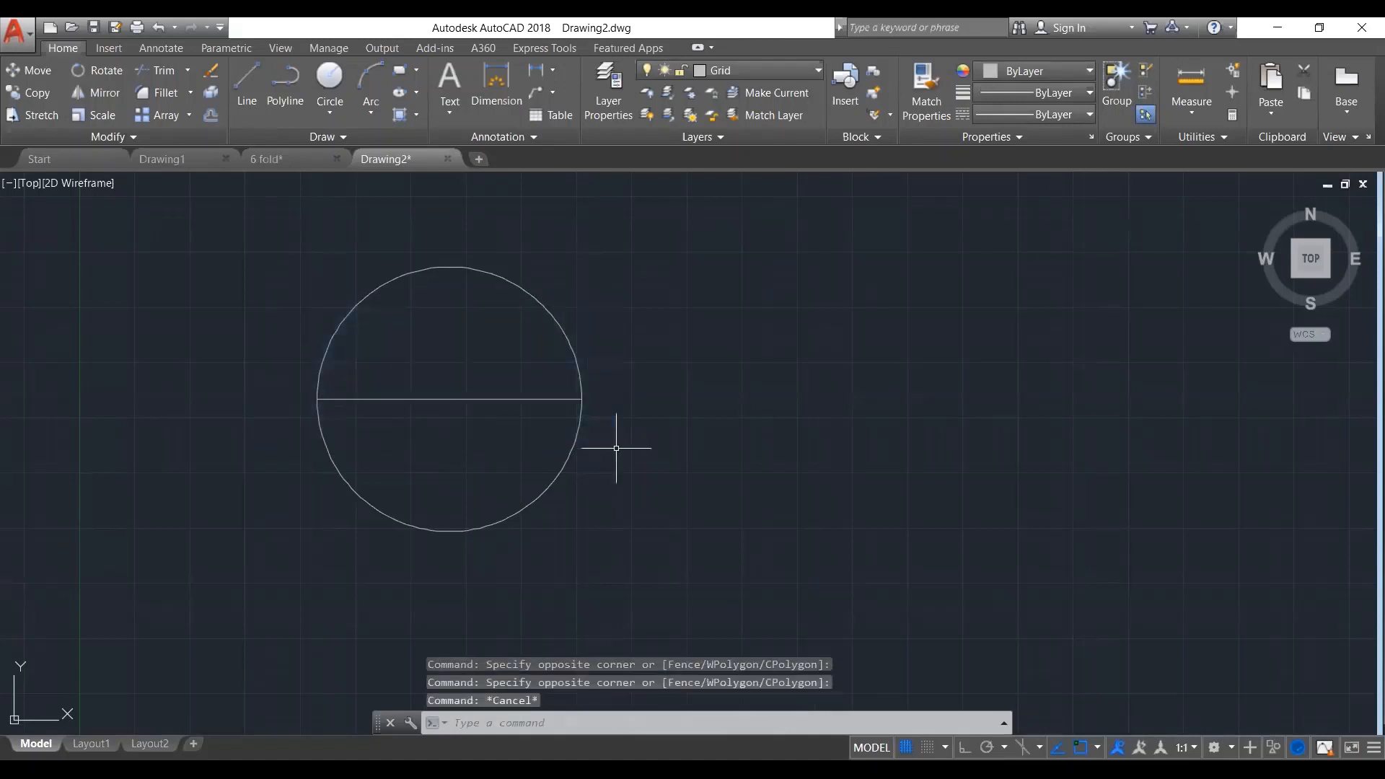
Create a polar array of the horizontal line around the circle's center
{"action": "left_click", "coordinate": [541, 368]}
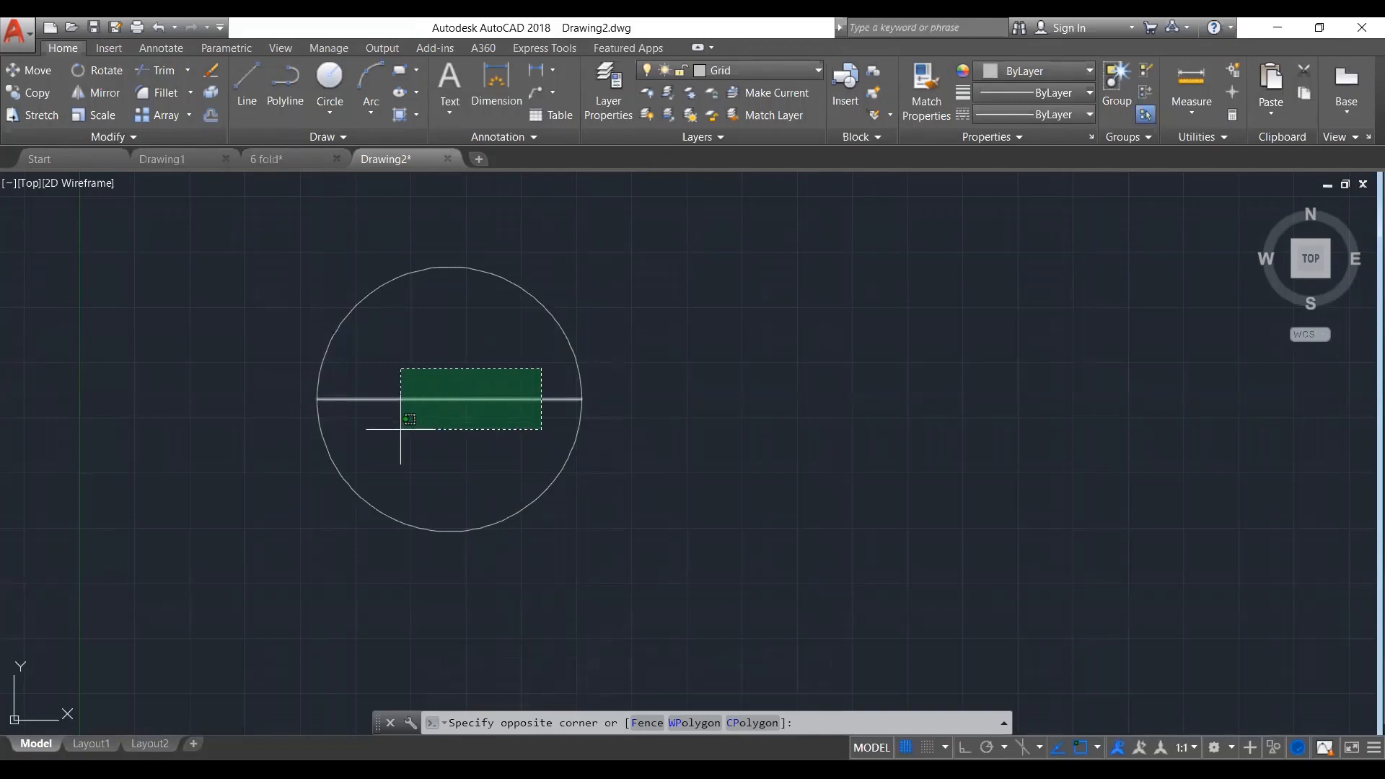
{"action": "left_click", "coordinate": [474, 440]}
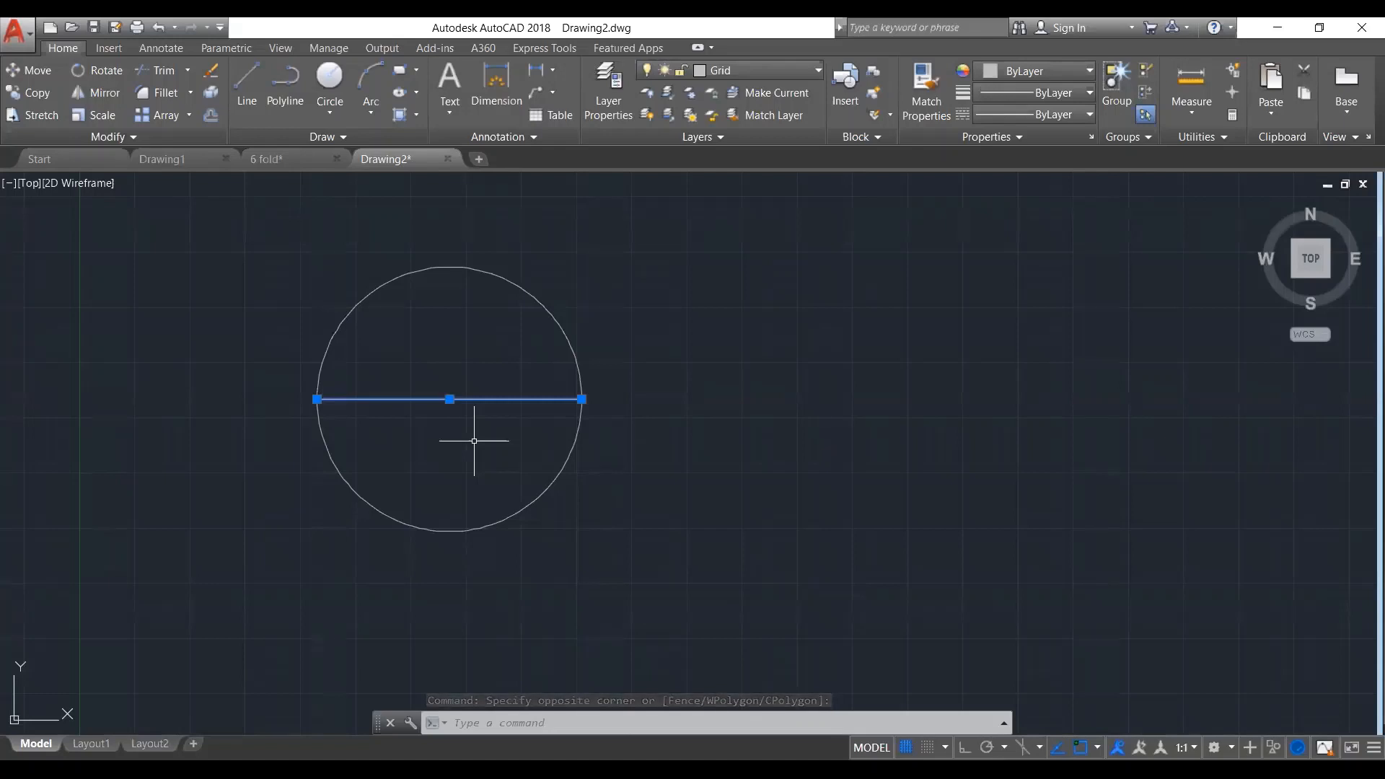
{"action": "type", "text": "ar"}
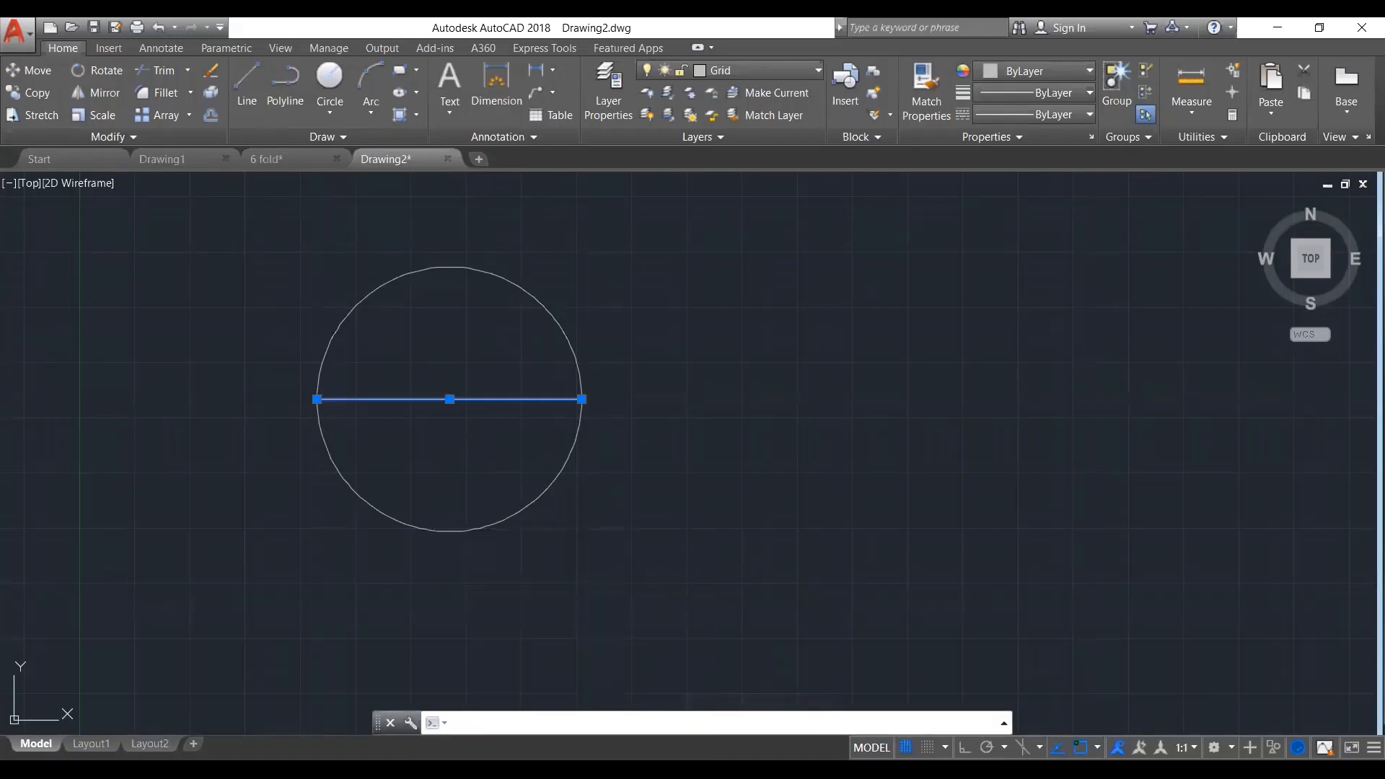
{"action": "key", "text": "Return"}
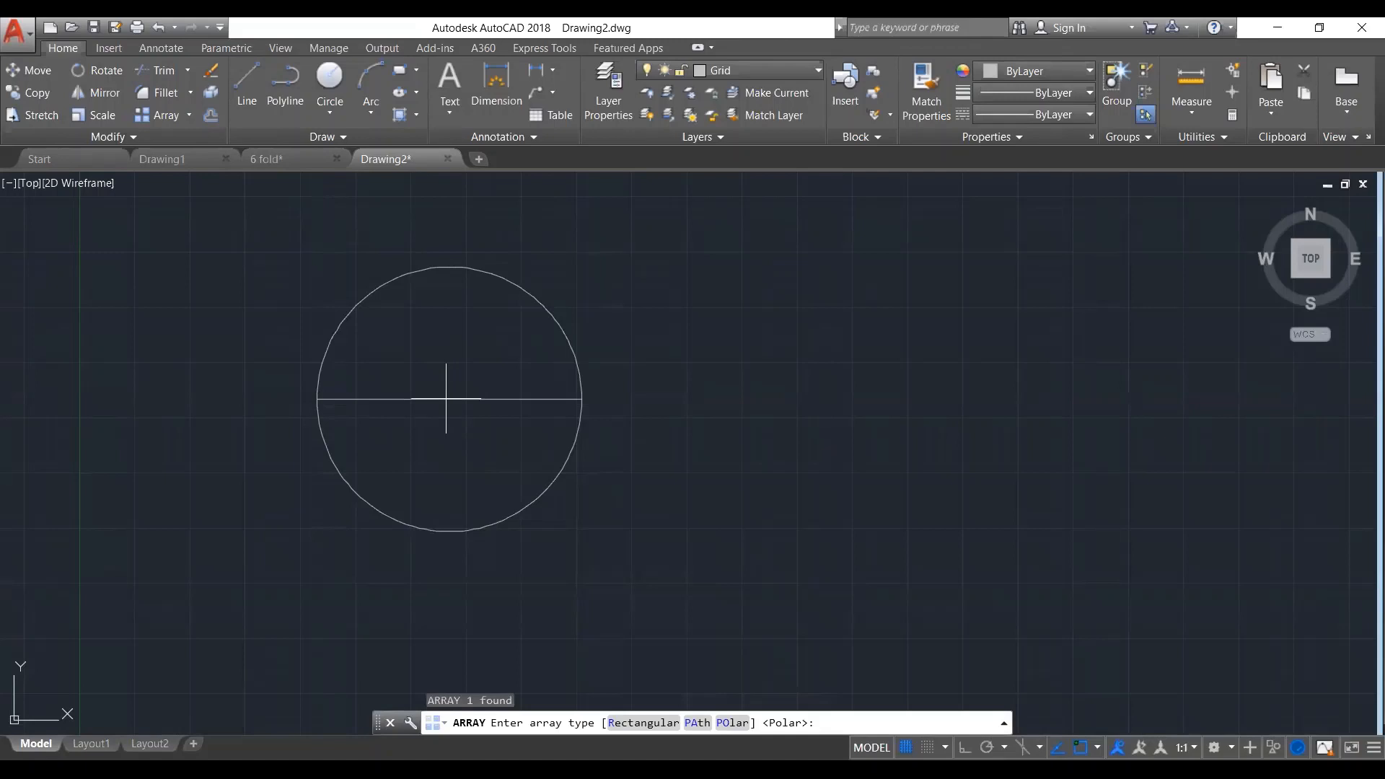
{"action": "key", "text": "Return"}
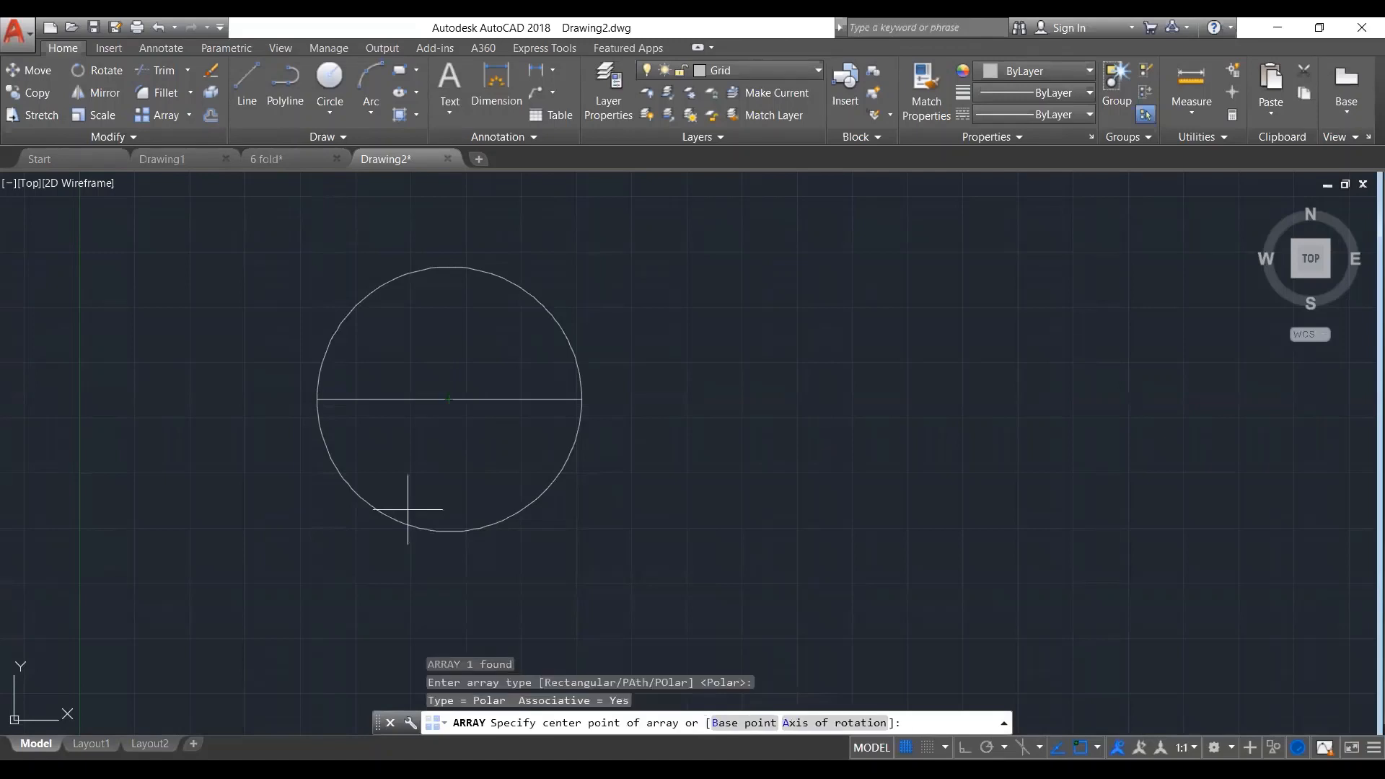
{"action": "left_click", "coordinate": [449, 399]}
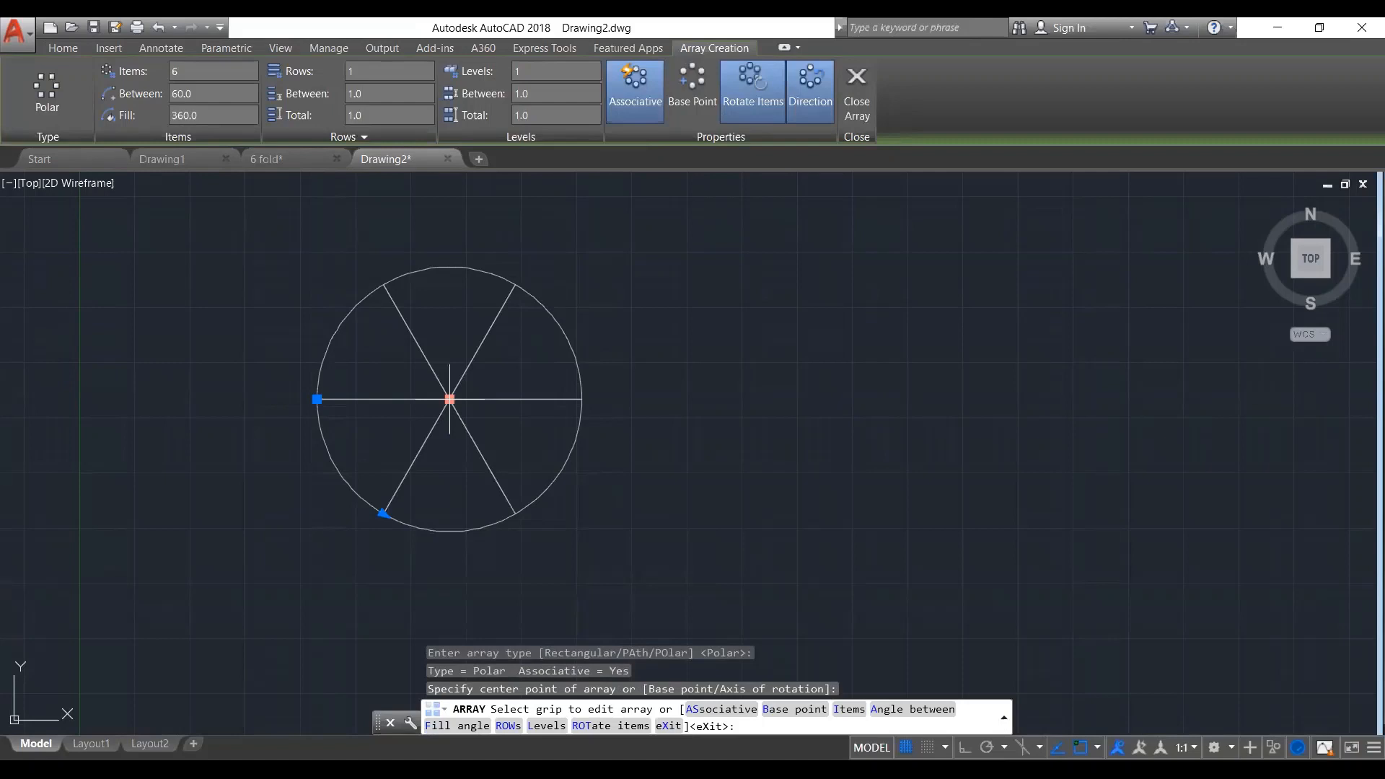
Set the polar array's number of items to 8 and finish the array, leaving nothing selected
{"action": "type", "text": "i"}
{"action": "key", "text": "Return"}
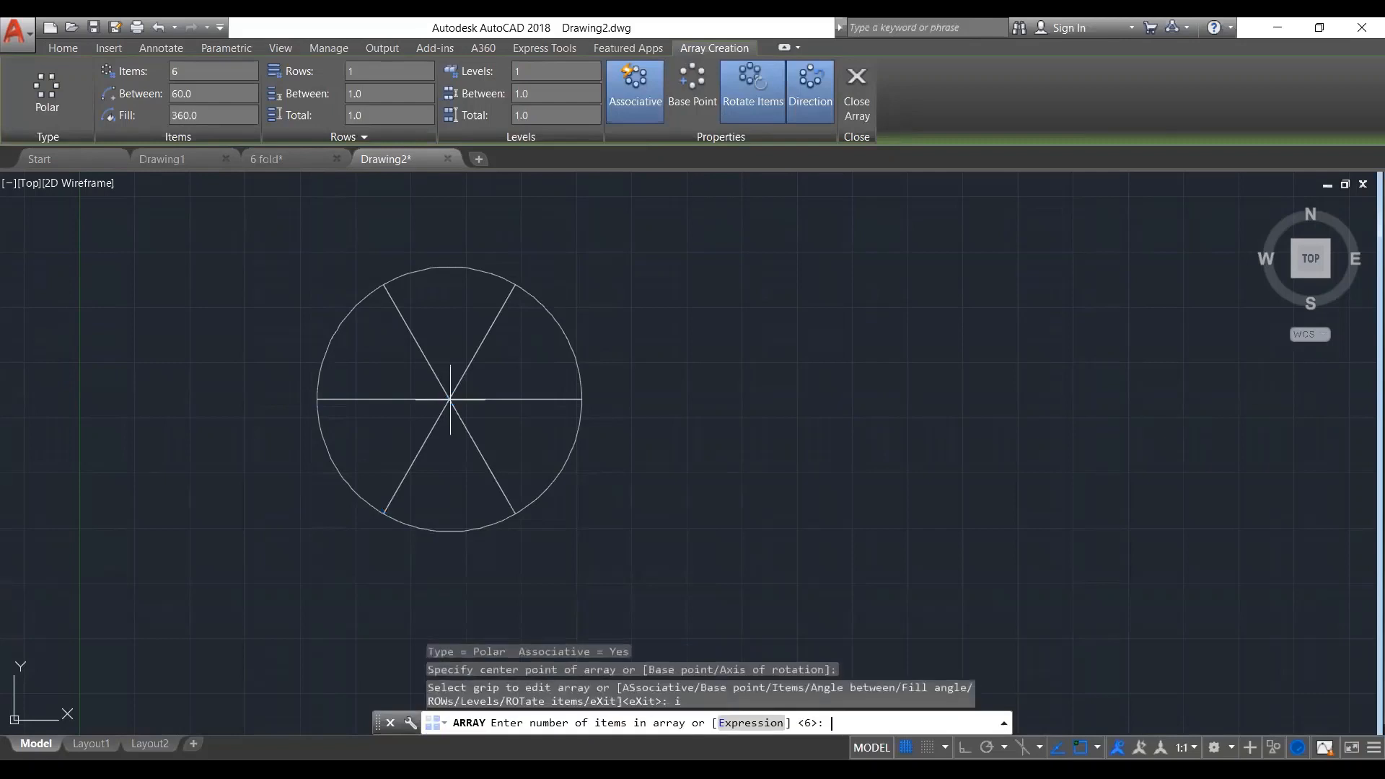
{"action": "type", "text": "8"}
{"action": "key", "text": "Return"}
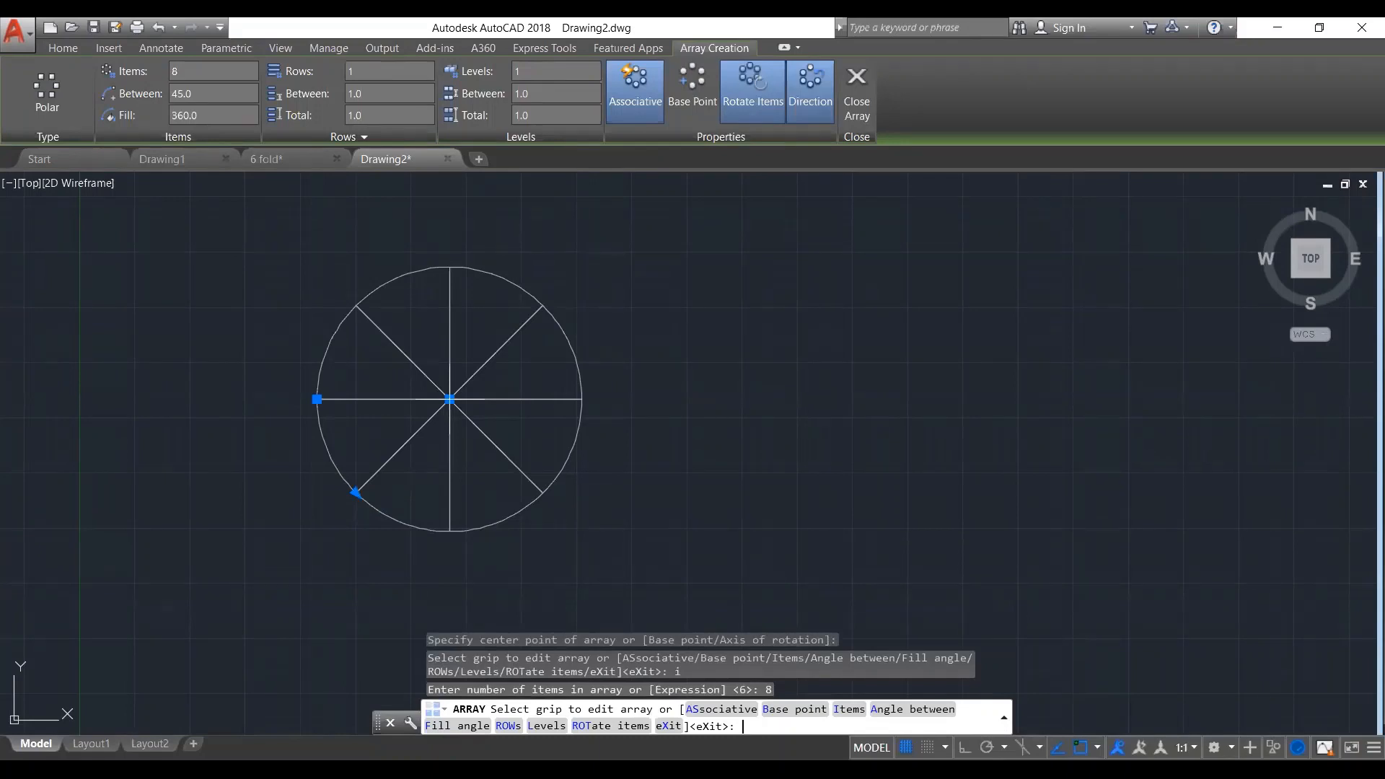
{"action": "key", "text": "Return"}
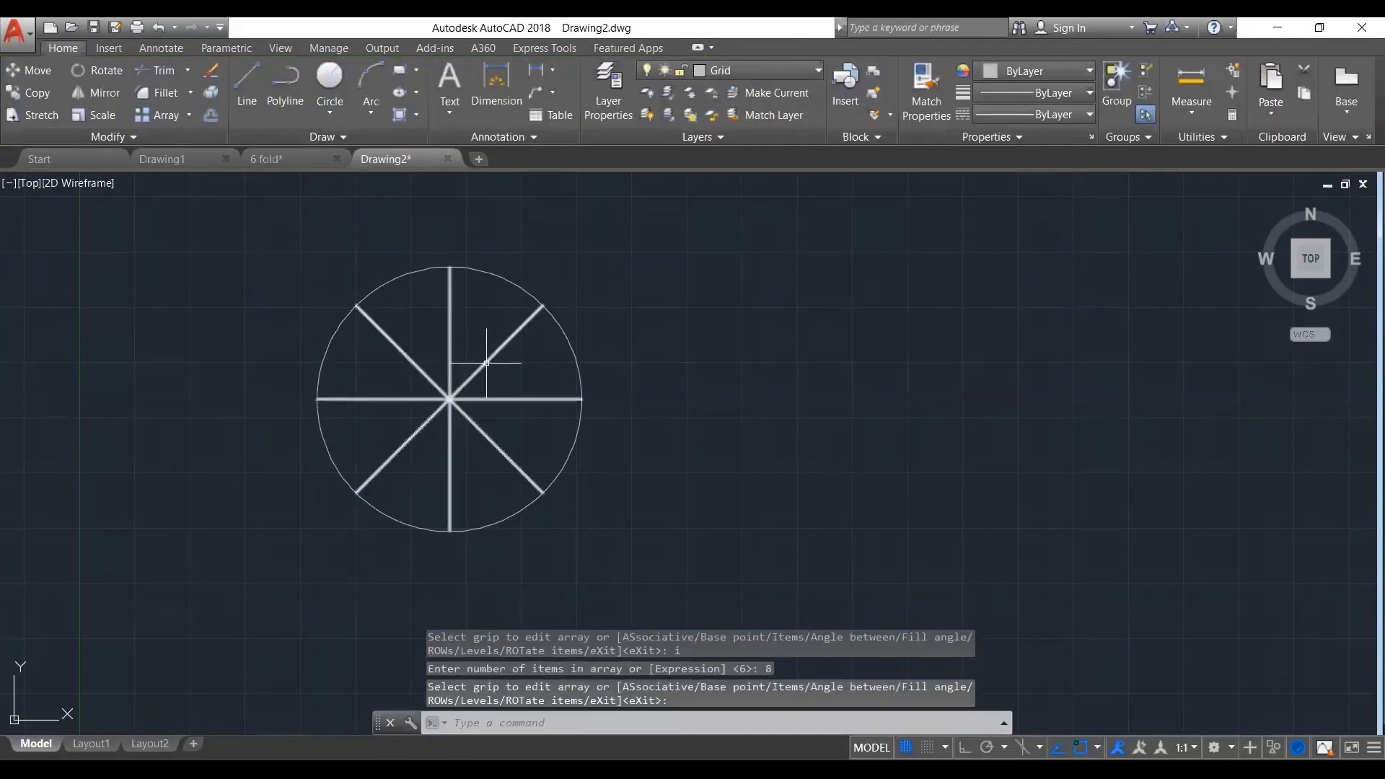
{"action": "left_click", "coordinate": [464, 395]}
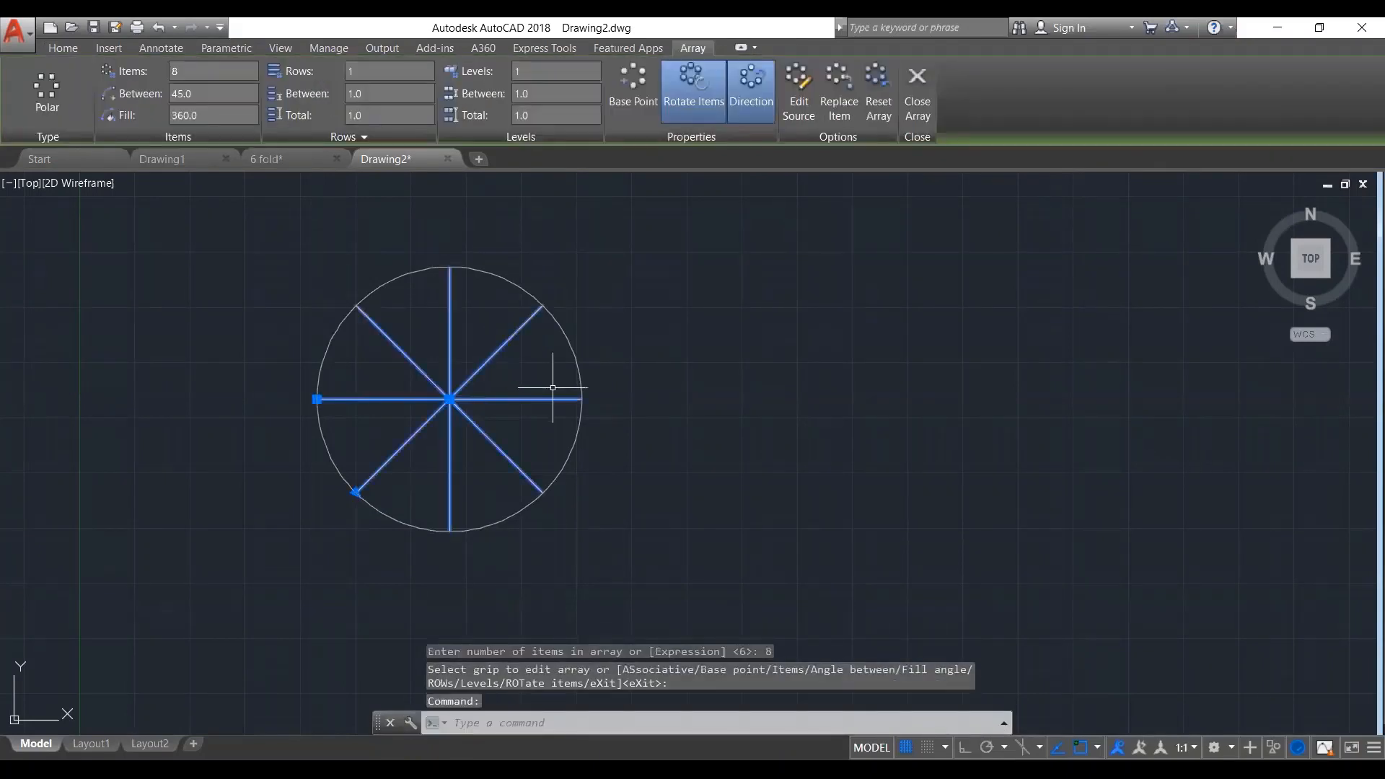
{"action": "key", "text": "Escape"}
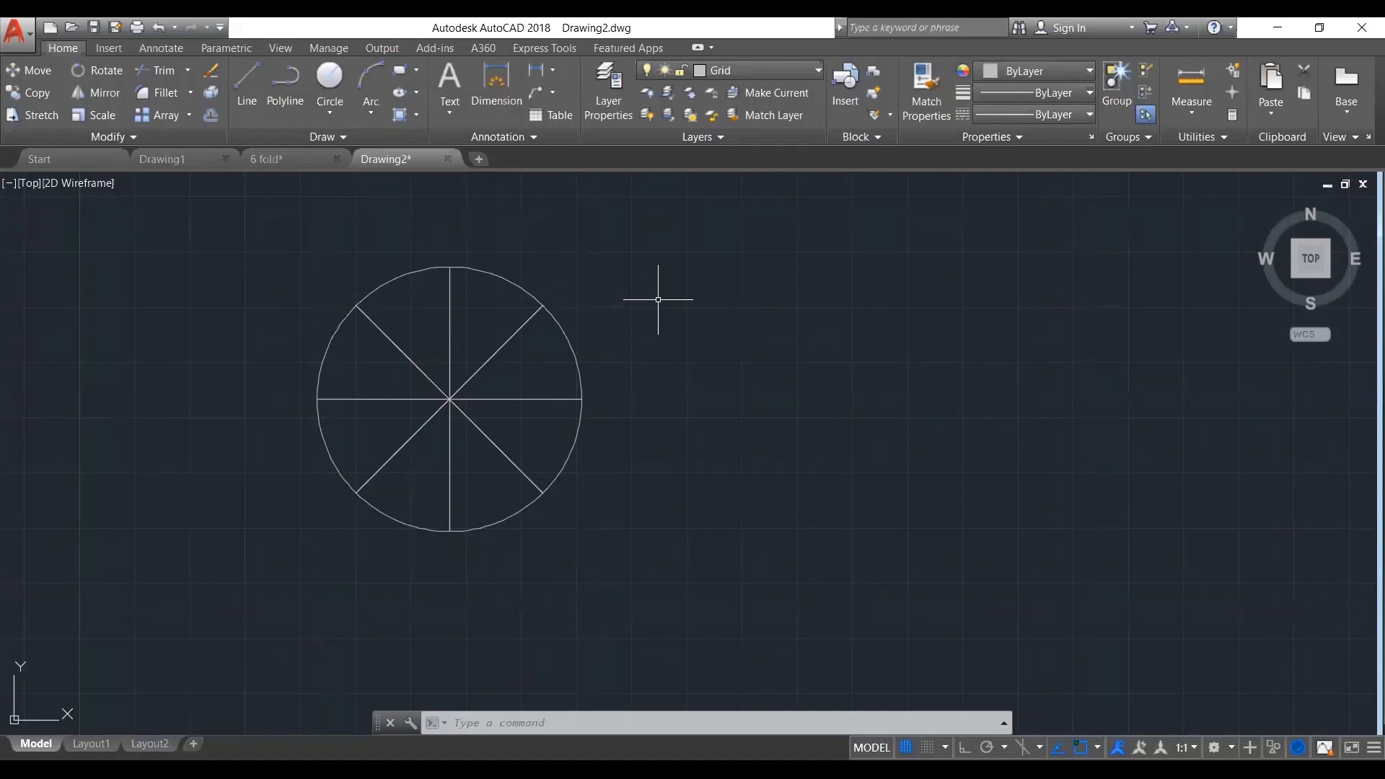
Draw a 4-sided polygon centered on the circle, circumscribed about it with its radius at the circle's right quadrant, leaving nothing selected
{"action": "type", "text": "POL"}
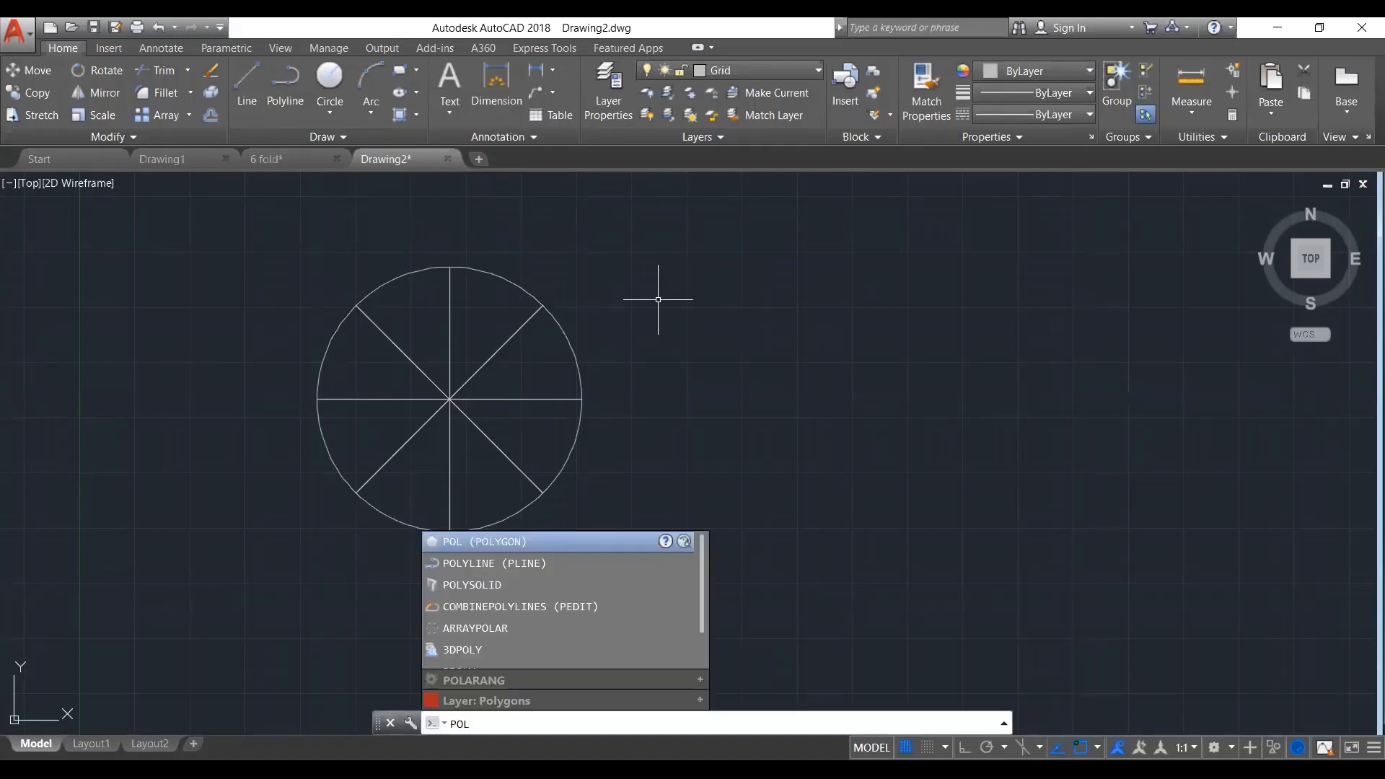
{"action": "key", "text": "Return"}
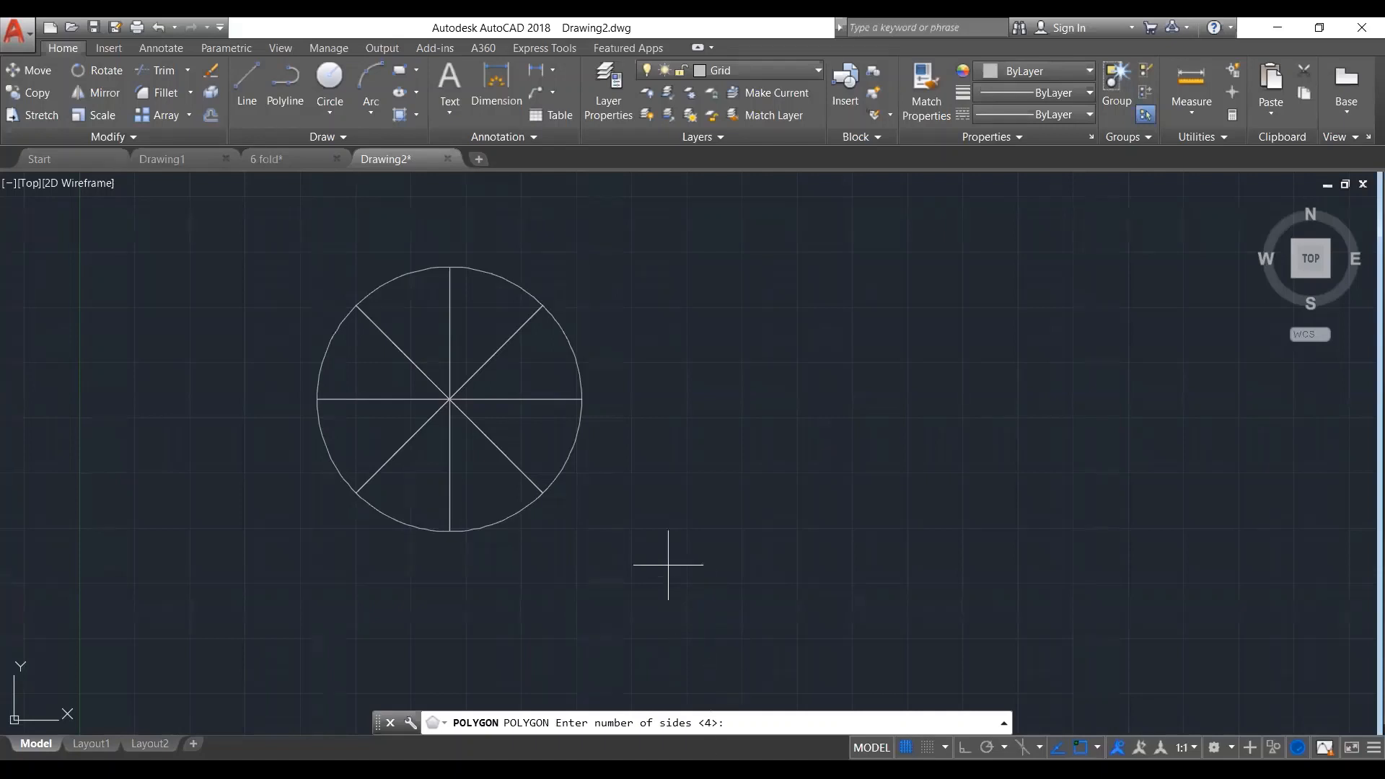
{"action": "key", "text": "Return"}
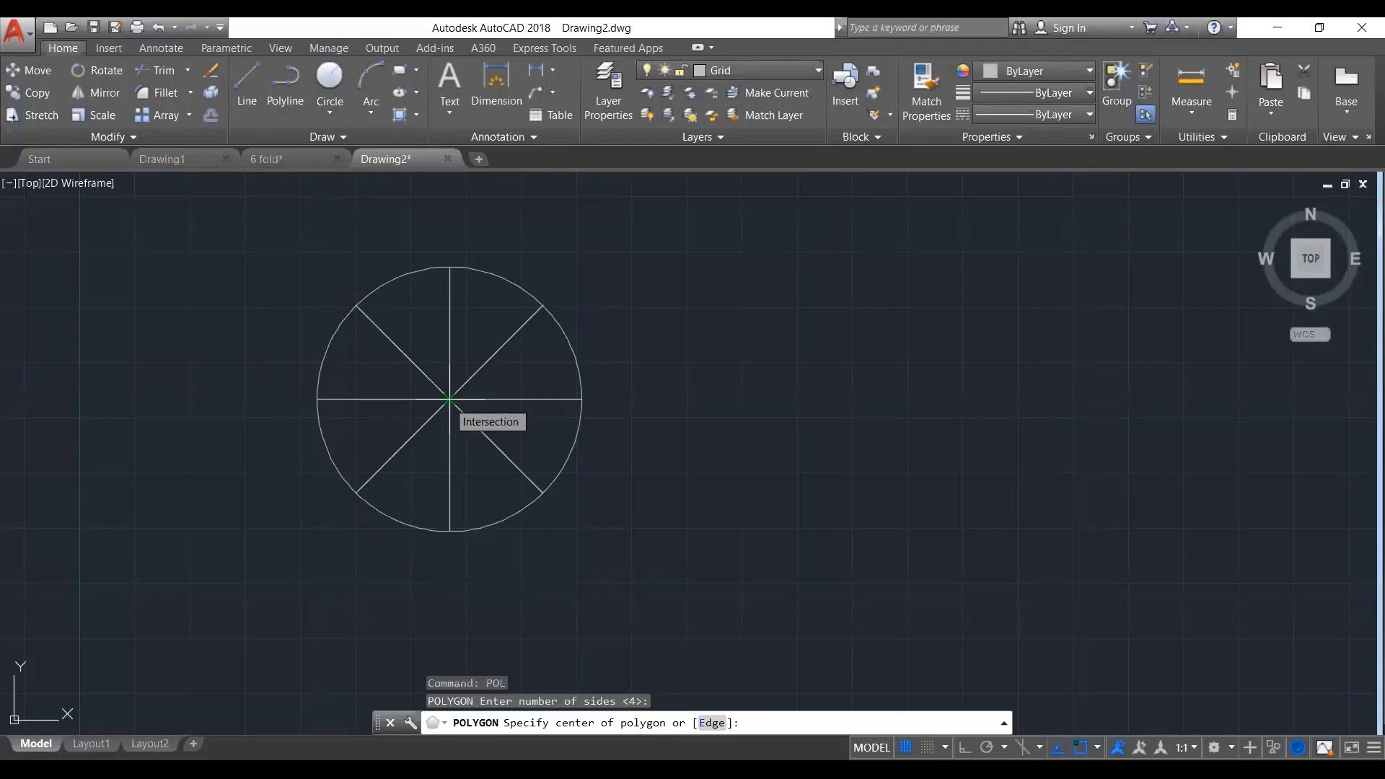
{"action": "left_click", "coordinate": [449, 399]}
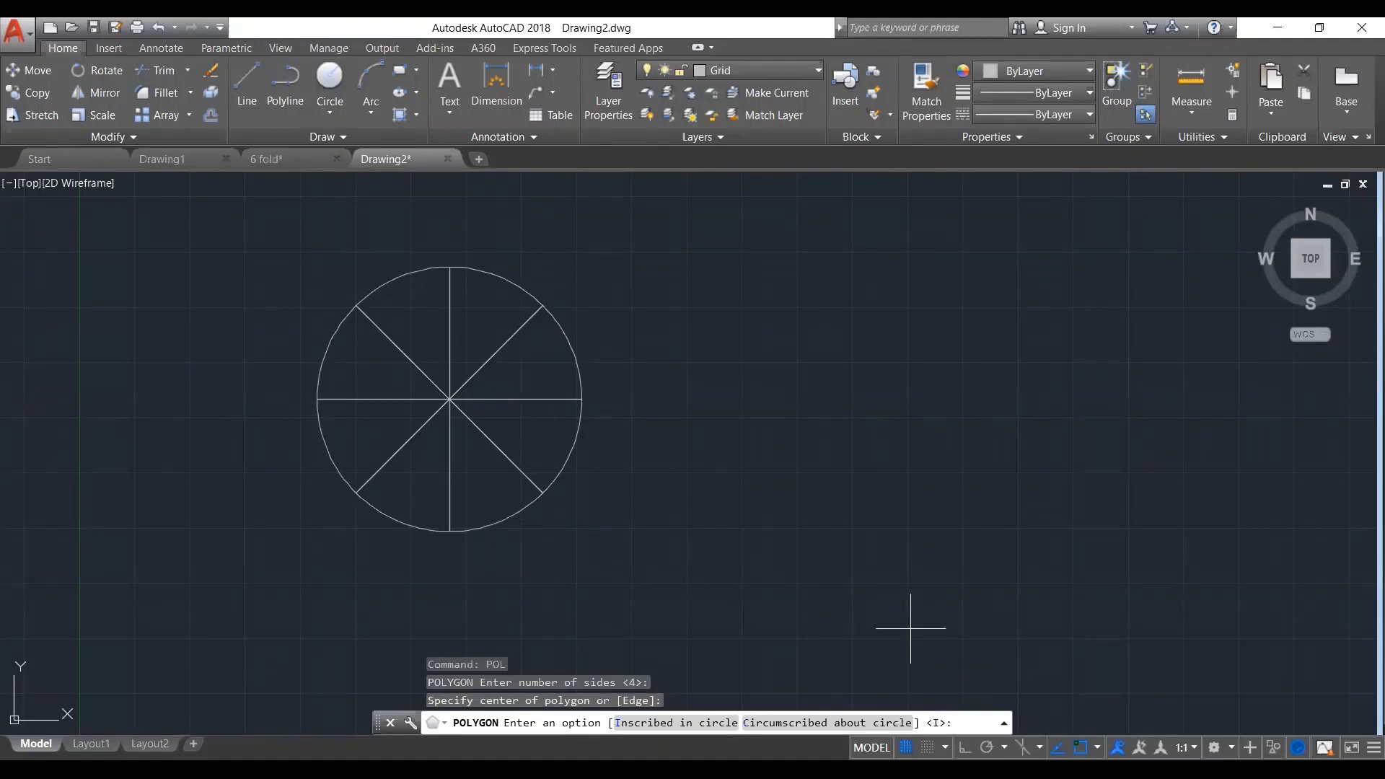
{"action": "key", "text": "Return"}
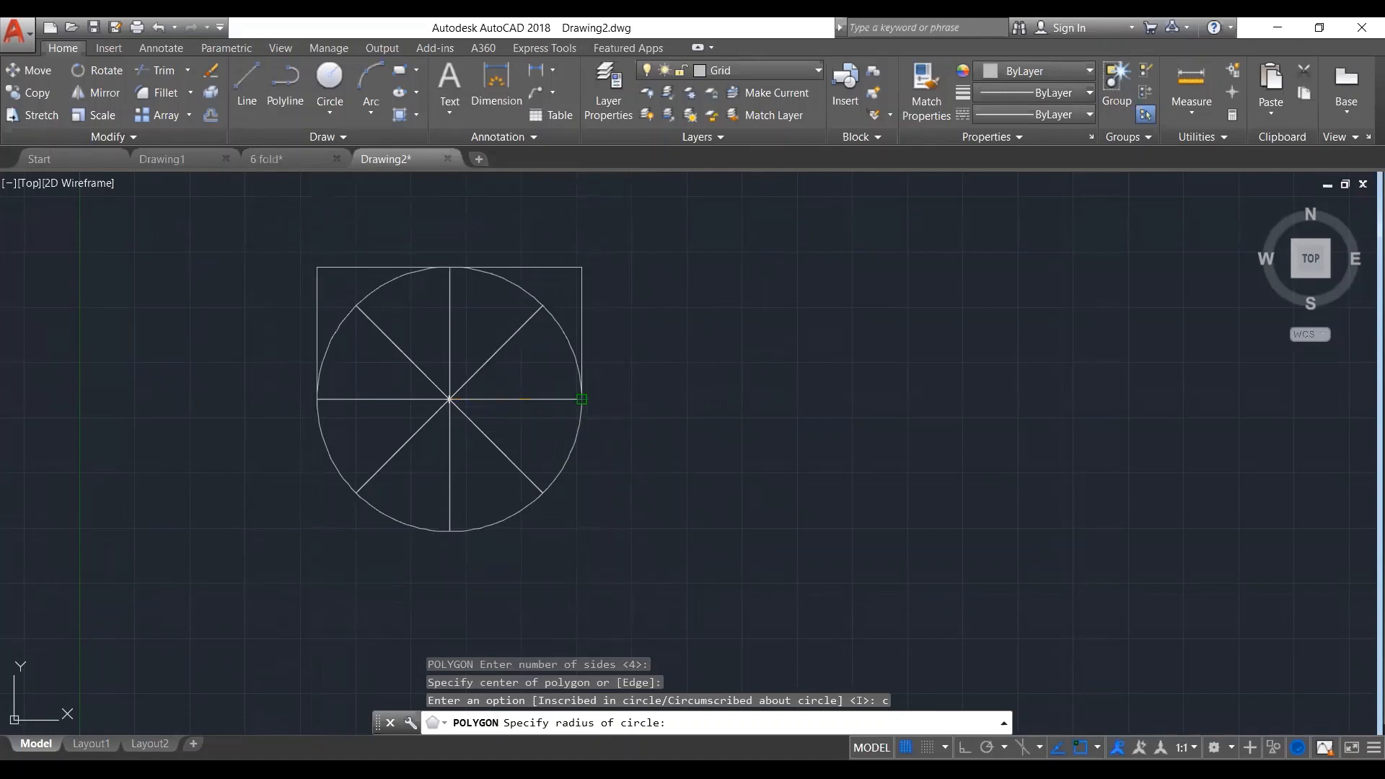
{"action": "left_click", "coordinate": [581, 399]}
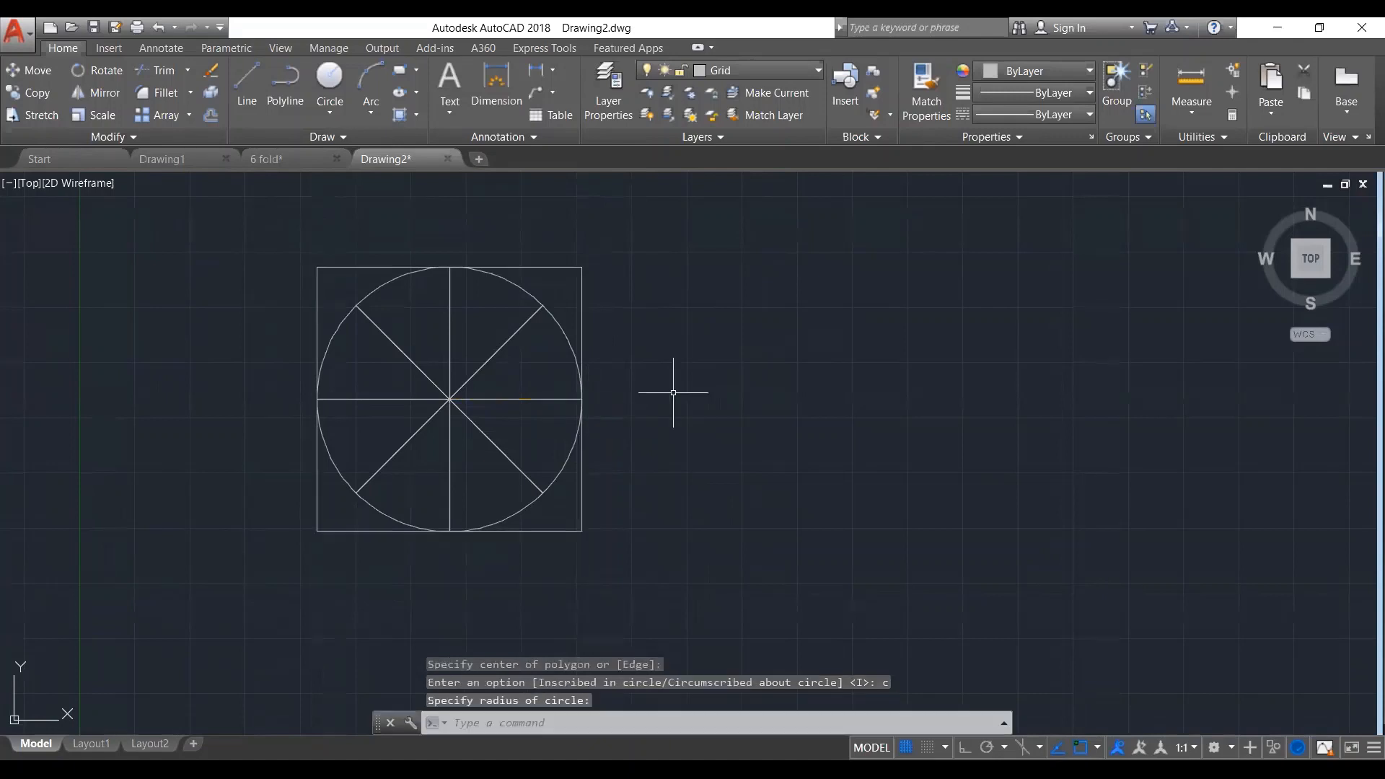
{"action": "left_click", "coordinate": [580, 318]}
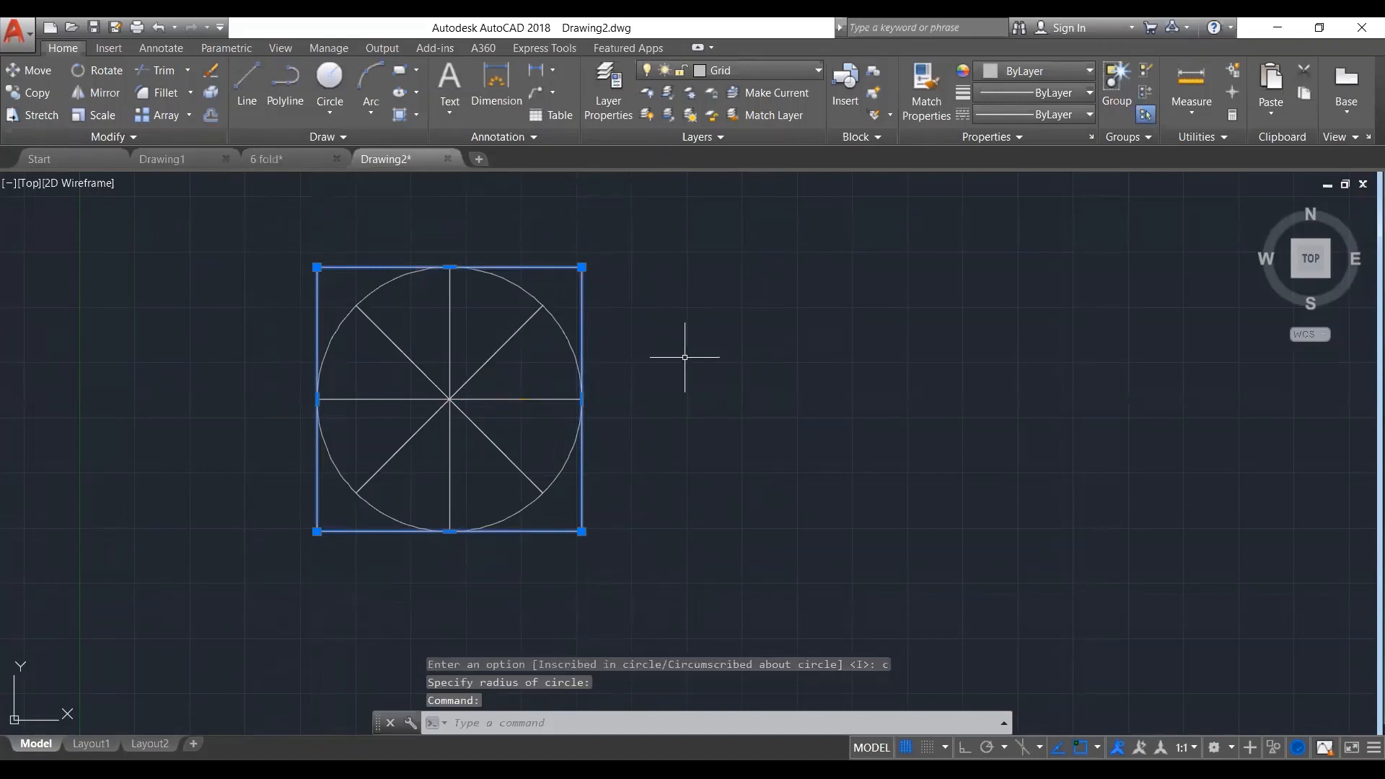
{"action": "key", "text": "Escape"}
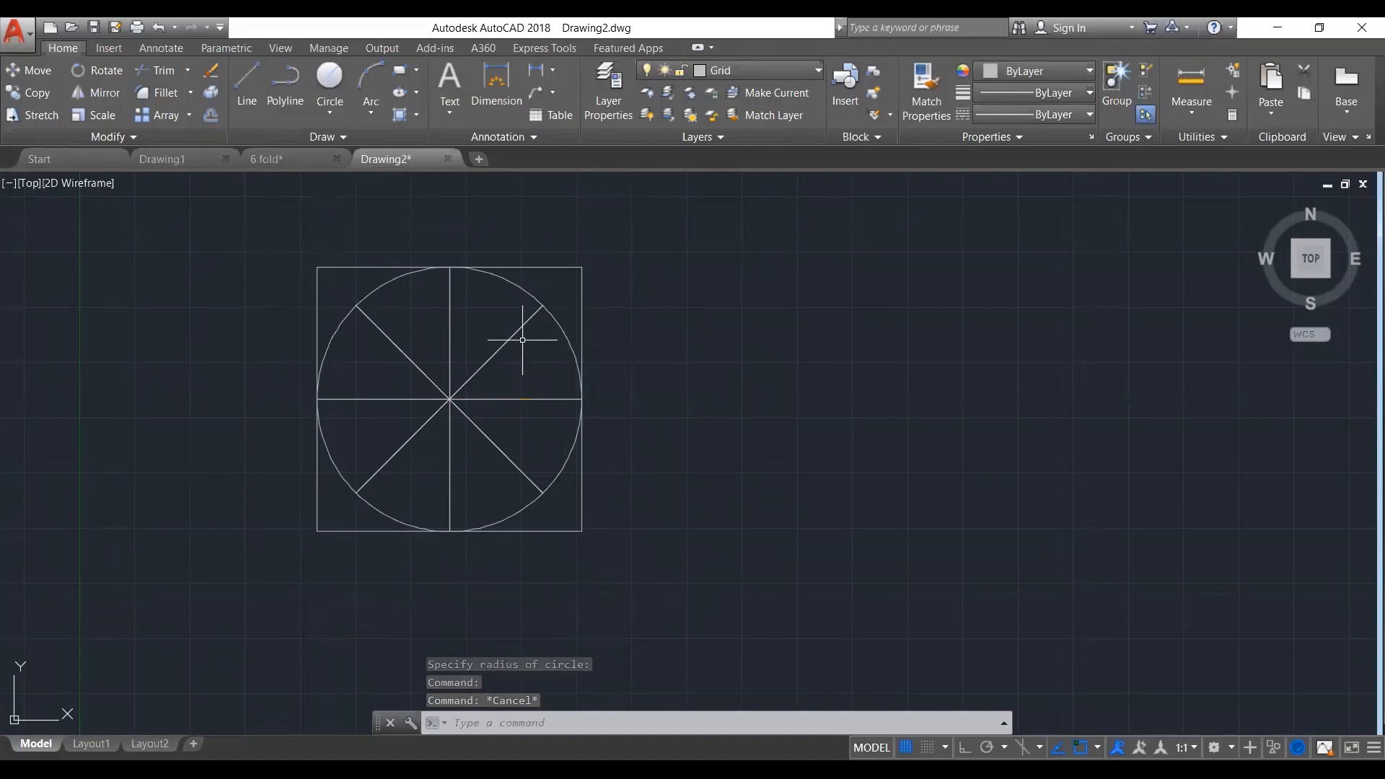
Try erasing the polar array of lines, undo the erase, and clear the selection
{"action": "mouse_move", "coordinate": [510, 336]}
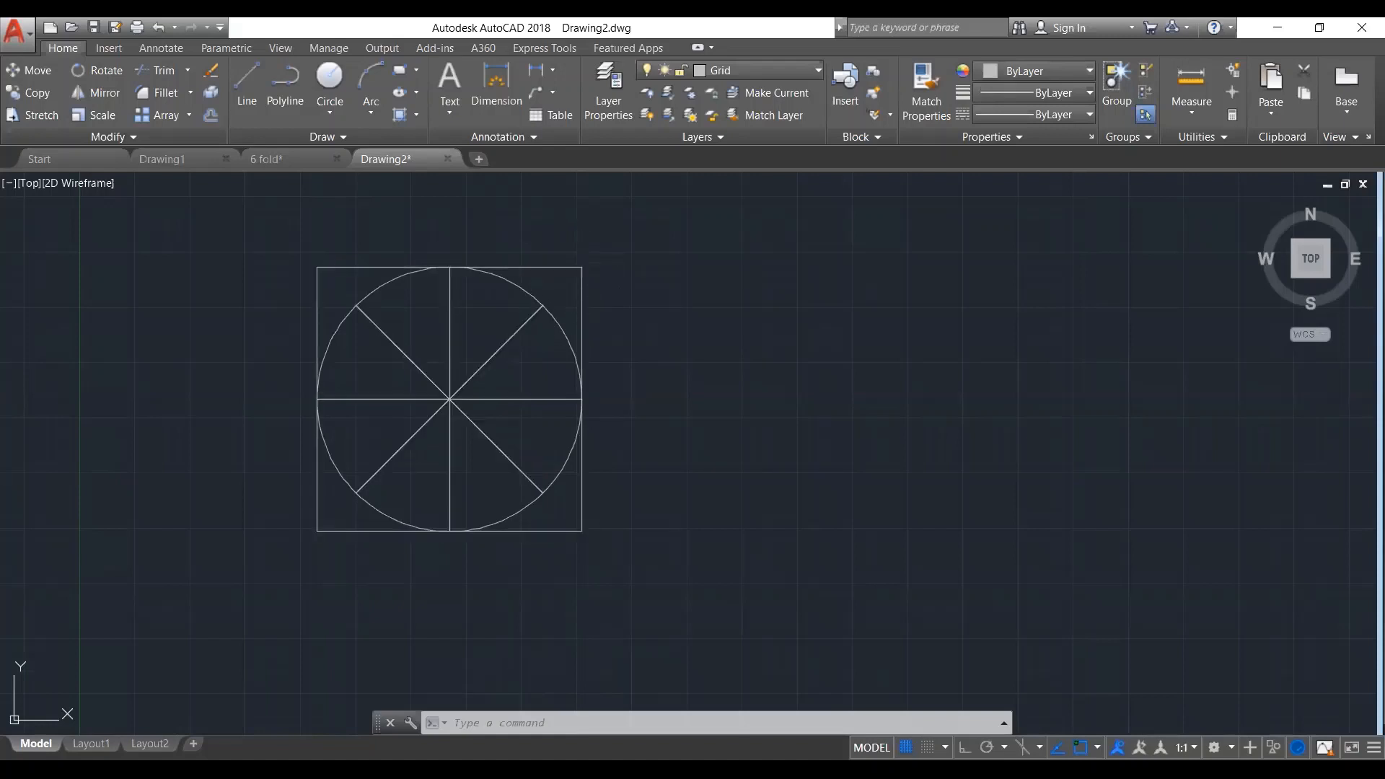
{"action": "left_click", "coordinate": [532, 320]}
{"action": "key", "text": "Delete"}
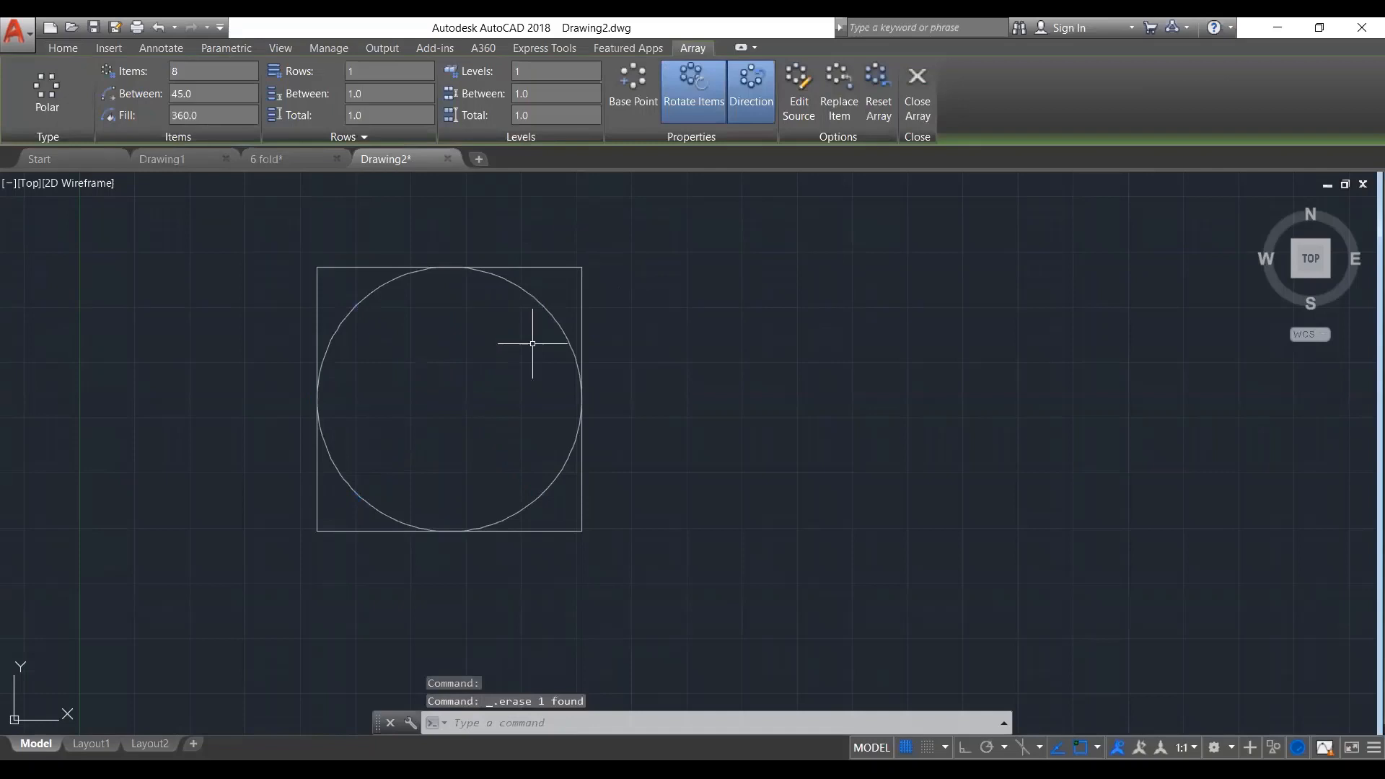
{"action": "key", "text": "ctrl+z"}
{"action": "left_click", "coordinate": [520, 324]}
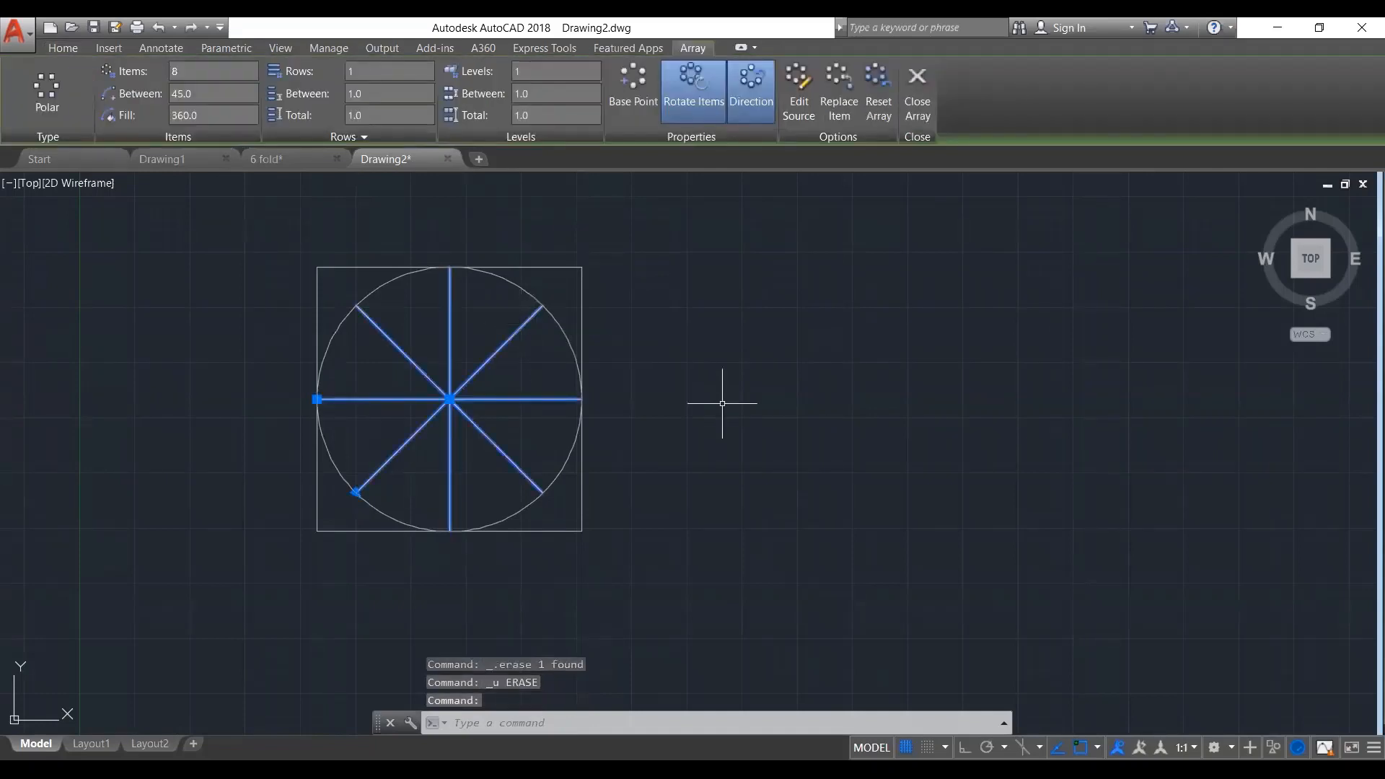
{"action": "key", "text": "Escape"}
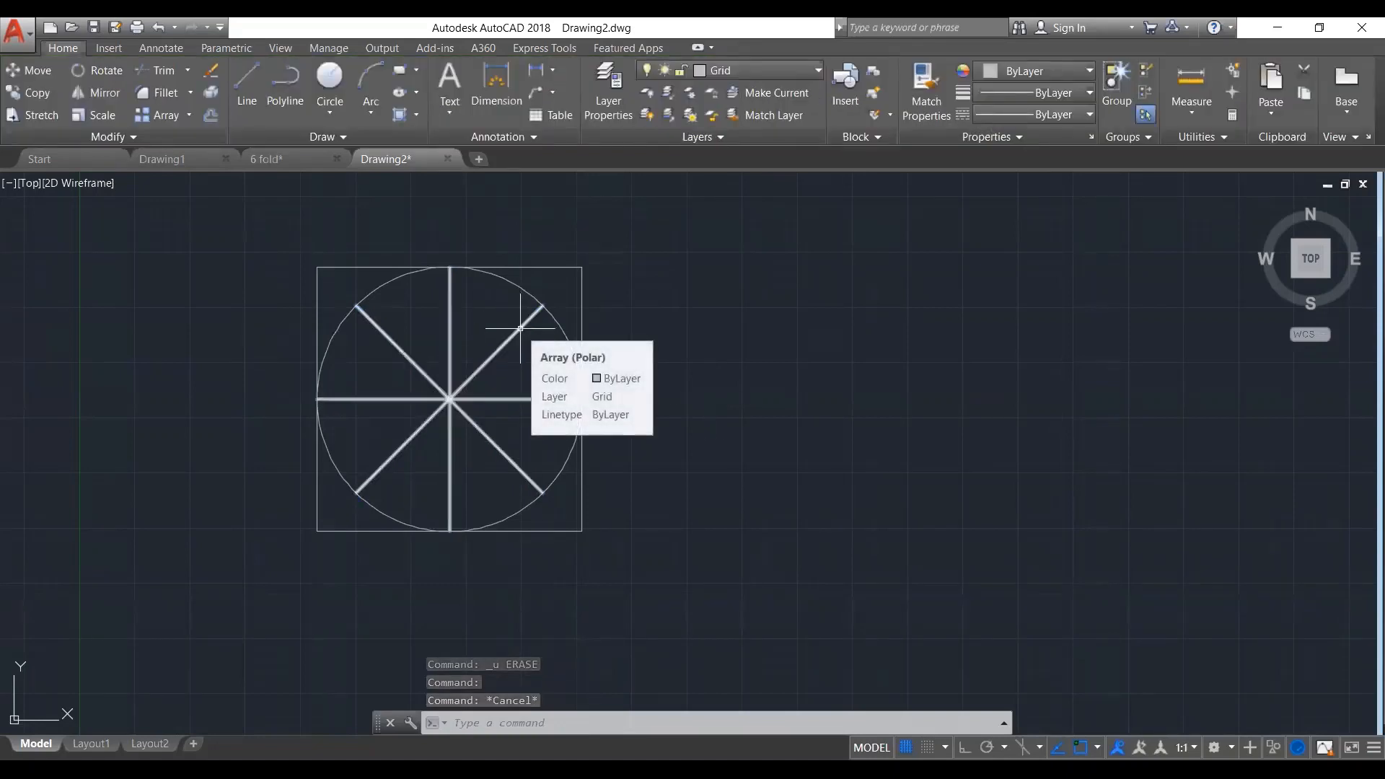
{"action": "left_click", "coordinate": [520, 328]}
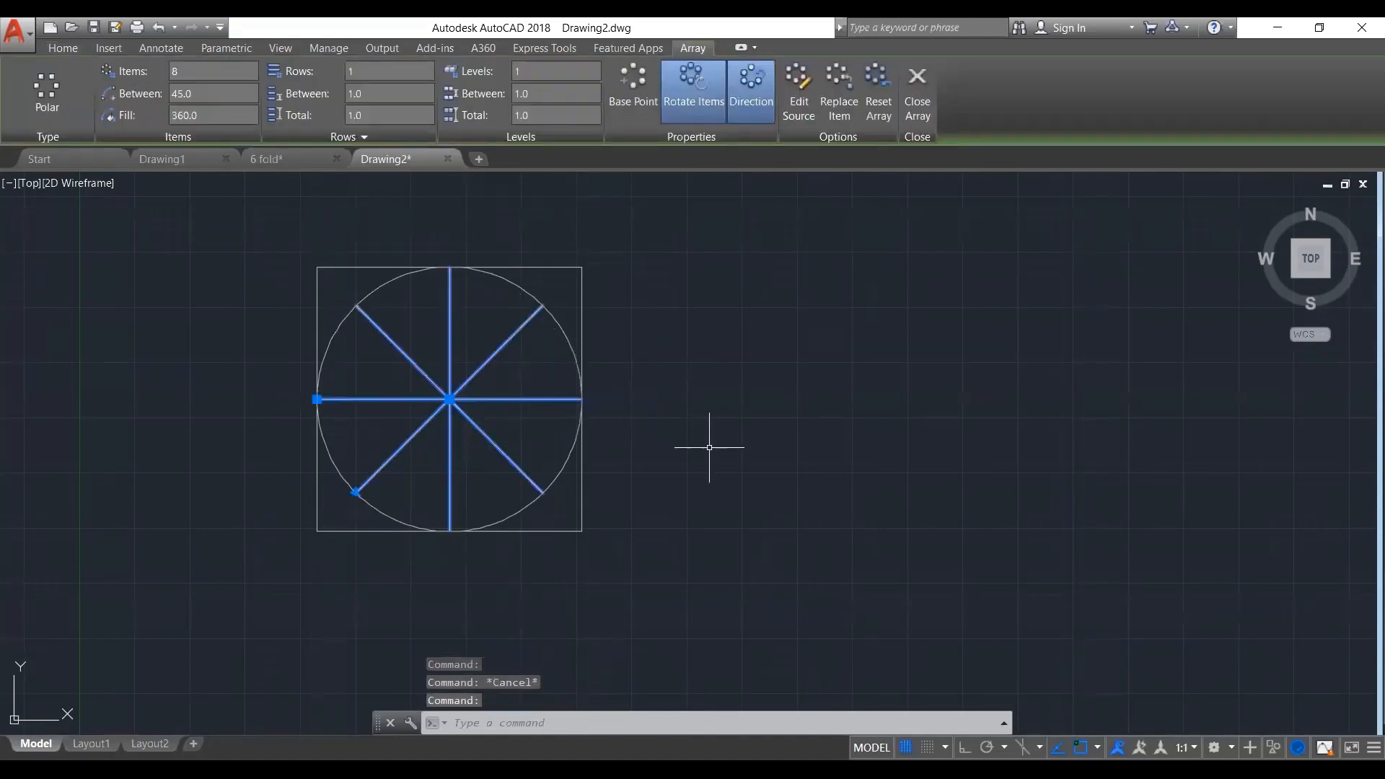
{"action": "key", "text": "Escape"}
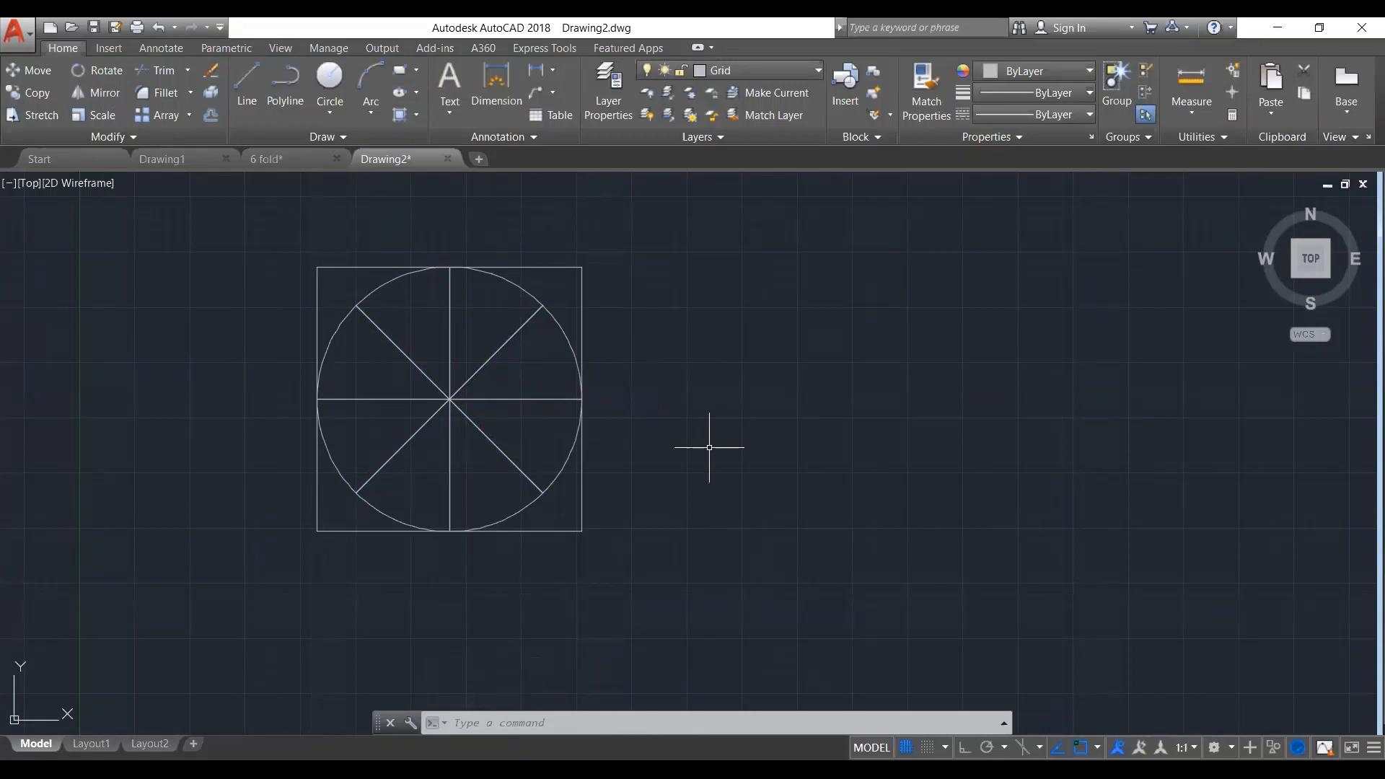
Explode the polar array into separate lines
{"action": "left_click", "coordinate": [499, 401]}
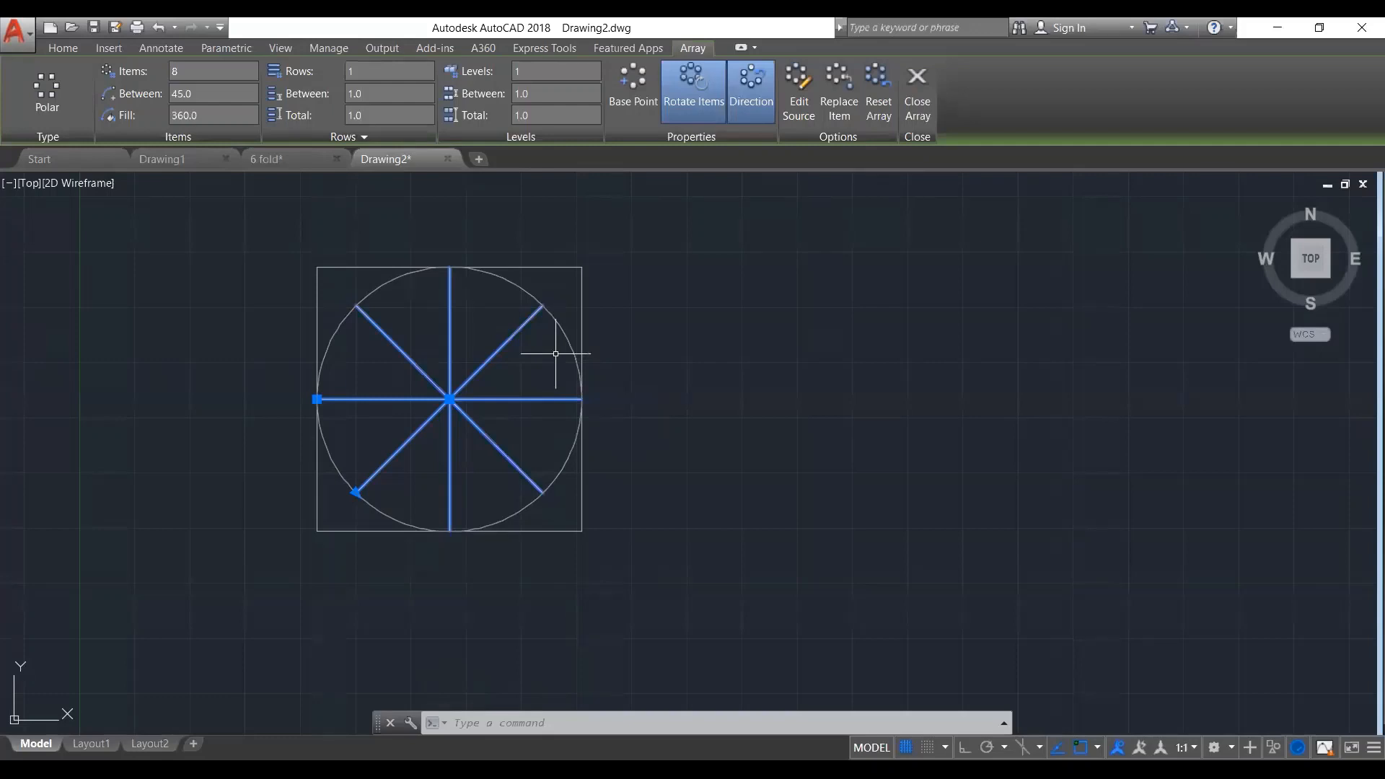
{"action": "type", "text": "x"}
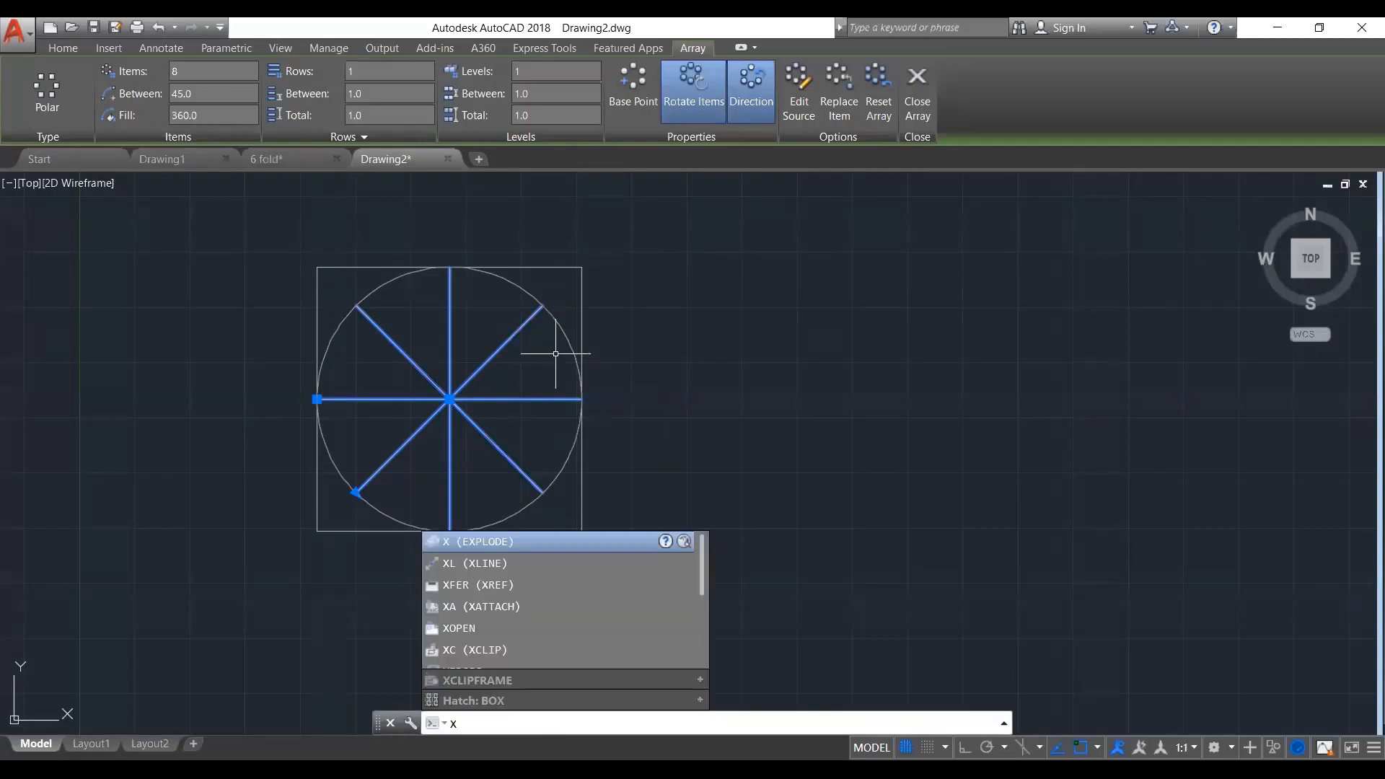
{"action": "key", "text": "Return"}
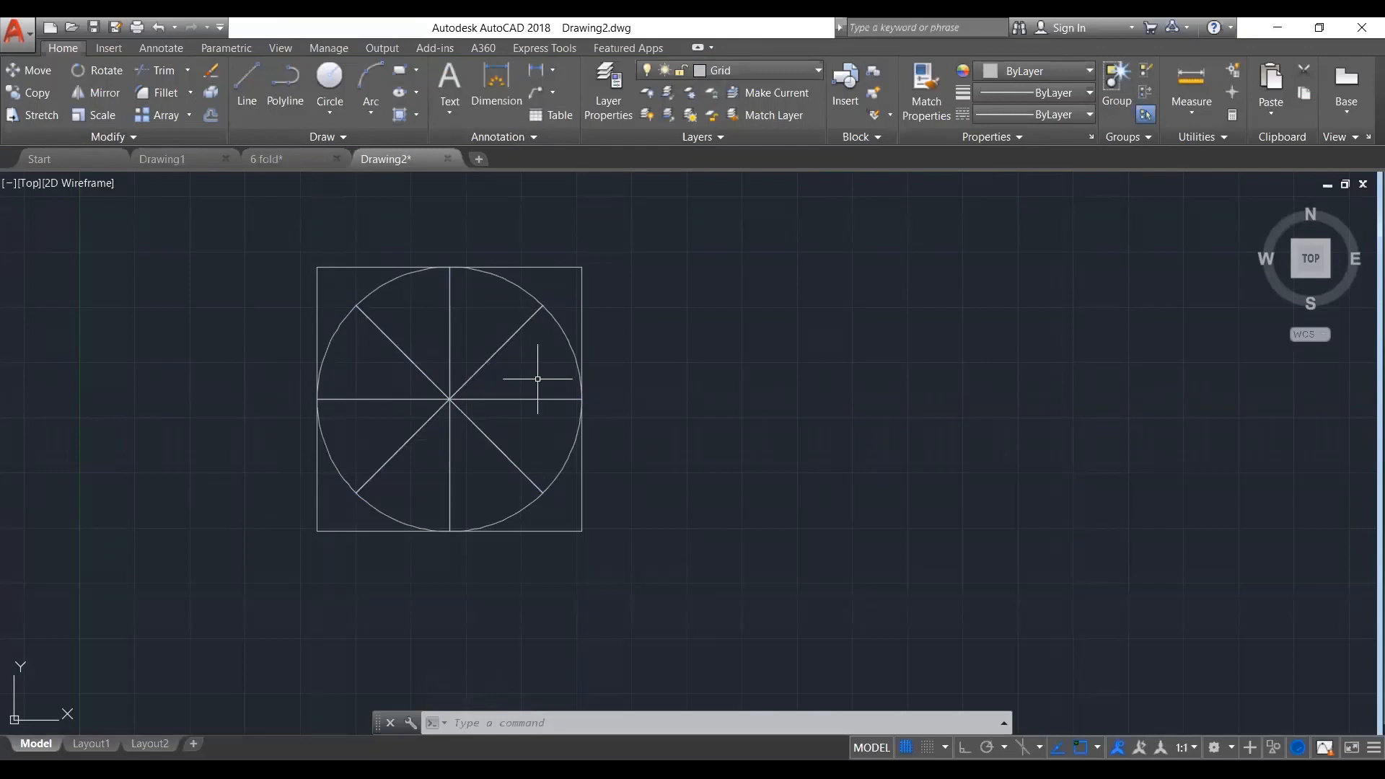
Extend both ends of the diagonal rising to the right to the square's corners, using the square as the boundary edge
{"action": "left_click", "coordinate": [599, 231]}
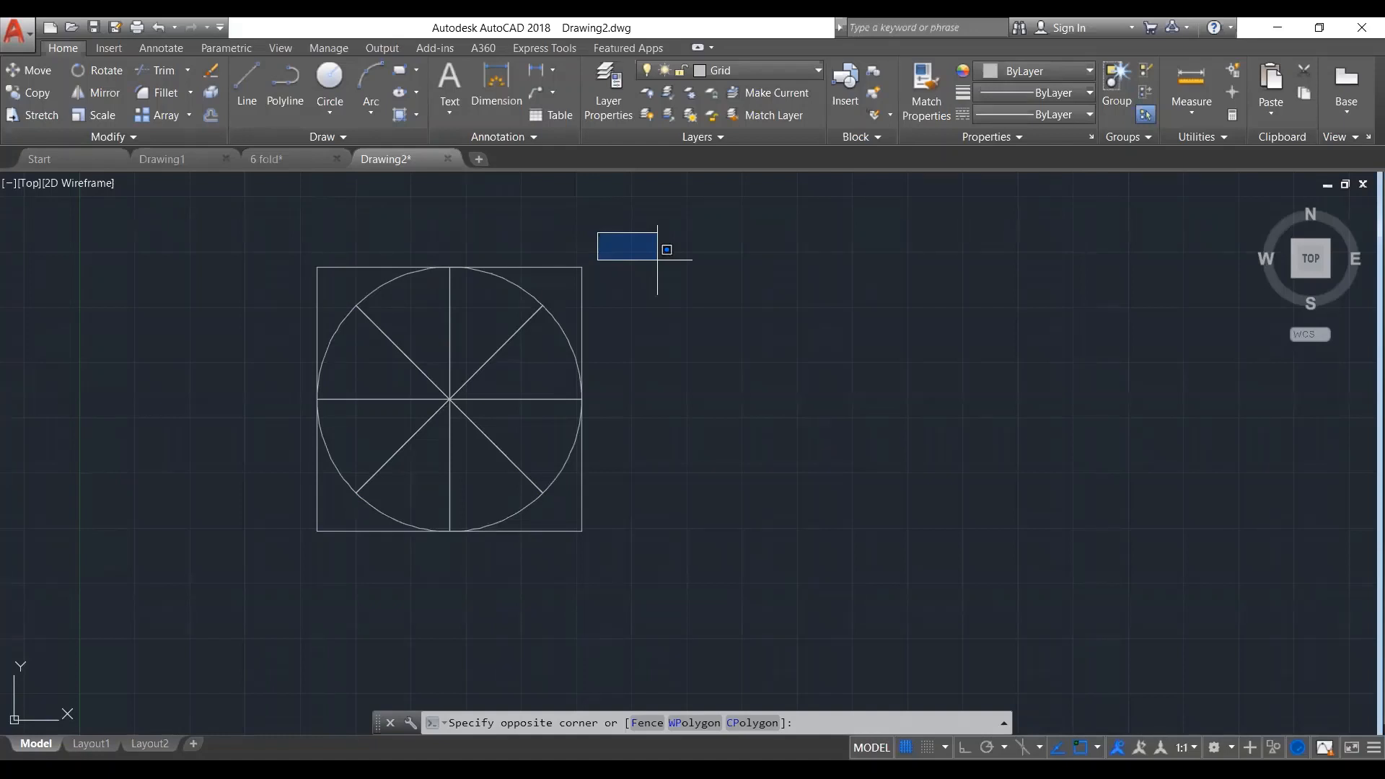
{"action": "left_click", "coordinate": [564, 278]}
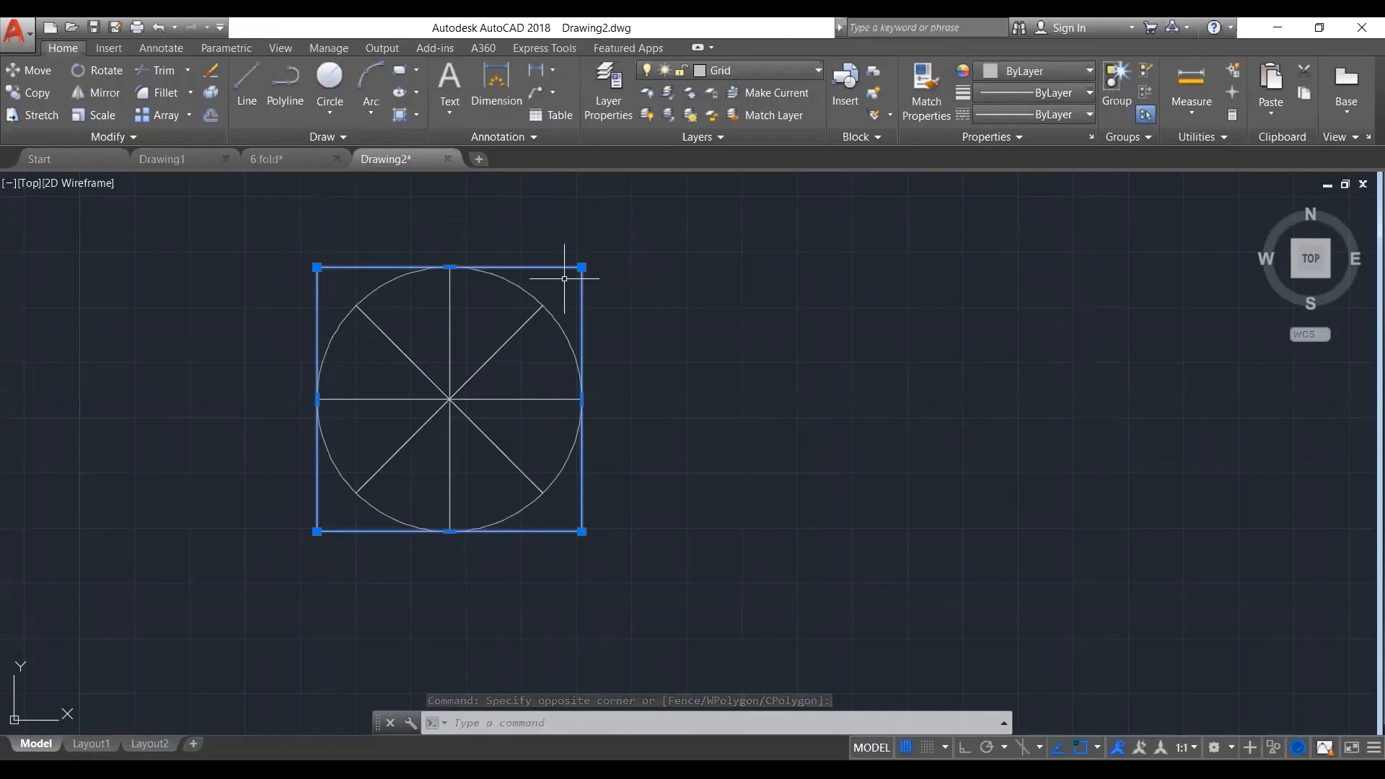
{"action": "type", "text": "ex"}
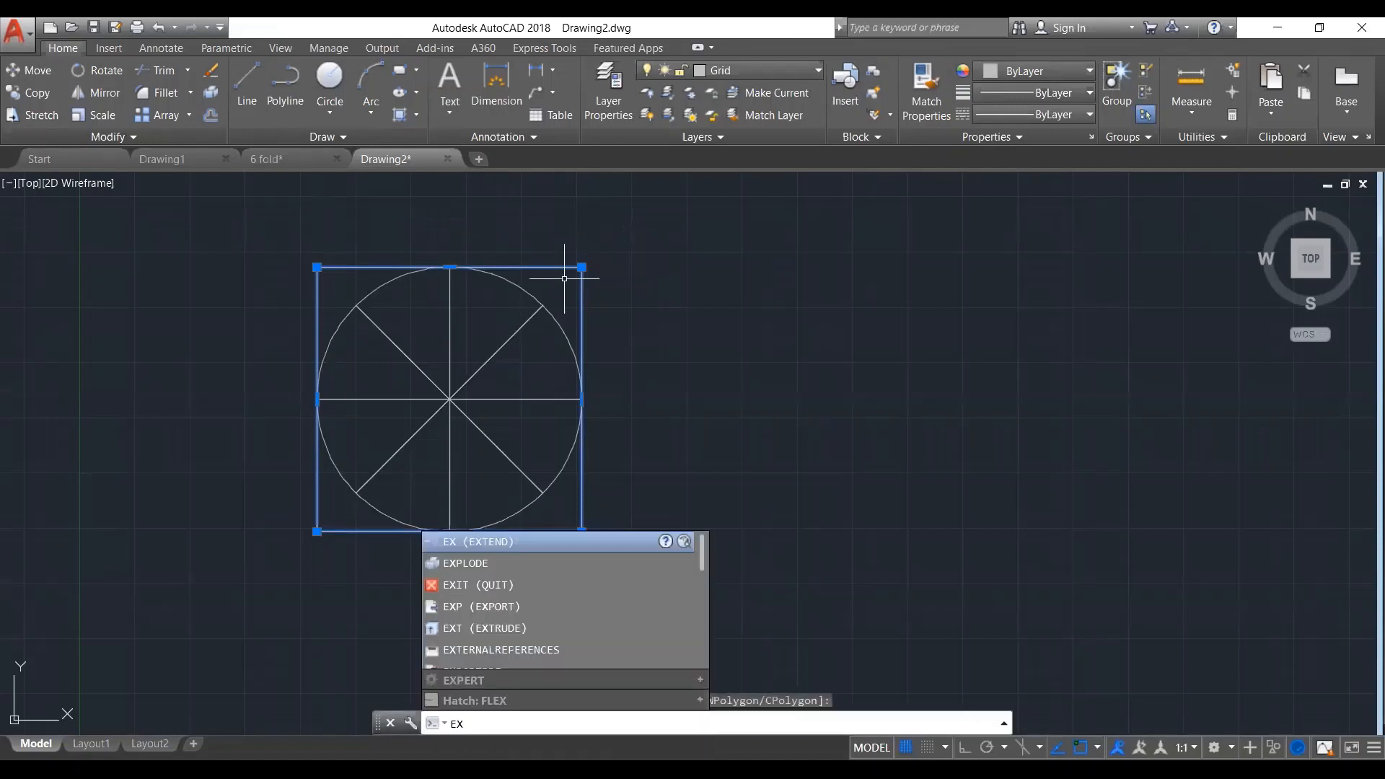
{"action": "key", "text": "Return"}
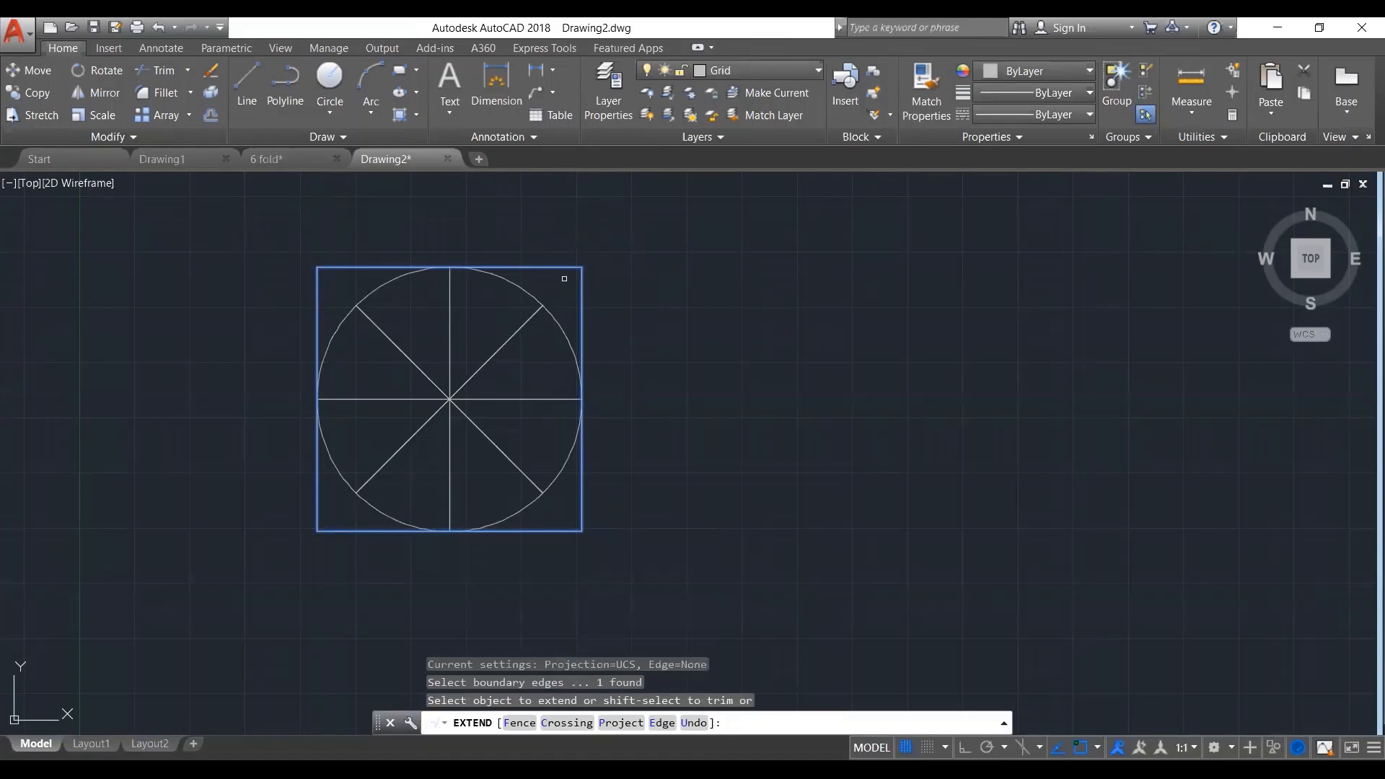
{"action": "left_click", "coordinate": [530, 318]}
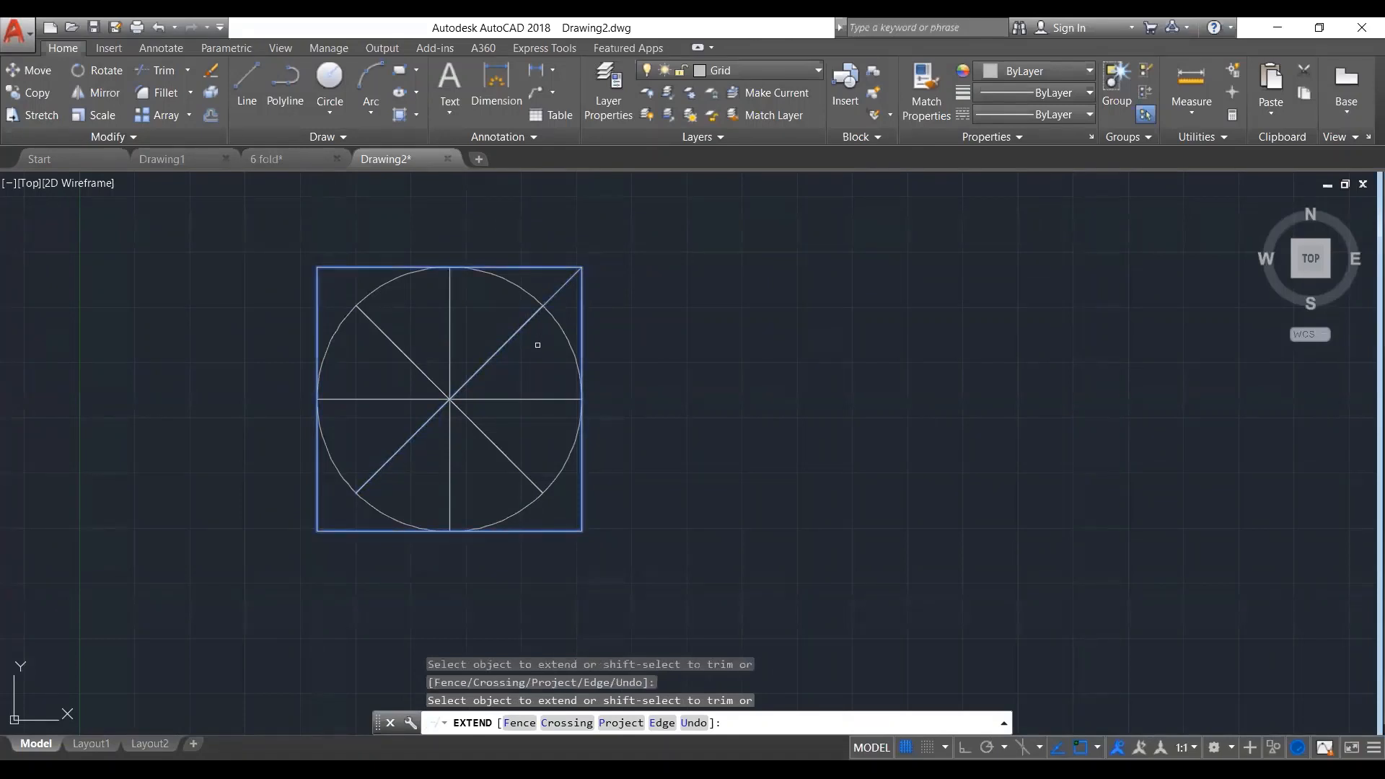
{"action": "left_click", "coordinate": [483, 397]}
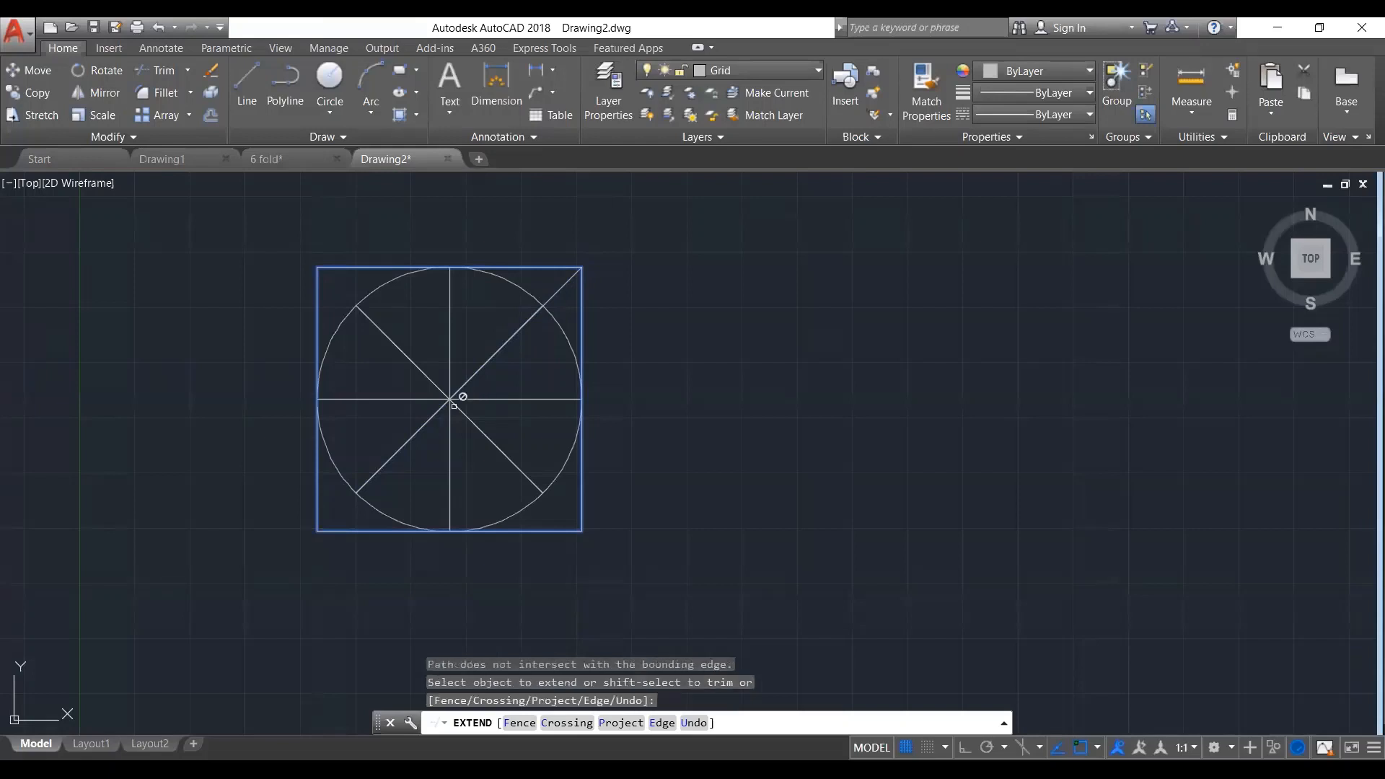
{"action": "left_click", "coordinate": [396, 452]}
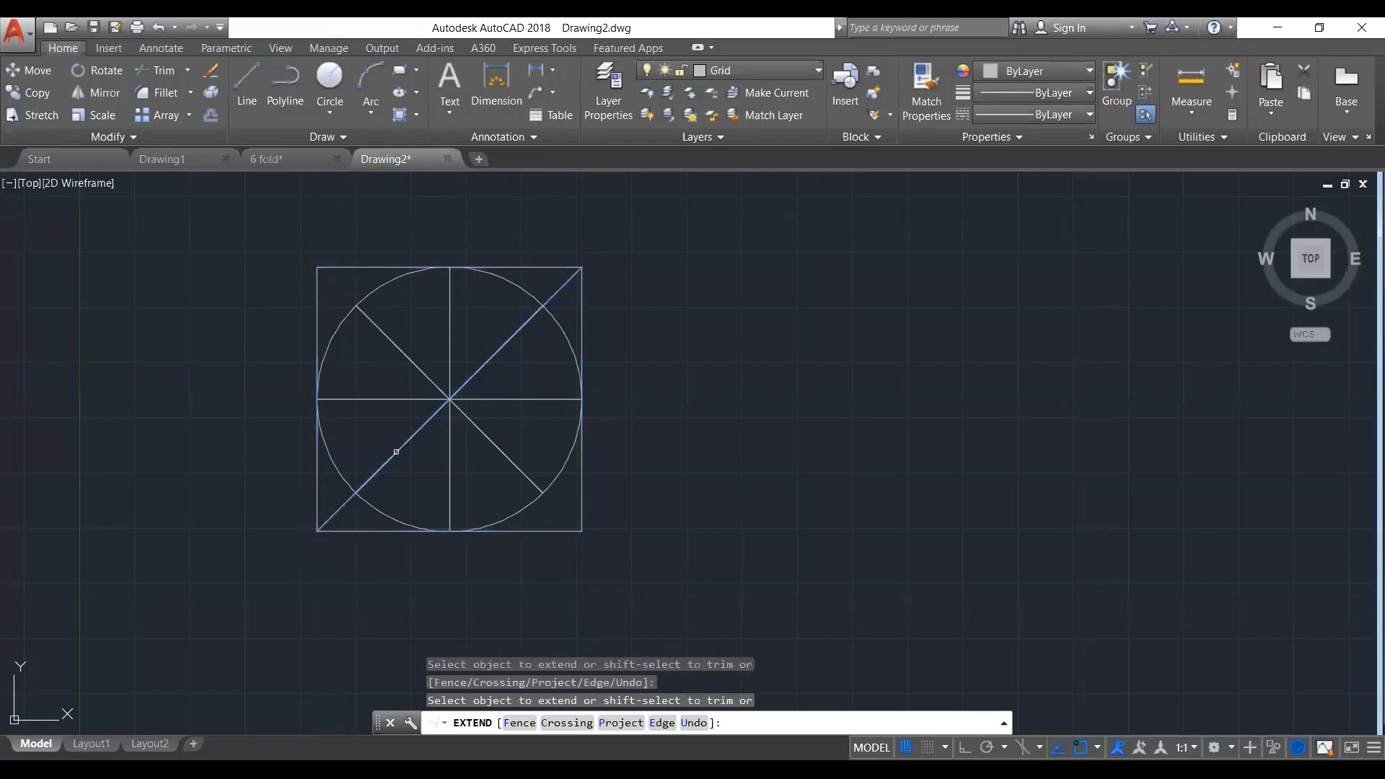
Extend both ends of the diagonal falling to the right to the square's corners and finish the Extend command
{"action": "left_click", "coordinate": [386, 361]}
{"action": "left_click", "coordinate": [379, 323]}
{"action": "left_click", "coordinate": [477, 424]}
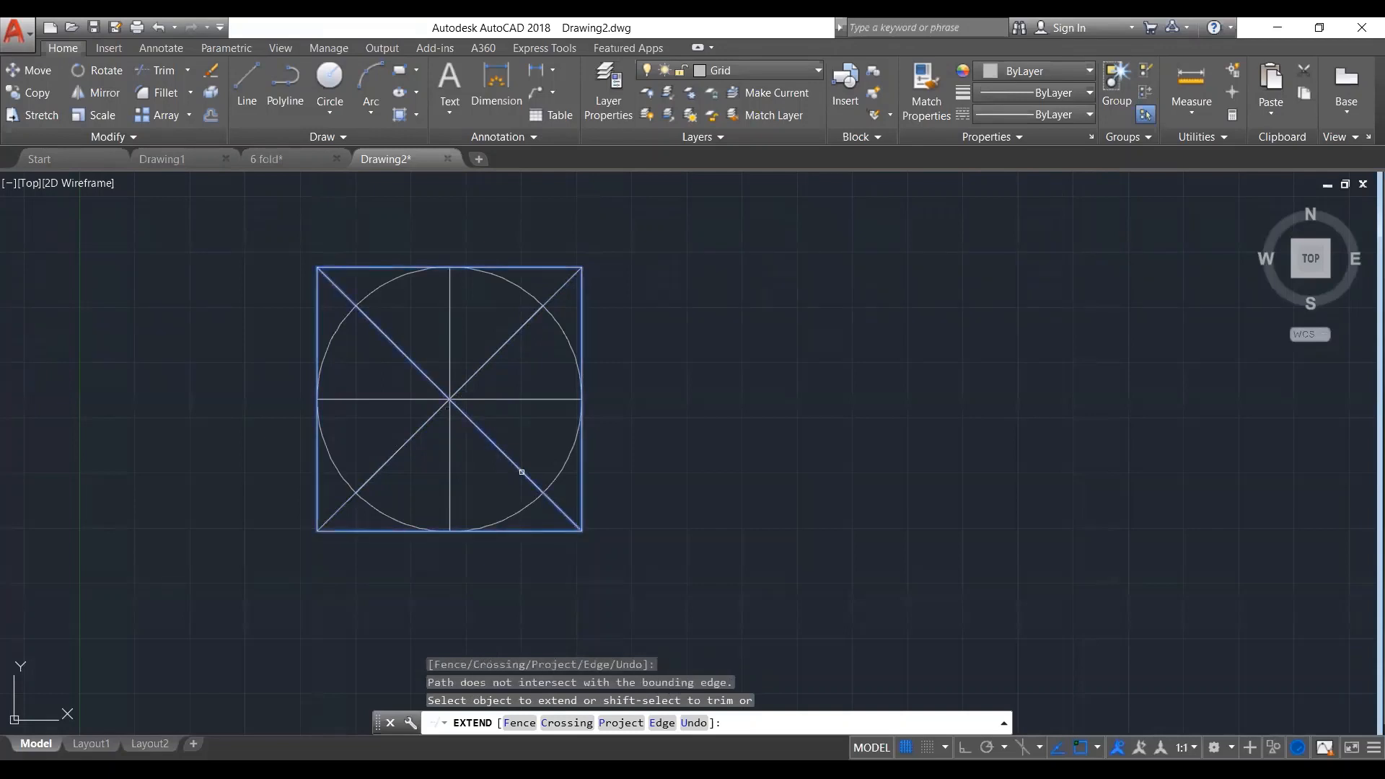
{"action": "left_click", "coordinate": [522, 472]}
{"action": "left_click", "coordinate": [584, 483]}
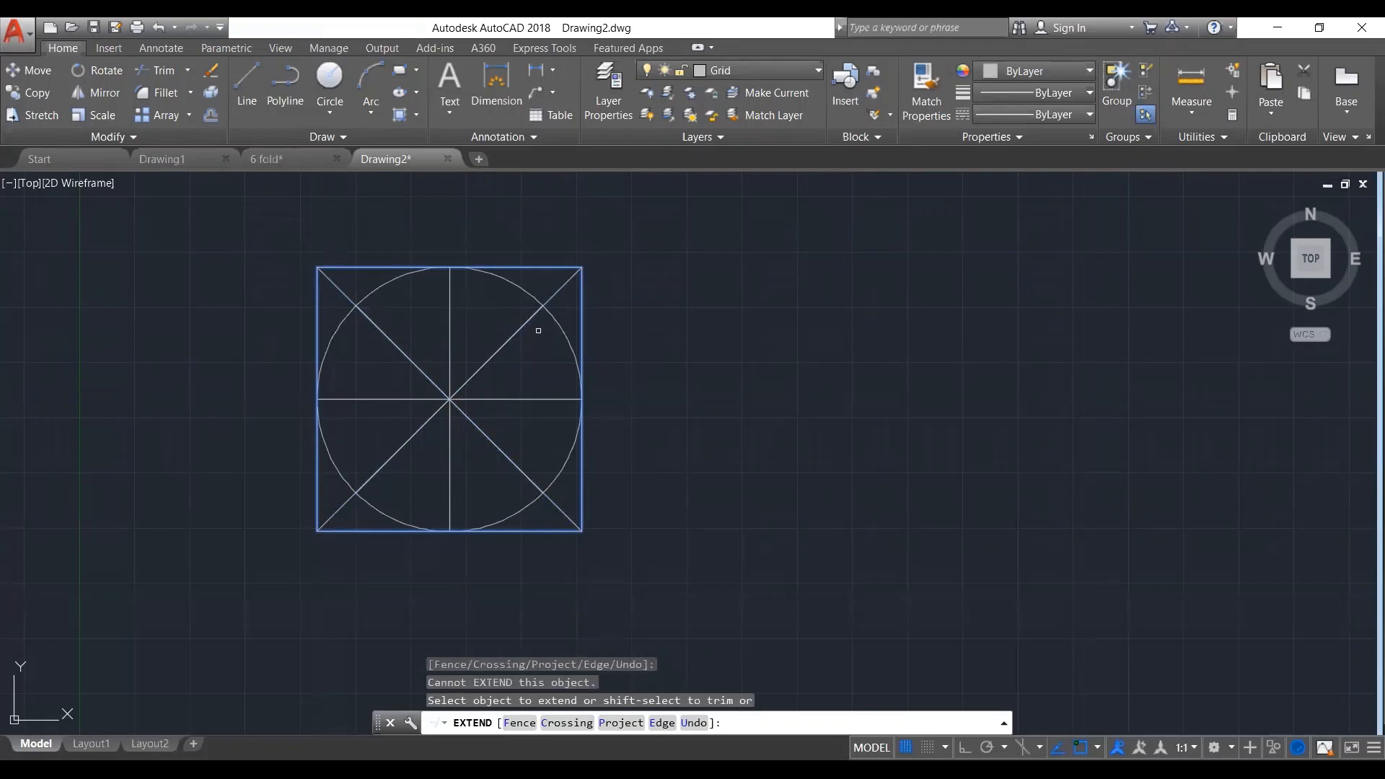
{"action": "left_click", "coordinate": [400, 339]}
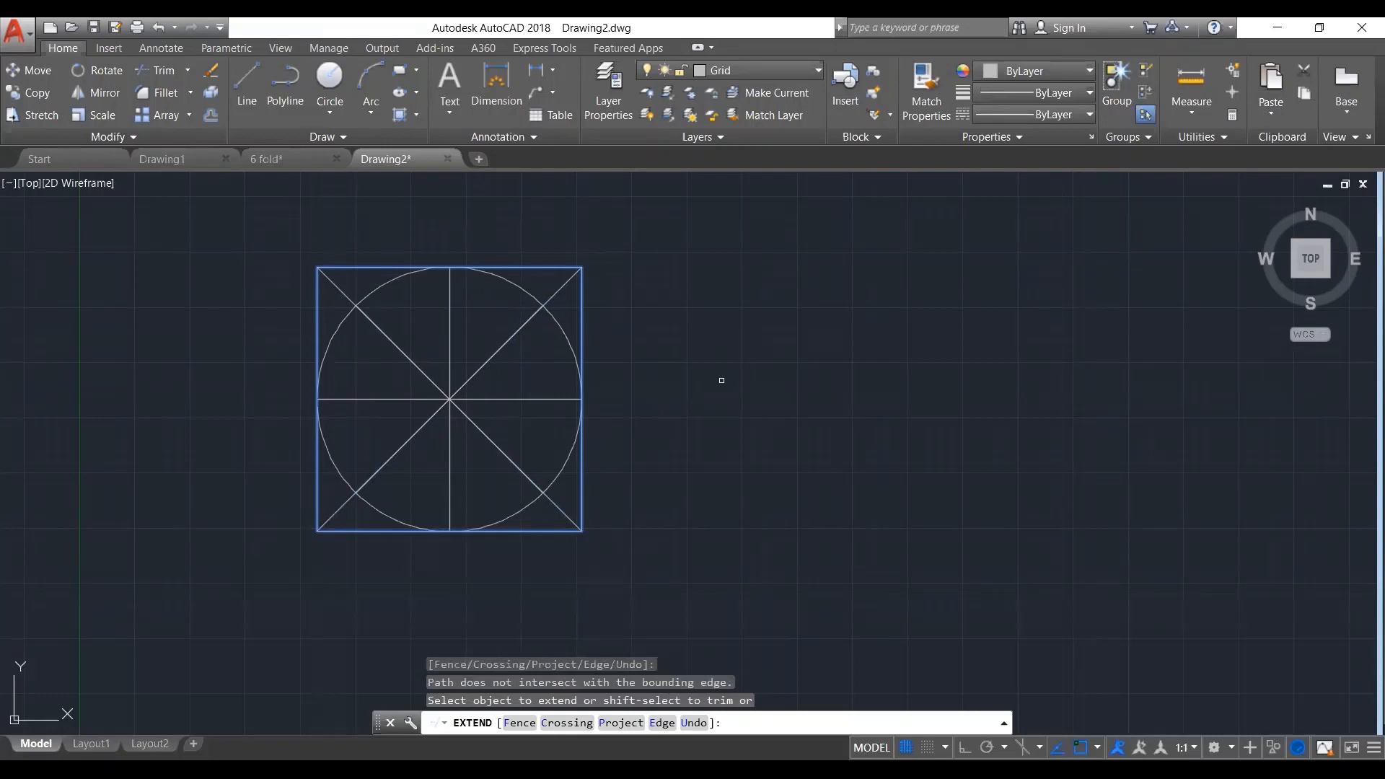
{"action": "key", "text": "Return"}
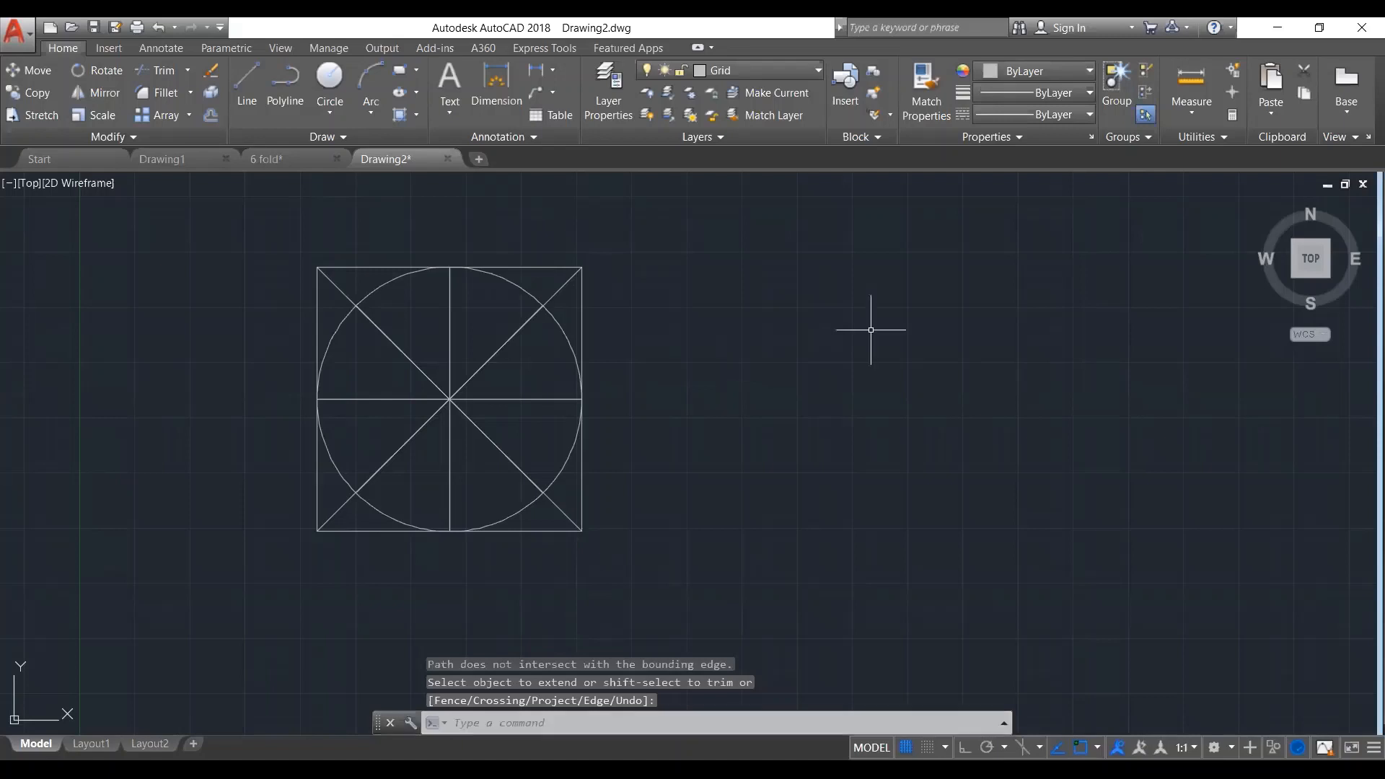
Make the Single line layer current and draw a 4-sided polygon inscribed in the circle, centered on it with a vertex at its right quadrant
{"action": "left_click", "coordinate": [830, 78]}
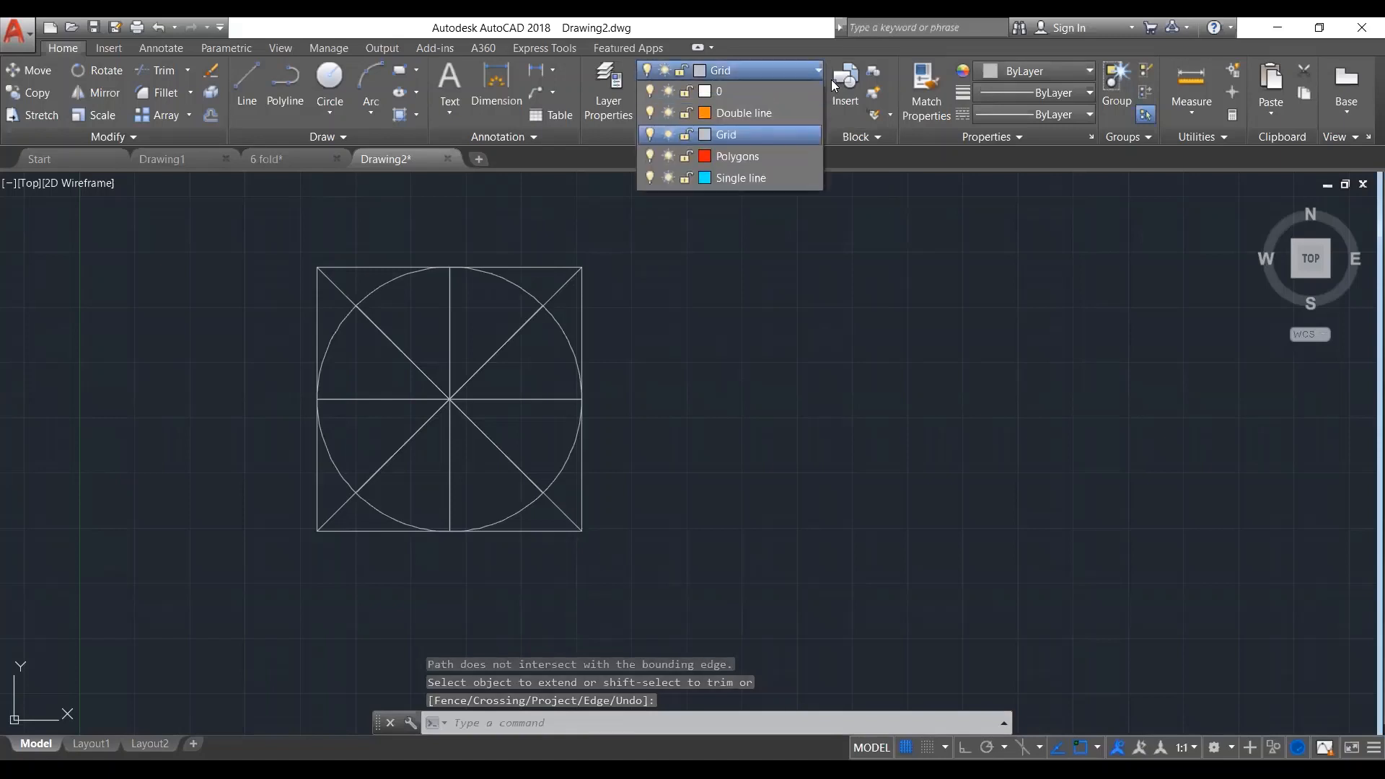
{"action": "left_click", "coordinate": [749, 178]}
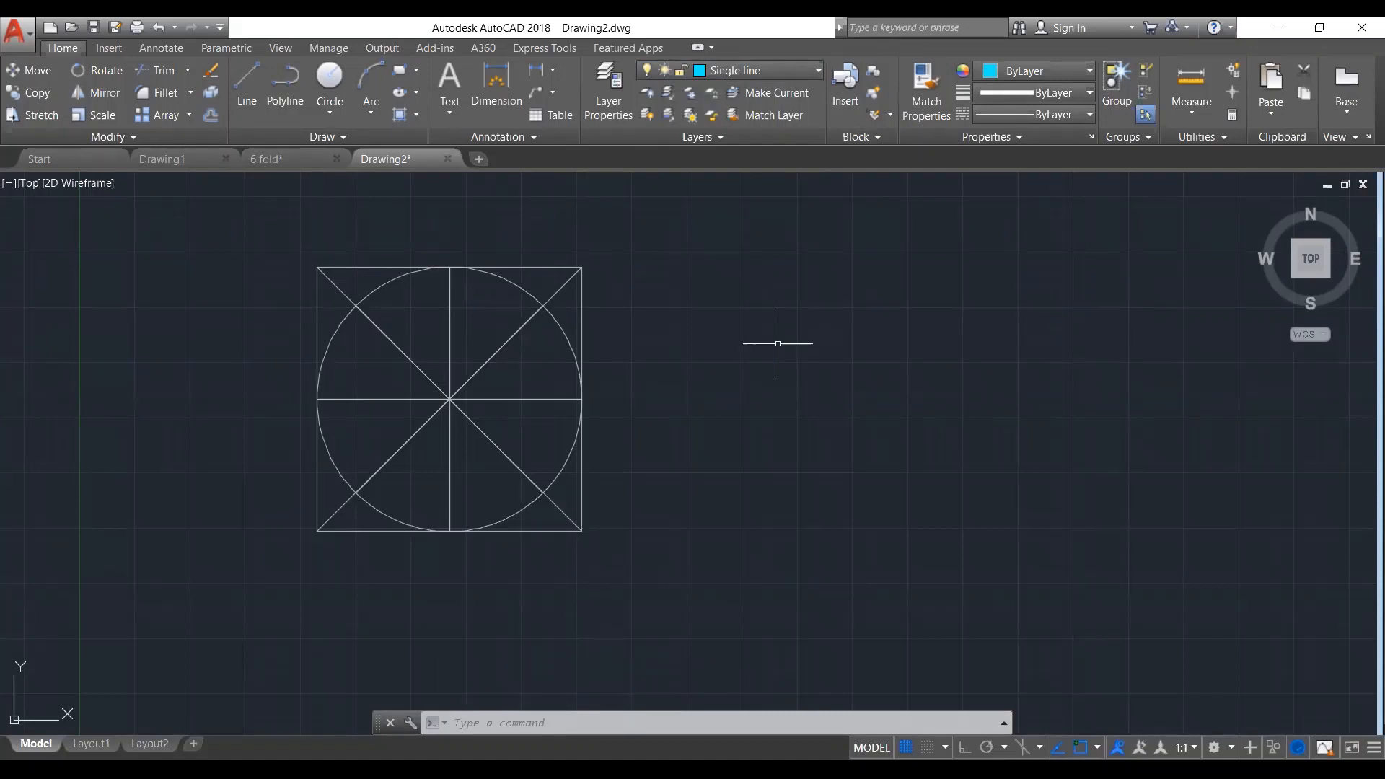
{"action": "type", "text": "pol"}
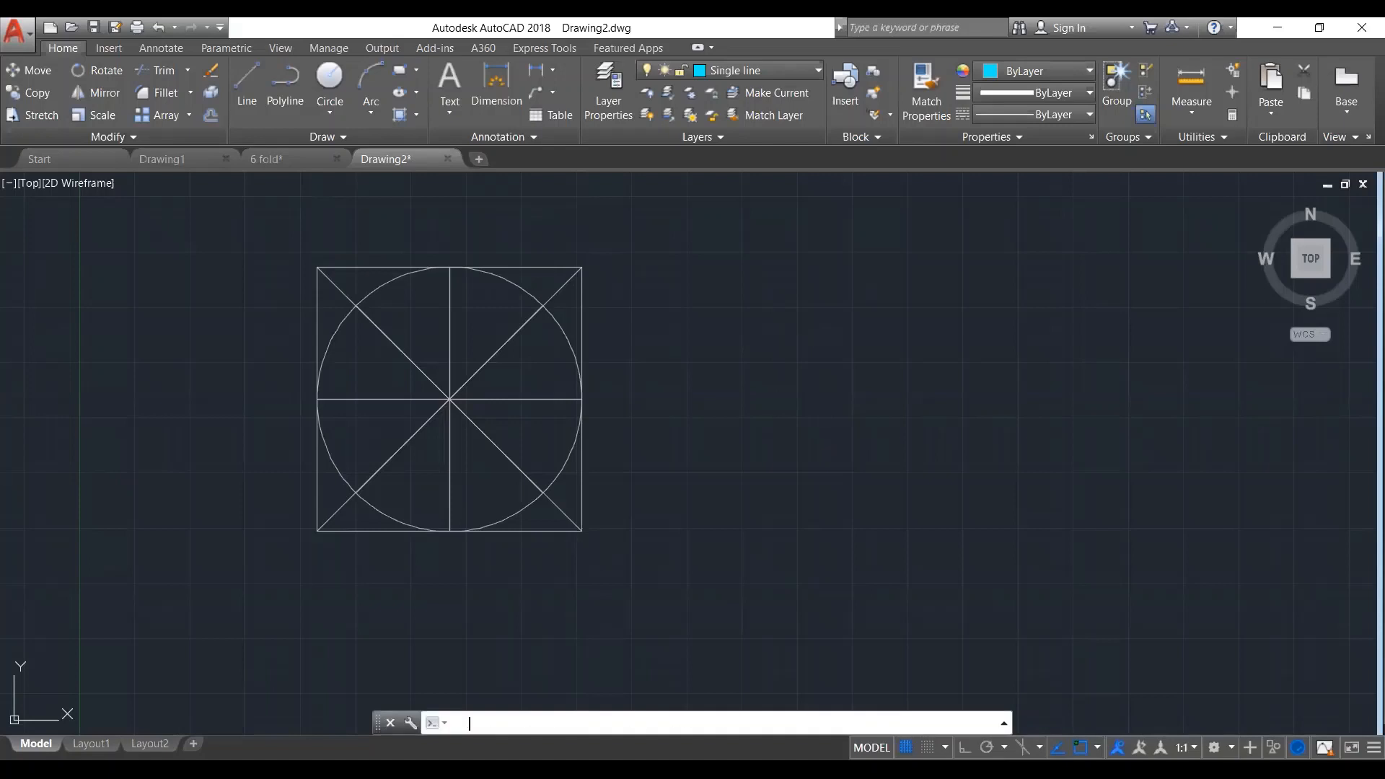
{"action": "key", "text": "Return"}
{"action": "key", "text": "Return"}
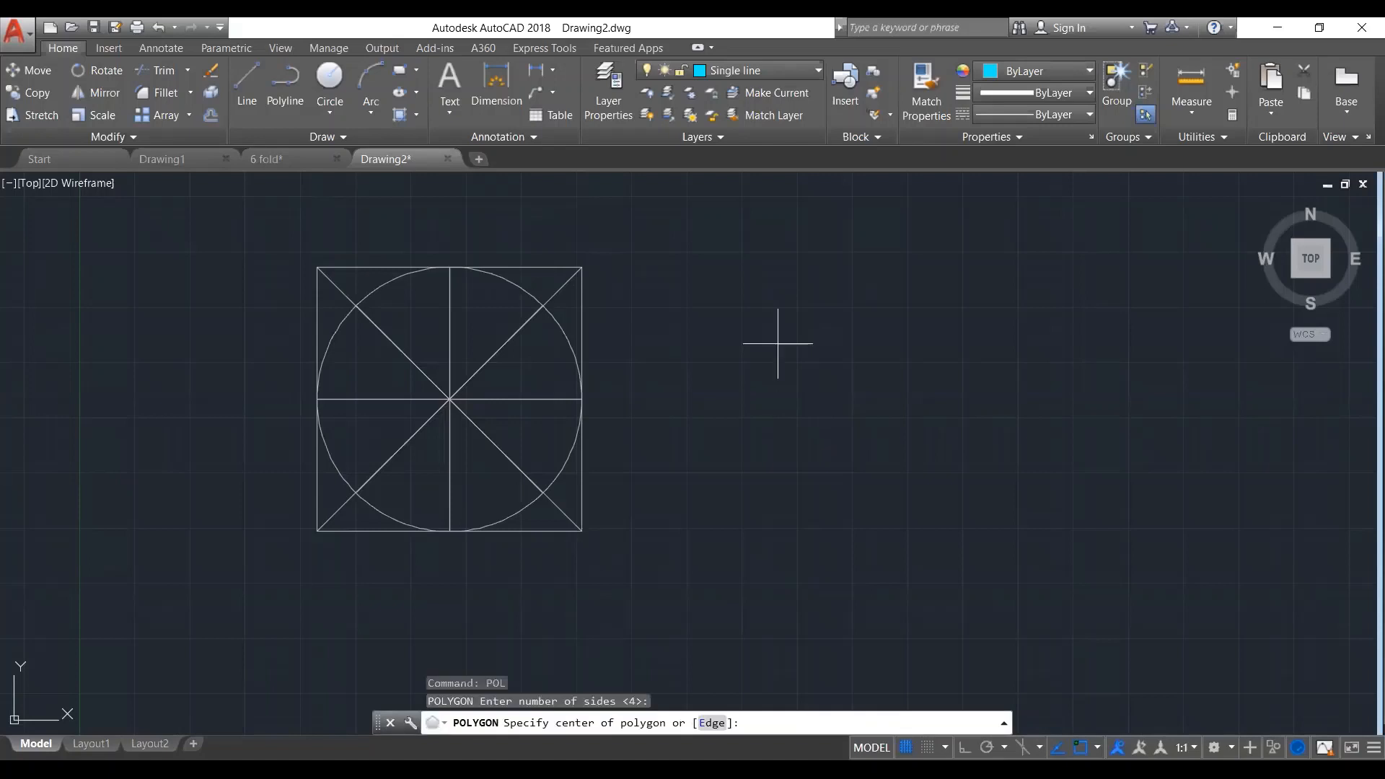
{"action": "left_click", "coordinate": [449, 399]}
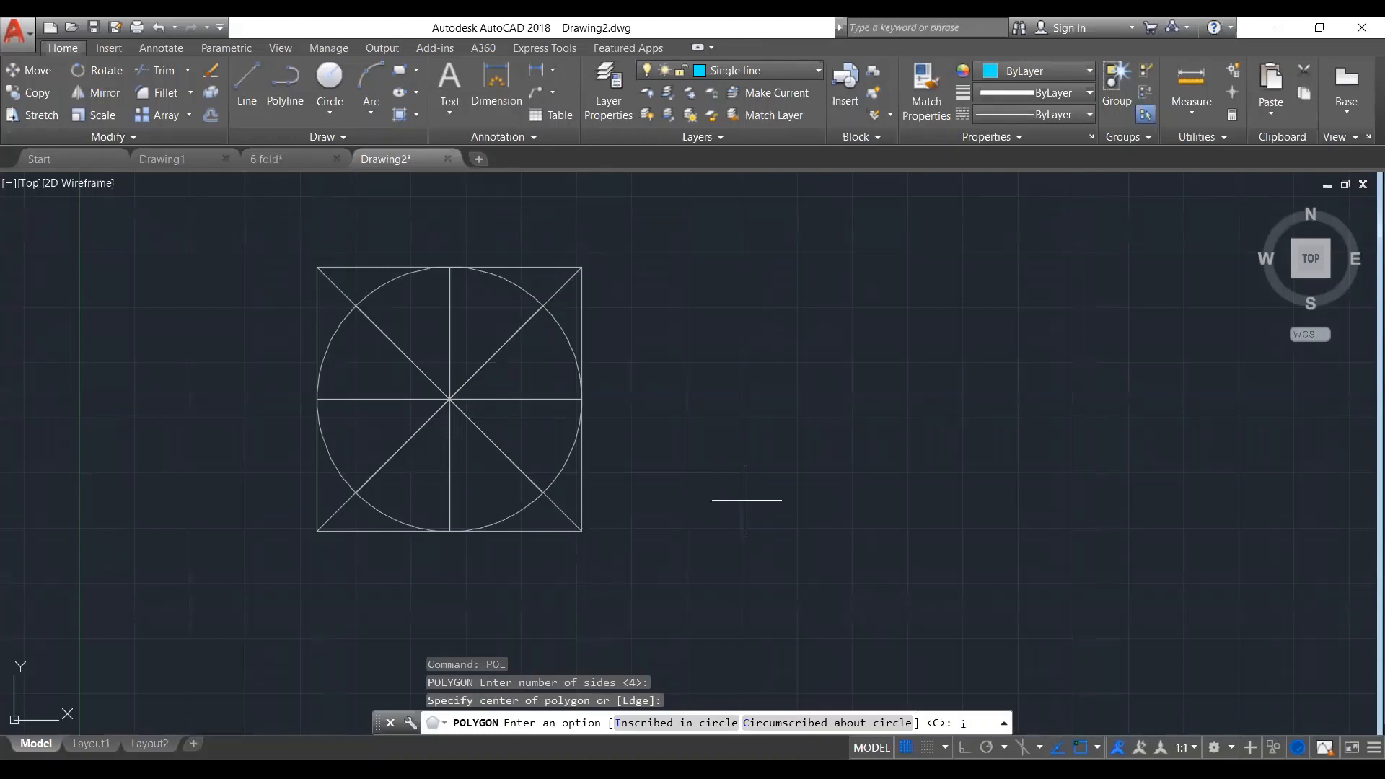
{"action": "key", "text": "Return"}
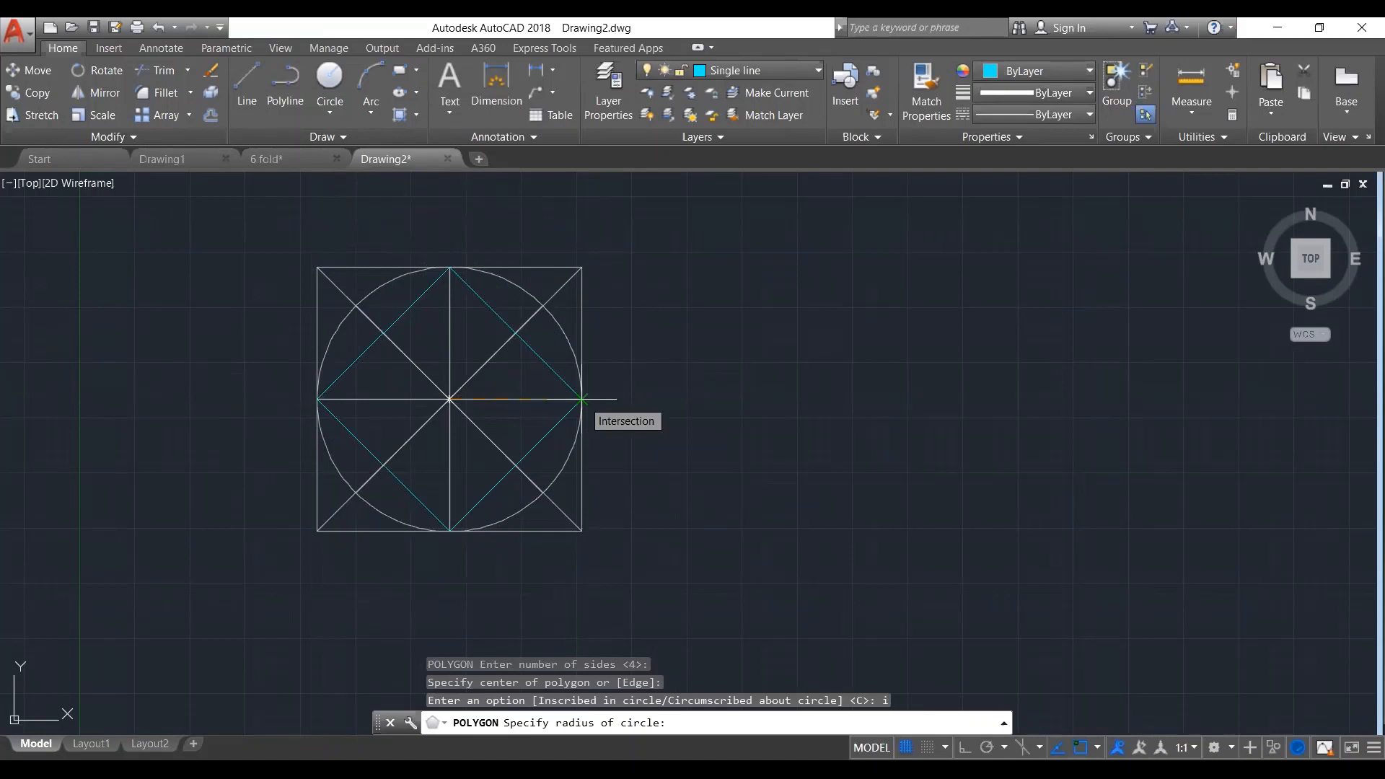
{"action": "left_click", "coordinate": [583, 399]}
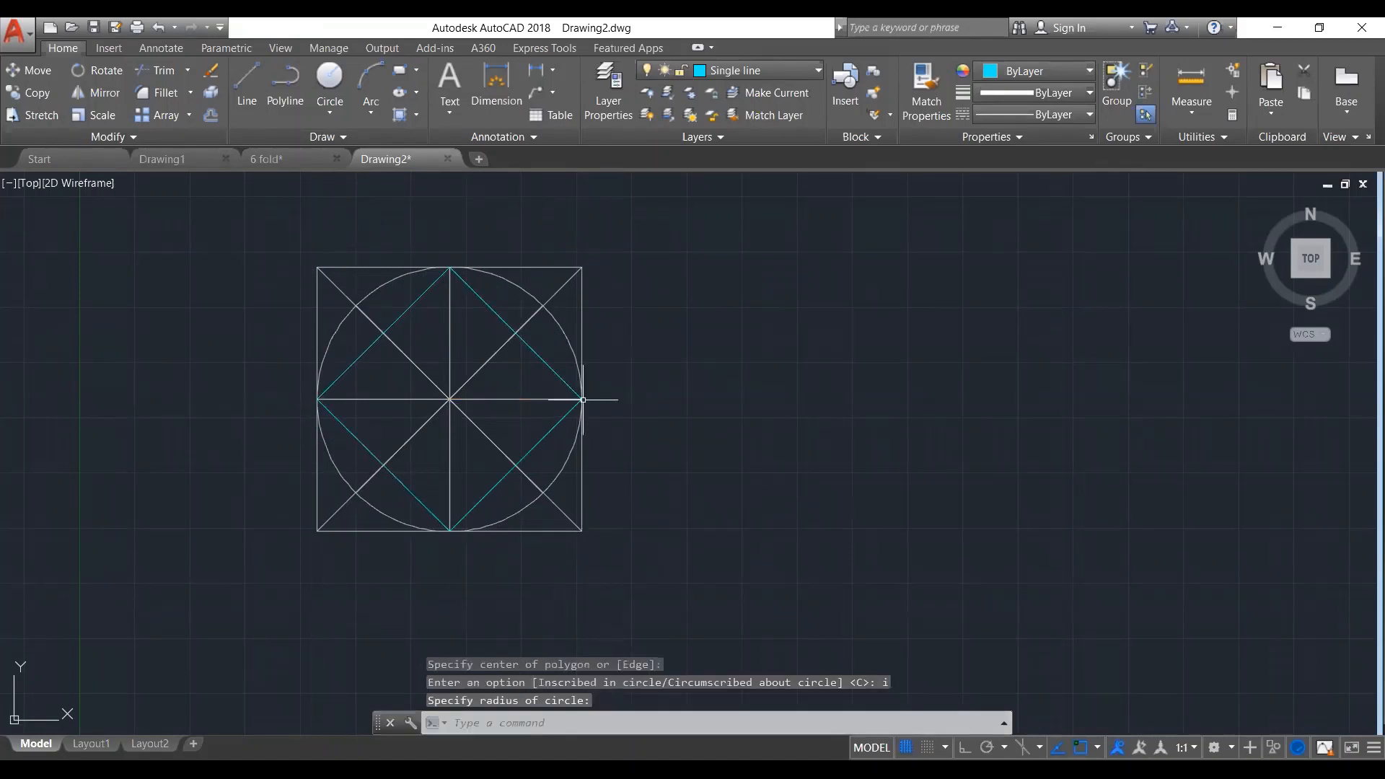
Draw a second 4-sided polygon inscribed in the circle, centered on it with a vertex where the upper-right diagonal crosses the circle
{"action": "key", "text": "Return"}
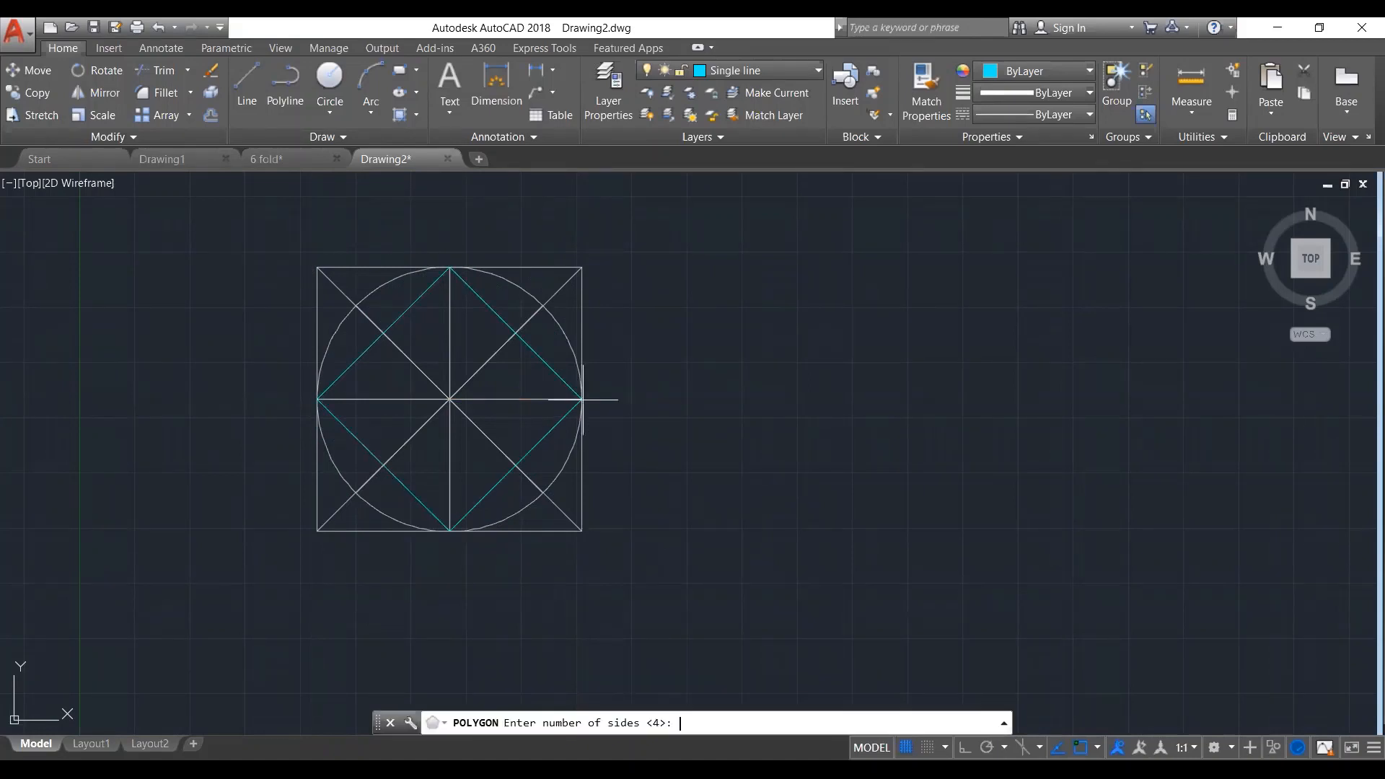
{"action": "key", "text": "Return"}
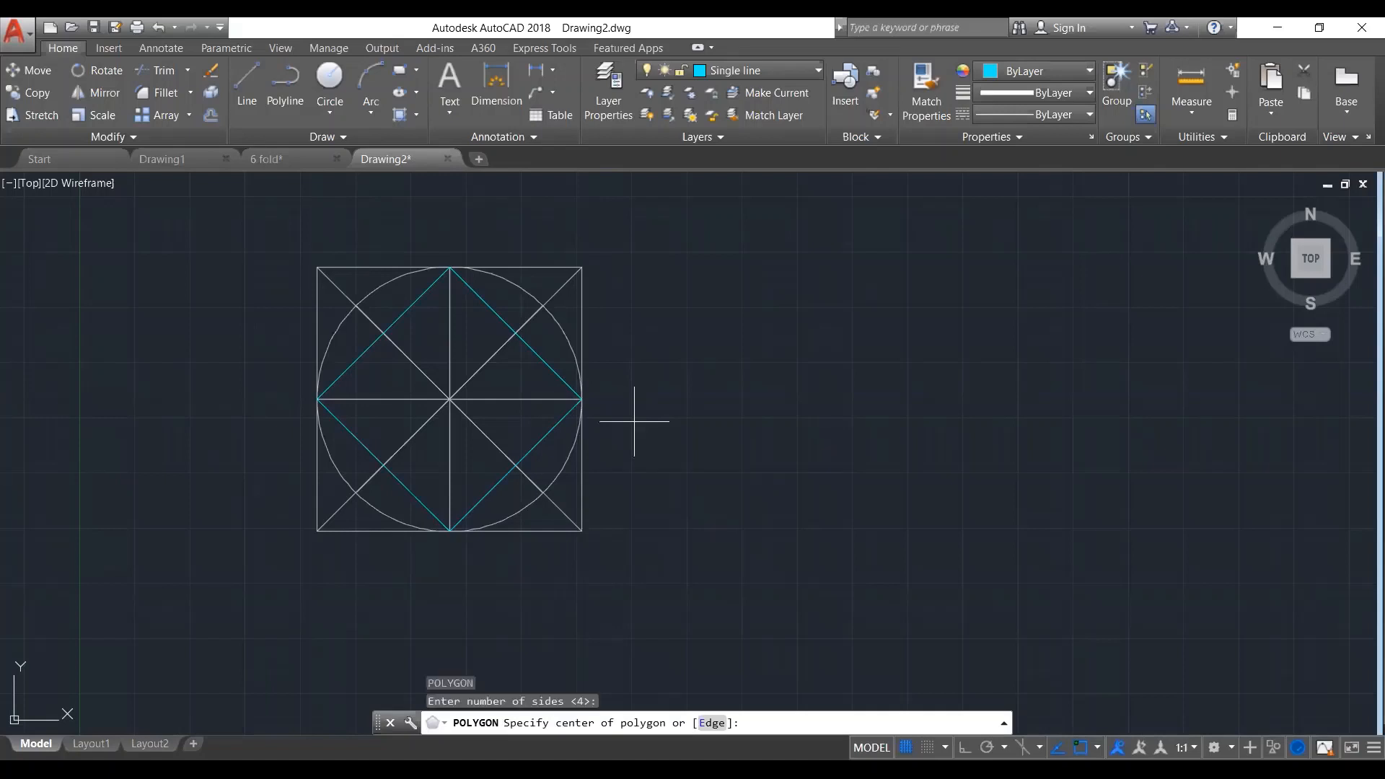
{"action": "left_click", "coordinate": [450, 399]}
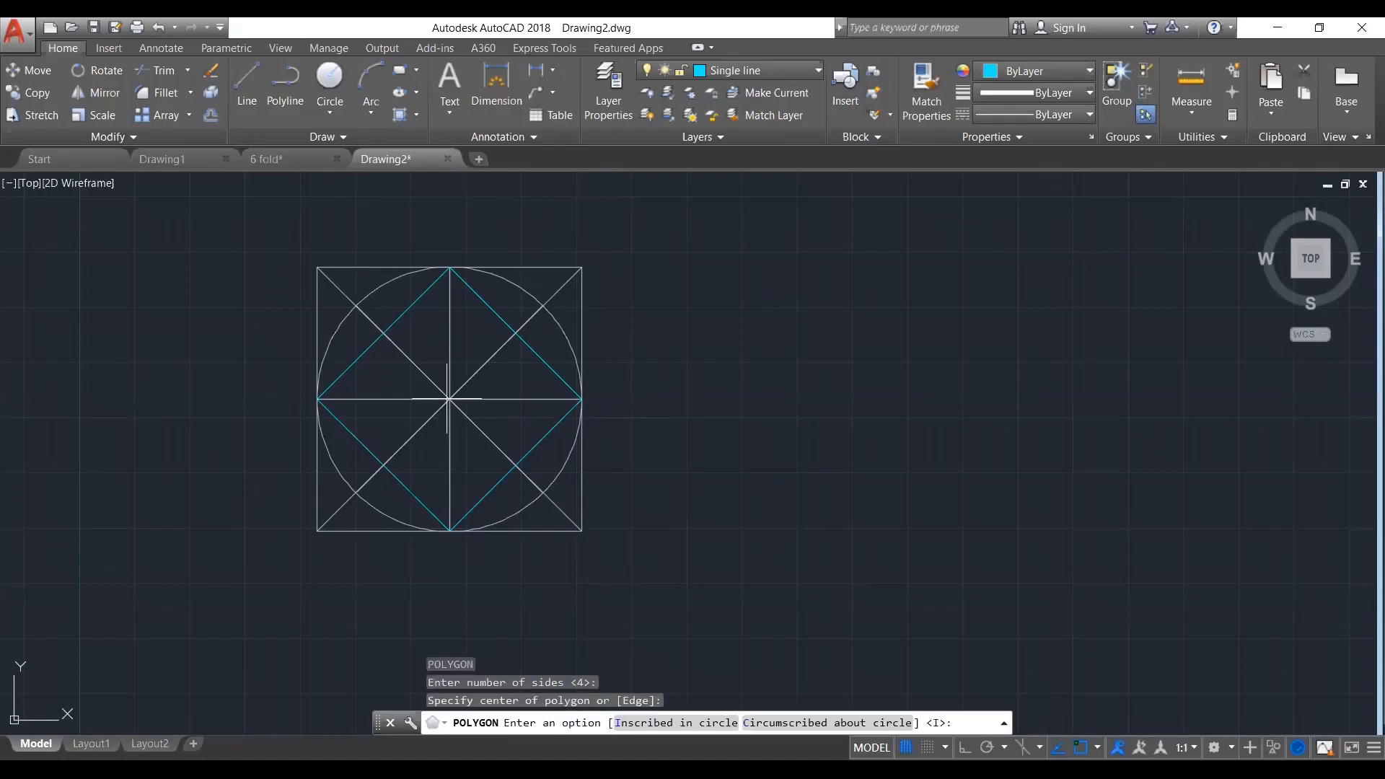
{"action": "key", "text": "Return"}
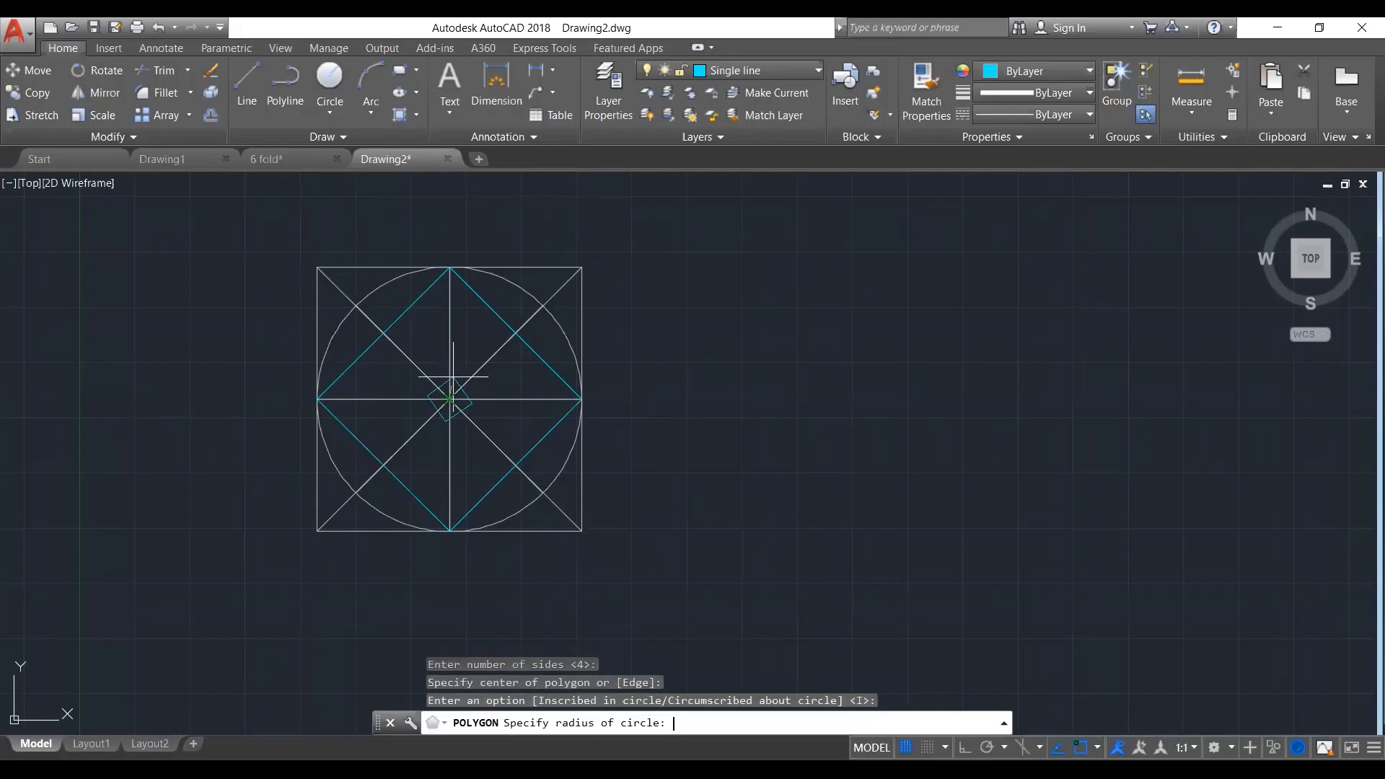
{"action": "left_click", "coordinate": [542, 305]}
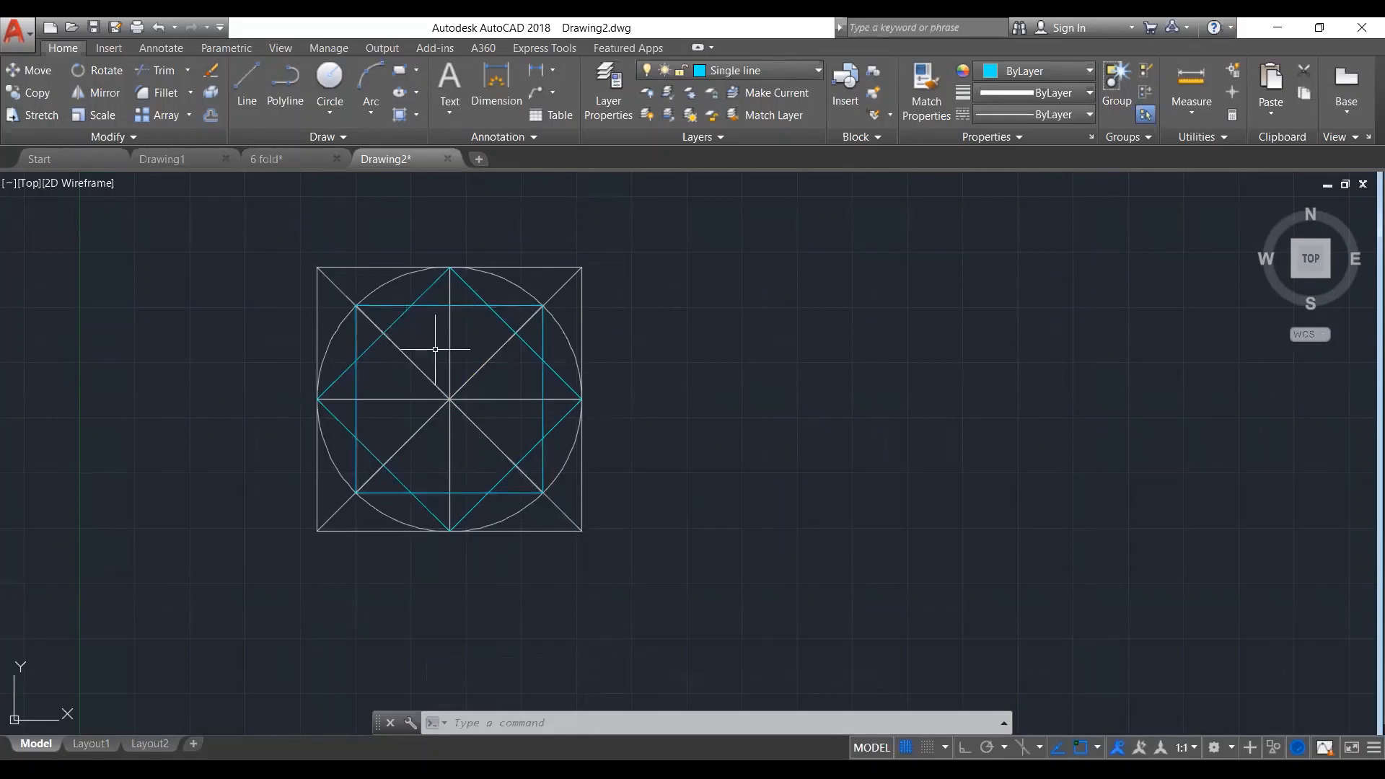
{"action": "left_click", "coordinate": [469, 306]}
{"action": "left_click", "coordinate": [875, 217]}
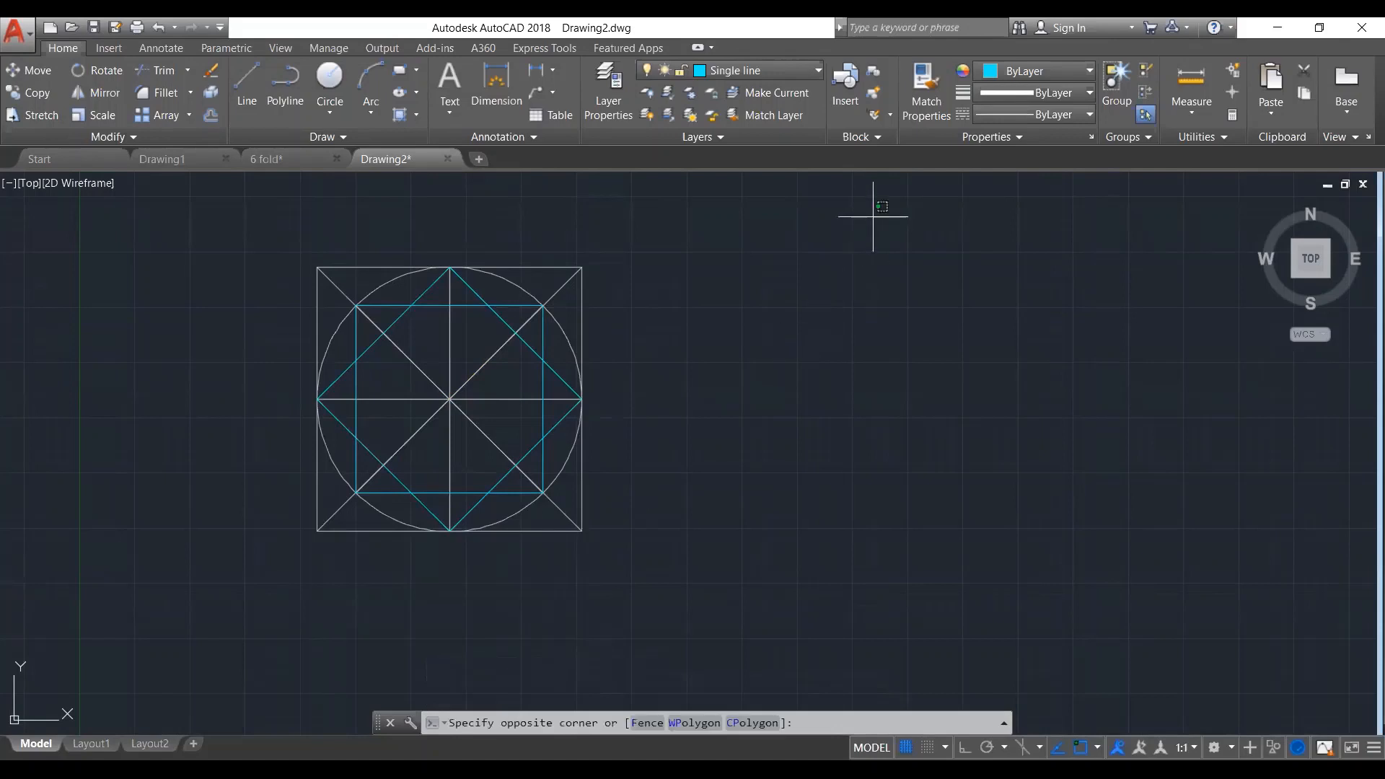
{"action": "key", "text": "Escape"}
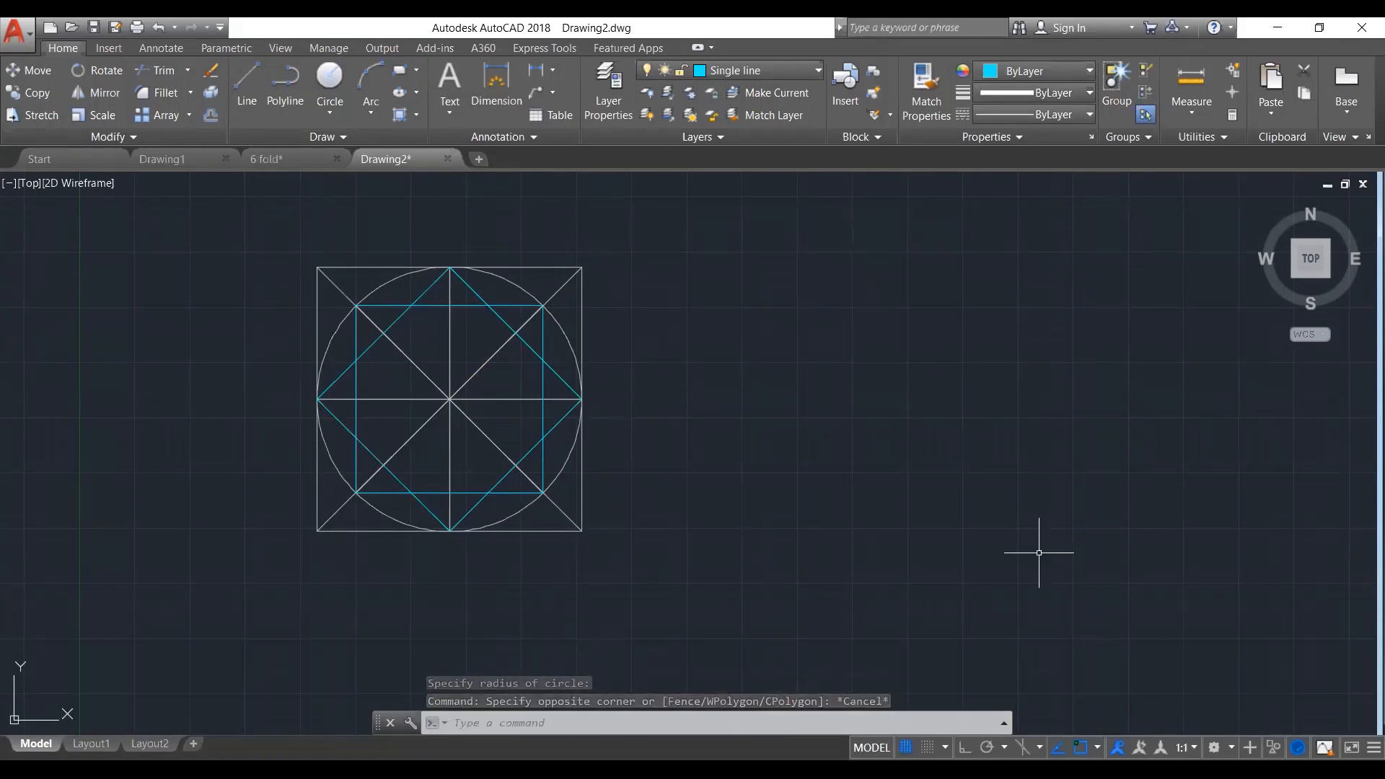
Turn off the Grid layer to leave only the two overlapping squares displayed
{"action": "left_click", "coordinate": [818, 70]}
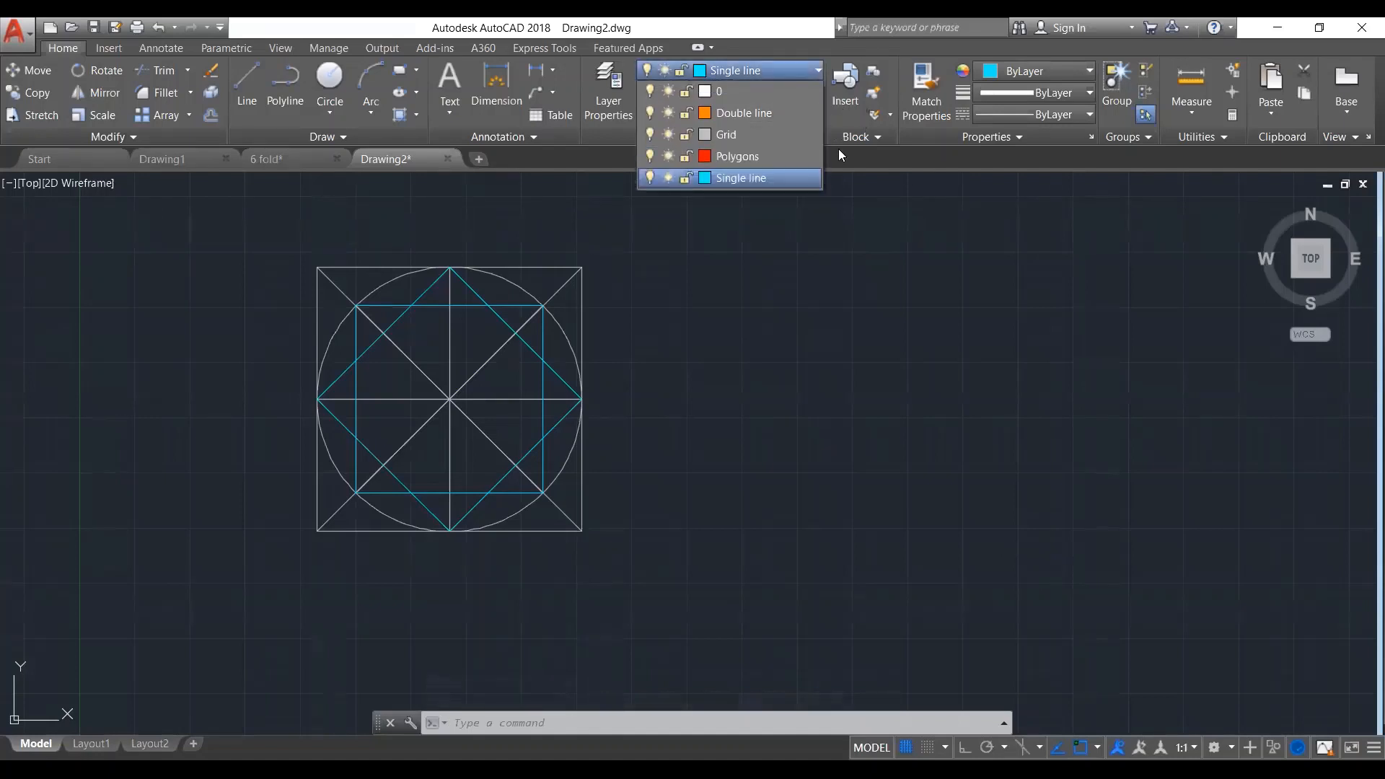
{"action": "left_click", "coordinate": [649, 133]}
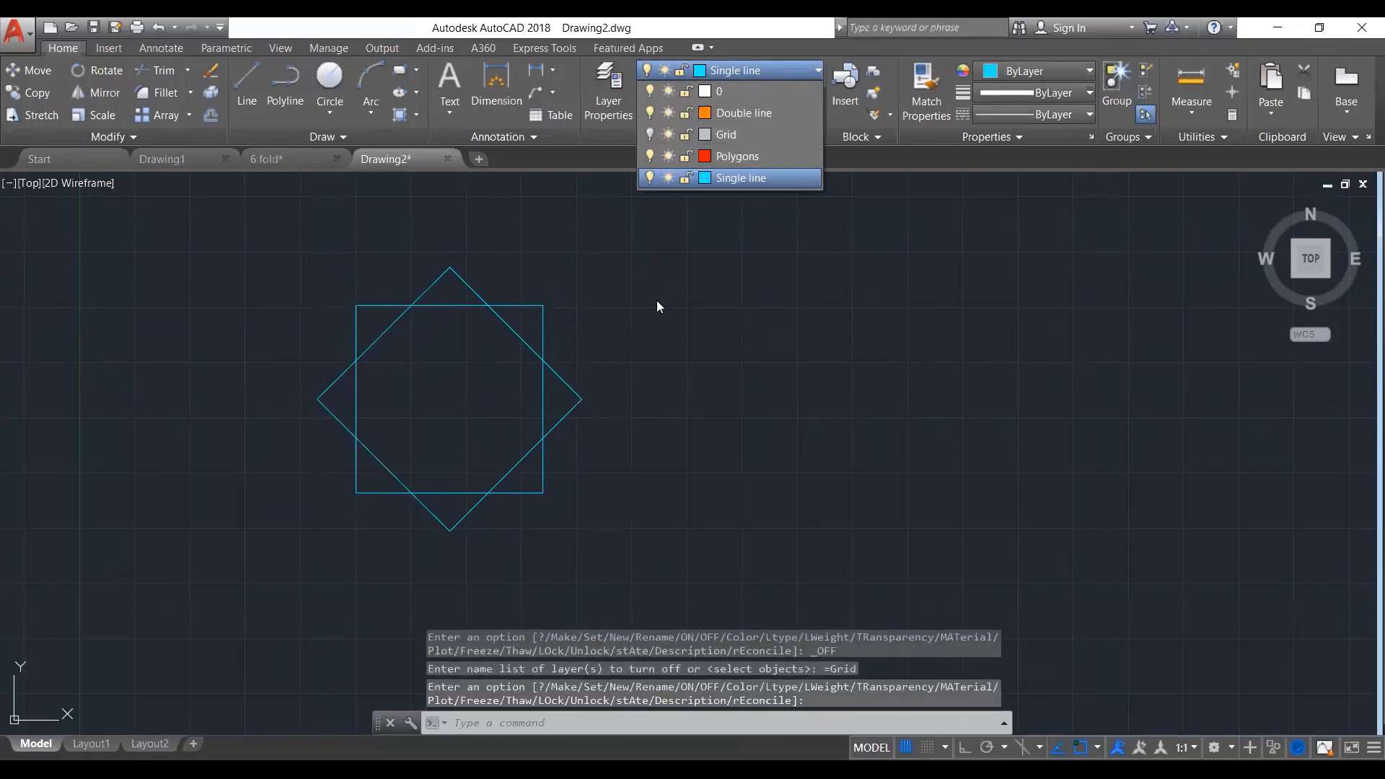
{"action": "left_click", "coordinate": [649, 134]}
{"action": "left_click", "coordinate": [649, 134]}
{"action": "left_click", "coordinate": [650, 133]}
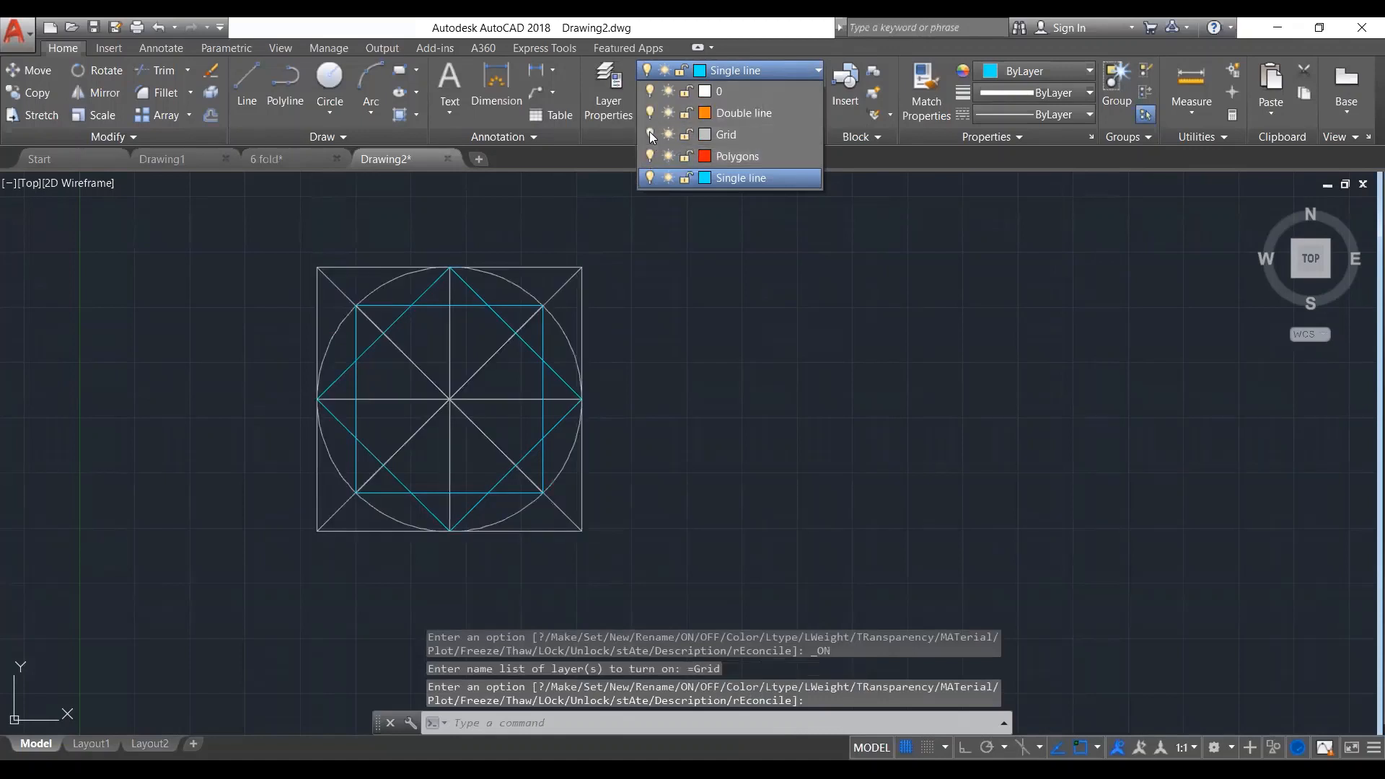
{"action": "left_click", "coordinate": [649, 133]}
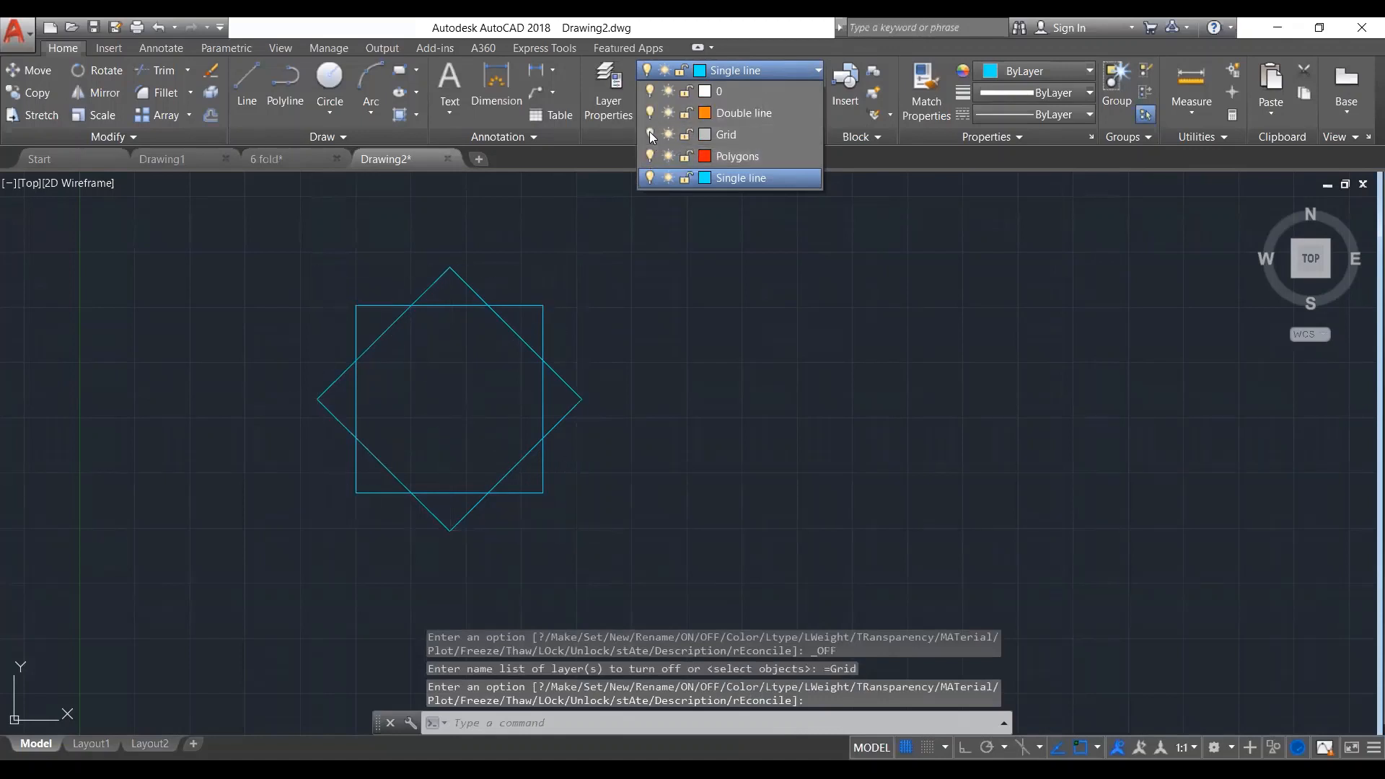
{"action": "left_click", "coordinate": [682, 300]}
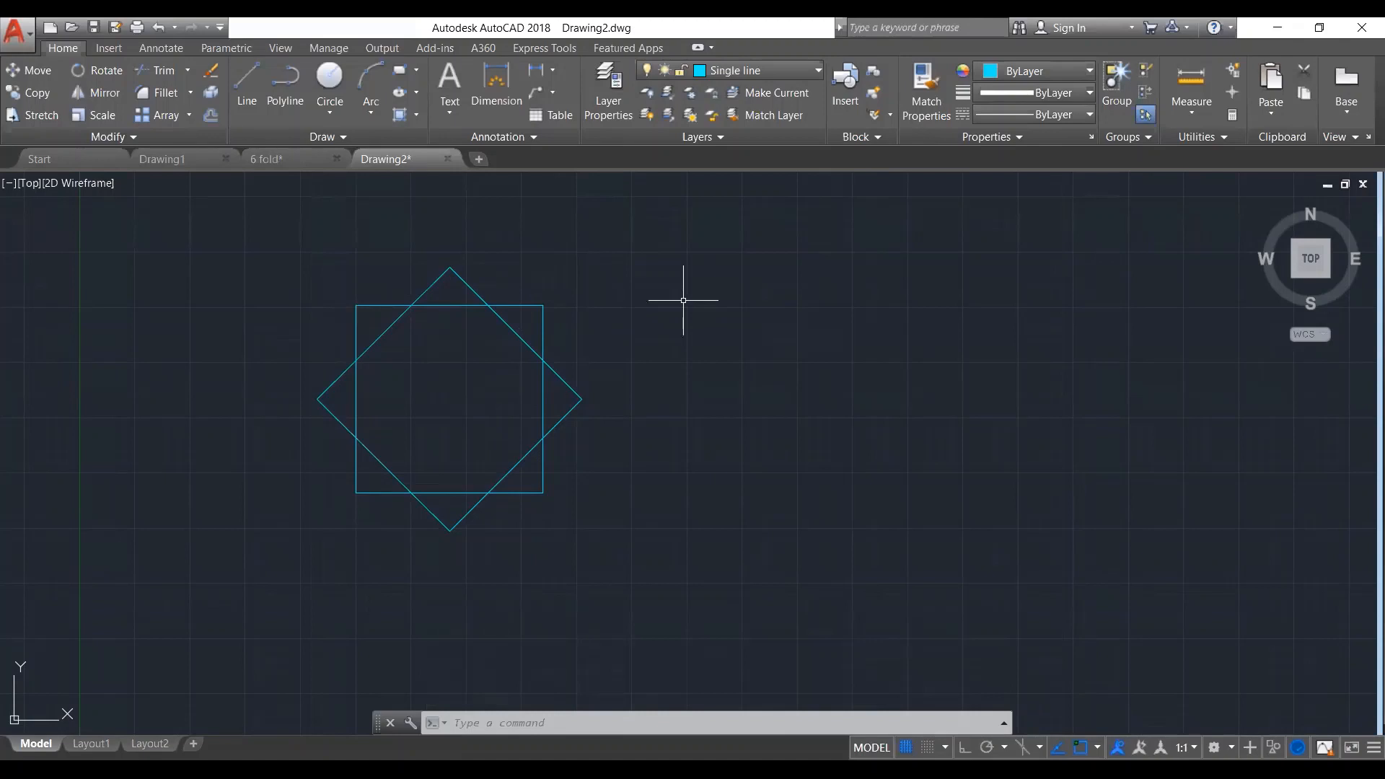
Trim away all eight inner segments of the two overlapping squares, using both as cutting edges, to leave an eight-pointed star outline
{"action": "left_click", "coordinate": [750, 264]}
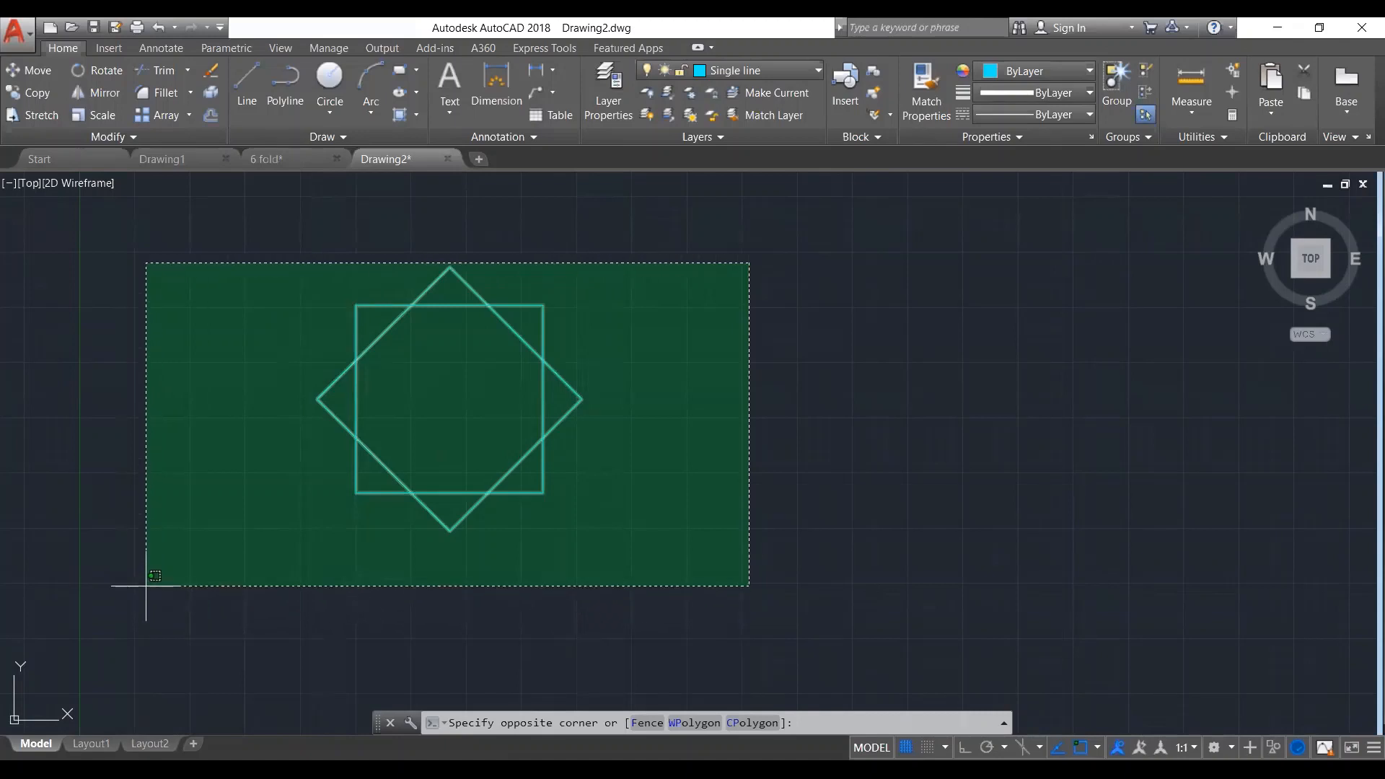
{"action": "left_click", "coordinate": [146, 586]}
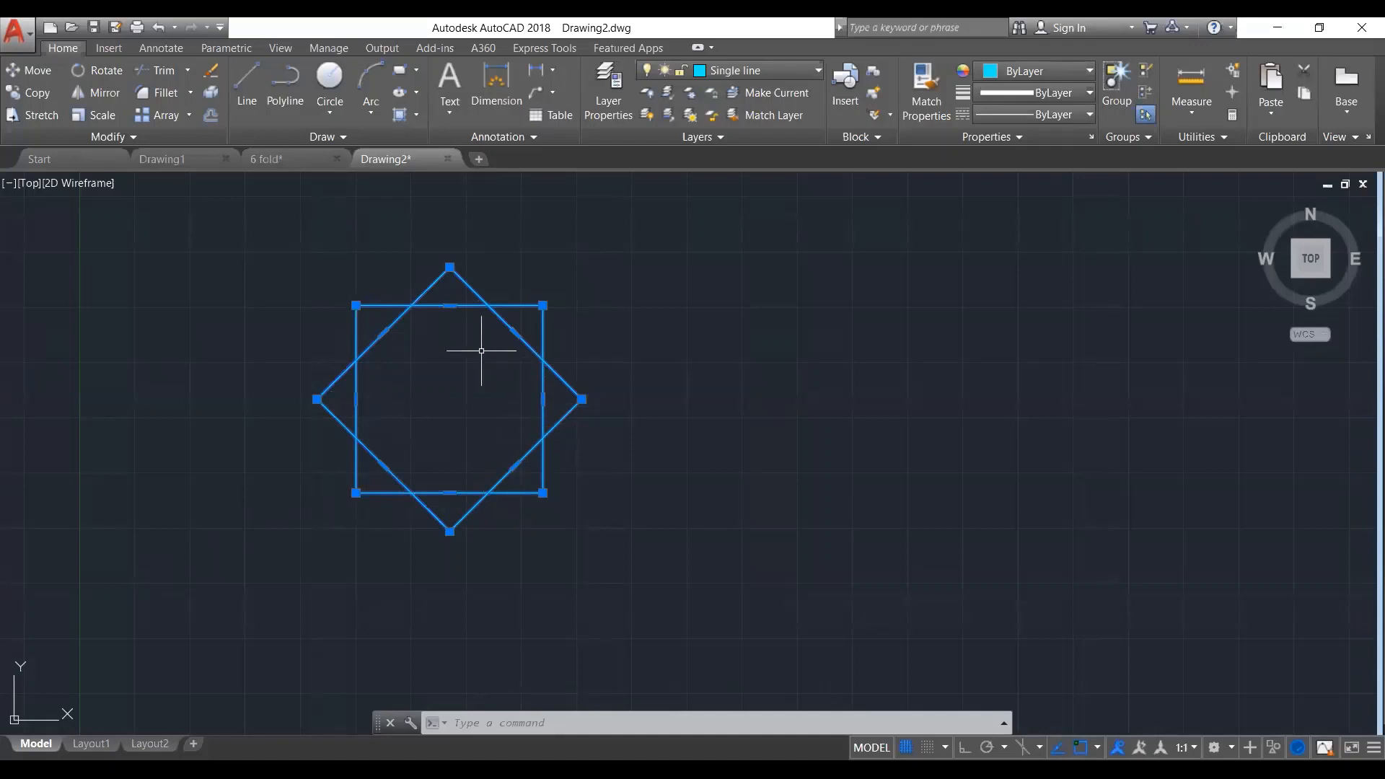
{"action": "type", "text": "tr"}
{"action": "key", "text": "Return"}
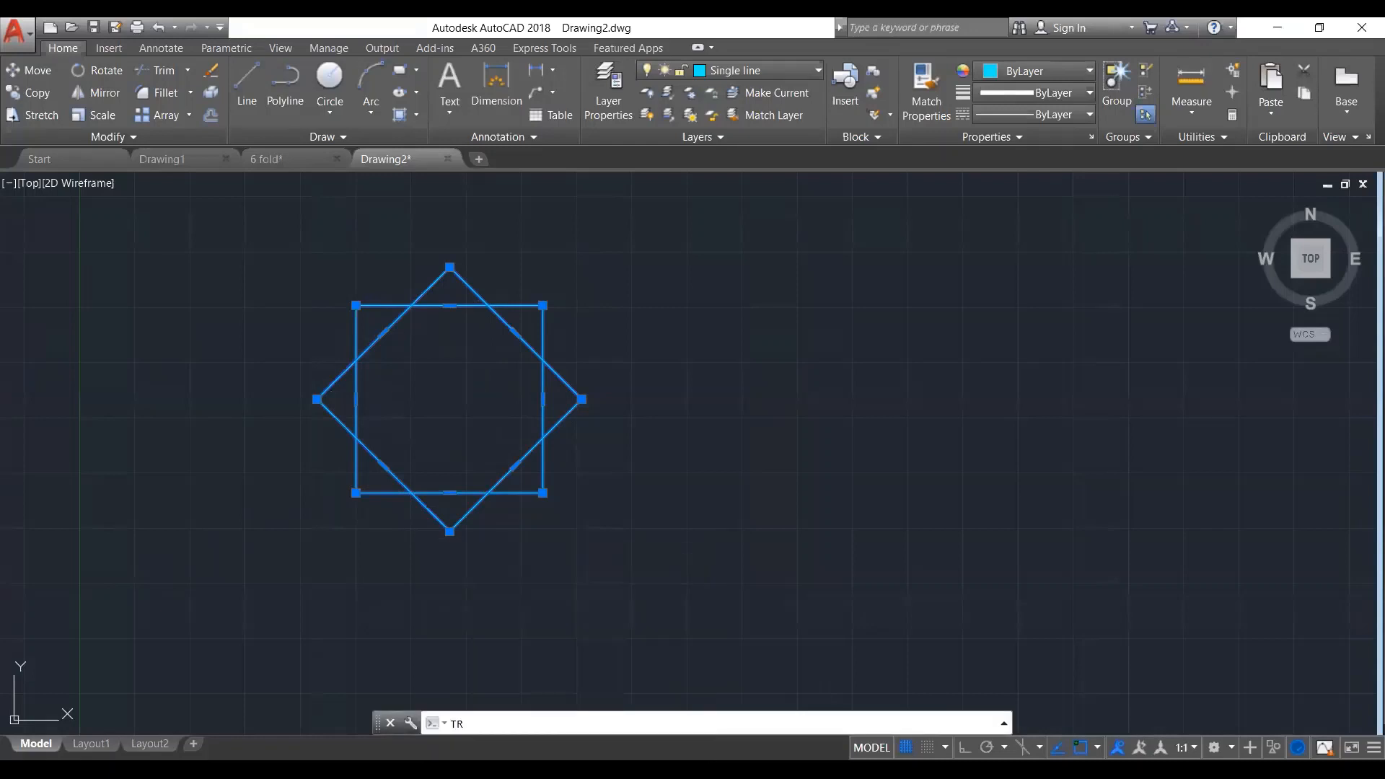
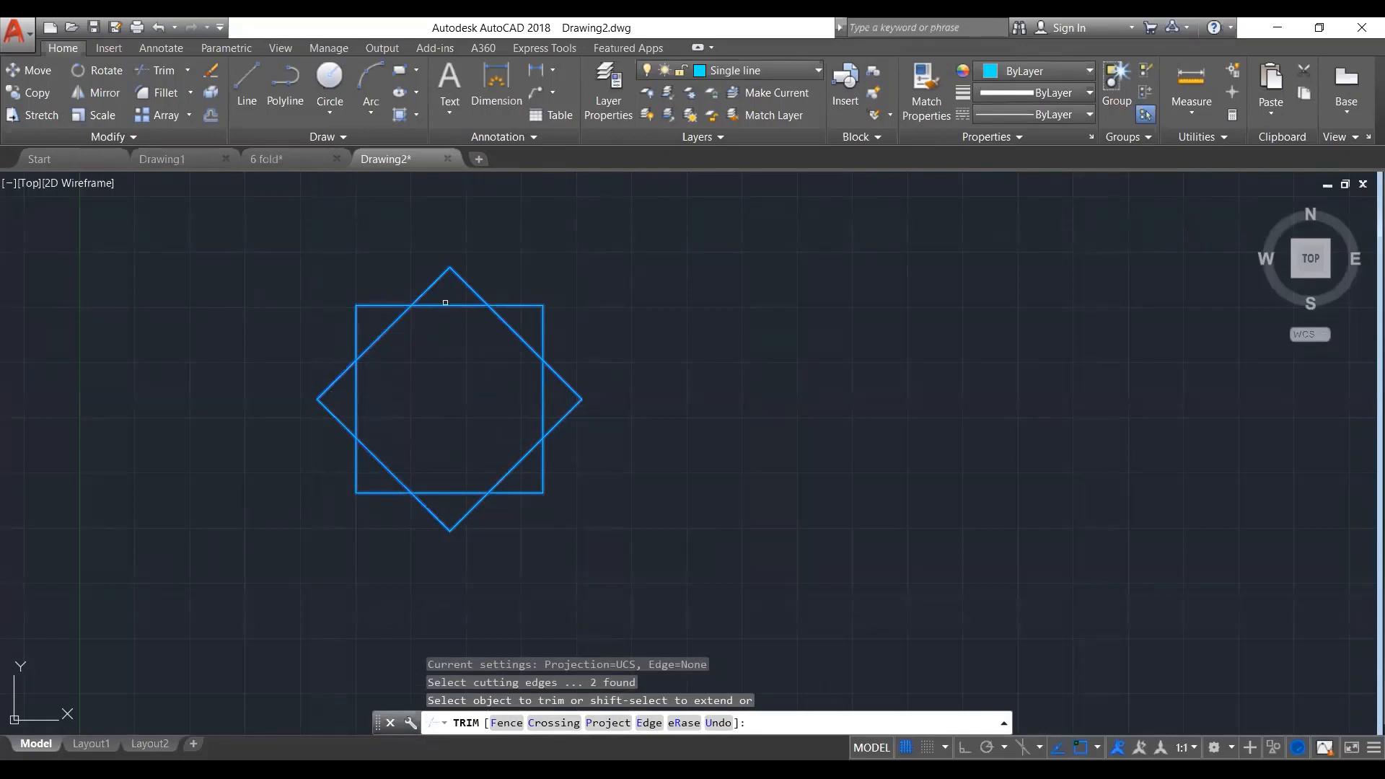
{"action": "left_click", "coordinate": [445, 305]}
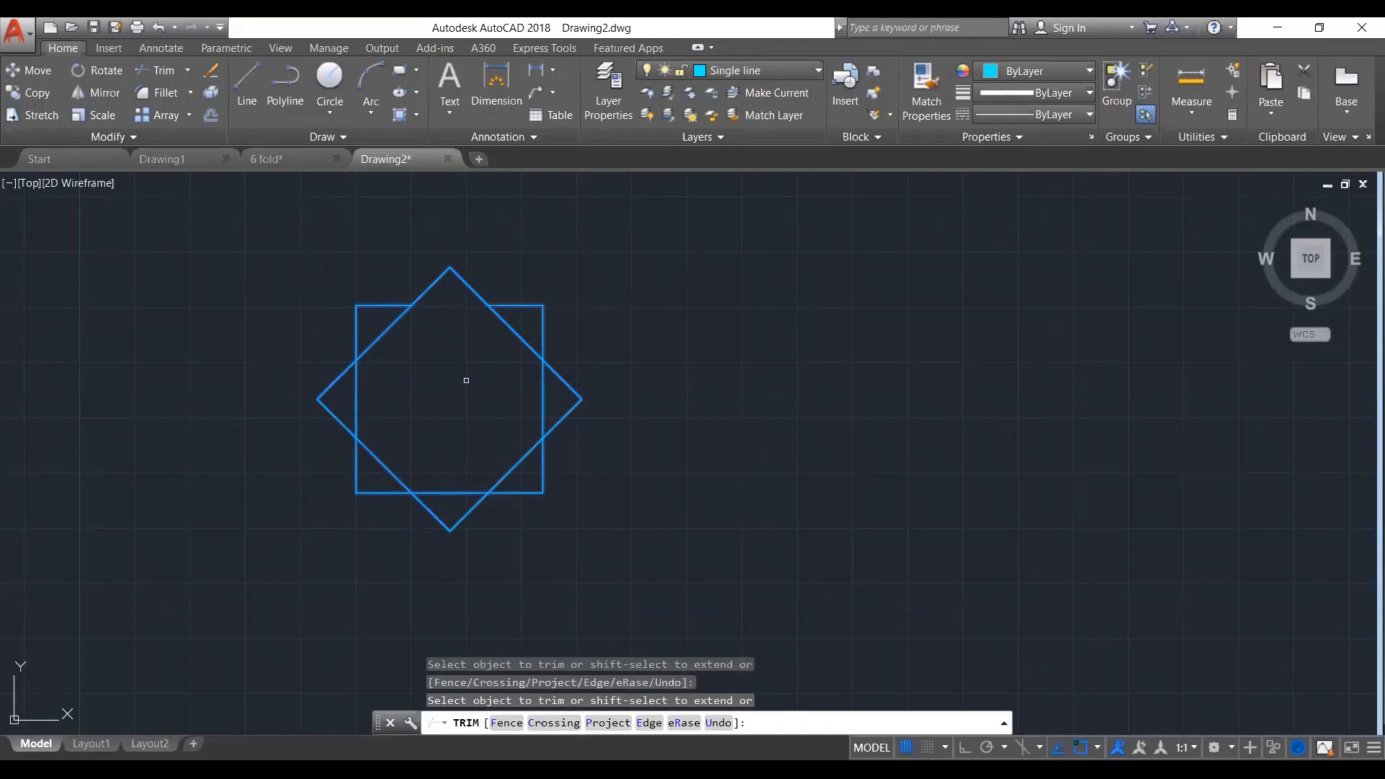
{"action": "left_click", "coordinate": [398, 305]}
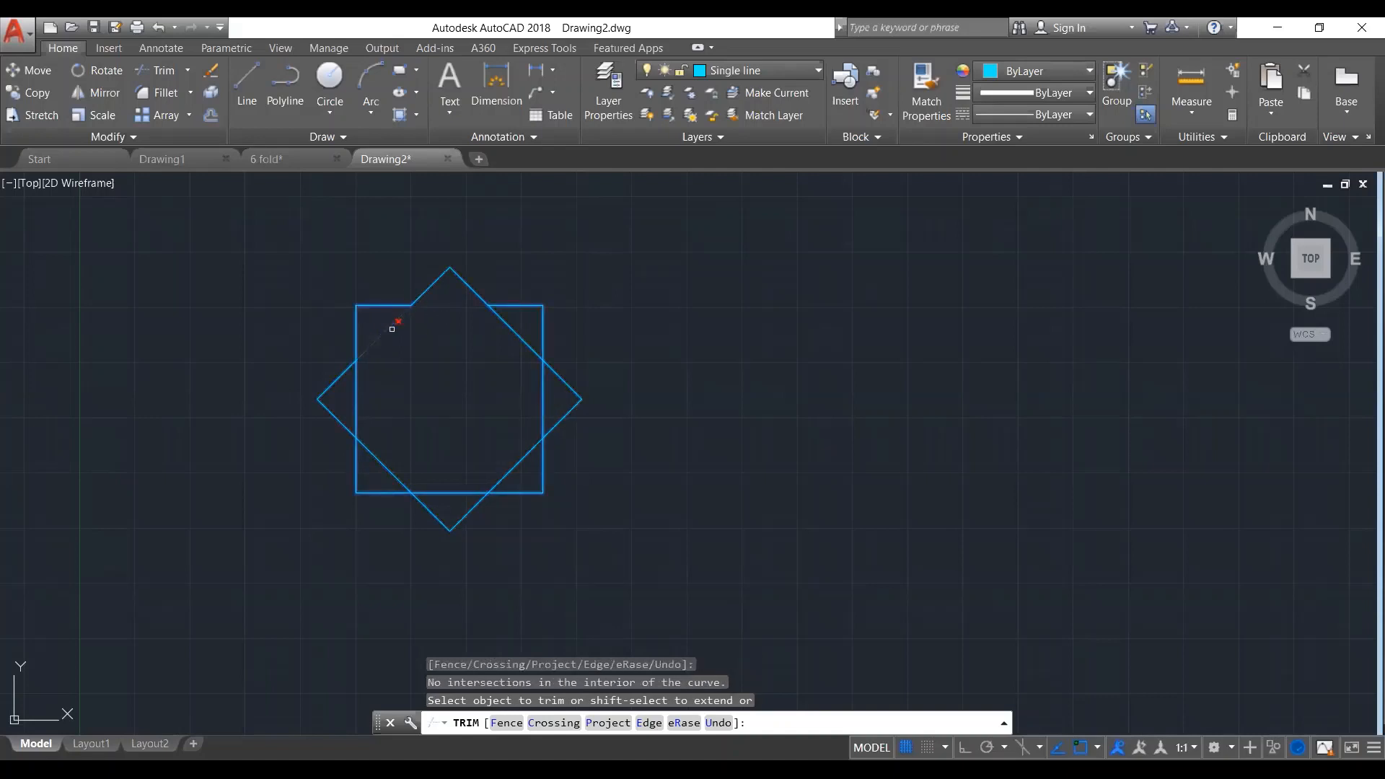
{"action": "left_click", "coordinate": [392, 329]}
{"action": "left_click", "coordinate": [357, 398]}
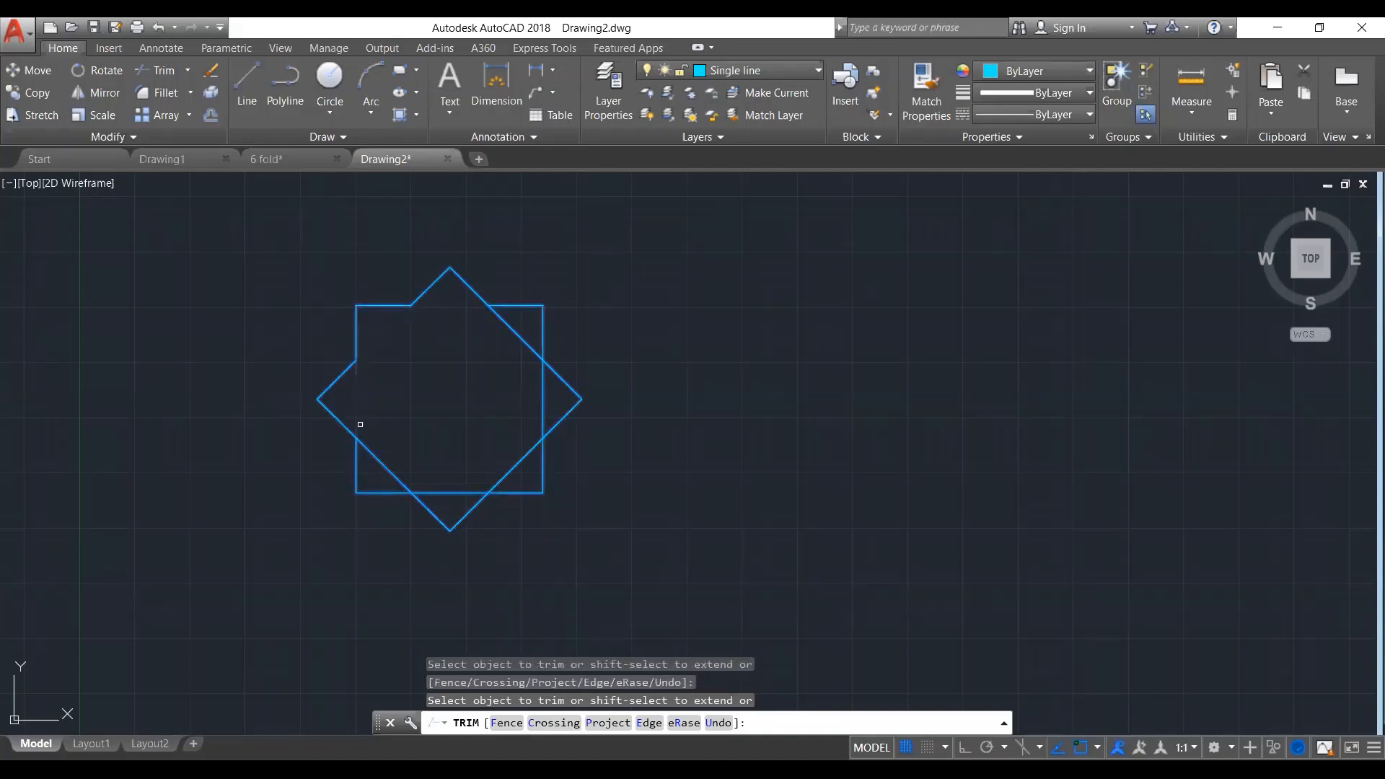
{"action": "left_click", "coordinate": [374, 458]}
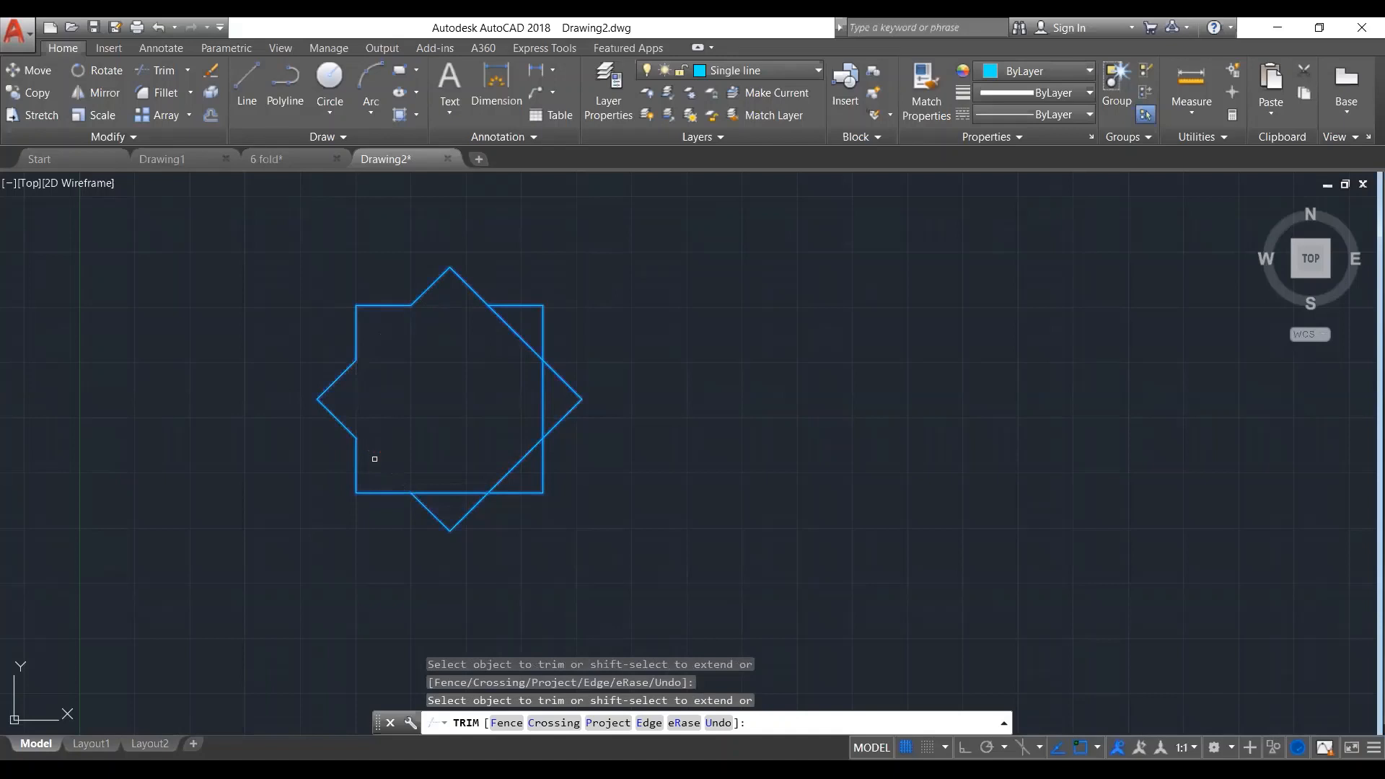
{"action": "left_click", "coordinate": [448, 493]}
{"action": "left_click", "coordinate": [514, 469]}
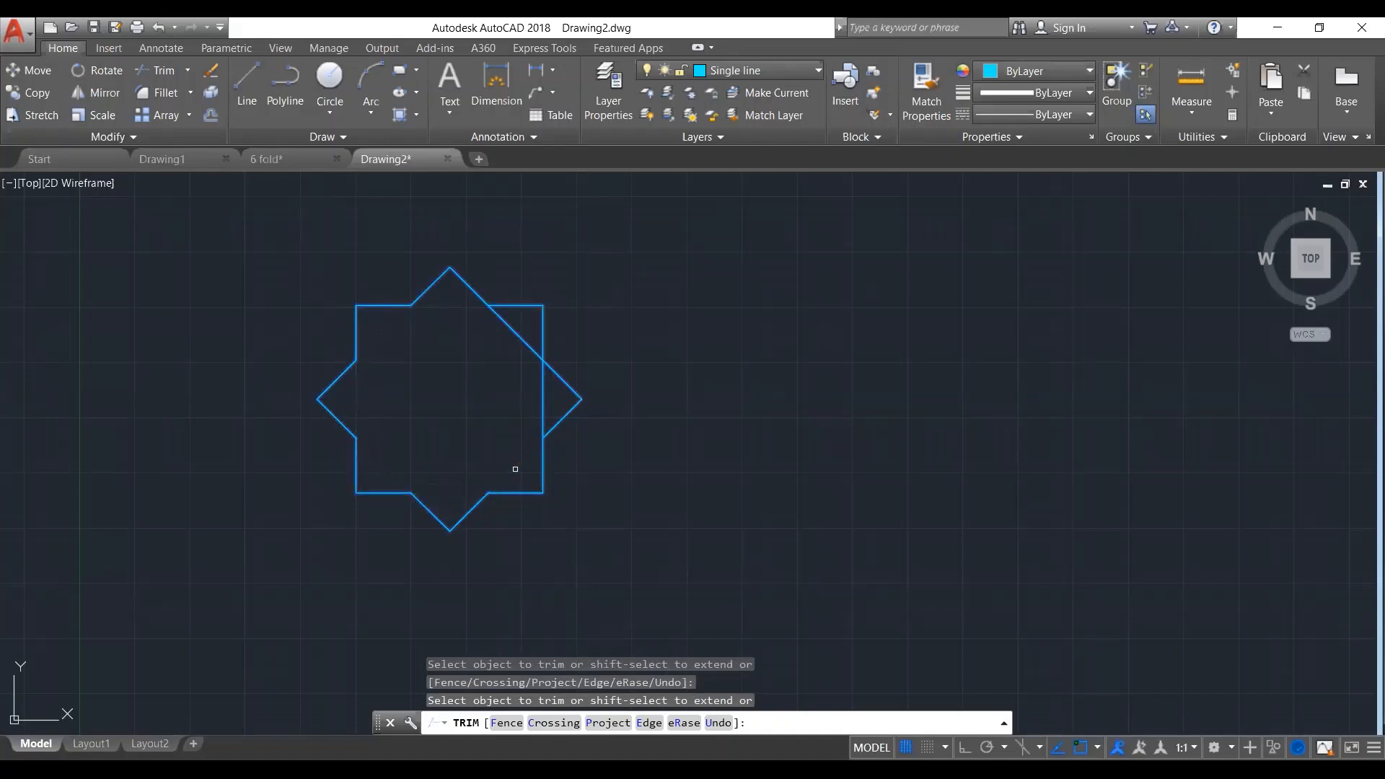
{"action": "left_click", "coordinate": [542, 417]}
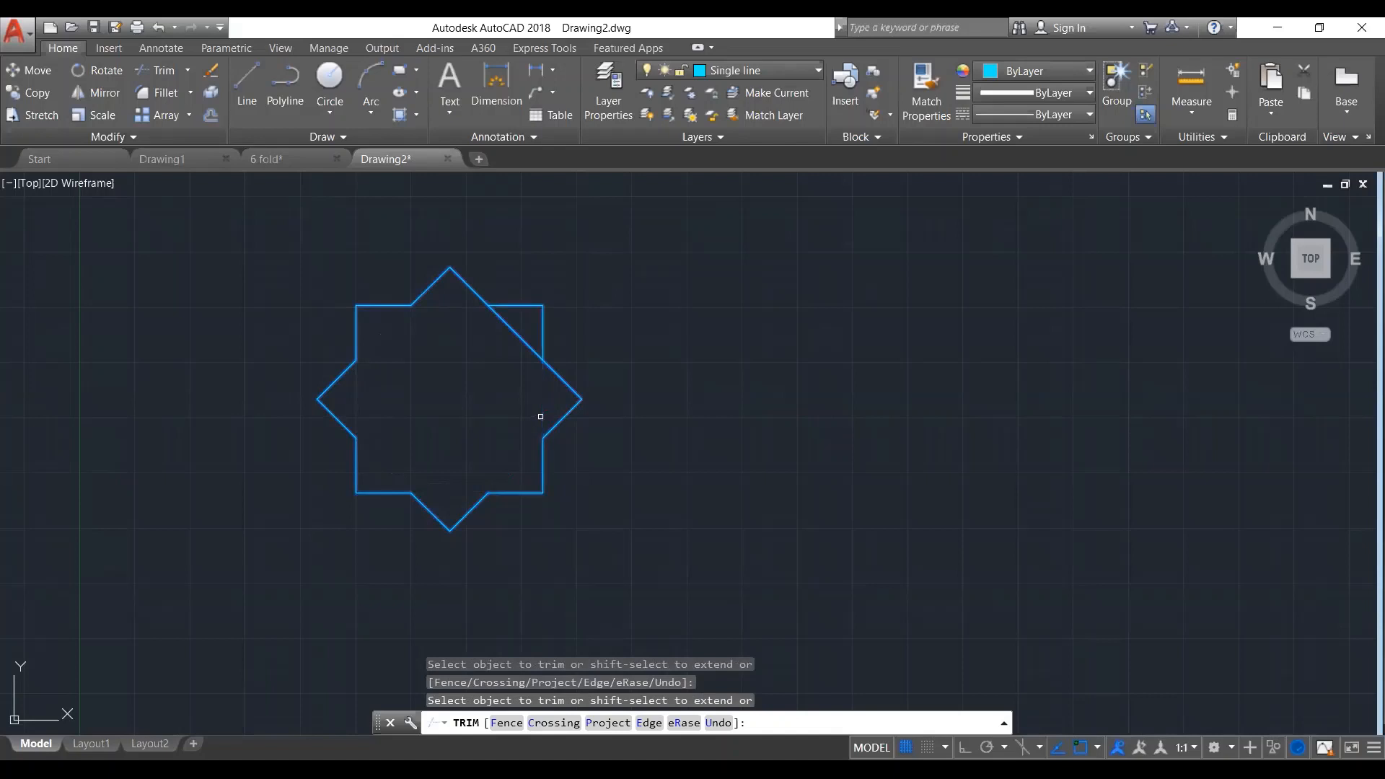
{"action": "left_click", "coordinate": [518, 336]}
{"action": "key", "text": "Return"}
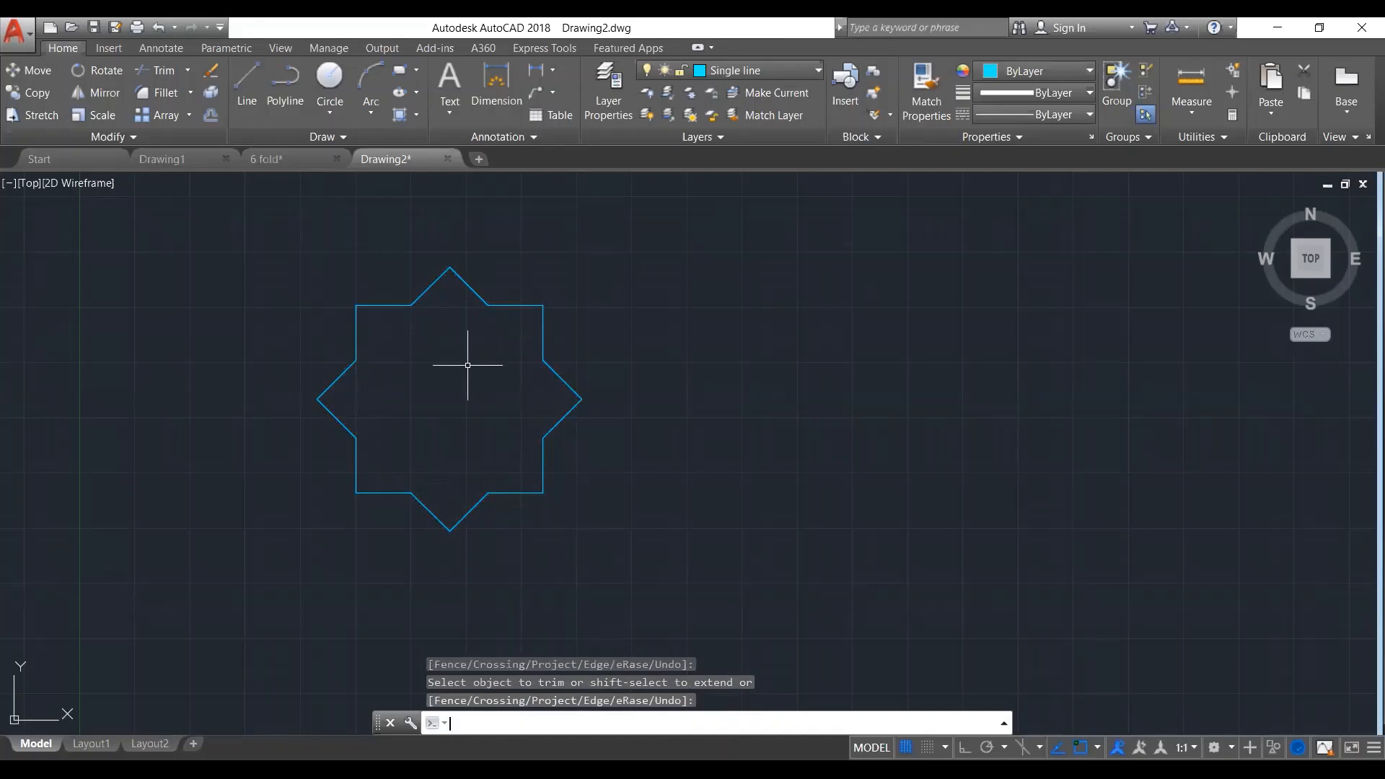
Turn the Grid layer back on
{"action": "left_click", "coordinate": [815, 70]}
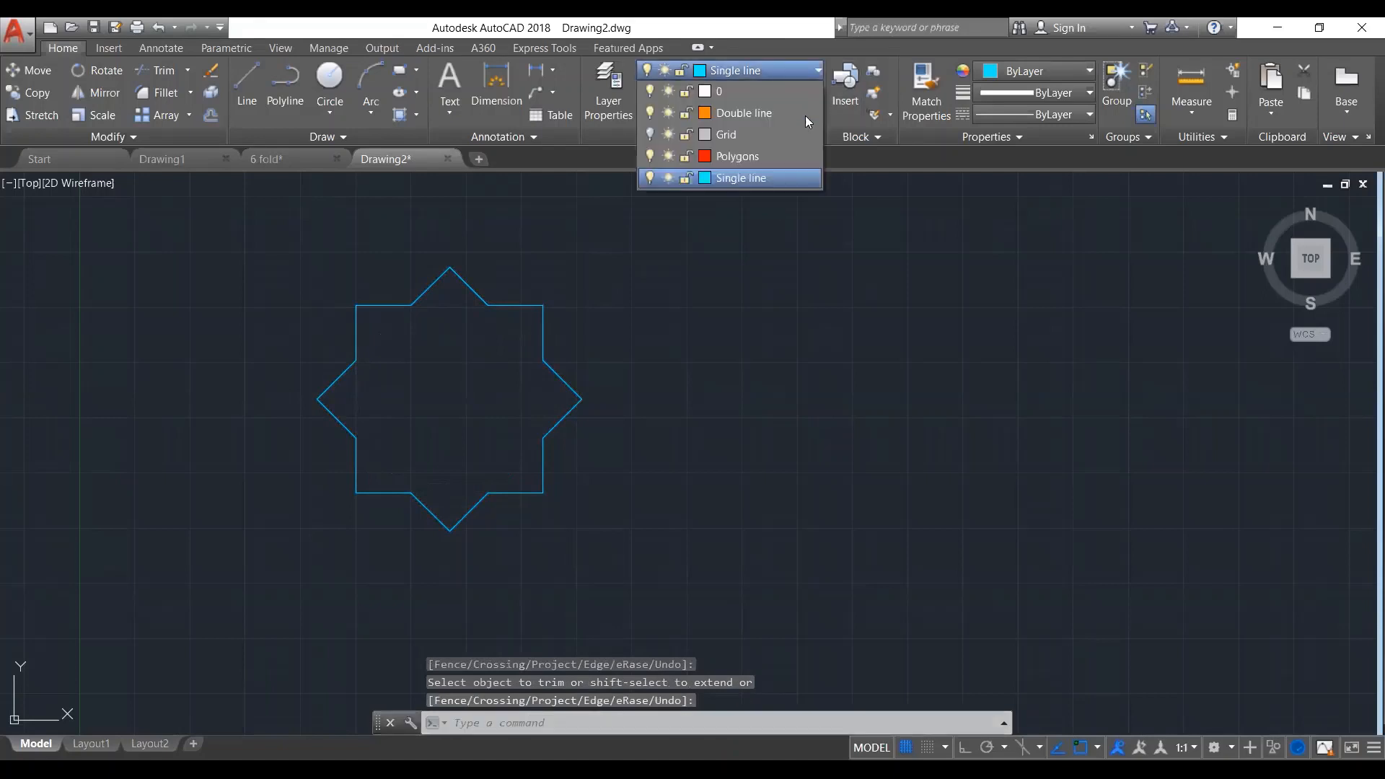
{"action": "left_click", "coordinate": [650, 134]}
{"action": "left_click", "coordinate": [724, 377]}
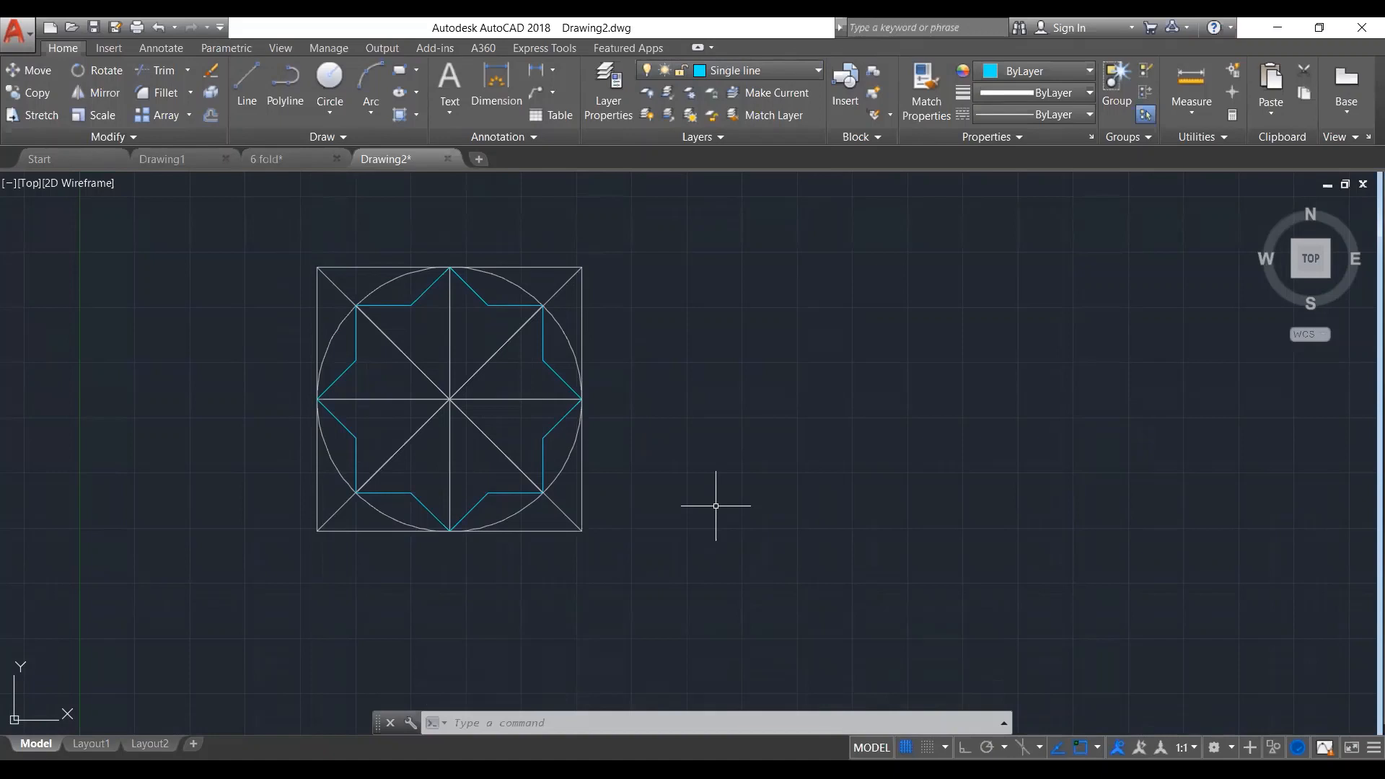
Copy the star tile with its grid from its lower-left corner twice to the right, forming a row of three adjoining tiles
{"action": "scroll", "coordinate": [726, 373], "scroll_direction": "down", "scroll_amount": 4}
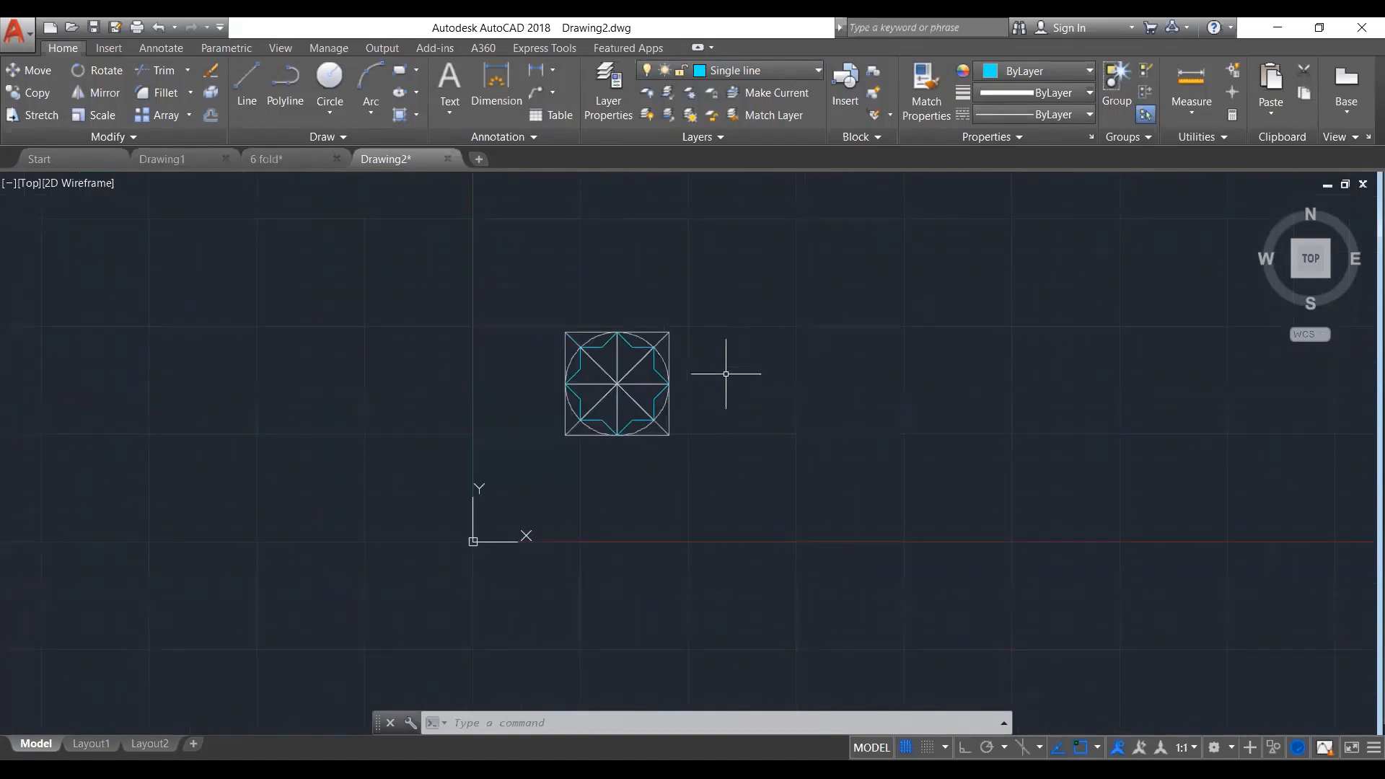
{"action": "left_click", "coordinate": [759, 301]}
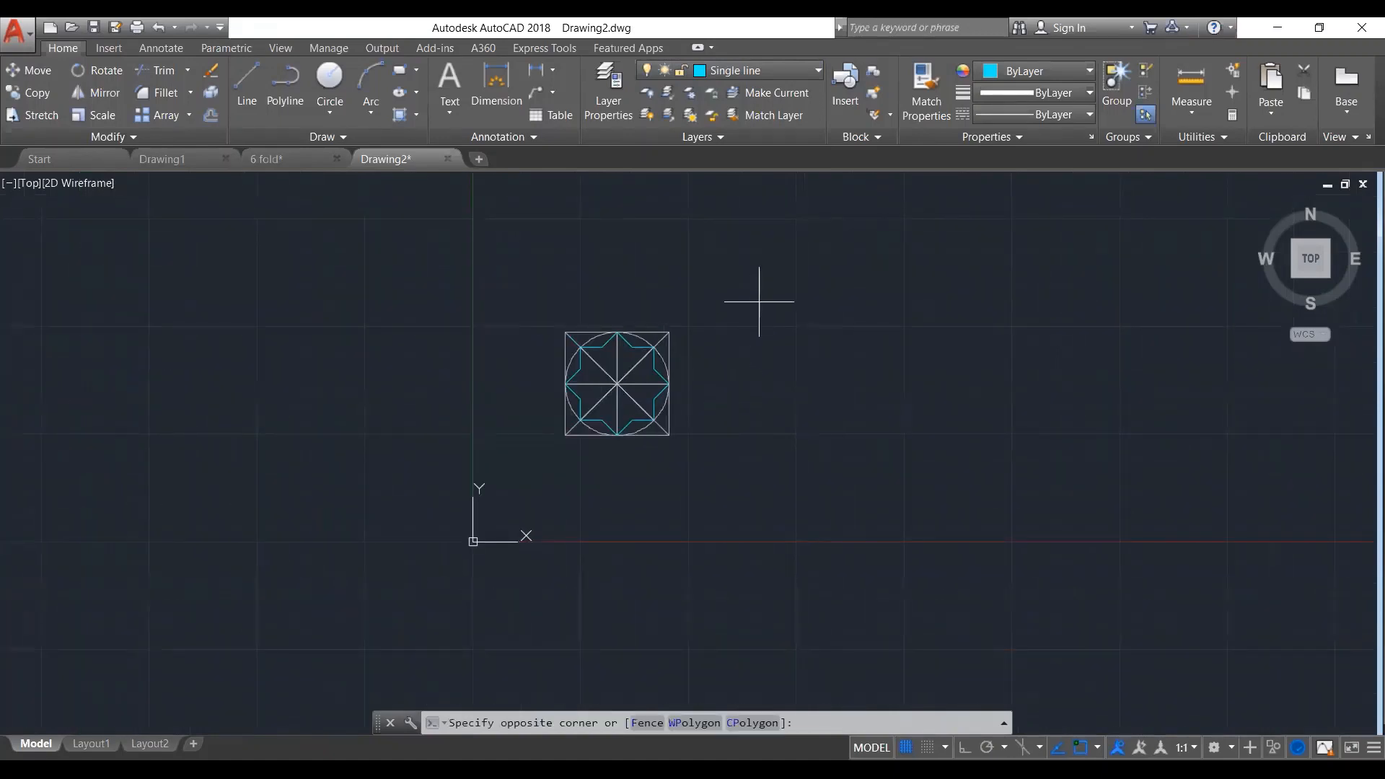
{"action": "left_click", "coordinate": [530, 471]}
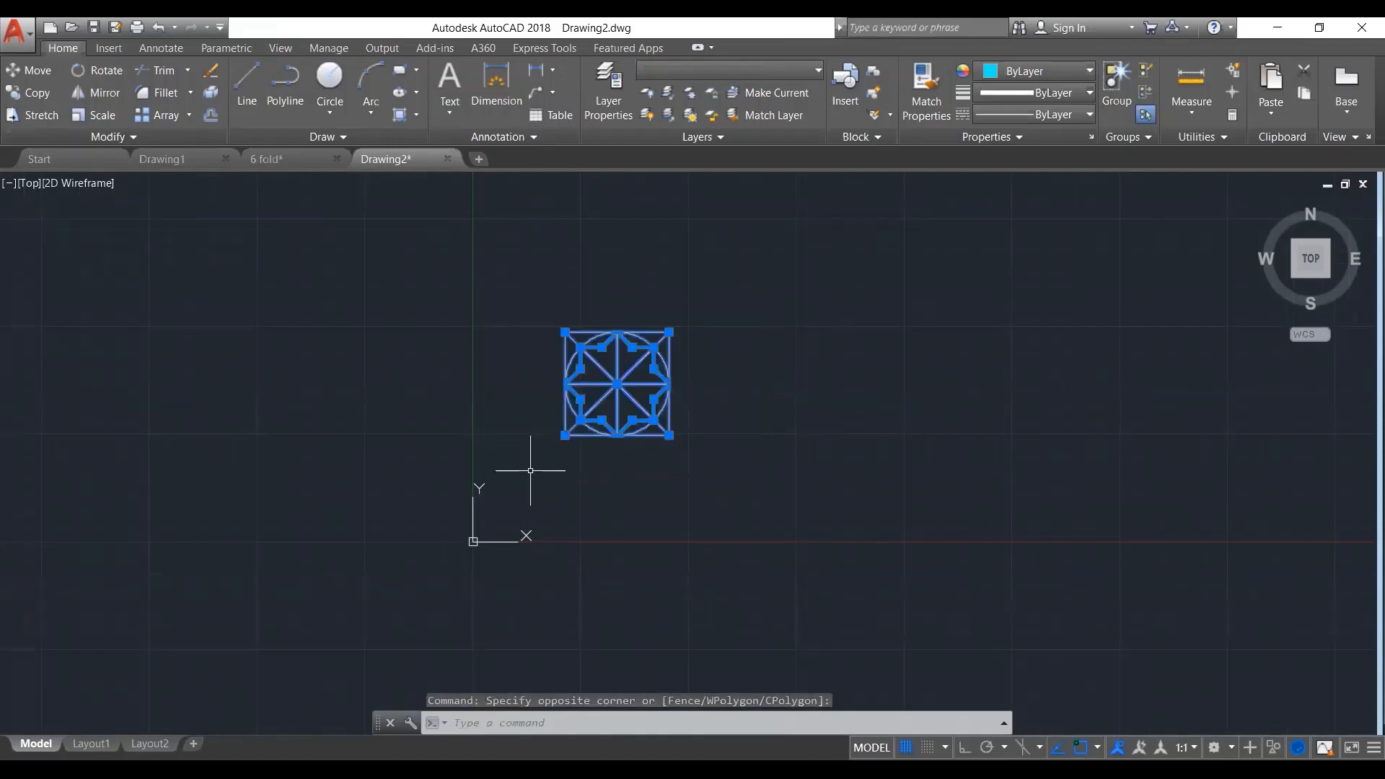
{"action": "type", "text": "CO"}
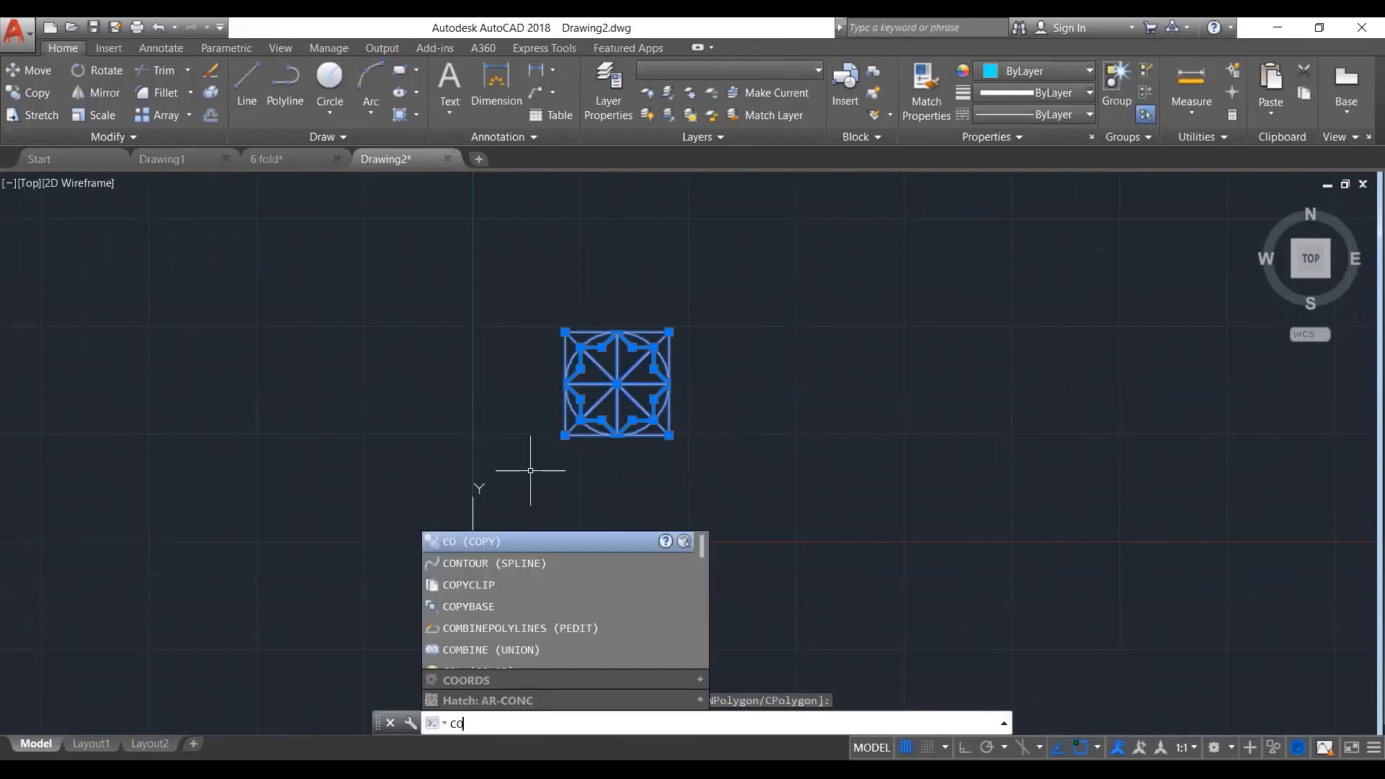
{"action": "key", "text": "Return"}
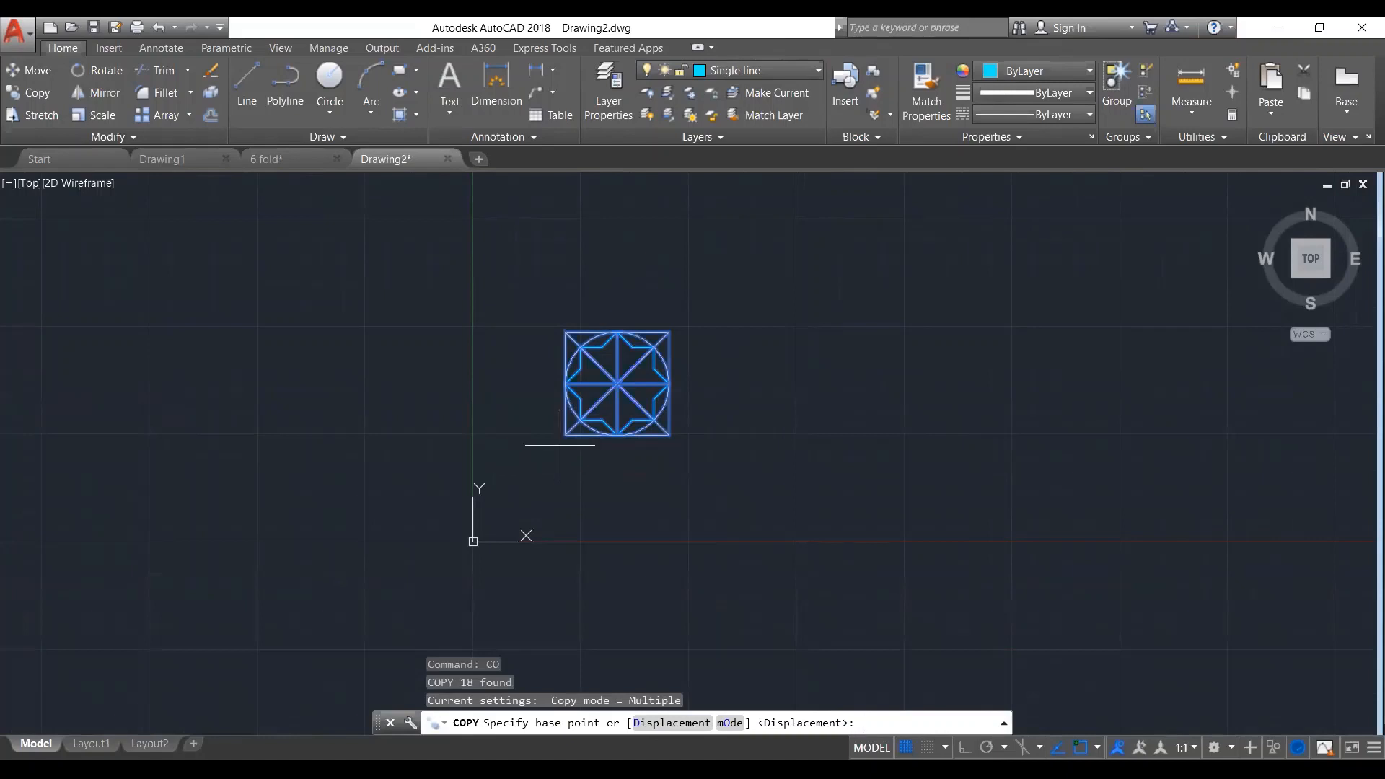
{"action": "scroll", "coordinate": [562, 440], "scroll_direction": "up", "scroll_amount": 2}
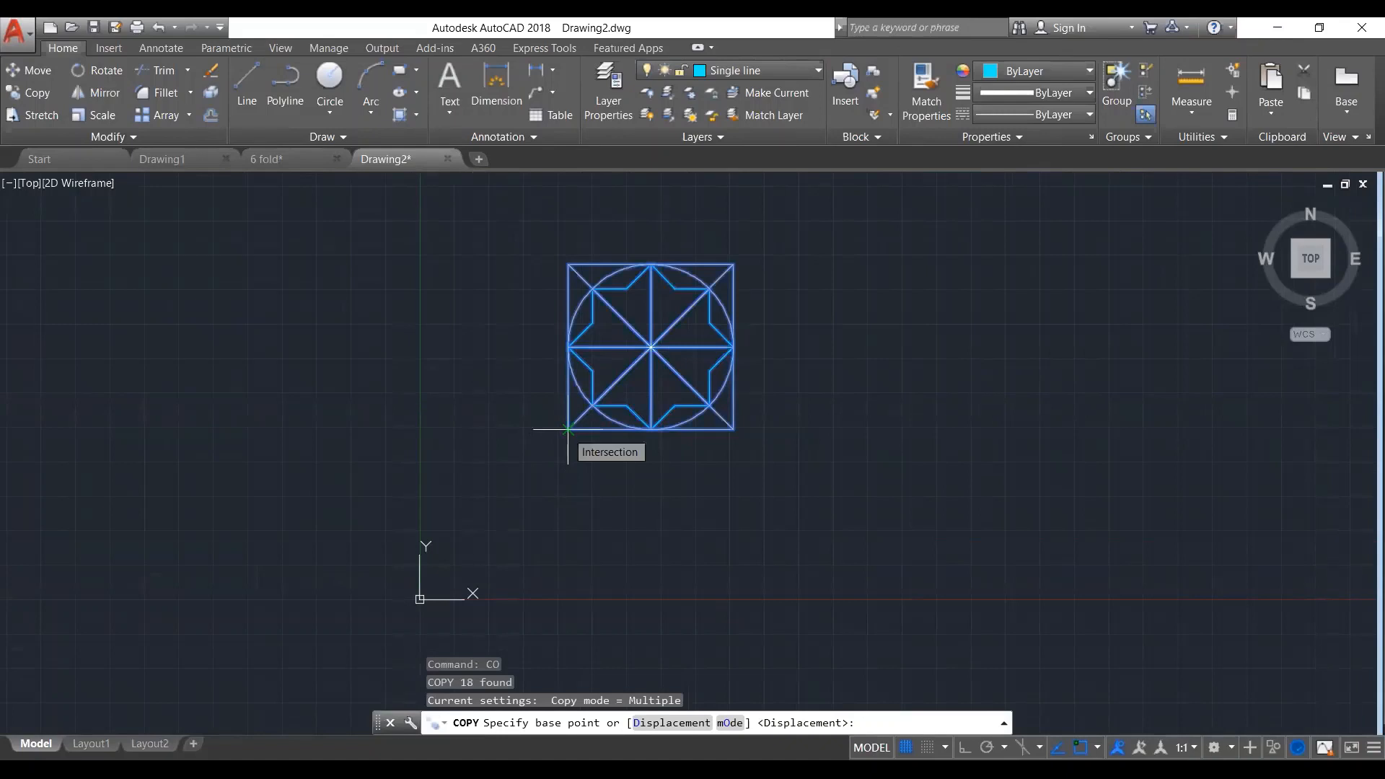
{"action": "left_click", "coordinate": [567, 429]}
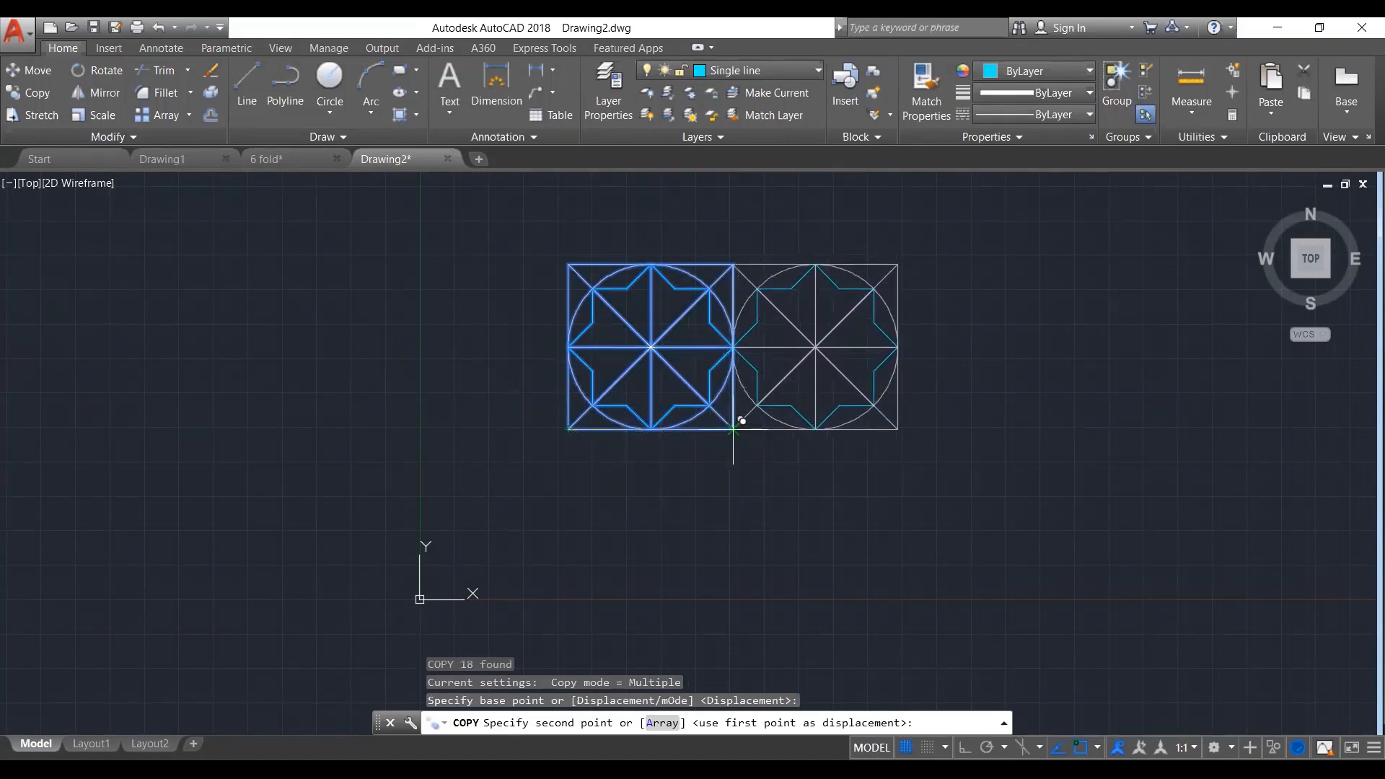
{"action": "left_click", "coordinate": [733, 428]}
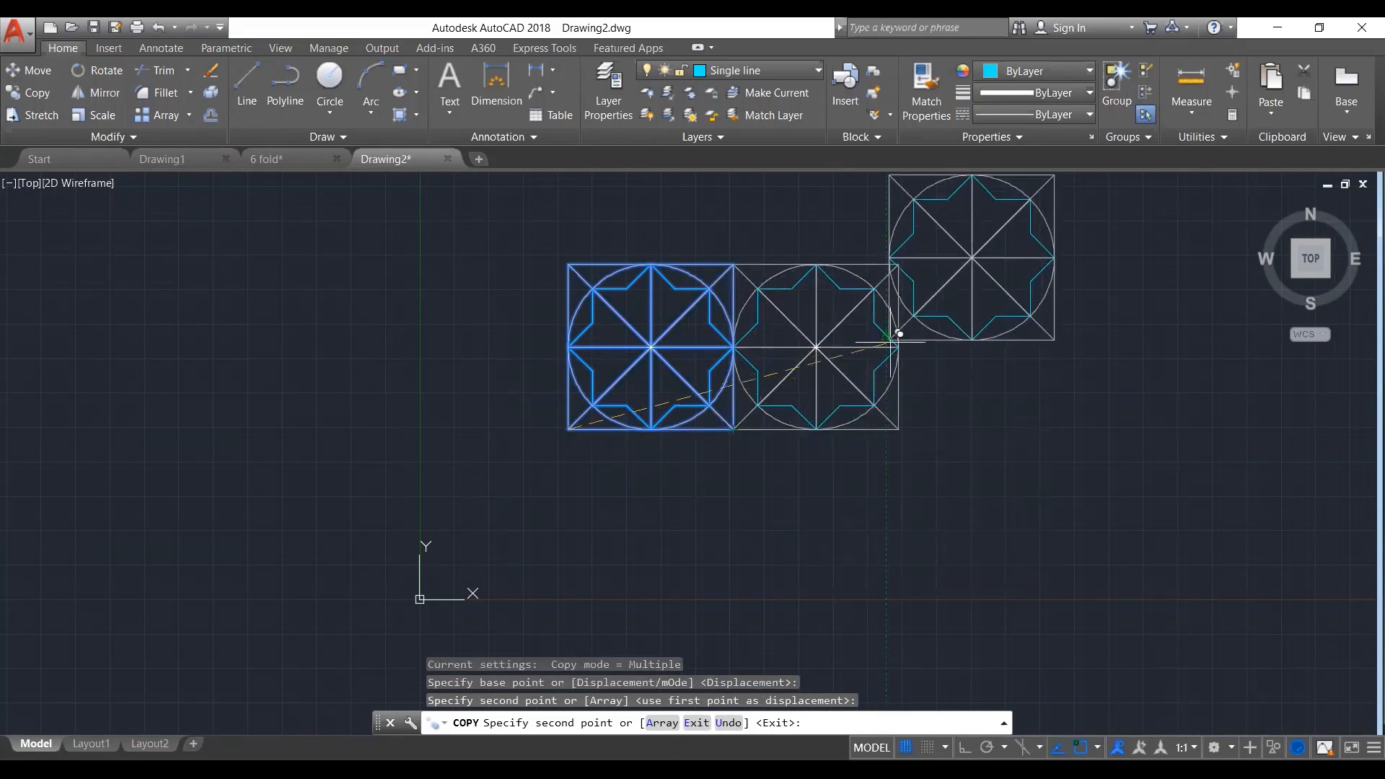
{"action": "left_click", "coordinate": [899, 429]}
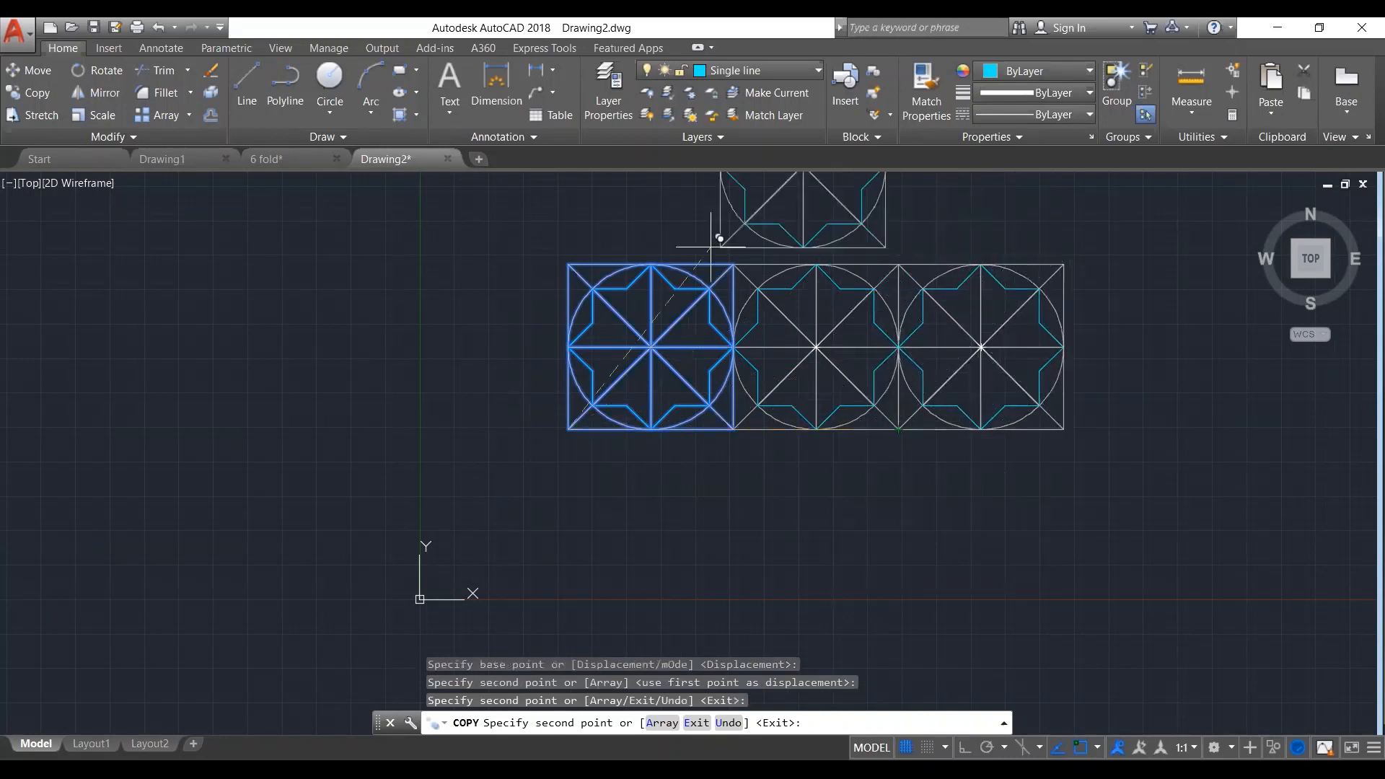
Place three more copies of the tile directly above the first row, completing a block of three columns and two rows
{"action": "left_click", "coordinate": [569, 264]}
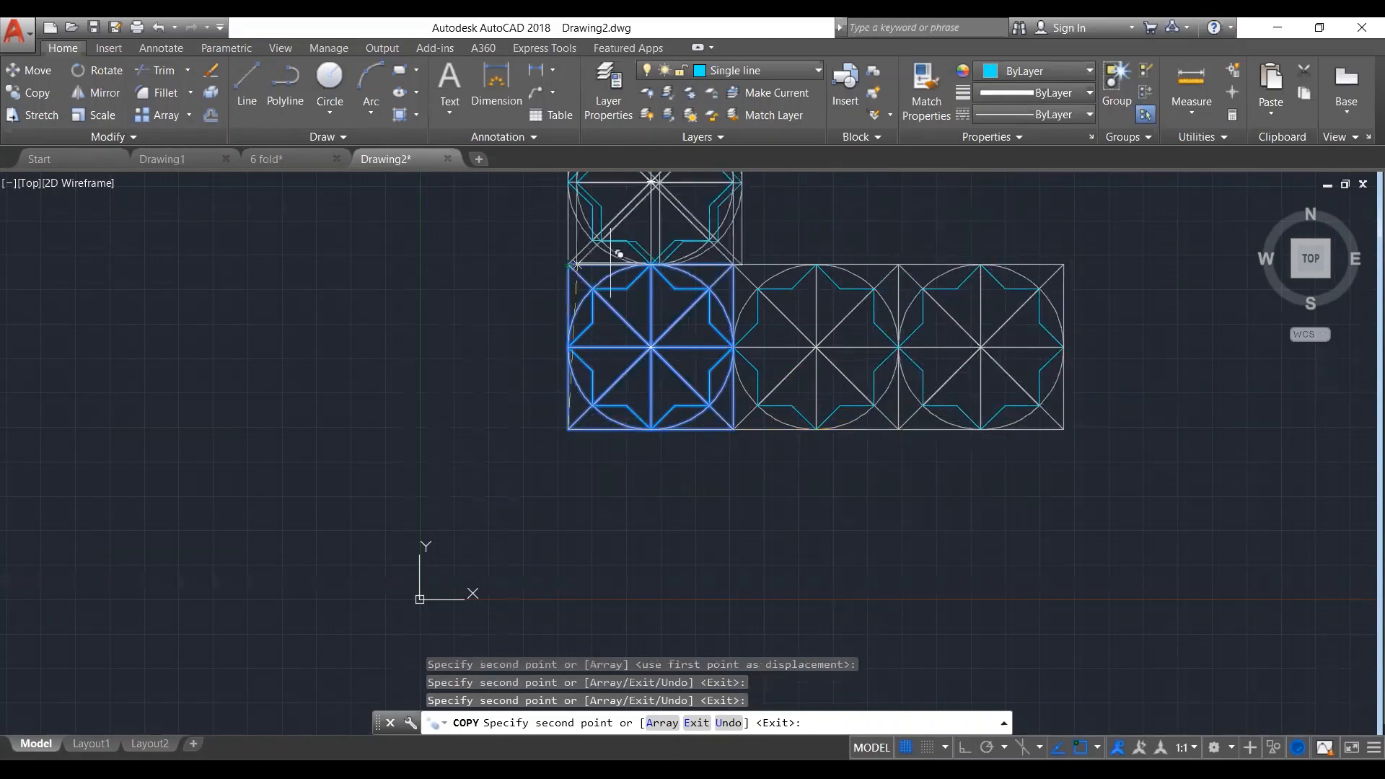
{"action": "left_click", "coordinate": [733, 265]}
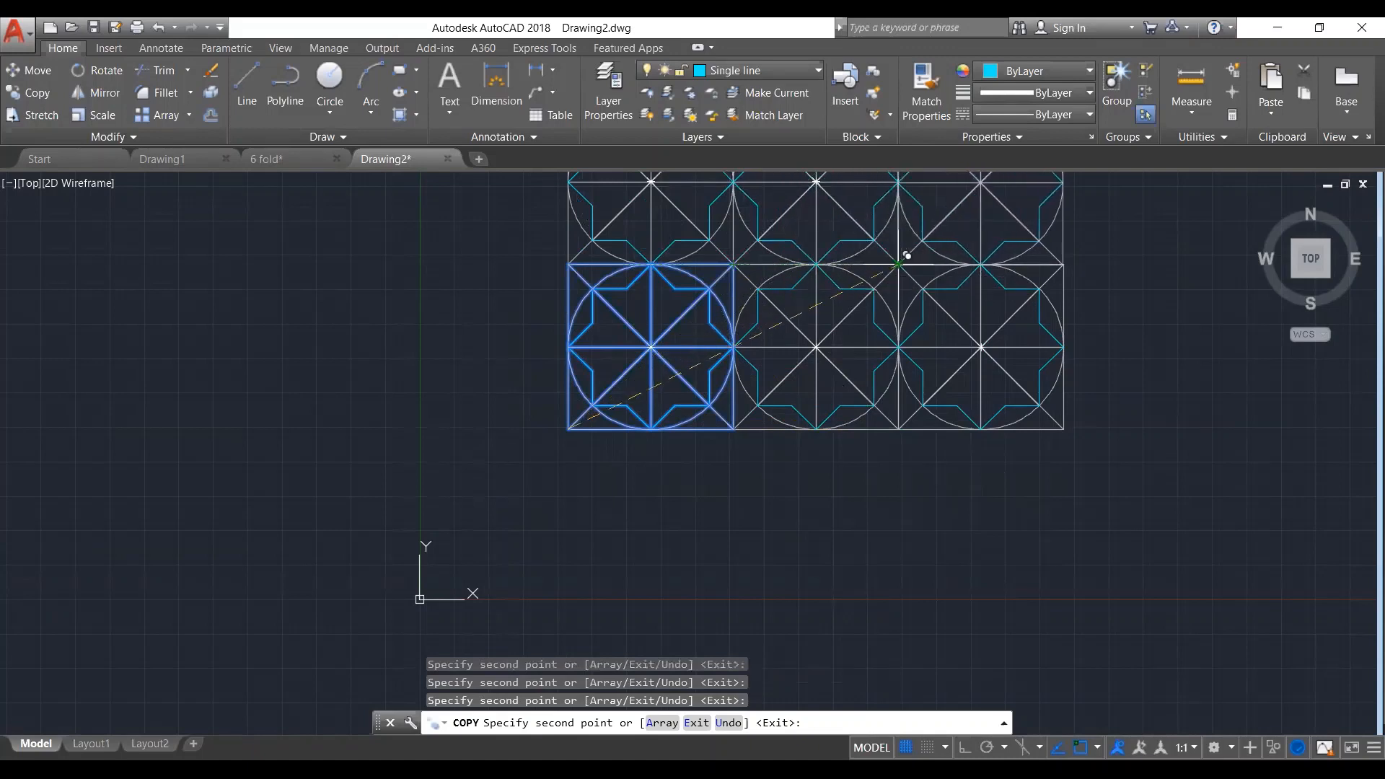
{"action": "left_click", "coordinate": [898, 265]}
{"action": "key", "text": "Return"}
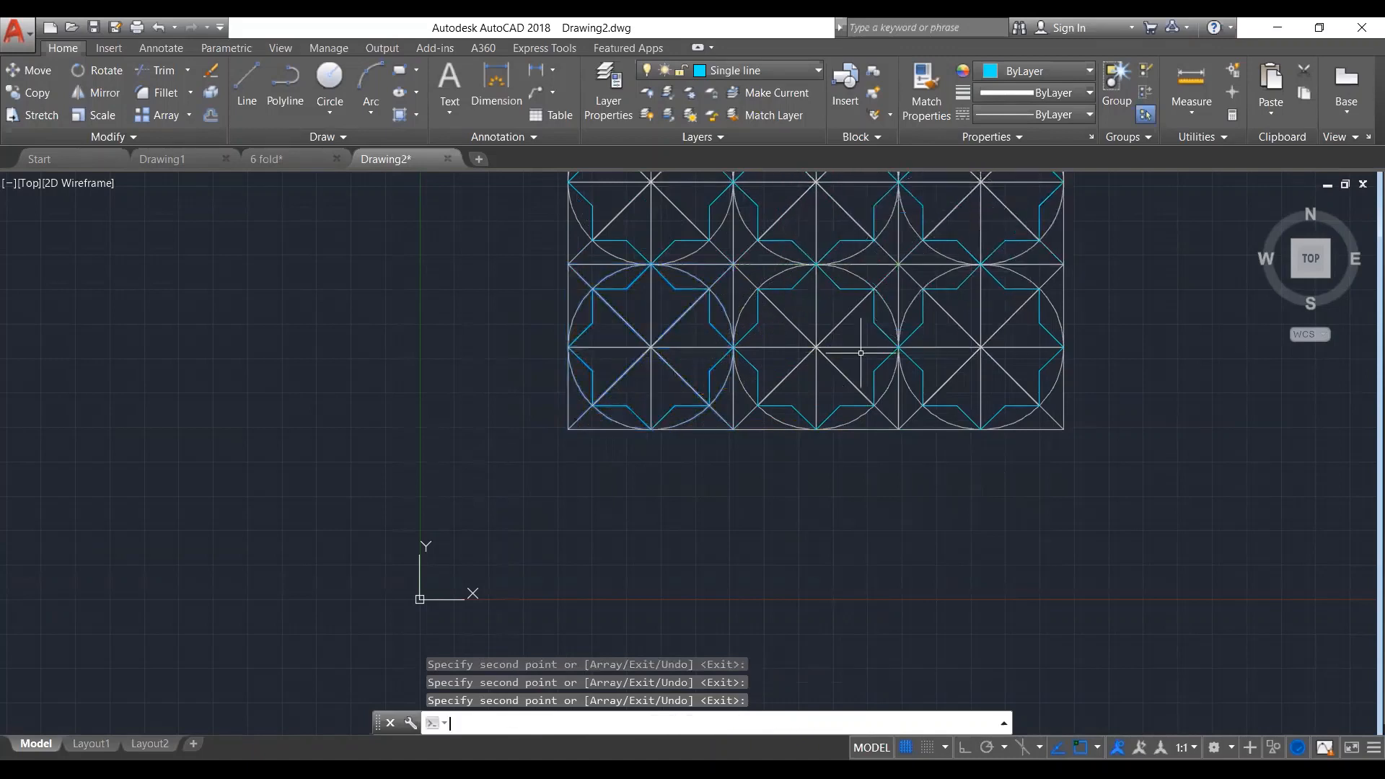
{"action": "scroll", "coordinate": [749, 521], "scroll_direction": "down", "scroll_amount": 2}
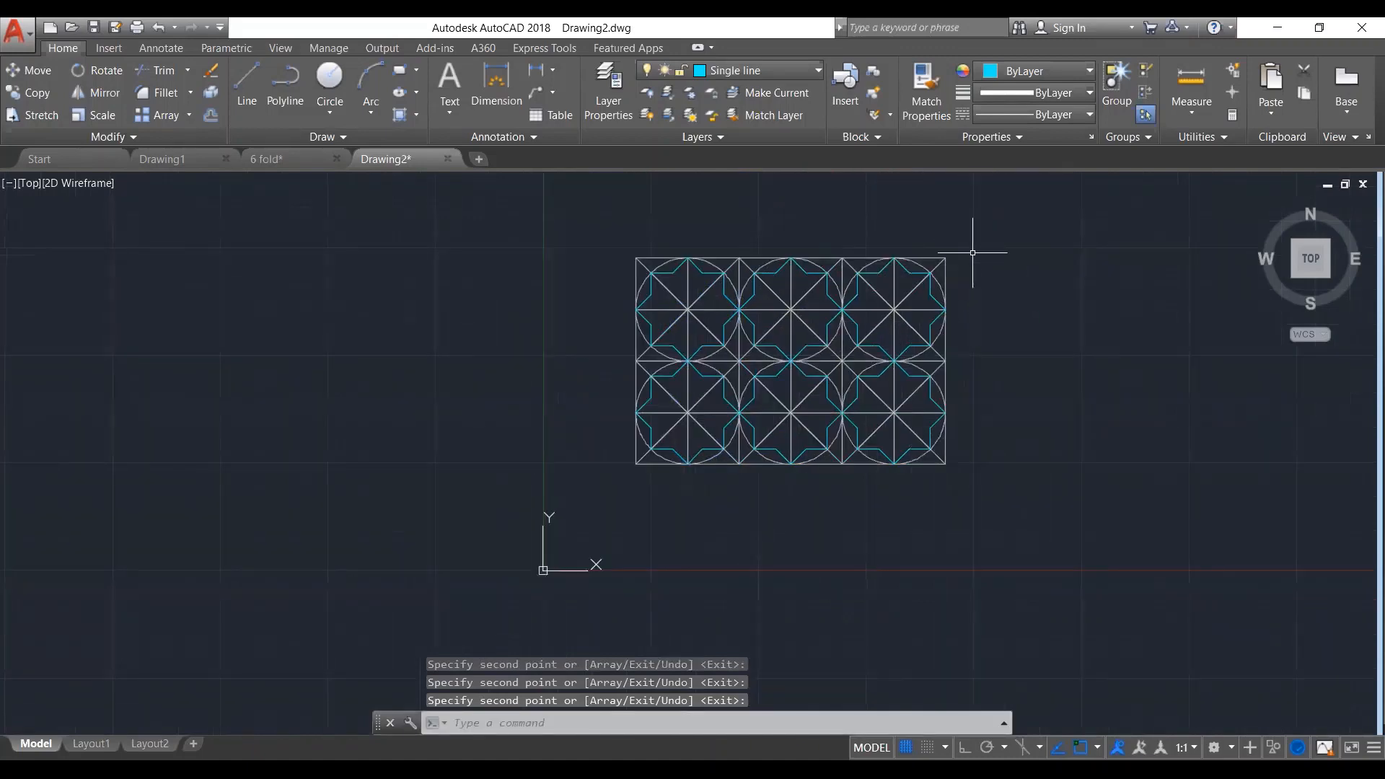
Outline the six-tile pattern with a rectangle from its upper-left to lower-right corner and turn off the Grid layer
{"action": "scroll", "coordinate": [974, 257], "scroll_direction": "up", "scroll_amount": 2}
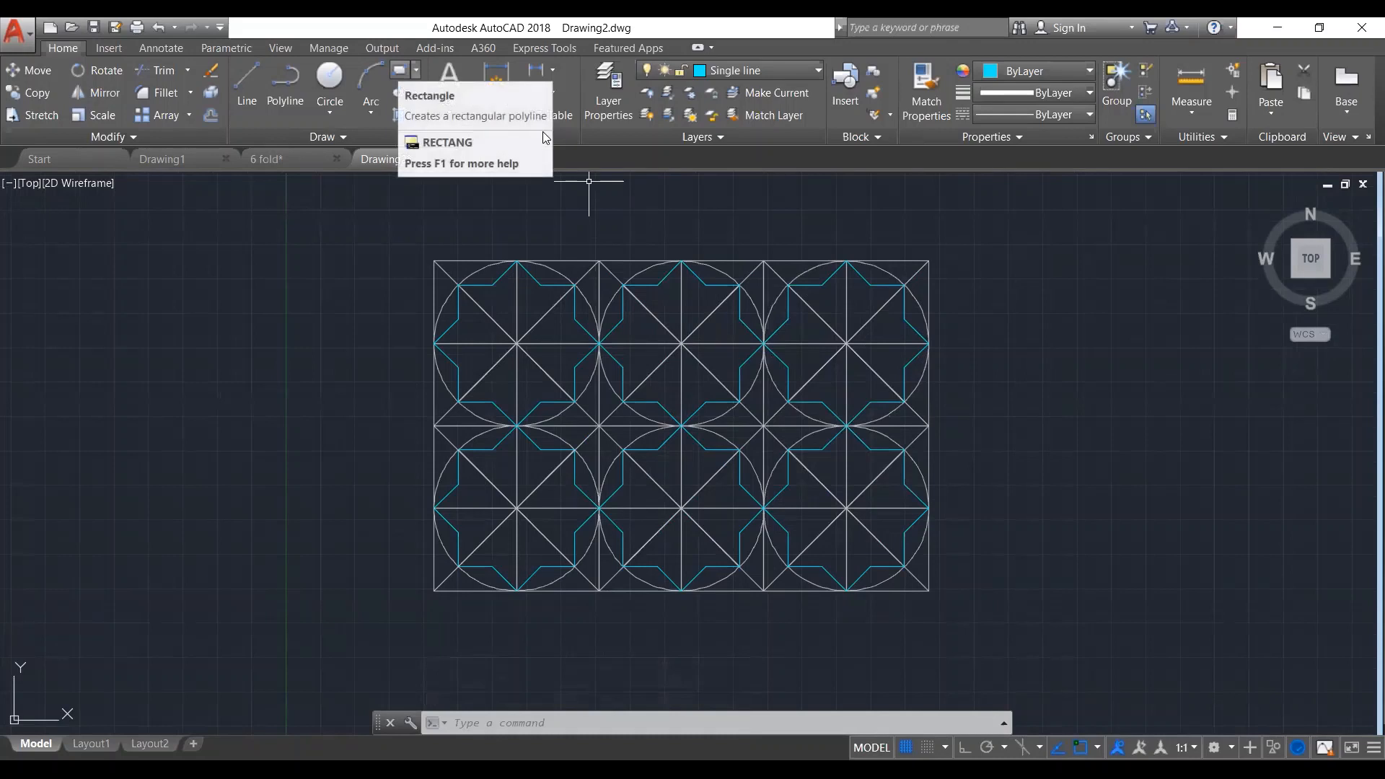
{"action": "left_click", "coordinate": [399, 70]}
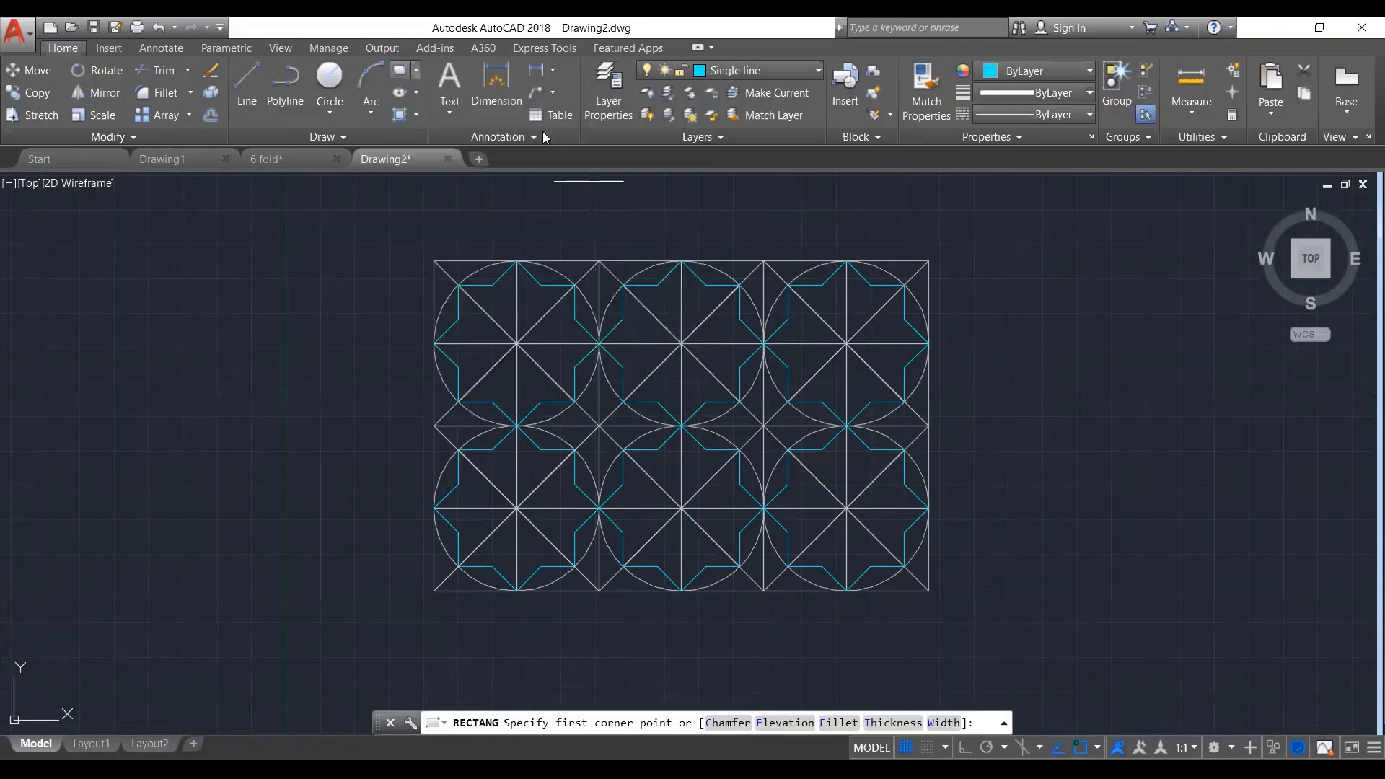
{"action": "left_click", "coordinate": [434, 261]}
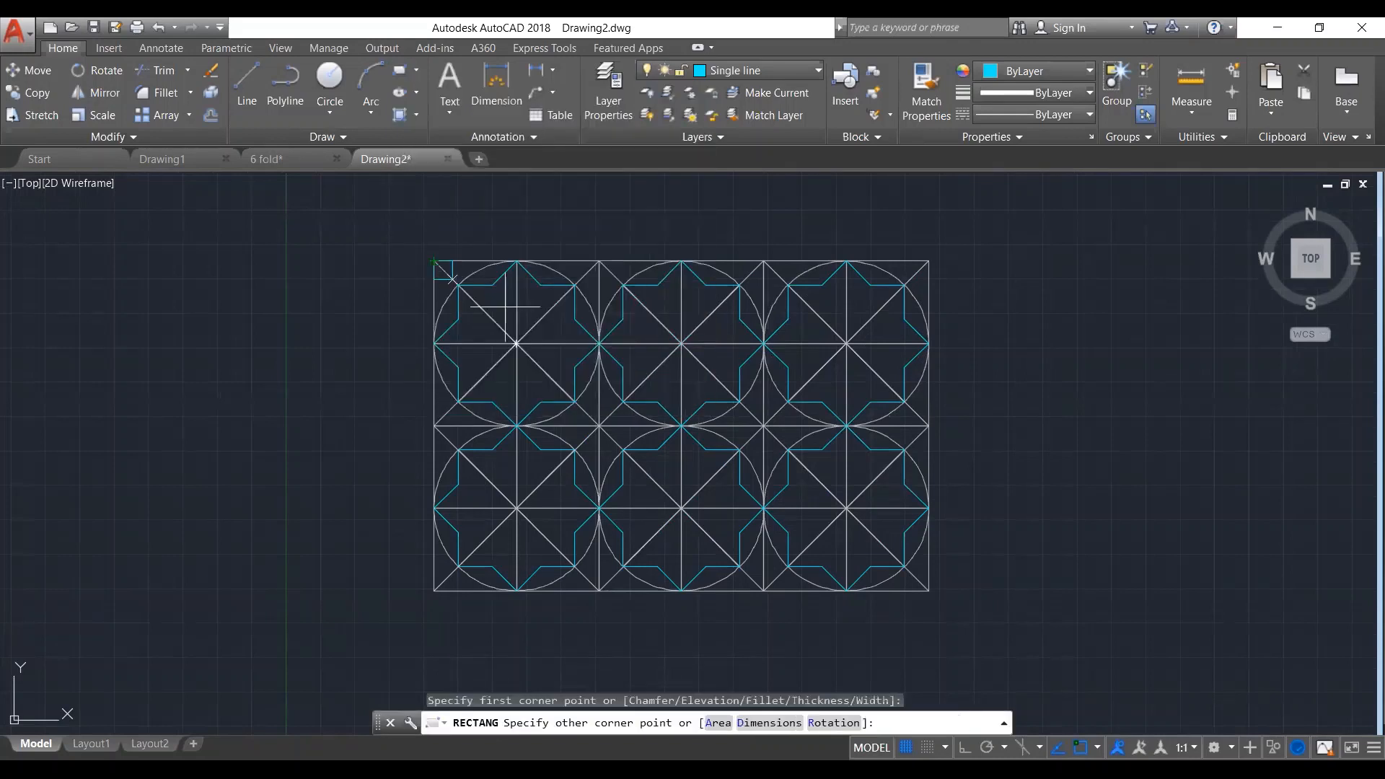
{"action": "left_click", "coordinate": [929, 590]}
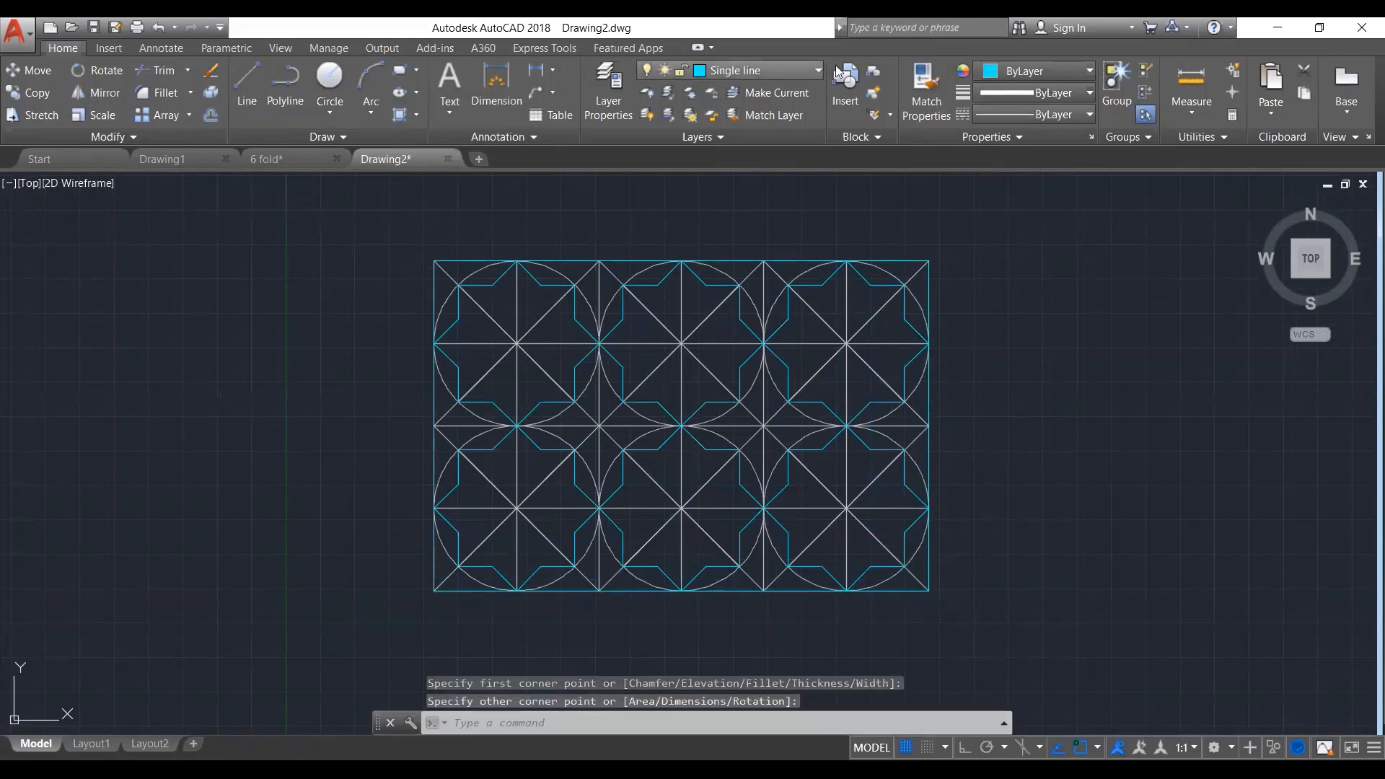
{"action": "left_click", "coordinate": [815, 70]}
{"action": "left_click", "coordinate": [650, 134]}
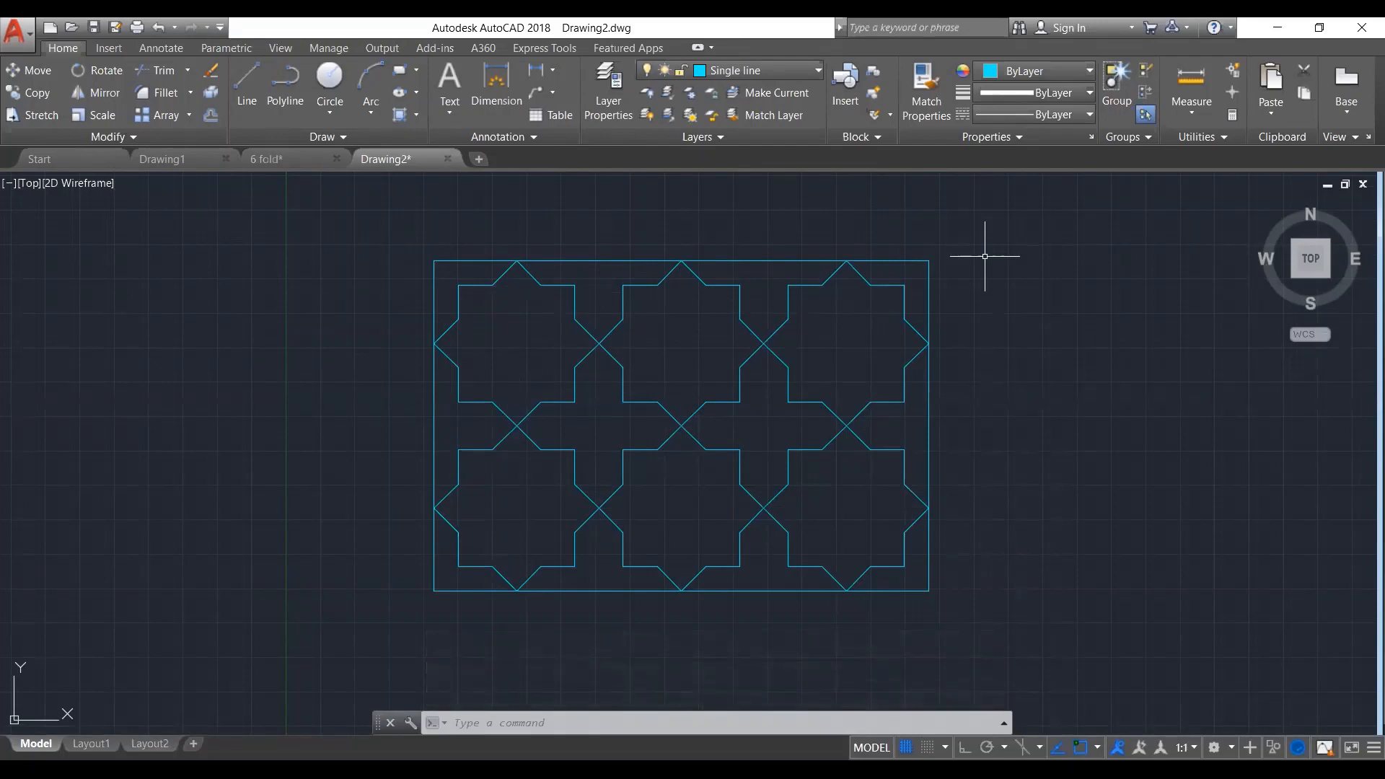
Undo the Grid layer change, the outline rectangle and the tile copies, back to the single star tile
{"action": "key", "text": "ctrl+z"}
{"action": "key", "text": "ctrl+z"}
{"action": "key", "text": "ctrl+z"}
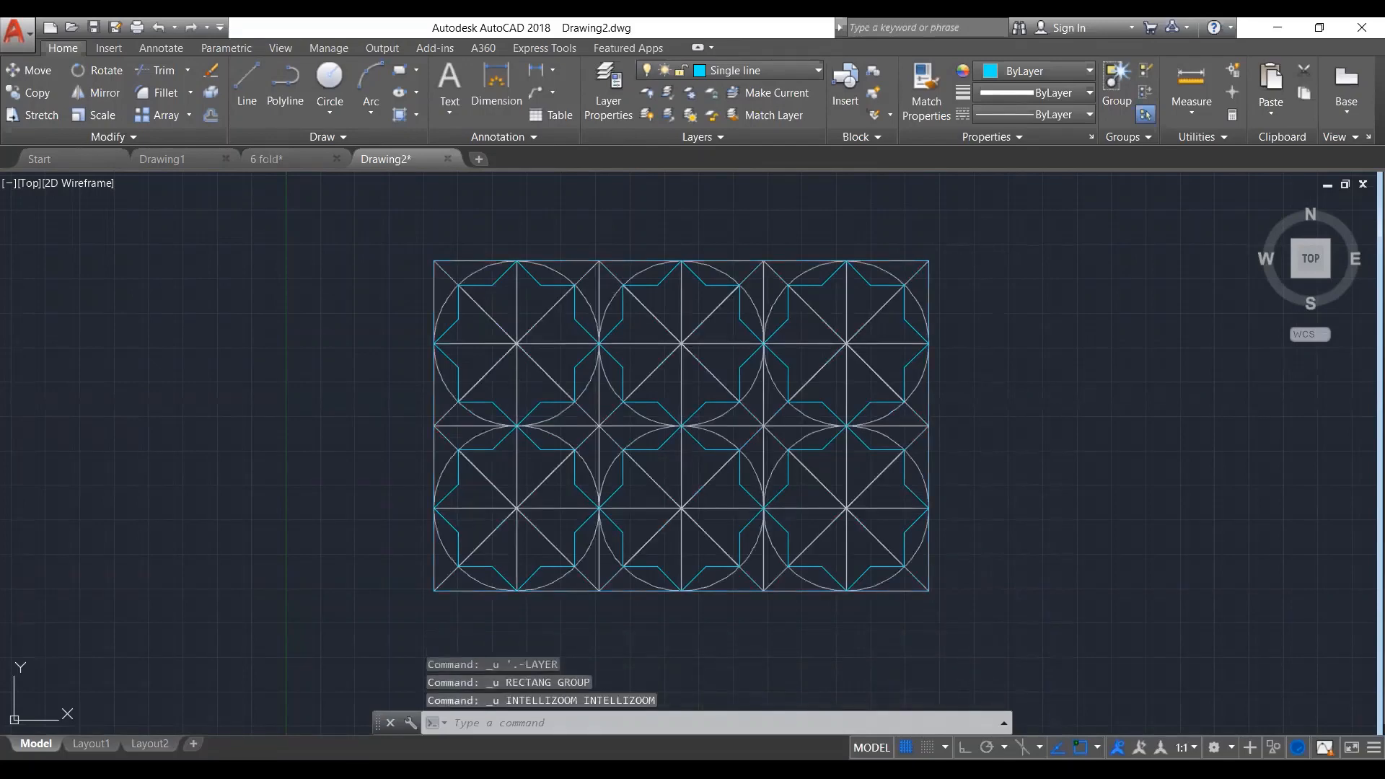
{"action": "key", "text": "ctrl+z"}
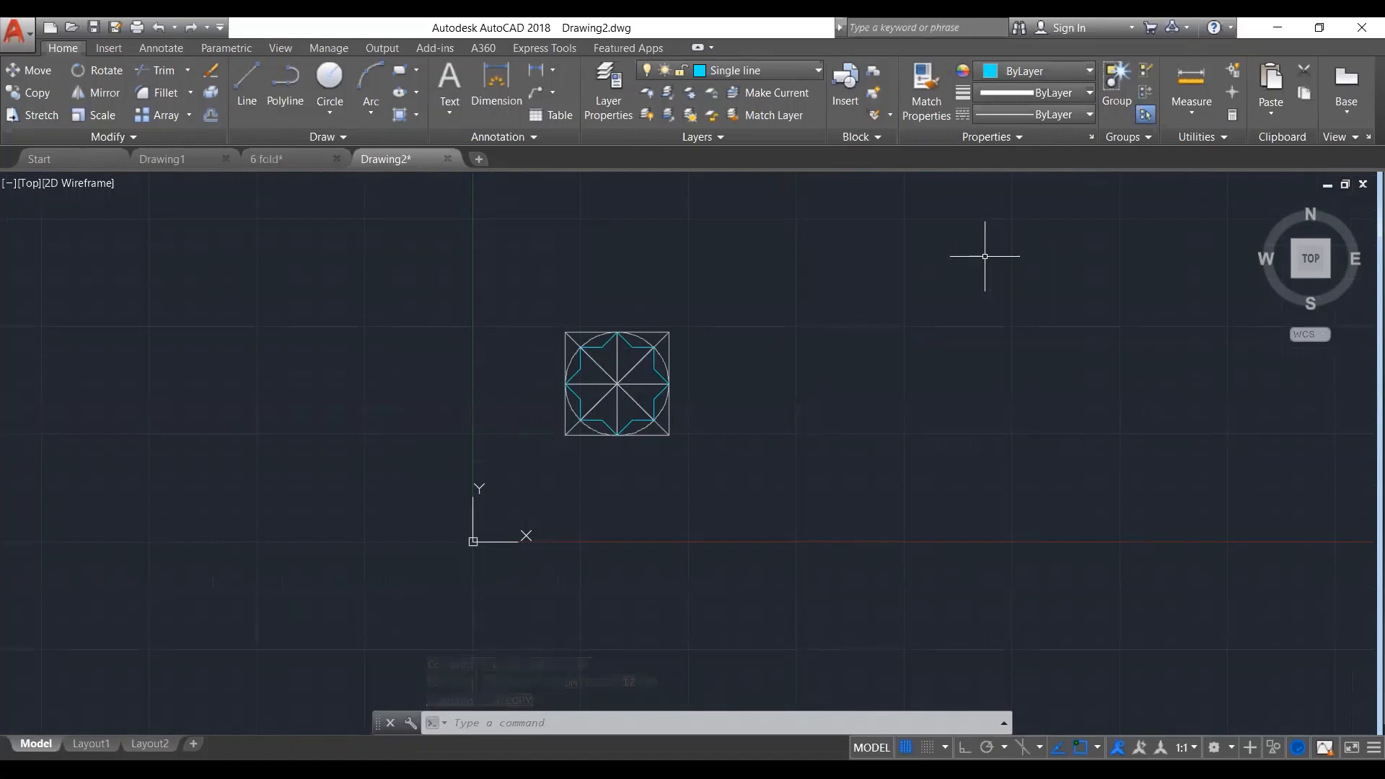
Create a rectangular array from the complete star tile, including its grid lines, circle and square
{"action": "left_click", "coordinate": [730, 302]}
{"action": "left_click", "coordinate": [534, 473]}
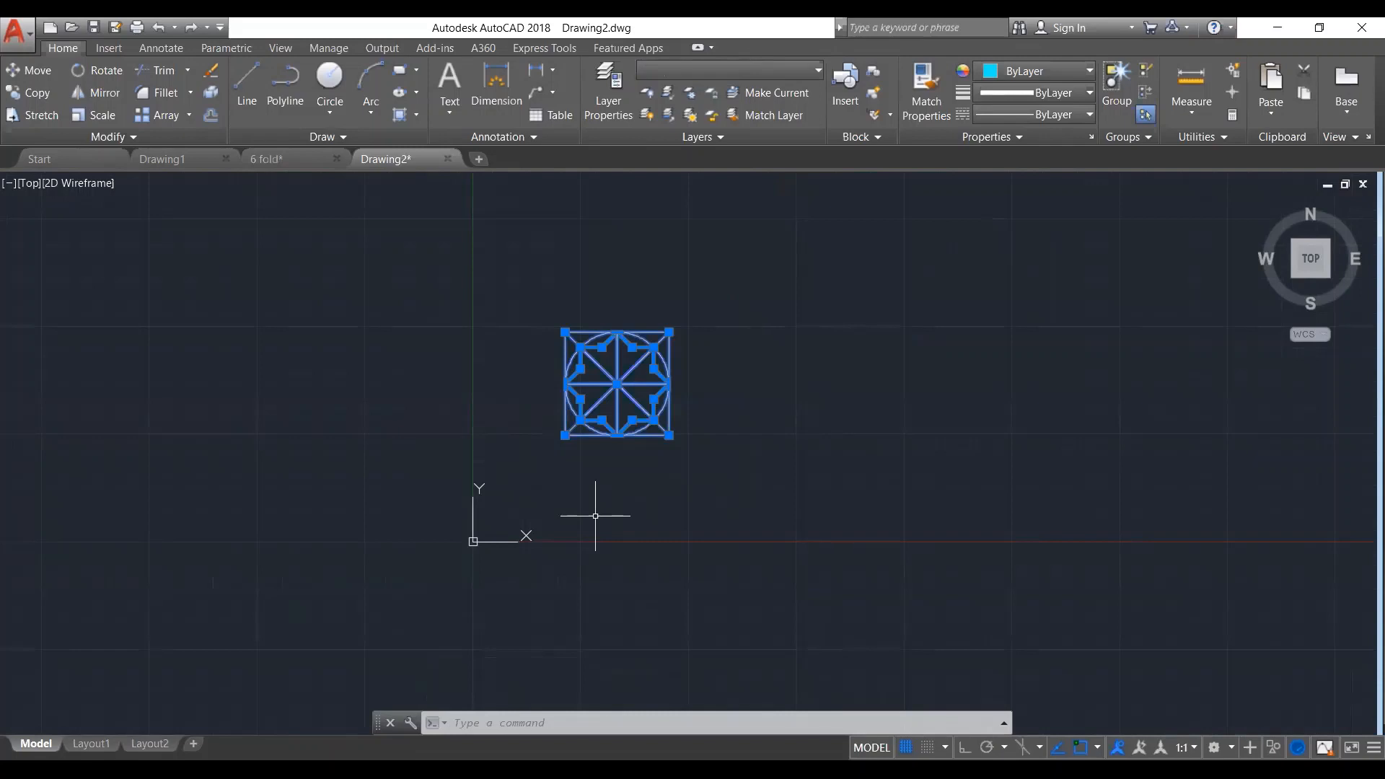
{"action": "type", "text": "ar"}
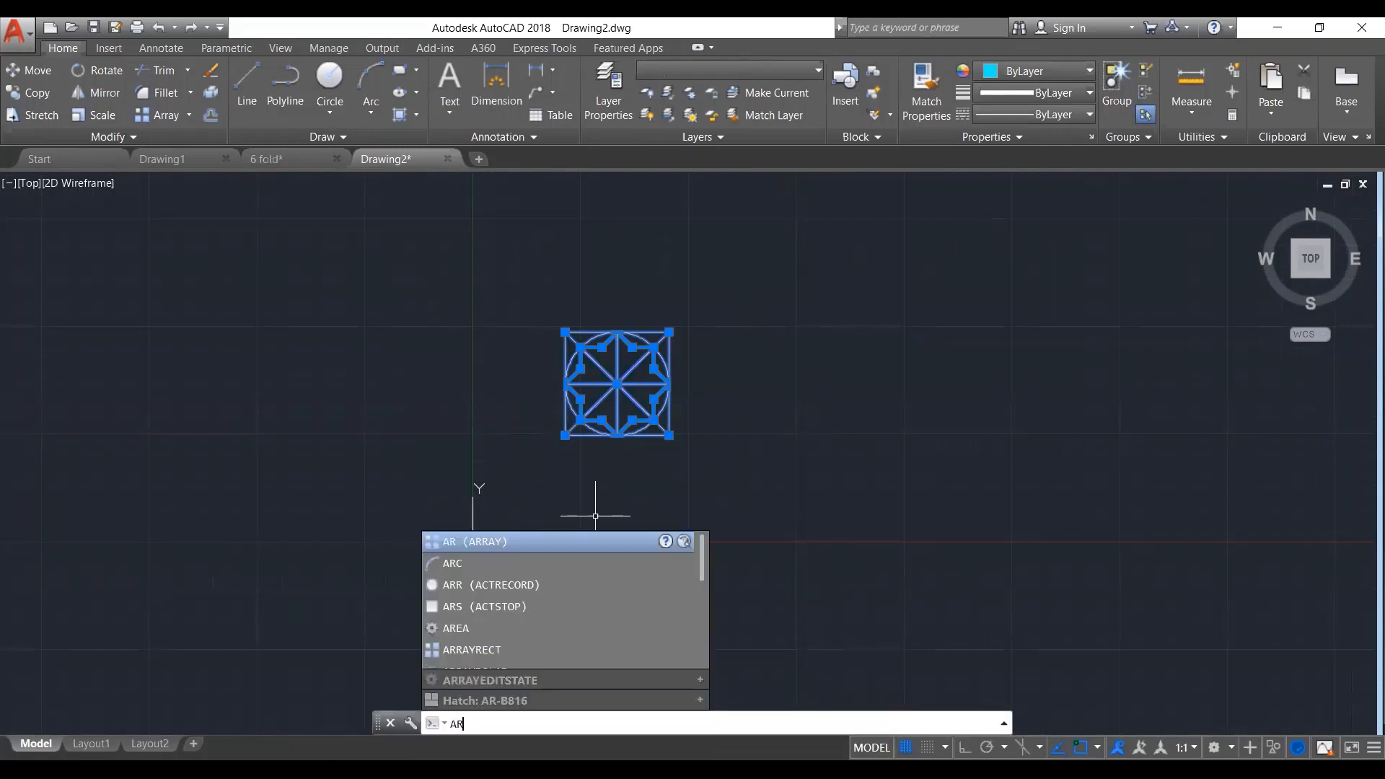
{"action": "key", "text": "Return"}
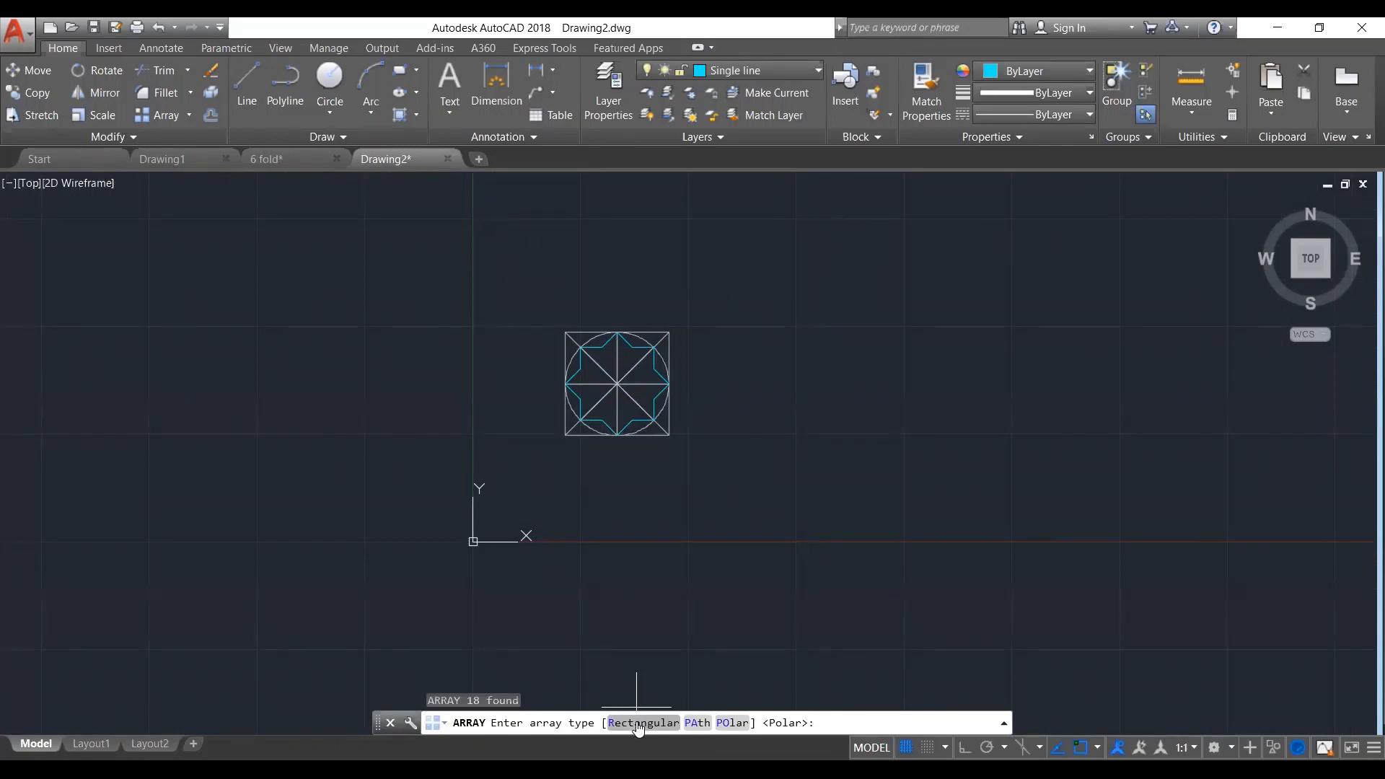
{"action": "left_click", "coordinate": [638, 723]}
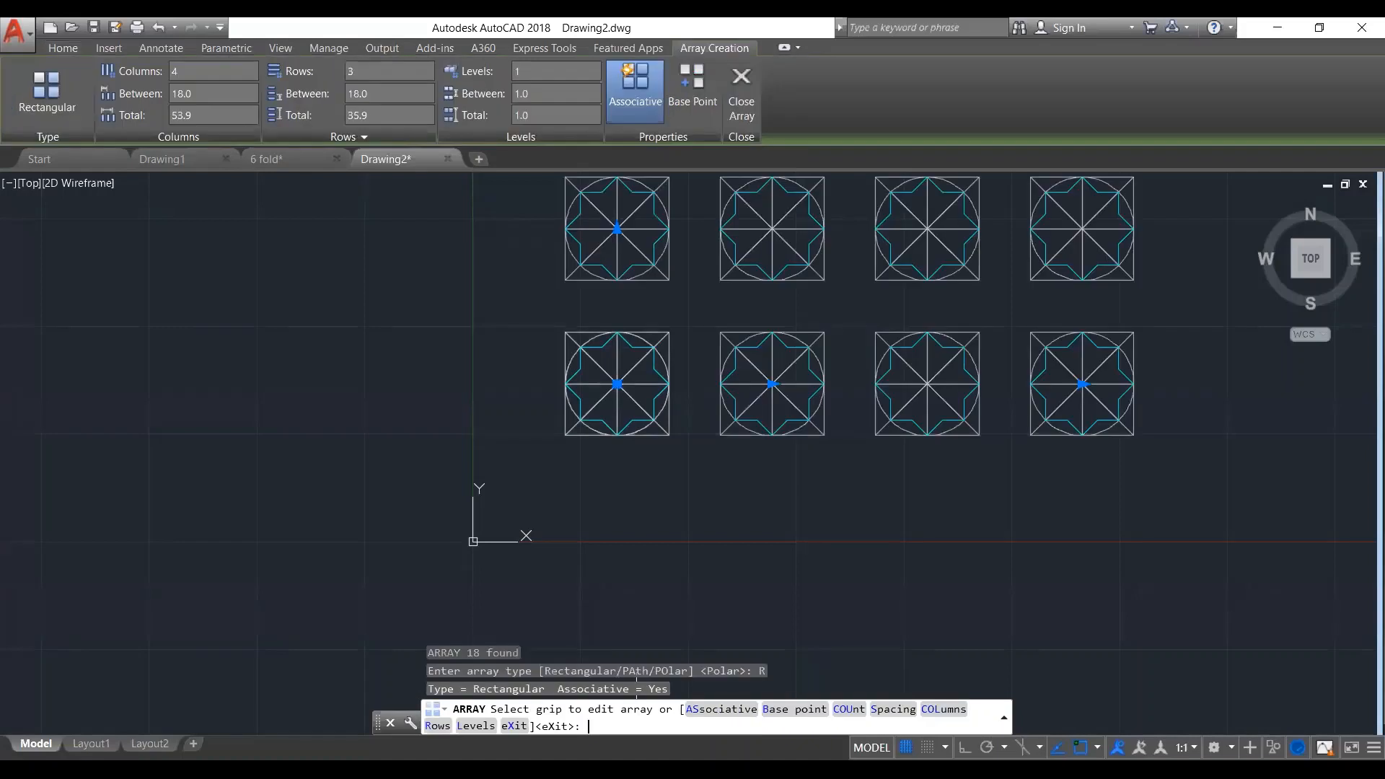
{"action": "scroll", "coordinate": [663, 550], "scroll_direction": "down", "scroll_amount": 2}
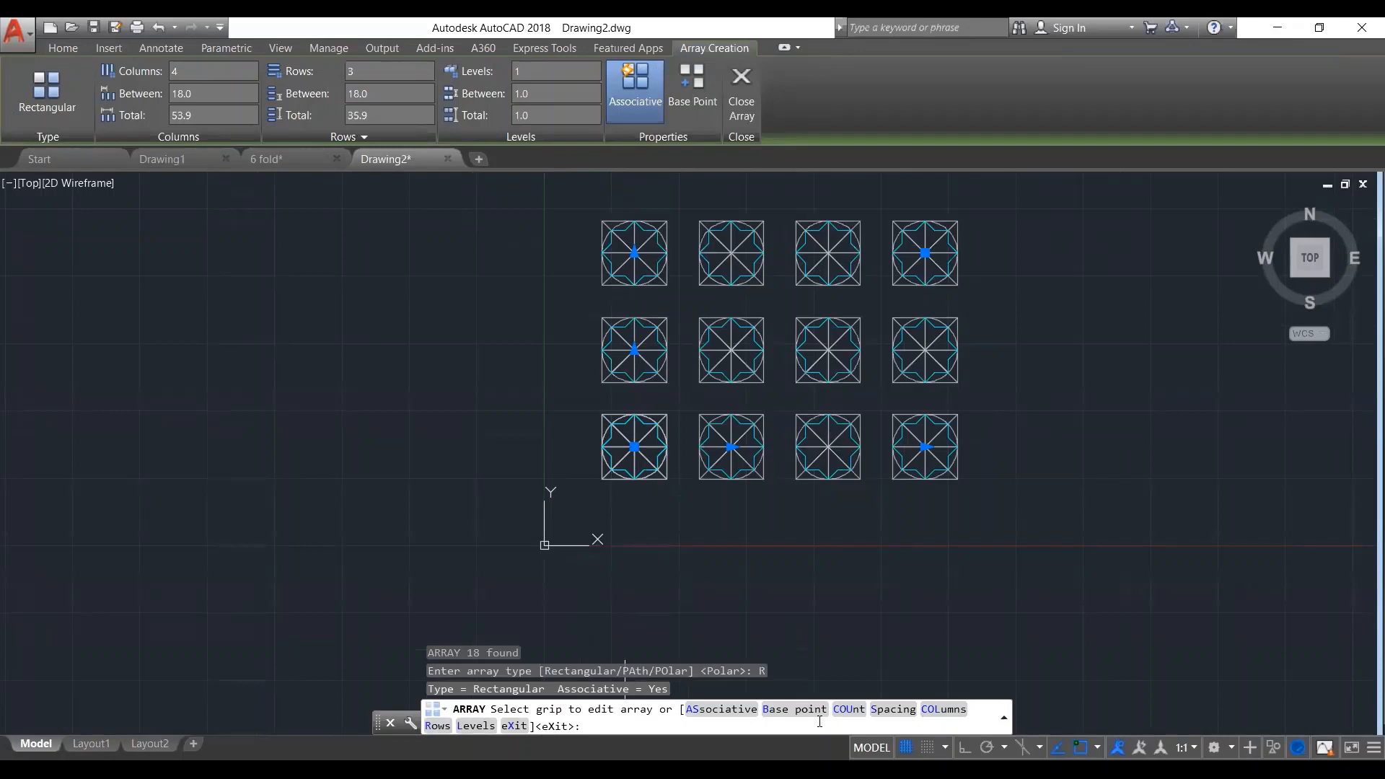
Set the number of columns in the array to 5, leaving the column distance prompt unanswered
{"action": "left_click", "coordinate": [947, 710]}
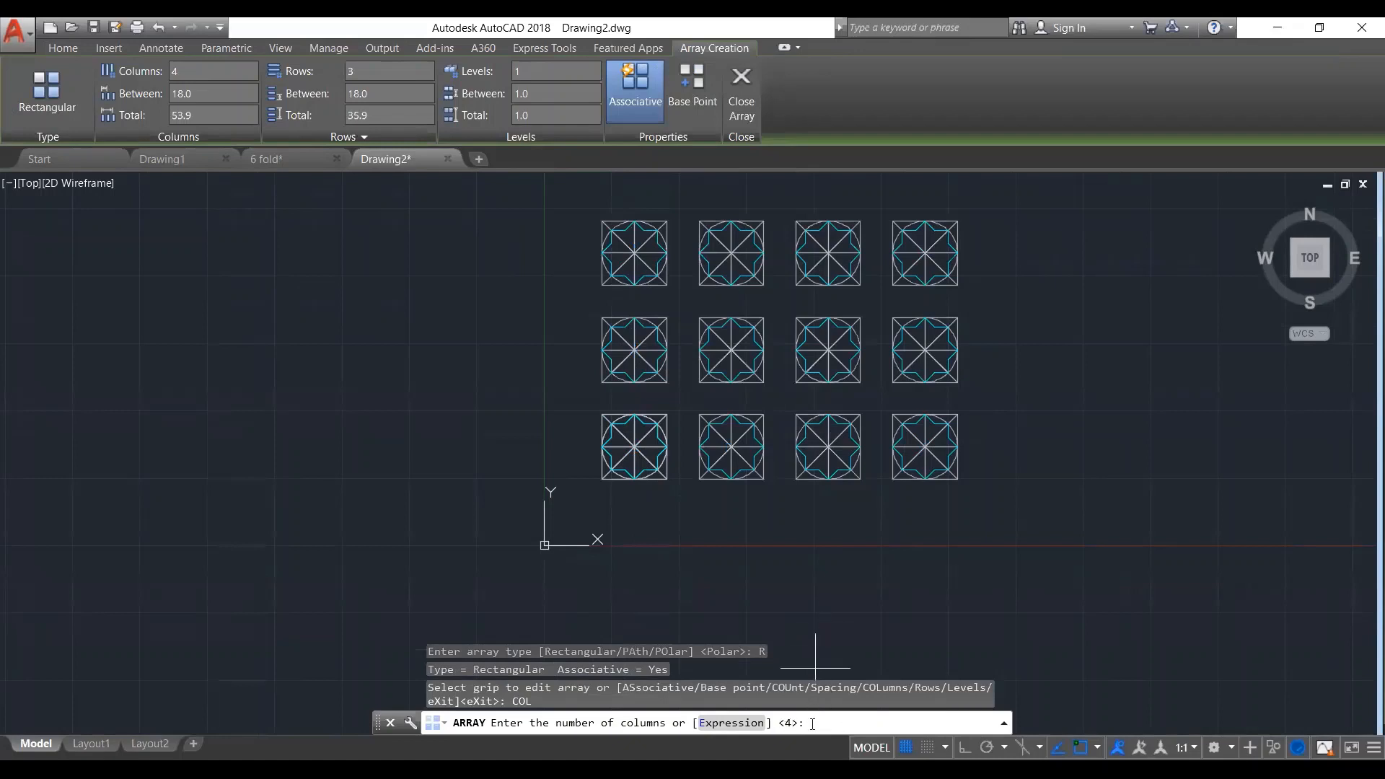
{"action": "type", "text": "5"}
{"action": "key", "text": "Return"}
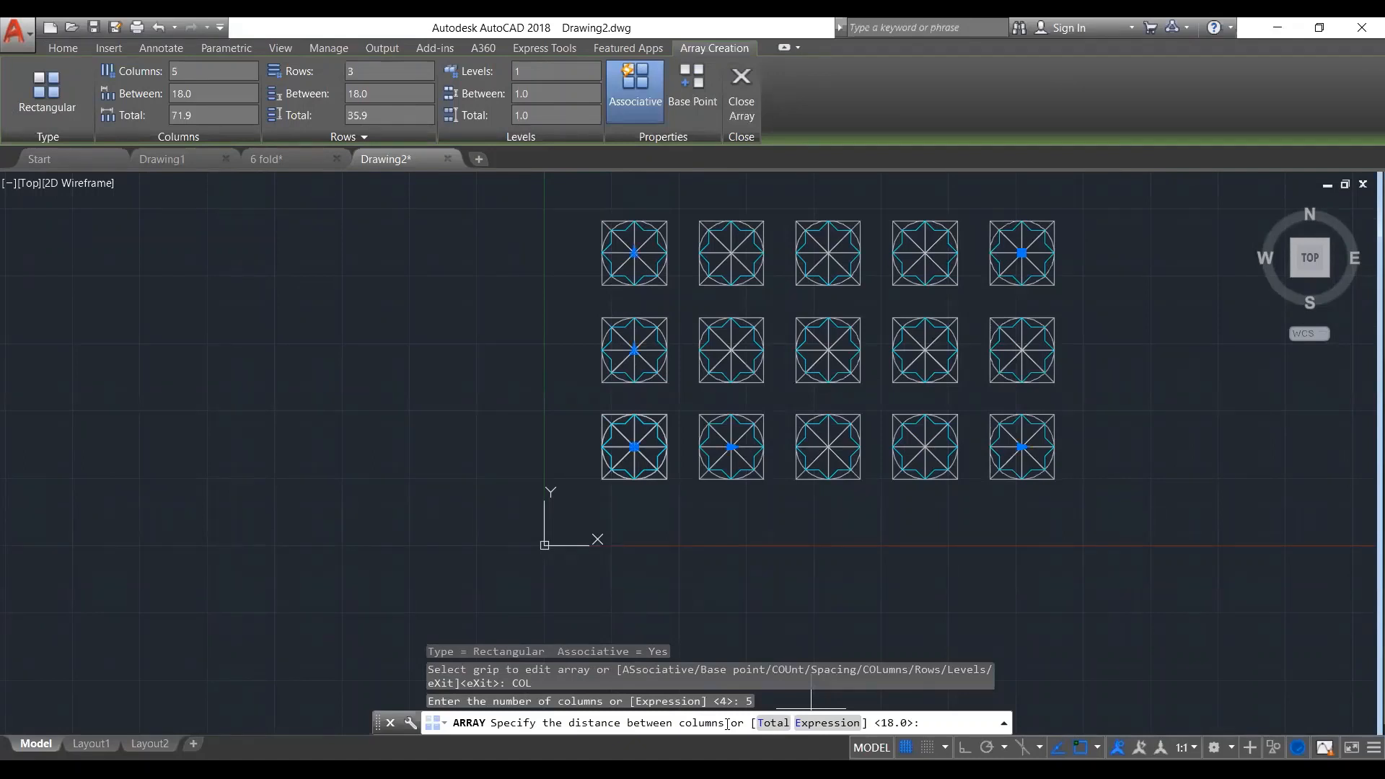
{"action": "key", "text": "Escape"}
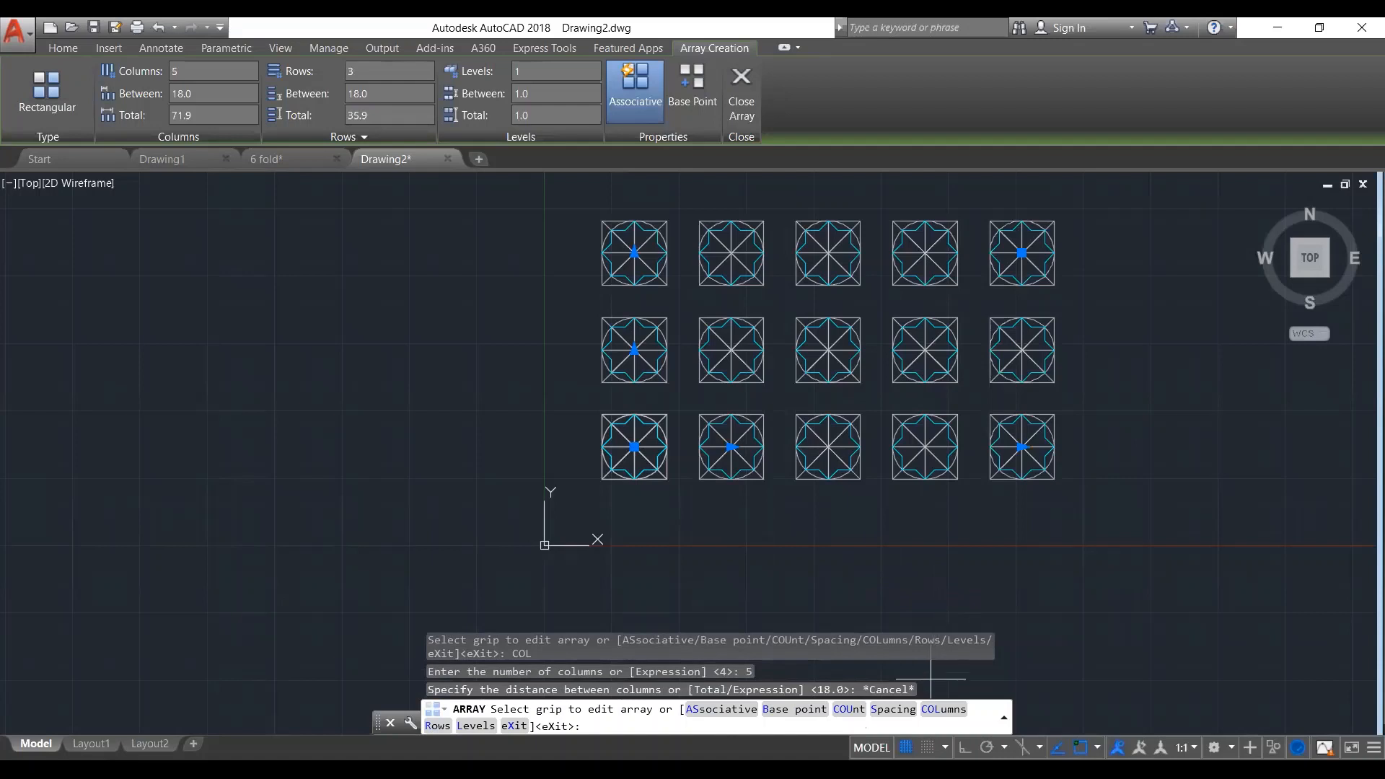
Set the array's column spacing to the tile width of 12.0, measured between the first tile's lower-left and lower-right corners
{"action": "left_click", "coordinate": [892, 710]}
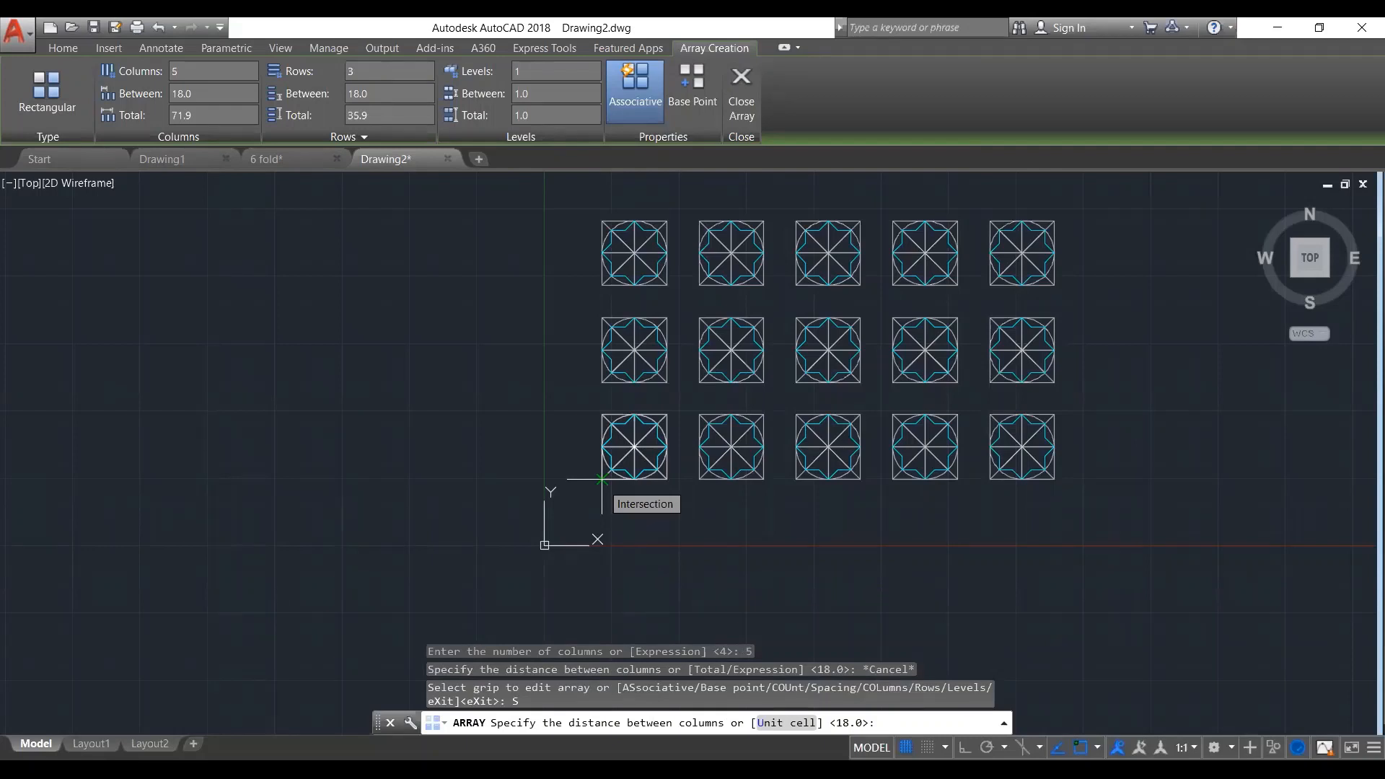
{"action": "scroll", "coordinate": [602, 479], "scroll_direction": "up", "scroll_amount": 2}
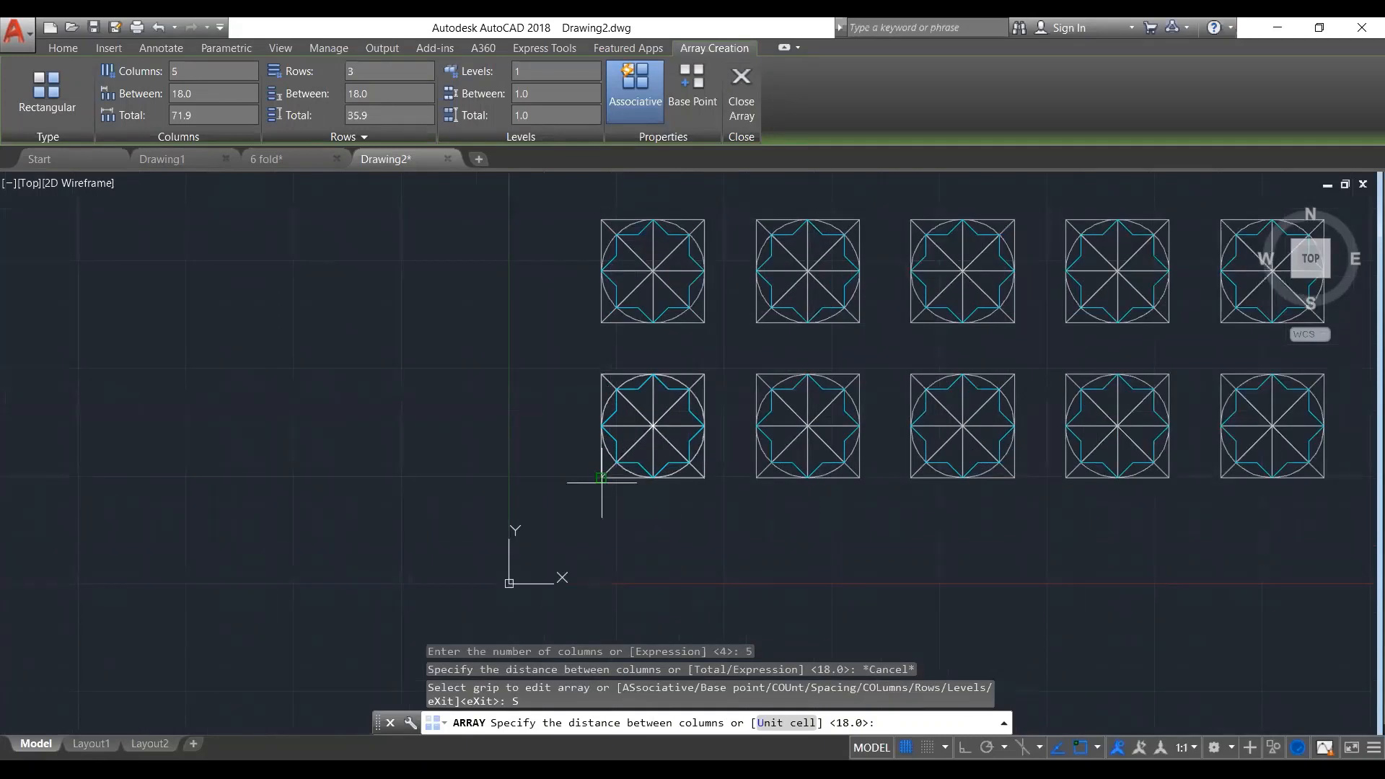
{"action": "scroll", "coordinate": [602, 482], "scroll_direction": "up", "scroll_amount": 3}
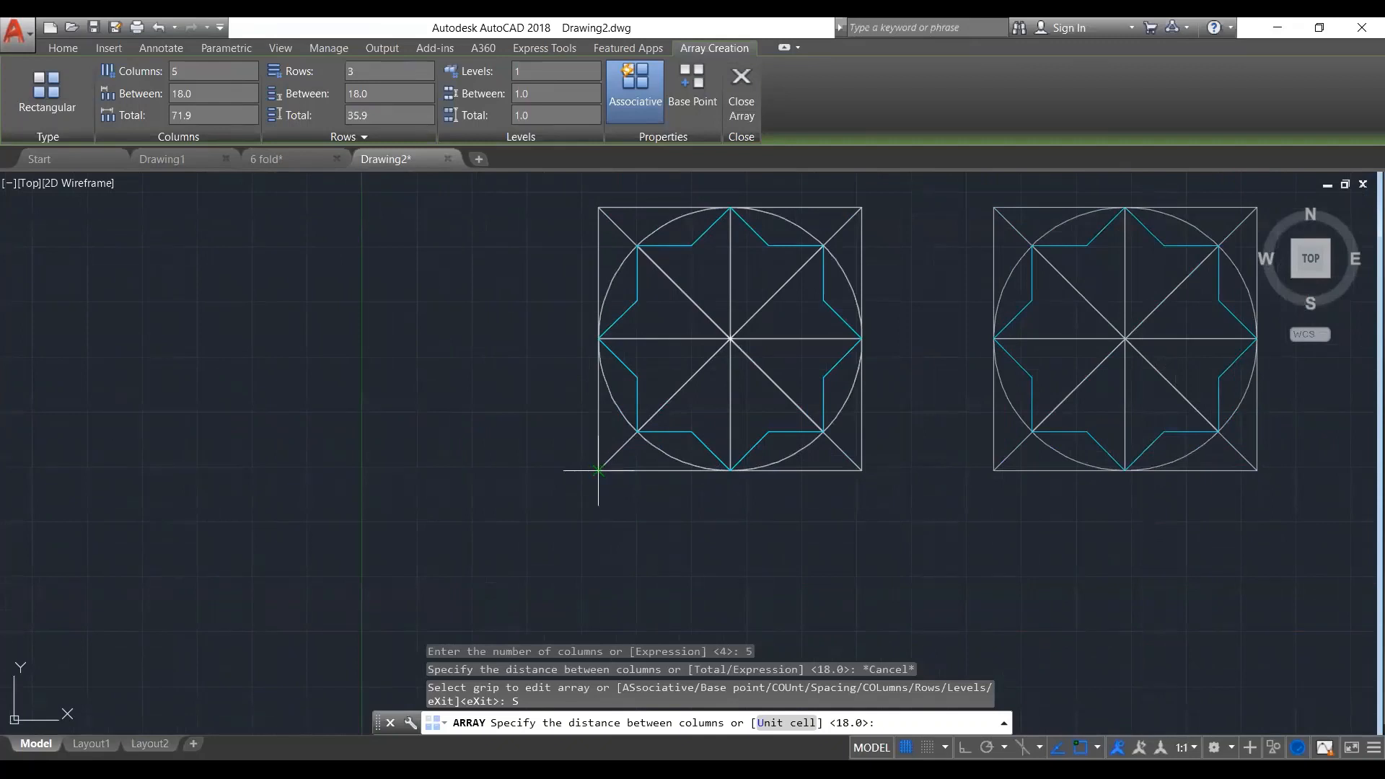
{"action": "left_click", "coordinate": [598, 470]}
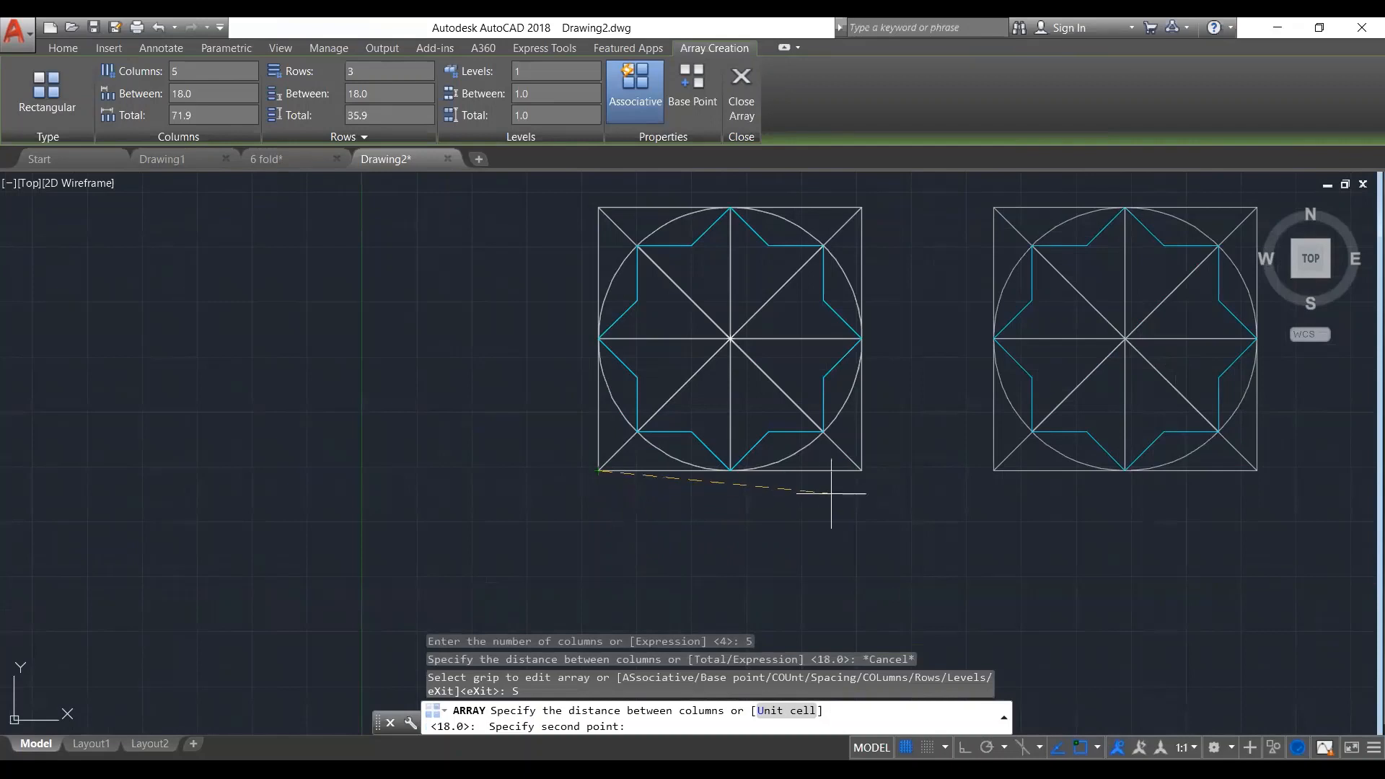
{"action": "left_click", "coordinate": [861, 470]}
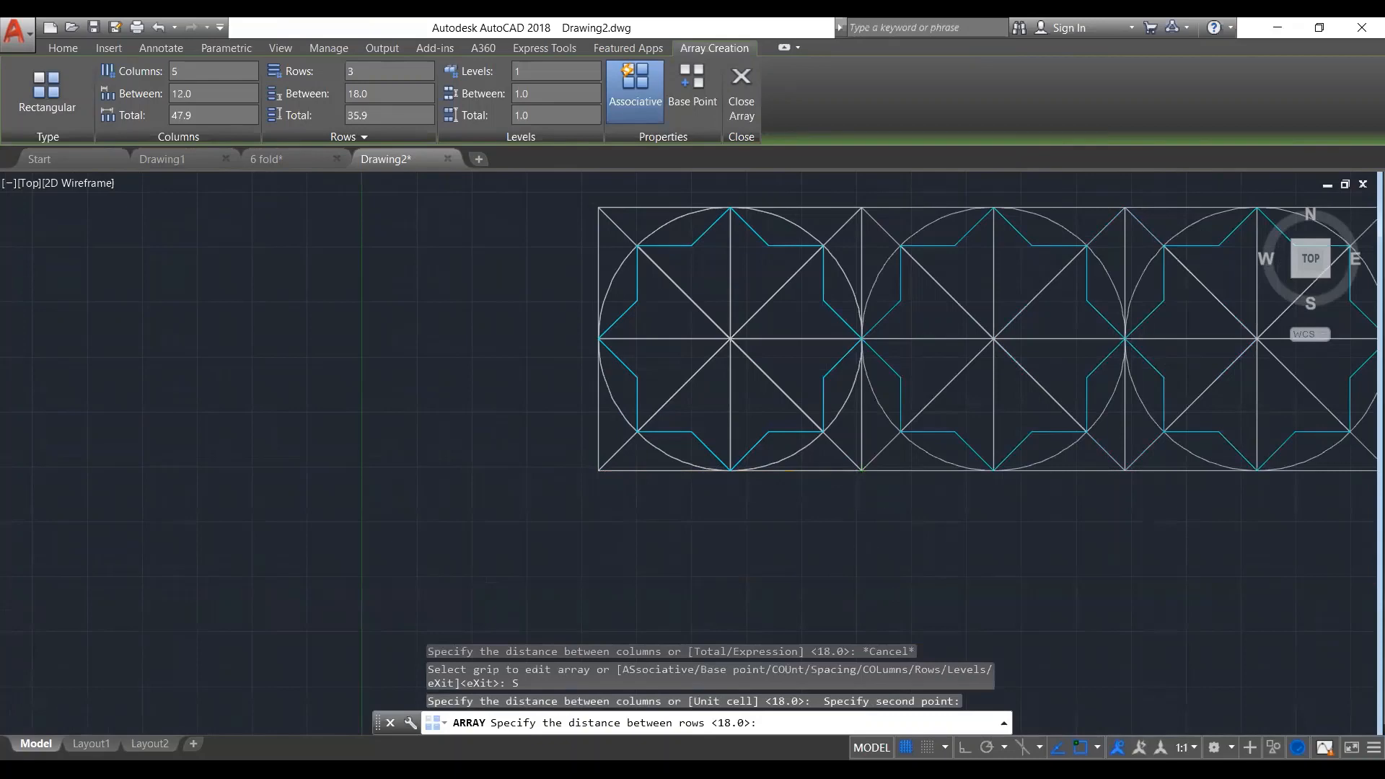
Set the array's row spacing to the tile height of 12.0, measured between the first tile's lower-left and upper-left corners, and finish the array
{"action": "scroll", "coordinate": [841, 554], "scroll_direction": "down", "scroll_amount": 3}
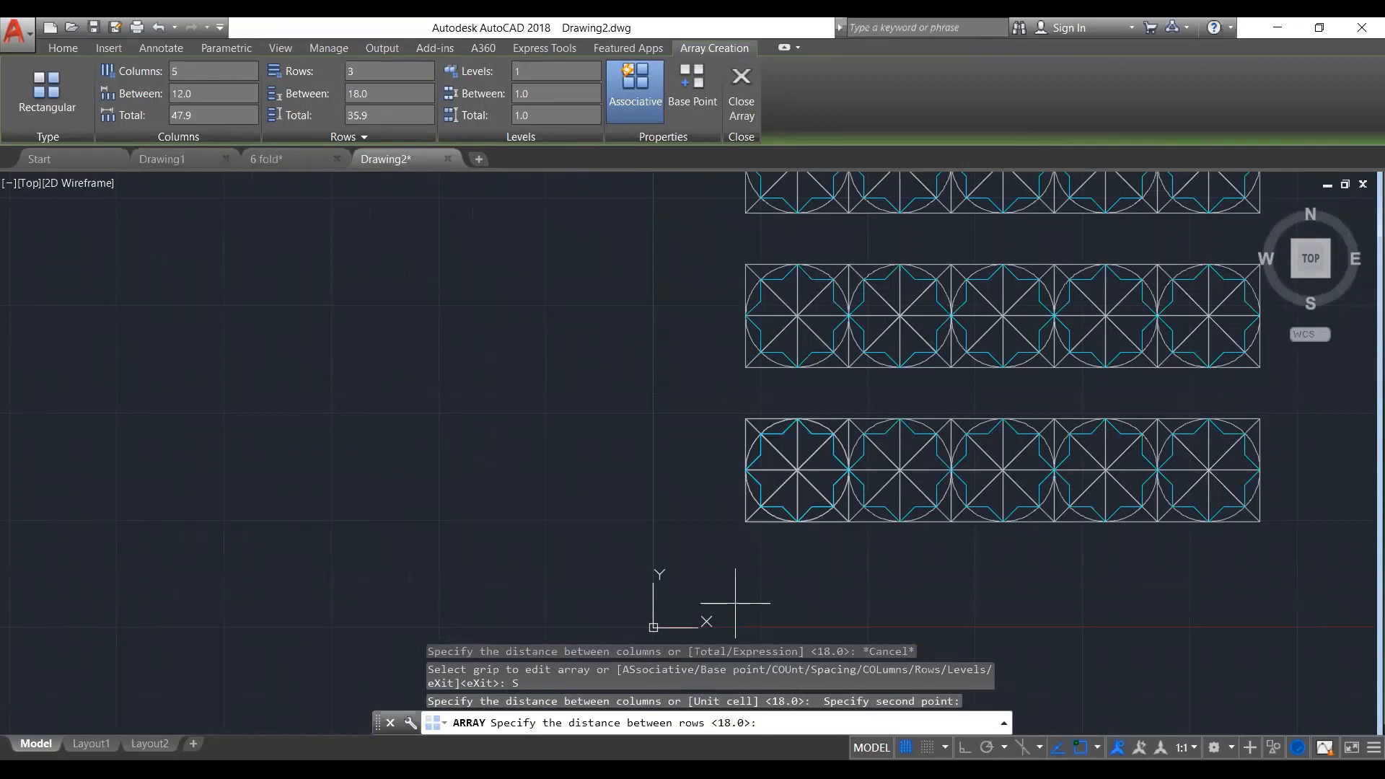
{"action": "left_click", "coordinate": [746, 521]}
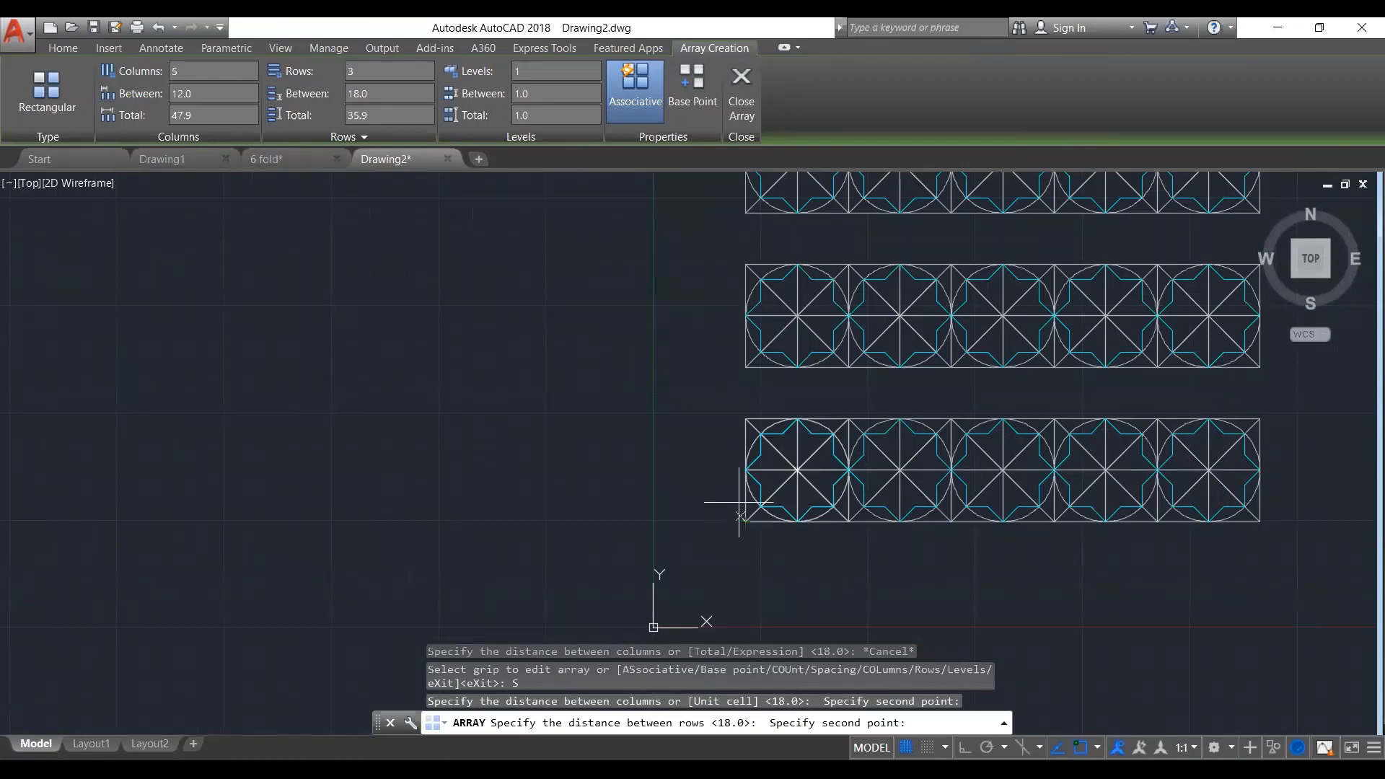
{"action": "left_click", "coordinate": [745, 418]}
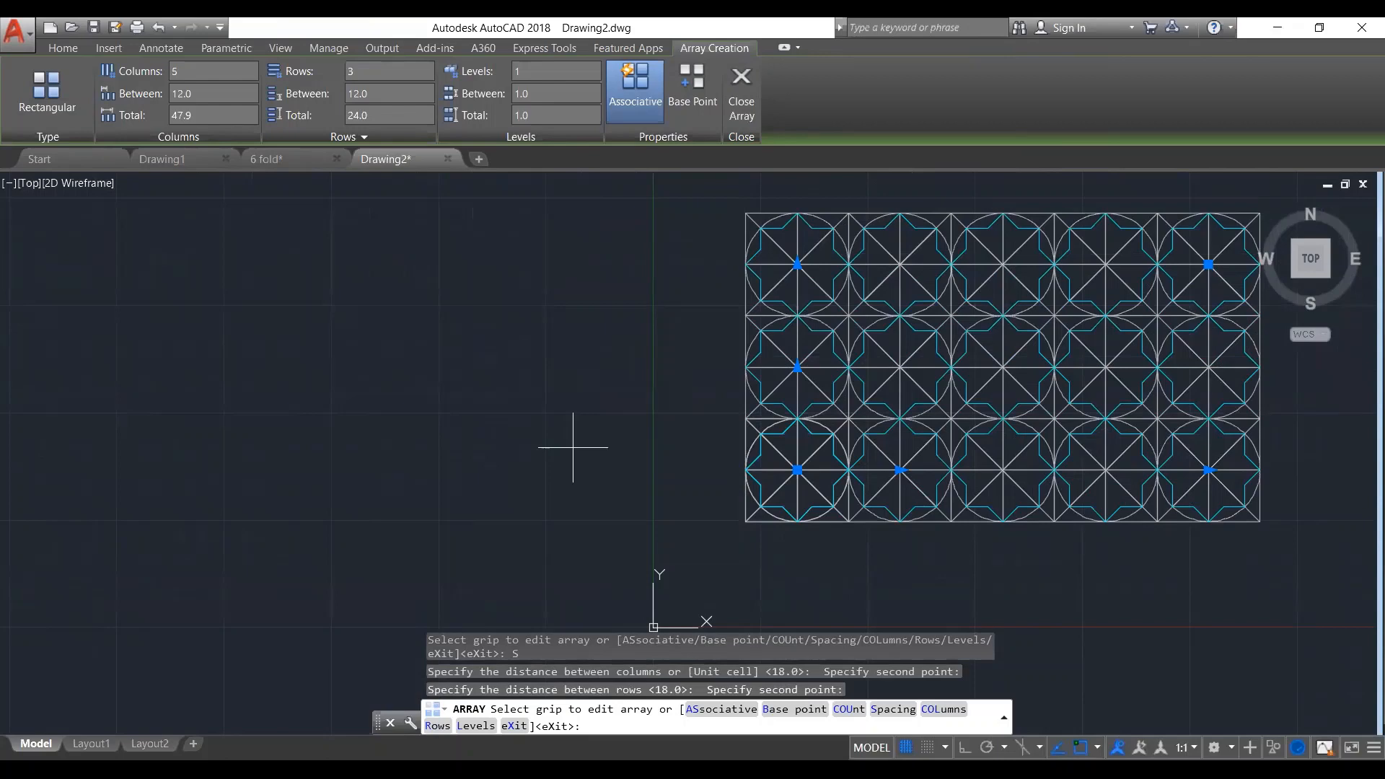
{"action": "key", "text": "Return"}
{"action": "scroll", "coordinate": [593, 447], "scroll_direction": "down", "scroll_amount": 2}
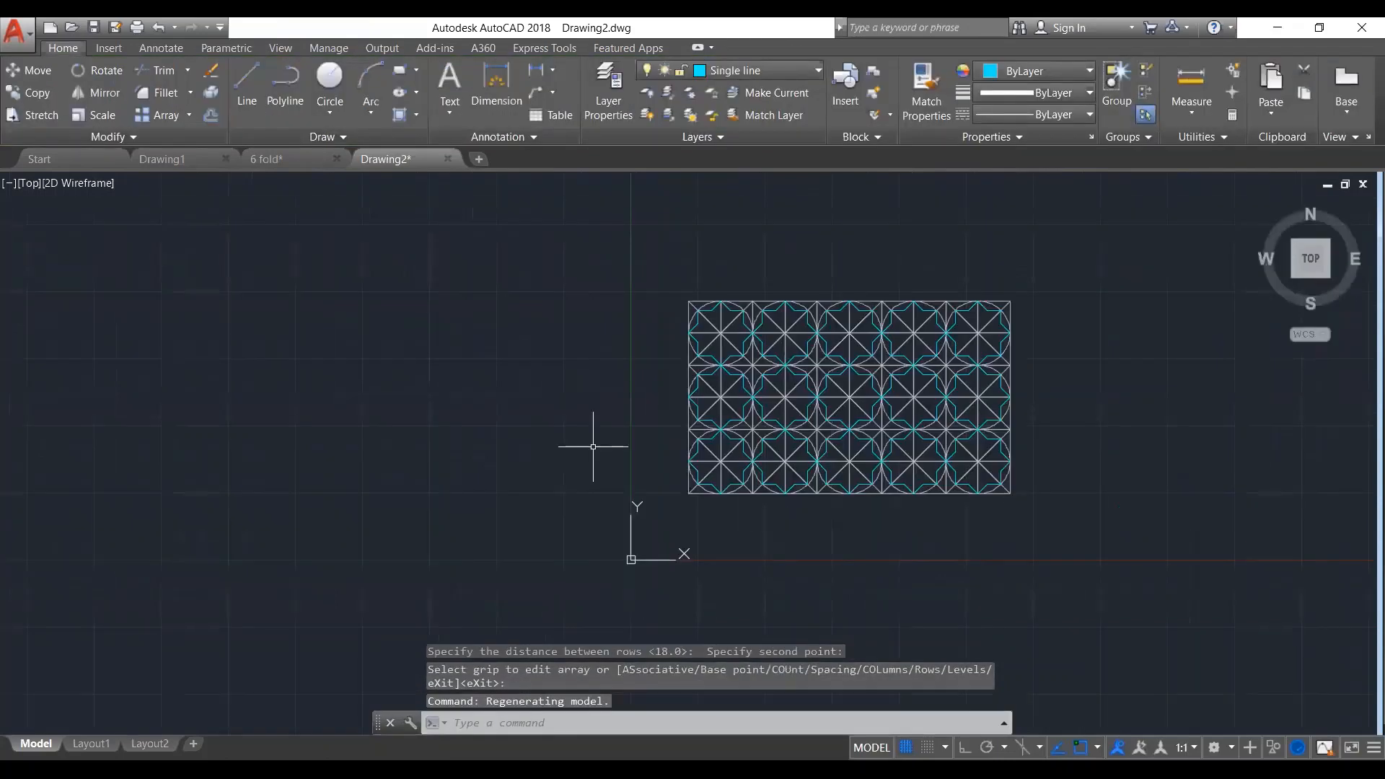
Undo the finished five-column array and create a new rectangular array from the complete star tile
{"action": "key", "text": "ctrl+z"}
{"action": "key", "text": "ctrl+z"}
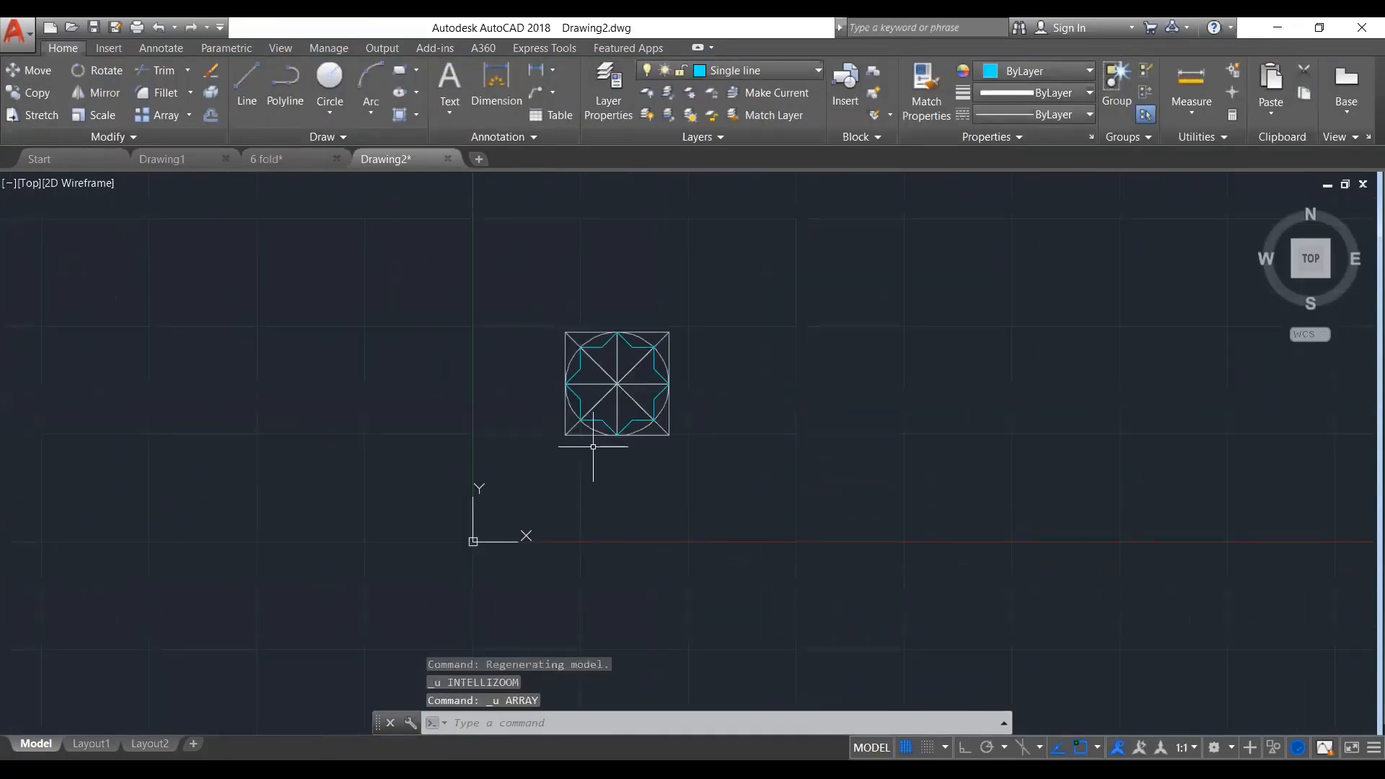
{"action": "left_click", "coordinate": [701, 309]}
{"action": "left_click", "coordinate": [546, 458]}
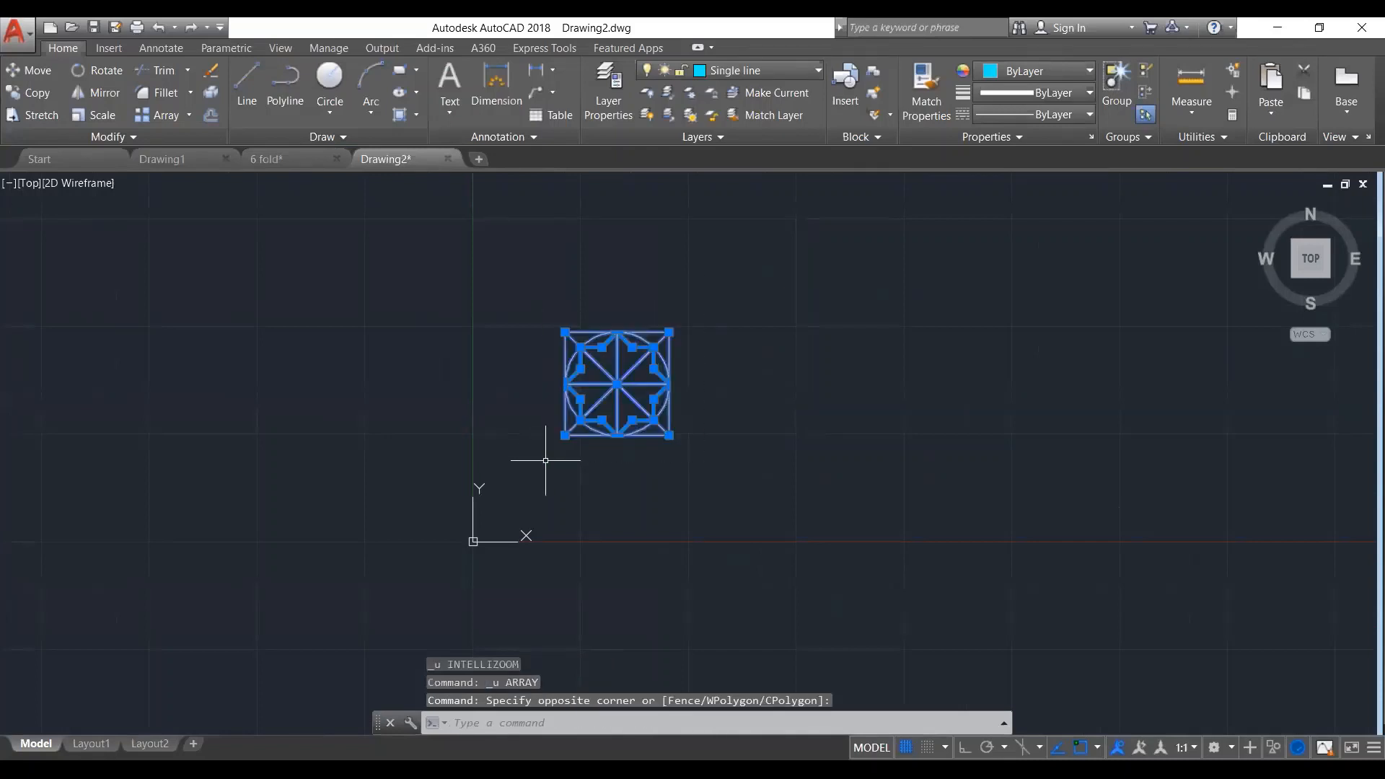
{"action": "type", "text": "ar"}
{"action": "key", "text": "Return"}
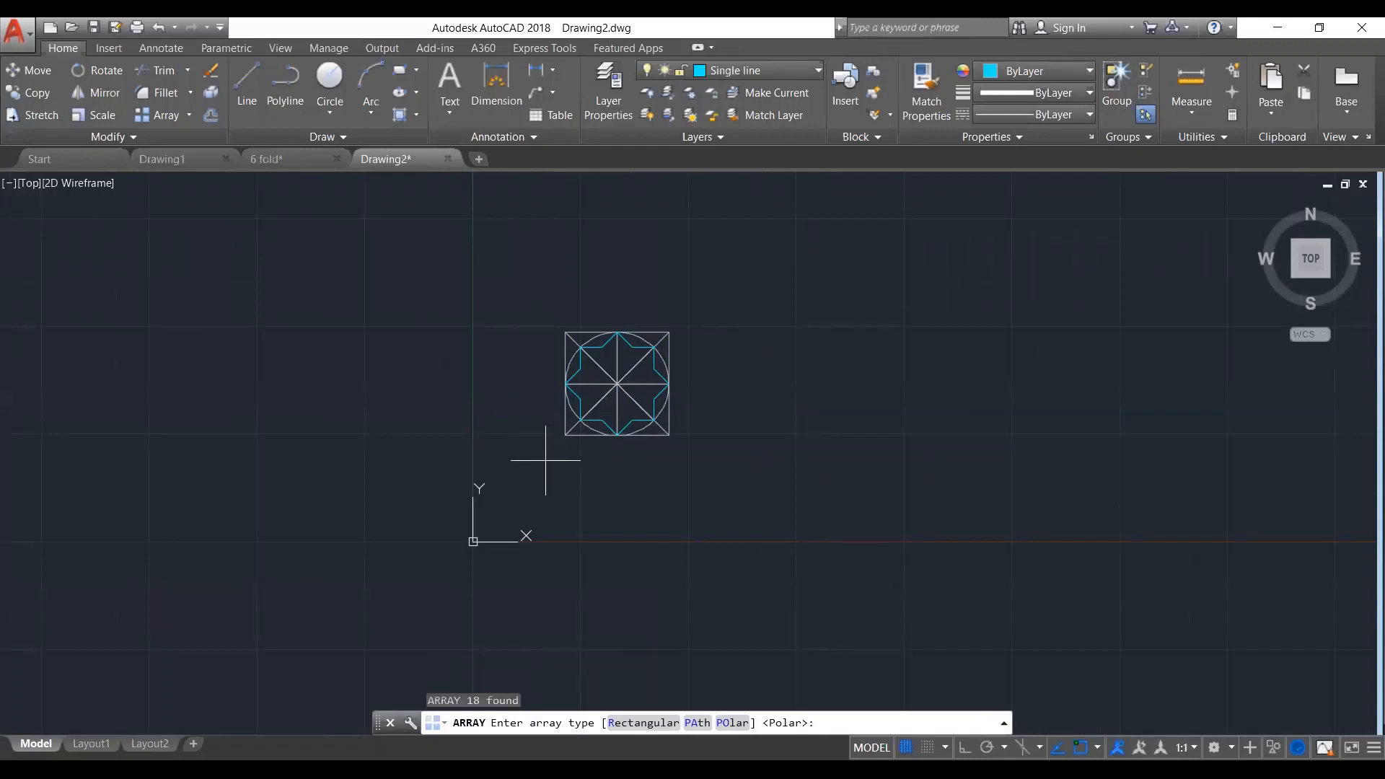
{"action": "left_click", "coordinate": [643, 723]}
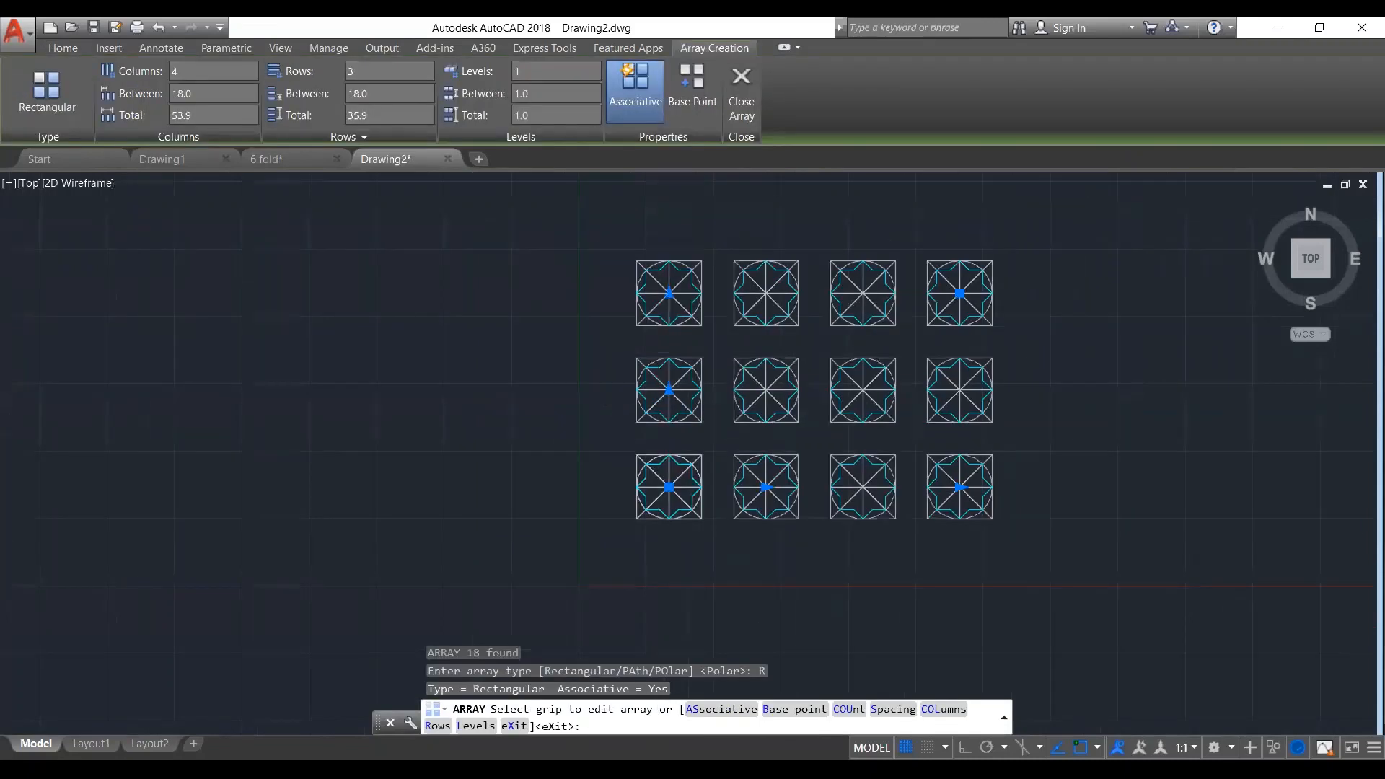
Set the array's number of columns to 10 and the distance between columns to 20
{"action": "scroll", "coordinate": [777, 642], "scroll_direction": "down", "scroll_amount": 2}
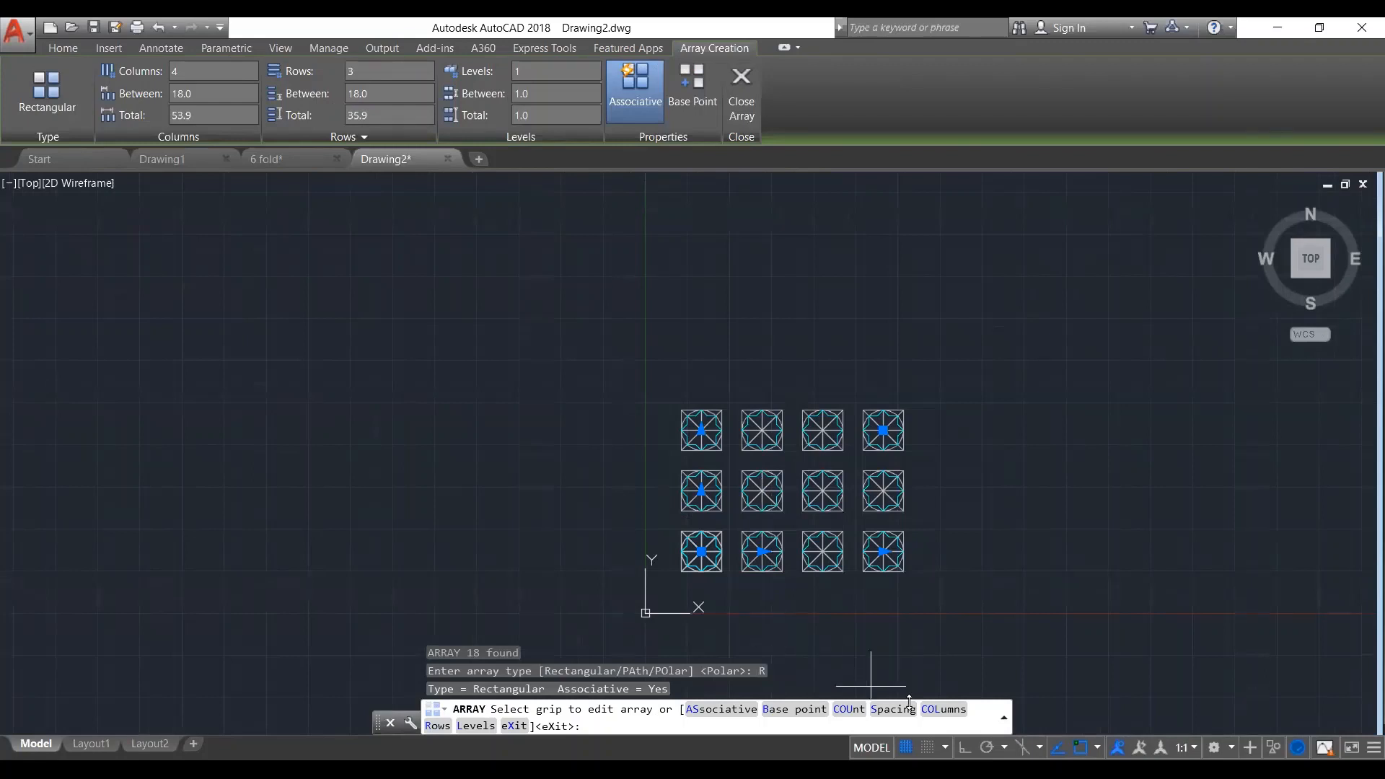
{"action": "left_click", "coordinate": [936, 710]}
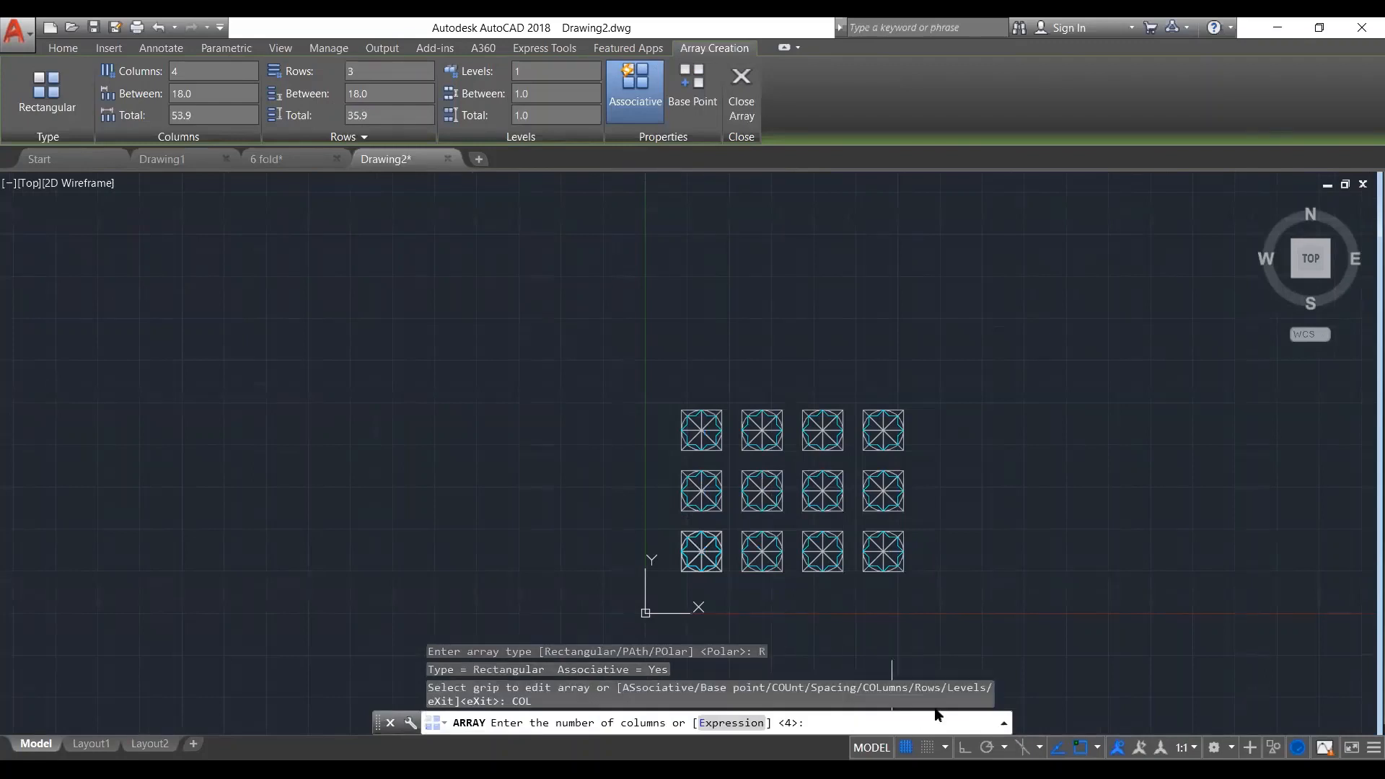
{"action": "type", "text": "10"}
{"action": "key", "text": "Return"}
{"action": "type", "text": "20"}
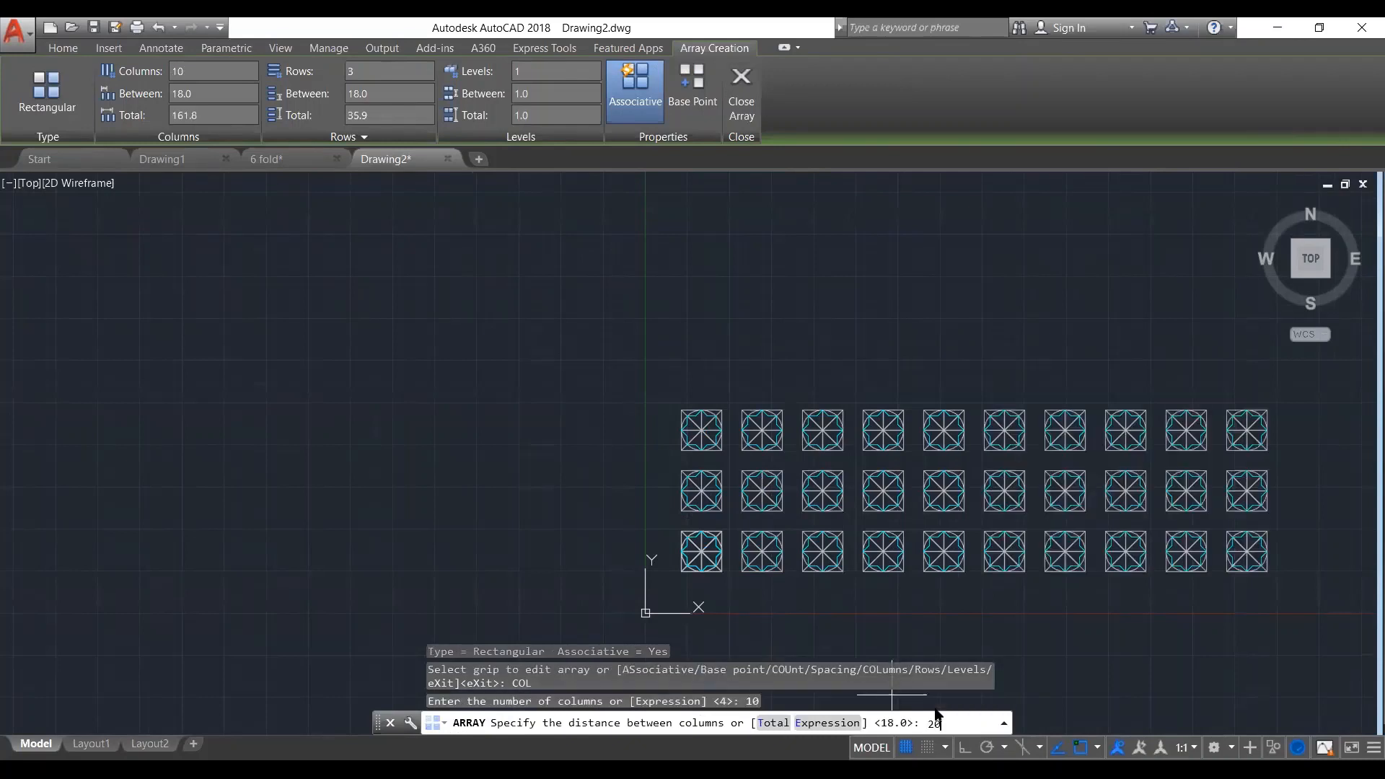
{"action": "key", "text": "Return"}
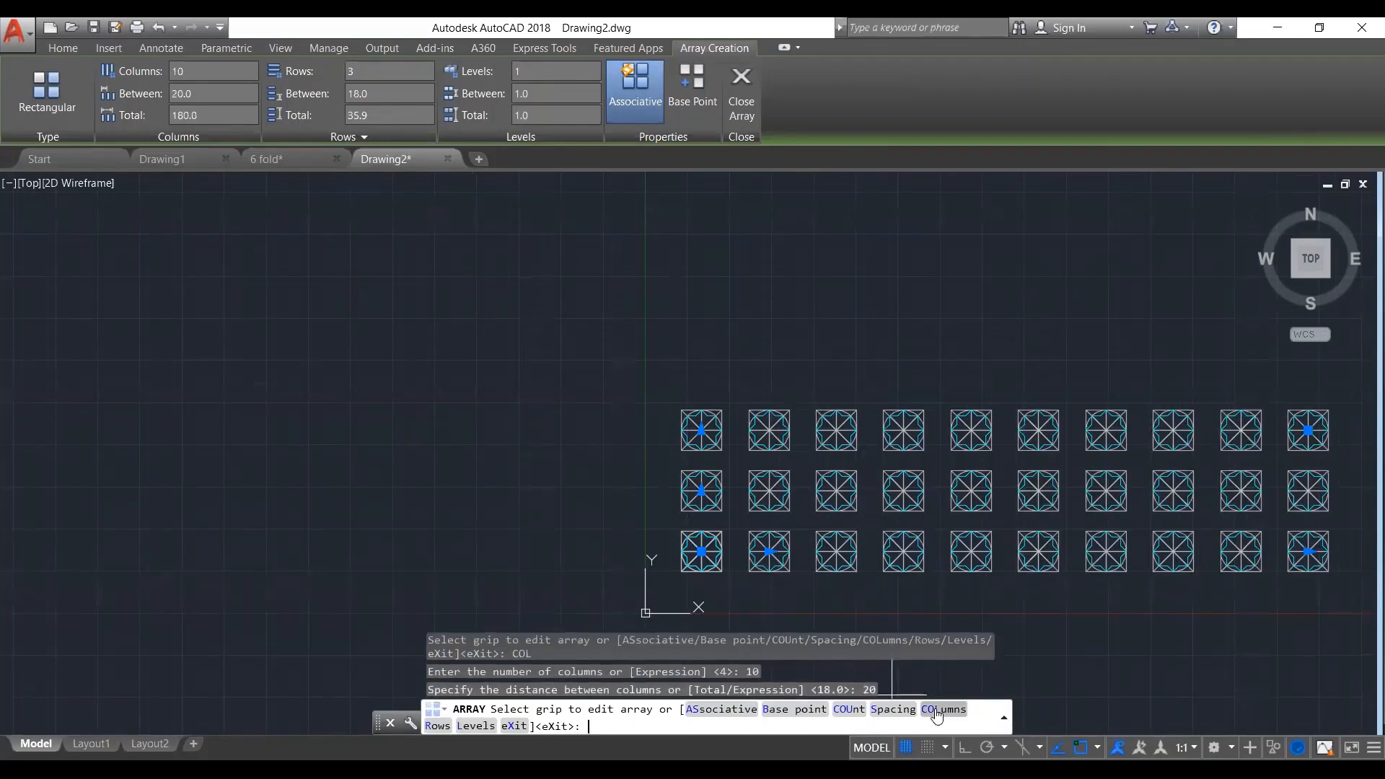
Set the array's column and row spacing to 12.0 each by measuring the first tile's width and height between its corners, and finish the array
{"action": "left_click", "coordinate": [891, 710]}
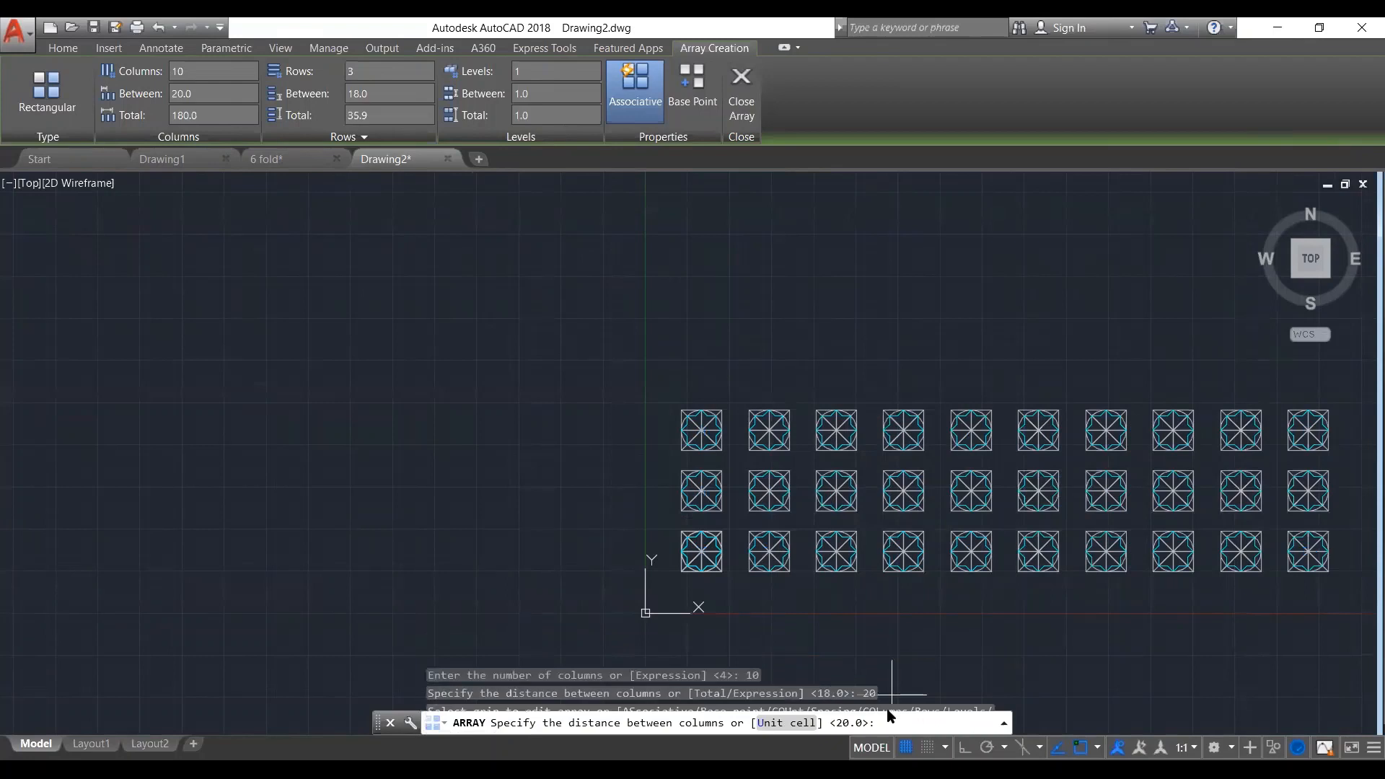
{"action": "left_click", "coordinate": [681, 572]}
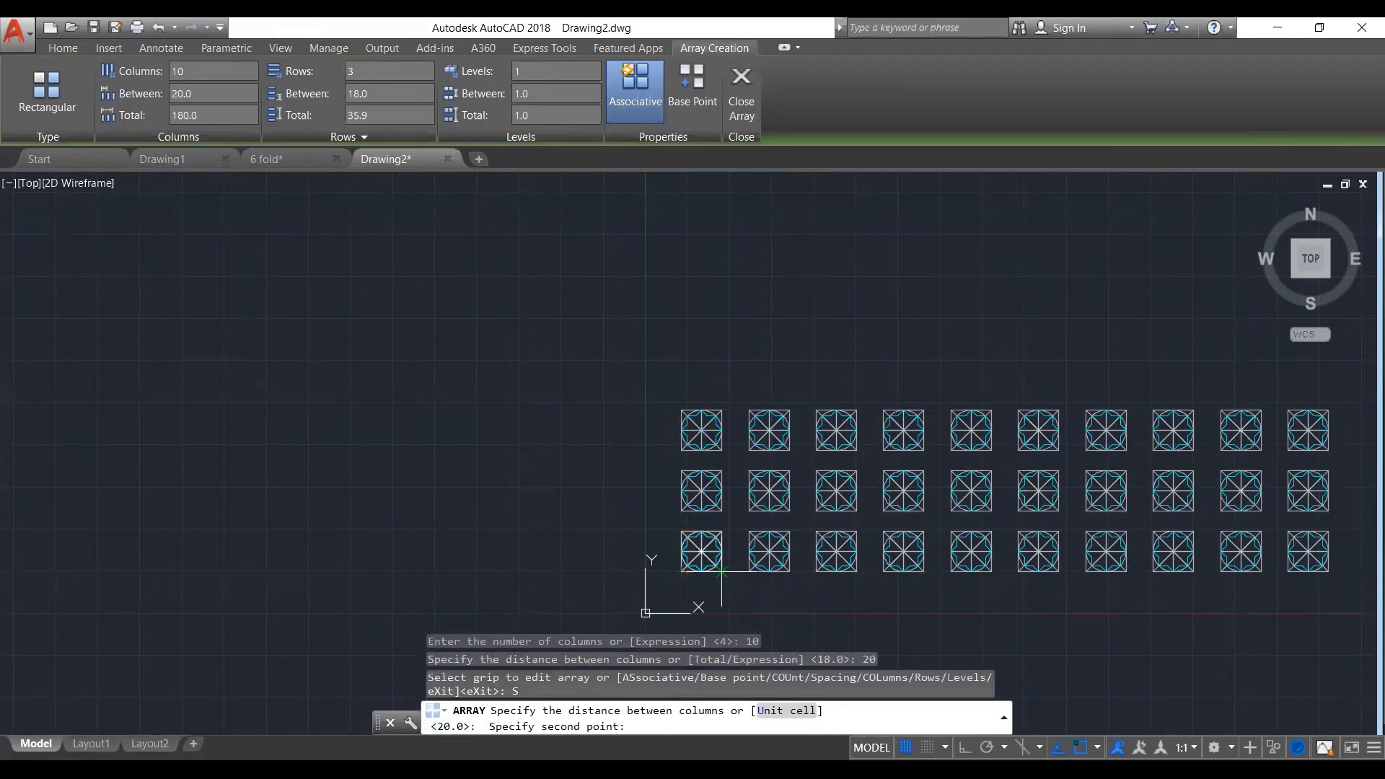
{"action": "left_click", "coordinate": [721, 571]}
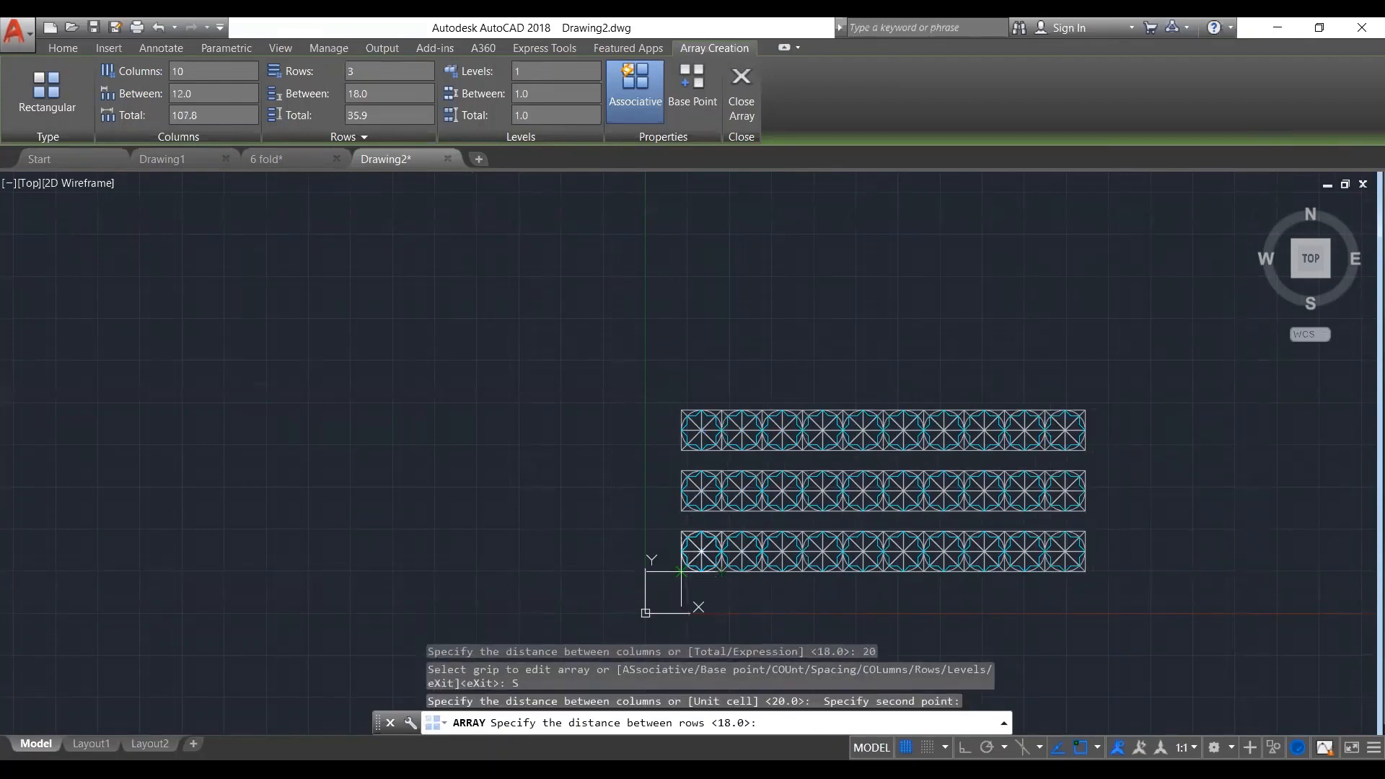
{"action": "left_click", "coordinate": [674, 556]}
{"action": "left_click", "coordinate": [641, 532]}
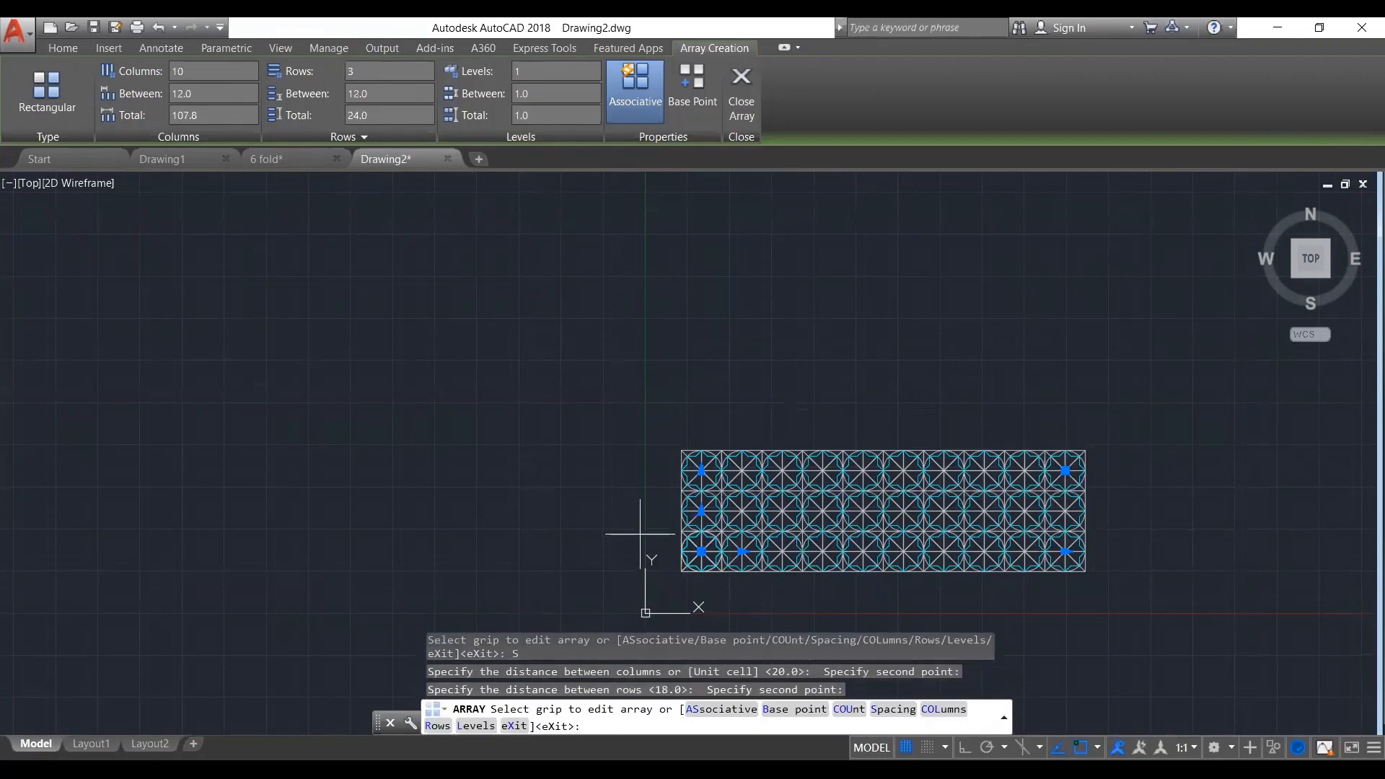
{"action": "key", "text": "Return"}
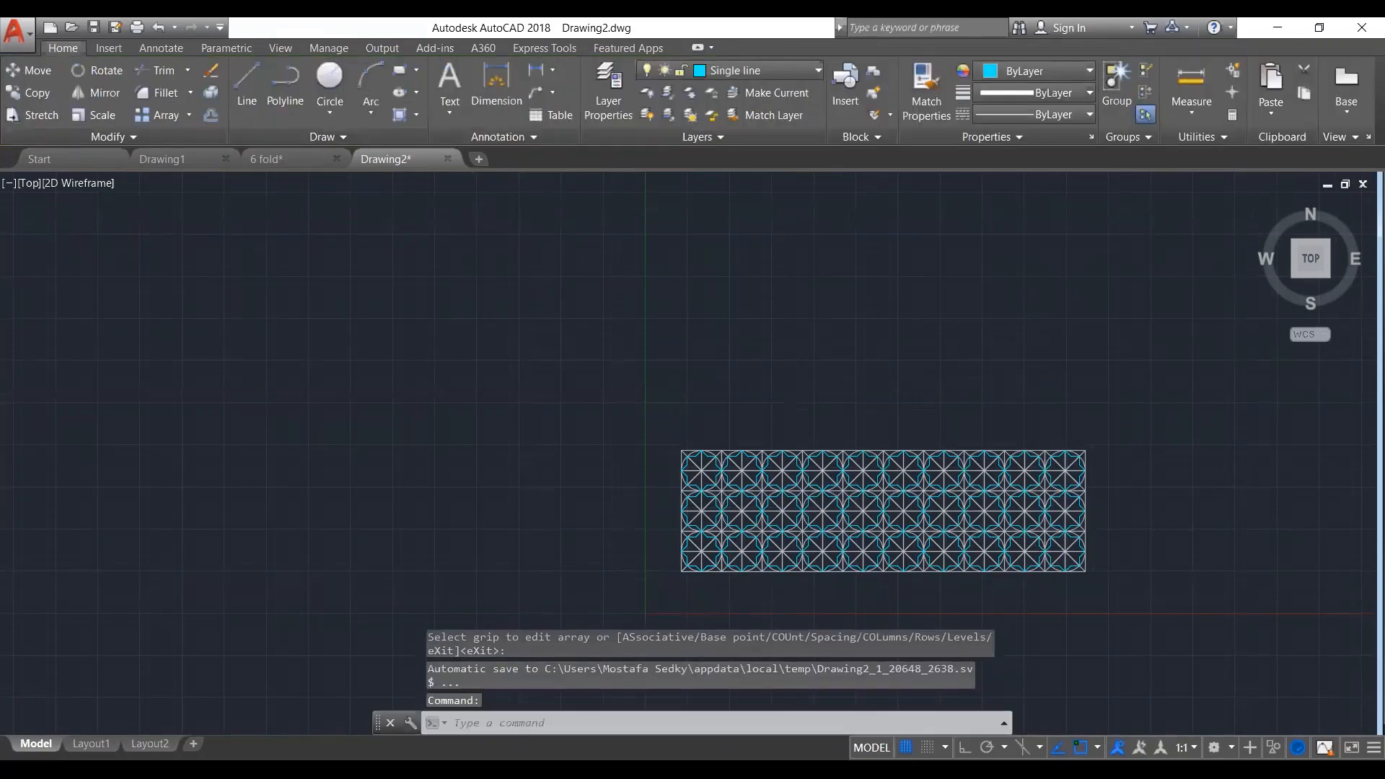
Outline the whole ten-column array with a rectangle from its upper-left to its lower-right corner, and turn off the Grid layer
{"action": "scroll", "coordinate": [712, 381], "scroll_direction": "down", "scroll_amount": 1}
{"action": "scroll", "coordinate": [899, 514], "scroll_direction": "up", "scroll_amount": 1}
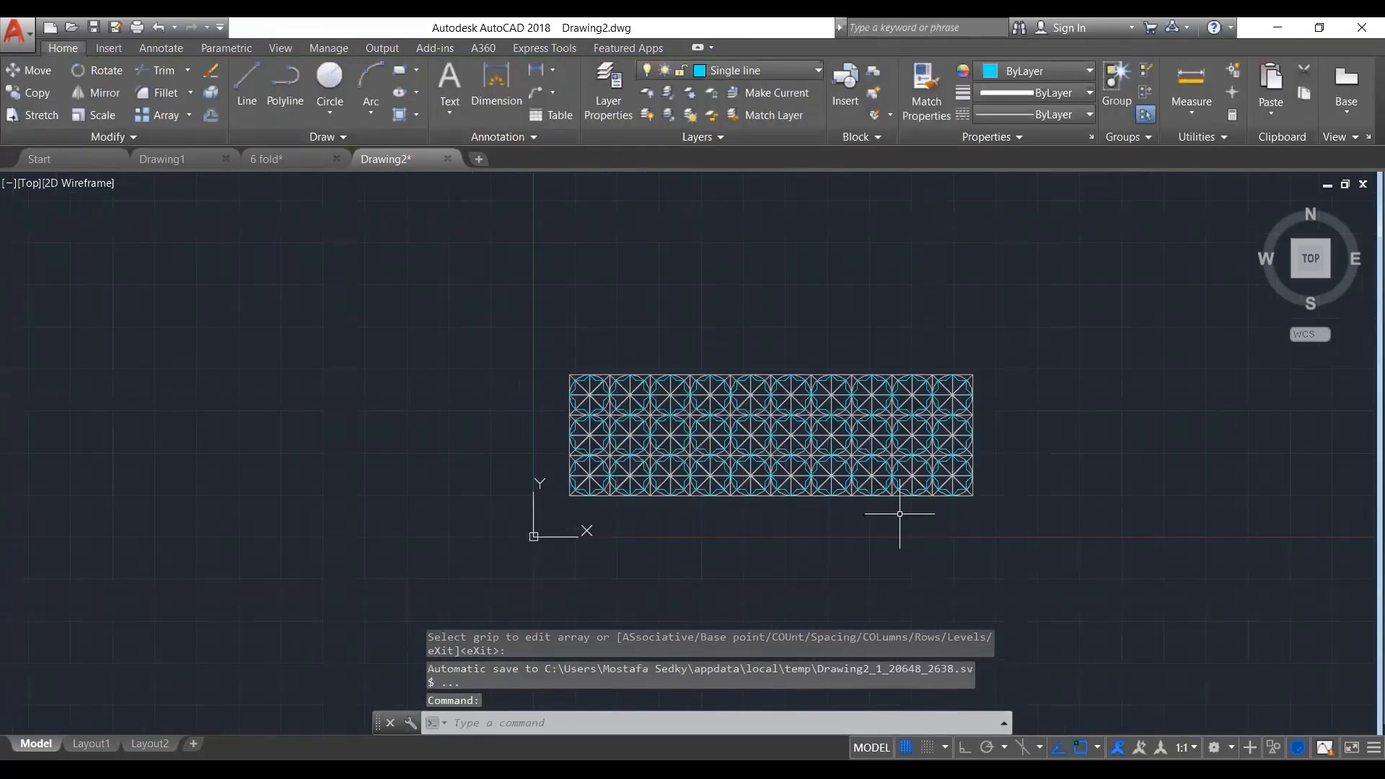
{"action": "scroll", "coordinate": [900, 514], "scroll_direction": "up", "scroll_amount": 2}
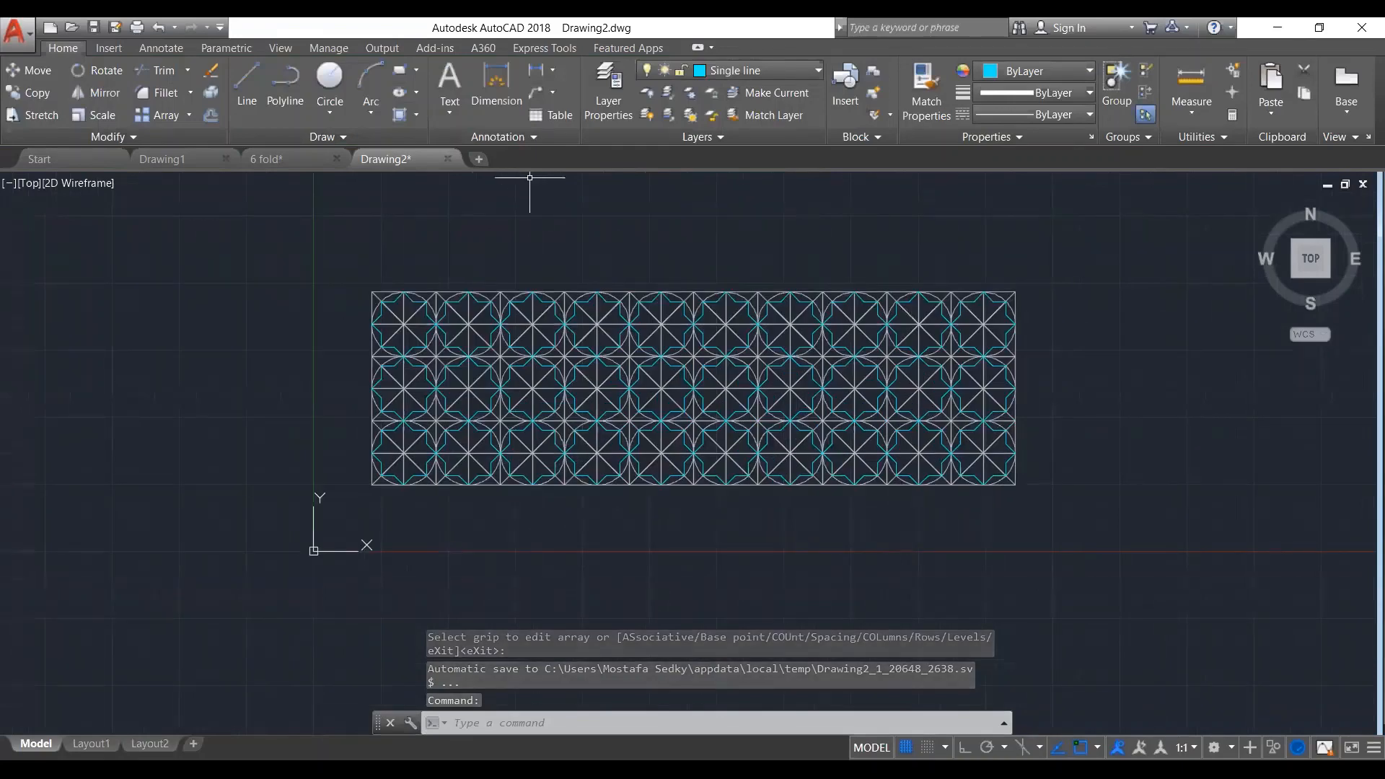
{"action": "left_click", "coordinate": [399, 70]}
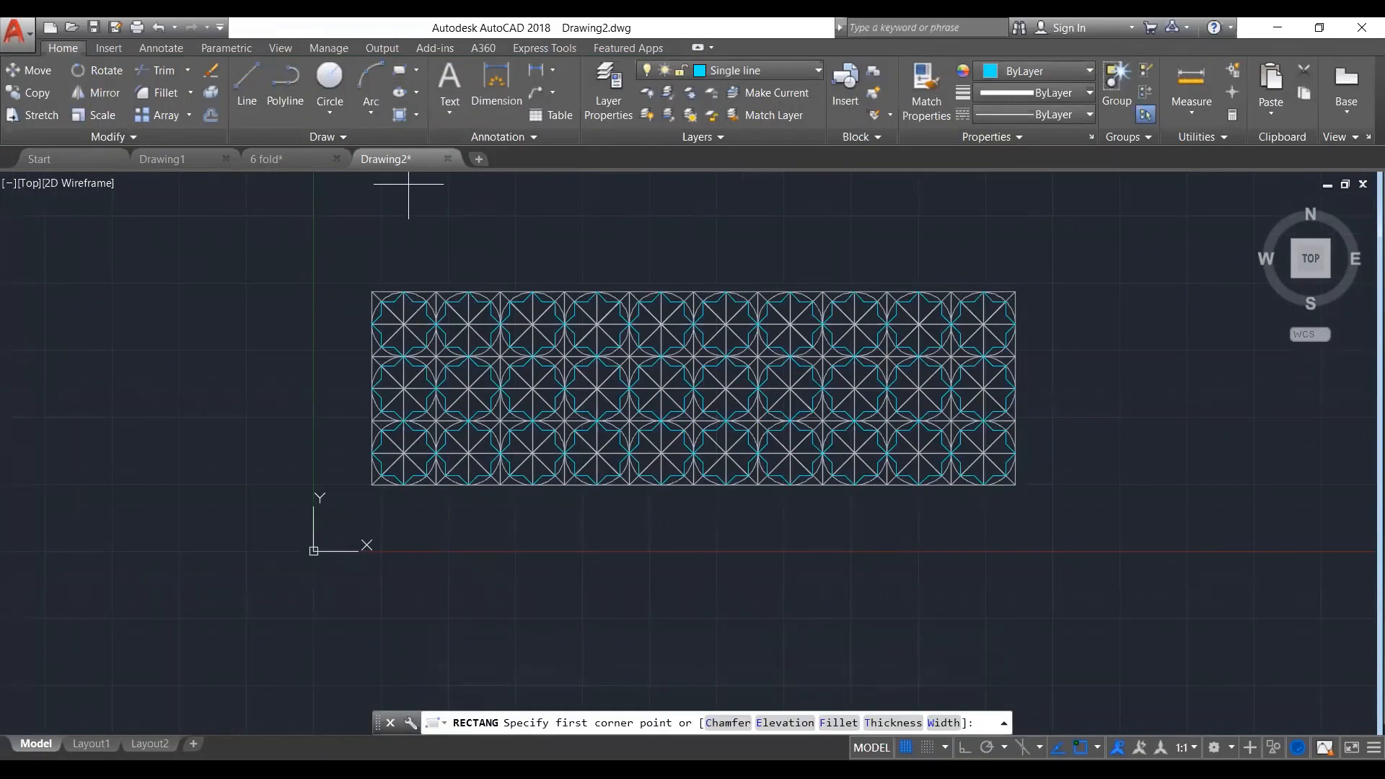
{"action": "left_click", "coordinate": [371, 292]}
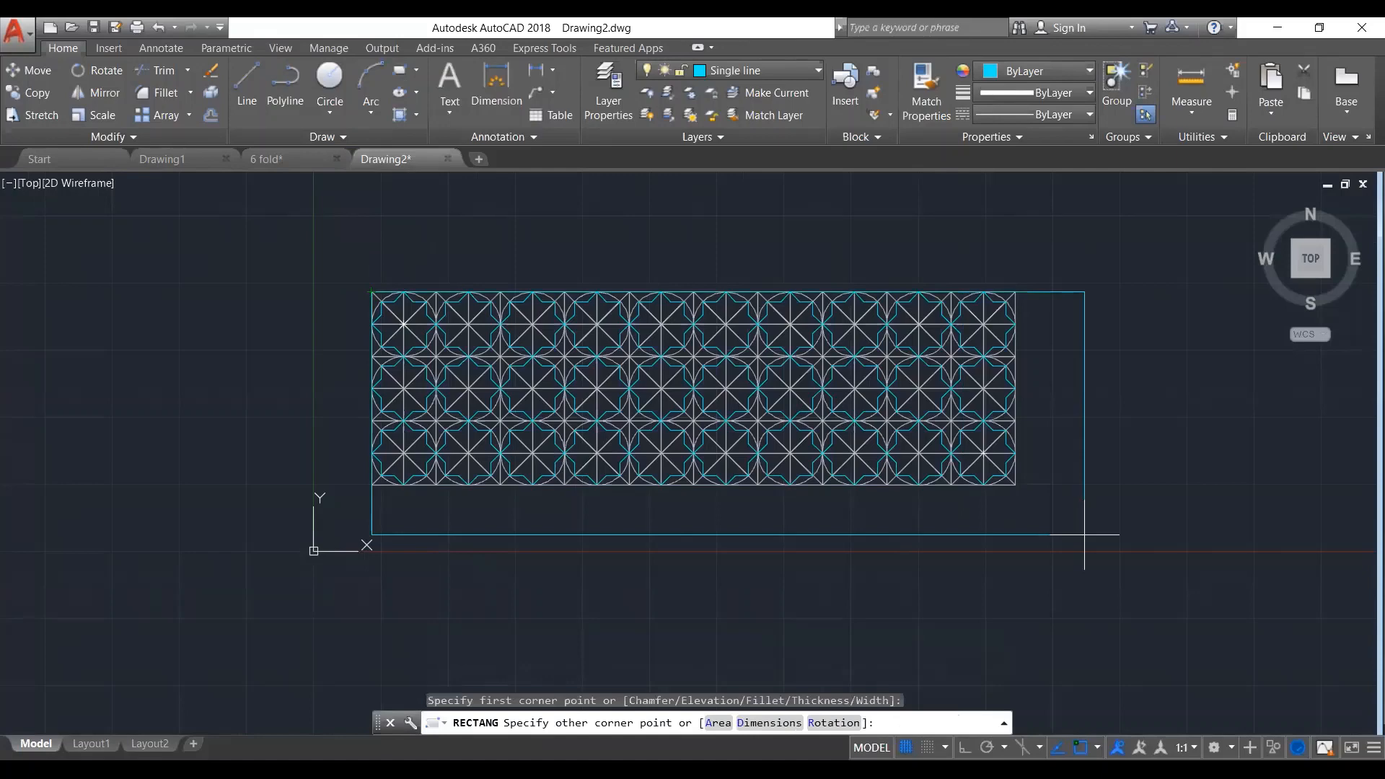
{"action": "left_click", "coordinate": [1016, 485]}
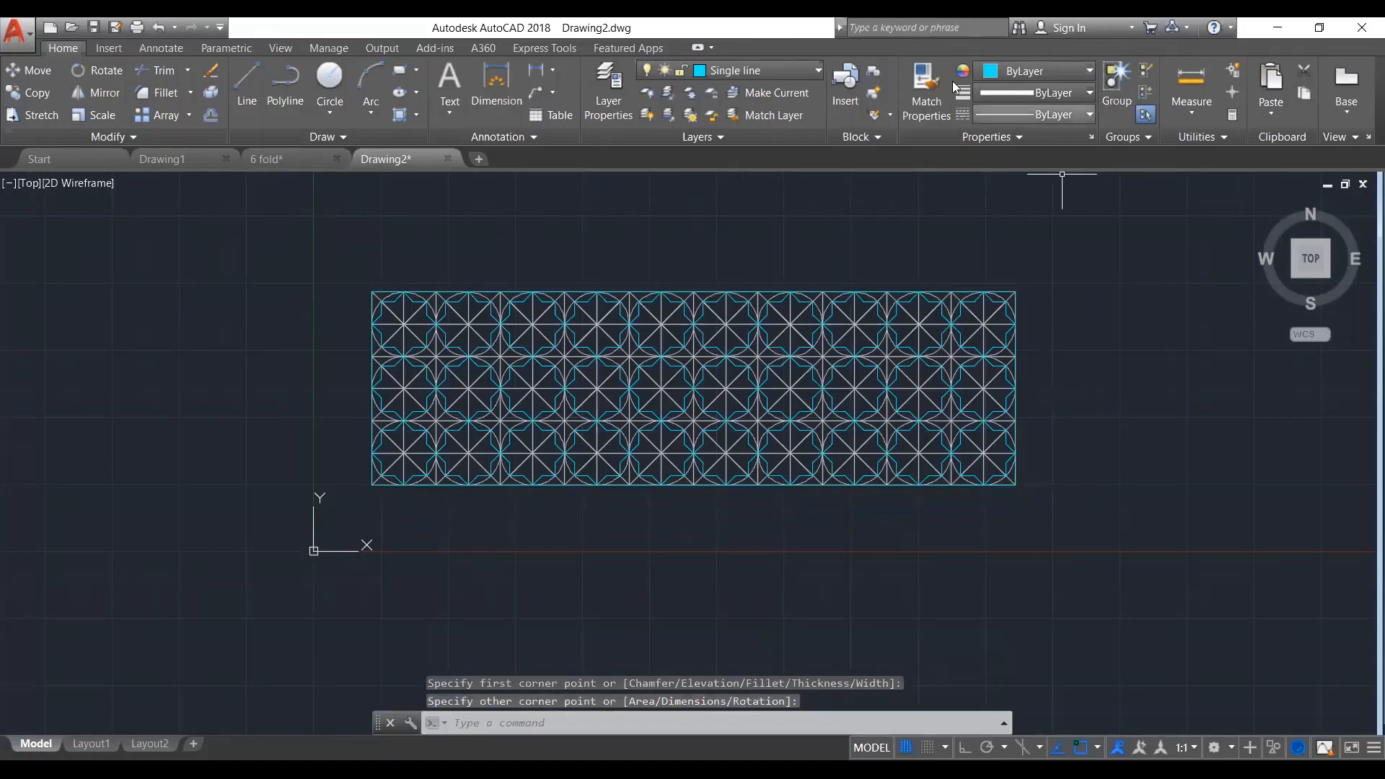
{"action": "left_click", "coordinate": [651, 70]}
{"action": "left_click", "coordinate": [651, 133]}
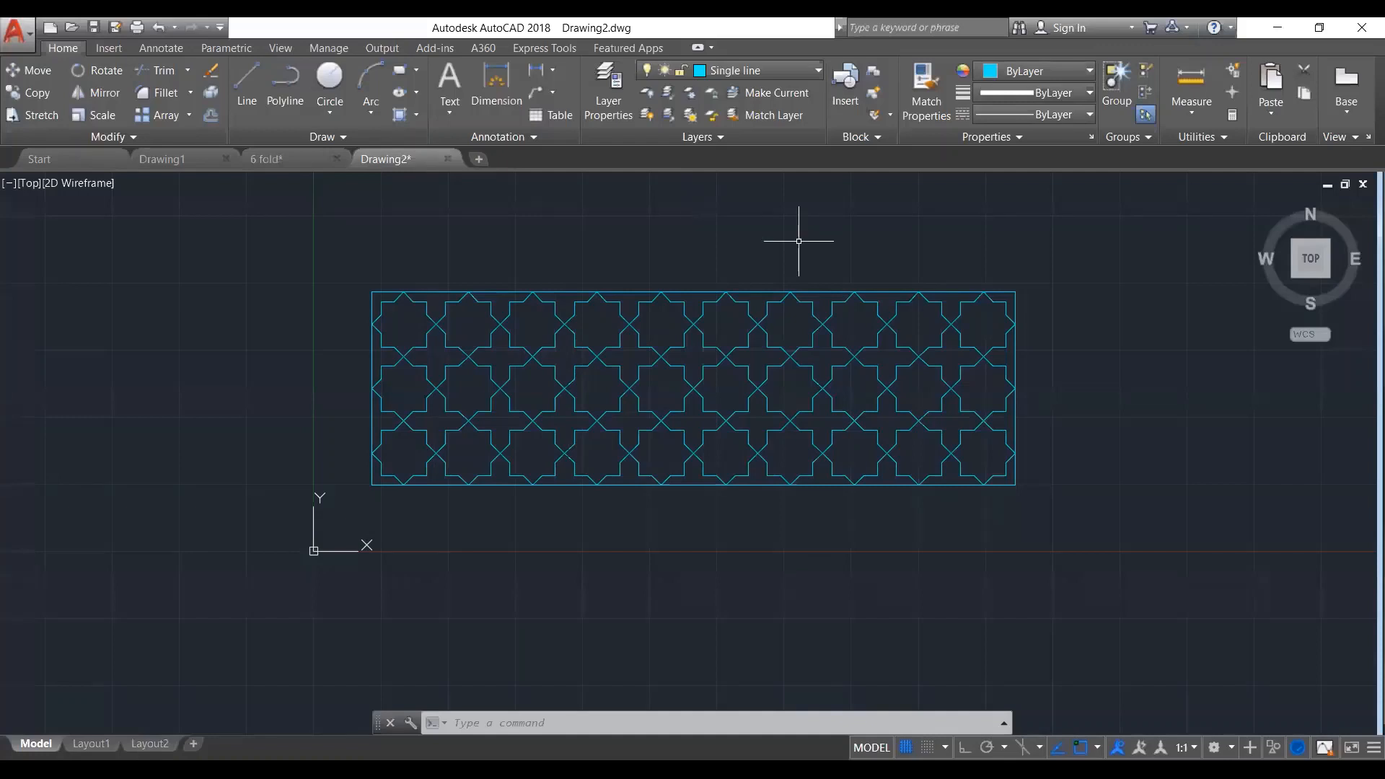
Undo the Grid layer change, the outline rectangle and the ten-column array, back to the single star tile
{"action": "key", "text": "ctrl+z"}
{"action": "key", "text": "ctrl+z"}
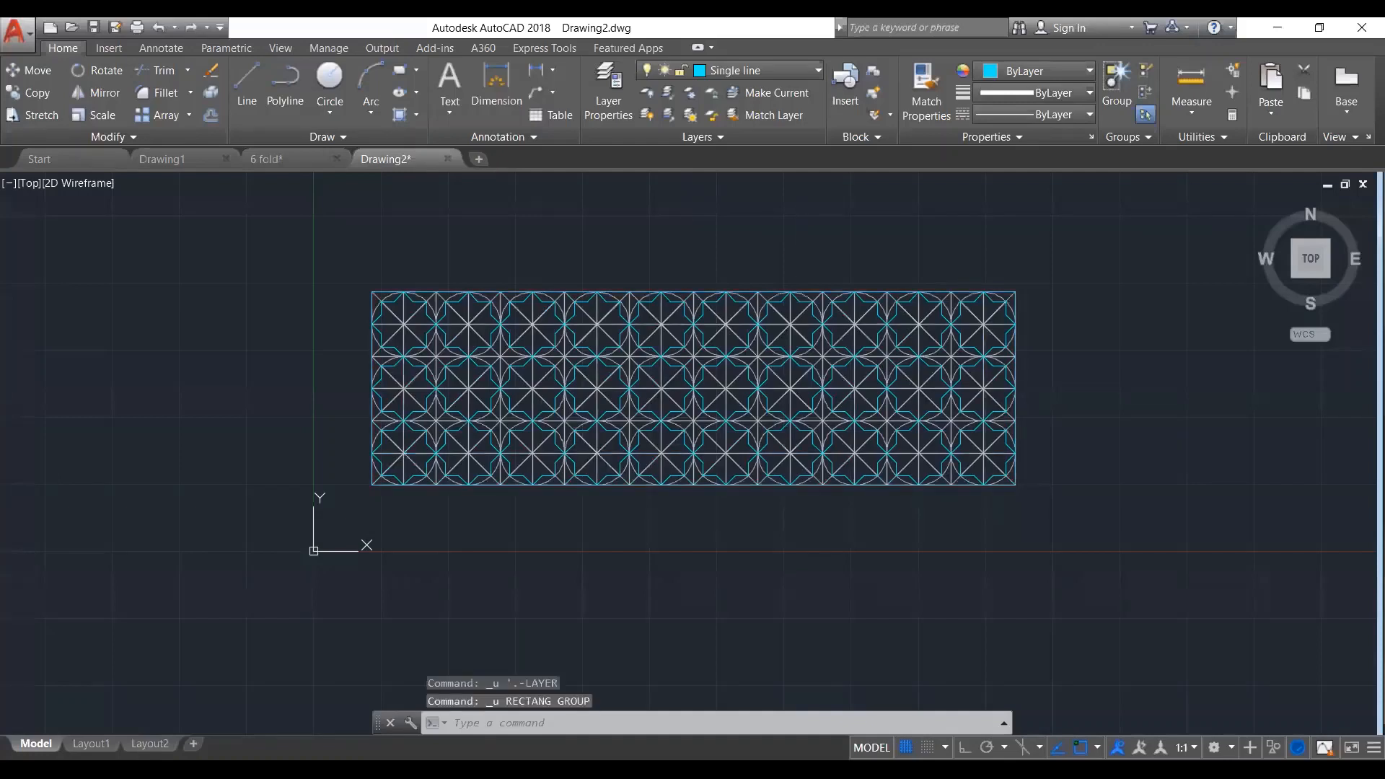
{"action": "key", "text": "ctrl+z"}
{"action": "key", "text": "ctrl+z"}
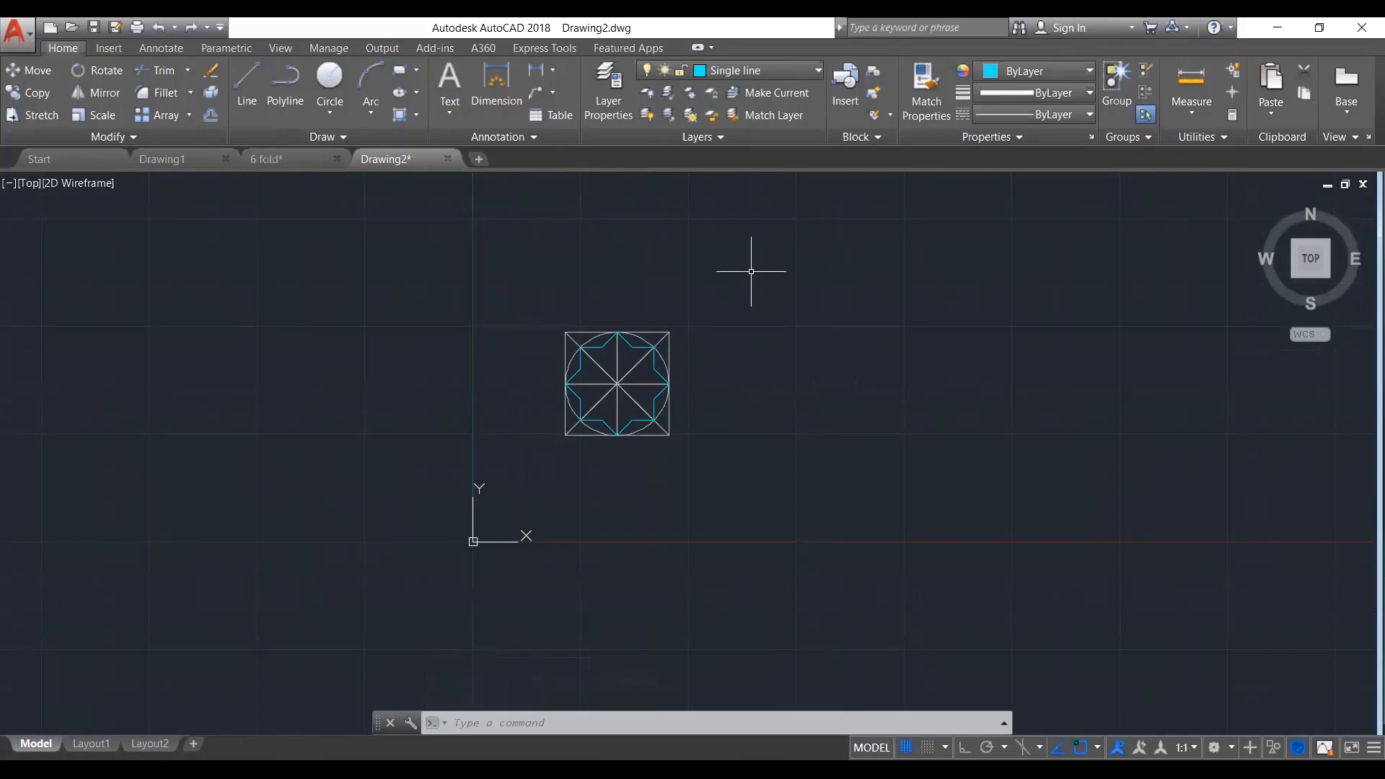
Erase the complete star tile, including its grid lines, circle and square
{"action": "left_click", "coordinate": [751, 272]}
{"action": "left_click", "coordinate": [542, 460]}
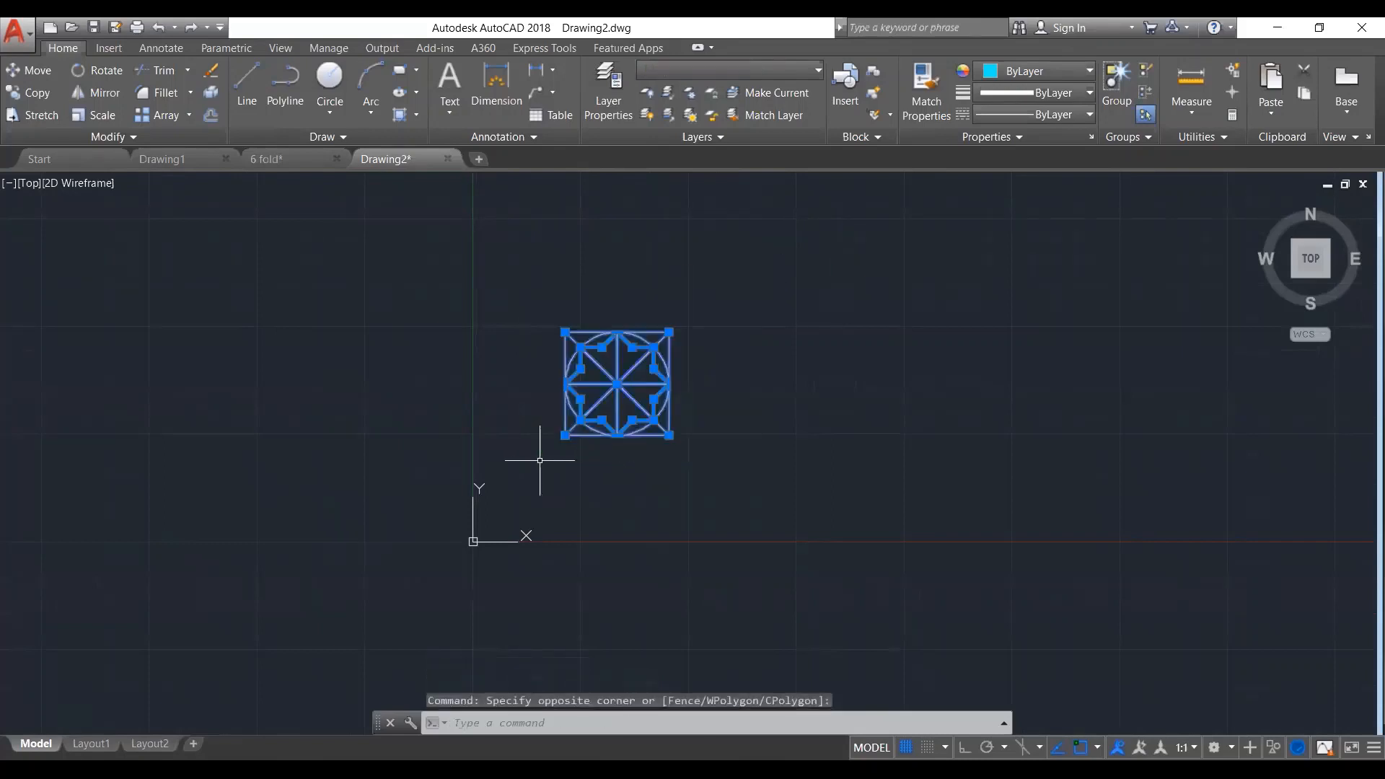
{"action": "key", "text": "Delete"}
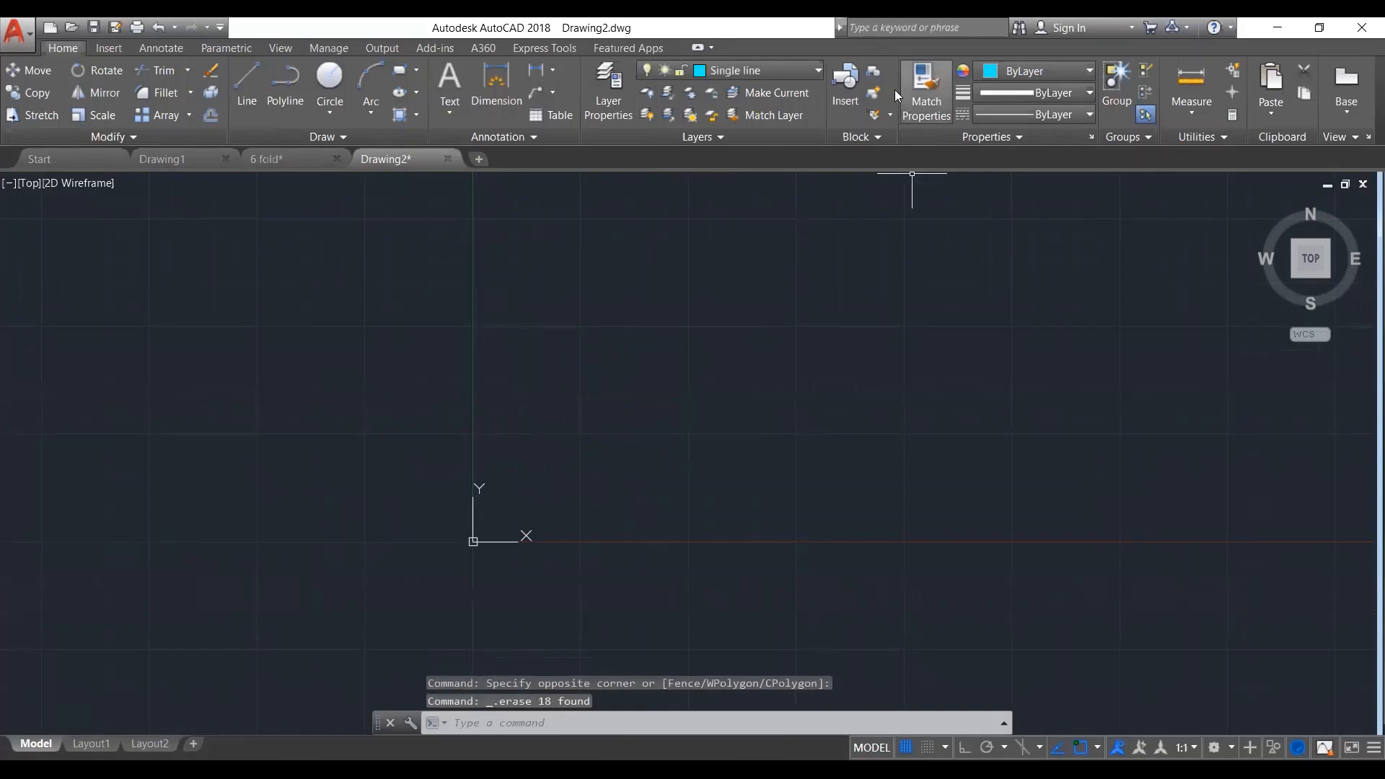
Make Grid the current layer and draw a horizontal line about 18.2 long with Ortho mode on
{"action": "left_click", "coordinate": [815, 71]}
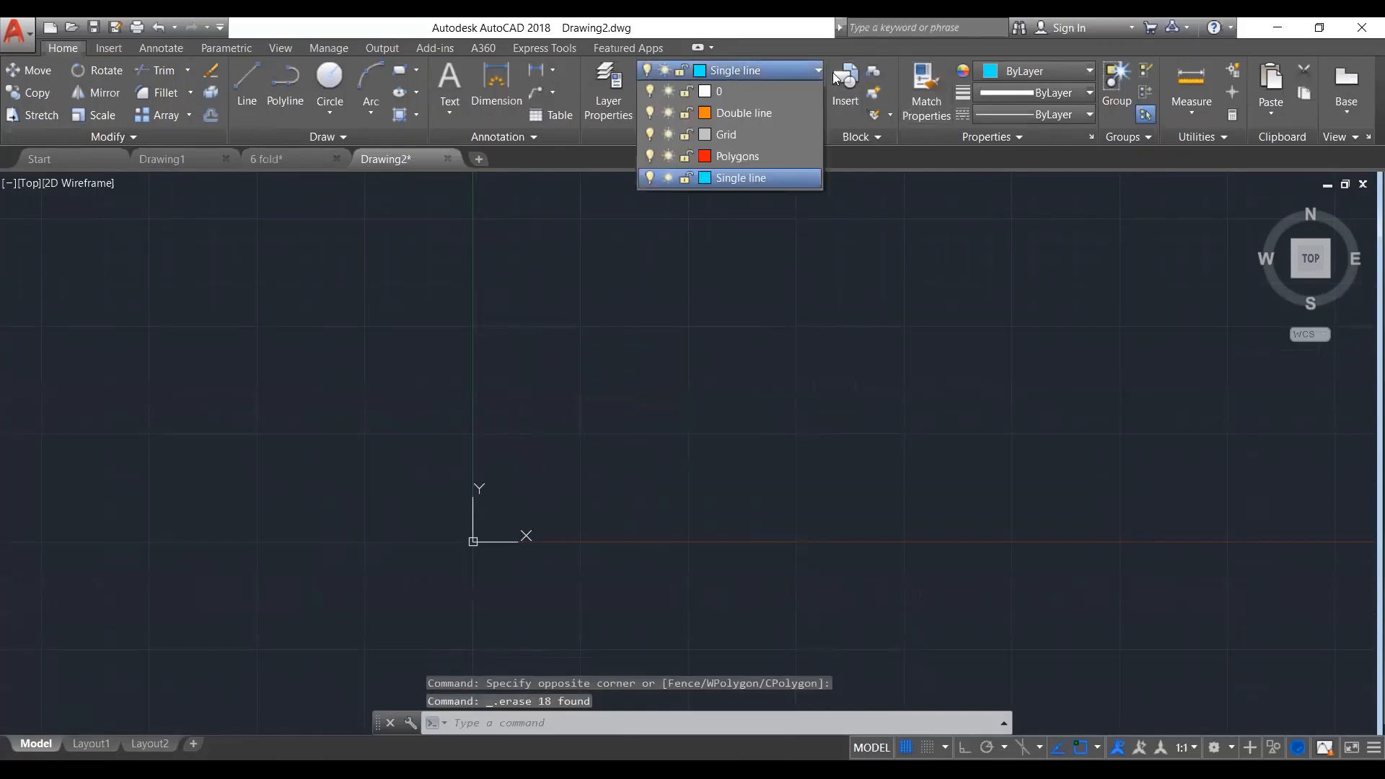
{"action": "left_click", "coordinate": [756, 134]}
{"action": "type", "text": "l"}
{"action": "key", "text": "Return"}
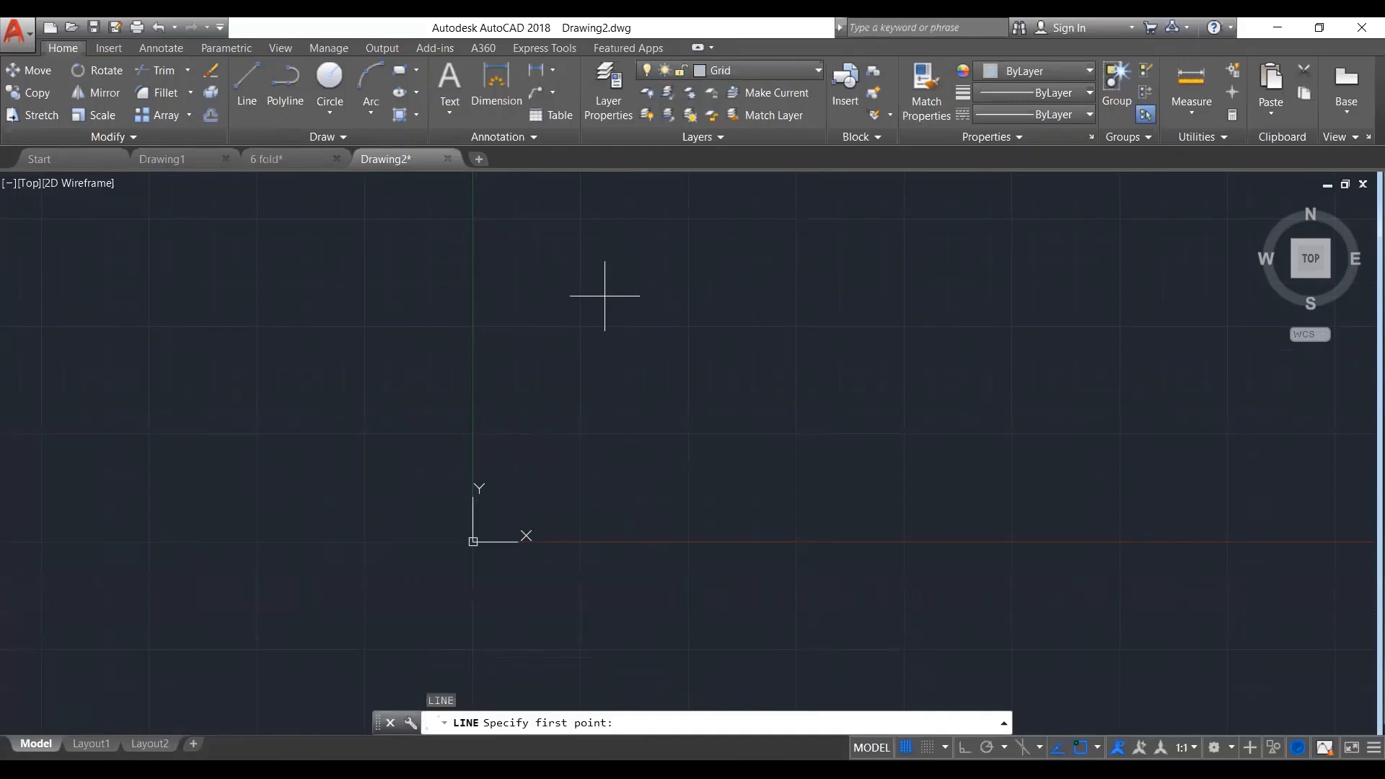
{"action": "left_click", "coordinate": [585, 374]}
{"action": "key", "text": "F8"}
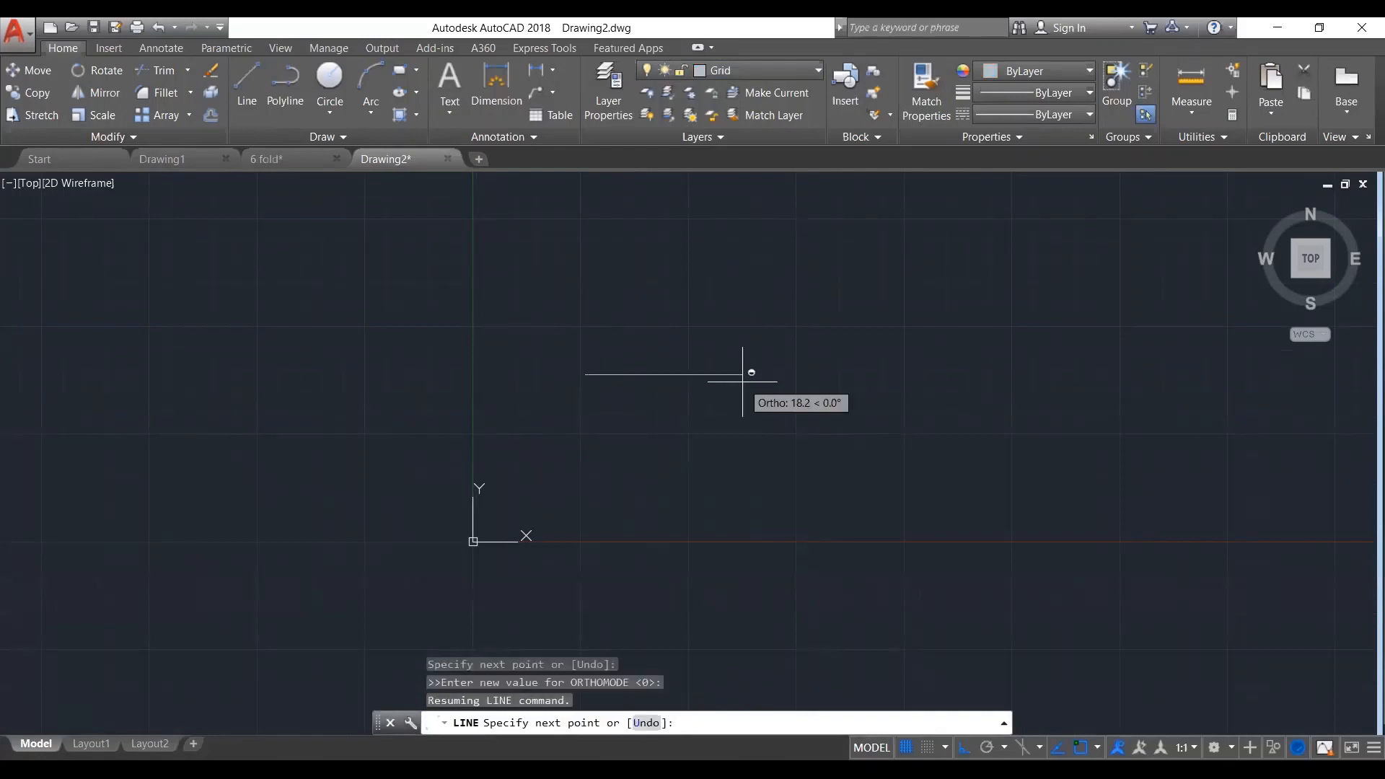
{"action": "left_click", "coordinate": [742, 374]}
{"action": "key", "text": "Escape"}
Draw a circle centred on the horizontal line's midpoint and passing through the line's endpoint
{"action": "type", "text": "c"}
{"action": "key", "text": "Return"}
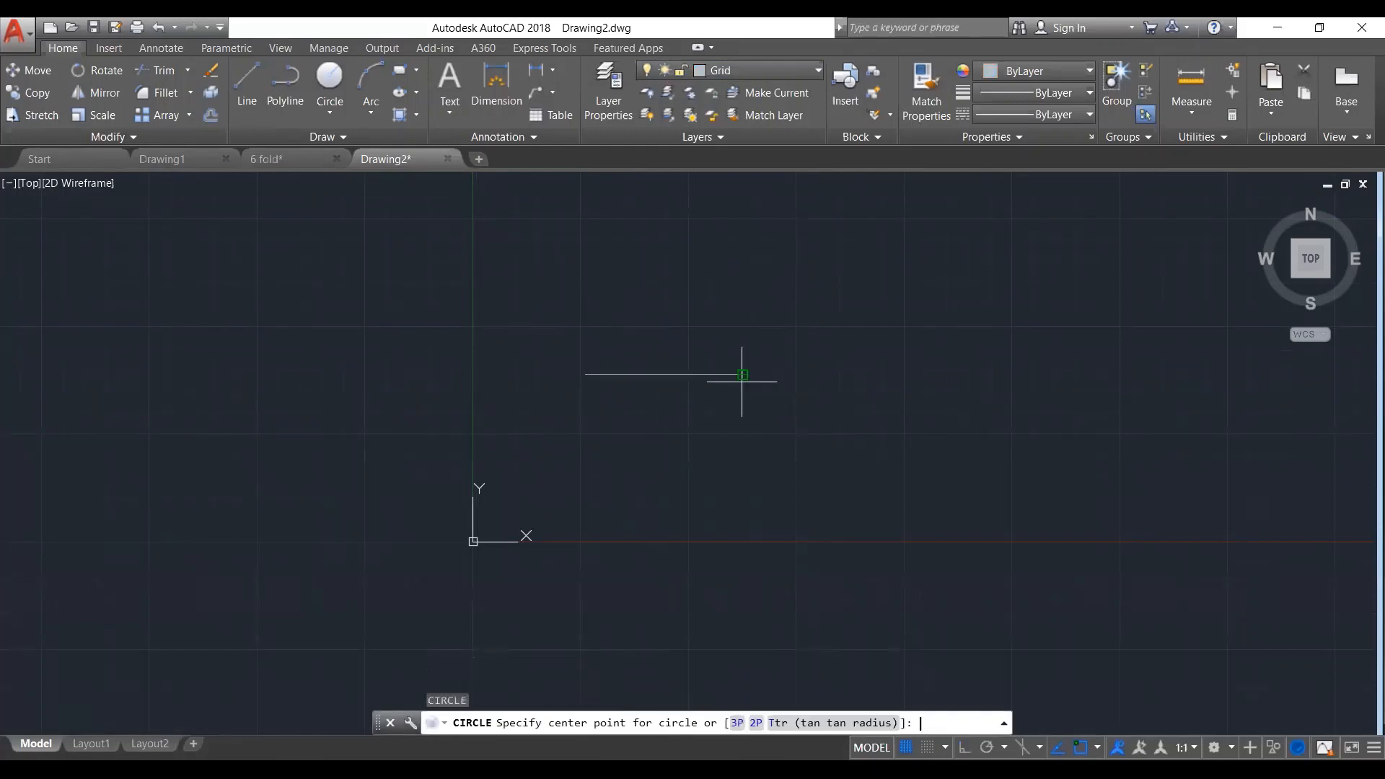
{"action": "left_click", "coordinate": [663, 374]}
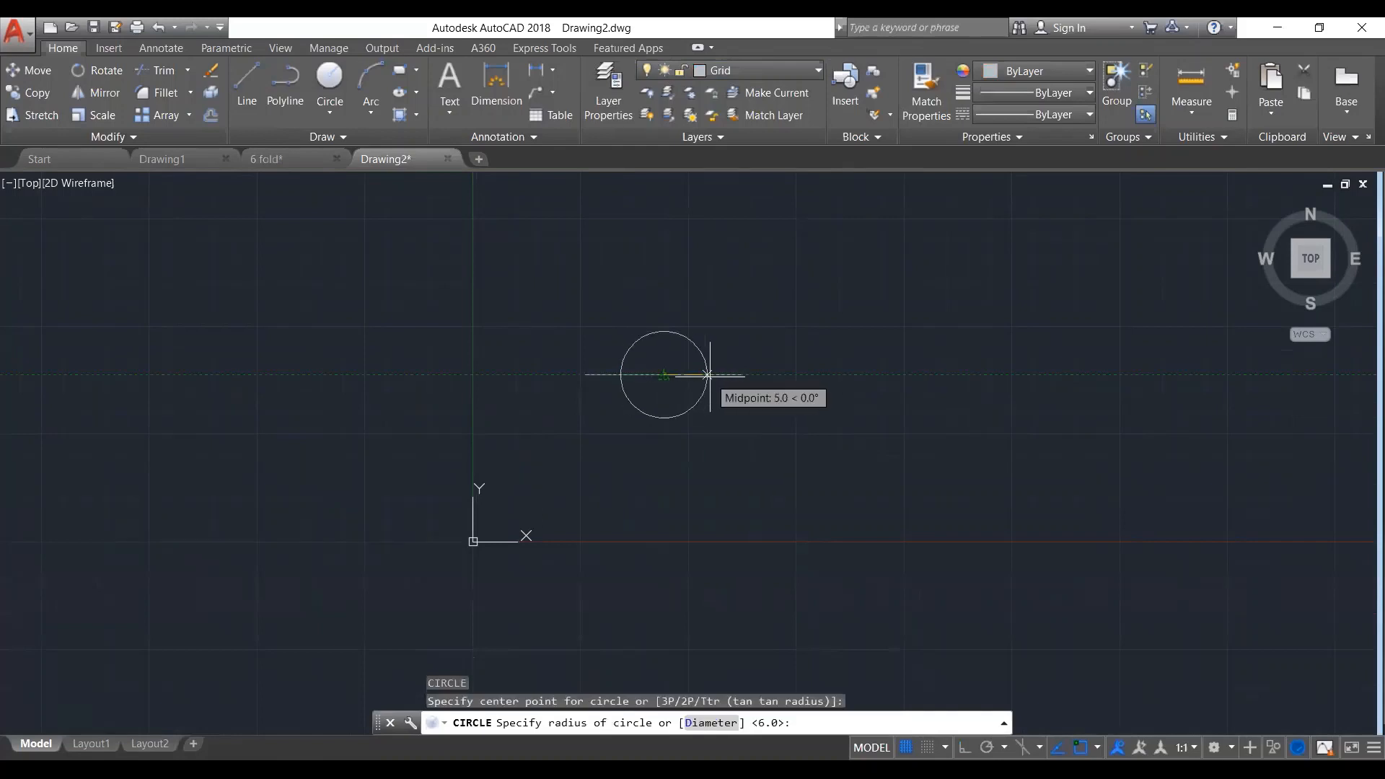
{"action": "left_click", "coordinate": [742, 375]}
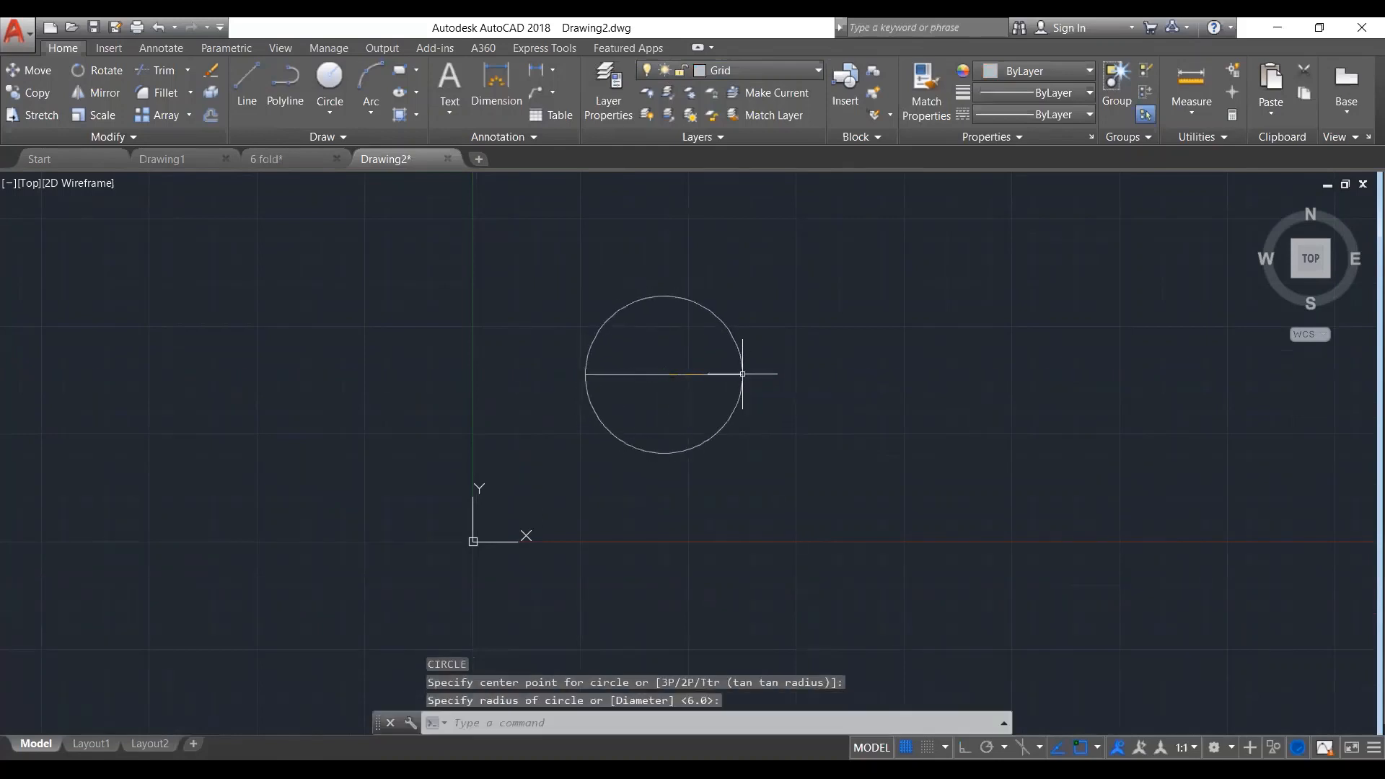
Polar-array the horizontal line around the circle's centre with 8 items
{"action": "left_click", "coordinate": [693, 357]}
{"action": "left_click", "coordinate": [662, 395]}
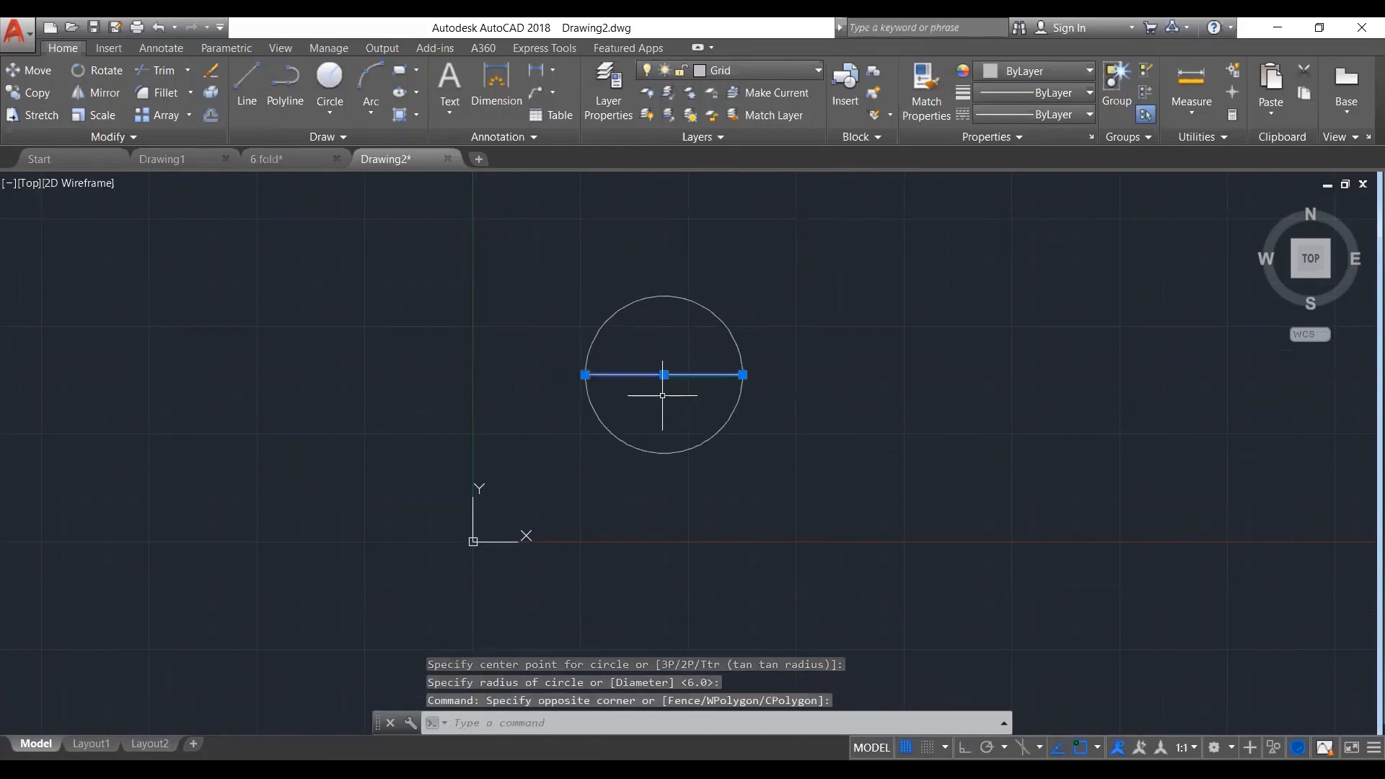
{"action": "type", "text": "ar"}
{"action": "key", "text": "Return"}
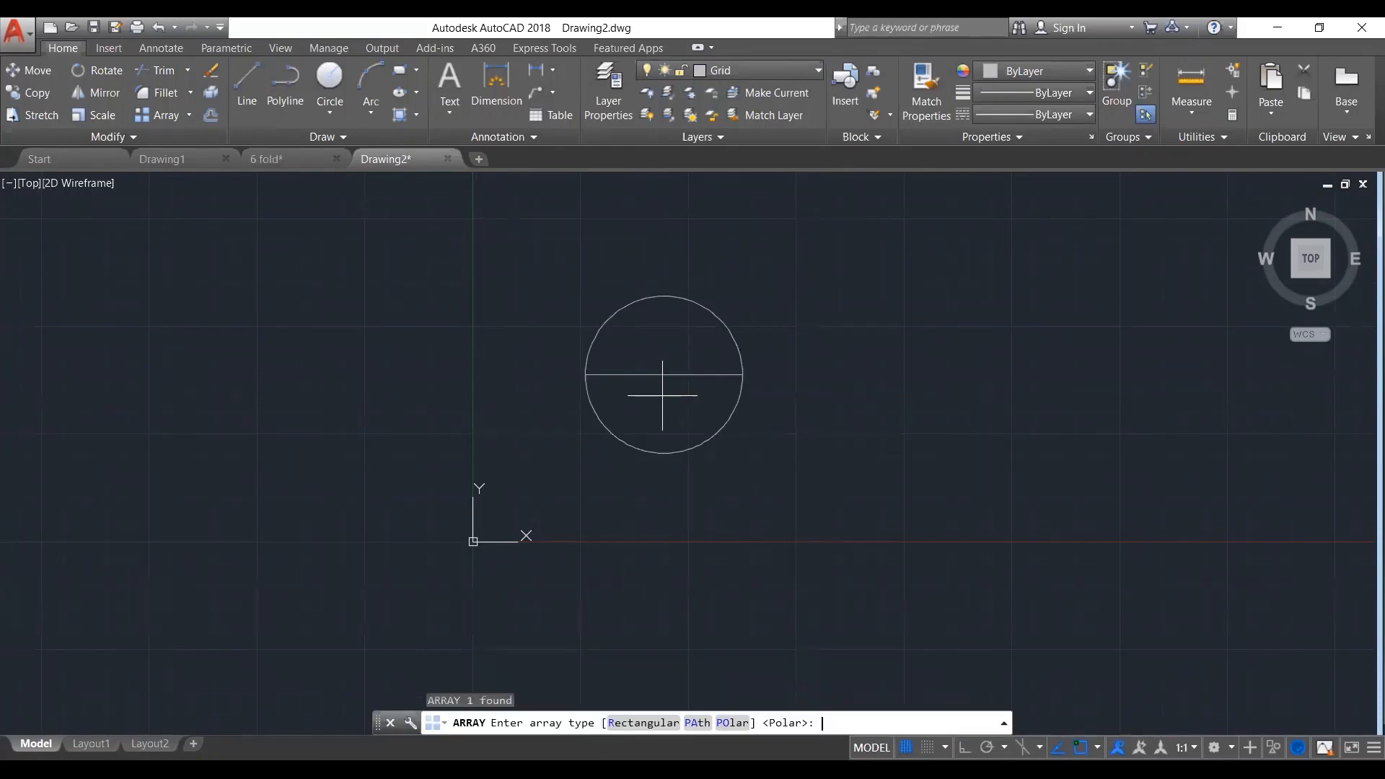
{"action": "key", "text": "Return"}
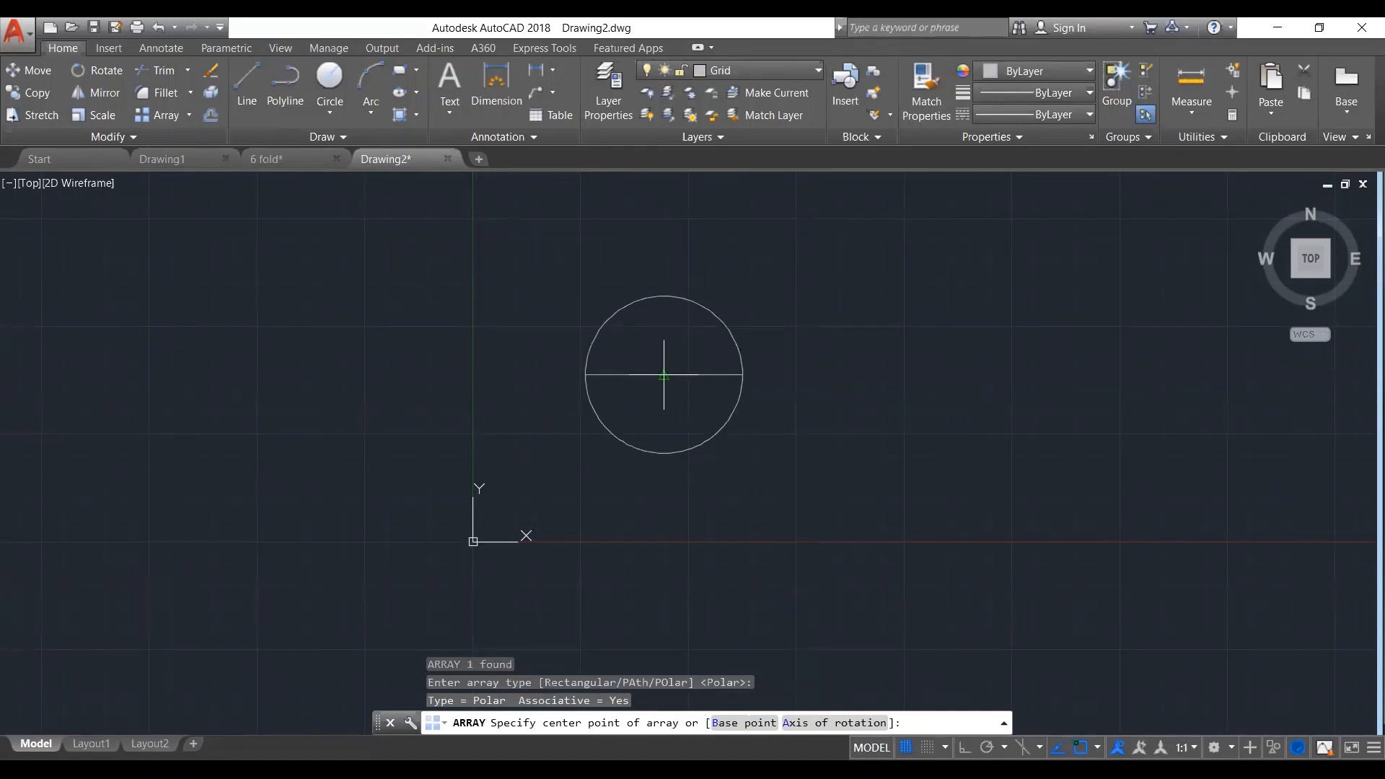
{"action": "left_click", "coordinate": [664, 374]}
{"action": "type", "text": "i"}
{"action": "key", "text": "Return"}
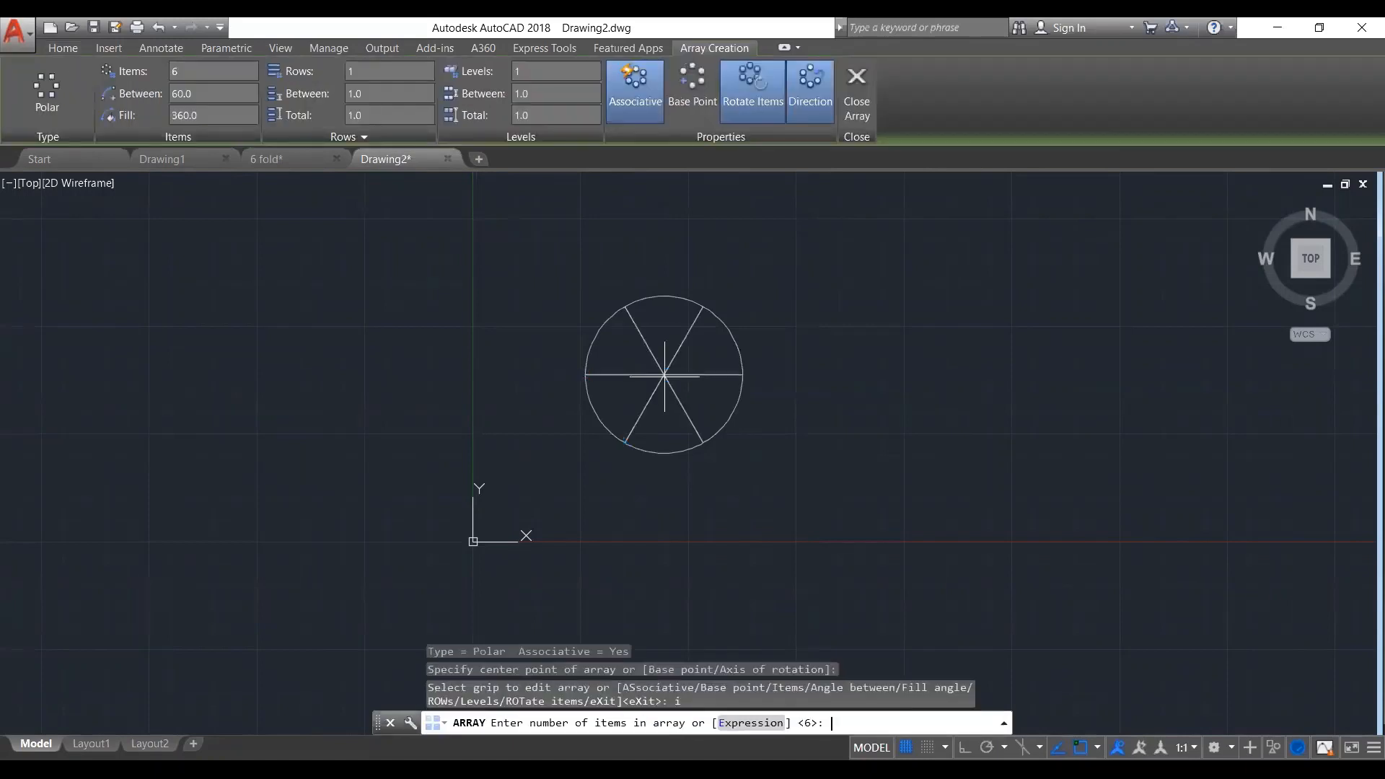
{"action": "type", "text": "8"}
{"action": "key", "text": "Return"}
{"action": "key", "text": "Return"}
Draw a four-sided polygon centred on the circle and circumscribed about it, with its radius reaching the horizontal line's endpoint
{"action": "type", "text": "pol"}
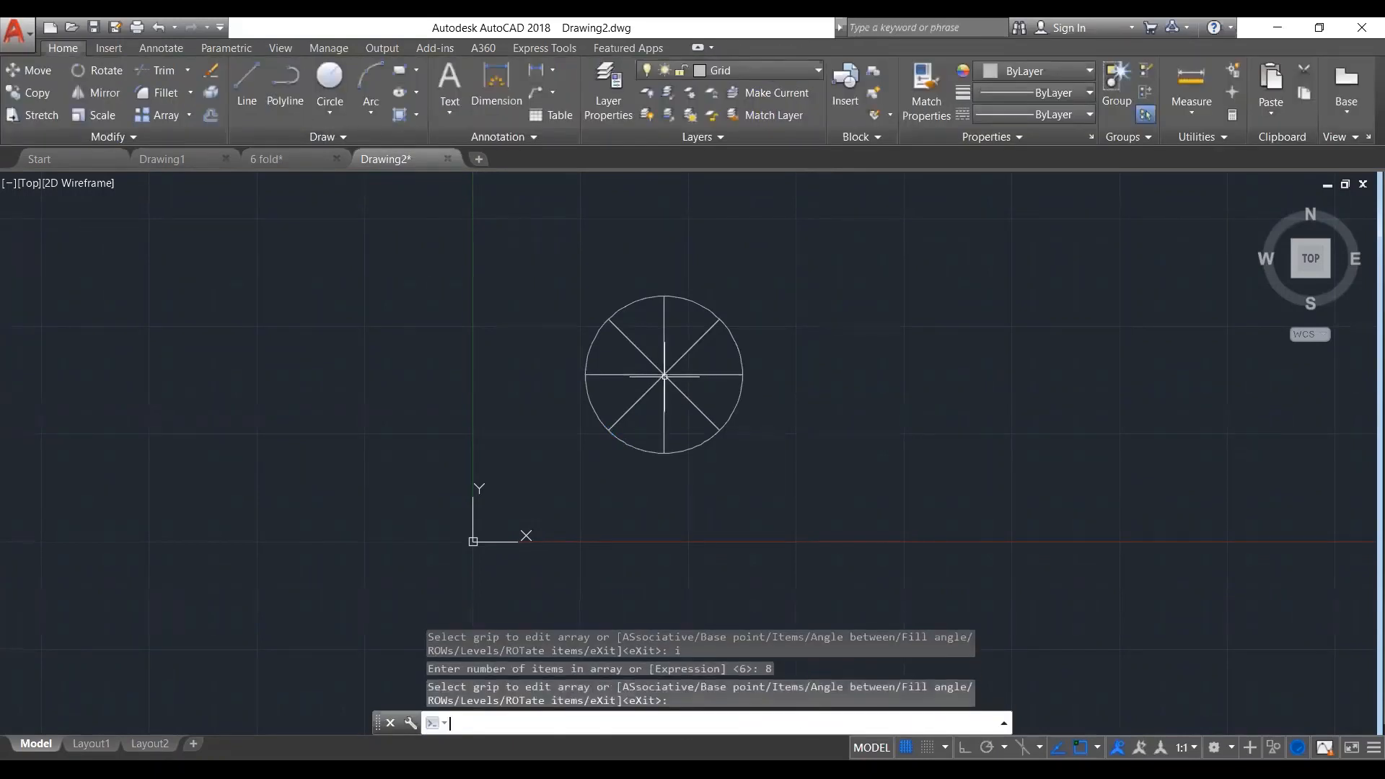
{"action": "key", "text": "Return"}
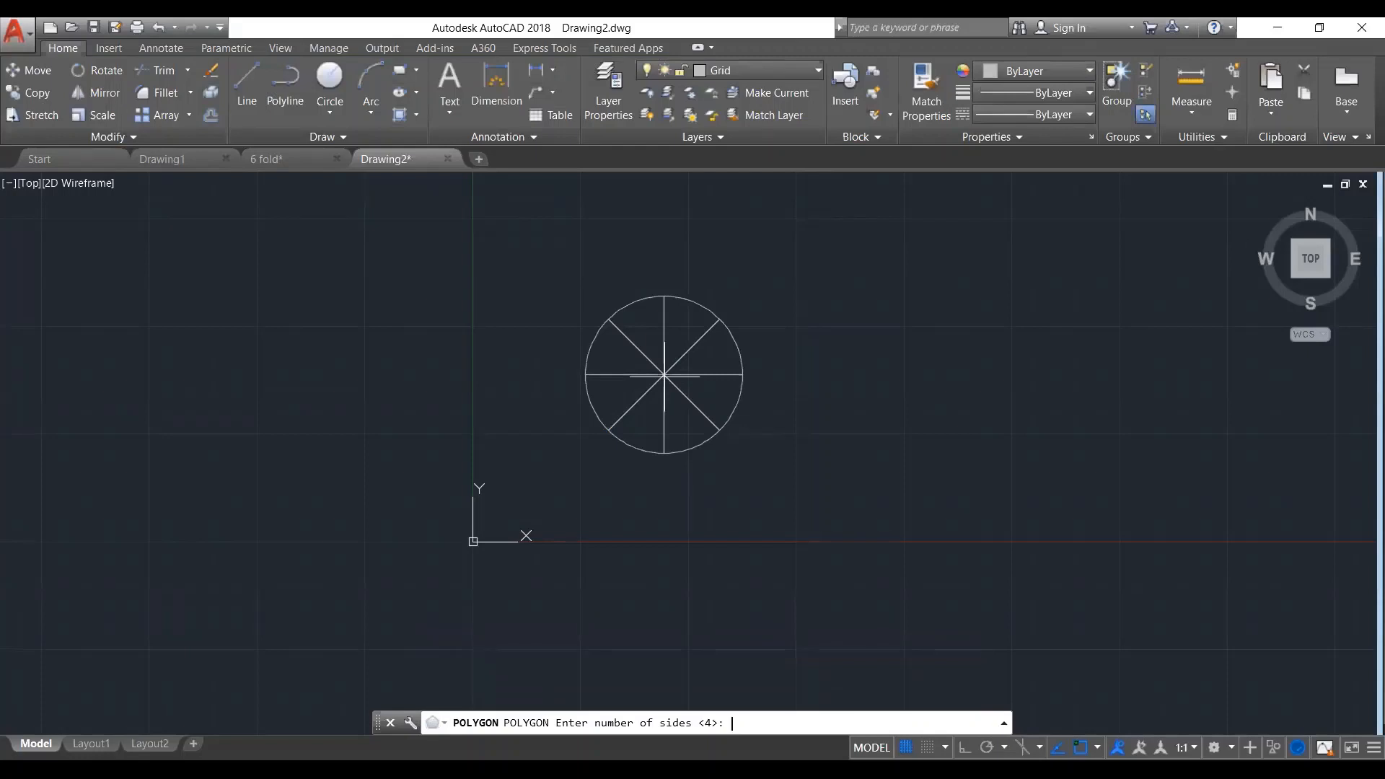
{"action": "key", "text": "Return"}
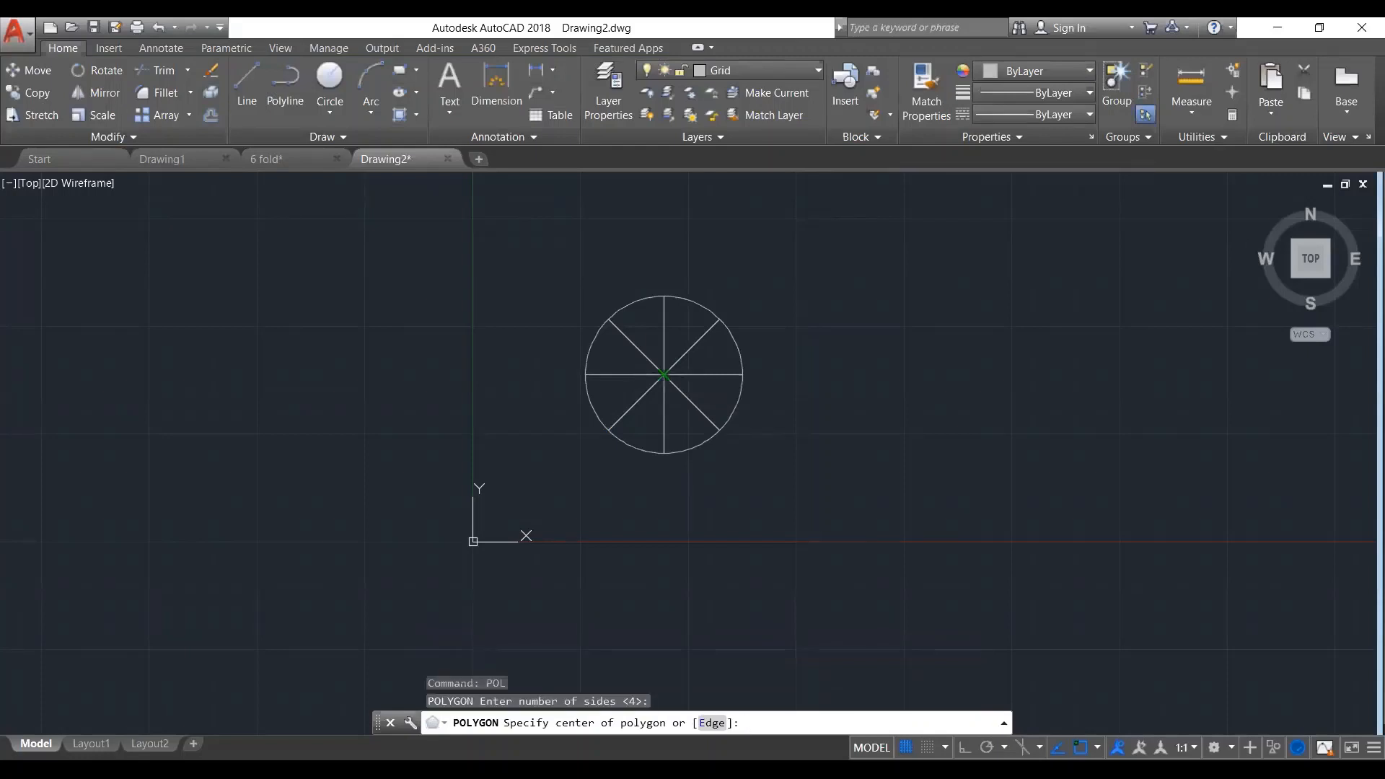
{"action": "left_click", "coordinate": [664, 376]}
{"action": "type", "text": "c"}
{"action": "key", "text": "Return"}
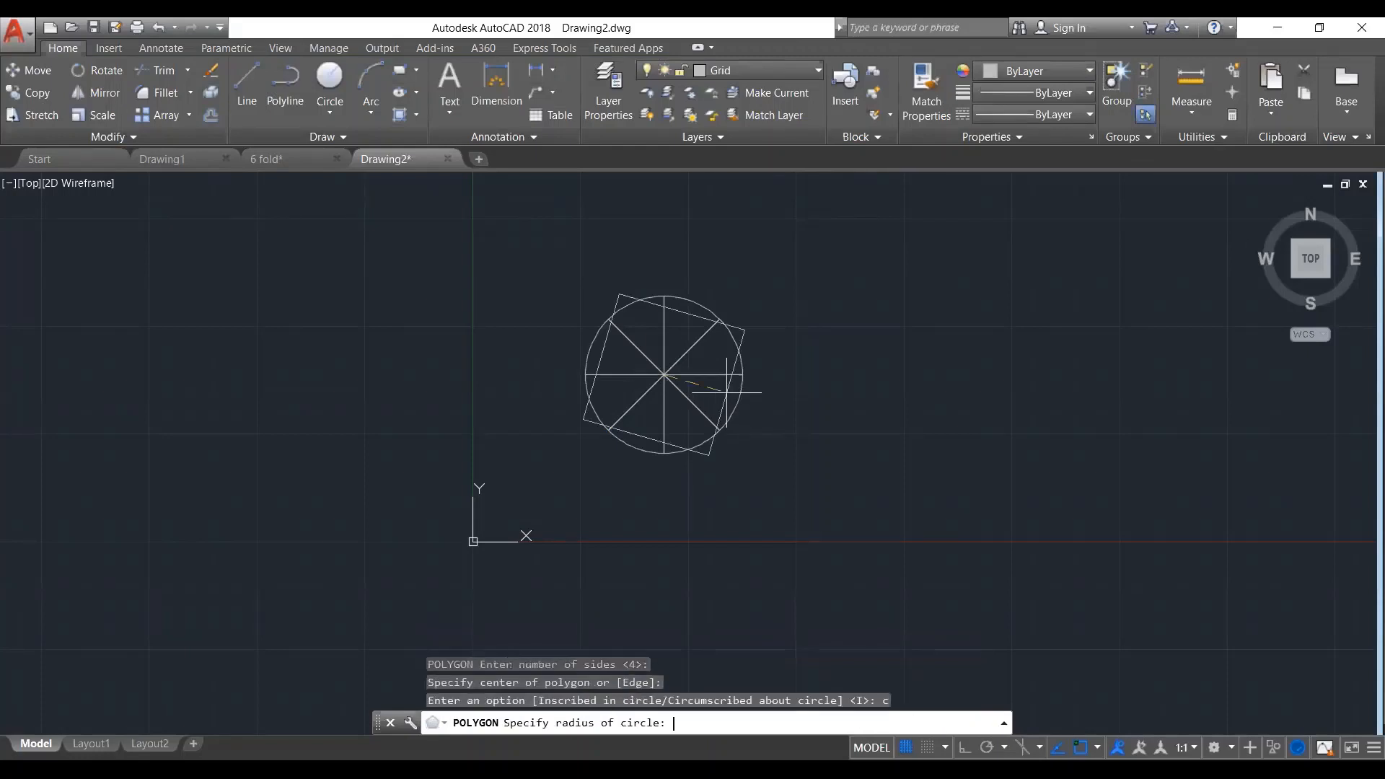
{"action": "left_click", "coordinate": [742, 375]}
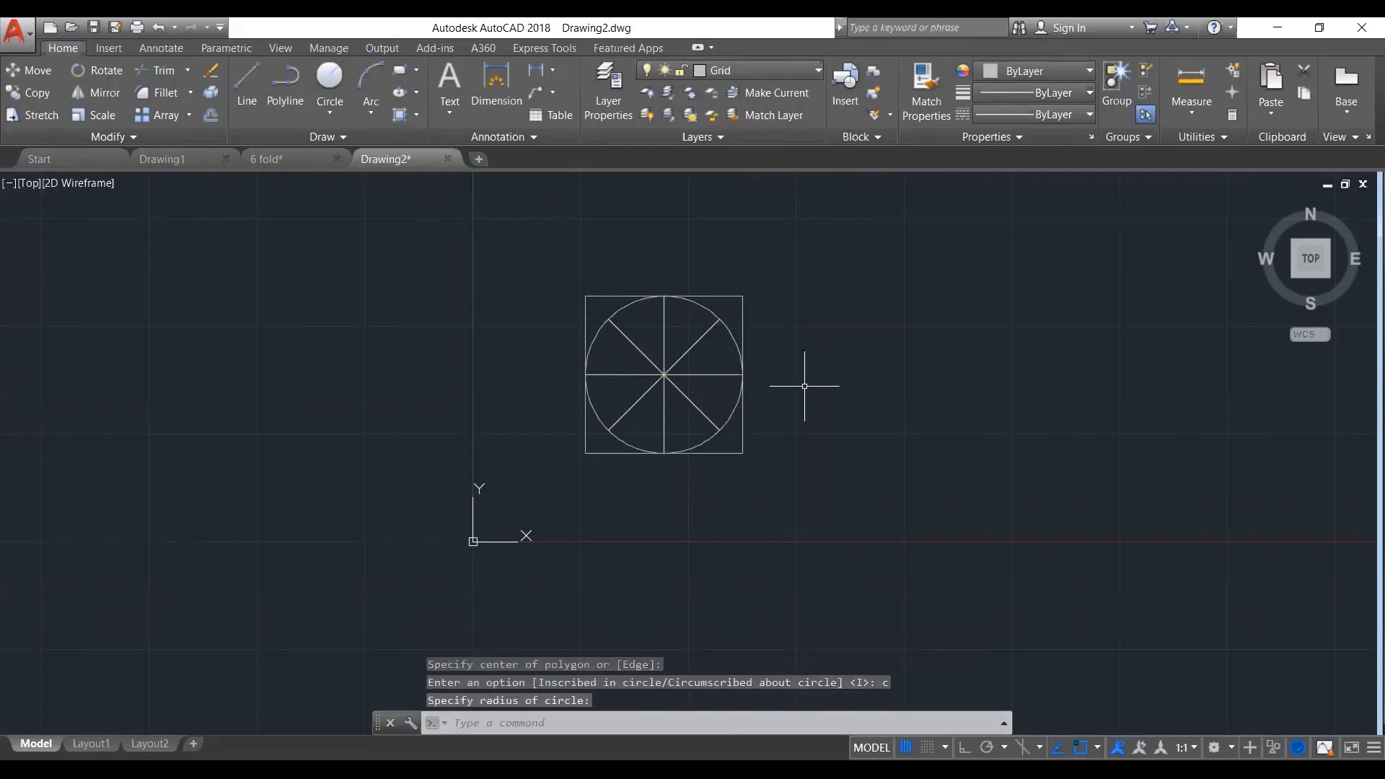
Make Single line the current layer and draw two connected lines from the upper-right diagonal's end to the circle's leftmost point and the lower-right diagonal's end
{"action": "left_click", "coordinate": [765, 70]}
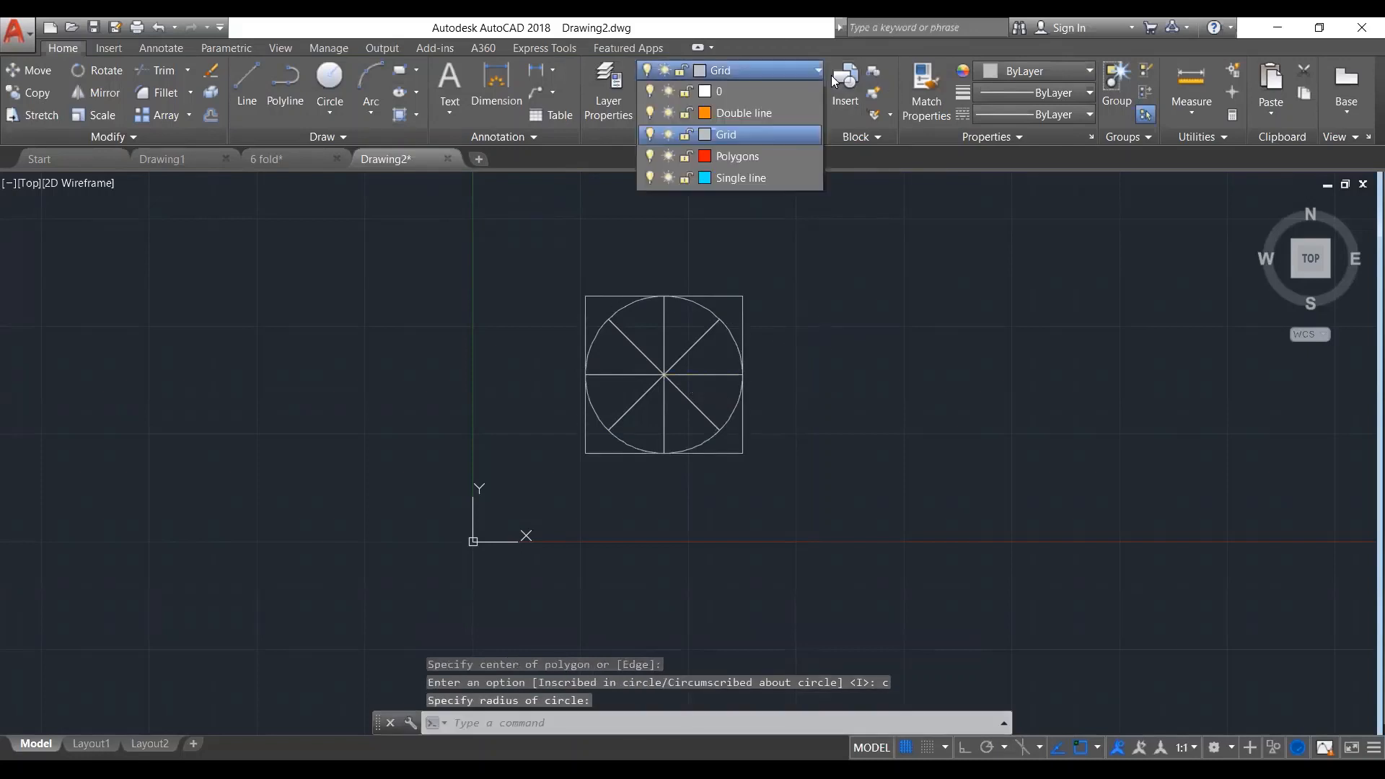
{"action": "left_click", "coordinate": [752, 180]}
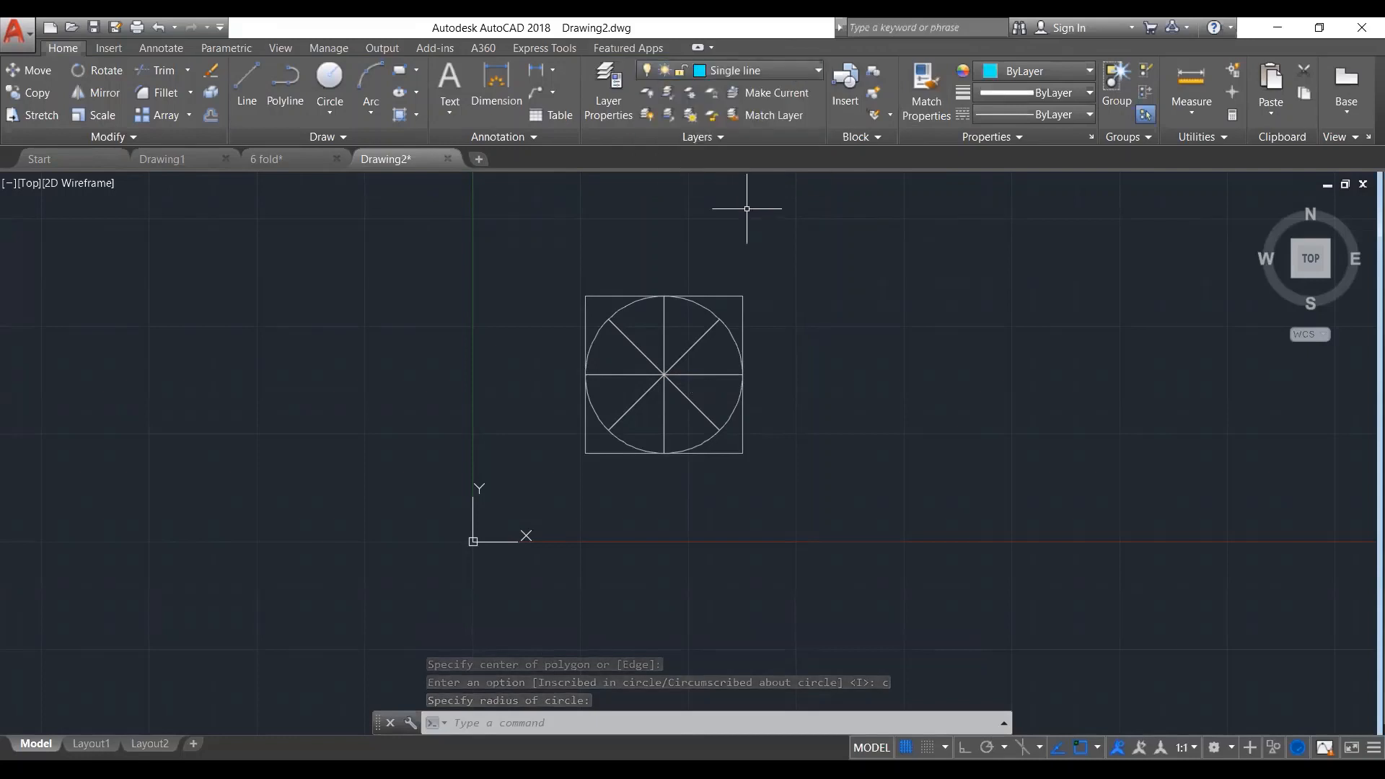
{"action": "left_click", "coordinate": [714, 335]}
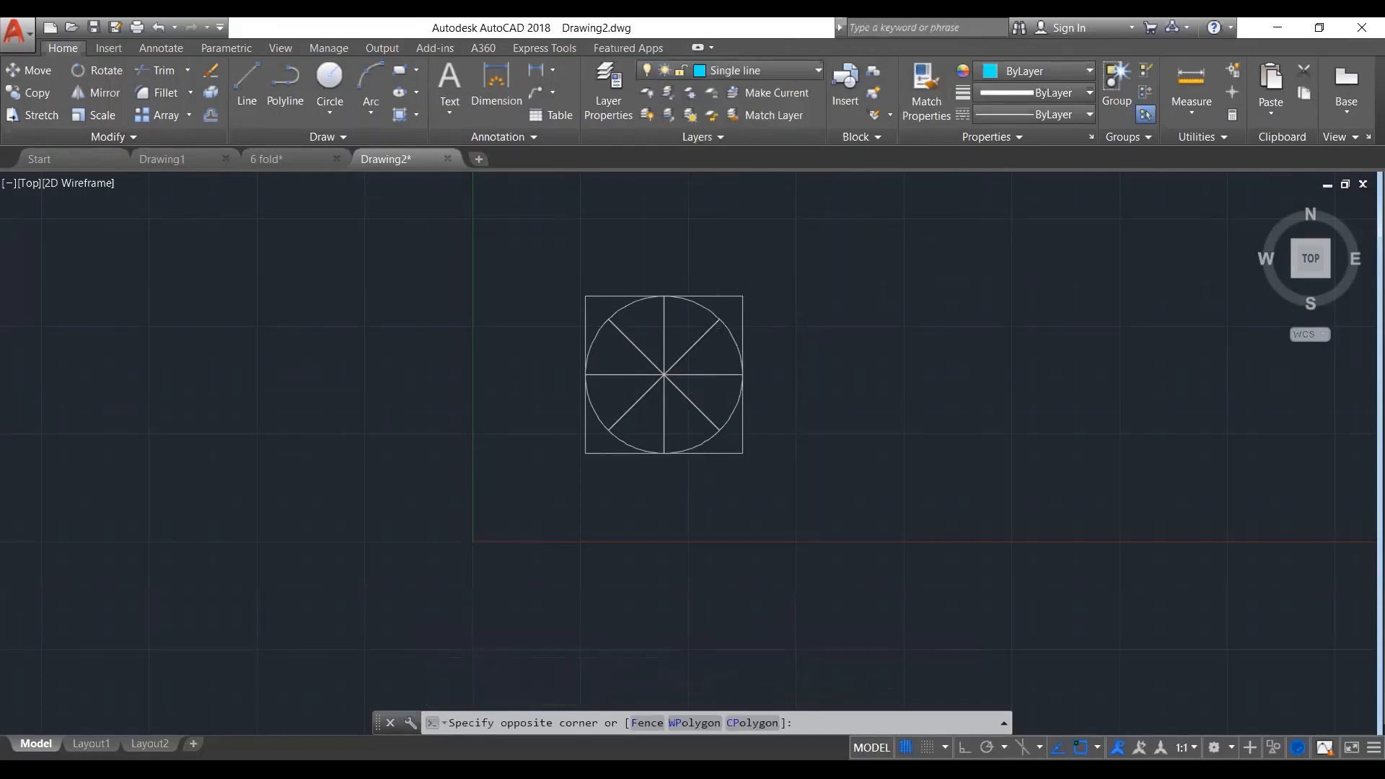
{"action": "scroll", "coordinate": [715, 334], "scroll_direction": "up", "scroll_amount": 2}
{"action": "key", "text": "Escape"}
{"action": "key", "text": "Escape"}
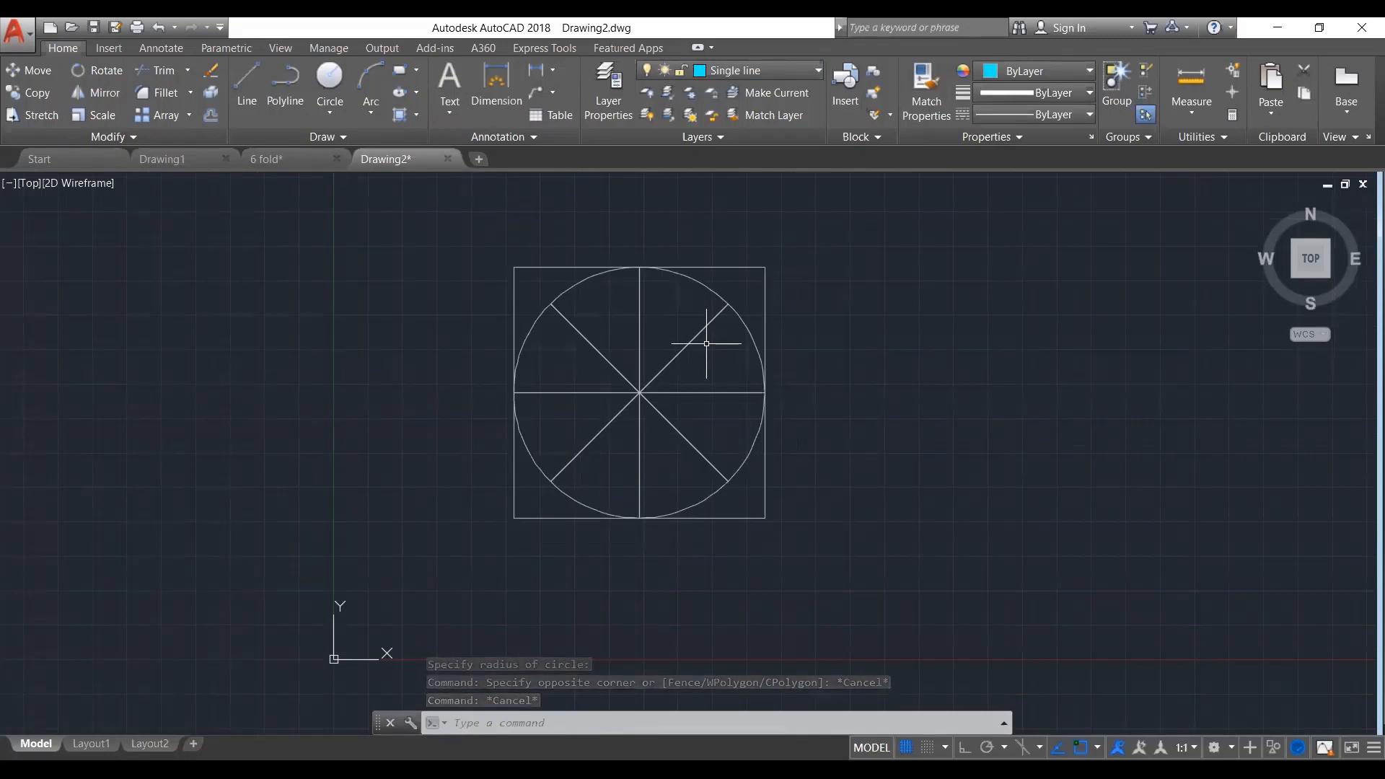
{"action": "type", "text": "l"}
{"action": "key", "text": "Return"}
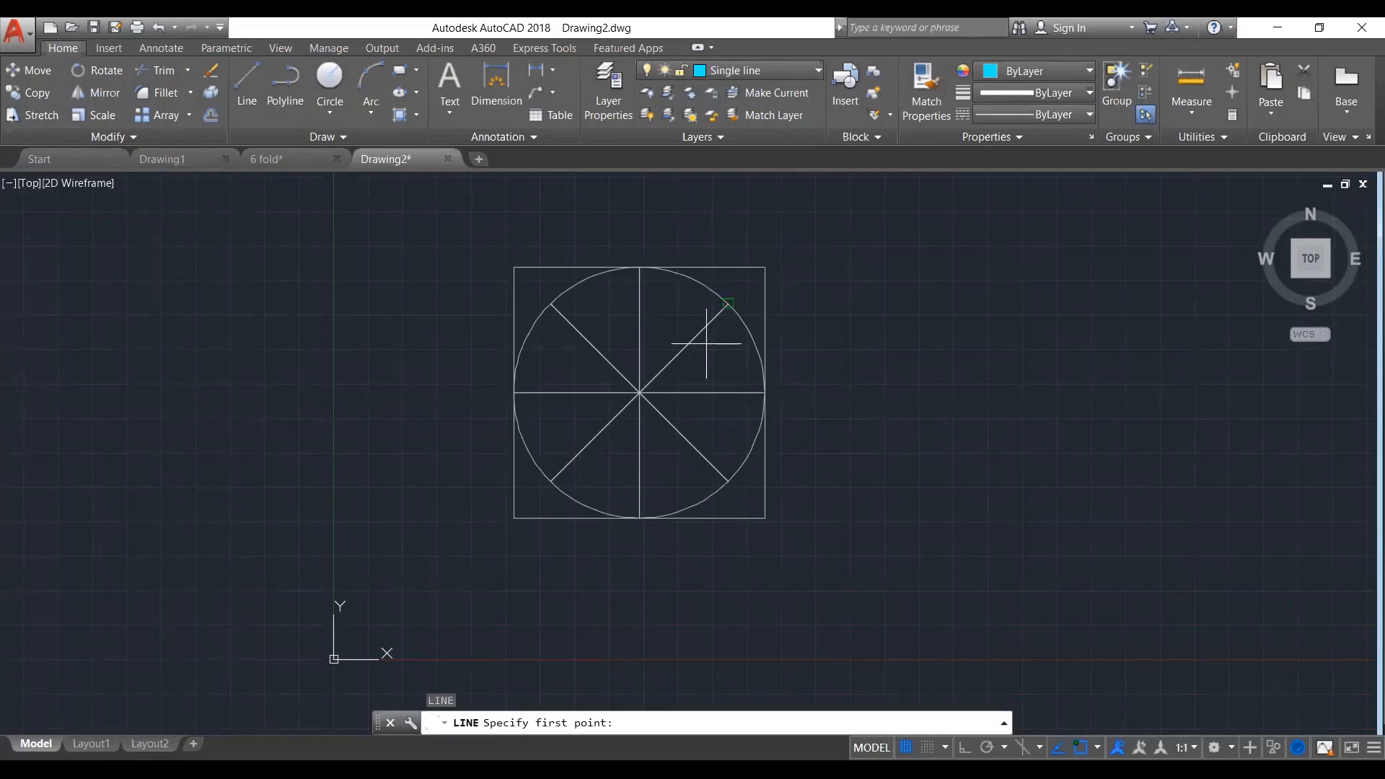
{"action": "left_click", "coordinate": [727, 304]}
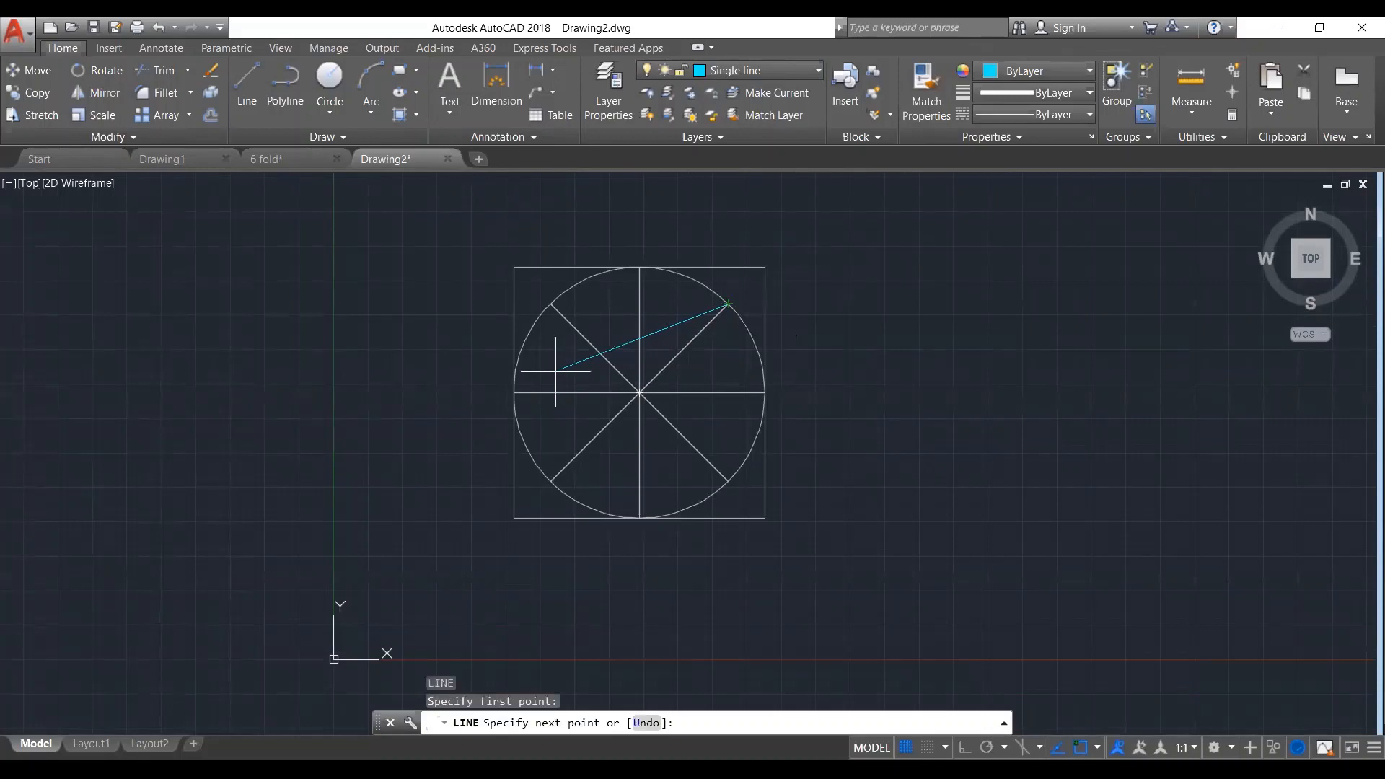
{"action": "left_click", "coordinate": [515, 393]}
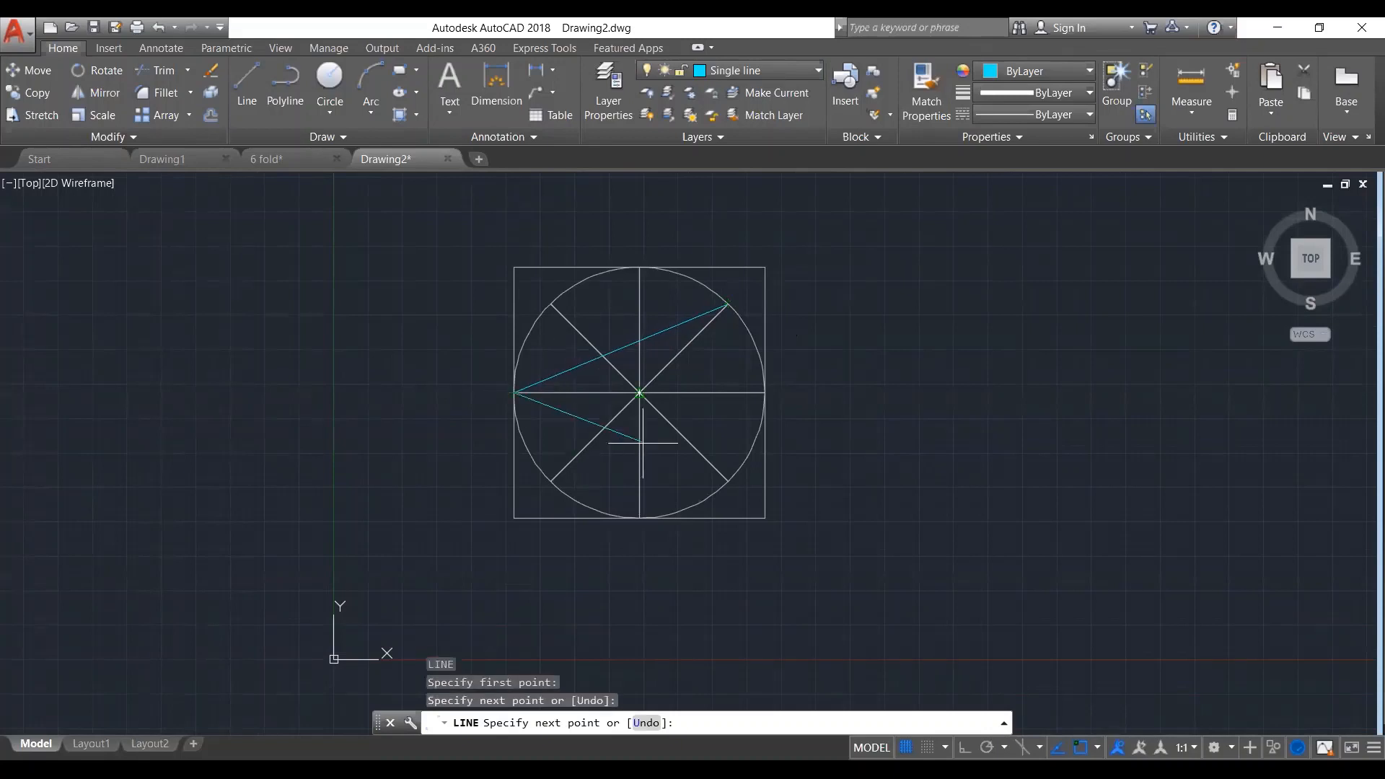
{"action": "left_click", "coordinate": [728, 481]}
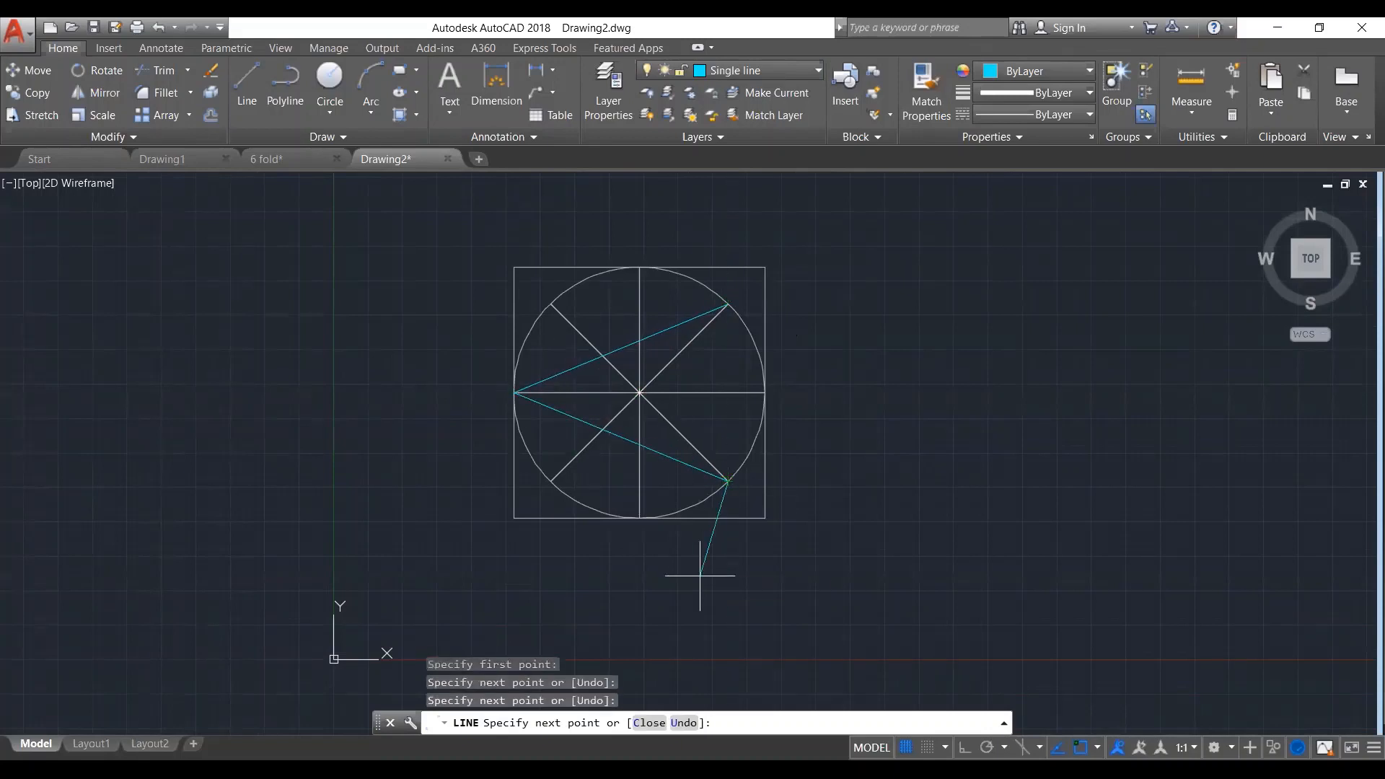
{"action": "key", "text": "Return"}
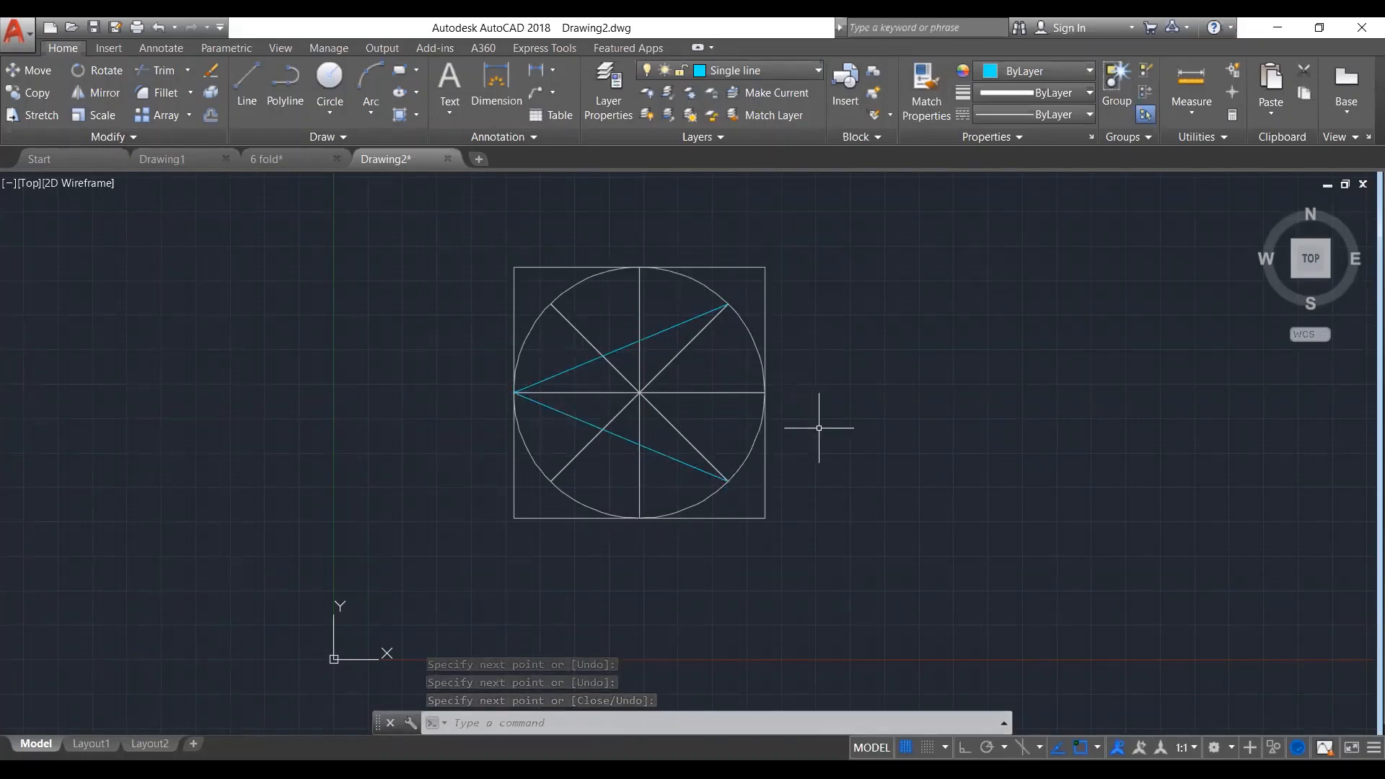
Select the square drawn around the circle
{"action": "left_click", "coordinate": [765, 293]}
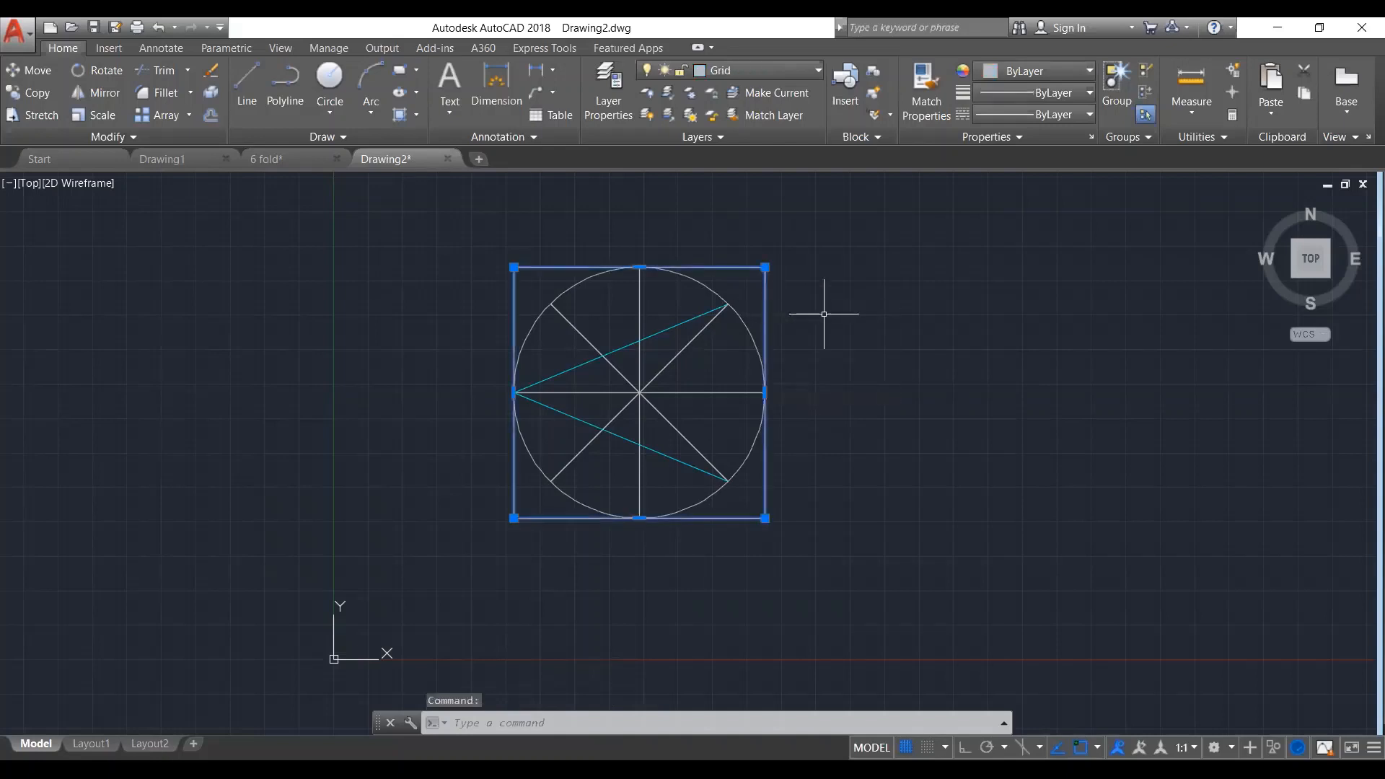
Extend the two cyan lines from the square's left midpoint to the square's right edge
{"action": "type", "text": "ex"}
{"action": "key", "text": "Return"}
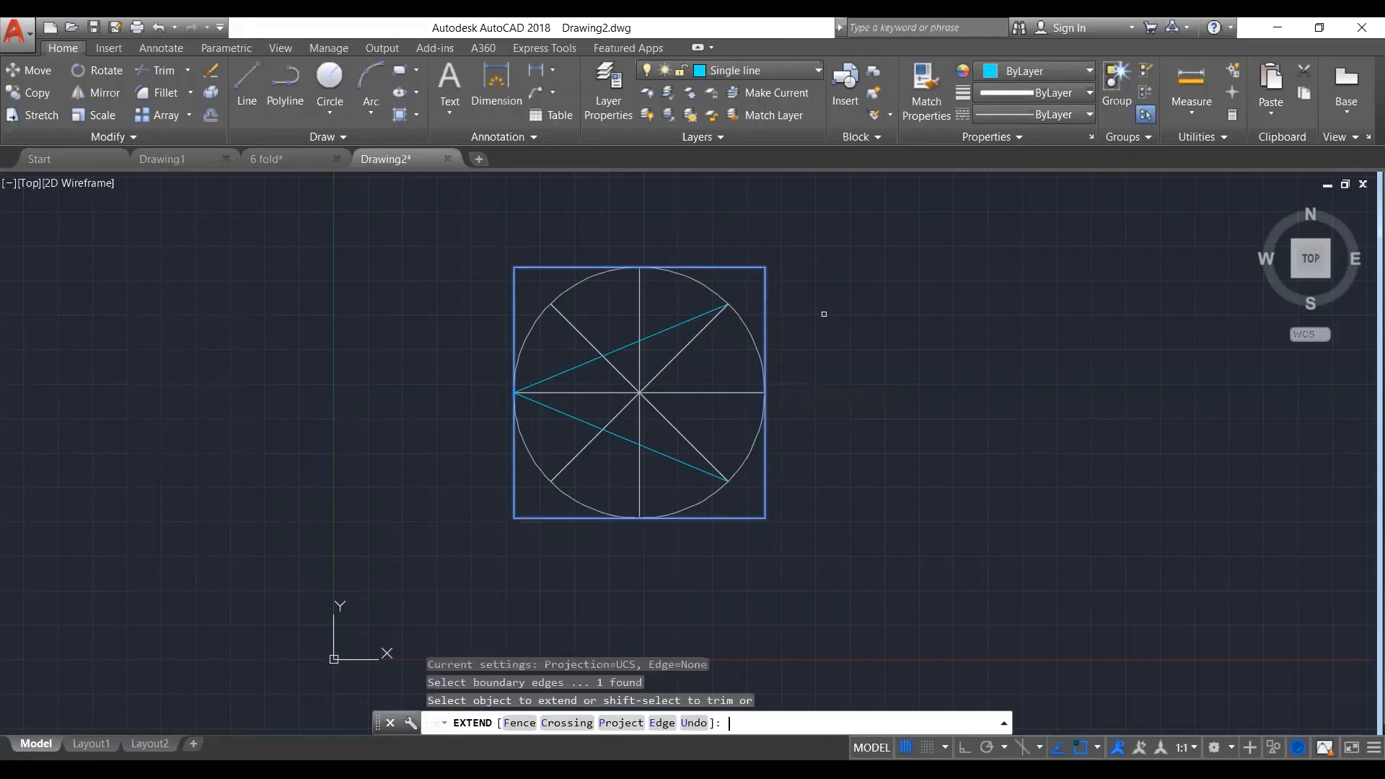
{"action": "left_click", "coordinate": [765, 303]}
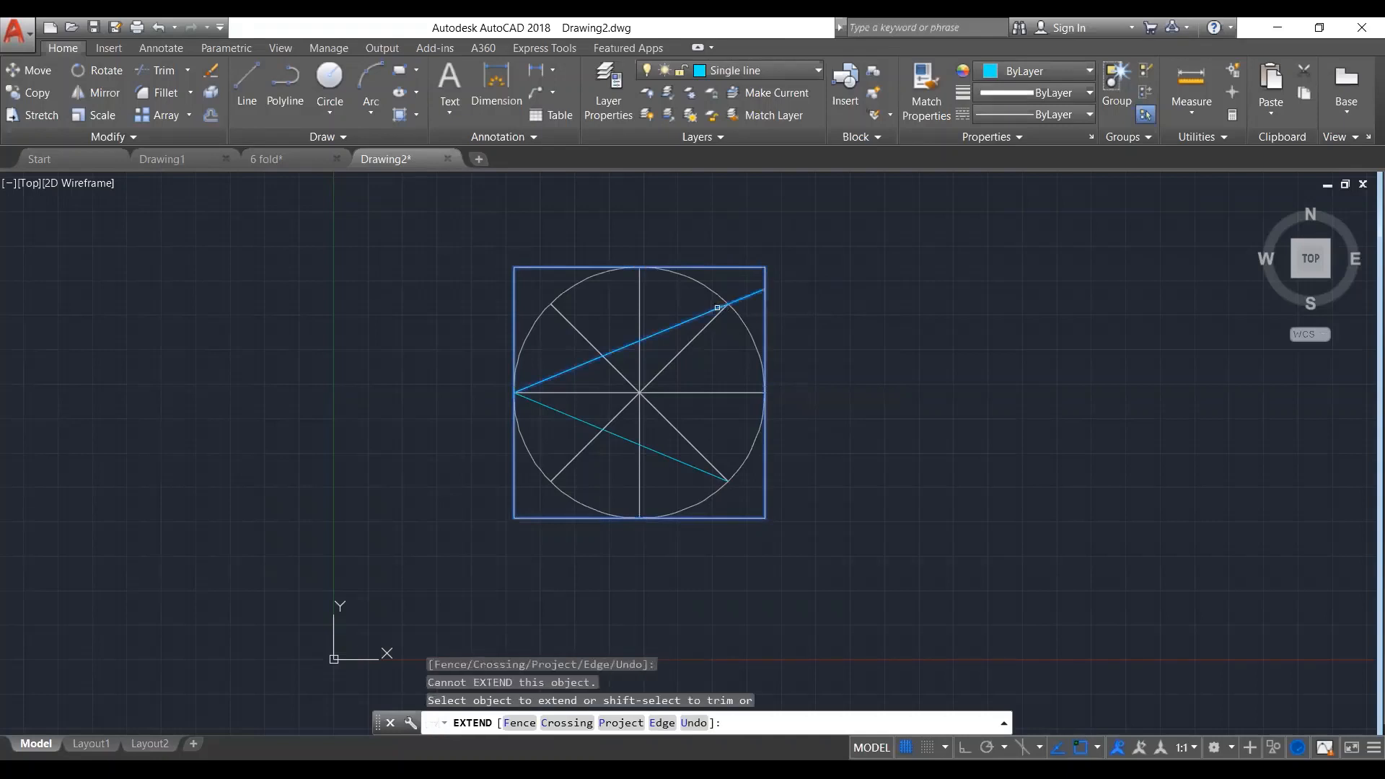
{"action": "left_click", "coordinate": [717, 308]}
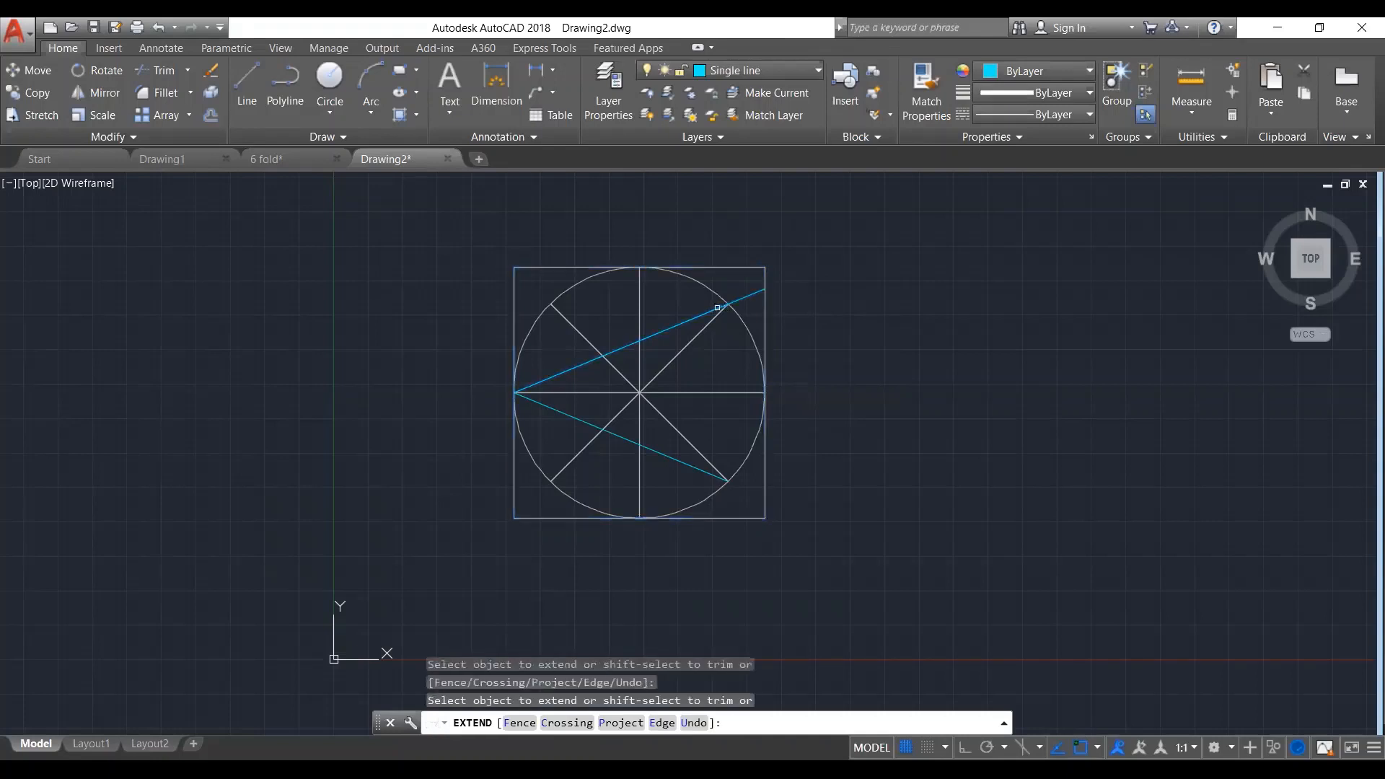
{"action": "left_click", "coordinate": [702, 468]}
{"action": "key", "text": "Return"}
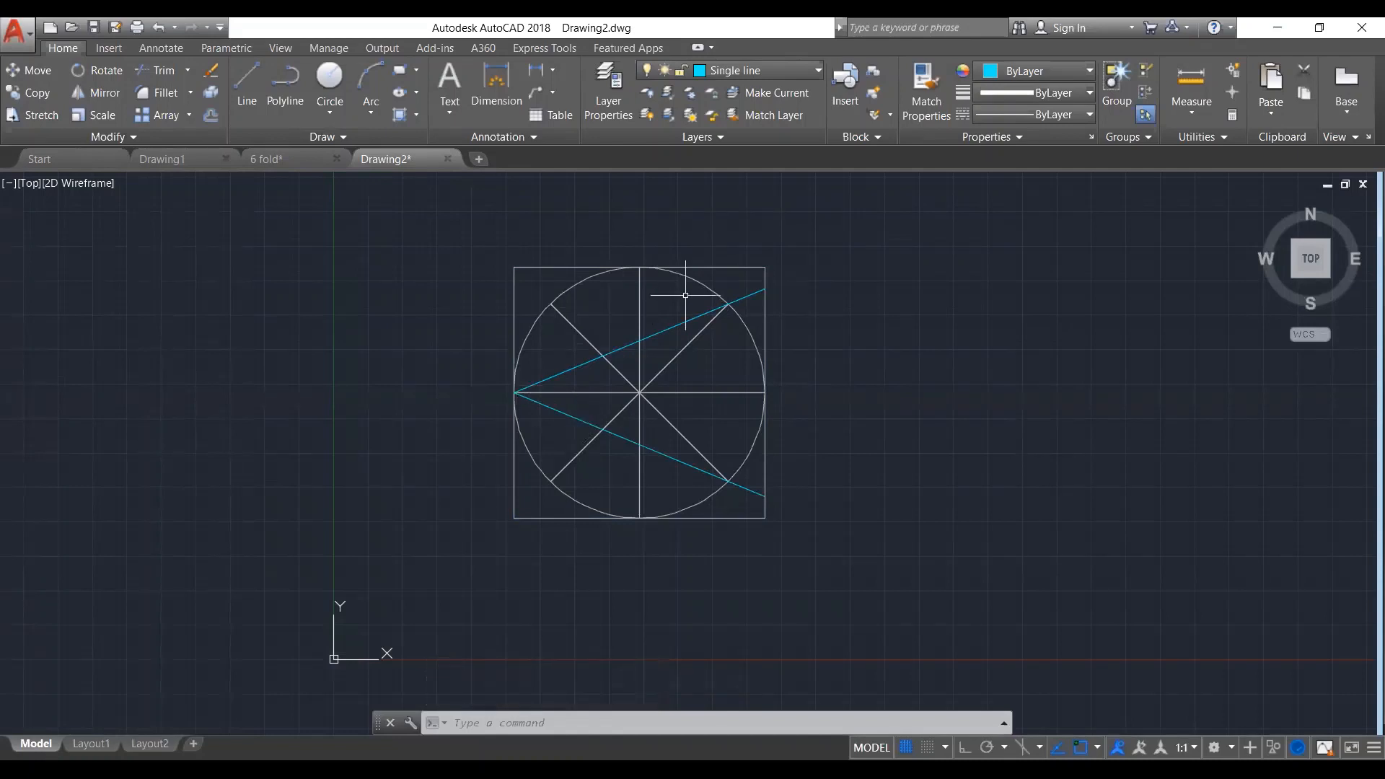
Create a polar array of the two extended cyan lines around the circle's center with 8 items
{"action": "left_click", "coordinate": [568, 416]}
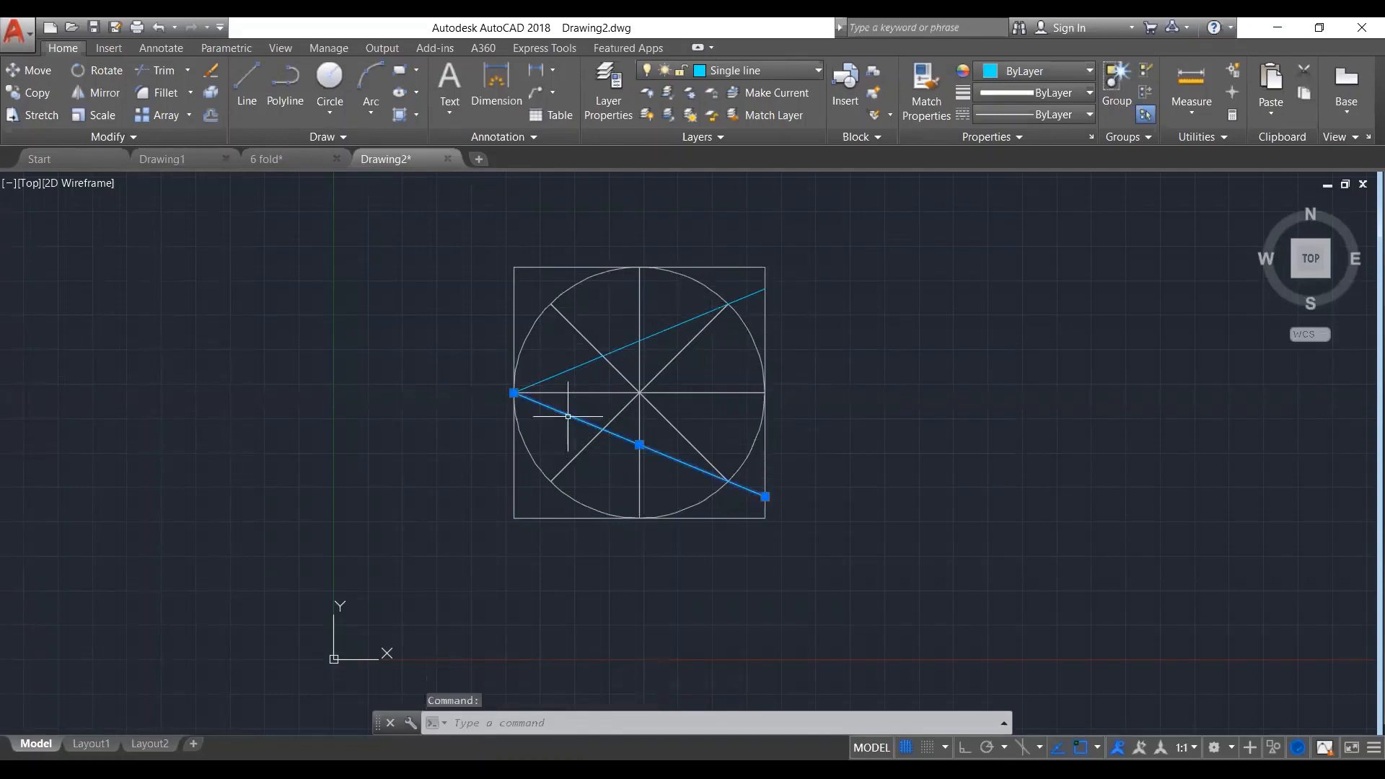
{"action": "left_click", "coordinate": [571, 368]}
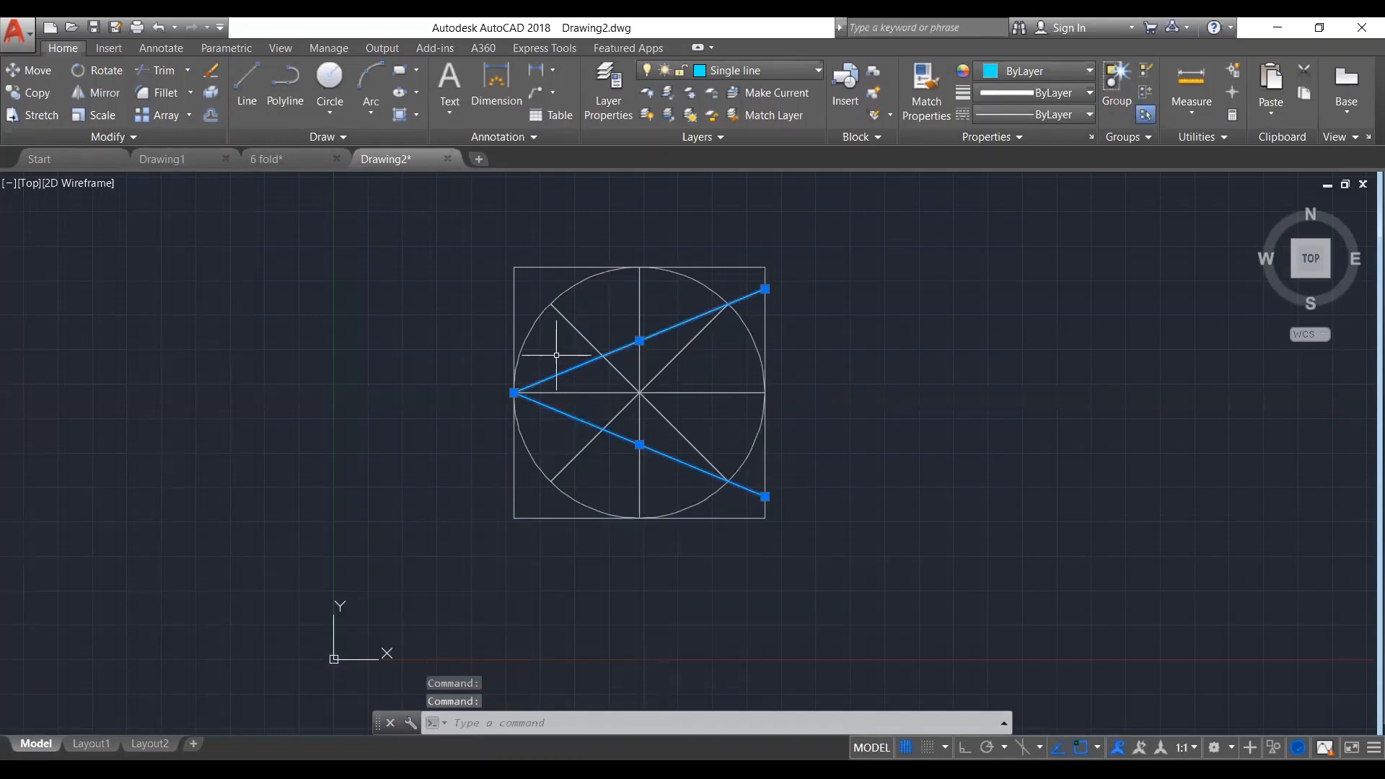
{"action": "type", "text": "ar"}
{"action": "key", "text": "Return"}
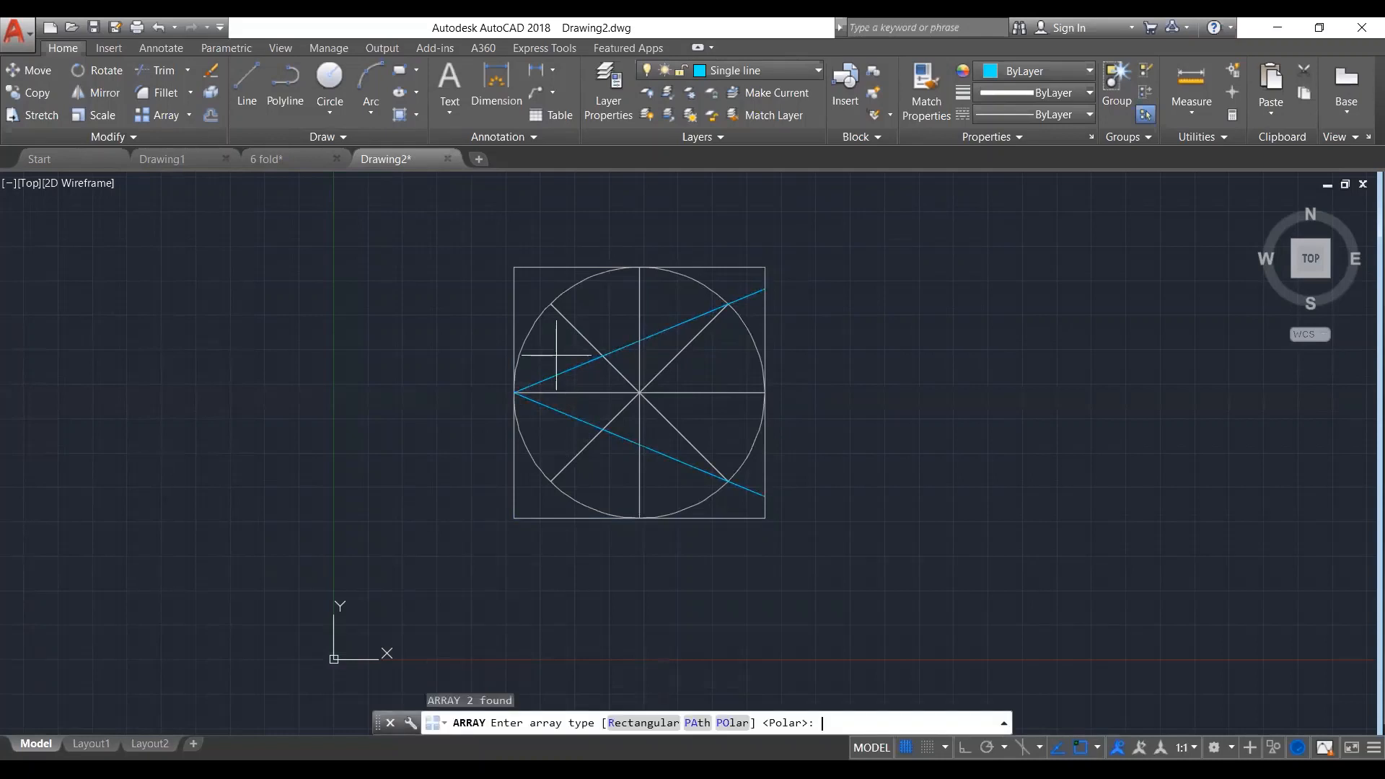
{"action": "key", "text": "Return"}
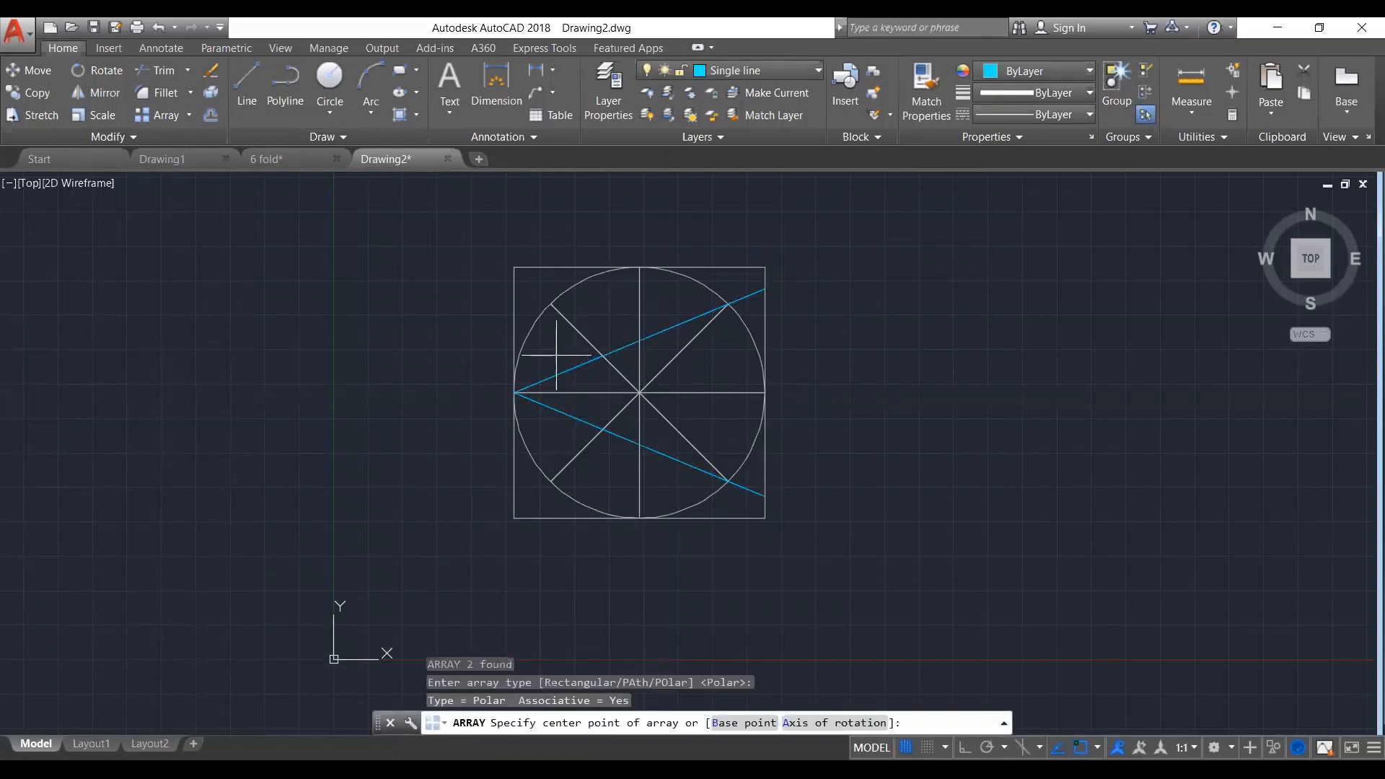
{"action": "left_click", "coordinate": [640, 392]}
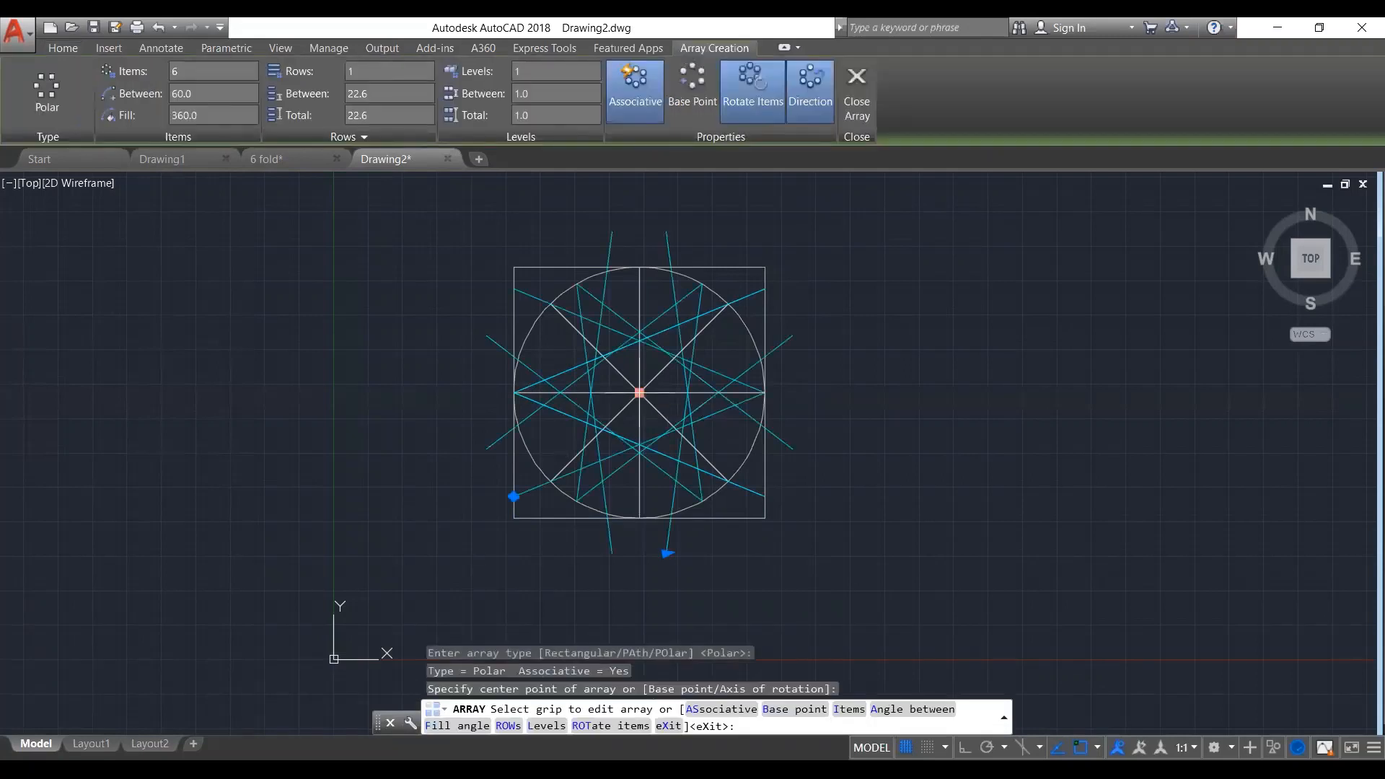
{"action": "type", "text": "i"}
{"action": "key", "text": "Return"}
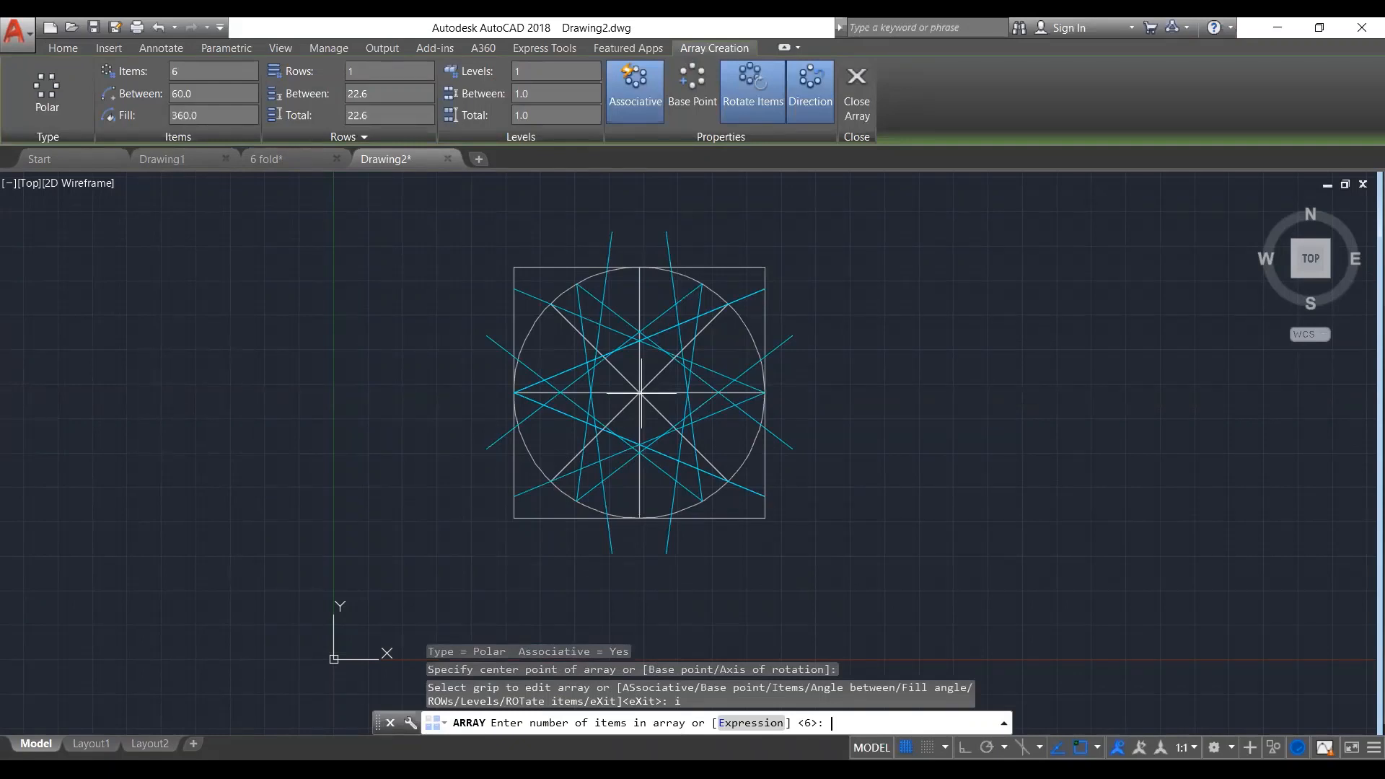
{"action": "type", "text": "8"}
{"action": "key", "text": "Return"}
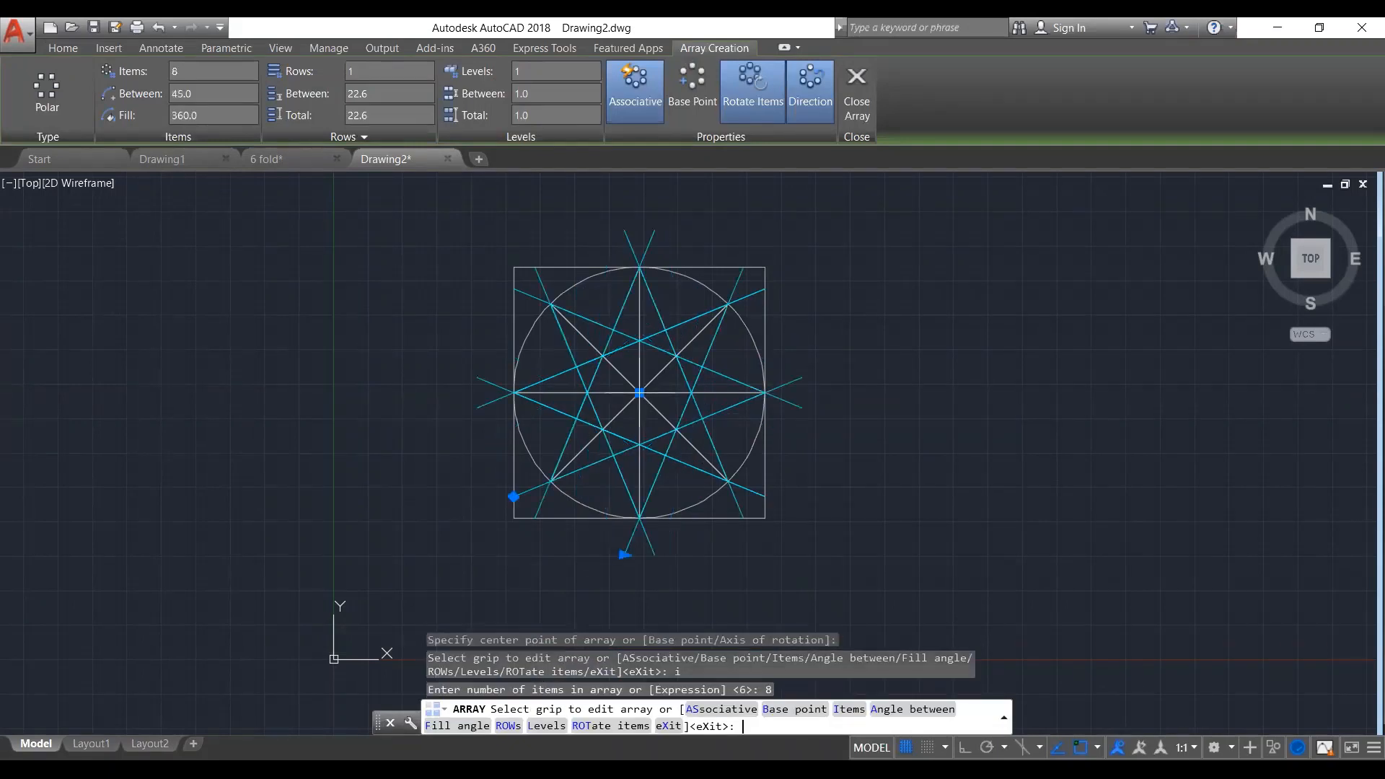
{"action": "key", "text": "Return"}
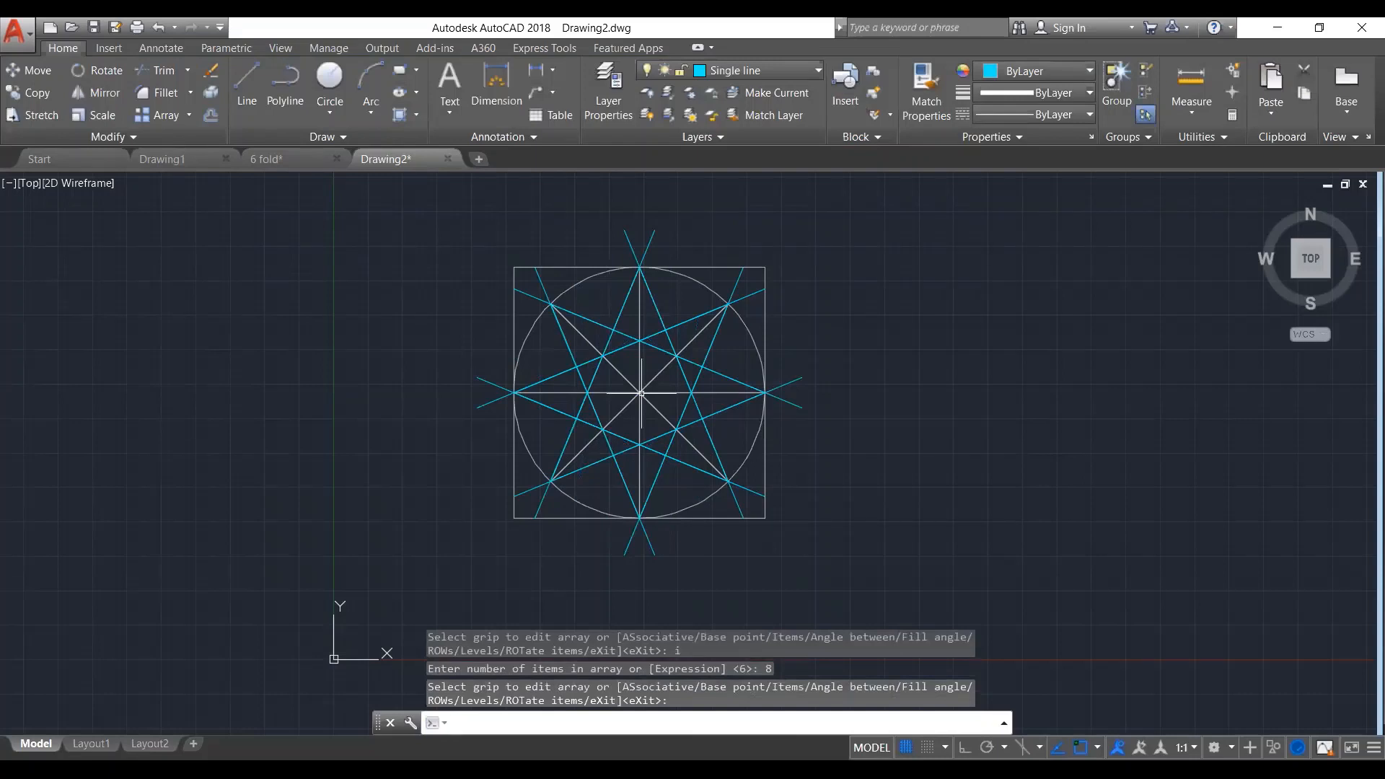
Explode the polar array of cyan lines into individual lines
{"action": "left_click", "coordinate": [712, 338]}
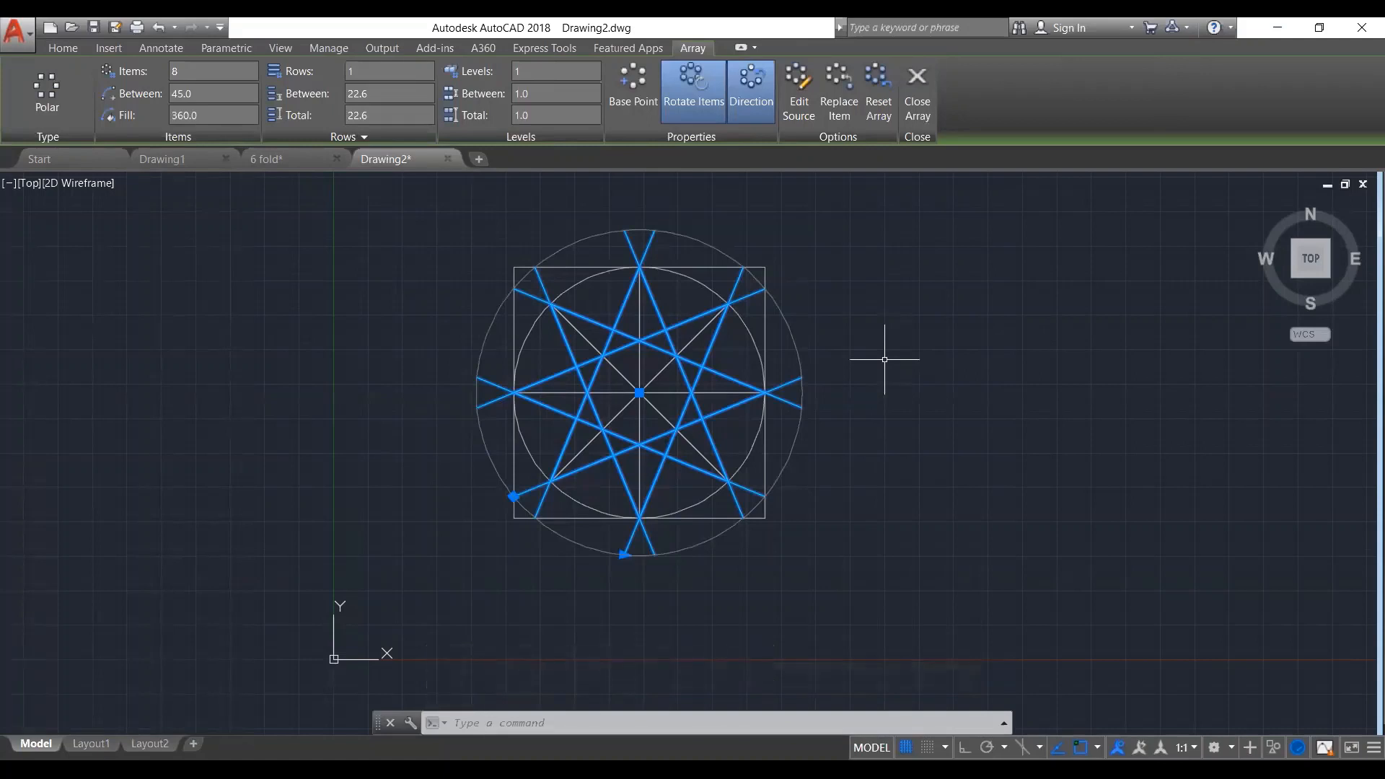
{"action": "type", "text": "x"}
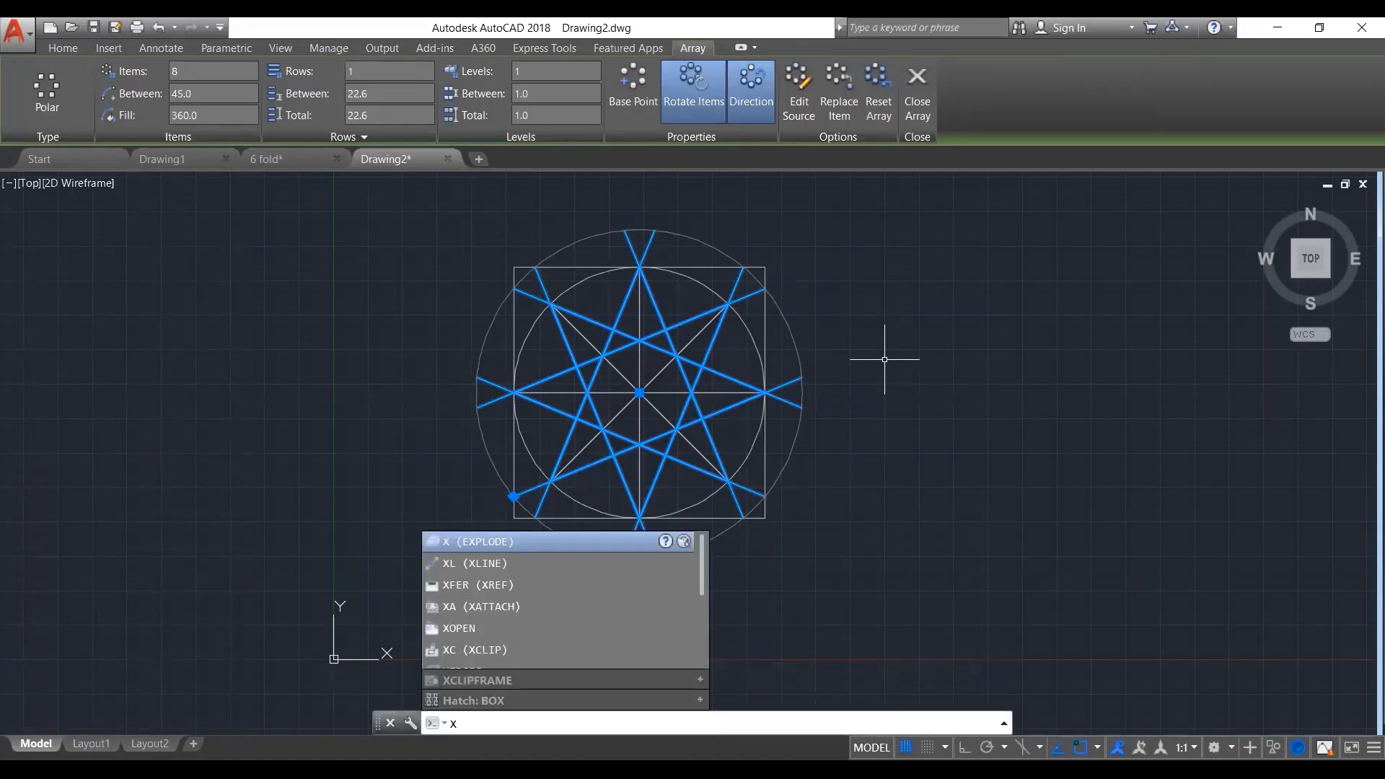
{"action": "key", "text": "Return"}
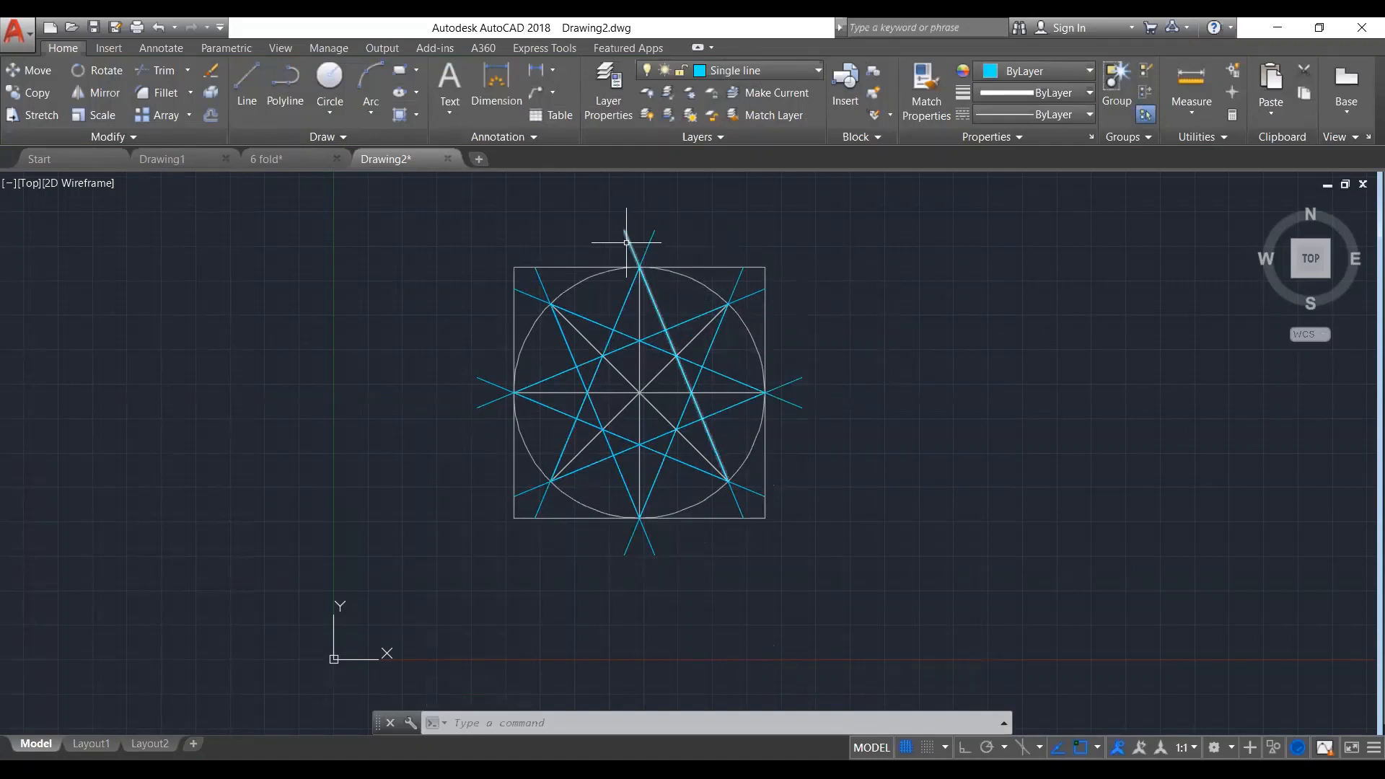
Trim the cyan line ends that project beyond the square's right and top edges, using the square as cutting edge
{"action": "left_click", "coordinate": [689, 266]}
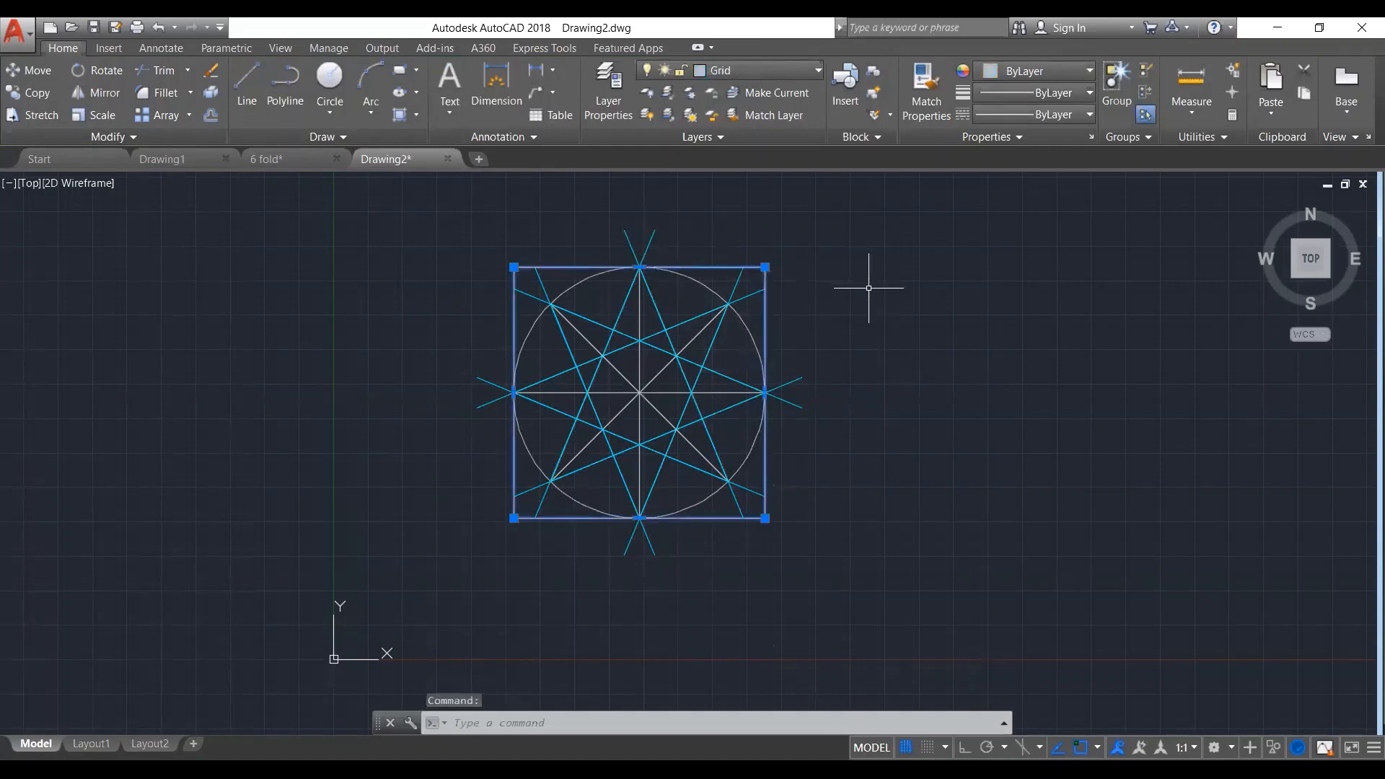
{"action": "type", "text": "tr"}
{"action": "key", "text": "Return"}
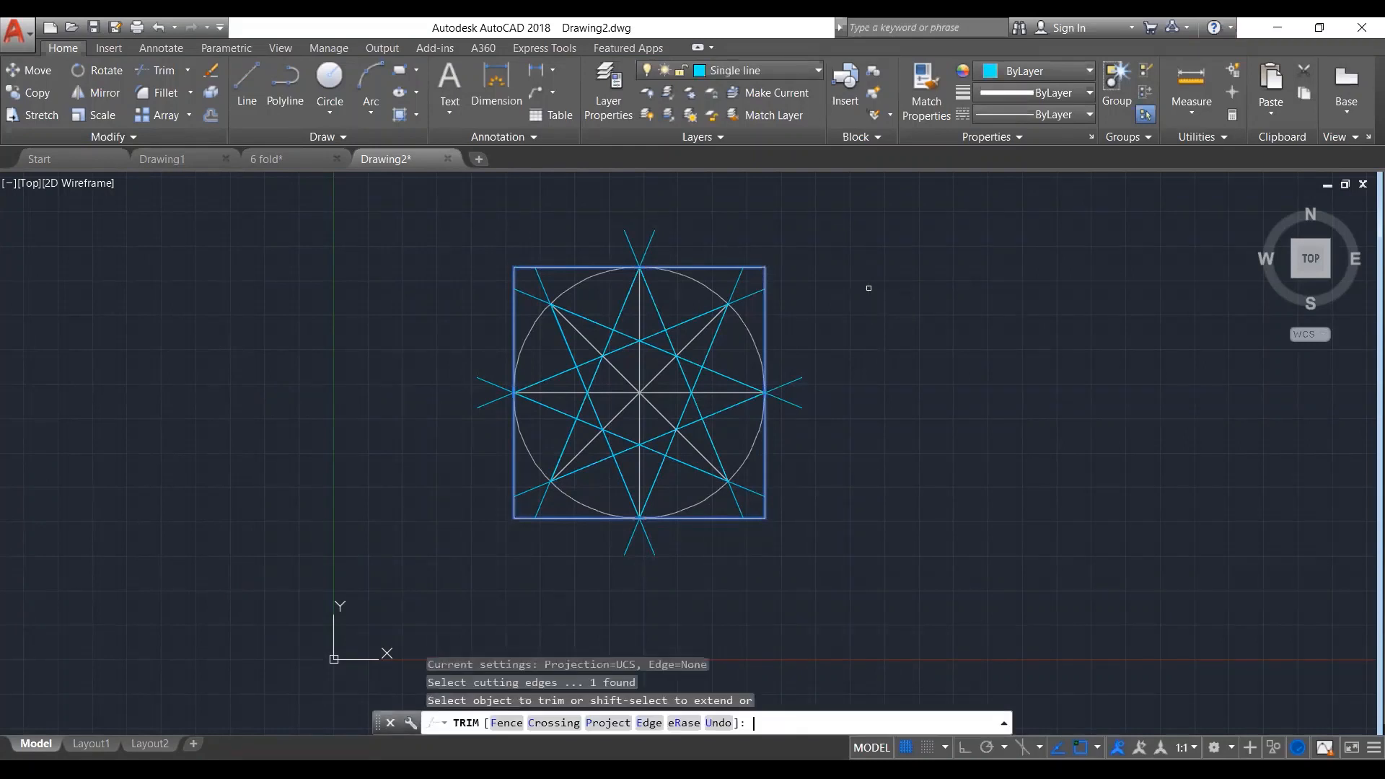
{"action": "left_click", "coordinate": [886, 294]}
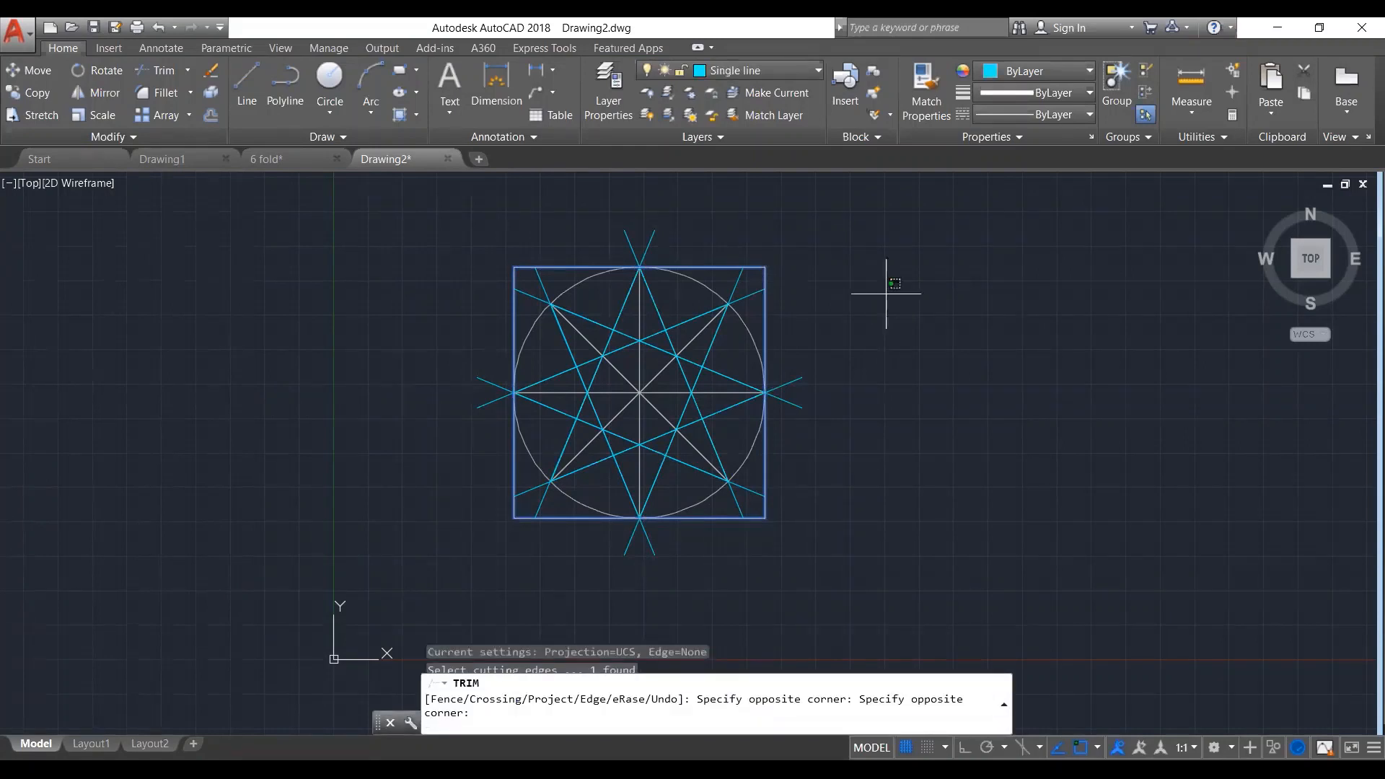
{"action": "left_click", "coordinate": [773, 482]}
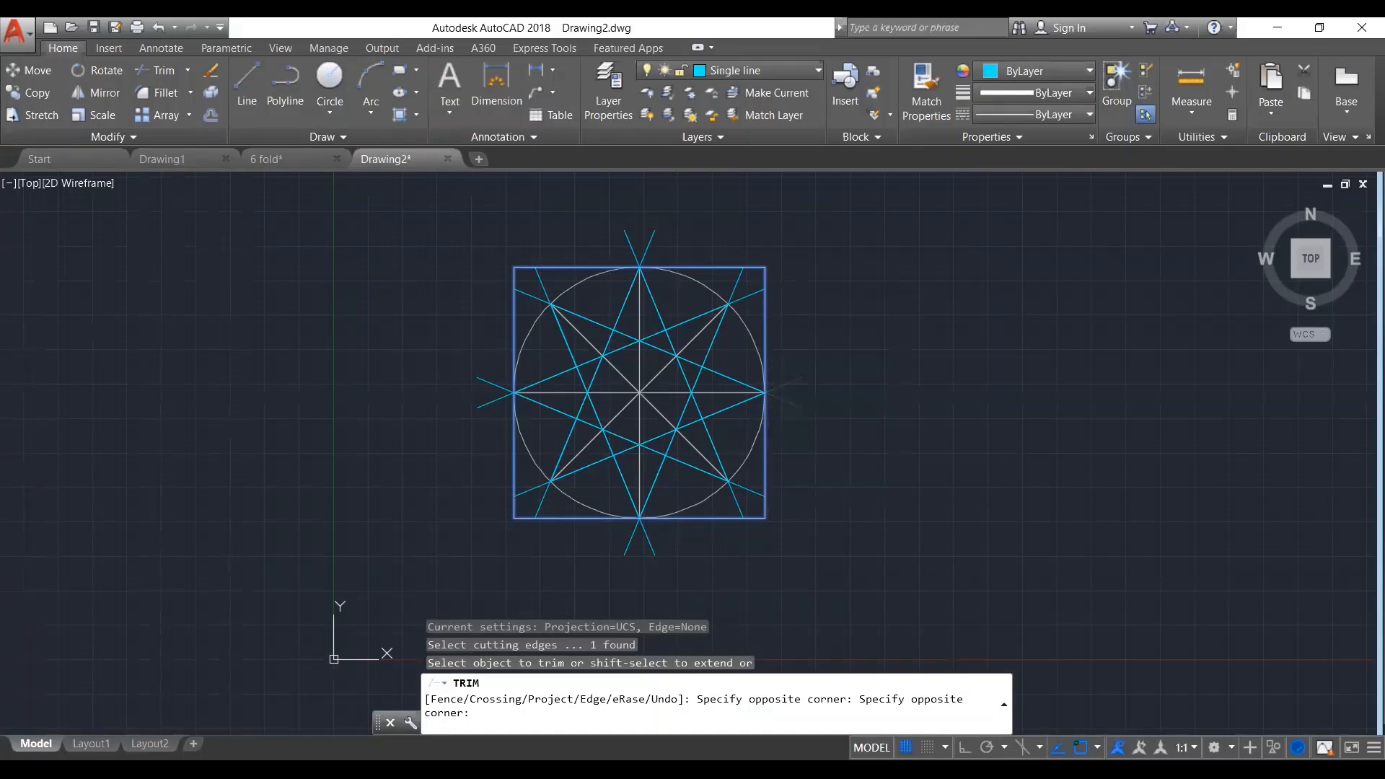
{"action": "left_click", "coordinate": [696, 202]}
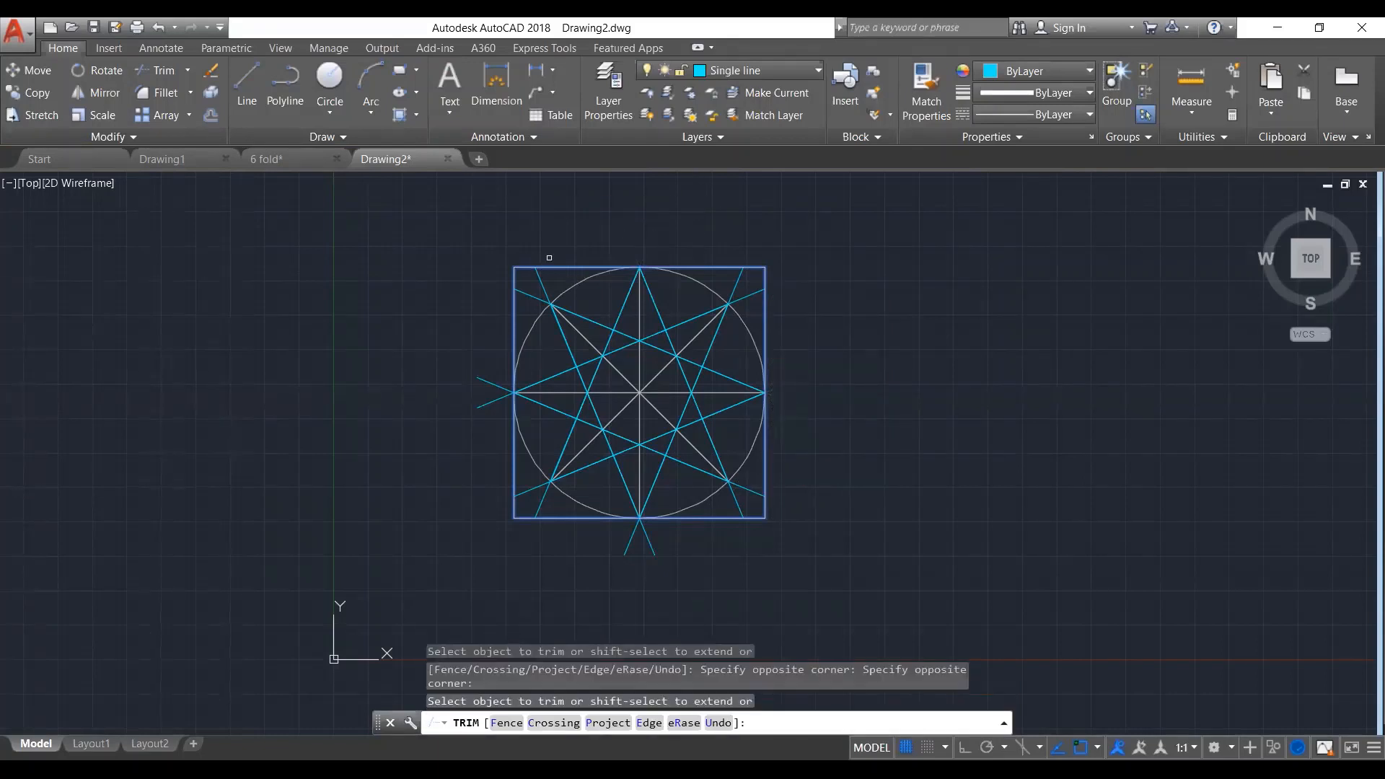
{"action": "key", "text": "Return"}
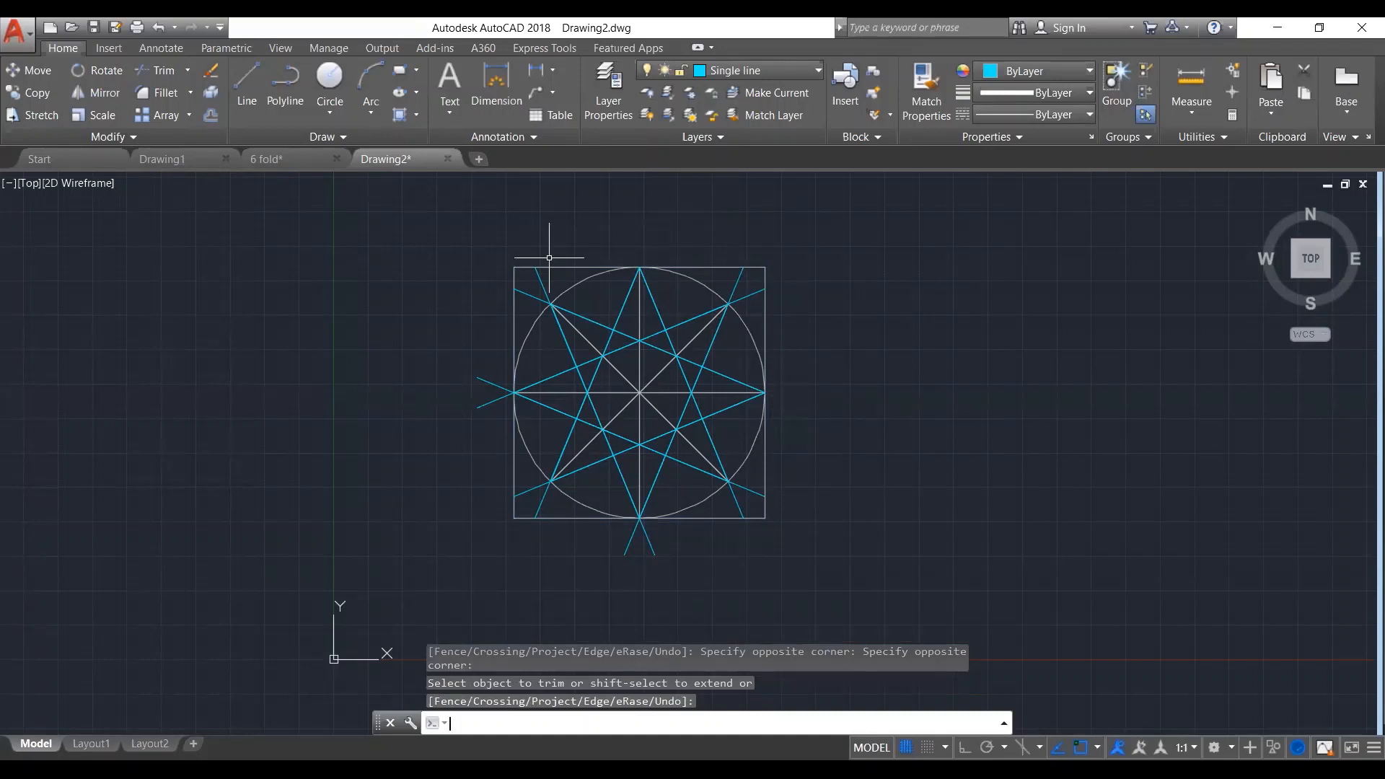
Fillet the two cyan lines crossing at the square's left midpoint with radius 0 to form a sharp star tip
{"action": "type", "text": "f"}
{"action": "key", "text": "Return"}
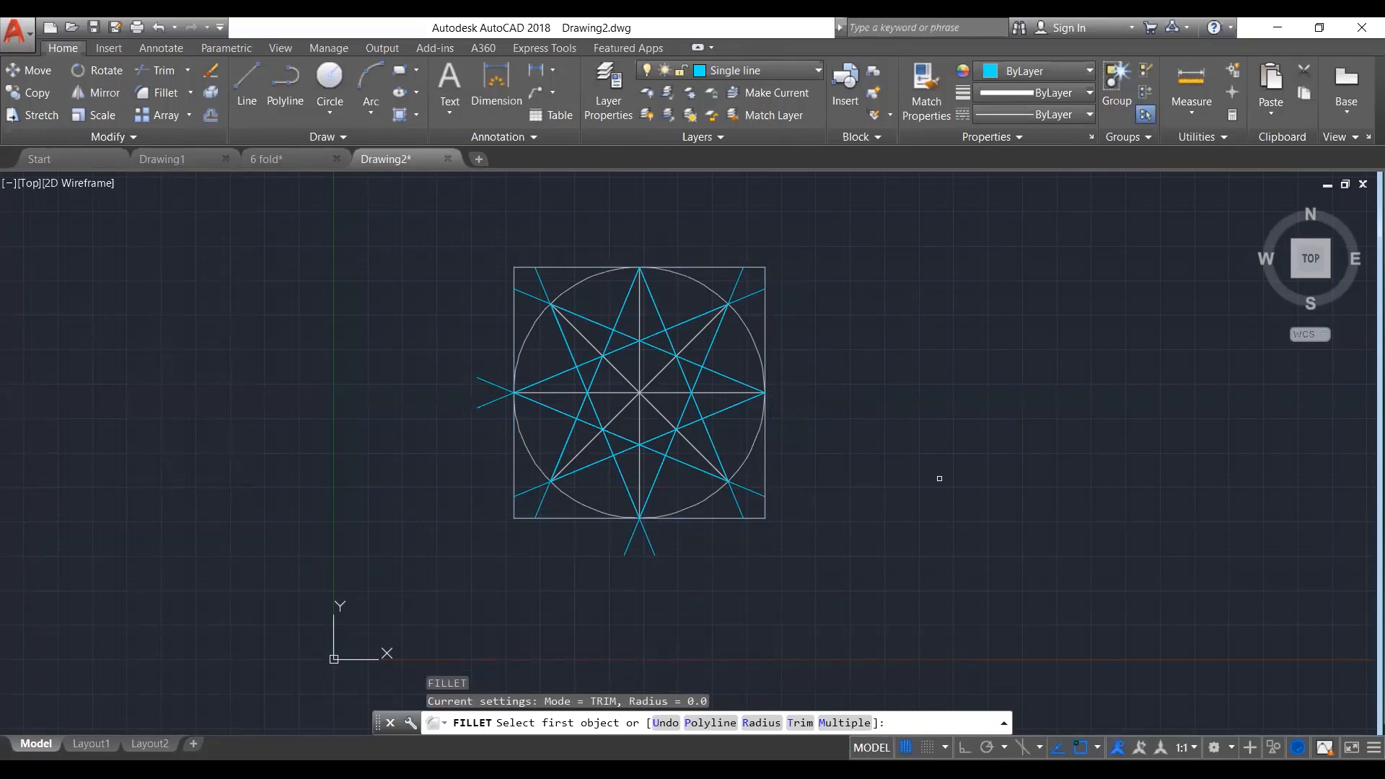
{"action": "left_click", "coordinate": [764, 724]}
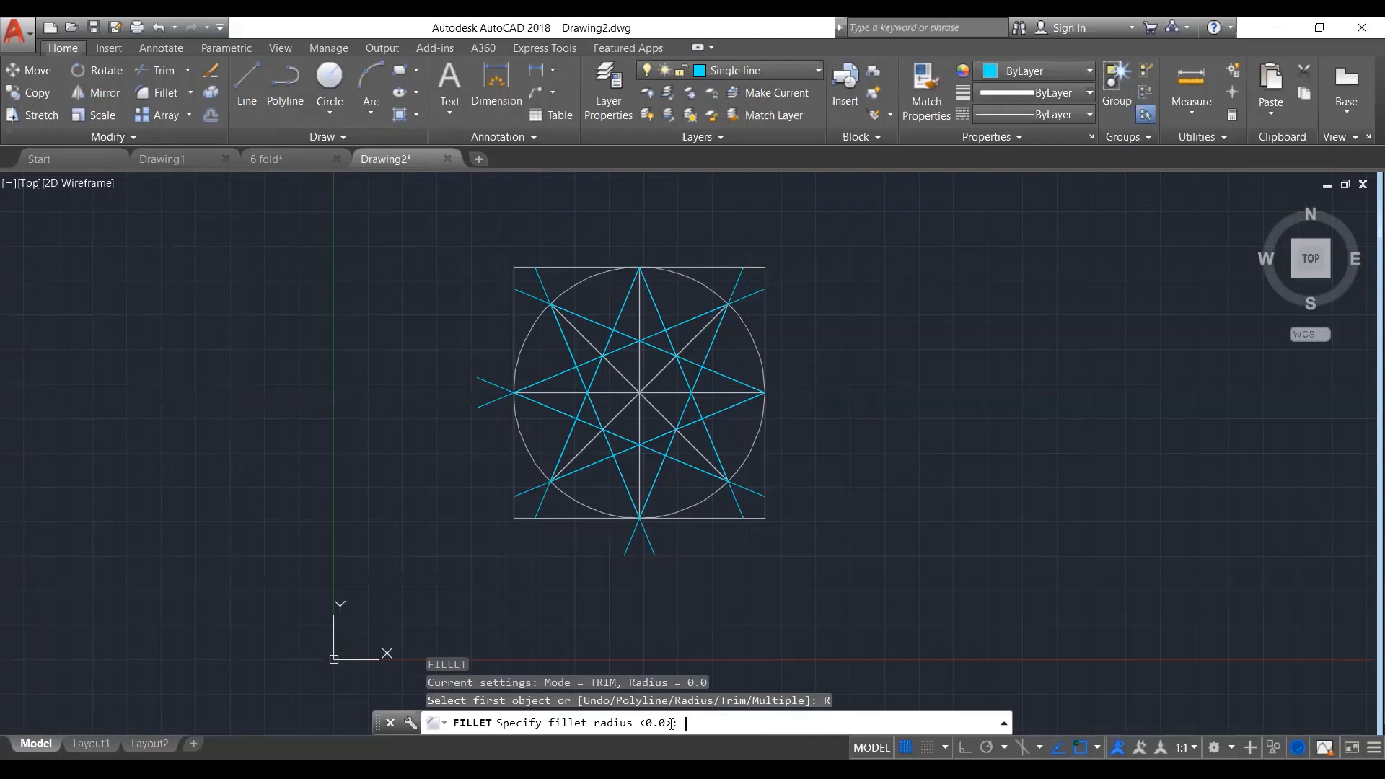
{"action": "key", "text": "Return"}
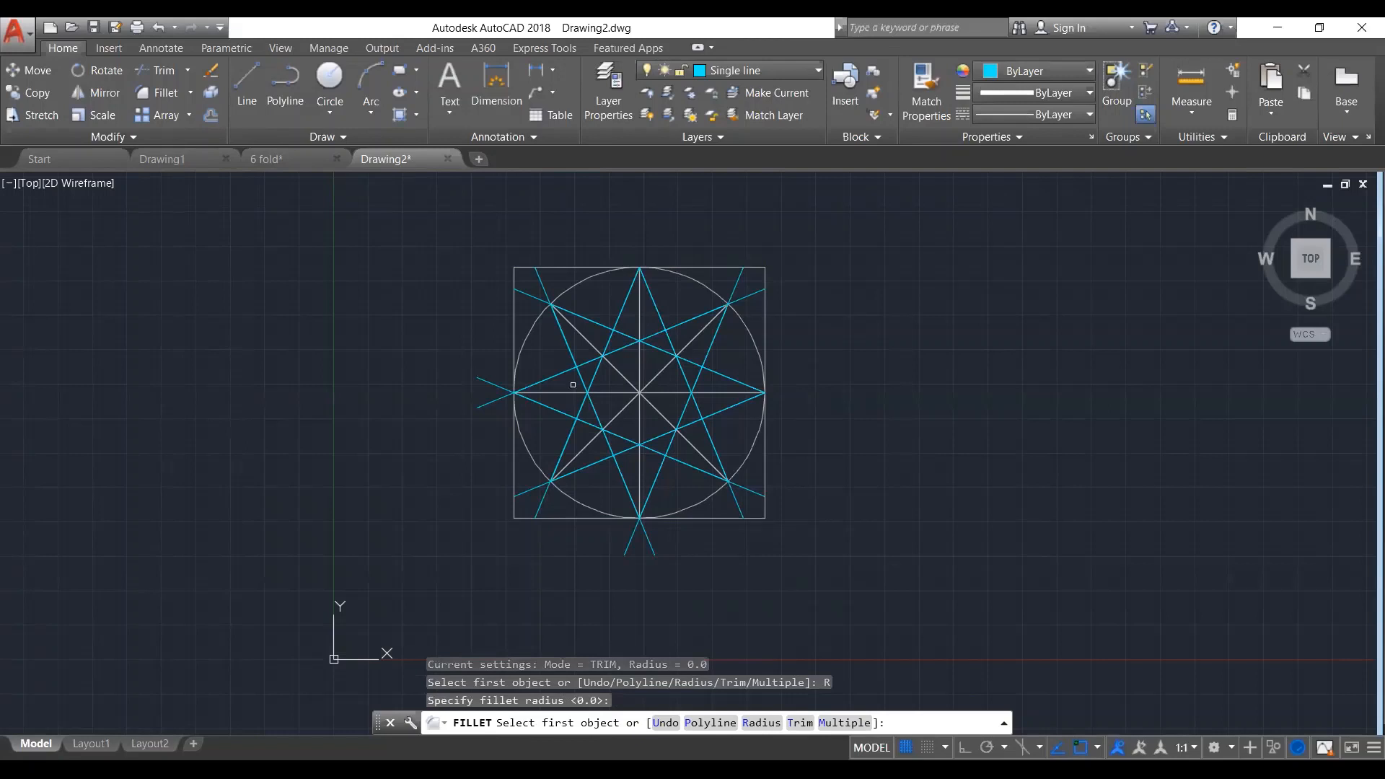
{"action": "scroll", "coordinate": [573, 384], "scroll_direction": "up", "scroll_amount": 5}
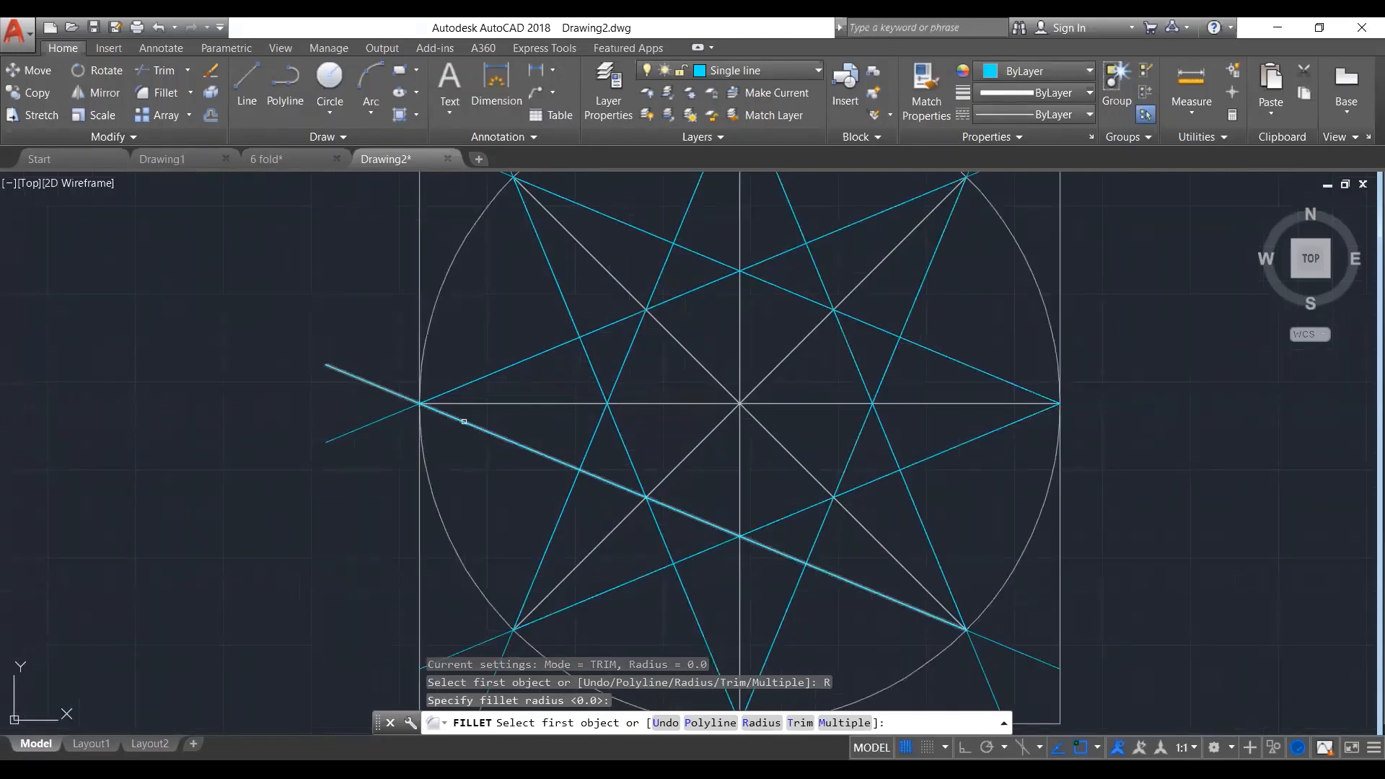
{"action": "left_click", "coordinate": [464, 422]}
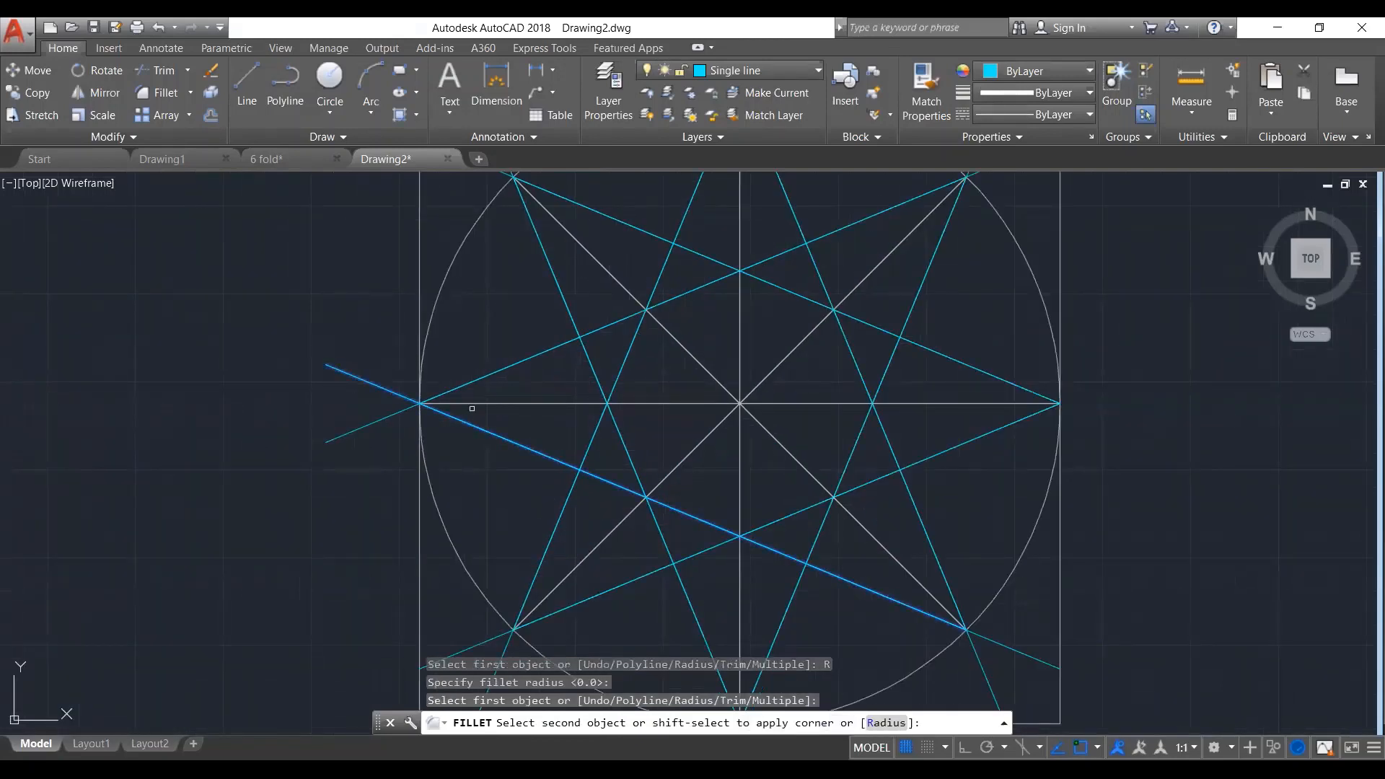
{"action": "left_click", "coordinate": [482, 377]}
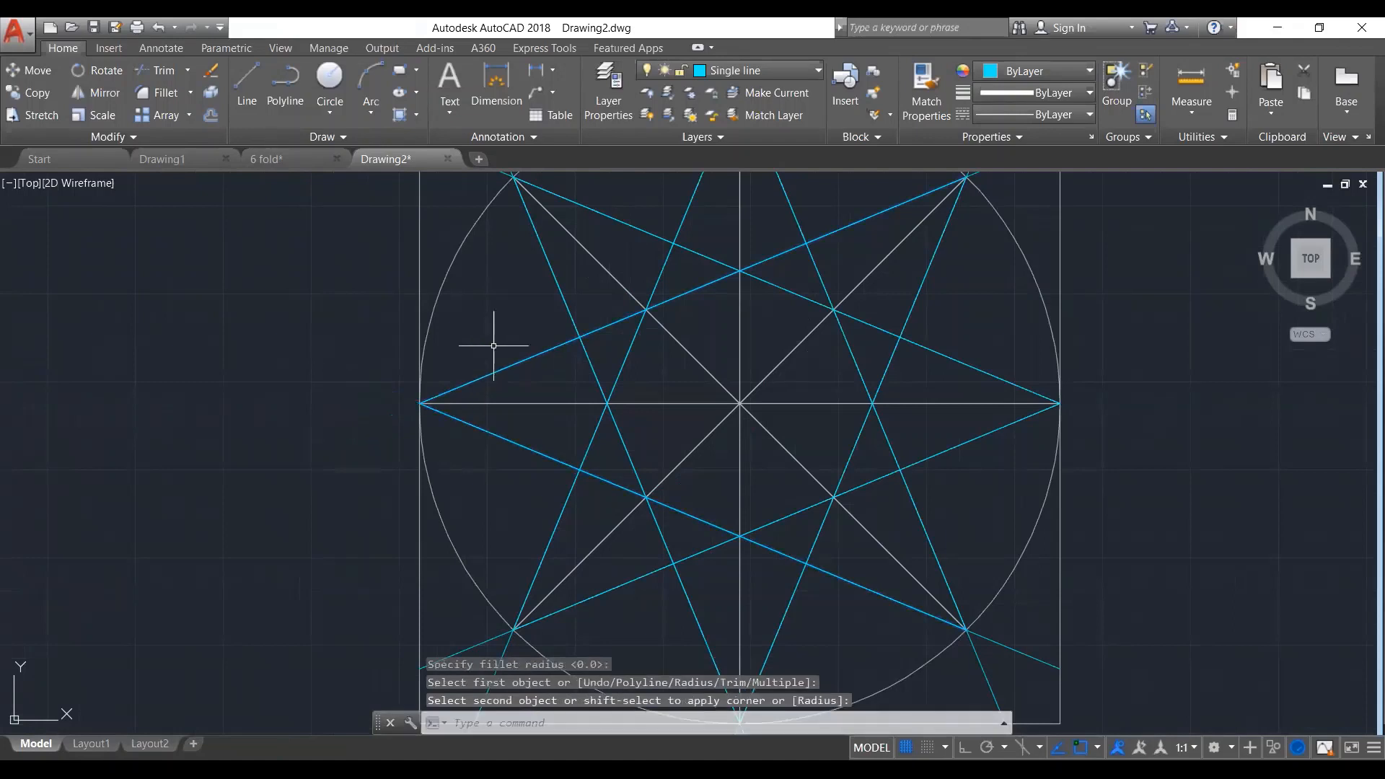
Fillet the two cyan lines crossing at the square's bottom midpoint with radius 0 to form a sharp star tip
{"action": "scroll", "coordinate": [548, 231], "scroll_direction": "down", "scroll_amount": 4}
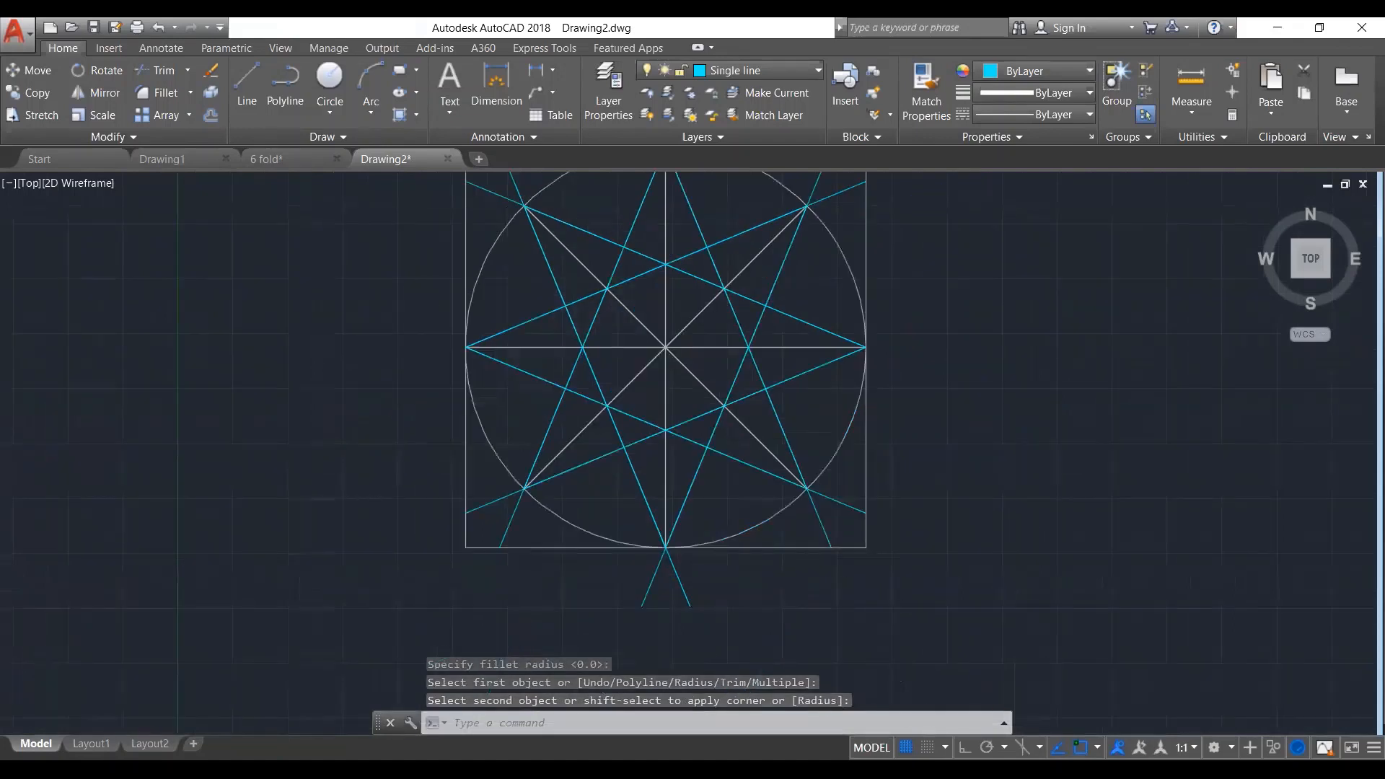
{"action": "scroll", "coordinate": [577, 339], "scroll_direction": "up", "scroll_amount": 5}
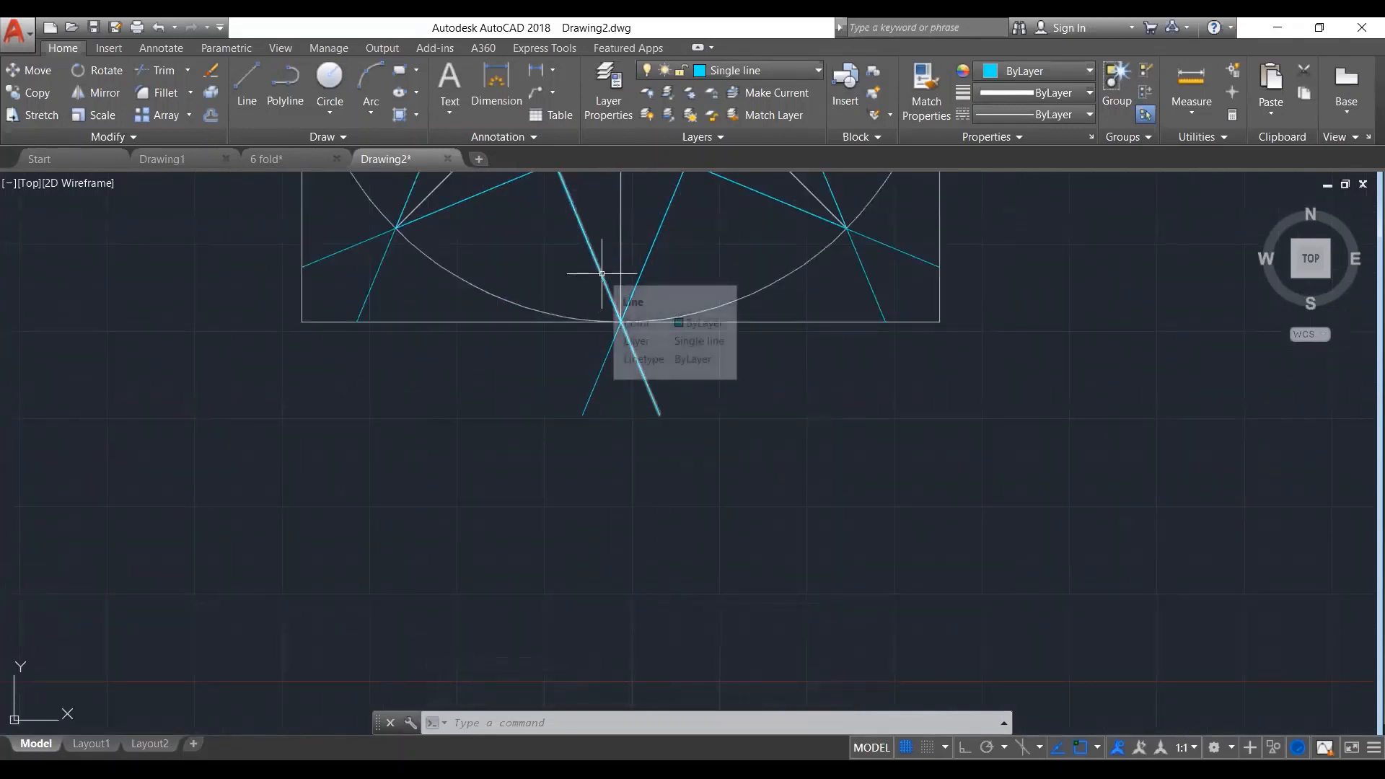
{"action": "type", "text": "f"}
{"action": "key", "text": "Return"}
{"action": "left_click", "coordinate": [601, 272]}
{"action": "left_click", "coordinate": [638, 267]}
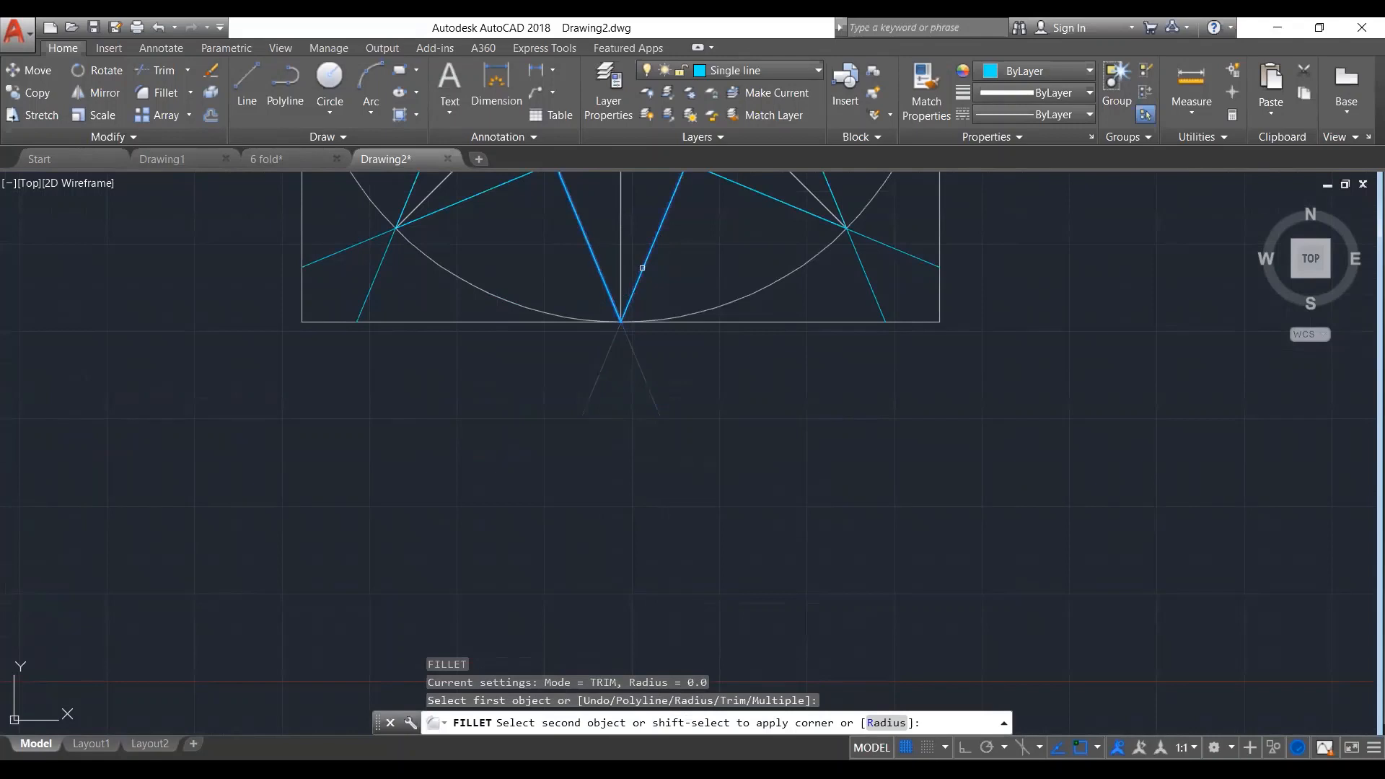
{"action": "scroll", "coordinate": [701, 440], "scroll_direction": "down", "scroll_amount": 5}
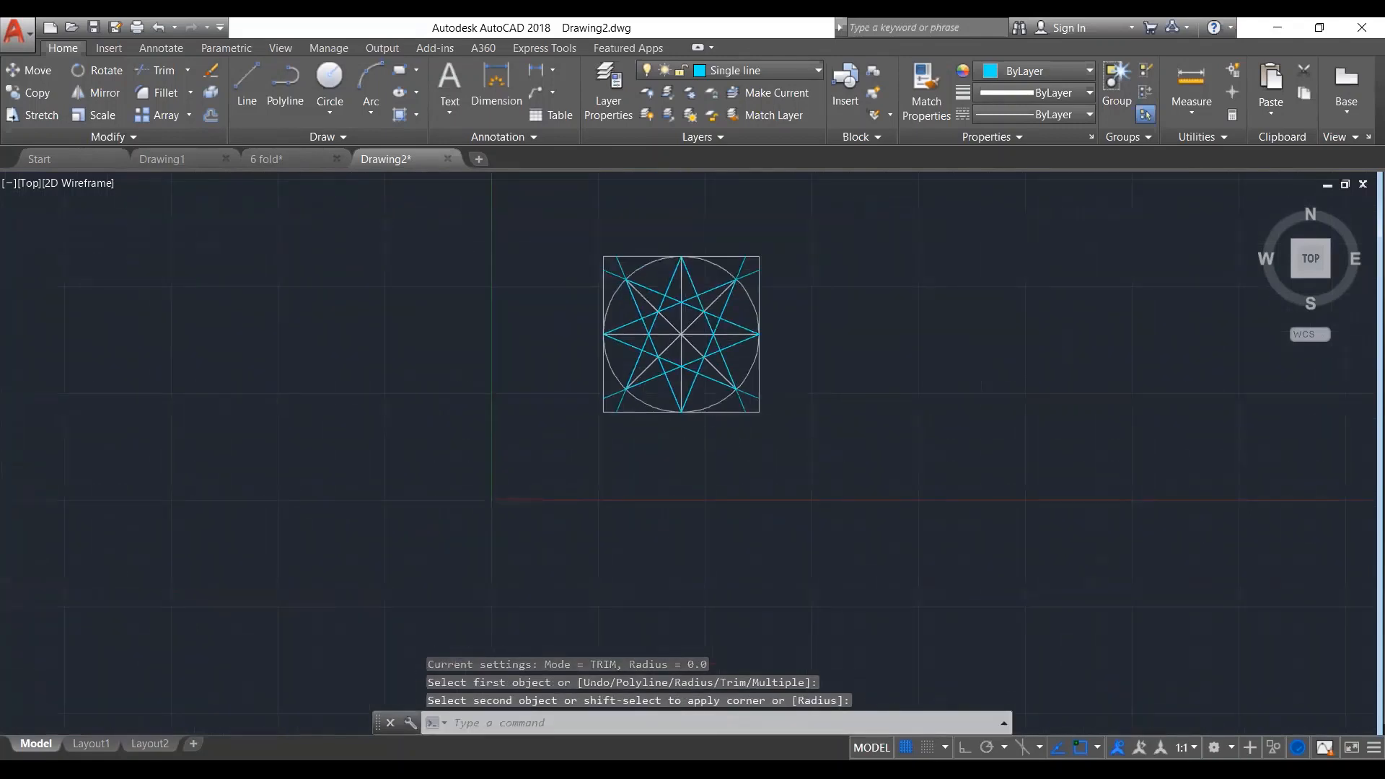
Try to trim the inner segments of the cyan lines on the star's left side, using the crossing cyan lines as cutting edges
{"action": "scroll", "coordinate": [701, 441], "scroll_direction": "up", "scroll_amount": 2}
{"action": "scroll", "coordinate": [702, 441], "scroll_direction": "up", "scroll_amount": 2}
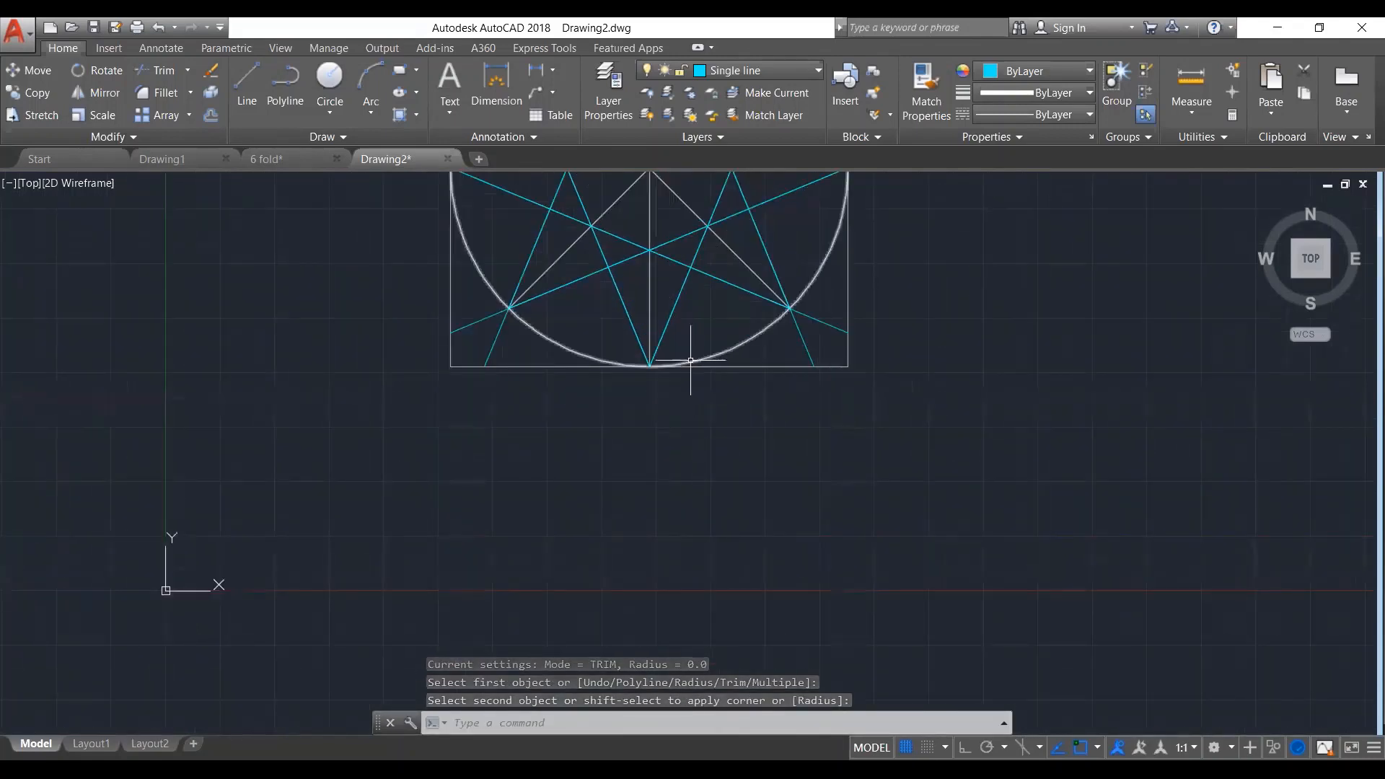
{"action": "scroll", "coordinate": [652, 454], "scroll_direction": "down", "scroll_amount": 4}
{"action": "scroll", "coordinate": [677, 242], "scroll_direction": "up", "scroll_amount": 2}
{"action": "scroll", "coordinate": [671, 263], "scroll_direction": "up", "scroll_amount": 2}
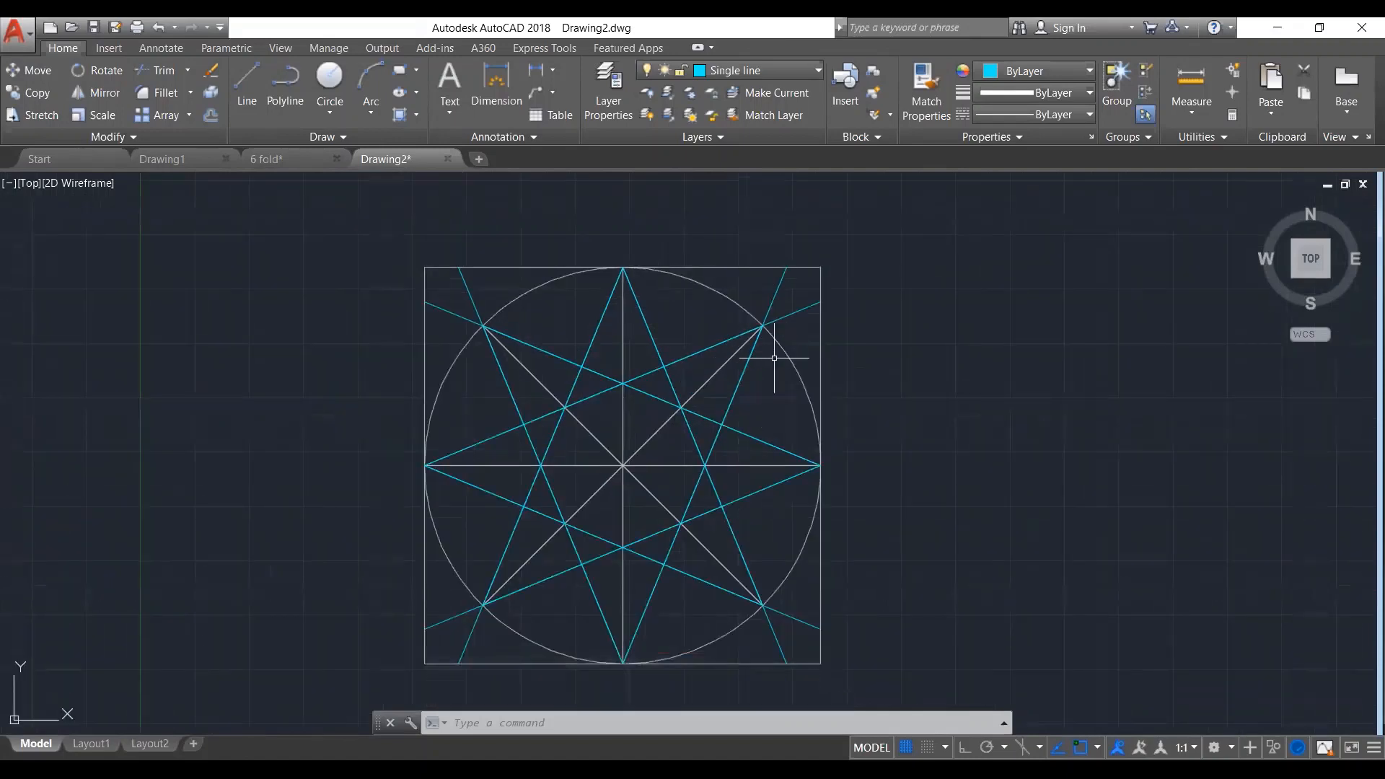
{"action": "left_click", "coordinate": [775, 359]}
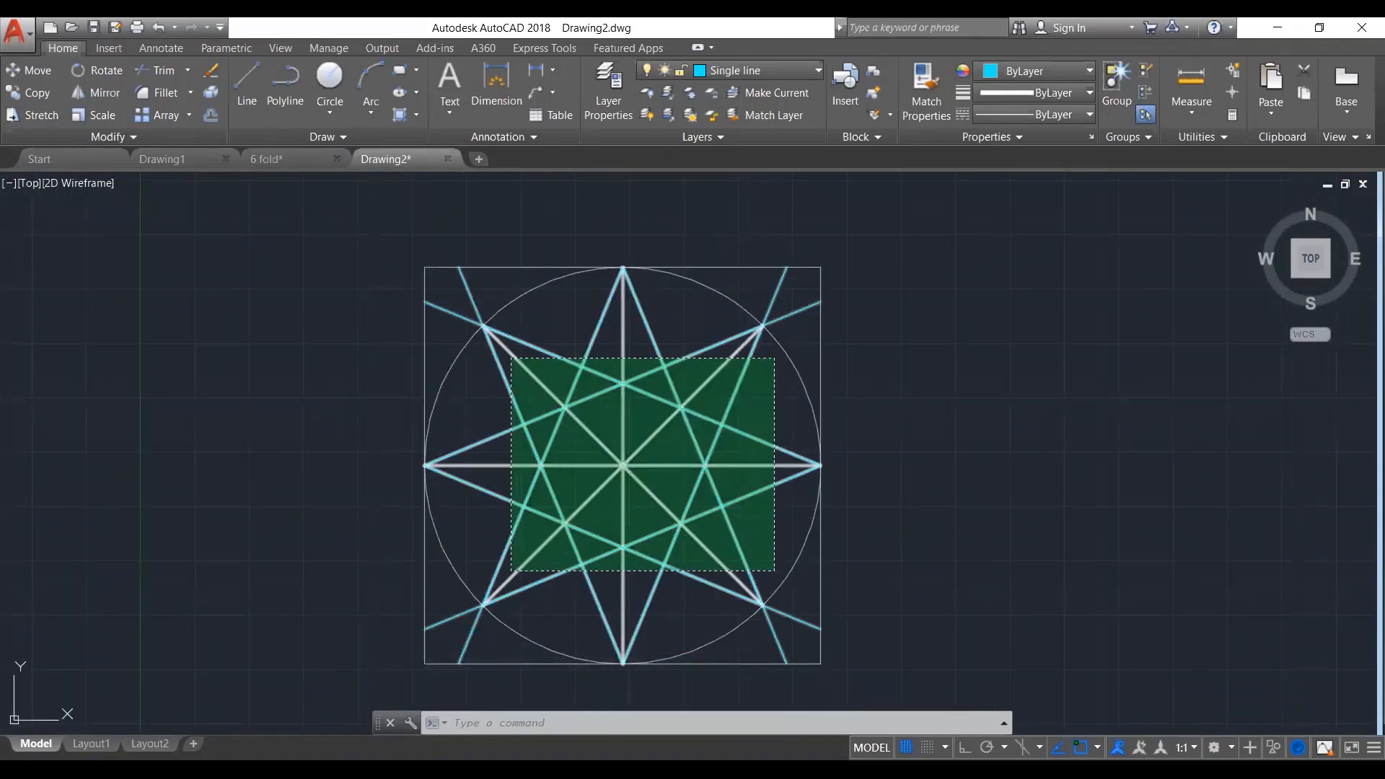
{"action": "left_click", "coordinate": [509, 567]}
{"action": "type", "text": "tr"}
{"action": "key", "text": "Return"}
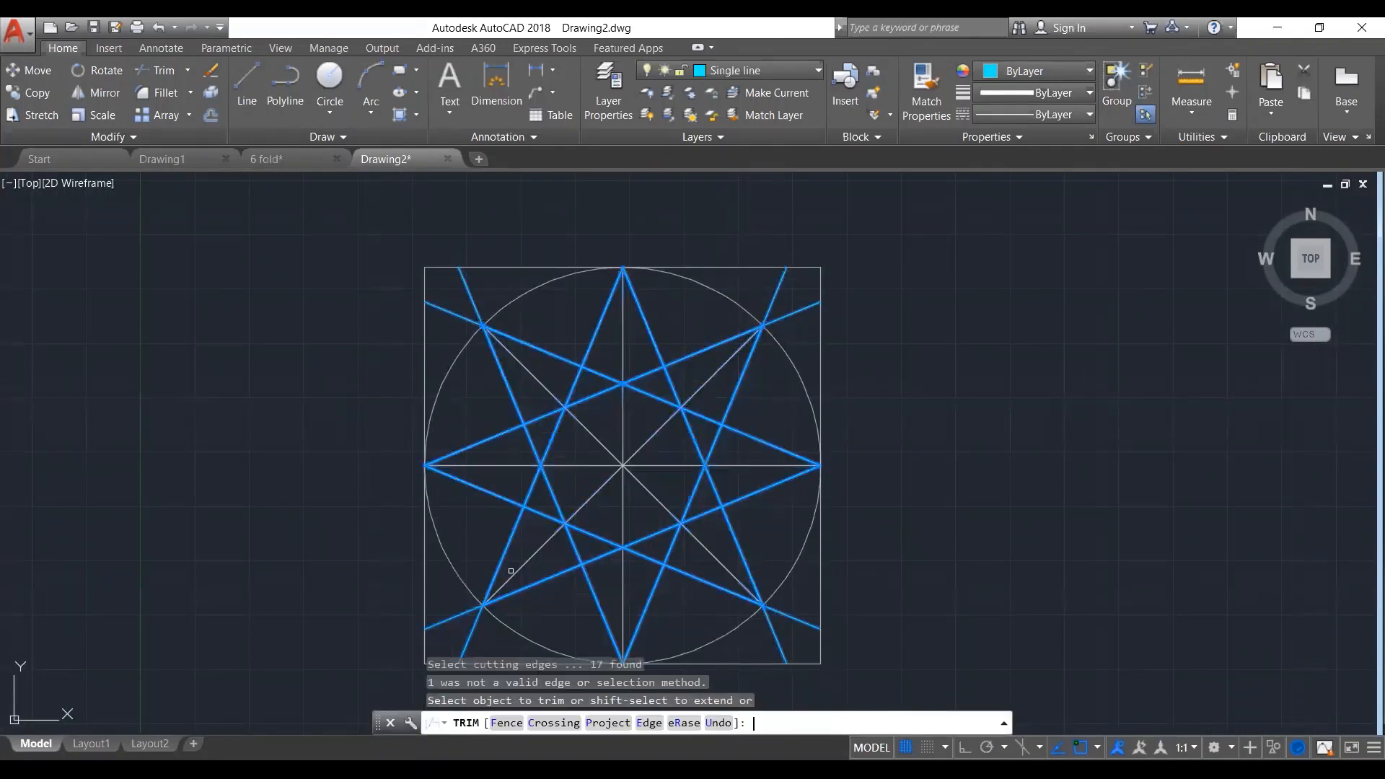
{"action": "left_click", "coordinate": [510, 570]}
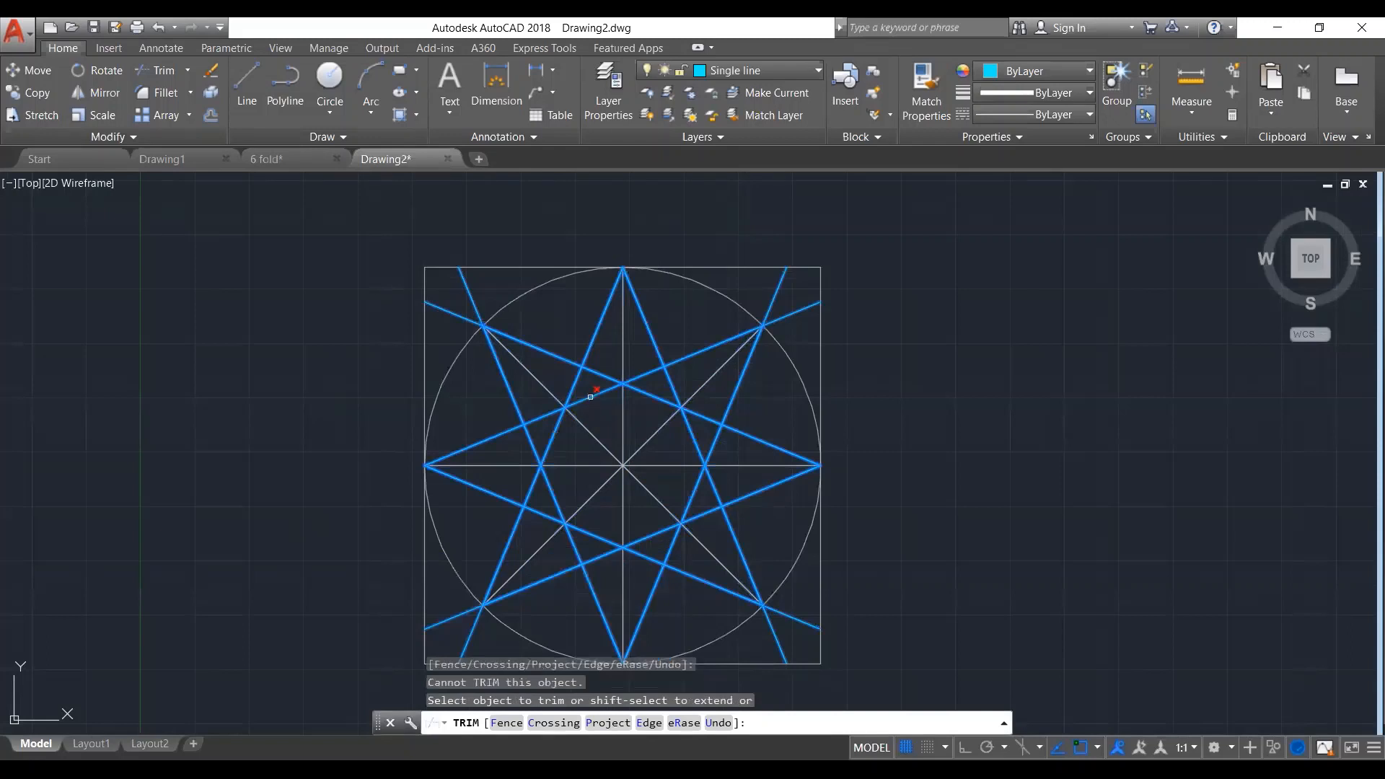
{"action": "left_click", "coordinate": [599, 407]}
{"action": "left_click", "coordinate": [582, 409]}
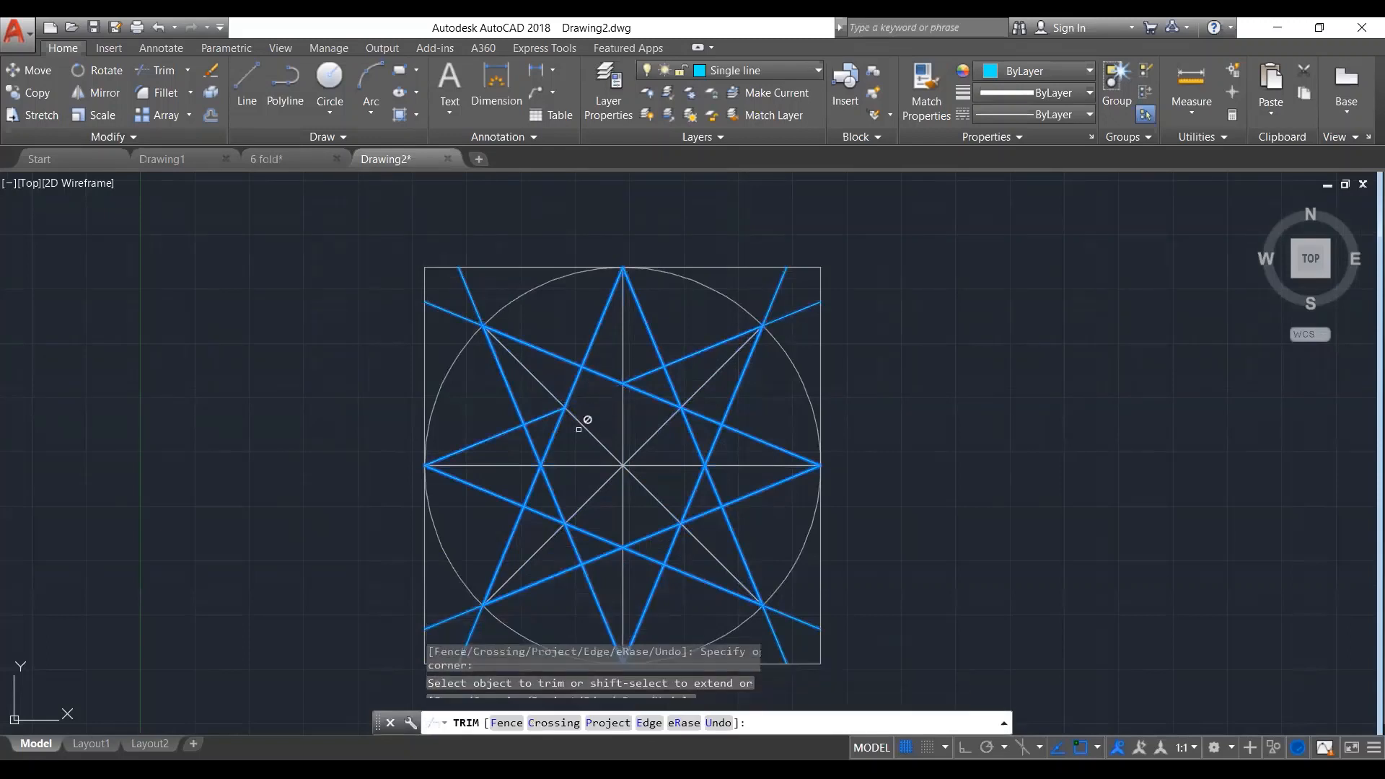
{"action": "left_click", "coordinate": [566, 445]}
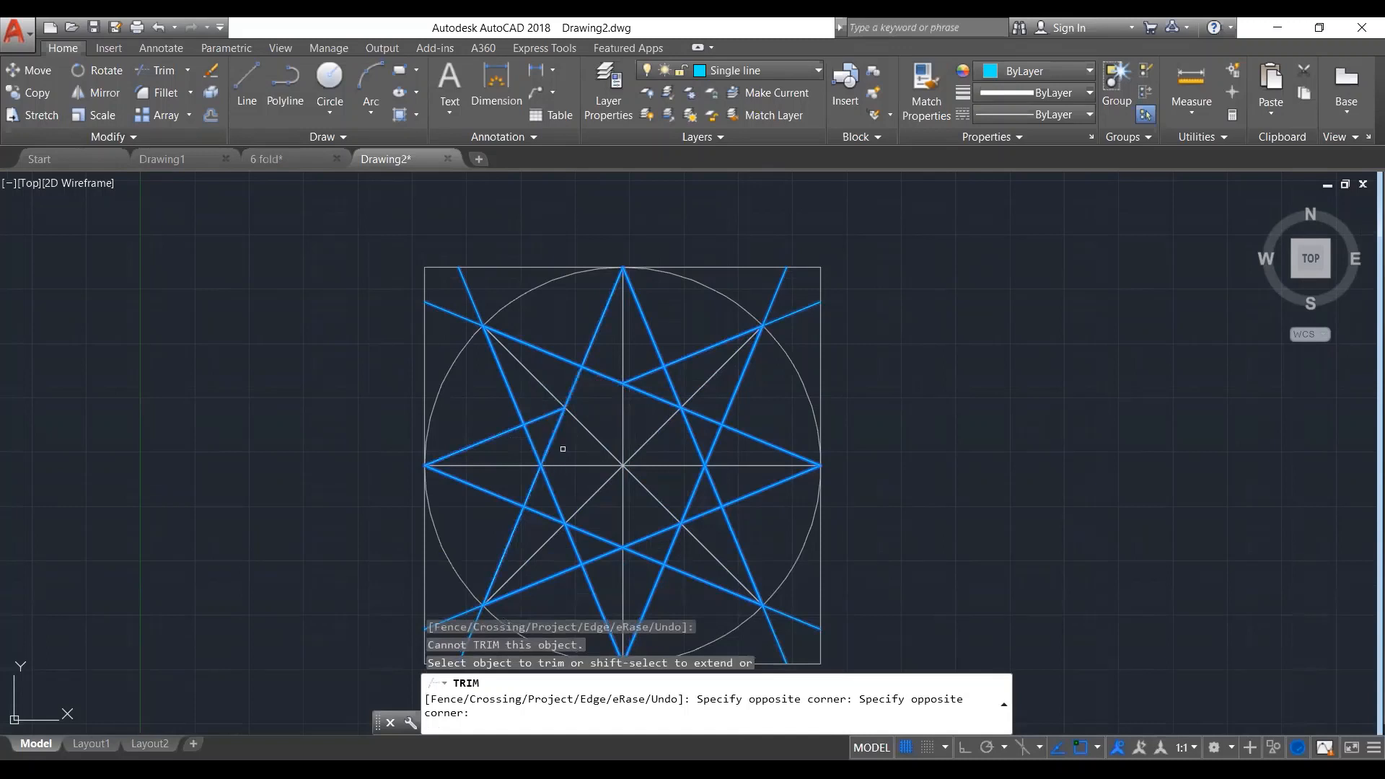
{"action": "left_click", "coordinate": [549, 447]}
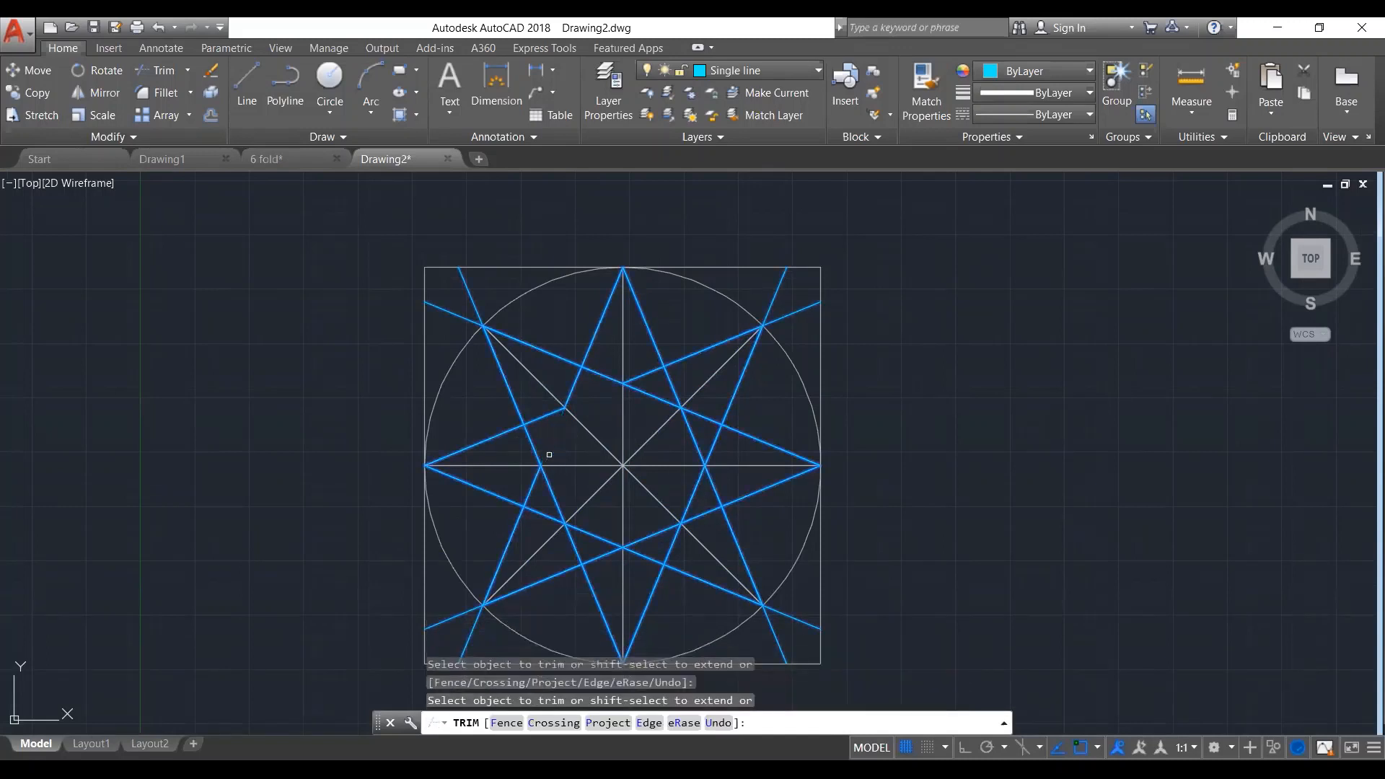
{"action": "left_click", "coordinate": [550, 487]}
{"action": "left_click", "coordinate": [601, 537]}
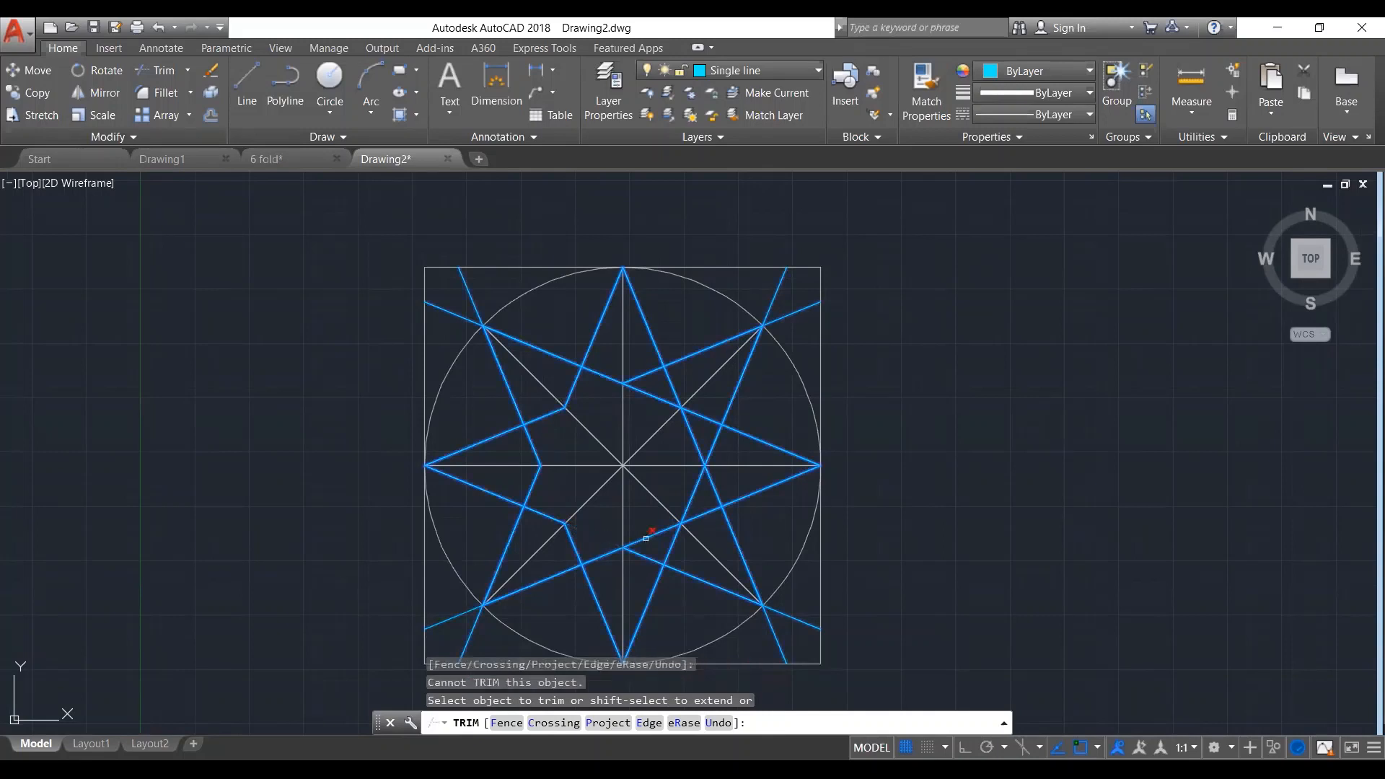
Try to trim the remaining inner segments of the cyan lines on the star's lower-right and right sides
{"action": "left_click", "coordinate": [691, 498]}
{"action": "left_click", "coordinate": [693, 452]}
{"action": "left_click", "coordinate": [695, 450]}
{"action": "left_click", "coordinate": [696, 439]}
{"action": "left_click", "coordinate": [695, 440]}
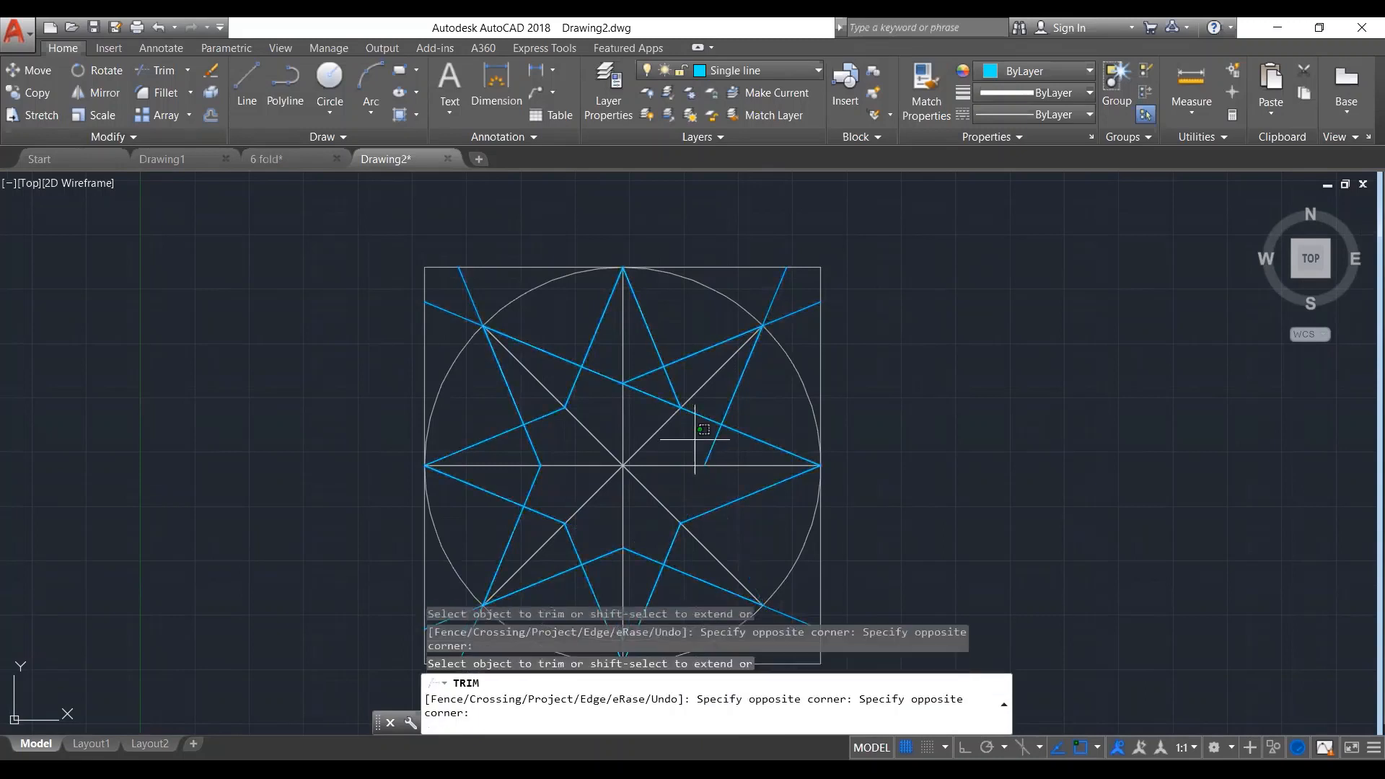
Cancel the running trim and undo the whole Trim operation on the star
{"action": "key", "text": "ctrl+z"}
{"action": "key", "text": "Escape"}
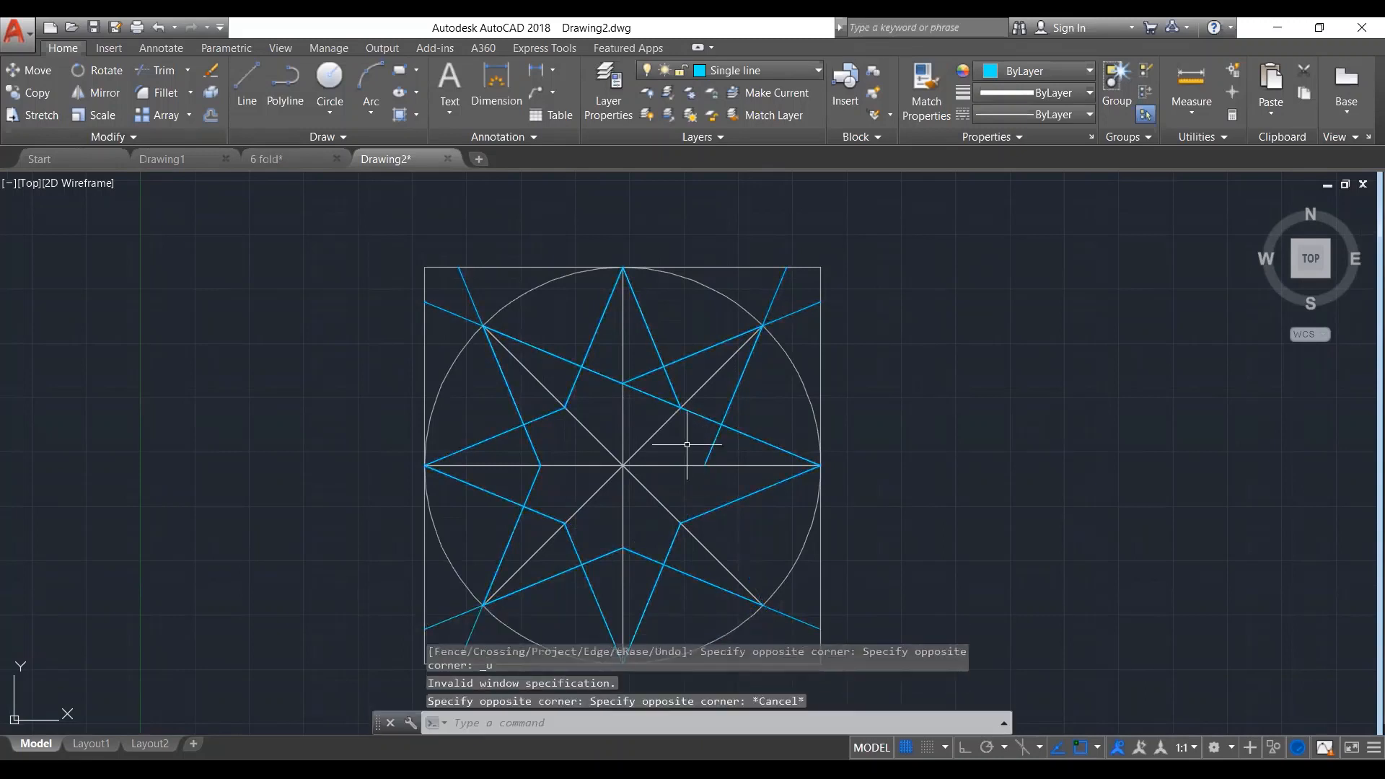
{"action": "key", "text": "ctrl+z"}
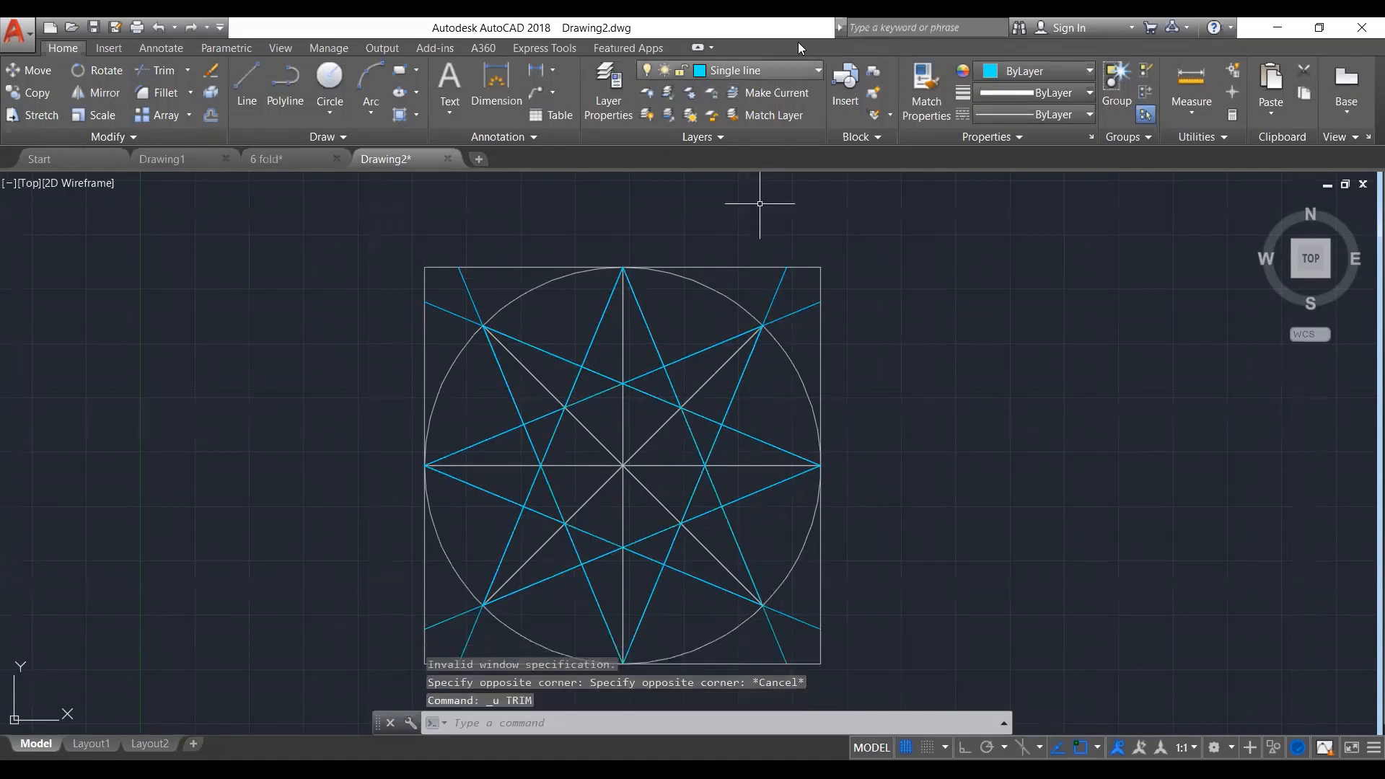
Turn off the Grid layer and trim the cyan lines' inner segments on the star's left and bottom sides, using all cyan lines as cutting edges
{"action": "left_click", "coordinate": [721, 70]}
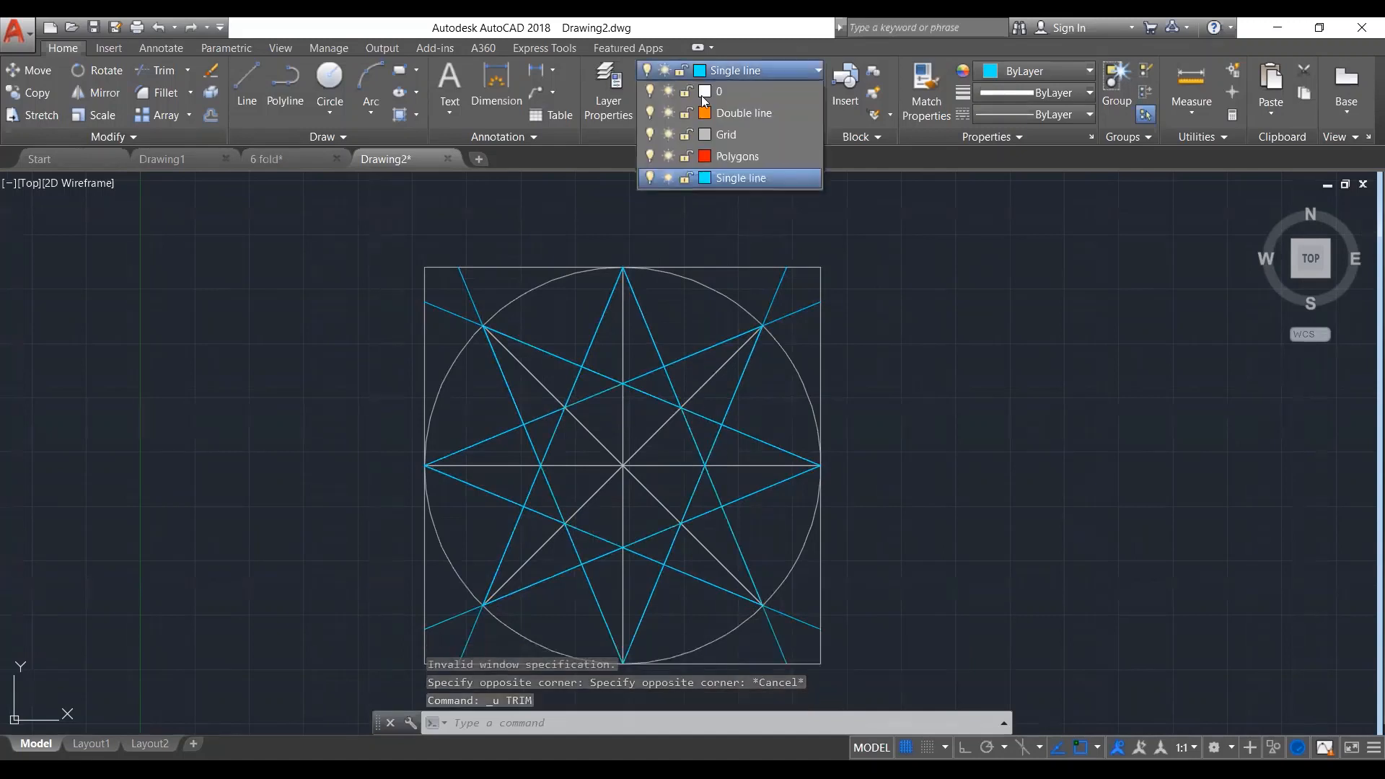
{"action": "left_click", "coordinate": [650, 134]}
{"action": "left_click", "coordinate": [920, 283]}
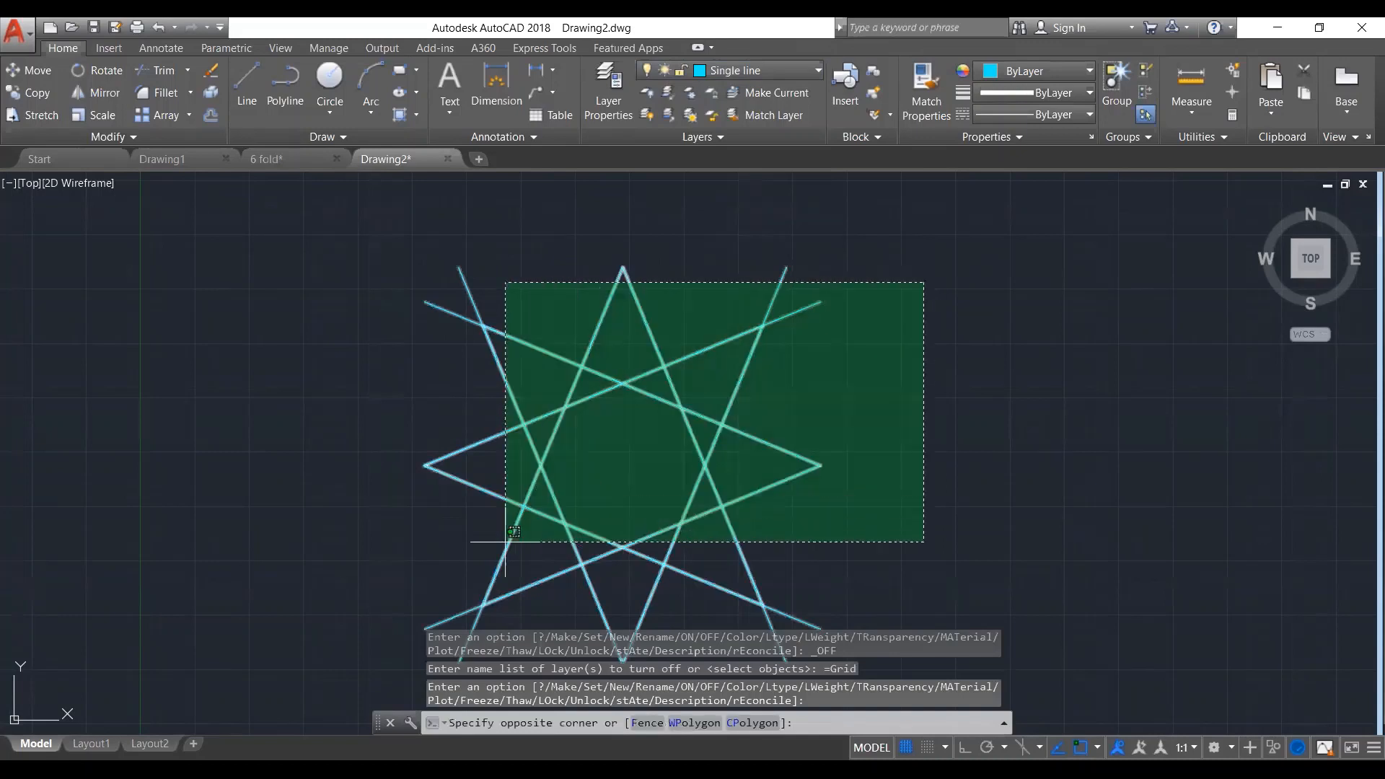
{"action": "left_click", "coordinate": [441, 570]}
{"action": "type", "text": "tr"}
{"action": "key", "text": "Return"}
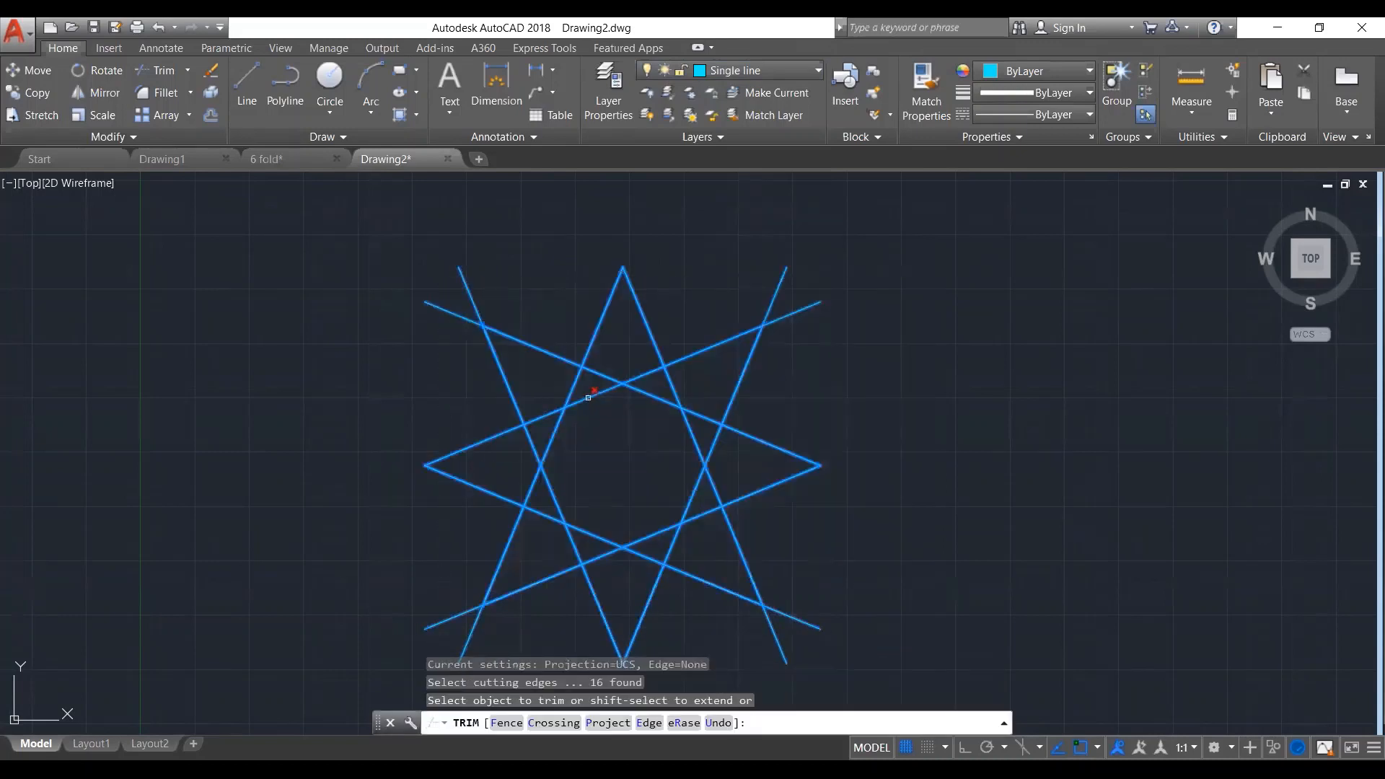
{"action": "left_click", "coordinate": [588, 398]}
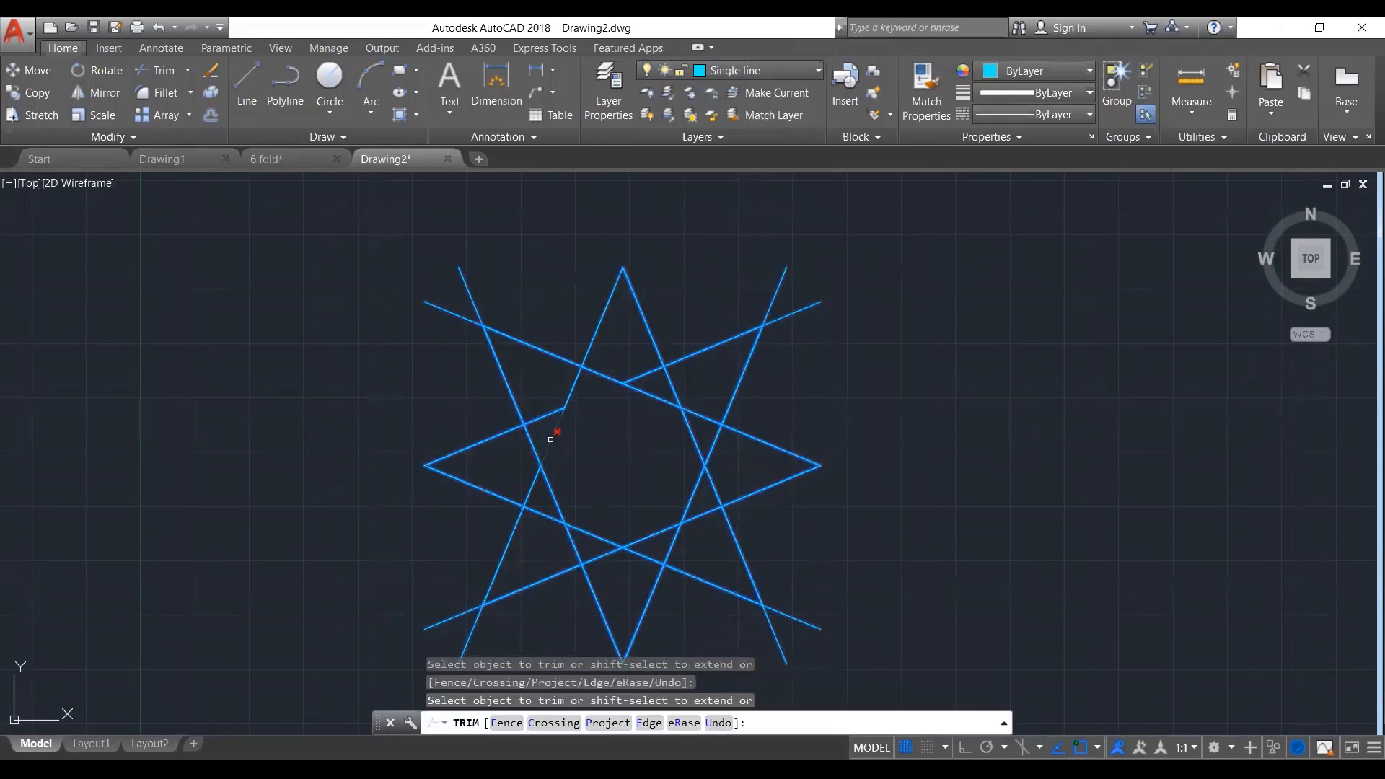
{"action": "left_click", "coordinate": [551, 497]}
{"action": "left_click", "coordinate": [593, 532]}
{"action": "left_click", "coordinate": [636, 518]}
{"action": "left_click", "coordinate": [653, 536]}
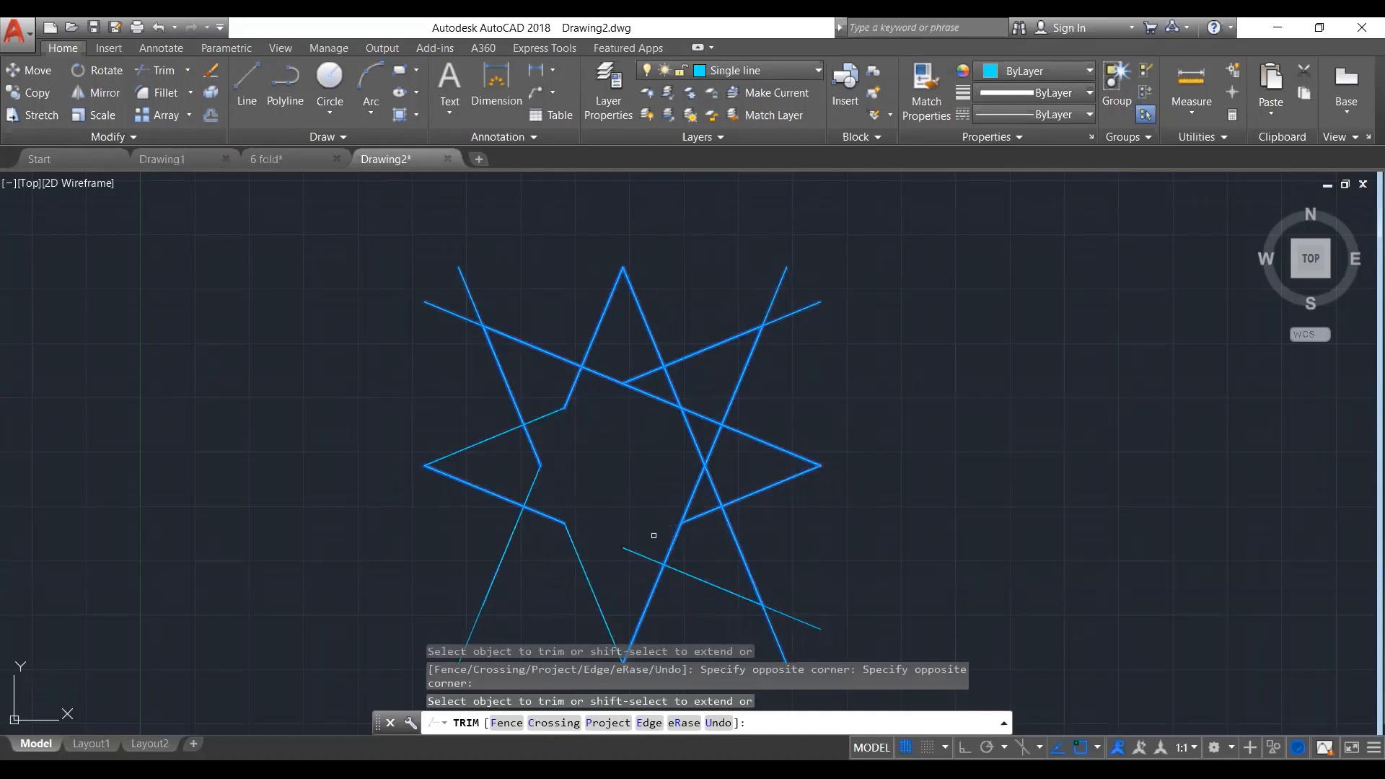
{"action": "key", "text": "ctrl+z"}
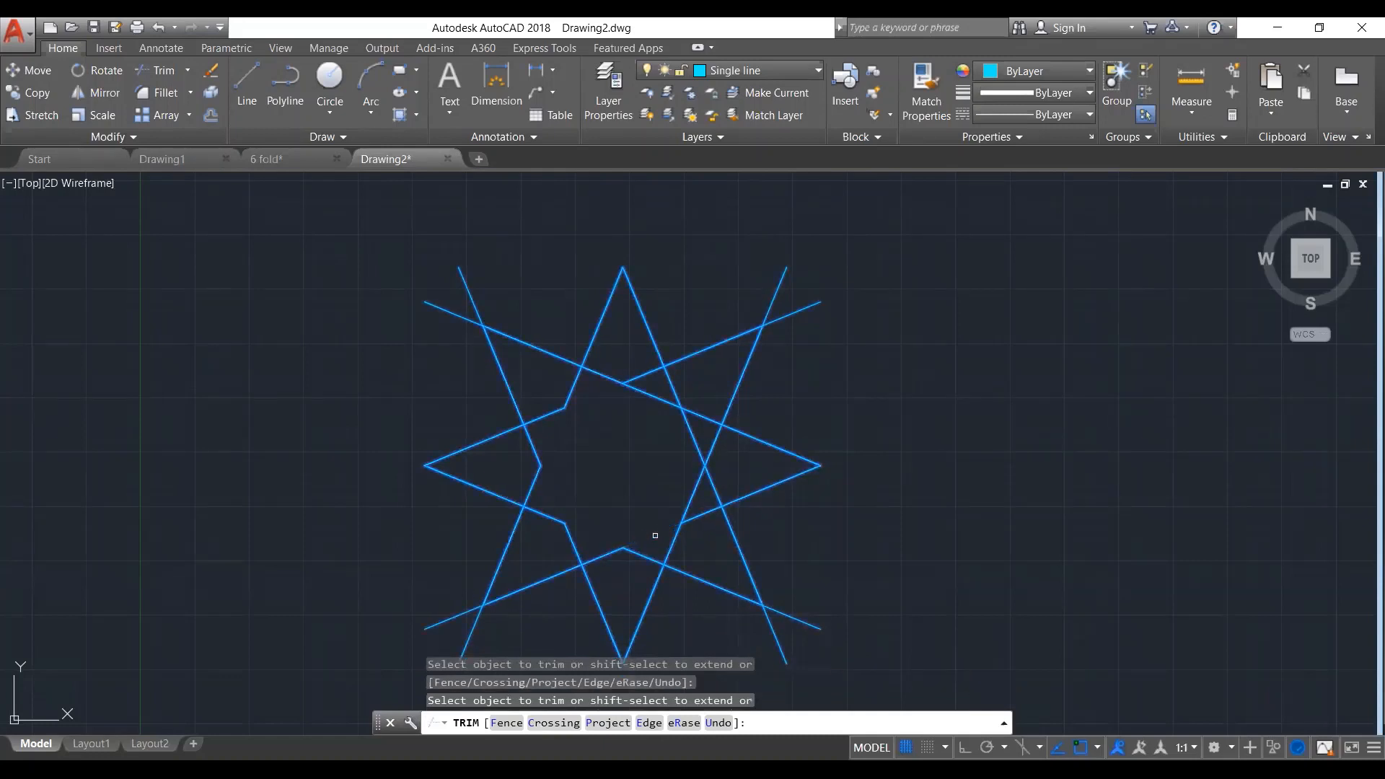
Trim the remaining inner segments on the star's right and upper-right sides to open up its center, and finish trimming
{"action": "left_click", "coordinate": [689, 503]}
{"action": "left_click", "coordinate": [697, 441]}
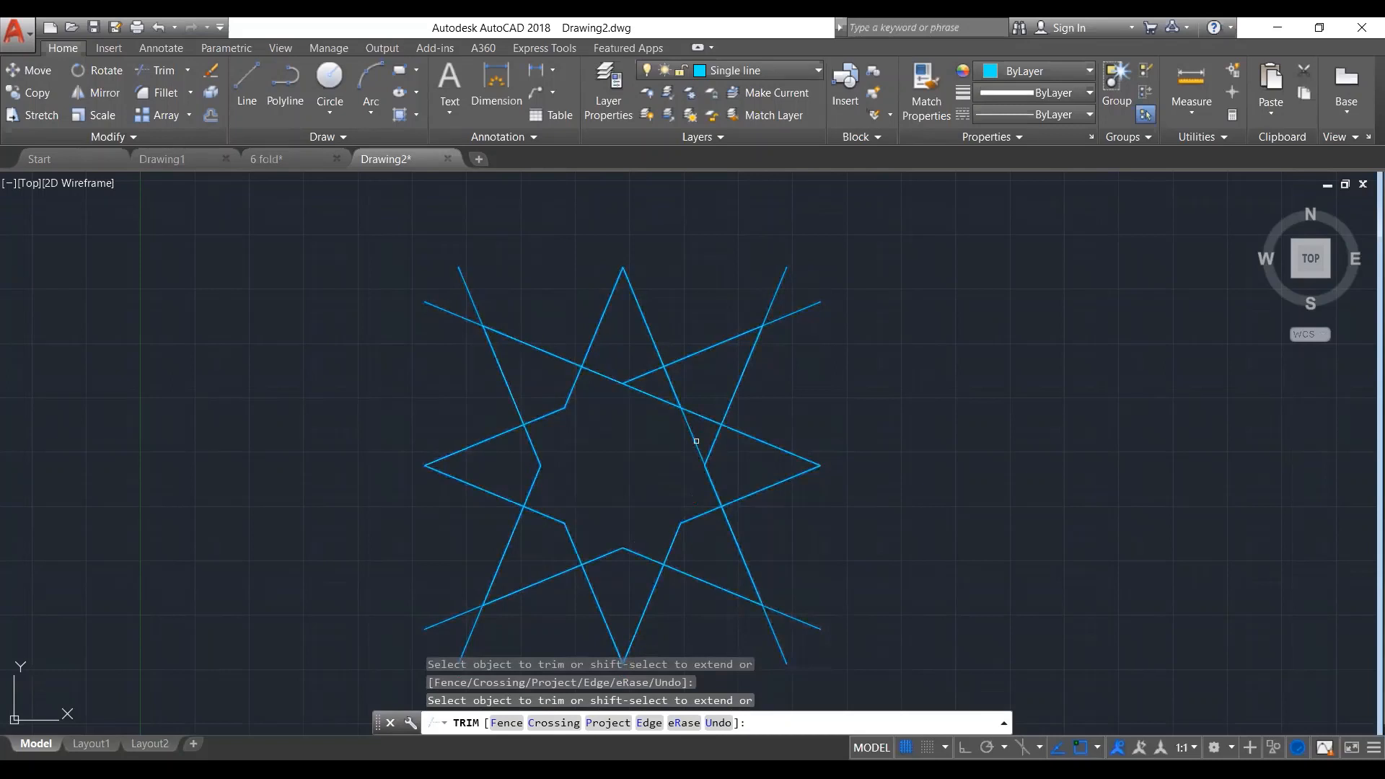
{"action": "left_click", "coordinate": [650, 395]}
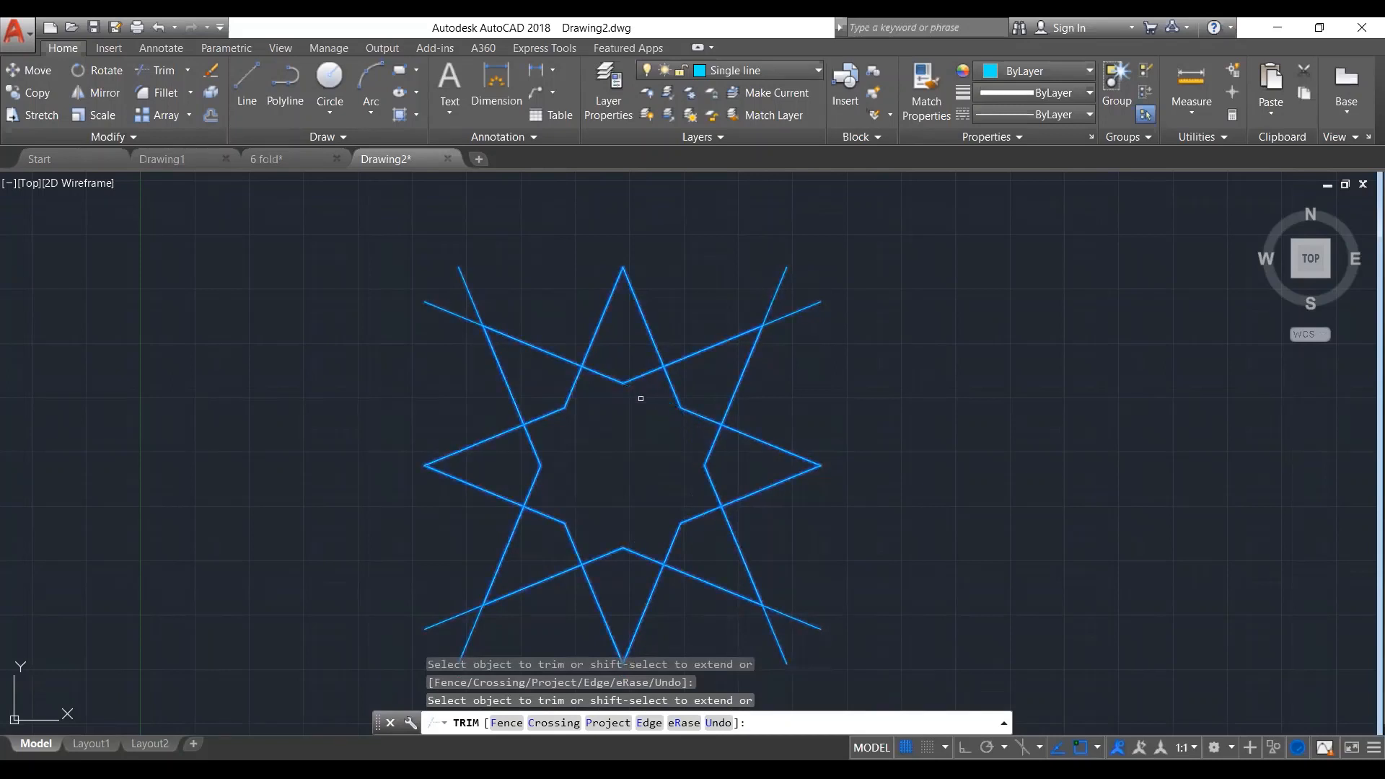
{"action": "key", "text": "Return"}
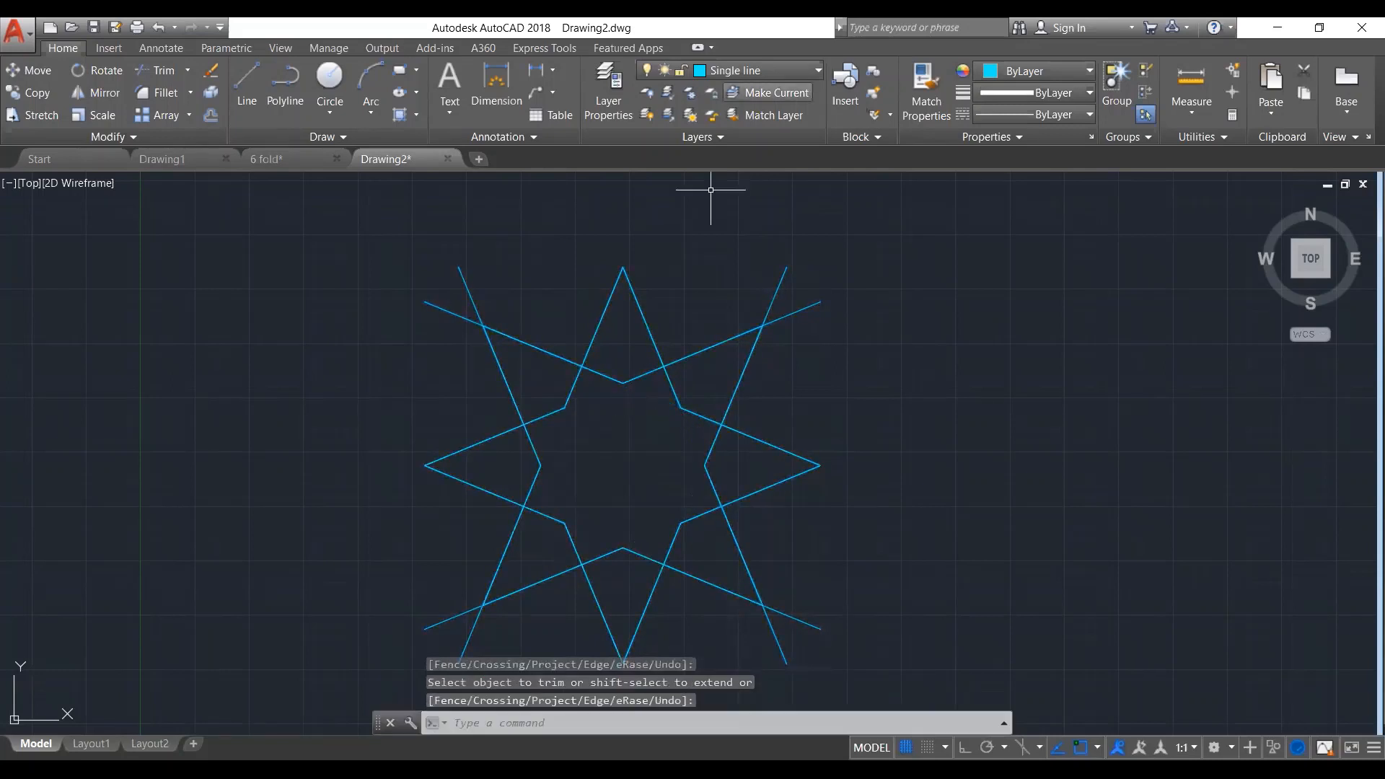
Turn the Grid layer back on
{"action": "left_click", "coordinate": [728, 70]}
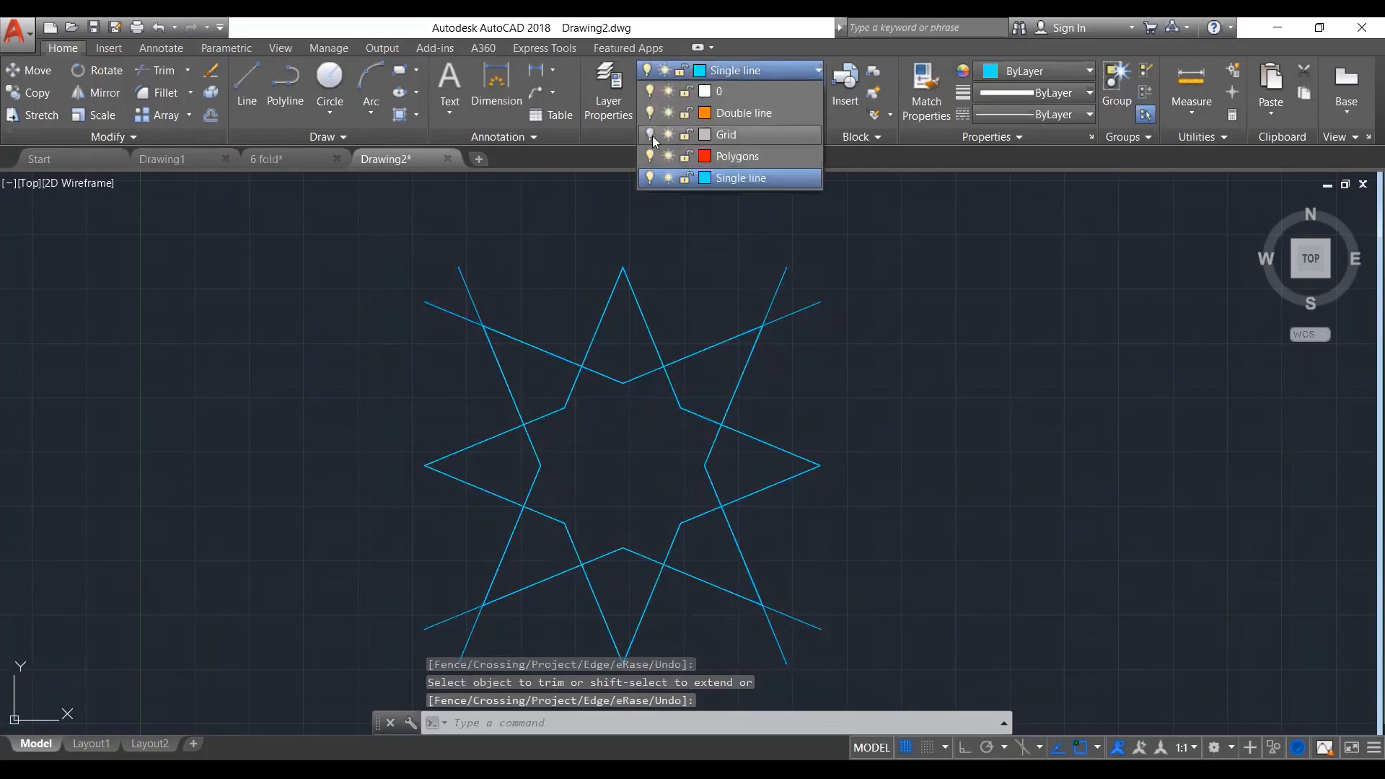
{"action": "left_click", "coordinate": [650, 134]}
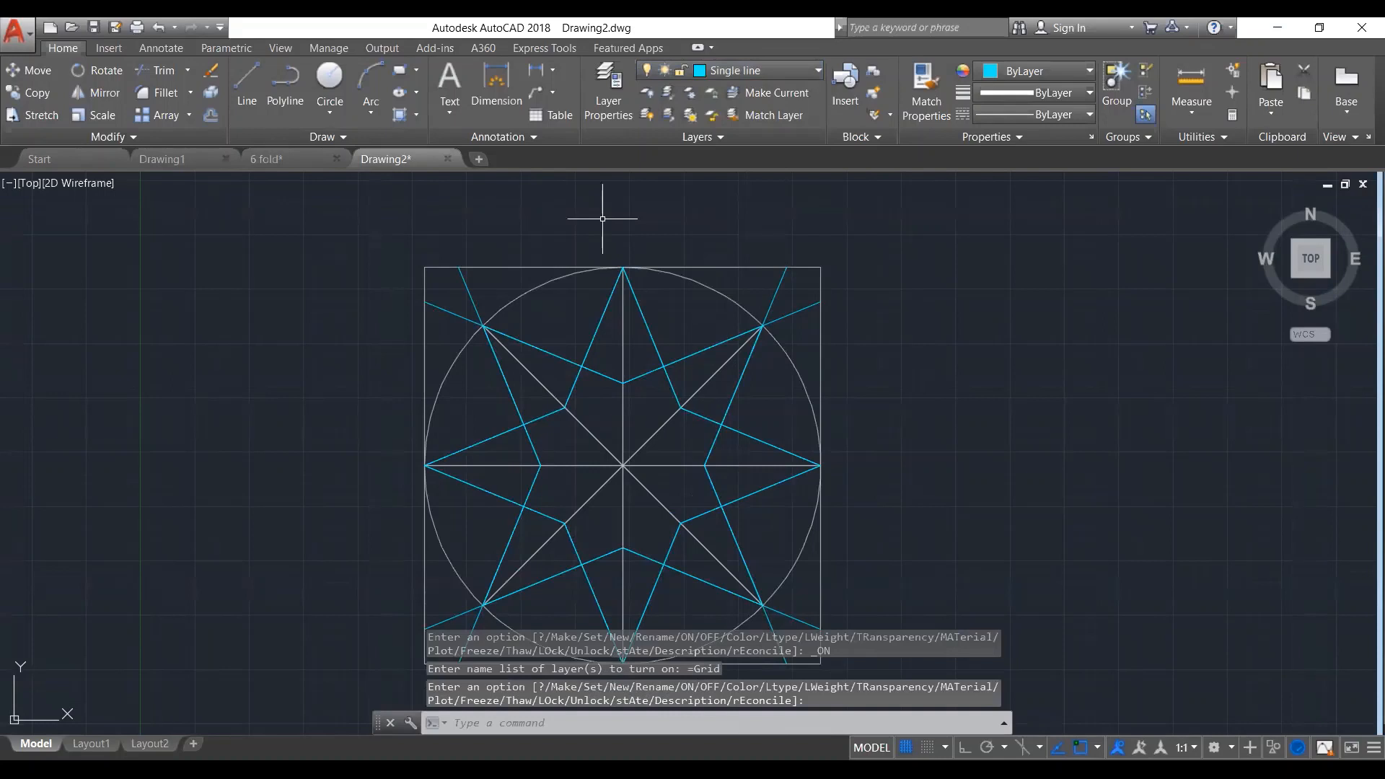
{"action": "scroll", "coordinate": [633, 229], "scroll_direction": "down", "scroll_amount": 4}
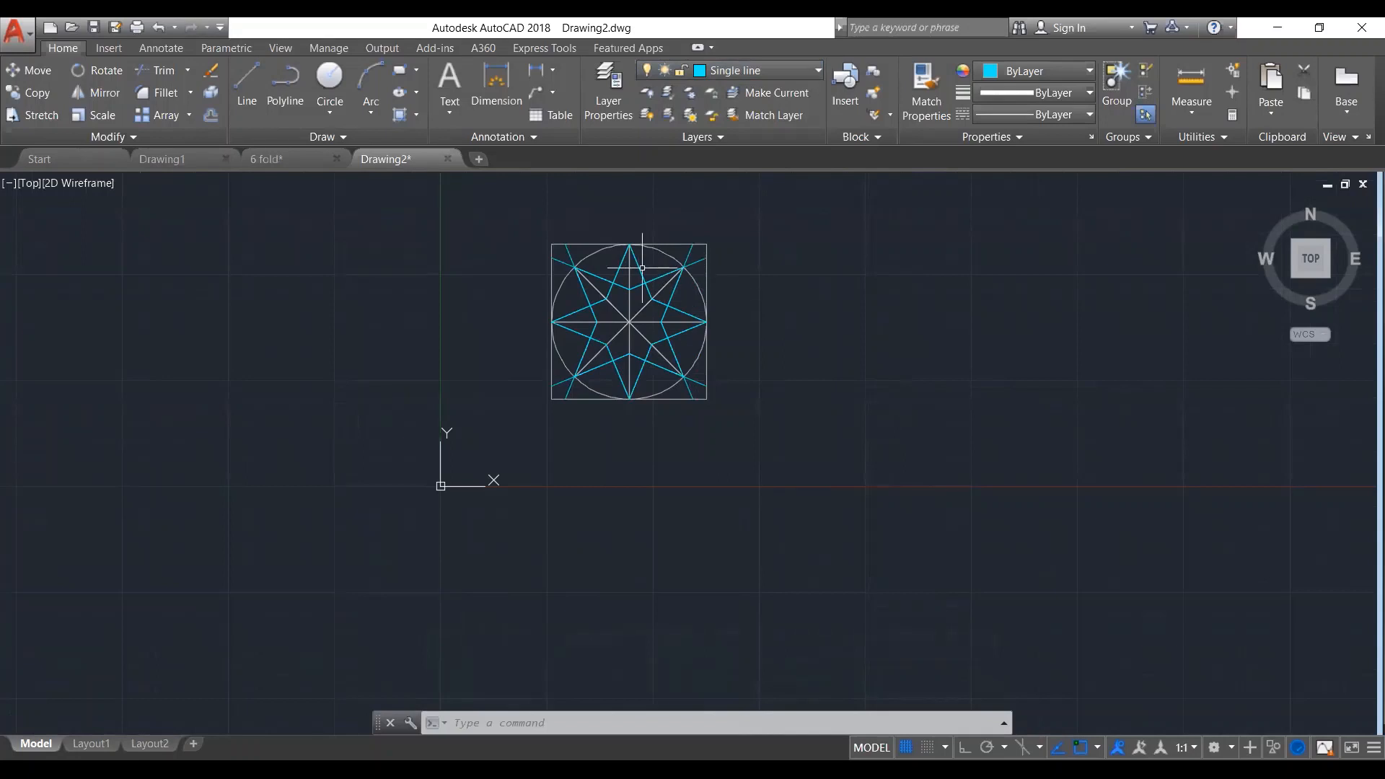
{"action": "scroll", "coordinate": [617, 267], "scroll_direction": "up", "scroll_amount": 4}
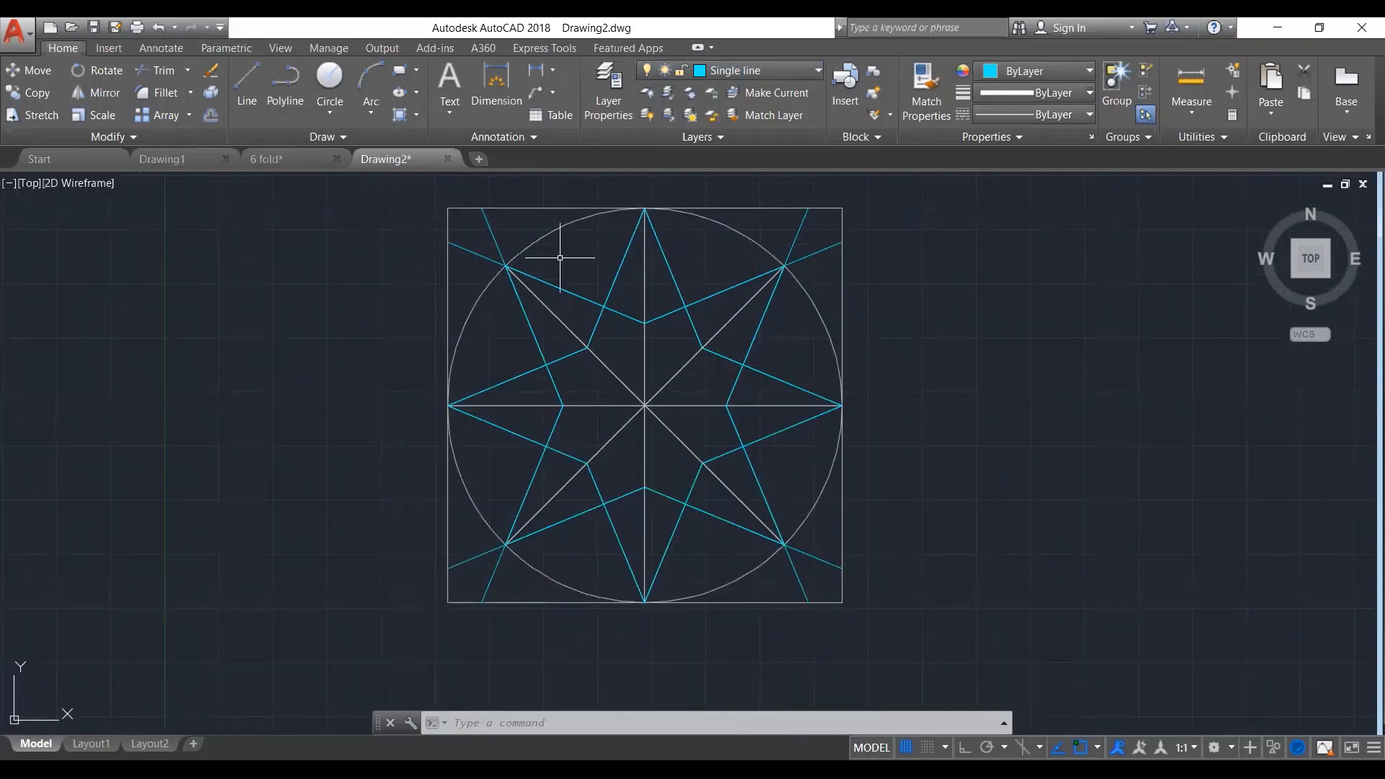
Draw a rectangle around the pattern's upper-left quarter, from the grid square's upper-left corner to the star's center
{"action": "left_click", "coordinate": [426, 203]}
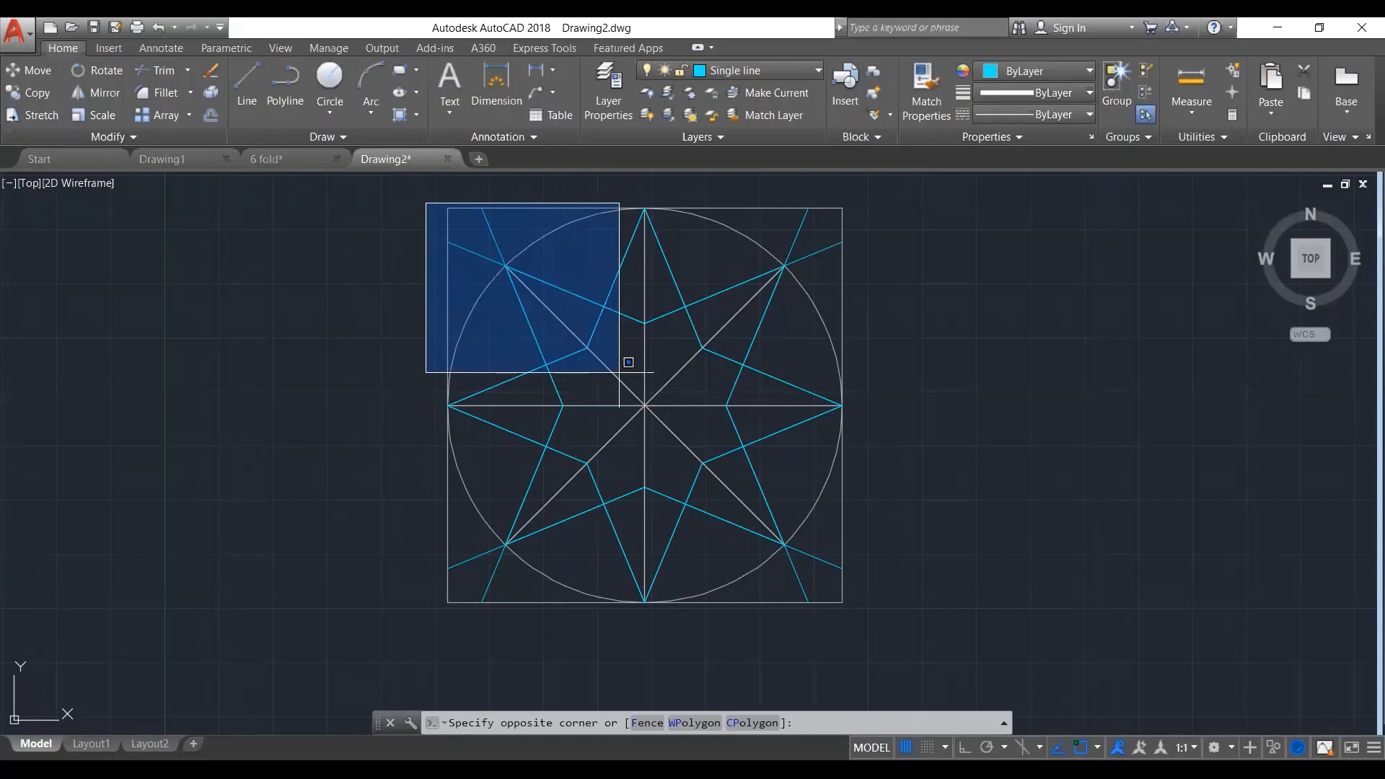
{"action": "left_click", "coordinate": [654, 411]}
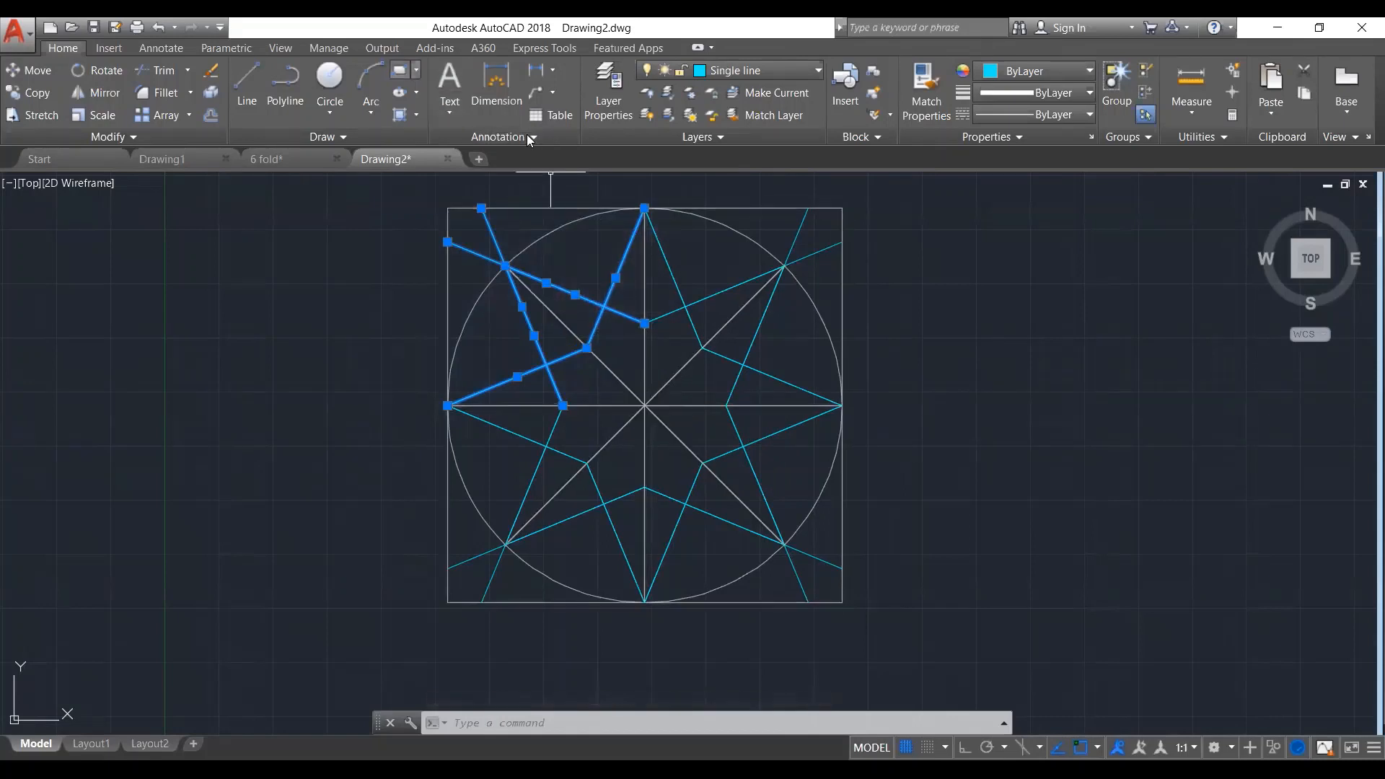
{"action": "left_click", "coordinate": [417, 70]}
{"action": "left_click", "coordinate": [425, 89]}
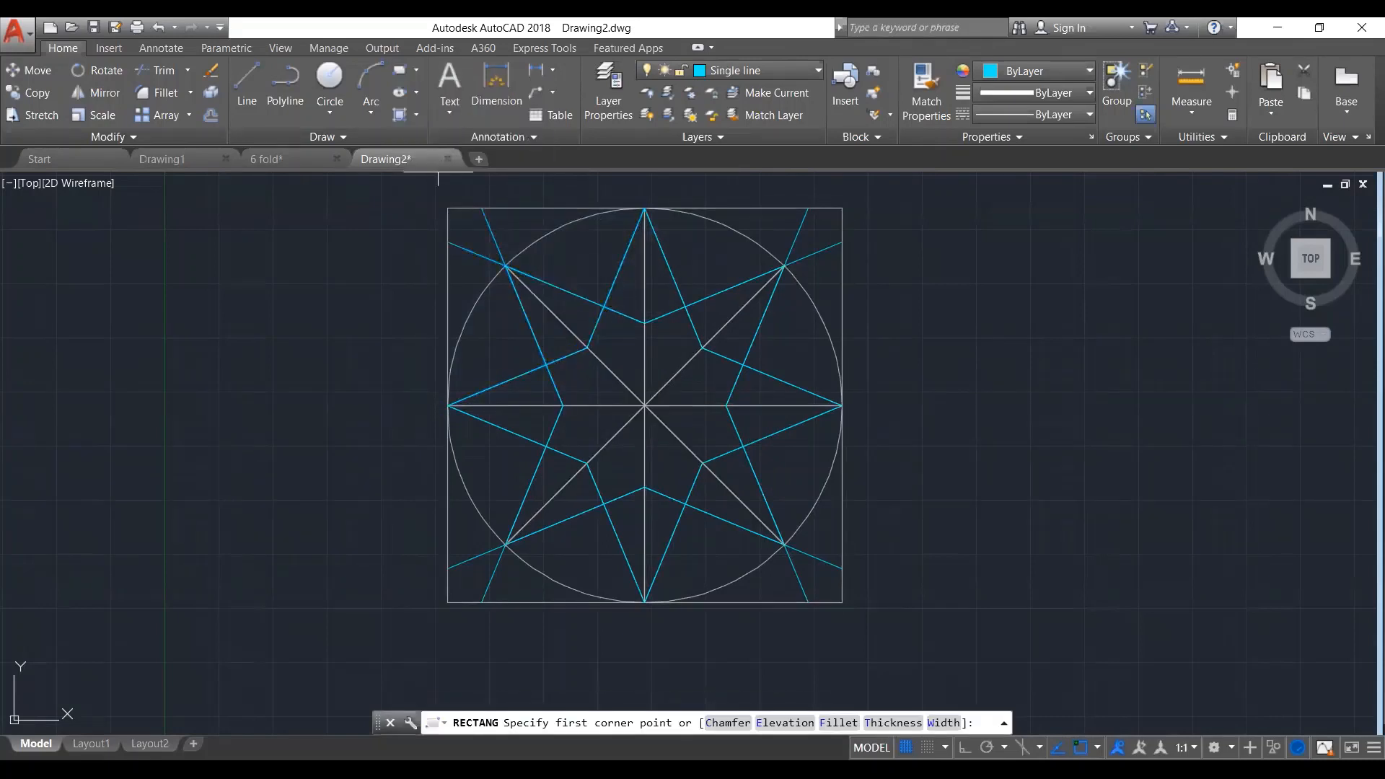
{"action": "left_click", "coordinate": [448, 209]}
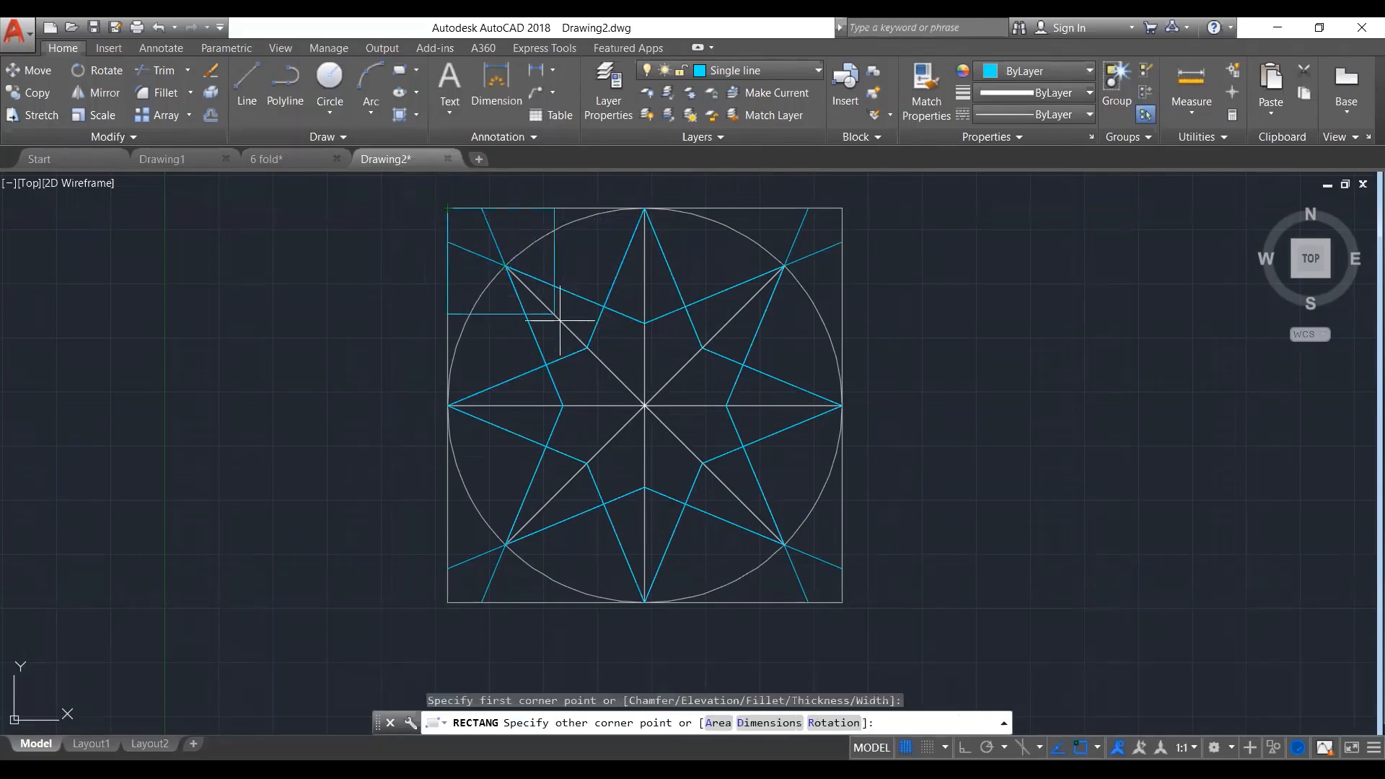
{"action": "left_click", "coordinate": [644, 407]}
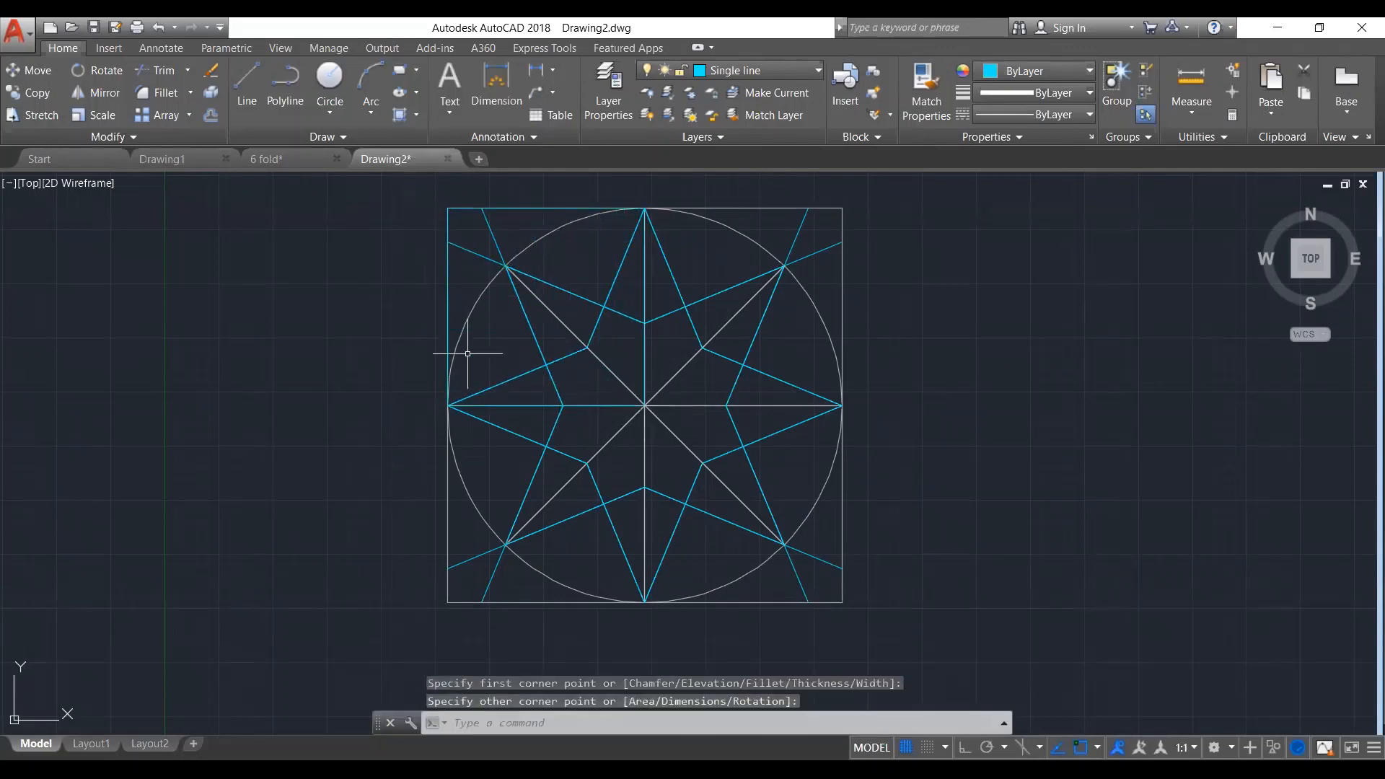
Copy the framed upper-left quarter, using the star's center as base point, to the empty area up and to the right of the pattern
{"action": "left_click", "coordinate": [404, 188]}
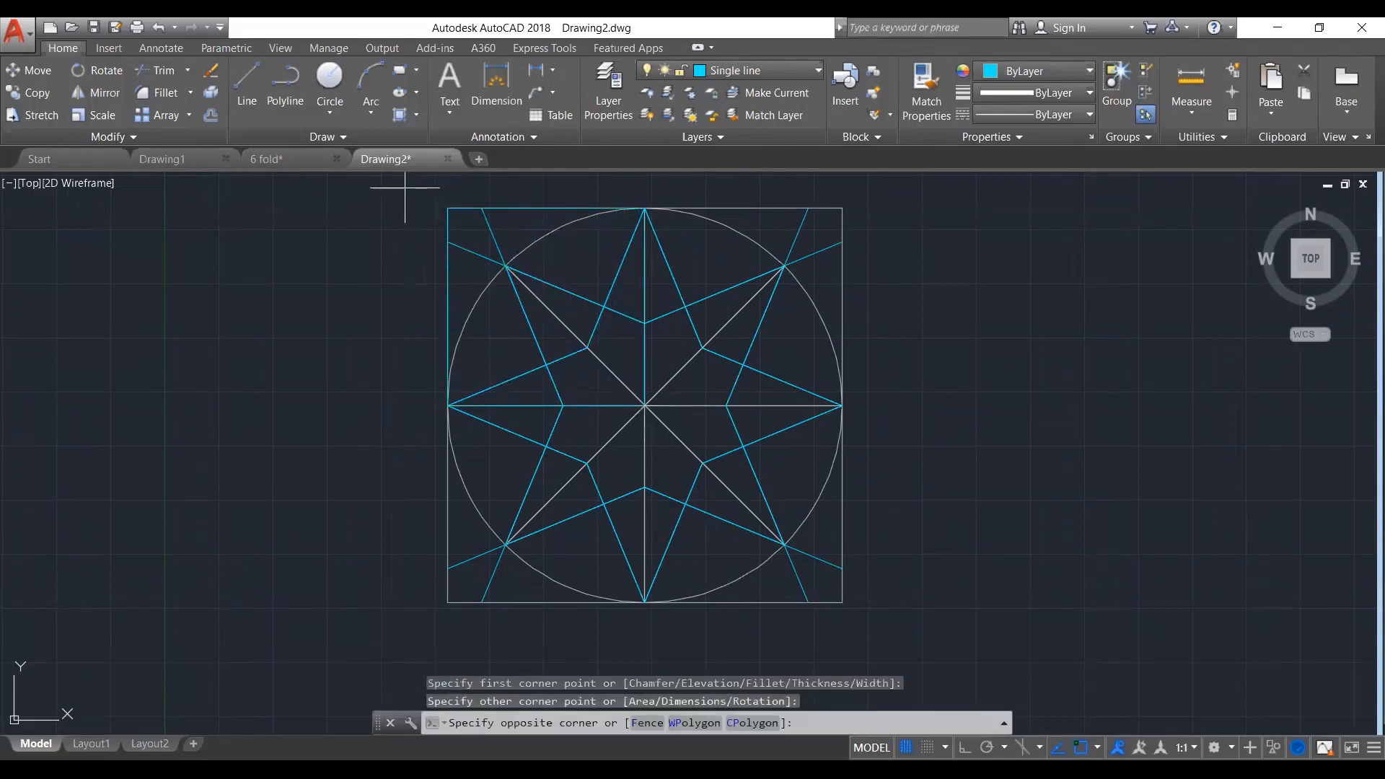
{"action": "left_click", "coordinate": [664, 419]}
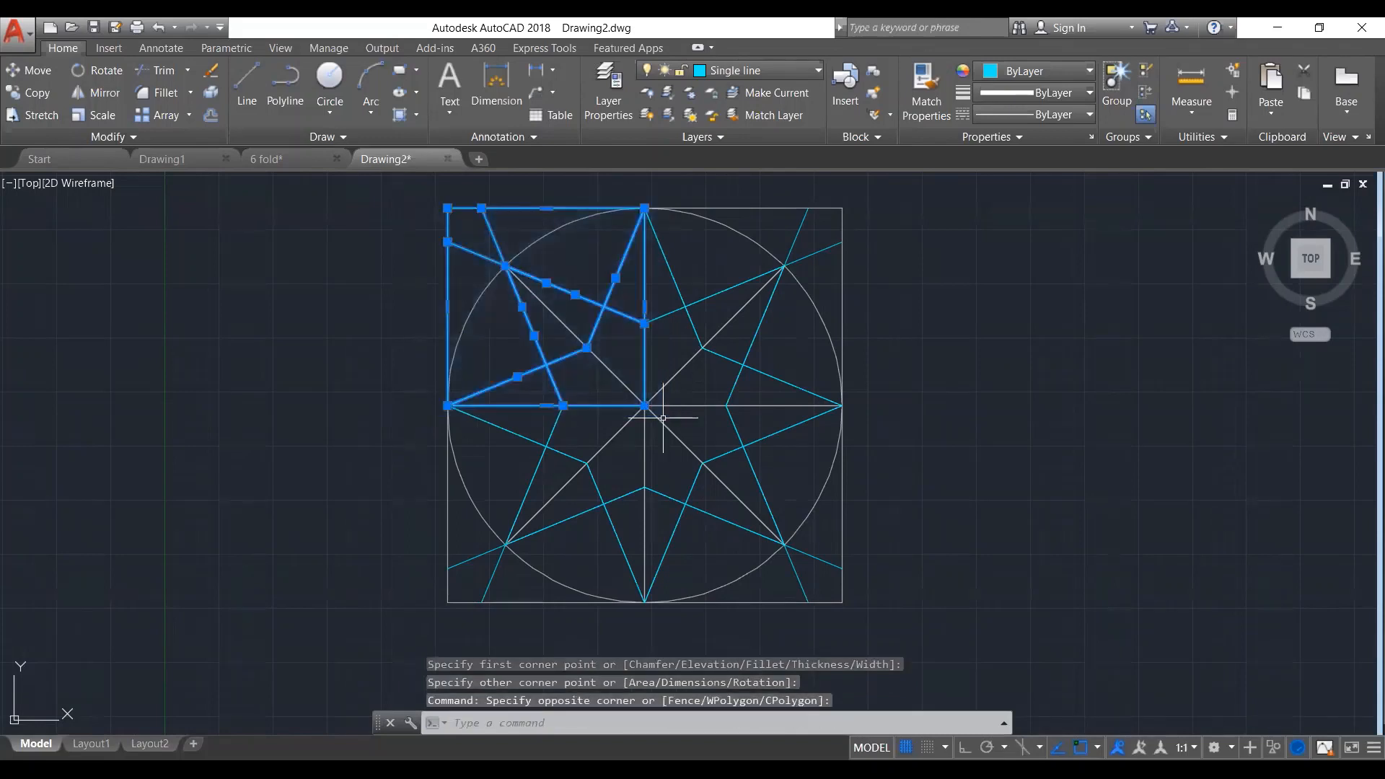
{"action": "type", "text": "co"}
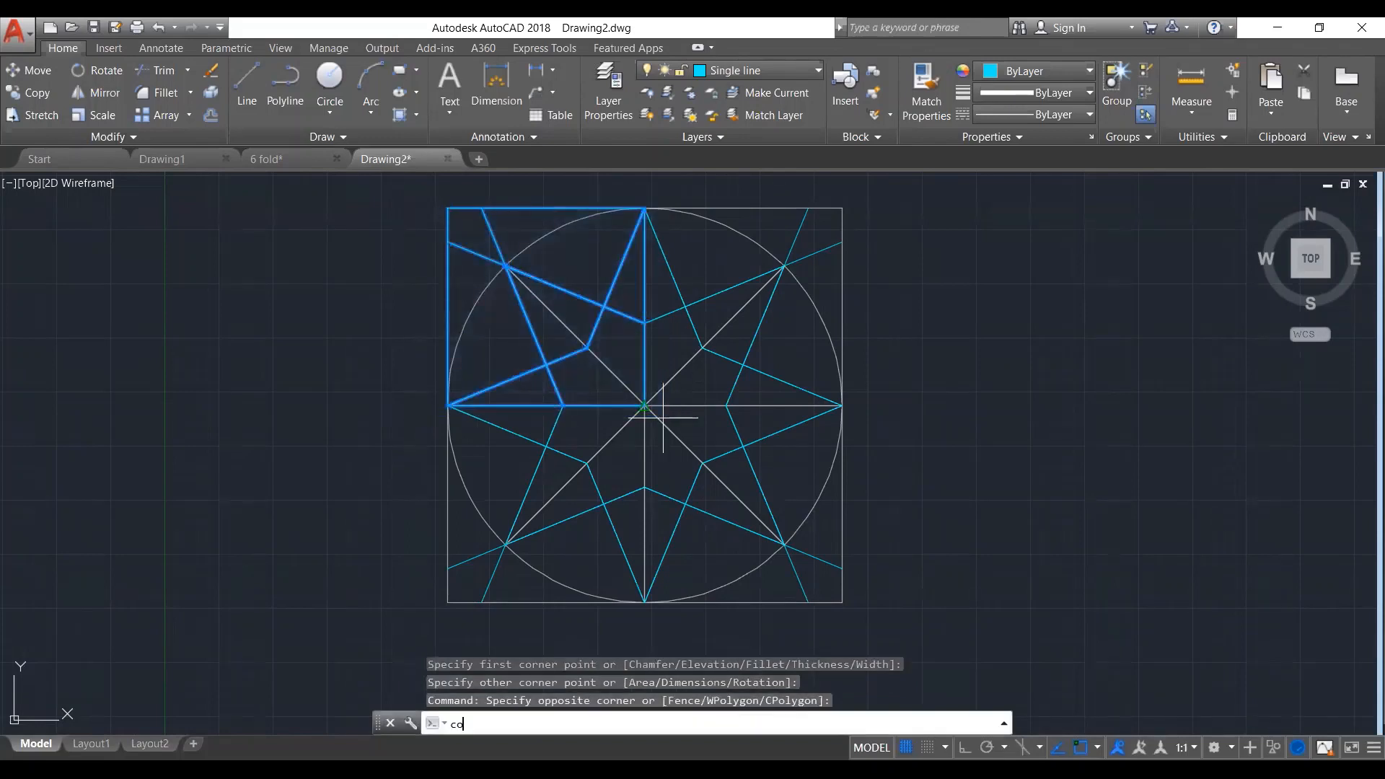
{"action": "key", "text": "Return"}
{"action": "left_click", "coordinate": [644, 406]}
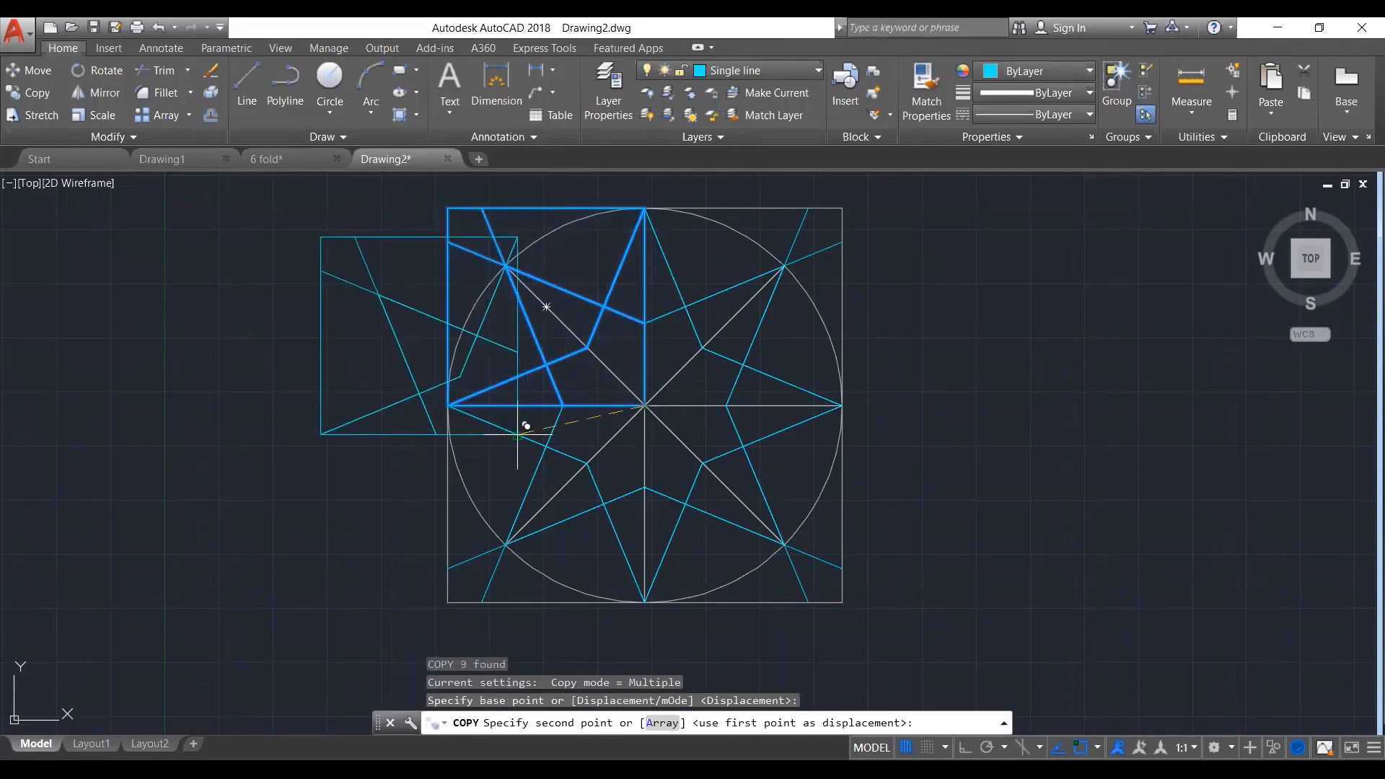
{"action": "scroll", "coordinate": [519, 438], "scroll_direction": "down", "scroll_amount": 4}
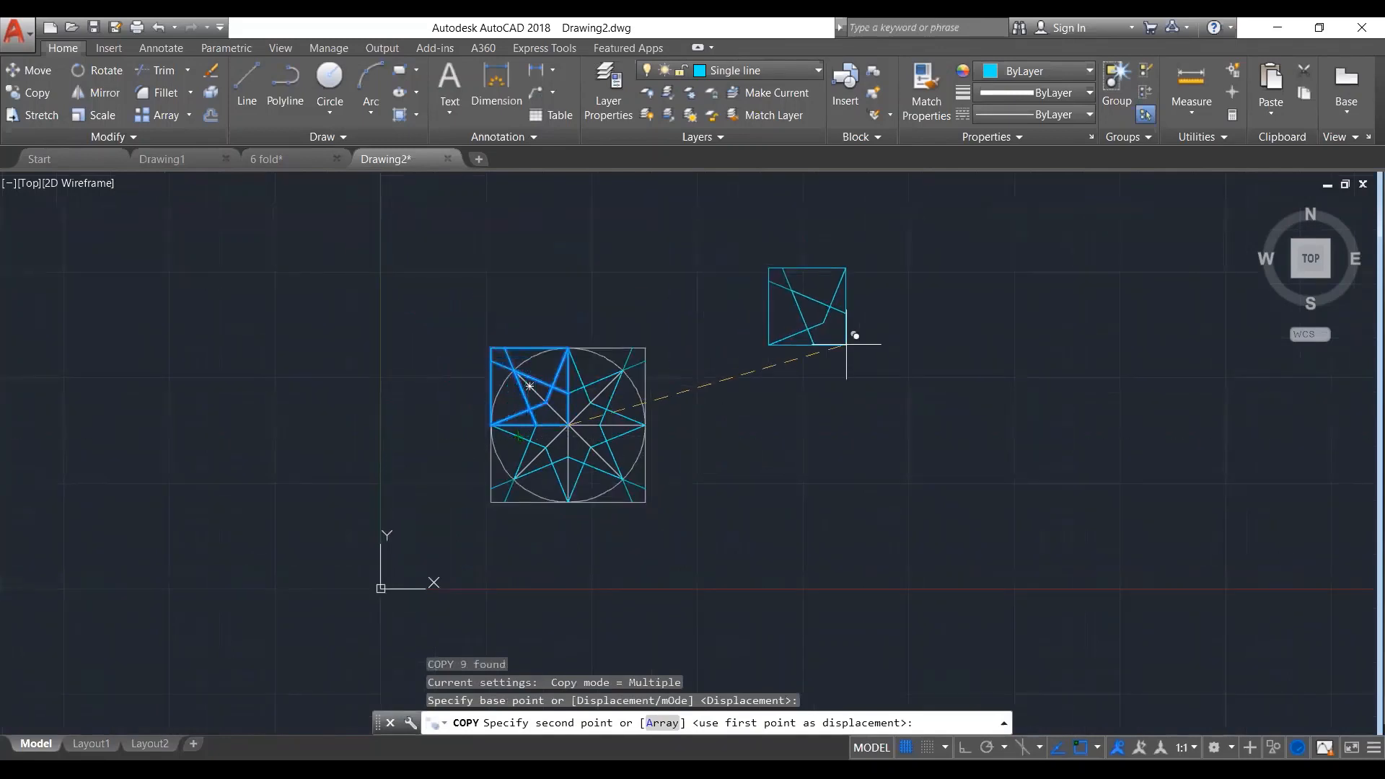
{"action": "left_click", "coordinate": [847, 345]}
{"action": "key", "text": "Return"}
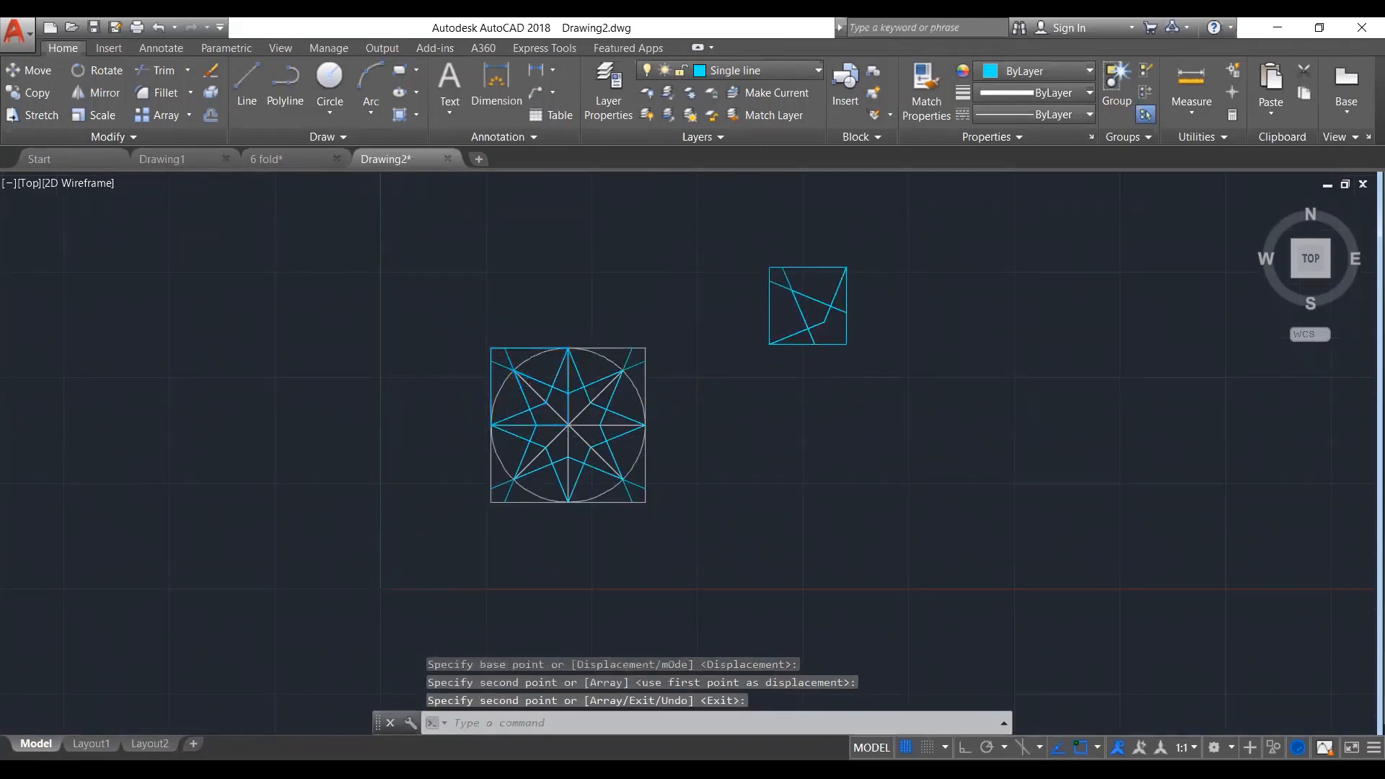
Start a multiline with Zero justification and a scale of 1.00
{"action": "scroll", "coordinate": [875, 278], "scroll_direction": "up", "scroll_amount": 4}
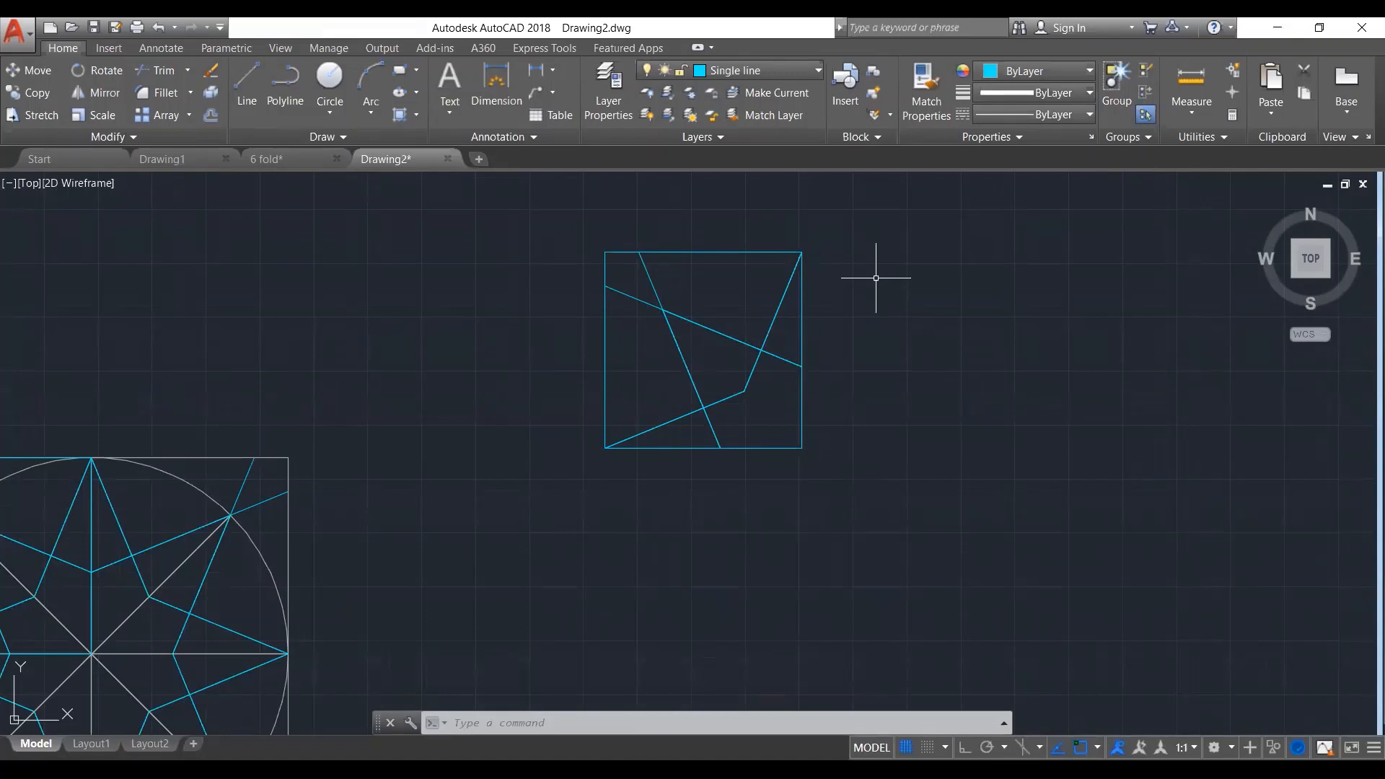
{"action": "type", "text": "ML"}
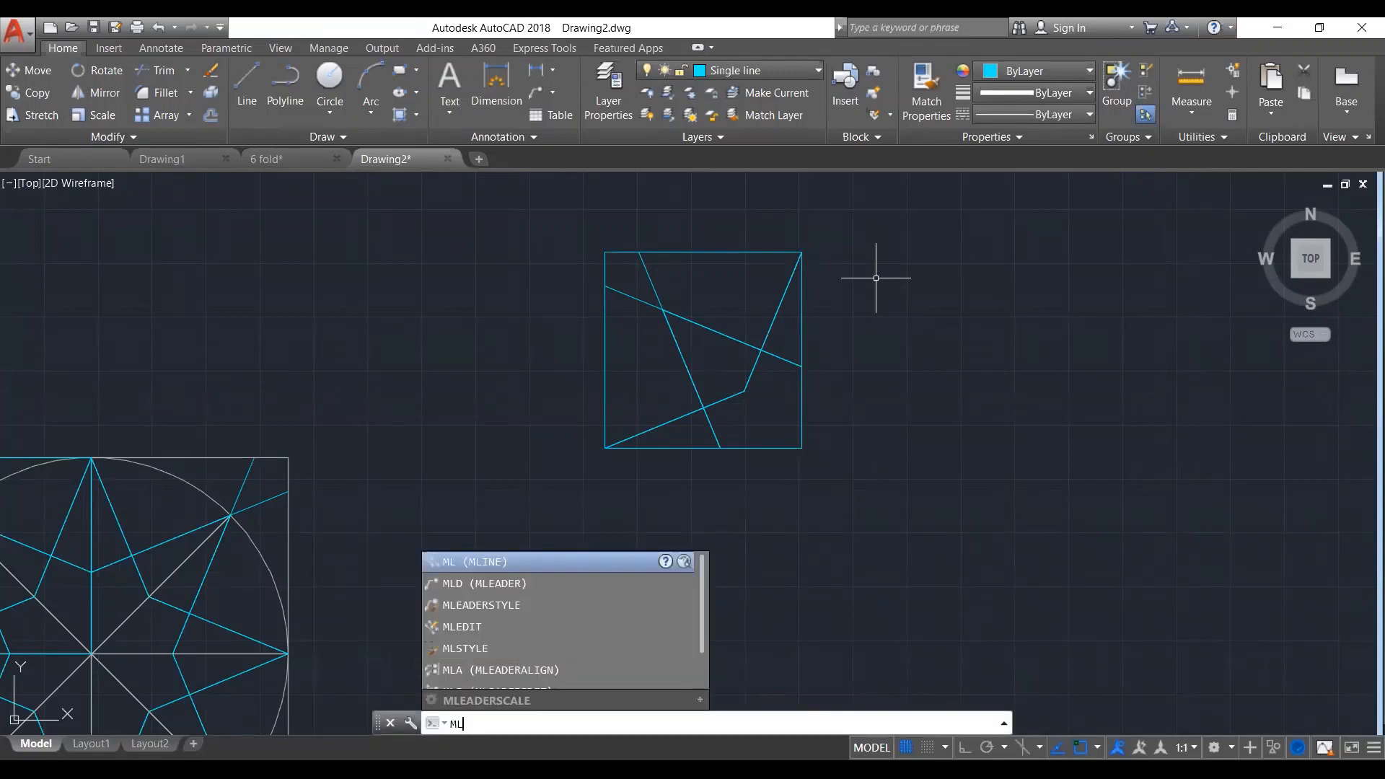
{"action": "key", "text": "Return"}
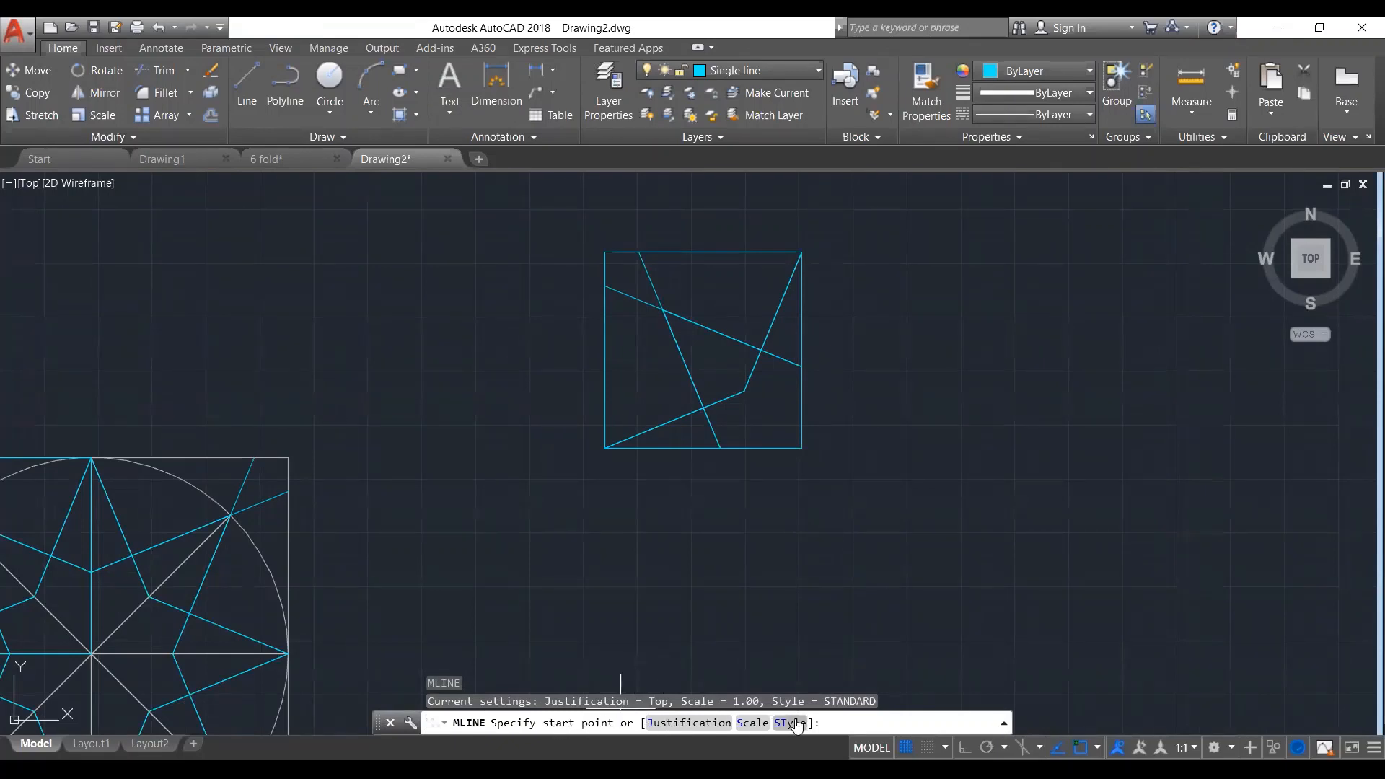
{"action": "left_click", "coordinate": [689, 724]}
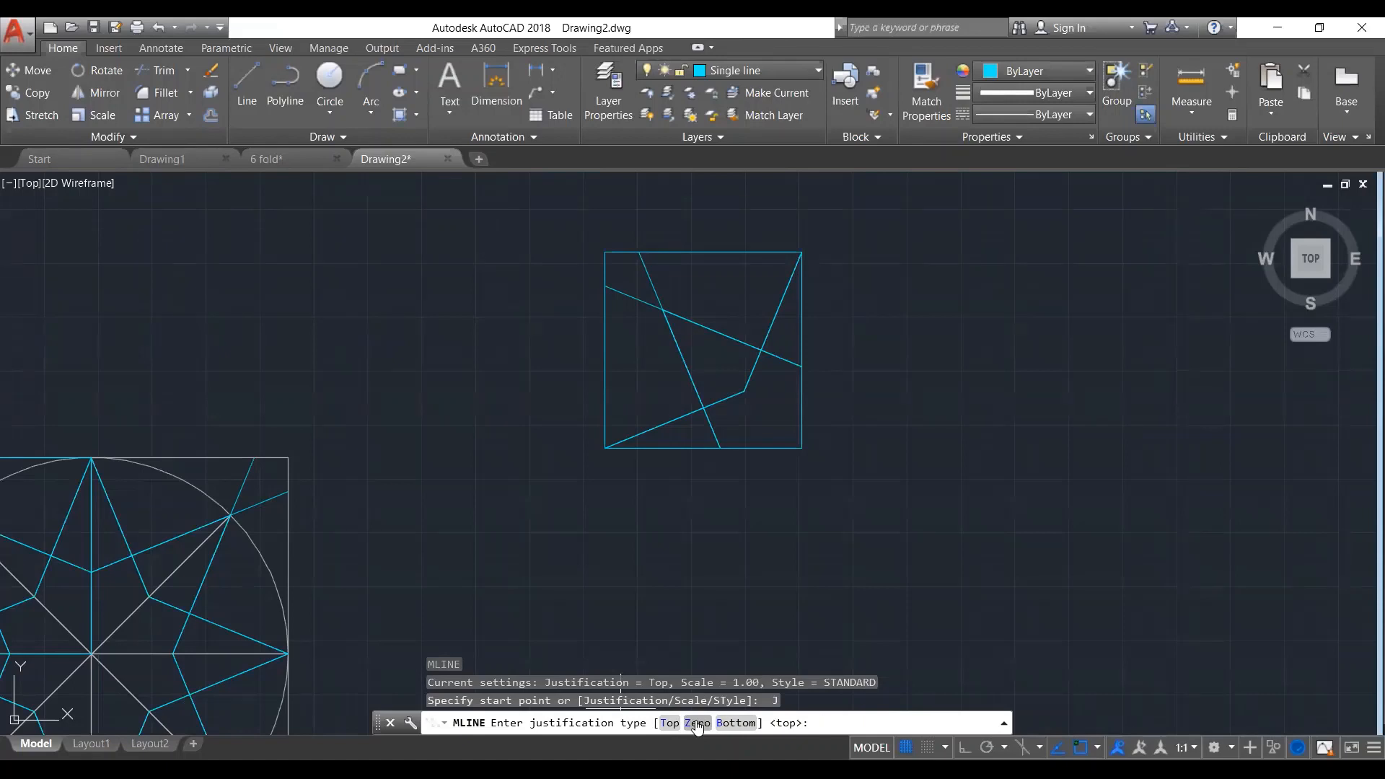
{"action": "left_click", "coordinate": [697, 724]}
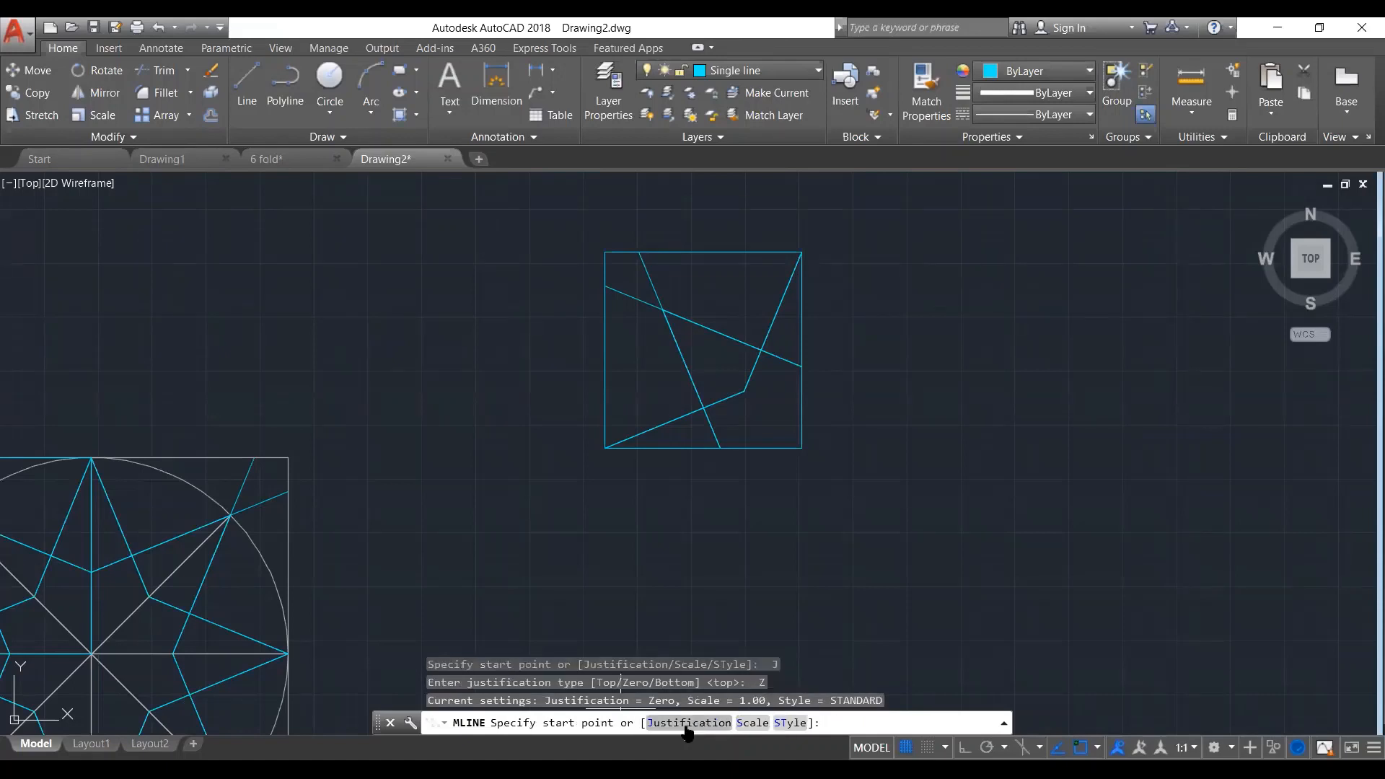
{"action": "left_click", "coordinate": [748, 723]}
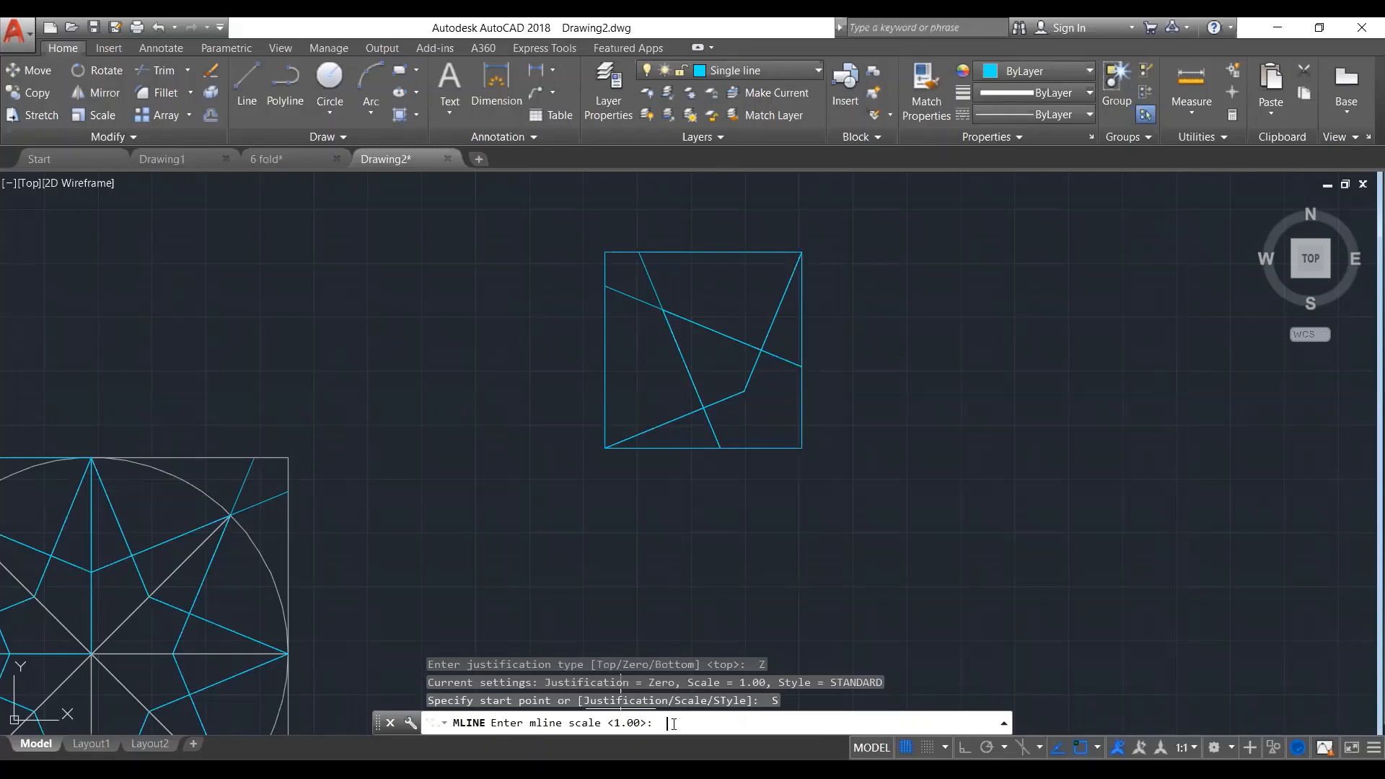
{"action": "key", "text": "Return"}
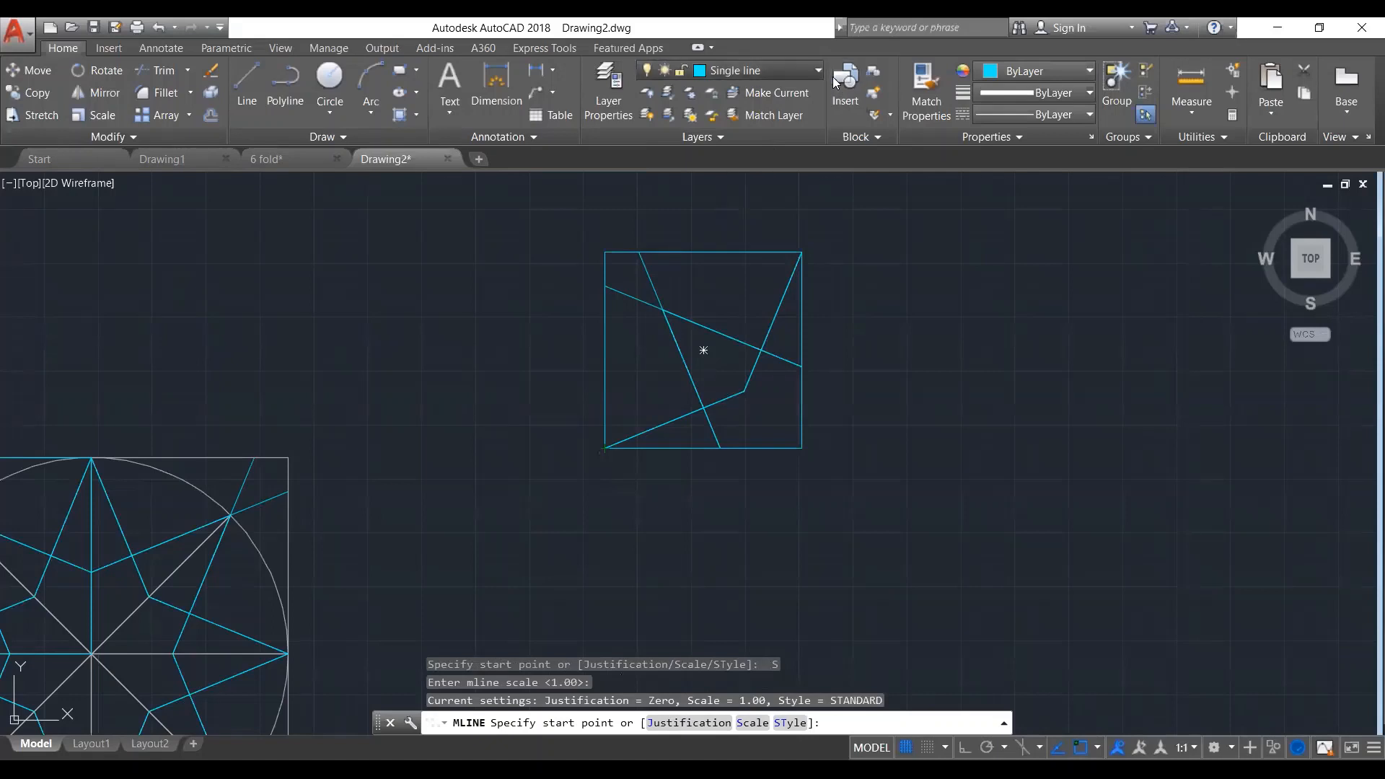
Make Double line the current layer and draw a multiline along the copied unit's bent line, from the lower-left corner to the upper-right corner
{"action": "left_click", "coordinate": [787, 70]}
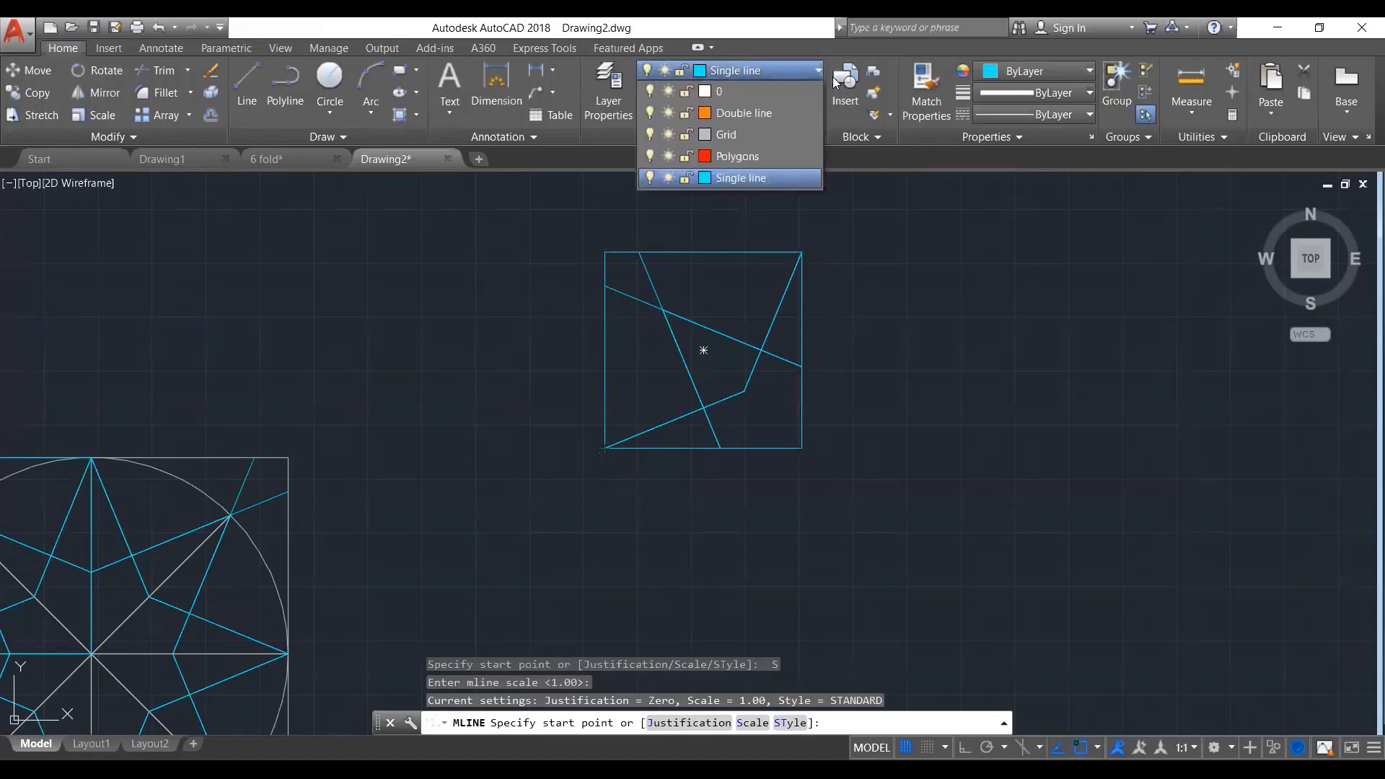
{"action": "left_click", "coordinate": [781, 113]}
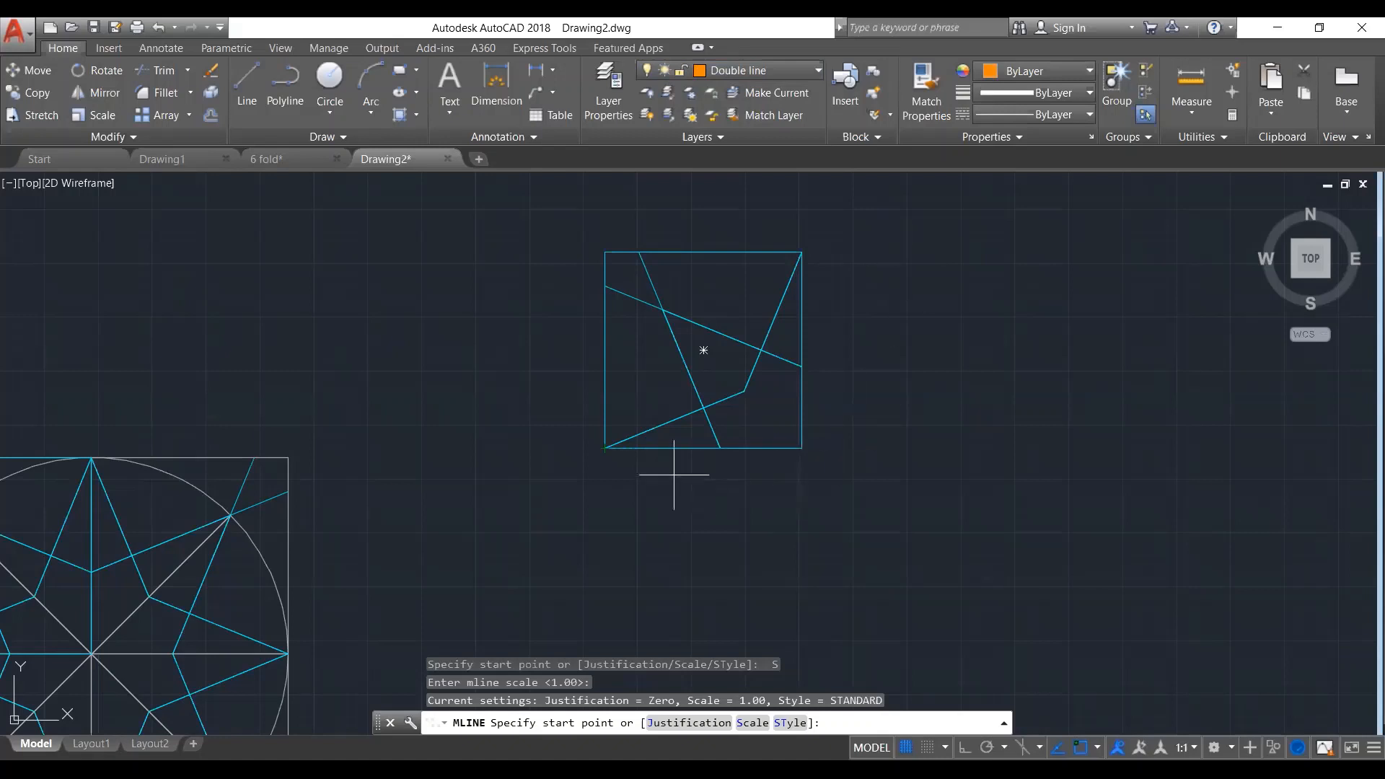
{"action": "left_click", "coordinate": [605, 448]}
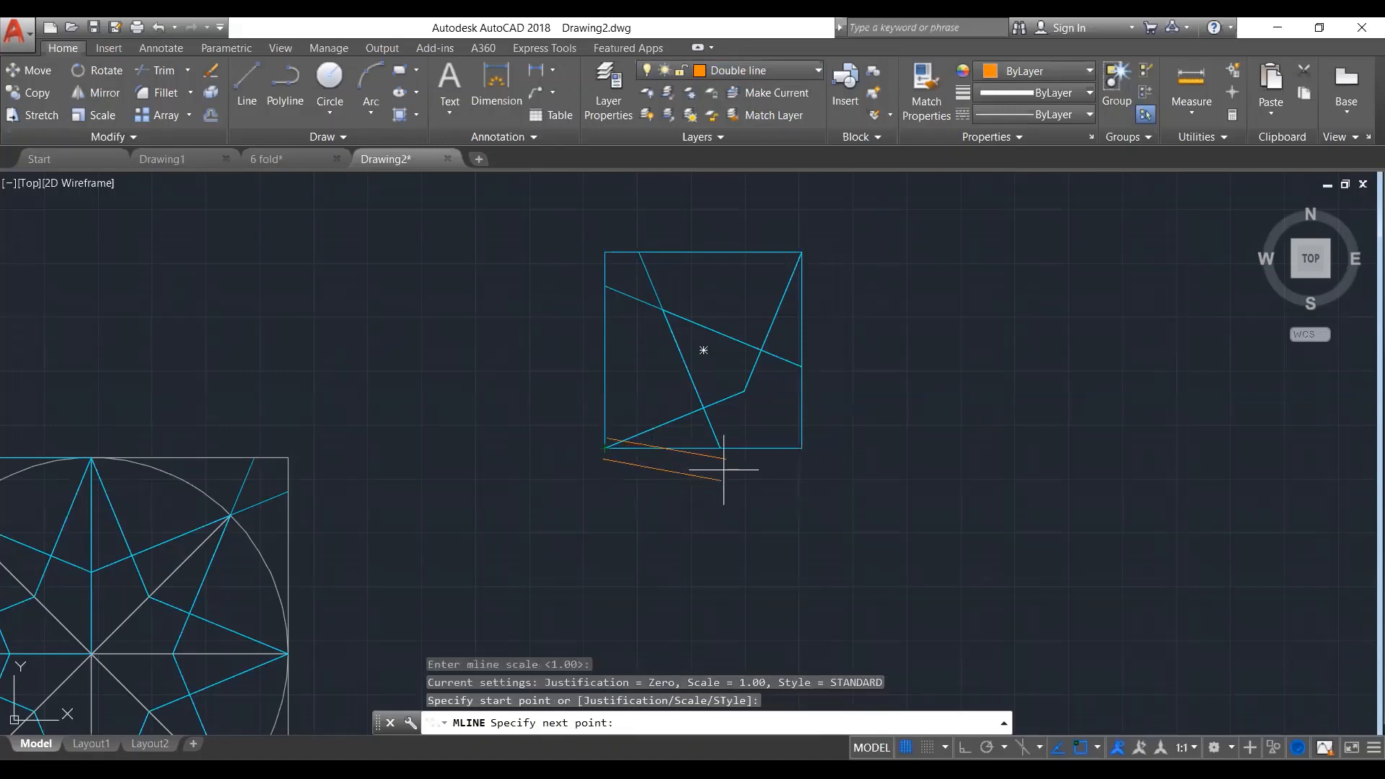
{"action": "left_click", "coordinate": [743, 391]}
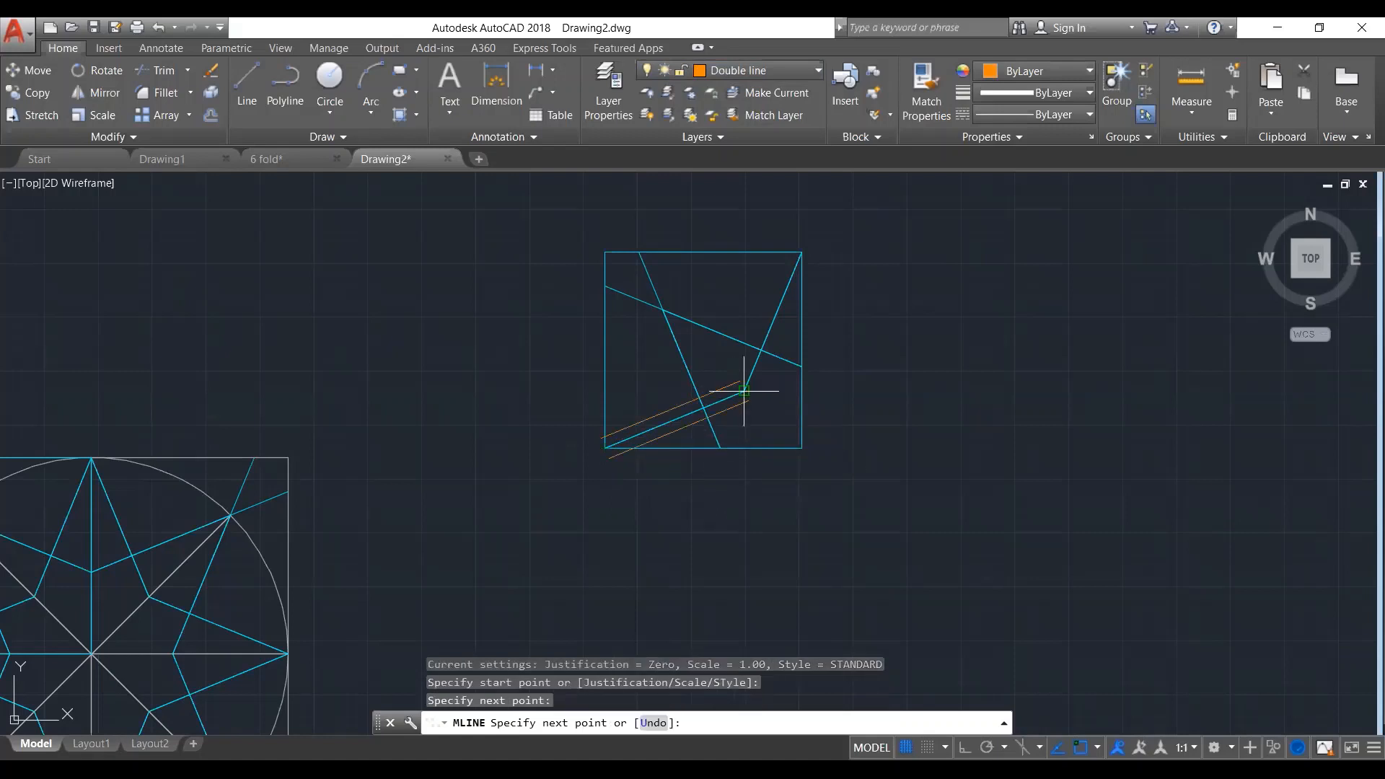
{"action": "left_click", "coordinate": [802, 251]}
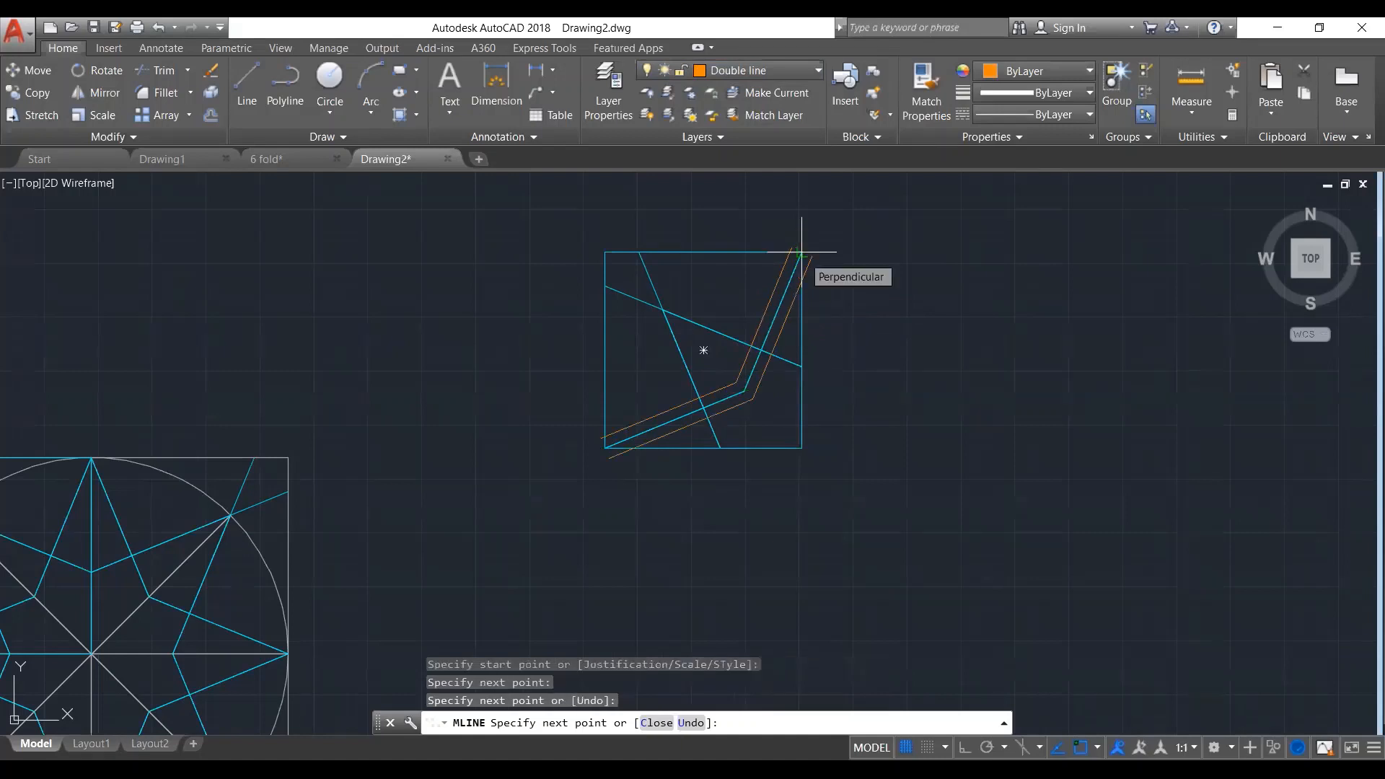
{"action": "key", "text": "Return"}
Draw a separate multiline along each of the two straight crossing lines of the unit, from edge to edge of the frame
{"action": "key", "text": "Return"}
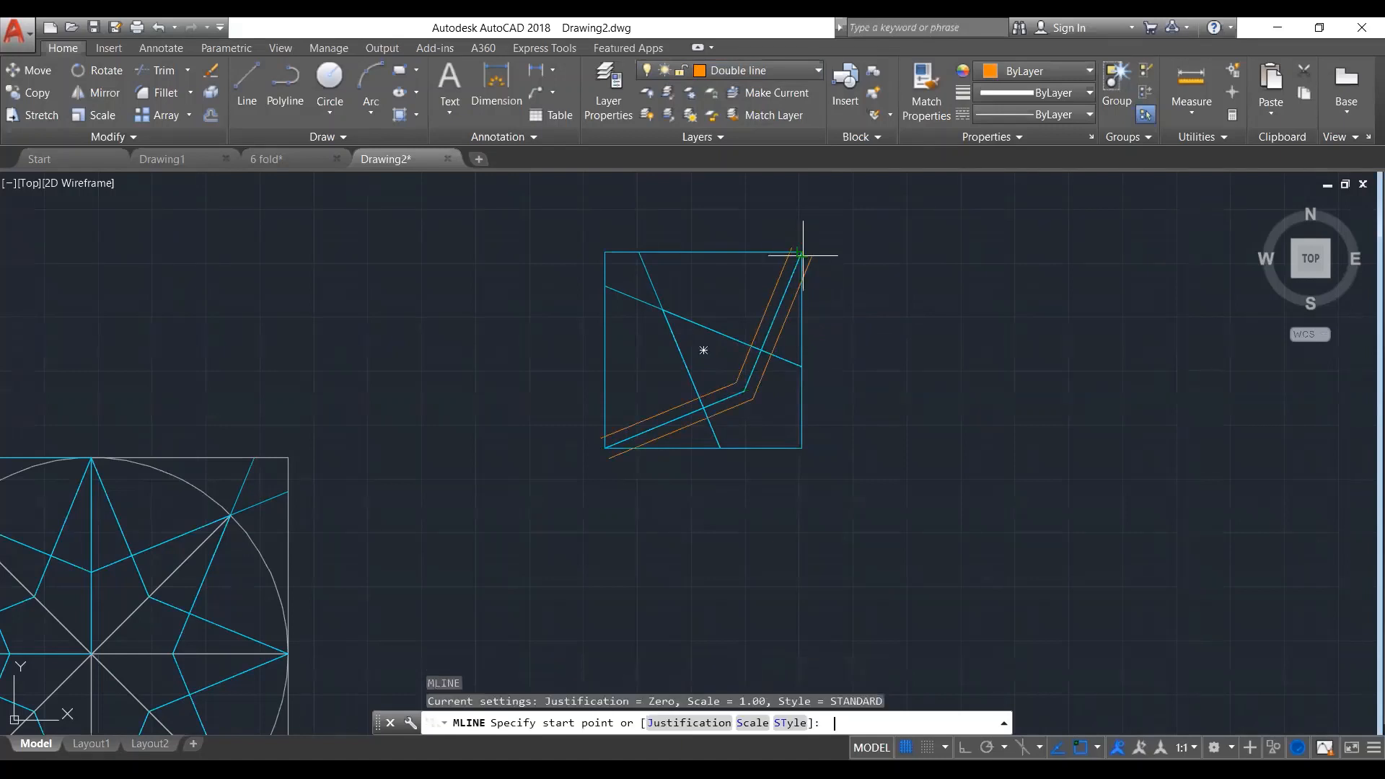
{"action": "left_click", "coordinate": [720, 448]}
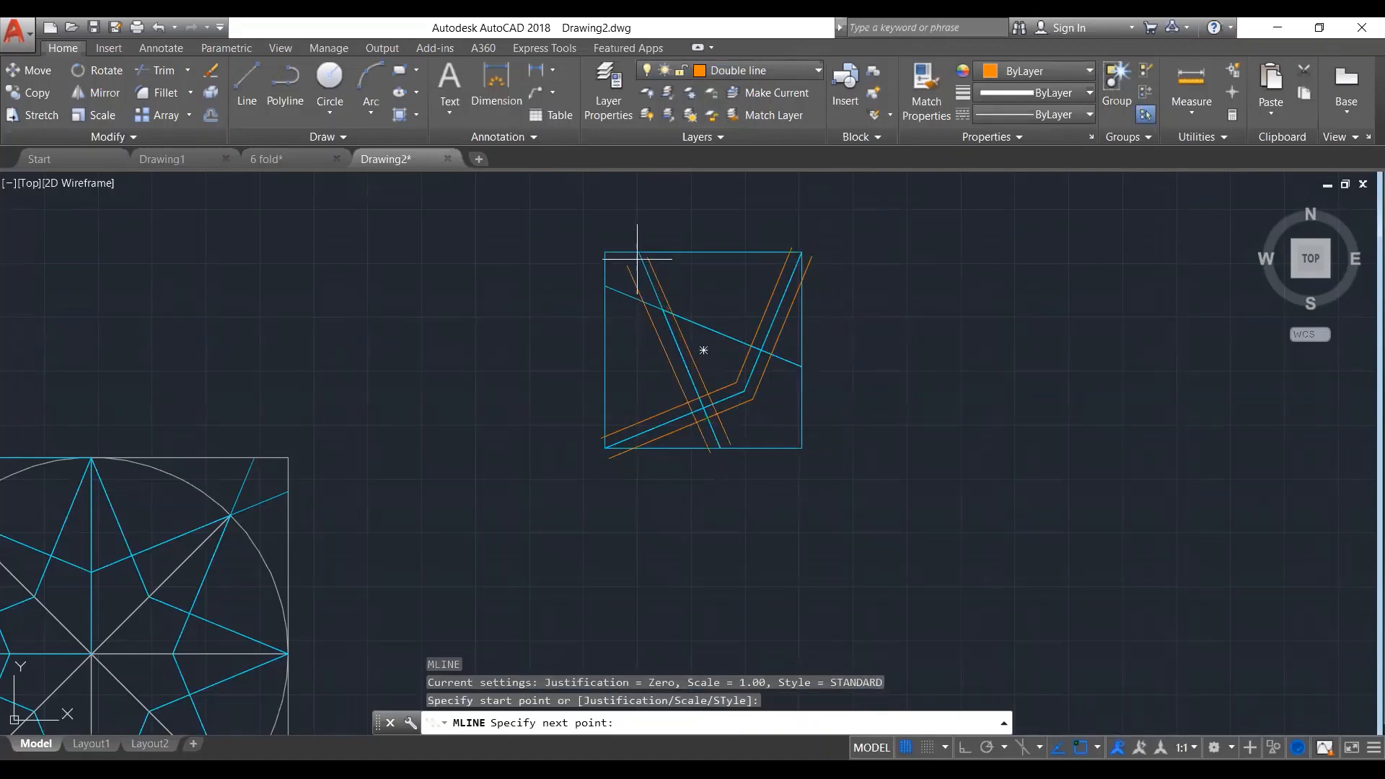
{"action": "left_click", "coordinate": [638, 252]}
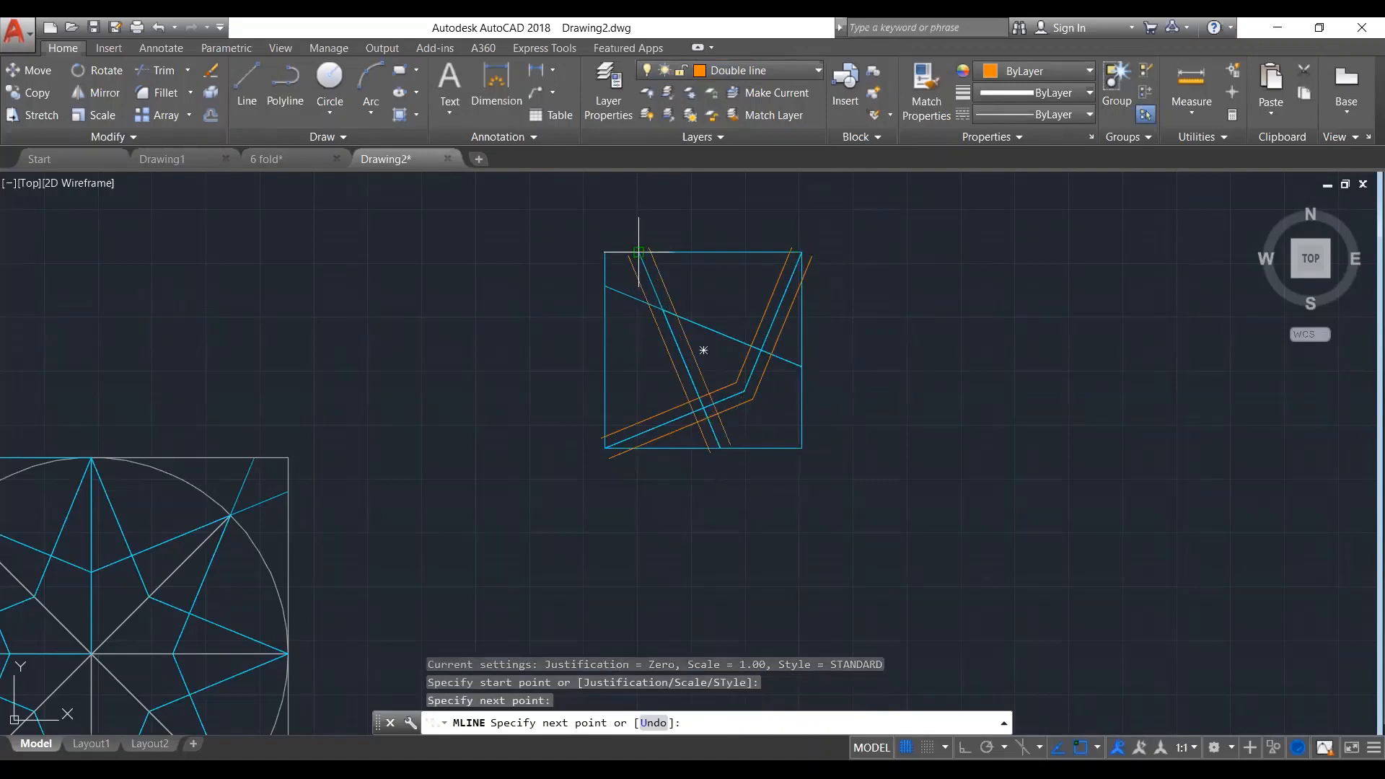
{"action": "key", "text": "Return"}
{"action": "key", "text": "Return"}
{"action": "left_click", "coordinate": [604, 287]}
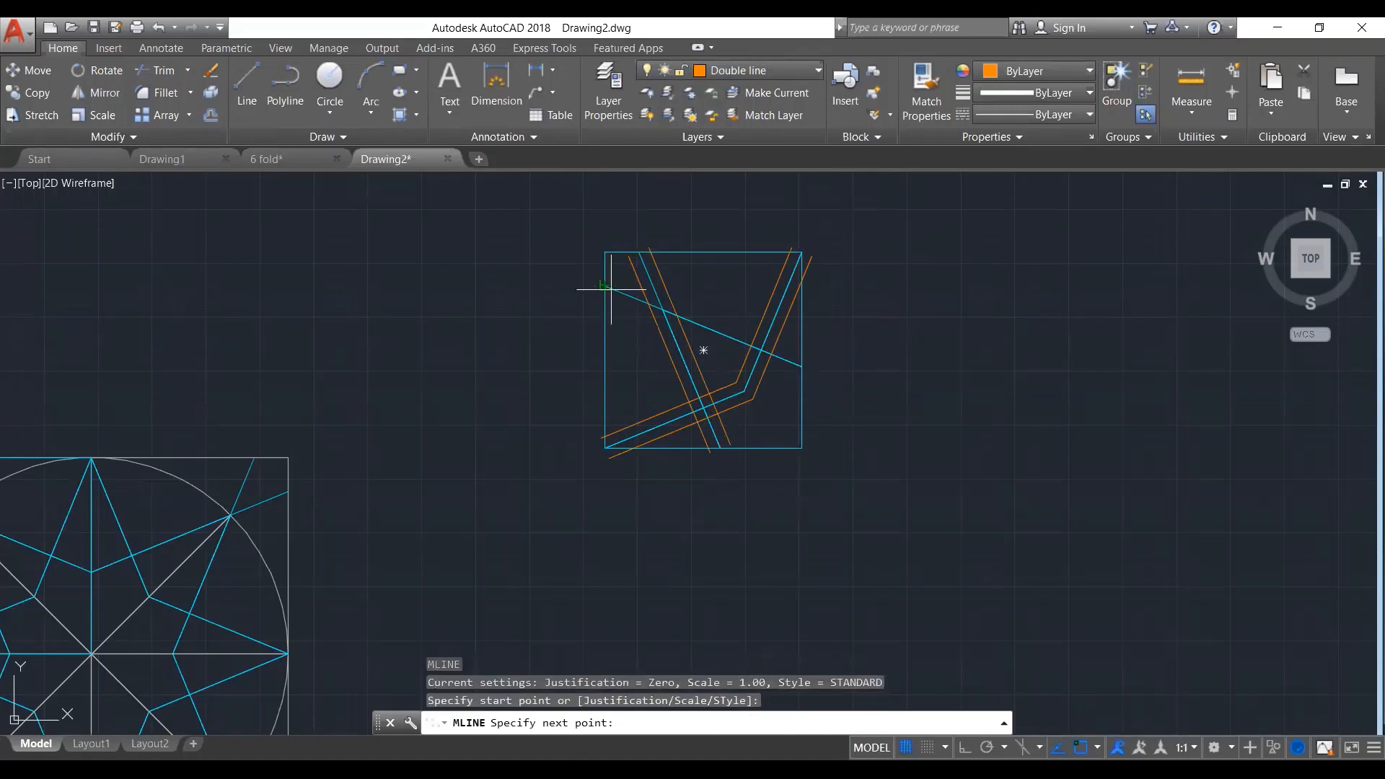
{"action": "left_click", "coordinate": [802, 366]}
{"action": "key", "text": "Return"}
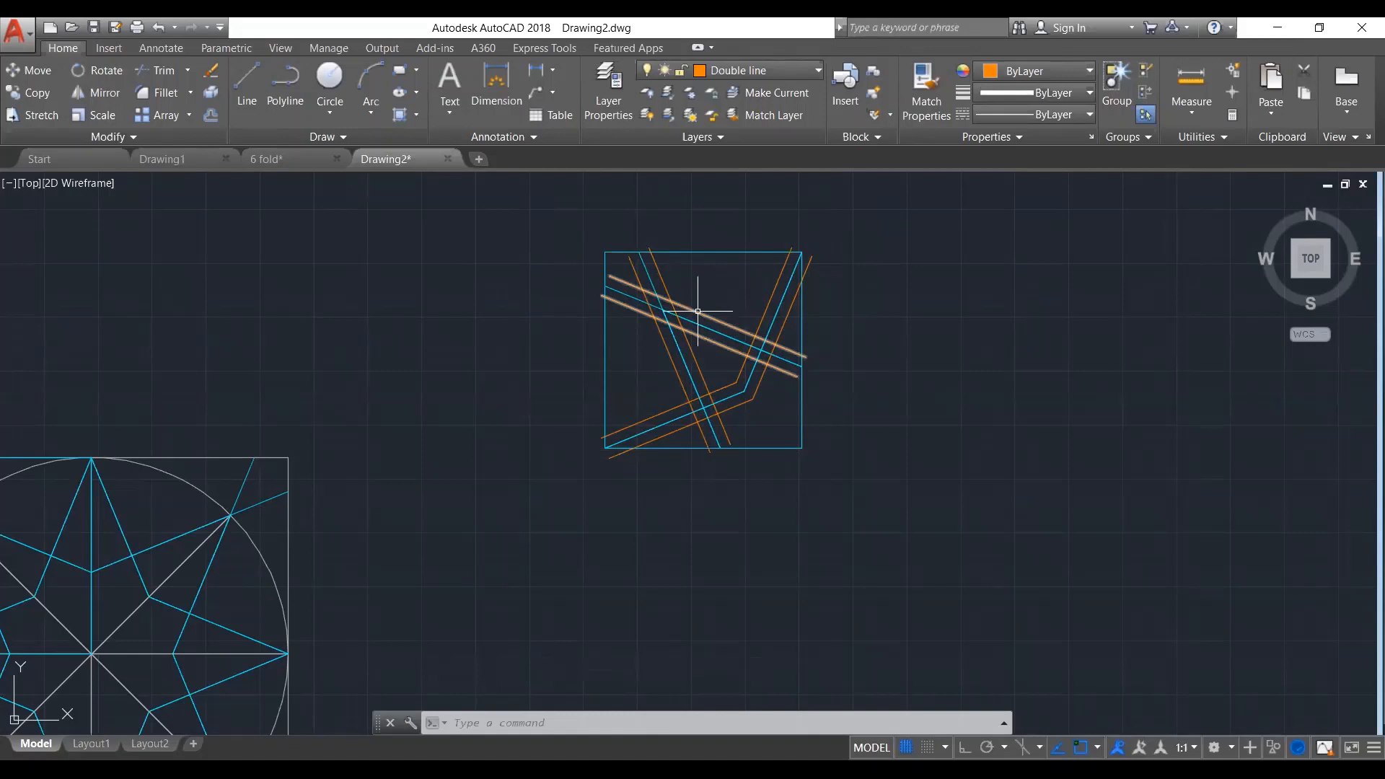
{"action": "left_click", "coordinate": [767, 308]}
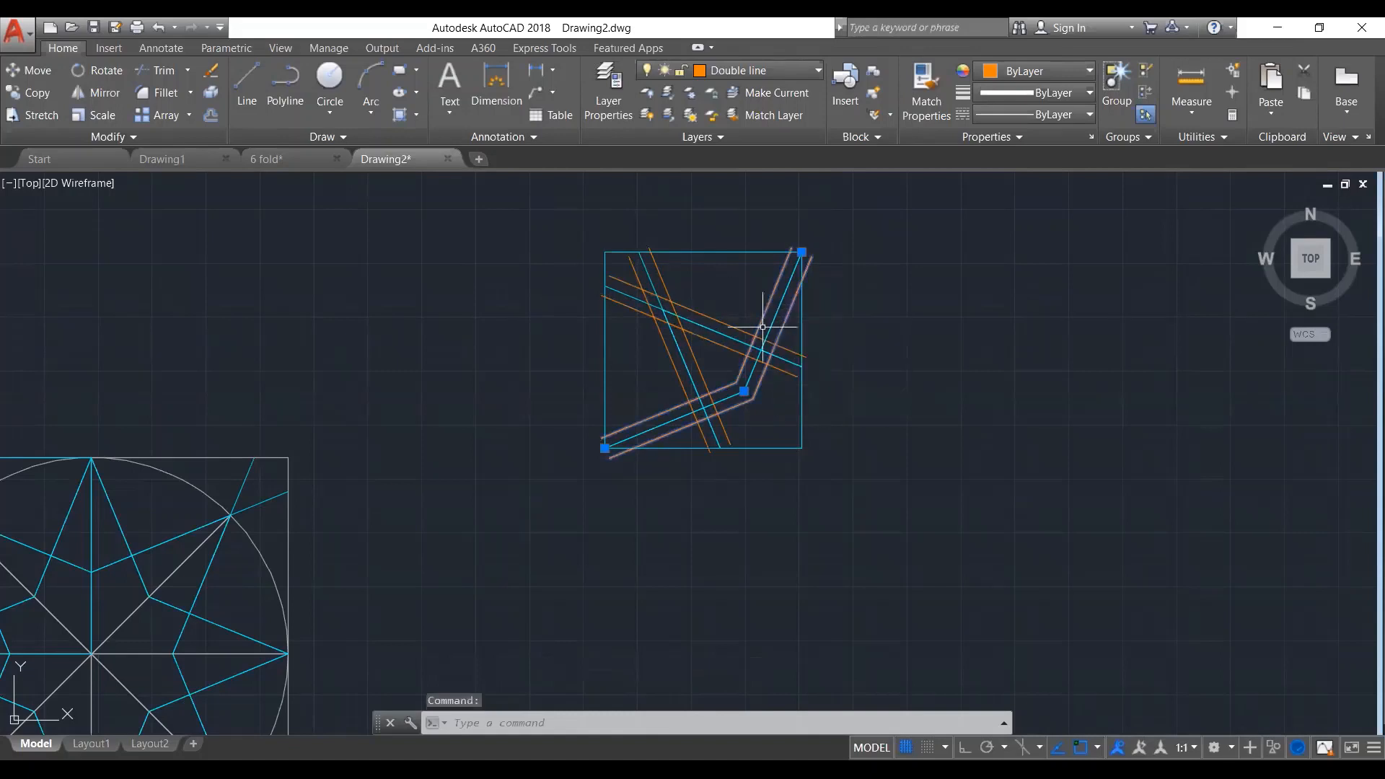
{"action": "left_click", "coordinate": [726, 325]}
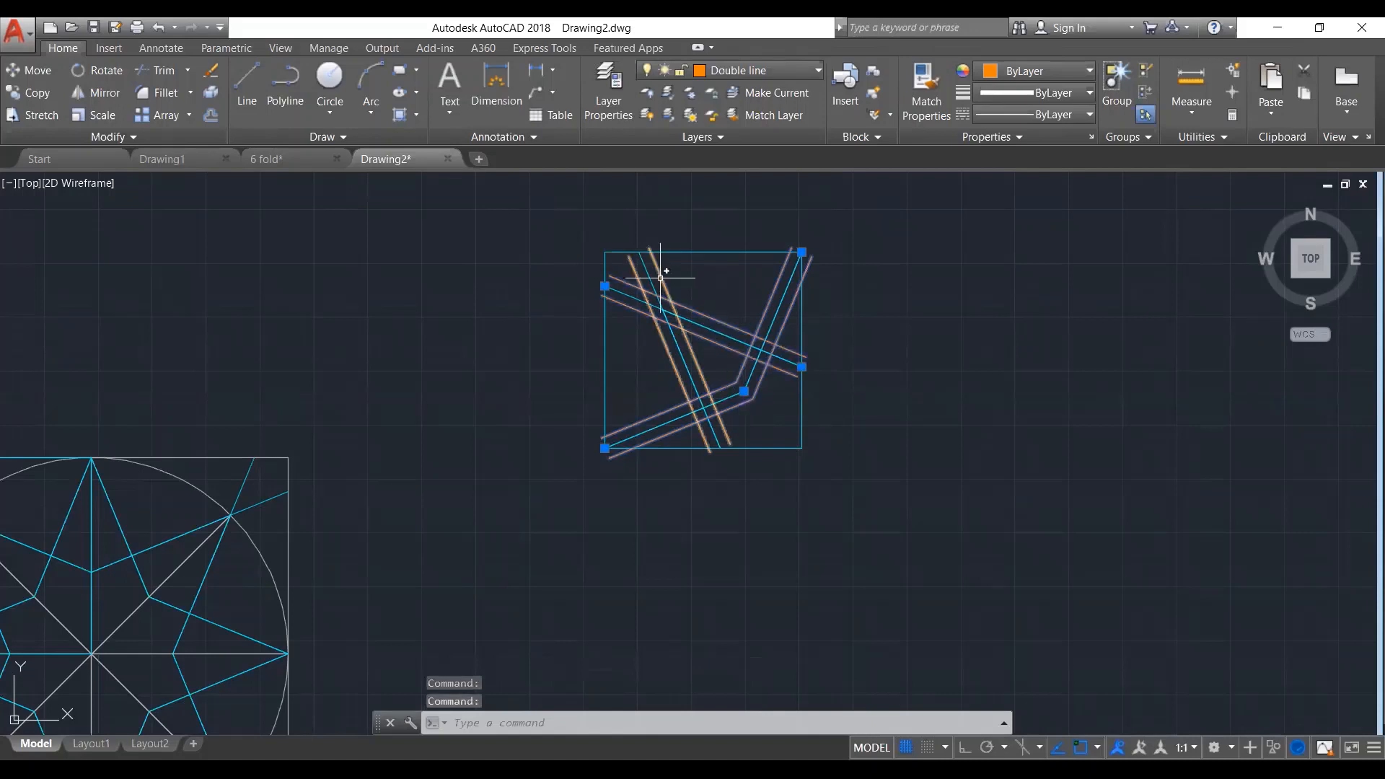
{"action": "left_click", "coordinate": [656, 272]}
{"action": "key", "text": "Escape"}
{"action": "key", "text": "Escape"}
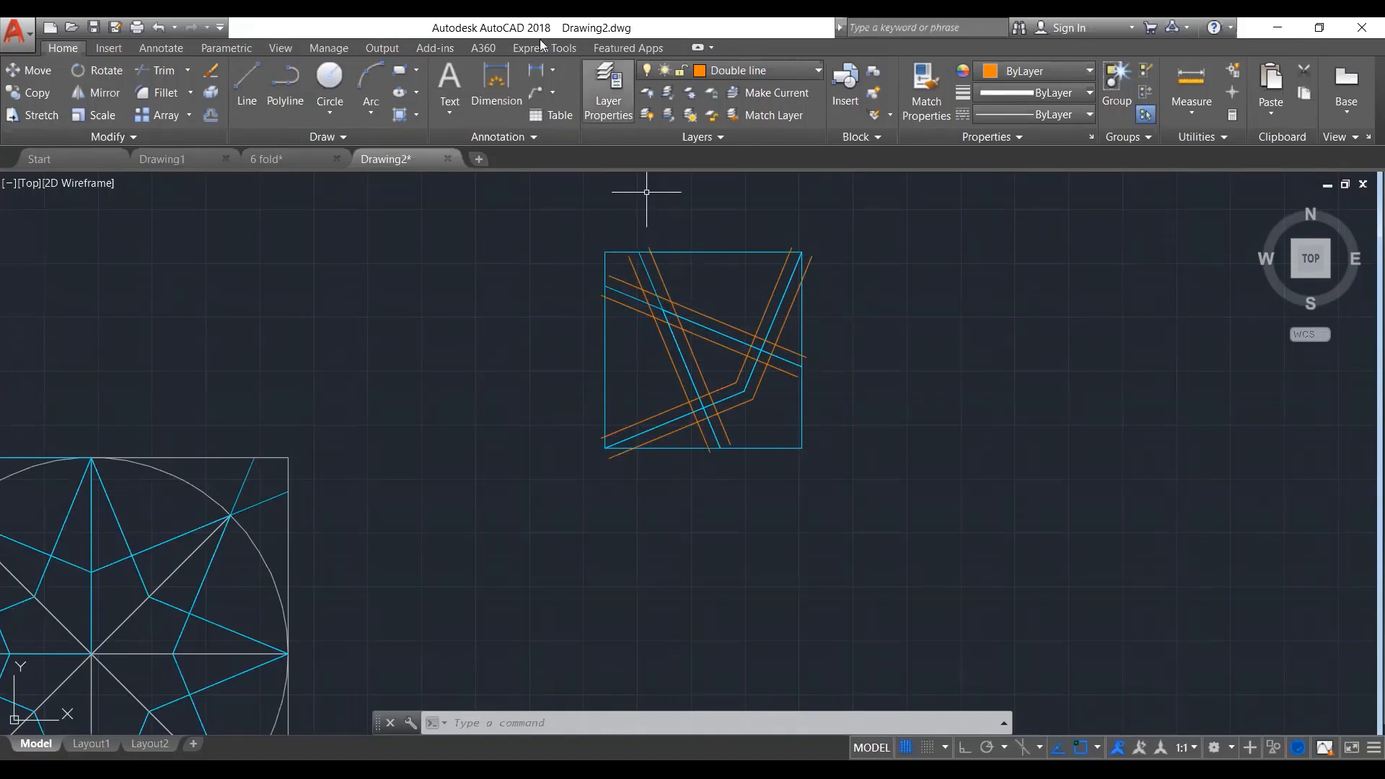
Draw a rectangle over the unit's square frame on the Double line layer, from its upper-left to its lower-right corner
{"action": "left_click", "coordinate": [399, 70]}
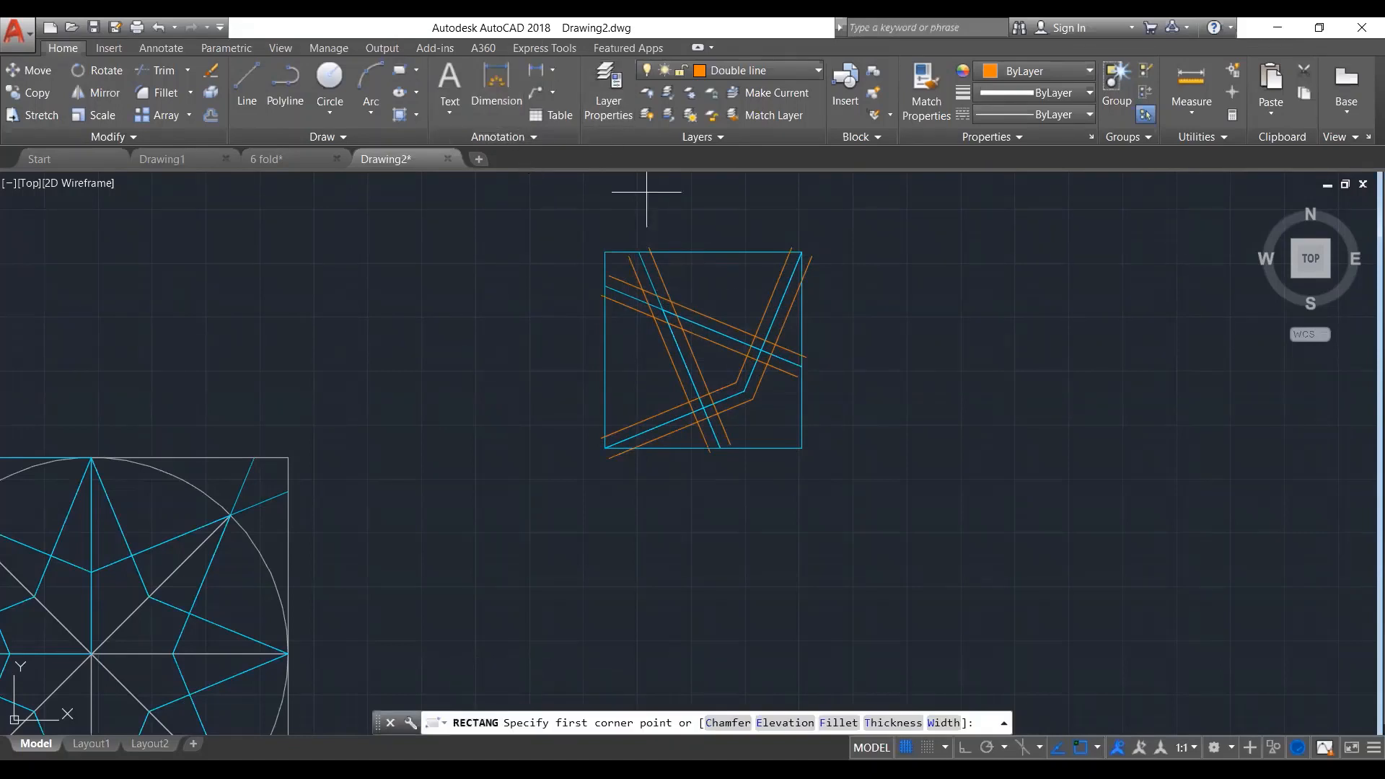
{"action": "left_click", "coordinate": [605, 253]}
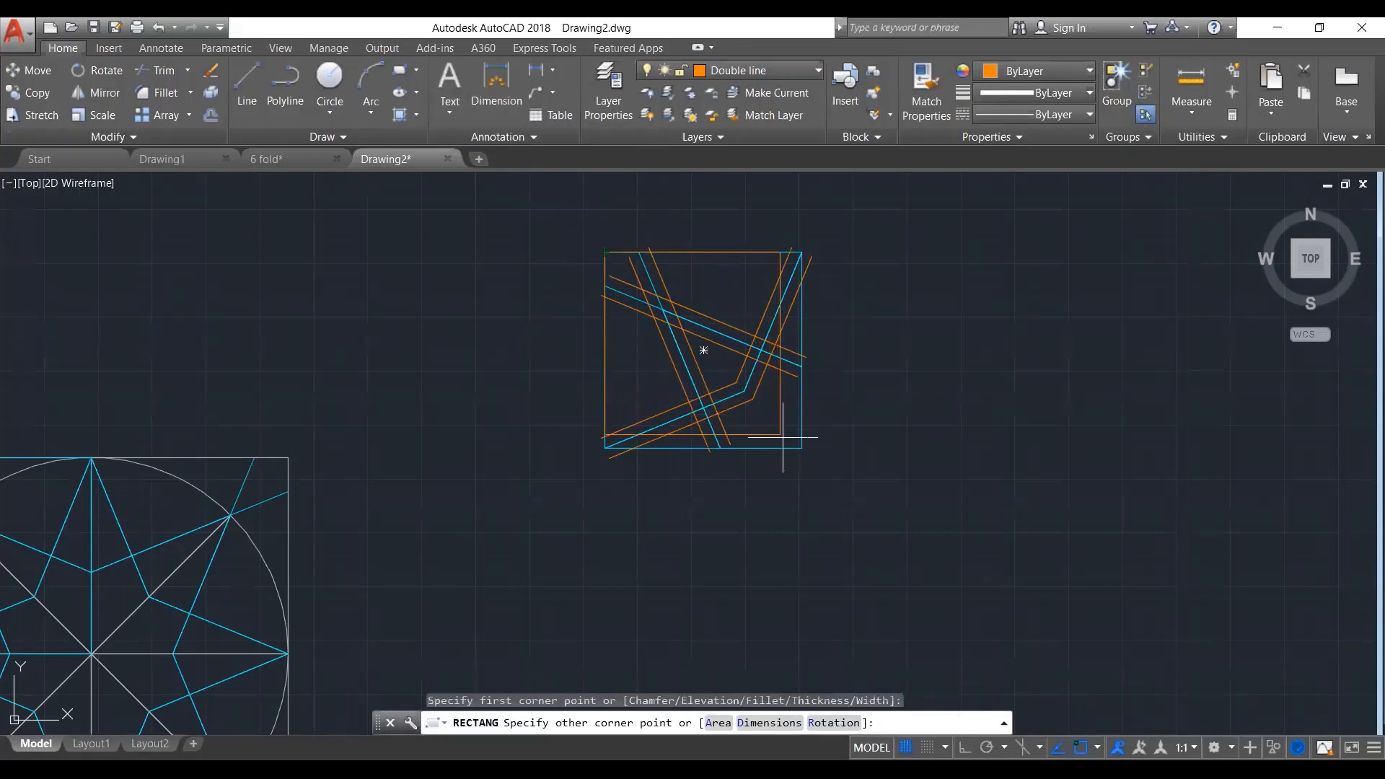
{"action": "left_click", "coordinate": [802, 448]}
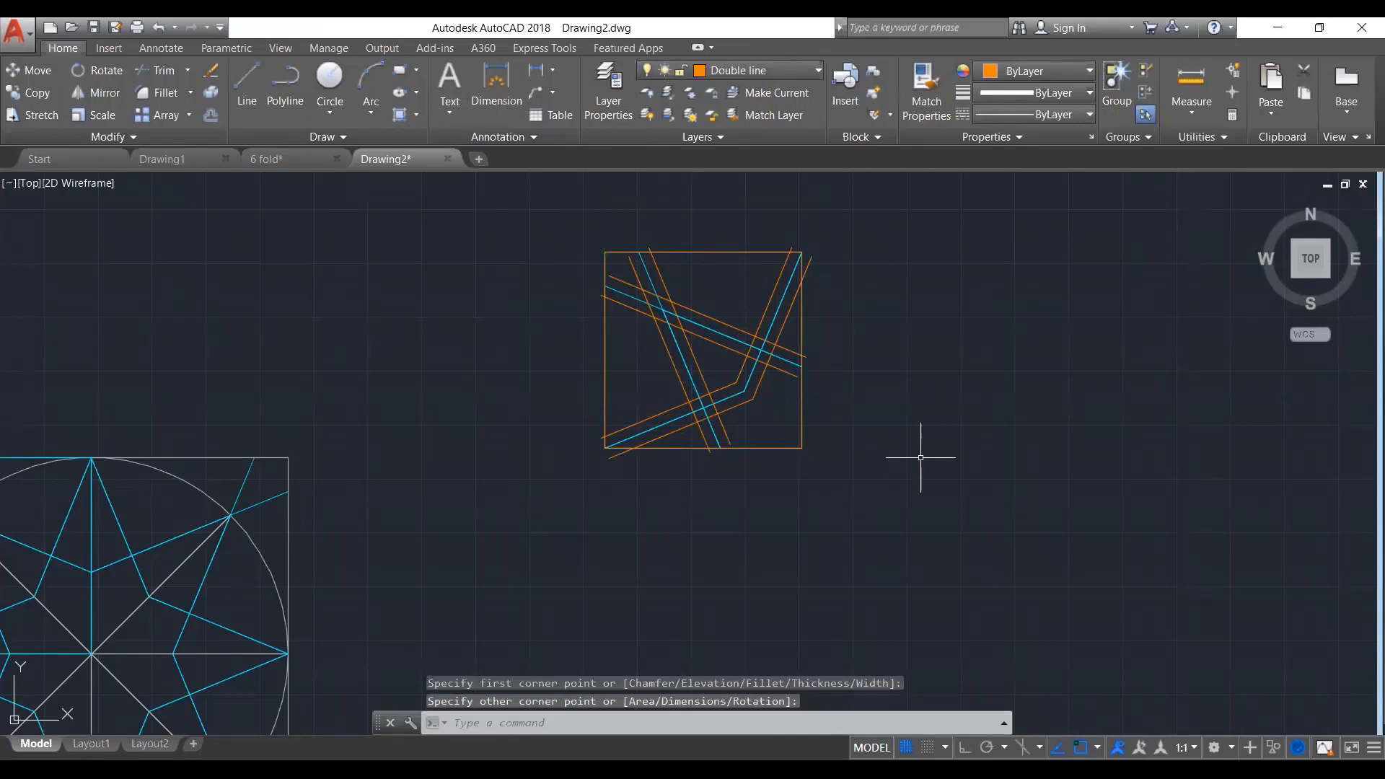
{"action": "key", "text": "Escape"}
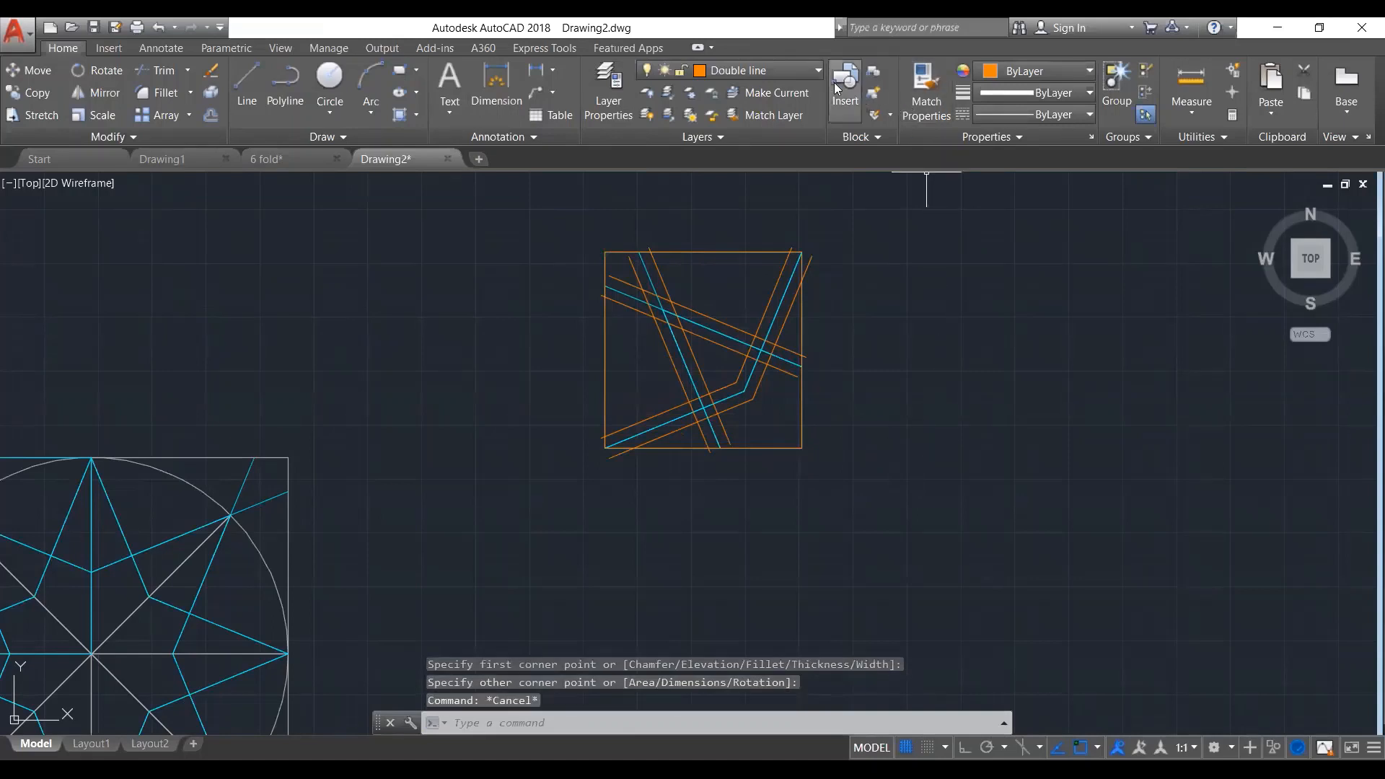
Turn off the Single line layer
{"action": "left_click", "coordinate": [801, 71]}
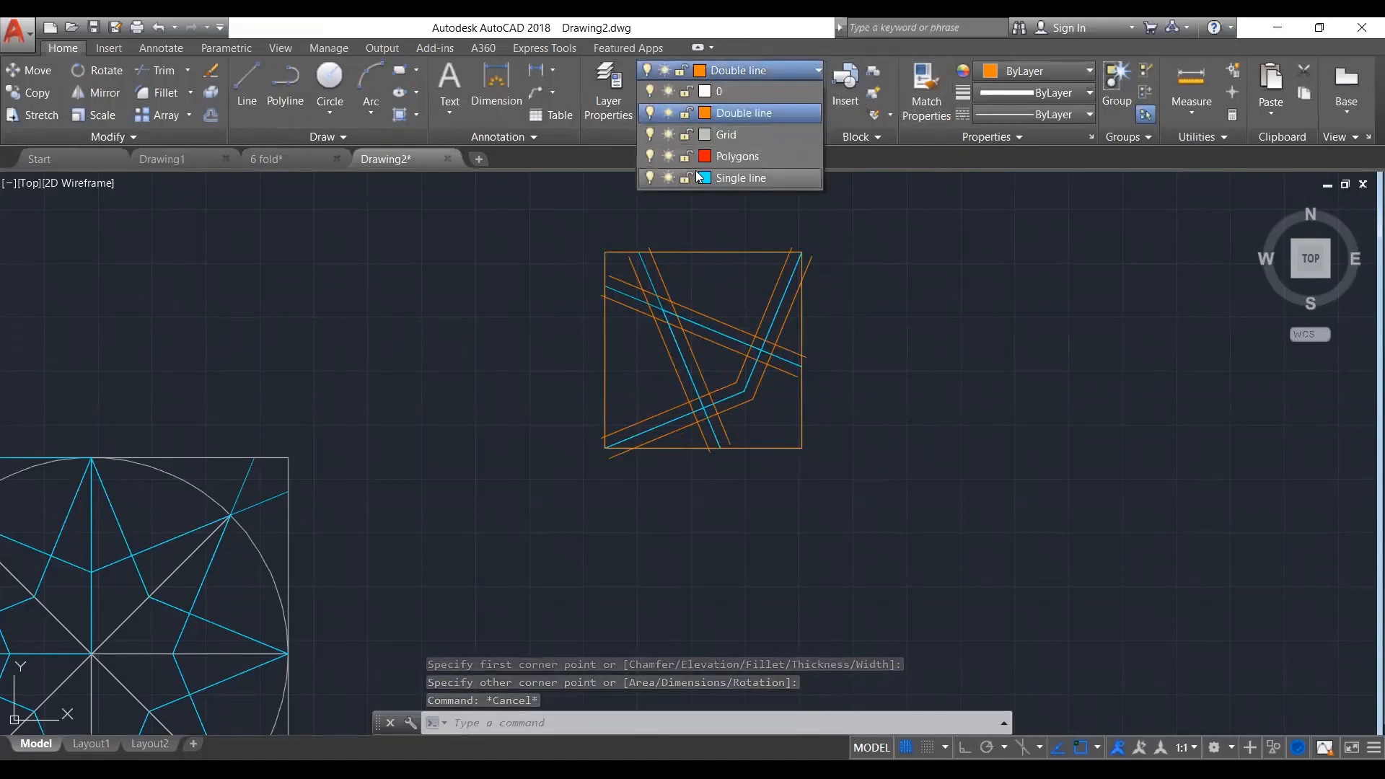
{"action": "left_click", "coordinate": [649, 177]}
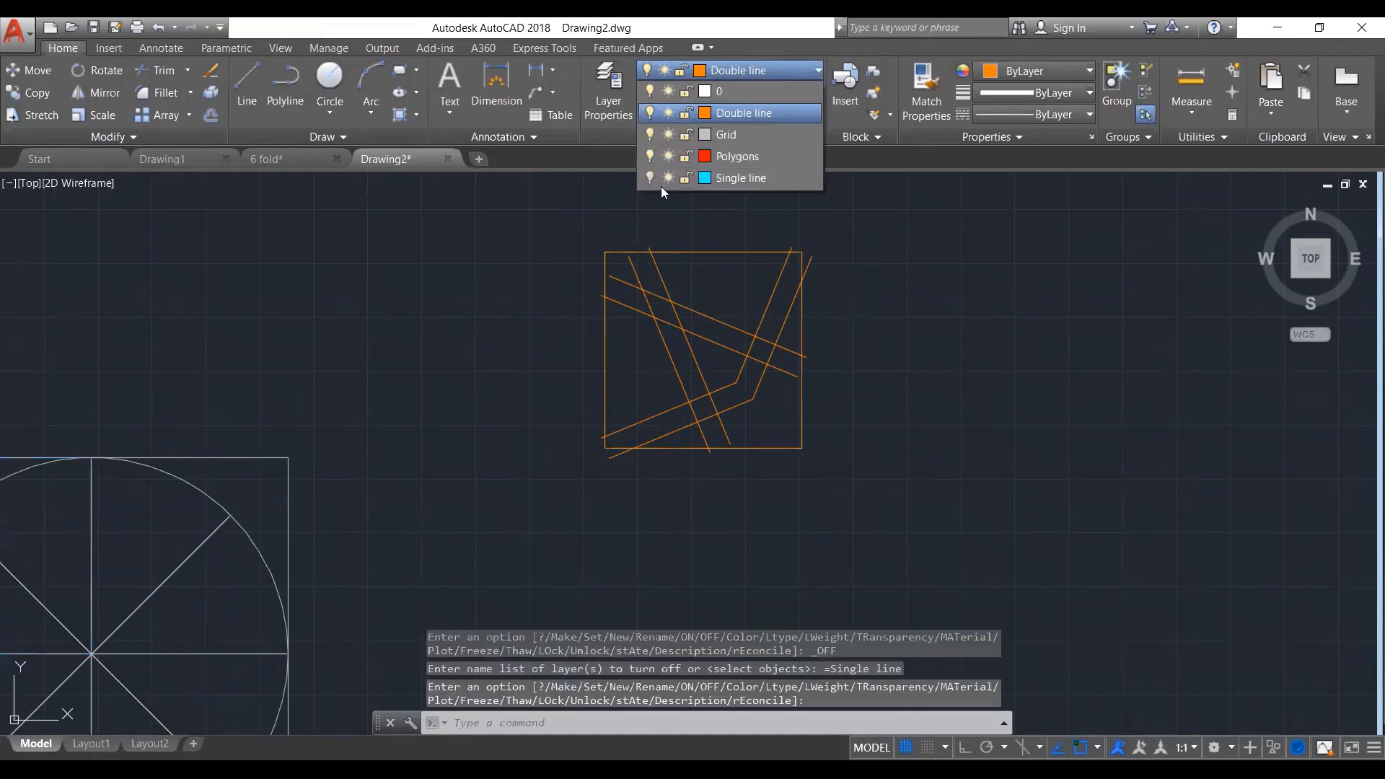
{"action": "left_click", "coordinate": [887, 340]}
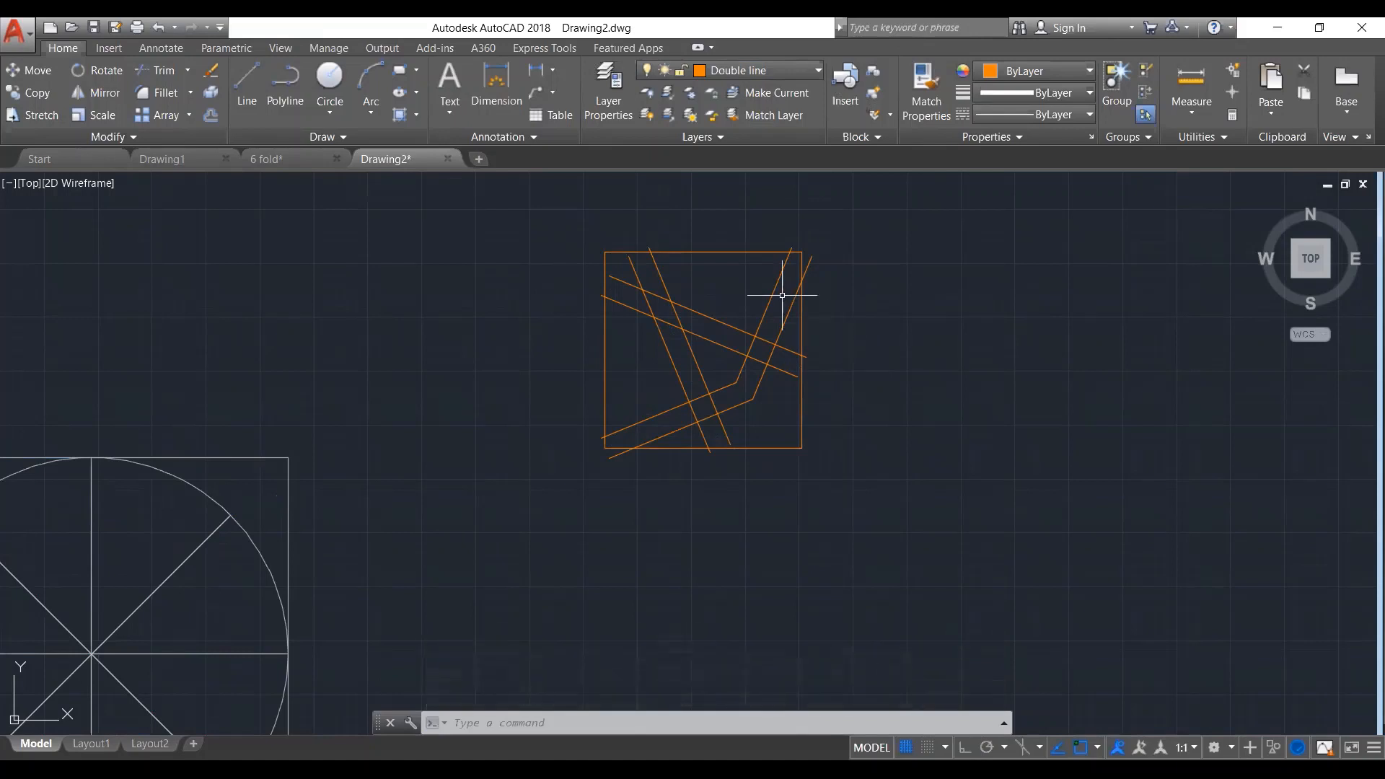
Set the multiline scale of the three multilines inside the square frame to 2
{"action": "left_click", "coordinate": [760, 281]}
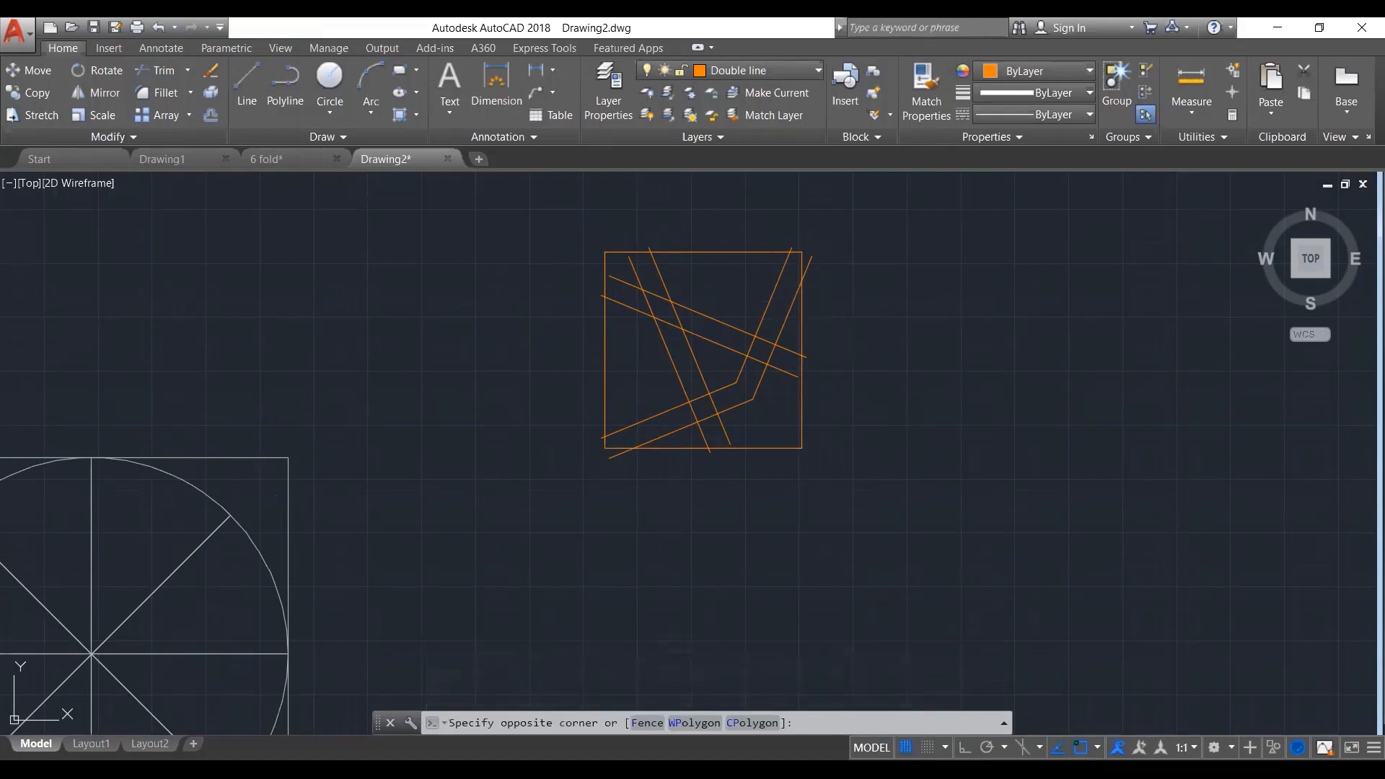
{"action": "left_click", "coordinate": [644, 414]}
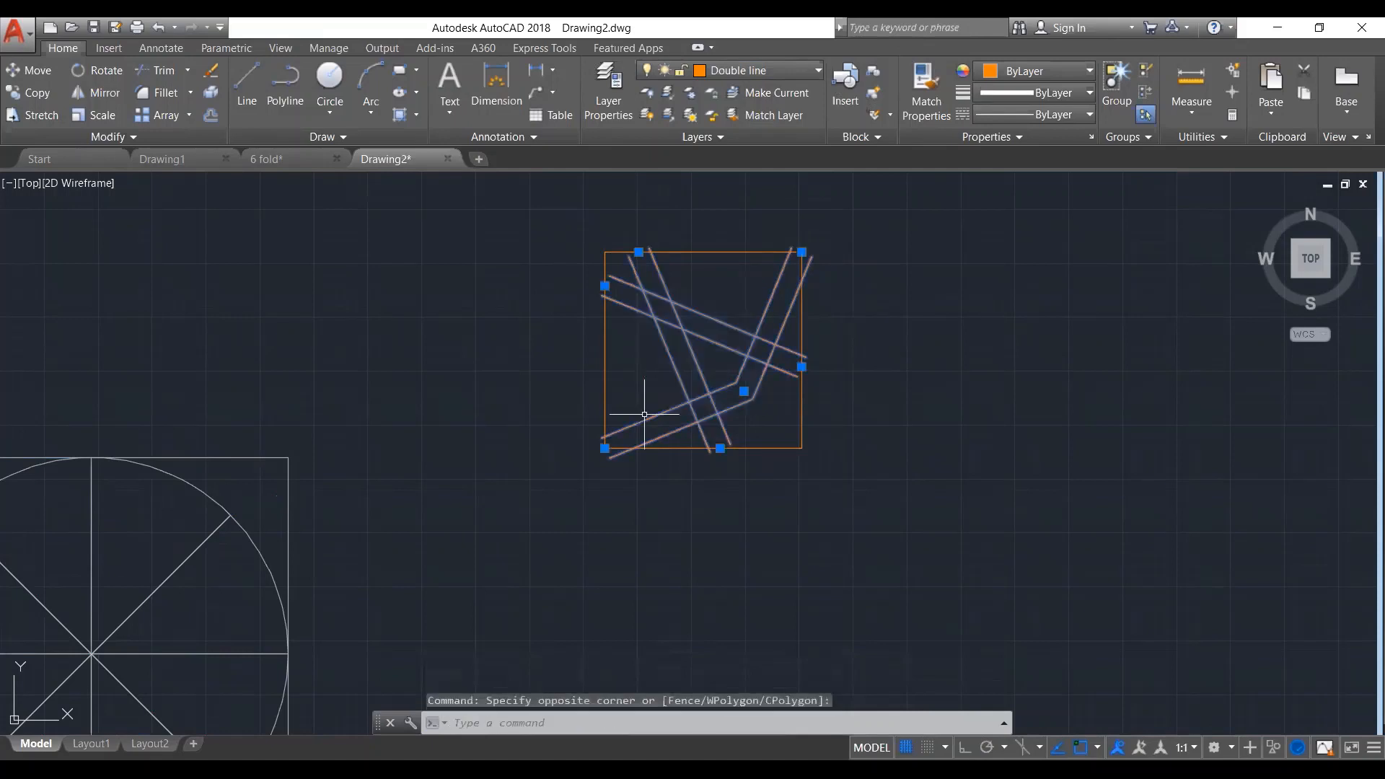
{"action": "right_click", "coordinate": [644, 375]}
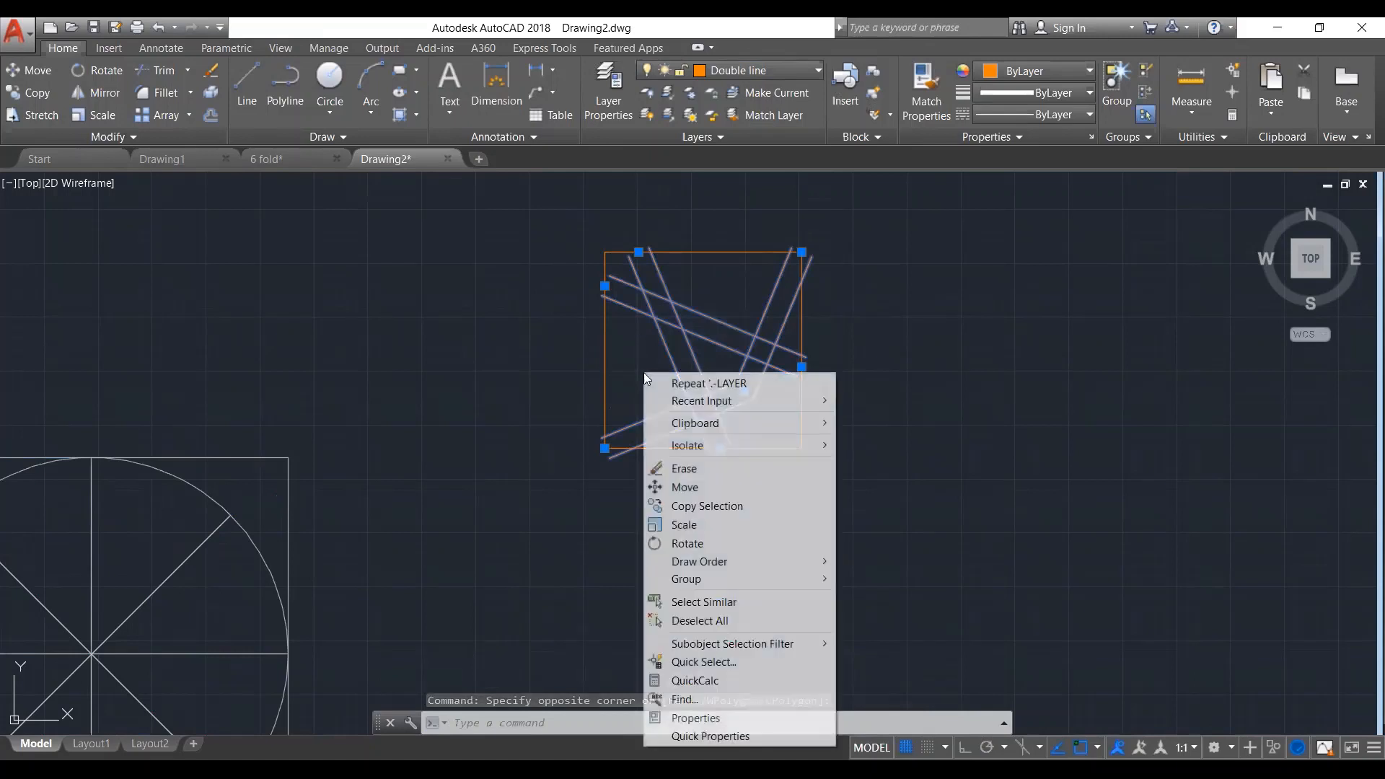
{"action": "left_click", "coordinate": [691, 716]}
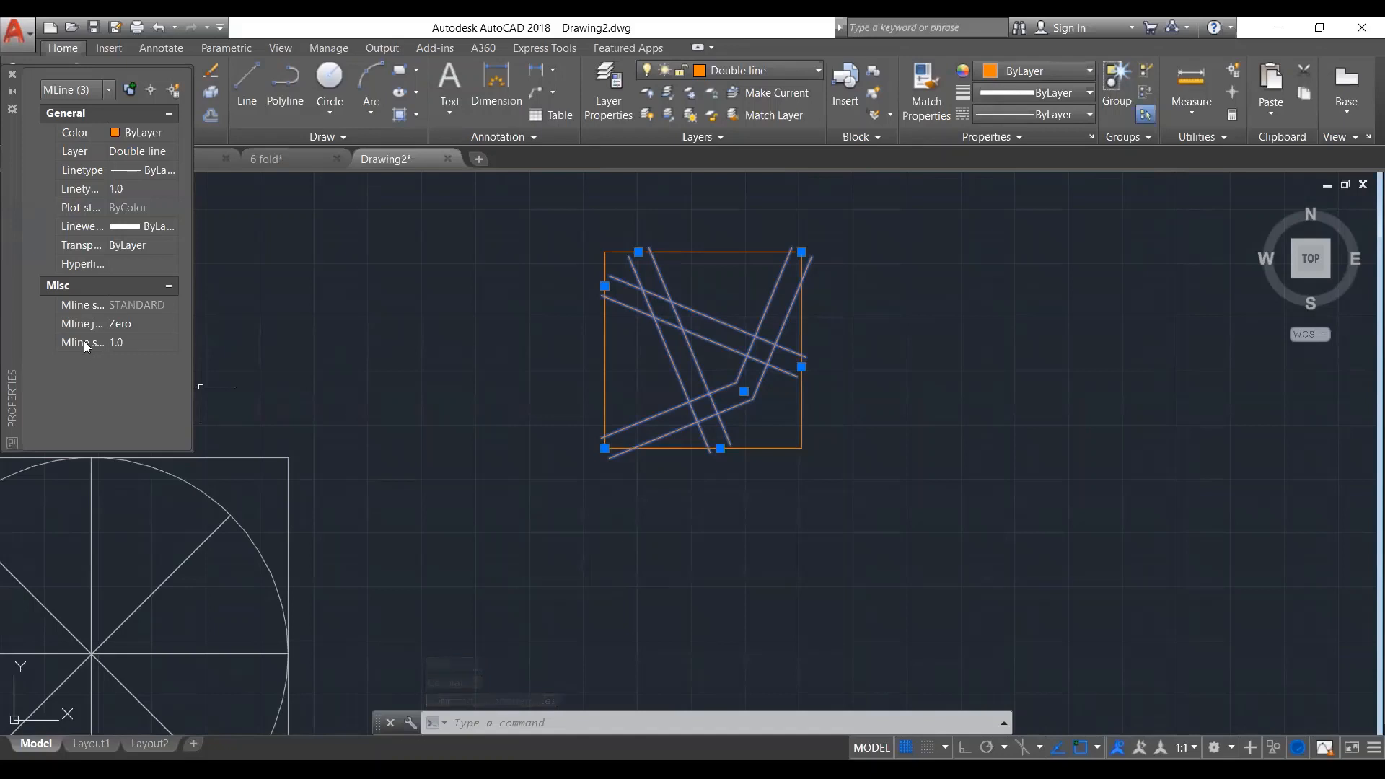
{"action": "left_click", "coordinate": [113, 343]}
{"action": "key", "text": "BackSpace"}
{"action": "left_click", "coordinate": [127, 343]}
{"action": "type", "text": "2"}
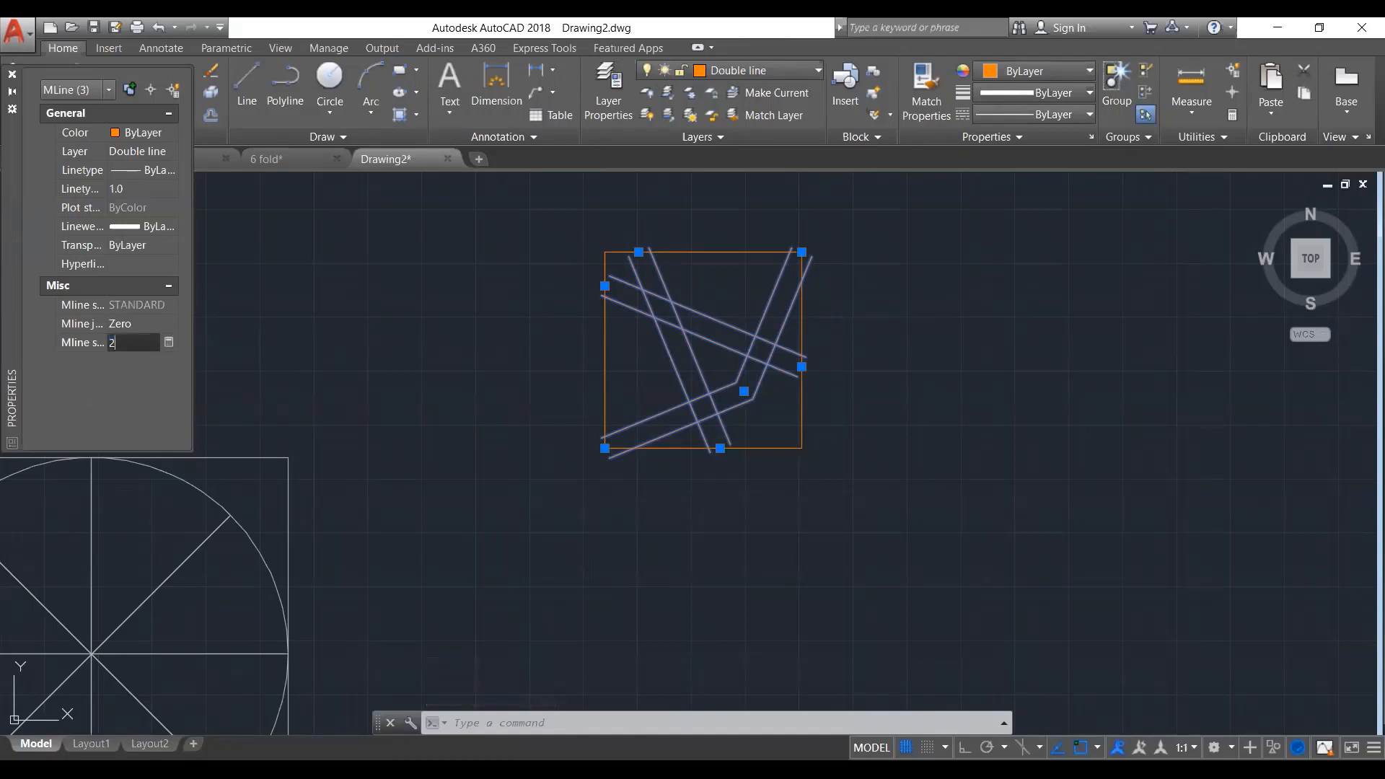
{"action": "key", "text": "Return"}
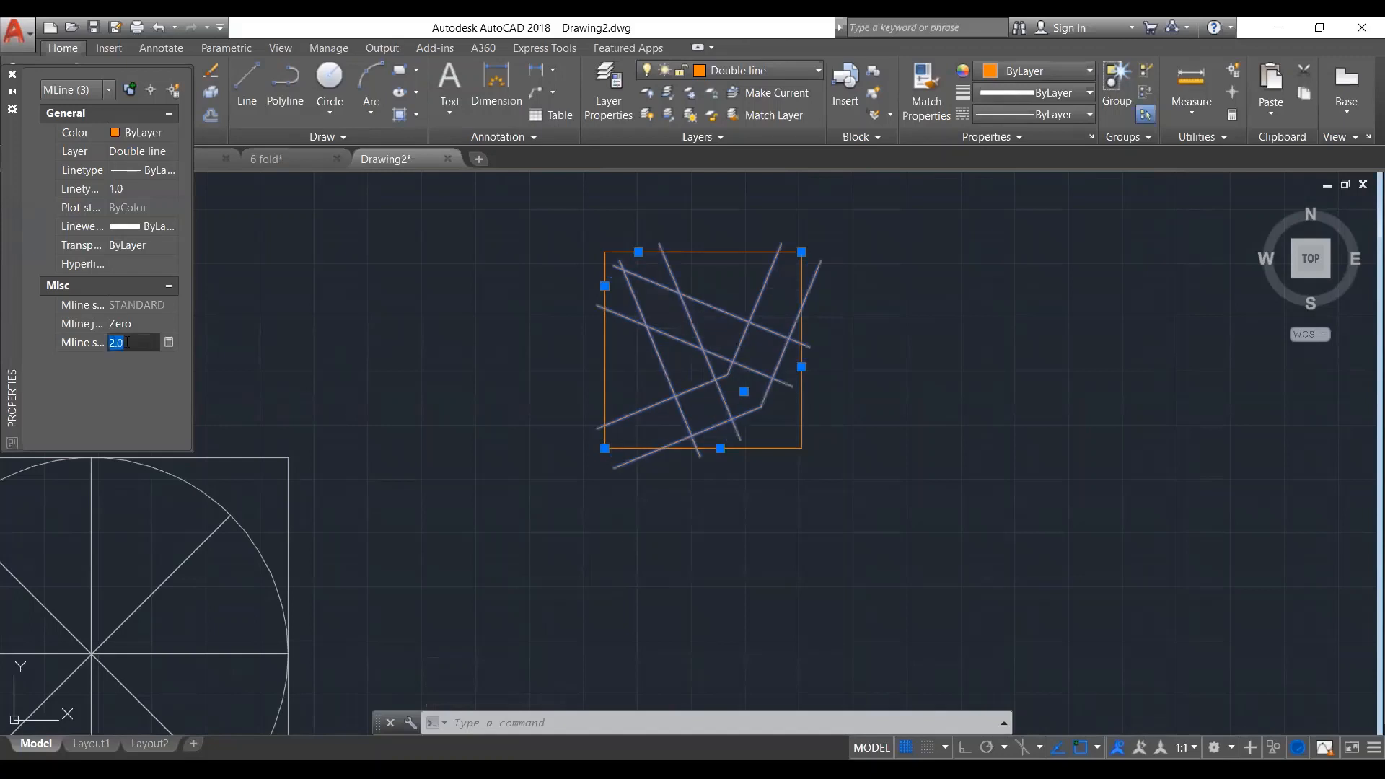
Try a multiline scale of 0.5 on the three multilines, and set it back to 1
{"action": "type", "text": ".5"}
{"action": "key", "text": "Return"}
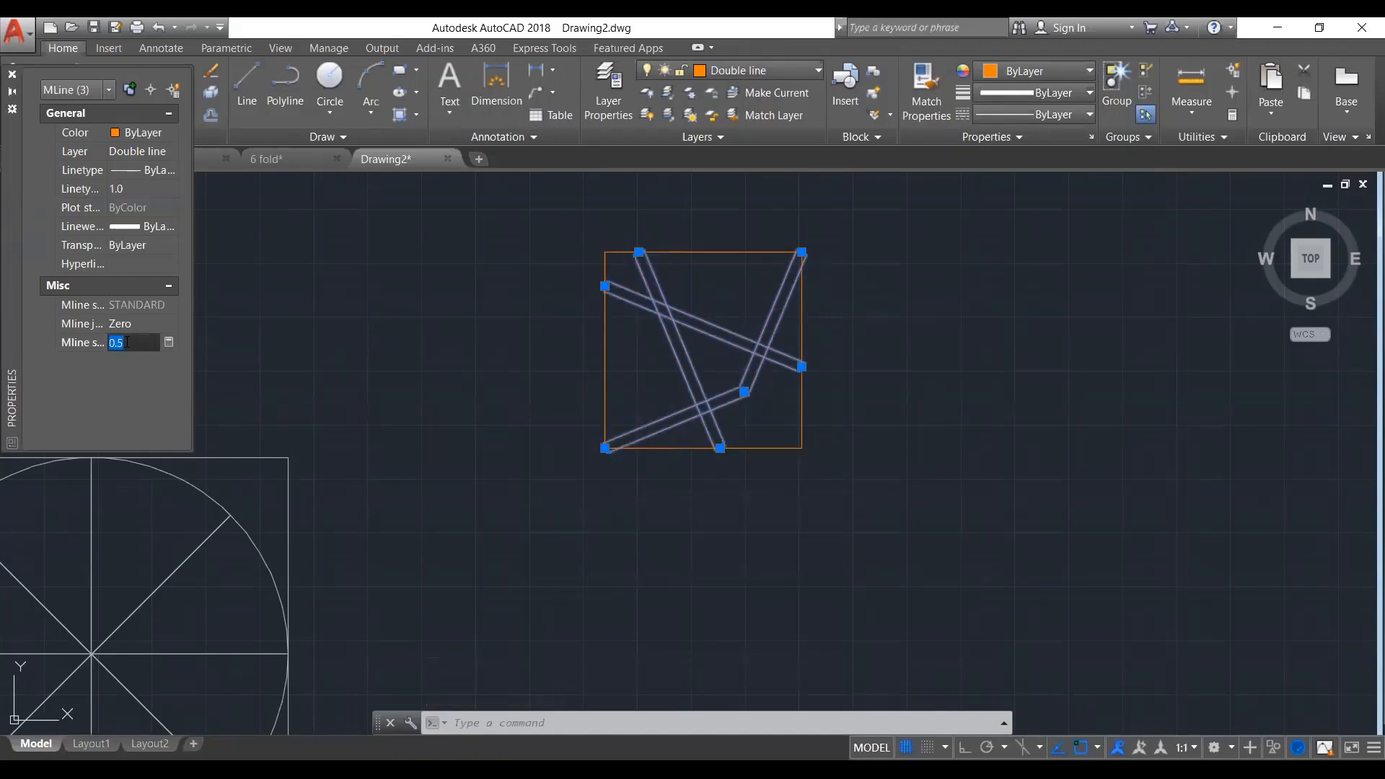
{"action": "type", "text": "1"}
{"action": "key", "text": "Return"}
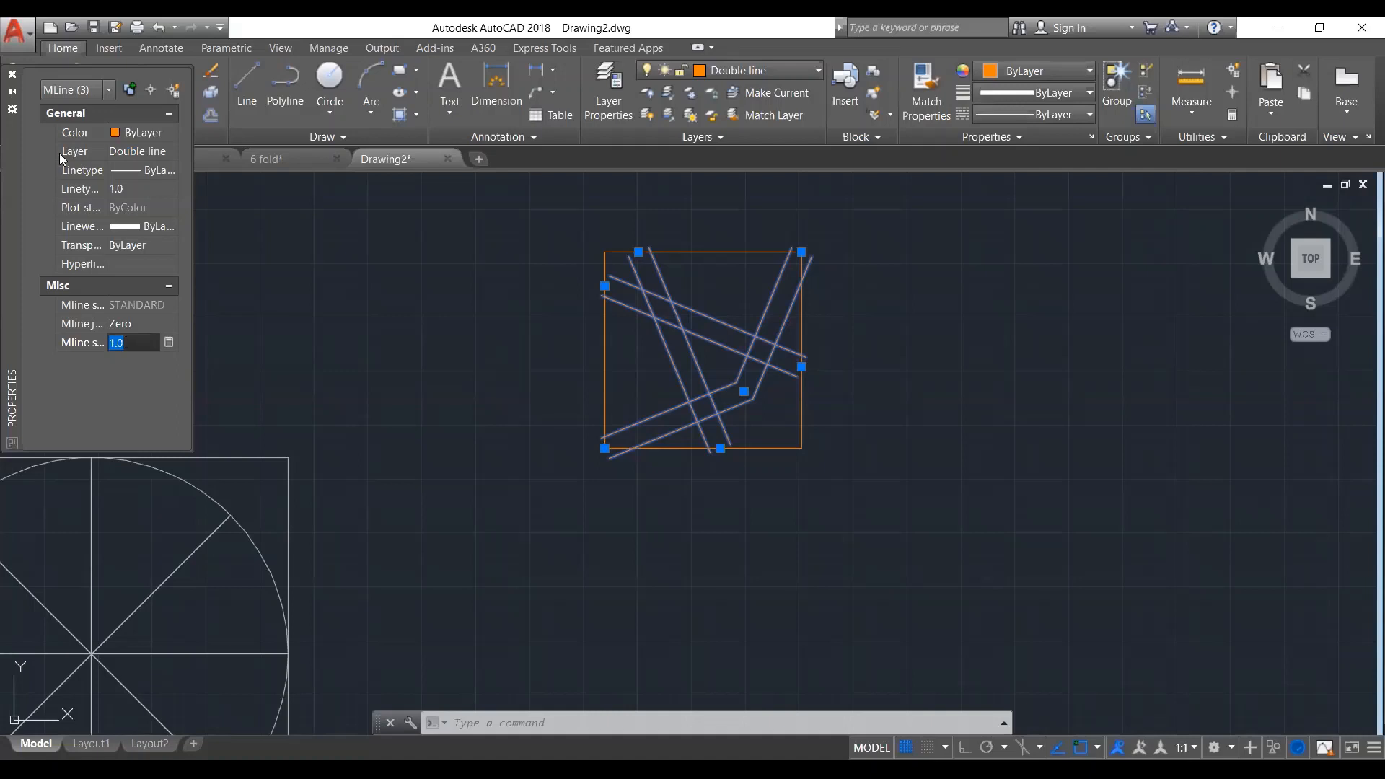
{"action": "left_click", "coordinate": [11, 75]}
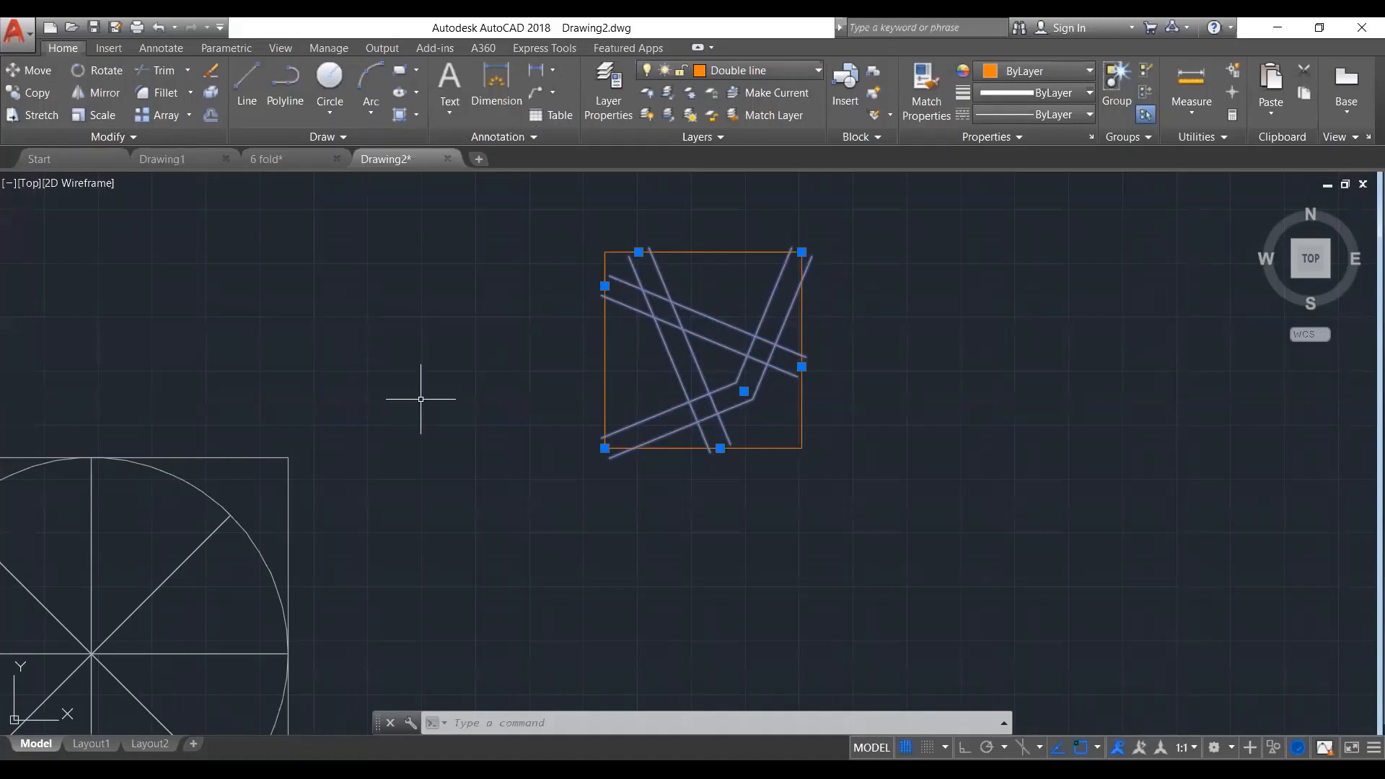
{"action": "key", "text": "Escape"}
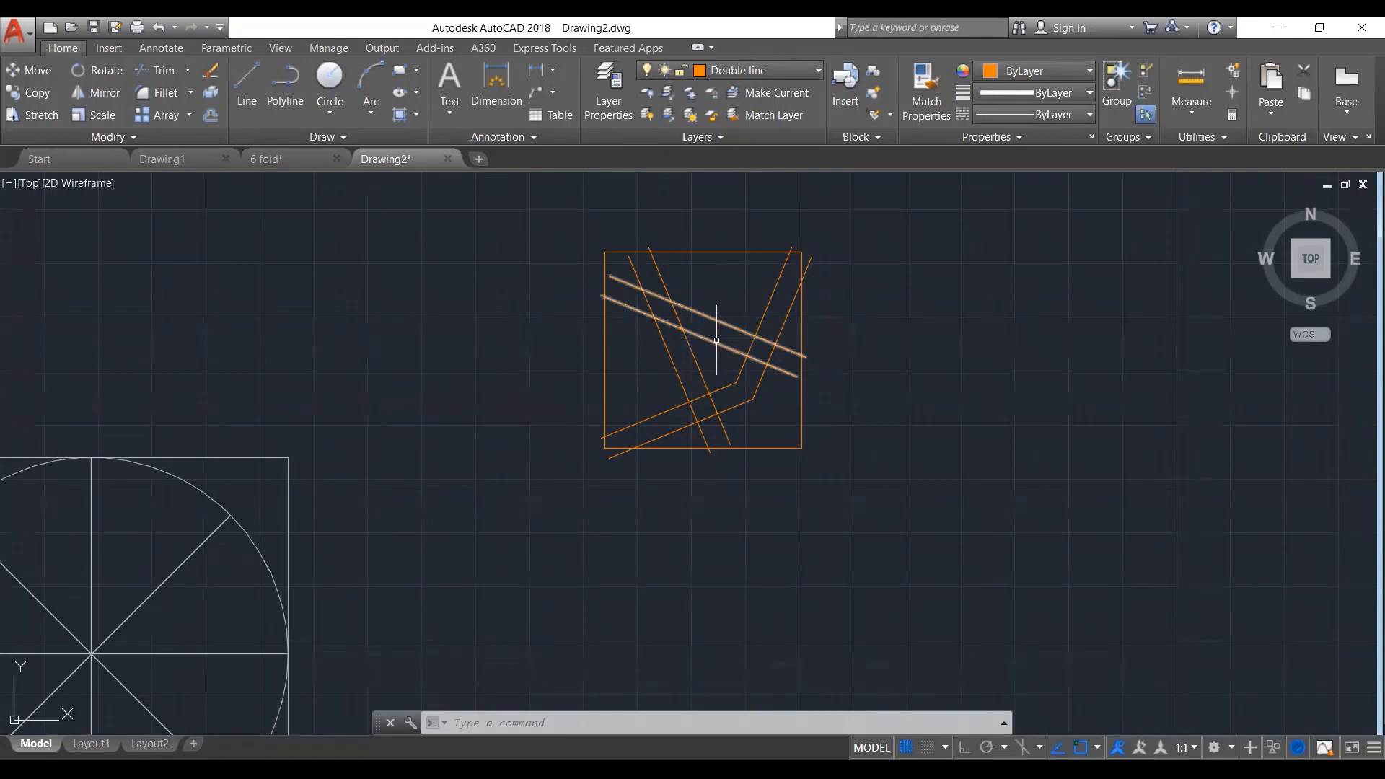
Try the Open Cross multiline edit where the bent multiline meets the steep straight multiline
{"action": "mouse_move", "coordinate": [713, 339]}
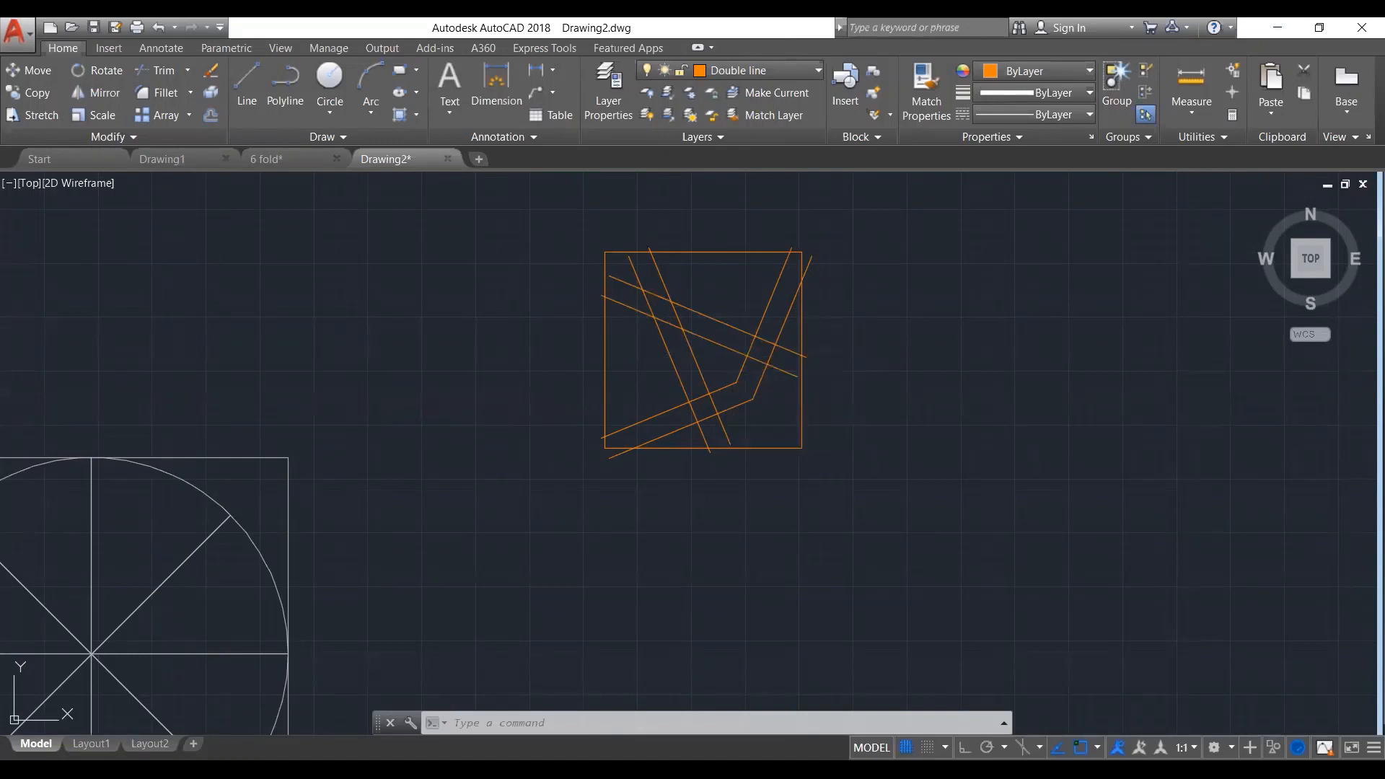
{"action": "left_click", "coordinate": [720, 327]}
{"action": "key", "text": "Escape"}
{"action": "left_click", "coordinate": [711, 319]}
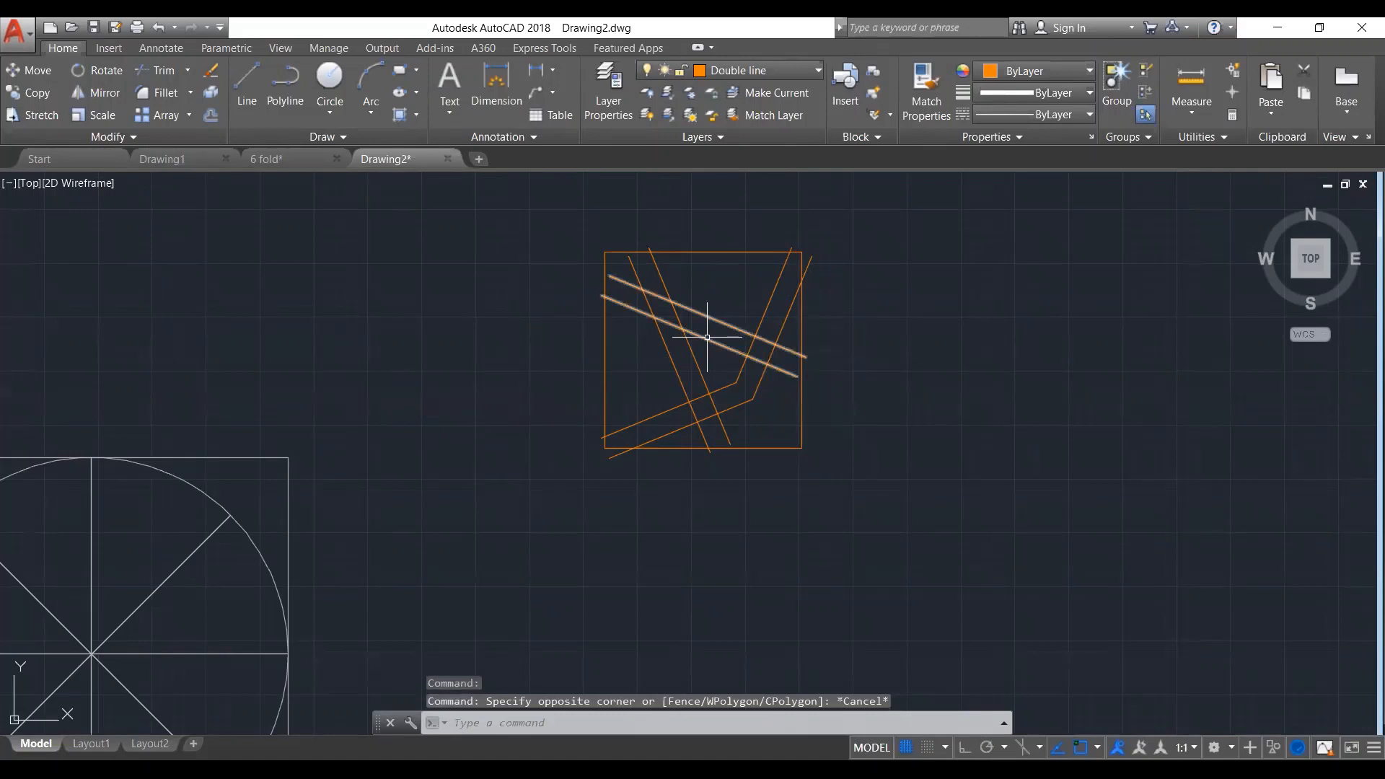
{"action": "double_click", "coordinate": [707, 337]}
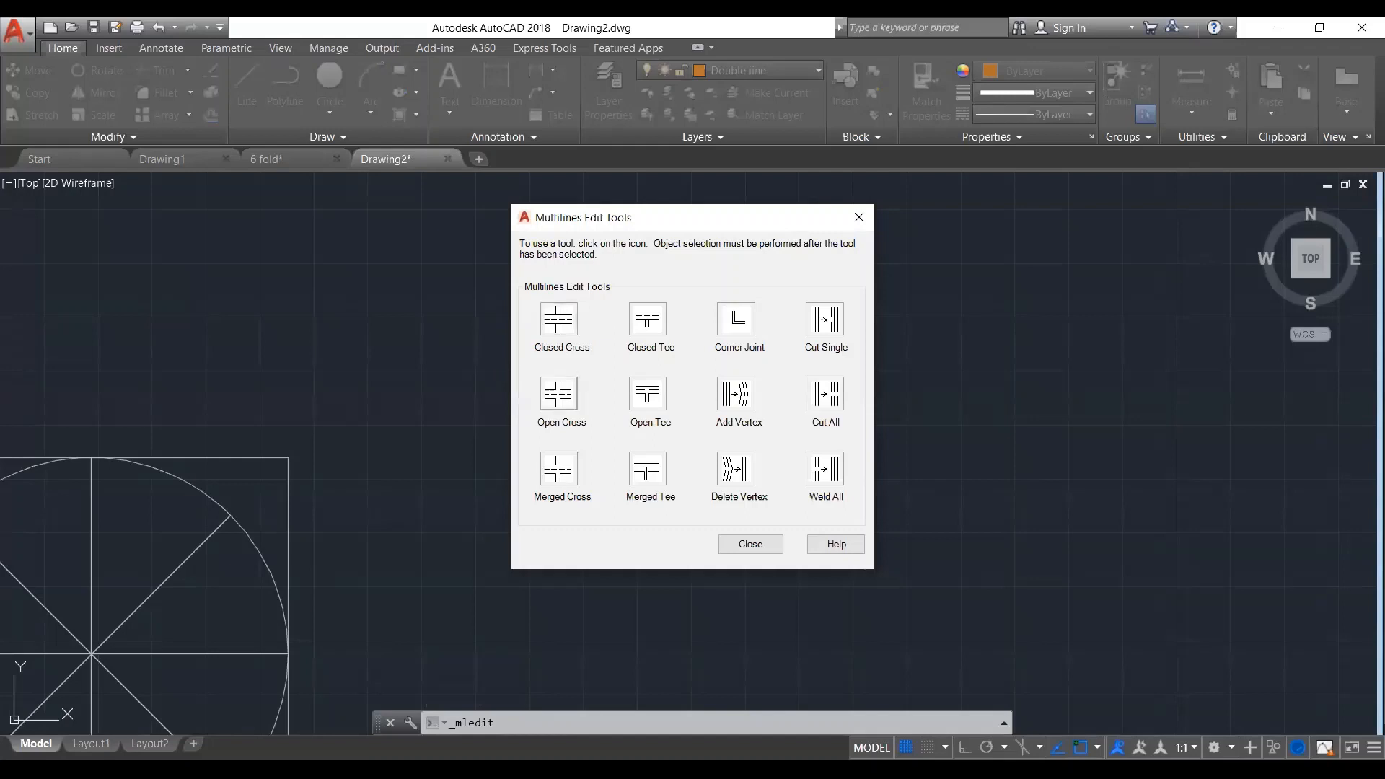
{"action": "left_click", "coordinate": [559, 398]}
{"action": "left_click", "coordinate": [676, 408]}
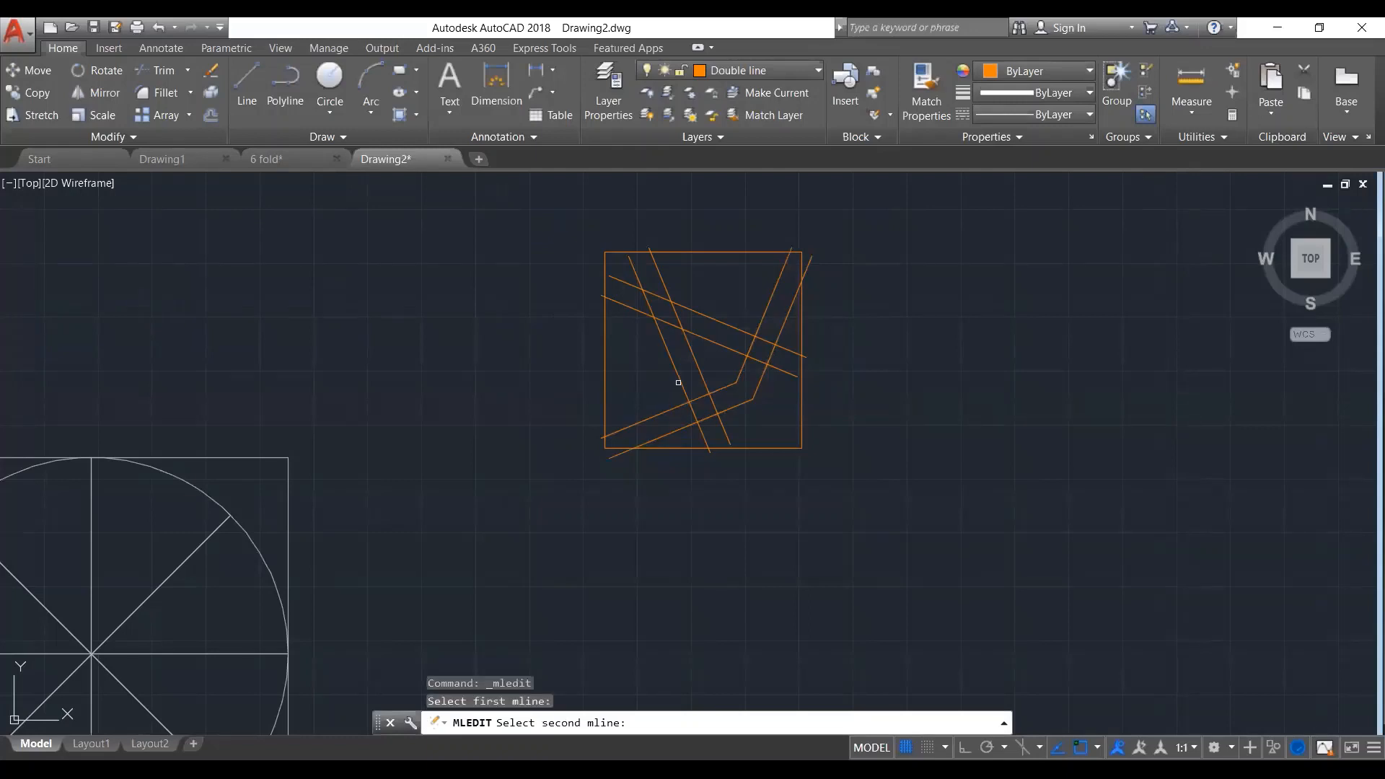
{"action": "left_click", "coordinate": [678, 381]}
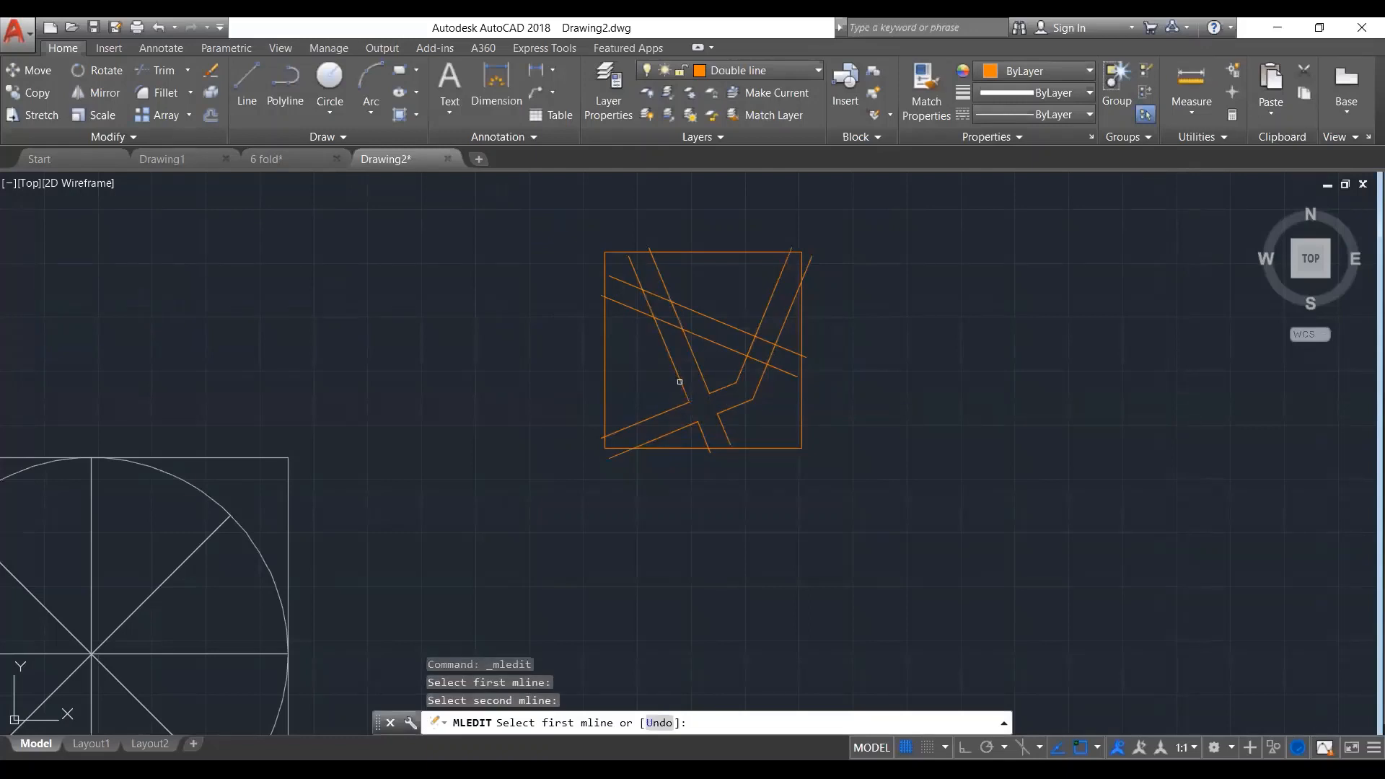
Apply Open Cross to the other two multiline crossings, and undo all the Open Cross edits
{"action": "left_click", "coordinate": [740, 373]}
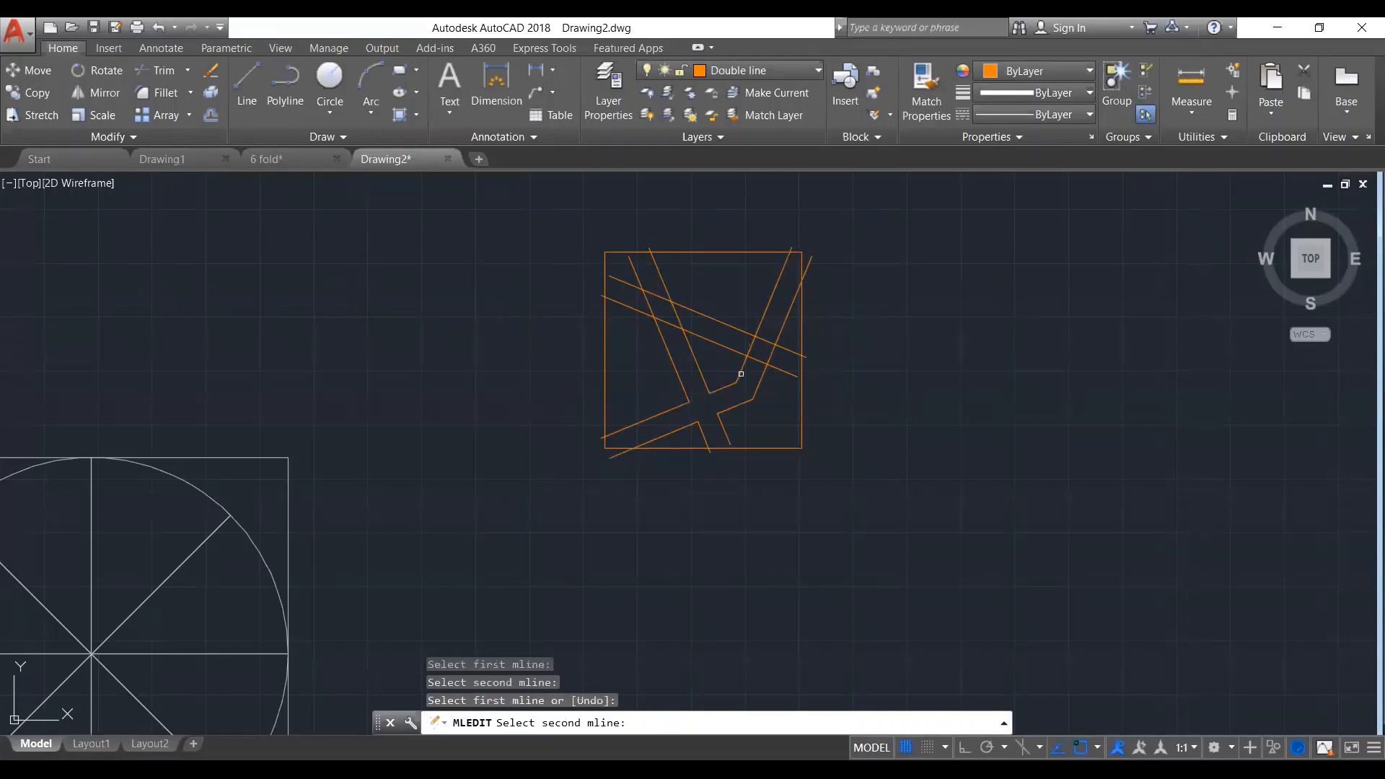
{"action": "left_click", "coordinate": [708, 337]}
{"action": "key", "text": "ctrl+z"}
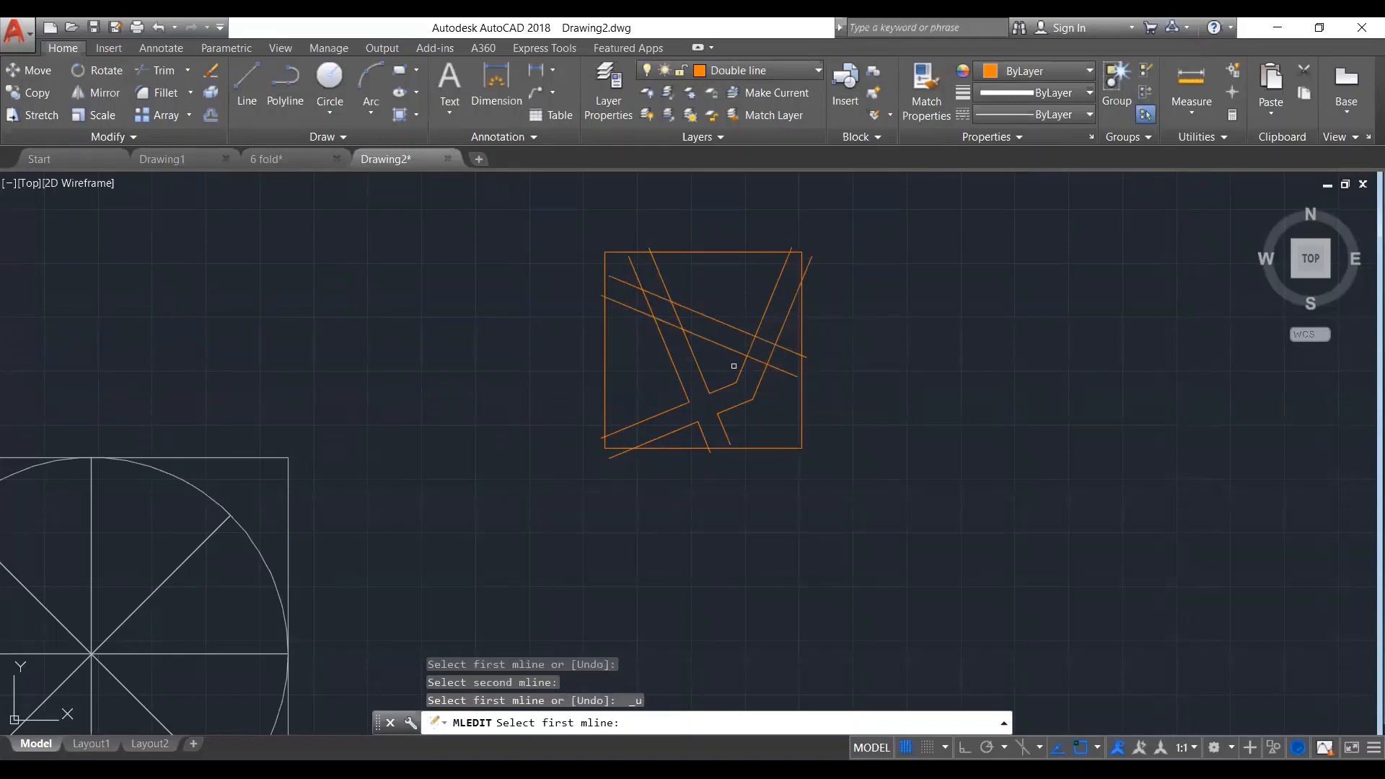
{"action": "left_click", "coordinate": [740, 372]}
{"action": "left_click", "coordinate": [725, 340]}
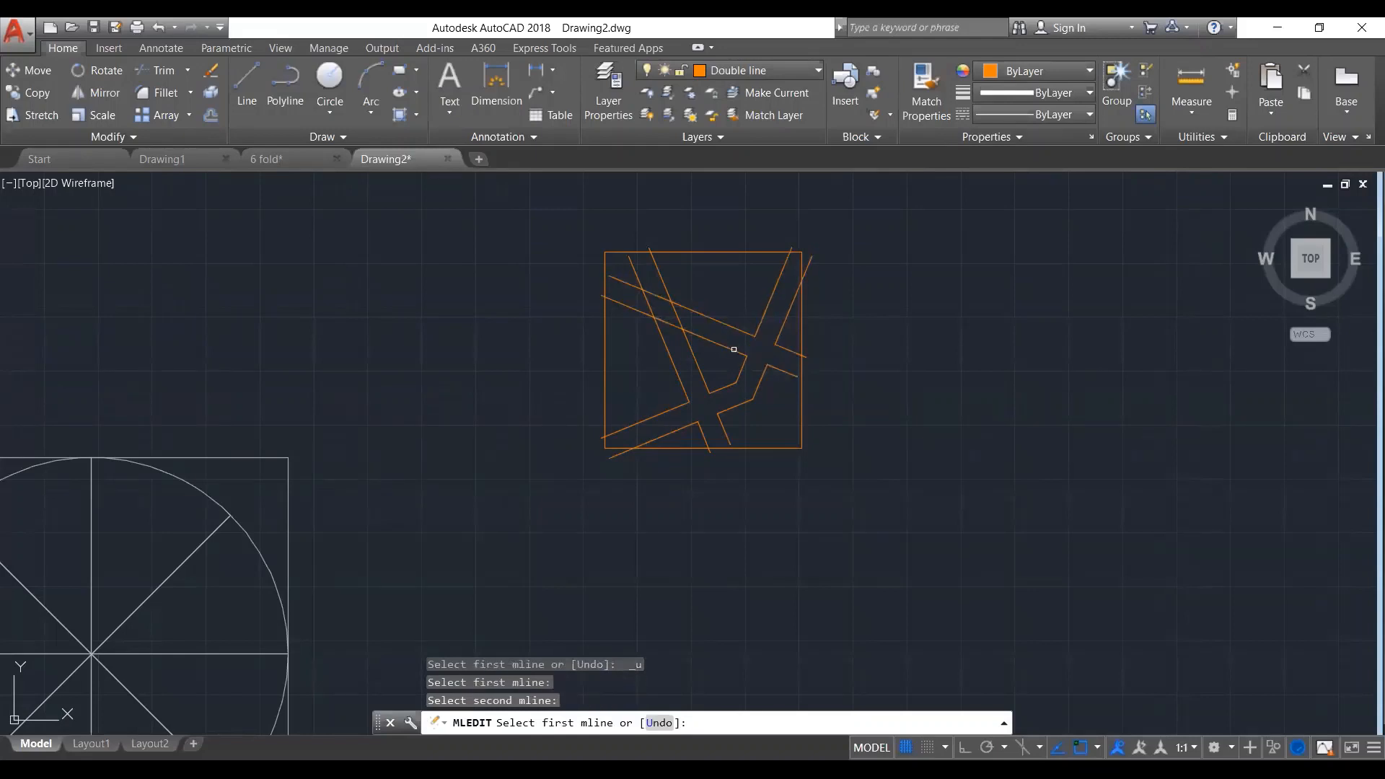
{"action": "left_click", "coordinate": [693, 351]}
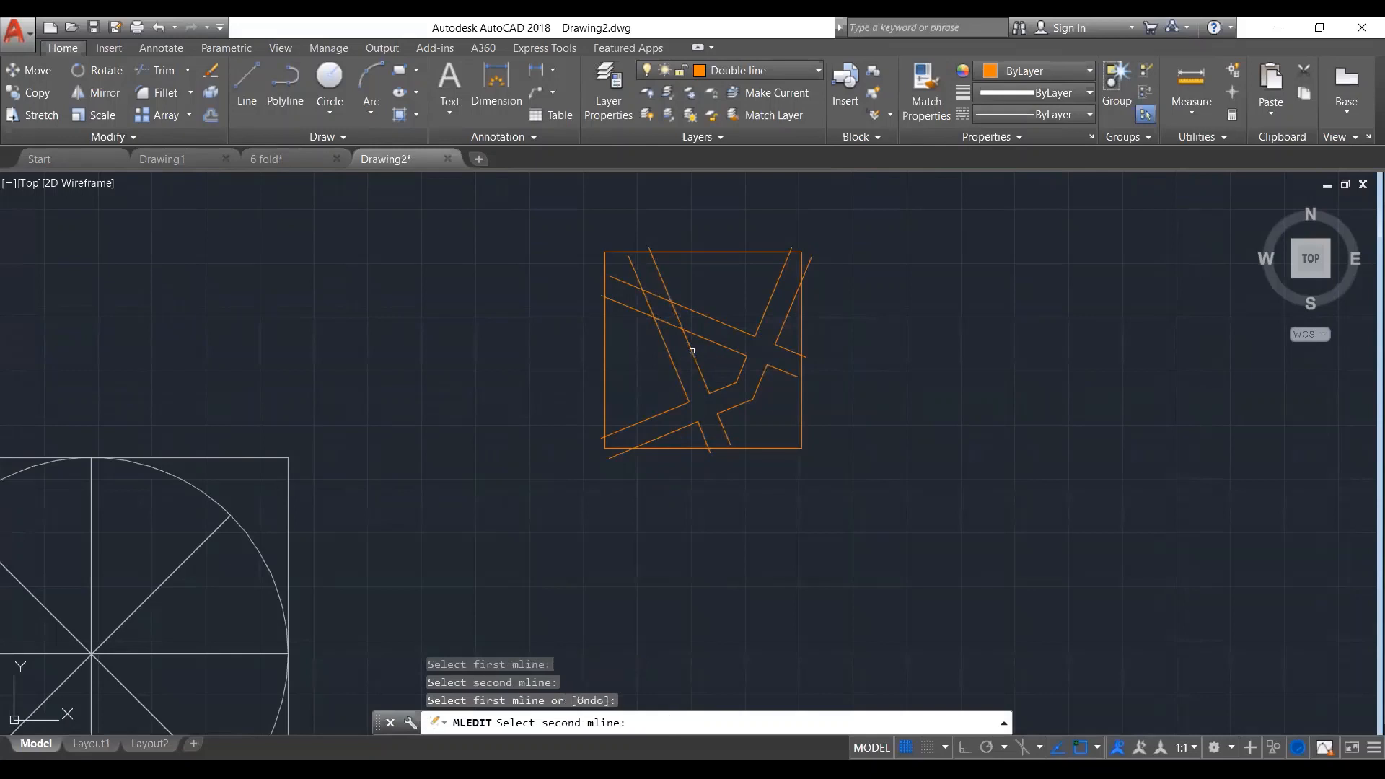
{"action": "left_click", "coordinate": [703, 338]}
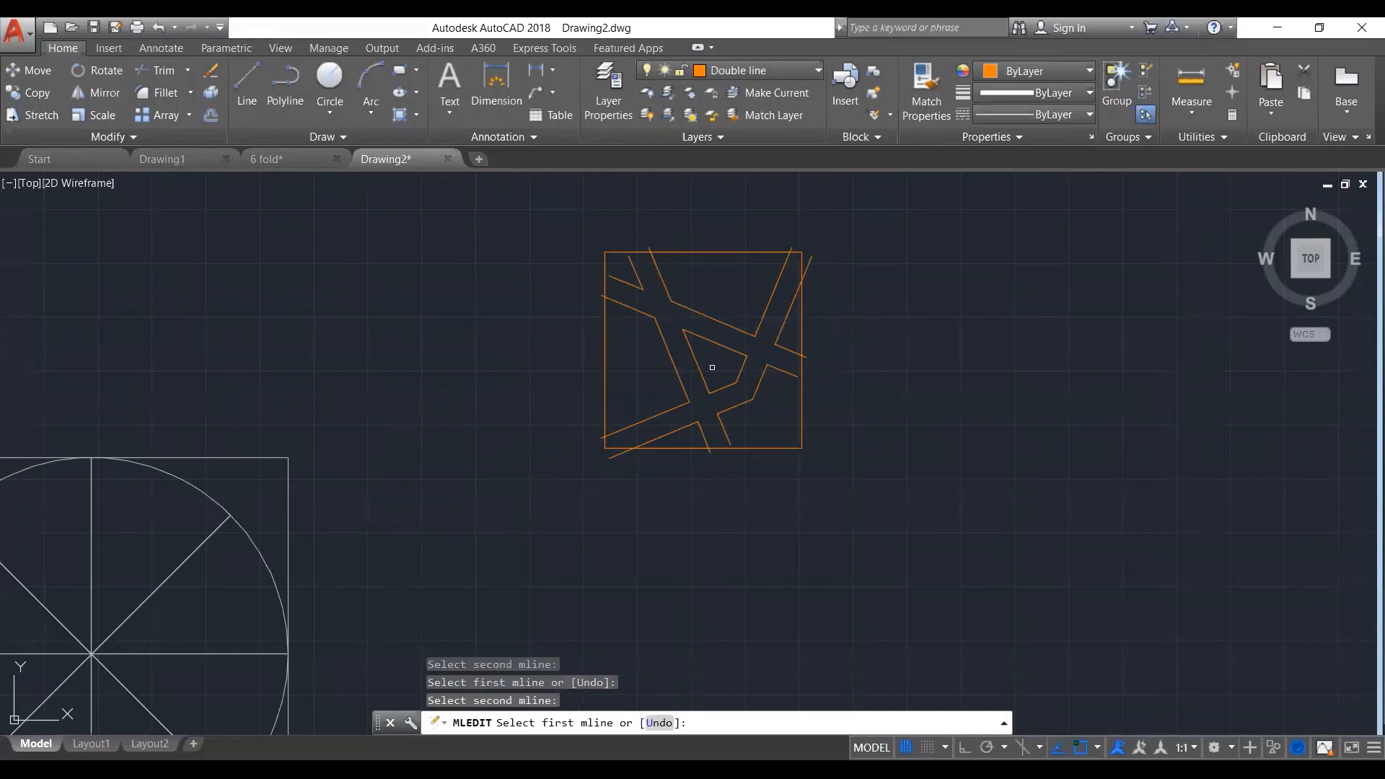
{"action": "key", "text": "Return"}
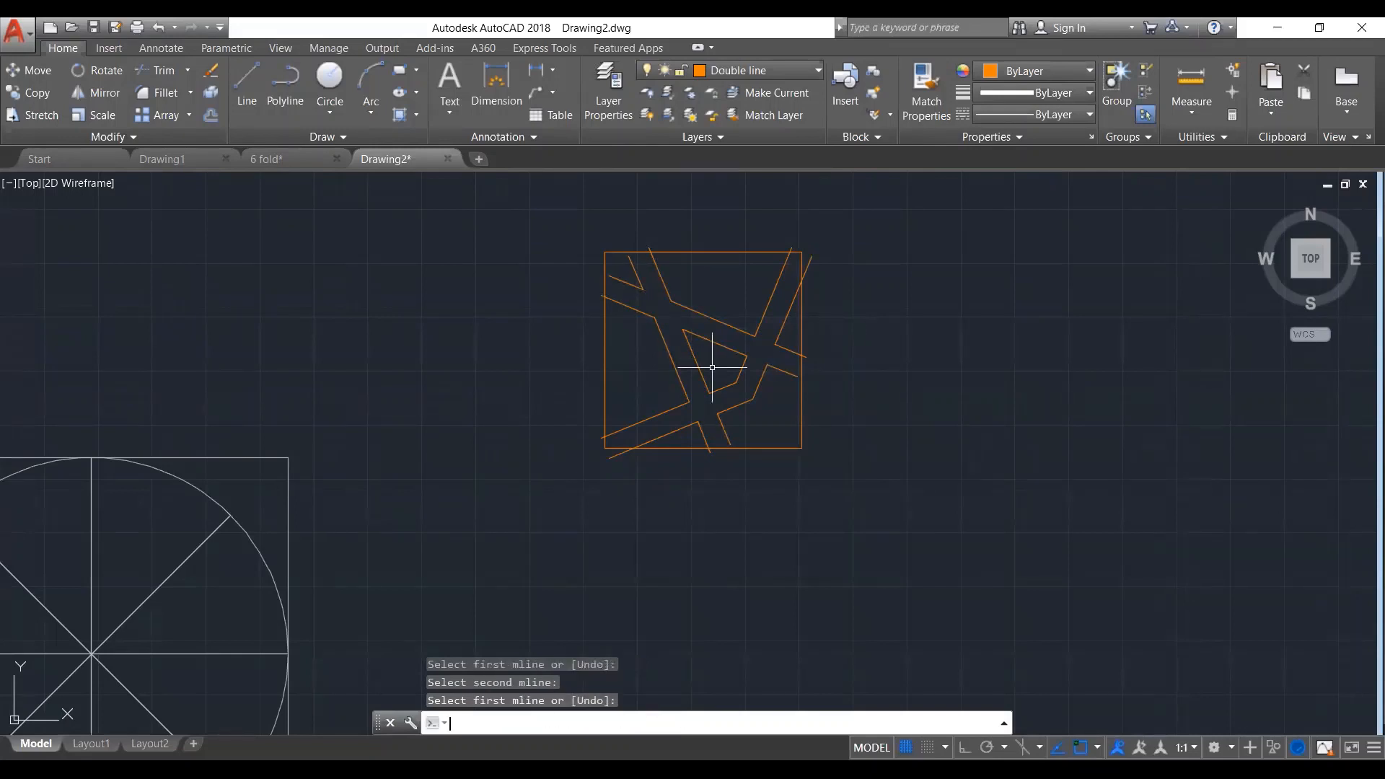
{"action": "key", "text": "ctrl+z"}
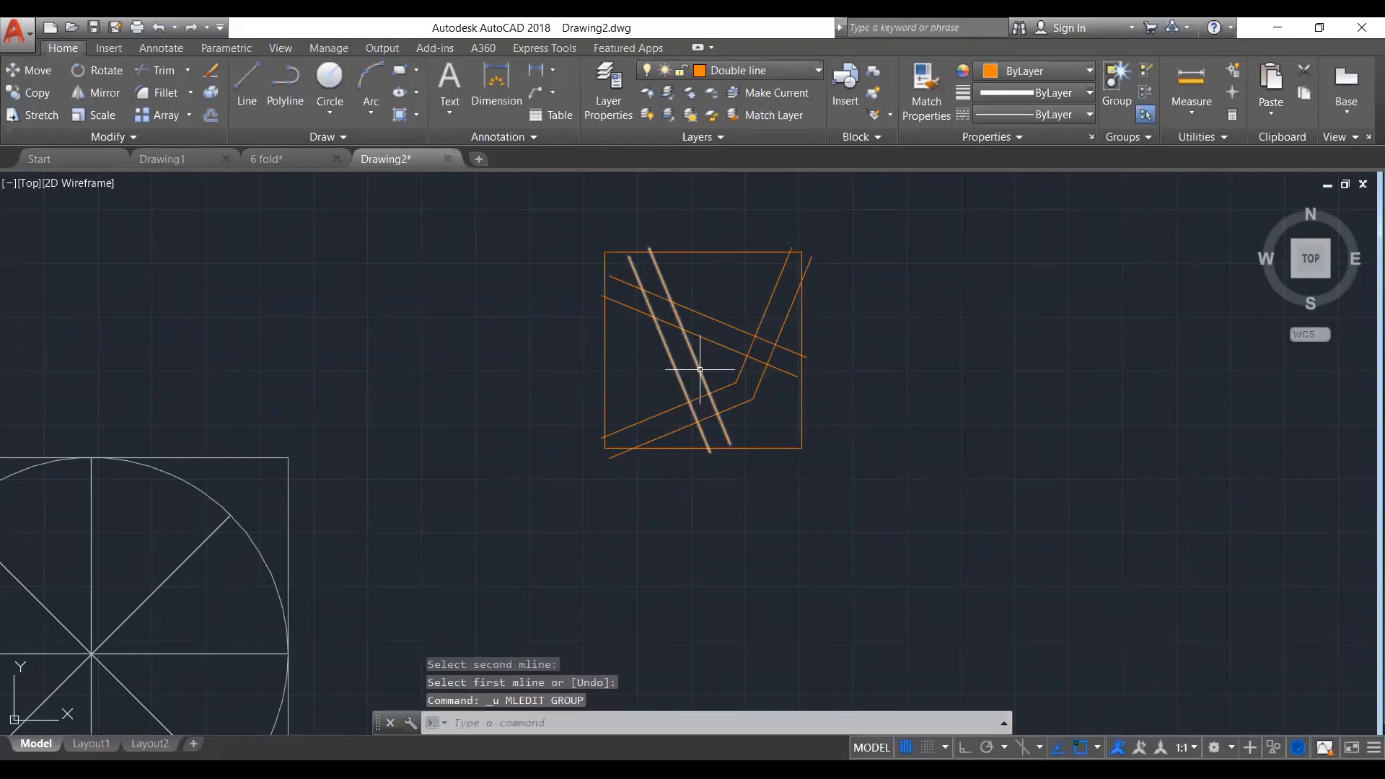
Apply Closed Cross at the lower crossing so the steep straight multiline passes over the bent one
{"action": "left_click", "coordinate": [700, 369]}
{"action": "double_click", "coordinate": [700, 369]}
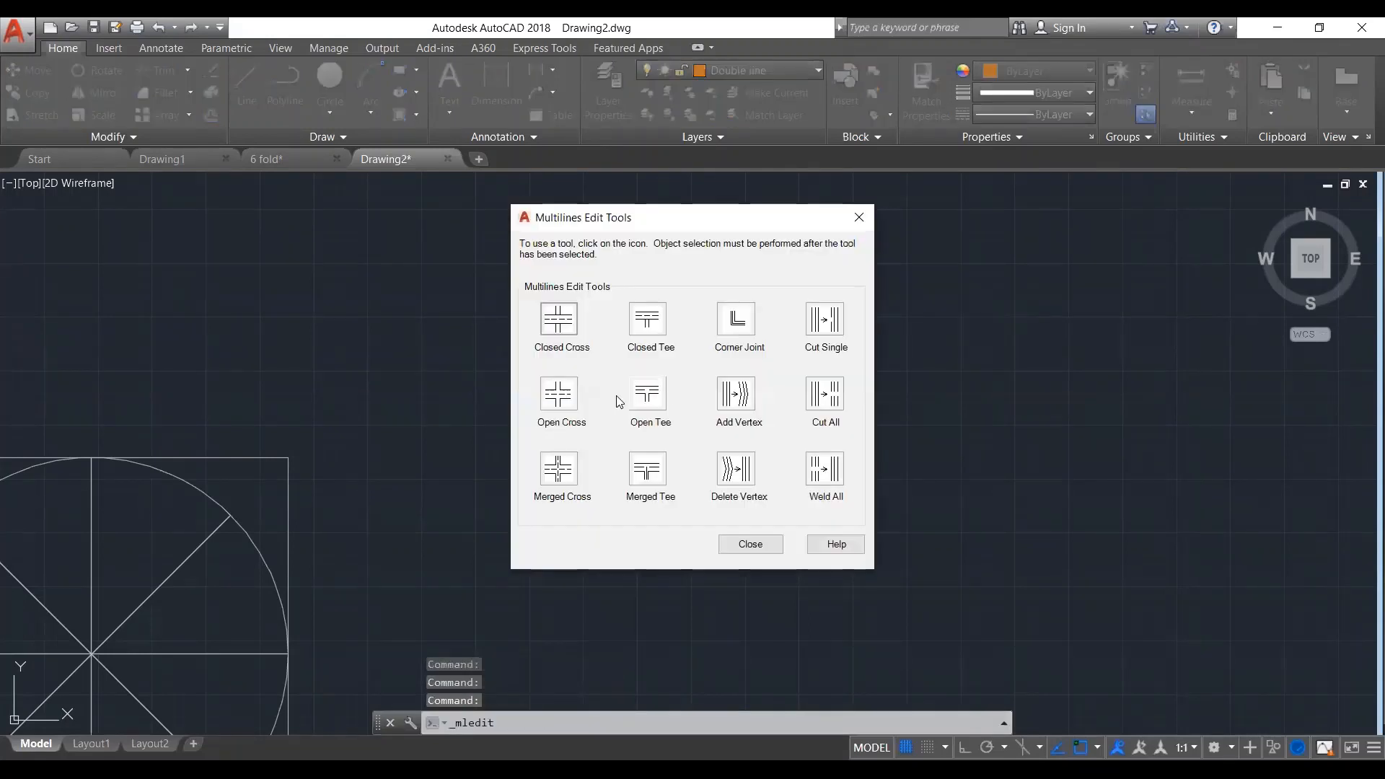
{"action": "left_click", "coordinate": [558, 319]}
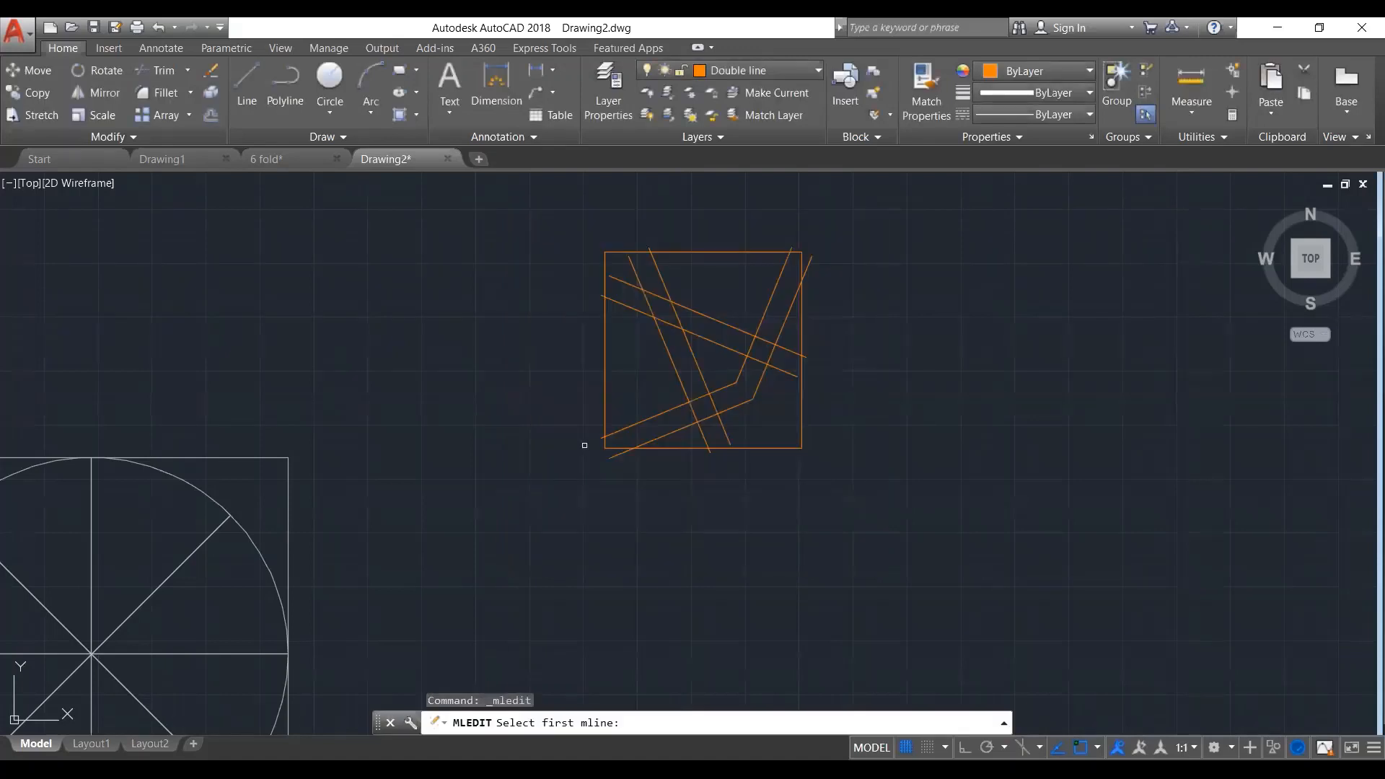
{"action": "left_click", "coordinate": [677, 406]}
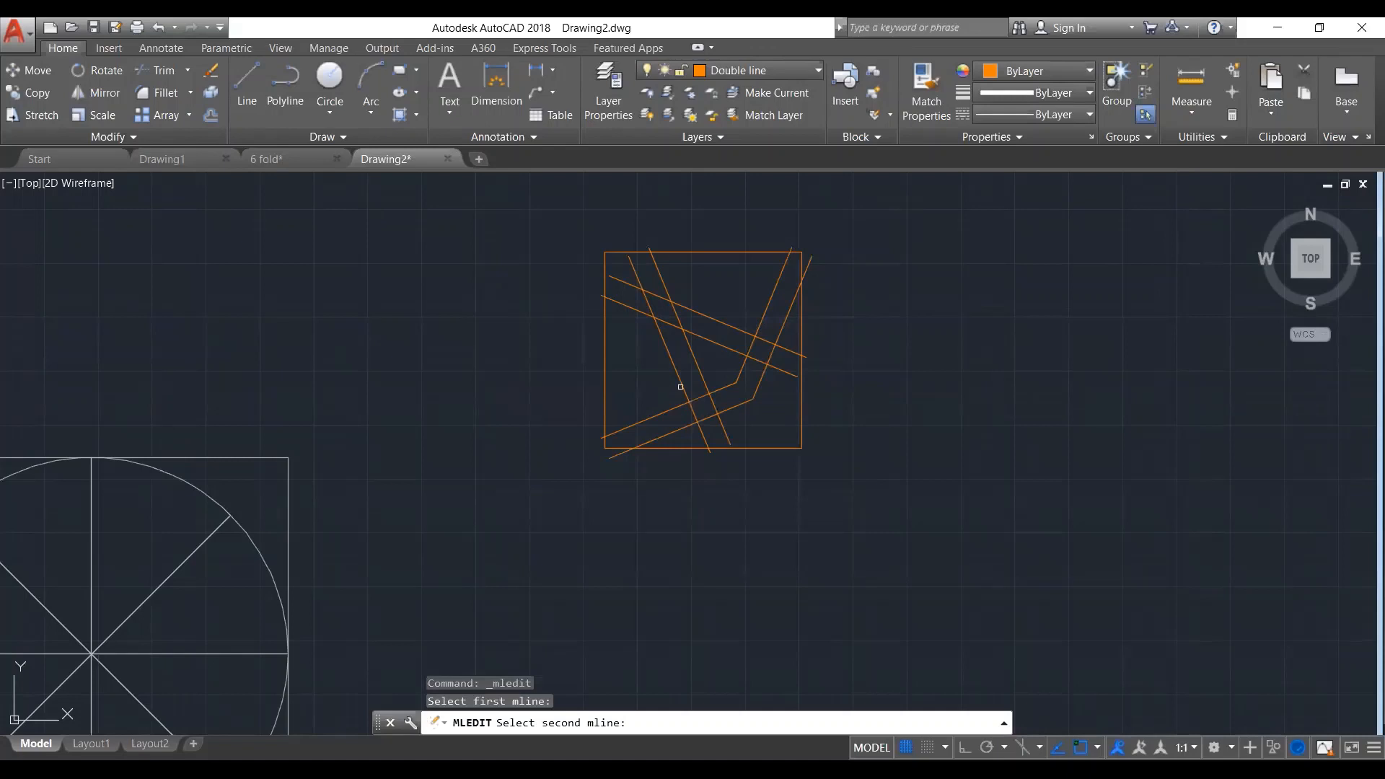
{"action": "left_click", "coordinate": [681, 384]}
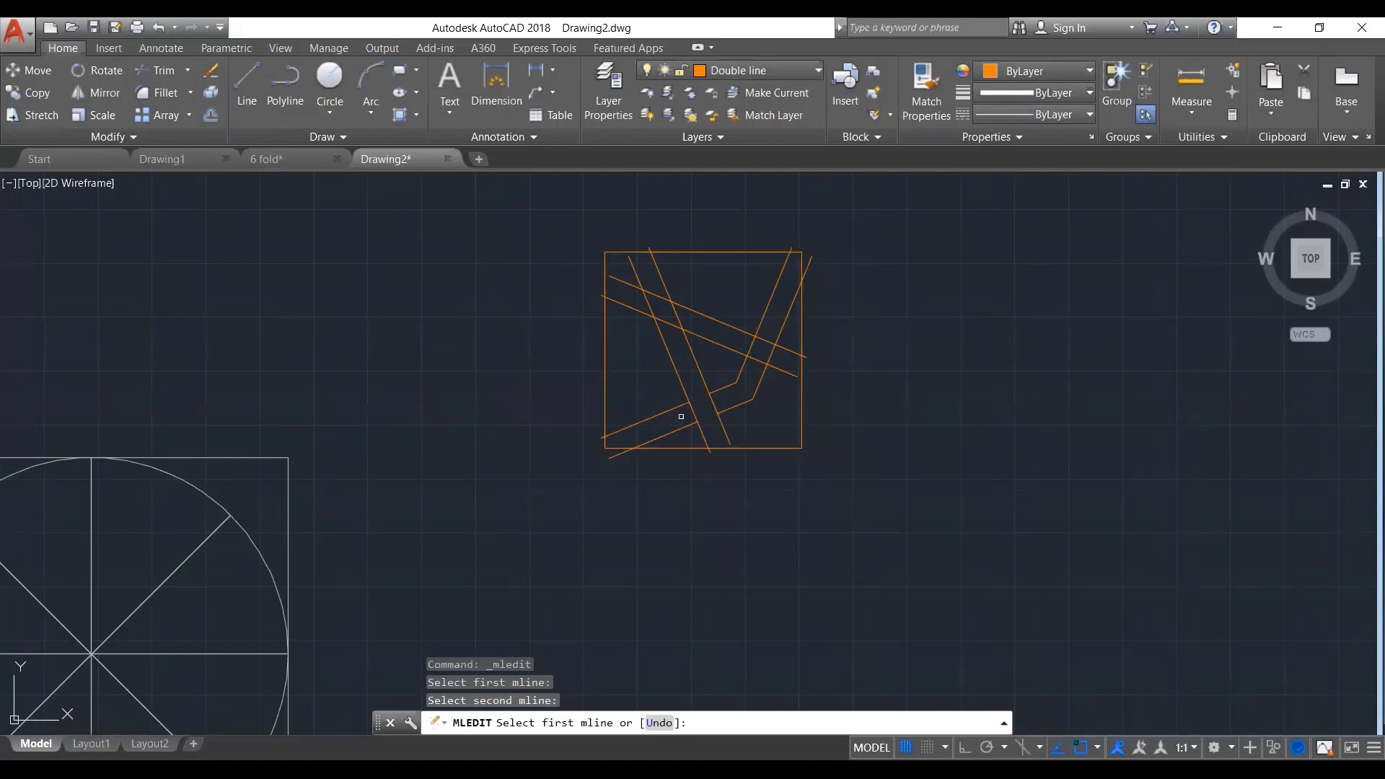
Apply Closed Cross at the other two crossings, passing the bent multiline over the shallow one and the shallow one over the steep one
{"action": "left_click", "coordinate": [730, 348]}
{"action": "left_click", "coordinate": [741, 371]}
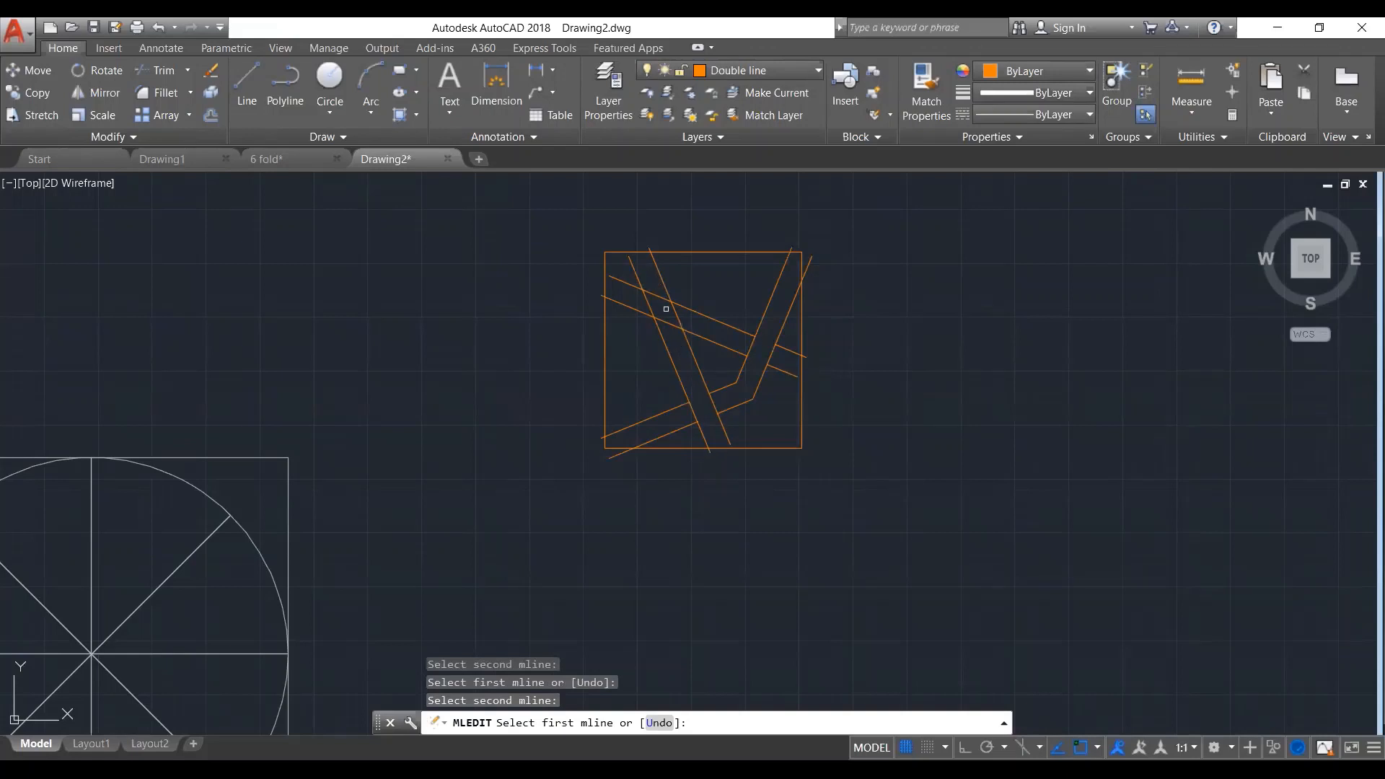
{"action": "left_click", "coordinate": [691, 345]}
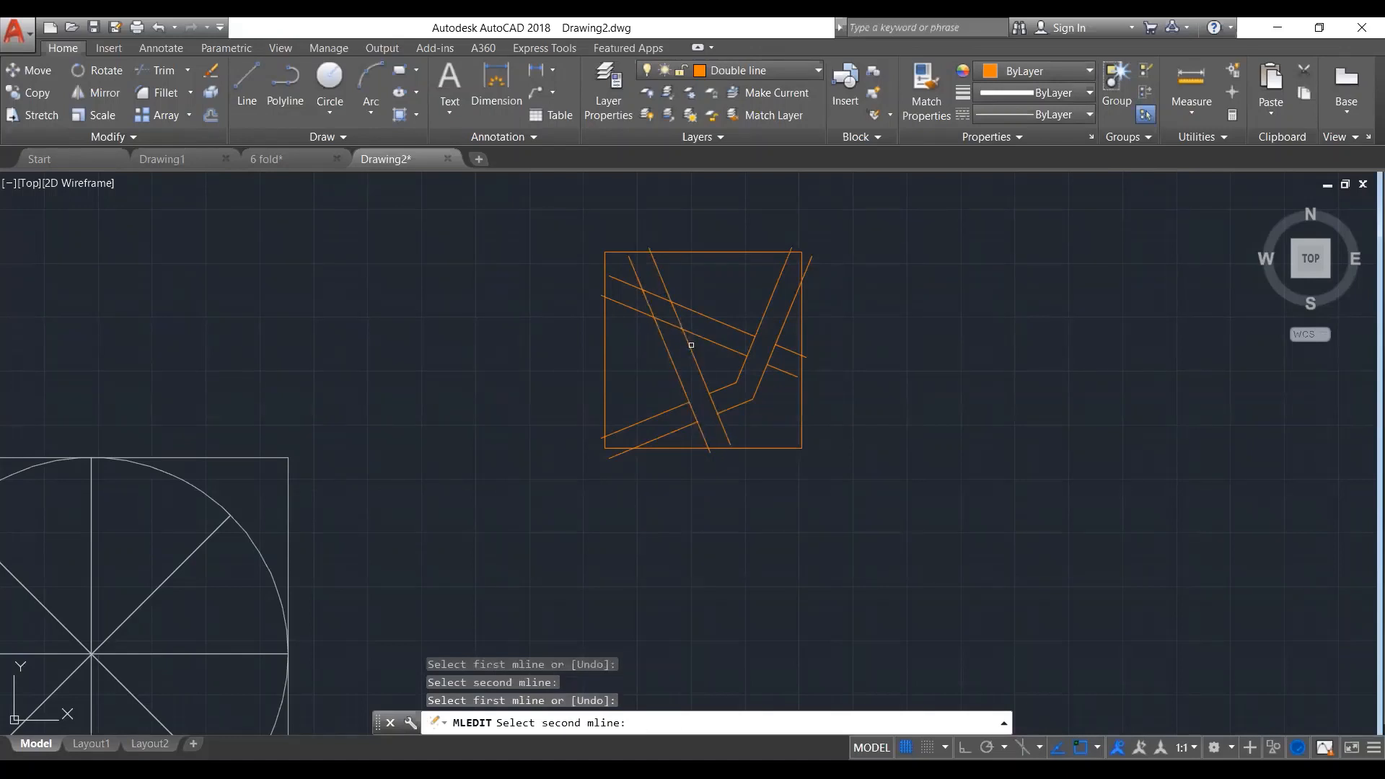
{"action": "left_click", "coordinate": [700, 337]}
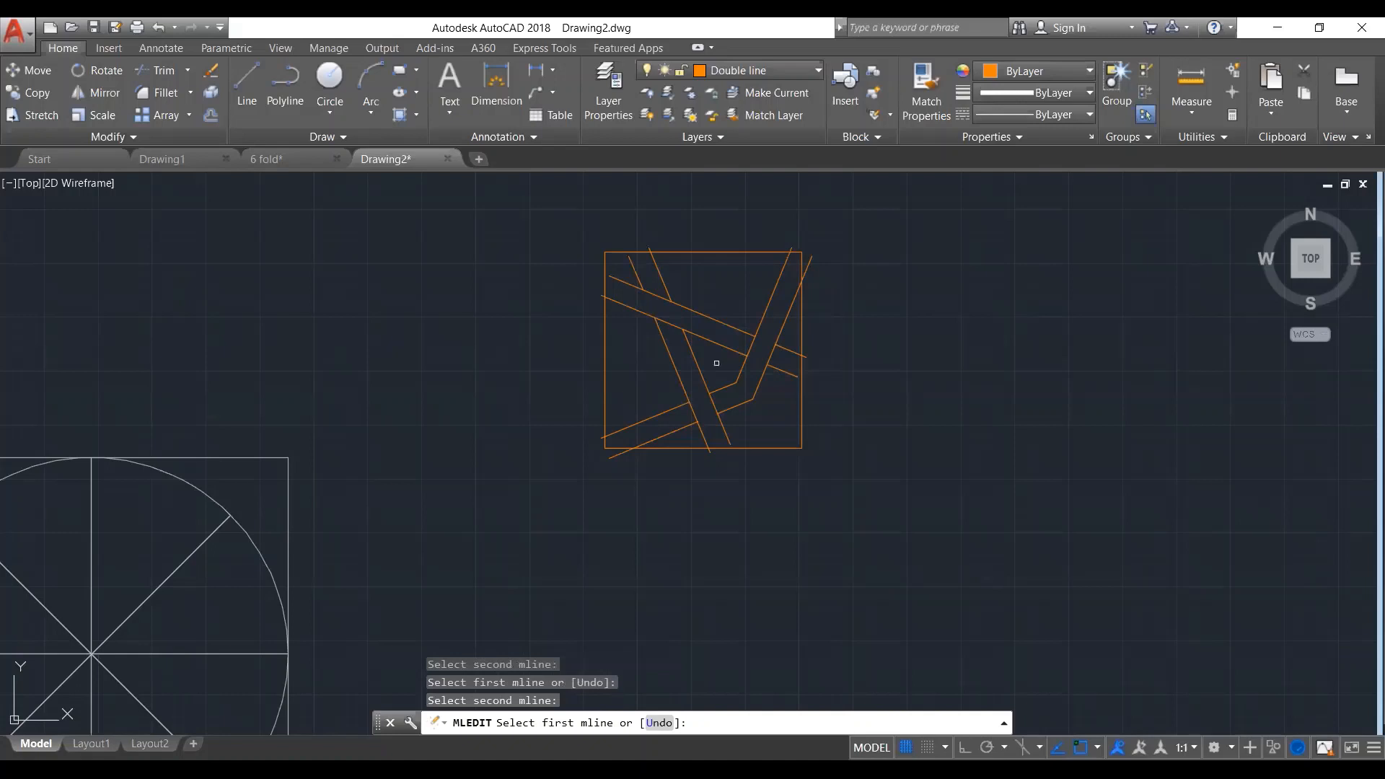
{"action": "key", "text": "Return"}
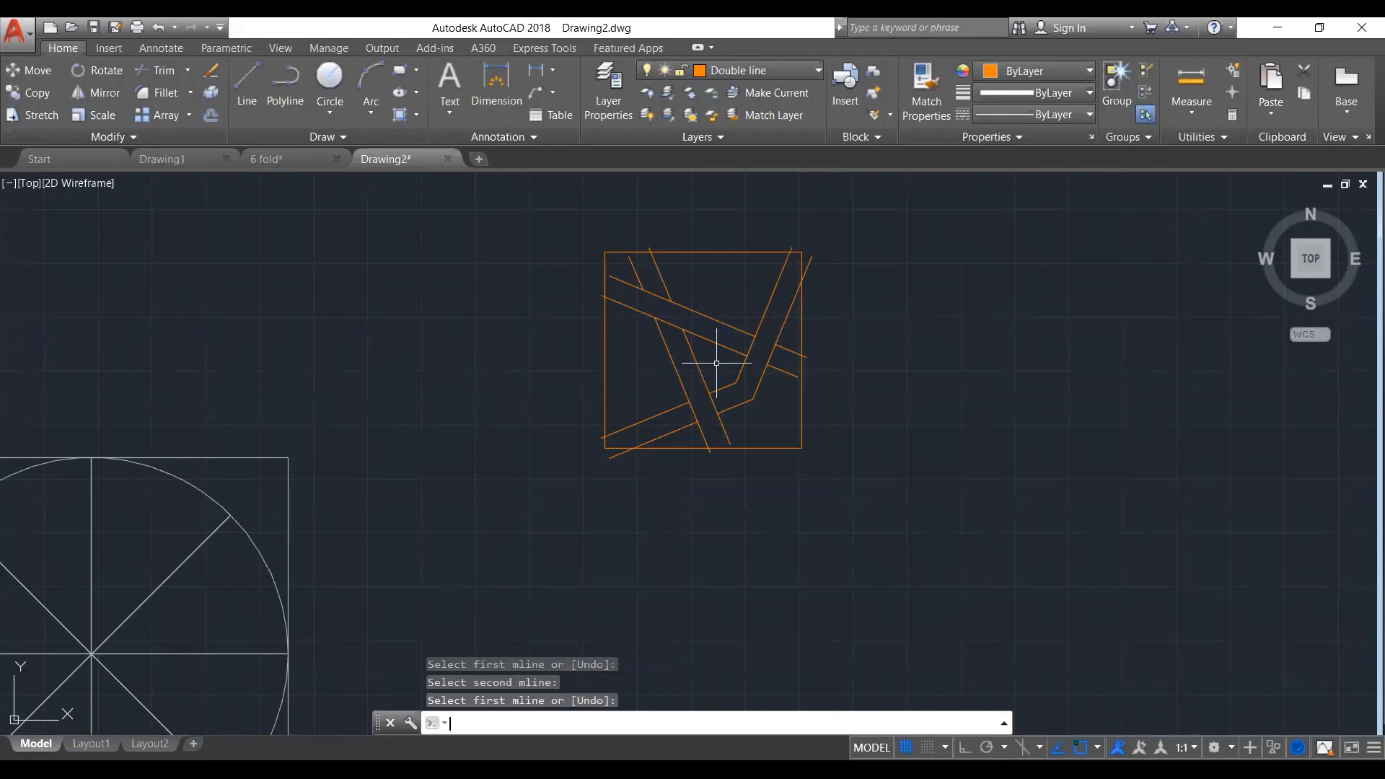
Undo the Closed Cross edits and the last multiline scale change, and redo both
{"action": "key", "text": "ctrl+z"}
{"action": "key", "text": "ctrl+z"}
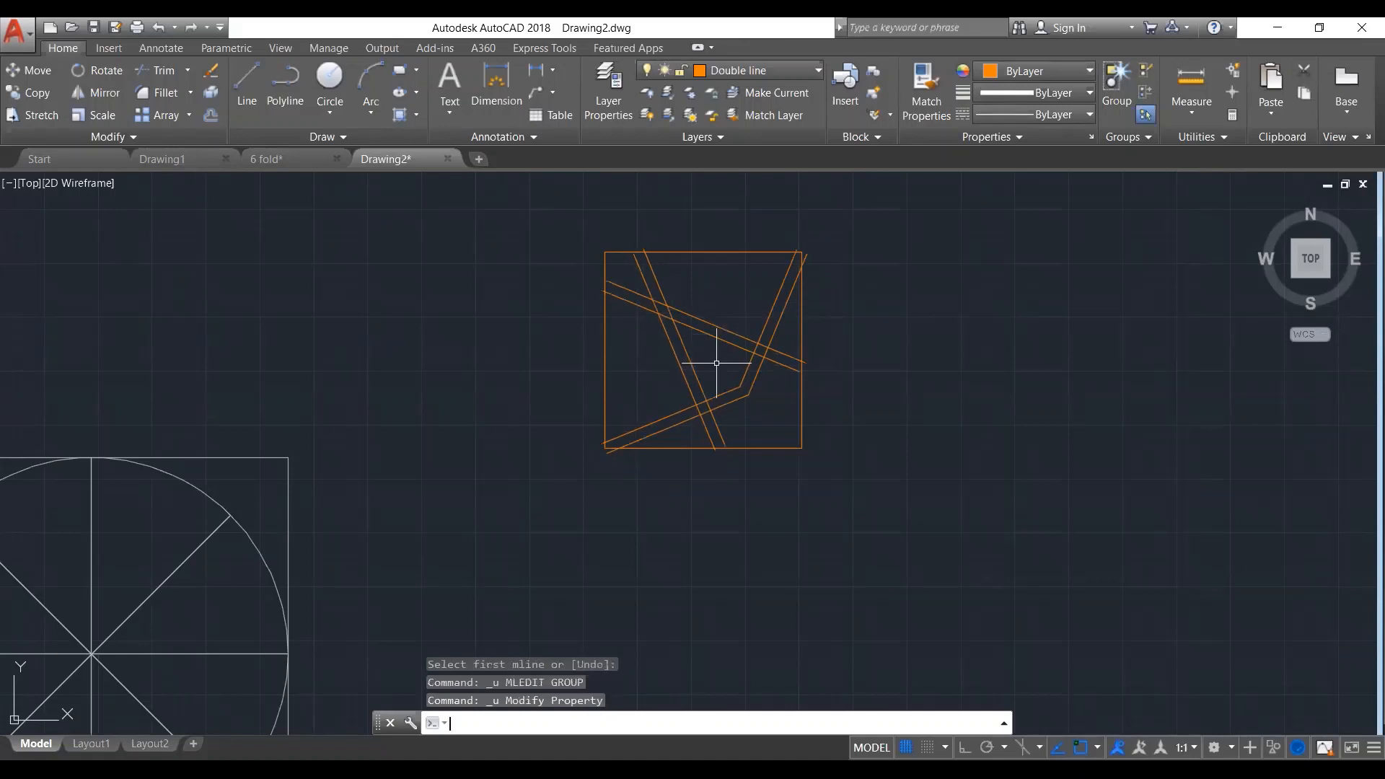
{"action": "key", "text": "ctrl+y"}
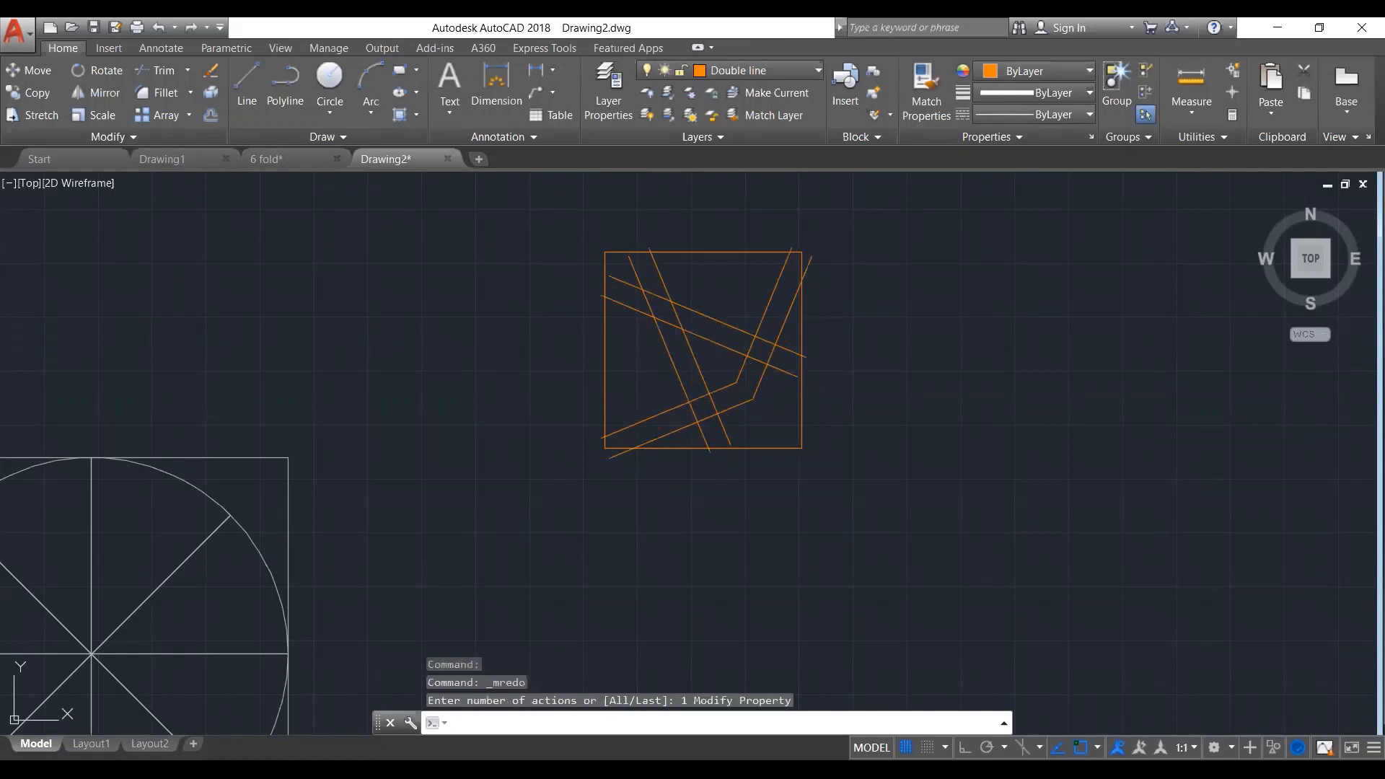
{"action": "key", "text": "ctrl+y"}
{"action": "key", "text": "ctrl+y"}
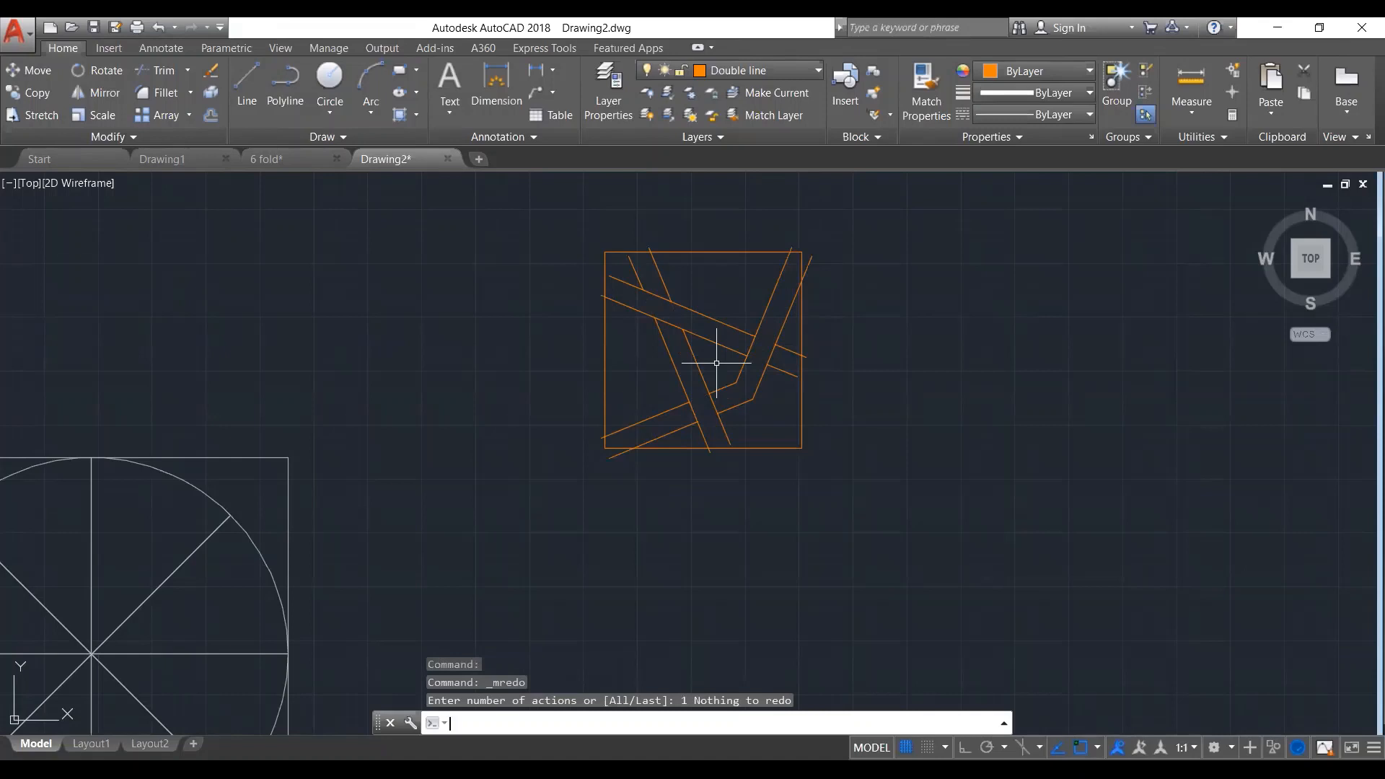
Explode the unit's three interlaced multilines into separate lines
{"action": "left_click", "coordinate": [779, 330]}
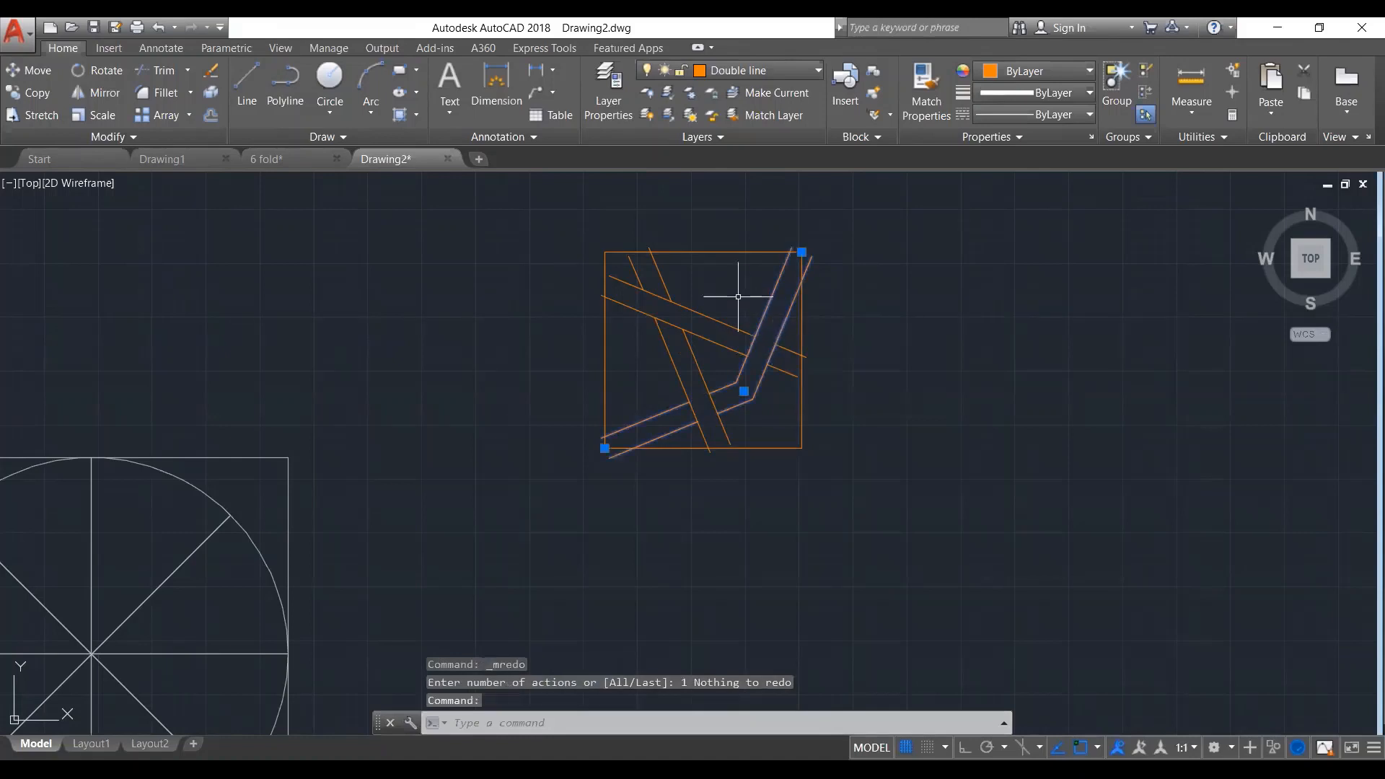
{"action": "left_click", "coordinate": [738, 296]}
{"action": "left_click", "coordinate": [646, 395]}
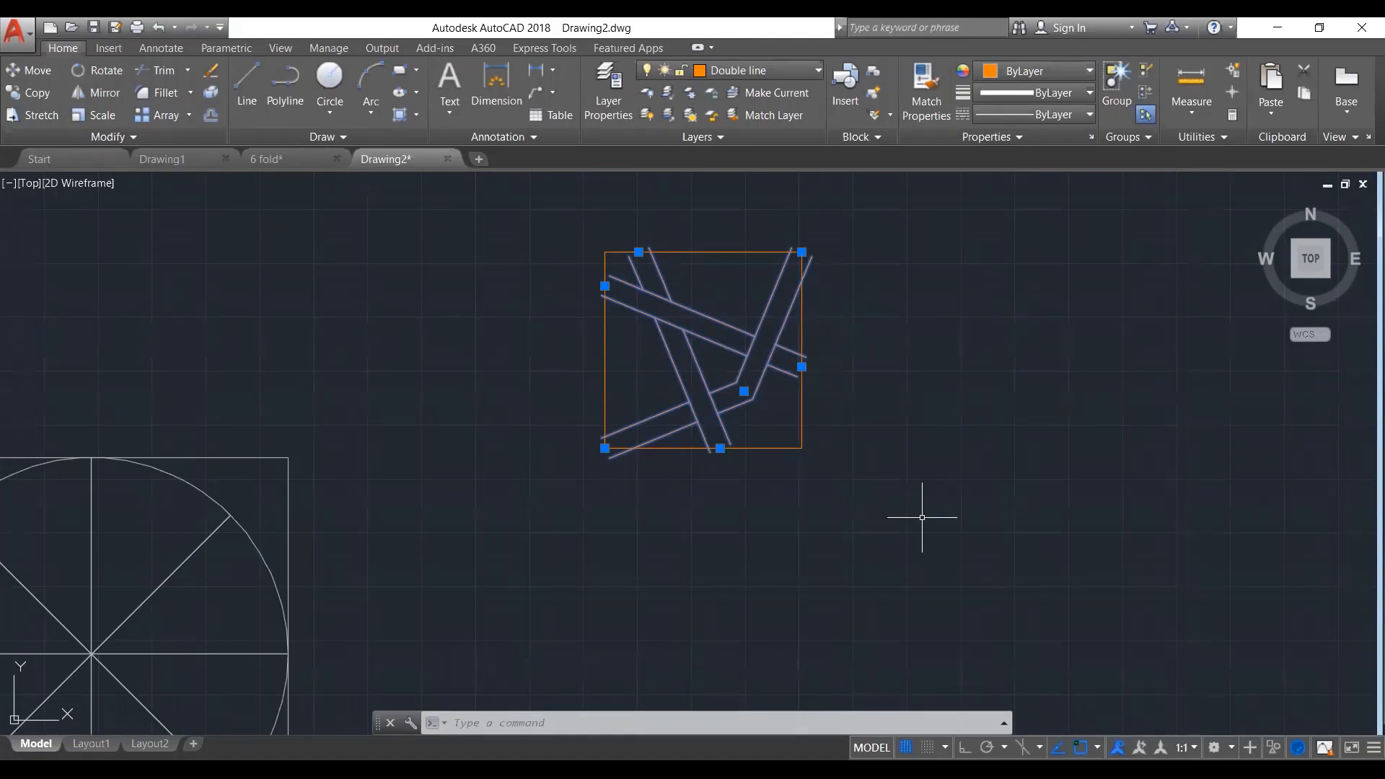
{"action": "type", "text": "x"}
{"action": "key", "text": "Return"}
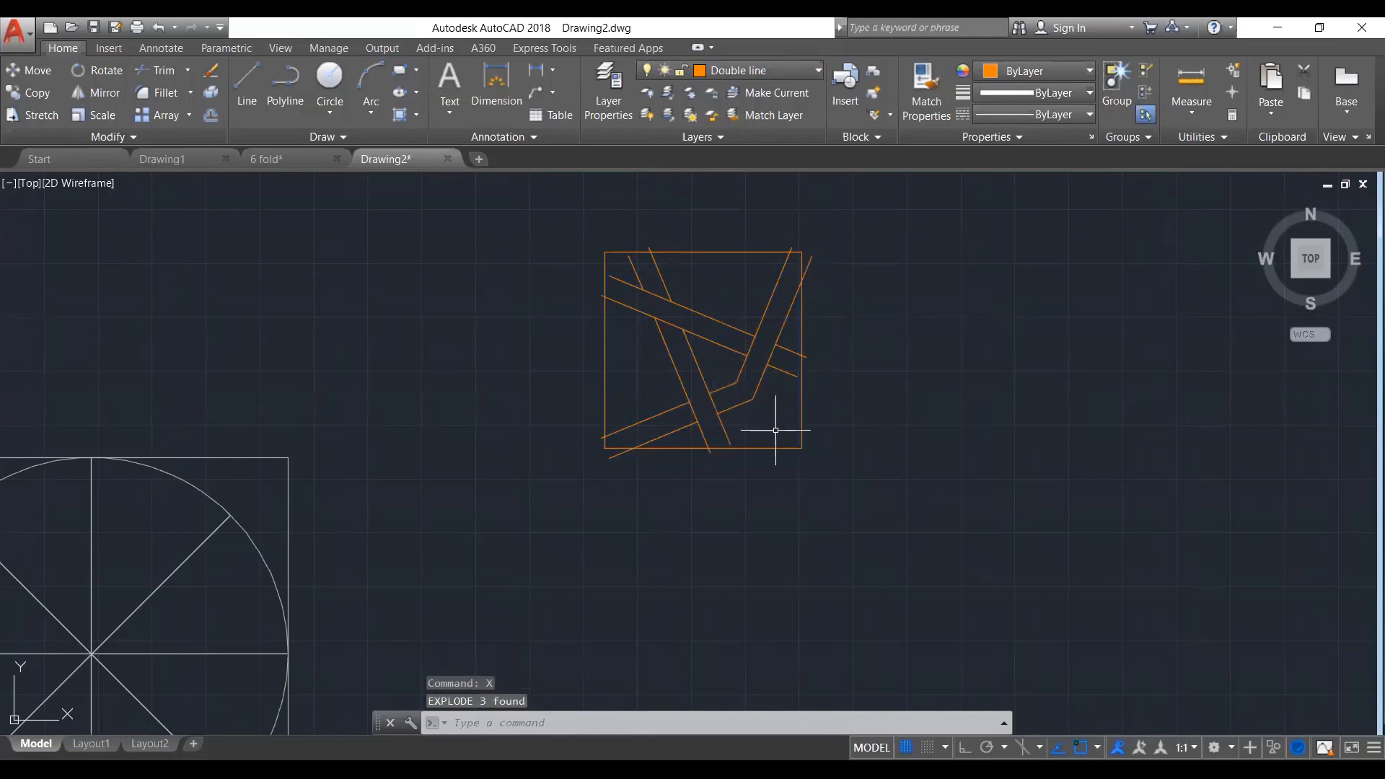
{"action": "double_click", "coordinate": [800, 405]}
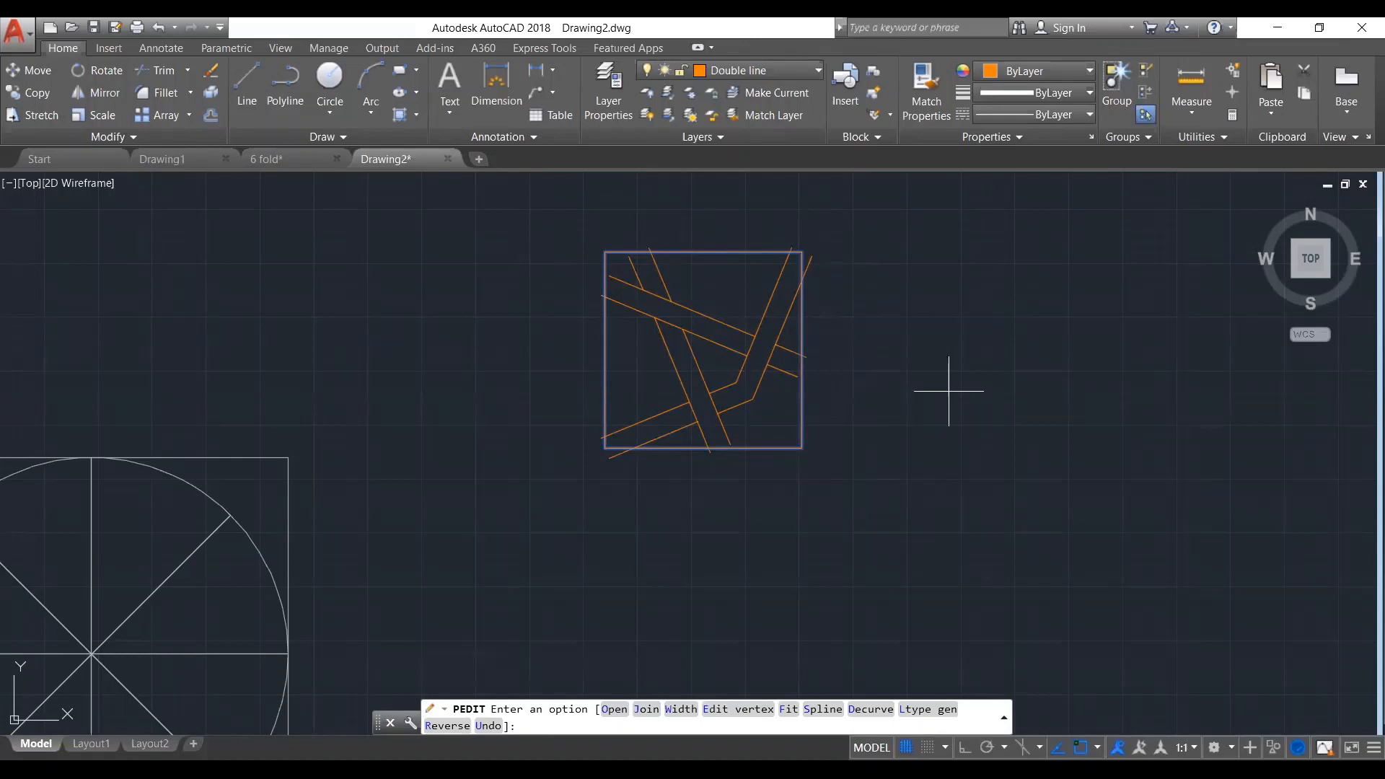
{"action": "type", "text": "tr"}
{"action": "key", "text": "Return"}
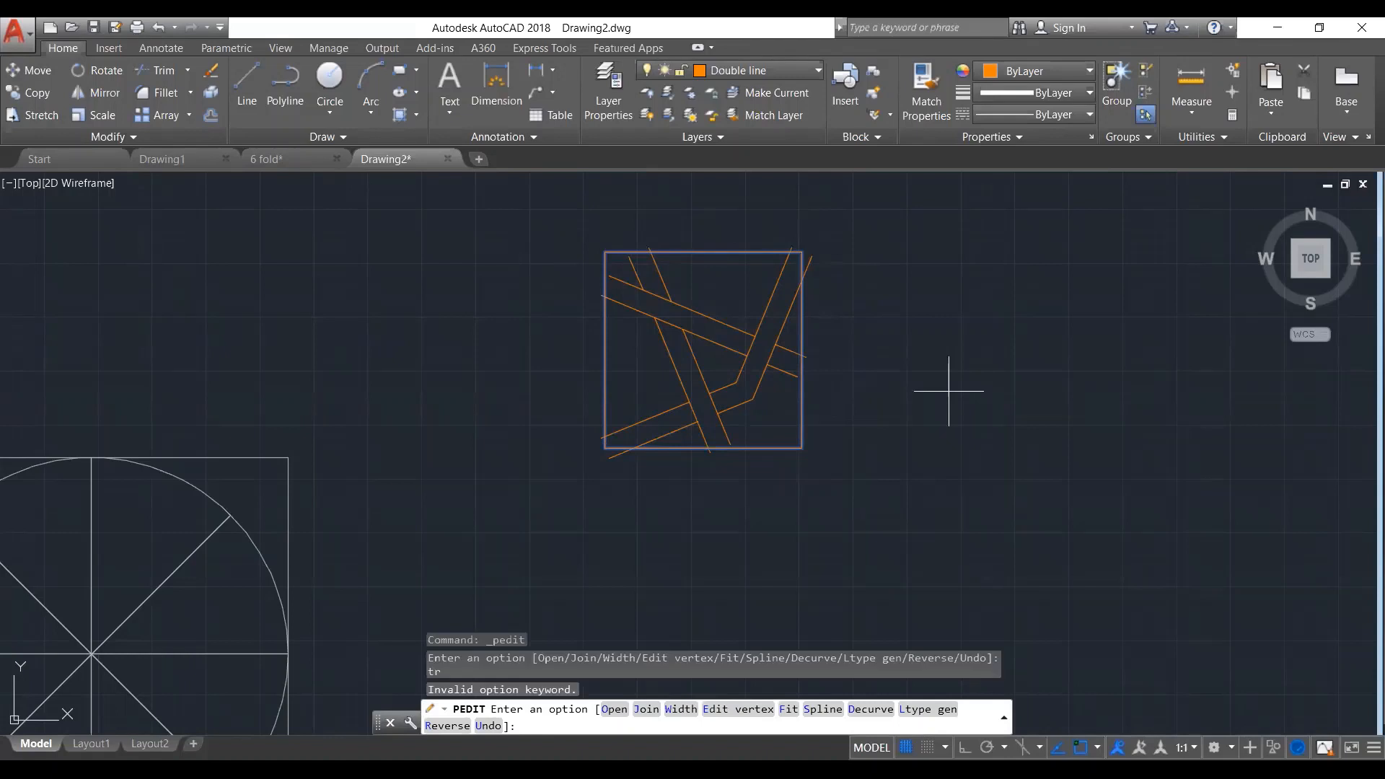
{"action": "key", "text": "Escape"}
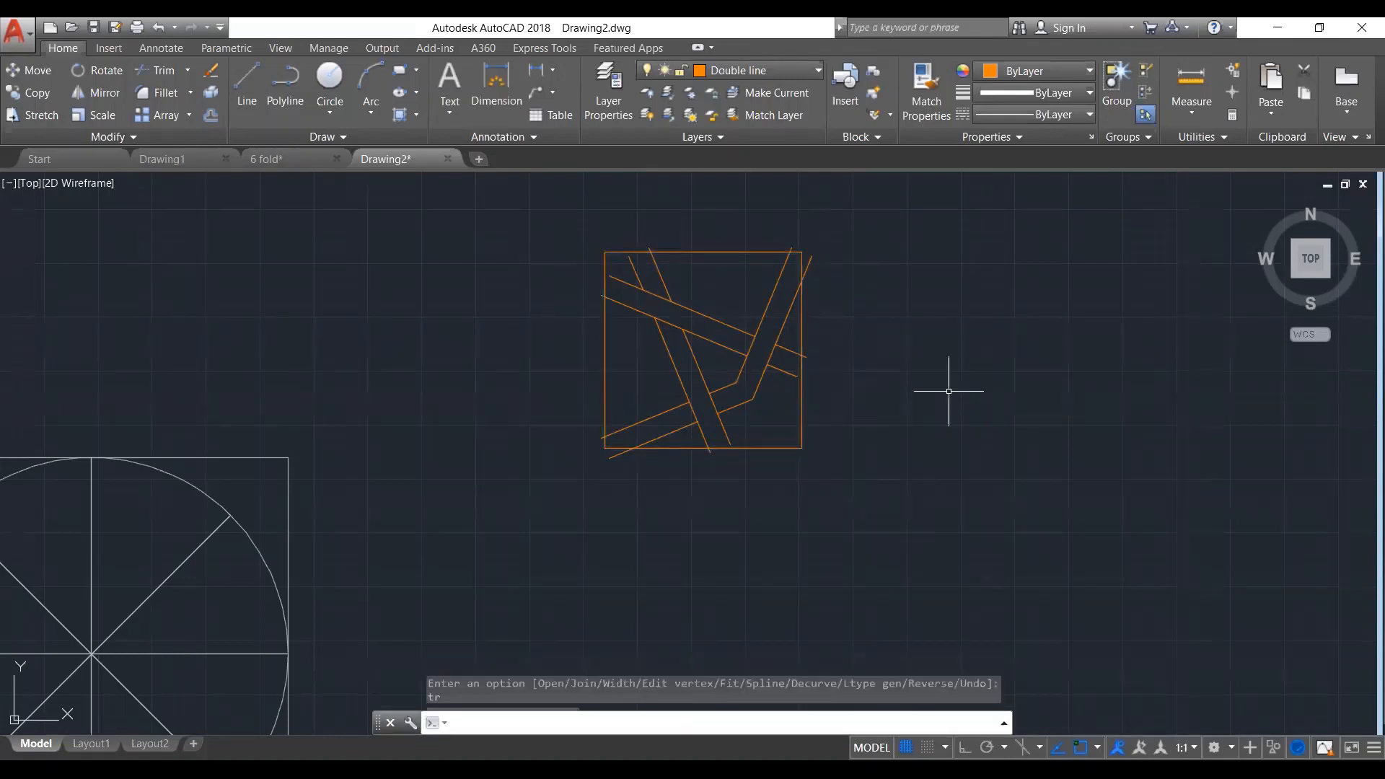
Trim the double-line ends that project beyond the square frame, using the frame as the cutting edge on all four sides
{"action": "left_click", "coordinate": [949, 391]}
{"action": "left_click", "coordinate": [781, 500]}
{"action": "type", "text": "tr"}
{"action": "key", "text": "Return"}
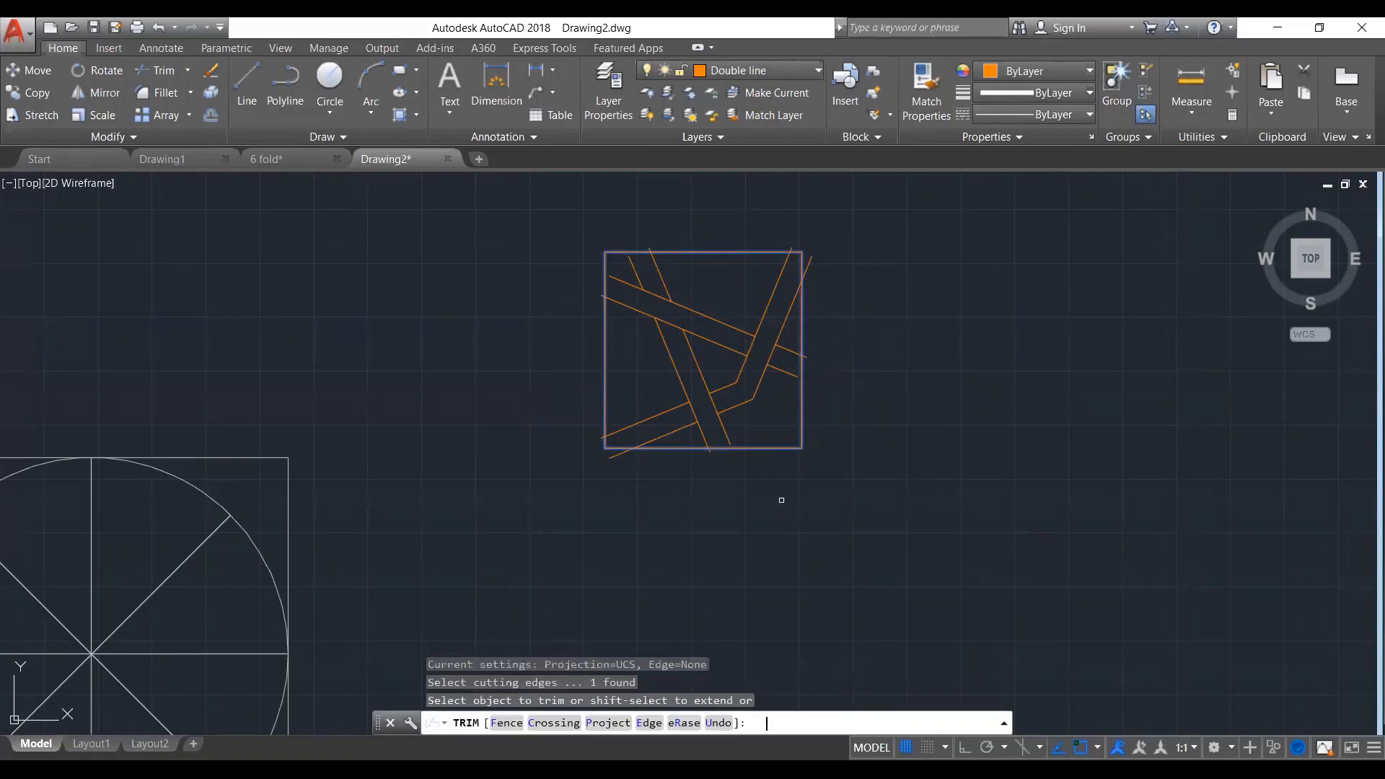
{"action": "left_click", "coordinate": [806, 354]}
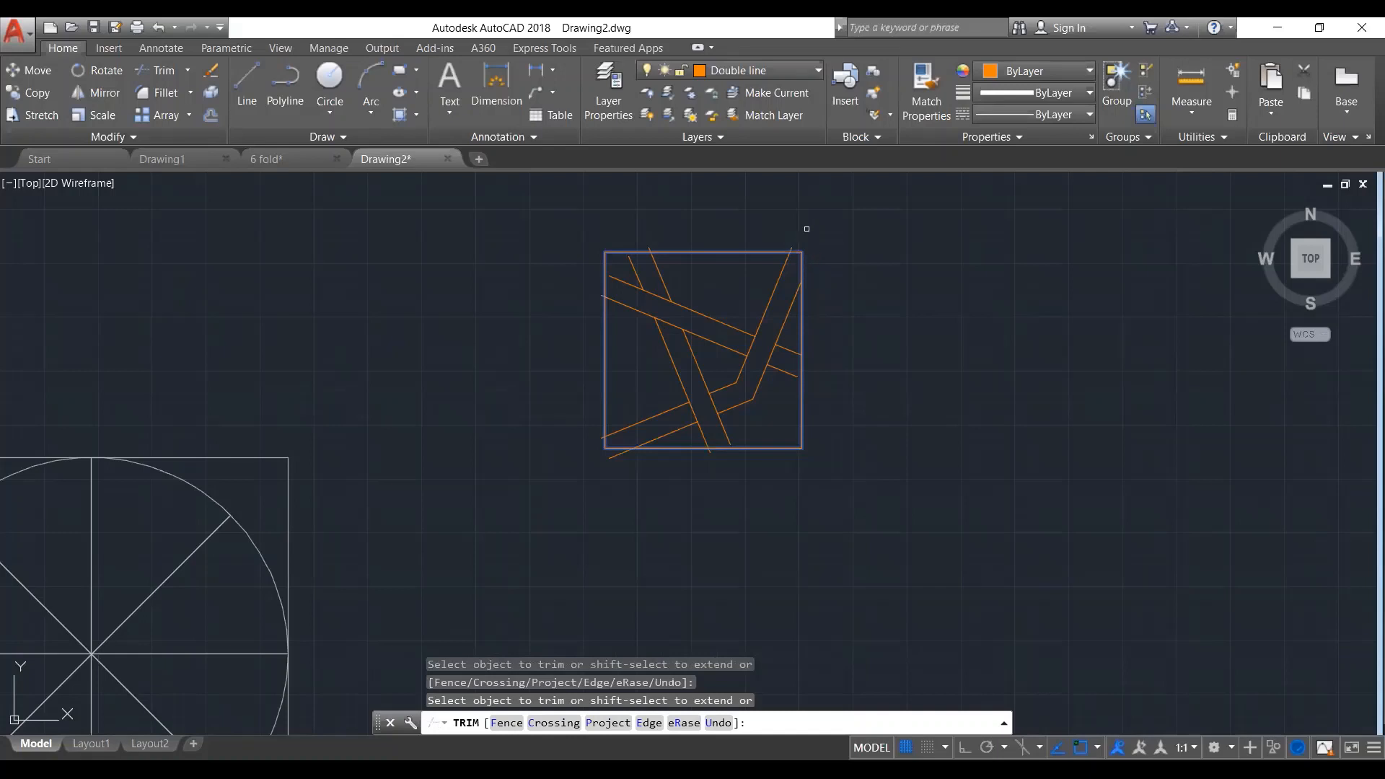
{"action": "left_click", "coordinate": [857, 195]}
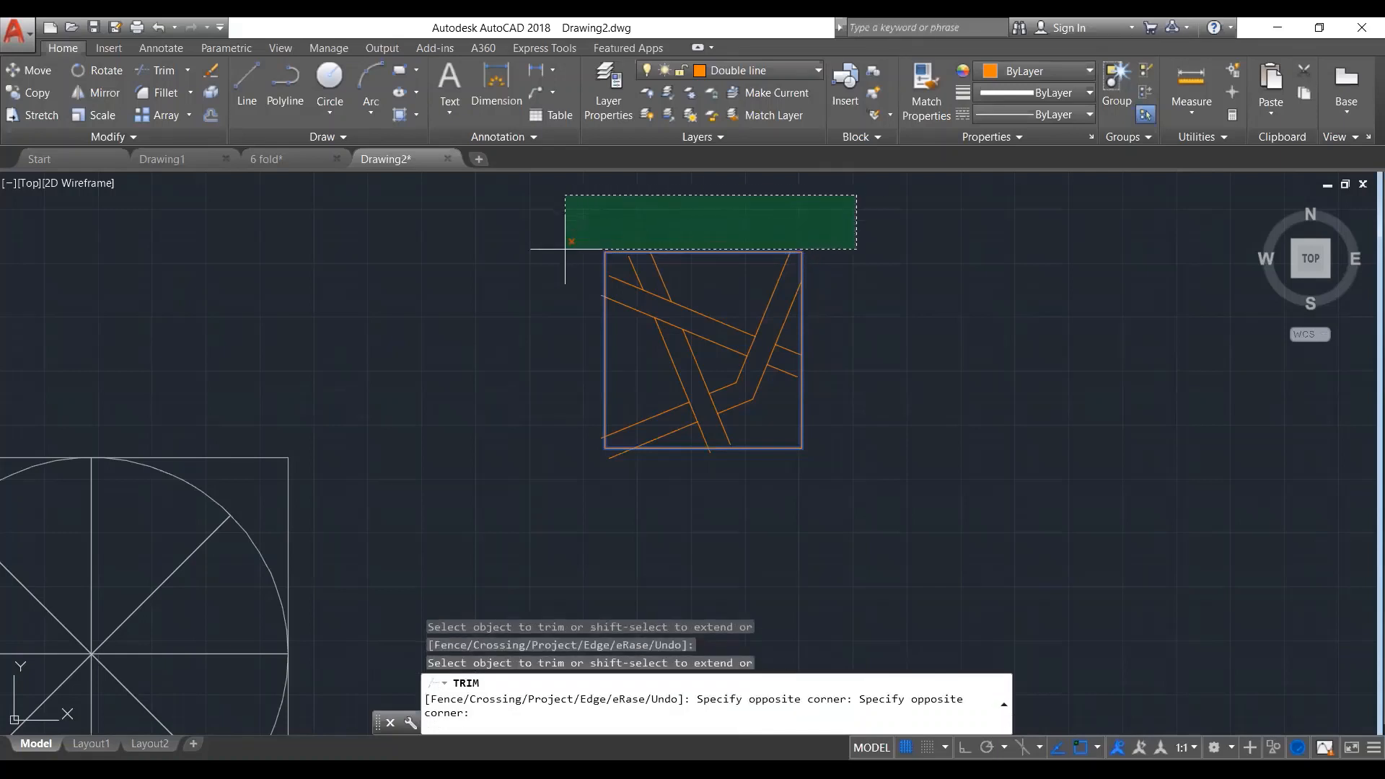
{"action": "left_click", "coordinate": [564, 249]}
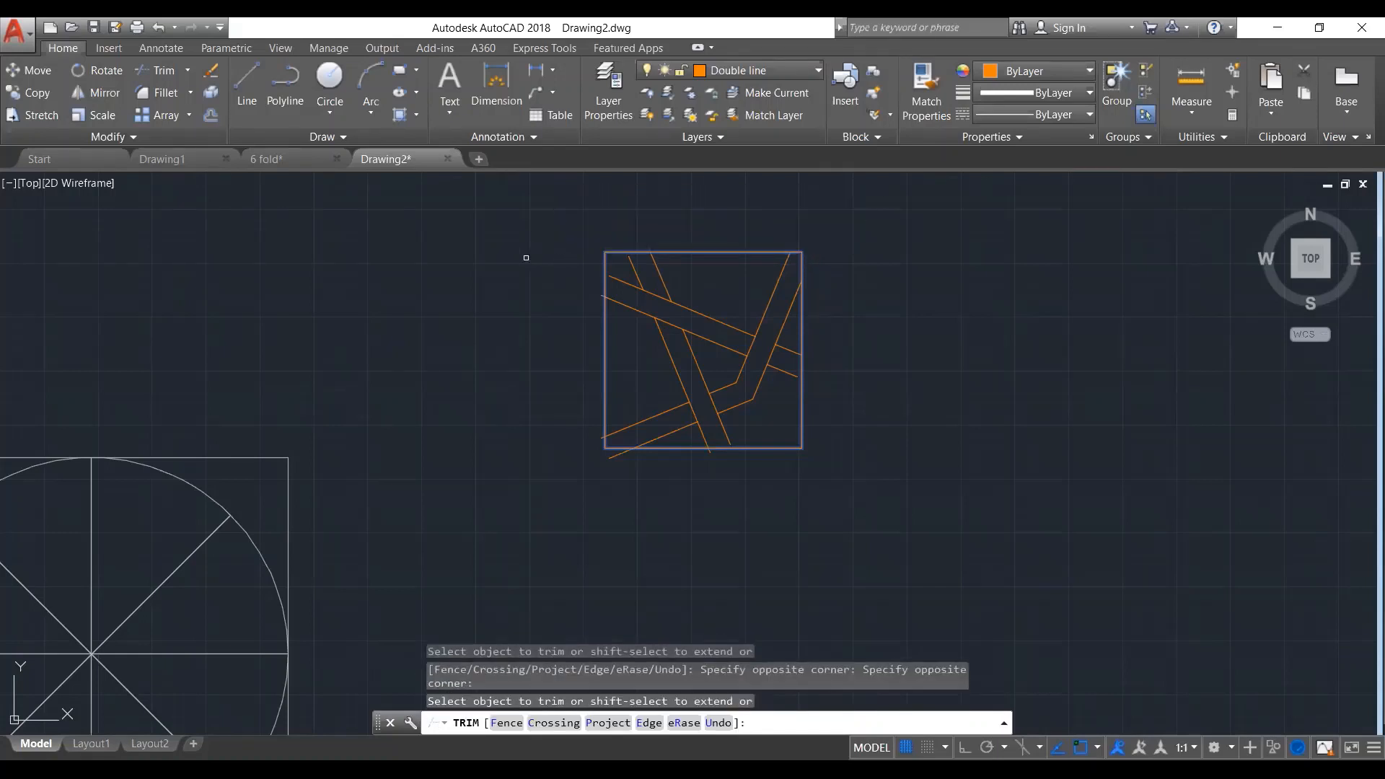
{"action": "left_click", "coordinate": [526, 257]}
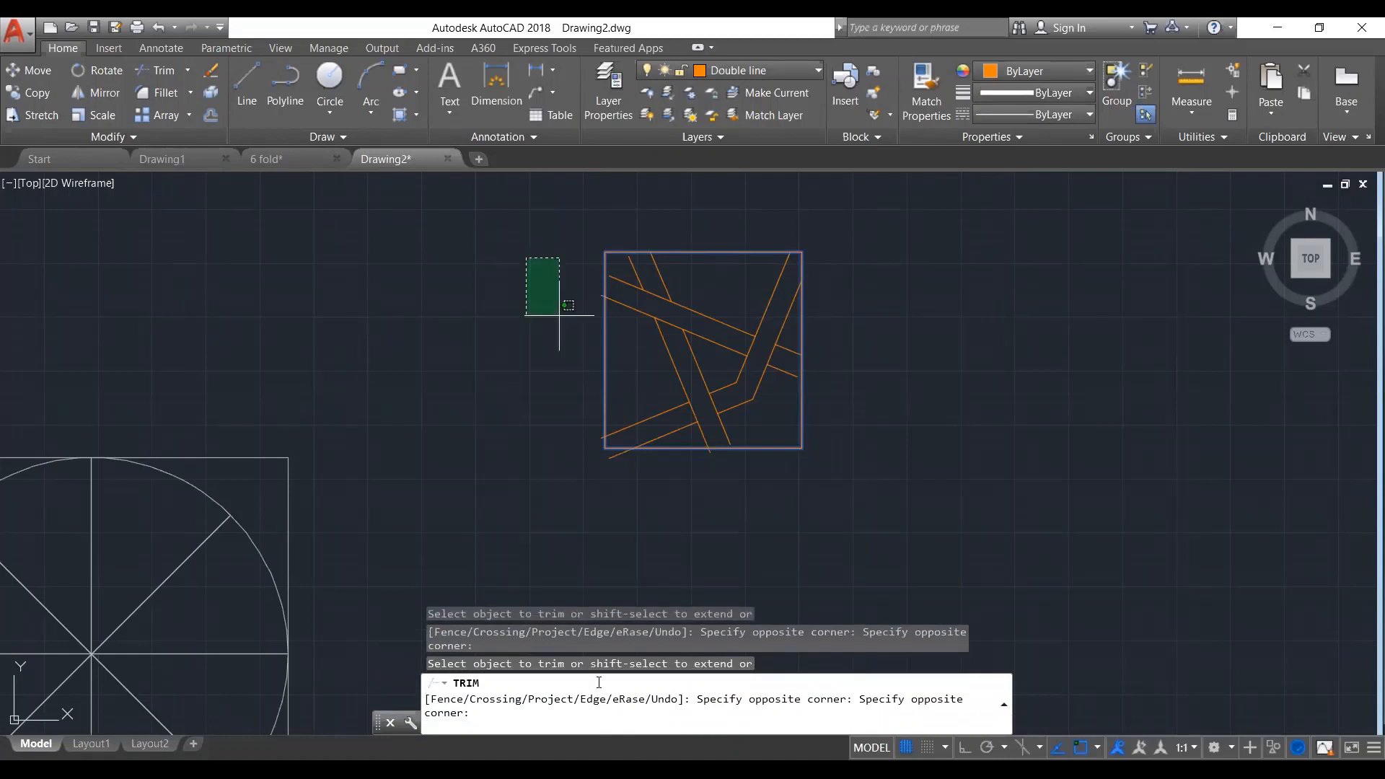
{"action": "left_click", "coordinate": [601, 521]}
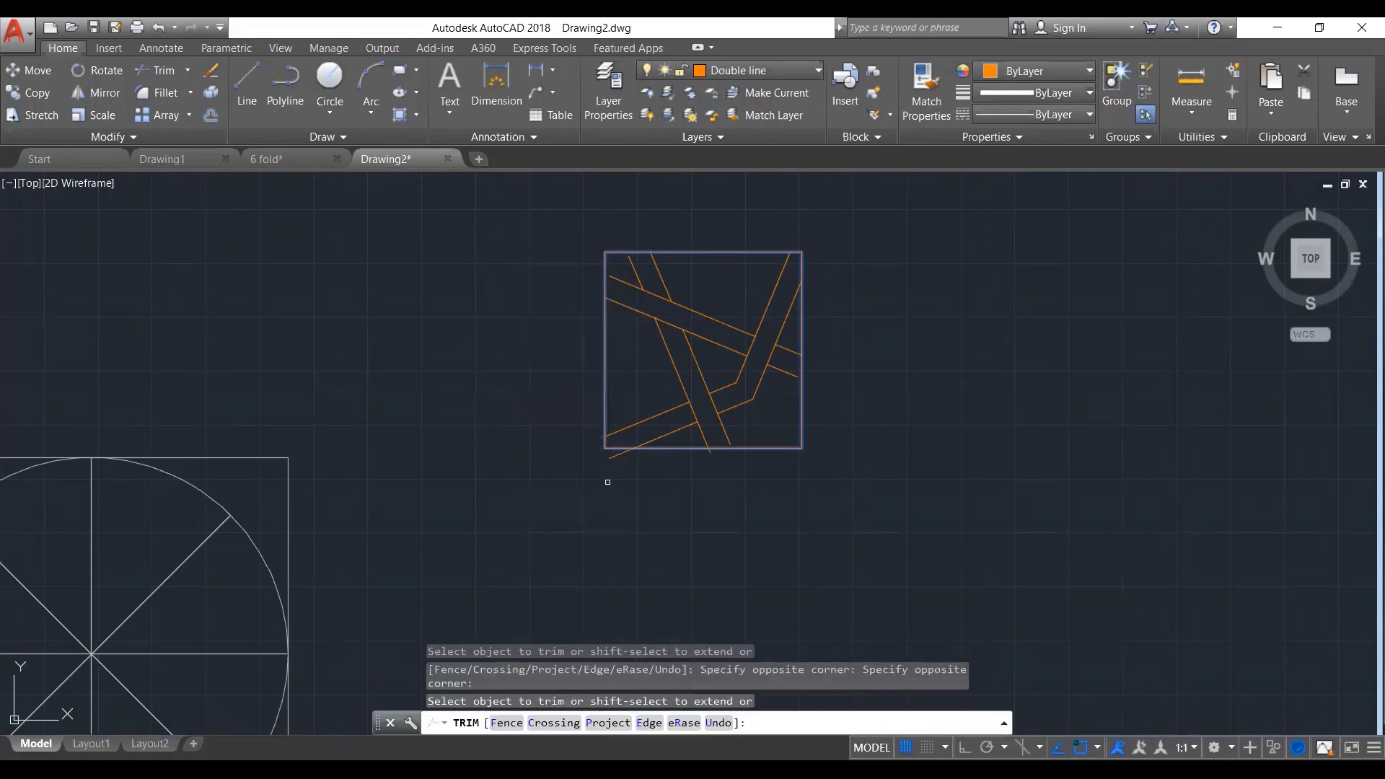
{"action": "left_click", "coordinate": [580, 449]}
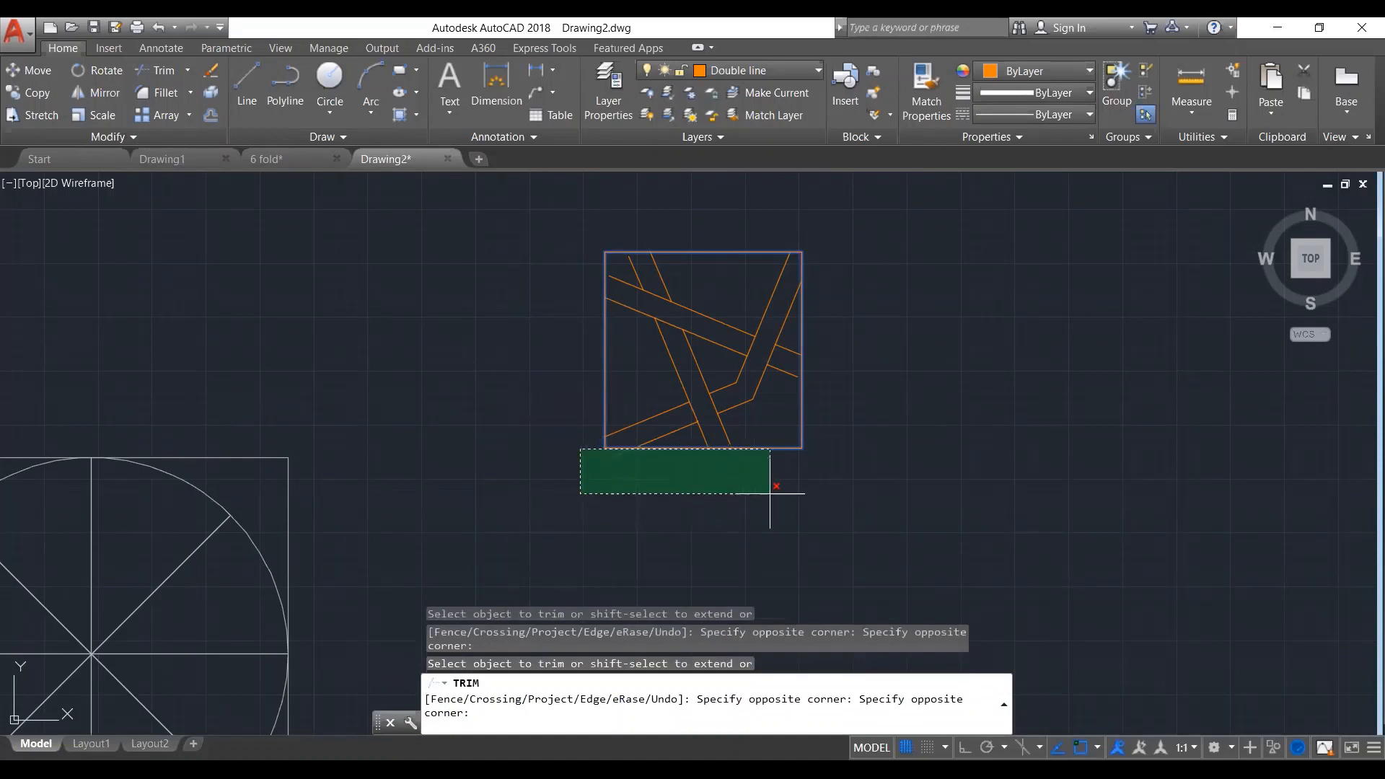
{"action": "left_click", "coordinate": [778, 494]}
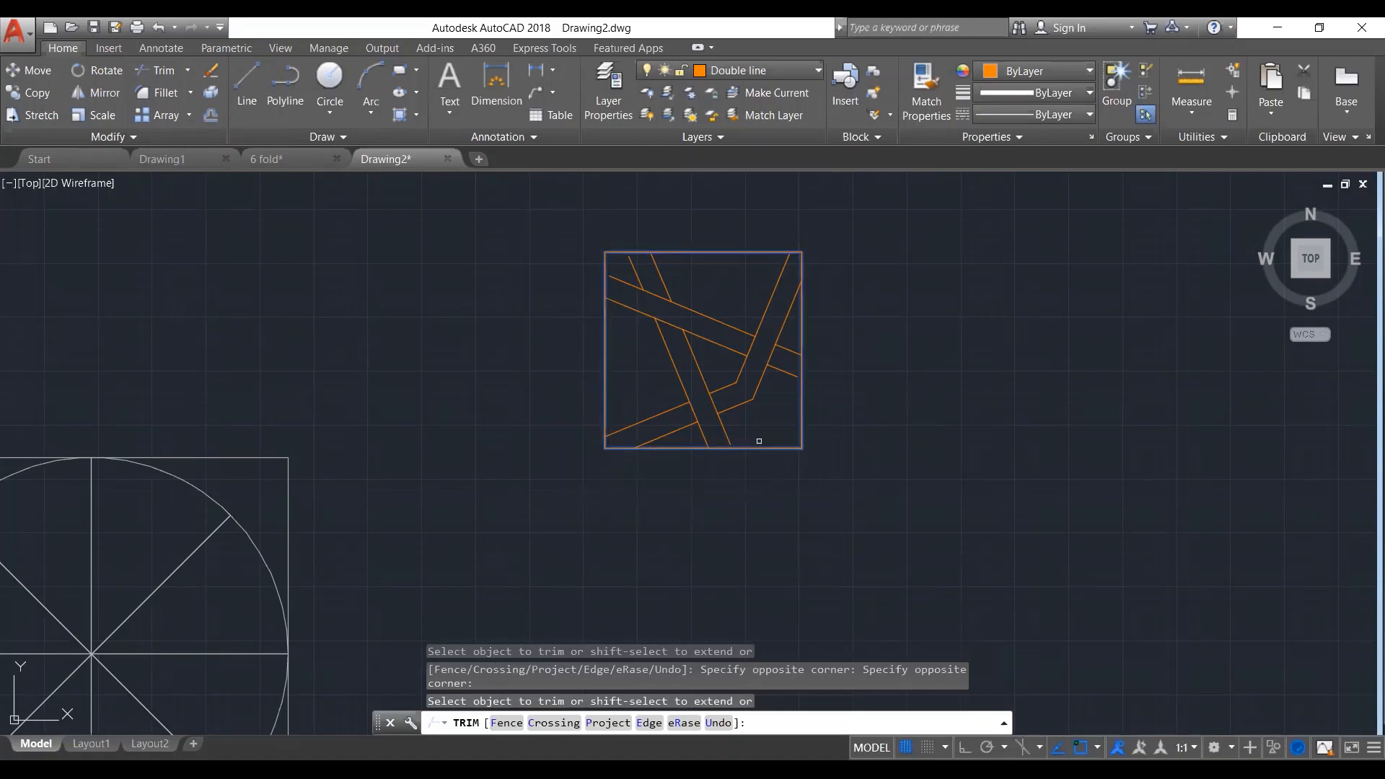
Extend the double-line ends that stop short of the frame until they meet its lower, right, upper and left edges
{"action": "scroll", "coordinate": [764, 454], "scroll_direction": "up", "scroll_amount": 4}
{"action": "scroll", "coordinate": [759, 440], "scroll_direction": "down", "scroll_amount": 2}
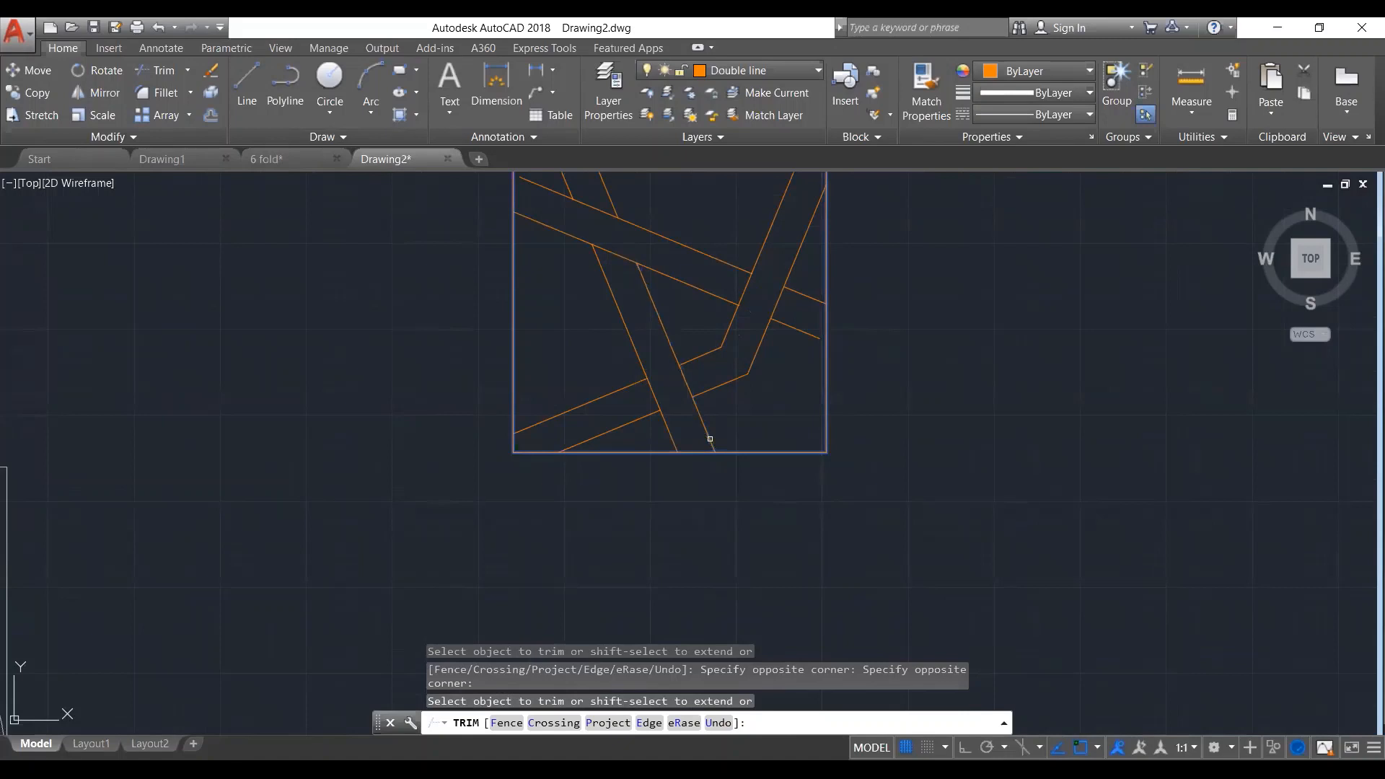
{"action": "left_click", "coordinate": [710, 439]}
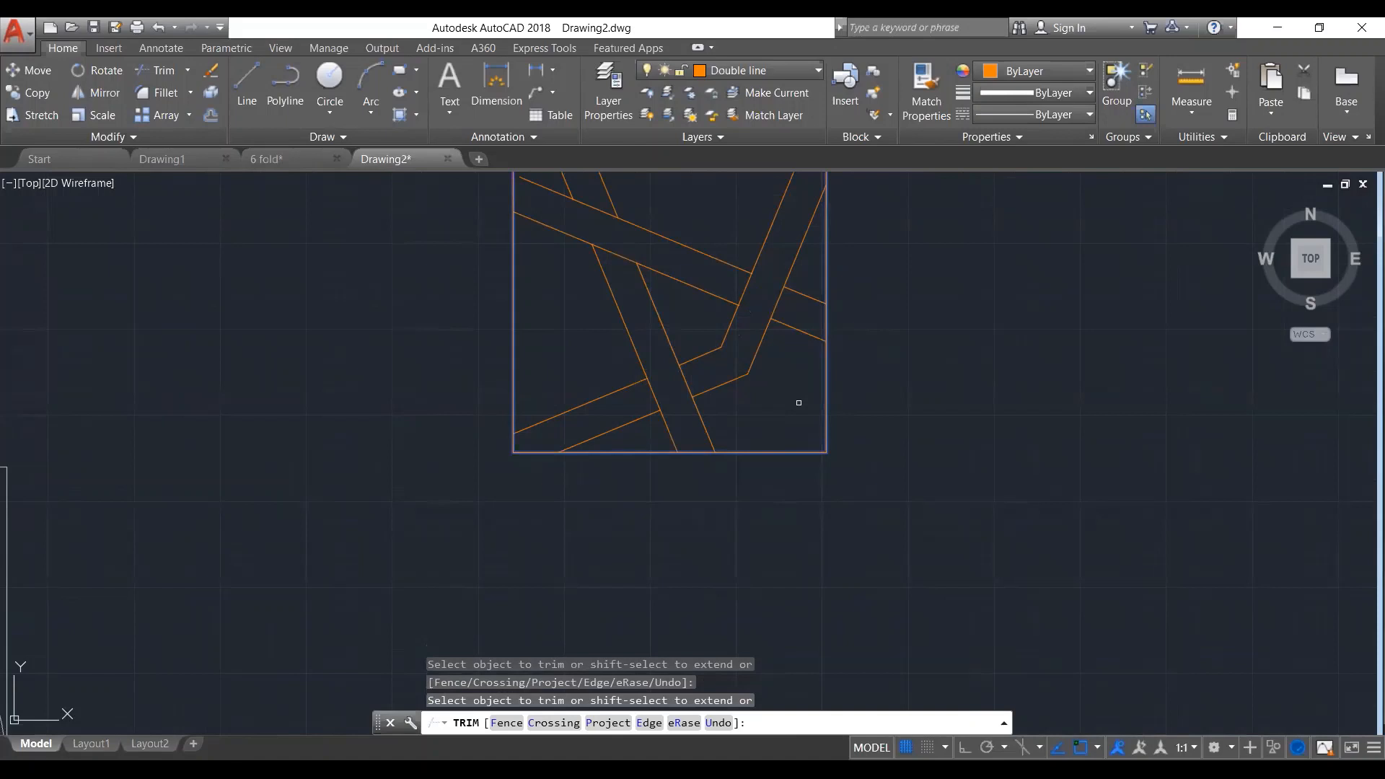
{"action": "scroll", "coordinate": [799, 403], "scroll_direction": "up", "scroll_amount": 2}
{"action": "scroll", "coordinate": [799, 403], "scroll_direction": "down", "scroll_amount": 2}
{"action": "scroll", "coordinate": [799, 403], "scroll_direction": "up", "scroll_amount": 2}
{"action": "scroll", "coordinate": [799, 402], "scroll_direction": "down", "scroll_amount": 4}
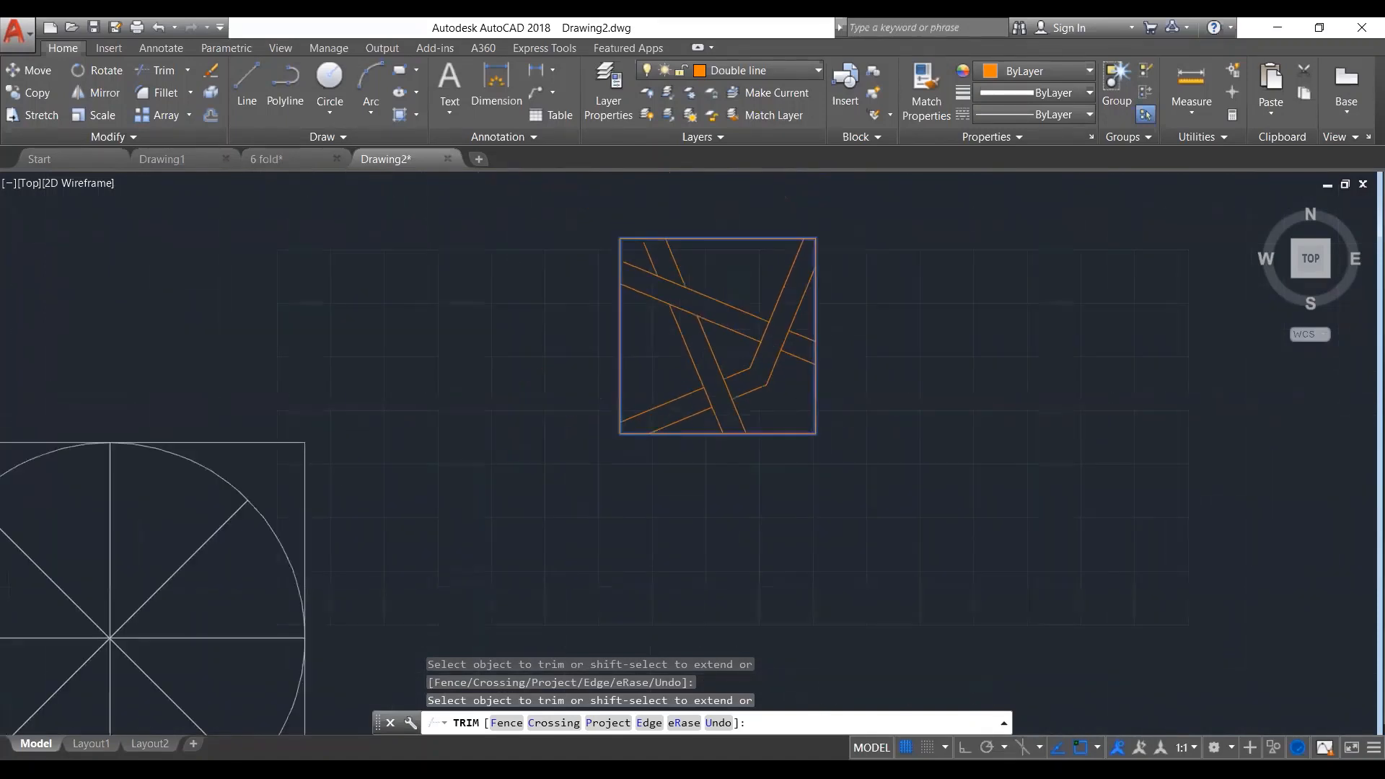
{"action": "left_click", "coordinate": [692, 245]}
{"action": "scroll", "coordinate": [640, 250], "scroll_direction": "up", "scroll_amount": 2}
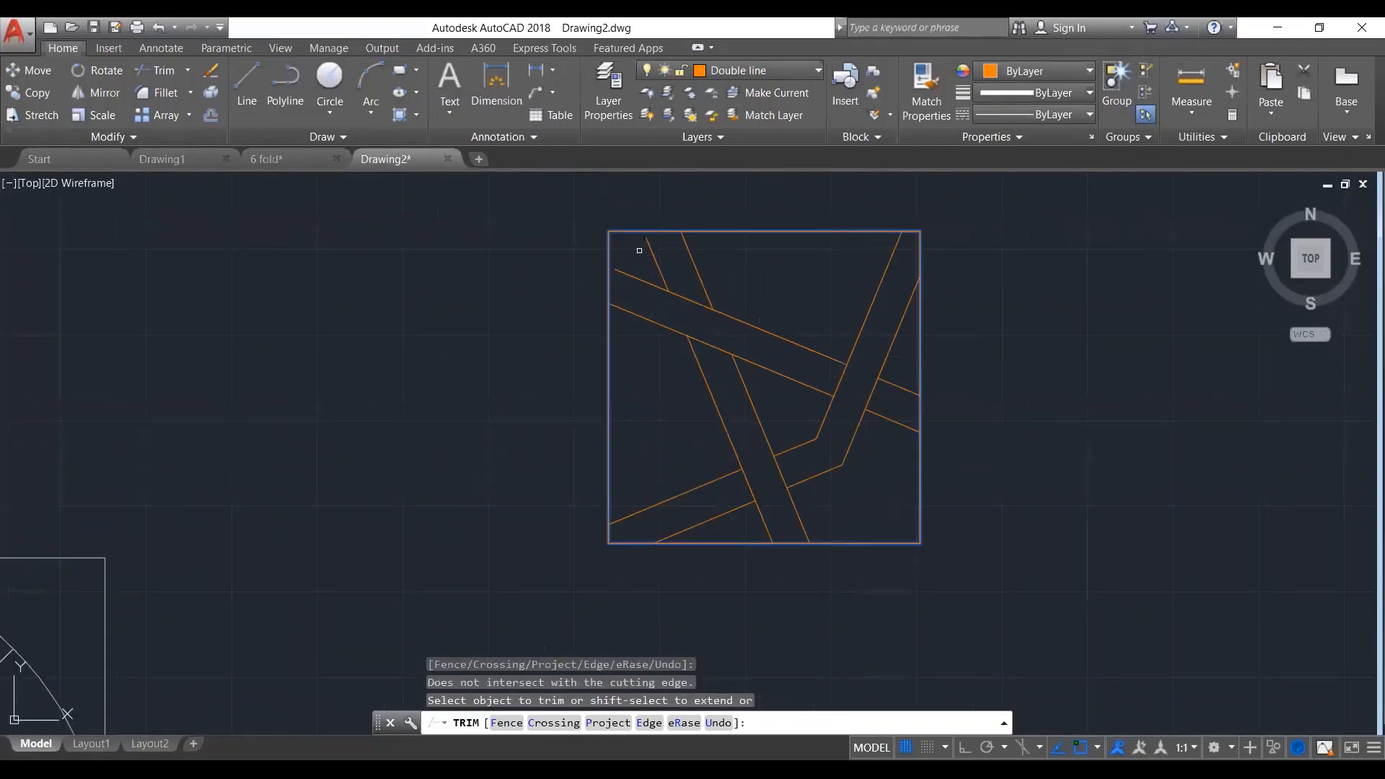
{"action": "left_click", "coordinate": [649, 249]}
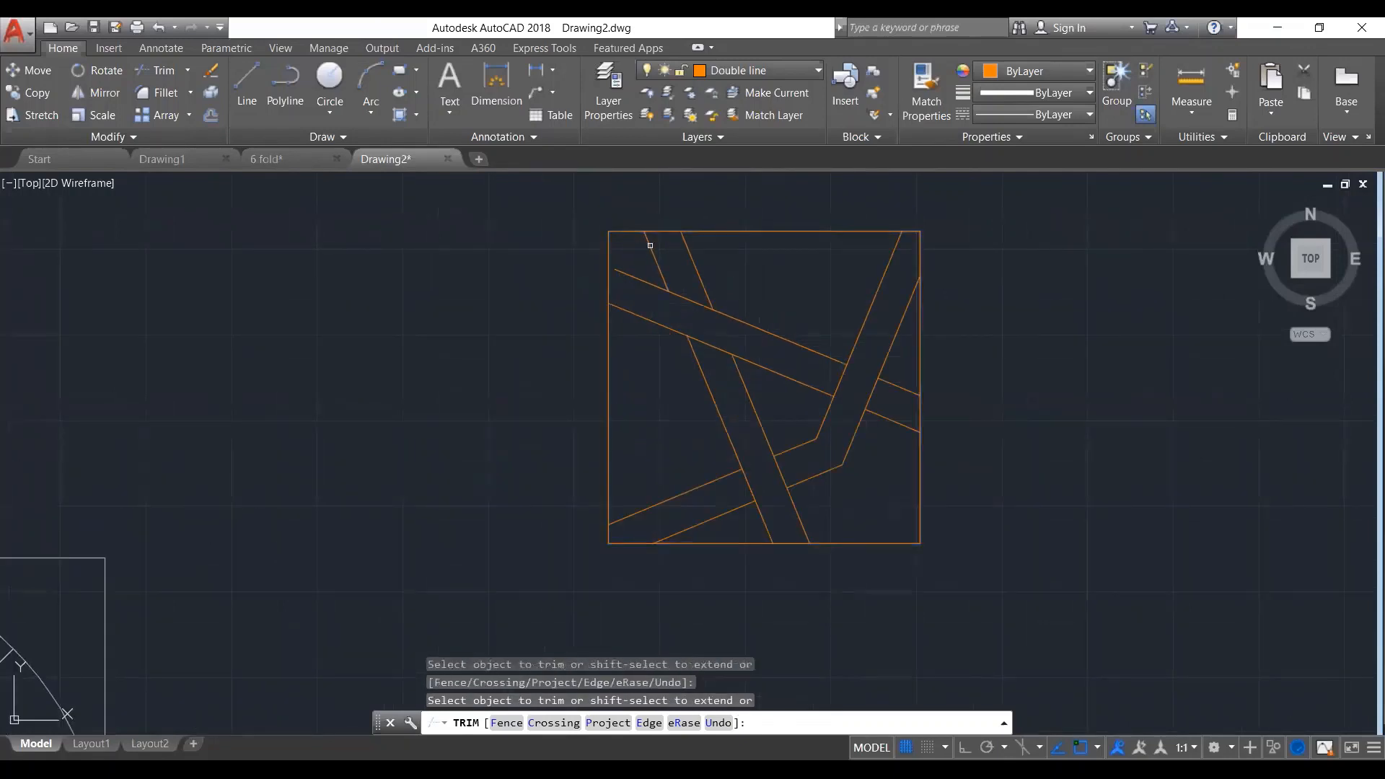
{"action": "left_click", "coordinate": [624, 275]}
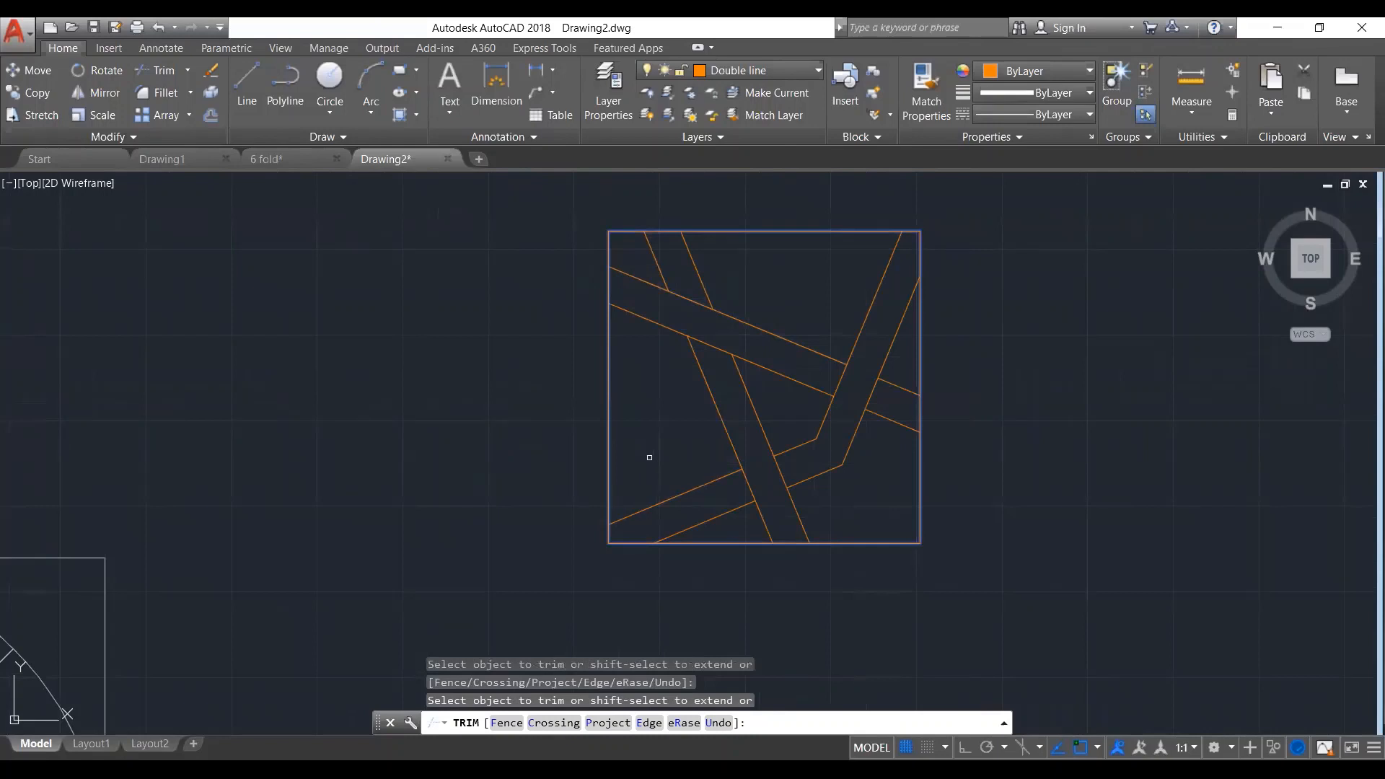
{"action": "key", "text": "Return"}
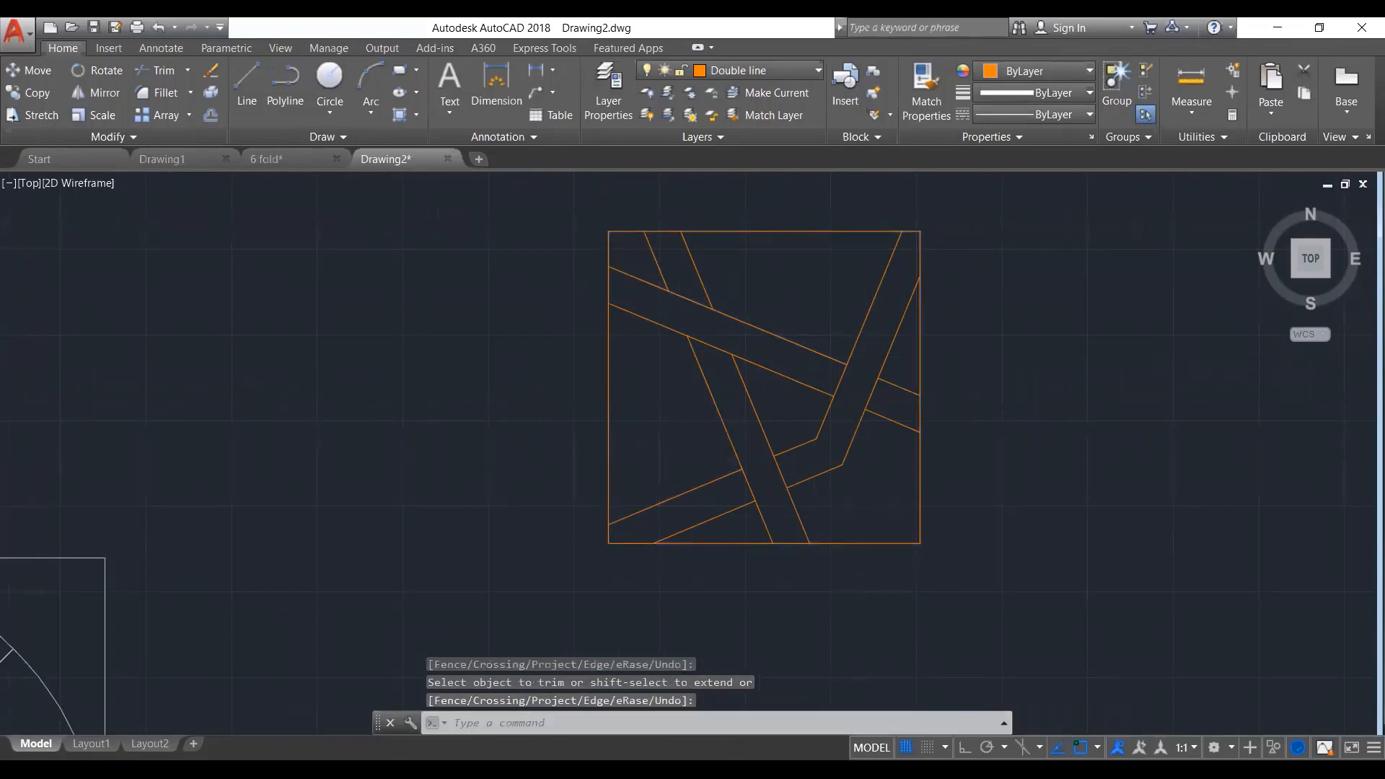
Copy the trimmed double-line unit with its frame to the empty area above the eight-fold construction circle
{"action": "scroll", "coordinate": [489, 391], "scroll_direction": "down", "scroll_amount": 6}
{"action": "scroll", "coordinate": [488, 391], "scroll_direction": "up", "scroll_amount": 4}
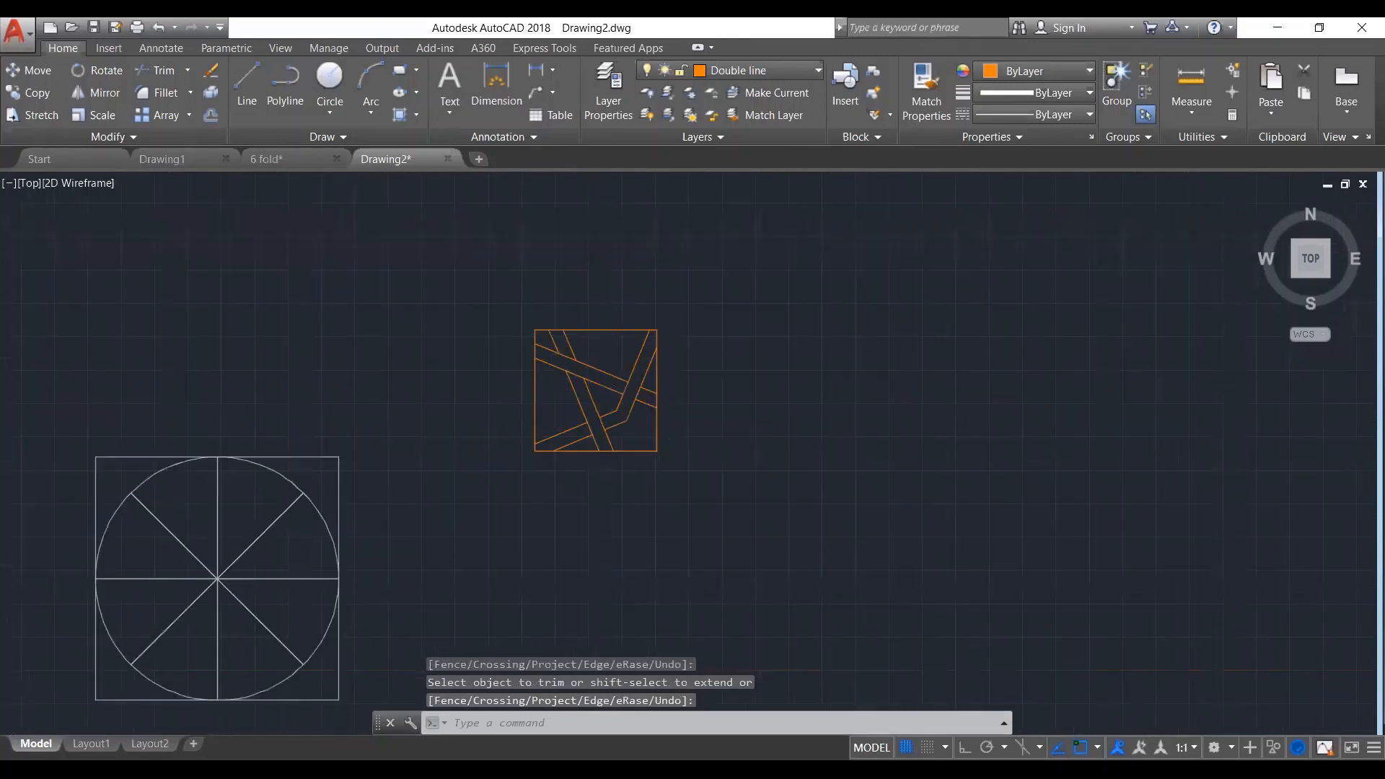
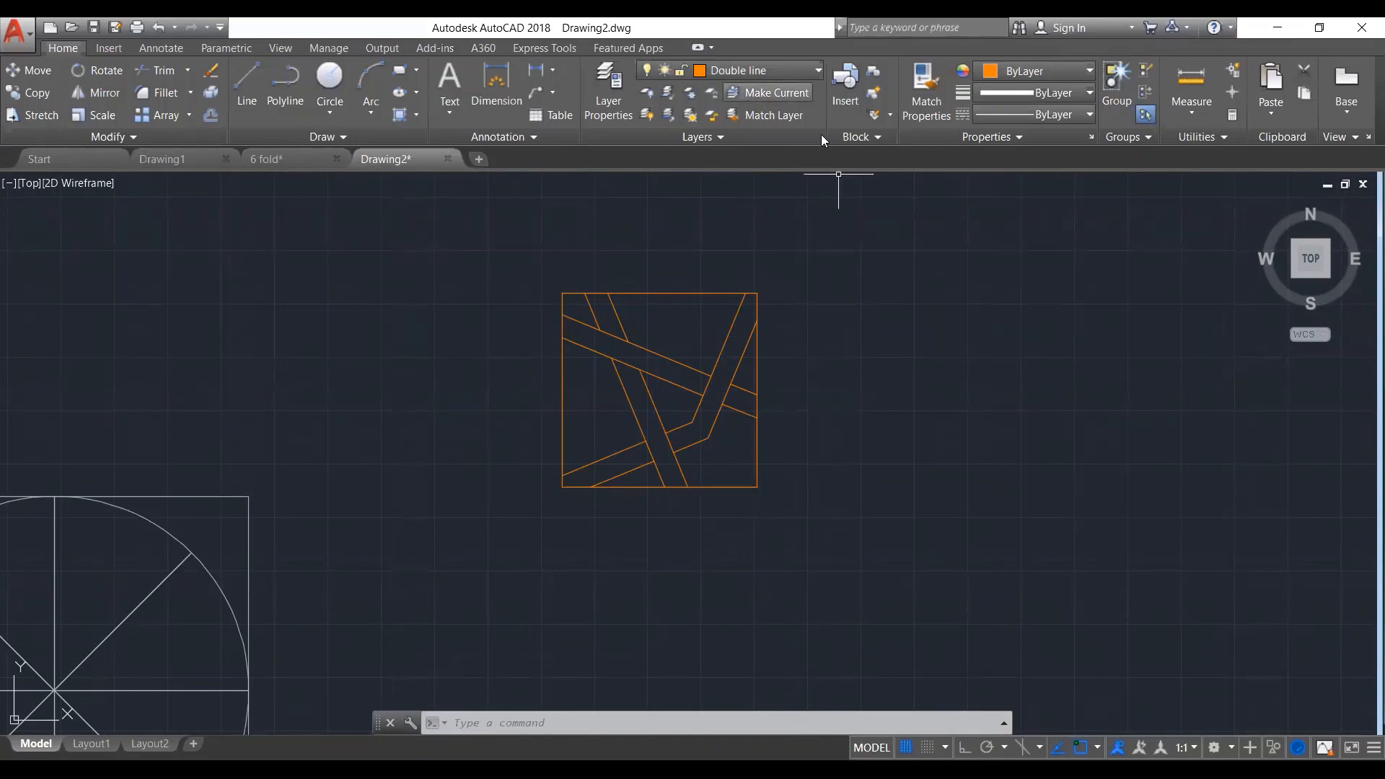
{"action": "left_click", "coordinate": [772, 256]}
{"action": "left_click", "coordinate": [531, 550]}
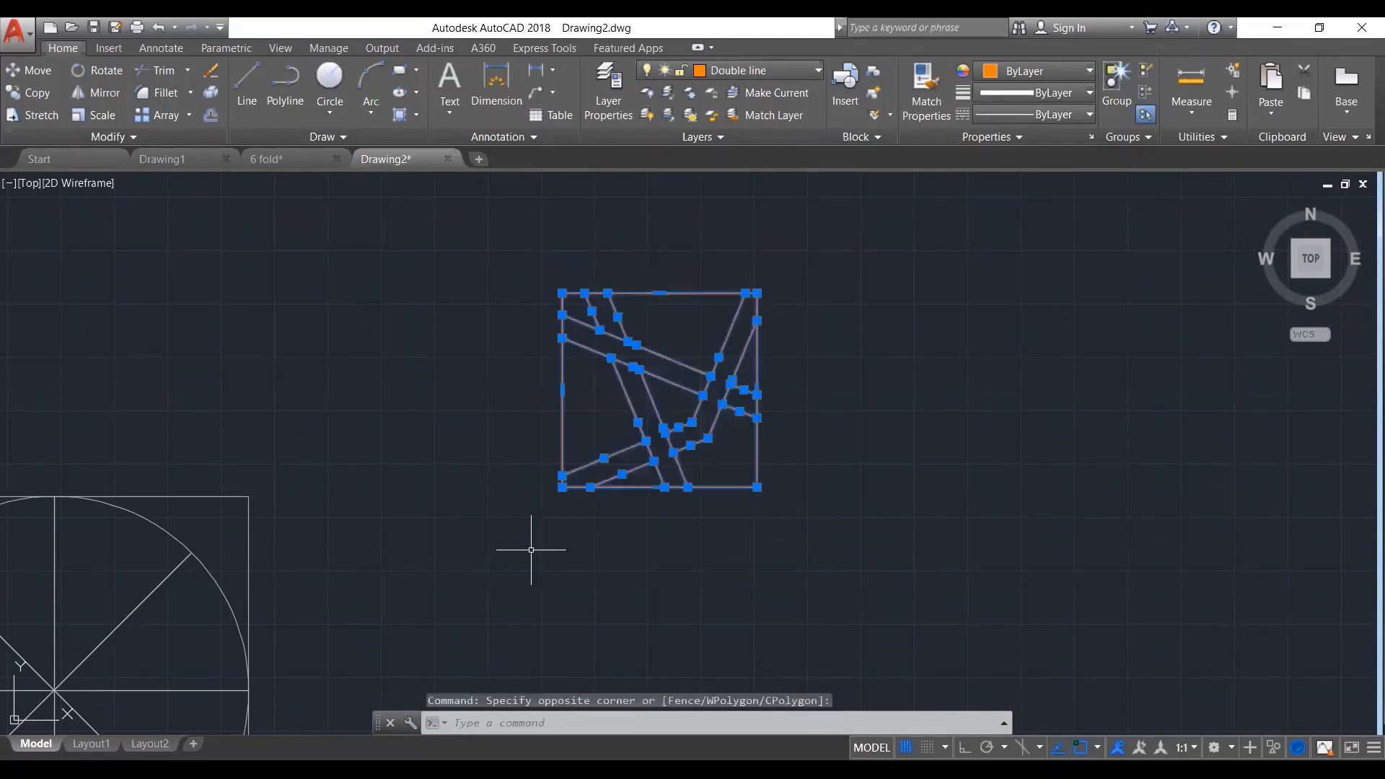
{"action": "type", "text": "co"}
{"action": "key", "text": "Return"}
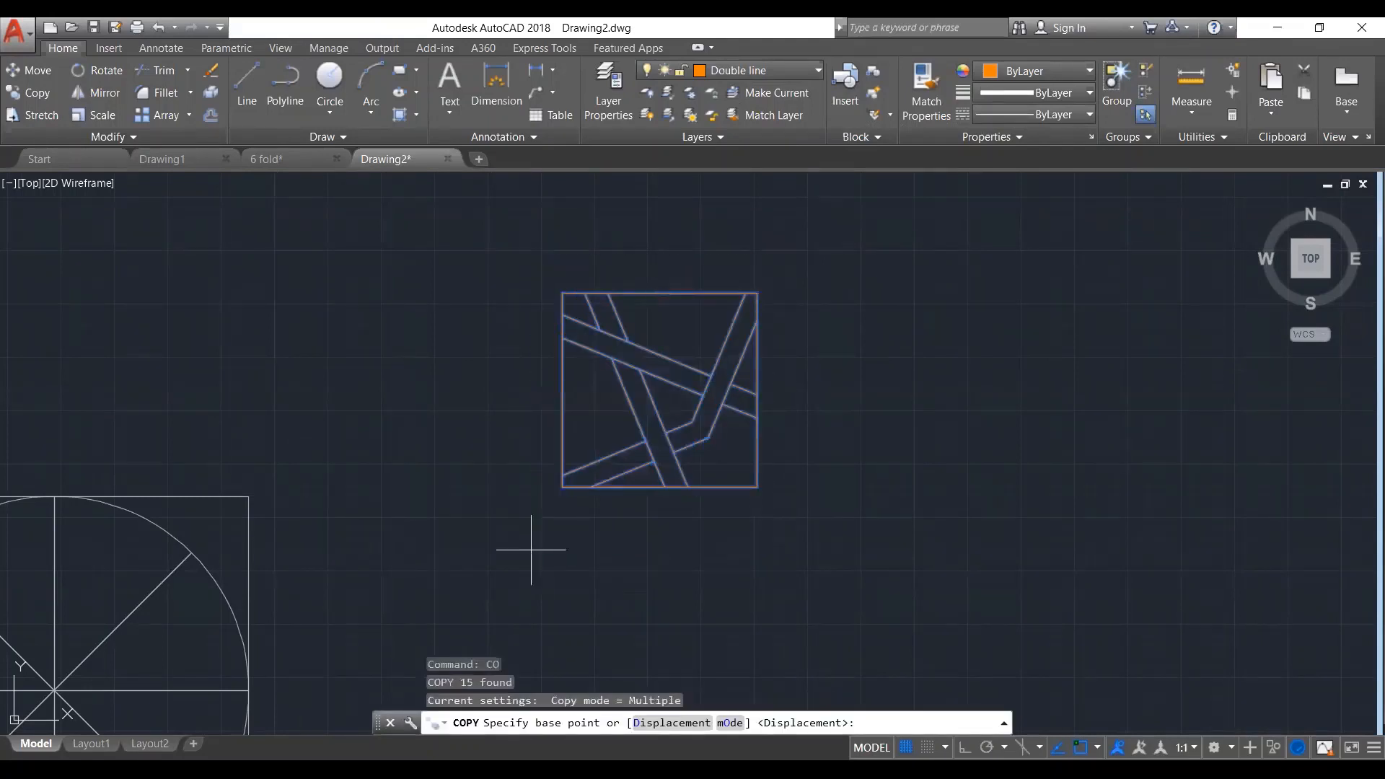
{"action": "left_click", "coordinate": [649, 399]}
{"action": "scroll", "coordinate": [652, 408], "scroll_direction": "down", "scroll_amount": 2}
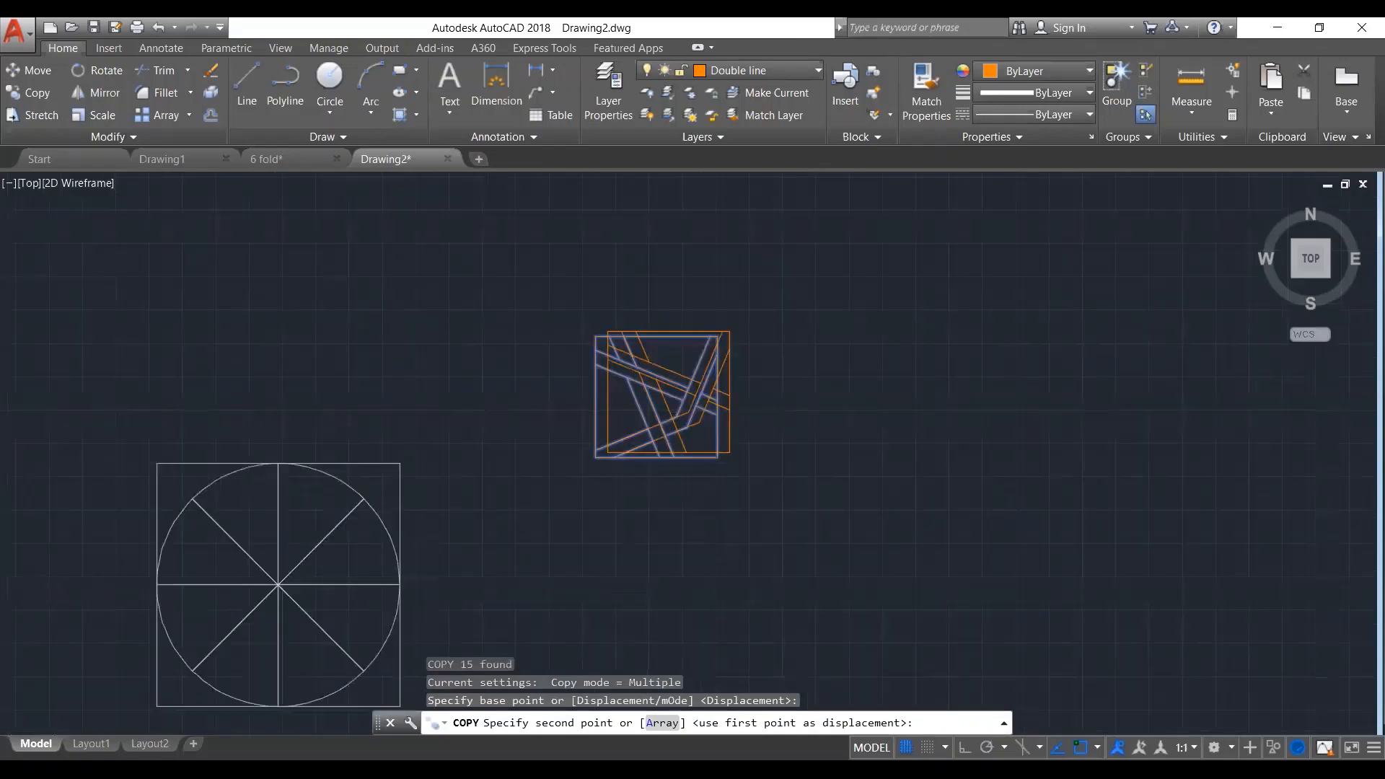
{"action": "scroll", "coordinate": [649, 409], "scroll_direction": "down", "scroll_amount": 2}
{"action": "left_click", "coordinate": [388, 288]}
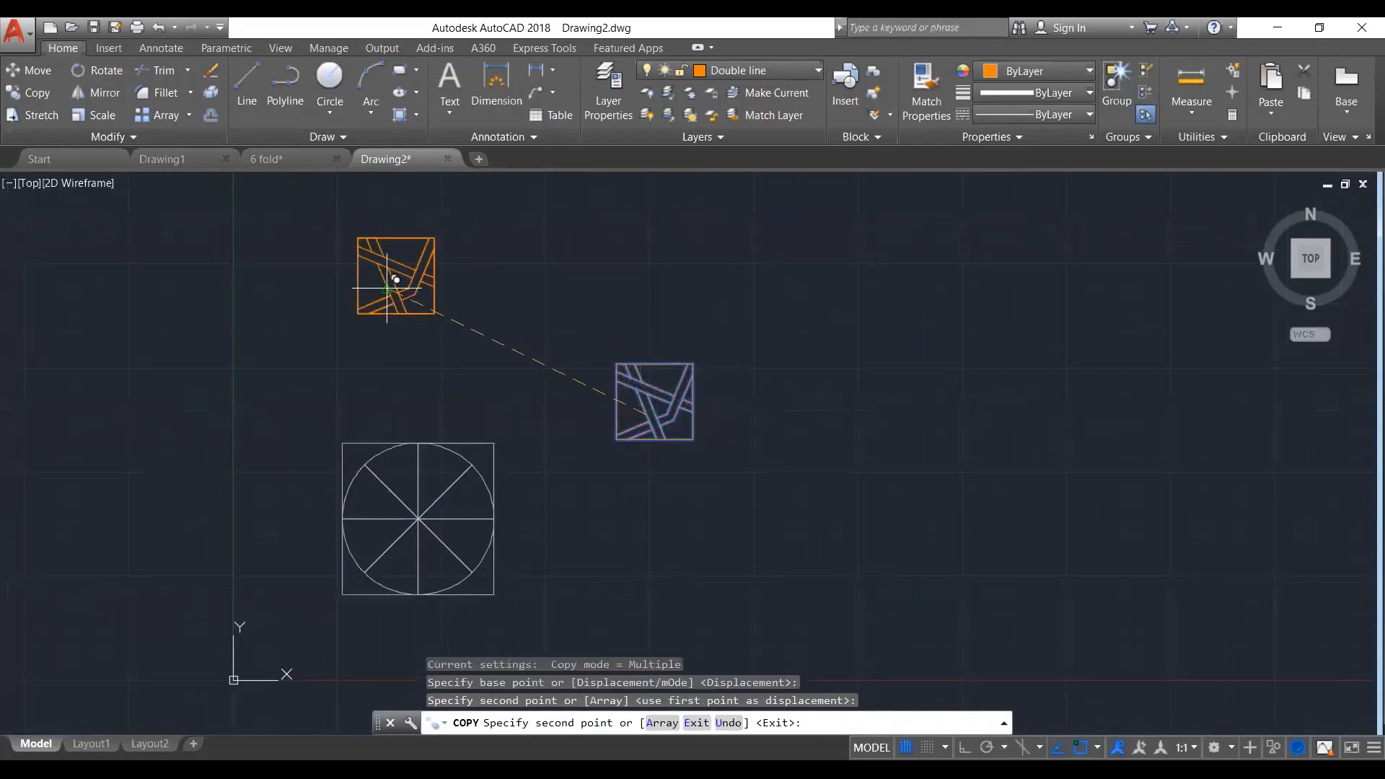
{"action": "key", "text": "Return"}
Turn on the Single line layer
{"action": "scroll", "coordinate": [306, 235], "scroll_direction": "up", "scroll_amount": 4}
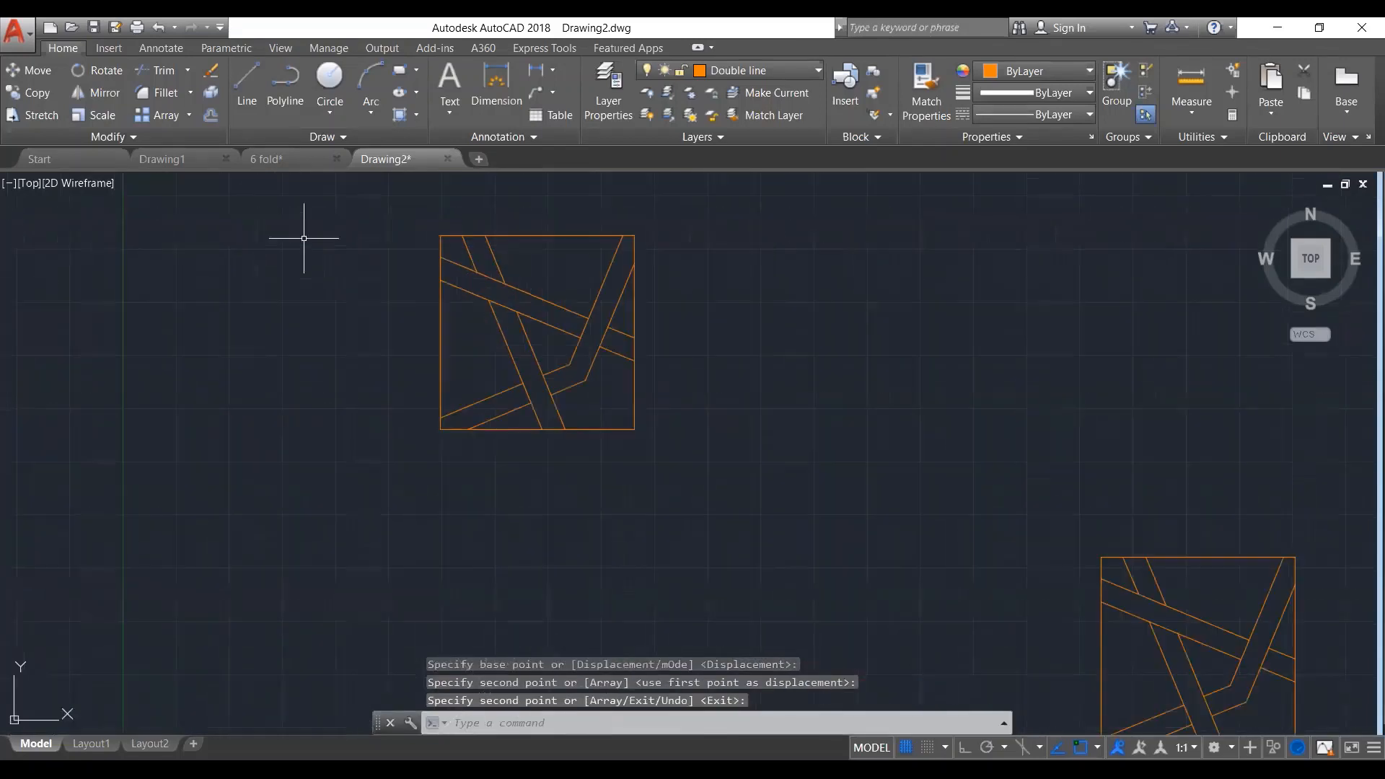
{"action": "left_click", "coordinate": [722, 70]}
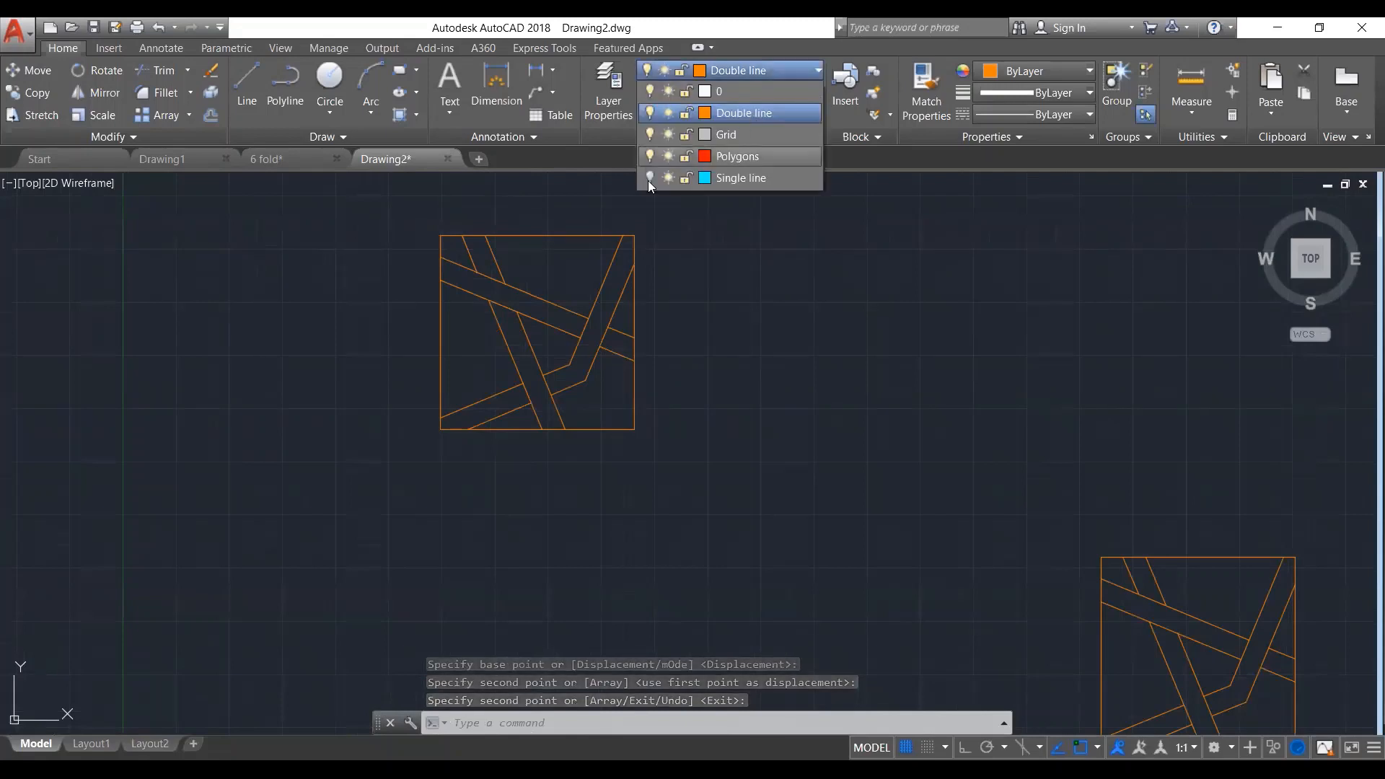
{"action": "left_click", "coordinate": [649, 177]}
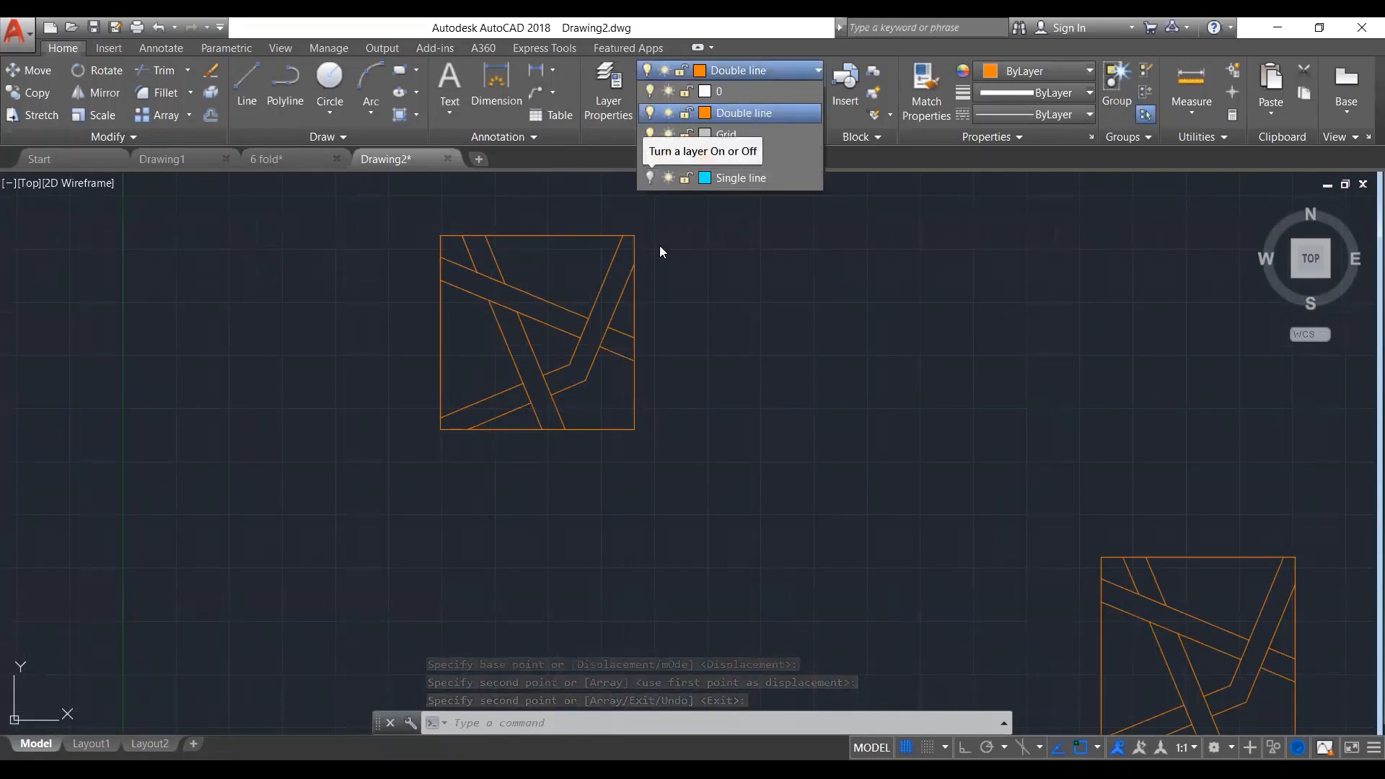
{"action": "left_click", "coordinate": [683, 305]}
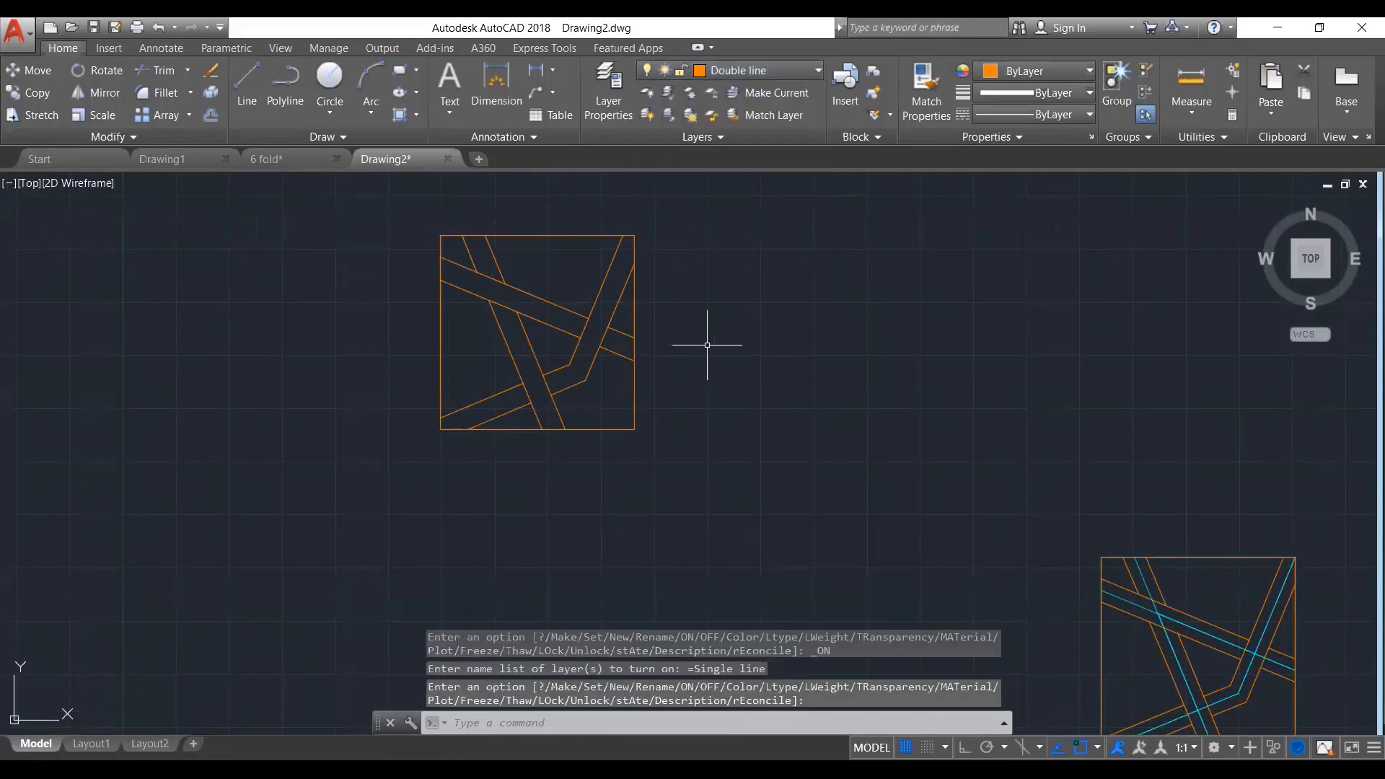
{"action": "scroll", "coordinate": [707, 345], "scroll_direction": "down", "scroll_amount": 2}
{"action": "scroll", "coordinate": [1028, 568], "scroll_direction": "up", "scroll_amount": 5}
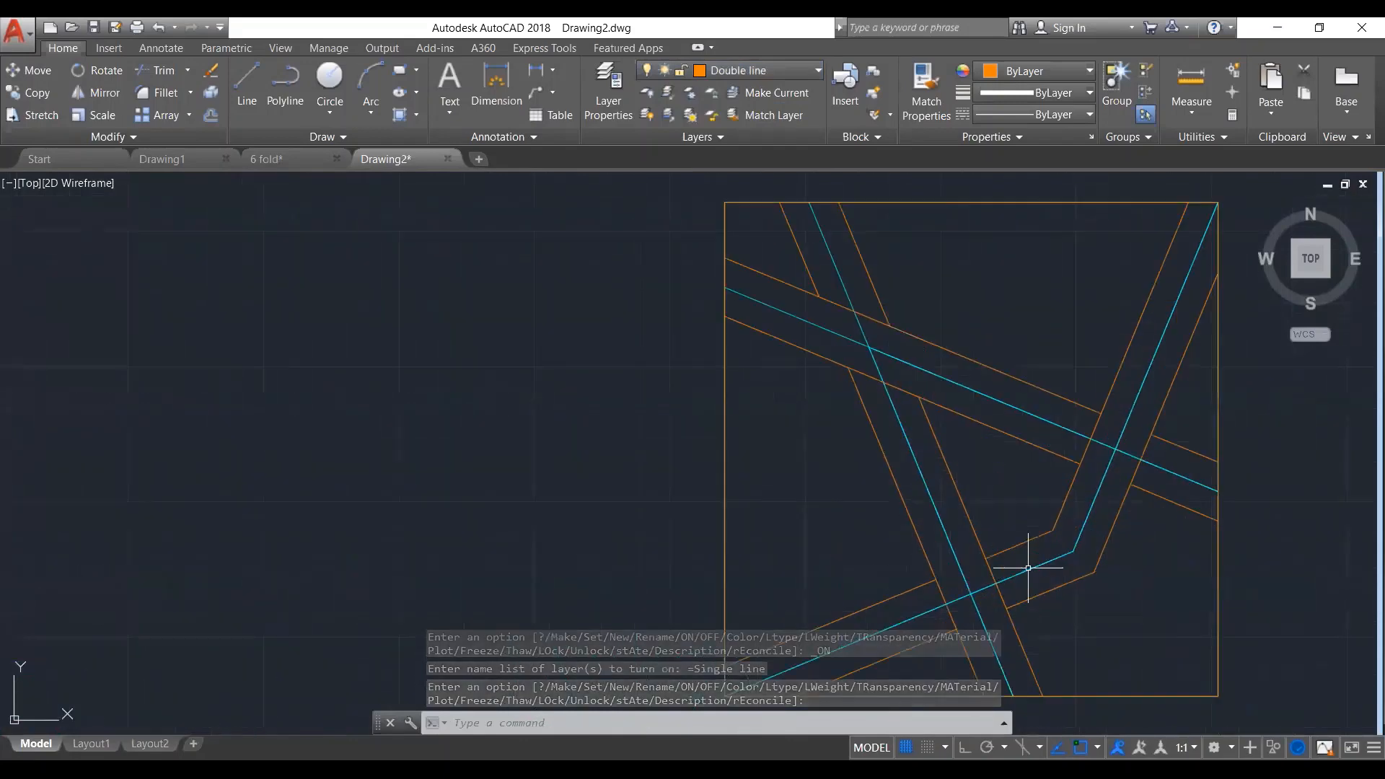
{"action": "scroll", "coordinate": [1028, 568], "scroll_direction": "down", "scroll_amount": 2}
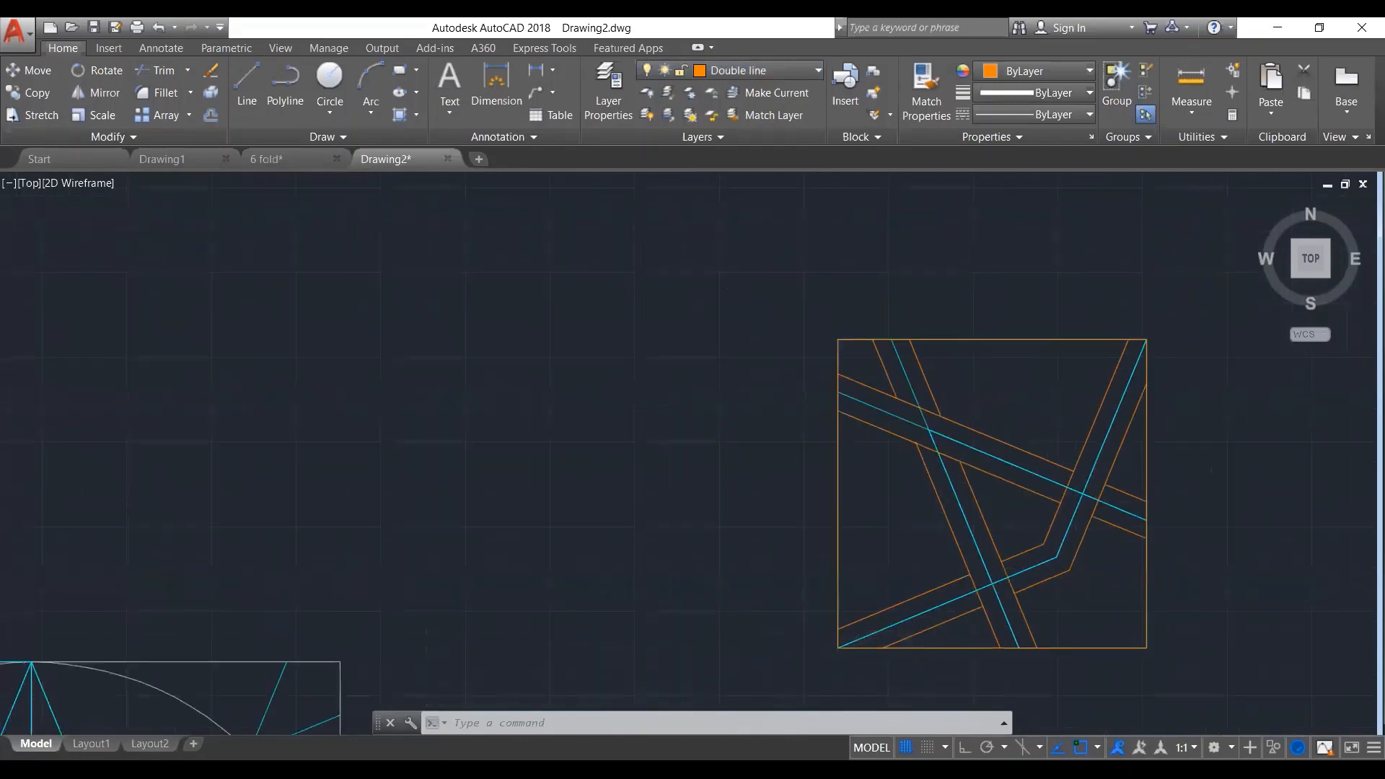
{"action": "scroll", "coordinate": [1028, 568], "scroll_direction": "down", "scroll_amount": 2}
Move the square frame of the copied double-line unit to the Single line layer
{"action": "left_click", "coordinate": [758, 387]}
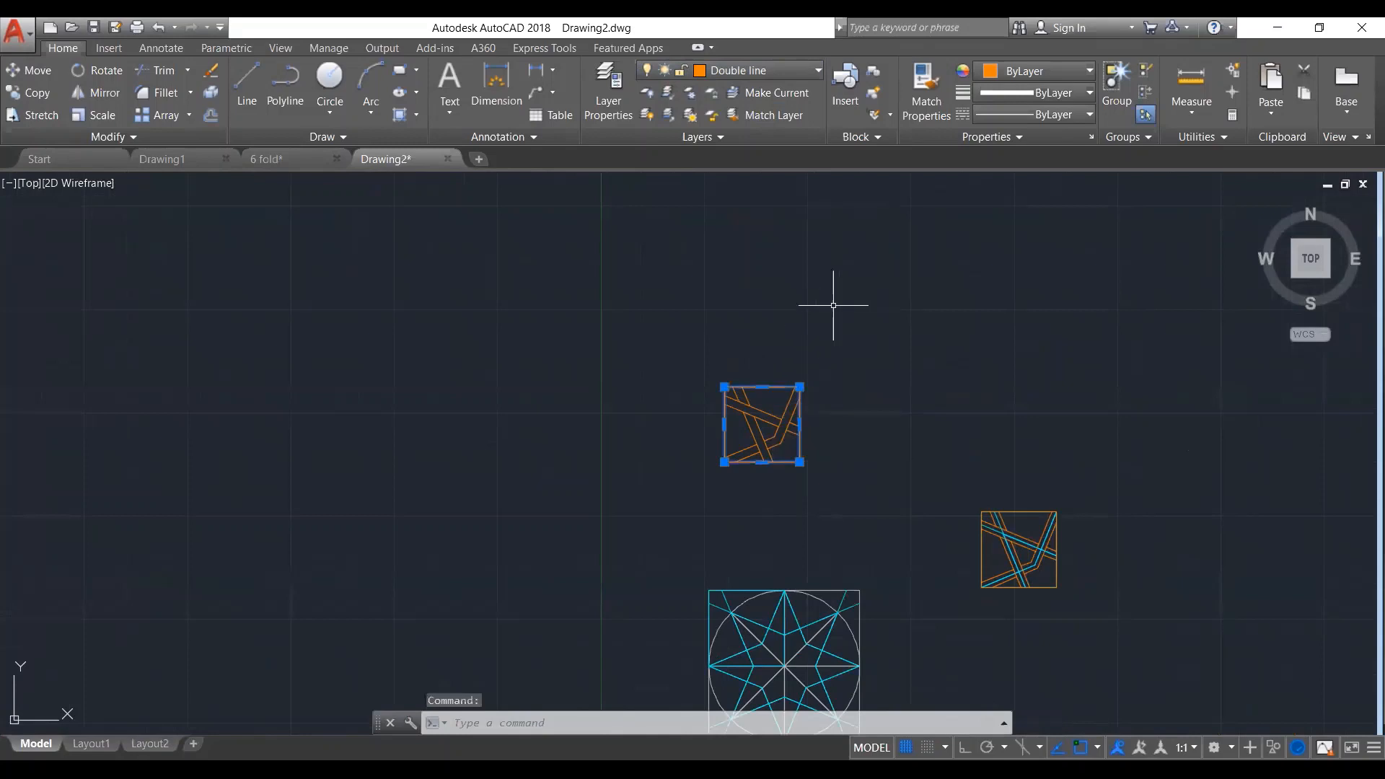
{"action": "left_click", "coordinate": [732, 70]}
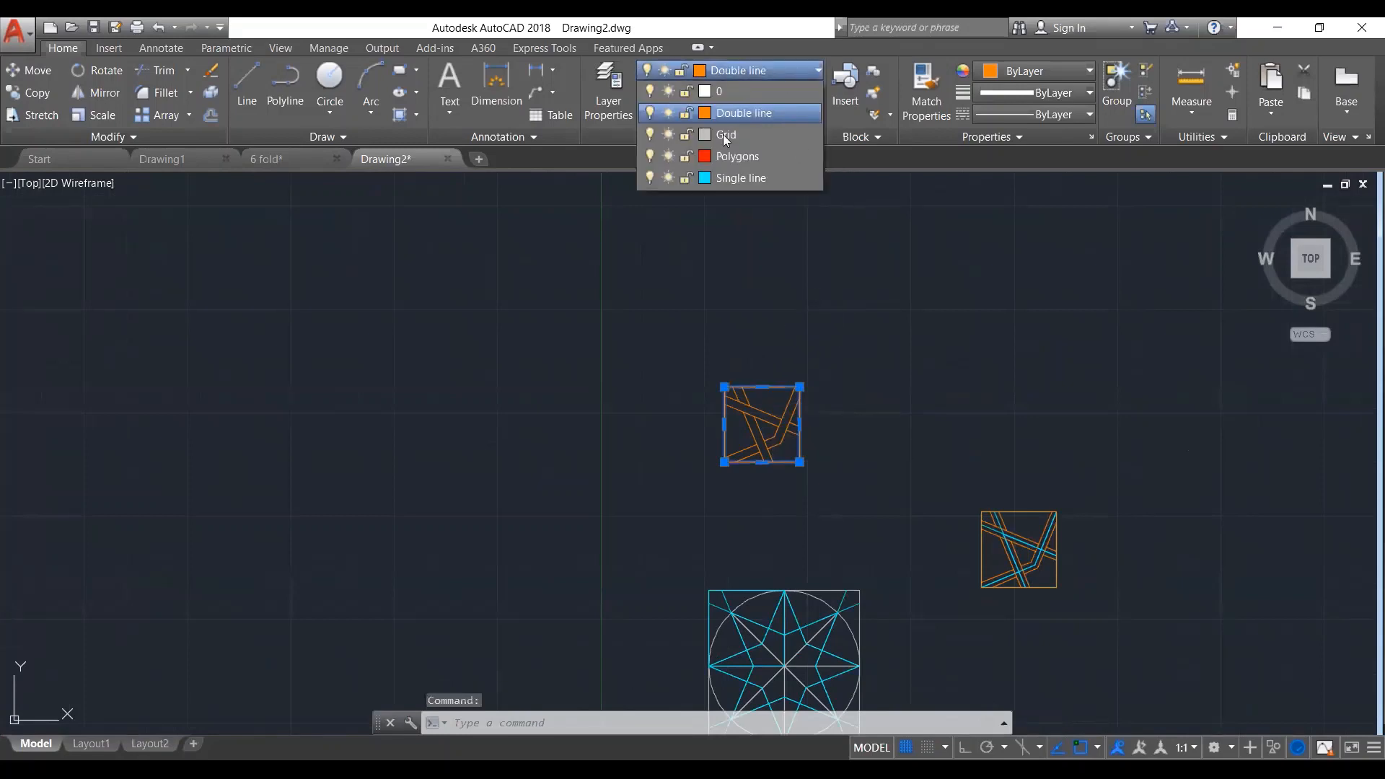
{"action": "key", "text": "Escape"}
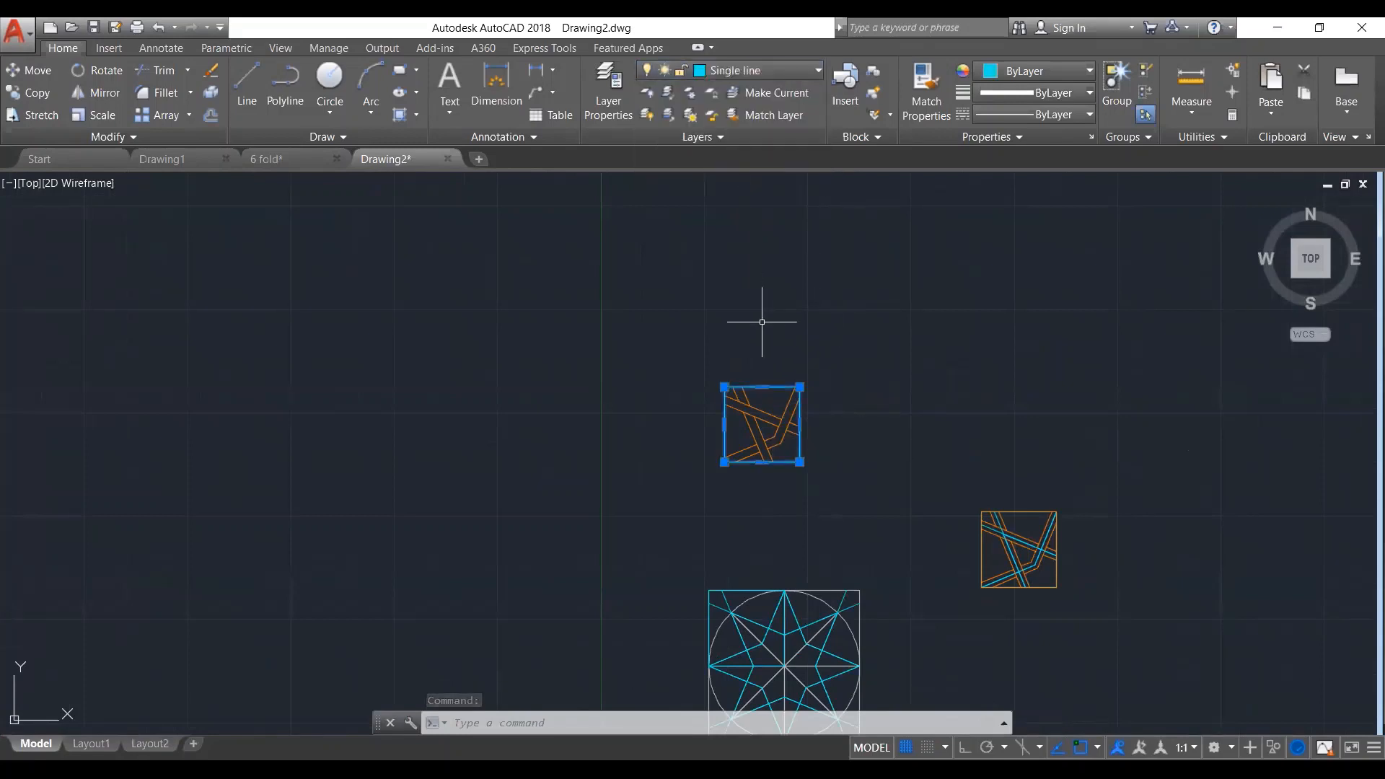
{"action": "key", "text": "Escape"}
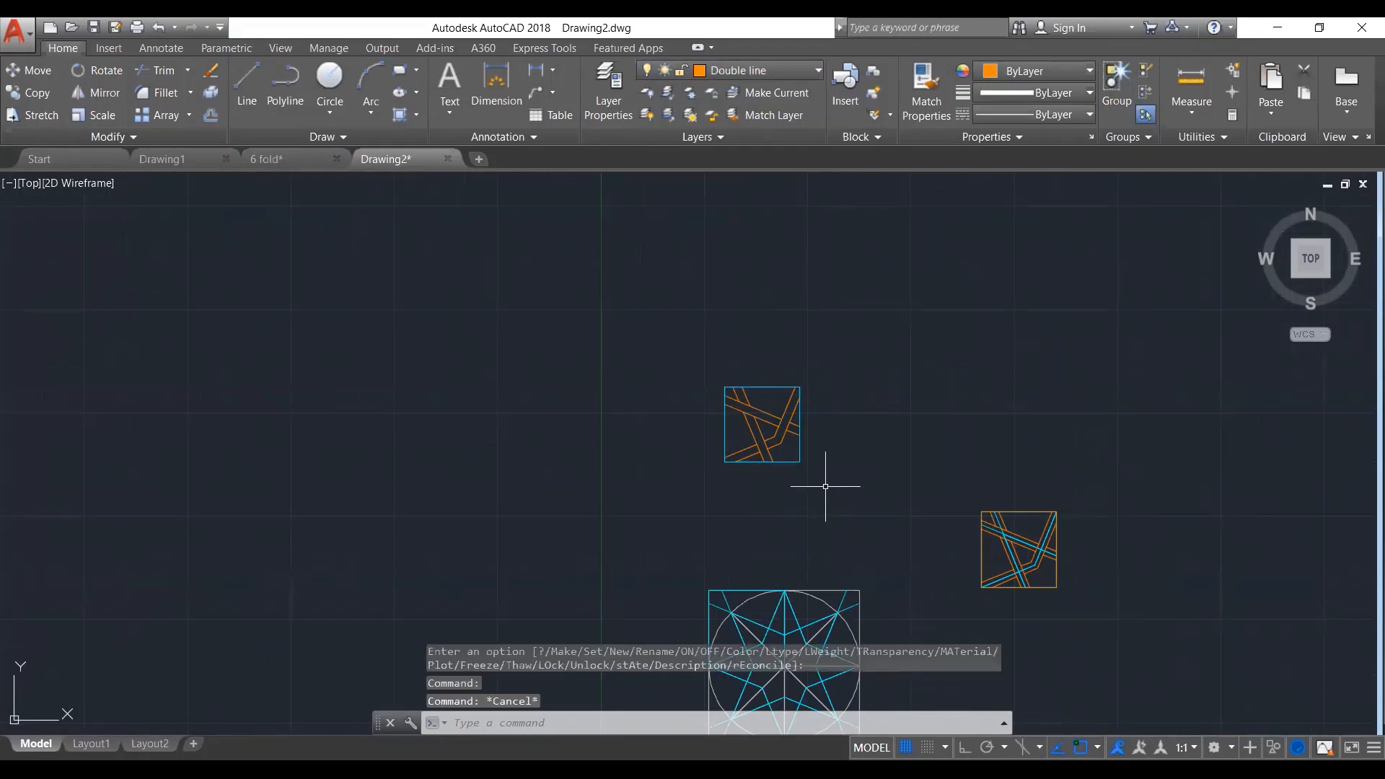
Mirror the copied double-line unit with its frame about the frame's right edge, keeping the source objects
{"action": "scroll", "coordinate": [850, 458], "scroll_direction": "up", "scroll_amount": 2}
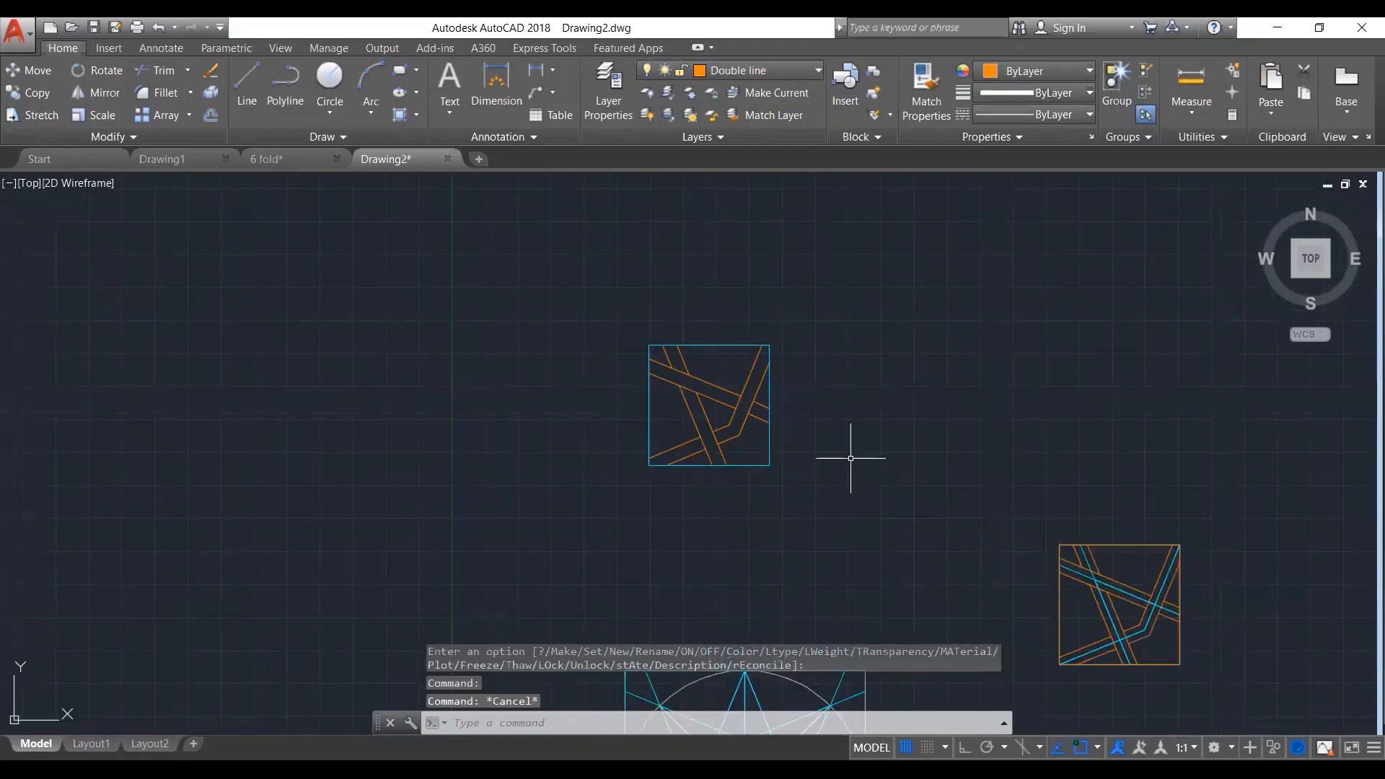
{"action": "scroll", "coordinate": [851, 457], "scroll_direction": "up", "scroll_amount": 2}
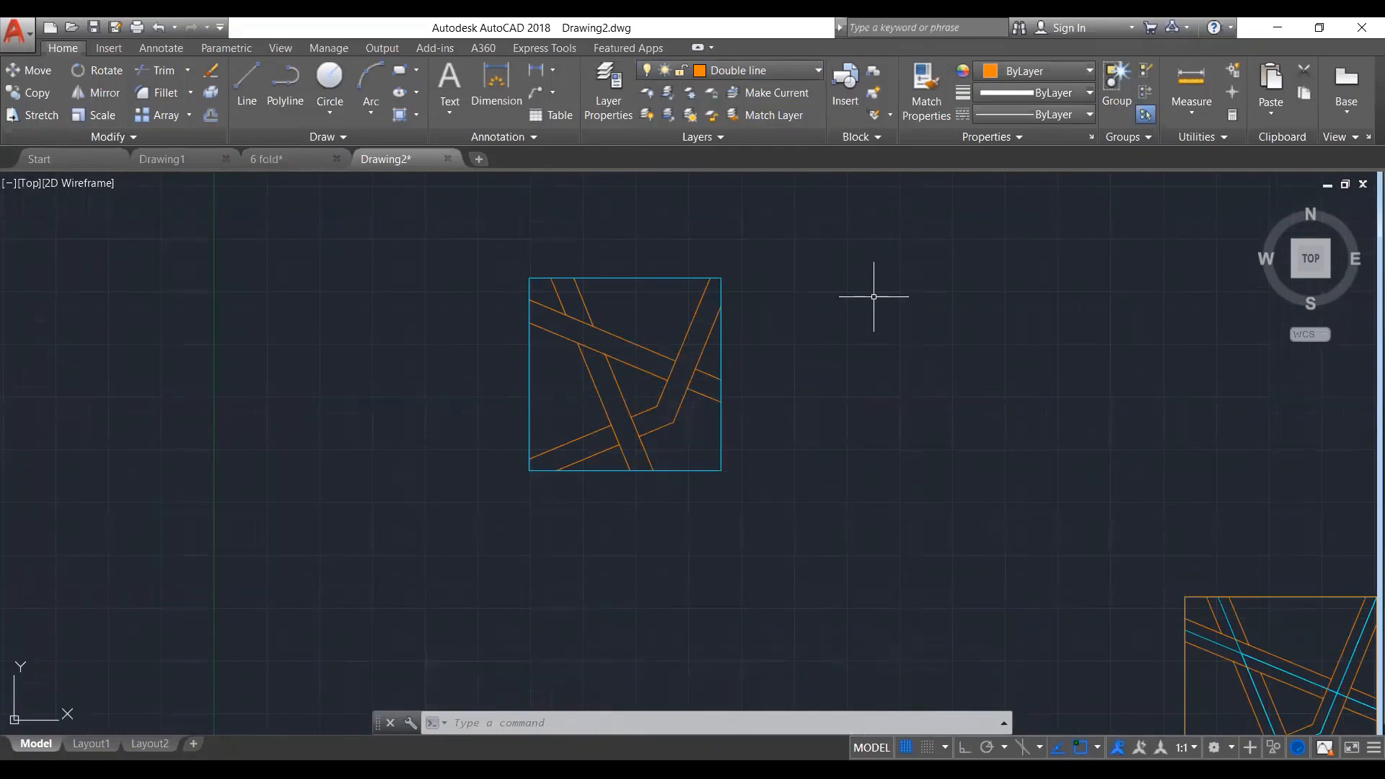
{"action": "left_click", "coordinate": [868, 239]}
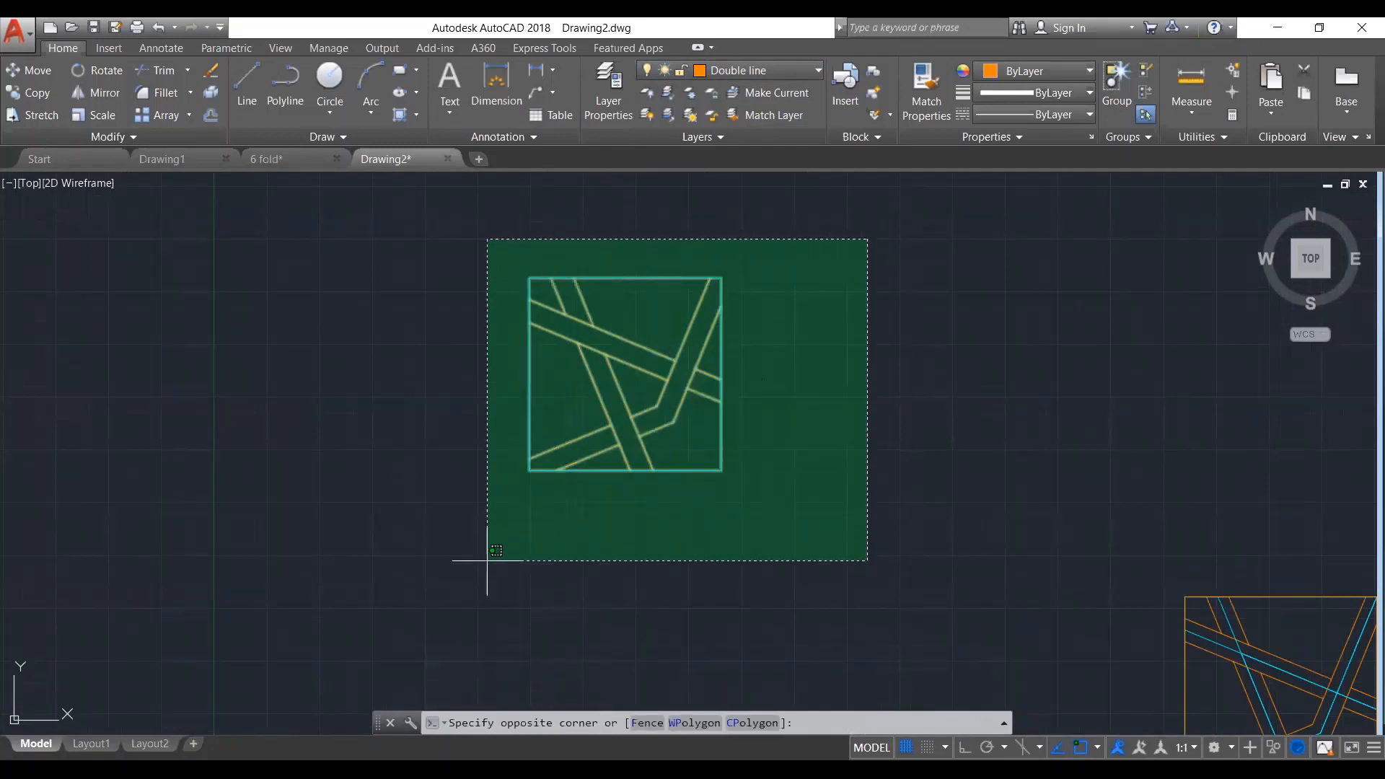
{"action": "left_click", "coordinate": [487, 560]}
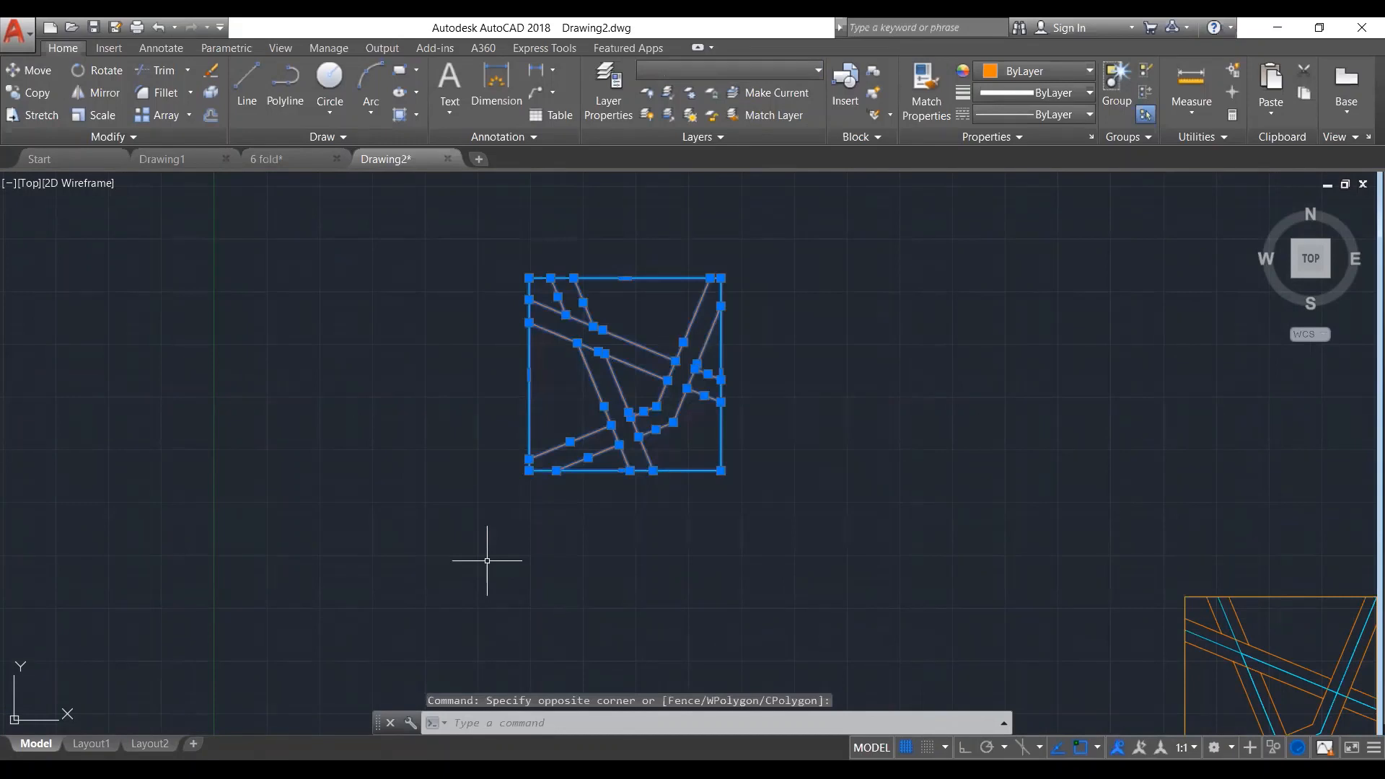
{"action": "type", "text": "mi"}
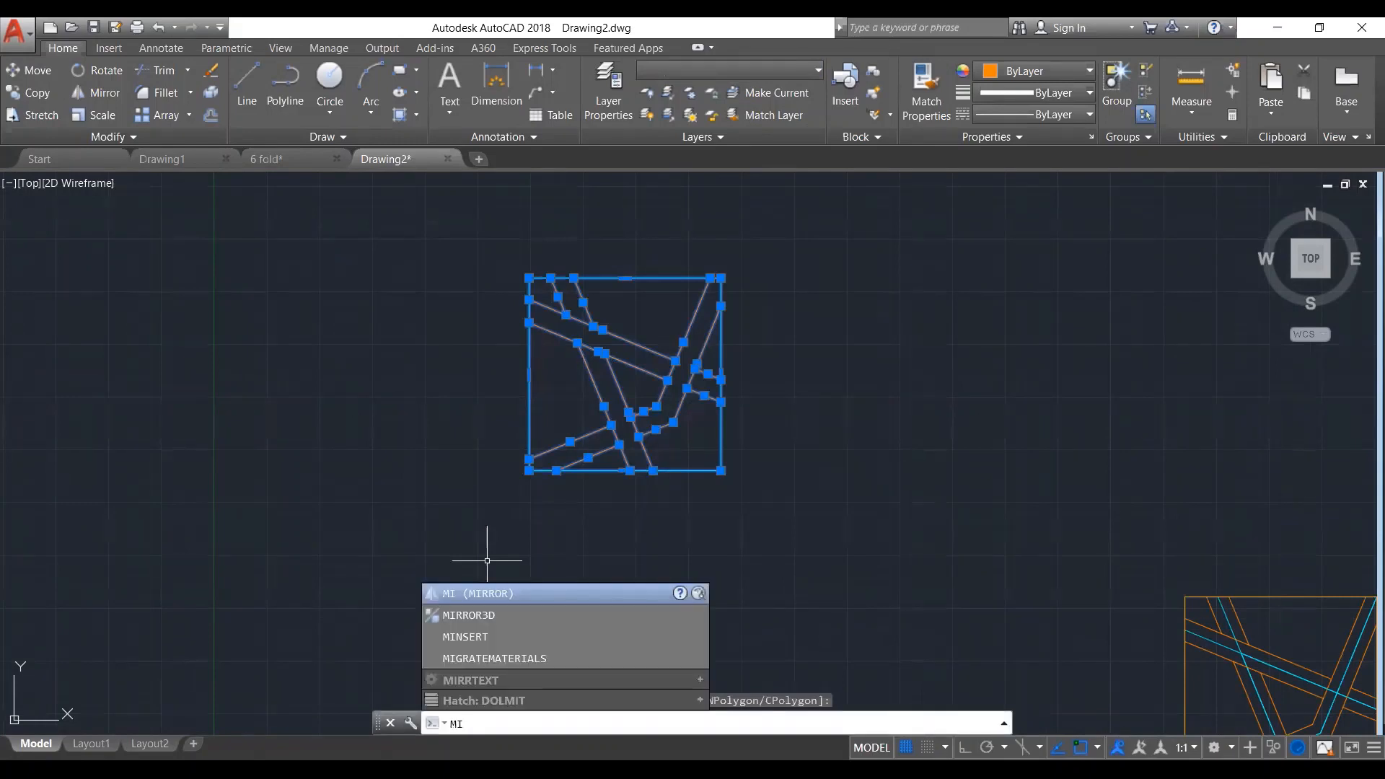
{"action": "key", "text": "Return"}
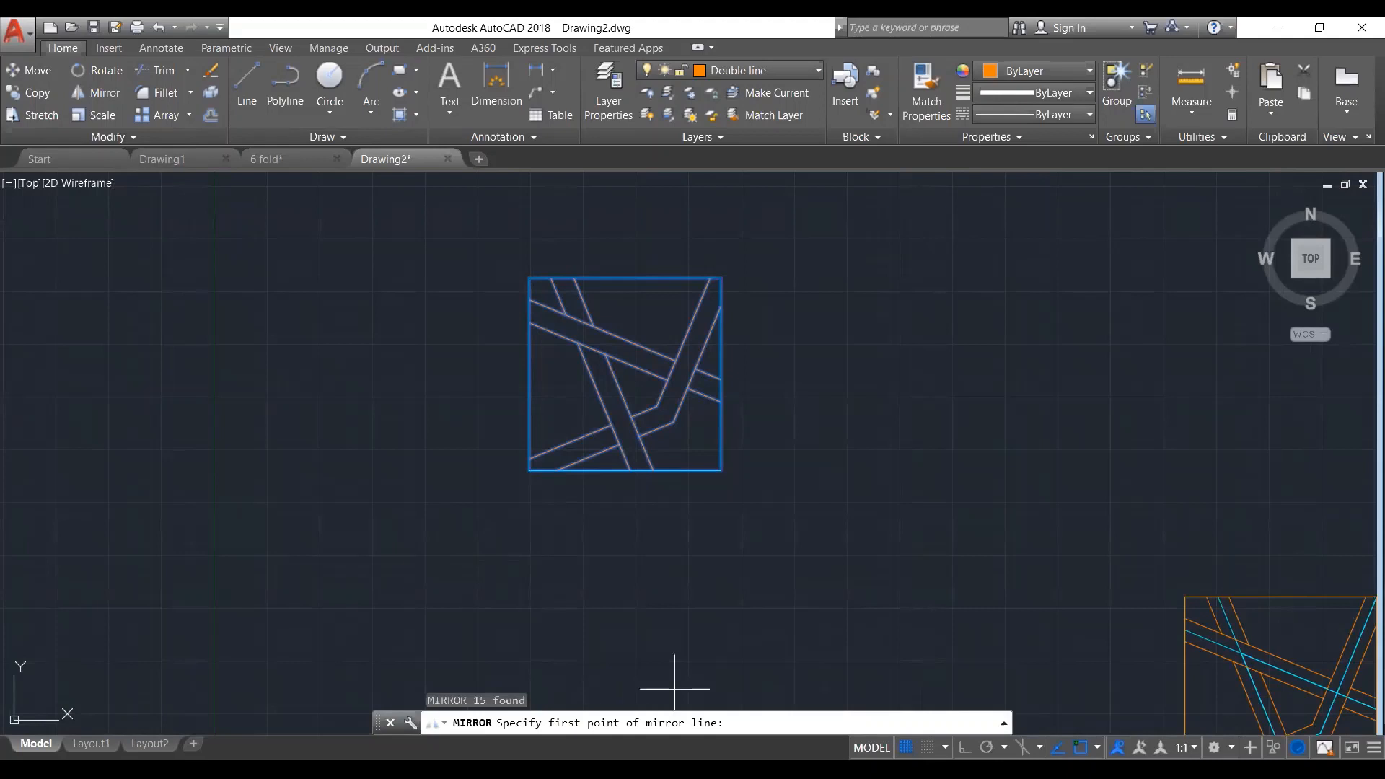
{"action": "left_click", "coordinate": [720, 277]}
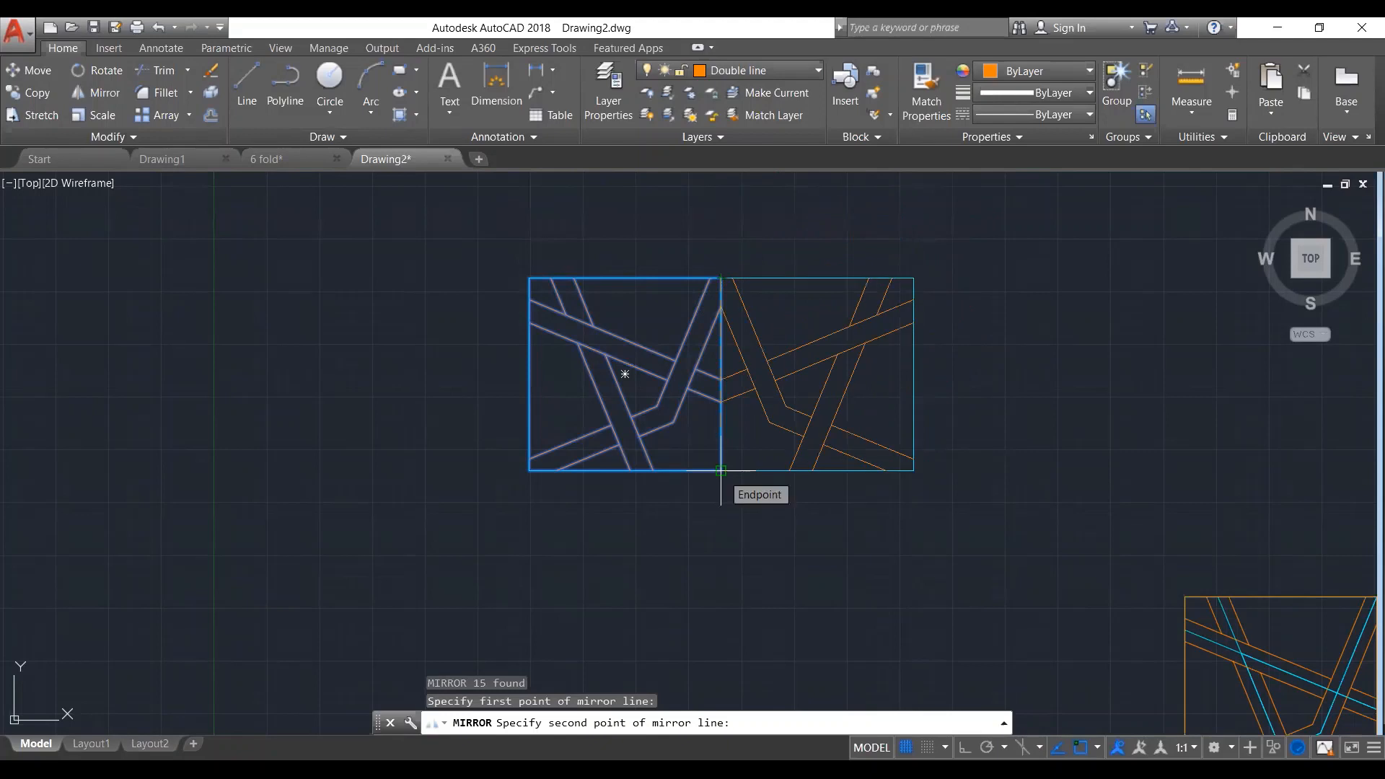
{"action": "left_click", "coordinate": [720, 470]}
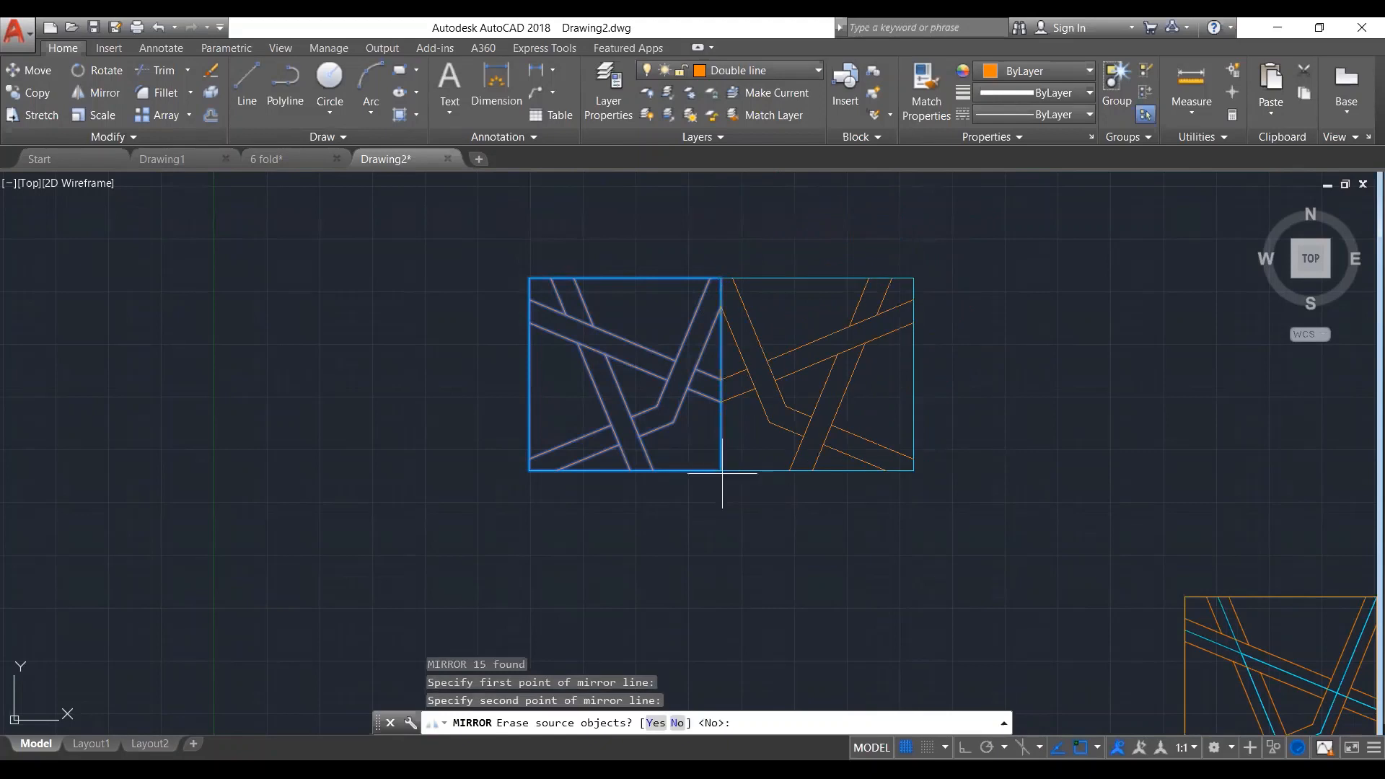
{"action": "key", "text": "Return"}
Mirror both upper units about their shared lower edge to complete the star, keeping the source objects
{"action": "left_click", "coordinate": [487, 253]}
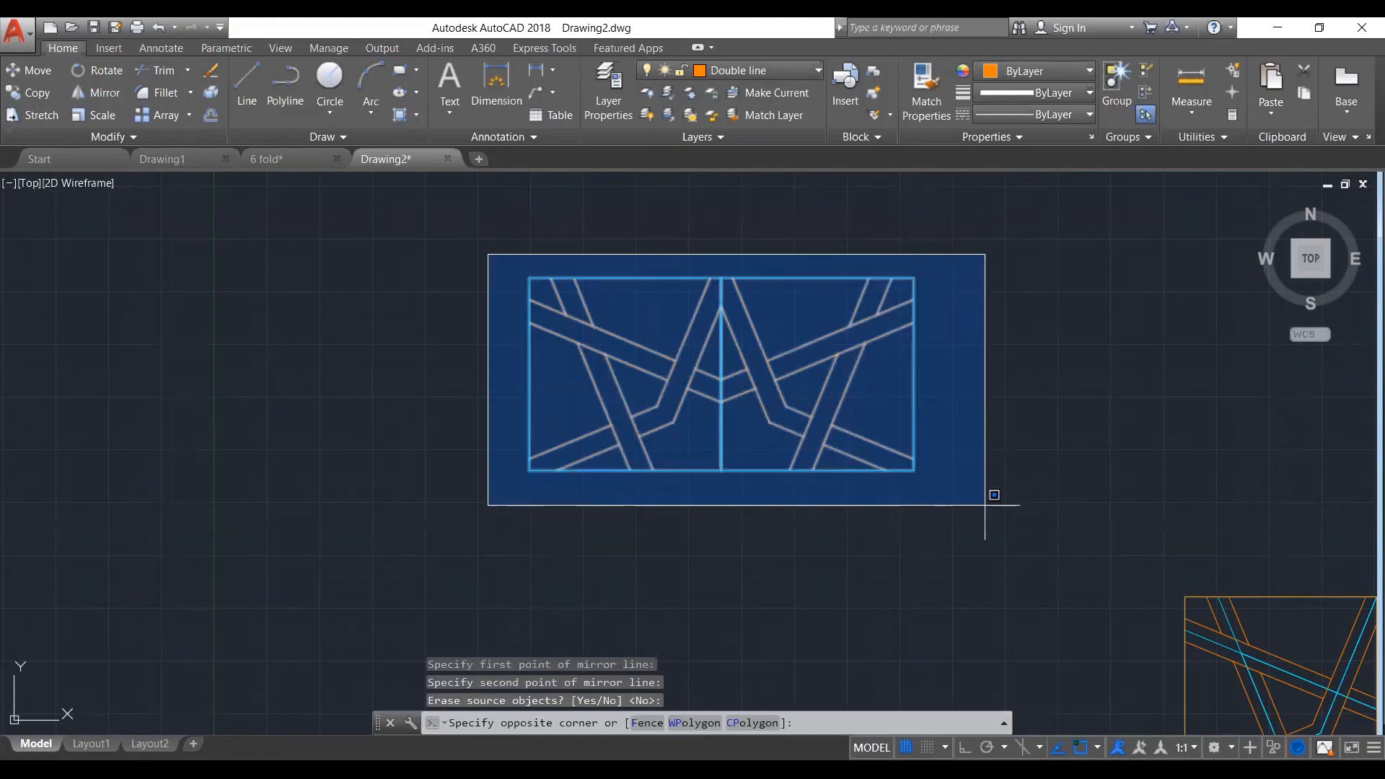
{"action": "left_click", "coordinate": [992, 505]}
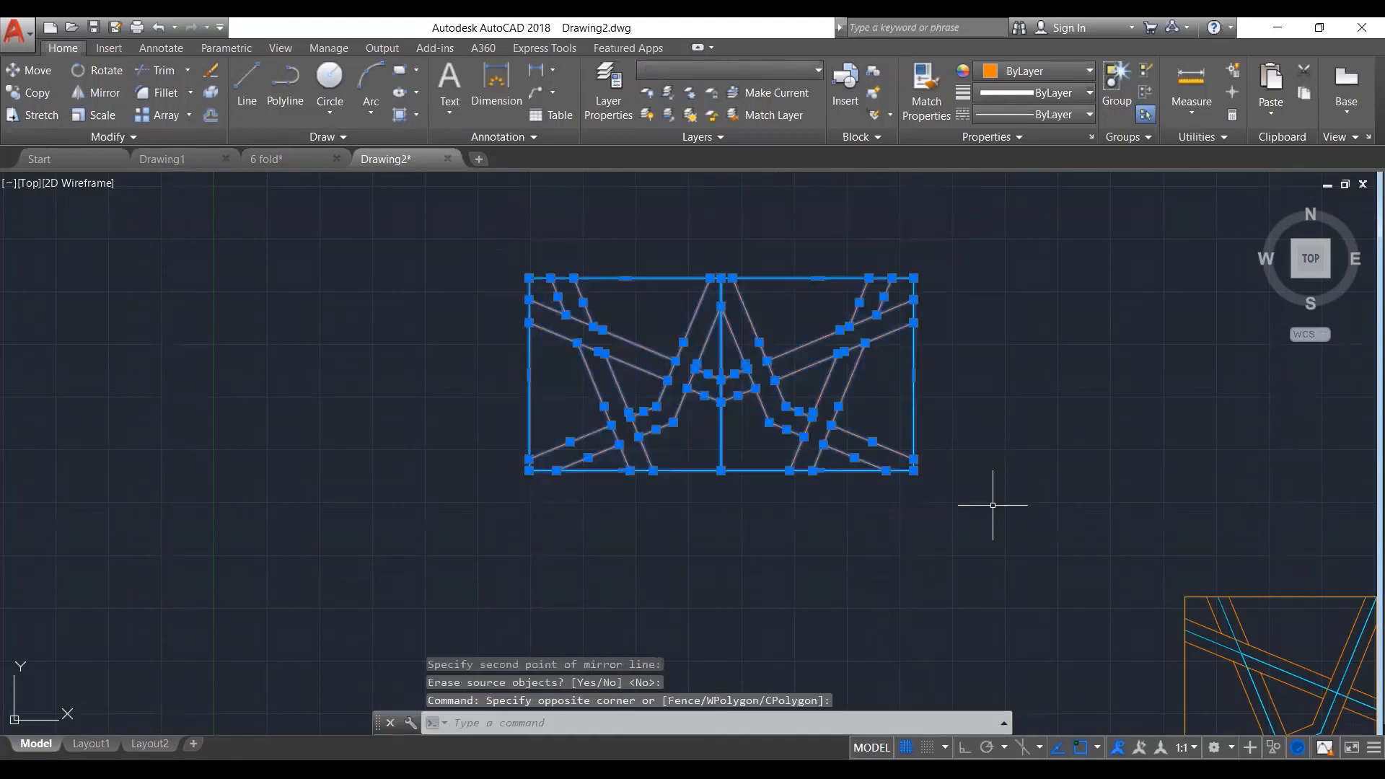
{"action": "key", "text": "Return"}
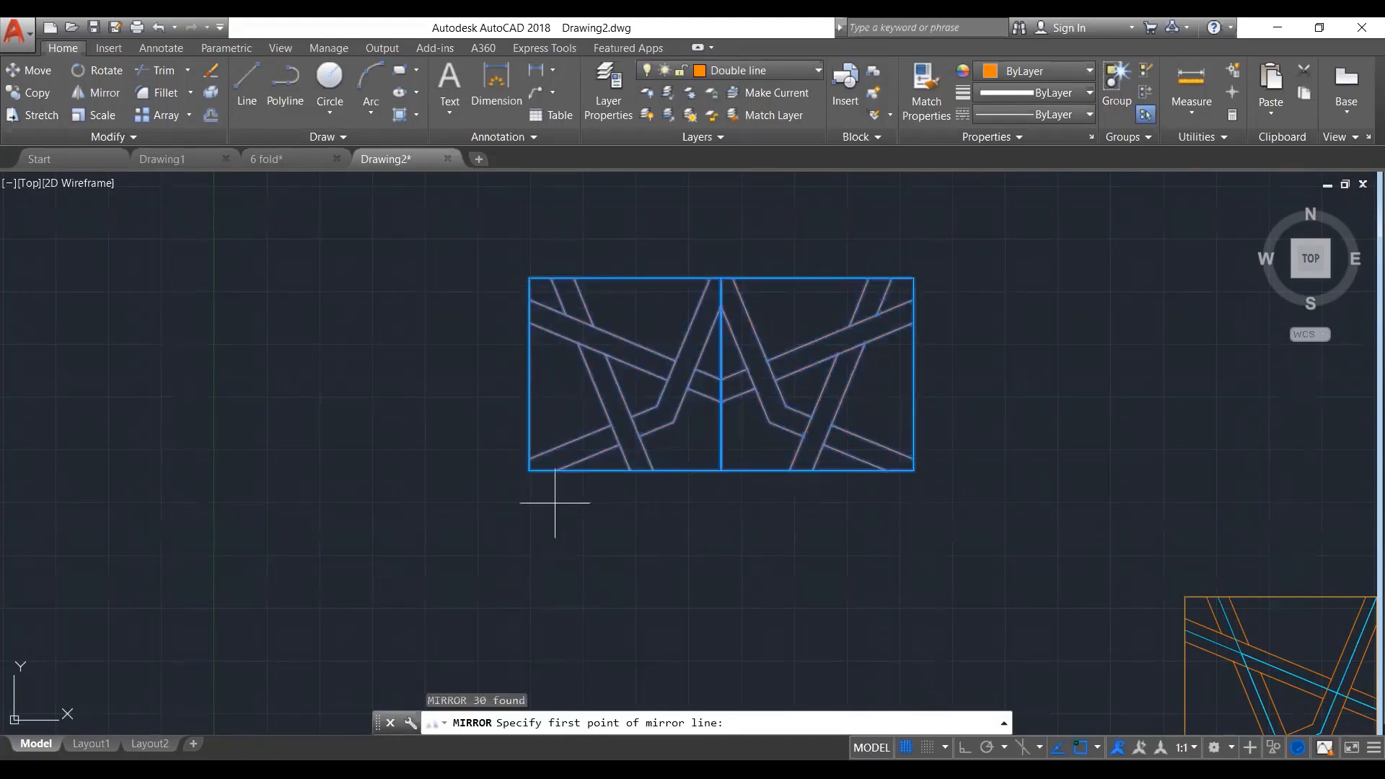
{"action": "left_click", "coordinate": [529, 471]}
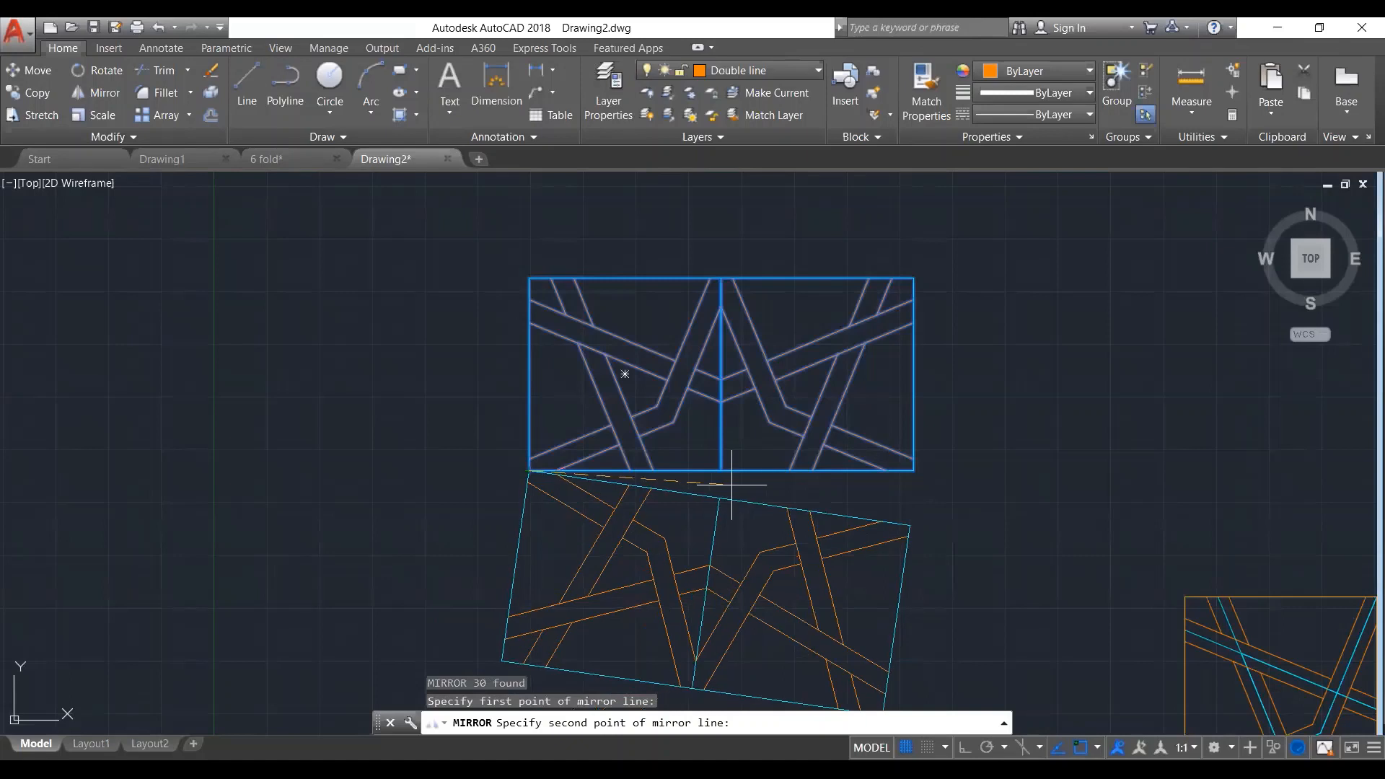
{"action": "left_click", "coordinate": [913, 470]}
{"action": "key", "text": "Return"}
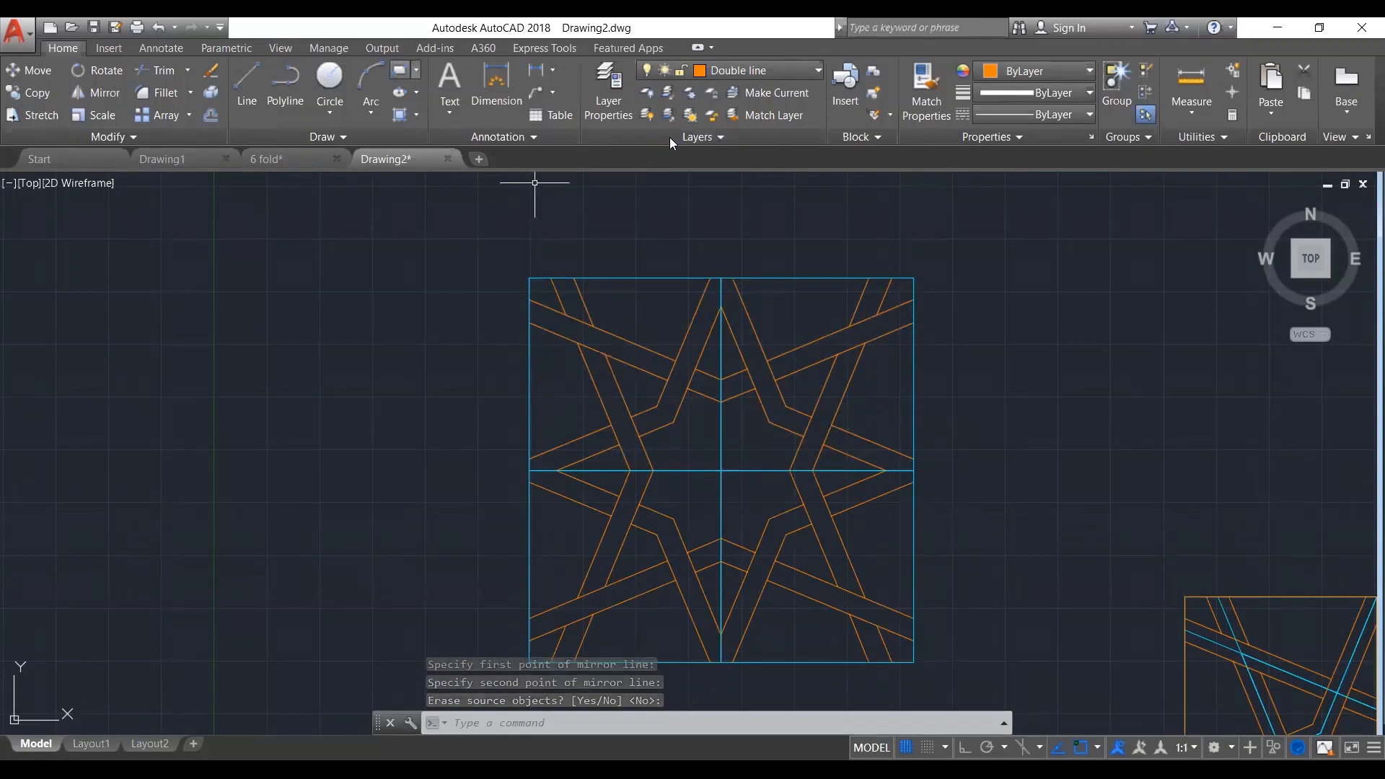
Draw a rectangle around the whole mirrored star between its upper-left and lower-right corners, and turn off the Single line layer
{"action": "left_click", "coordinate": [529, 278]}
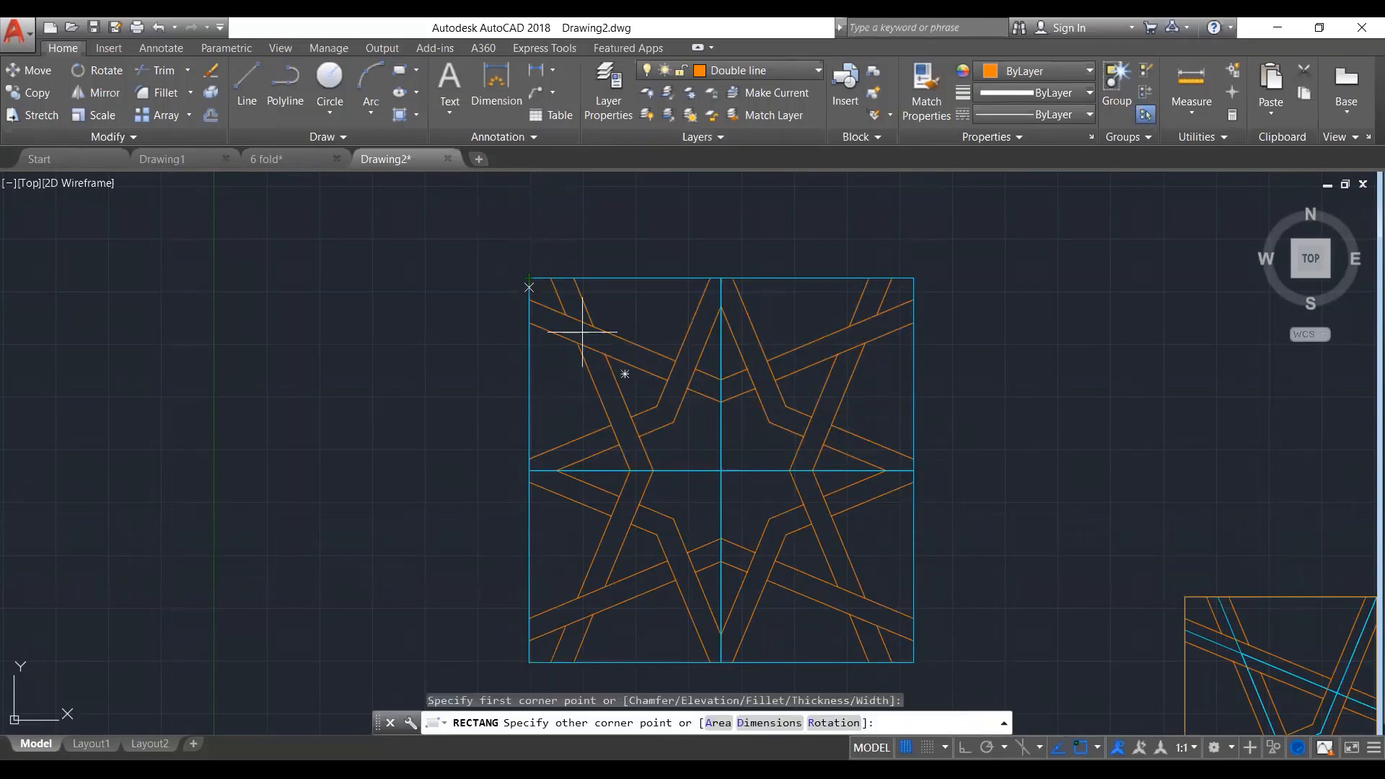
{"action": "left_click", "coordinate": [913, 661]}
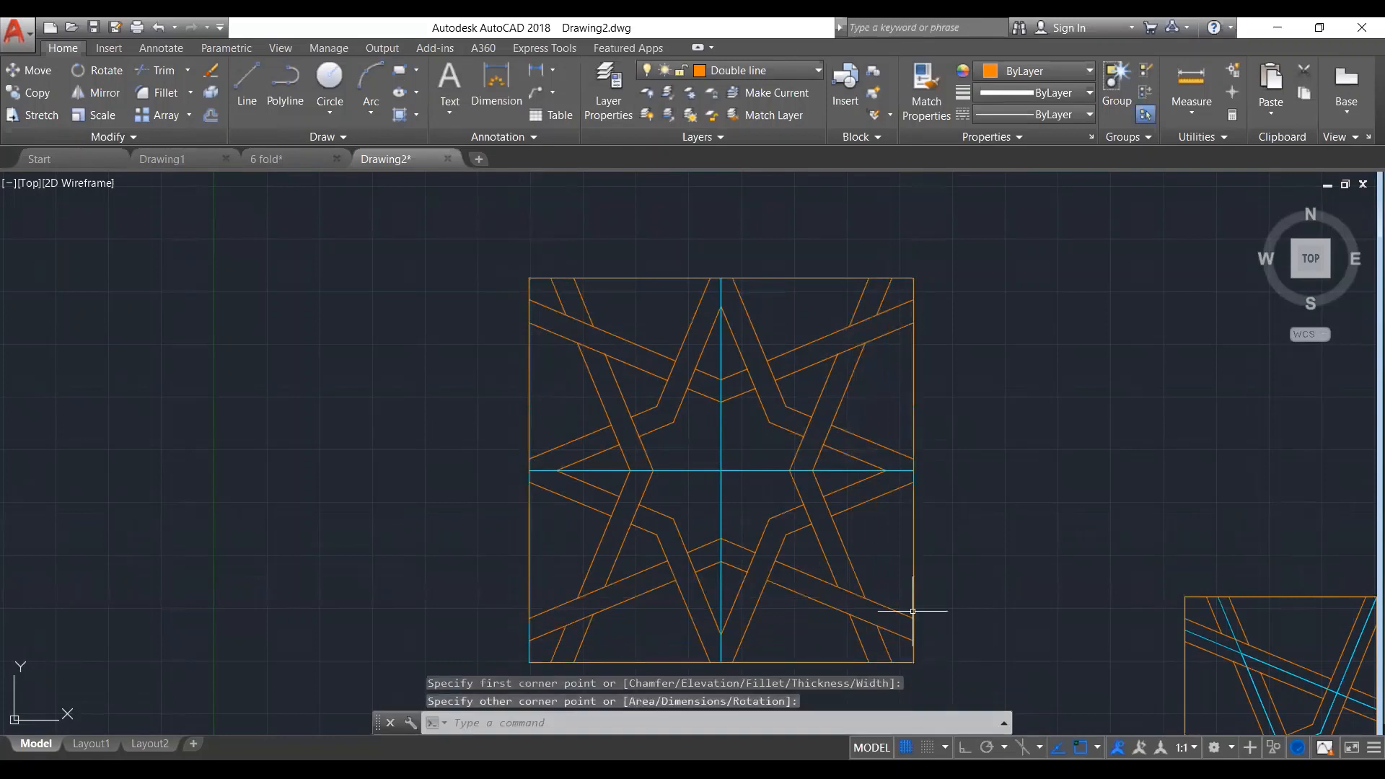
{"action": "left_click", "coordinate": [764, 70]}
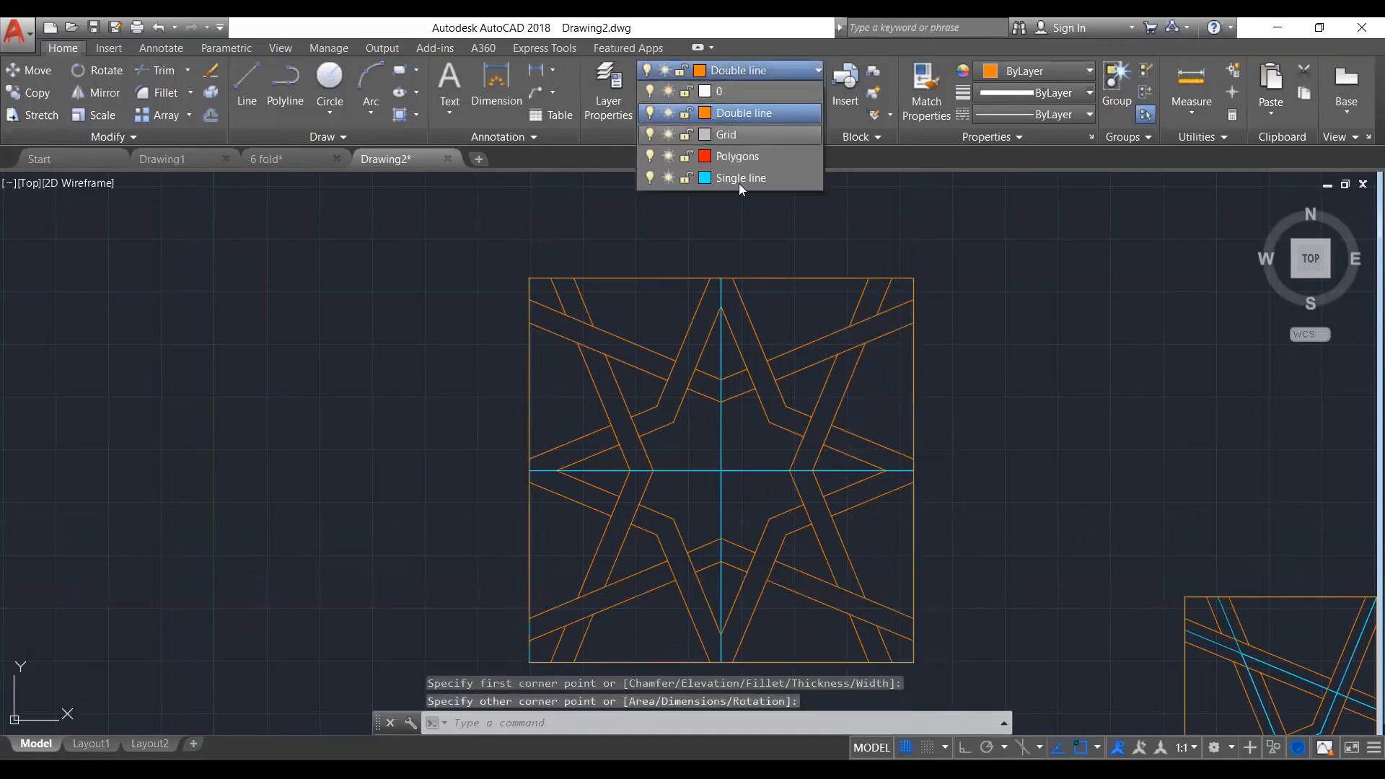
{"action": "left_click", "coordinate": [652, 178]}
{"action": "left_click", "coordinate": [476, 280]}
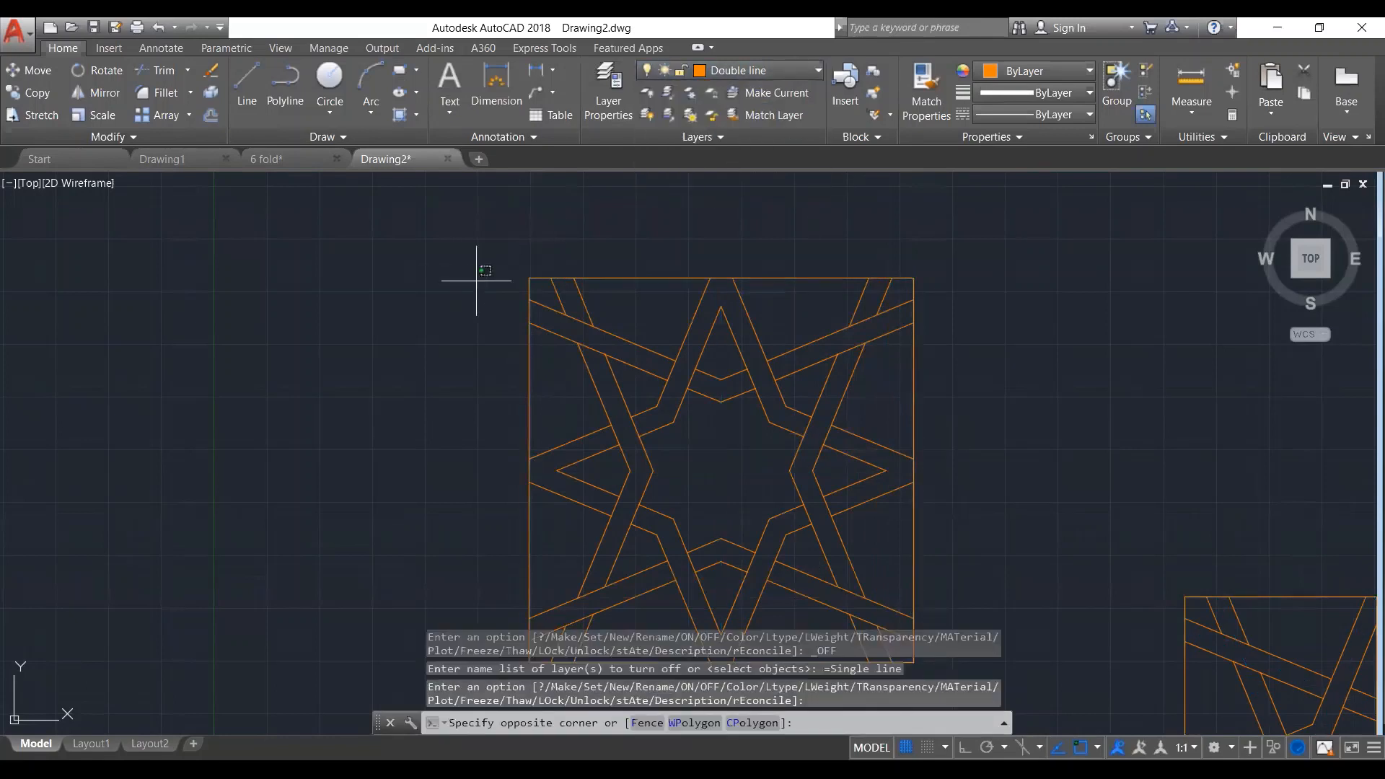
{"action": "key", "text": "Escape"}
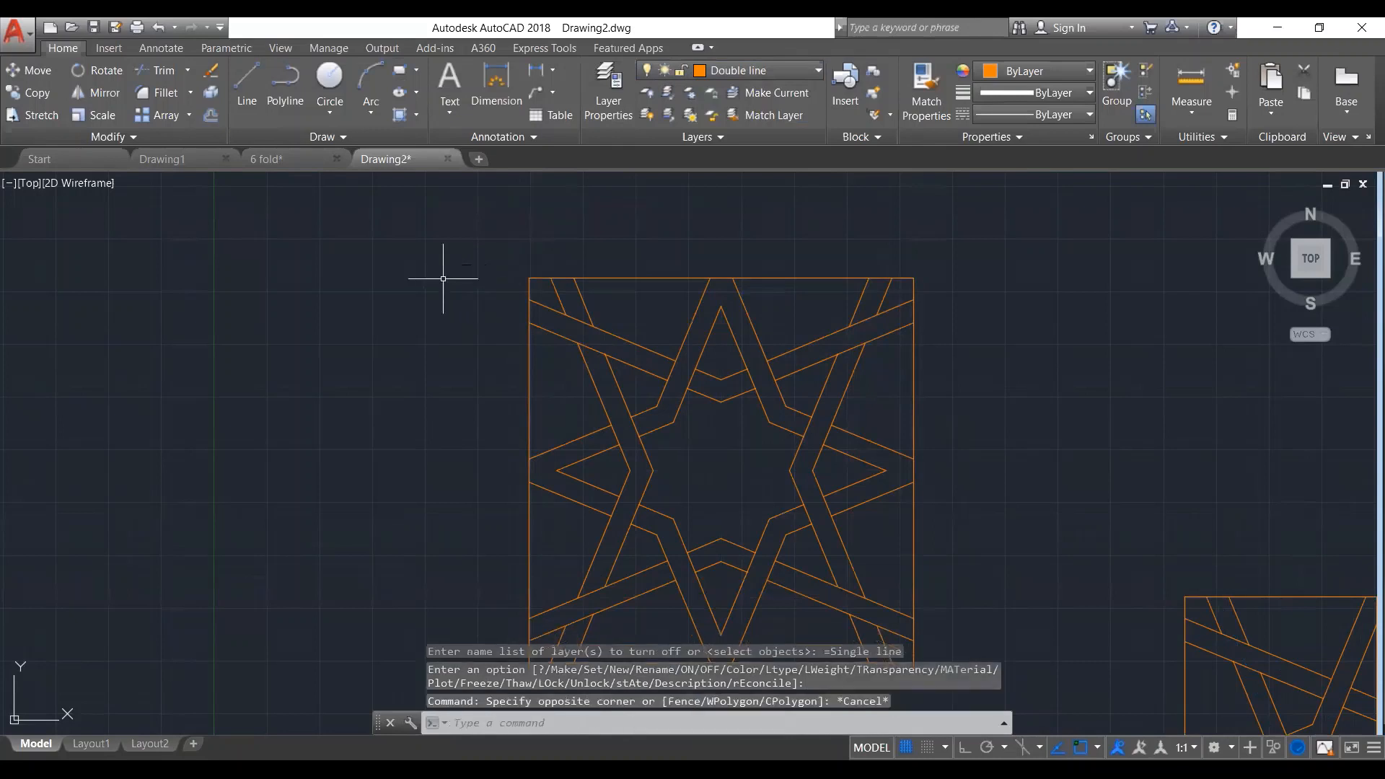
Examine the interlacing of the completed star, especially its top point at the frame, and compare it with the original quarter unit
{"action": "scroll", "coordinate": [403, 267], "scroll_direction": "down", "scroll_amount": 4}
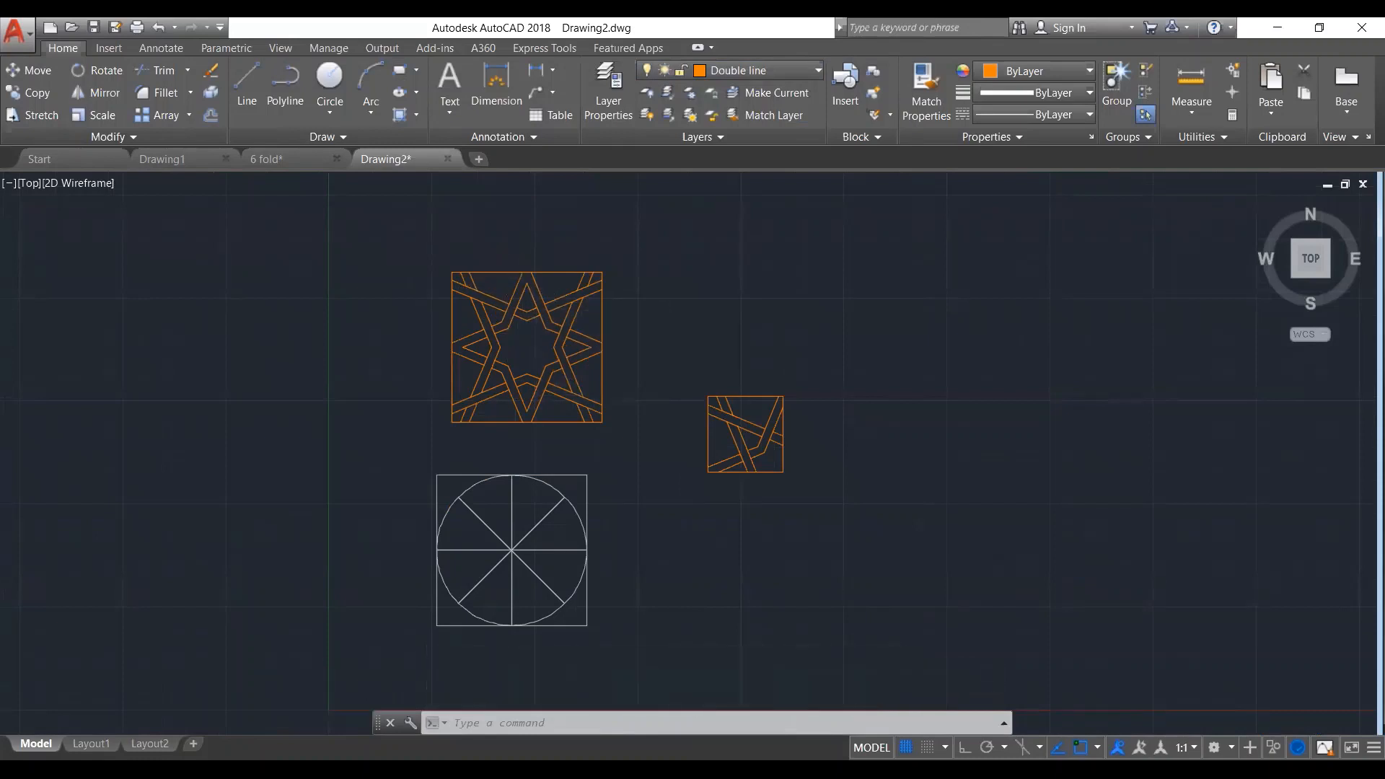
{"action": "scroll", "coordinate": [522, 293], "scroll_direction": "up", "scroll_amount": 6}
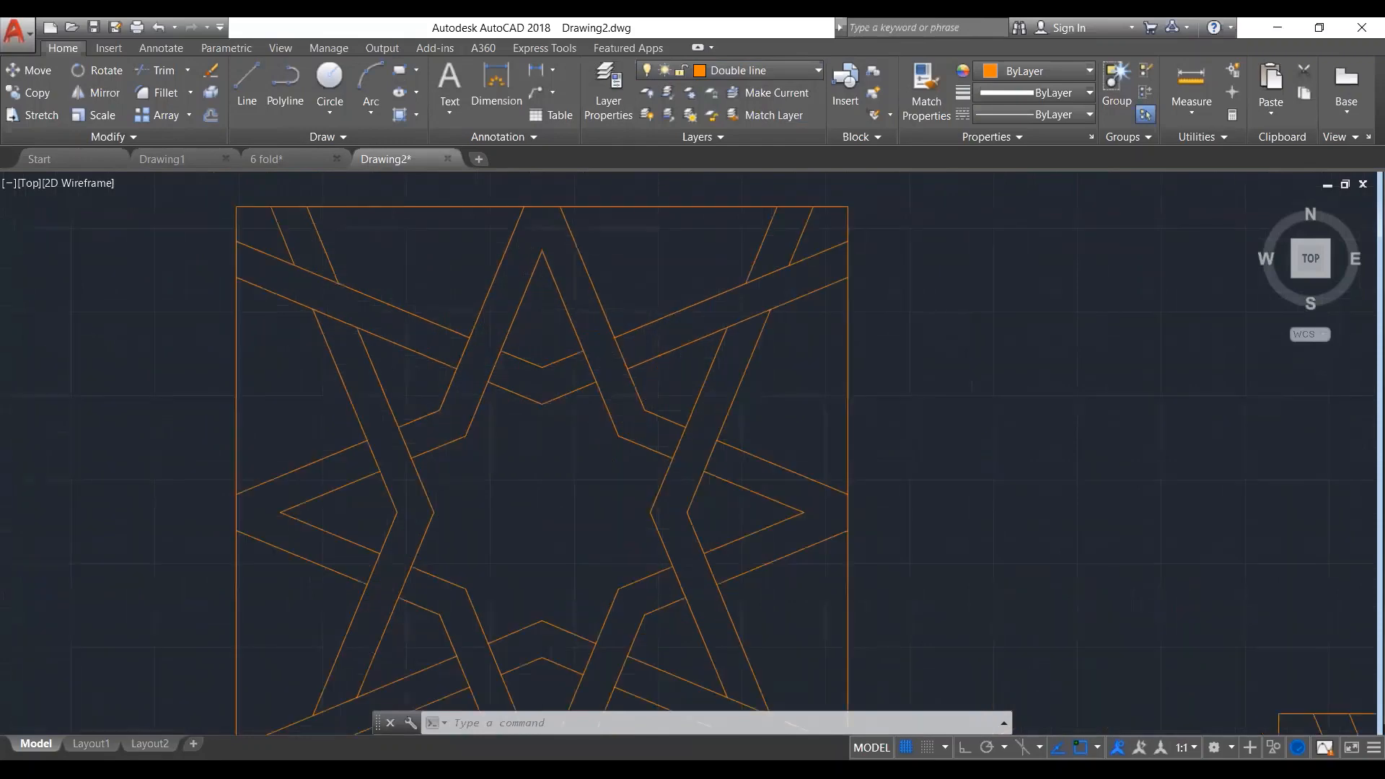
{"action": "scroll", "coordinate": [543, 290], "scroll_direction": "down", "scroll_amount": 2}
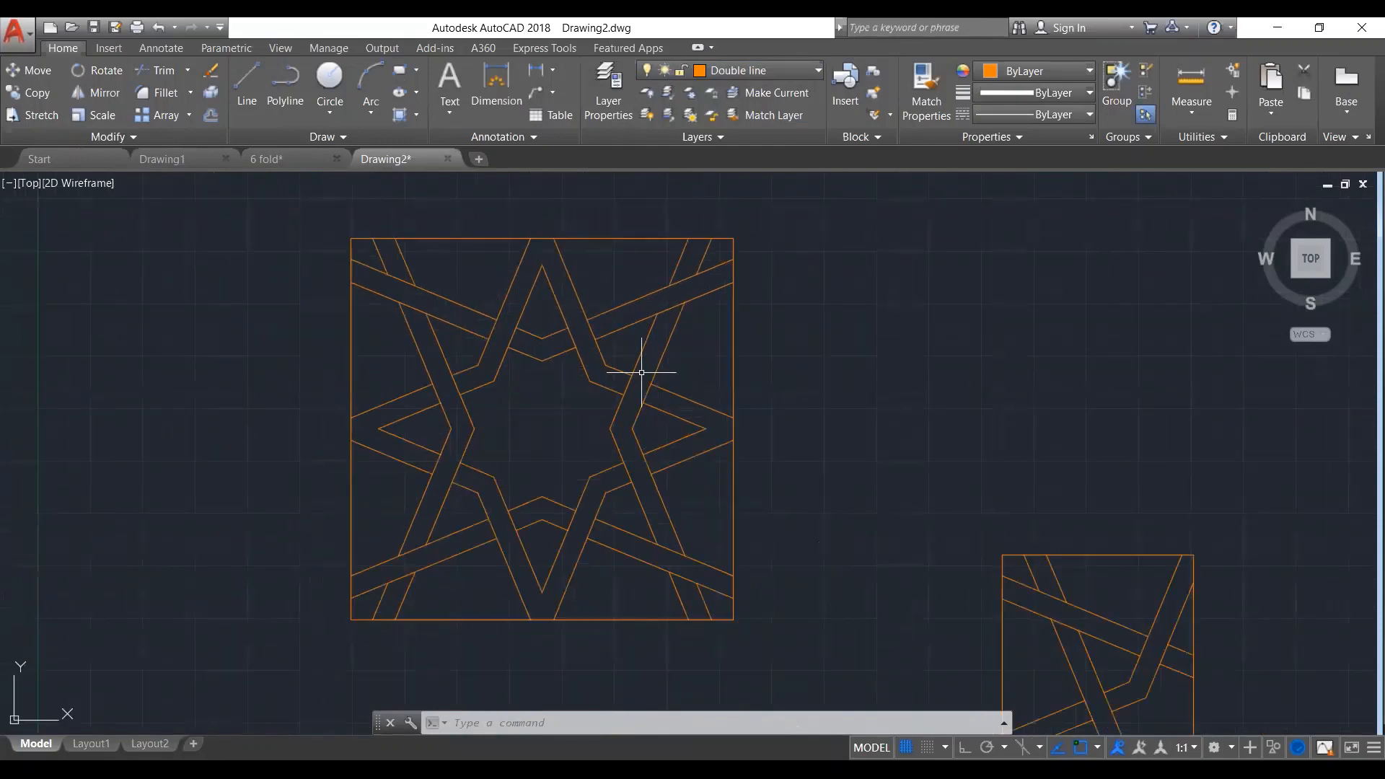
{"action": "scroll", "coordinate": [641, 372], "scroll_direction": "down", "scroll_amount": 4}
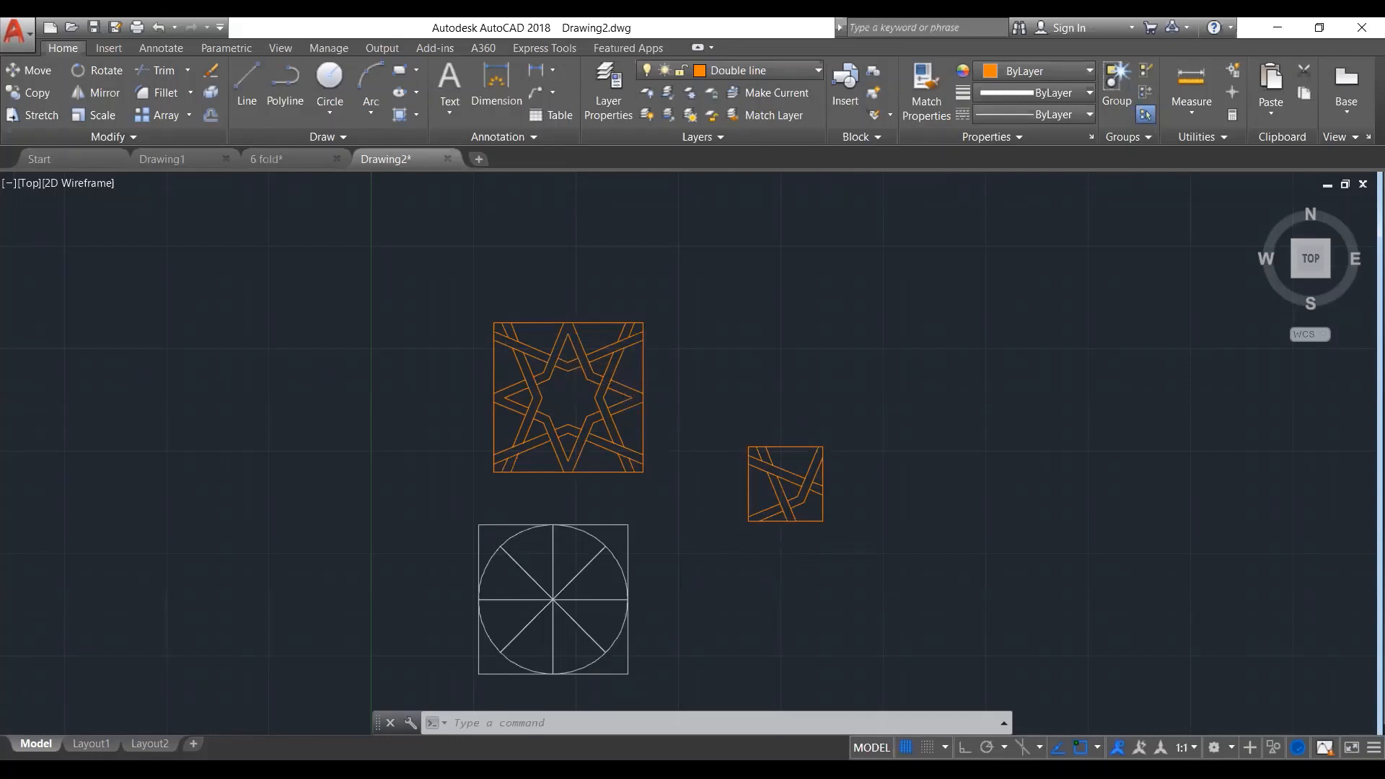
{"action": "scroll", "coordinate": [564, 353], "scroll_direction": "up", "scroll_amount": 8}
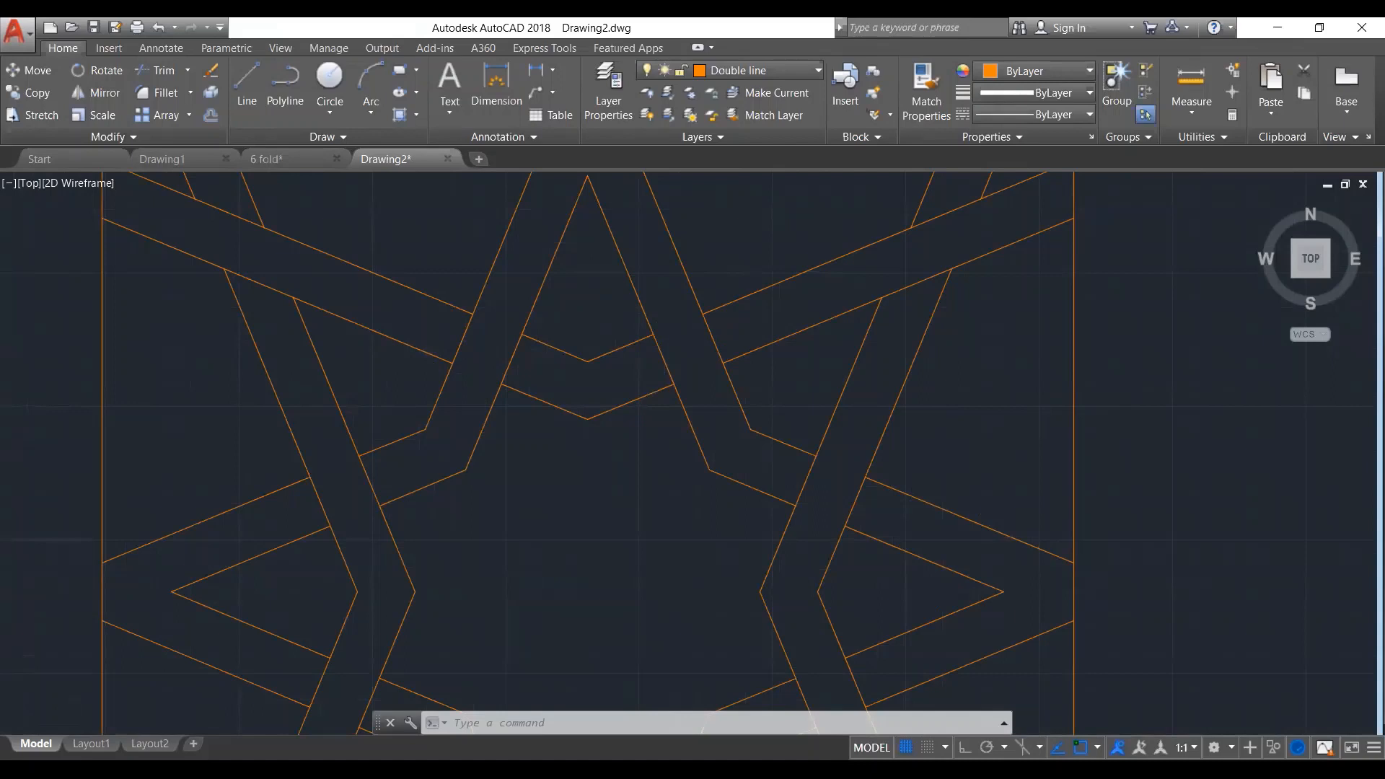
{"action": "scroll", "coordinate": [727, 332], "scroll_direction": "down", "scroll_amount": 2}
{"action": "scroll", "coordinate": [728, 335], "scroll_direction": "down", "scroll_amount": 2}
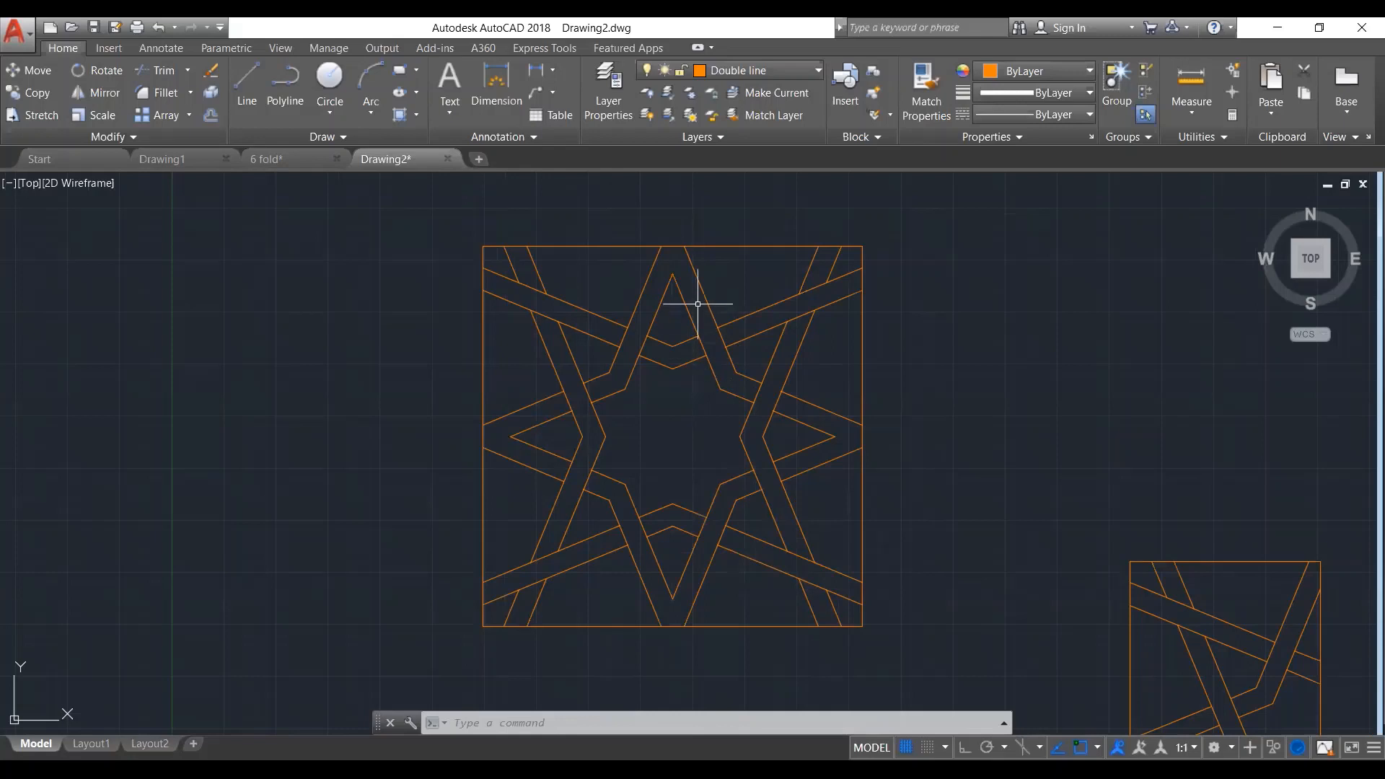
{"action": "scroll", "coordinate": [671, 232], "scroll_direction": "up", "scroll_amount": 4}
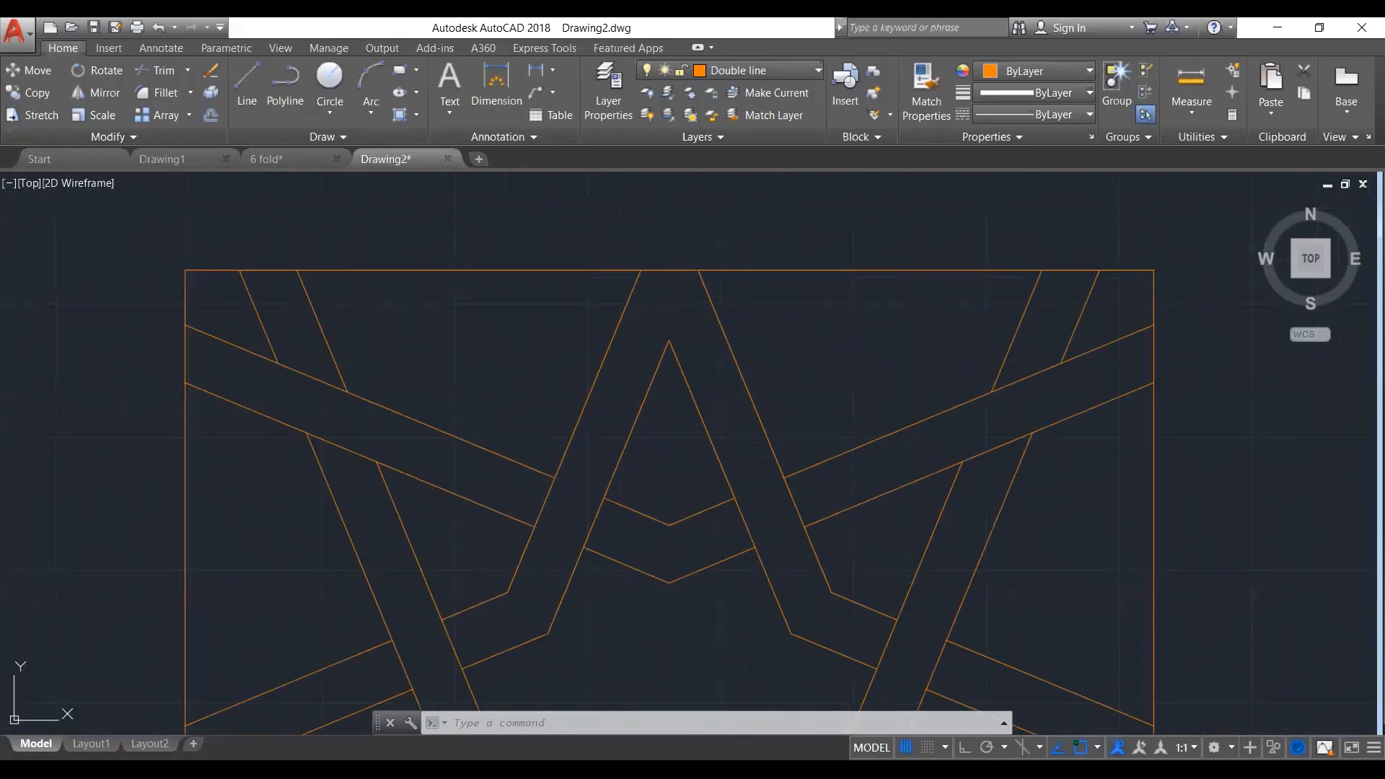
{"action": "mouse_move", "coordinate": [649, 234]}
{"action": "left_mouse_down"}
{"action": "mouse_move", "coordinate": [619, 362]}
{"action": "mouse_move", "coordinate": [697, 370]}
{"action": "left_mouse_up"}
{"action": "key", "text": "Escape"}
{"action": "key", "text": "Escape"}
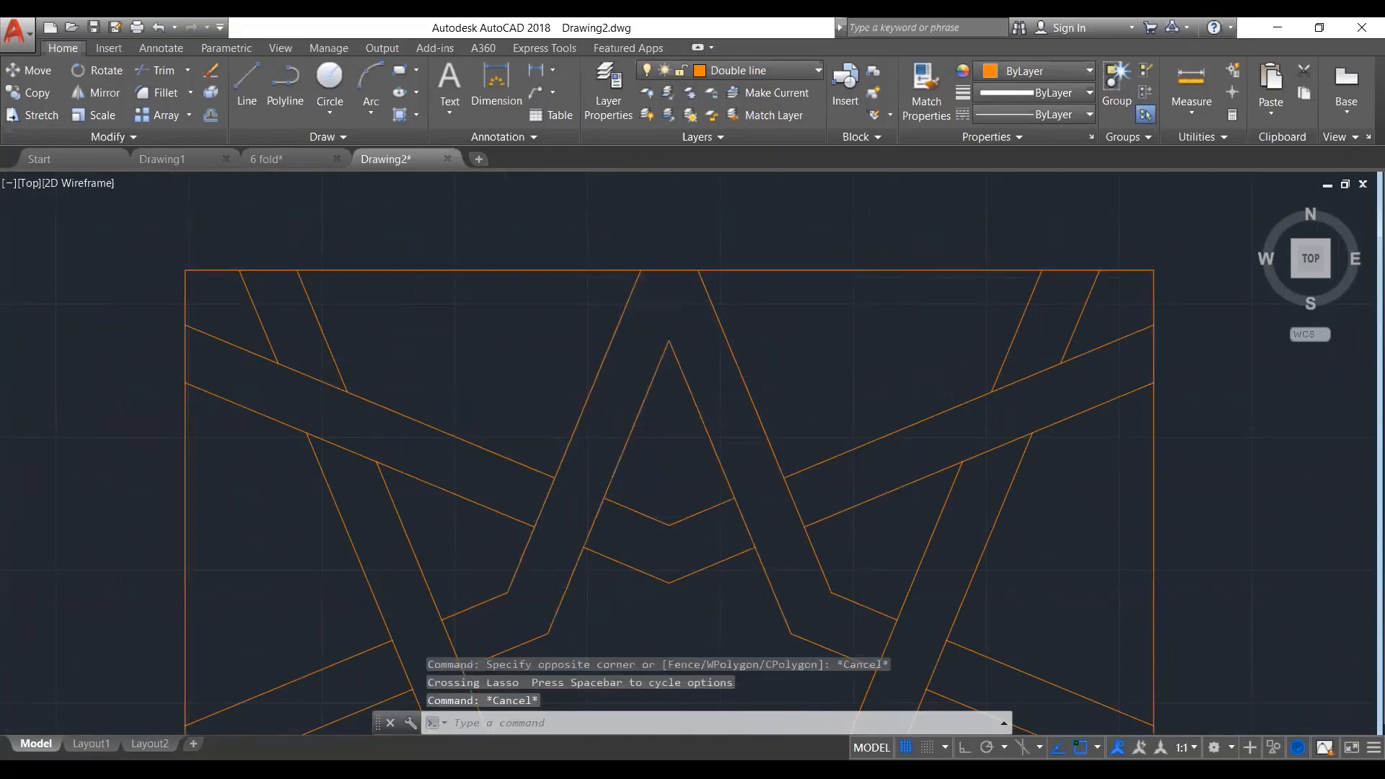
{"action": "scroll", "coordinate": [697, 370], "scroll_direction": "down", "scroll_amount": 6}
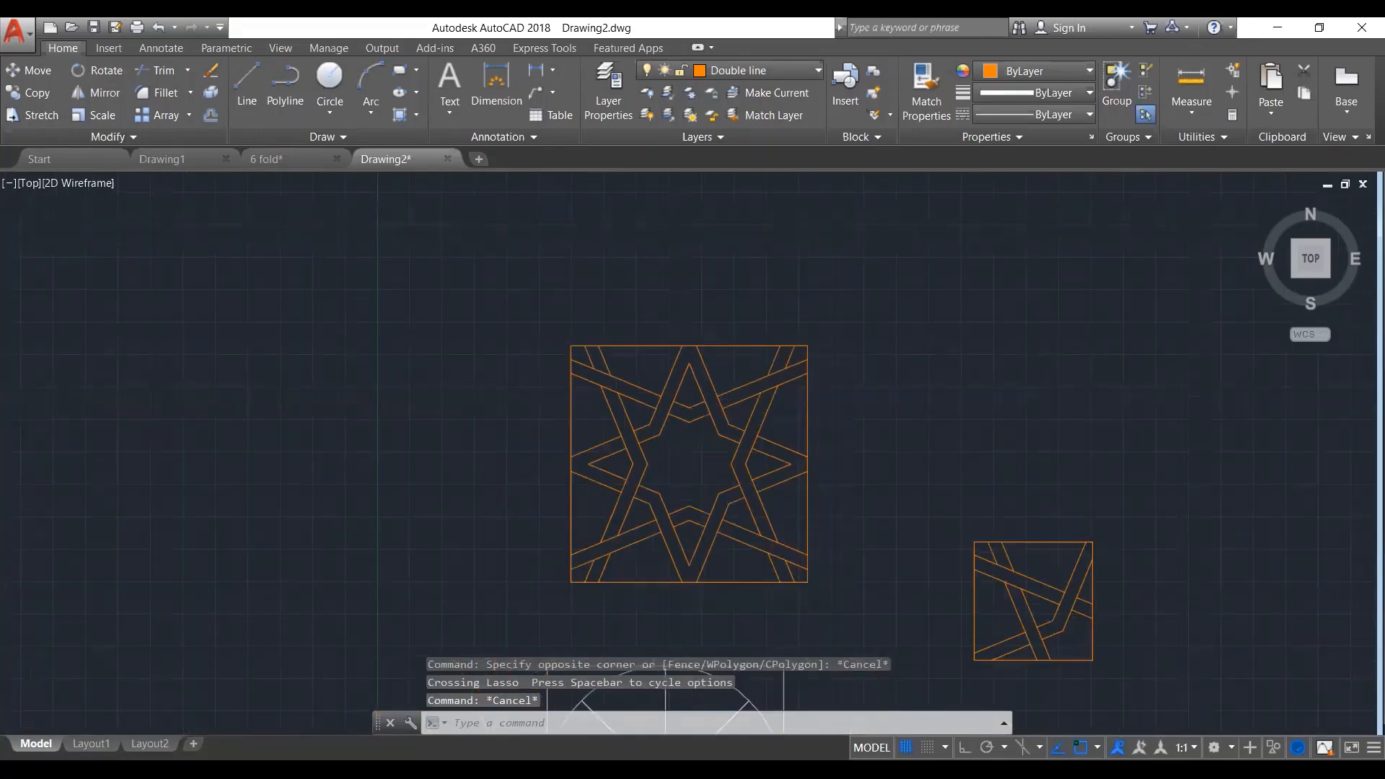
{"action": "scroll", "coordinate": [1097, 581], "scroll_direction": "up", "scroll_amount": 4}
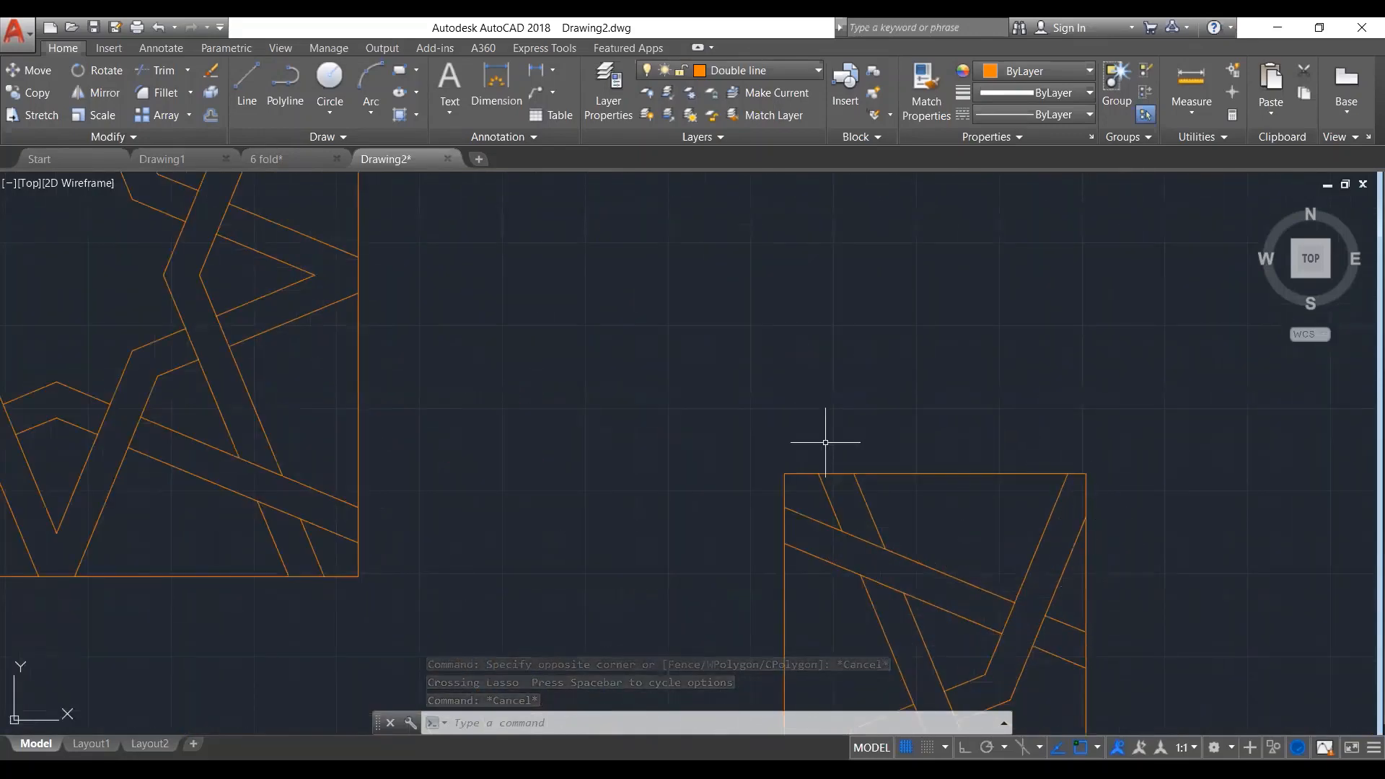
{"action": "scroll", "coordinate": [826, 442], "scroll_direction": "down", "scroll_amount": 2}
{"action": "scroll", "coordinate": [826, 442], "scroll_direction": "down", "scroll_amount": 2}
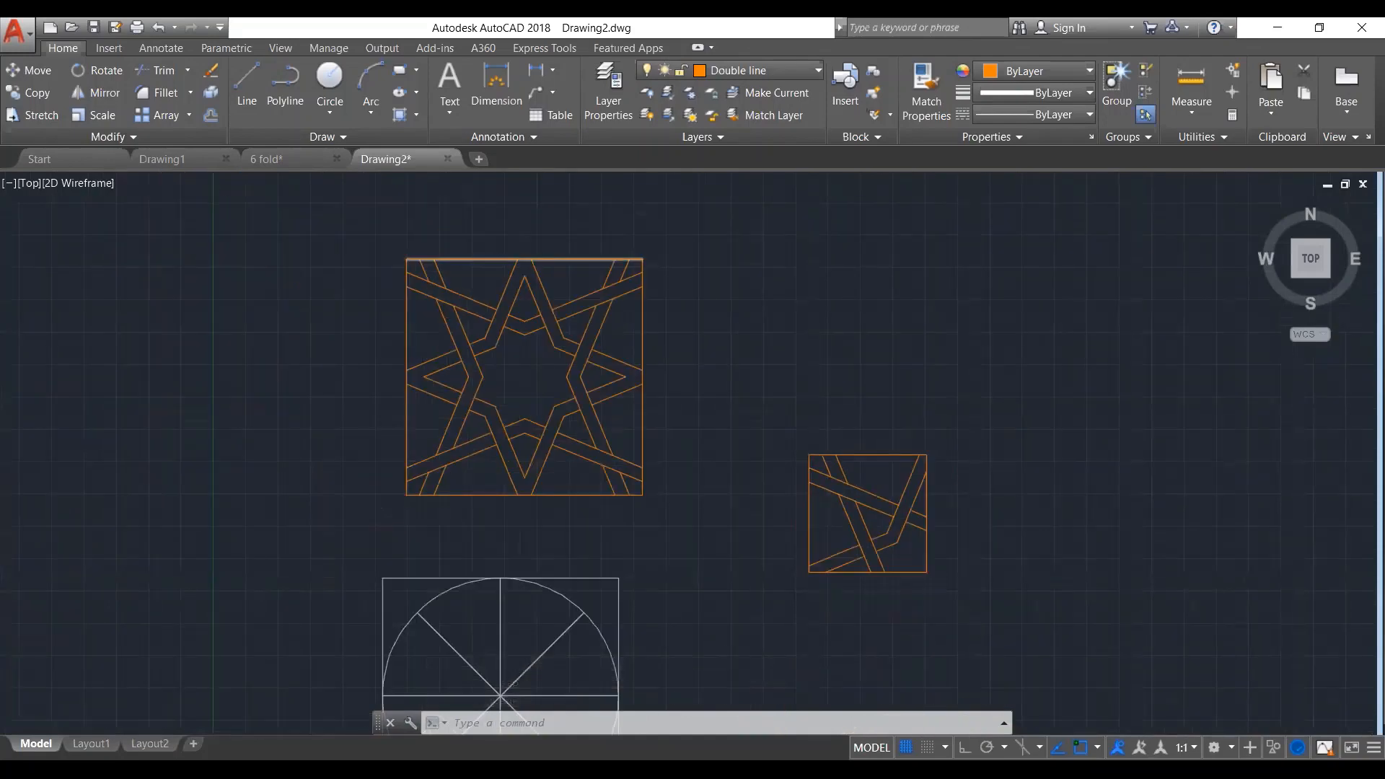
{"action": "scroll", "coordinate": [576, 418], "scroll_direction": "up", "scroll_amount": 8}
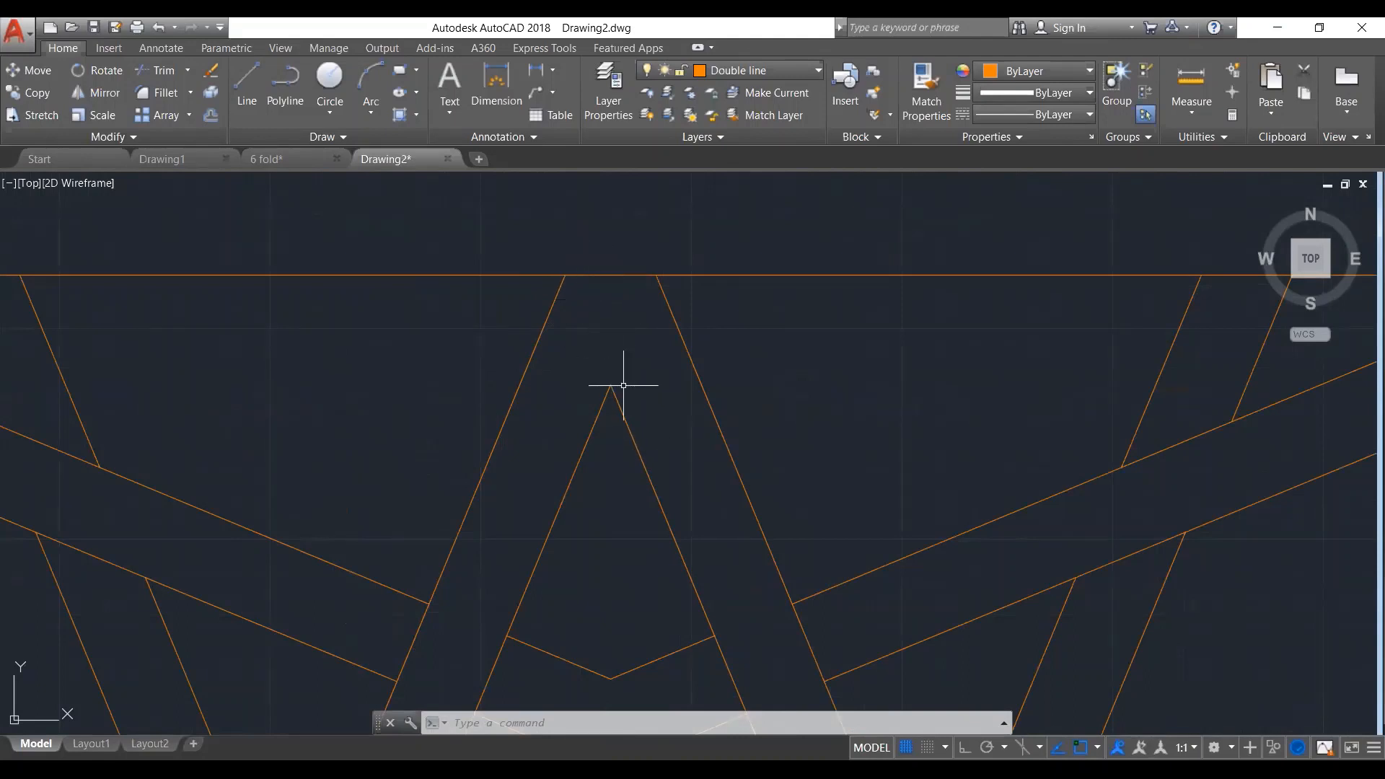
{"action": "scroll", "coordinate": [627, 371], "scroll_direction": "down", "scroll_amount": 4}
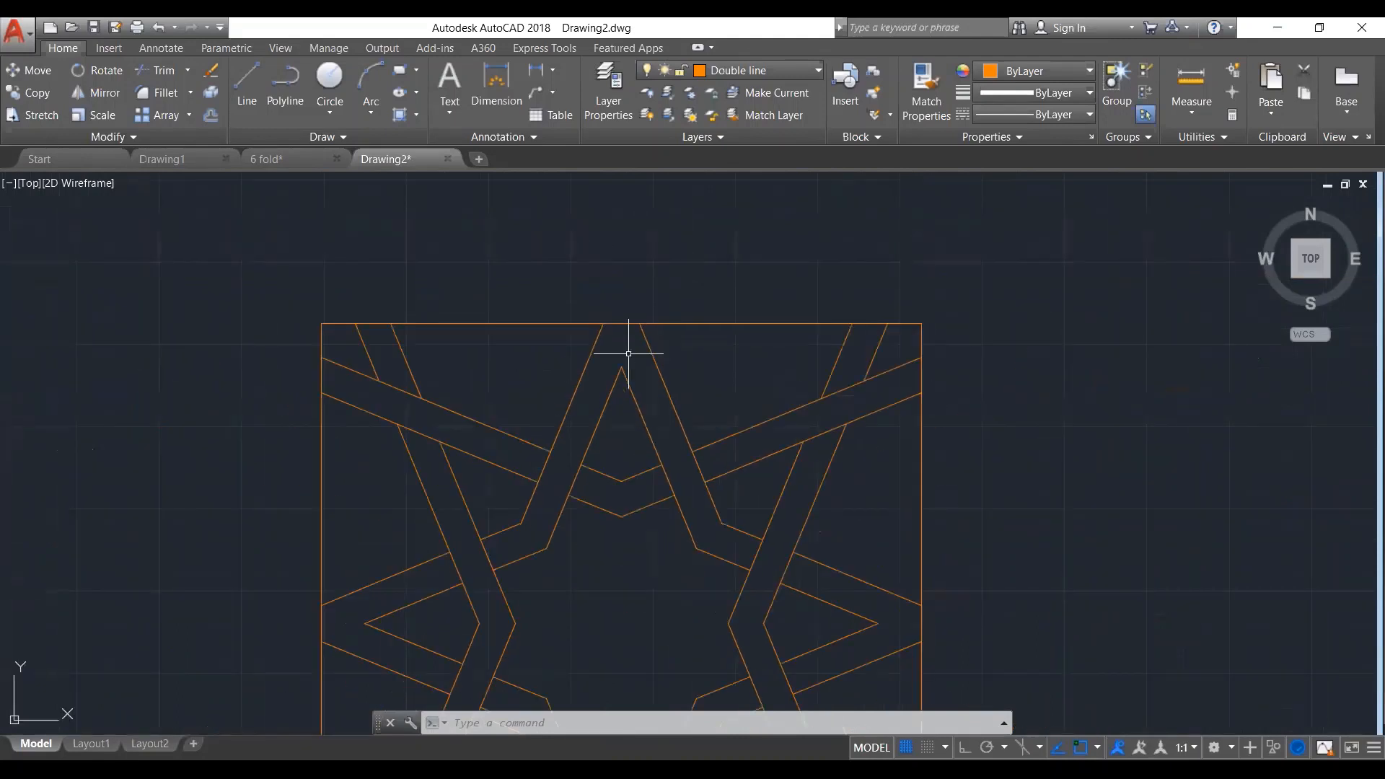
Draw a horizontal line about 59 units long on the Grid layer, in the empty area left of the existing patterns, with Ortho on
{"action": "scroll", "coordinate": [629, 354], "scroll_direction": "down", "scroll_amount": 2}
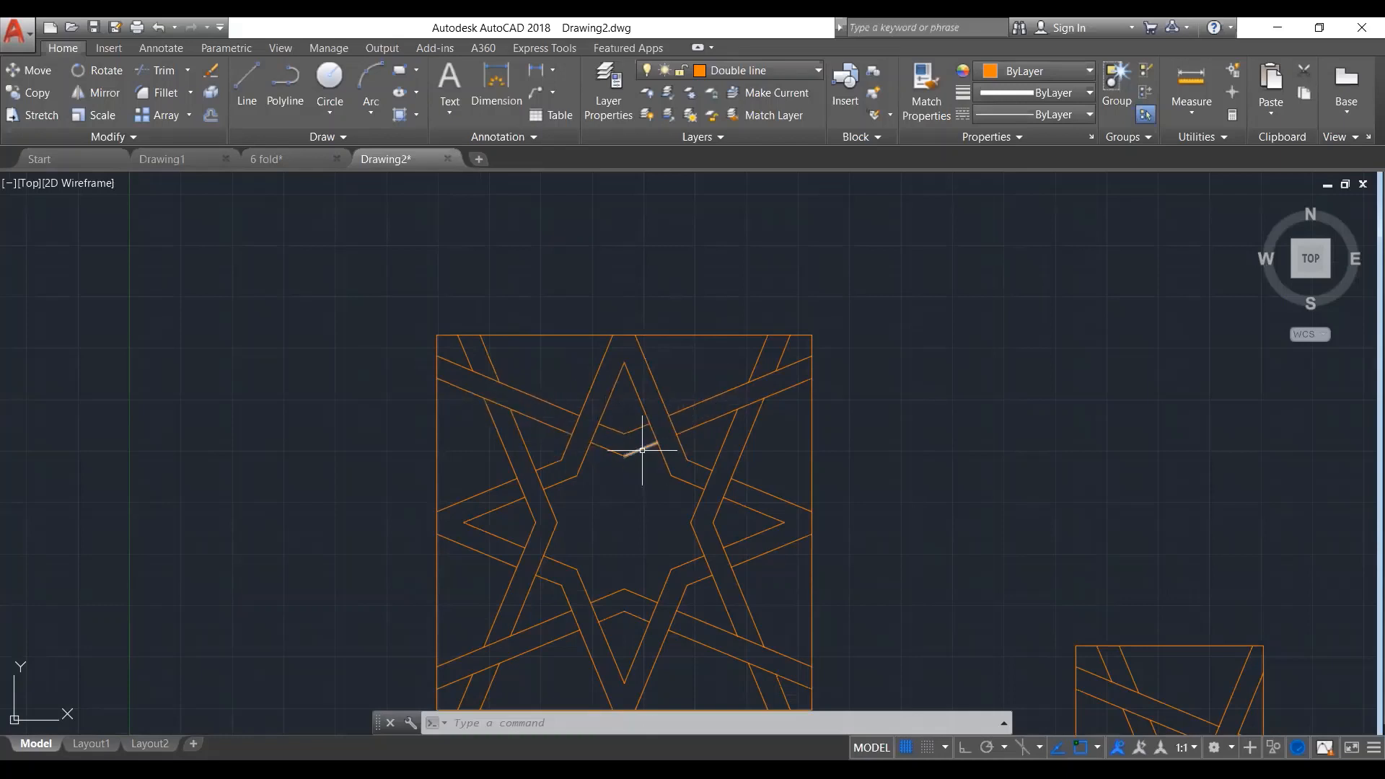
{"action": "mouse_move", "coordinate": [642, 450]}
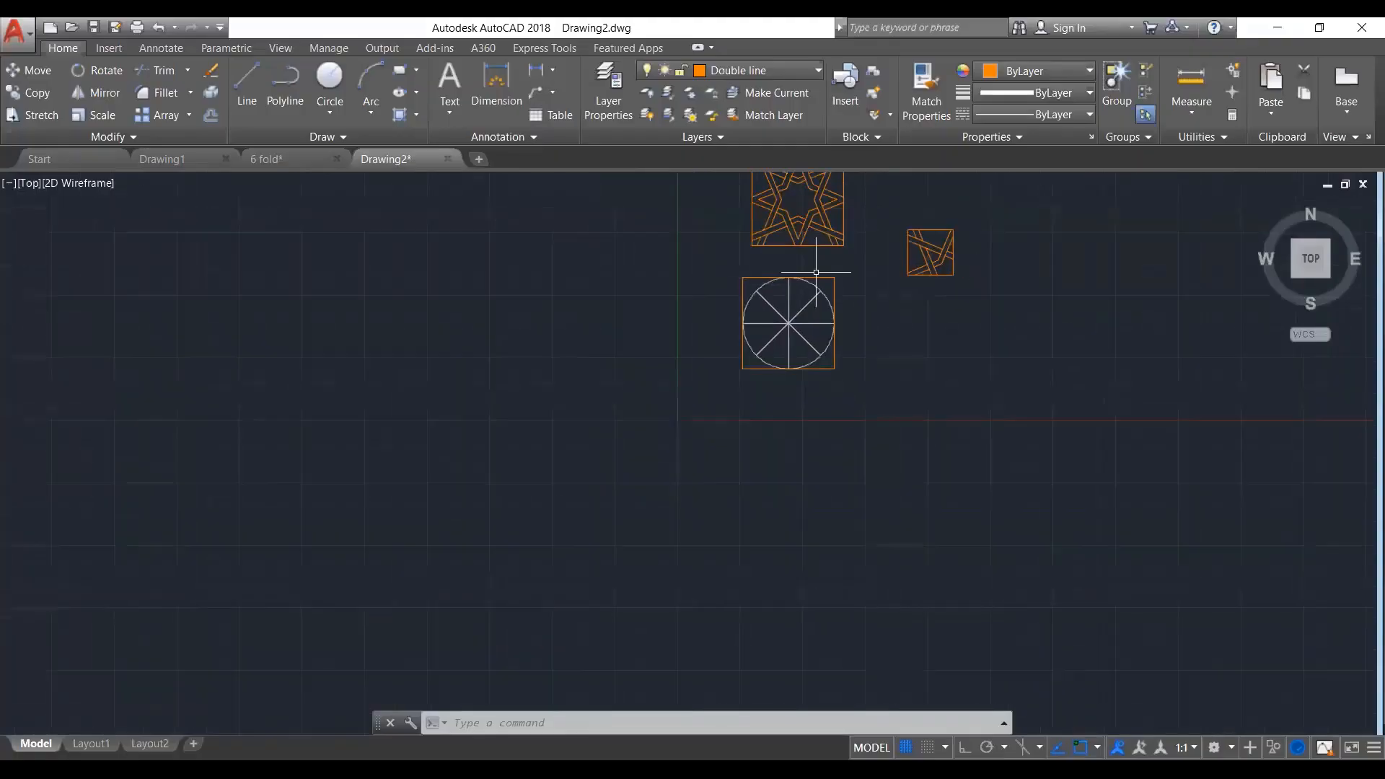
{"action": "scroll", "coordinate": [811, 282], "scroll_direction": "down", "scroll_amount": 2}
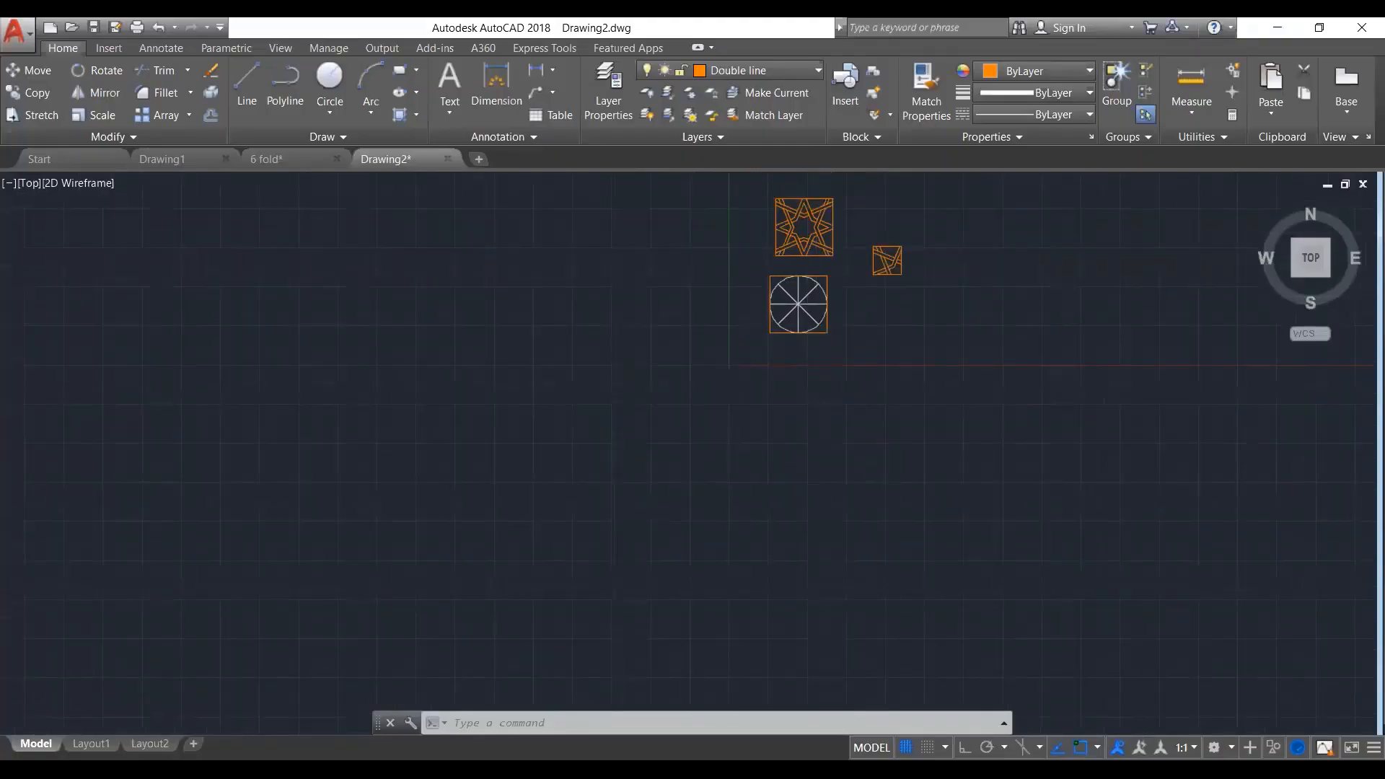
{"action": "scroll", "coordinate": [816, 272], "scroll_direction": "down", "scroll_amount": 2}
{"action": "scroll", "coordinate": [801, 227], "scroll_direction": "down", "scroll_amount": 3}
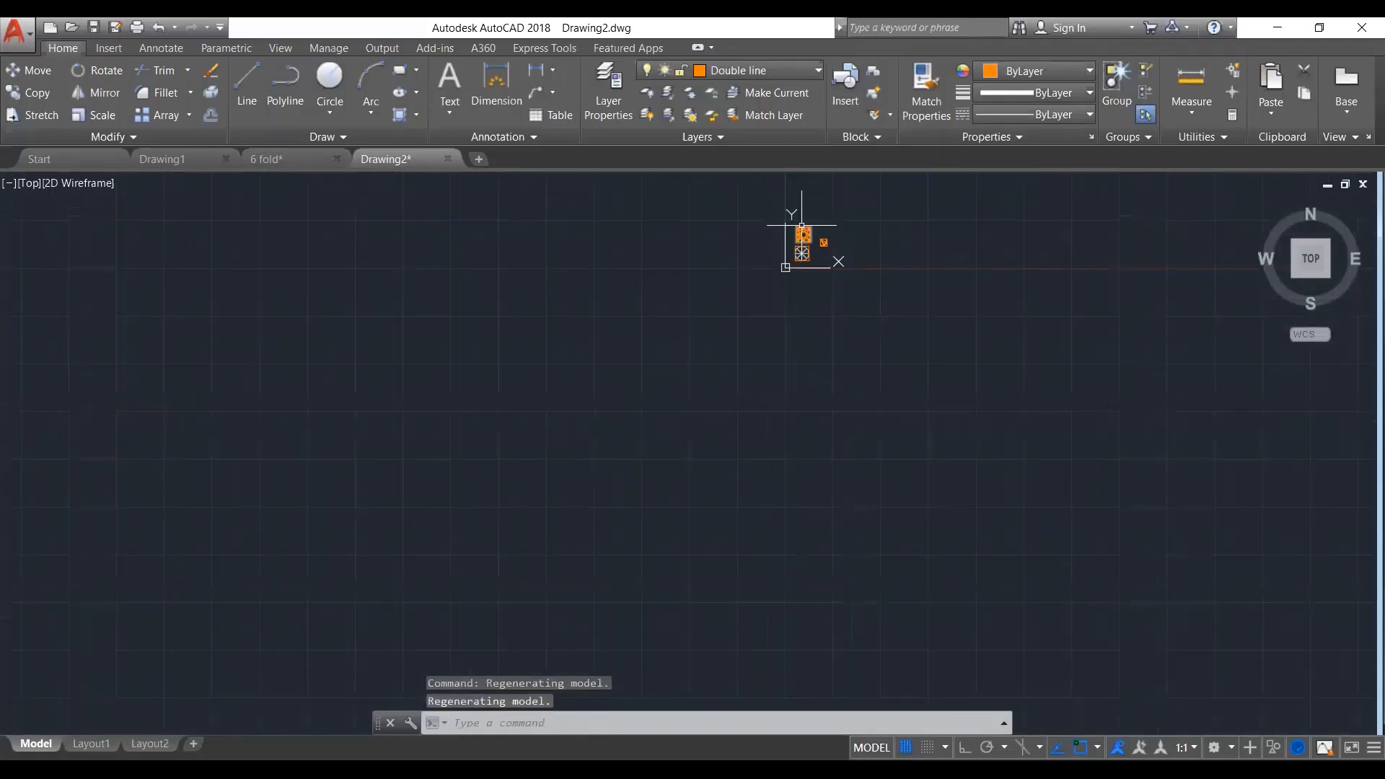
{"action": "scroll", "coordinate": [811, 209], "scroll_direction": "up", "scroll_amount": 5}
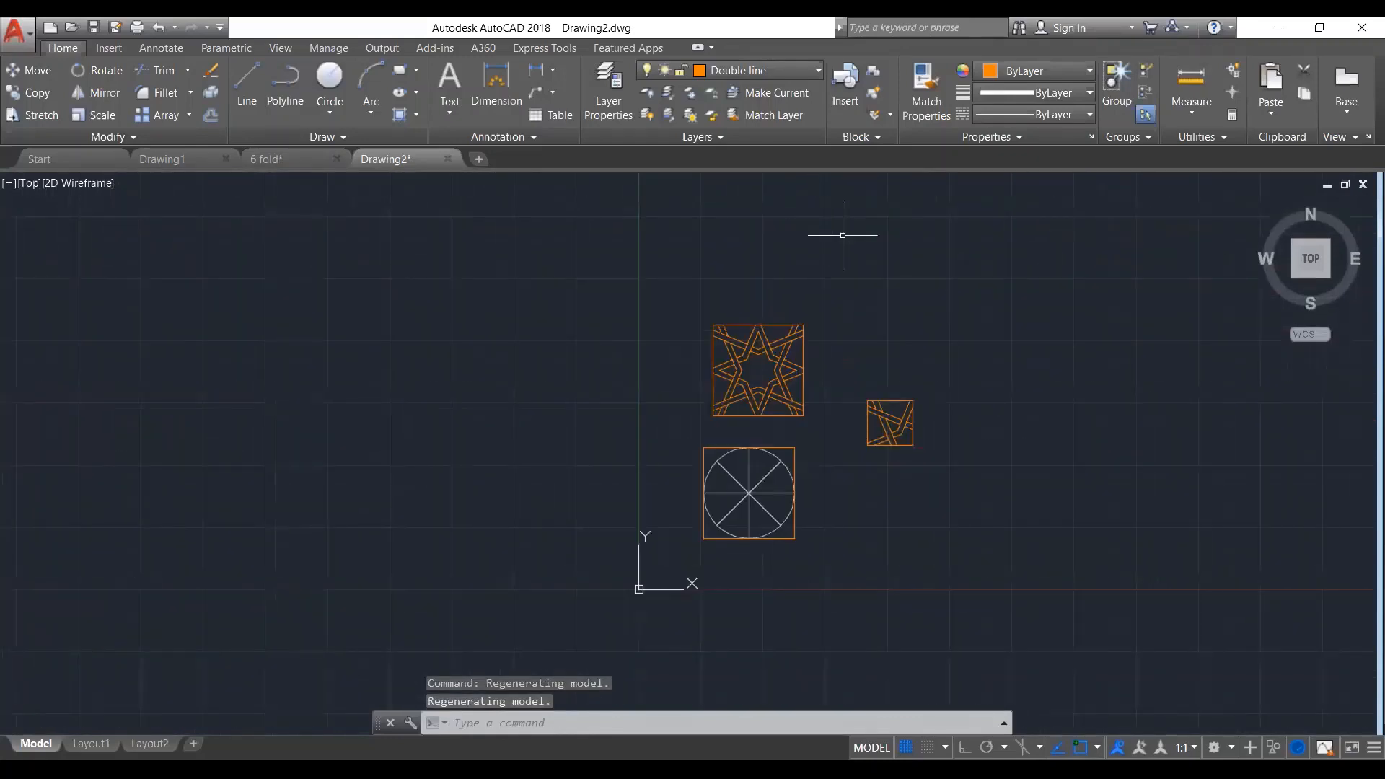
{"action": "scroll", "coordinate": [841, 232], "scroll_direction": "up", "scroll_amount": 2}
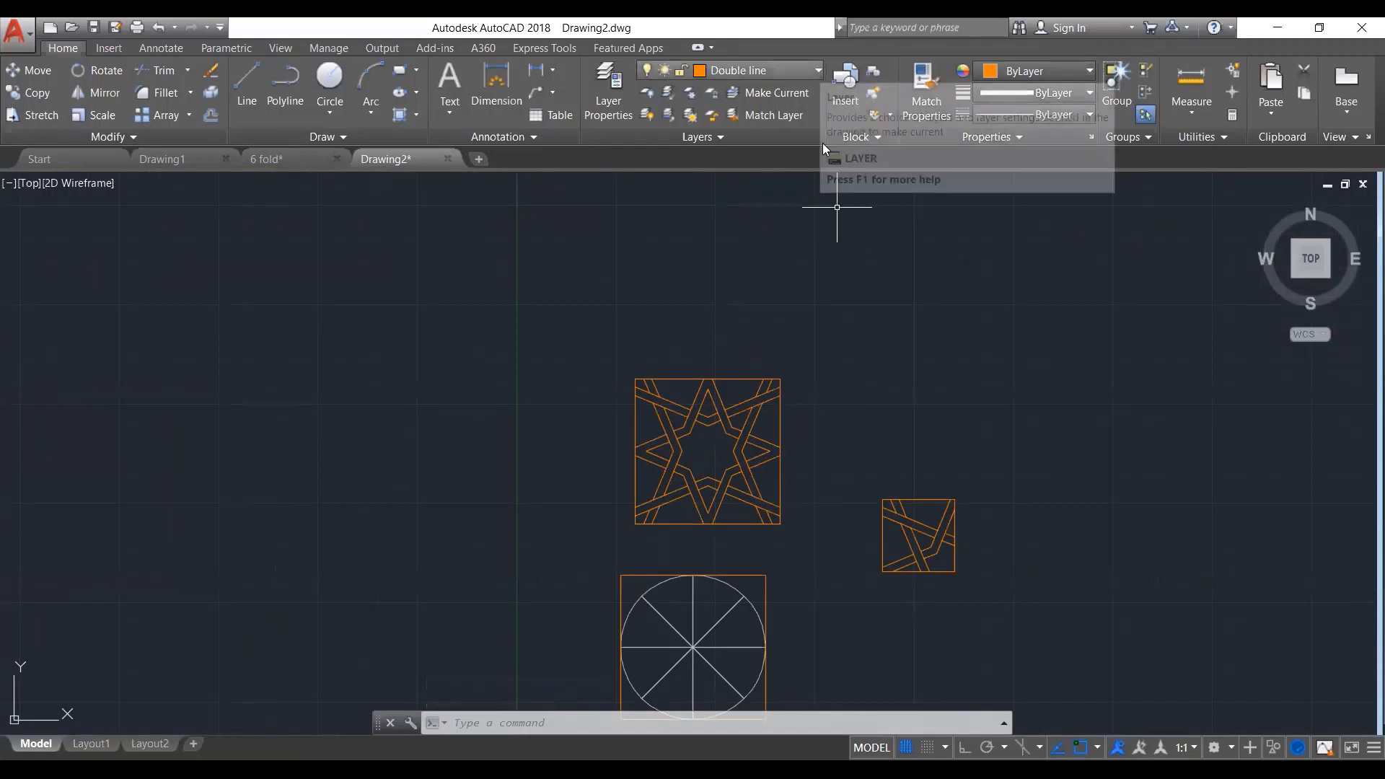
{"action": "left_click", "coordinate": [794, 70]}
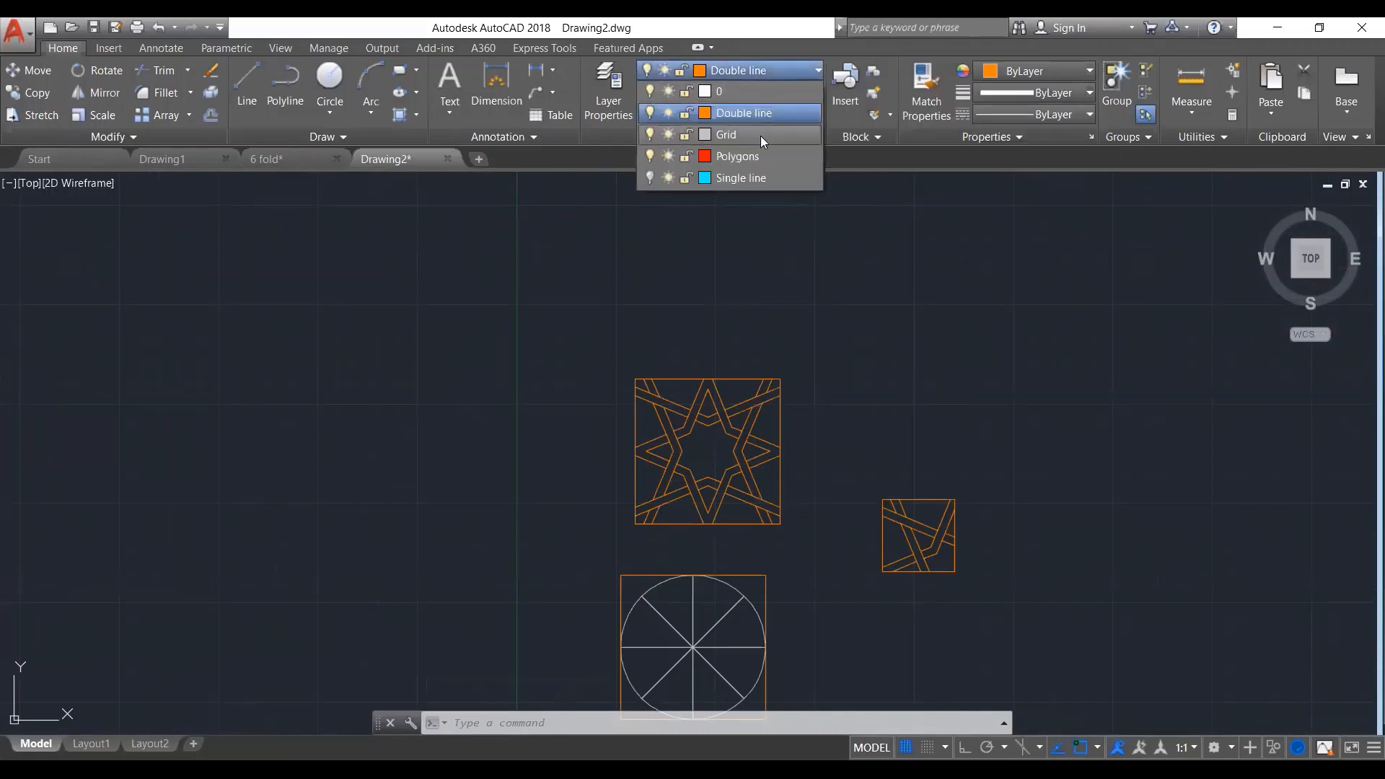
{"action": "left_click", "coordinate": [760, 136]}
{"action": "scroll", "coordinate": [781, 262], "scroll_direction": "down", "scroll_amount": 6}
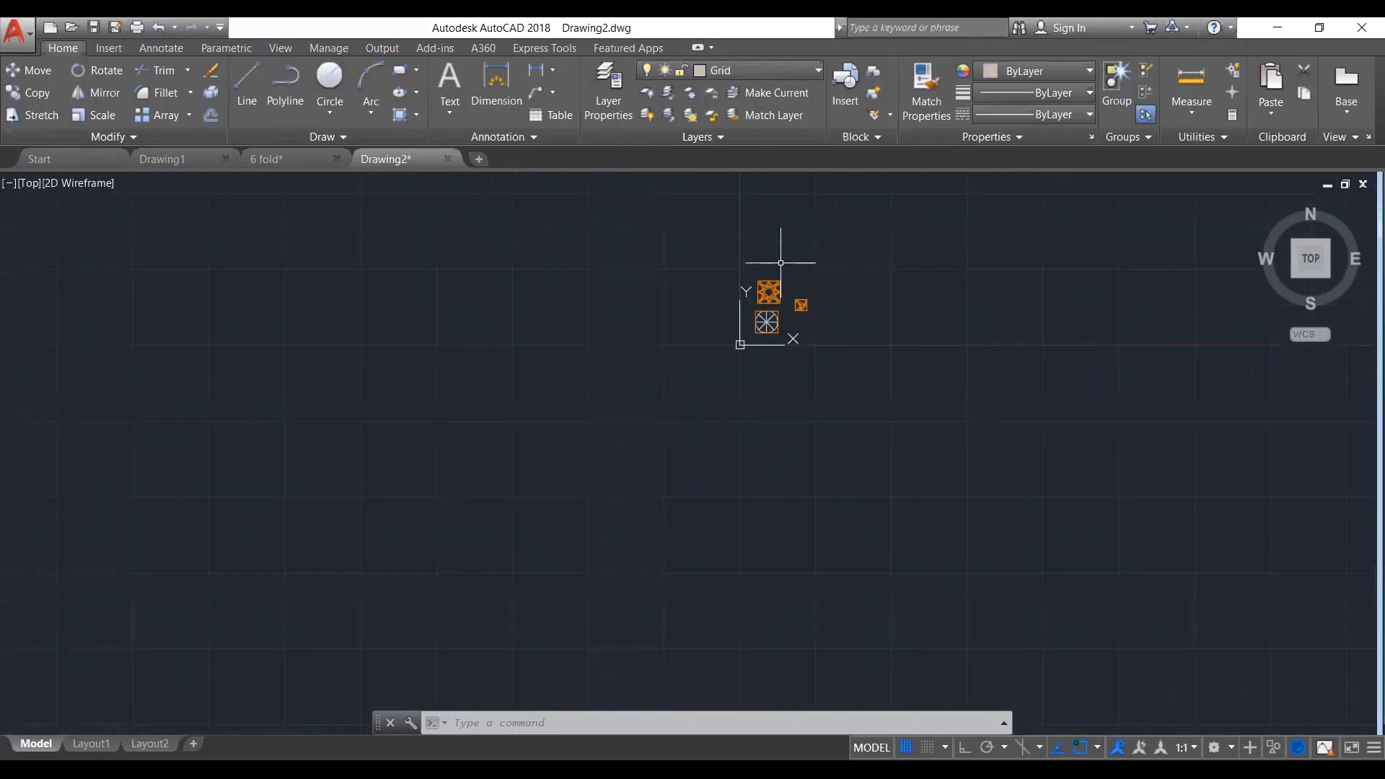
{"action": "type", "text": "l"}
{"action": "key", "text": "Return"}
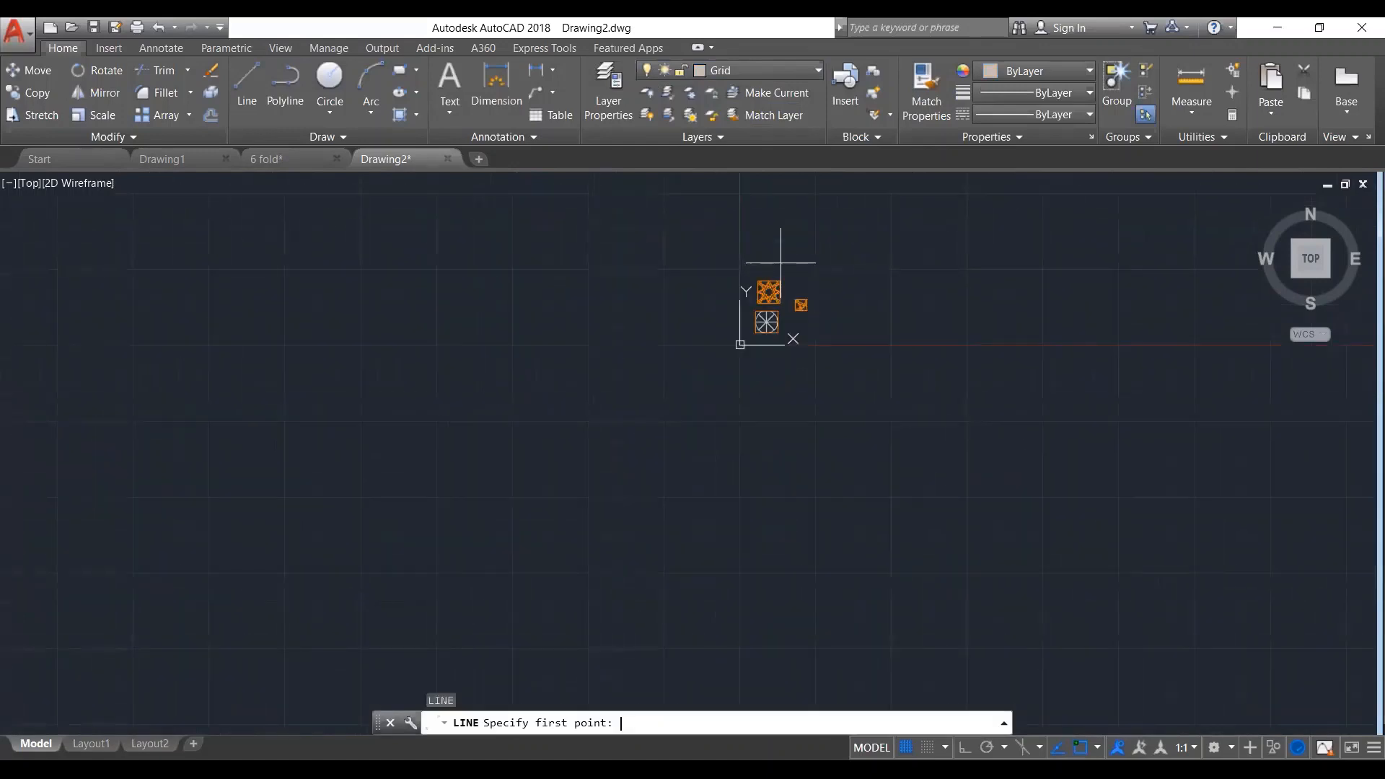
{"action": "left_click", "coordinate": [572, 273]}
{"action": "key", "text": "F8"}
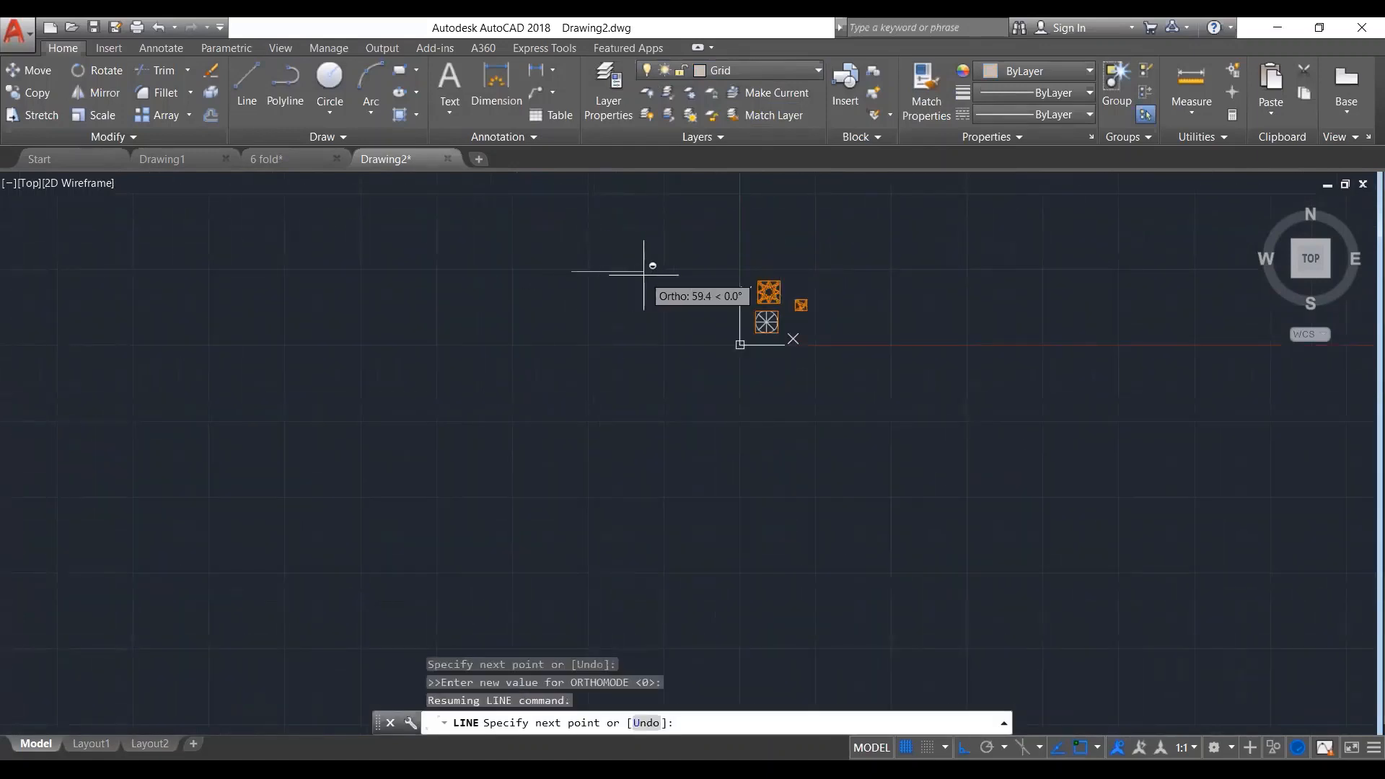
{"action": "left_click", "coordinate": [645, 272]}
{"action": "key", "text": "Return"}
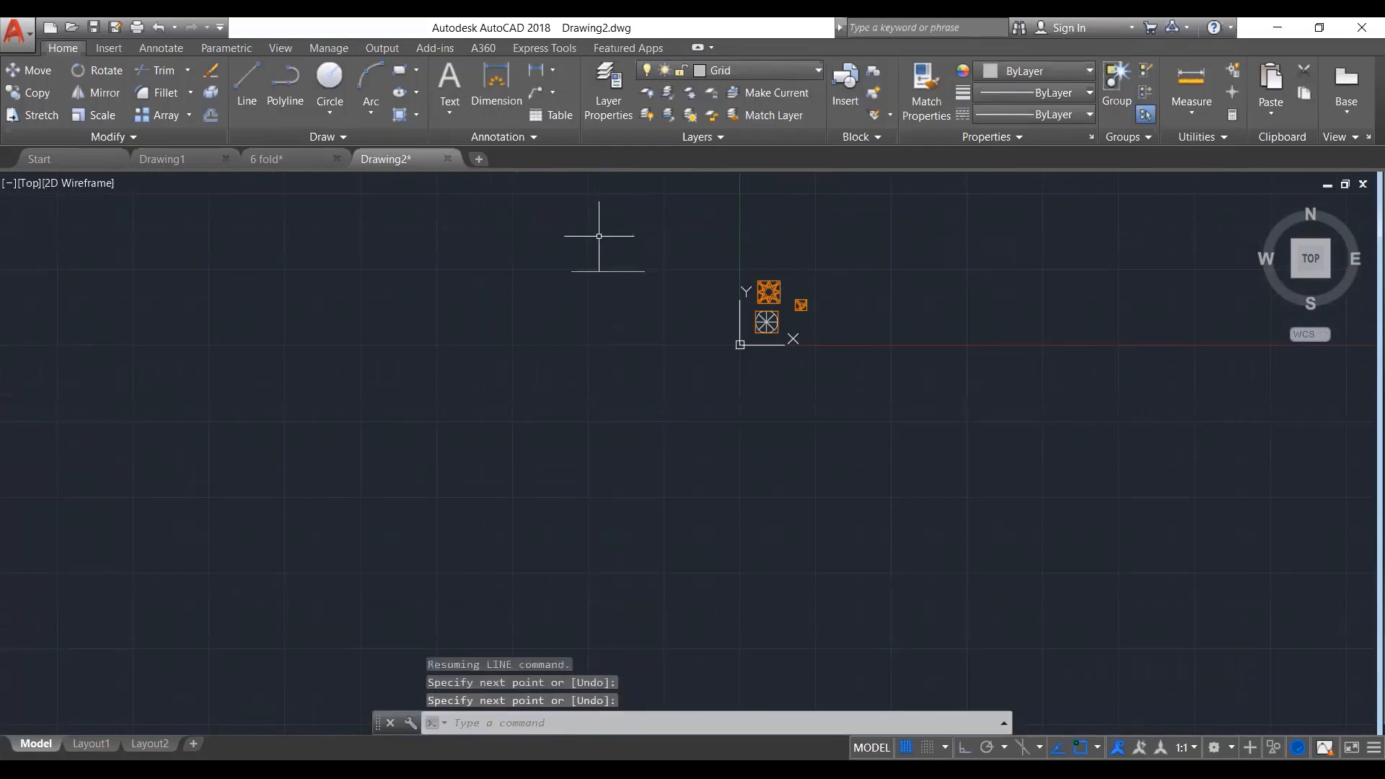
On the Polygons layer, draw a 12-sided polygon centred on the line's midpoint, circumscribed about a circle reaching the line's right endpoint
{"action": "scroll", "coordinate": [596, 238], "scroll_direction": "up", "scroll_amount": 4}
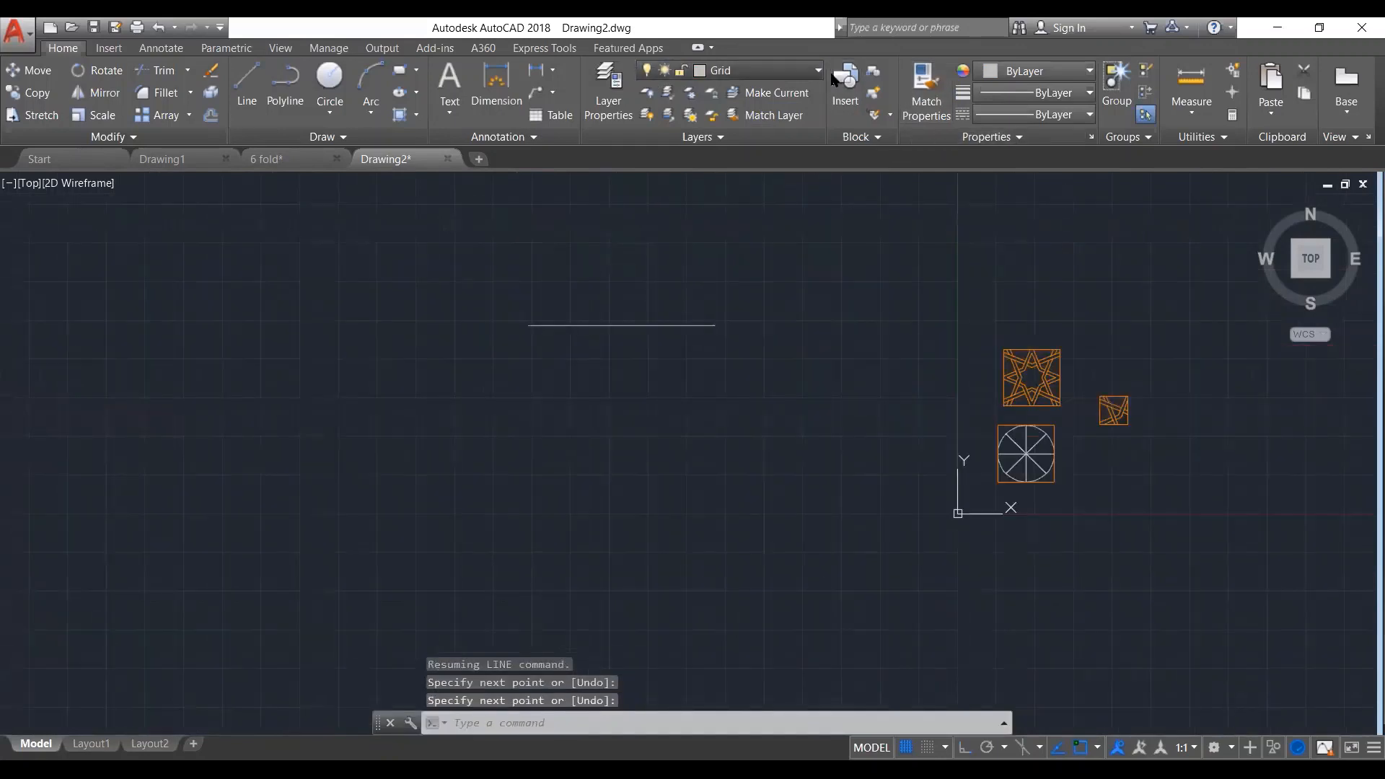
{"action": "left_click", "coordinate": [757, 70]}
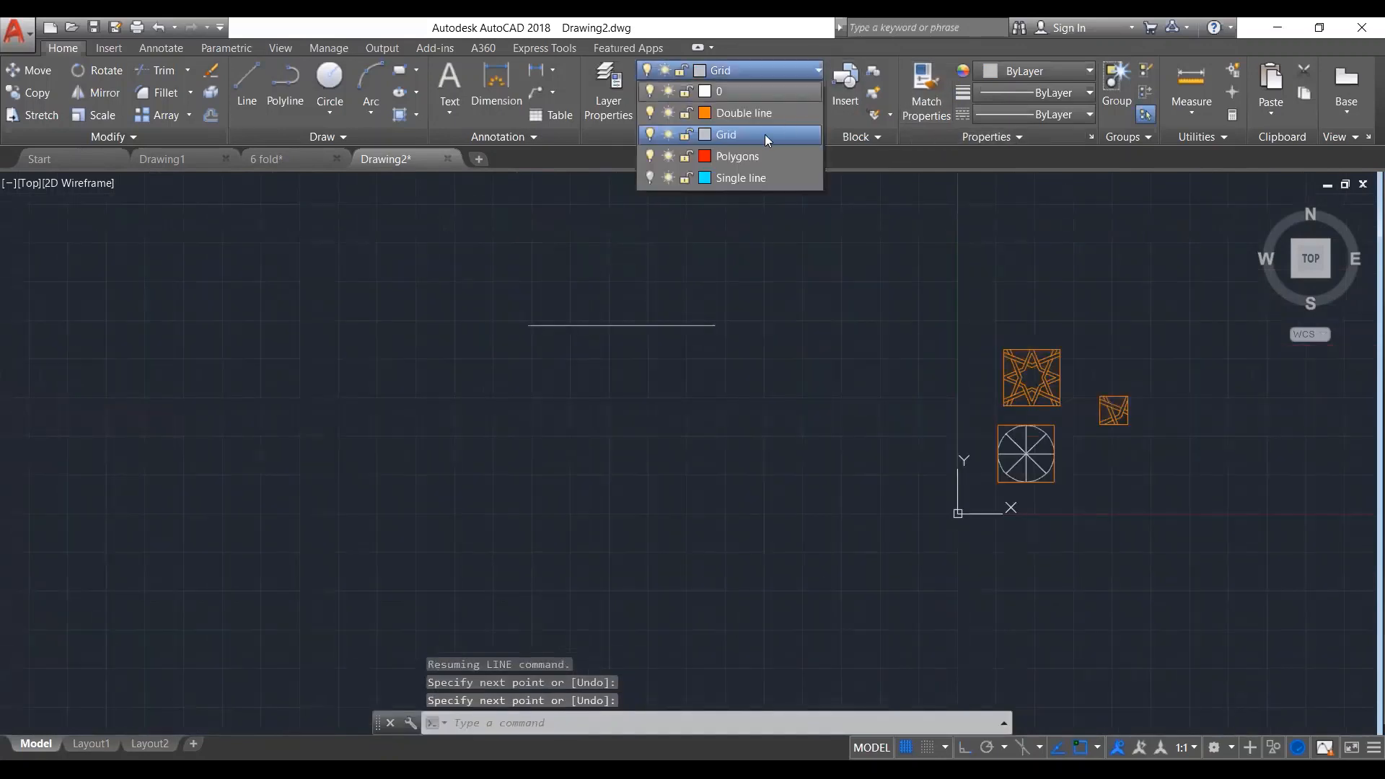
{"action": "left_click", "coordinate": [735, 156]}
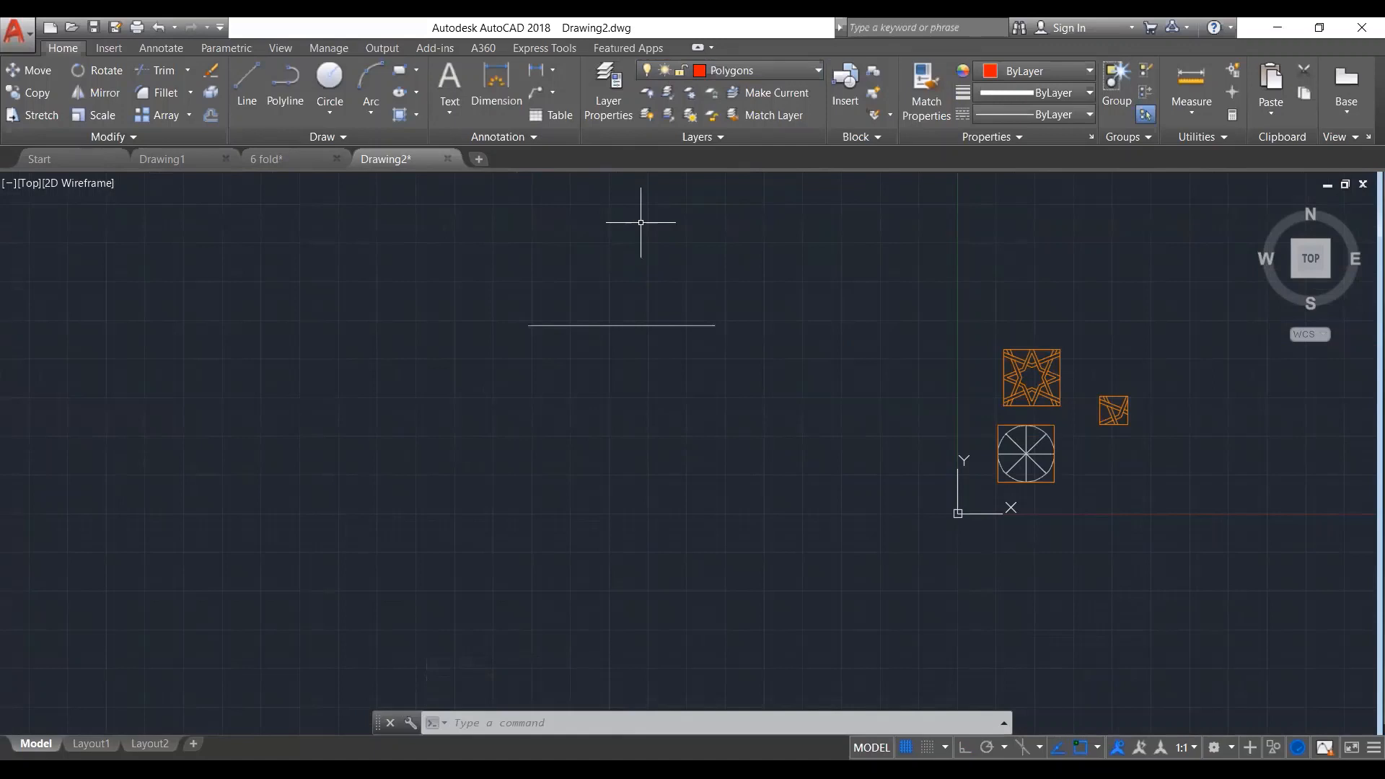
{"action": "type", "text": "pol"}
{"action": "key", "text": "Return"}
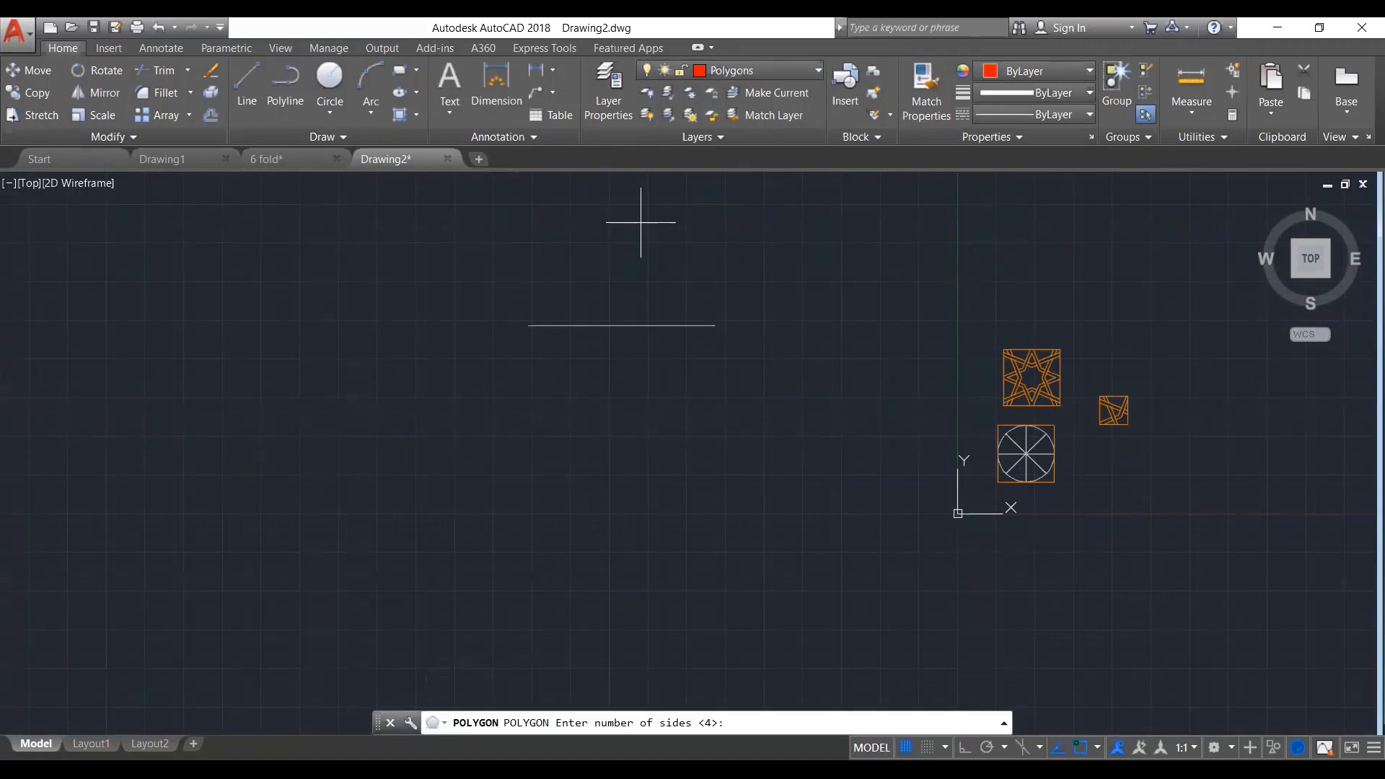
{"action": "type", "text": "12"}
{"action": "key", "text": "Return"}
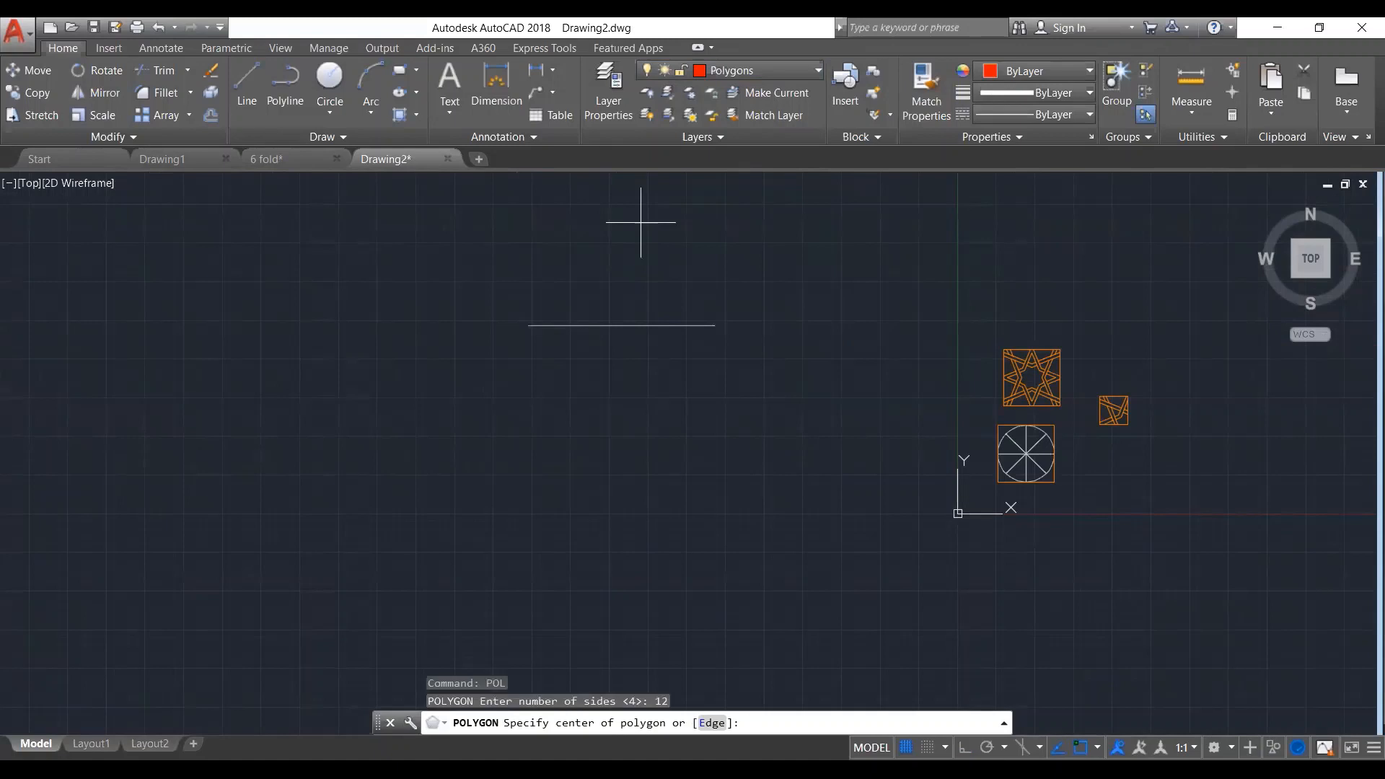
{"action": "left_click", "coordinate": [621, 325]}
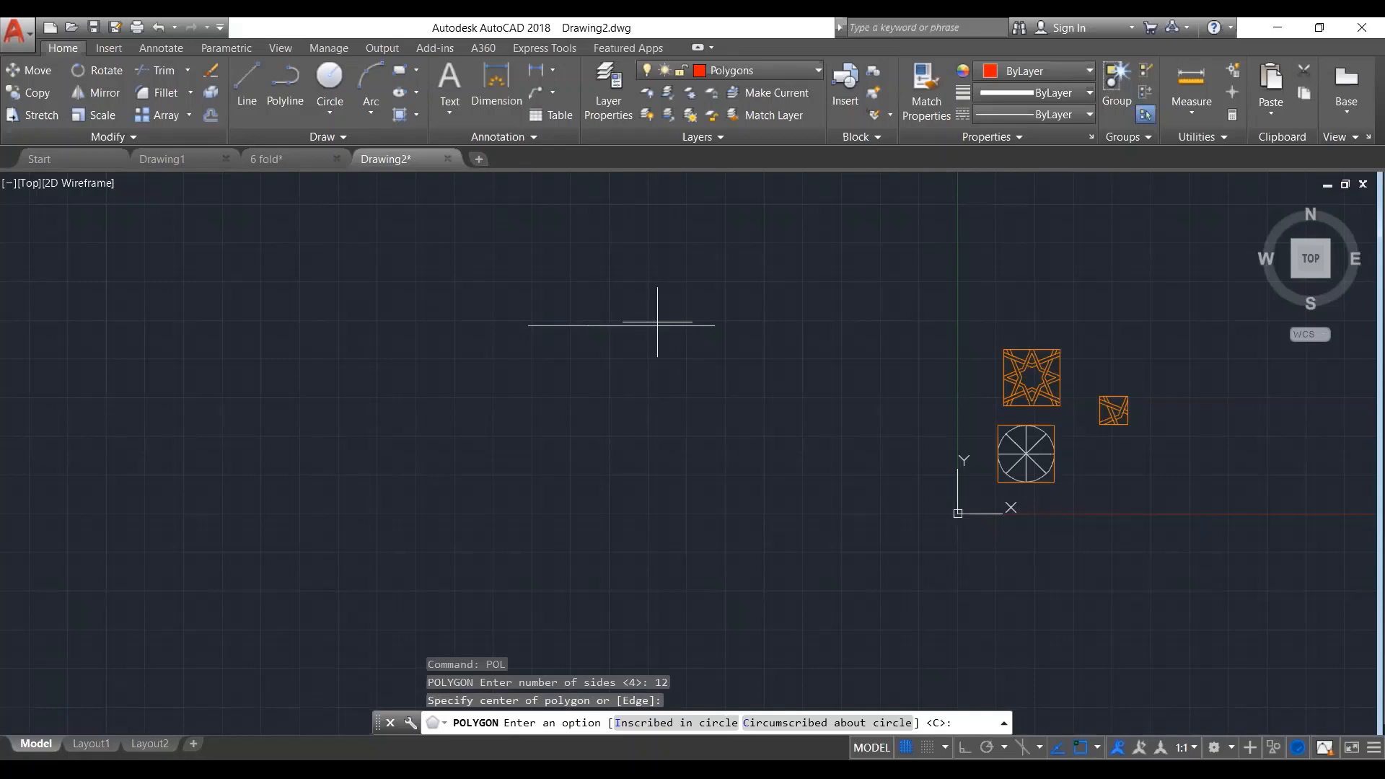
{"action": "key", "text": "Return"}
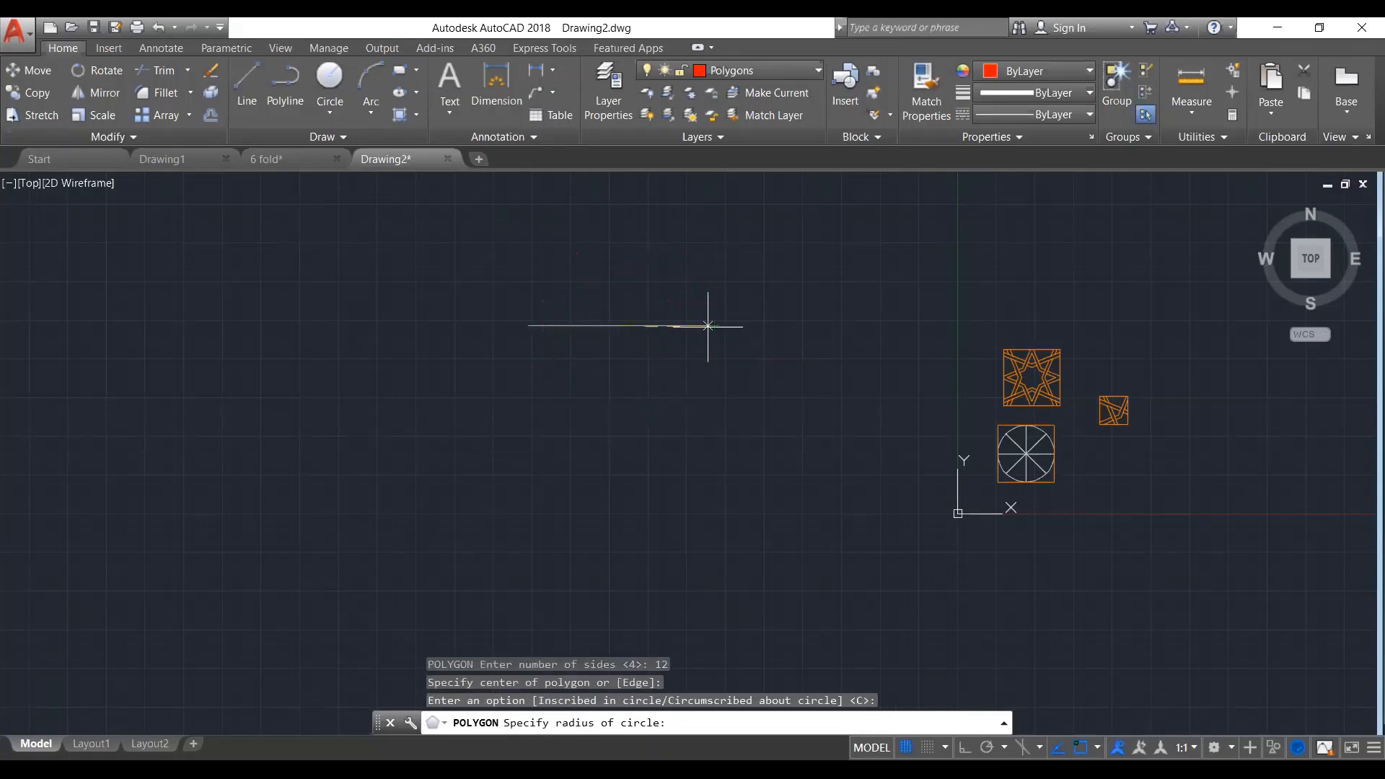
{"action": "left_click", "coordinate": [714, 326]}
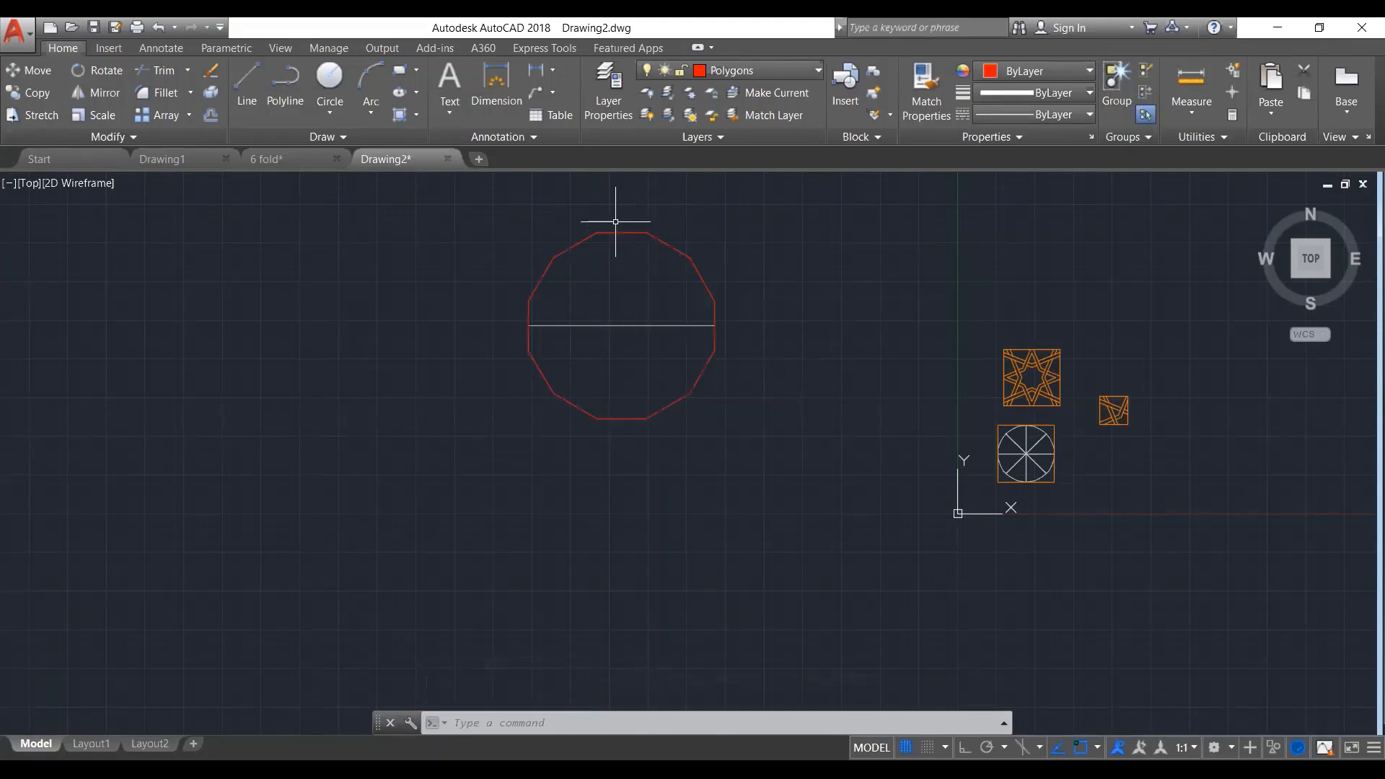
Draw a hexagon outward on the dodecagon's sloping edge just right of its top edge, using the Edge option
{"action": "scroll", "coordinate": [616, 204], "scroll_direction": "up", "scroll_amount": 5}
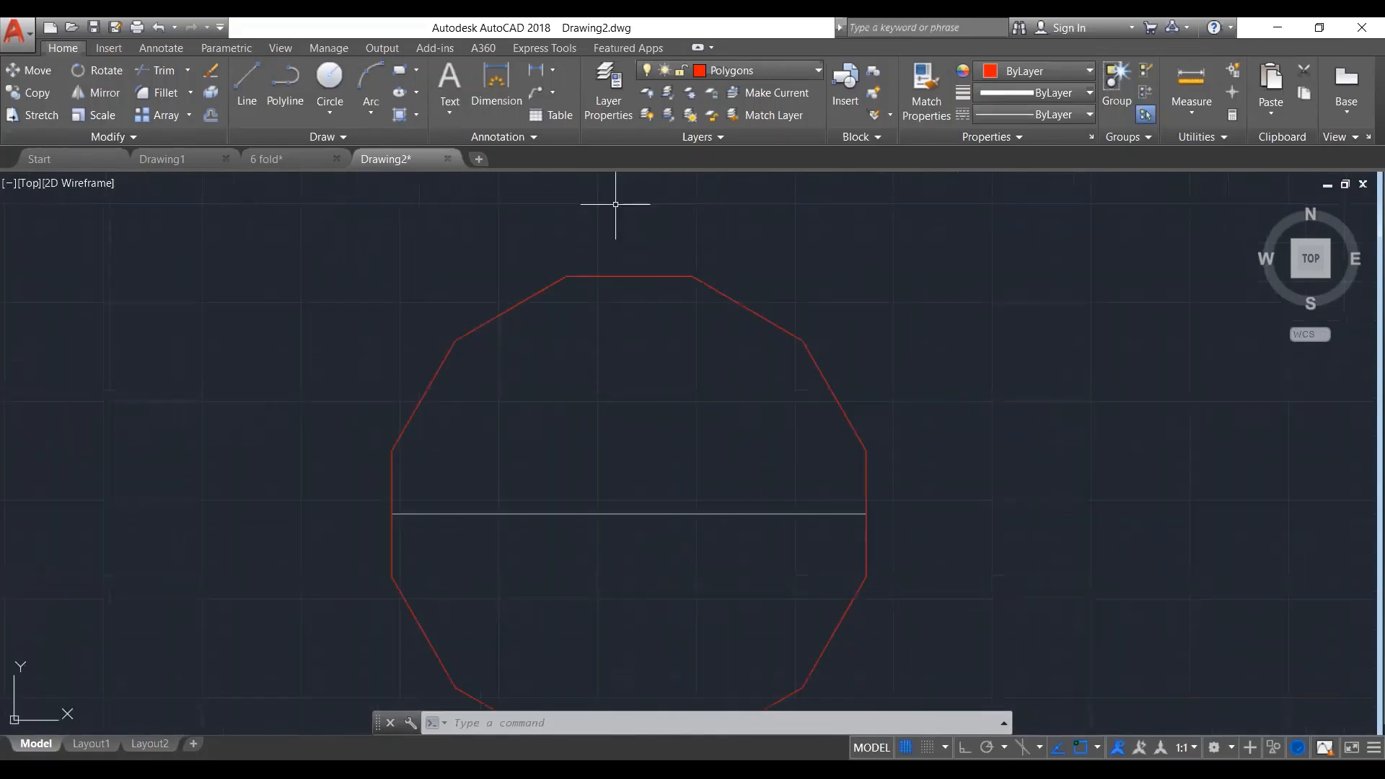
{"action": "key", "text": "Return"}
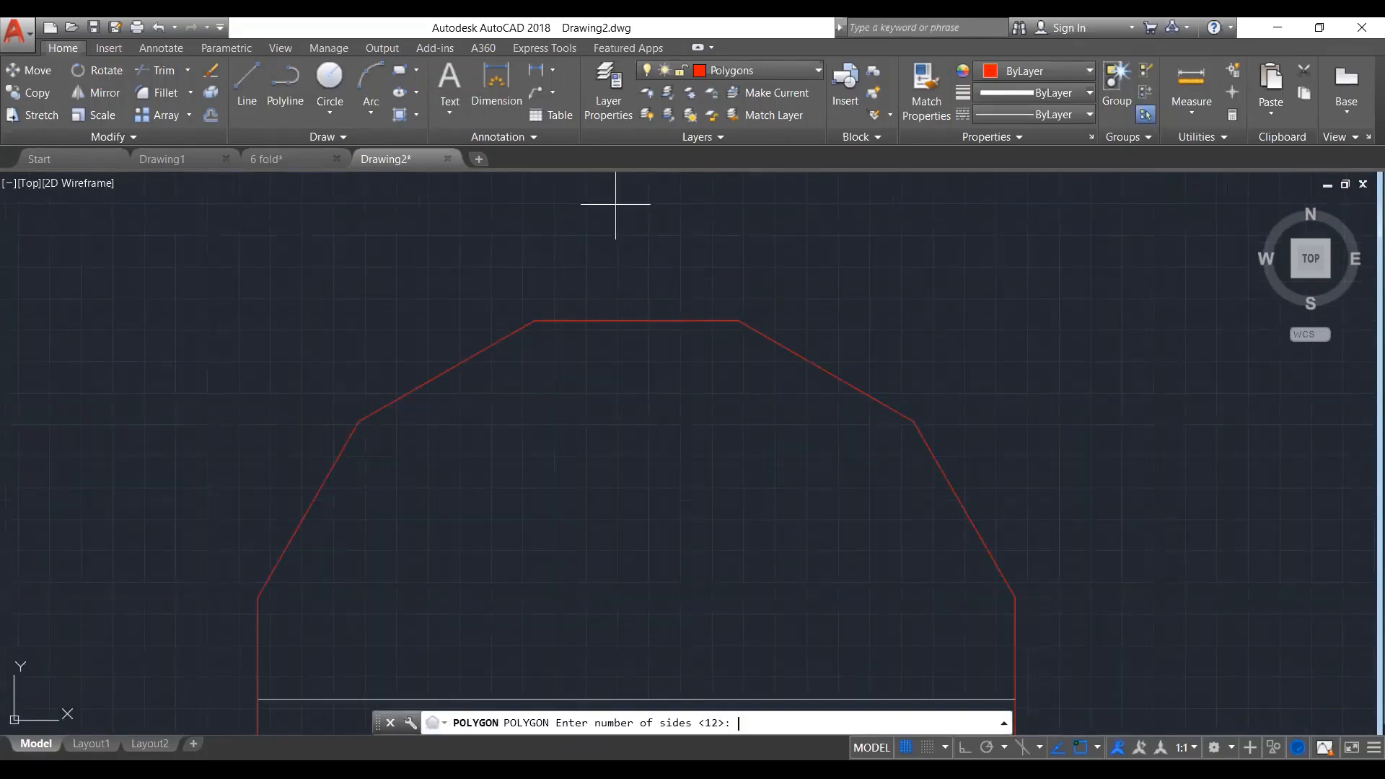
{"action": "type", "text": "6"}
{"action": "key", "text": "Return"}
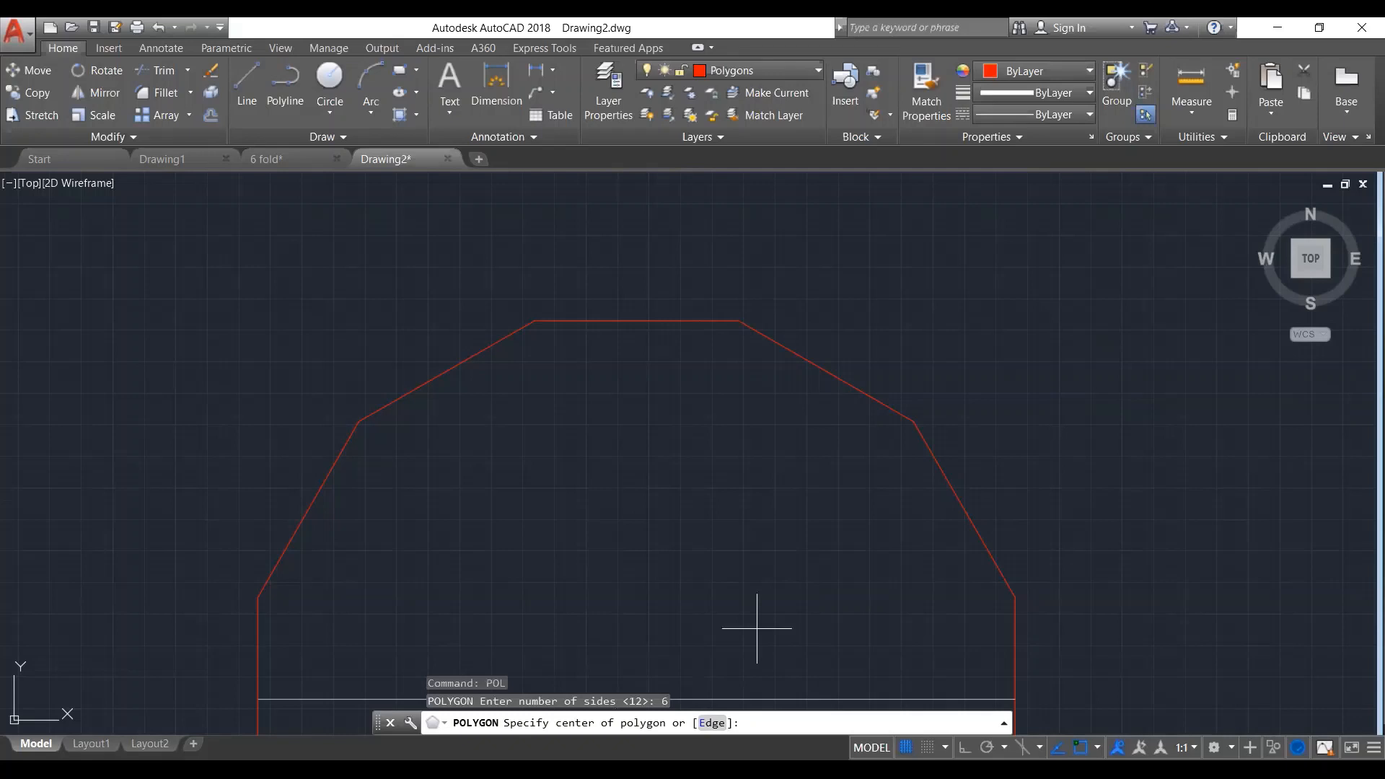
{"action": "type", "text": "e"}
{"action": "key", "text": "Return"}
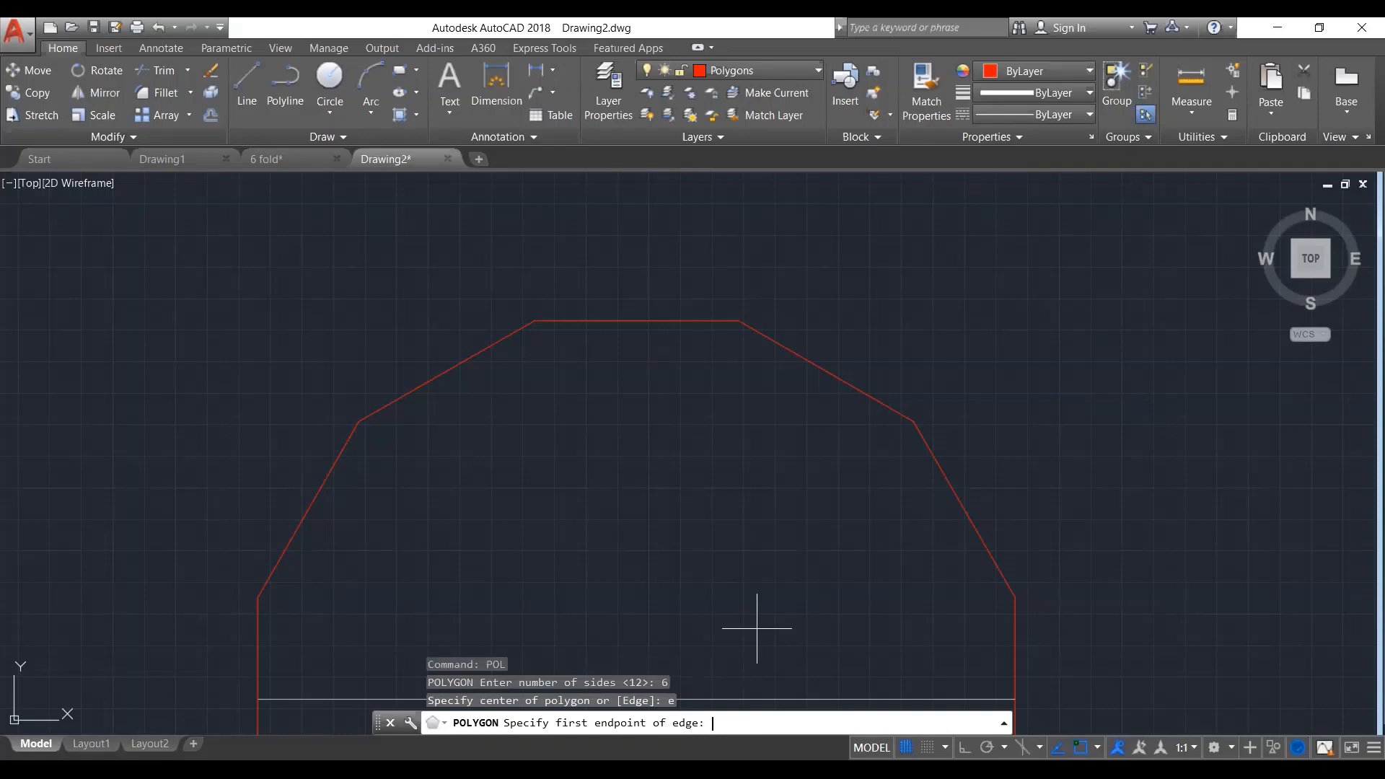
{"action": "left_click", "coordinate": [738, 320]}
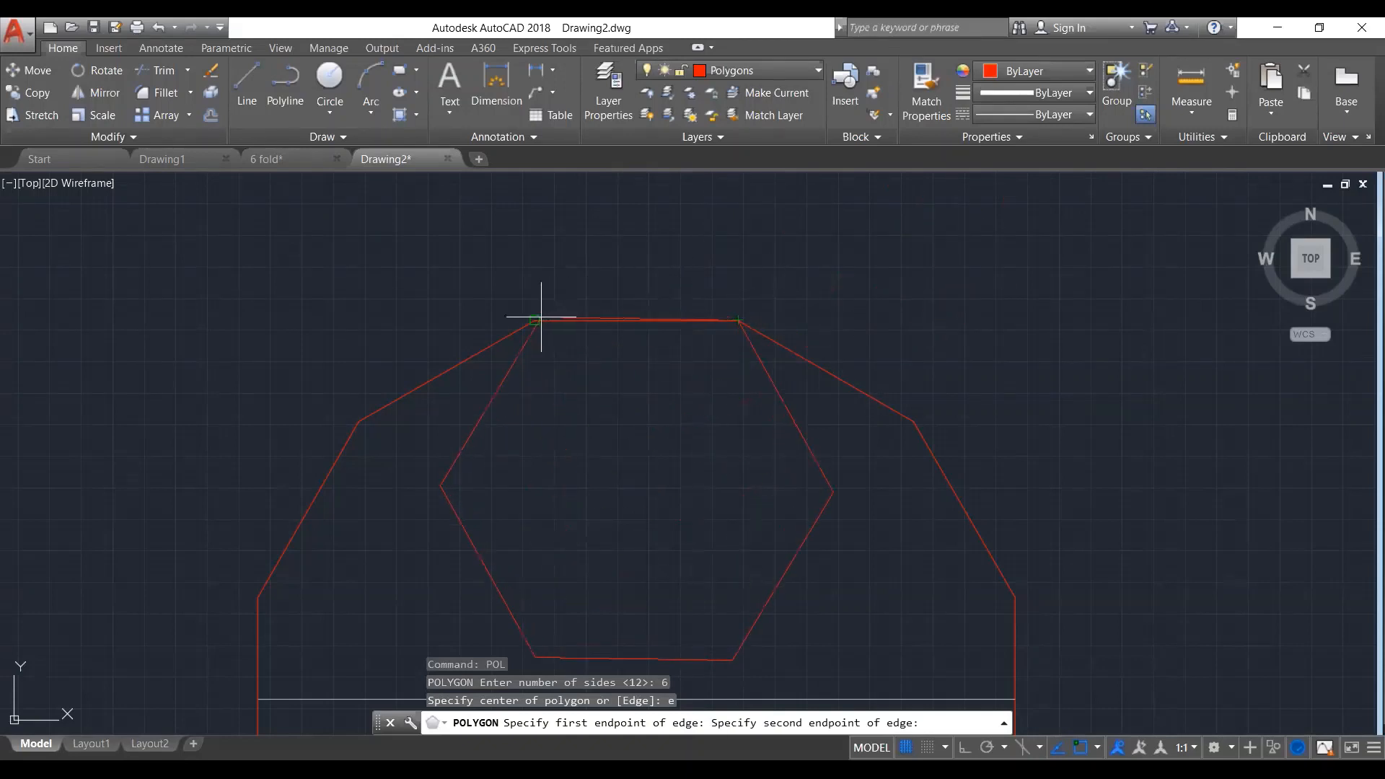
{"action": "left_click", "coordinate": [914, 421]}
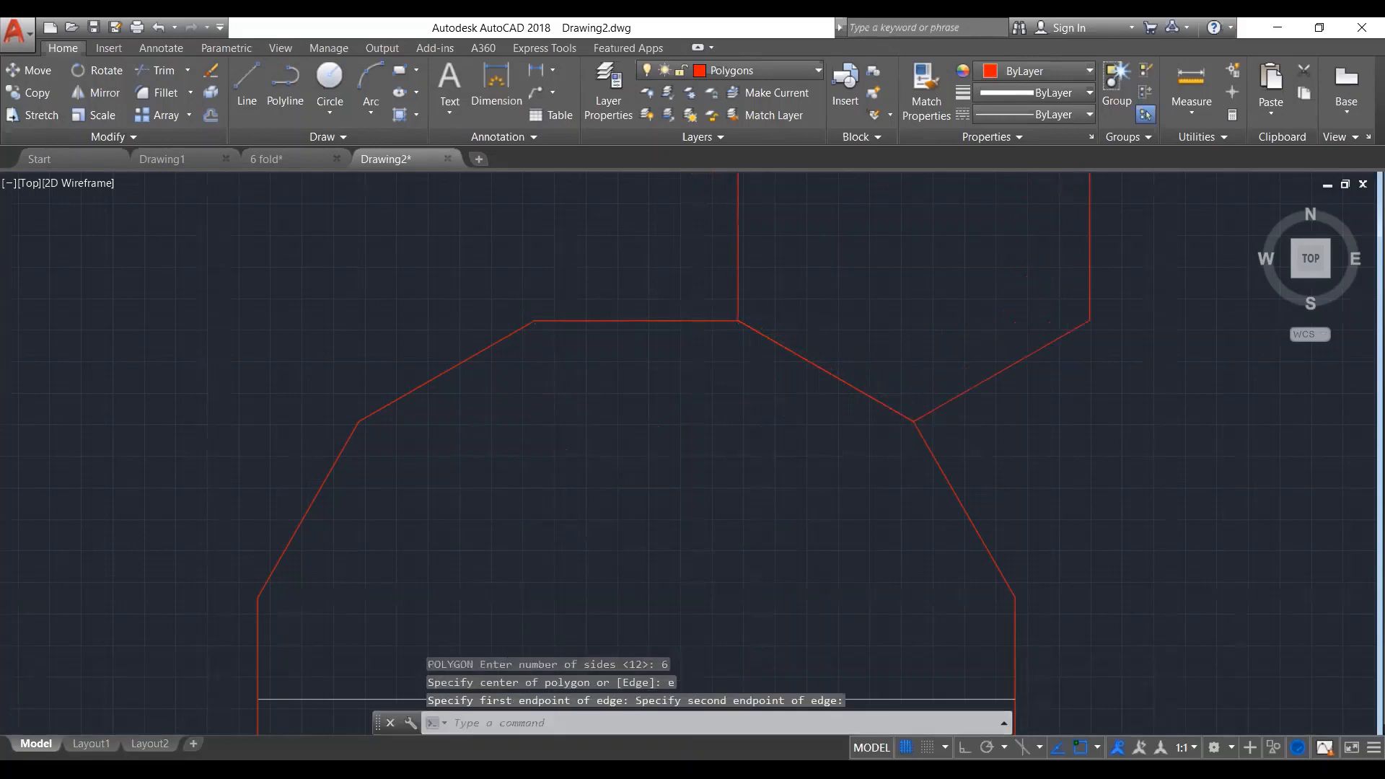
{"action": "scroll", "coordinate": [849, 483], "scroll_direction": "down", "scroll_amount": 2}
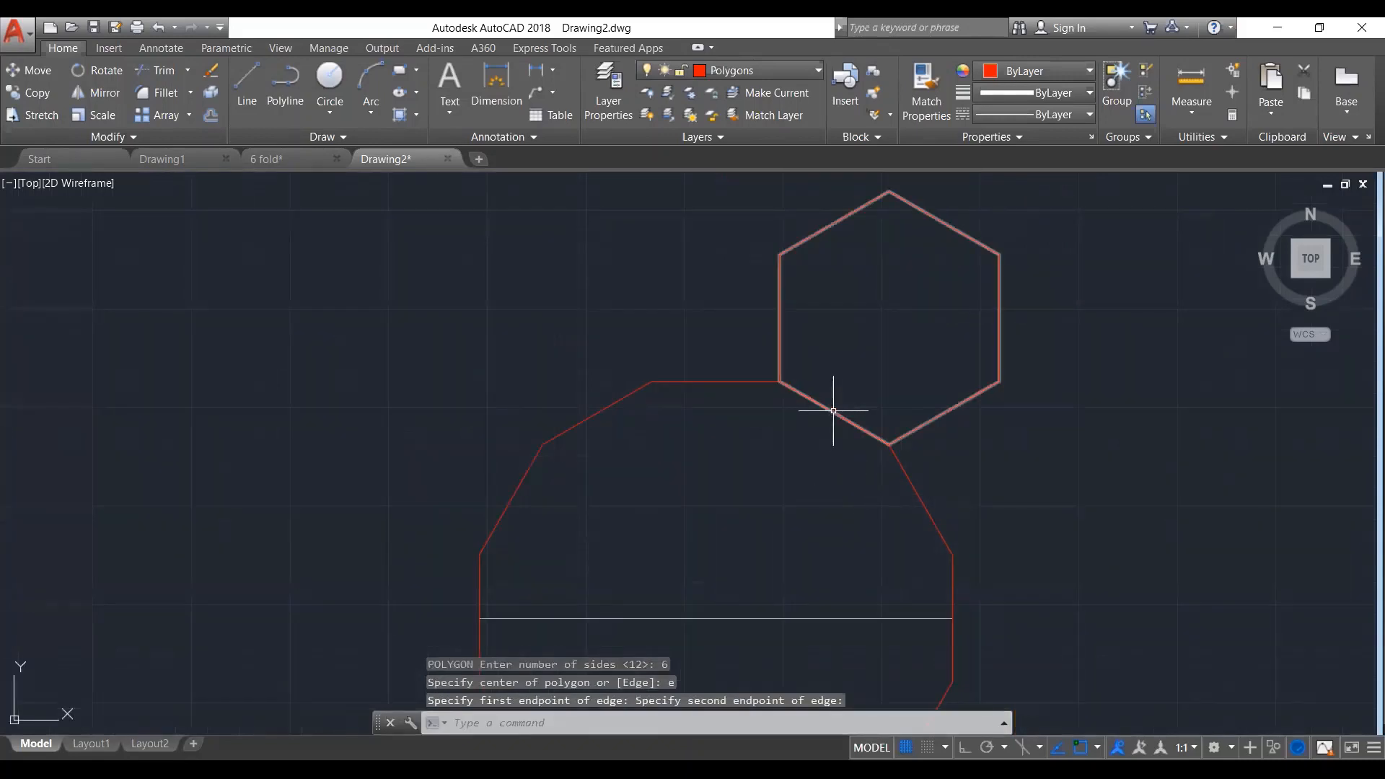
{"action": "left_click", "coordinate": [834, 413]}
{"action": "key", "text": "Escape"}
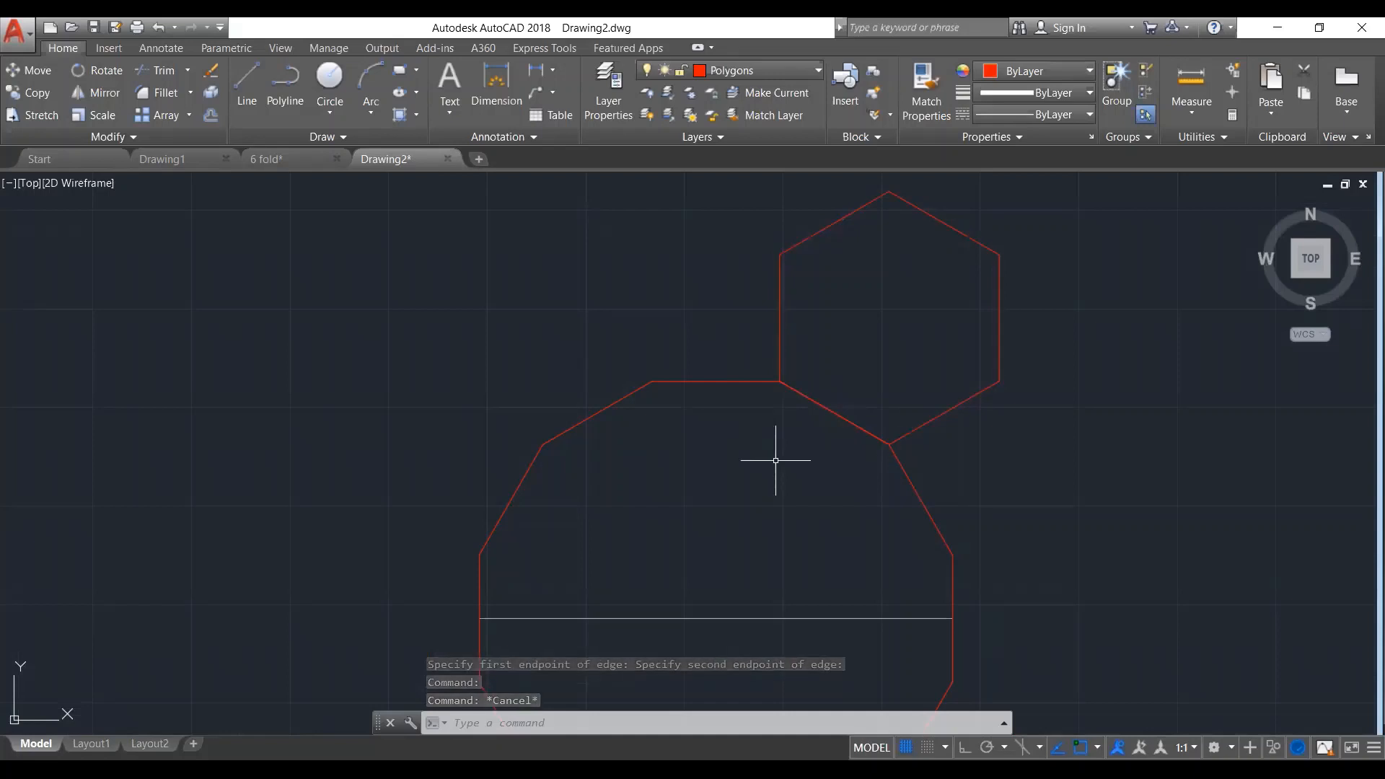
Draw a 4-sided polygon outward on the dodecagon's top edge, beside the hexagon, using the Edge option
{"action": "type", "text": "pol"}
{"action": "key", "text": "Return"}
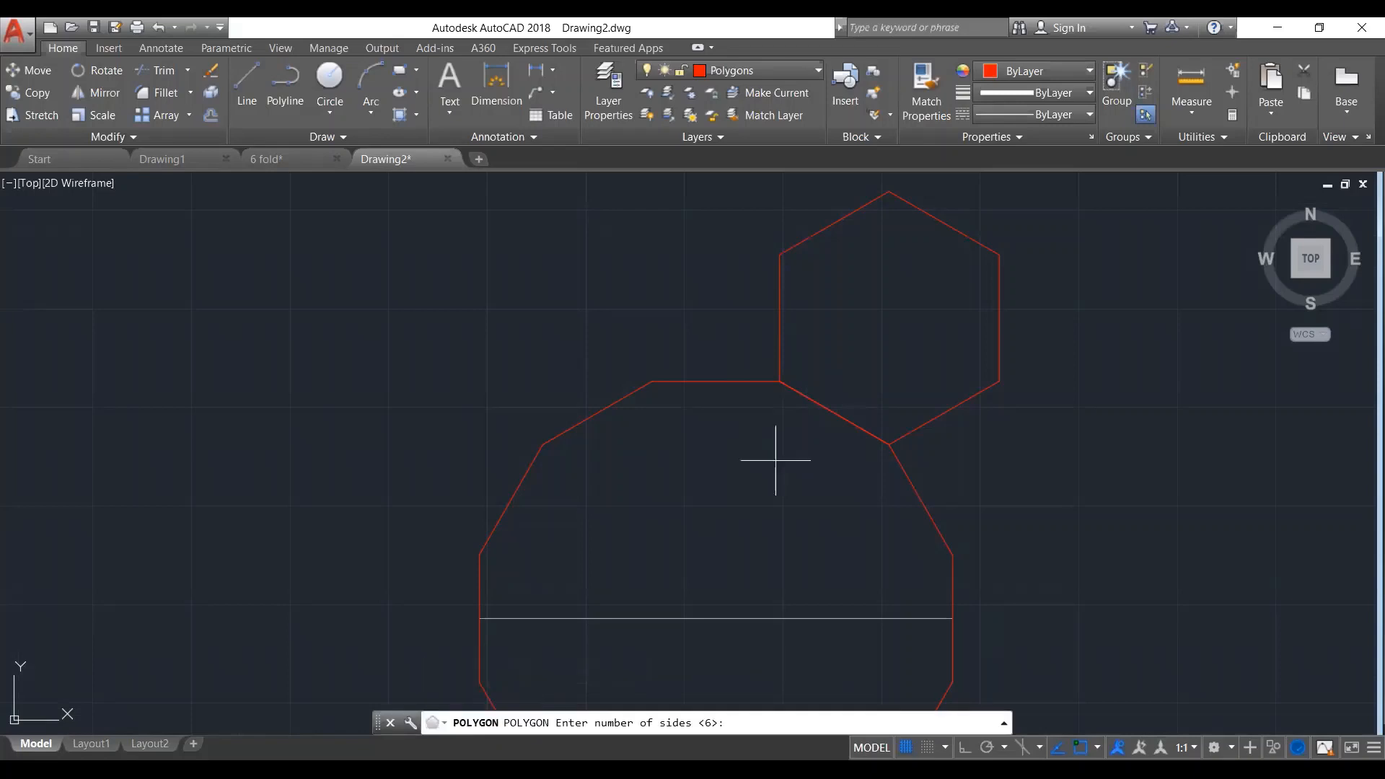
{"action": "key", "text": "Return"}
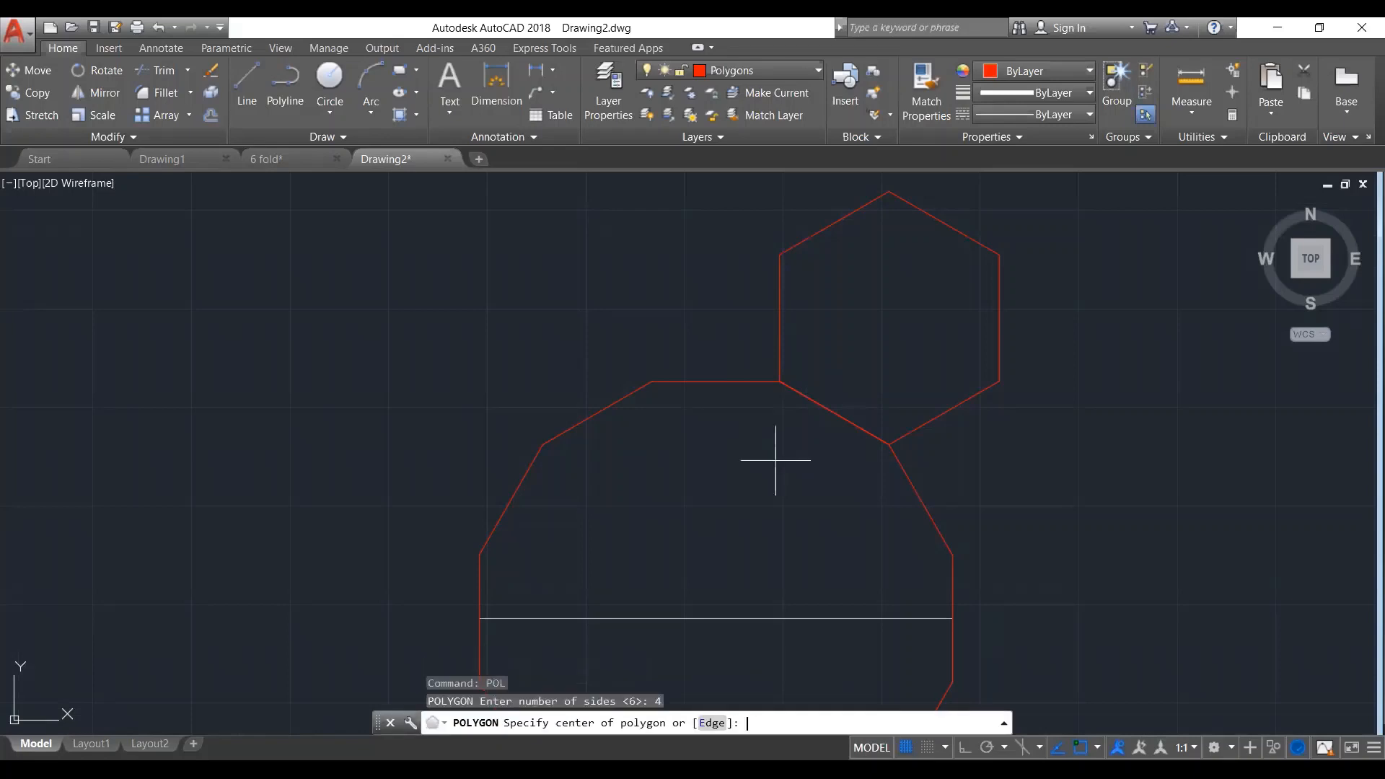
{"action": "type", "text": "e"}
{"action": "key", "text": "Return"}
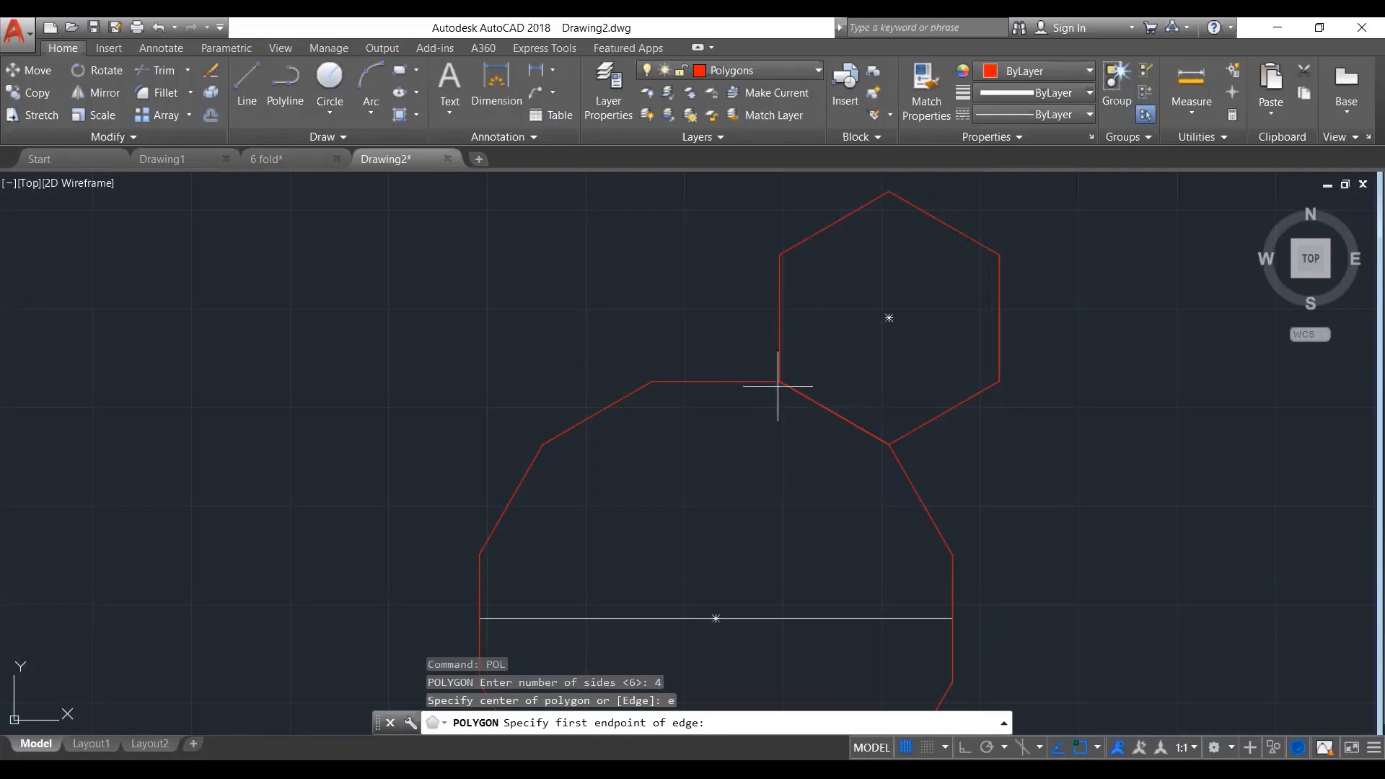
{"action": "left_click", "coordinate": [653, 381]}
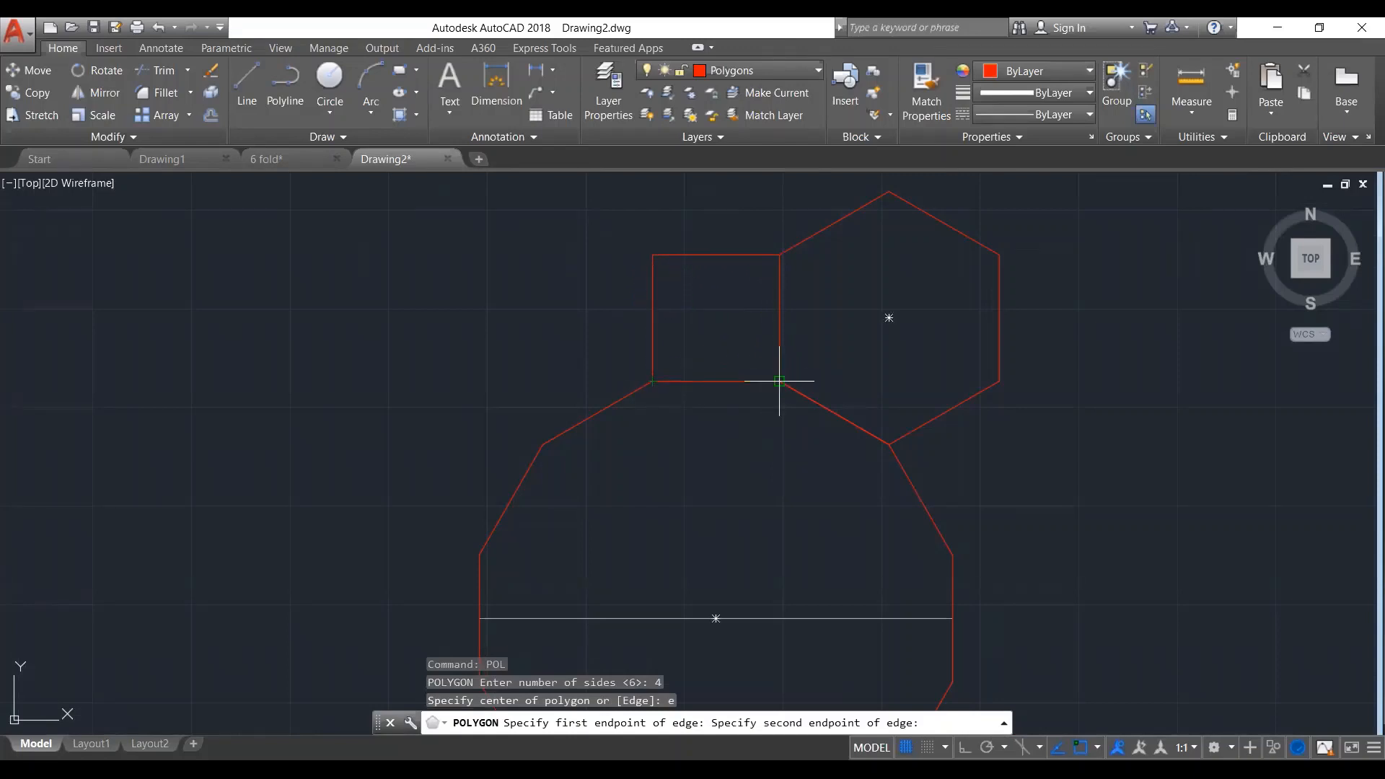
{"action": "left_click", "coordinate": [779, 381]}
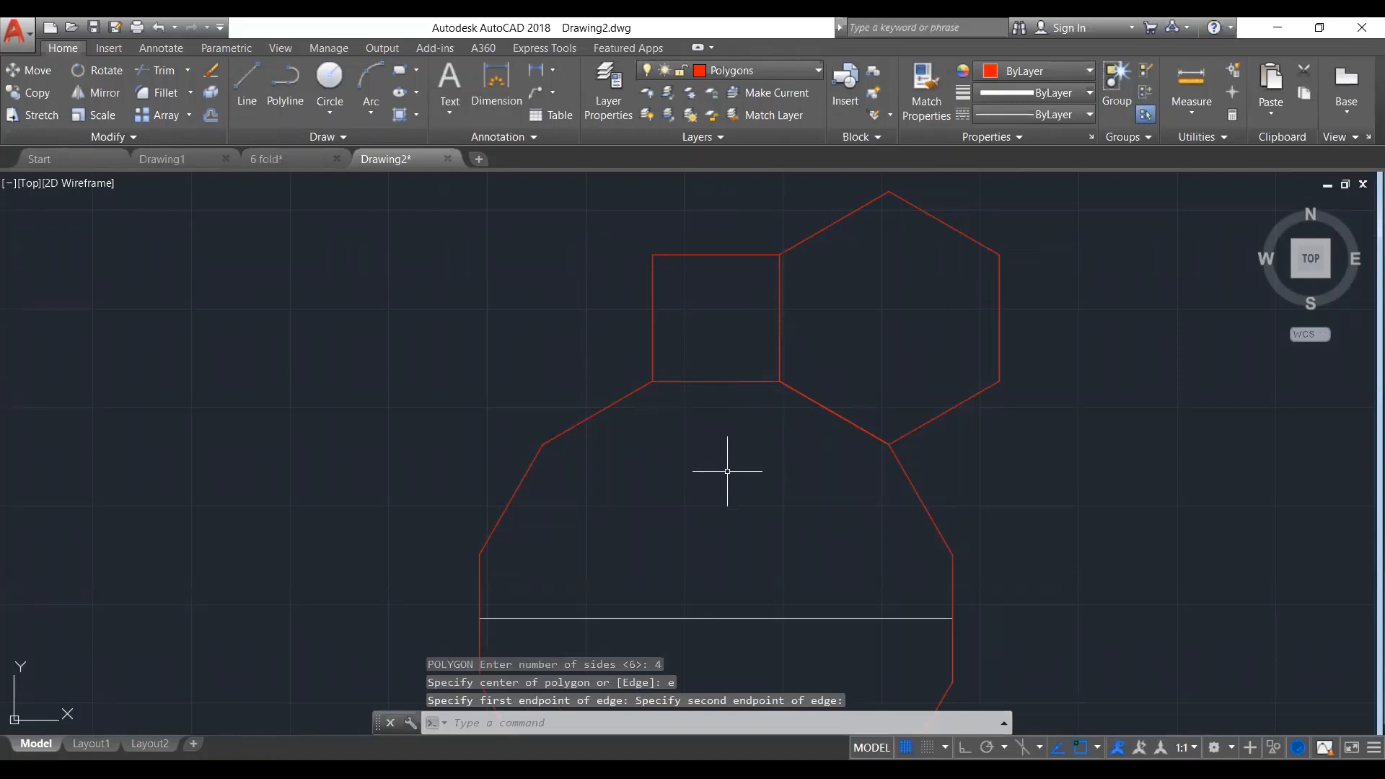
Draw a 3-sided polygon outward on the dodecagon's sloping edge just left of its top edge, using the Edge option
{"action": "key", "text": "Return"}
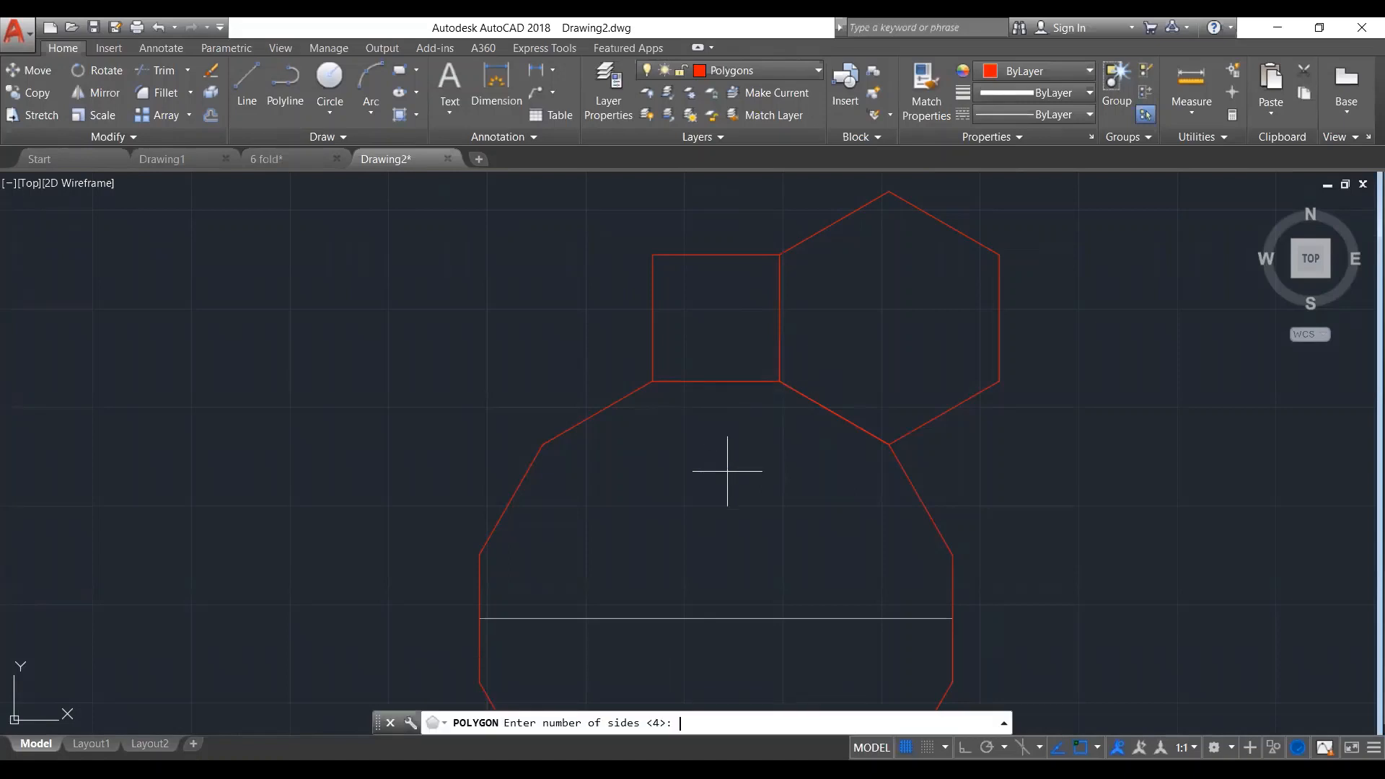
{"action": "type", "text": "3"}
{"action": "key", "text": "Return"}
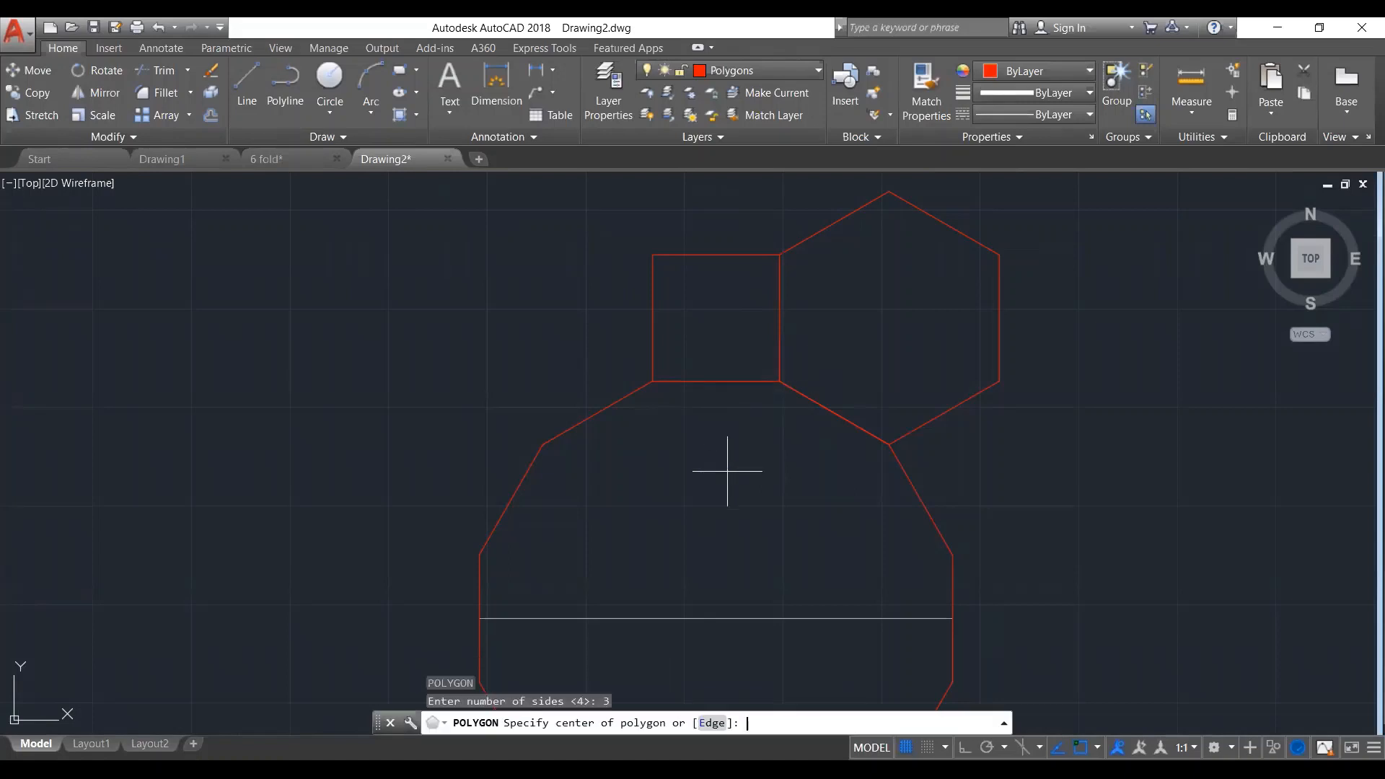
{"action": "type", "text": "e"}
{"action": "key", "text": "Return"}
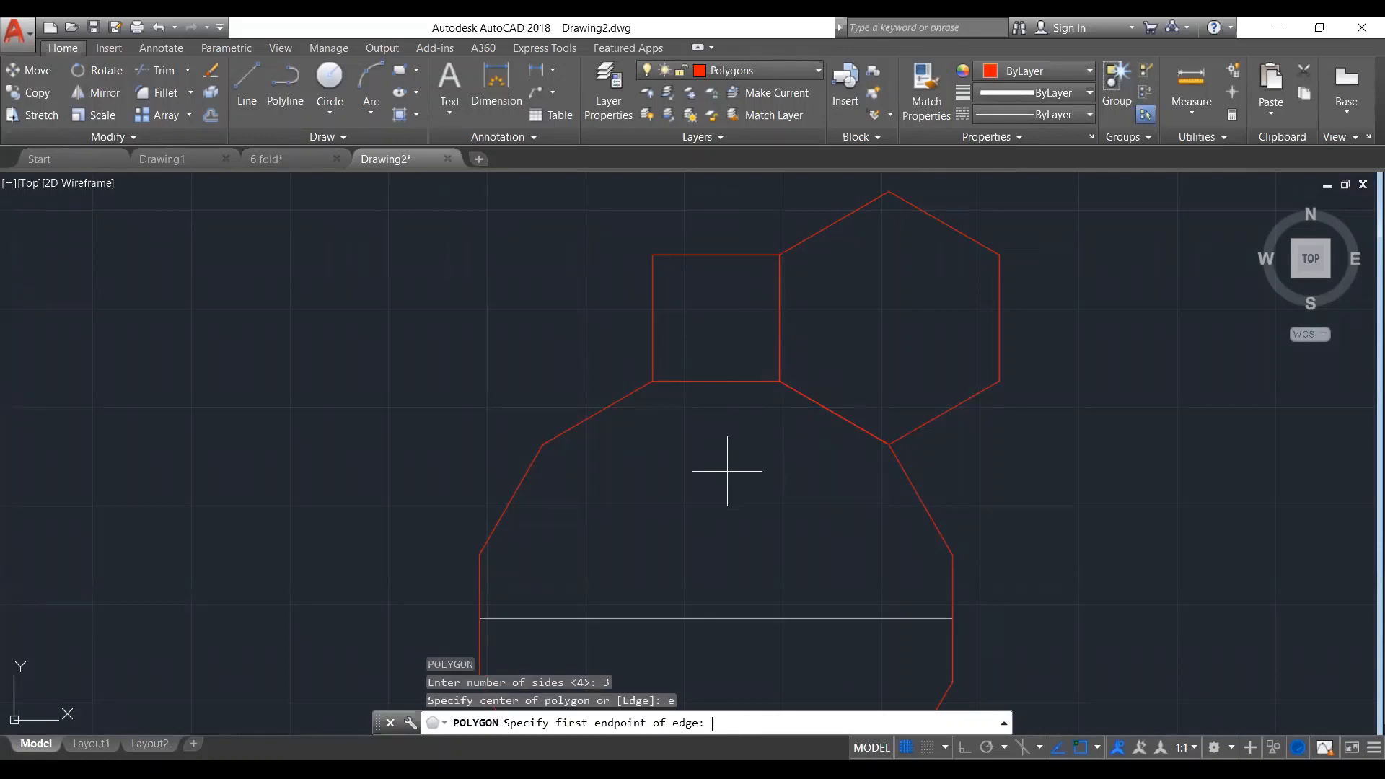
{"action": "left_click", "coordinate": [543, 444]}
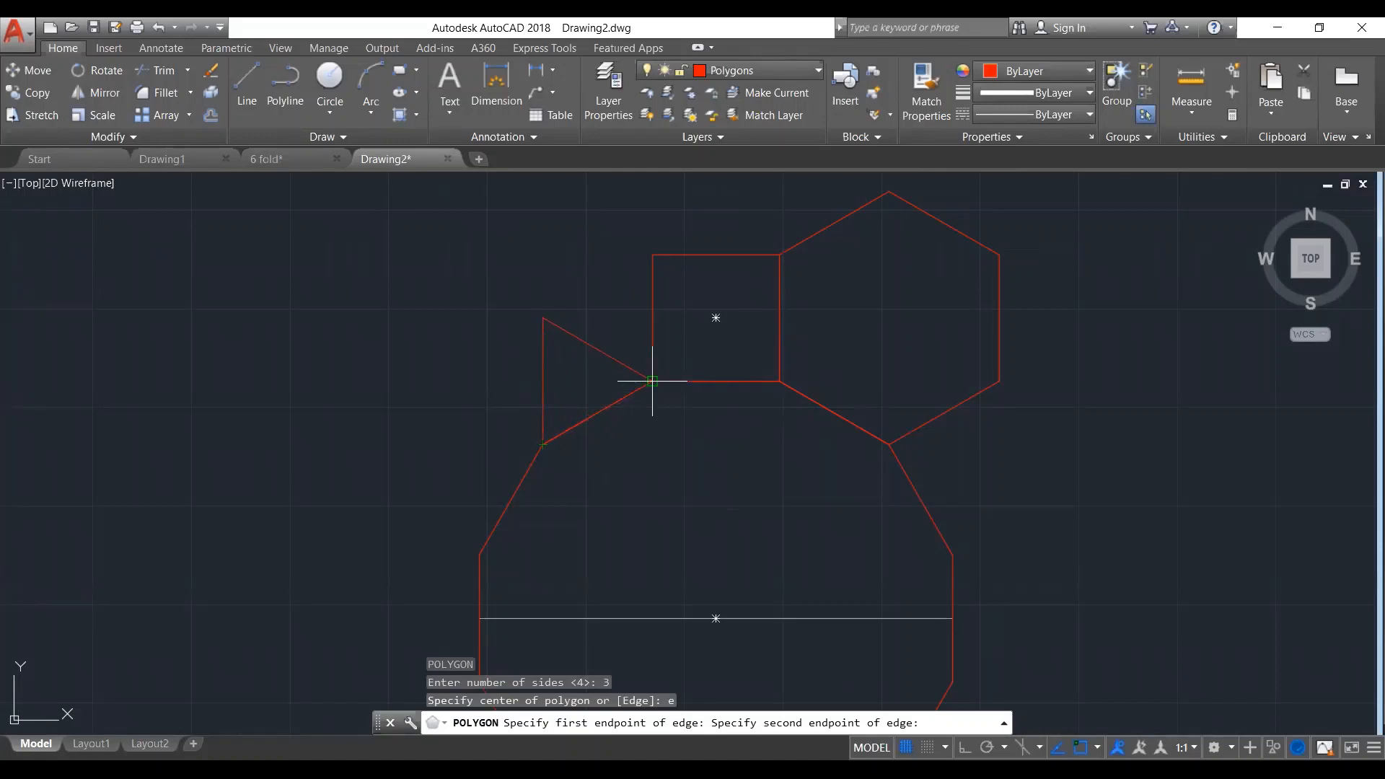
{"action": "left_click", "coordinate": [652, 381]}
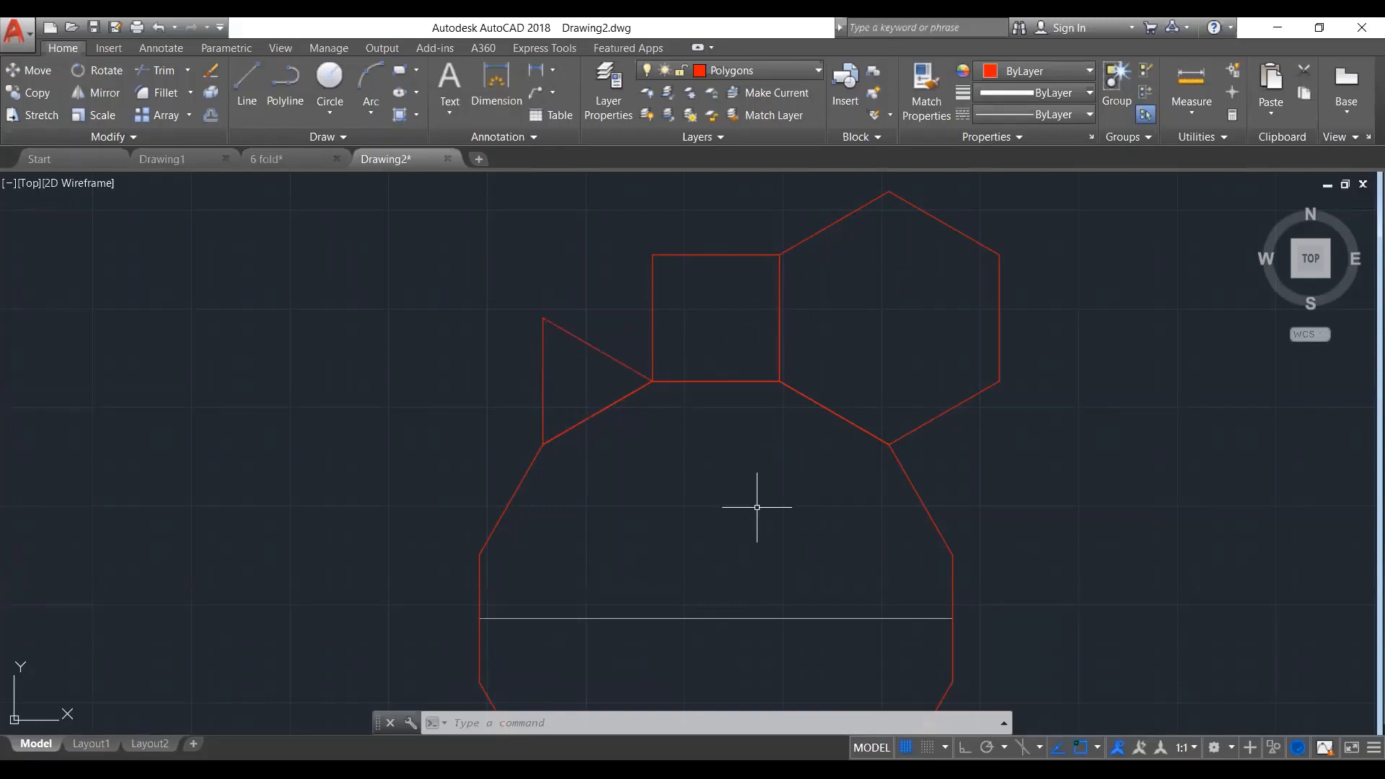
Turn on the Single line layer and make it the current layer
{"action": "left_click", "coordinate": [764, 70]}
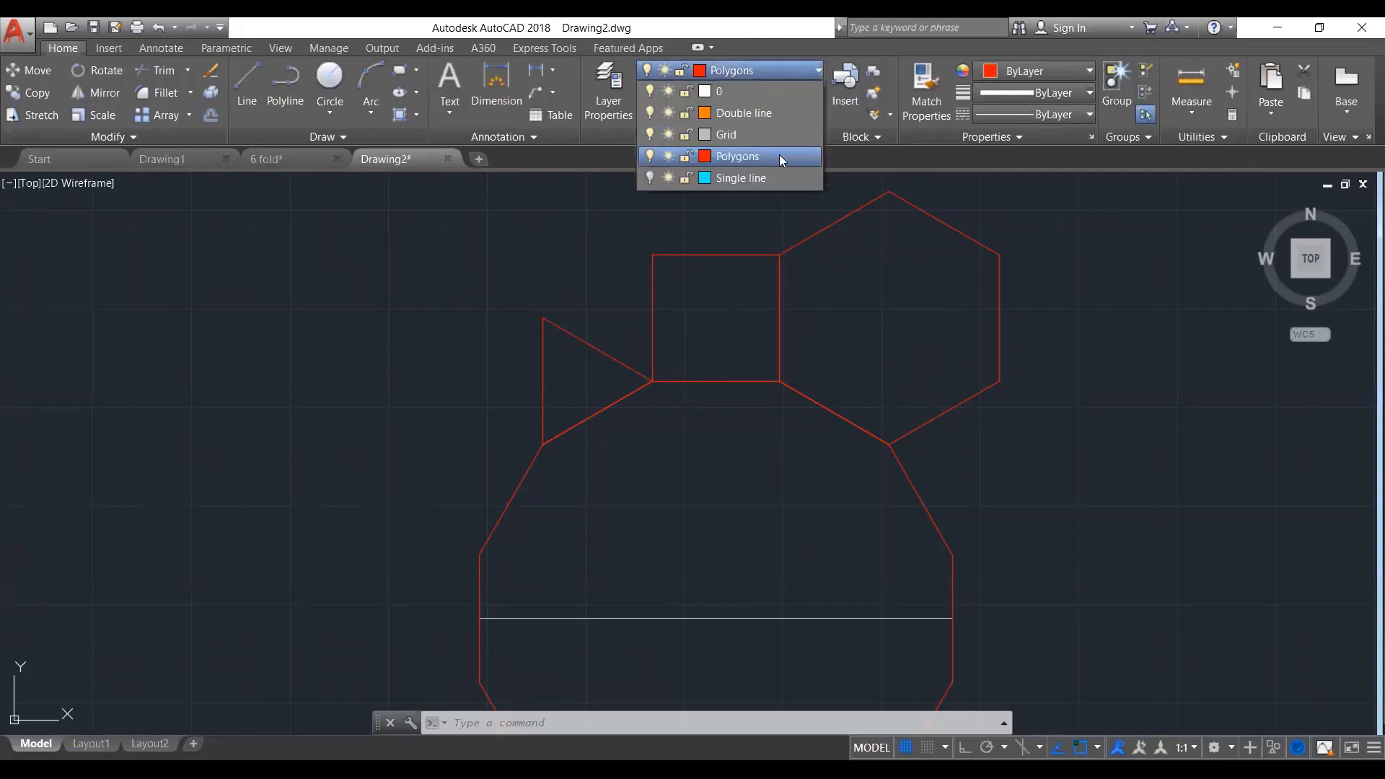
{"action": "left_click", "coordinate": [650, 178]}
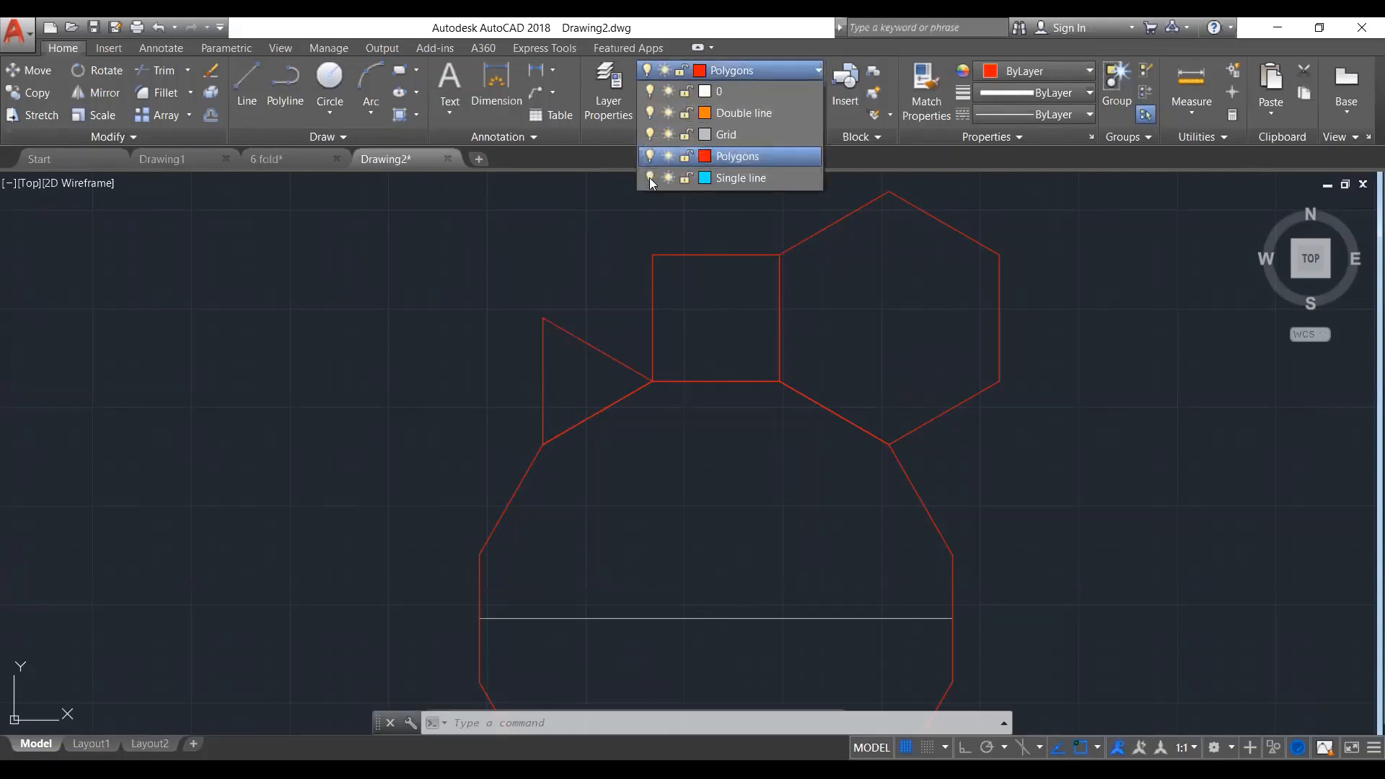
{"action": "left_click", "coordinate": [724, 177]}
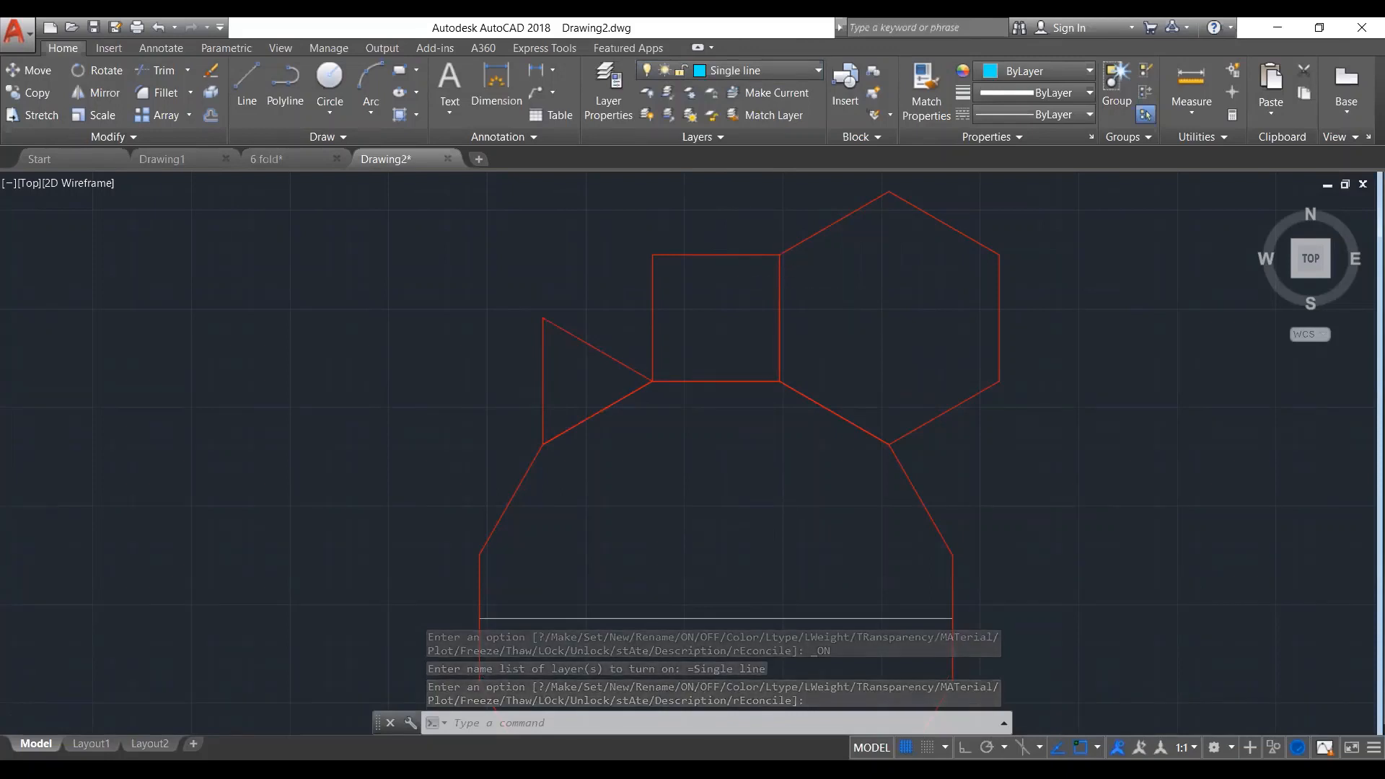
{"action": "scroll", "coordinate": [846, 292], "scroll_direction": "down", "scroll_amount": 4}
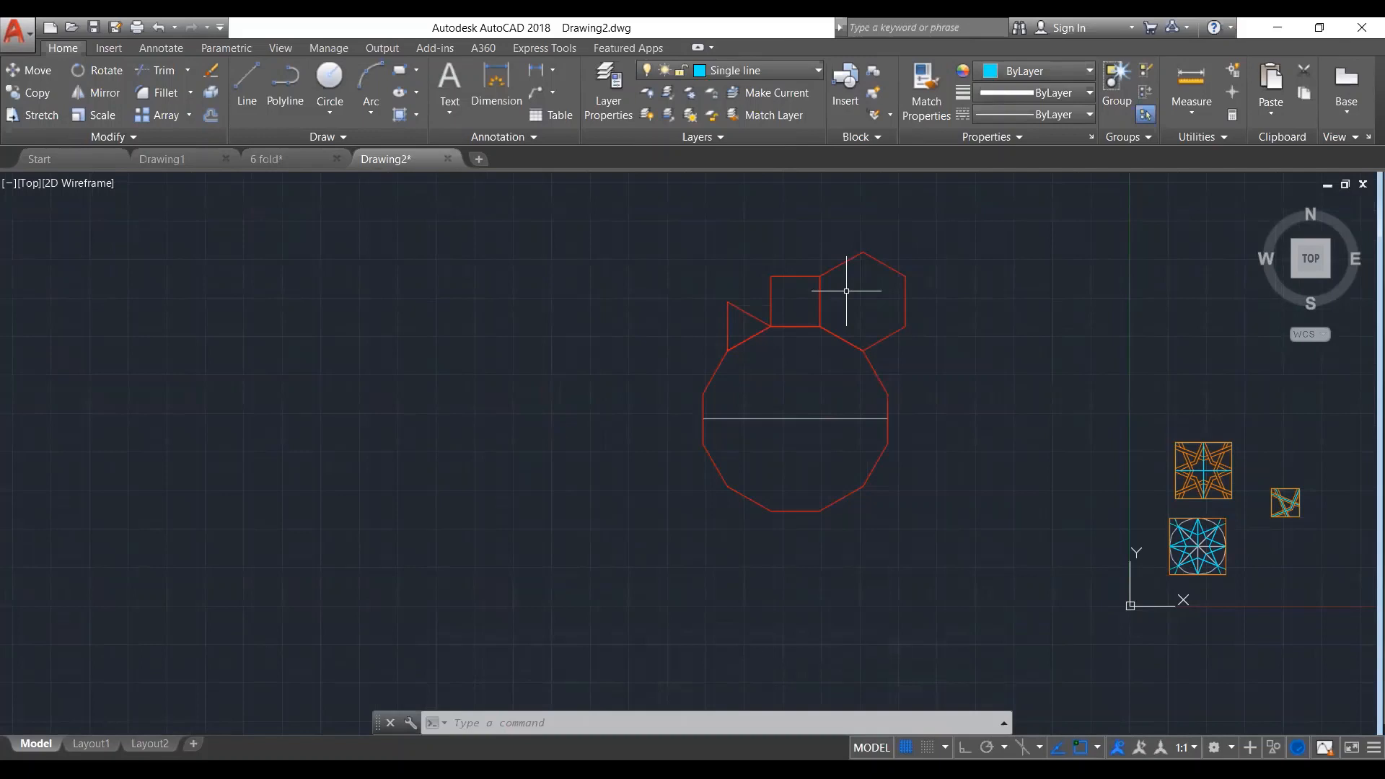
{"action": "scroll", "coordinate": [842, 298], "scroll_direction": "up", "scroll_amount": 2}
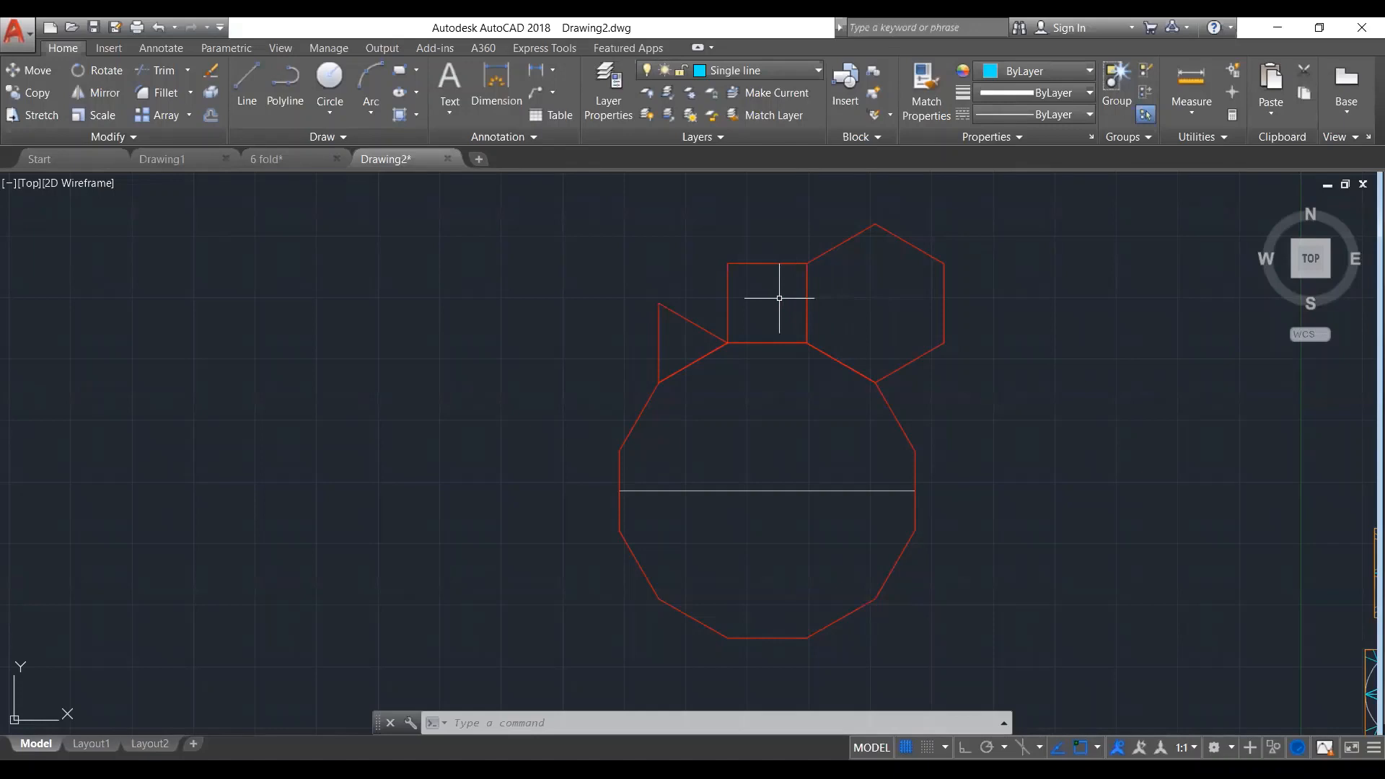
Draw a 4-sided polygon inside the red square with the Edge option, from its top edge's midpoint to its left edge's midpoint
{"action": "type", "text": "pol"}
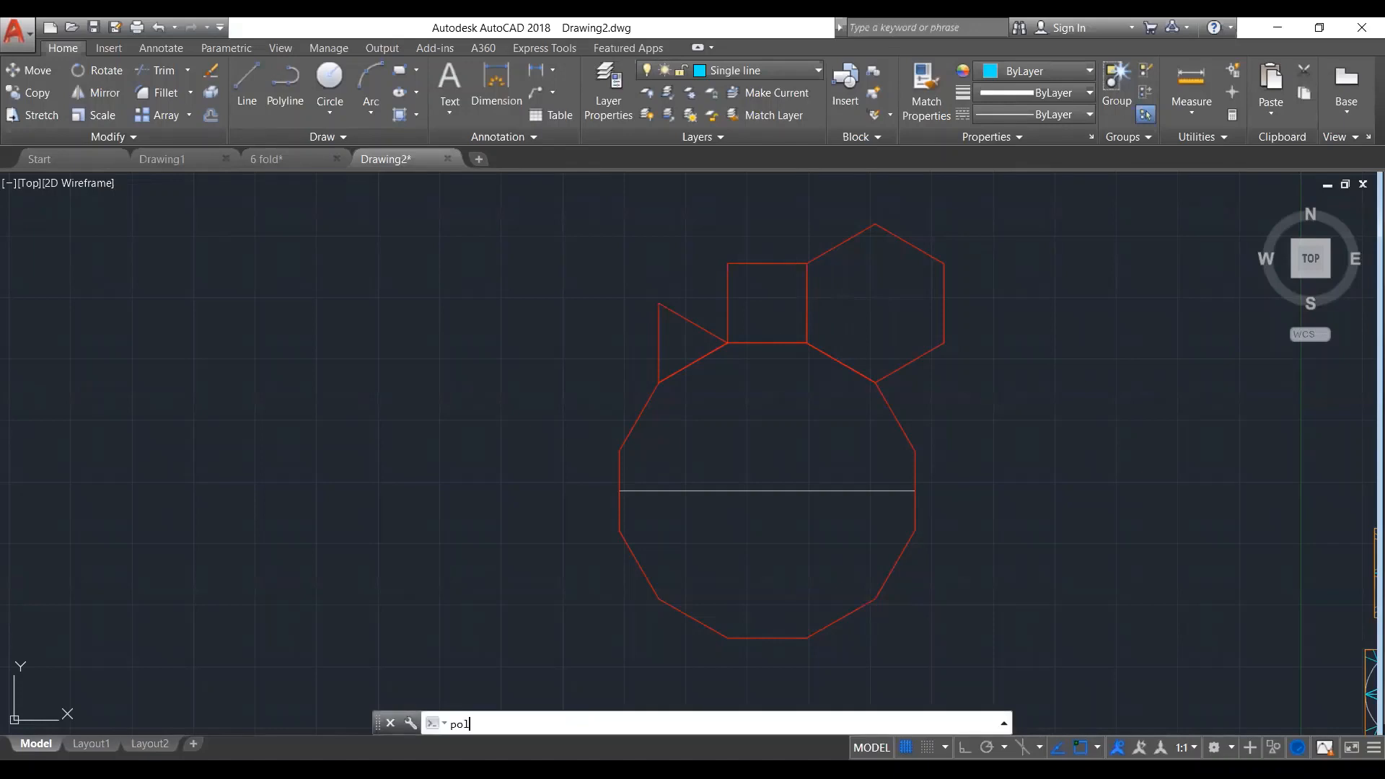
{"action": "key", "text": "Return"}
{"action": "type", "text": "4"}
{"action": "key", "text": "Return"}
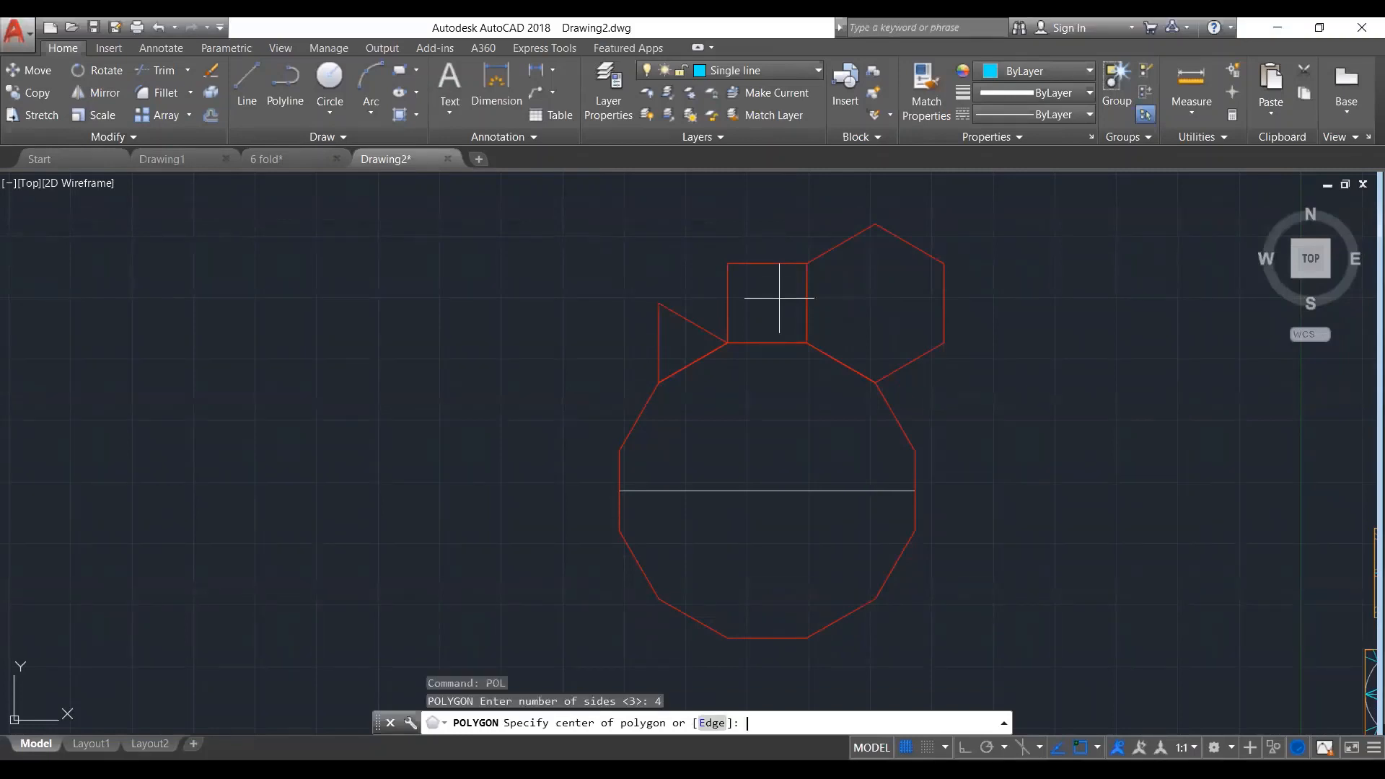
{"action": "type", "text": "e"}
{"action": "key", "text": "Return"}
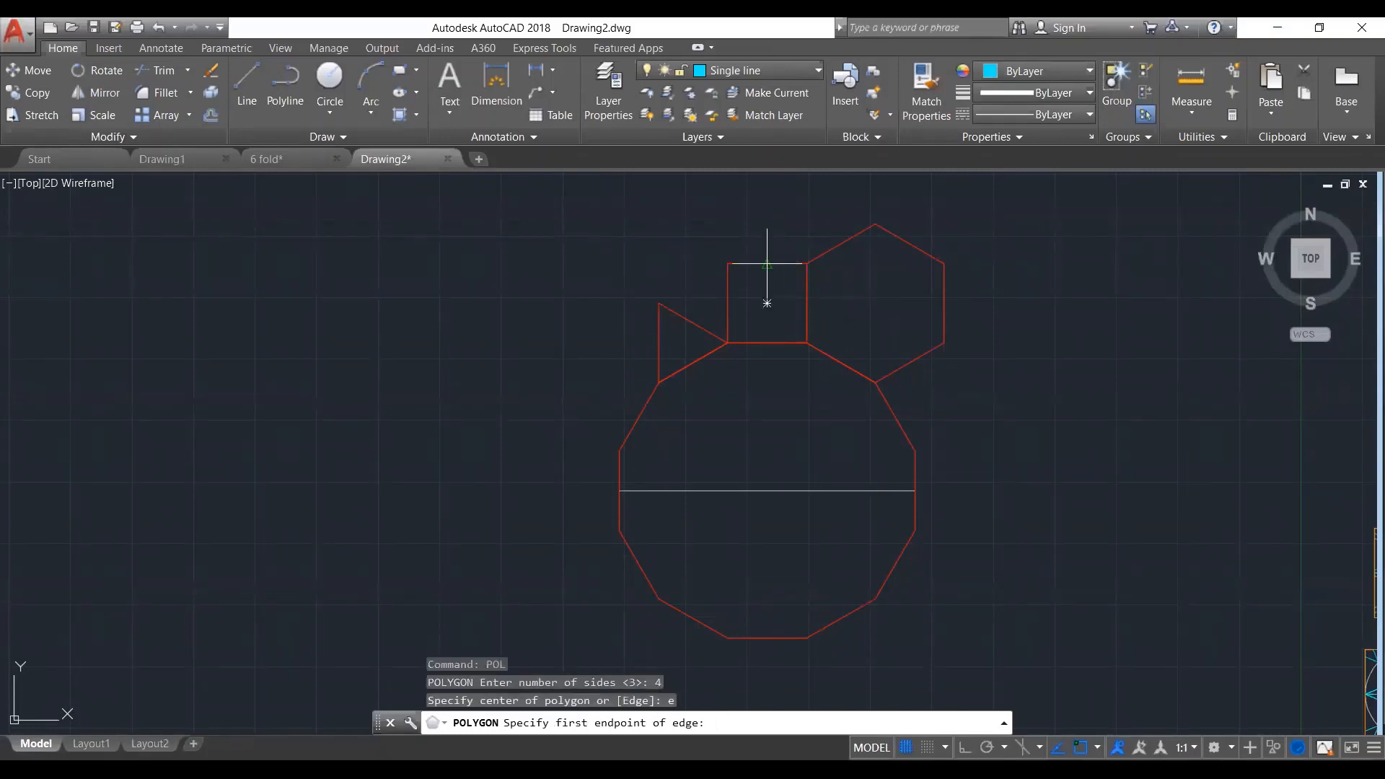
{"action": "left_click", "coordinate": [767, 264]}
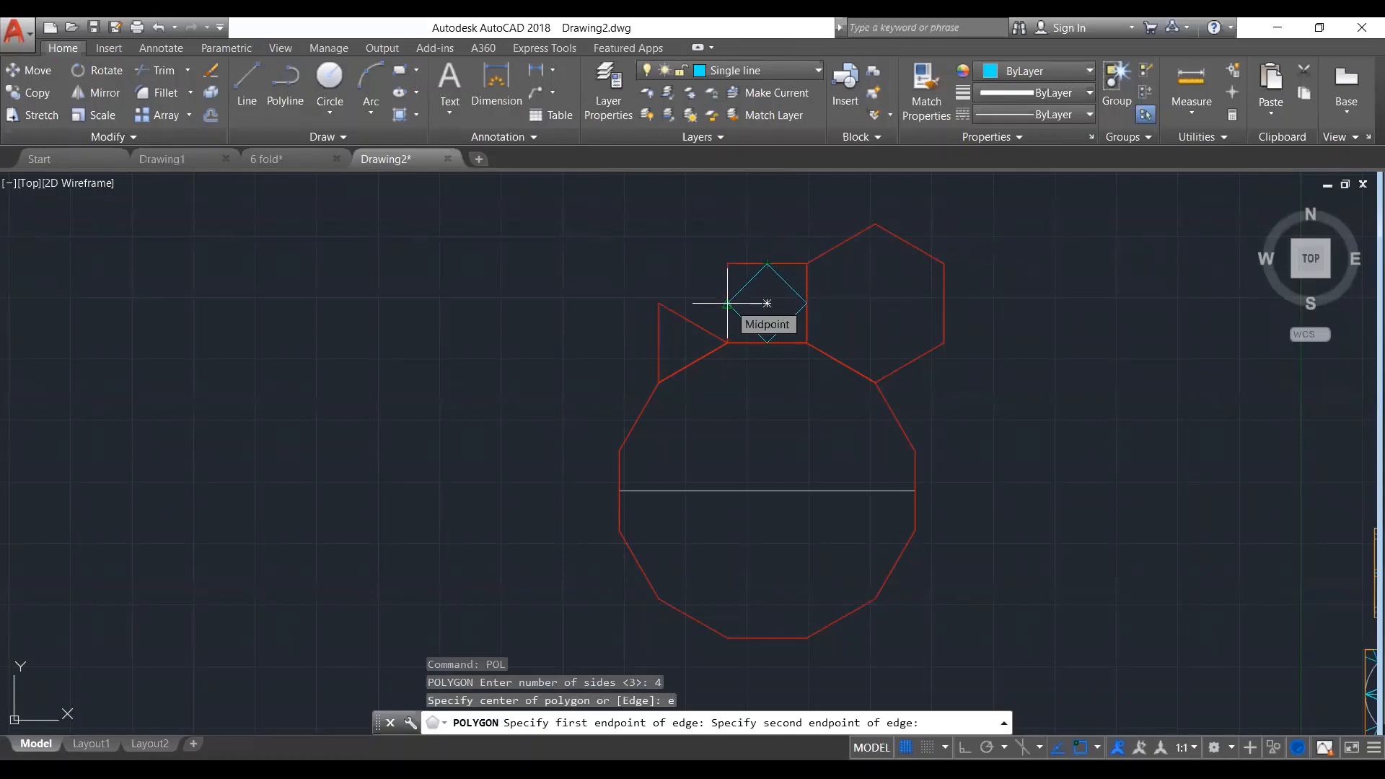
{"action": "left_click", "coordinate": [766, 303]}
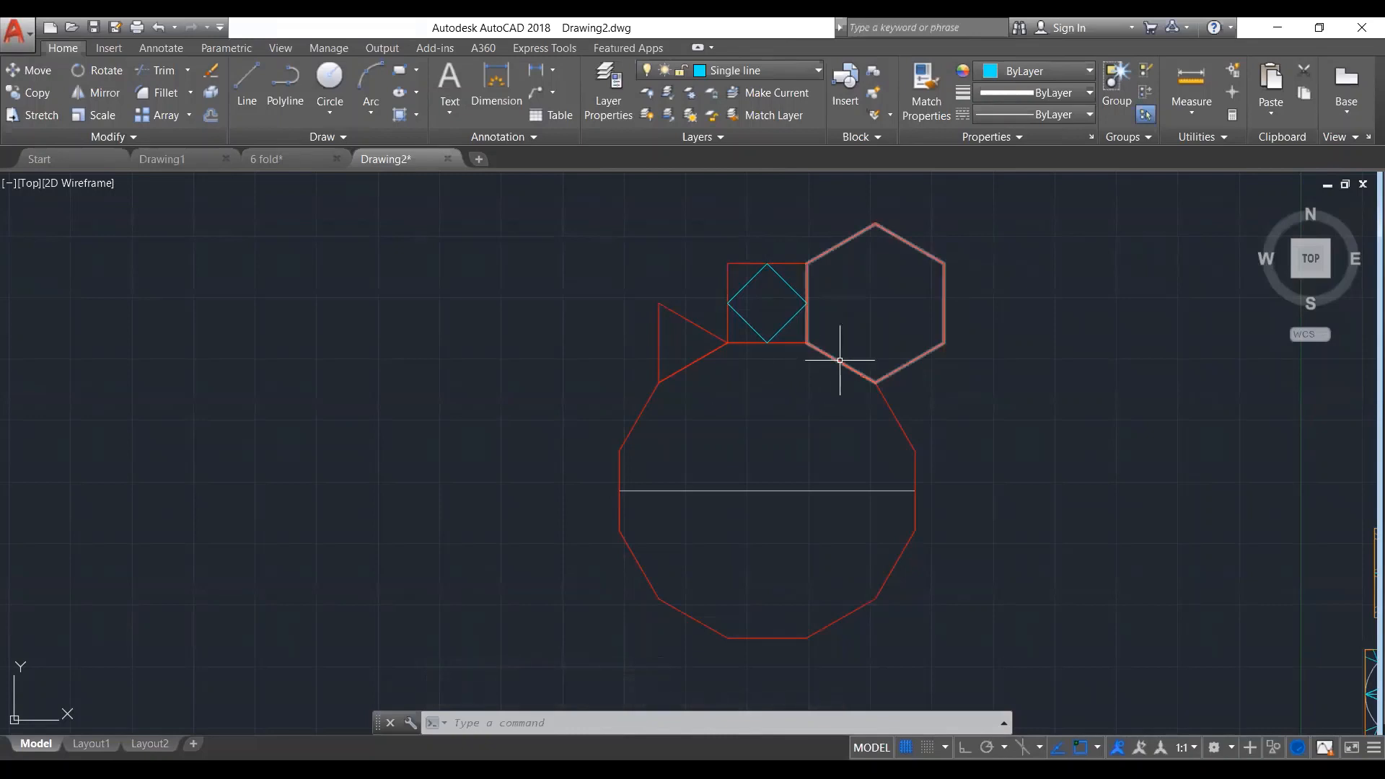
{"action": "left_click", "coordinate": [896, 417]}
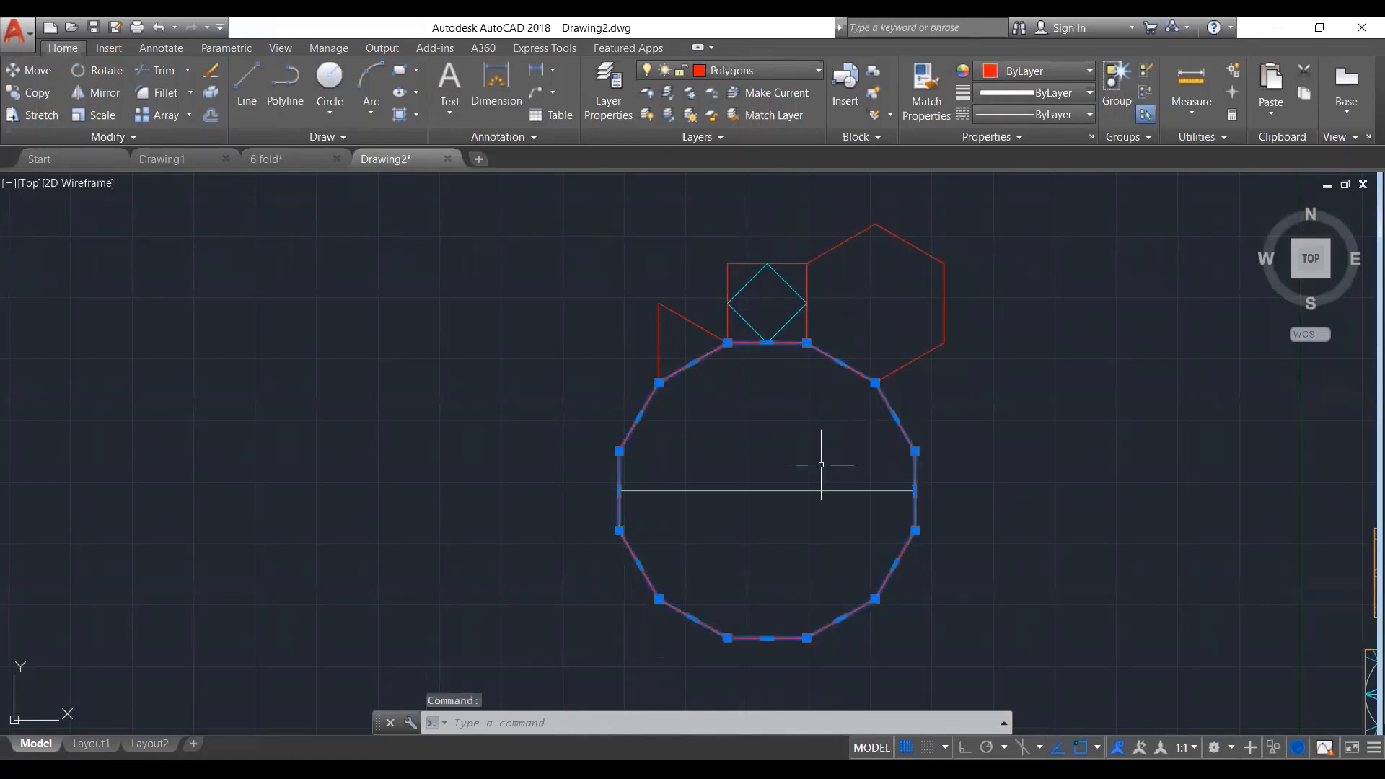
{"action": "type", "text": "ex"}
{"action": "key", "text": "Return"}
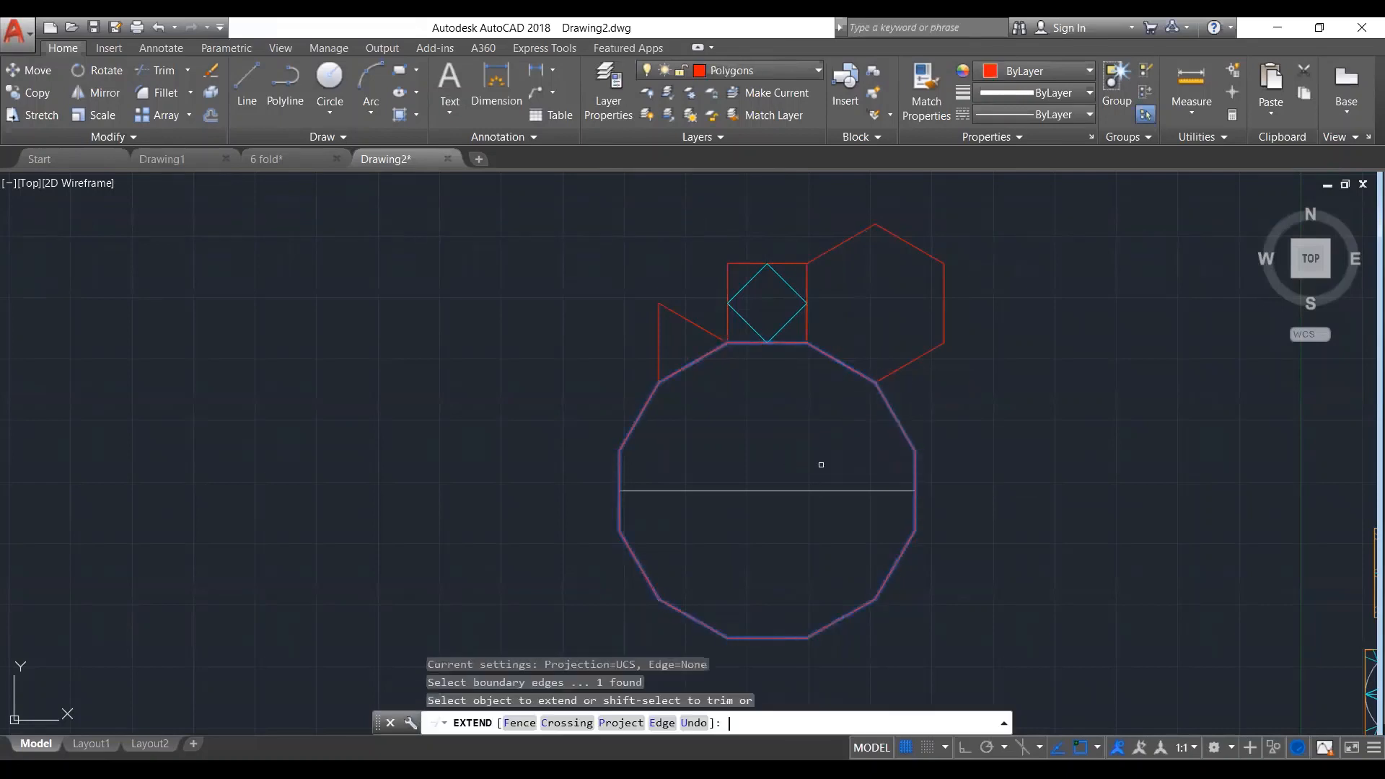
{"action": "left_click", "coordinate": [779, 343]}
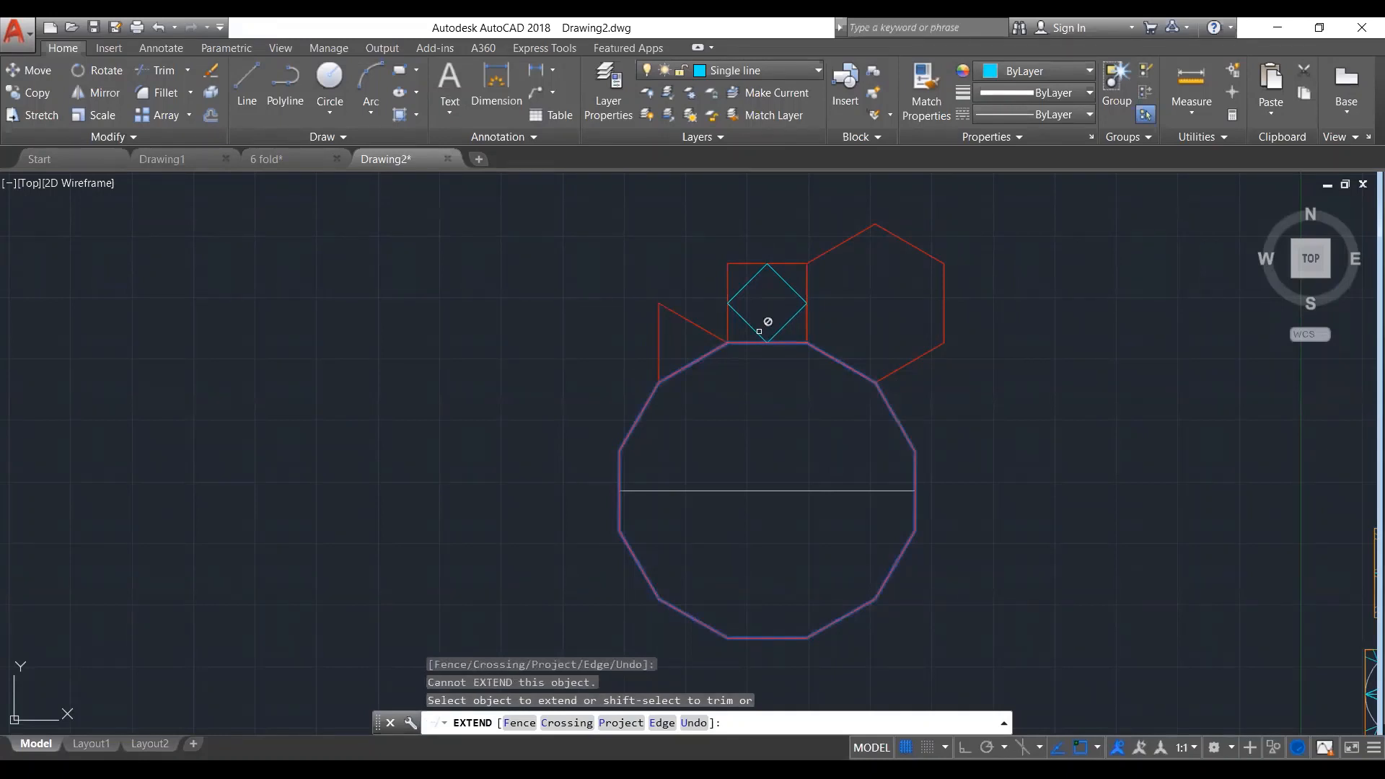
{"action": "scroll", "coordinate": [759, 331], "scroll_direction": "up", "scroll_amount": 6}
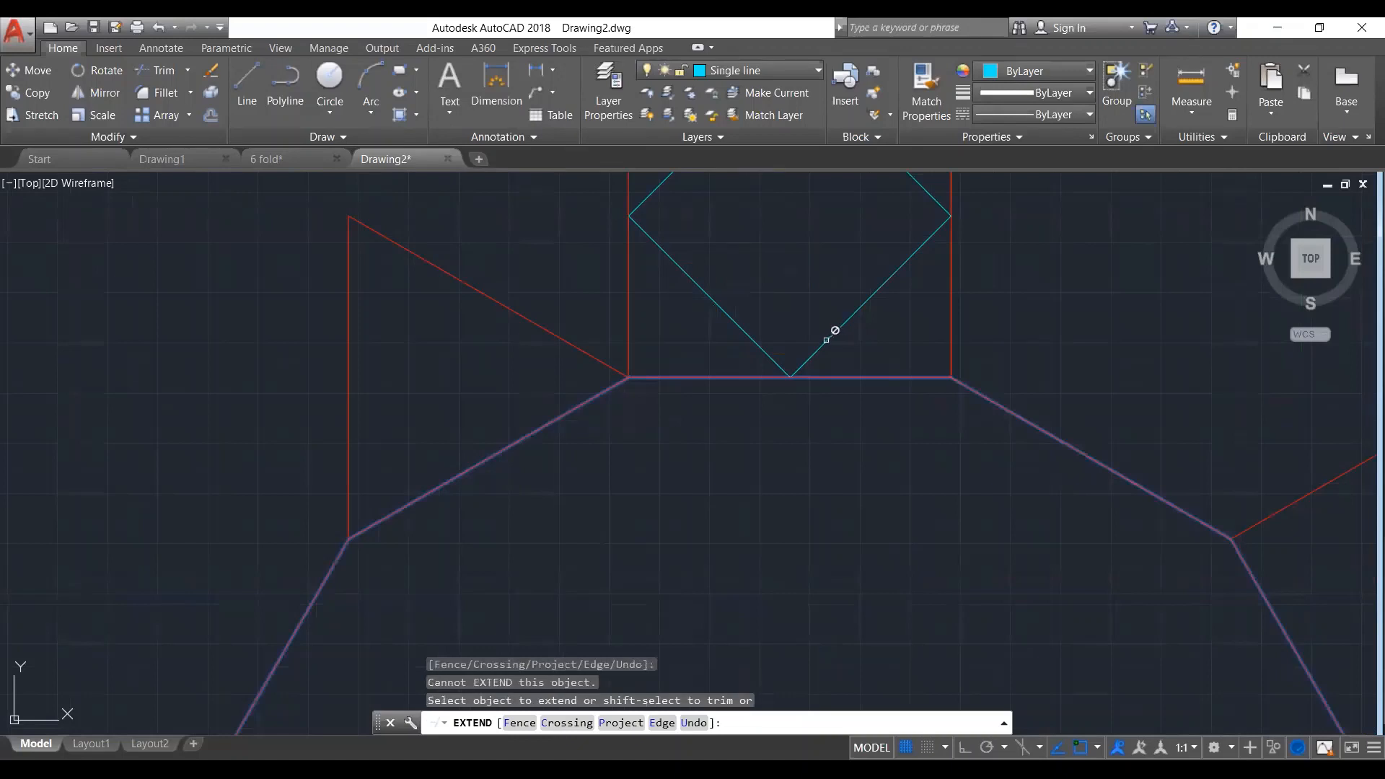
{"action": "key", "text": "Escape"}
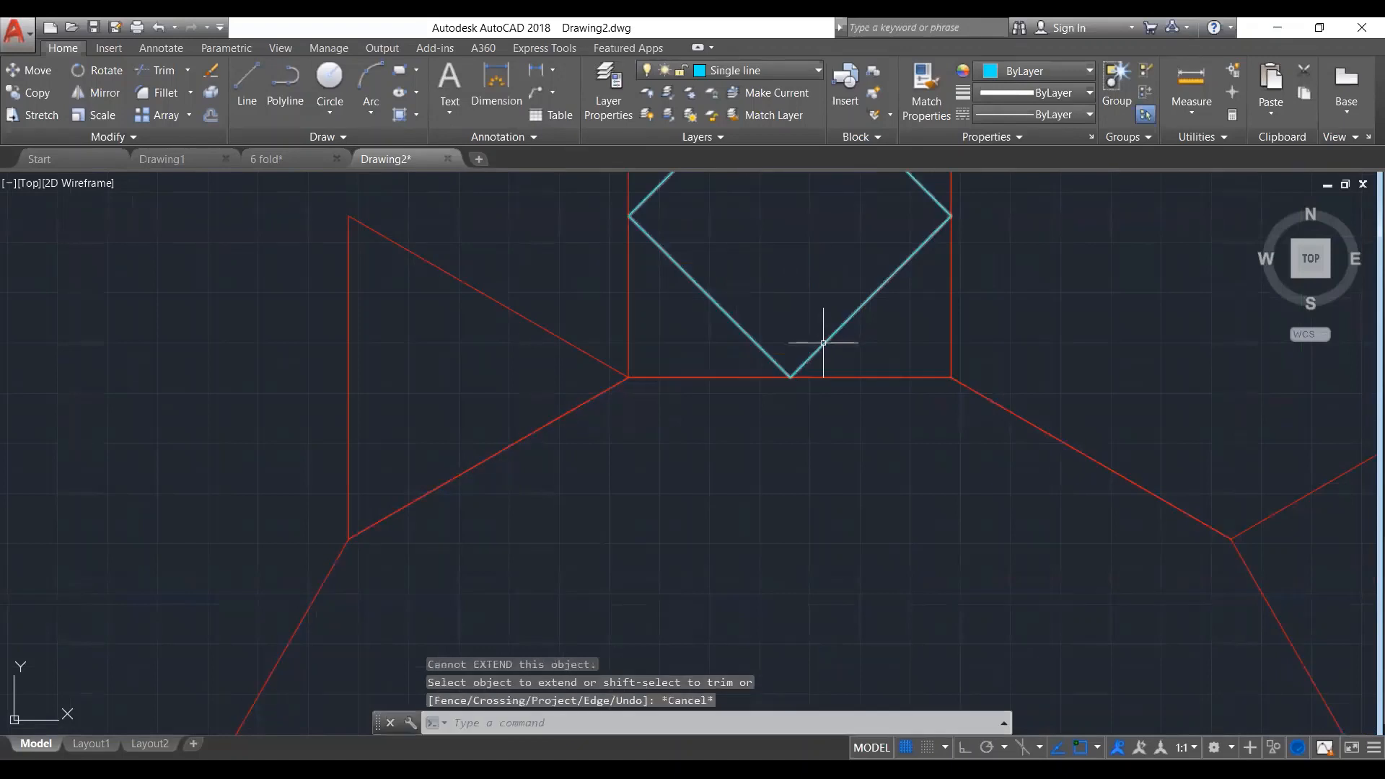
Draw two lines over the inner diamond's lower edges, from its left corner through its bottom corner to its right corner
{"action": "scroll", "coordinate": [825, 343], "scroll_direction": "down", "scroll_amount": 2}
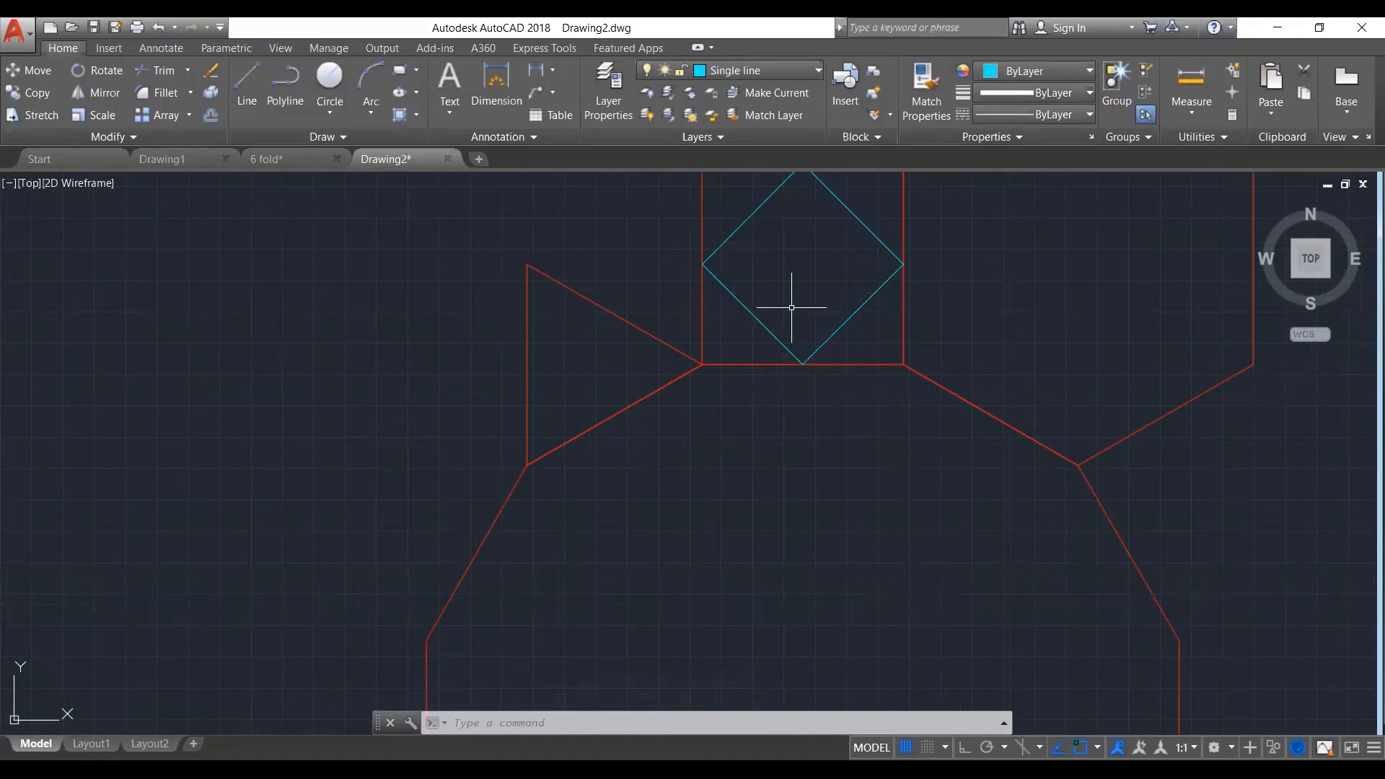
{"action": "type", "text": "l"}
{"action": "key", "text": "Return"}
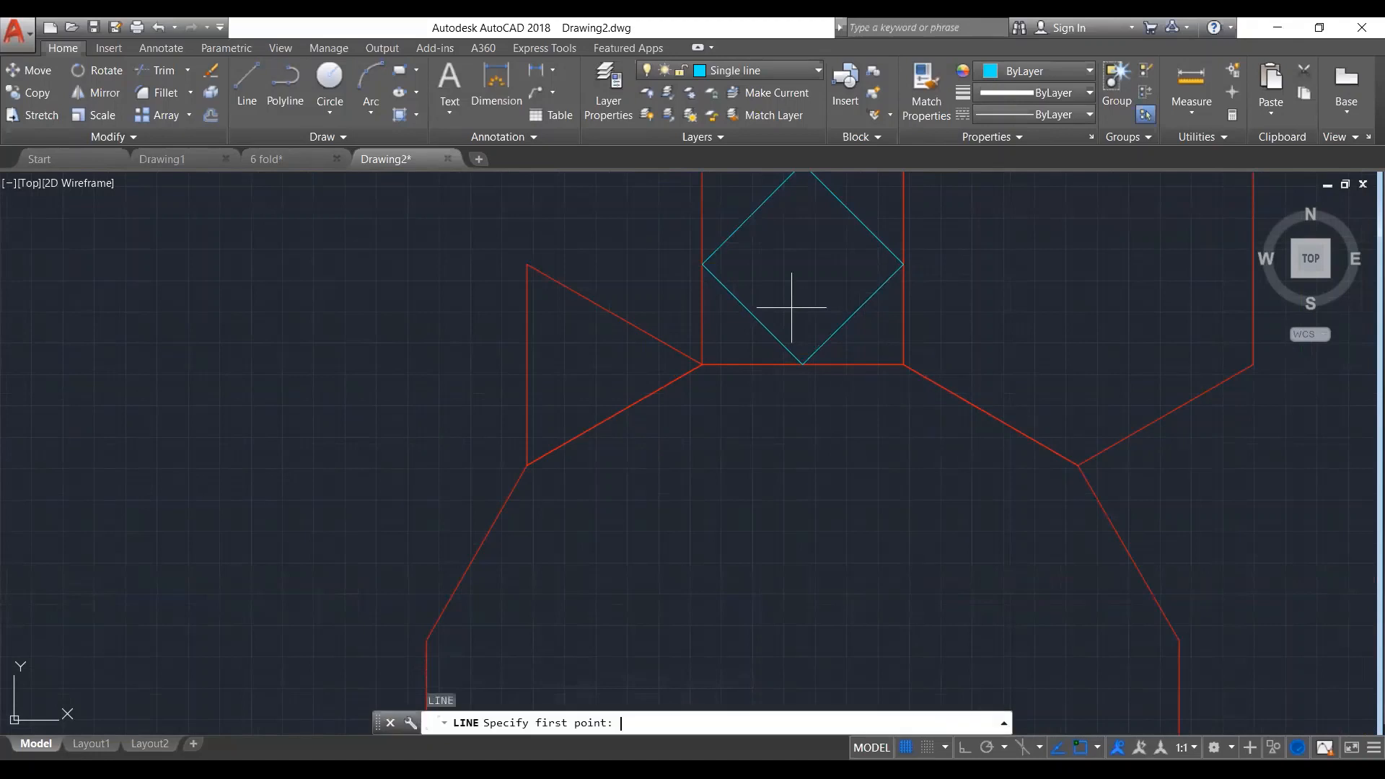
{"action": "left_click", "coordinate": [704, 264]}
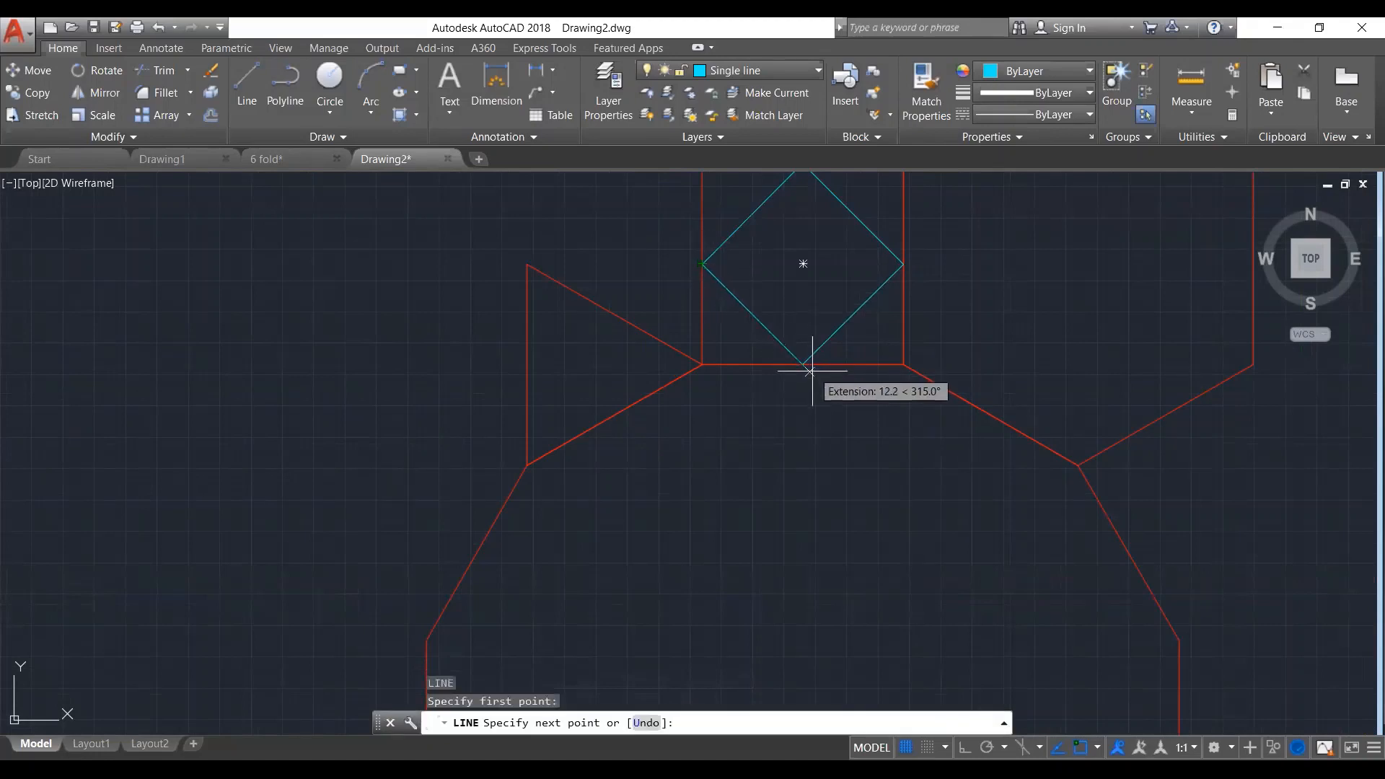
{"action": "left_click", "coordinate": [803, 364]}
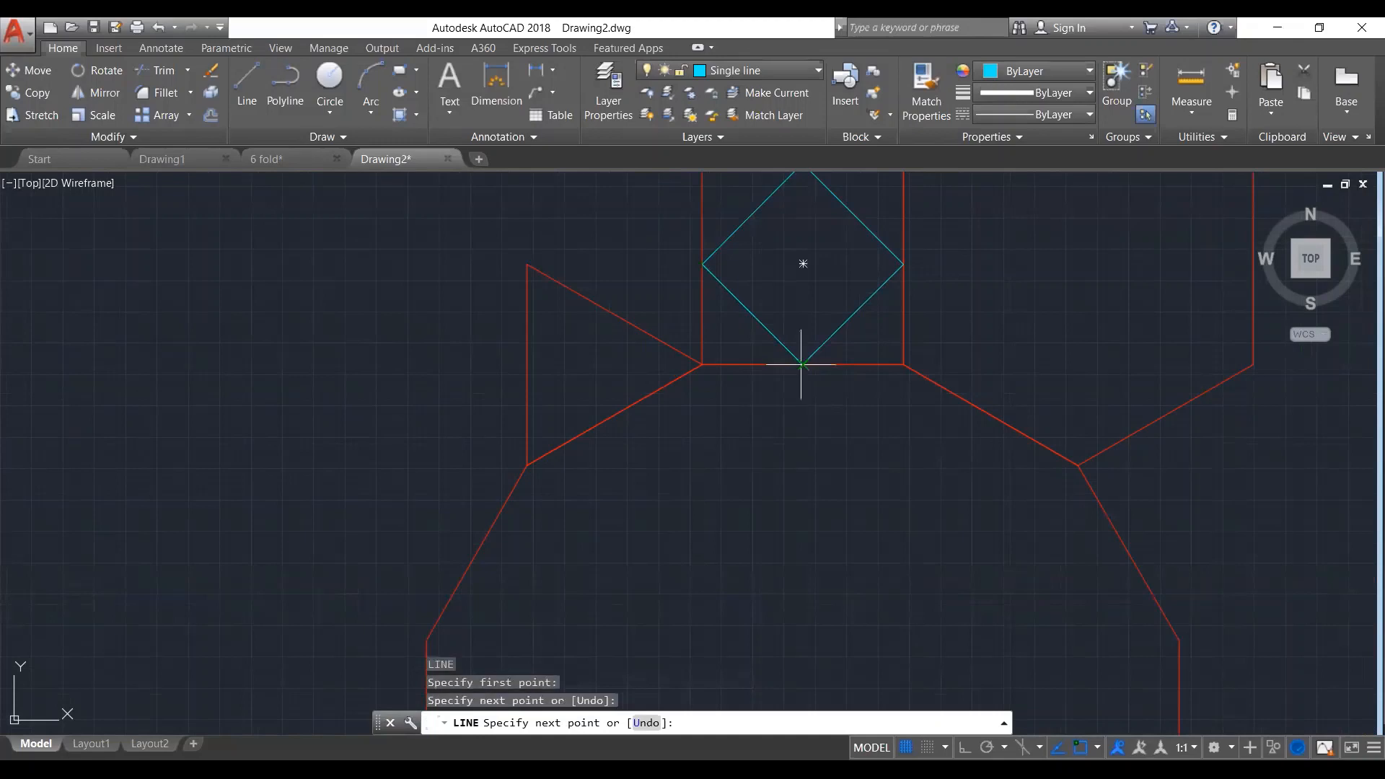
{"action": "left_click", "coordinate": [904, 264]}
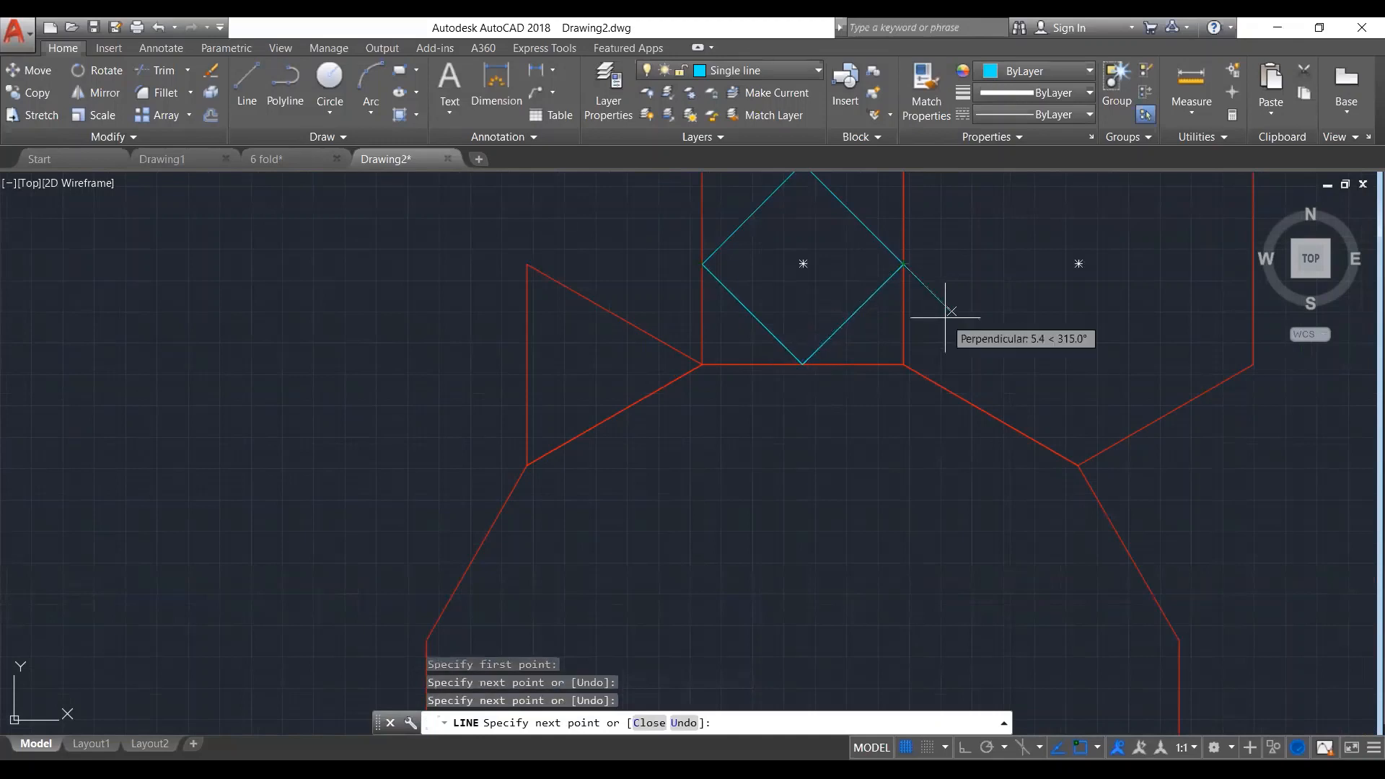
{"action": "key", "text": "Return"}
Extend both lines traced over the diamond's lower edges across the dodecagon's interior, using the dodecagon as boundary
{"action": "left_click", "coordinate": [931, 382]}
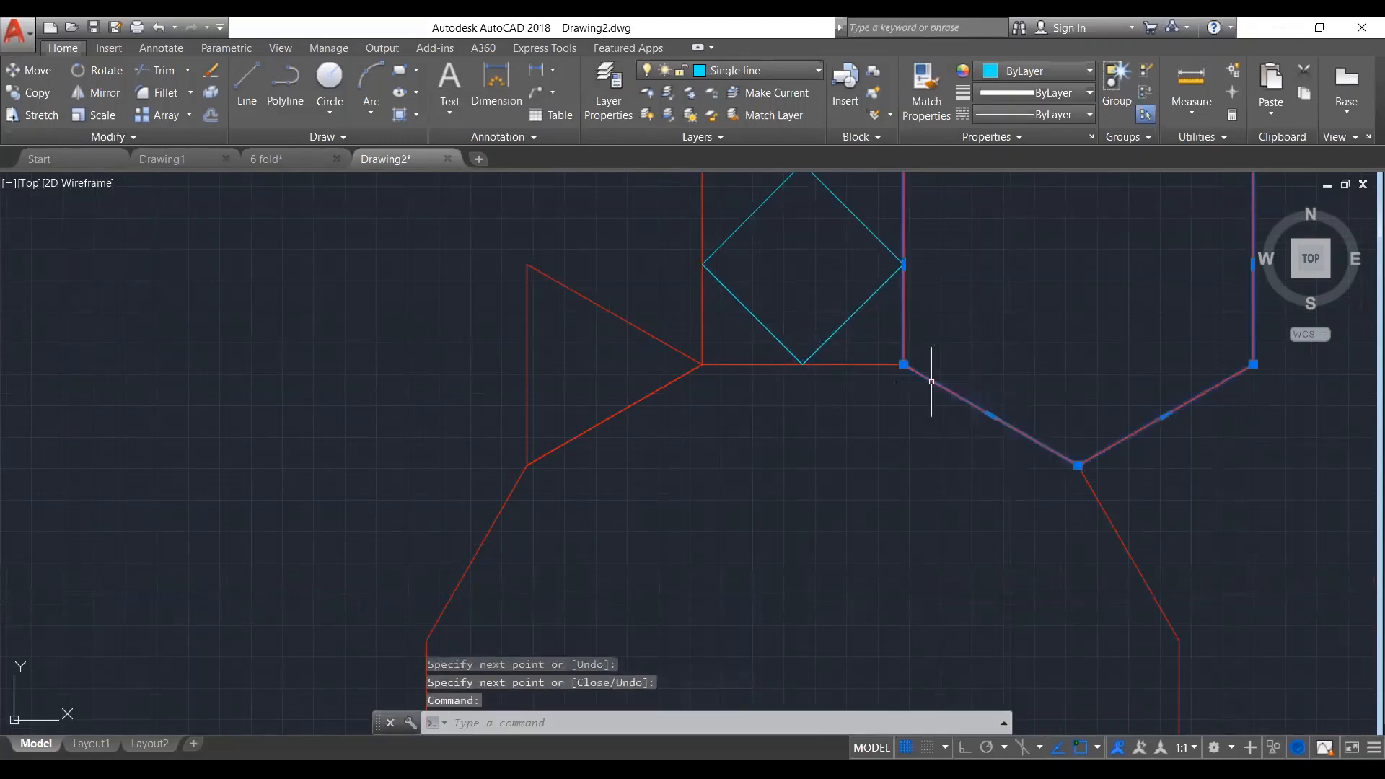
{"action": "key", "text": "Escape"}
{"action": "left_click", "coordinate": [534, 577]}
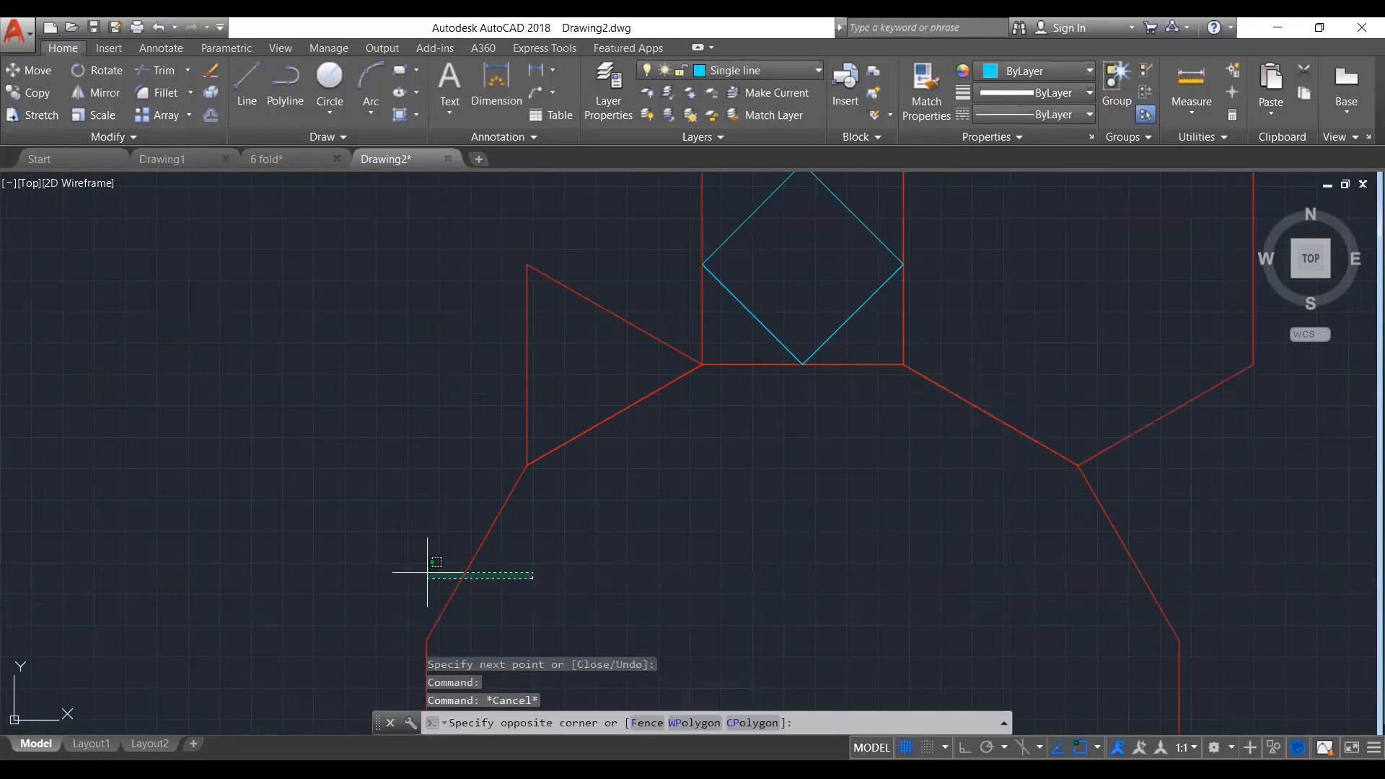
{"action": "left_click", "coordinate": [428, 572]}
{"action": "scroll", "coordinate": [677, 546], "scroll_direction": "down", "scroll_amount": 4}
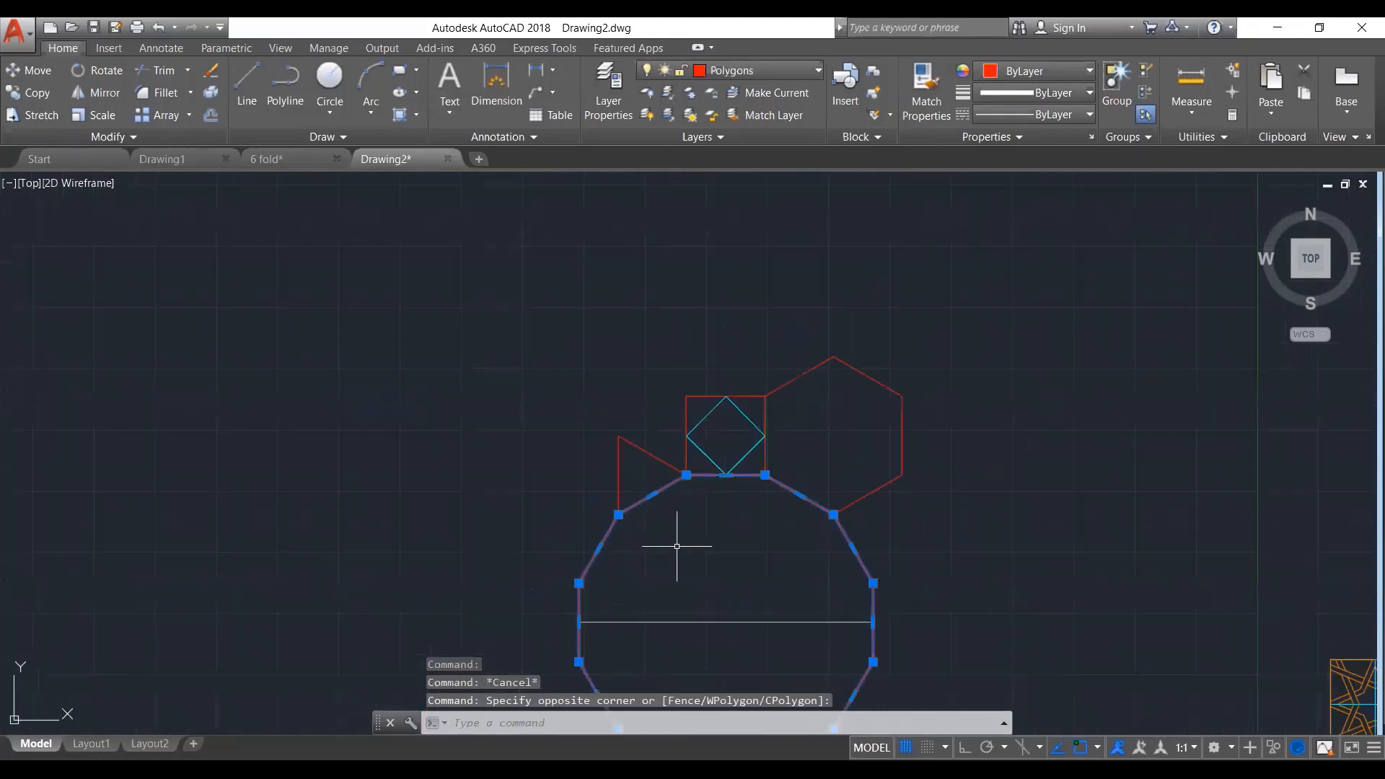
{"action": "type", "text": "ex"}
{"action": "key", "text": "Return"}
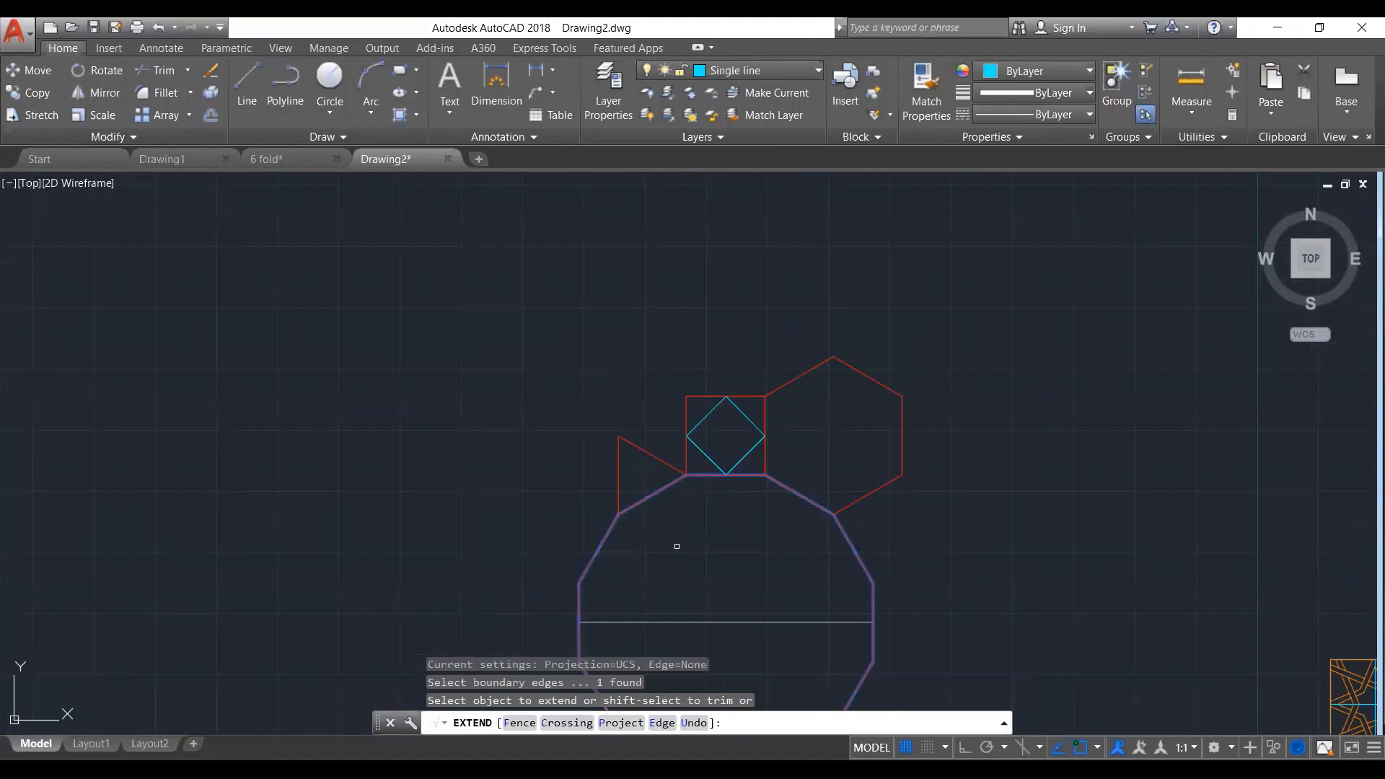
{"action": "left_click", "coordinate": [720, 468]}
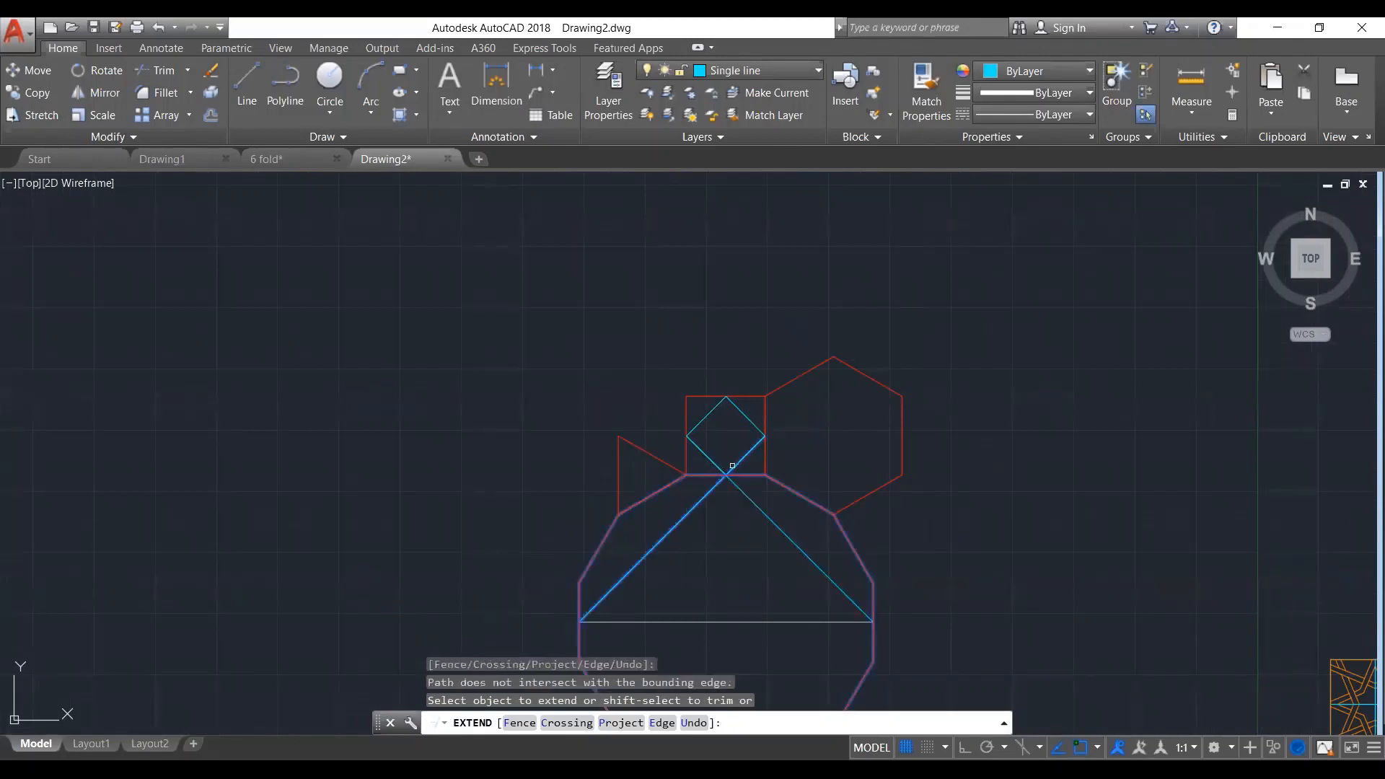
{"action": "left_click", "coordinate": [733, 467]}
{"action": "left_click", "coordinate": [739, 476]}
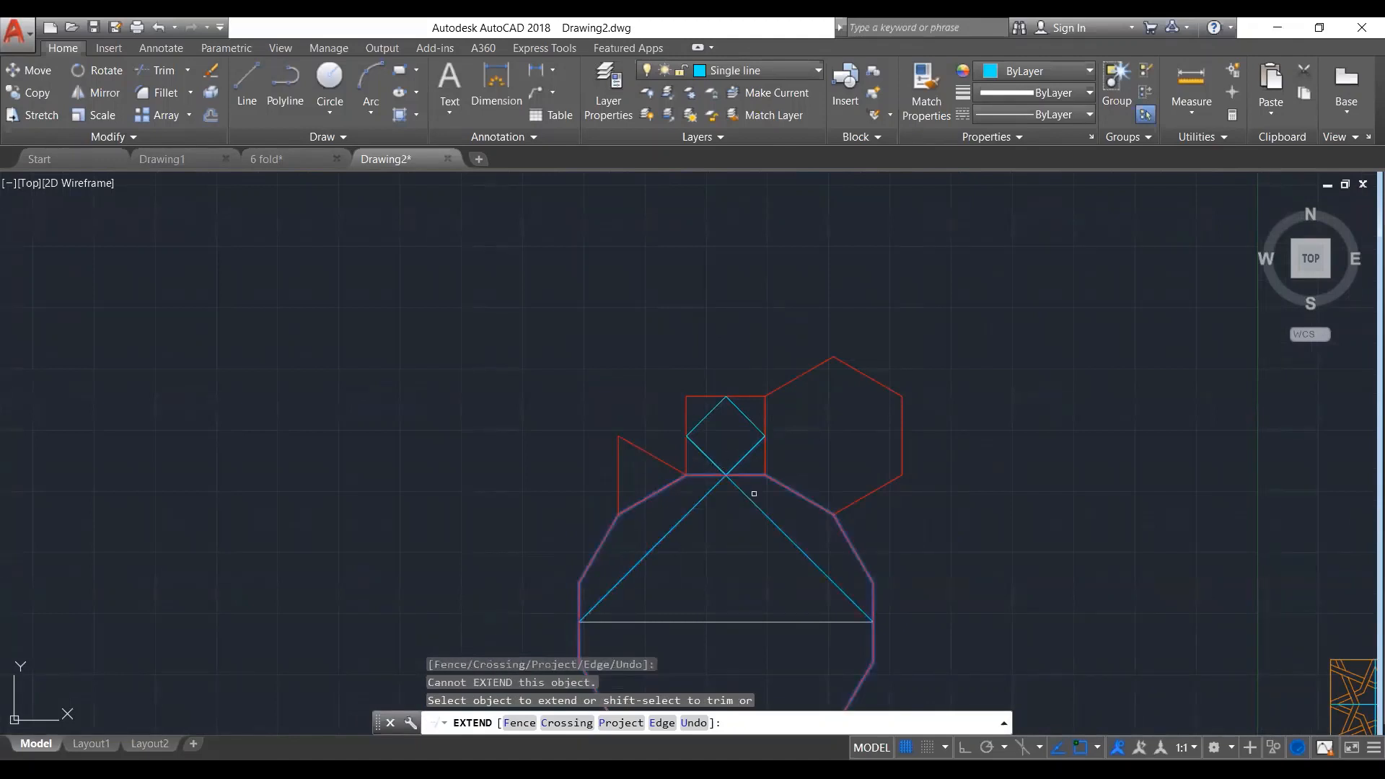
{"action": "key", "text": "Return"}
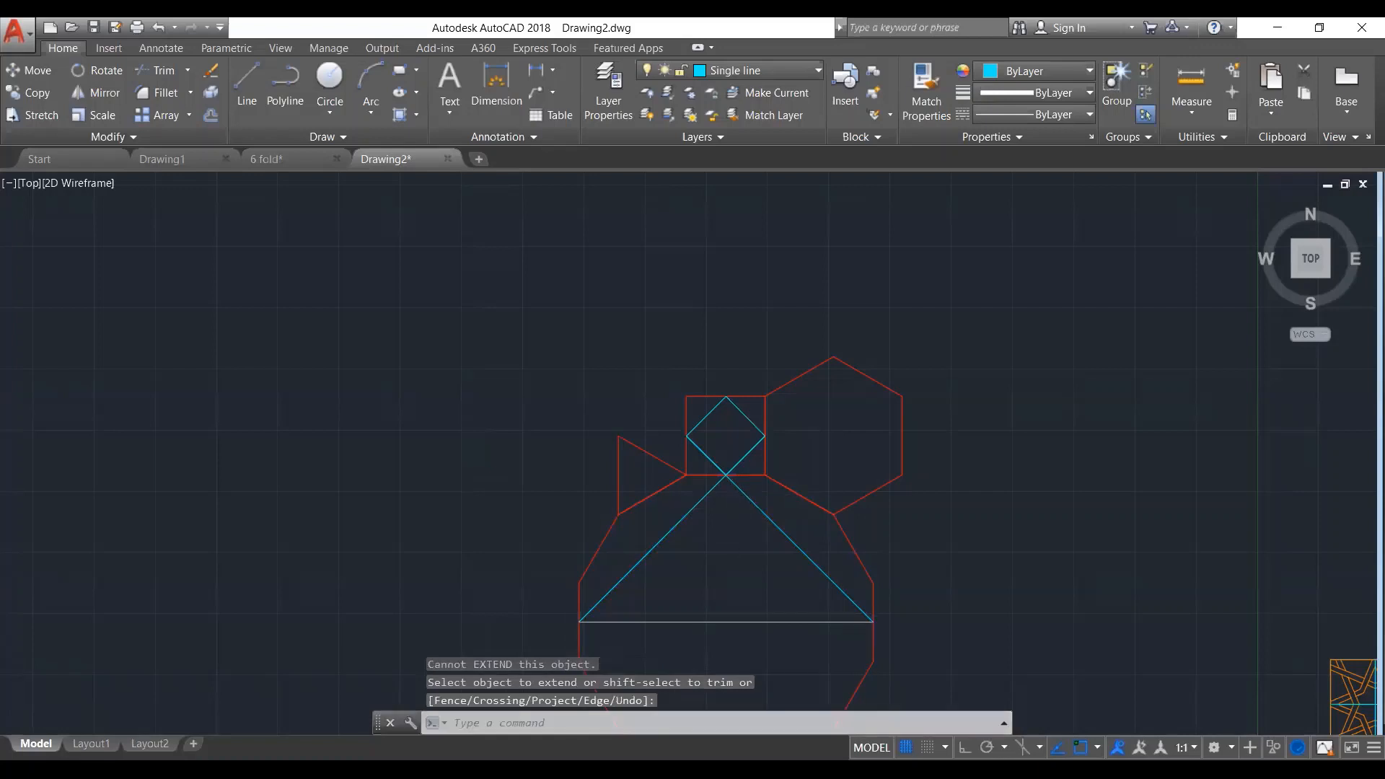
Fillet the two long diagonal lines with radius 0 into a sharp corner at the diamond's bottom corner, keeping their parts inside the dodecagon
{"action": "scroll", "coordinate": [735, 532], "scroll_direction": "down", "scroll_amount": 4}
{"action": "scroll", "coordinate": [732, 571], "scroll_direction": "up", "scroll_amount": 4}
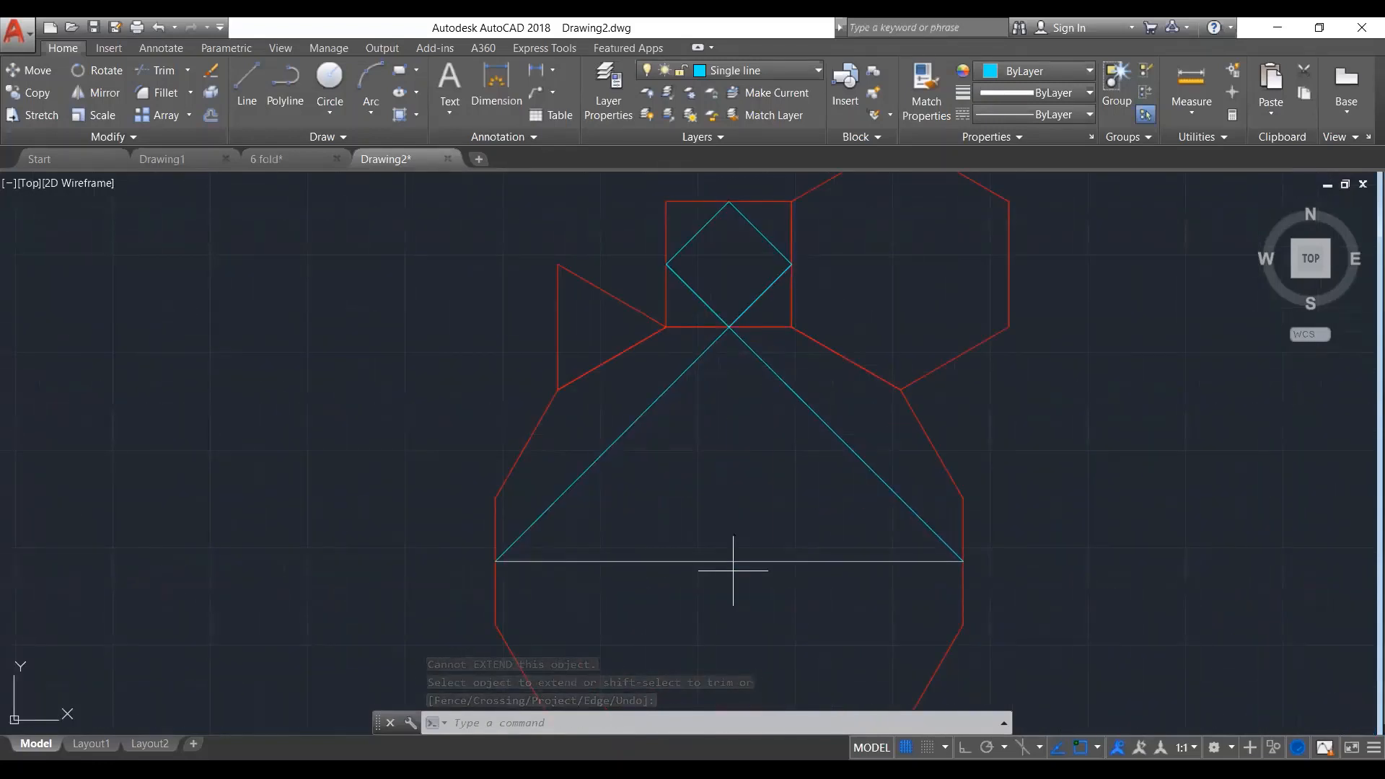
{"action": "mouse_move", "coordinate": [733, 561]}
{"action": "left_mouse_down"}
{"action": "mouse_move", "coordinate": [764, 340]}
{"action": "mouse_move", "coordinate": [751, 365]}
{"action": "left_mouse_up"}
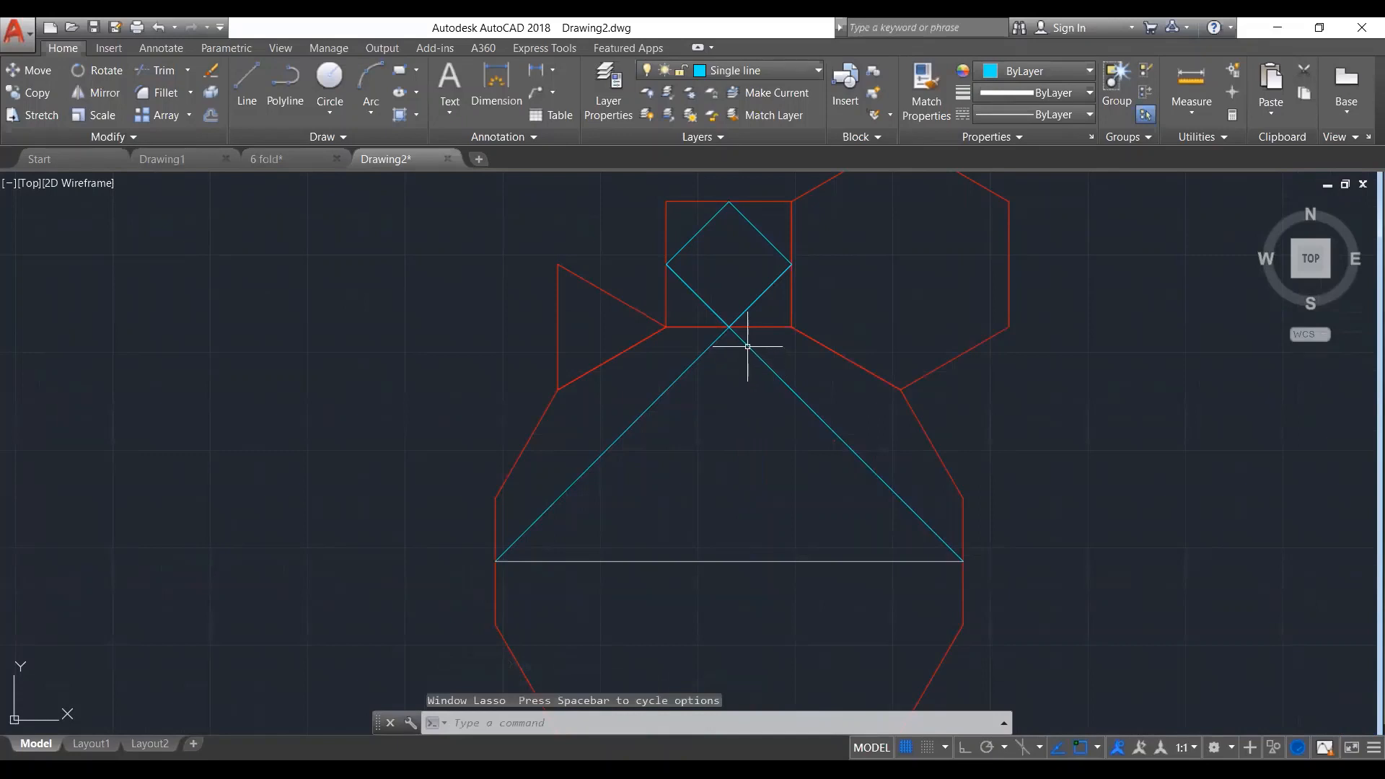
{"action": "type", "text": "f"}
{"action": "key", "text": "Return"}
{"action": "left_click", "coordinate": [701, 355]}
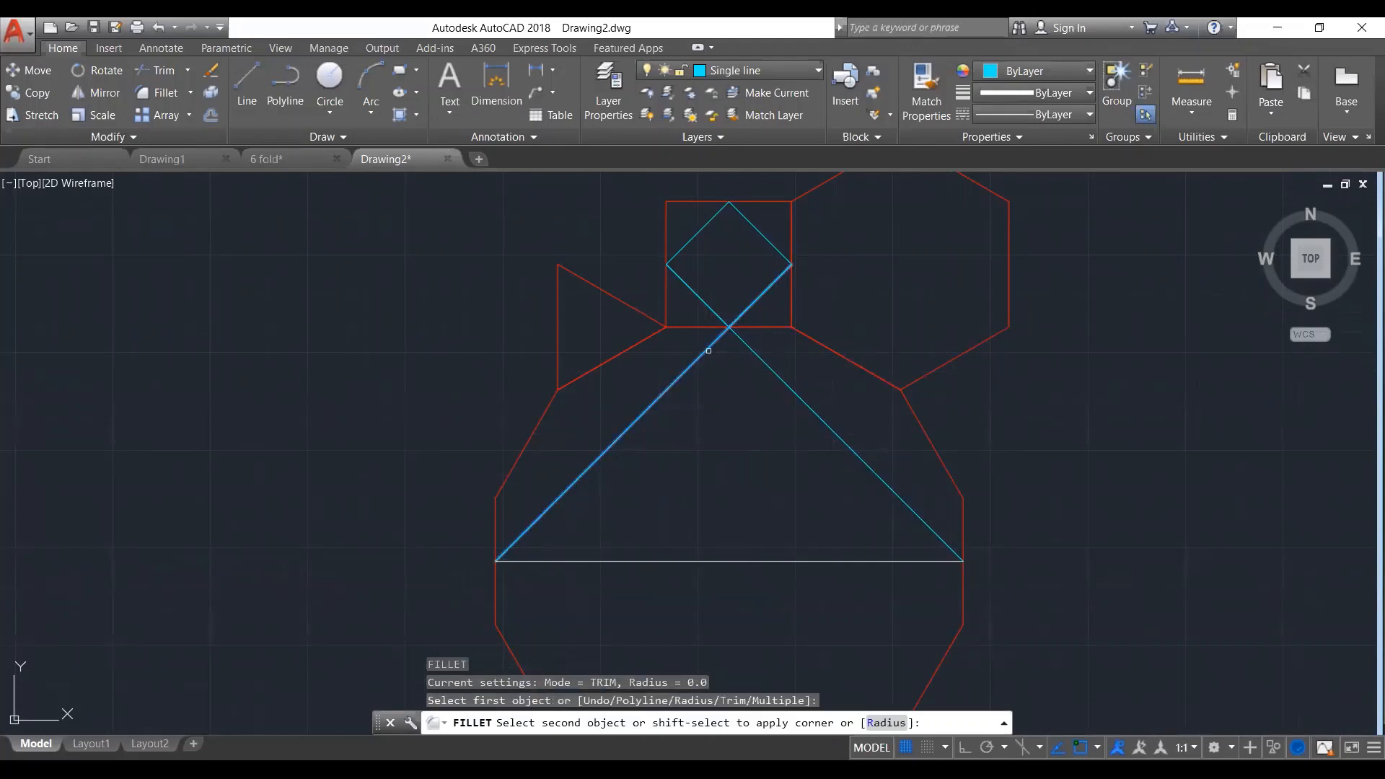
{"action": "left_click", "coordinate": [750, 344]}
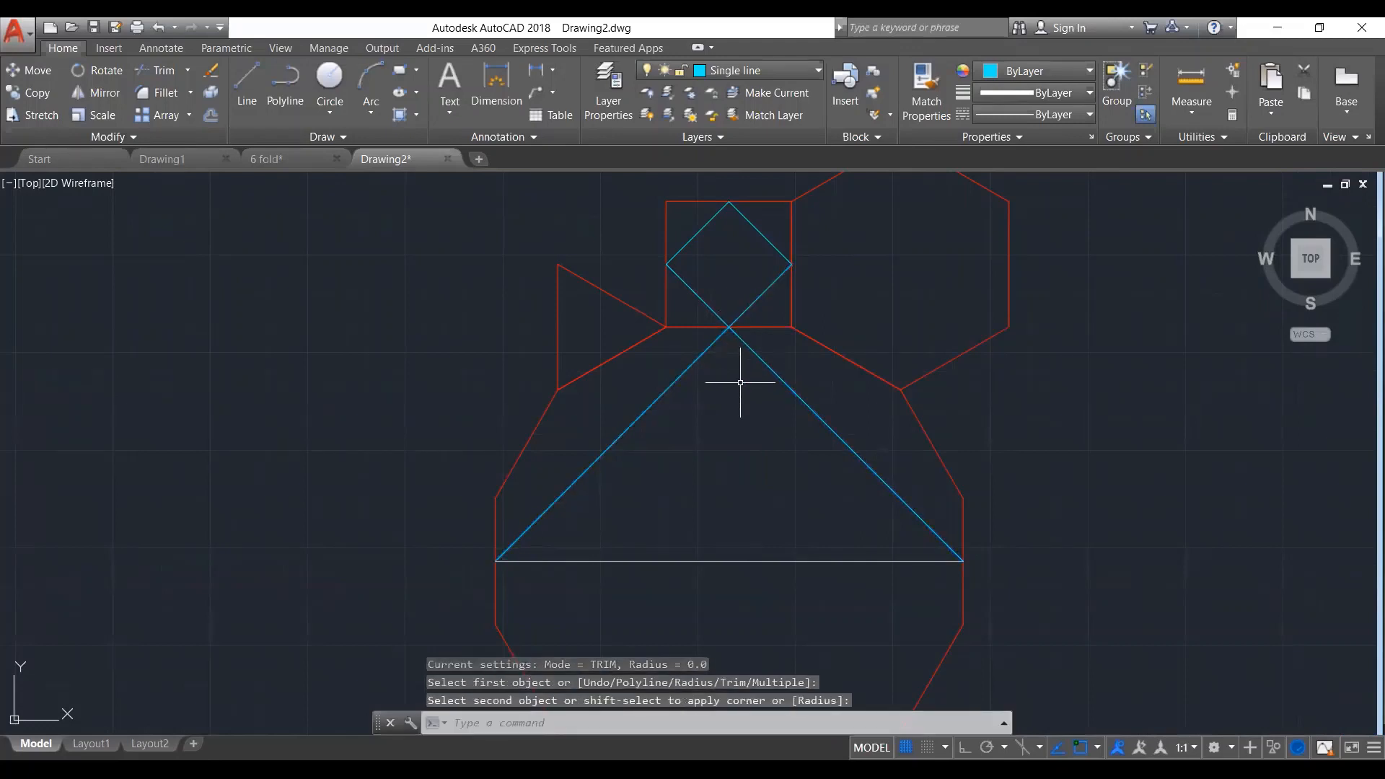
Create an associative polar array of the two diagonal lines around the horizontal line's midpoint, with 6 items filling 360 degrees
{"action": "left_click", "coordinate": [798, 372]}
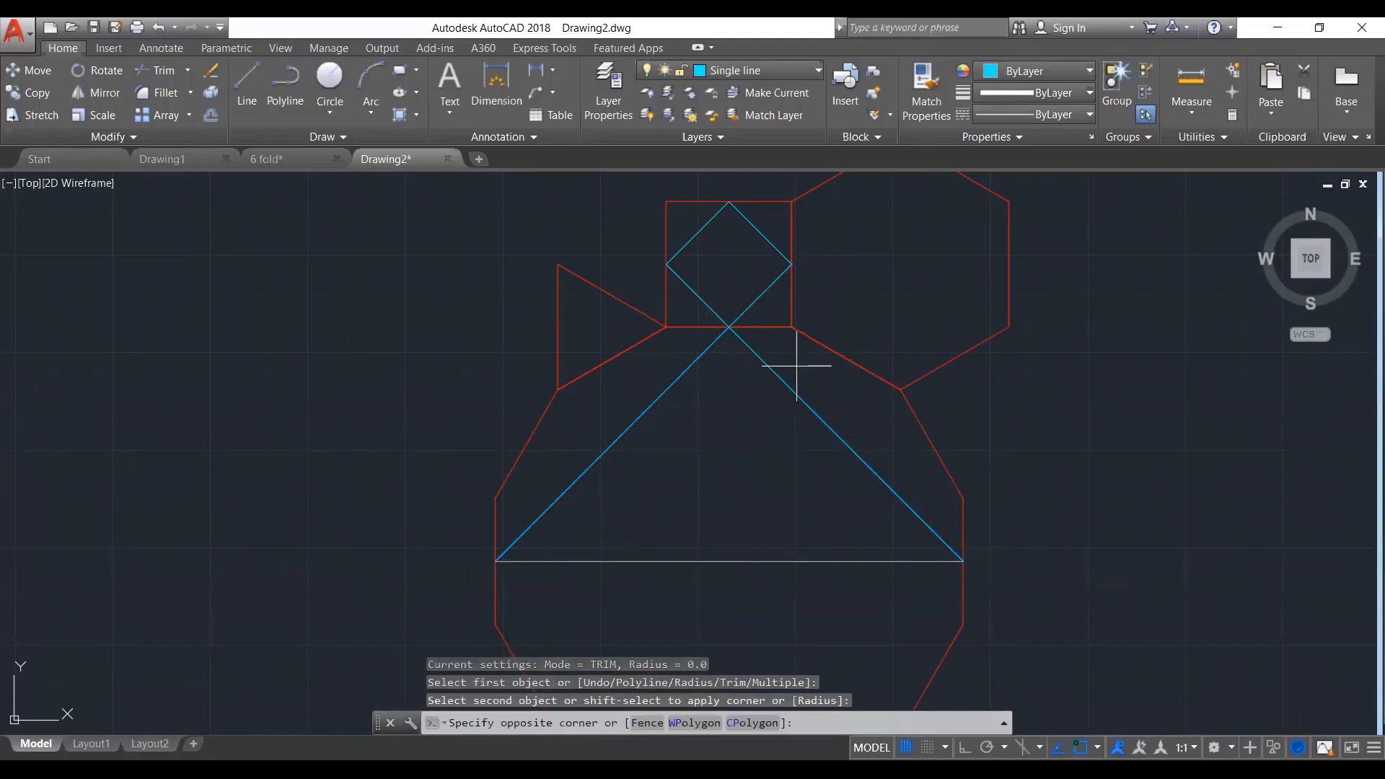
{"action": "left_click", "coordinate": [649, 415]}
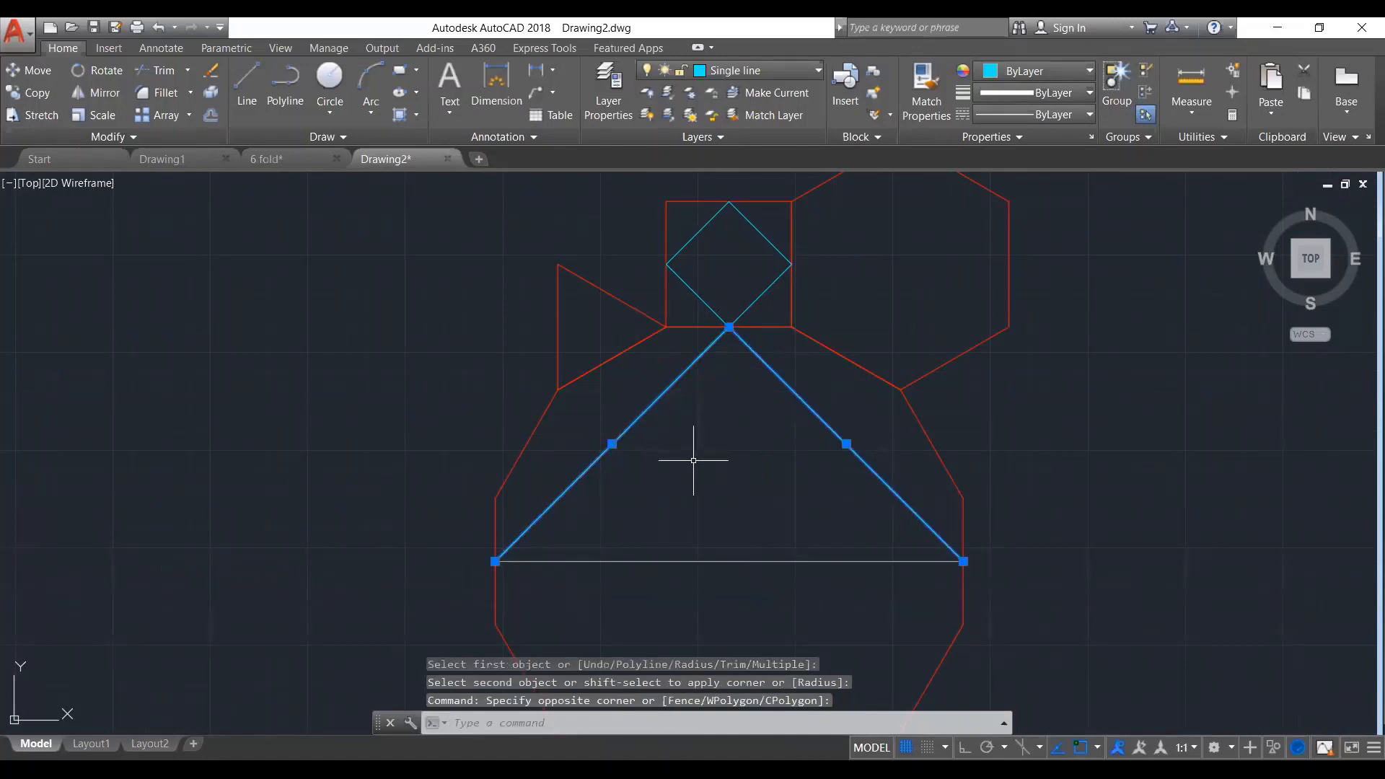
{"action": "type", "text": "ar"}
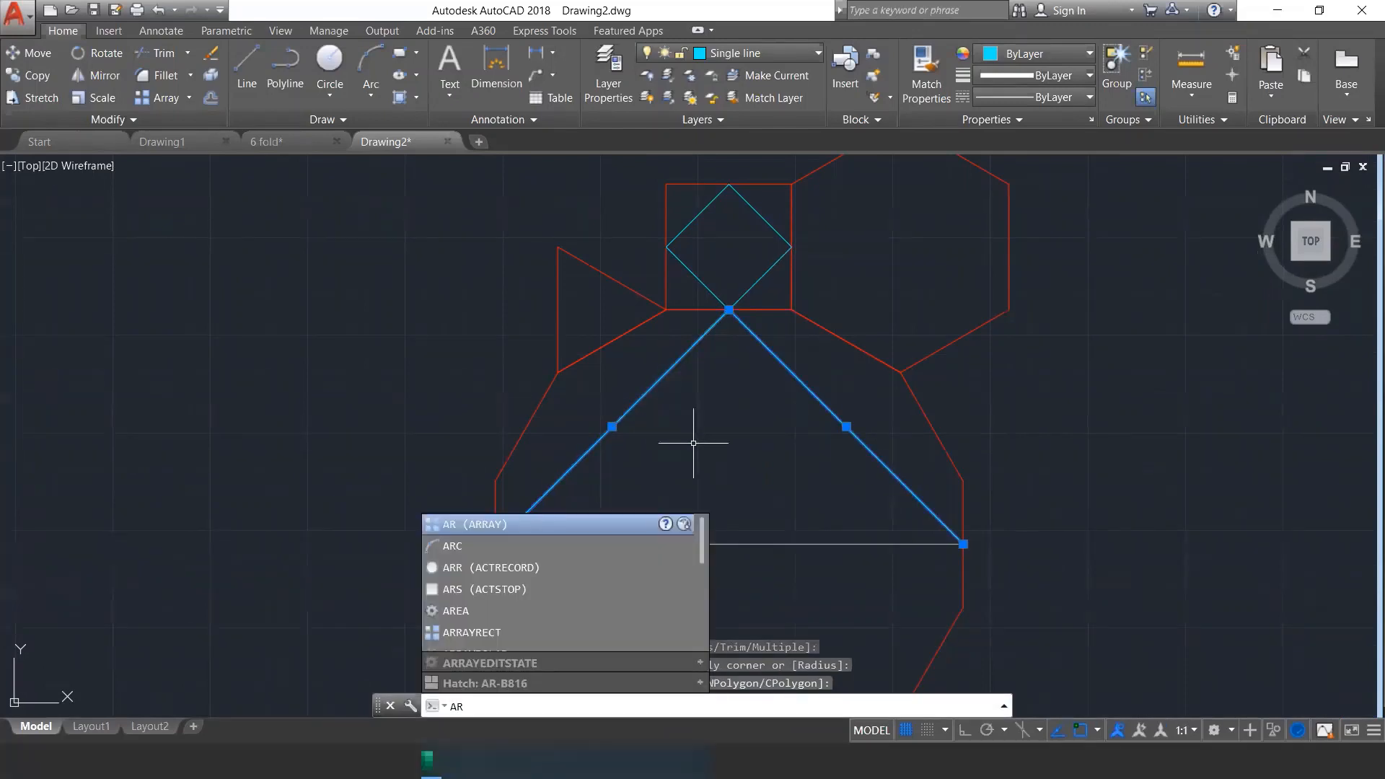
{"action": "key", "text": "Return"}
{"action": "key", "text": "Return"}
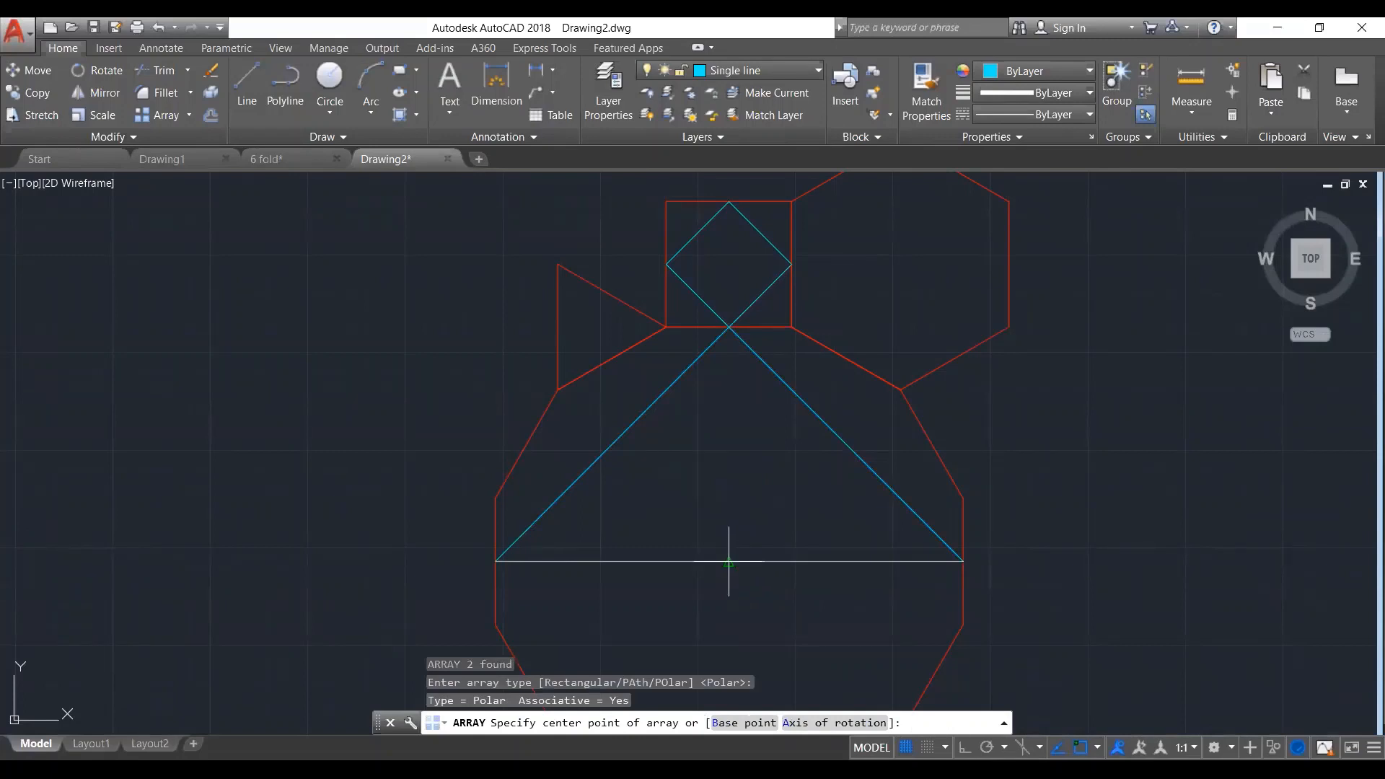
{"action": "left_click", "coordinate": [728, 562]}
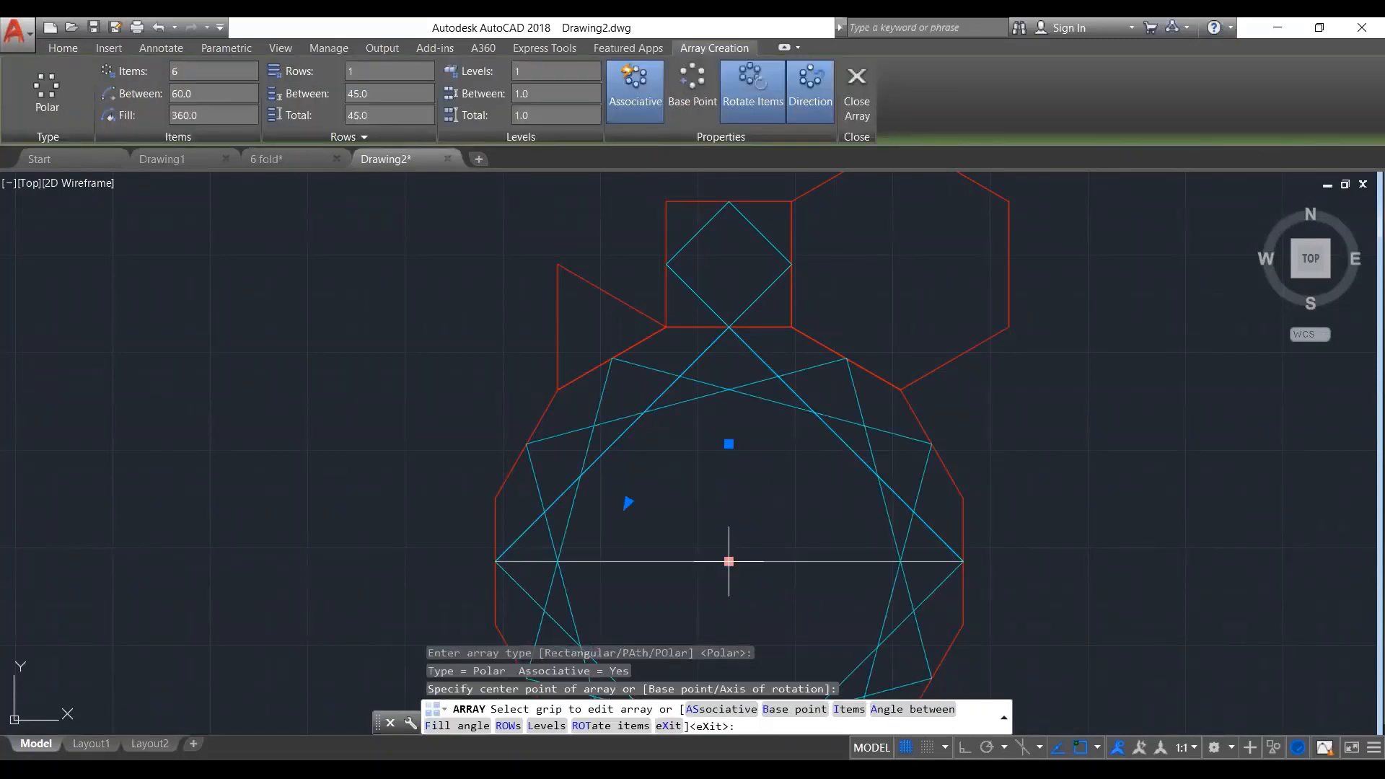
{"action": "scroll", "coordinate": [728, 562], "scroll_direction": "down", "scroll_amount": 4}
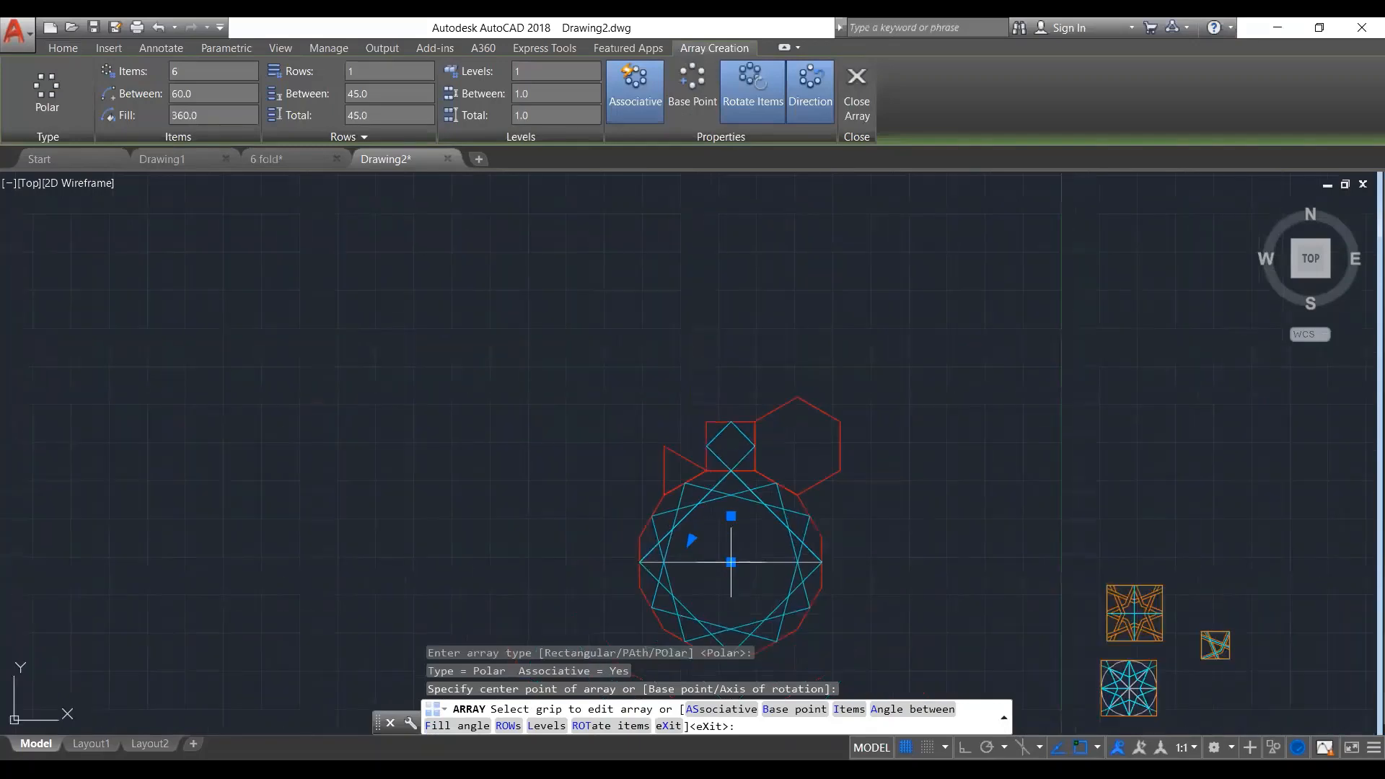
{"action": "scroll", "coordinate": [868, 534], "scroll_direction": "down", "scroll_amount": 4}
{"action": "scroll", "coordinate": [866, 585], "scroll_direction": "up", "scroll_amount": 2}
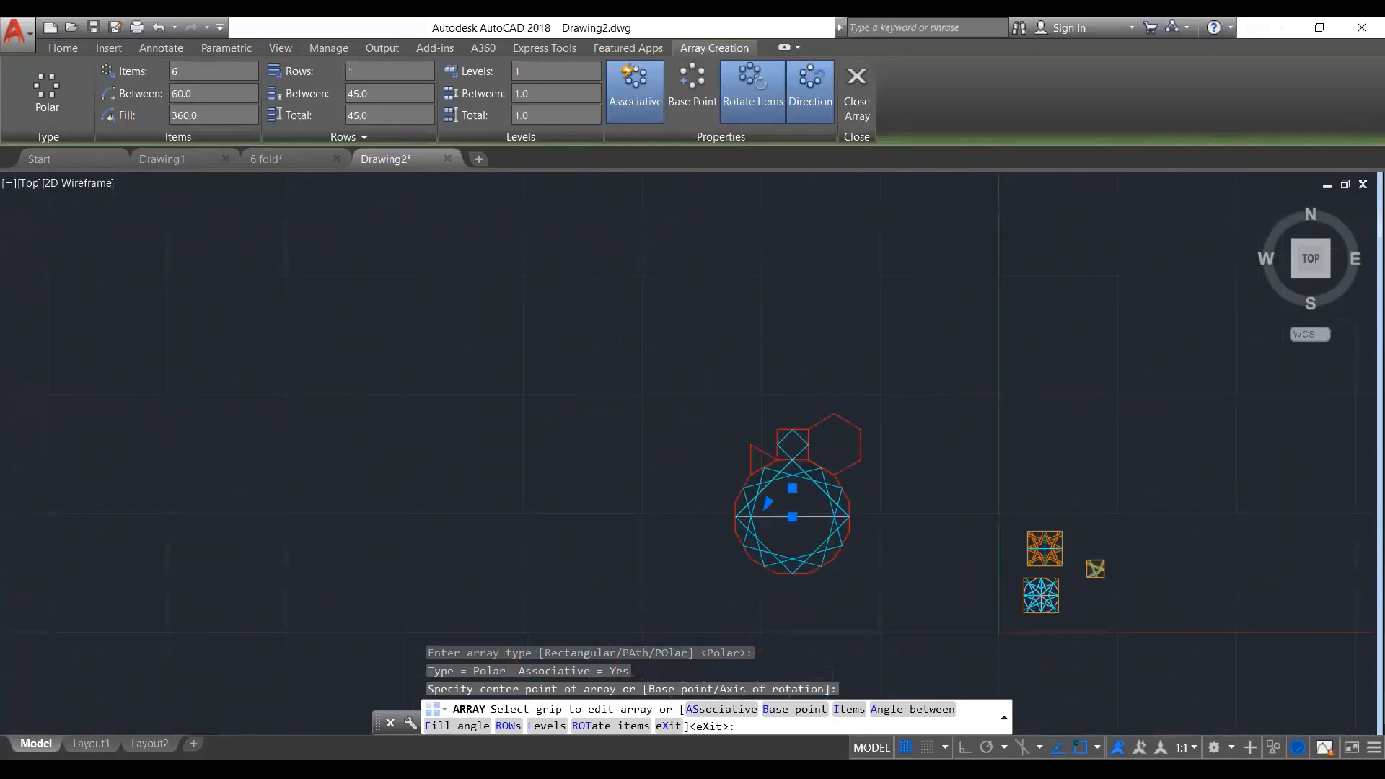
{"action": "scroll", "coordinate": [852, 595], "scroll_direction": "up", "scroll_amount": 4}
{"action": "key", "text": "Return"}
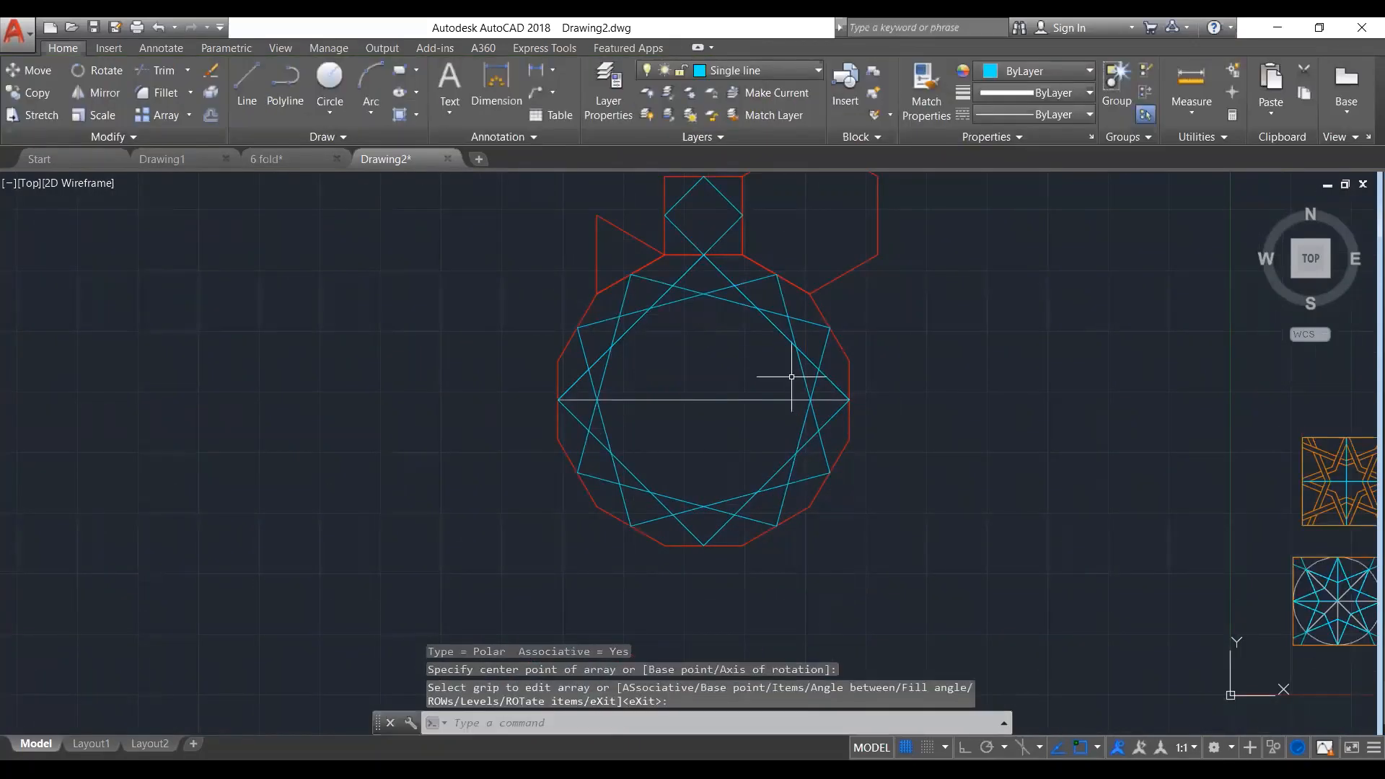
Explode the polar array into separate lines and delete the horizontal construction line across the dodecagon
{"action": "left_click", "coordinate": [682, 297]}
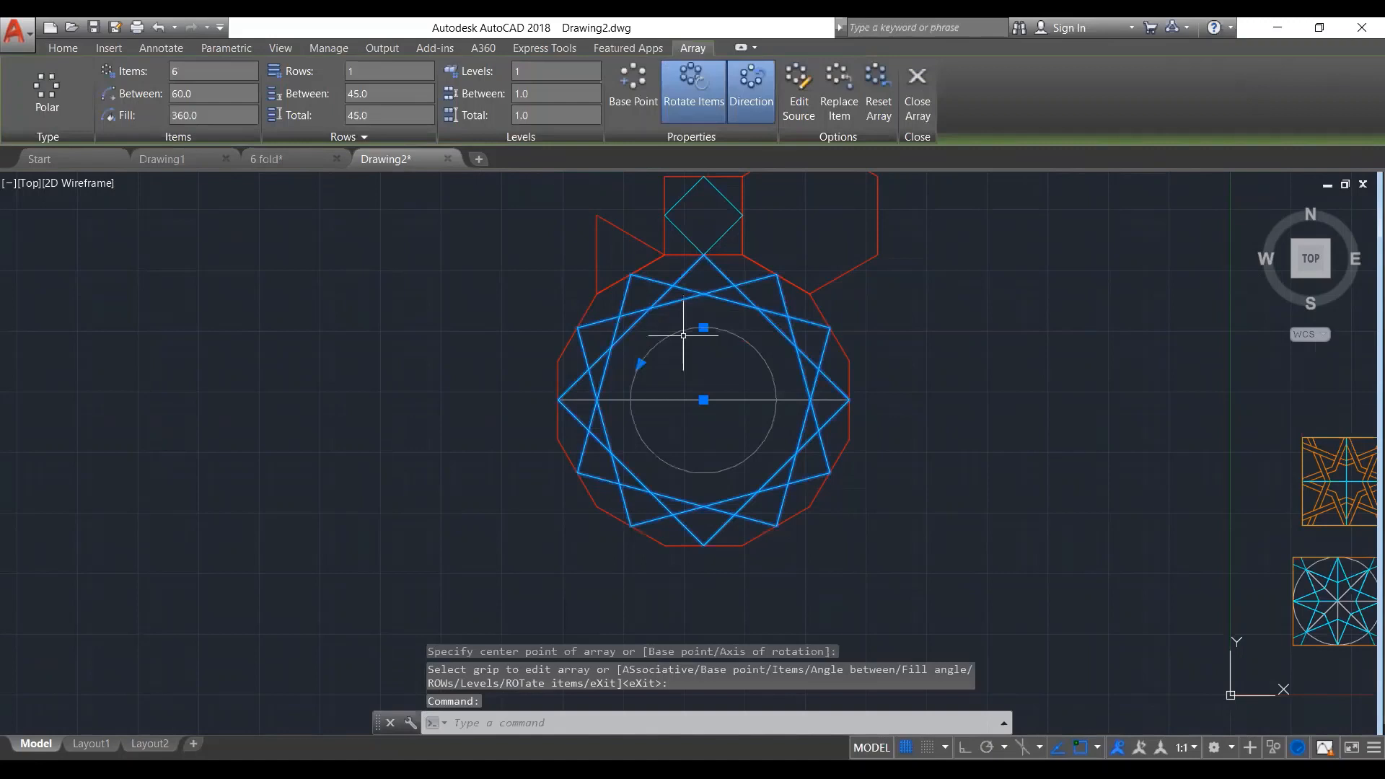
{"action": "type", "text": "x"}
{"action": "key", "text": "Return"}
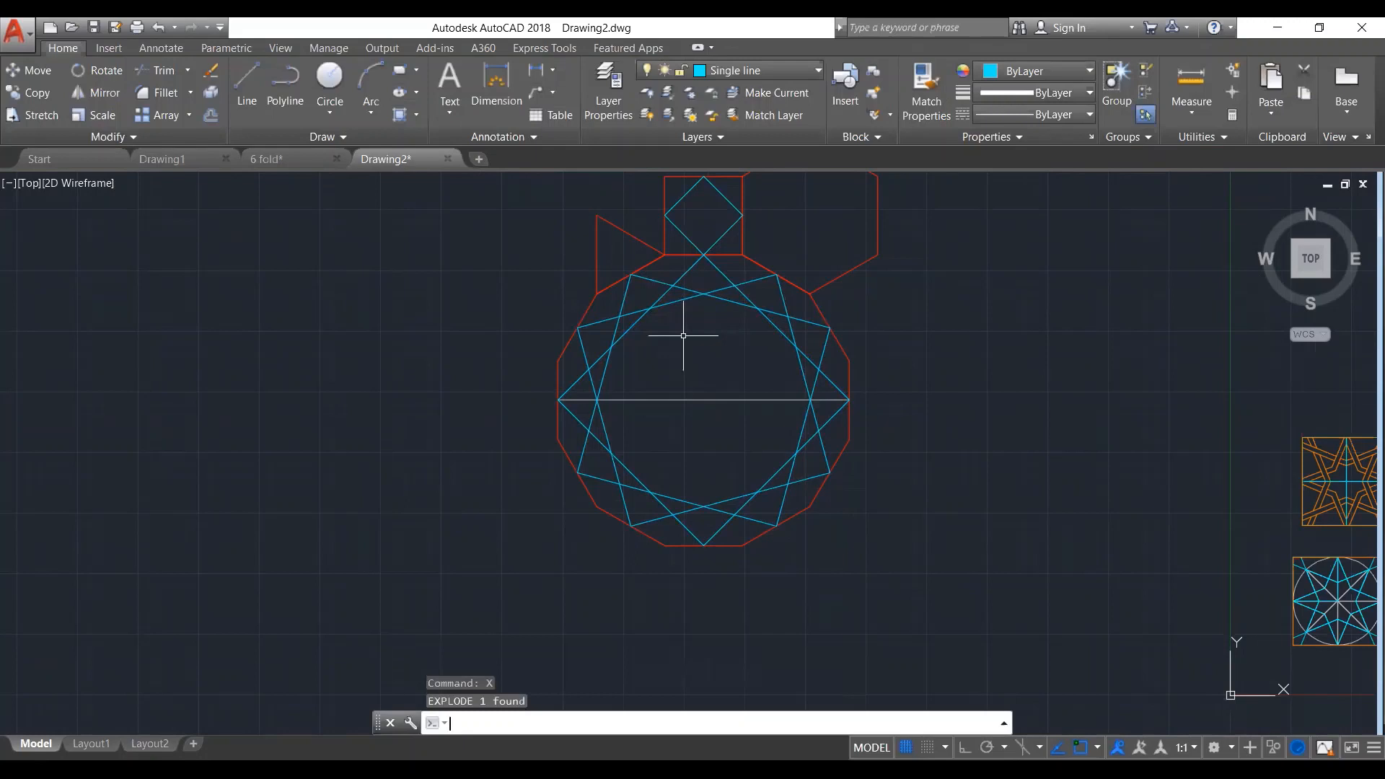
{"action": "left_click", "coordinate": [754, 362]}
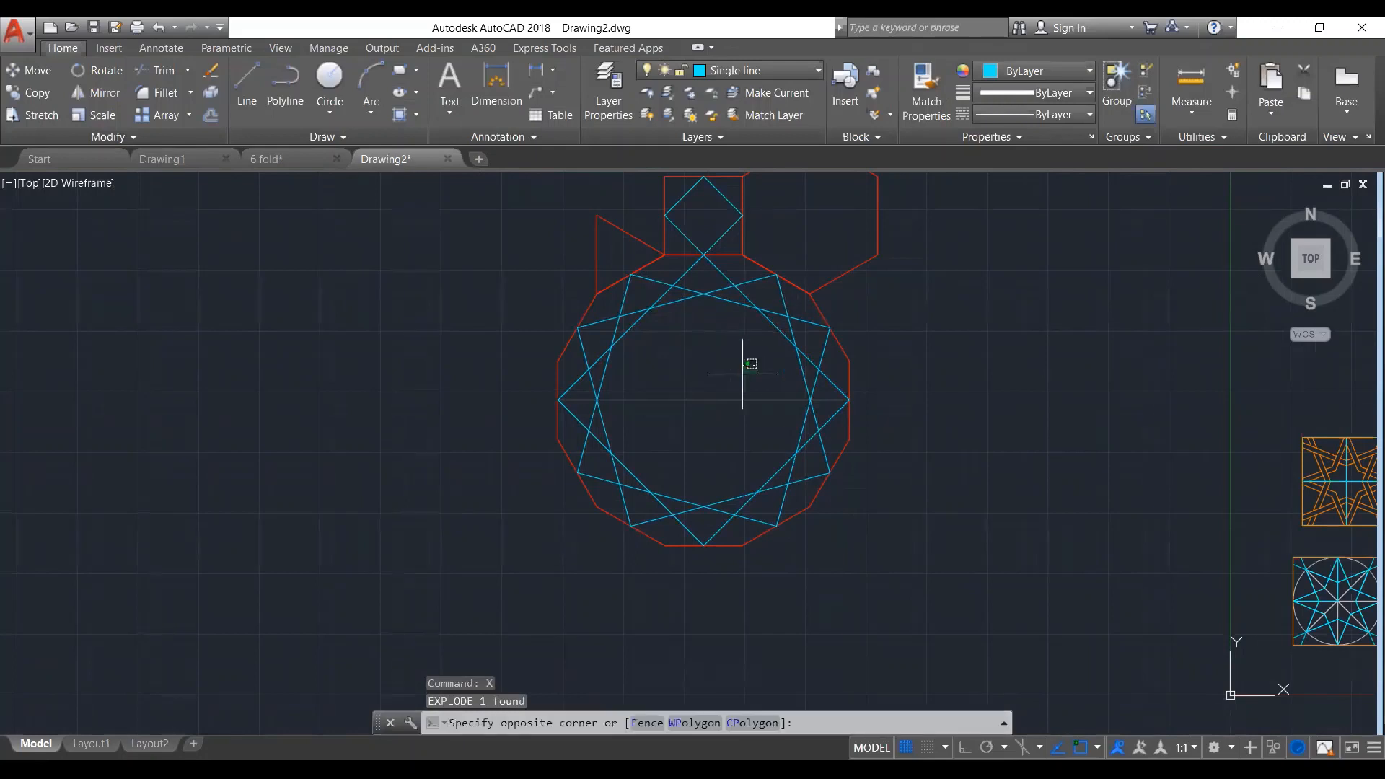
{"action": "left_click", "coordinate": [686, 441]}
{"action": "key", "text": "Delete"}
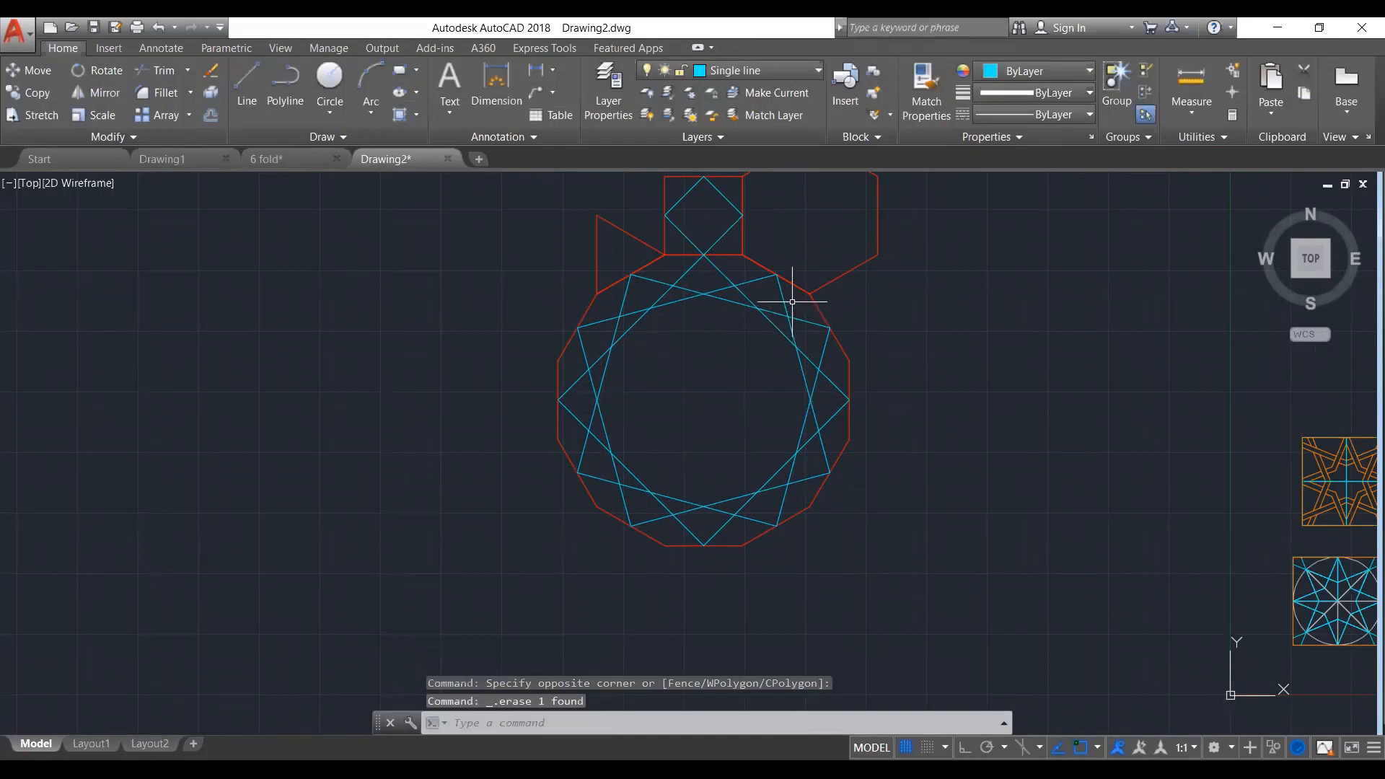
Trim the inner middle segments of the dodecagon's star lines, starting at the upper left, using all twelve star lines as cutting edges
{"action": "mouse_move", "coordinate": [792, 301]}
{"action": "left_mouse_down"}
{"action": "mouse_move", "coordinate": [631, 297]}
{"action": "mouse_move", "coordinate": [612, 440]}
{"action": "mouse_move", "coordinate": [663, 521]}
{"action": "mouse_move", "coordinate": [769, 530]}
{"action": "mouse_move", "coordinate": [829, 346]}
{"action": "mouse_move", "coordinate": [801, 310]}
{"action": "left_mouse_up"}
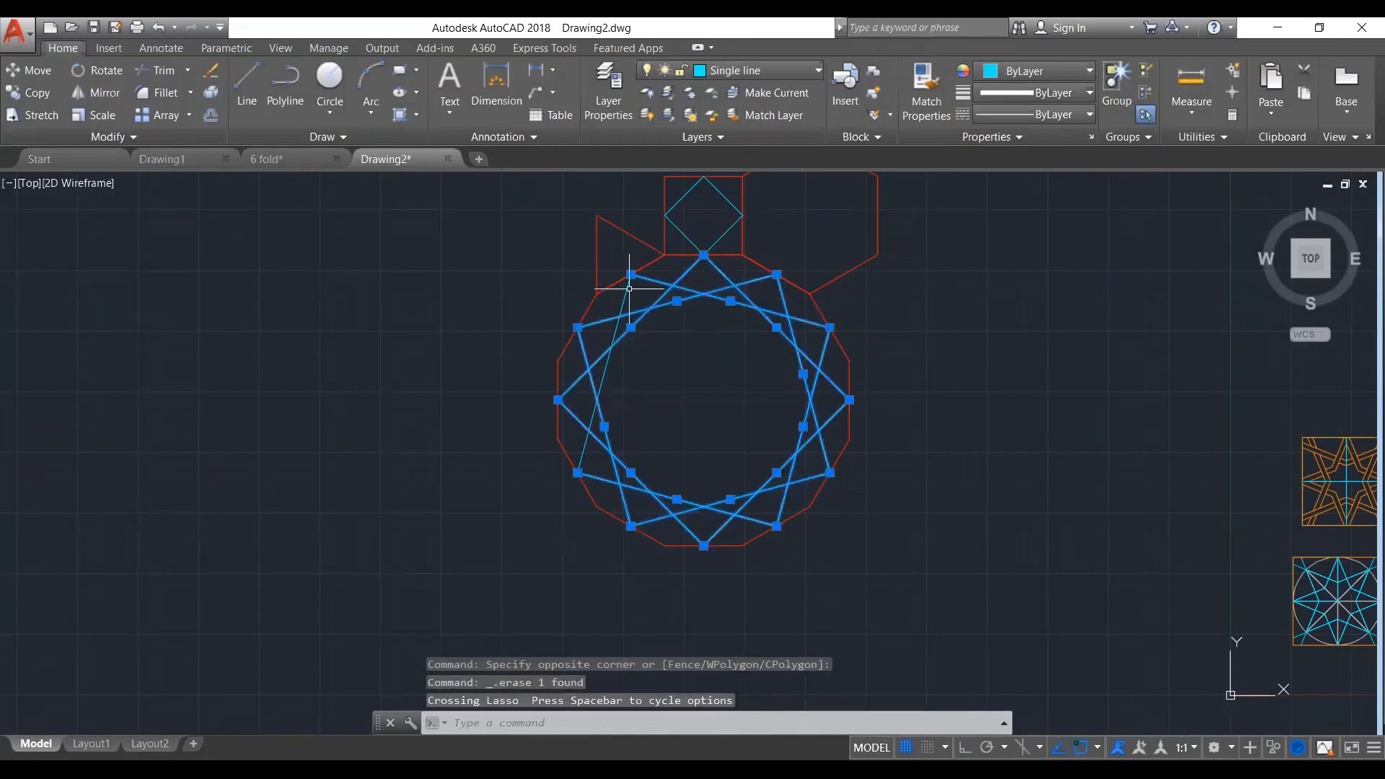
{"action": "left_click", "coordinate": [685, 349]}
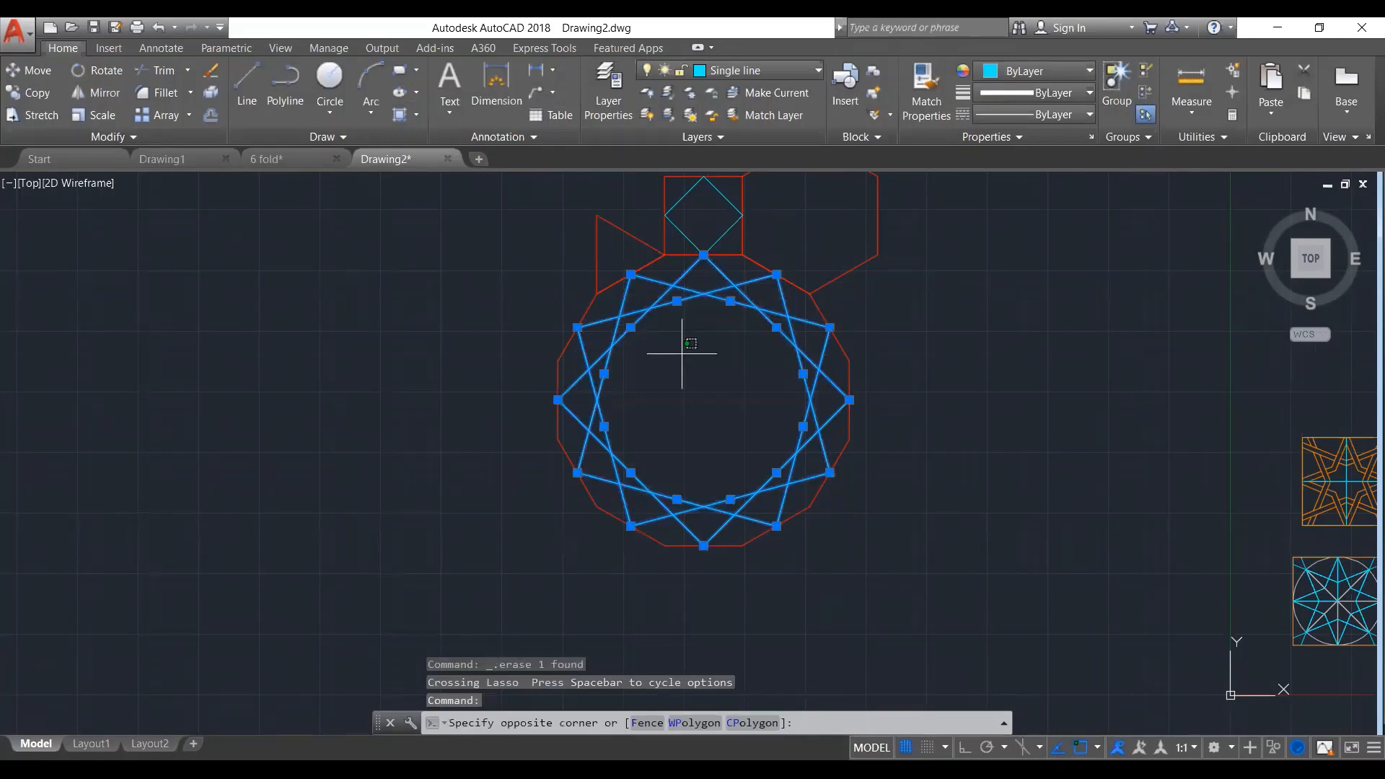
{"action": "type", "text": "tr"}
{"action": "key", "text": "Return"}
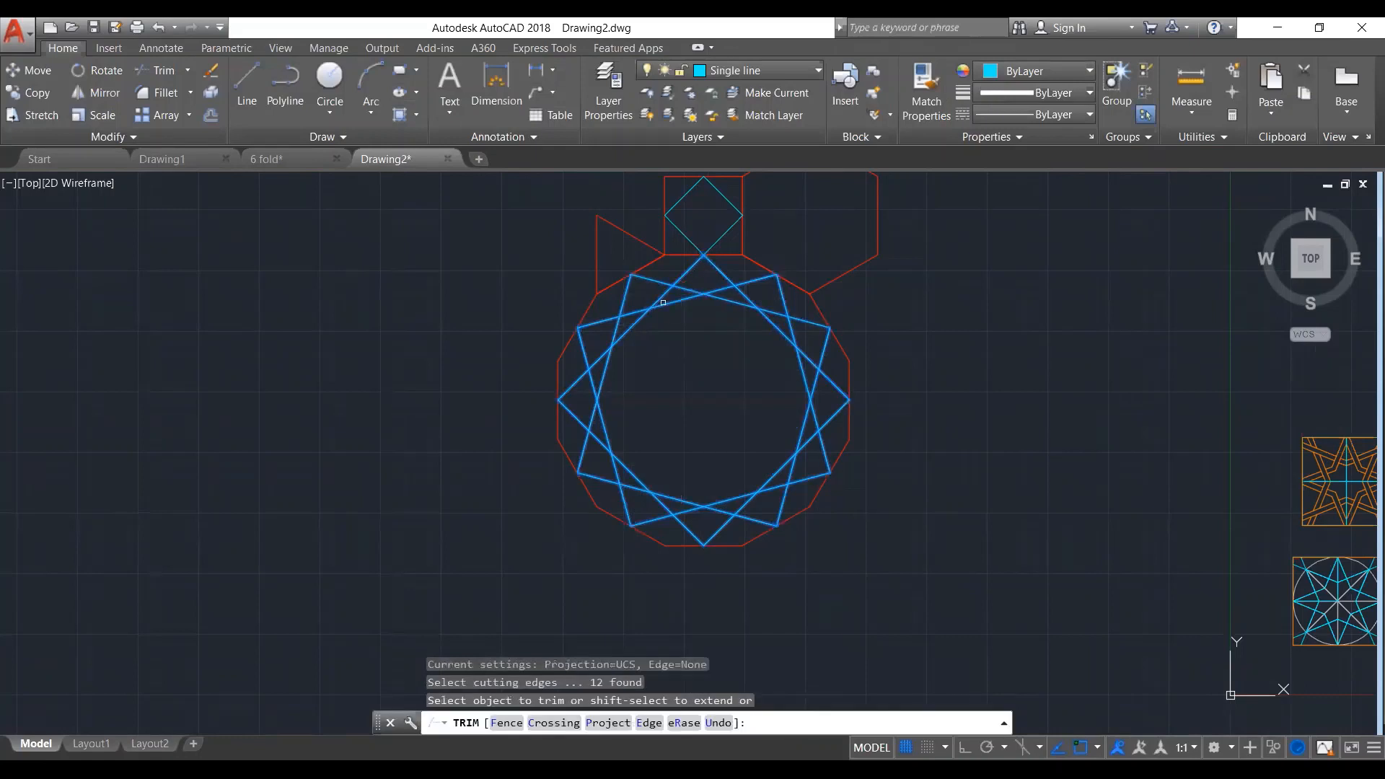
{"action": "left_click", "coordinate": [631, 326]}
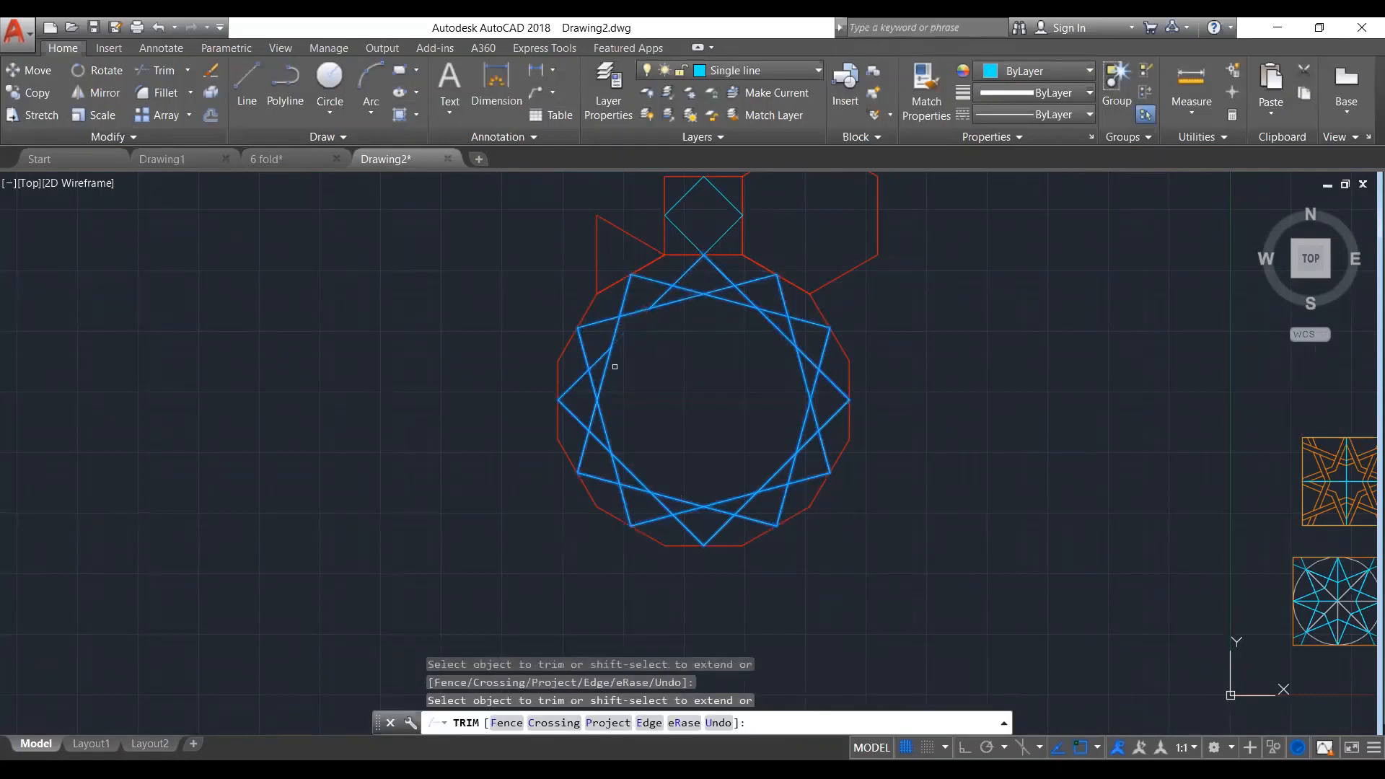
Trim away the remaining inner overlapping segments of the star lines inside the large dodecagon
{"action": "left_click", "coordinate": [605, 367]}
{"action": "left_click", "coordinate": [605, 417]}
{"action": "left_click", "coordinate": [628, 469]}
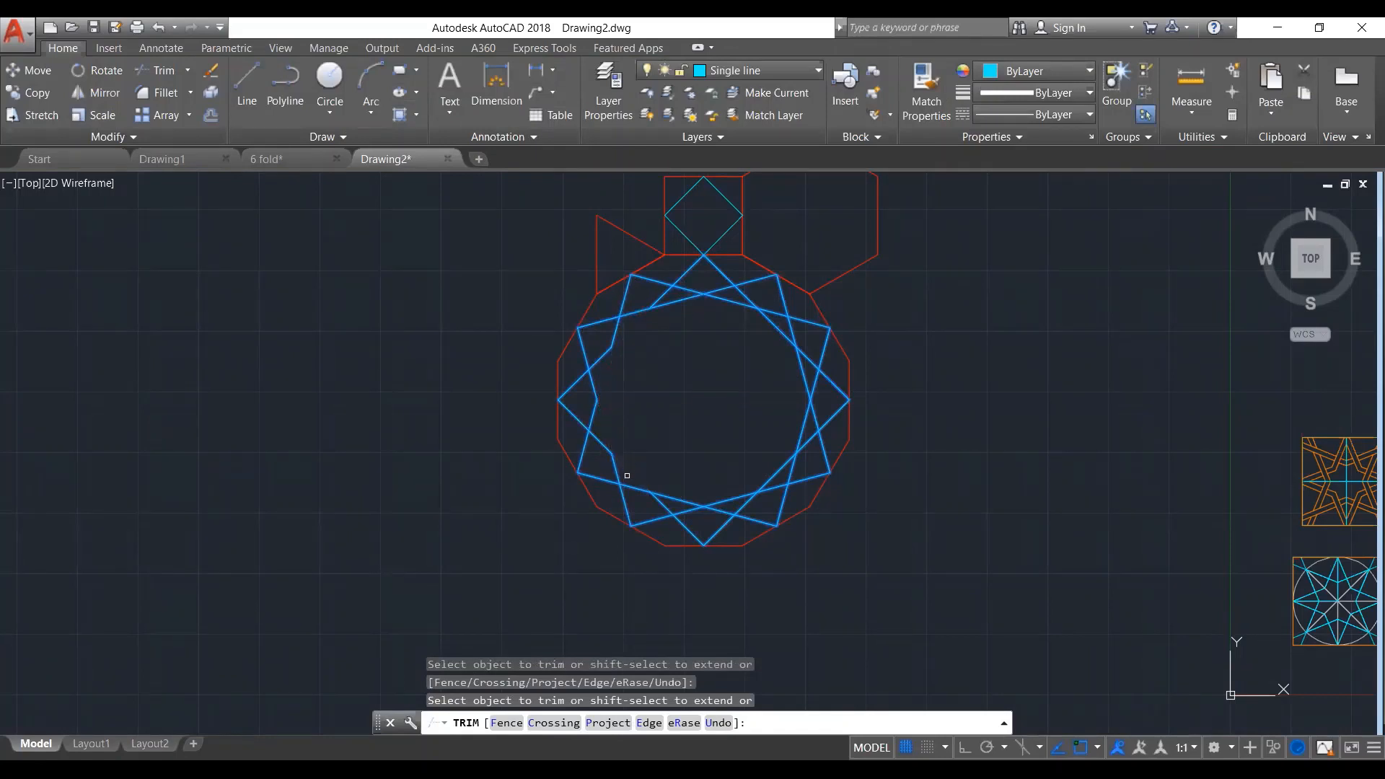
{"action": "left_click", "coordinate": [674, 497]}
{"action": "left_click", "coordinate": [720, 500]}
{"action": "left_click", "coordinate": [804, 423]}
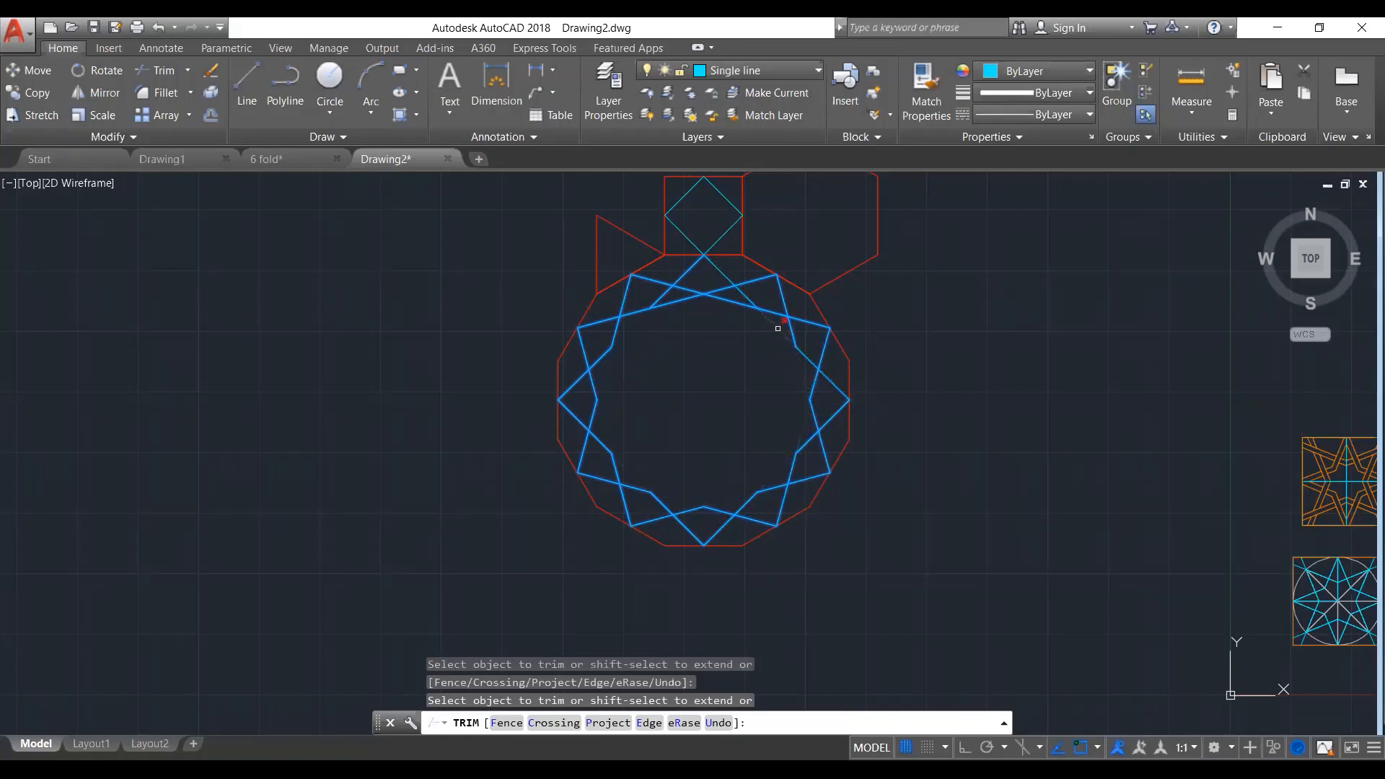
{"action": "left_click", "coordinate": [742, 308]}
{"action": "left_click", "coordinate": [676, 301]}
{"action": "key", "text": "Return"}
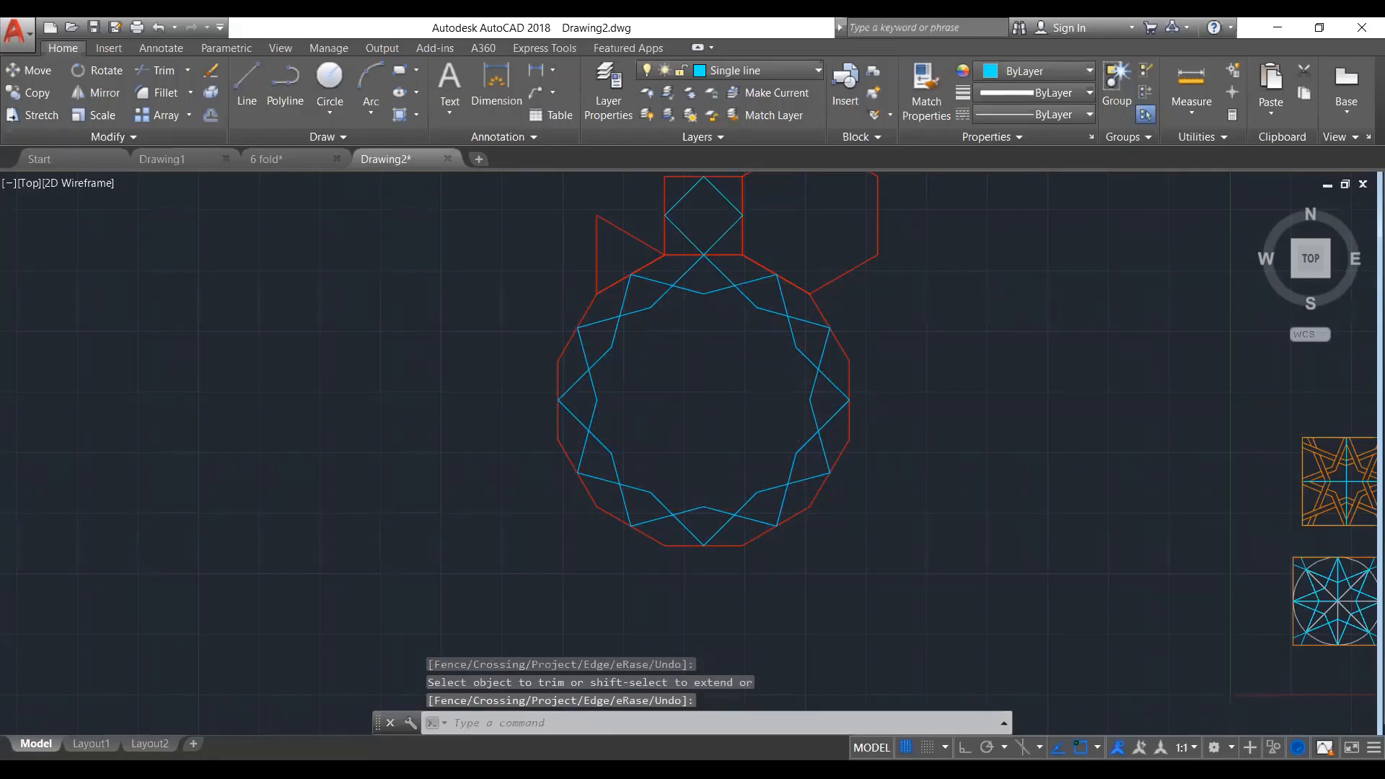
Draw two connected lines inside the square, from its top edge midpoint to its right edge midpoint to its bottom edge midpoint
{"action": "scroll", "coordinate": [742, 294], "scroll_direction": "down", "scroll_amount": 2}
{"action": "left_click", "coordinate": [748, 270]}
{"action": "scroll", "coordinate": [751, 267], "scroll_direction": "up", "scroll_amount": 2}
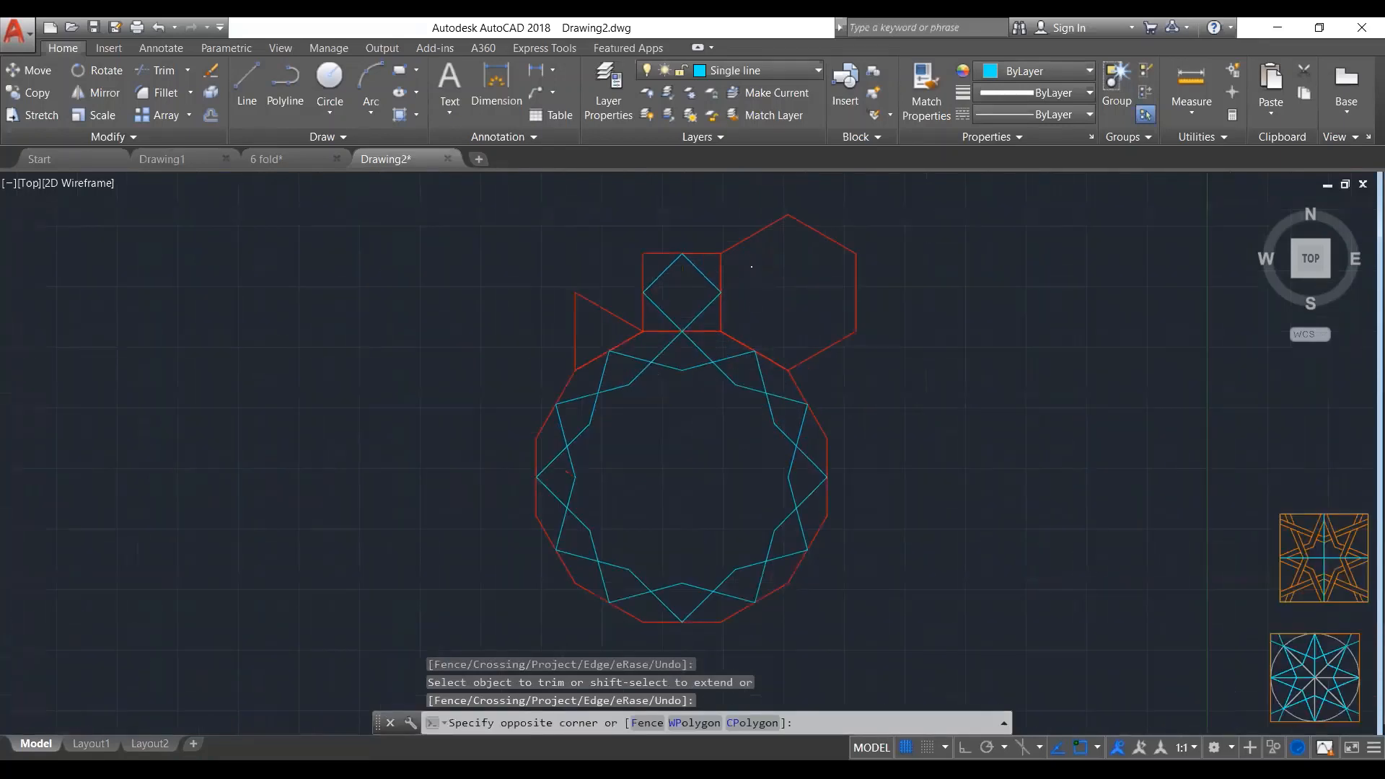
{"action": "scroll", "coordinate": [751, 267], "scroll_direction": "up", "scroll_amount": 2}
{"action": "key", "text": "Escape"}
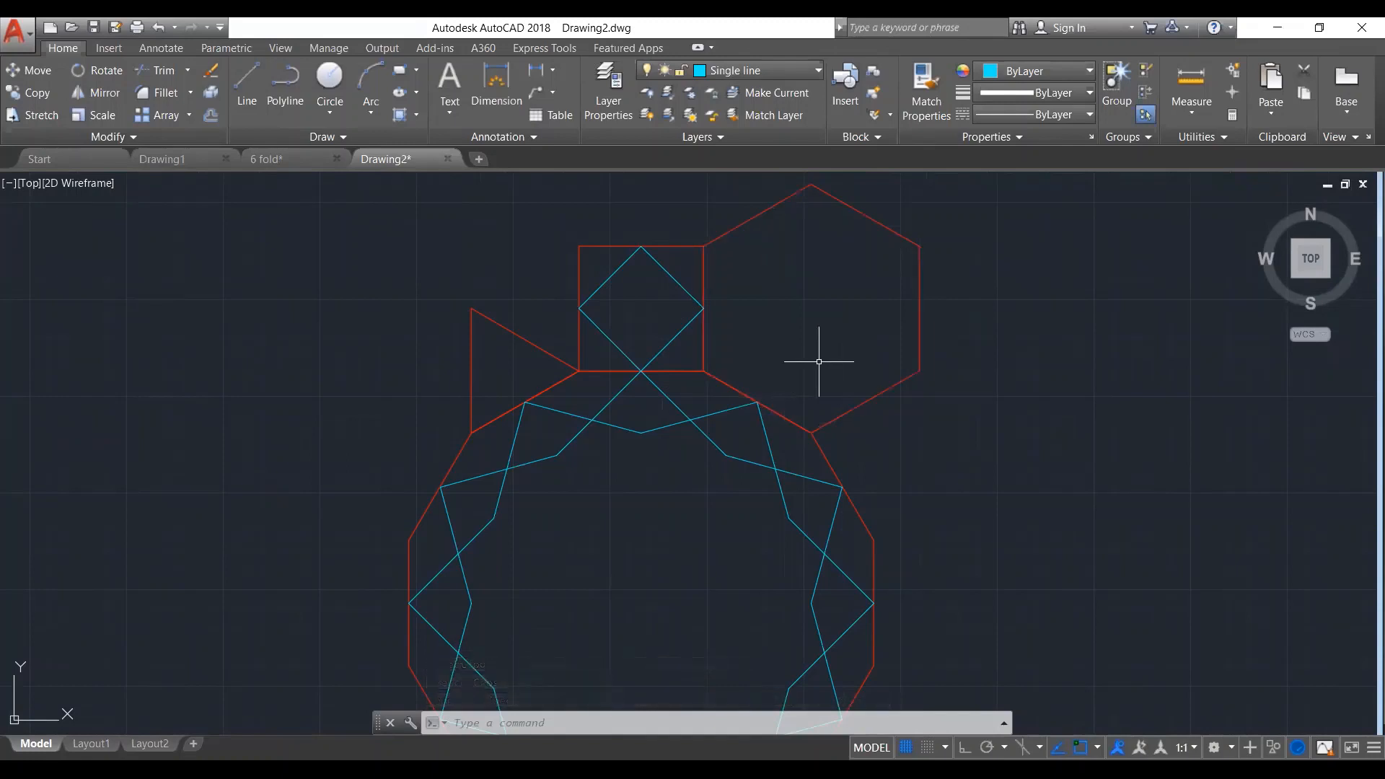
{"action": "type", "text": "l"}
{"action": "key", "text": "space"}
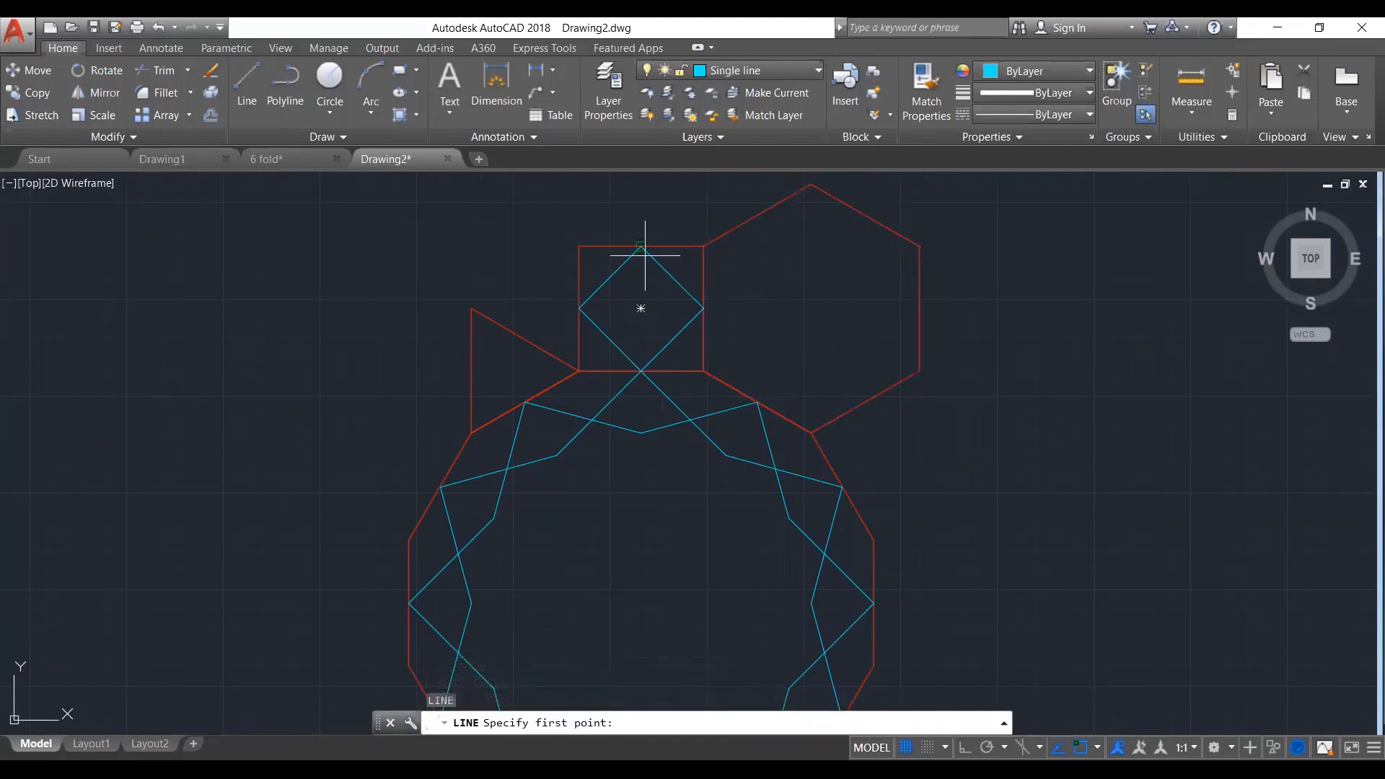
{"action": "left_click", "coordinate": [640, 308]}
{"action": "left_click", "coordinate": [704, 308]}
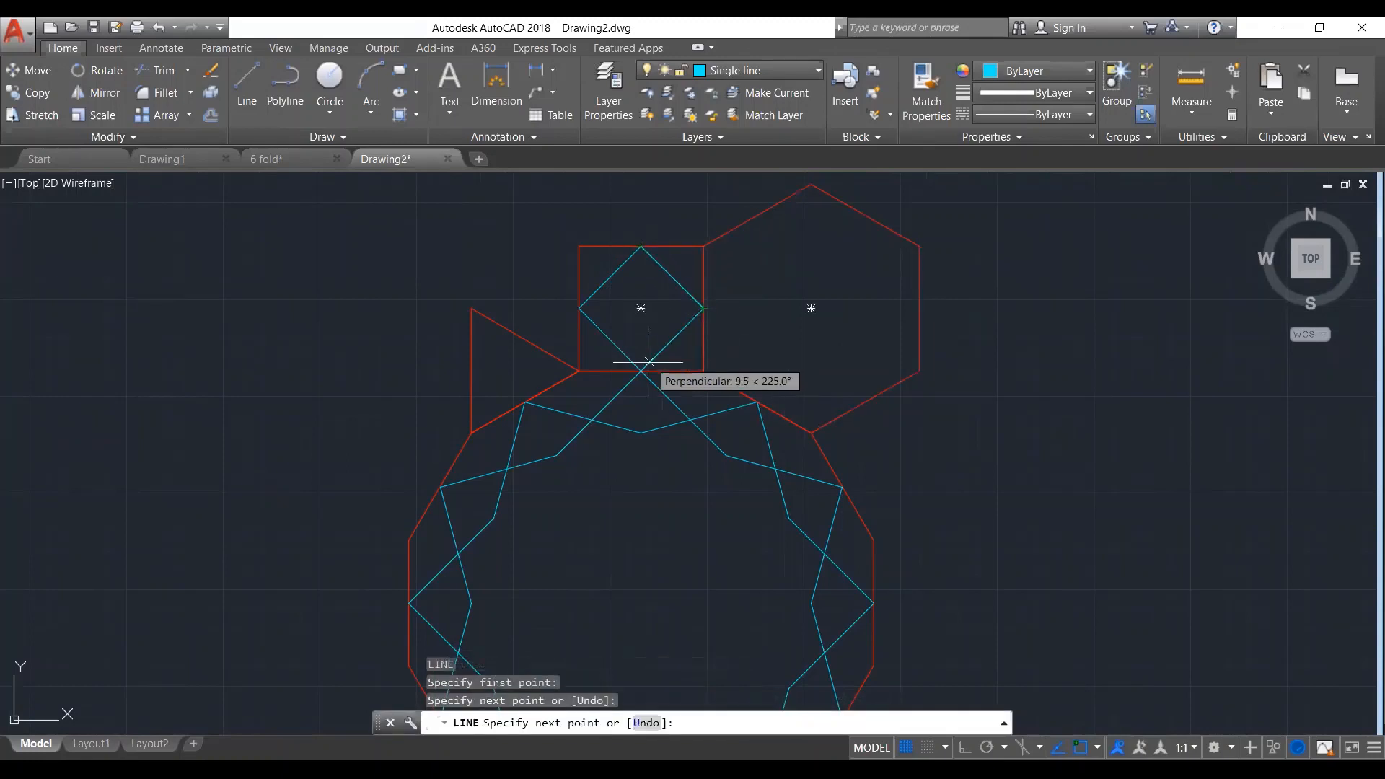
{"action": "left_click", "coordinate": [640, 370]}
{"action": "key", "text": "Return"}
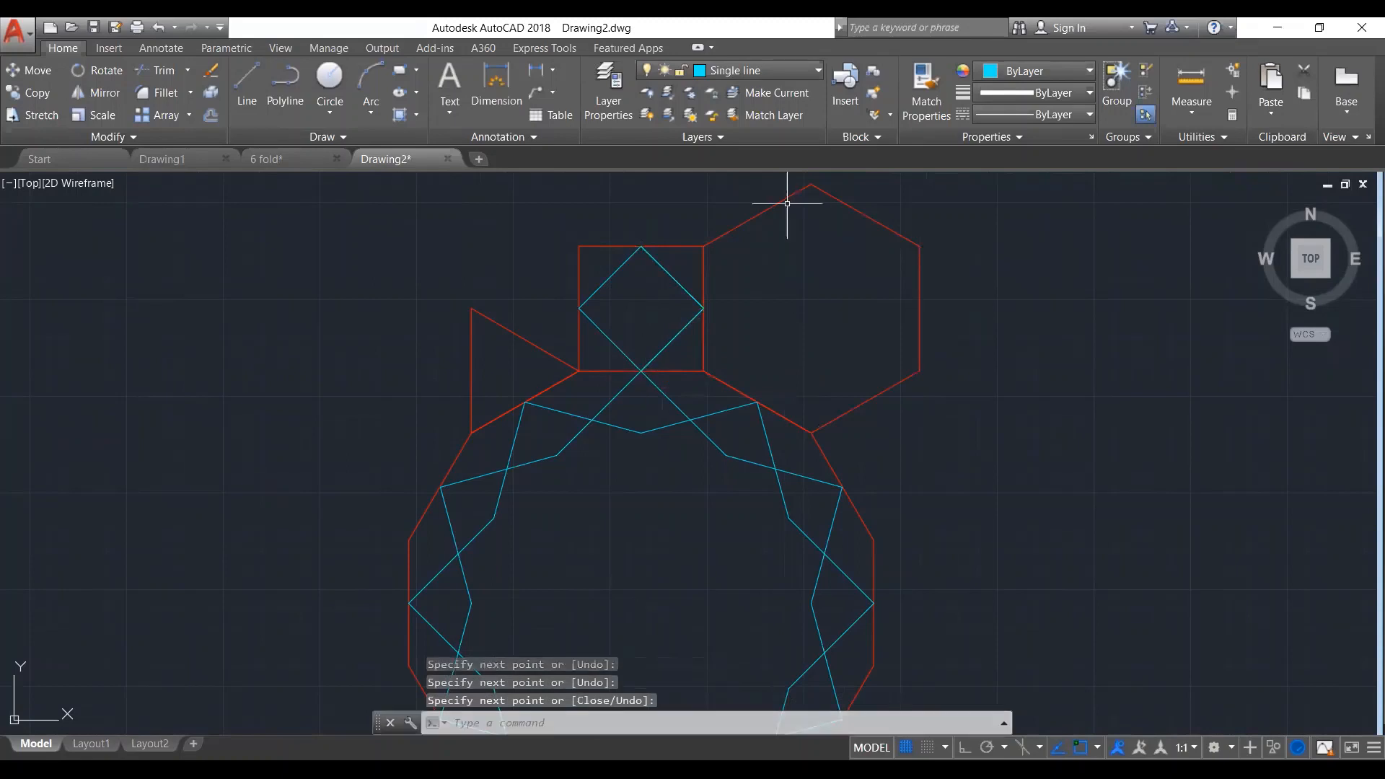
Extend the square's two right-hand diagonal lines across the hexagon, using the hexagon as the boundary
{"action": "left_click", "coordinate": [787, 207]}
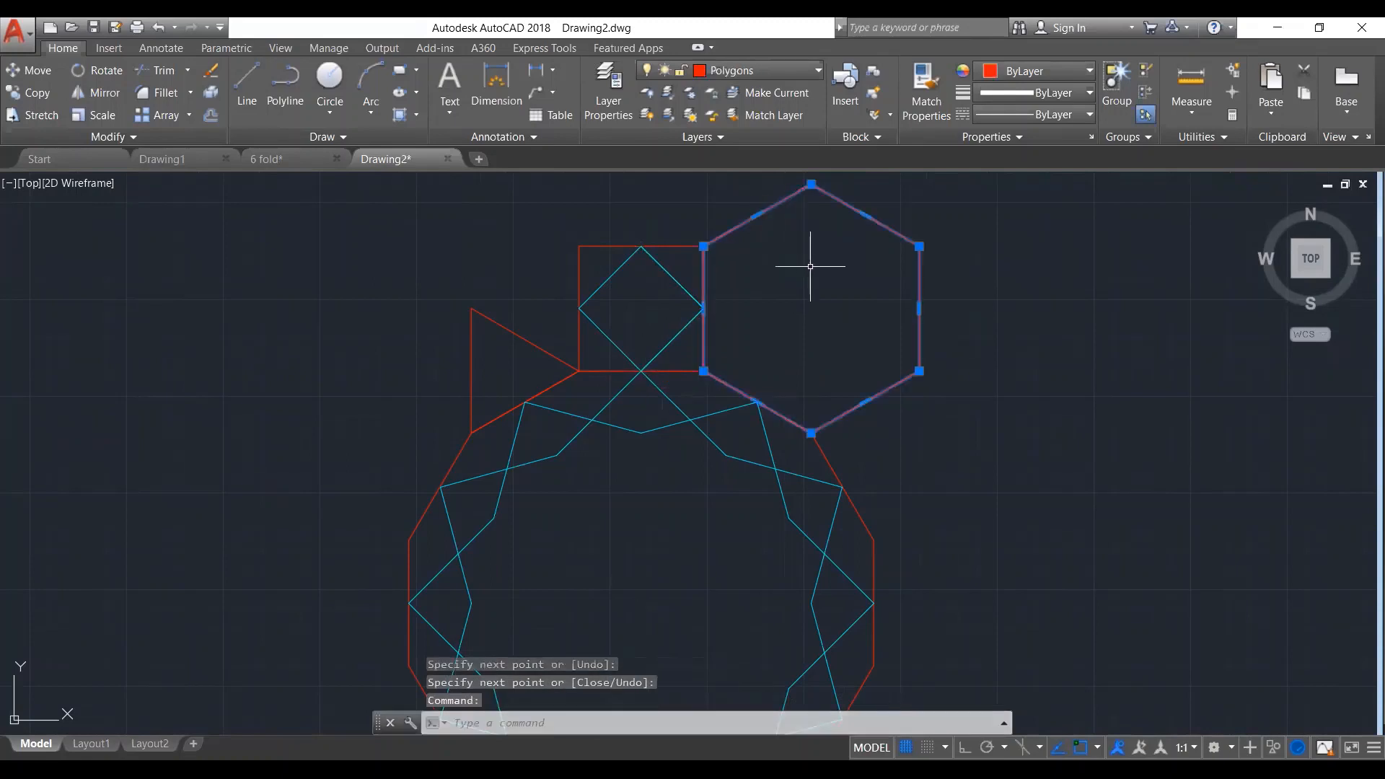
{"action": "type", "text": "ex"}
{"action": "key", "text": "Return"}
{"action": "left_click", "coordinate": [691, 309]}
{"action": "left_click", "coordinate": [691, 310]}
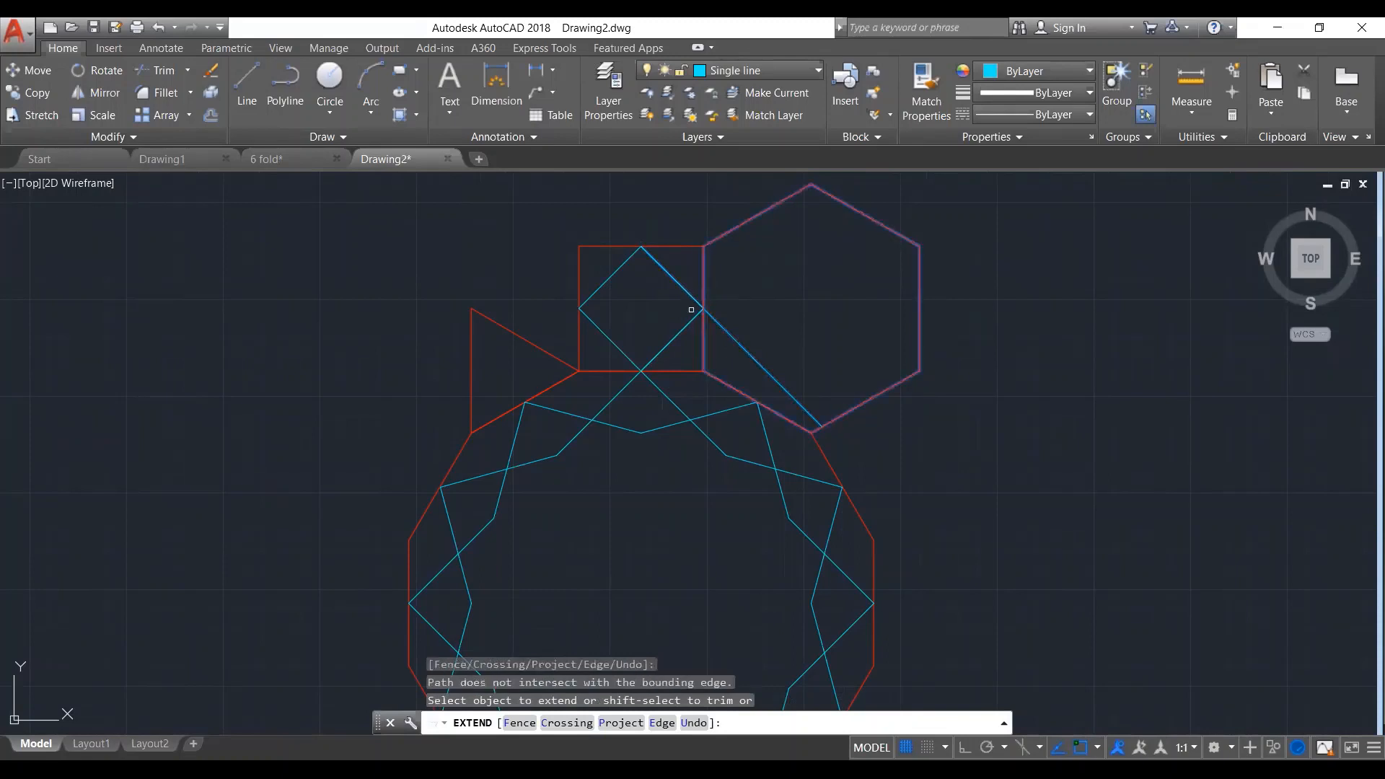
{"action": "left_click", "coordinate": [691, 316]}
{"action": "key", "text": "Escape"}
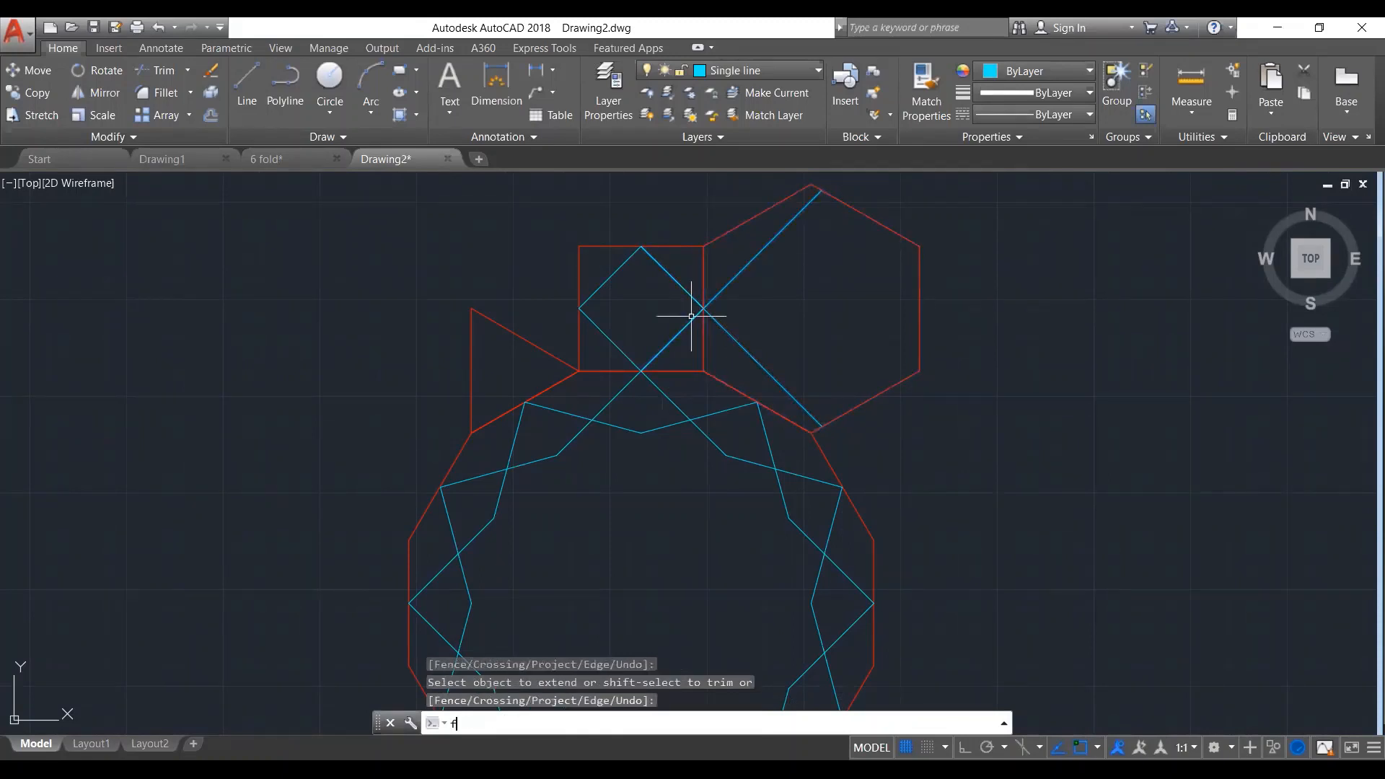
Fillet the two extended lines with radius 0 into a corner at the midpoint of the edge shared by square and hexagon
{"action": "type", "text": "f"}
{"action": "key", "text": "Return"}
{"action": "left_click", "coordinate": [692, 316]}
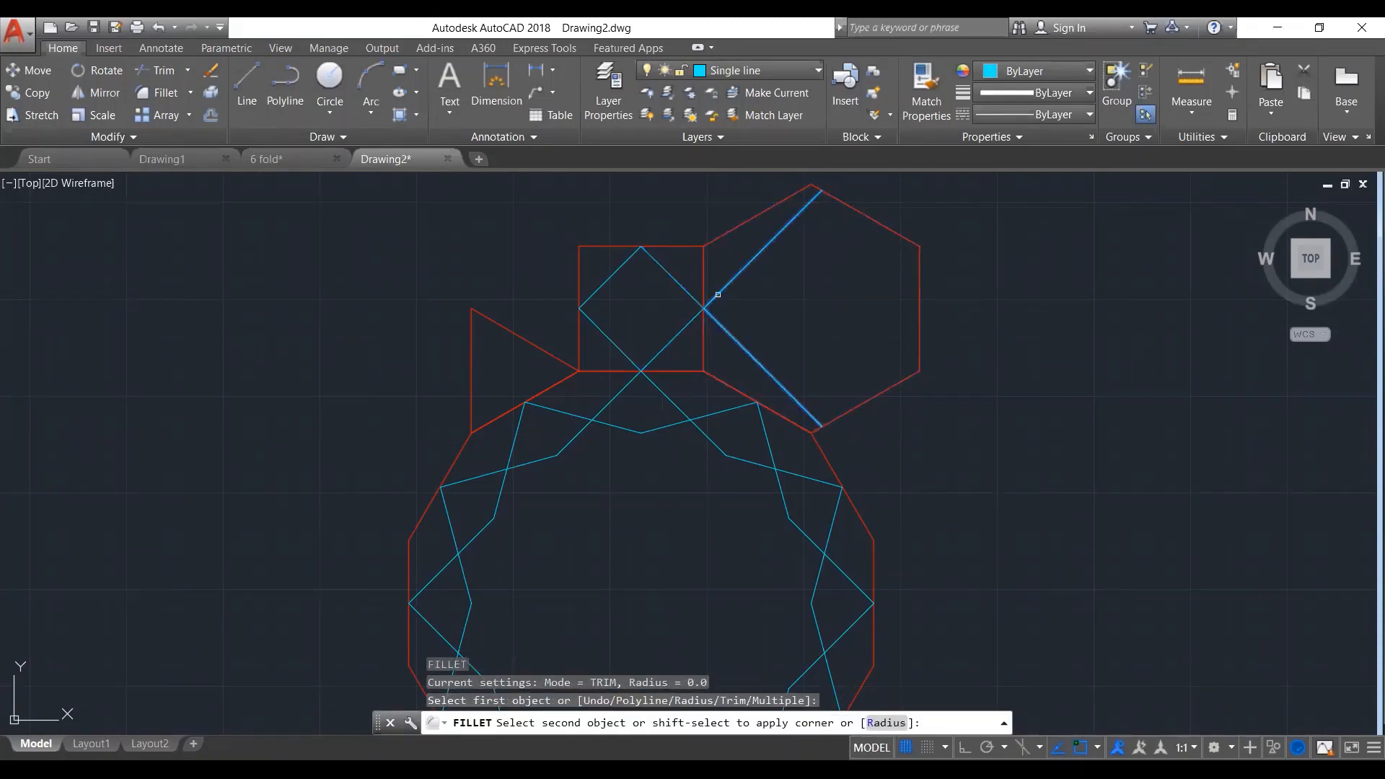
{"action": "left_click", "coordinate": [715, 295]}
{"action": "key", "text": "Return"}
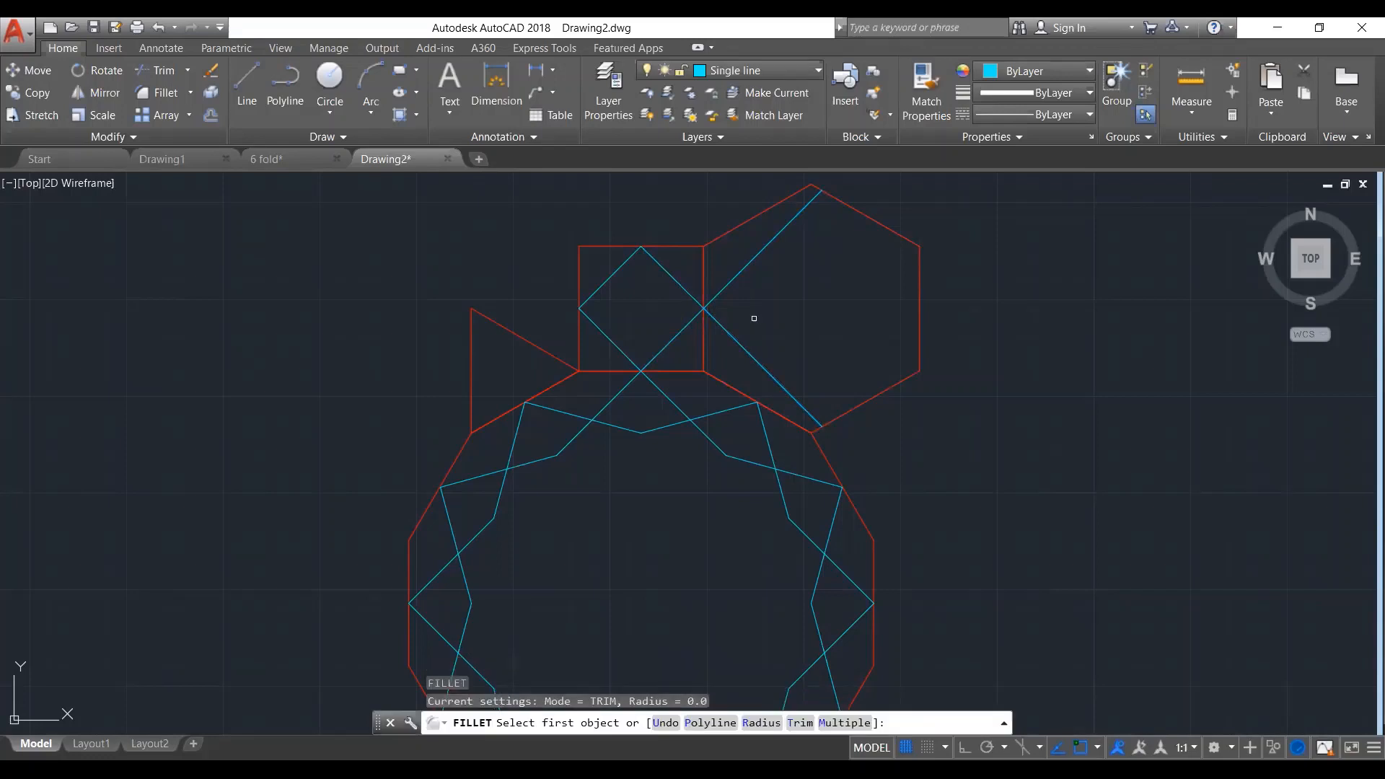
{"action": "key", "text": "Escape"}
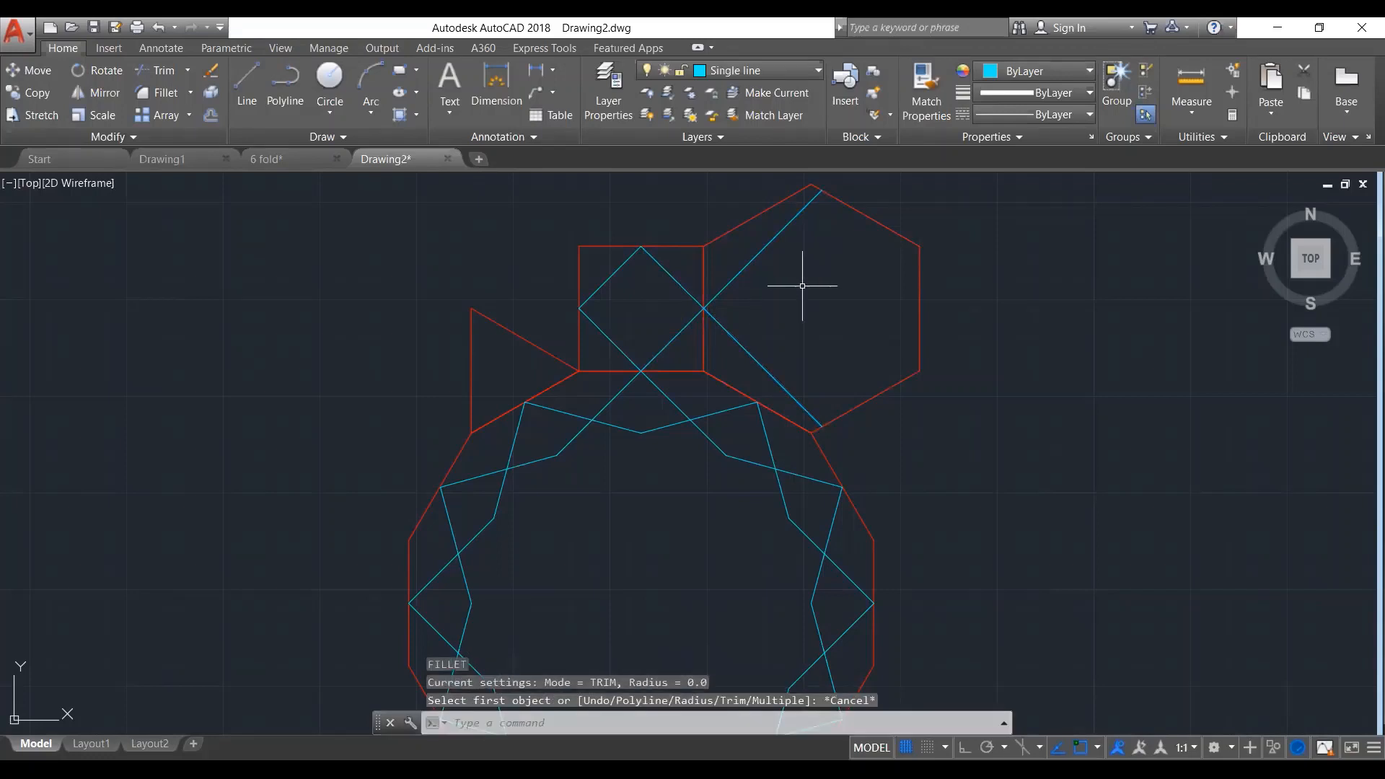
Create a polar array of the two hexagon lines around the hexagon's center with 6 items
{"action": "left_click", "coordinate": [834, 267]}
{"action": "left_click", "coordinate": [735, 342]}
{"action": "type", "text": "array"}
{"action": "key", "text": "Return"}
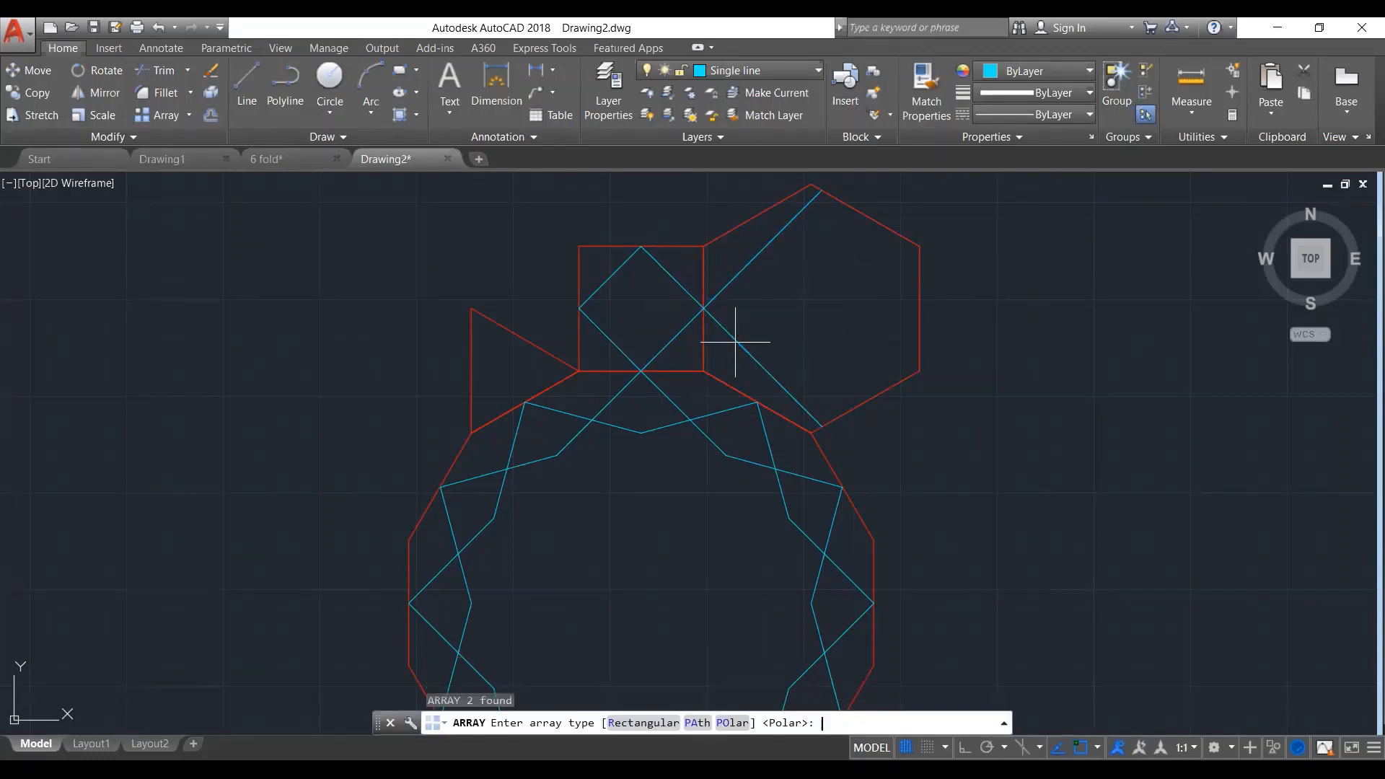
{"action": "key", "text": "Return"}
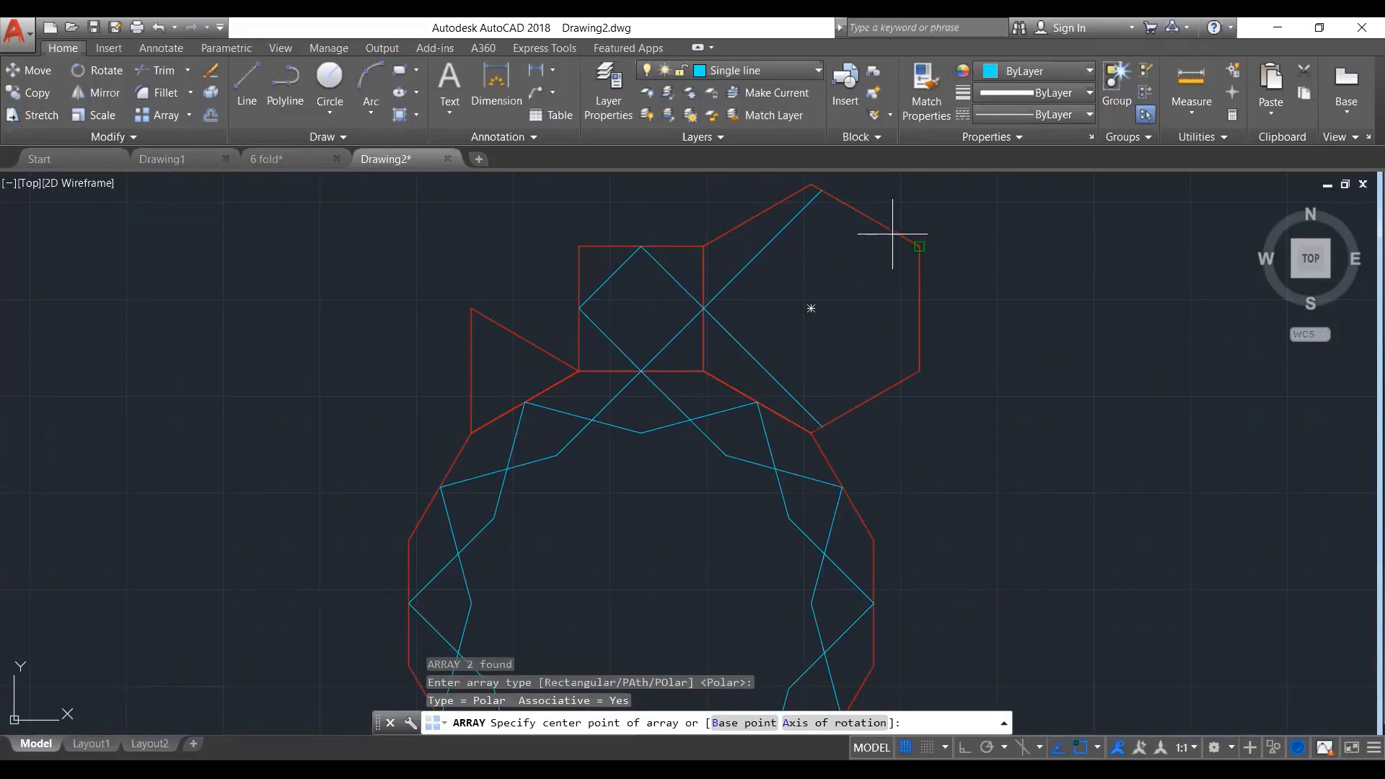
{"action": "left_click", "coordinate": [811, 308]}
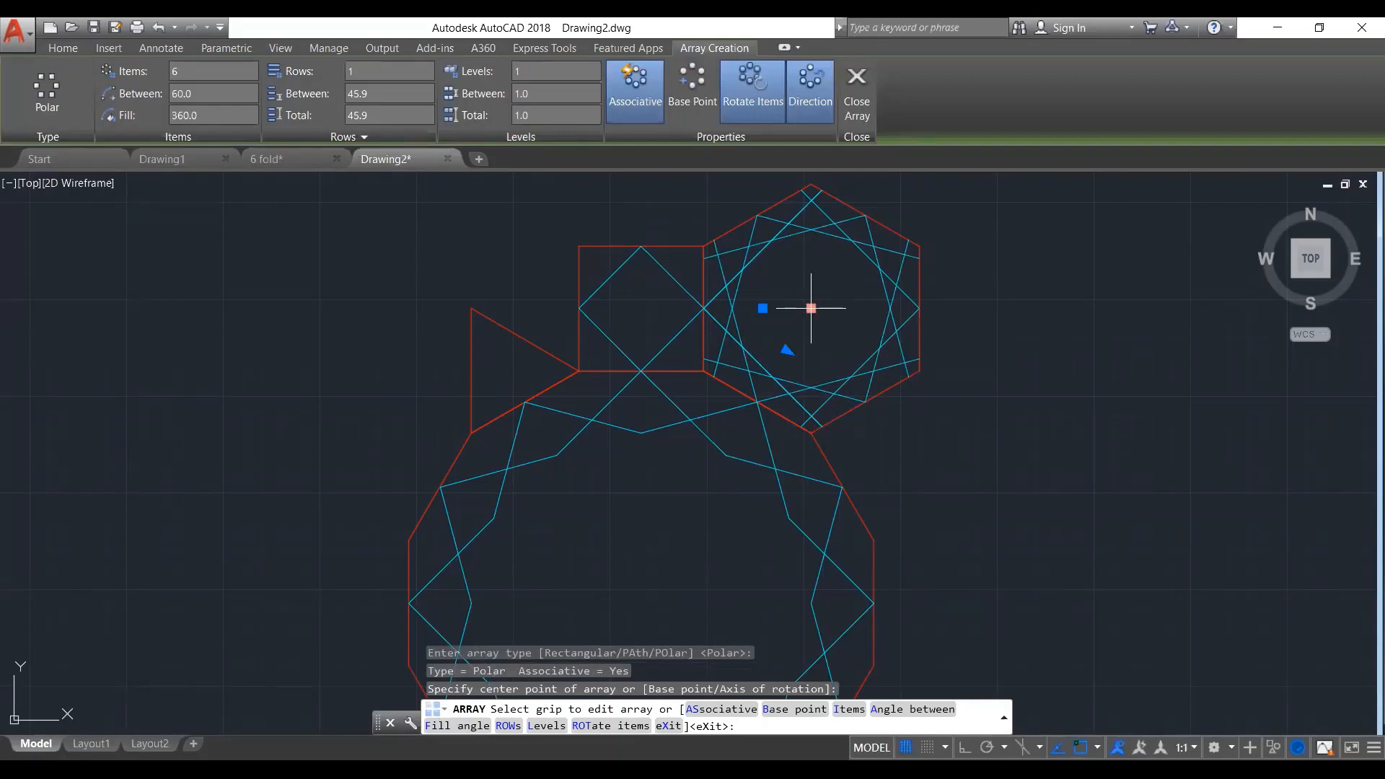
{"action": "type", "text": "i"}
{"action": "key", "text": "Return"}
{"action": "type", "text": "6"}
{"action": "key", "text": "Return"}
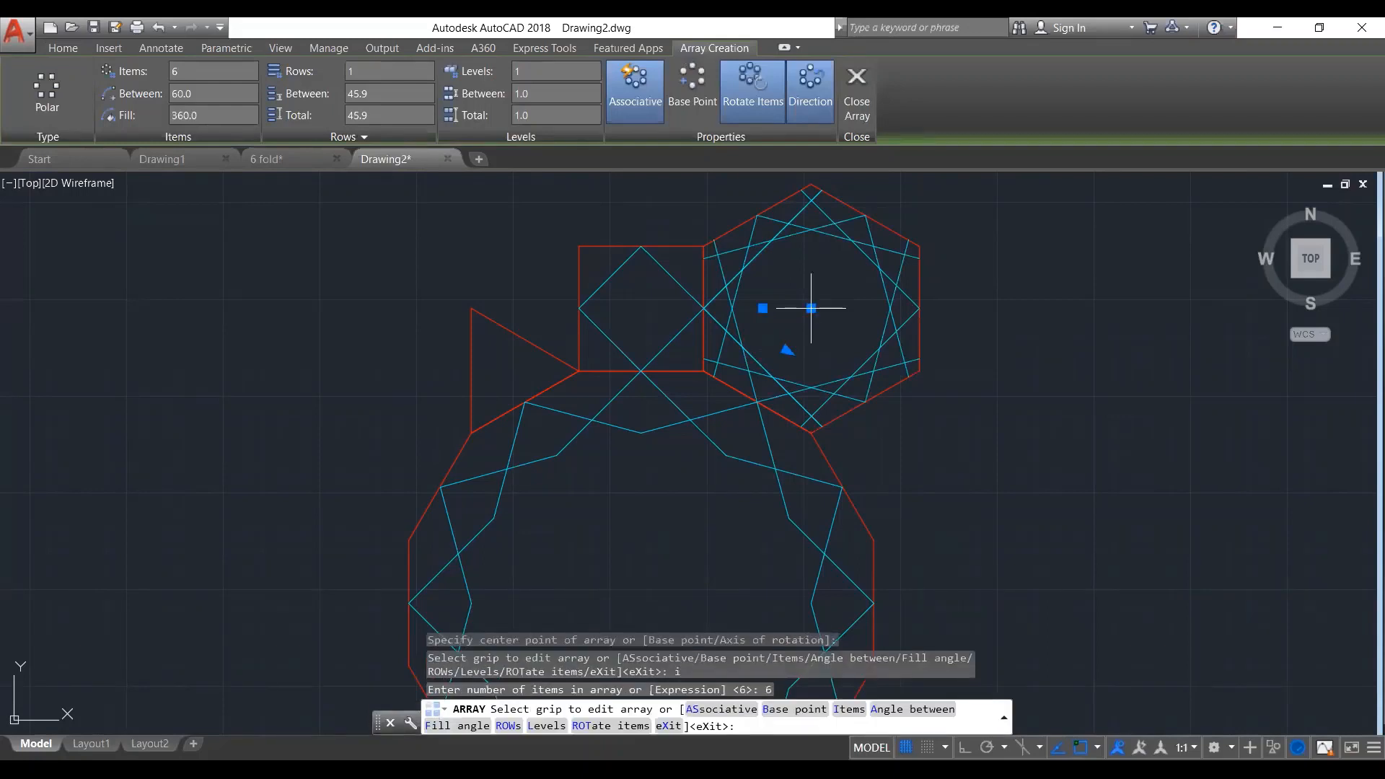
Try the polar array in the hexagon with 3 items
{"action": "type", "text": "i"}
{"action": "key", "text": "Return"}
{"action": "type", "text": "3"}
{"action": "key", "text": "Return"}
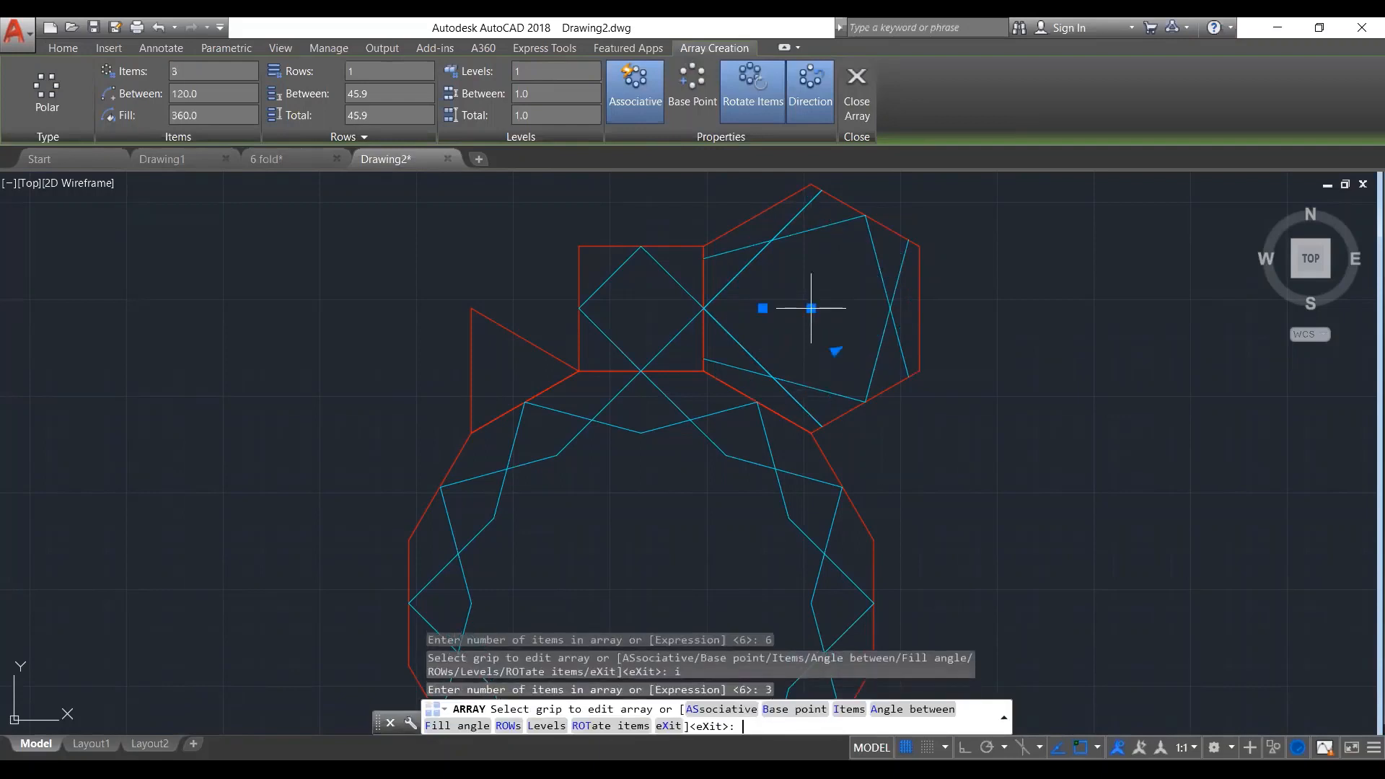
Set the polar array's item count to 6 and finish the array
{"action": "type", "text": "i"}
{"action": "key", "text": "Return"}
{"action": "type", "text": "6"}
{"action": "key", "text": "Return"}
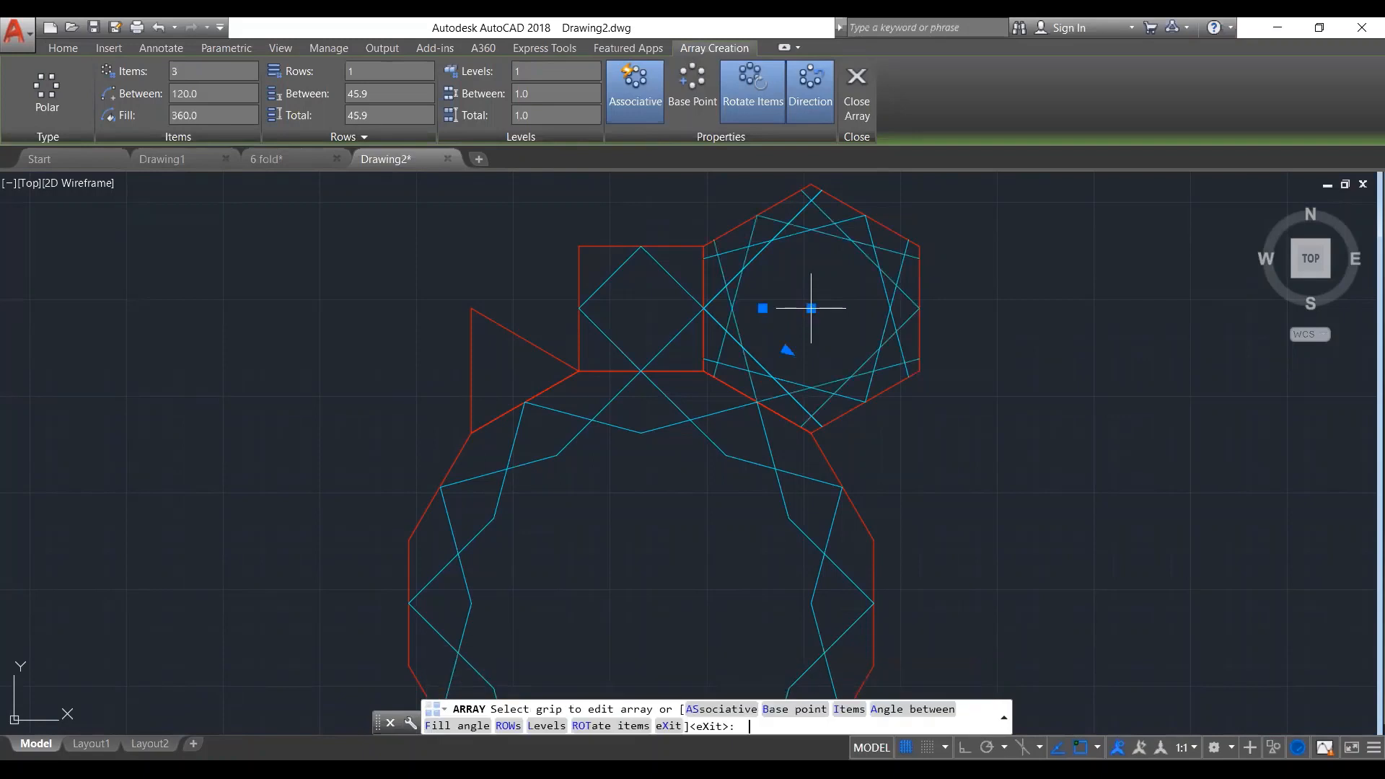
{"action": "key", "text": "Return"}
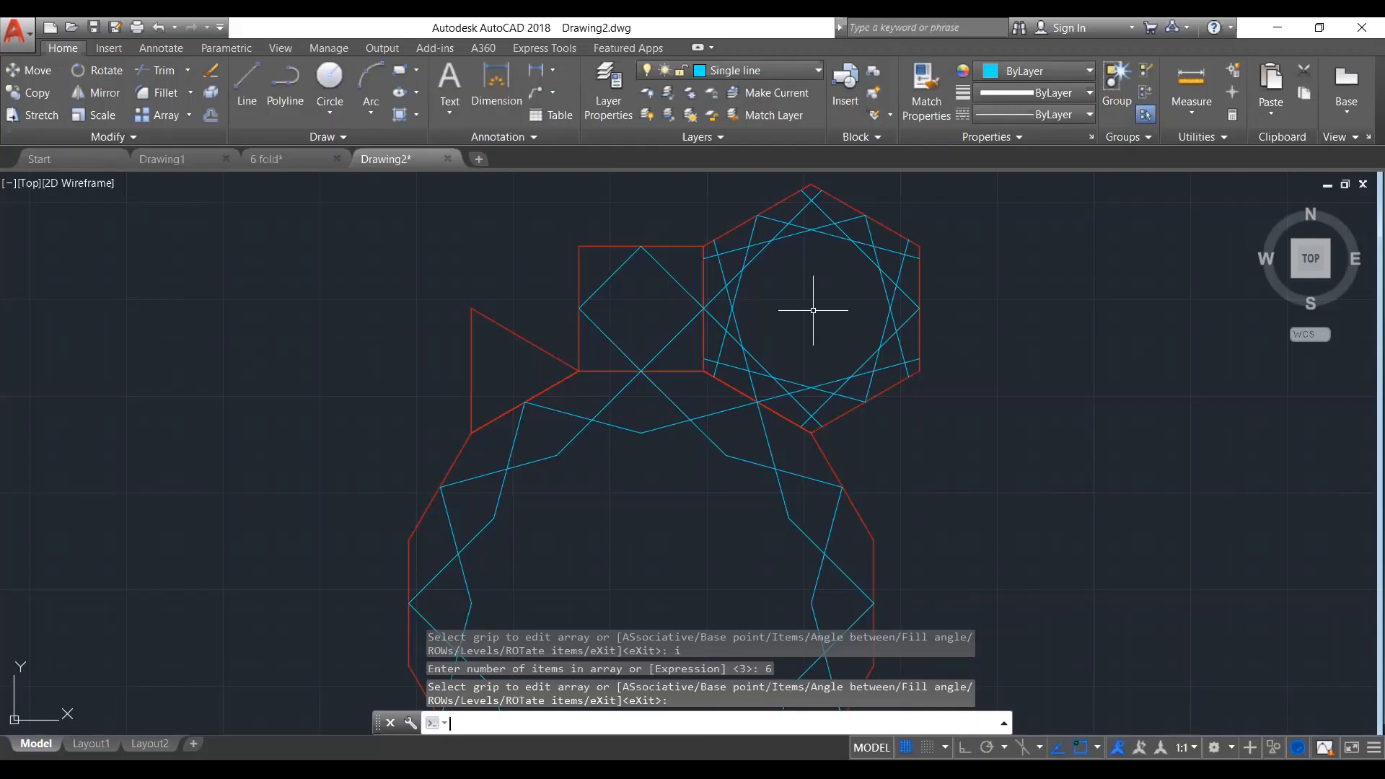
Explode the polar array inside the hexagon into separate lines
{"action": "left_click", "coordinate": [844, 232]}
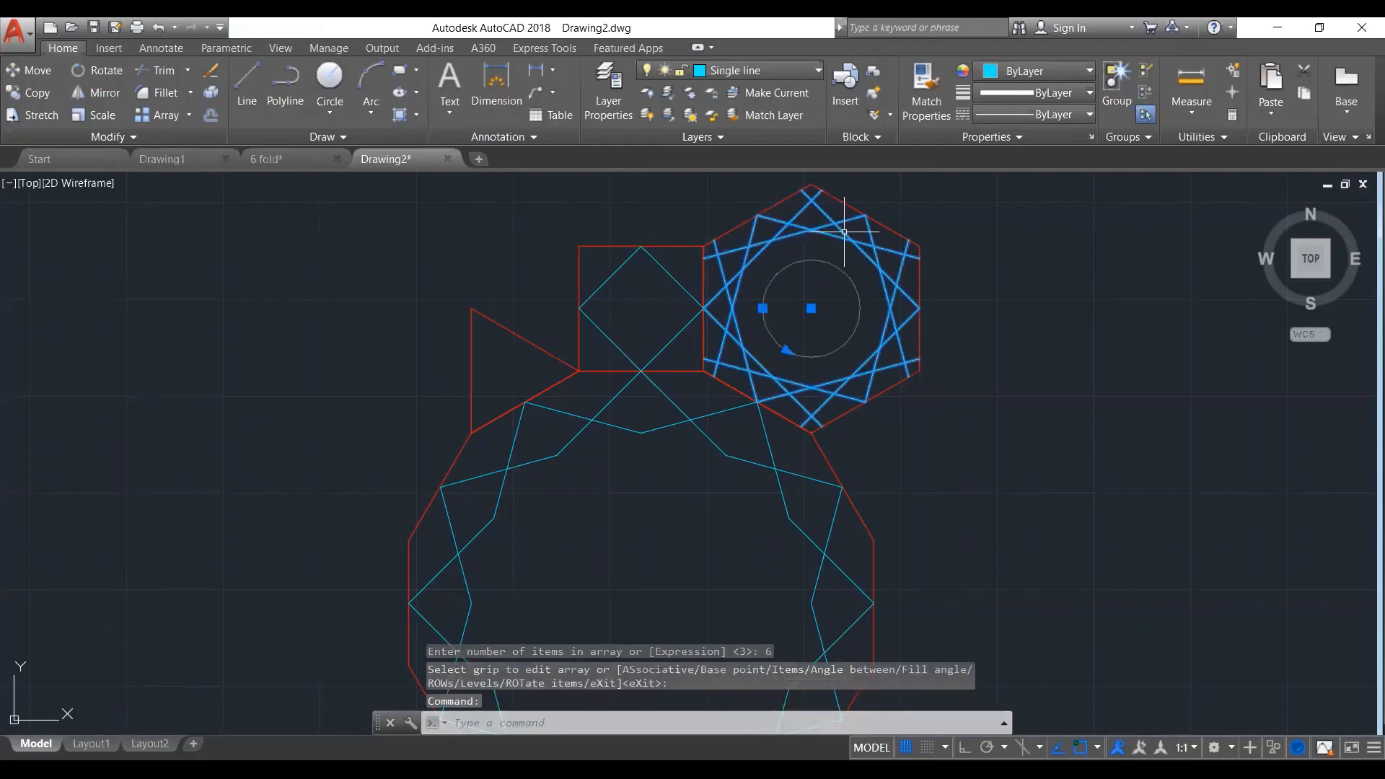
{"action": "type", "text": "x"}
{"action": "key", "text": "Return"}
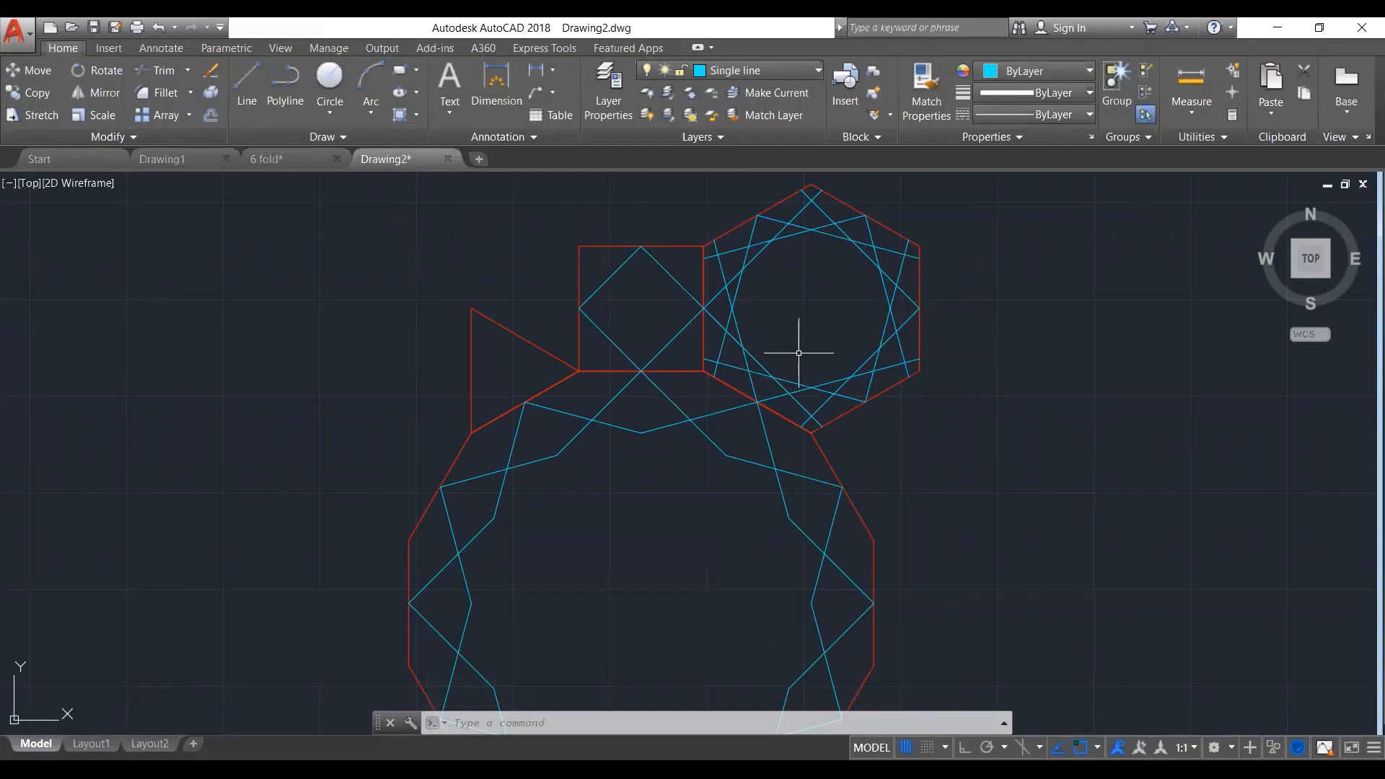
Switch to the 6 fold drawing and examine the reference row of dodecagon, triangle, square and hexagon patterns
{"action": "left_click", "coordinate": [272, 159]}
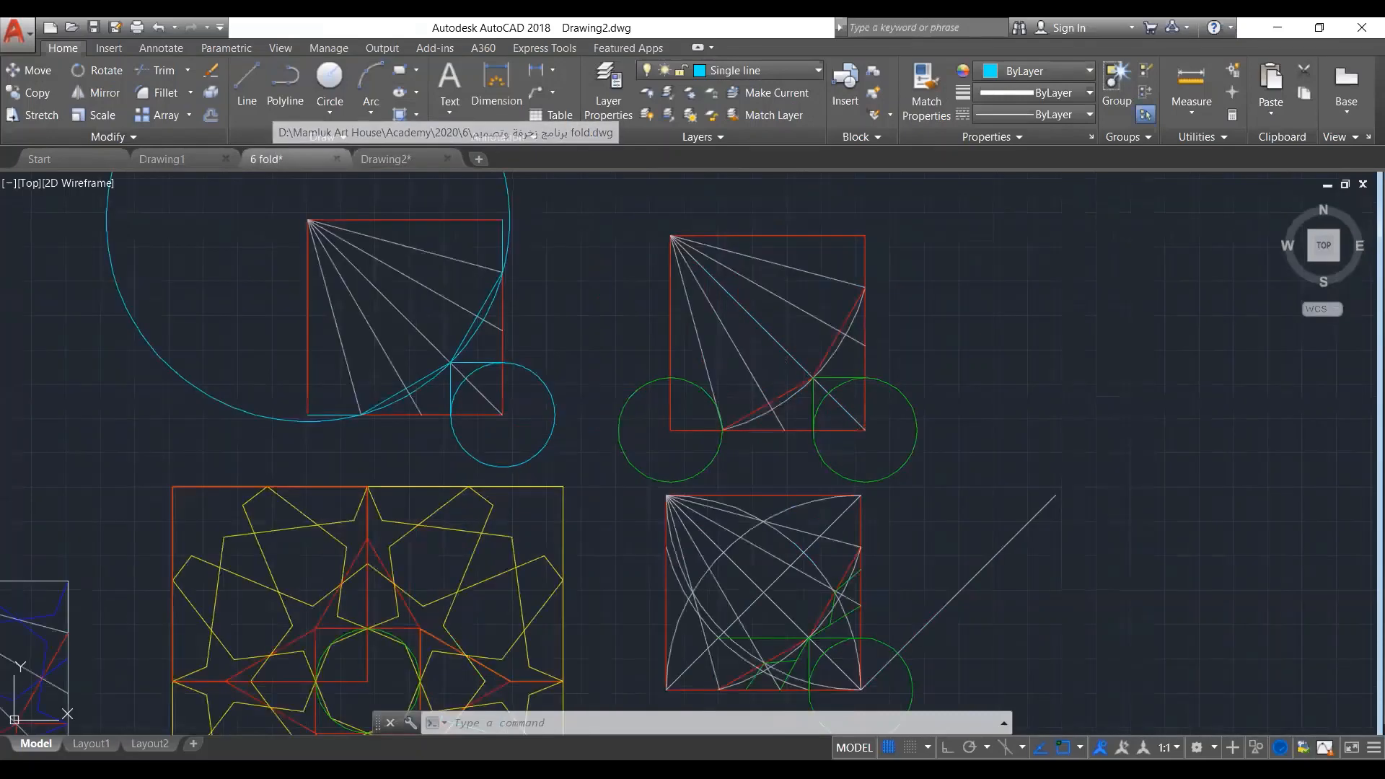
{"action": "scroll", "coordinate": [712, 495], "scroll_direction": "down", "scroll_amount": 10}
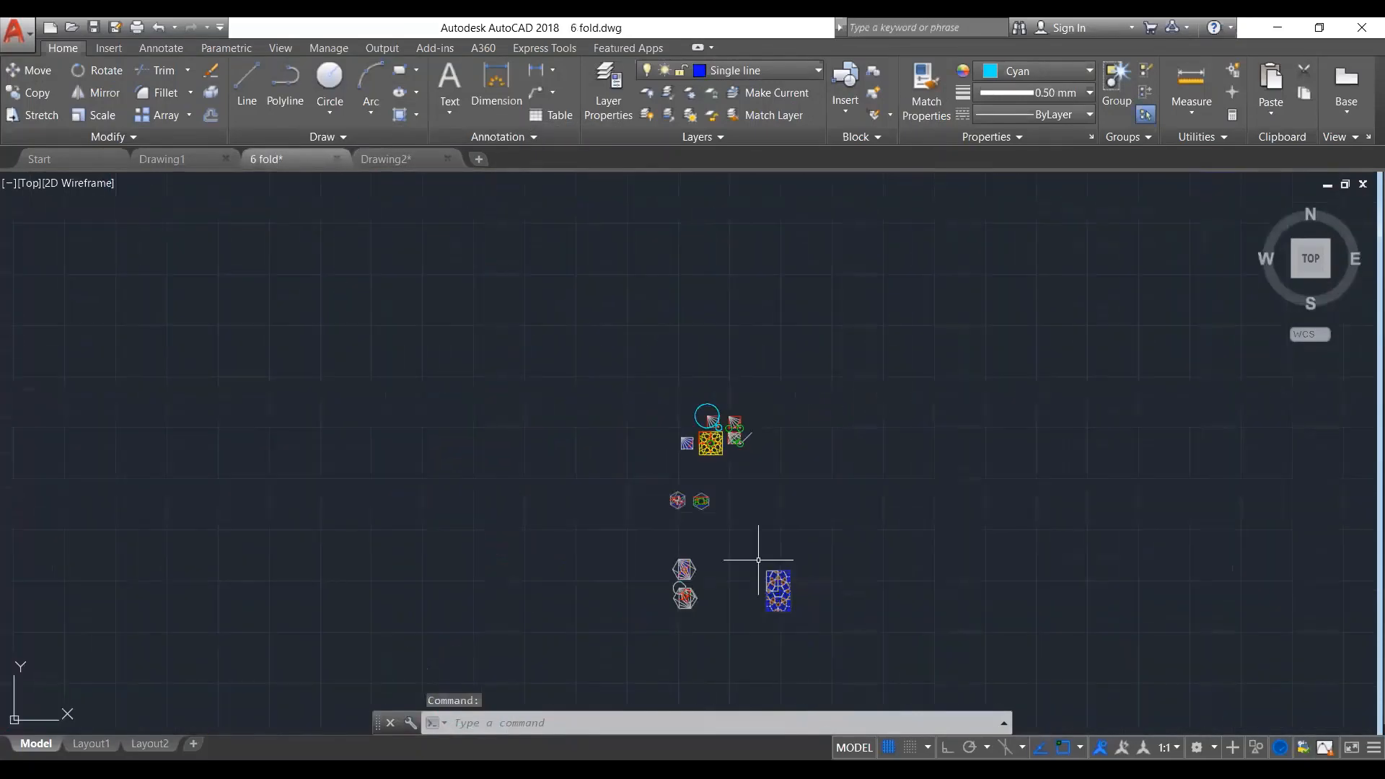
{"action": "scroll", "coordinate": [758, 560], "scroll_direction": "down", "scroll_amount": 3}
{"action": "scroll", "coordinate": [1124, 657], "scroll_direction": "up", "scroll_amount": 4}
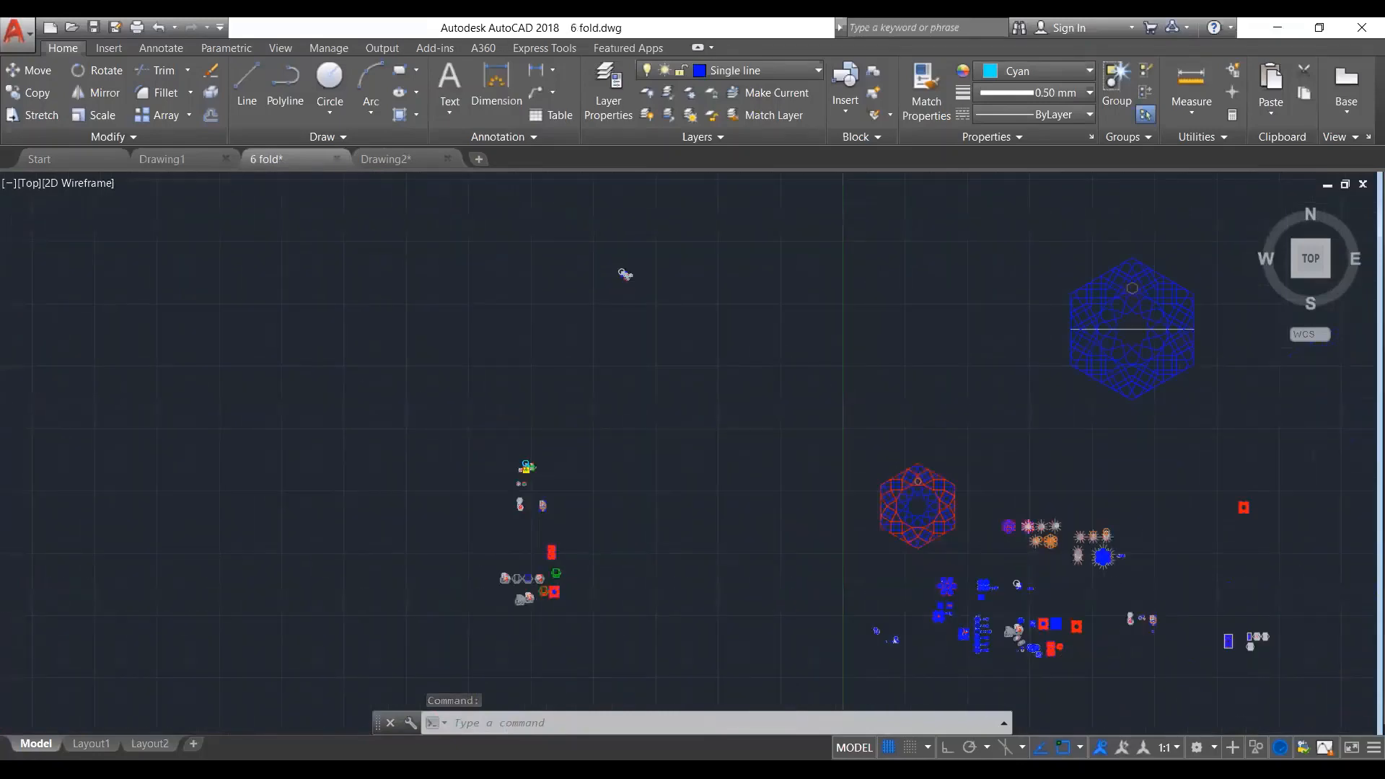
{"action": "scroll", "coordinate": [1123, 658], "scroll_direction": "up", "scroll_amount": 2}
{"action": "scroll", "coordinate": [952, 537], "scroll_direction": "up", "scroll_amount": 4}
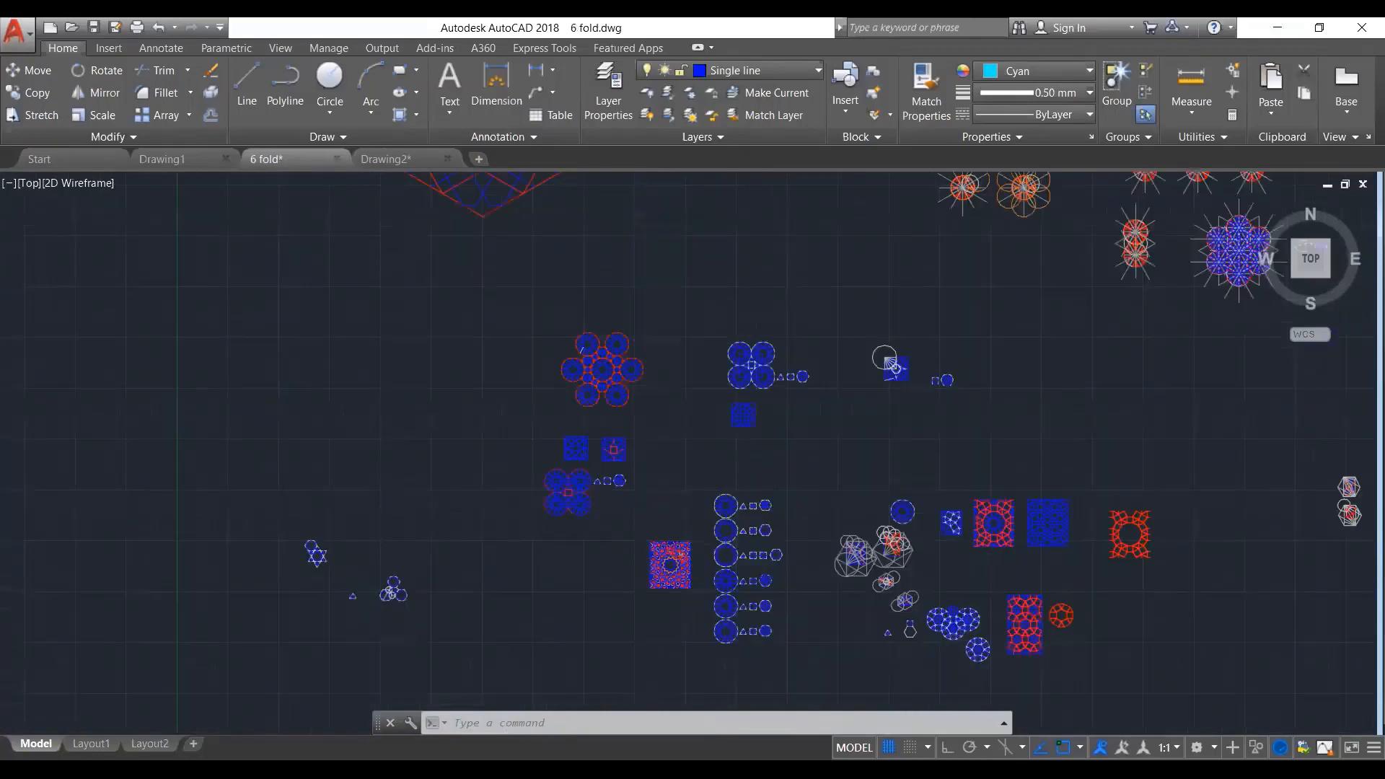
{"action": "scroll", "coordinate": [791, 637], "scroll_direction": "up", "scroll_amount": 4}
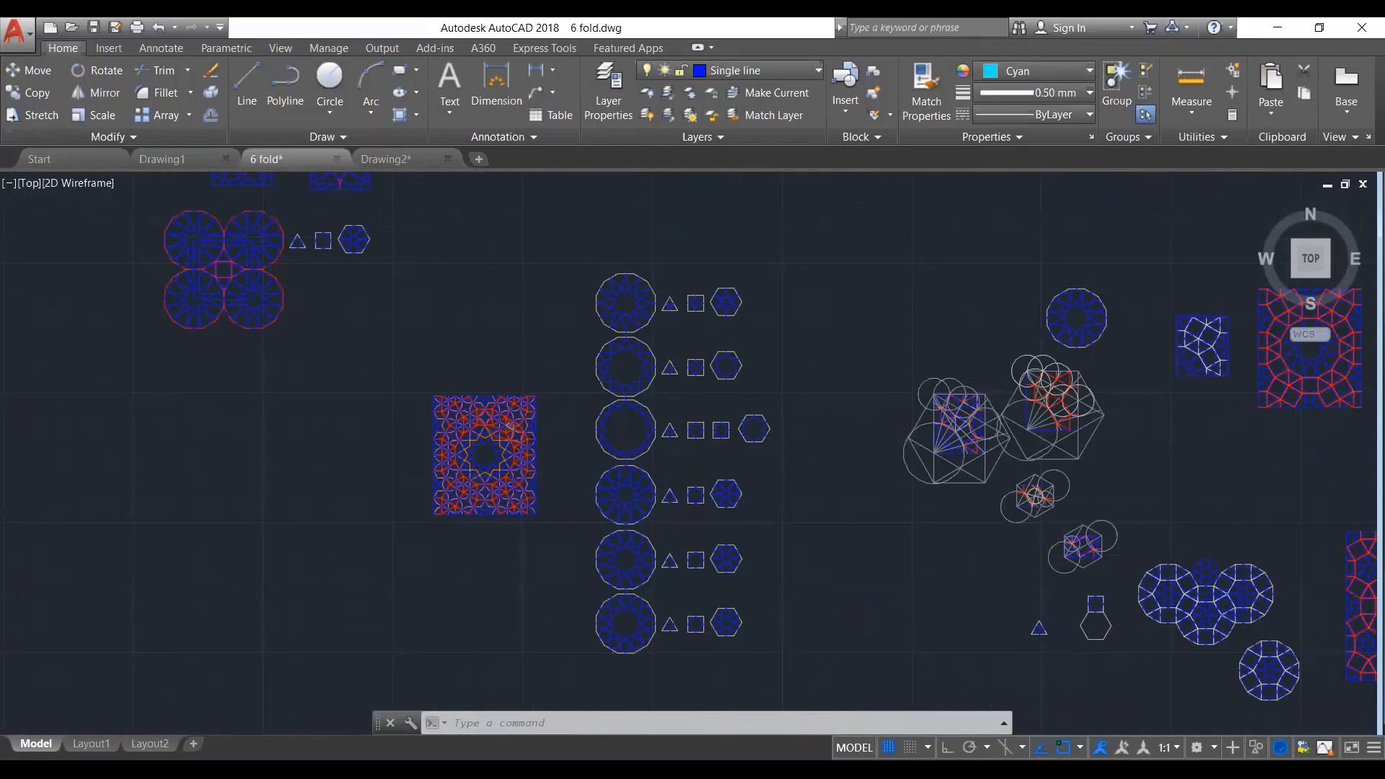
{"action": "scroll", "coordinate": [751, 454], "scroll_direction": "up", "scroll_amount": 2}
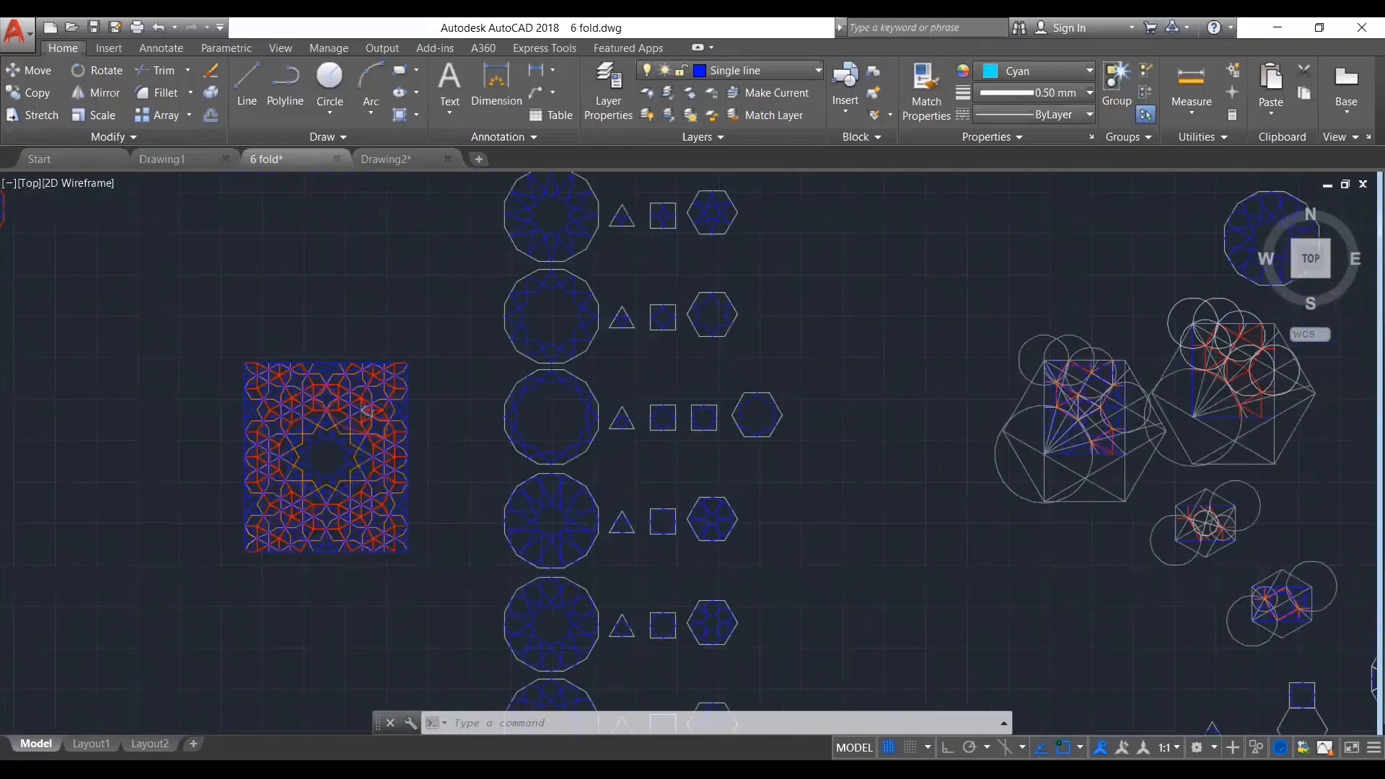
{"action": "scroll", "coordinate": [751, 452], "scroll_direction": "up", "scroll_amount": 4}
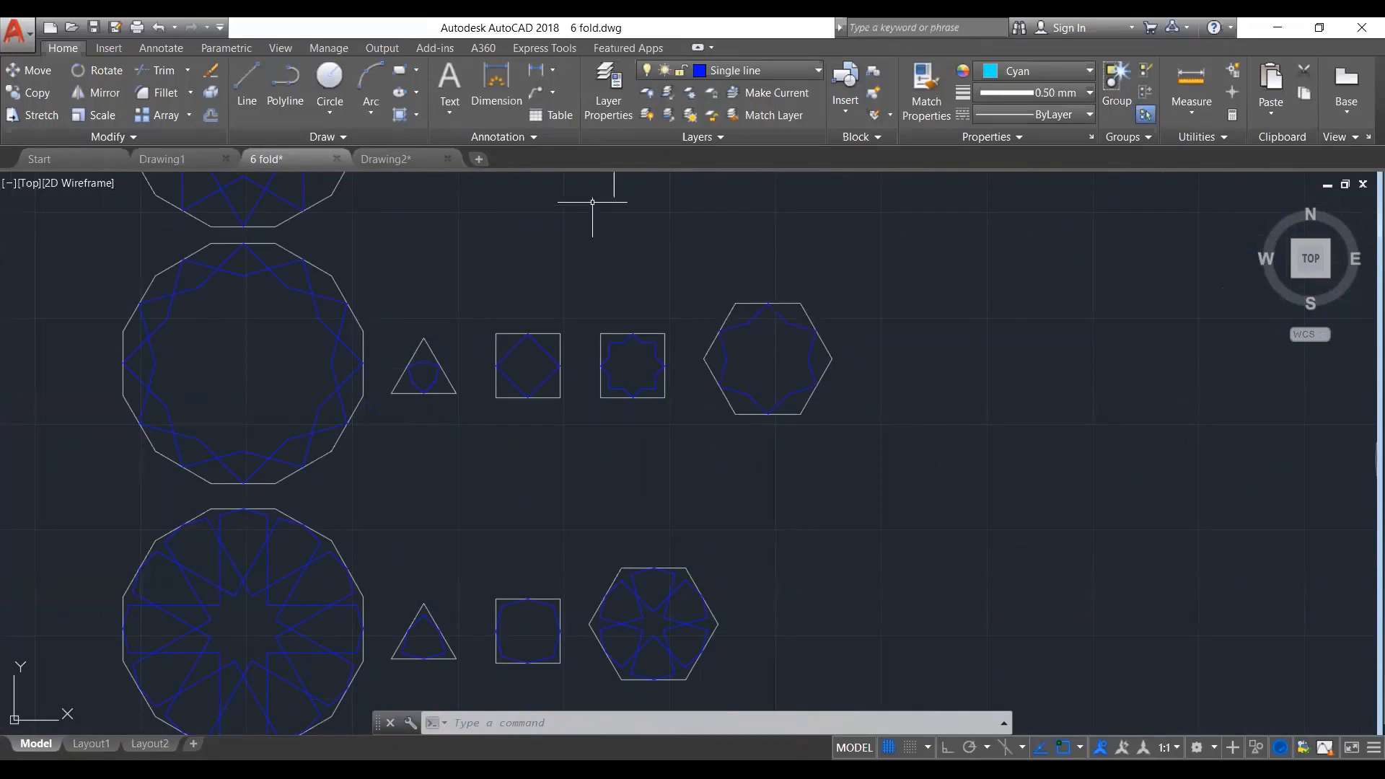
Switch back to the Drawing2 drawing and leave the Fillet command
{"action": "left_click", "coordinate": [394, 159]}
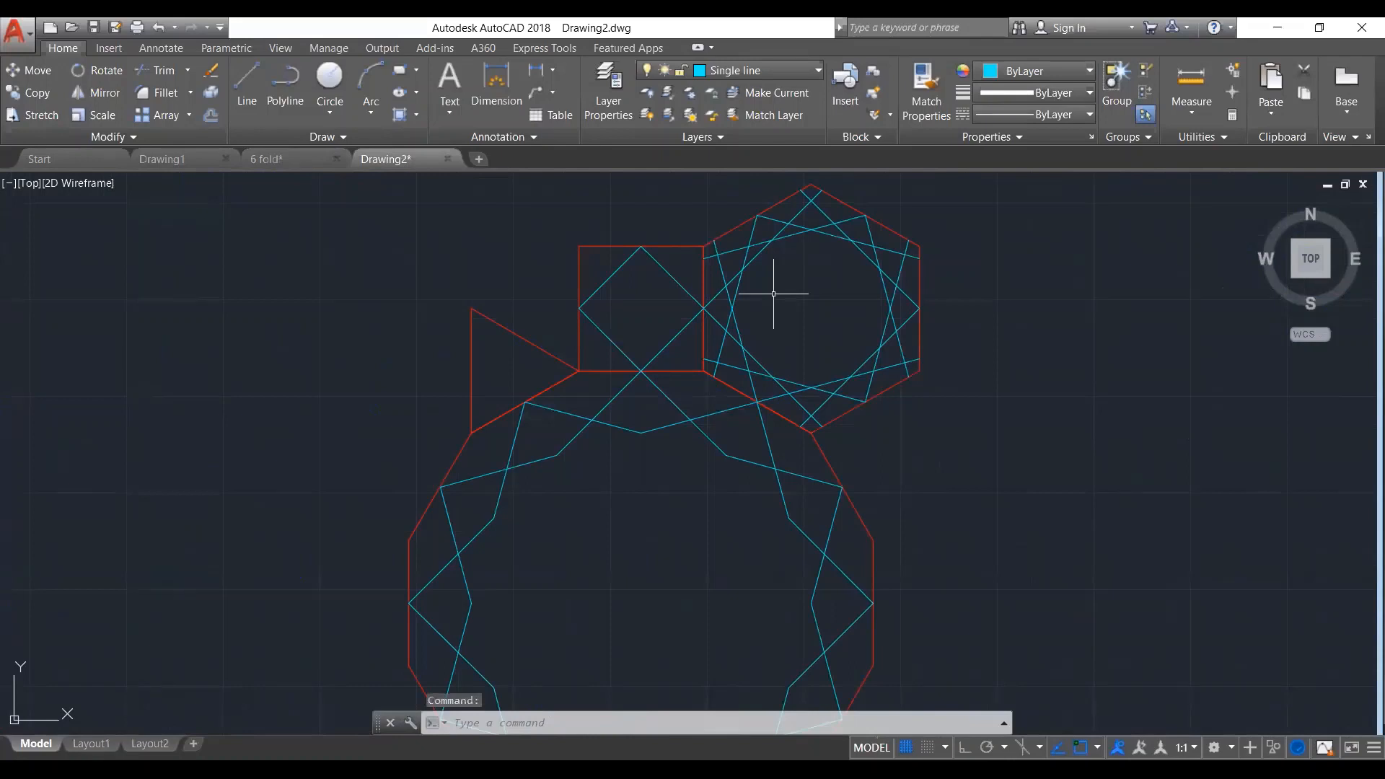
{"action": "key", "text": "space"}
{"action": "key", "text": "Escape"}
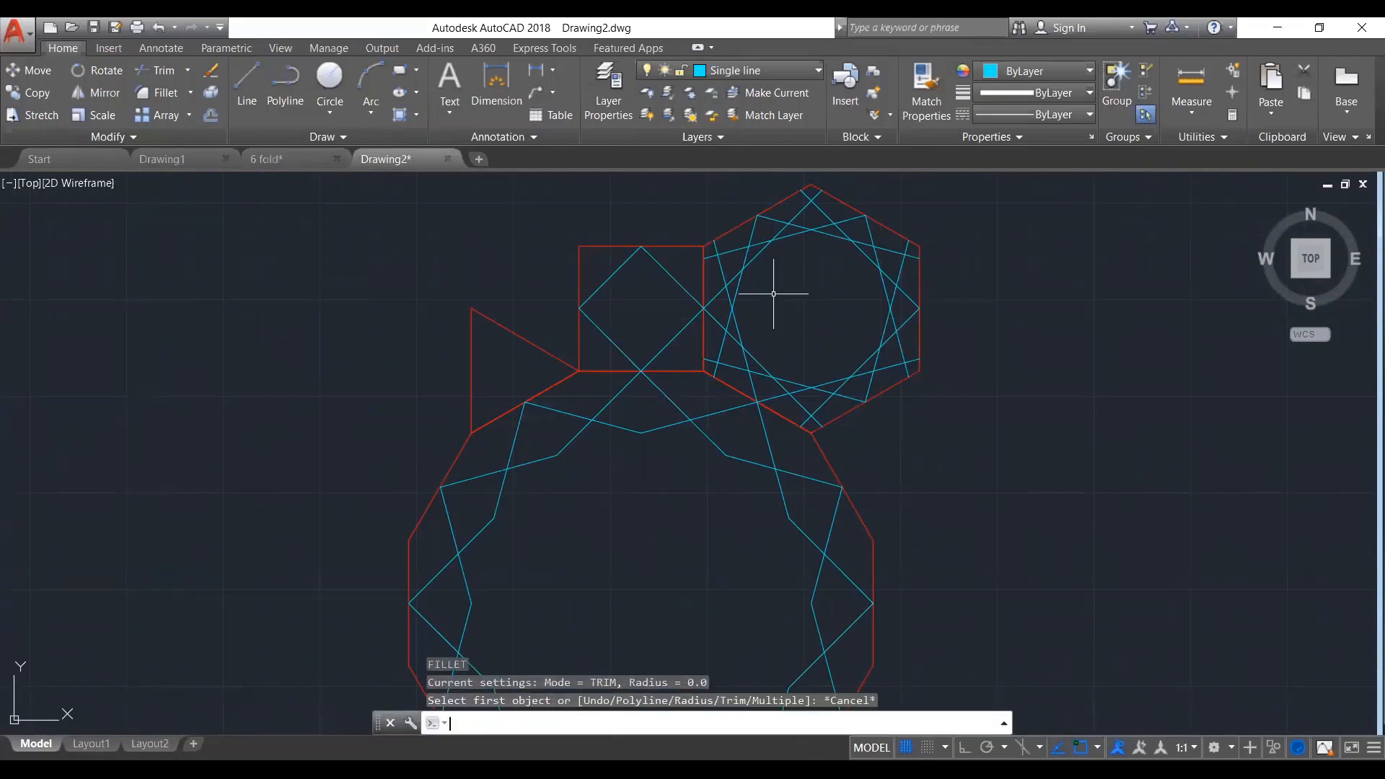
Trim the crossing line segments around the centre of the hexagon, using the hexagon's star lines as cutting edges
{"action": "left_click", "coordinate": [879, 235]}
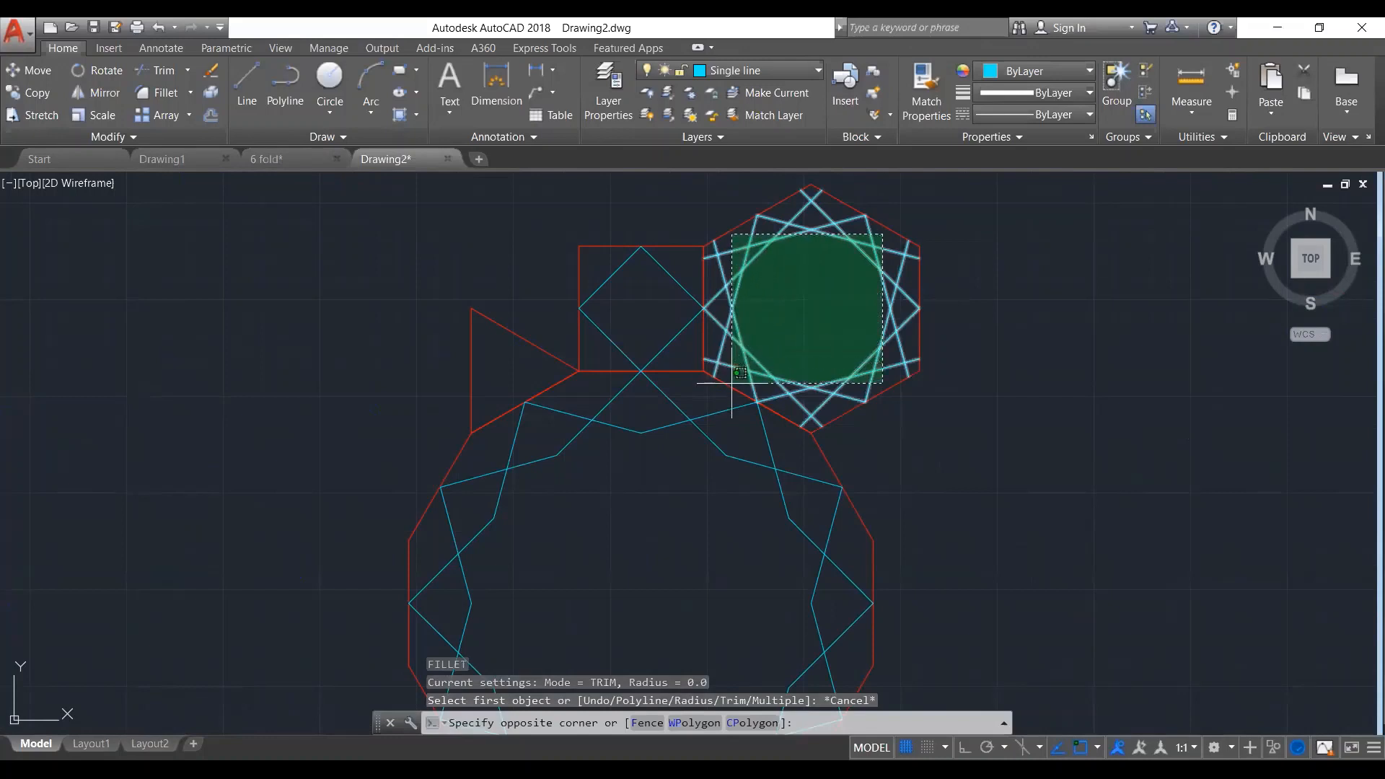
{"action": "left_click", "coordinate": [731, 383]}
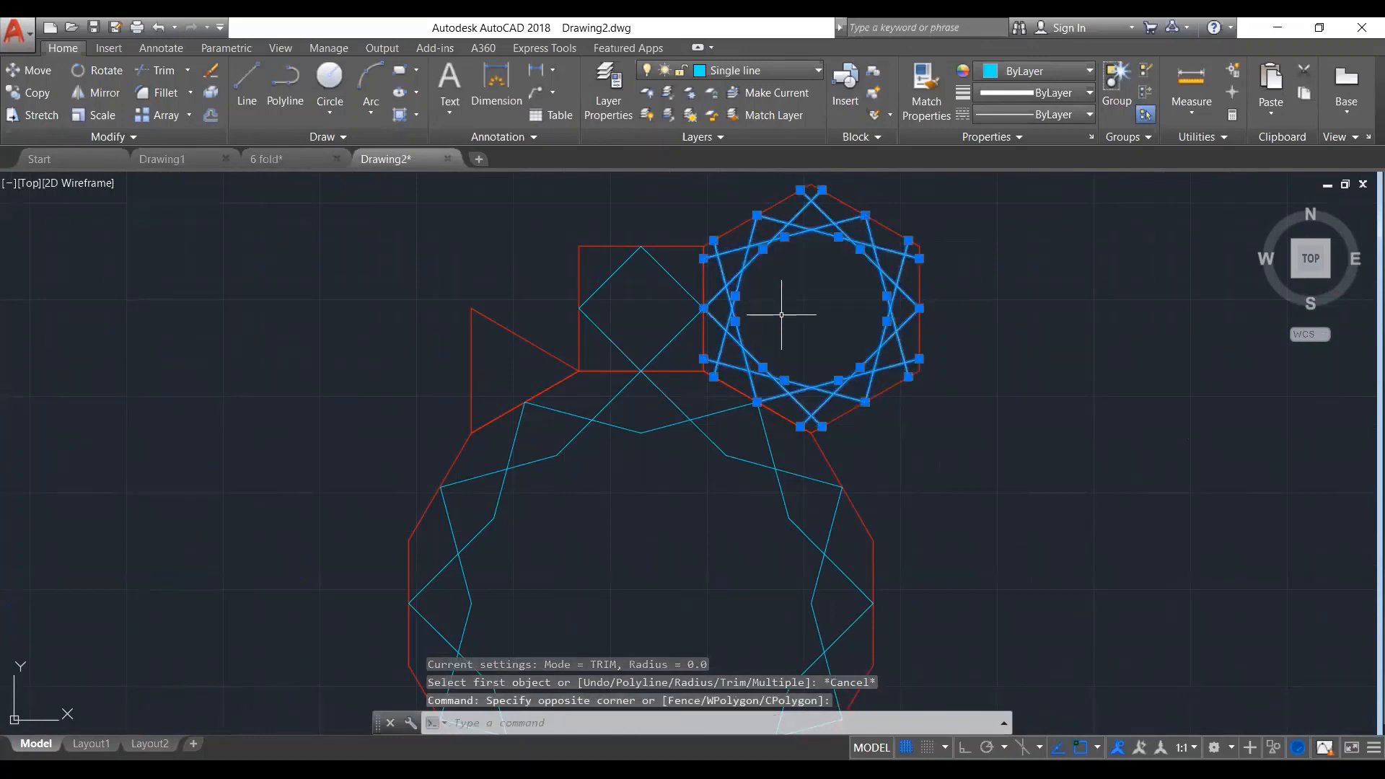
{"action": "type", "text": "tr"}
{"action": "key", "text": "Return"}
{"action": "left_click", "coordinate": [824, 232]}
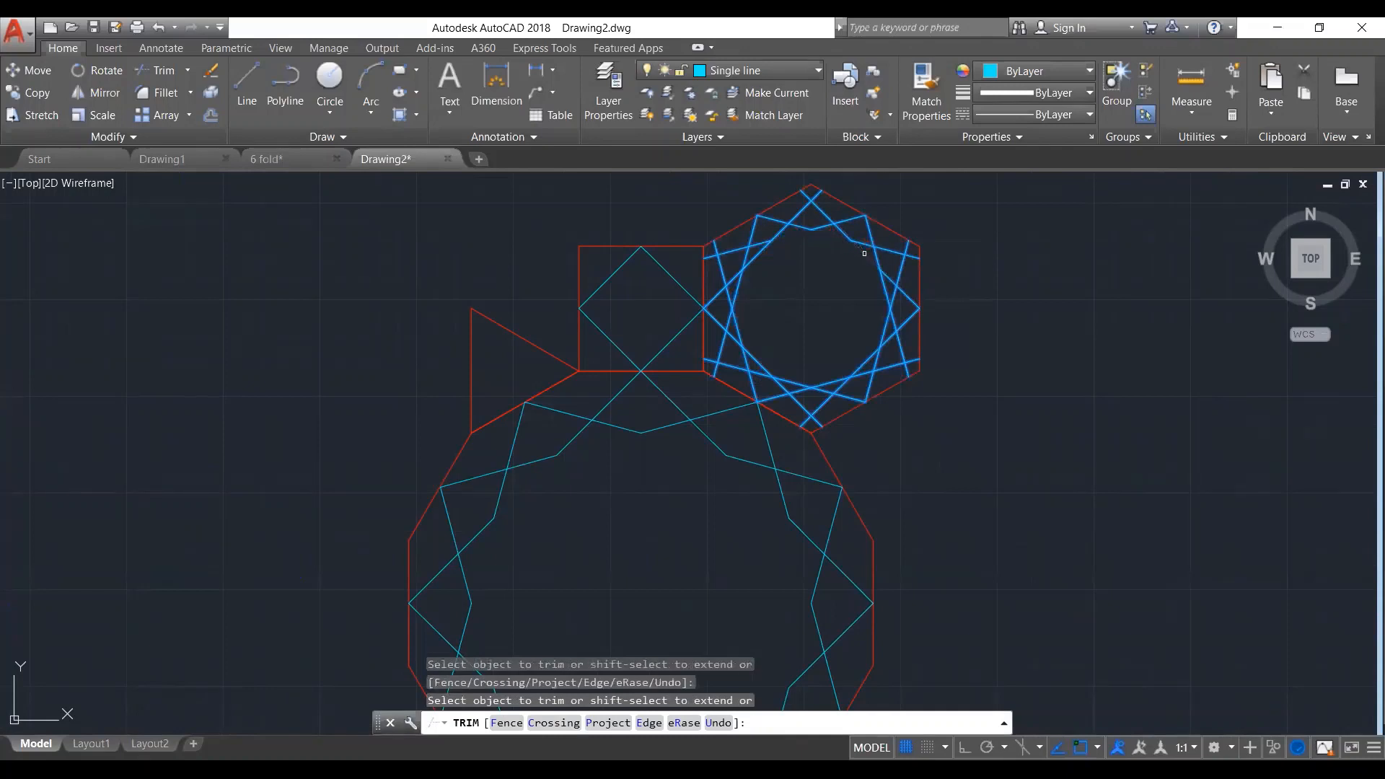
{"action": "left_click", "coordinate": [880, 282]}
{"action": "left_click", "coordinate": [884, 318]}
{"action": "left_click", "coordinate": [842, 376]}
{"action": "left_click", "coordinate": [800, 384]}
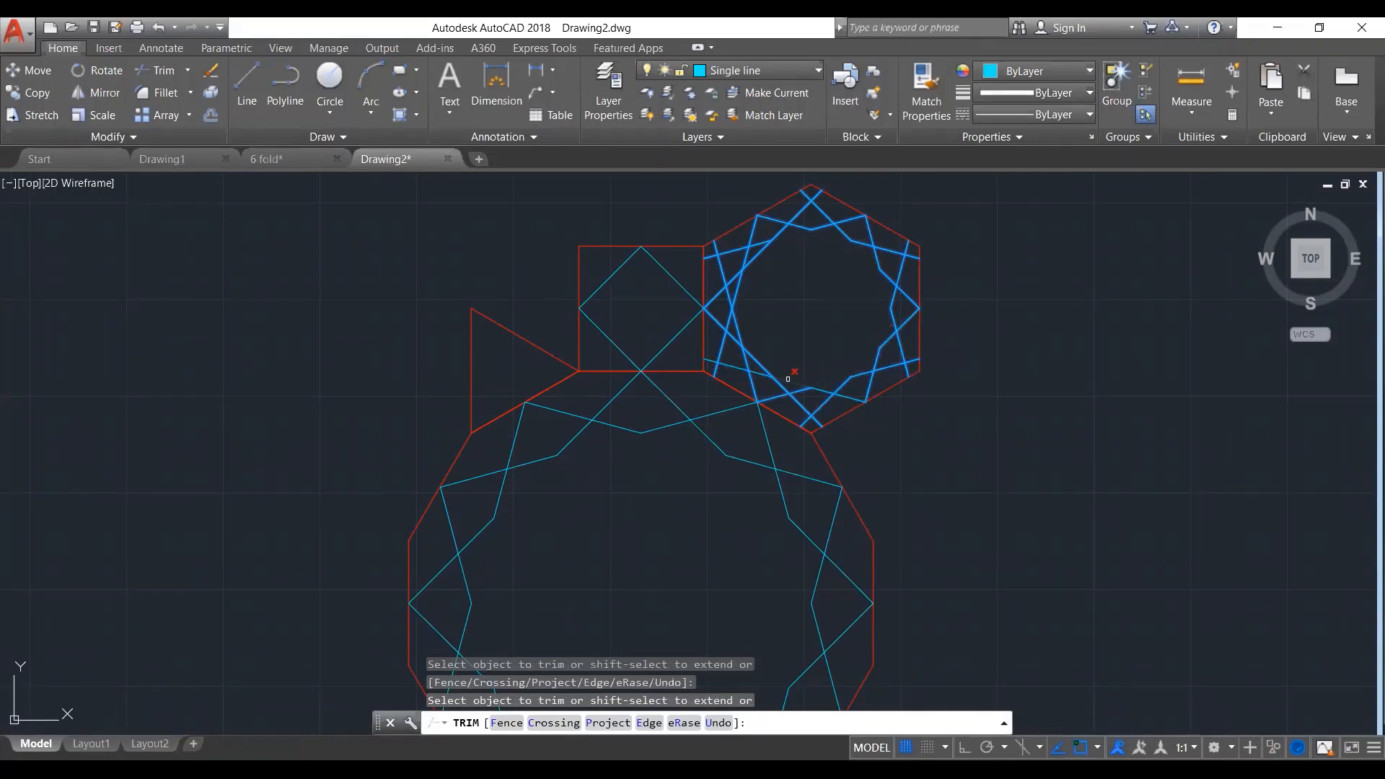
{"action": "left_click", "coordinate": [765, 366]}
{"action": "left_click", "coordinate": [739, 331]}
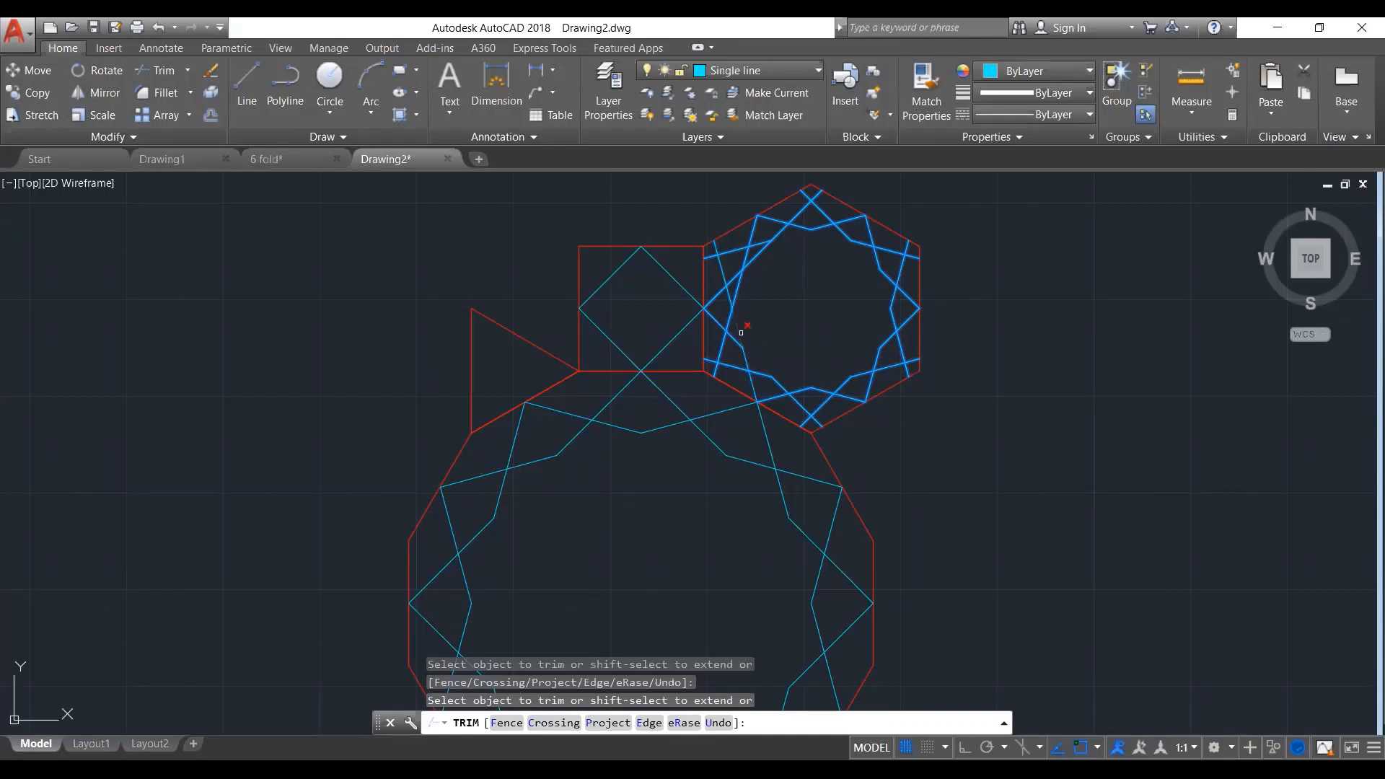
{"action": "left_click", "coordinate": [755, 258]}
{"action": "key", "text": "Return"}
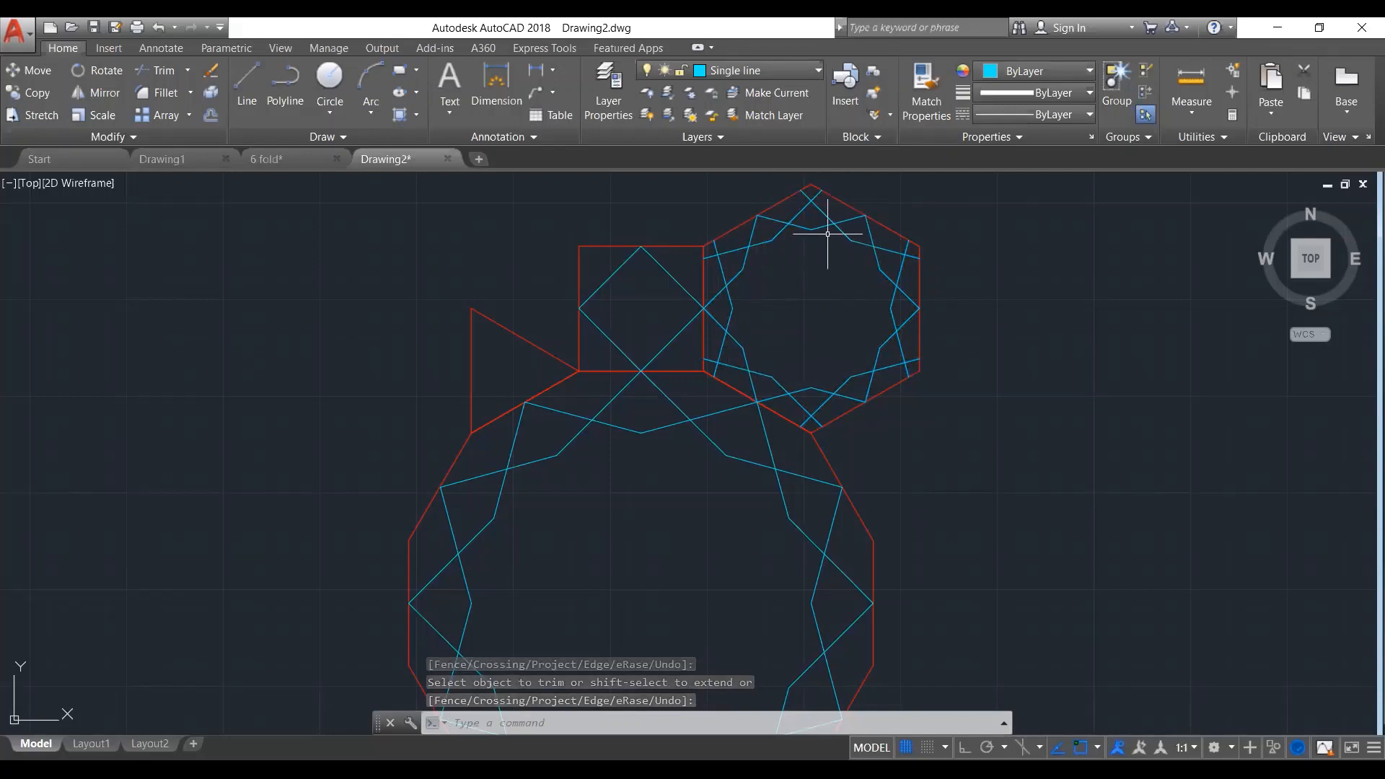
Delete the leftover star lines that cross near the hexagon's corners, keeping the six-pointed star outline that meets the edge midpoints
{"action": "left_click", "coordinate": [816, 206]}
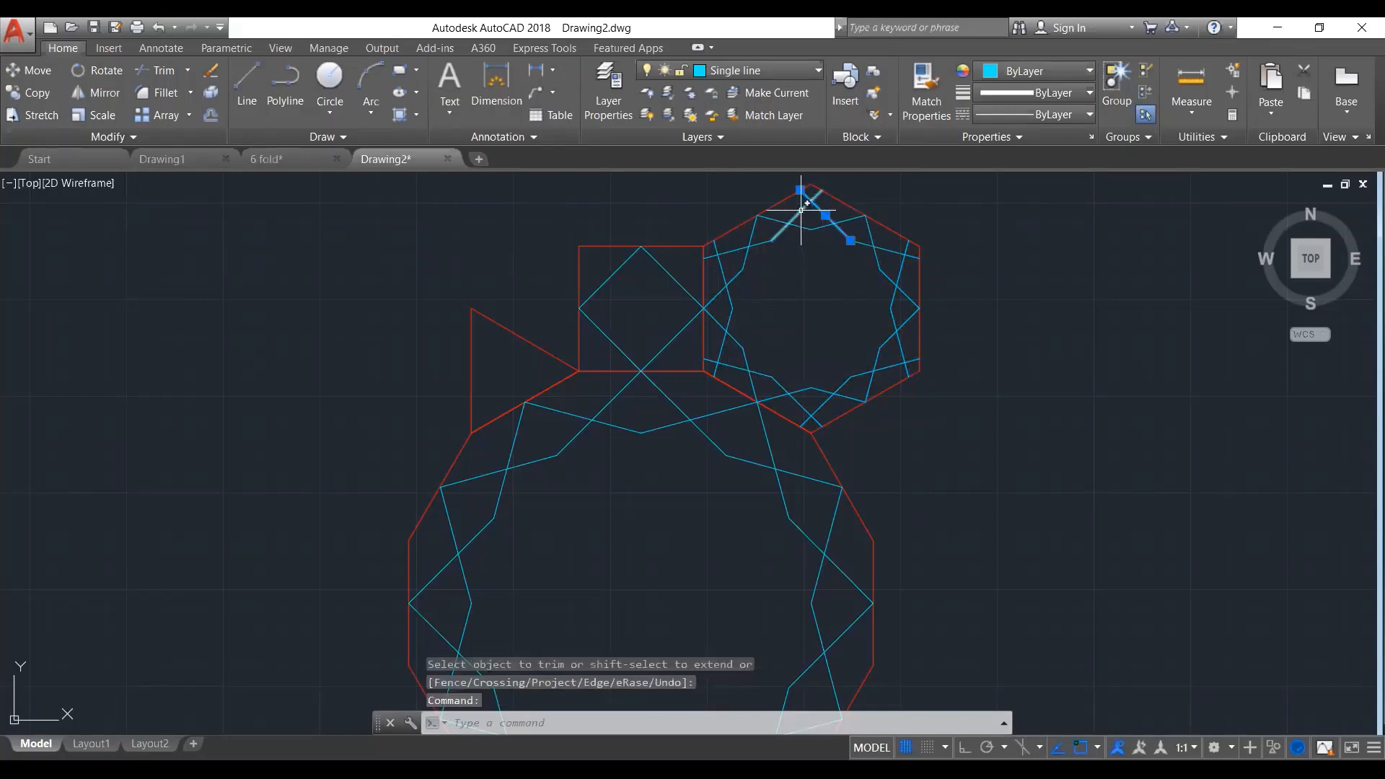
{"action": "left_click", "coordinate": [793, 218]}
{"action": "left_click", "coordinate": [734, 251]}
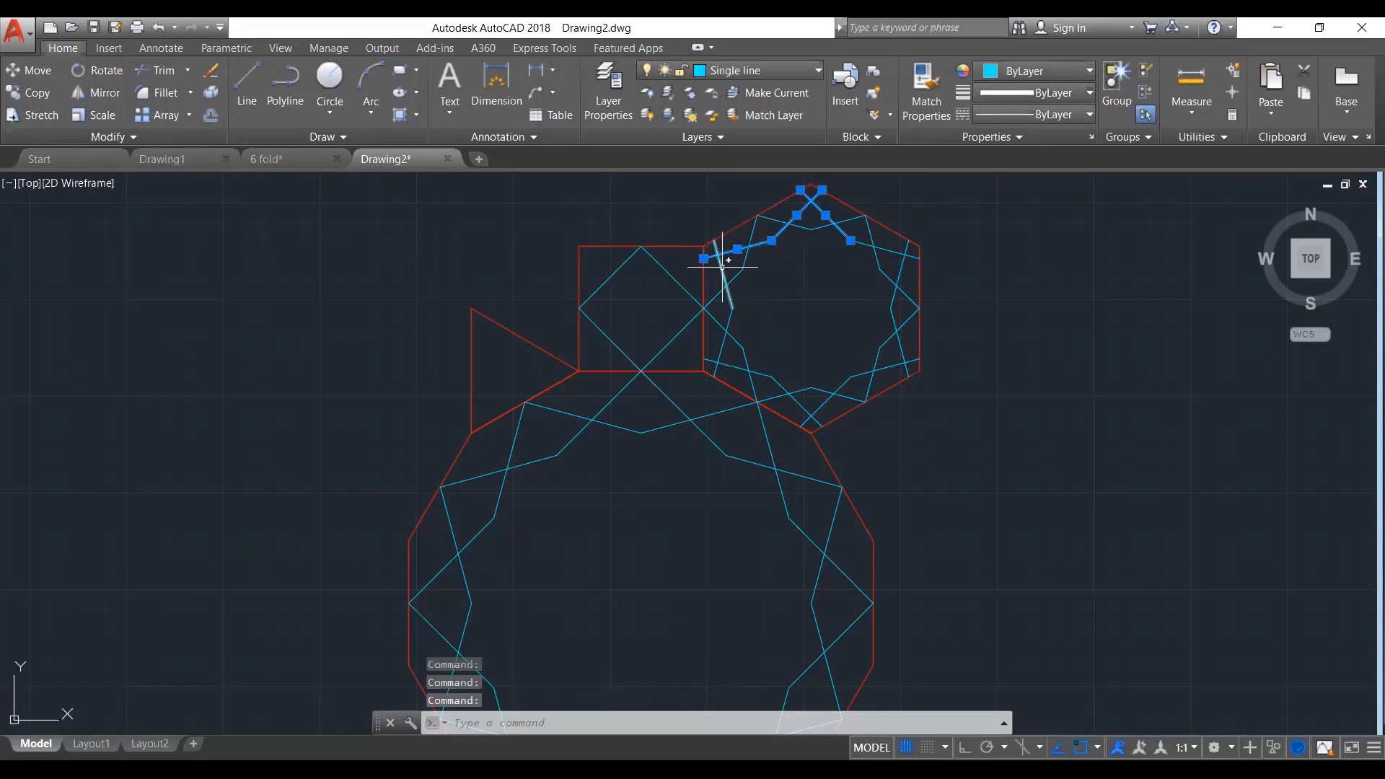
{"action": "left_click", "coordinate": [727, 285]}
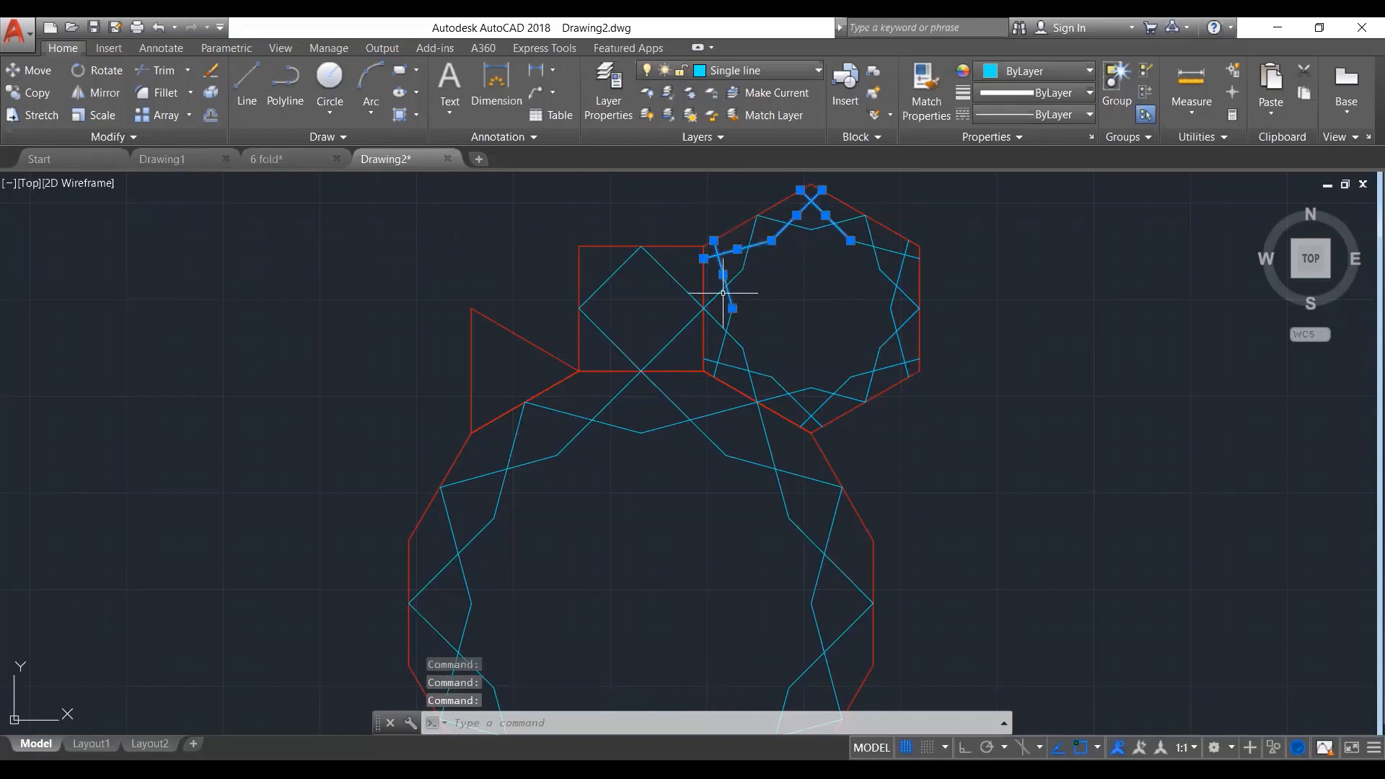
{"action": "left_click", "coordinate": [719, 361]}
{"action": "left_click", "coordinate": [754, 373]}
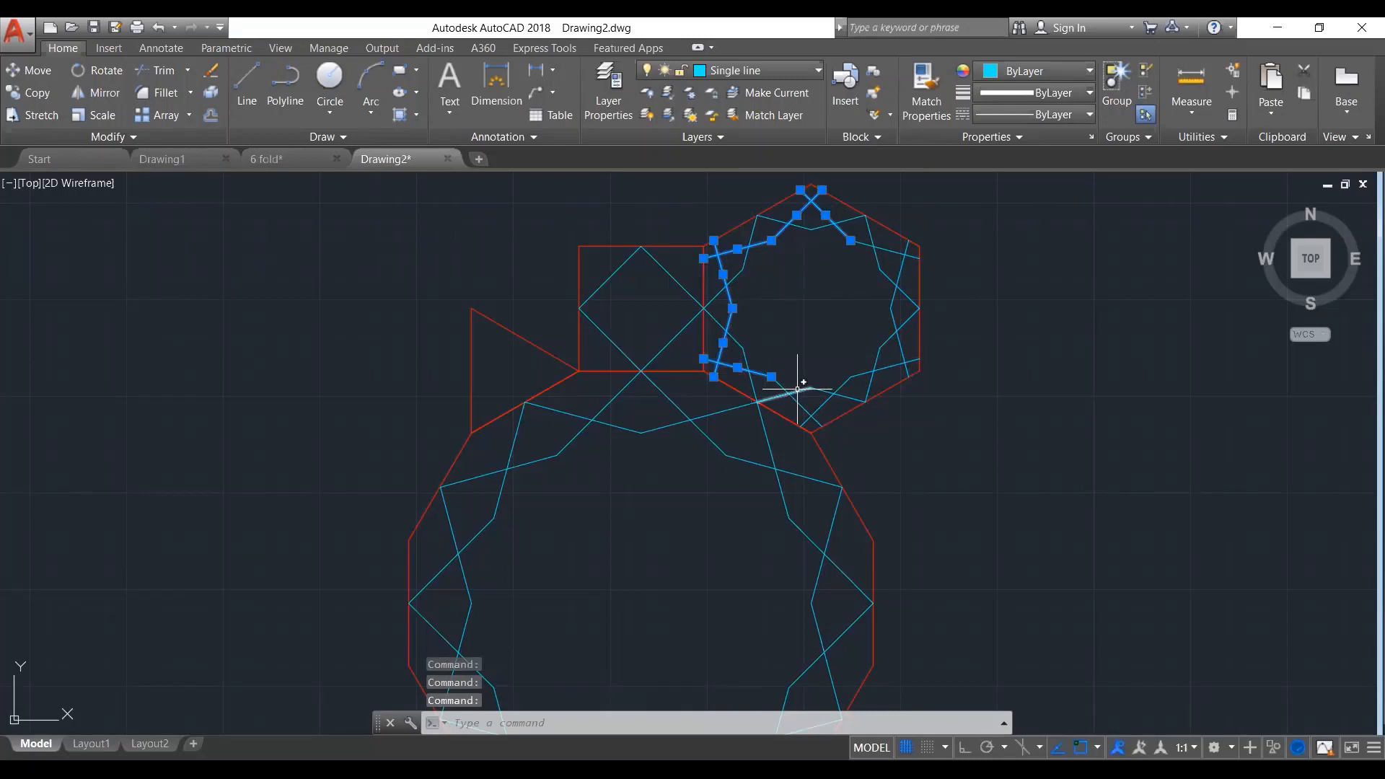
{"action": "left_click", "coordinate": [813, 415]}
{"action": "left_click", "coordinate": [821, 404]}
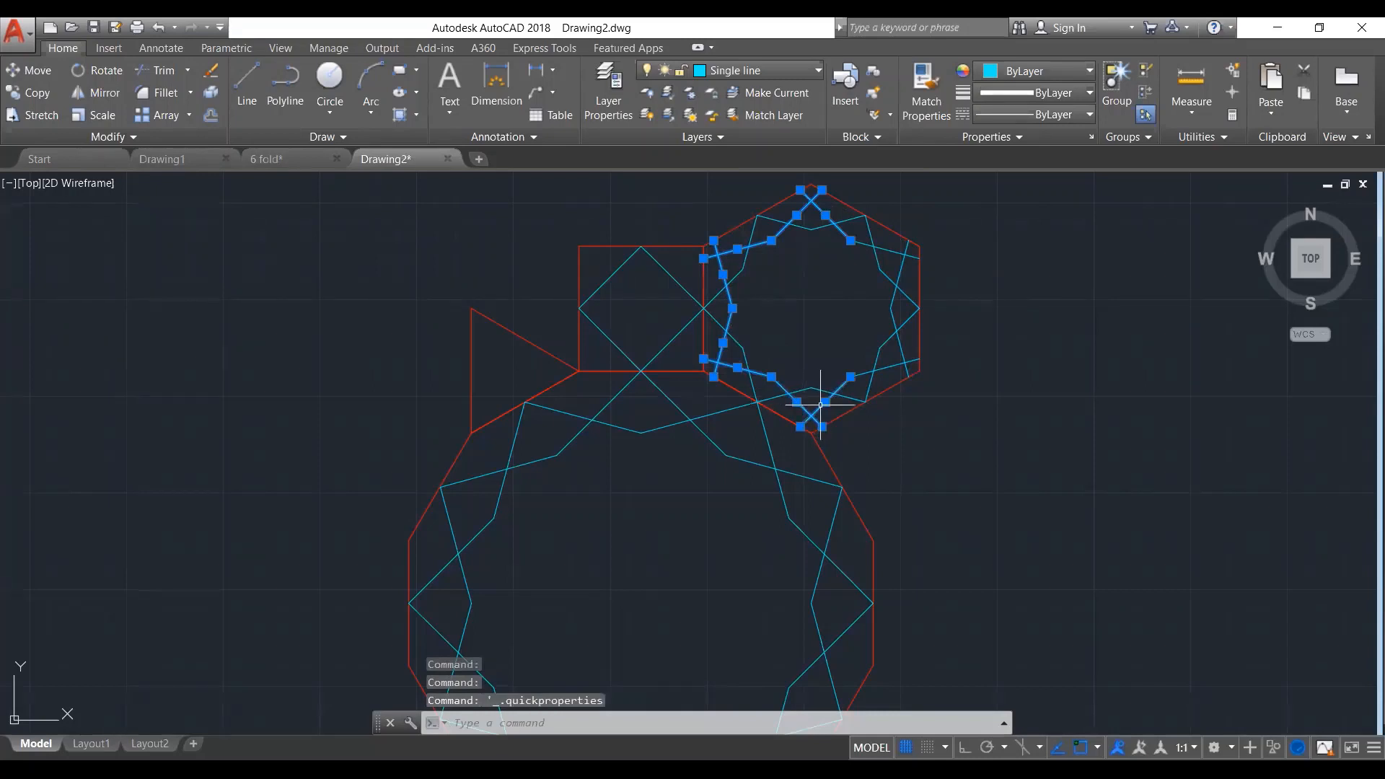
{"action": "left_click", "coordinate": [884, 367]}
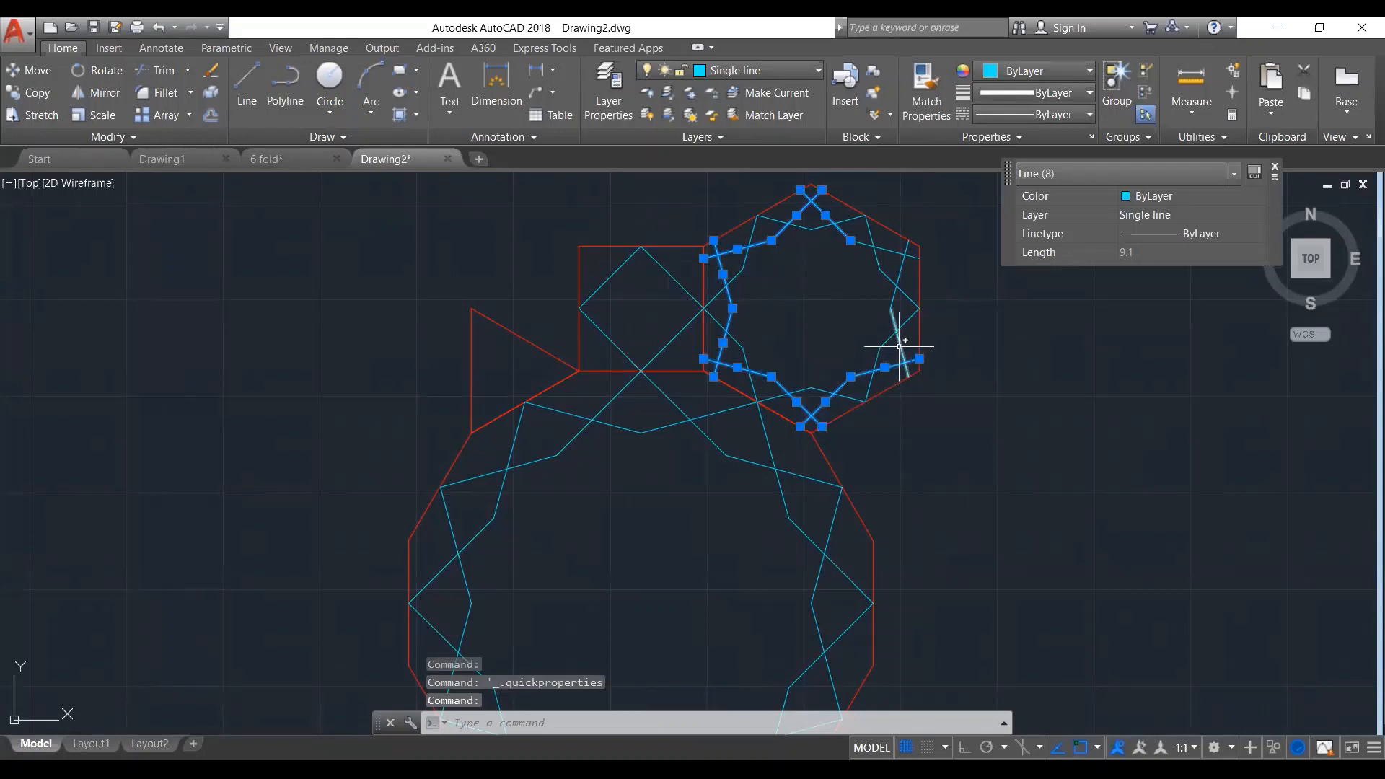
{"action": "left_click", "coordinate": [900, 344]}
{"action": "left_click", "coordinate": [899, 274]}
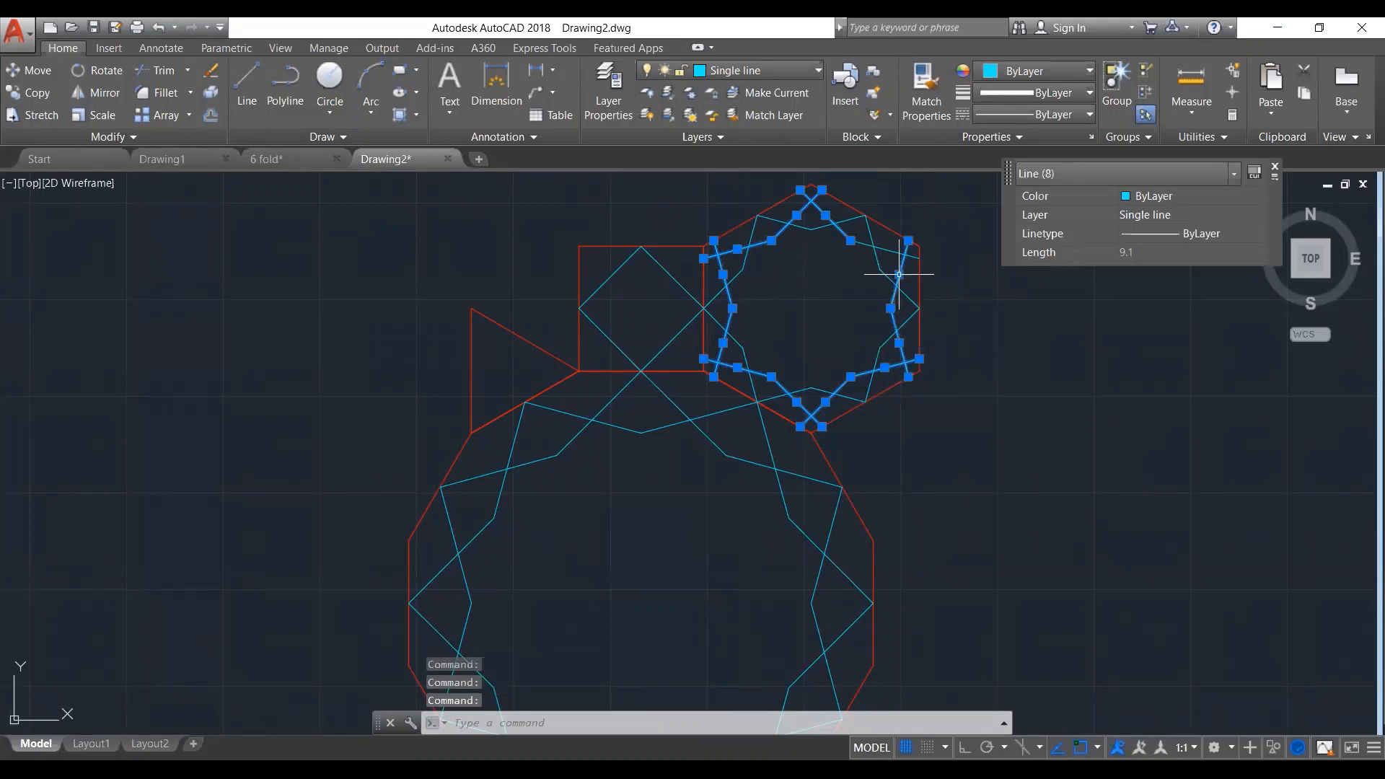
{"action": "left_click", "coordinate": [897, 250]}
{"action": "left_click", "coordinate": [857, 266]}
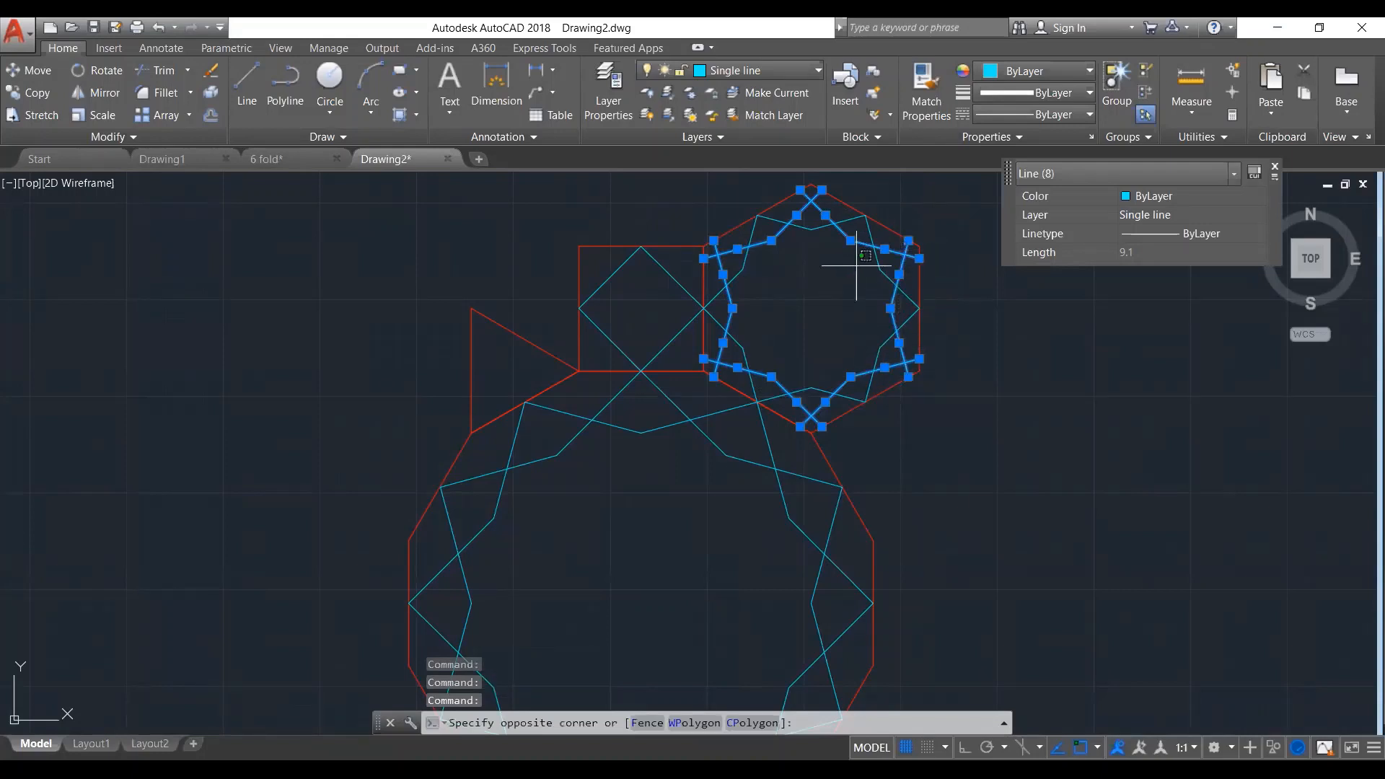
{"action": "key", "text": "Delete"}
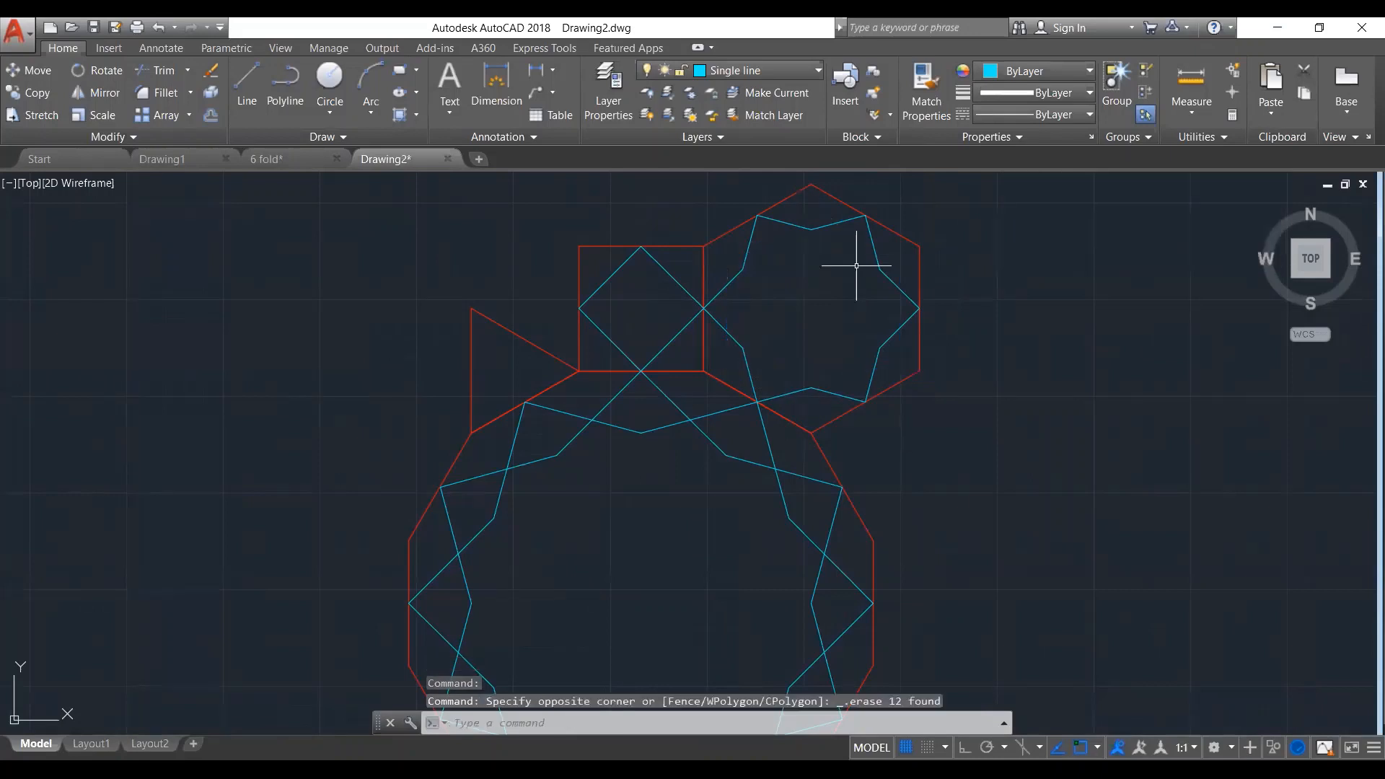
{"action": "left_click", "coordinate": [974, 308]}
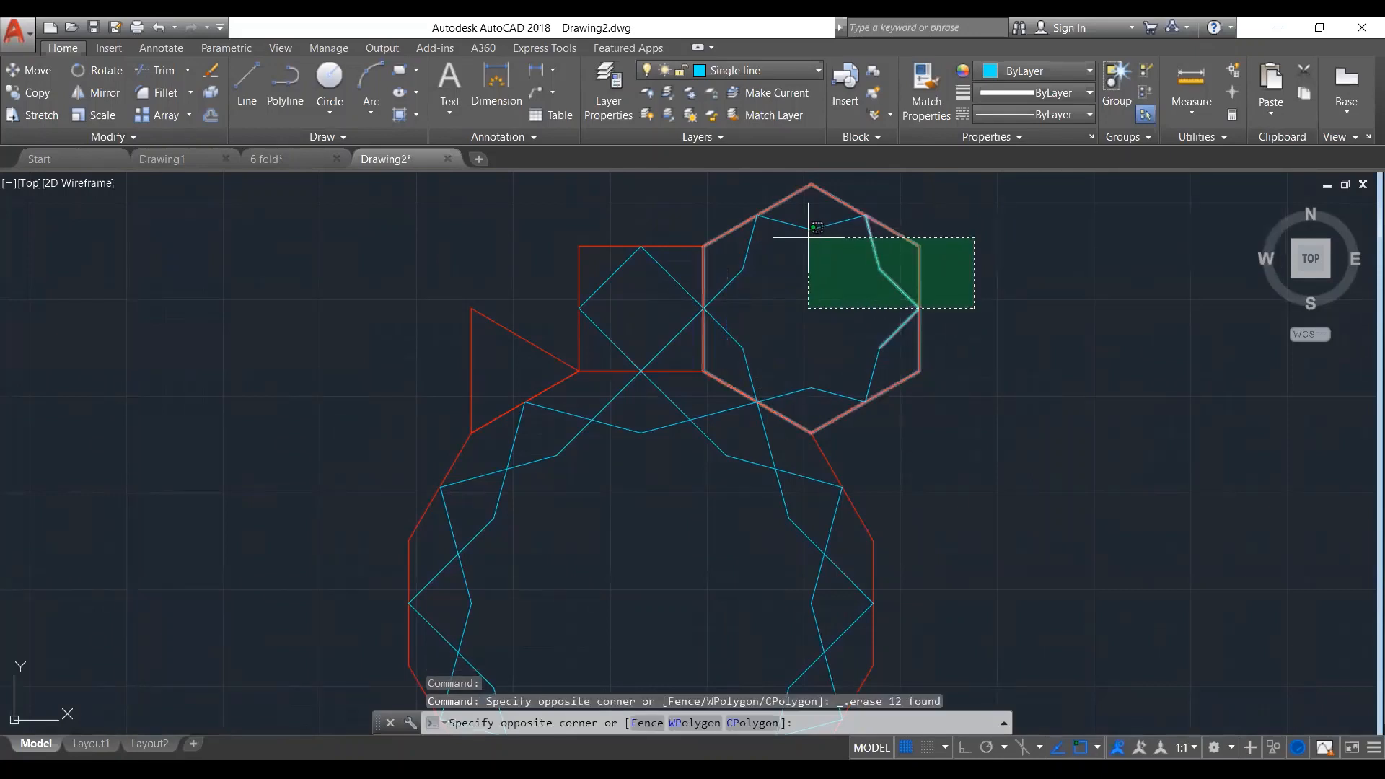
{"action": "key", "text": "Escape"}
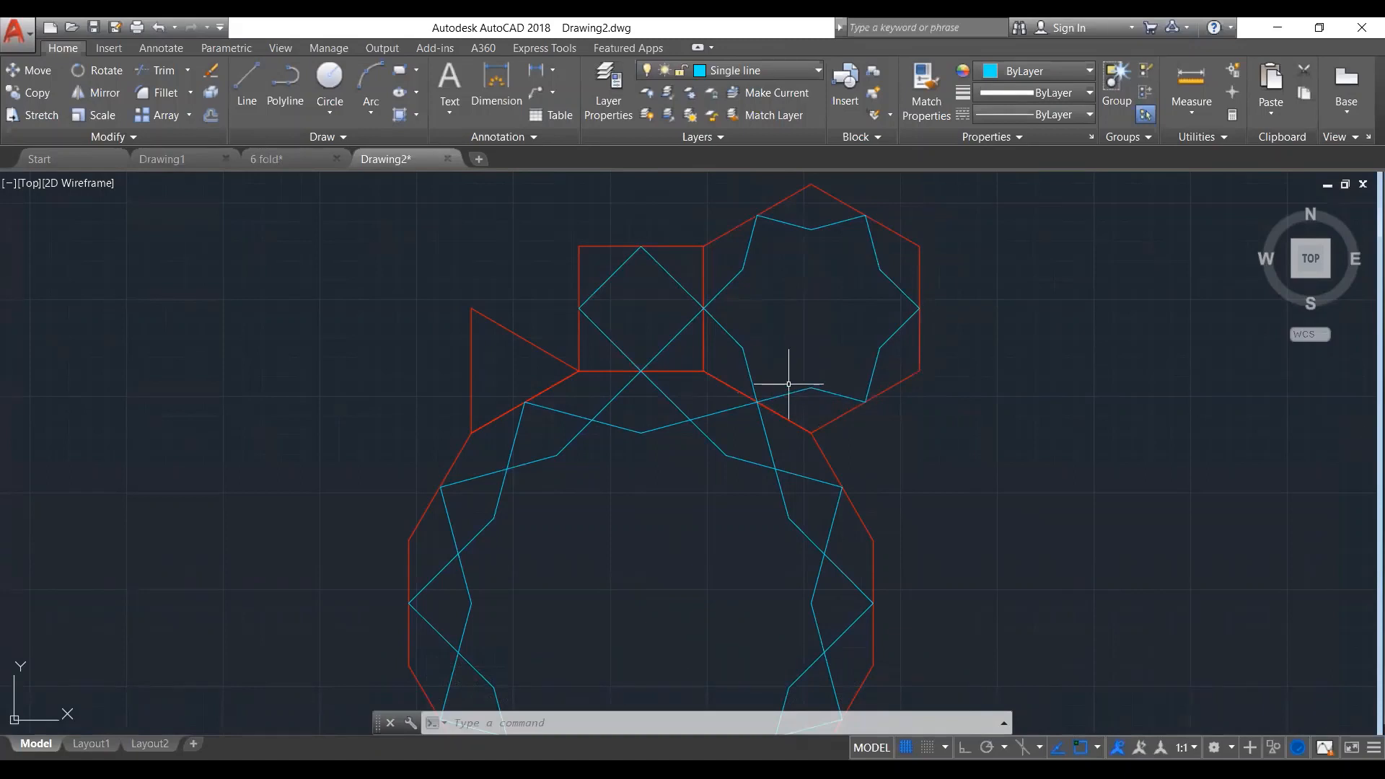
Try to extend the dodecagon's two adjoining star lines across the triangle, using the triangle as the boundary
{"action": "left_click", "coordinate": [505, 328]}
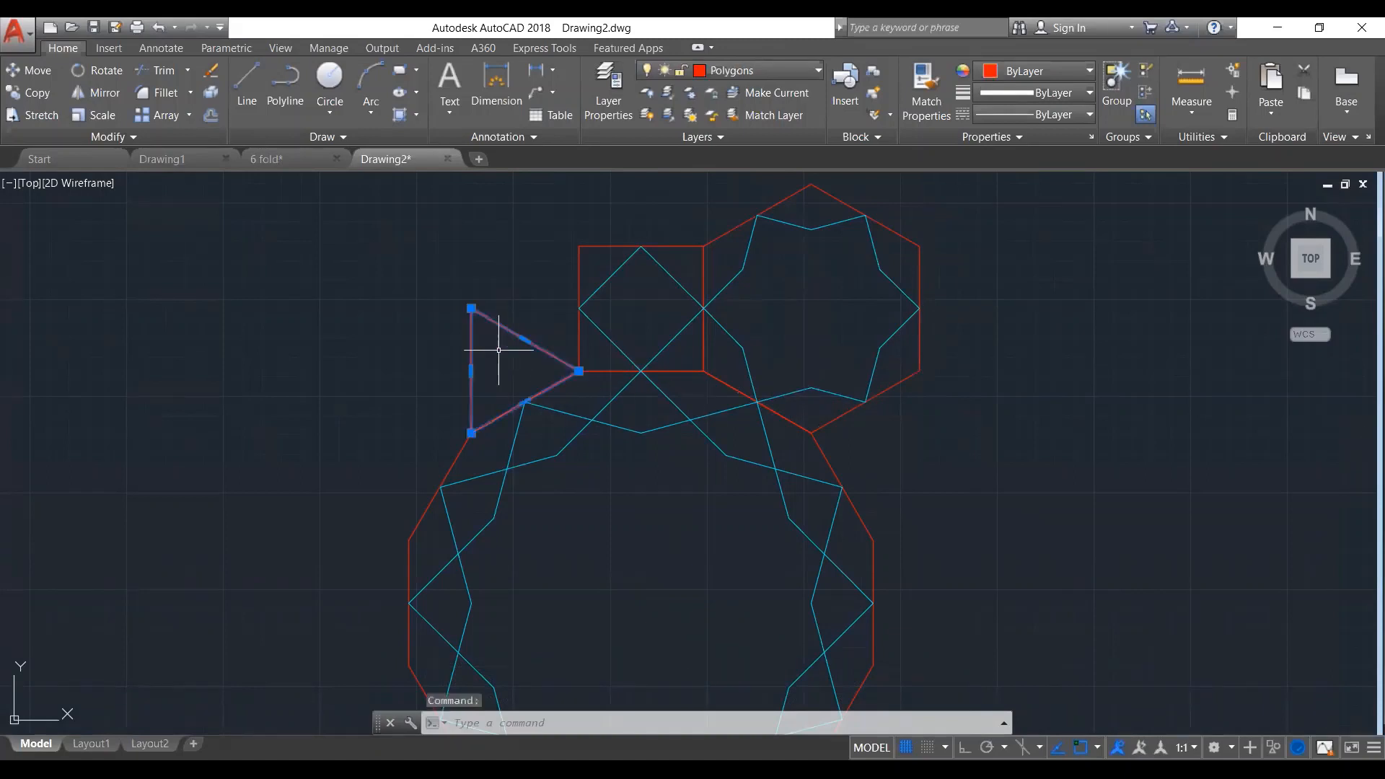
{"action": "type", "text": "ex"}
{"action": "key", "text": "Return"}
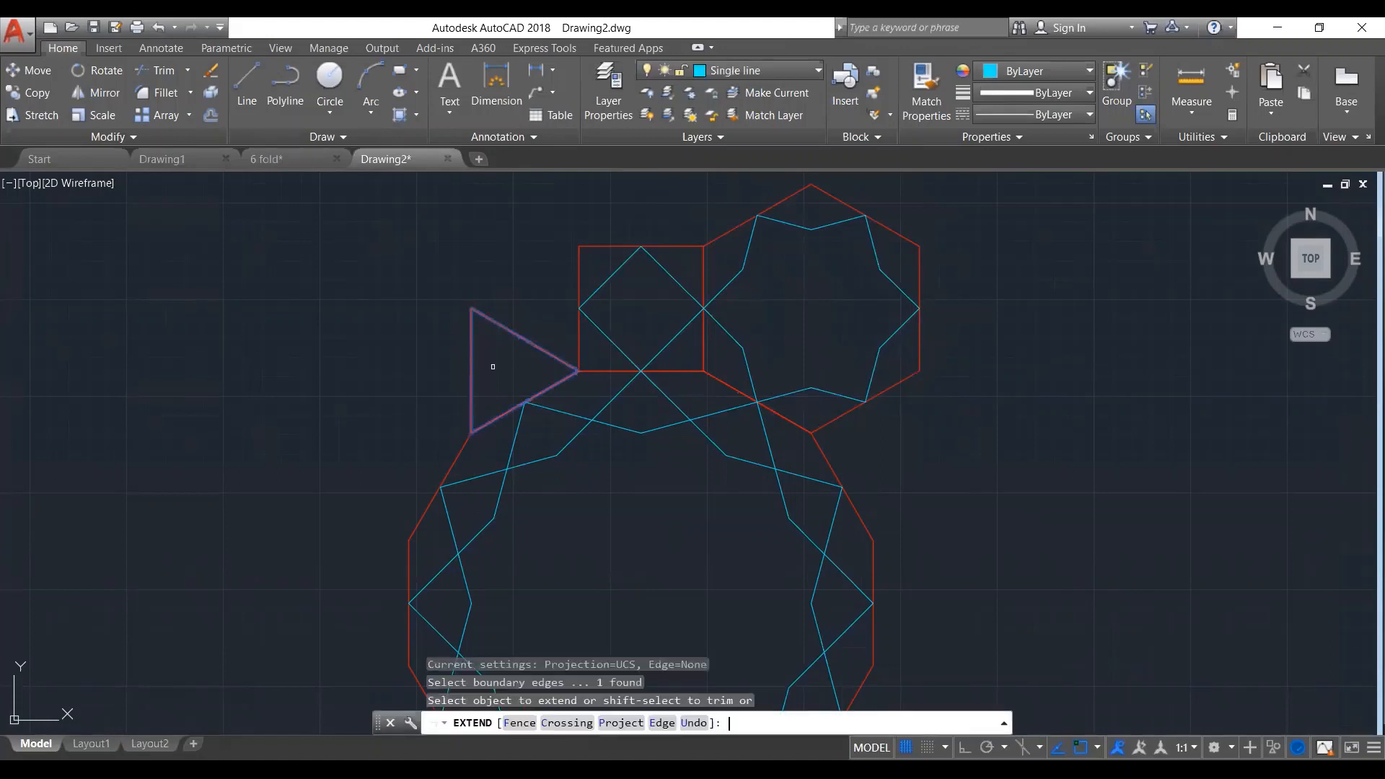
{"action": "left_click", "coordinate": [525, 394]}
{"action": "left_click", "coordinate": [541, 408]}
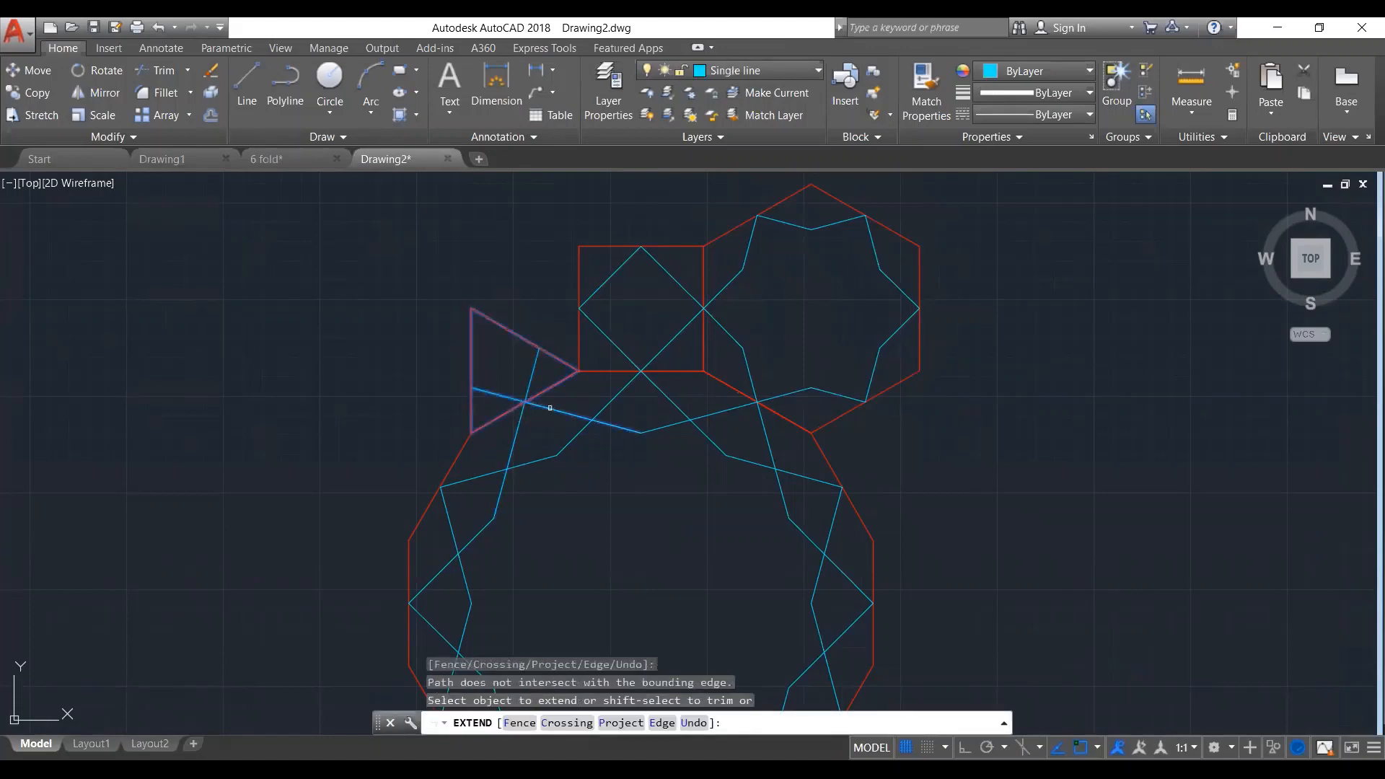
{"action": "left_click_drag", "start_coordinate": [554, 406], "coordinate": [545, 413]}
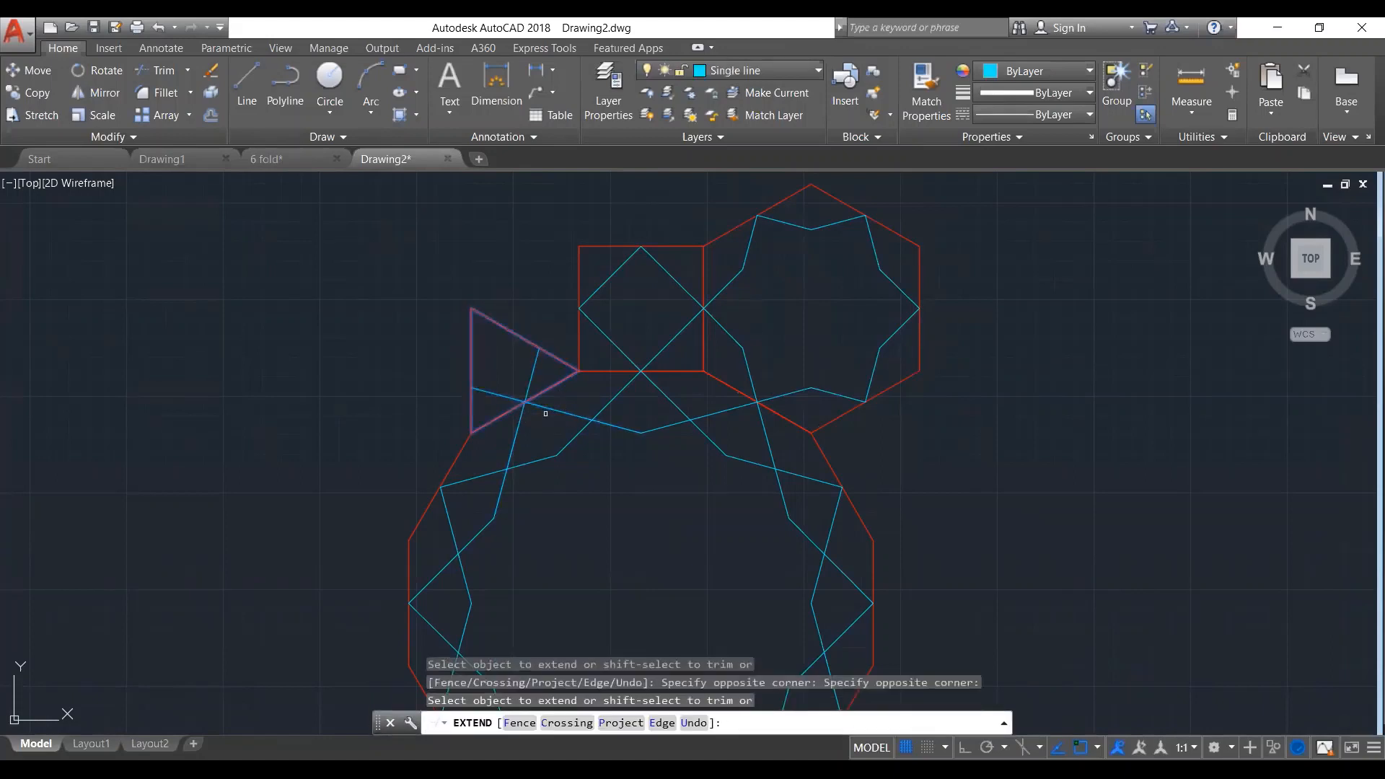
{"action": "key", "text": "Return"}
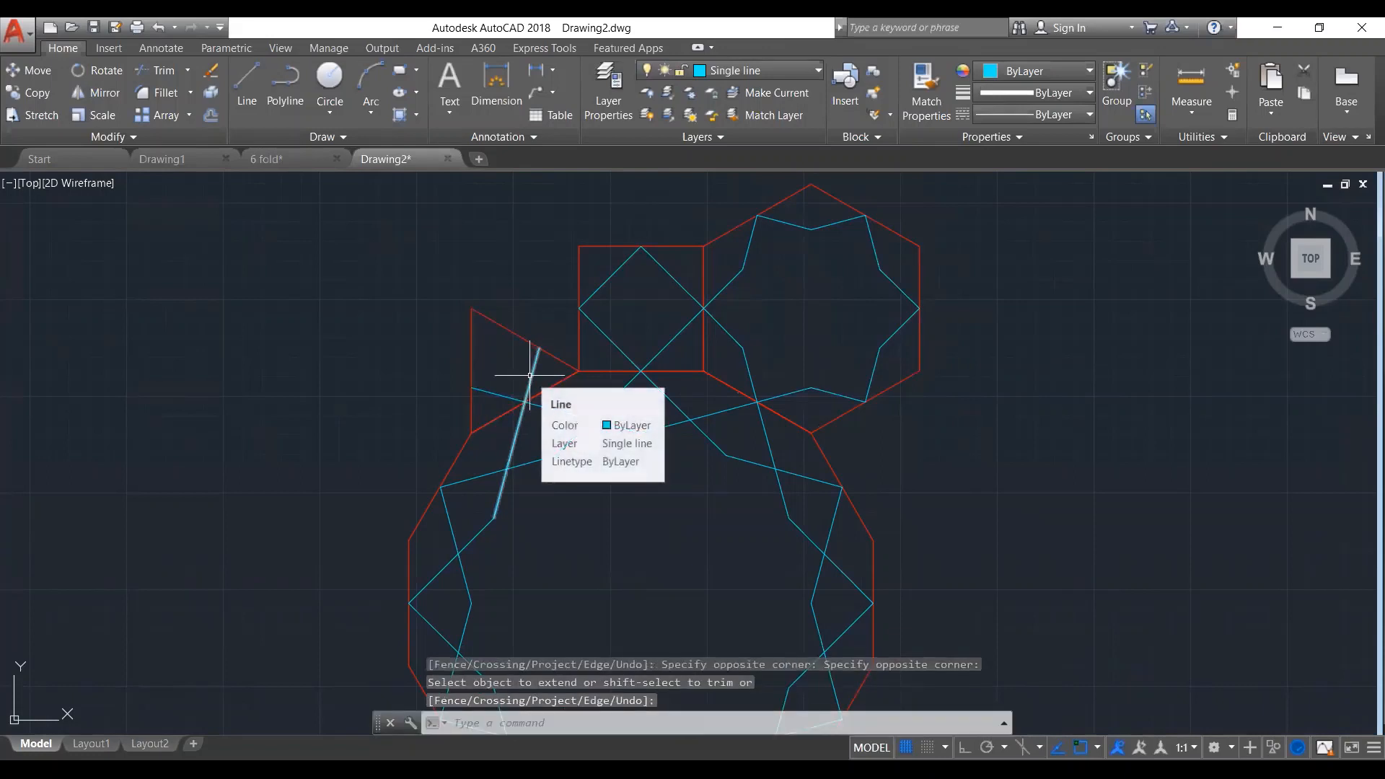
{"action": "key", "text": "ctrl+z"}
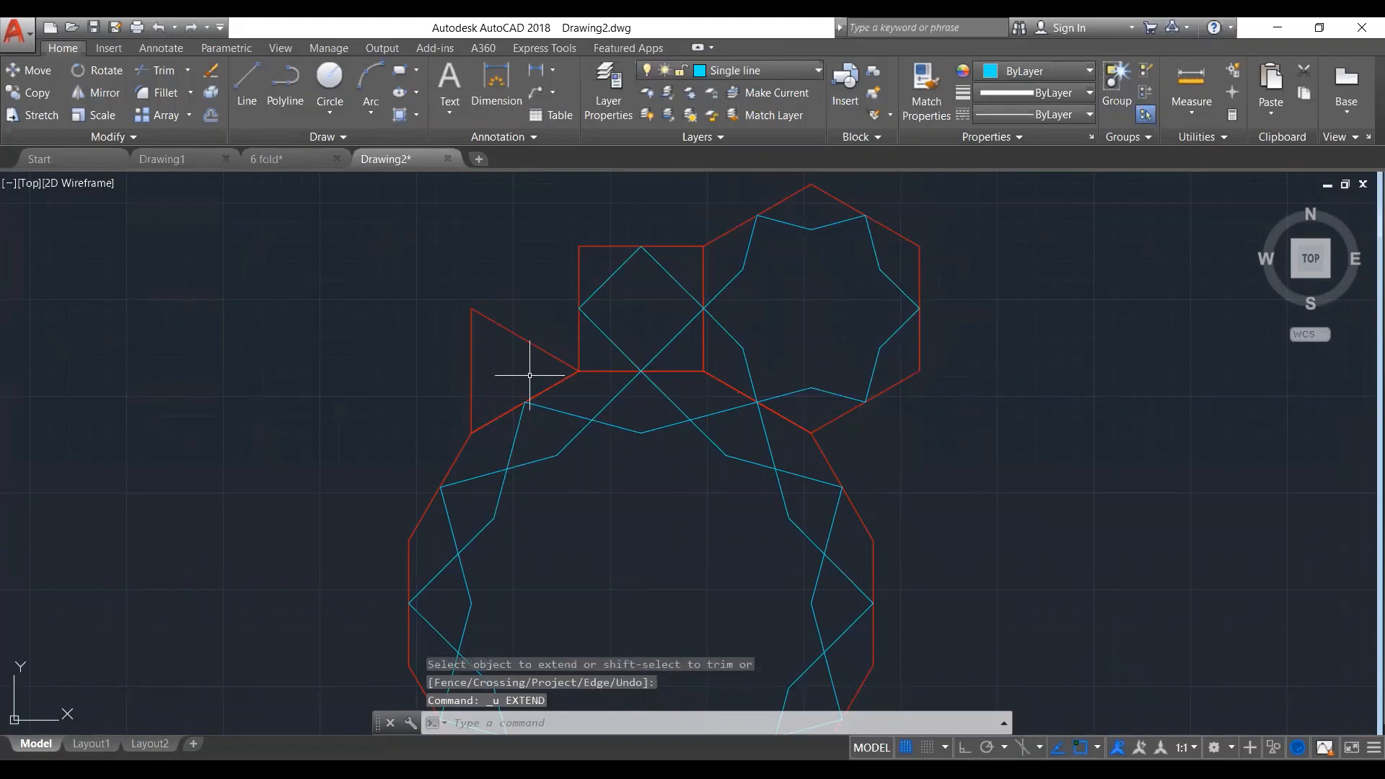
Draw two short lines over the dodecagon's star lines, joining the neighbouring crossings through the midpoint of the edge shared with the triangle
{"action": "type", "text": "l"}
{"action": "key", "text": "Return"}
{"action": "left_click", "coordinate": [506, 469]}
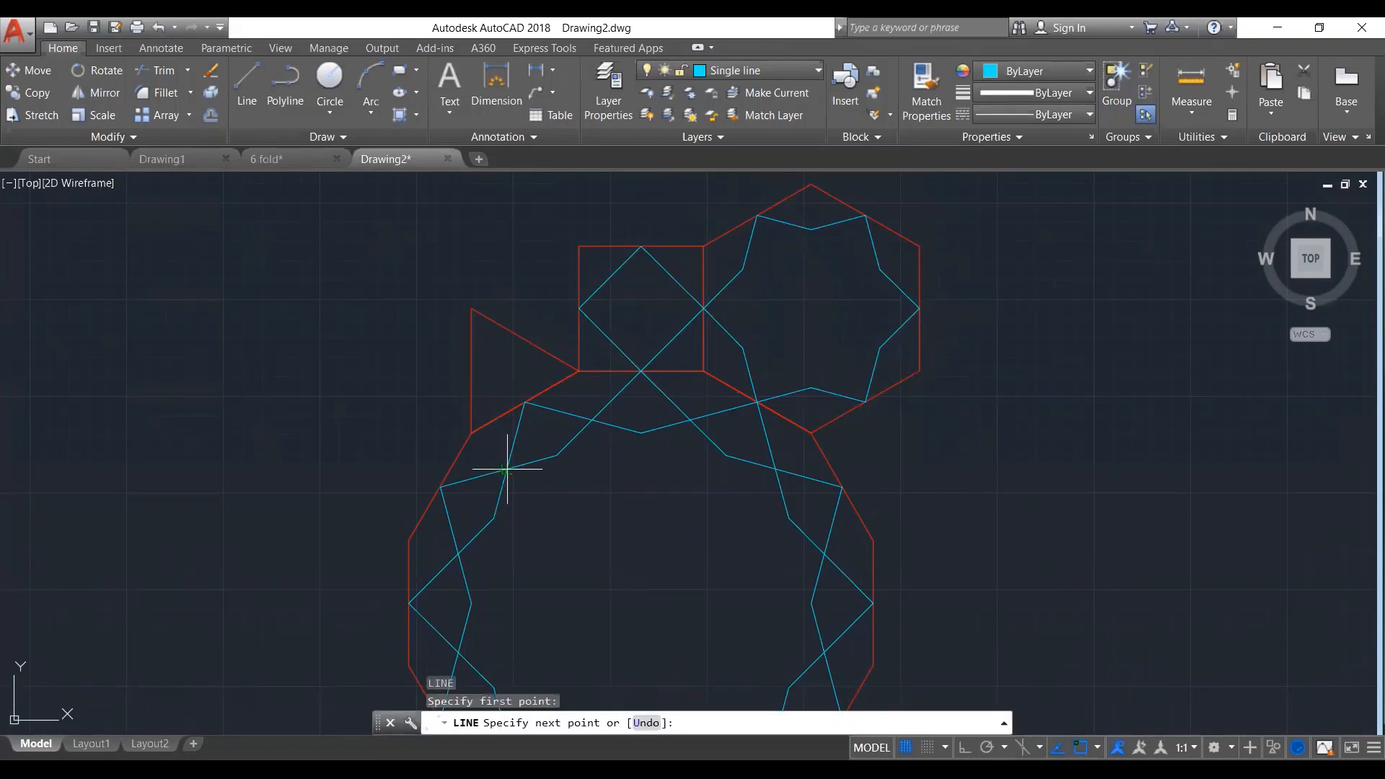
{"action": "left_click", "coordinate": [525, 401]}
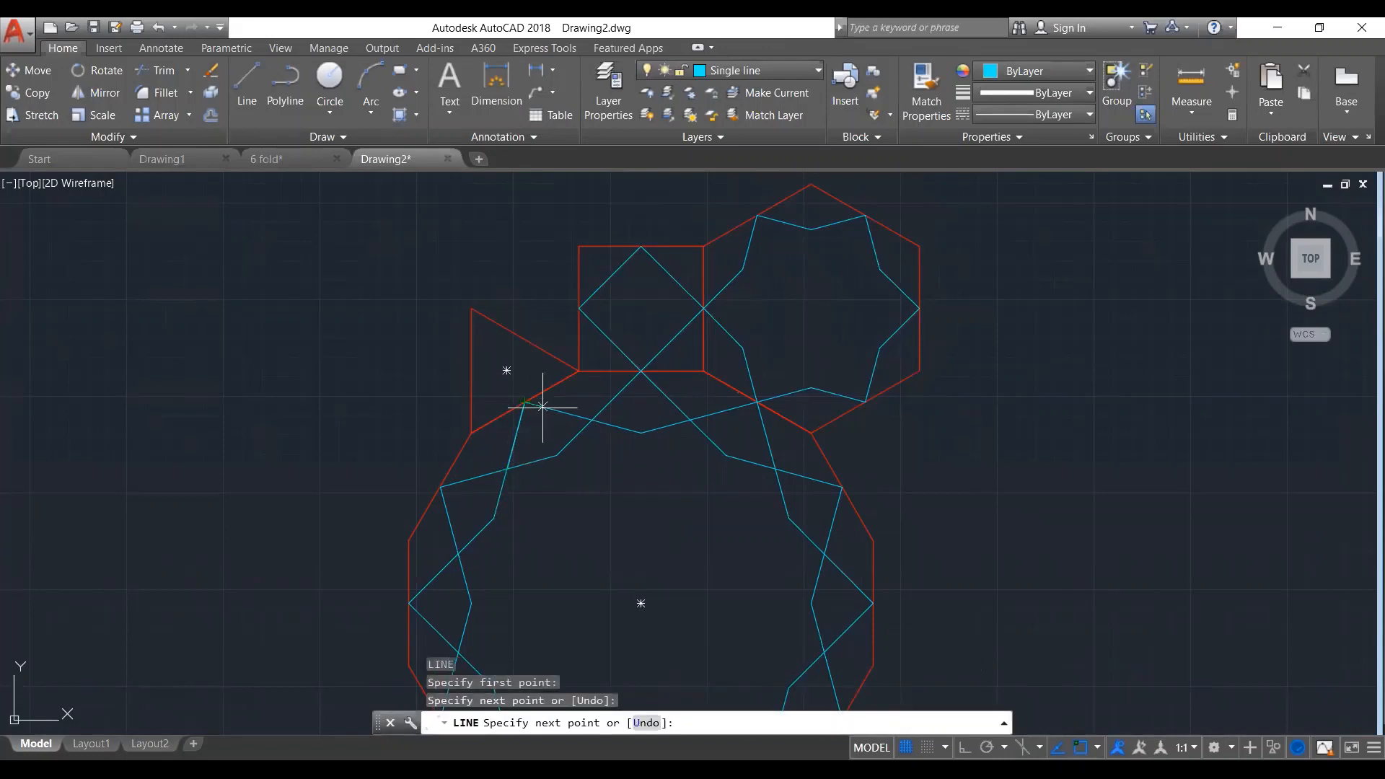
{"action": "left_click", "coordinate": [592, 420]}
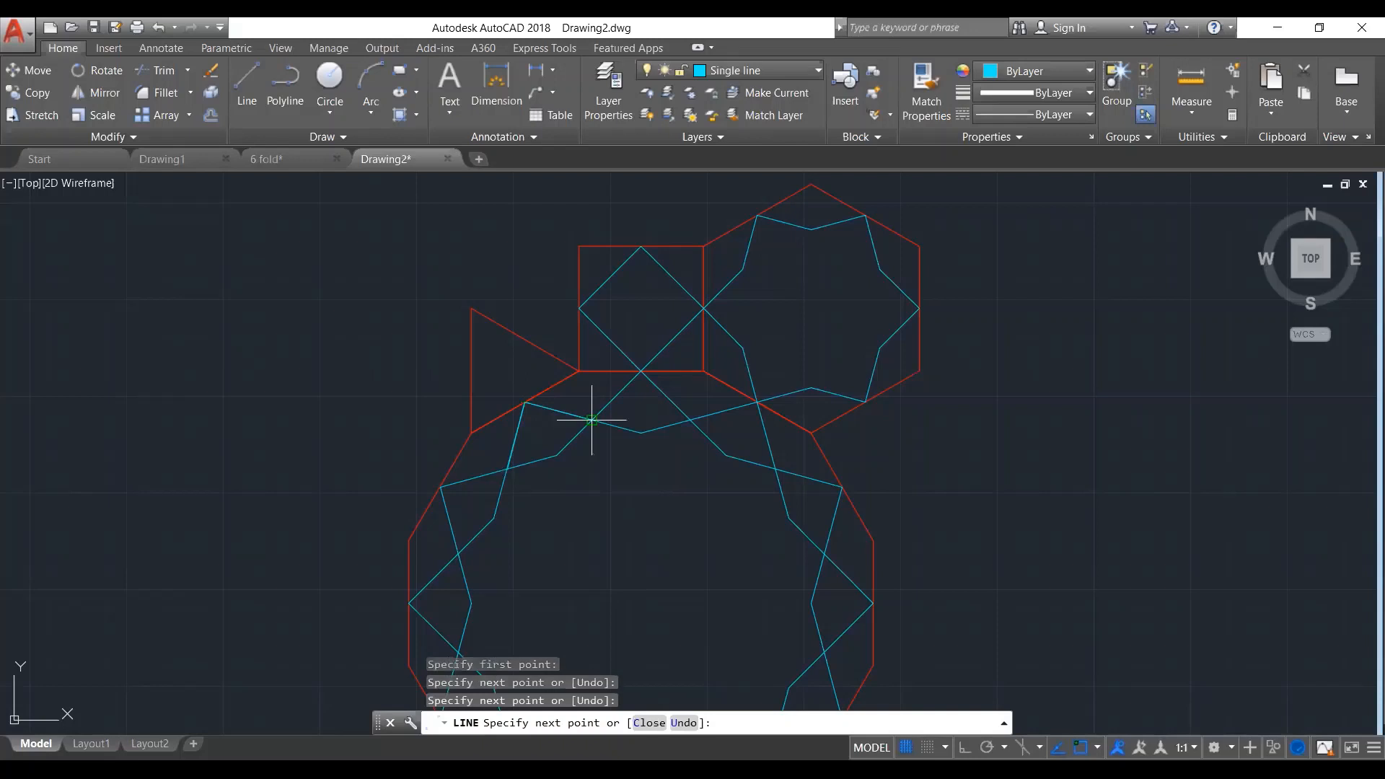
{"action": "key", "text": "Return"}
Extend the two short lines across the triangle to its other edges, using the triangle as the boundary
{"action": "left_click", "coordinate": [495, 293]}
{"action": "left_click", "coordinate": [438, 360]}
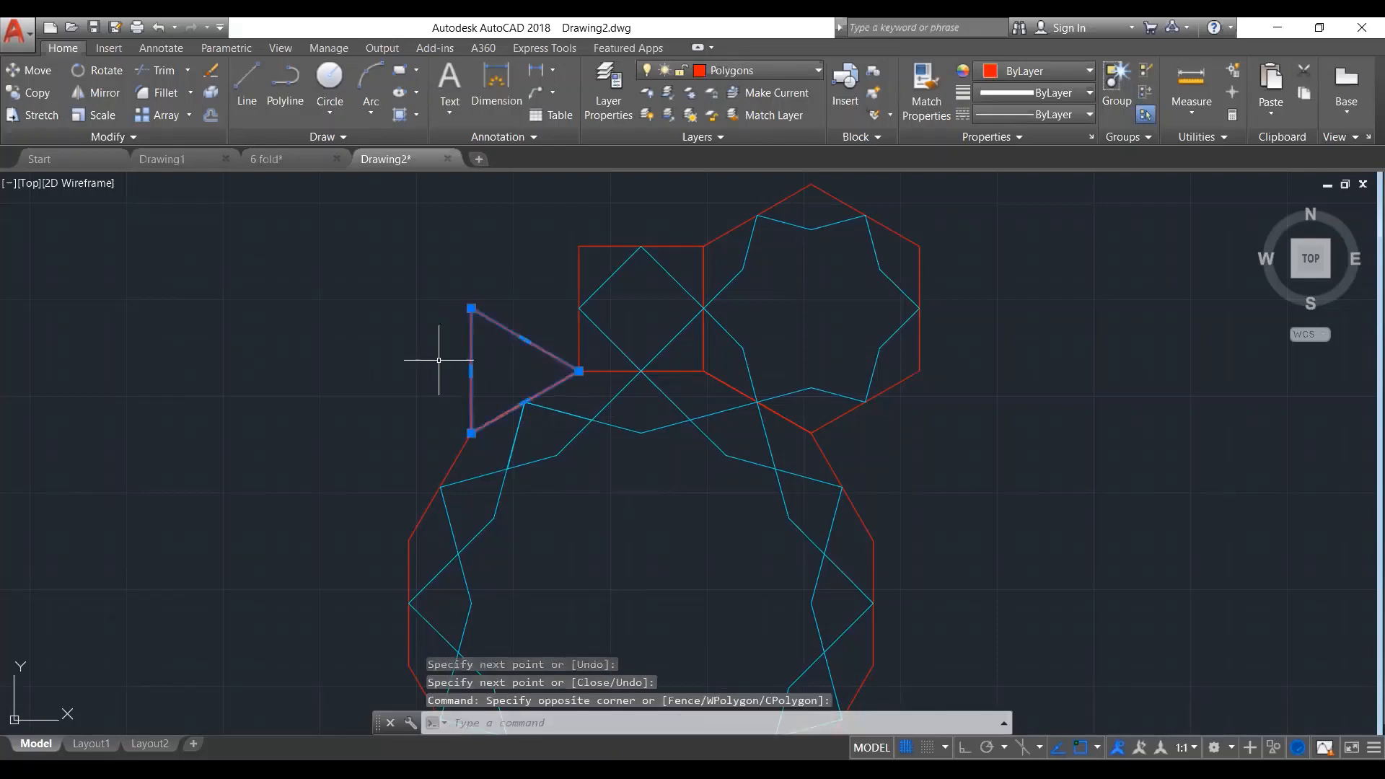
{"action": "type", "text": "ex"}
{"action": "key", "text": "Return"}
{"action": "left_click", "coordinate": [523, 410]}
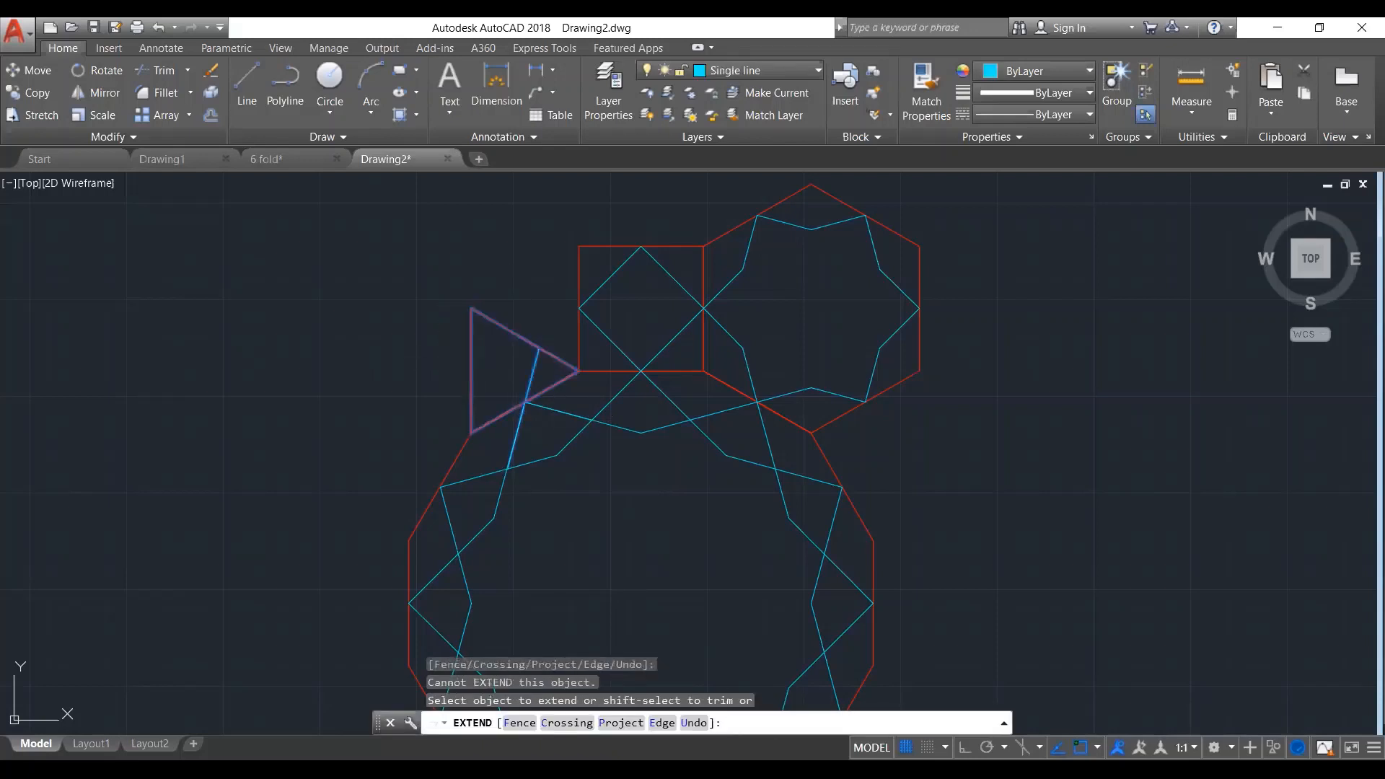
{"action": "left_click", "coordinate": [553, 404]}
{"action": "left_click", "coordinate": [552, 403]}
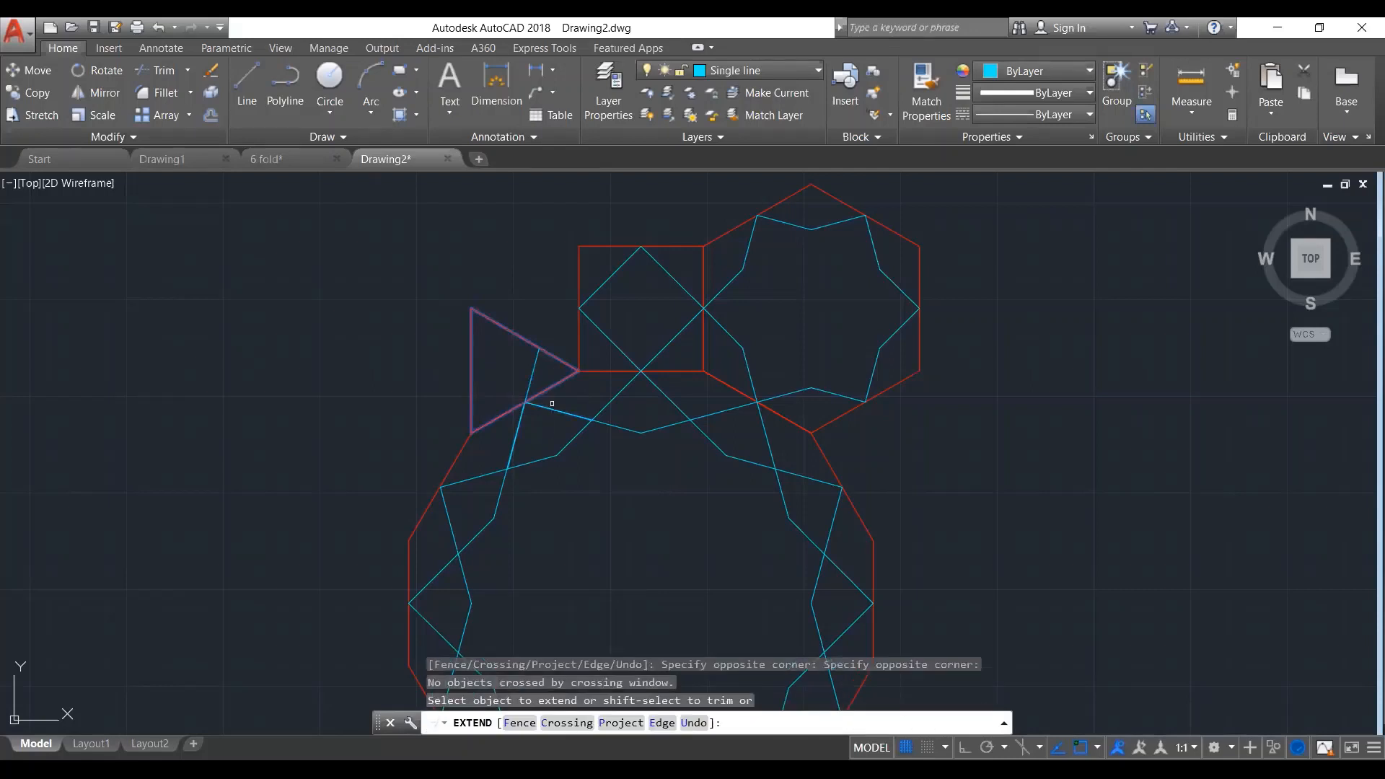
{"action": "left_click", "coordinate": [542, 406]}
{"action": "left_click", "coordinate": [541, 406]}
{"action": "key", "text": "Return"}
Fillet the two extended lines with radius 0 so only their parts inside the triangle remain, meeting at the shared edge's midpoint
{"action": "type", "text": "f"}
{"action": "key", "text": "Return"}
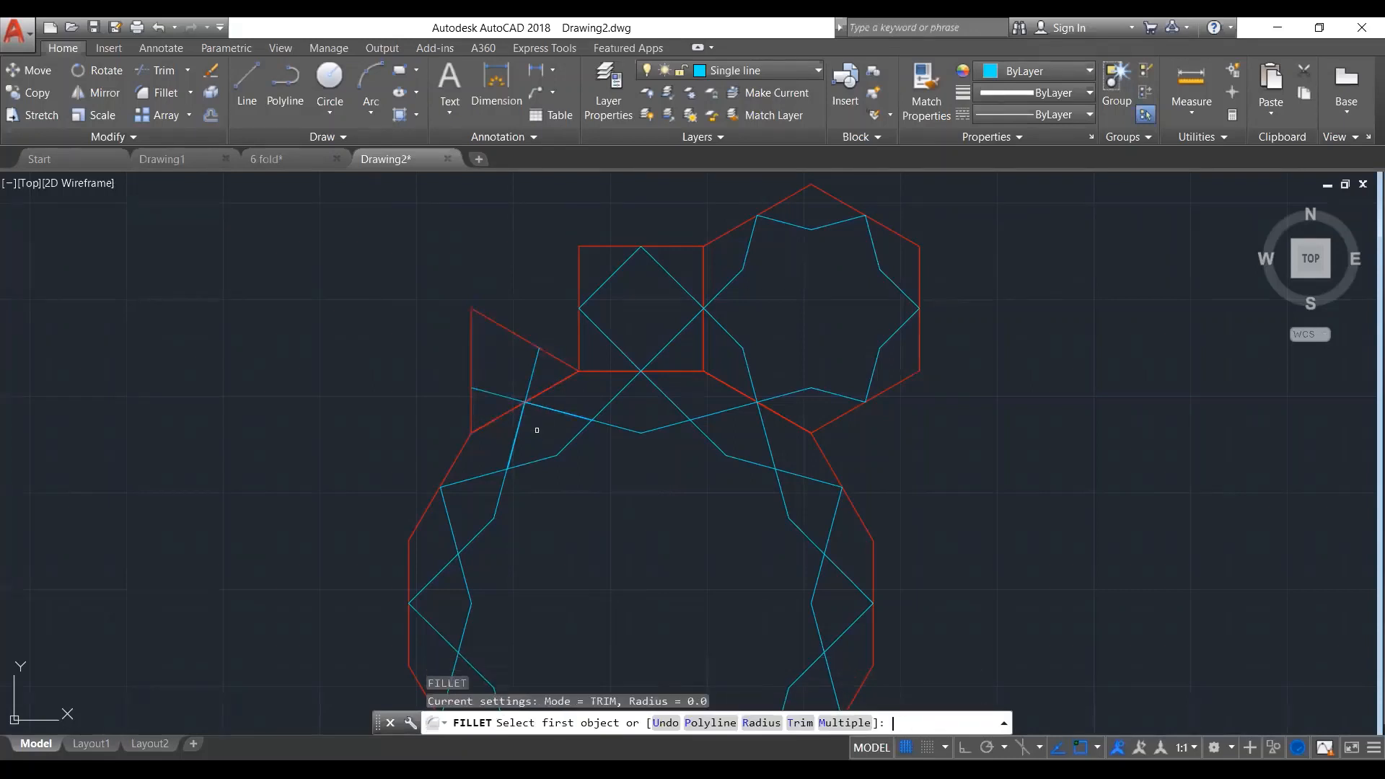
{"action": "left_click", "coordinate": [539, 406]}
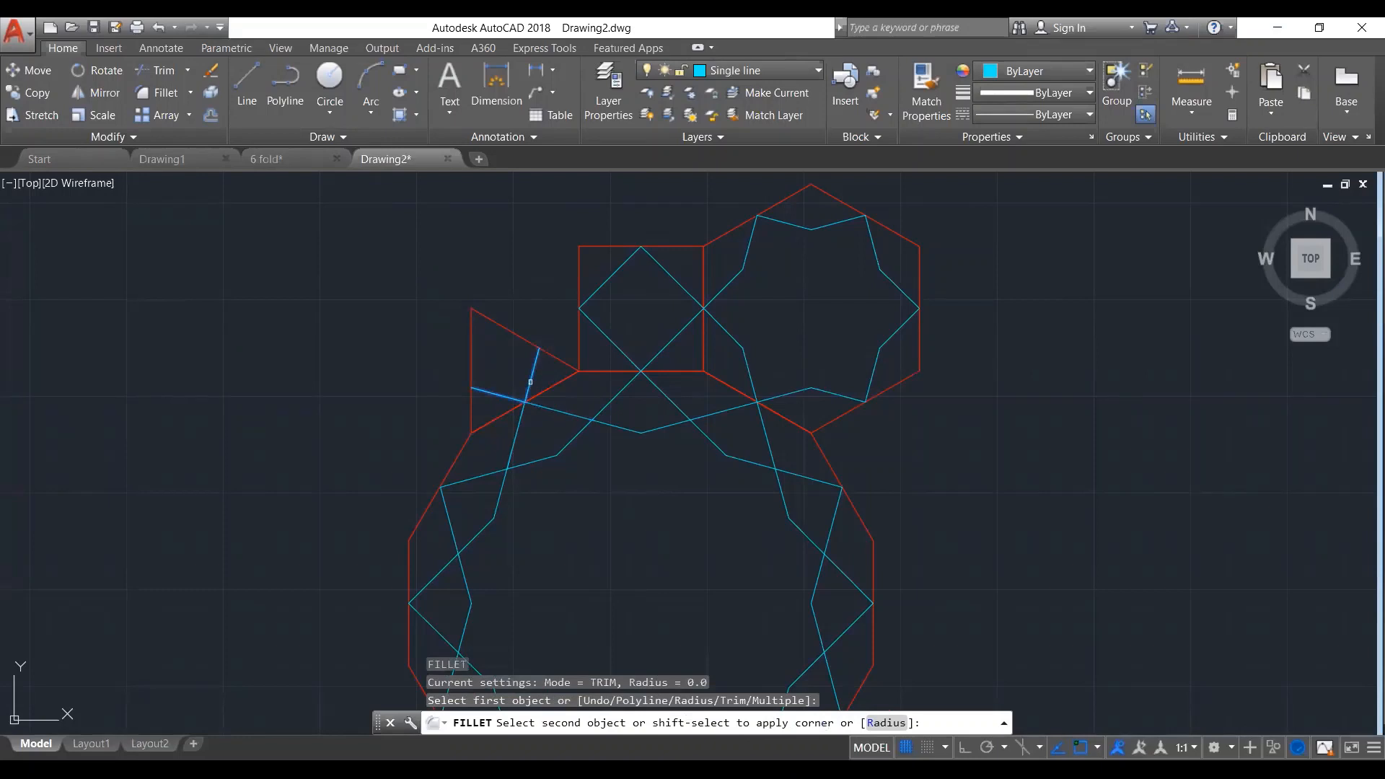
{"action": "left_click", "coordinate": [538, 382]}
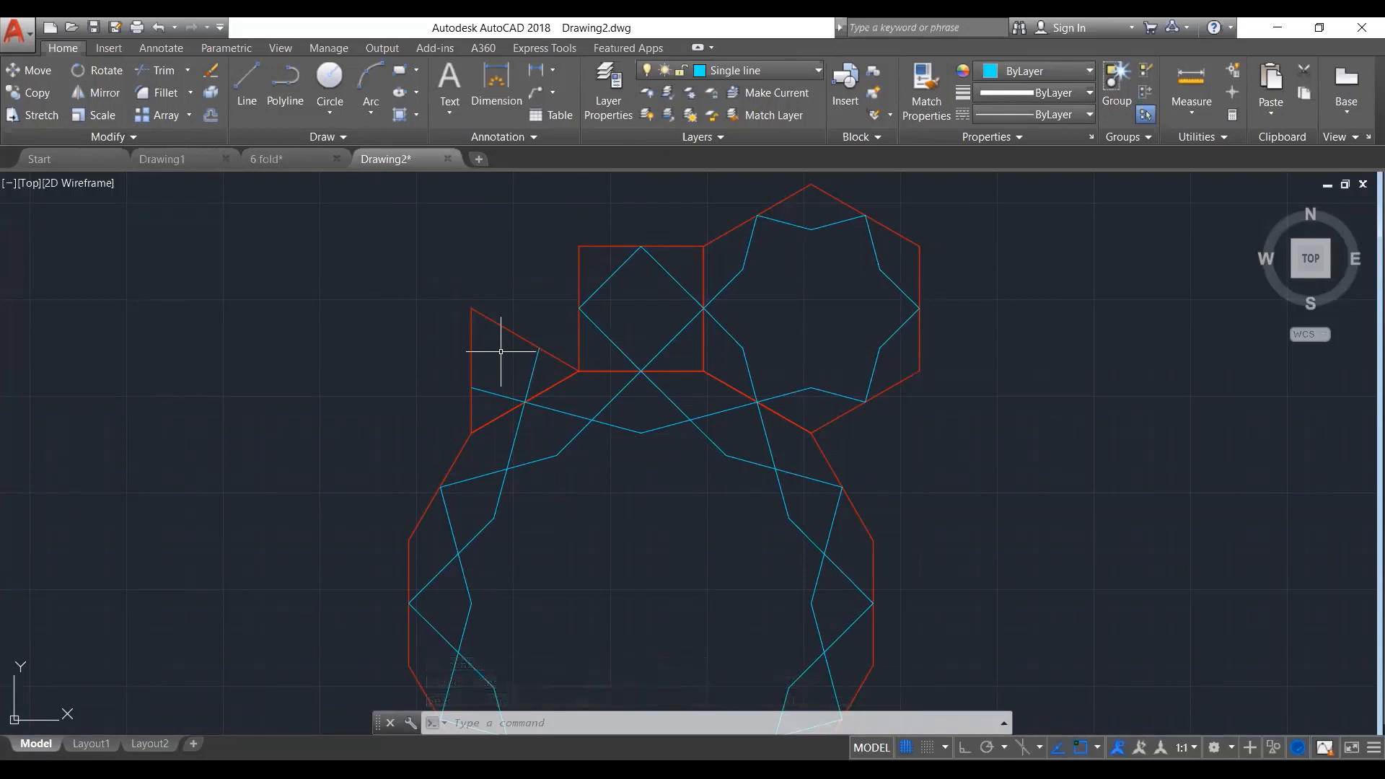
{"action": "left_click", "coordinate": [533, 366]}
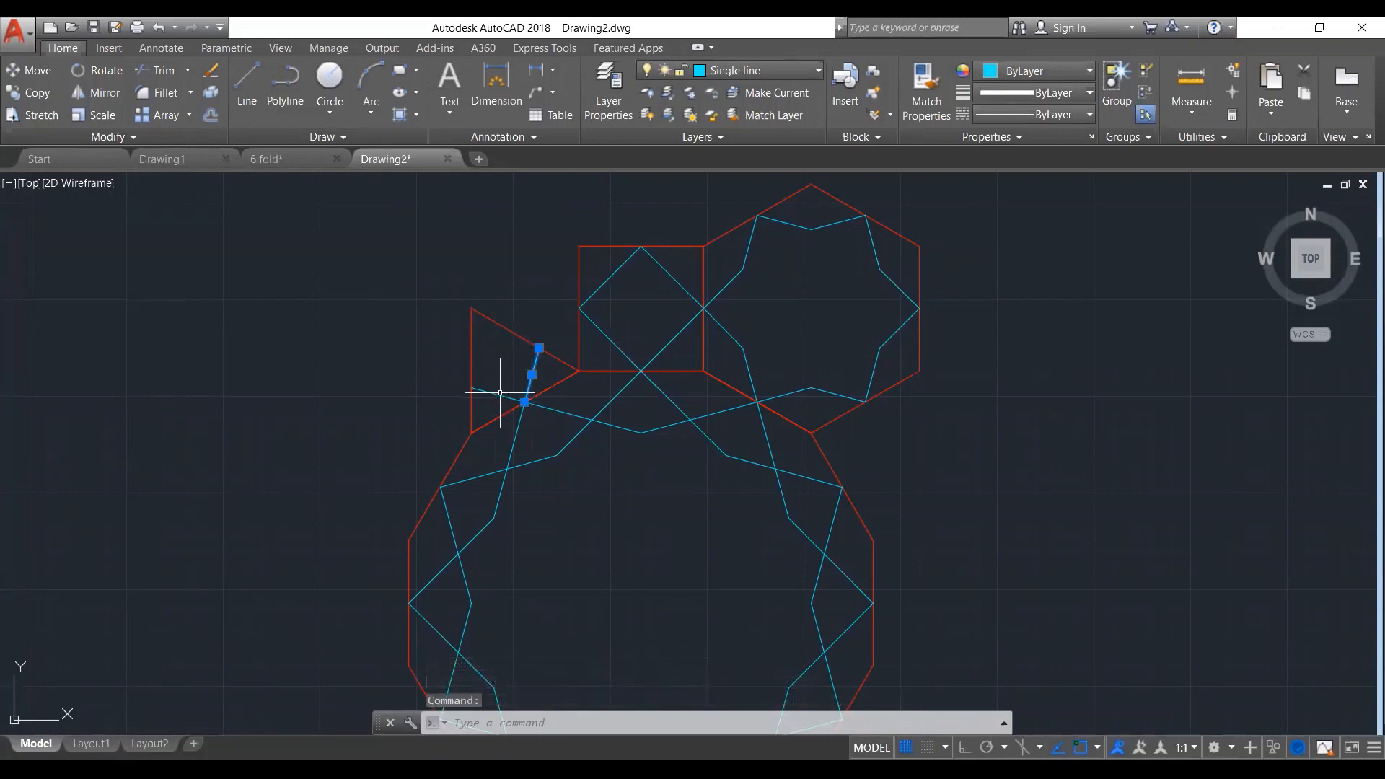
{"action": "left_click", "coordinate": [497, 395]}
{"action": "key", "text": "ctrl+shift+p"}
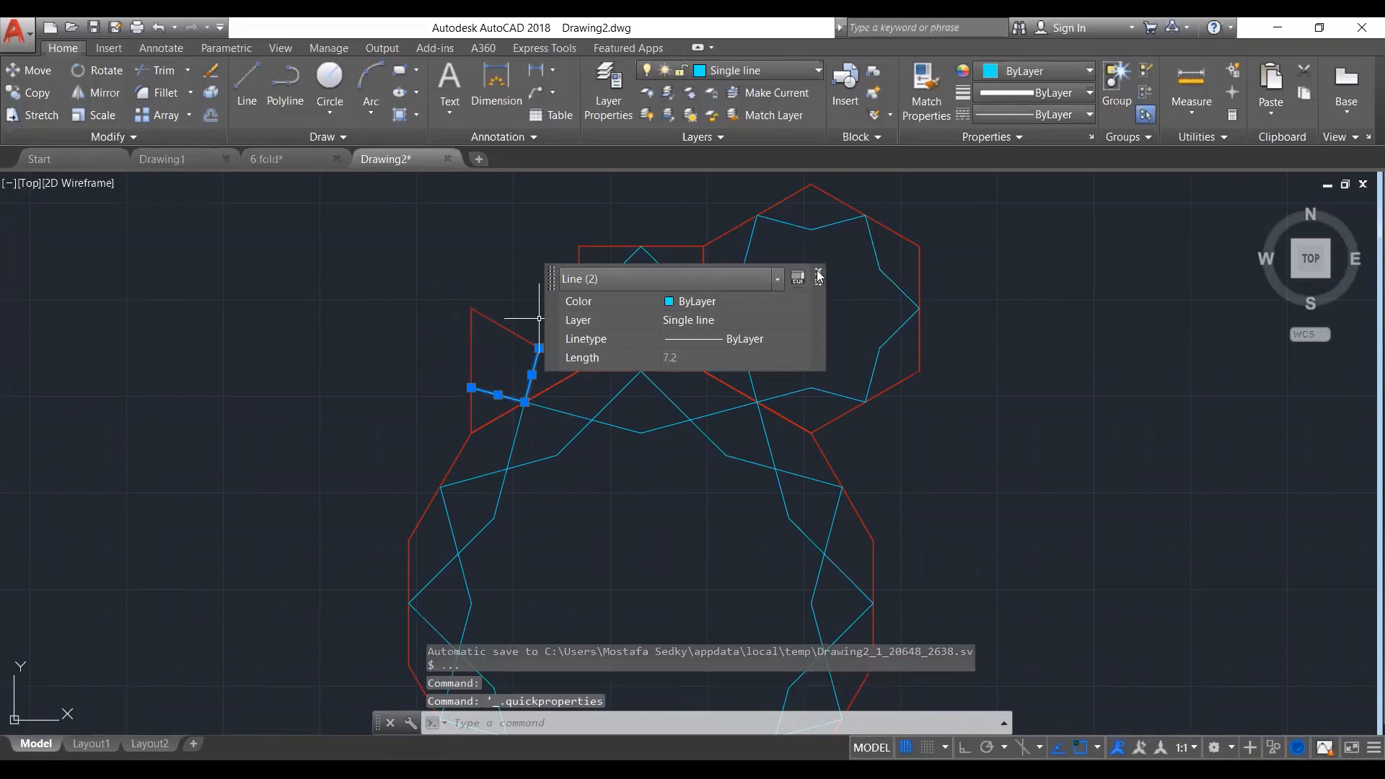
{"action": "type", "text": "ar"}
{"action": "key", "text": "Return"}
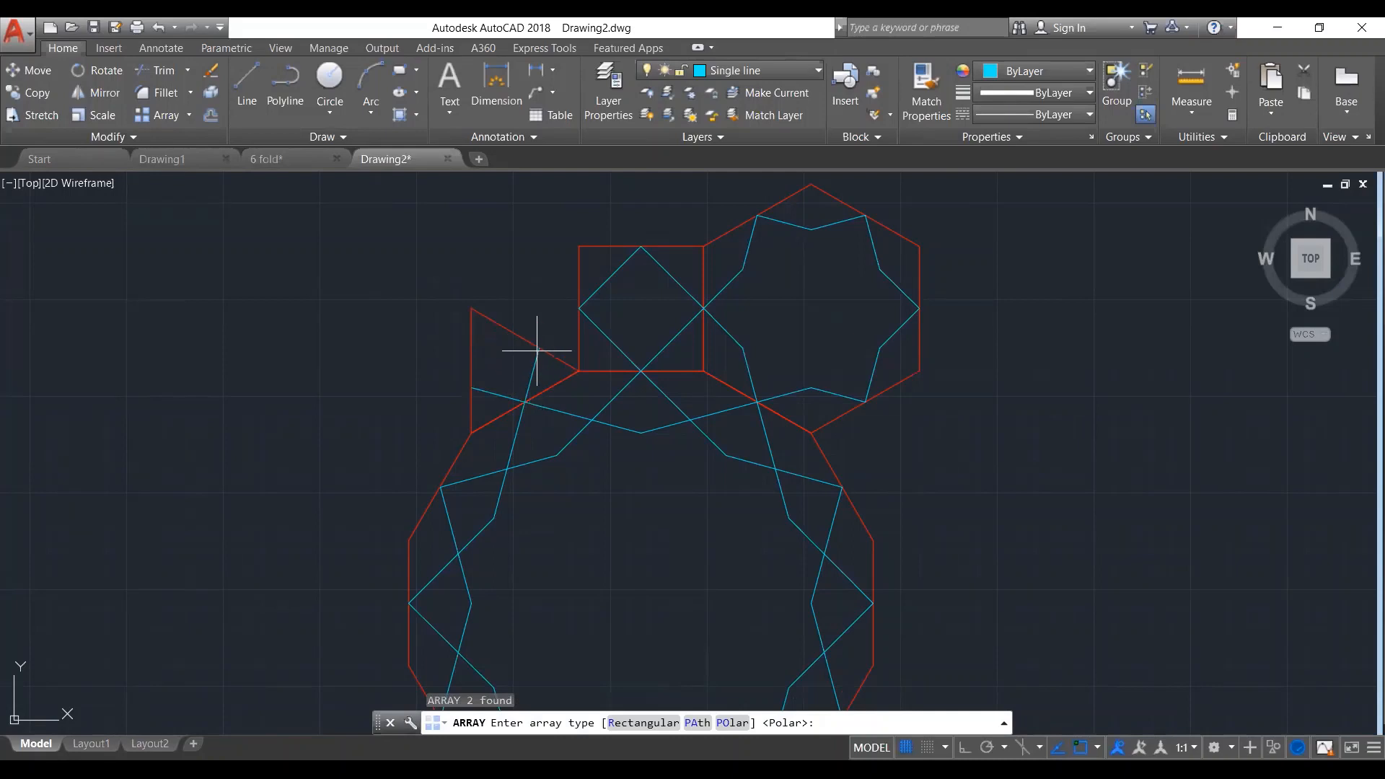
{"action": "key", "text": "Escape"}
{"action": "key", "text": "Escape"}
{"action": "key", "text": "Escape"}
Draw three construction lines in the triangle, each from a corner to the midpoint of the opposite edge, crossing at its centre
{"action": "type", "text": "l"}
{"action": "key", "text": "Return"}
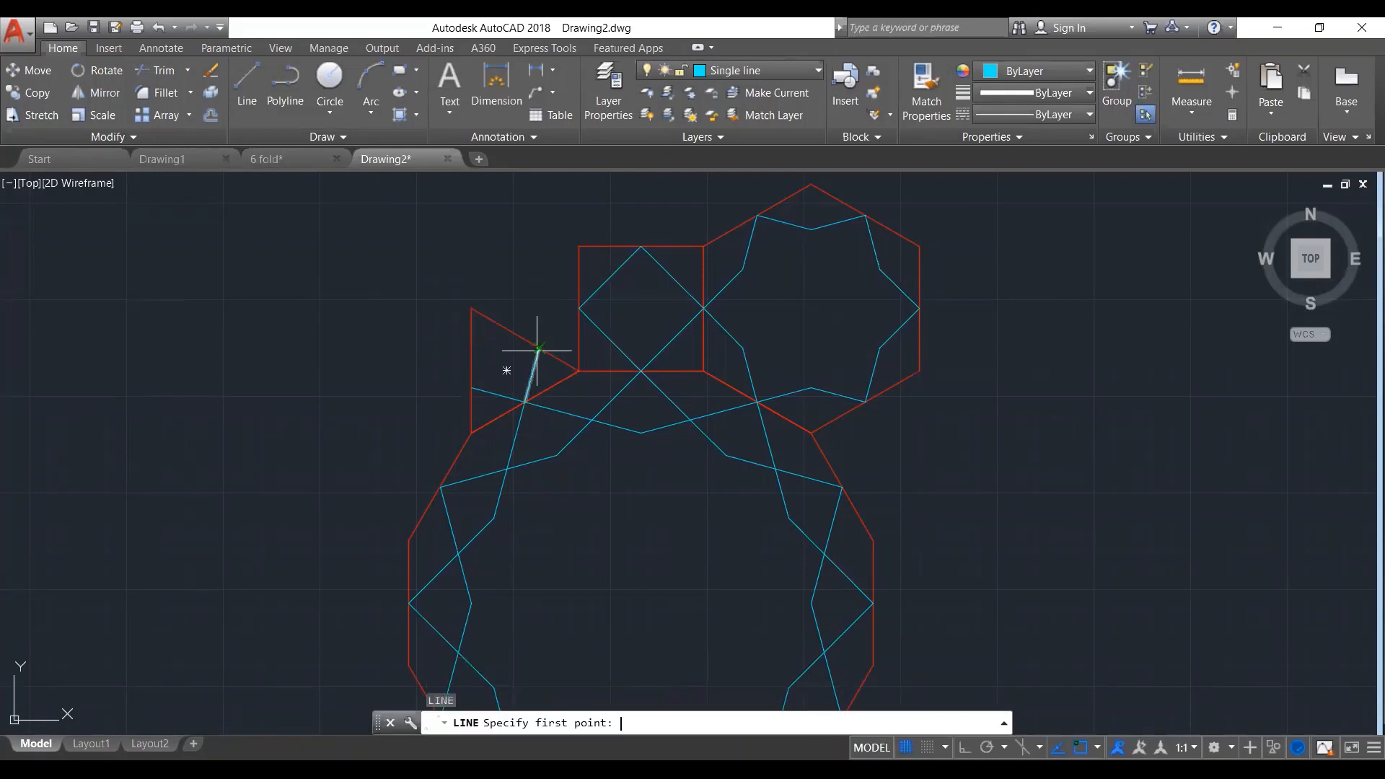
{"action": "left_click", "coordinate": [472, 309]}
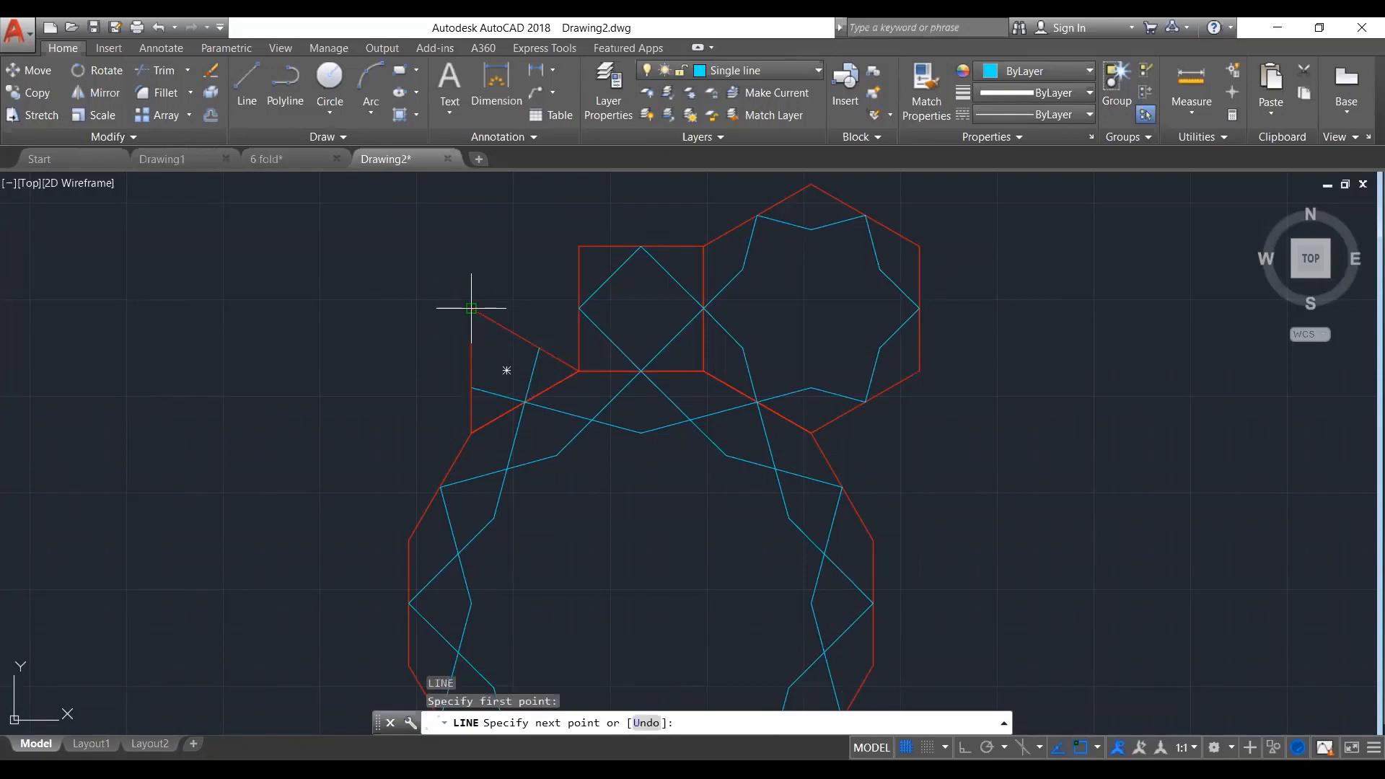
{"action": "left_click", "coordinate": [524, 402]}
{"action": "key", "text": "Return"}
{"action": "key", "text": "Return"}
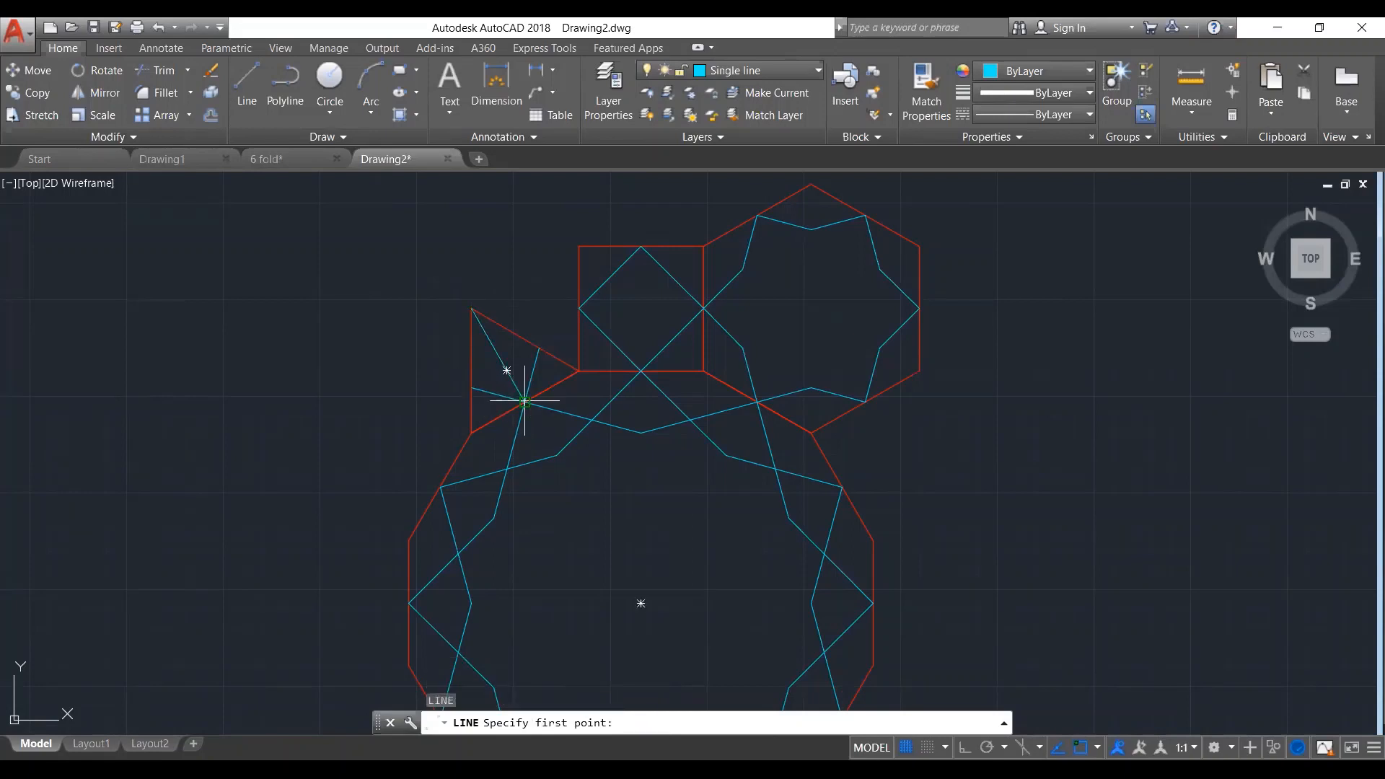
{"action": "left_click", "coordinate": [472, 433]}
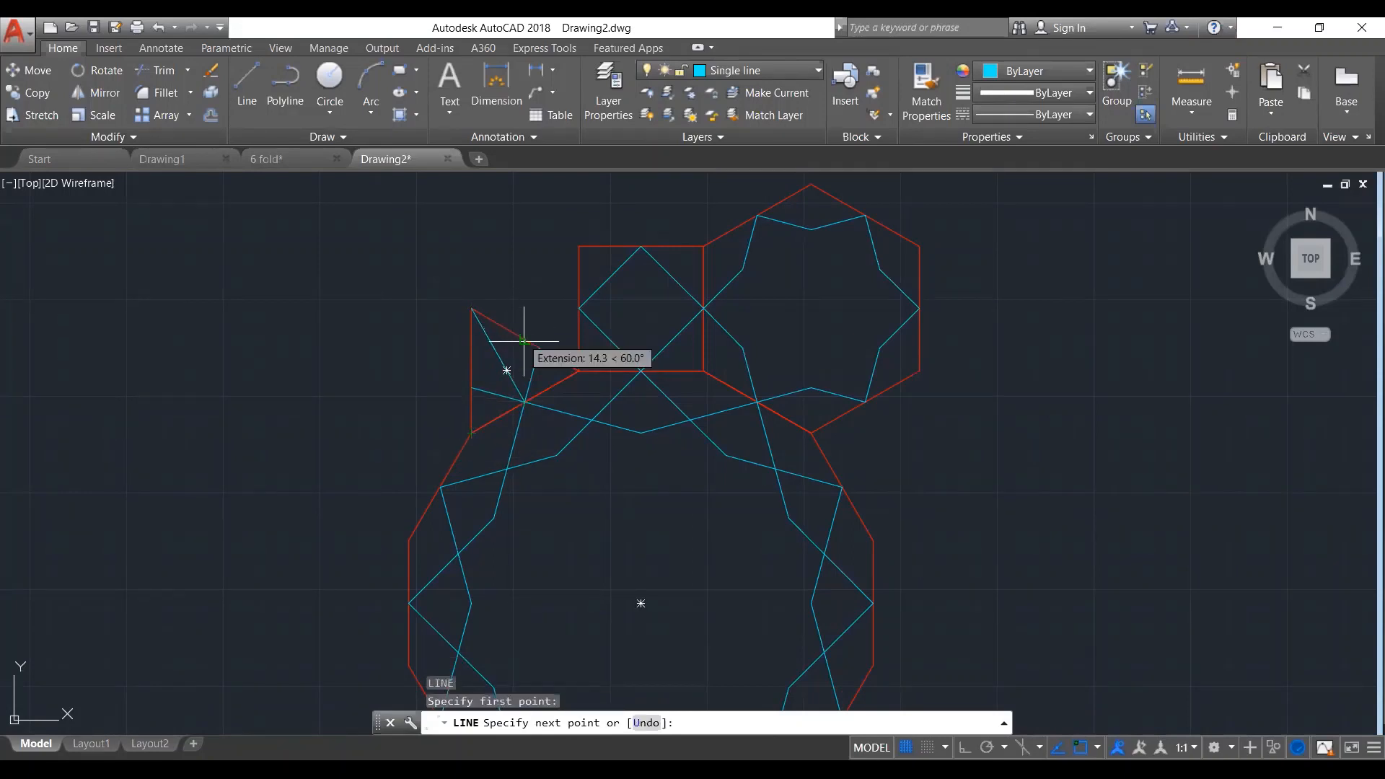
{"action": "left_click", "coordinate": [524, 340]}
{"action": "key", "text": "Return"}
{"action": "key", "text": "Return"}
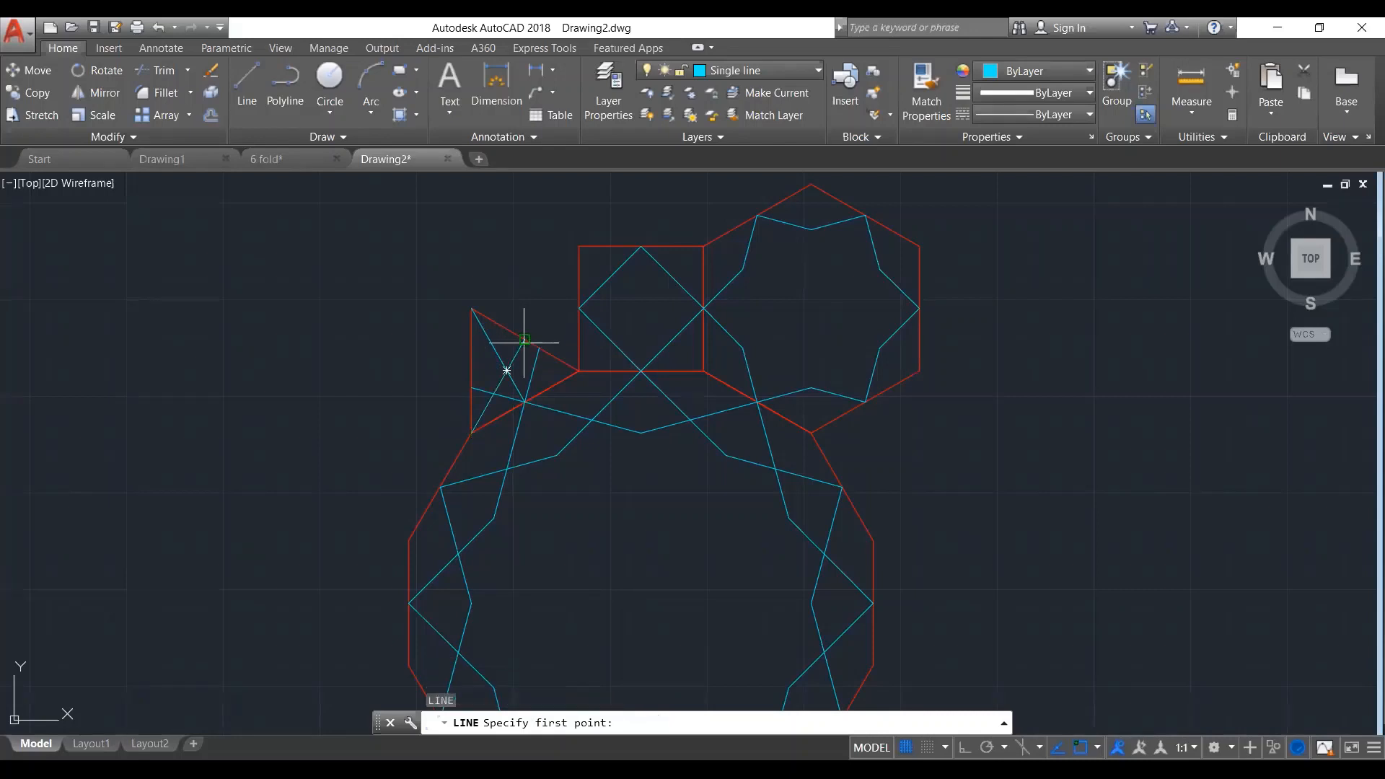
{"action": "left_click", "coordinate": [578, 371]}
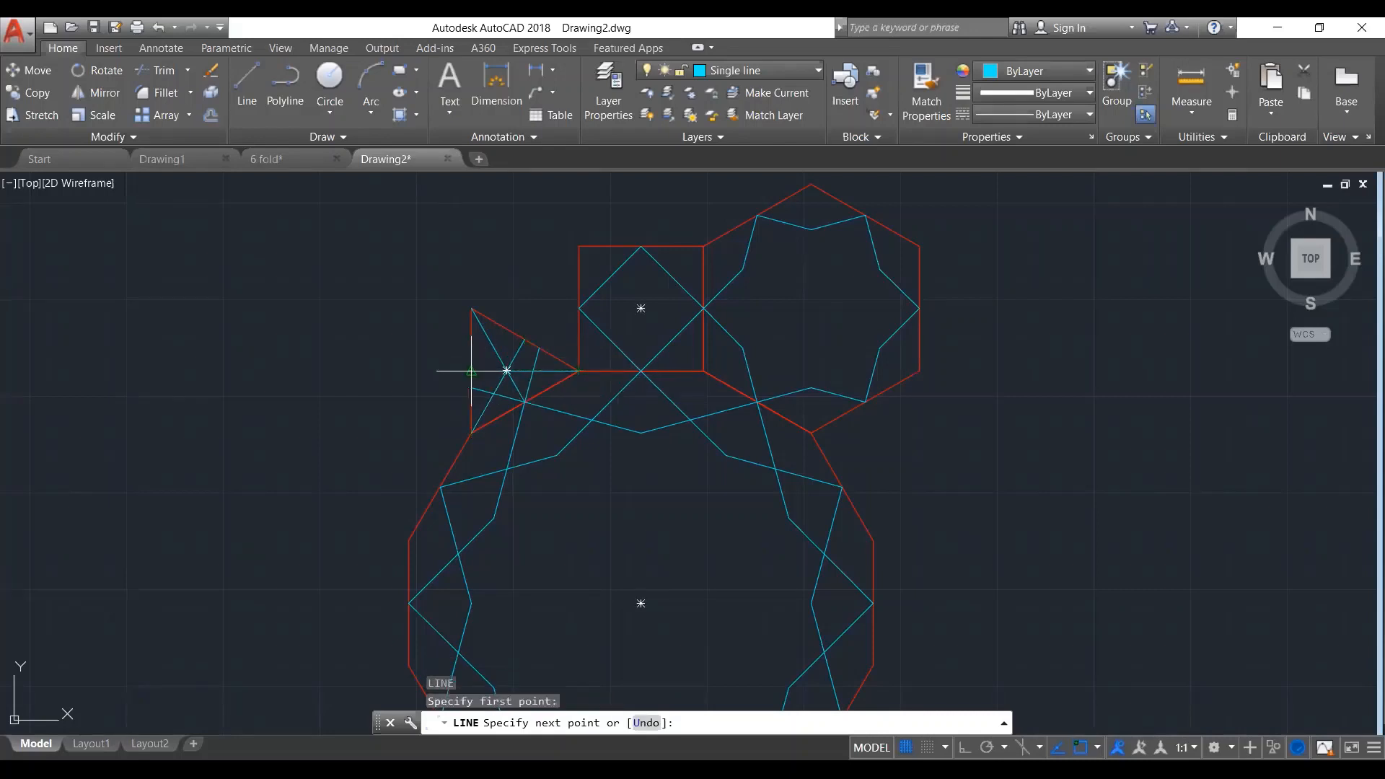
{"action": "left_click", "coordinate": [471, 371]}
{"action": "key", "text": "Return"}
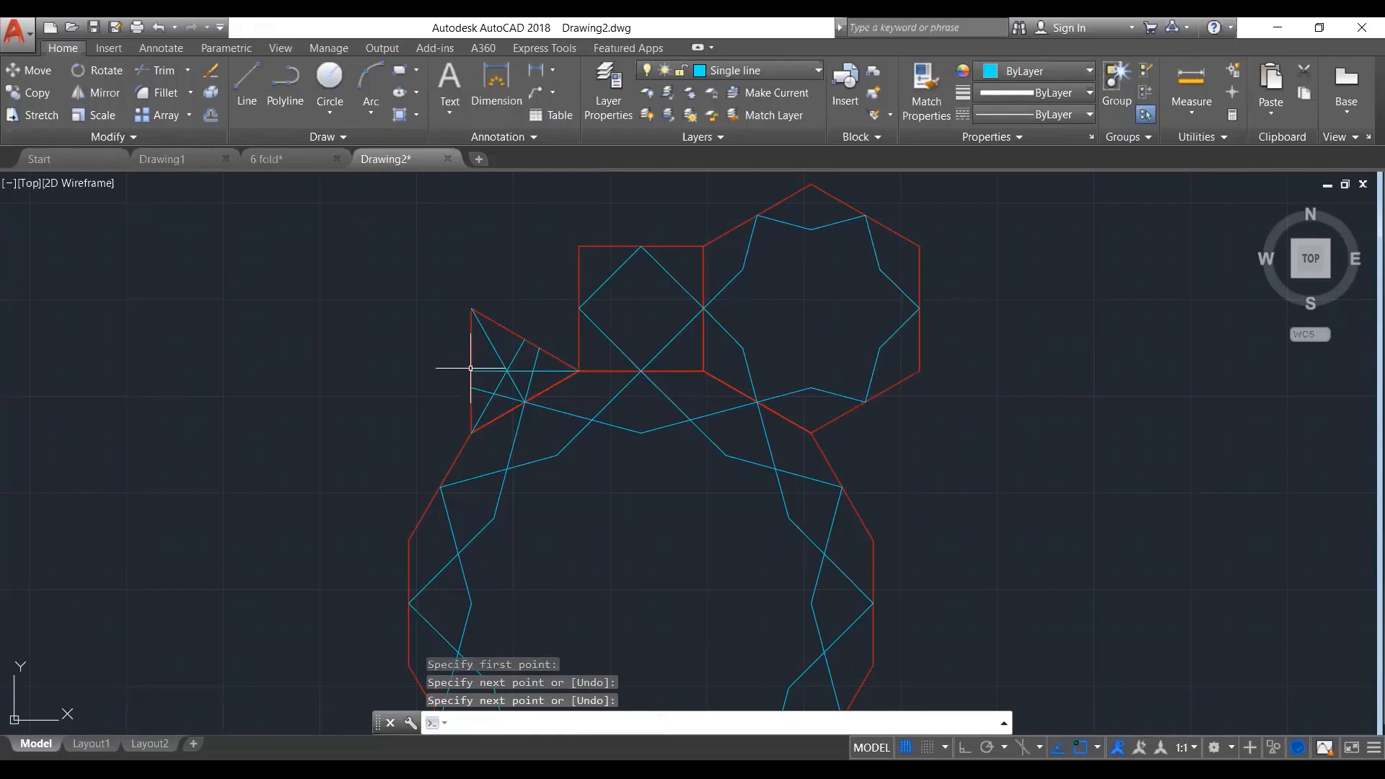
Create a polar array of the triangle's two star lines around its centre with 3 items
{"action": "left_click", "coordinate": [490, 390]}
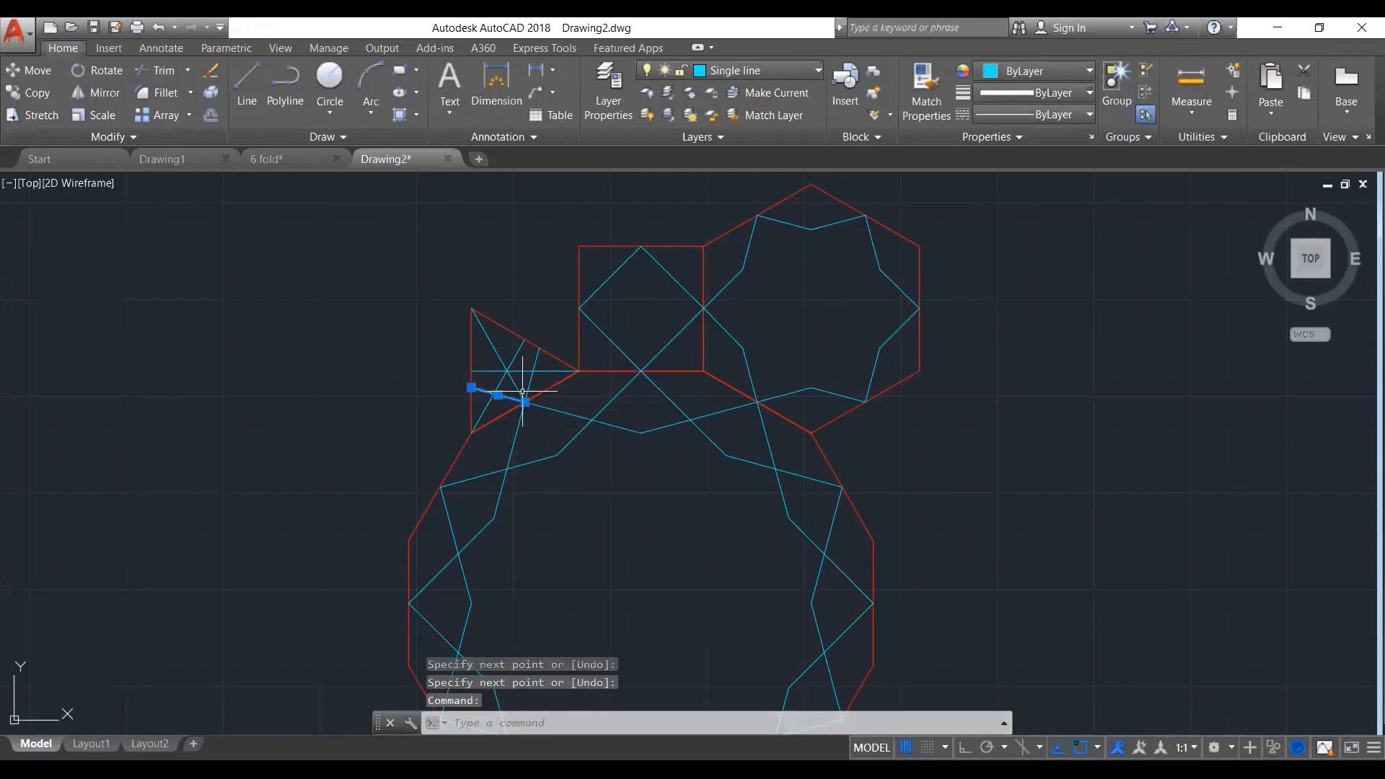
{"action": "left_click", "coordinate": [531, 388]}
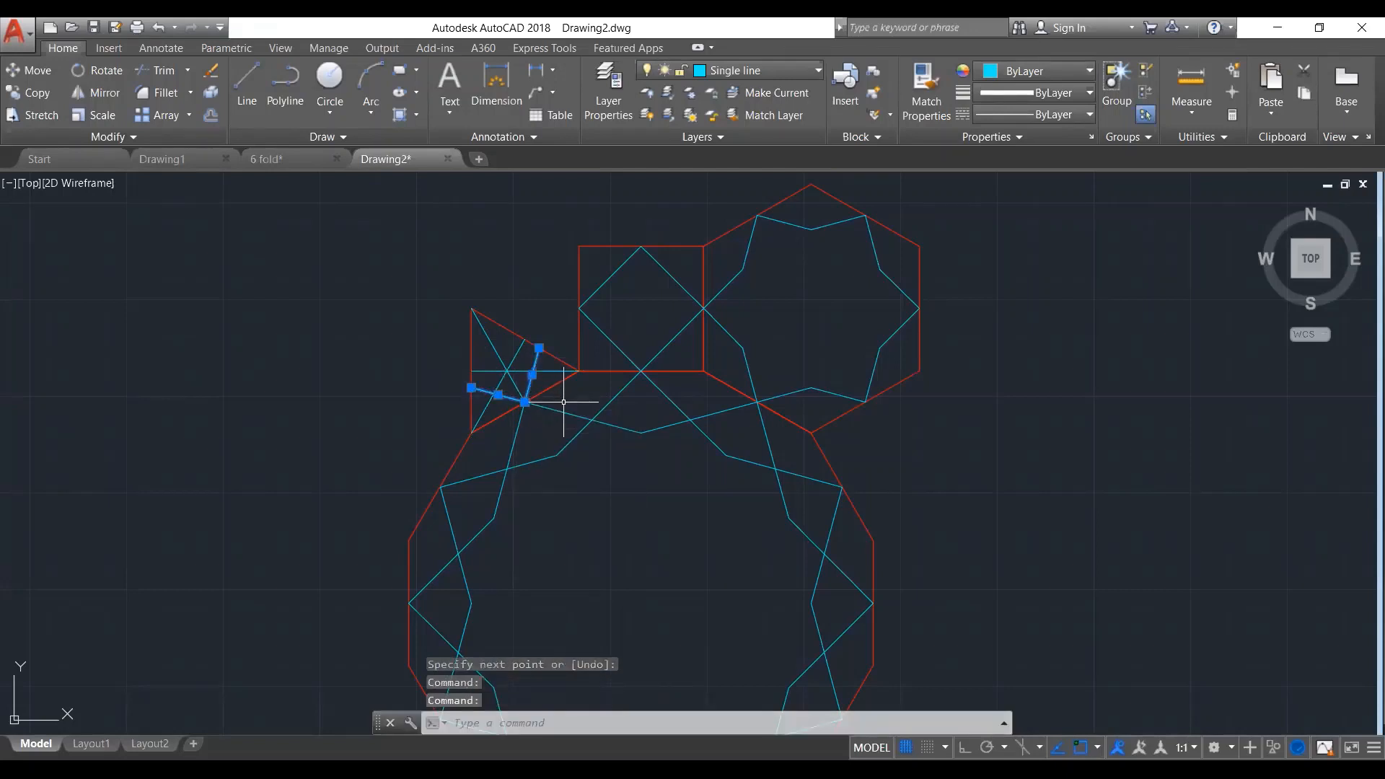
{"action": "type", "text": "array"}
{"action": "key", "text": "Return"}
{"action": "key", "text": "Return"}
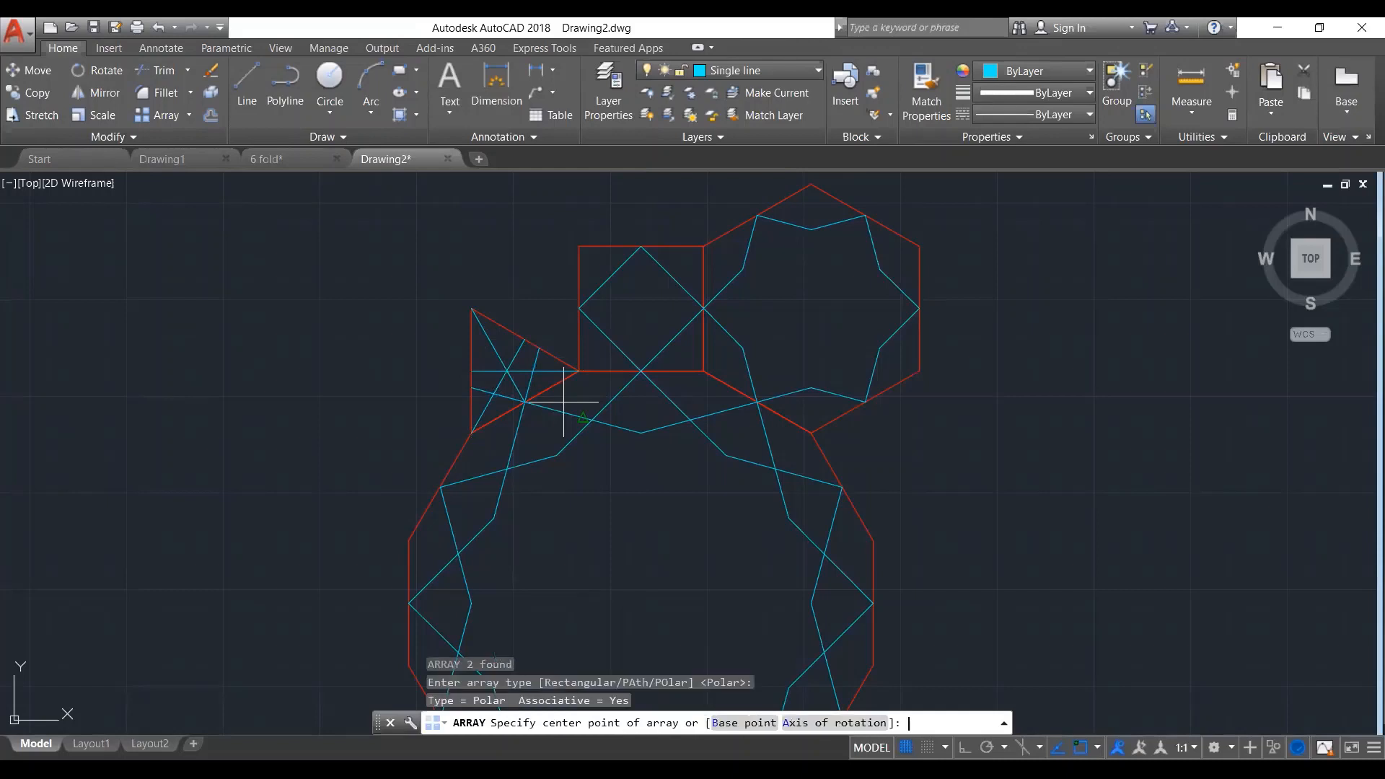
{"action": "left_click", "coordinate": [507, 371]}
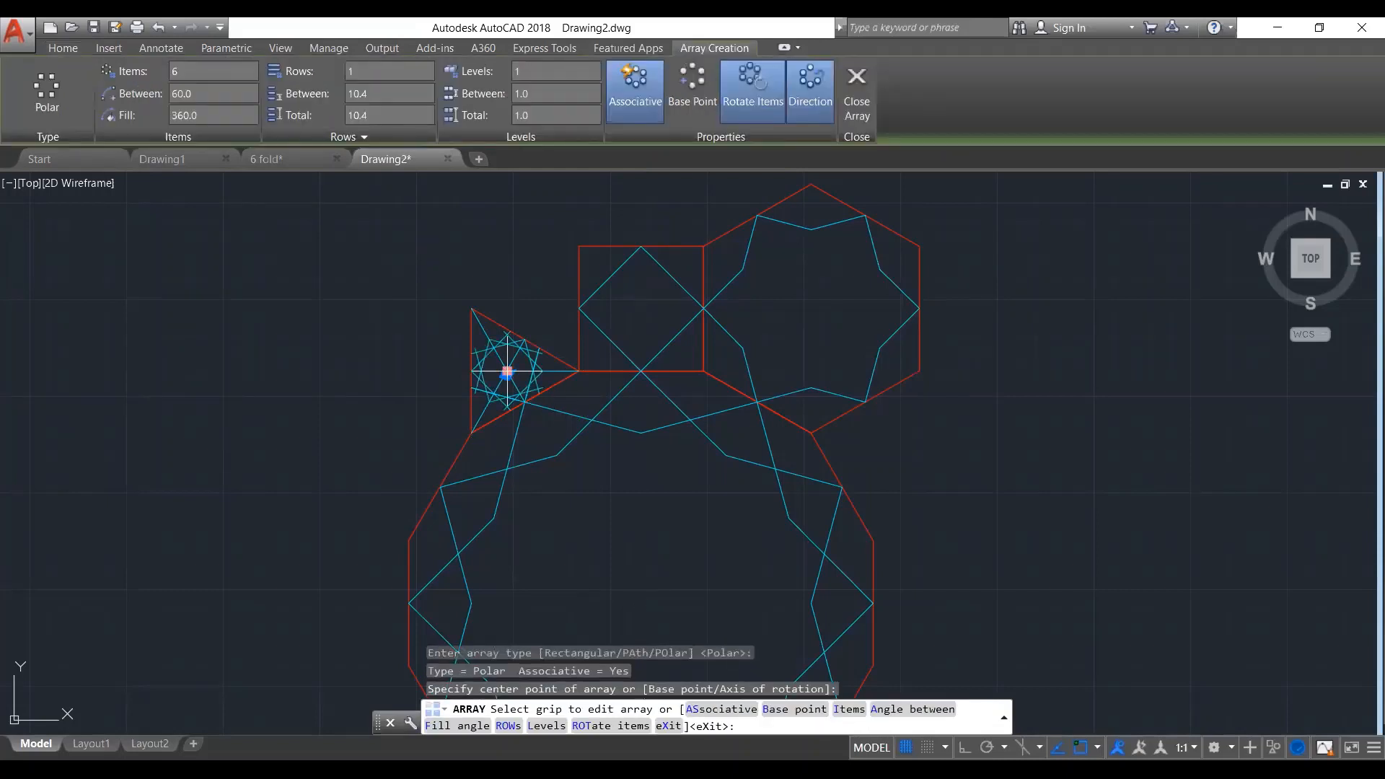
{"action": "type", "text": "i"}
{"action": "key", "text": "Return"}
{"action": "type", "text": "3"}
{"action": "key", "text": "Return"}
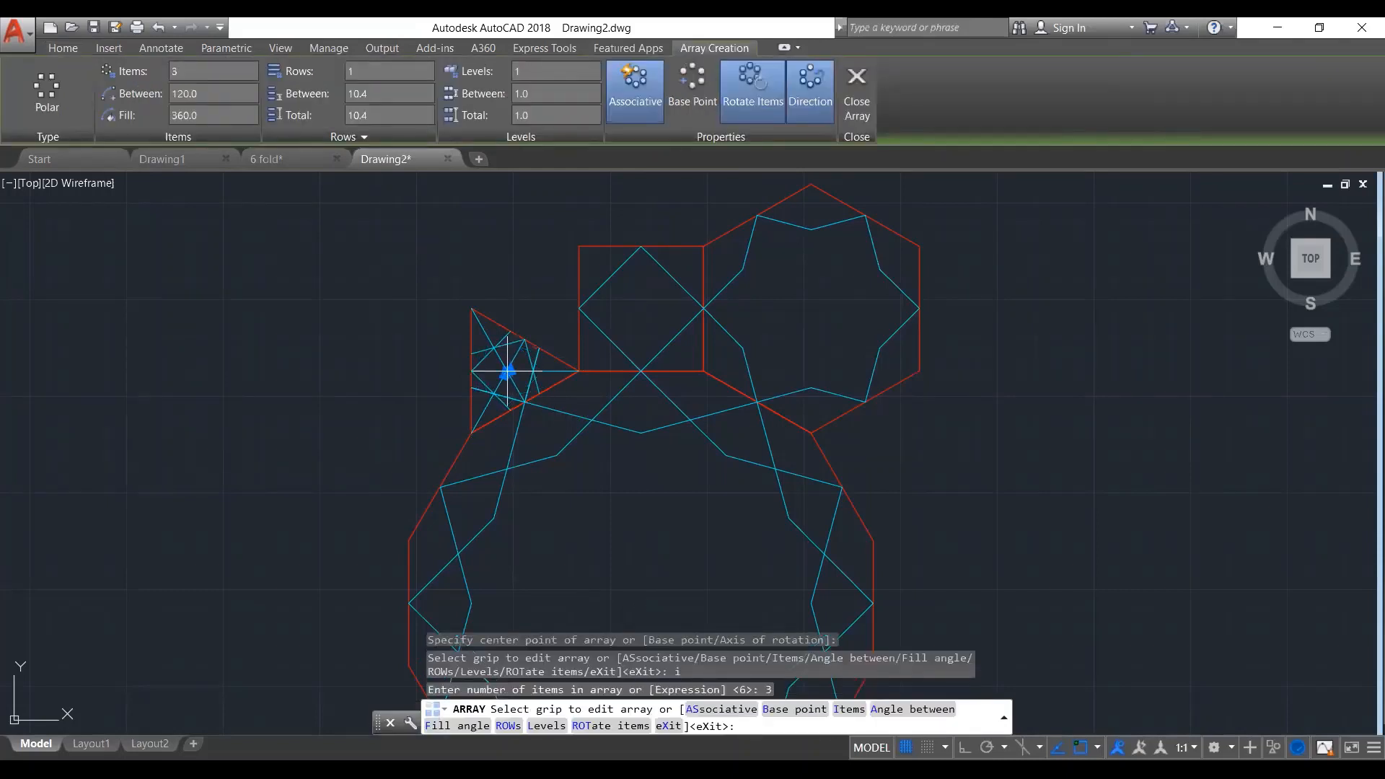
{"action": "key", "text": "Return"}
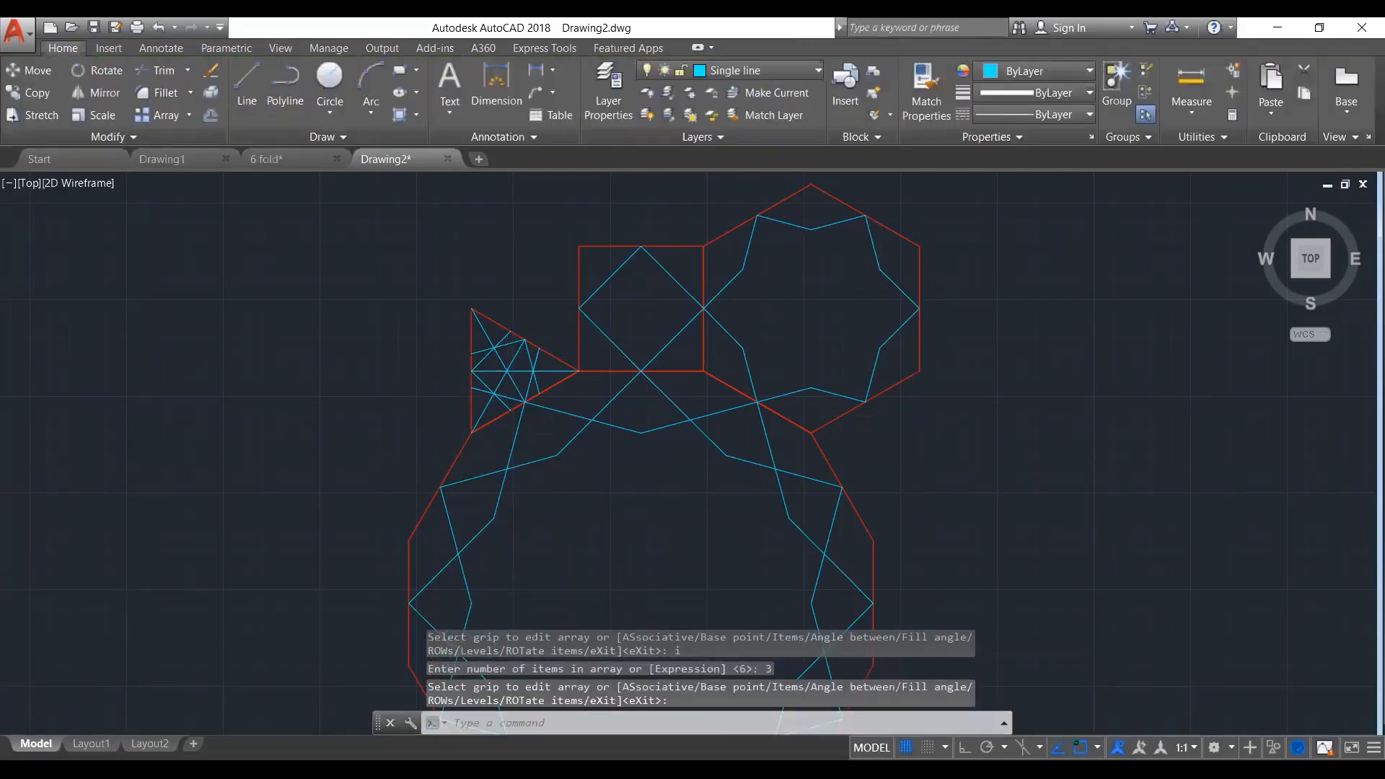
Erase the three construction lines that cross at the triangle's centre
{"action": "scroll", "coordinate": [516, 395], "scroll_direction": "up", "scroll_amount": 2}
{"action": "left_click", "coordinate": [506, 370]}
{"action": "left_click", "coordinate": [496, 360]}
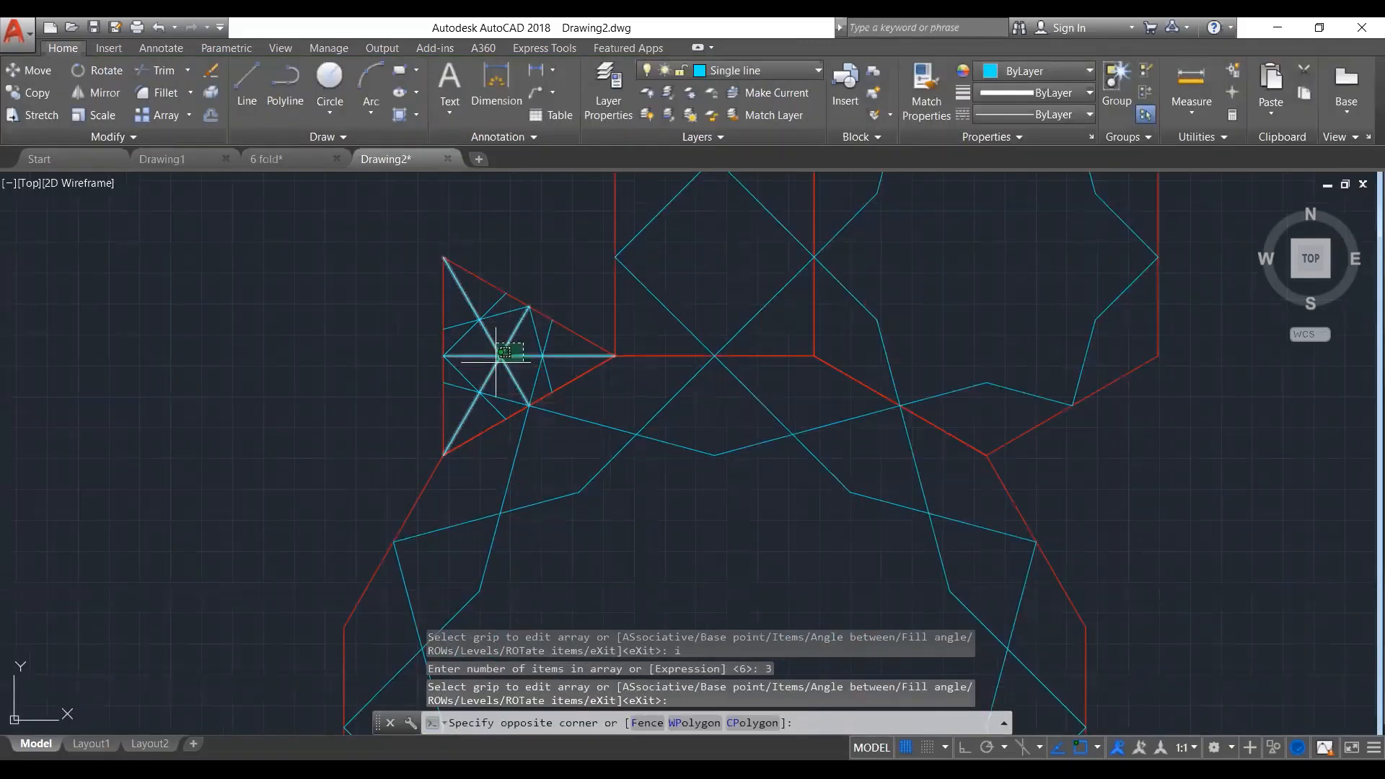
{"action": "key", "text": "Delete"}
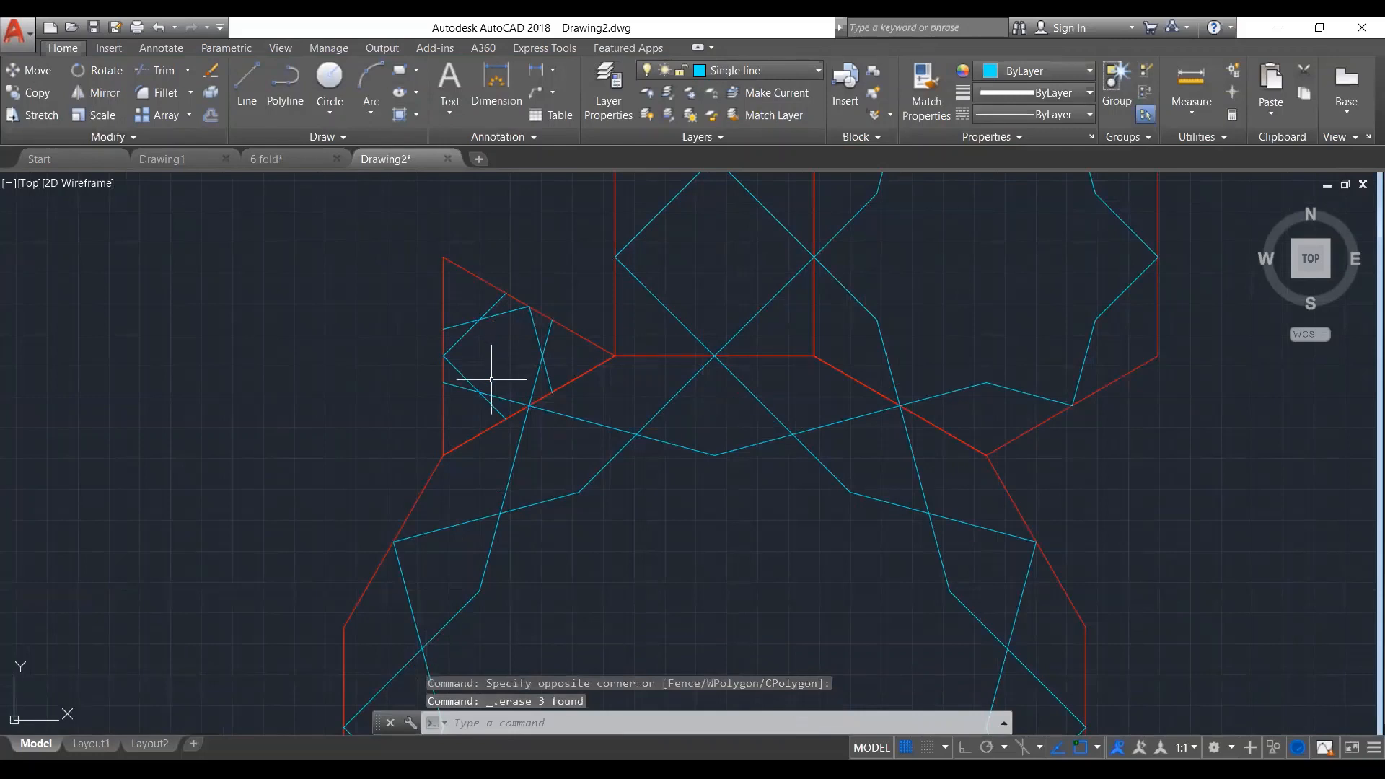
{"action": "type", "text": "f"}
{"action": "key", "text": "Return"}
{"action": "left_click", "coordinate": [491, 390]}
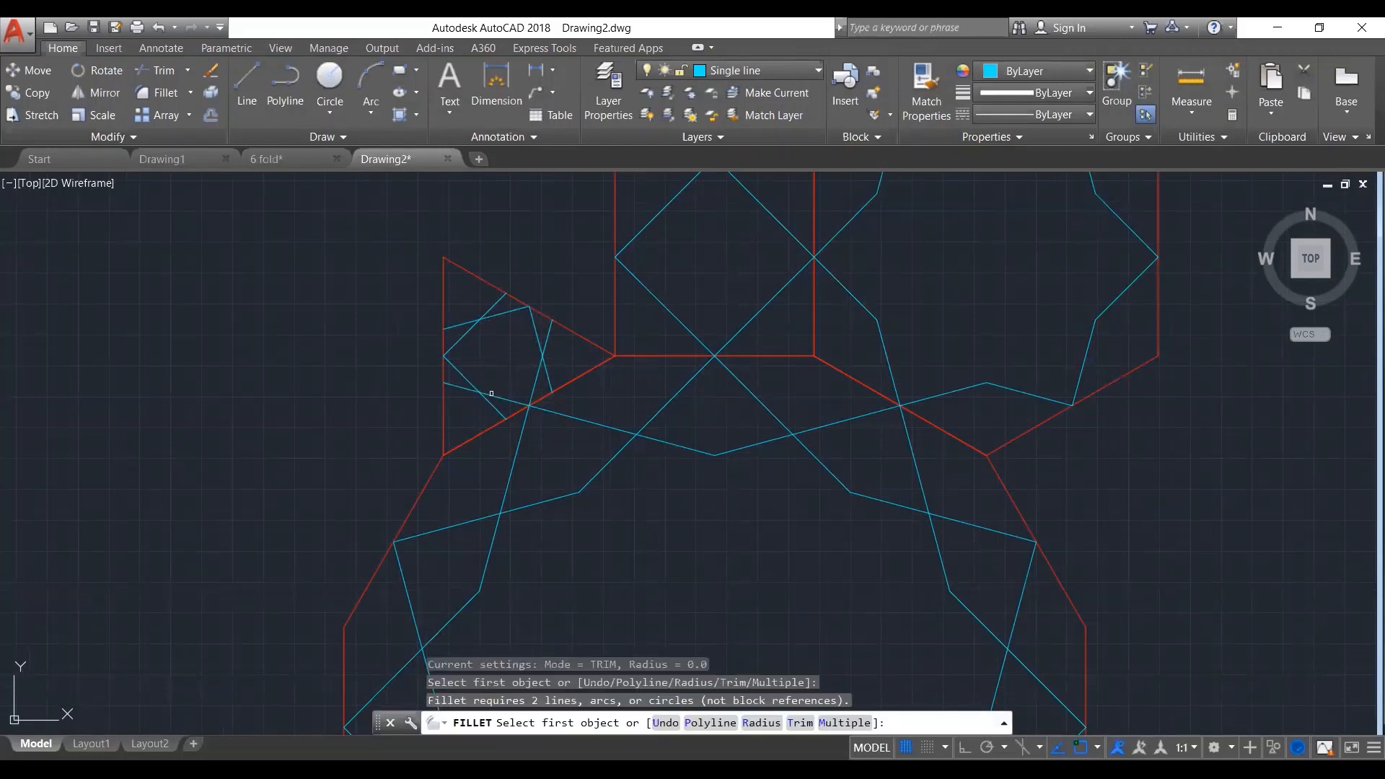
{"action": "key", "text": "Escape"}
{"action": "key", "text": "Return"}
{"action": "key", "text": "Escape"}
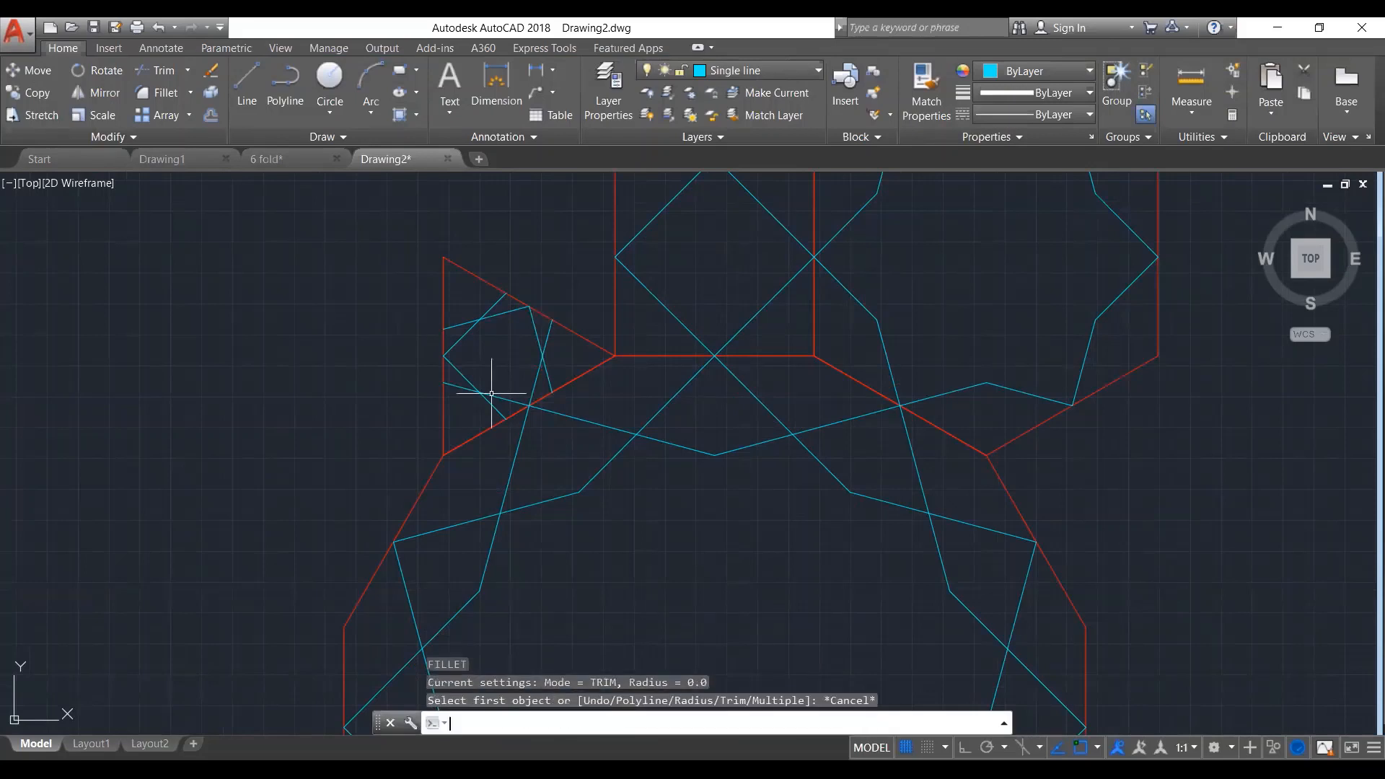
Explode the triangle's polar array and fillet its three crossing line pairs with radius 0 into a closed six-sided outline
{"action": "left_click", "coordinate": [491, 394]}
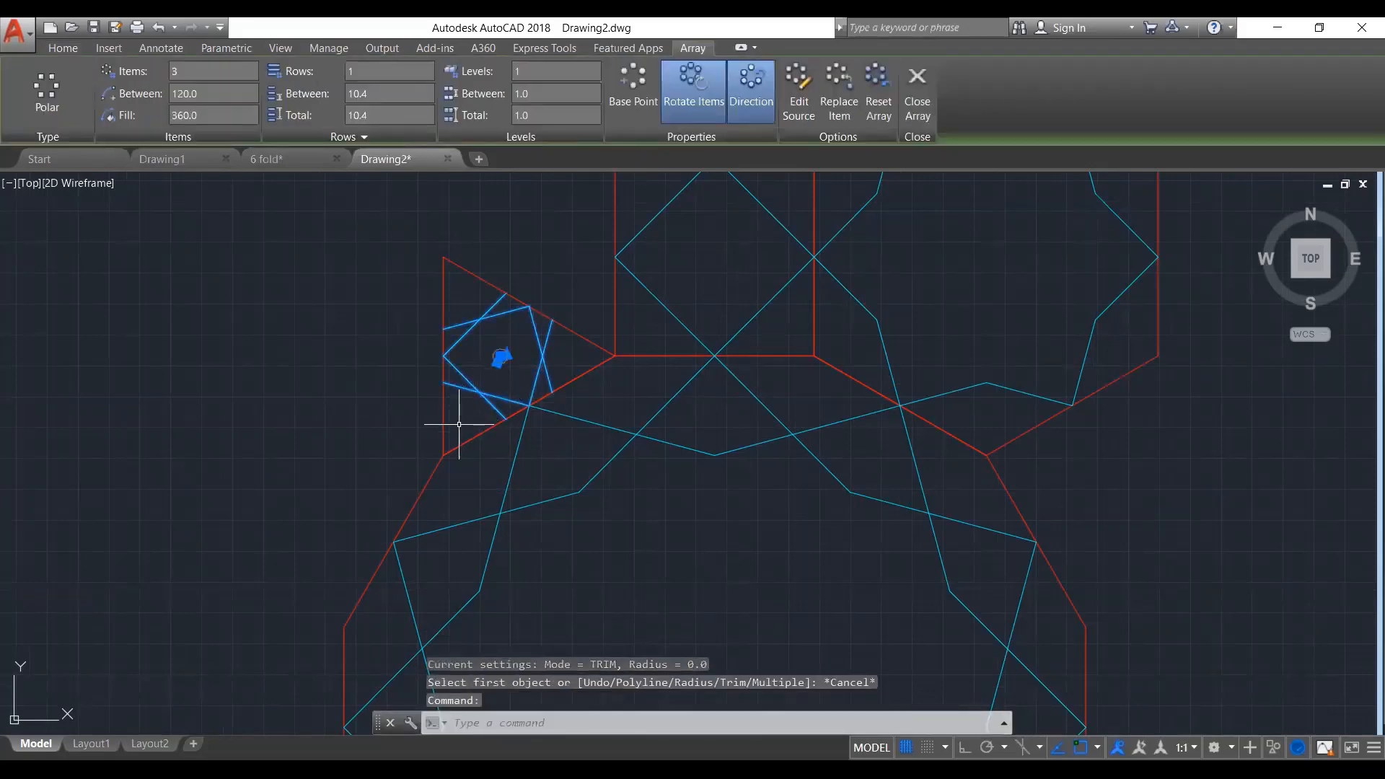
{"action": "key", "text": "Escape"}
{"action": "key", "text": "Return"}
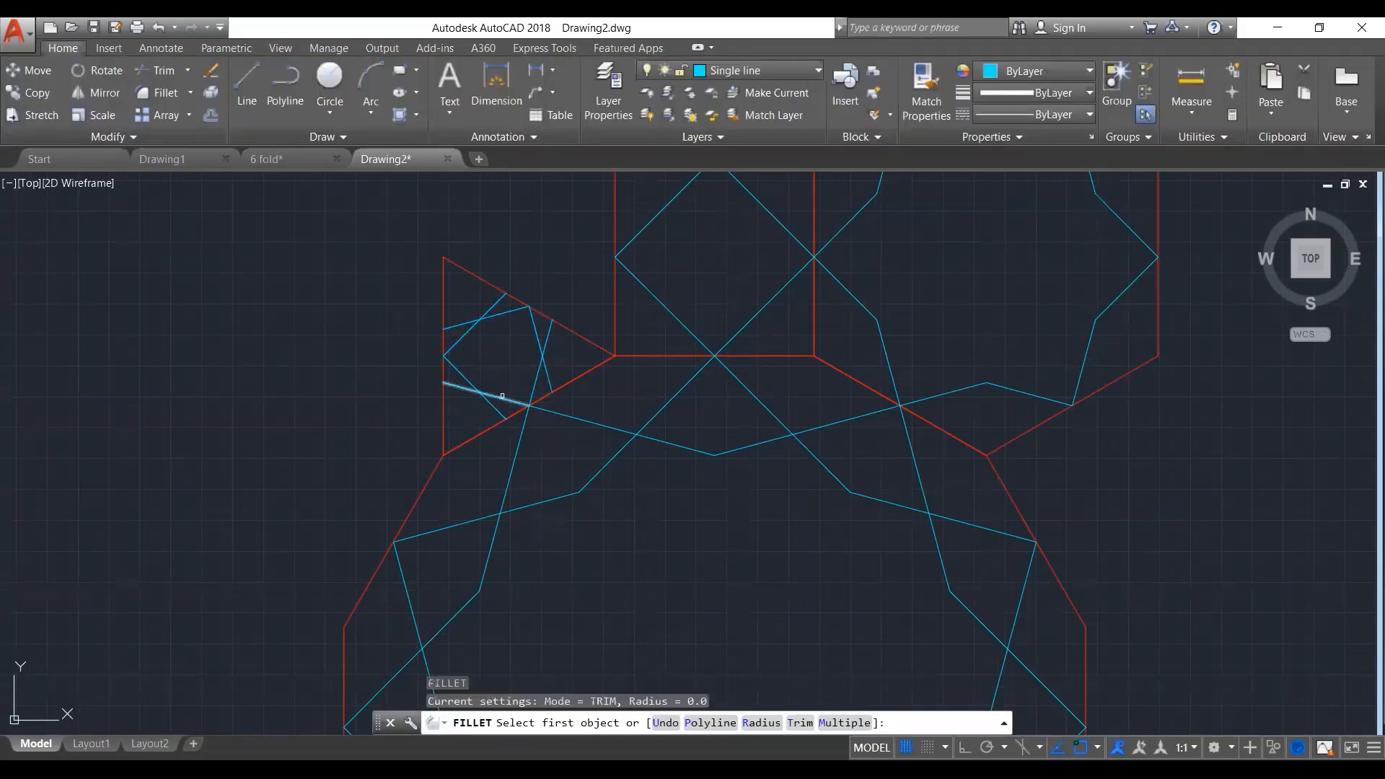
{"action": "left_click", "coordinate": [481, 393]}
{"action": "left_click", "coordinate": [470, 380]}
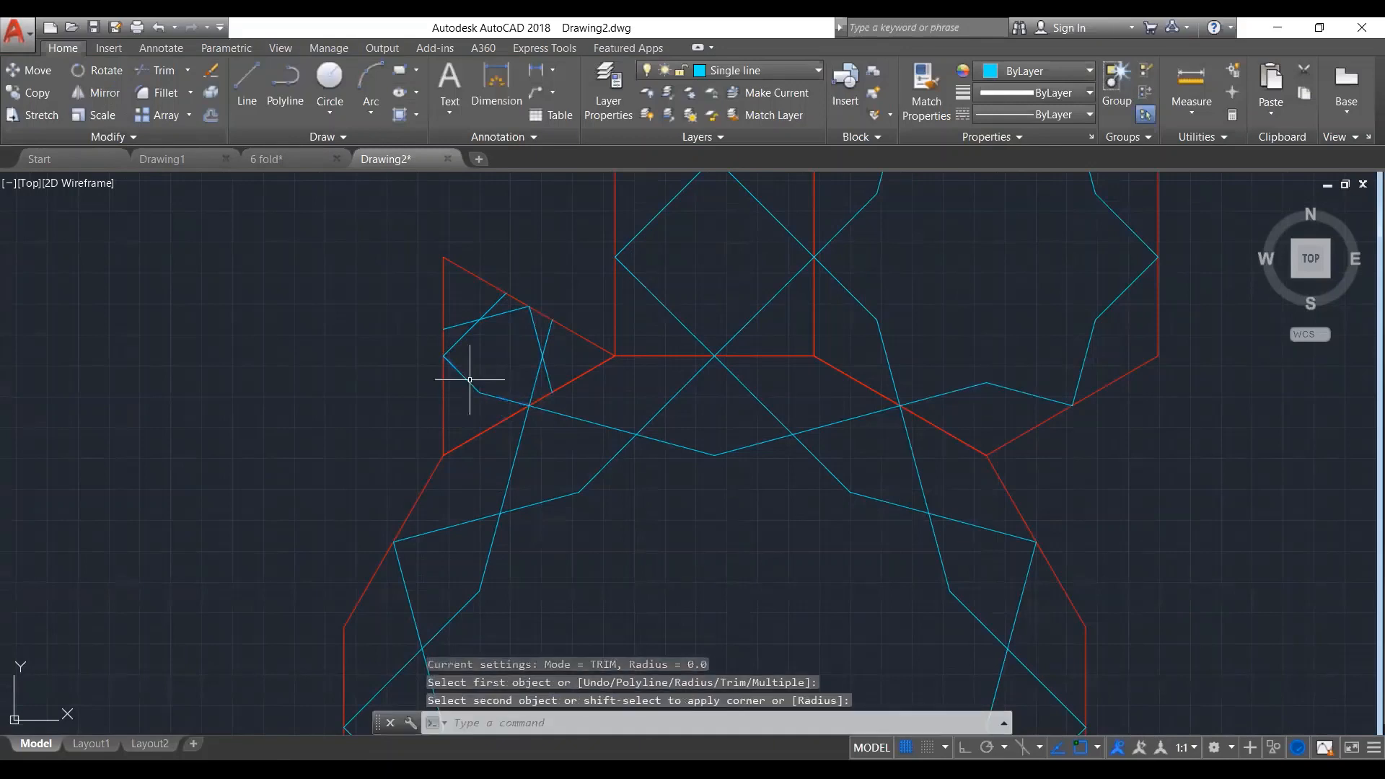
{"action": "key", "text": "Return"}
{"action": "left_click", "coordinate": [480, 319]}
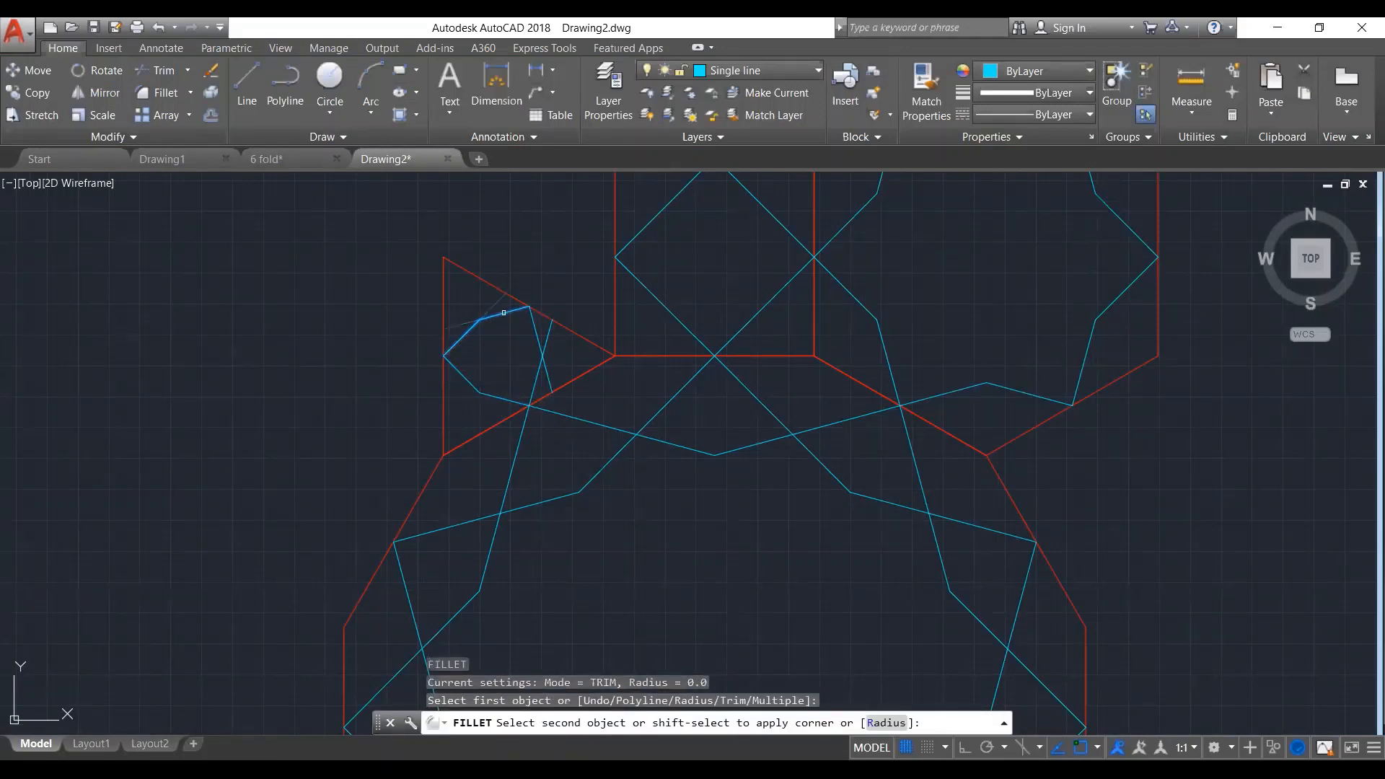
{"action": "left_click", "coordinate": [503, 312]}
{"action": "key", "text": "Return"}
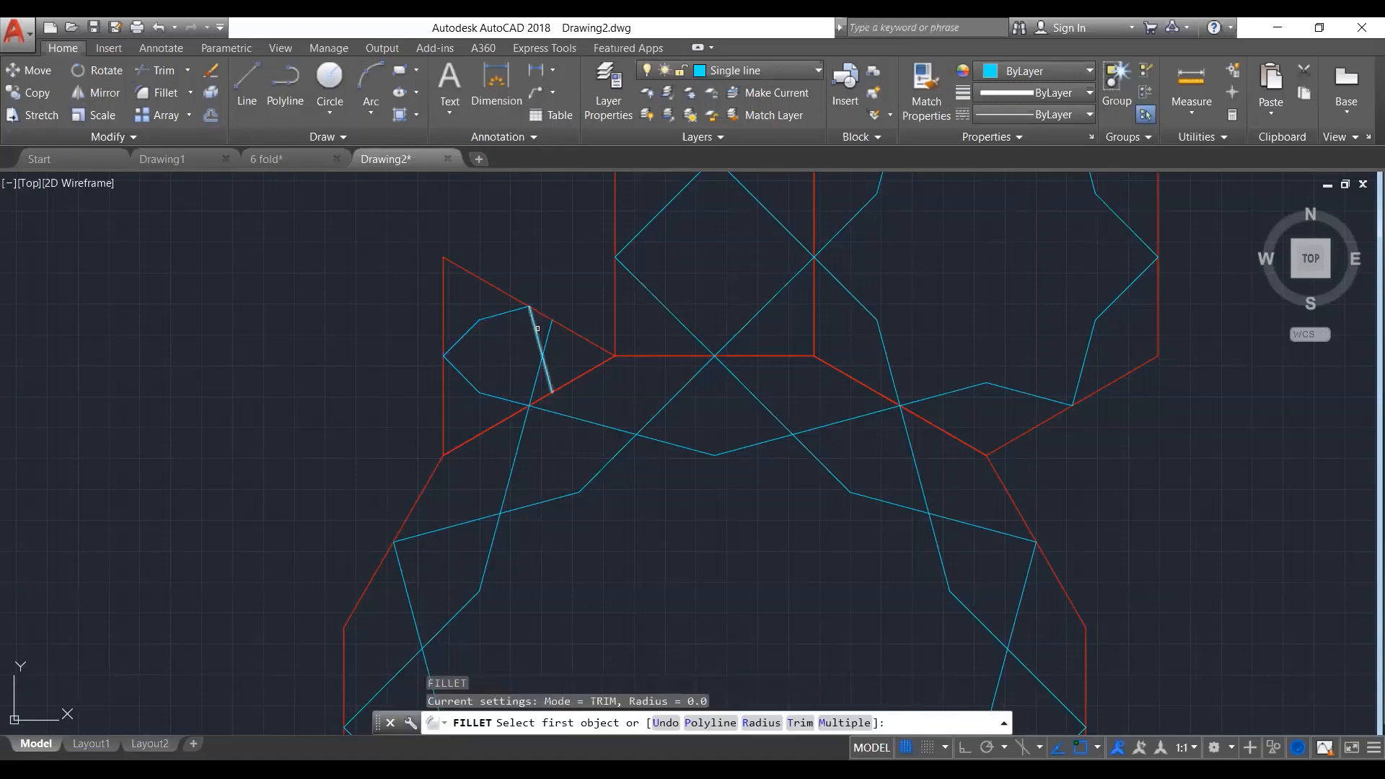
{"action": "left_click", "coordinate": [533, 328]}
{"action": "left_click", "coordinate": [538, 369]}
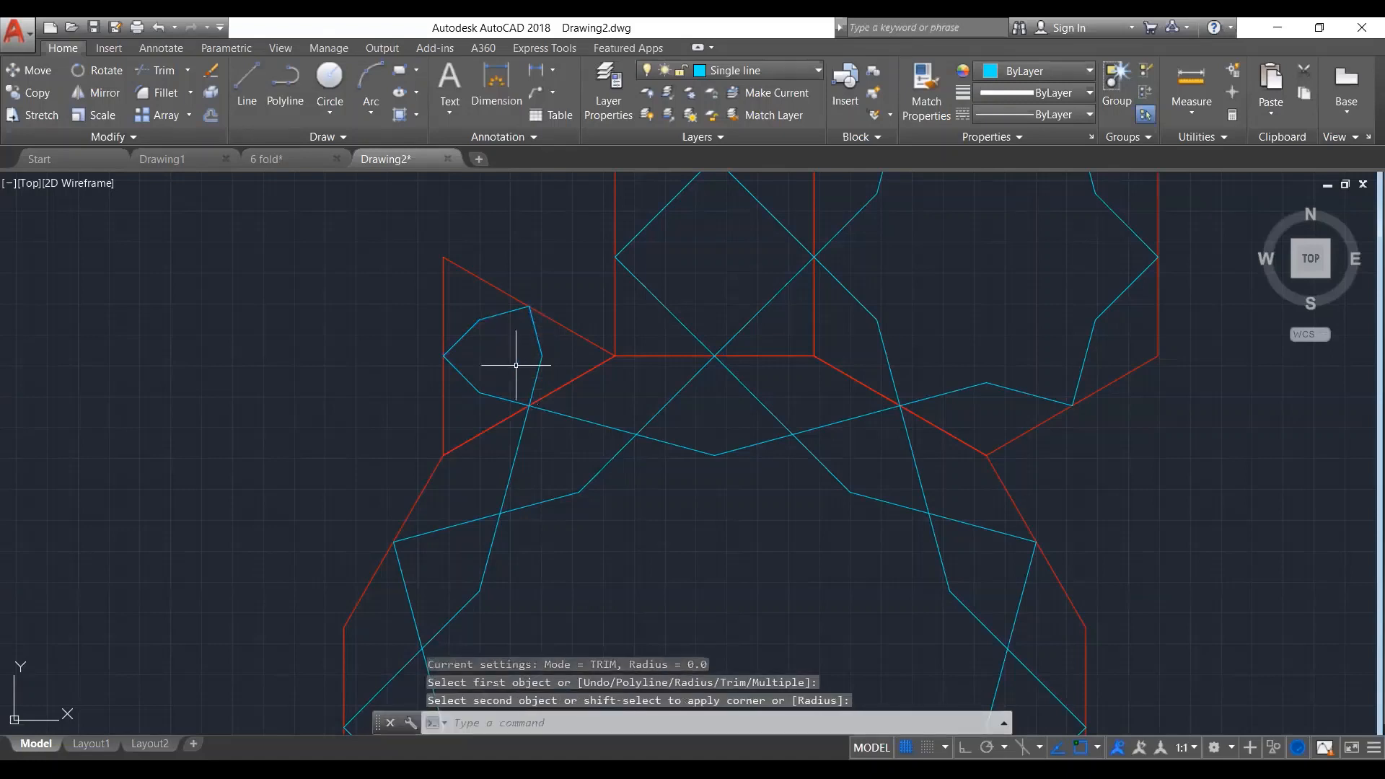
Move the dodecagon with all its star lines to the empty area left of the other shapes
{"action": "scroll", "coordinate": [512, 365], "scroll_direction": "down", "scroll_amount": 4}
{"action": "scroll", "coordinate": [516, 366], "scroll_direction": "down", "scroll_amount": 2}
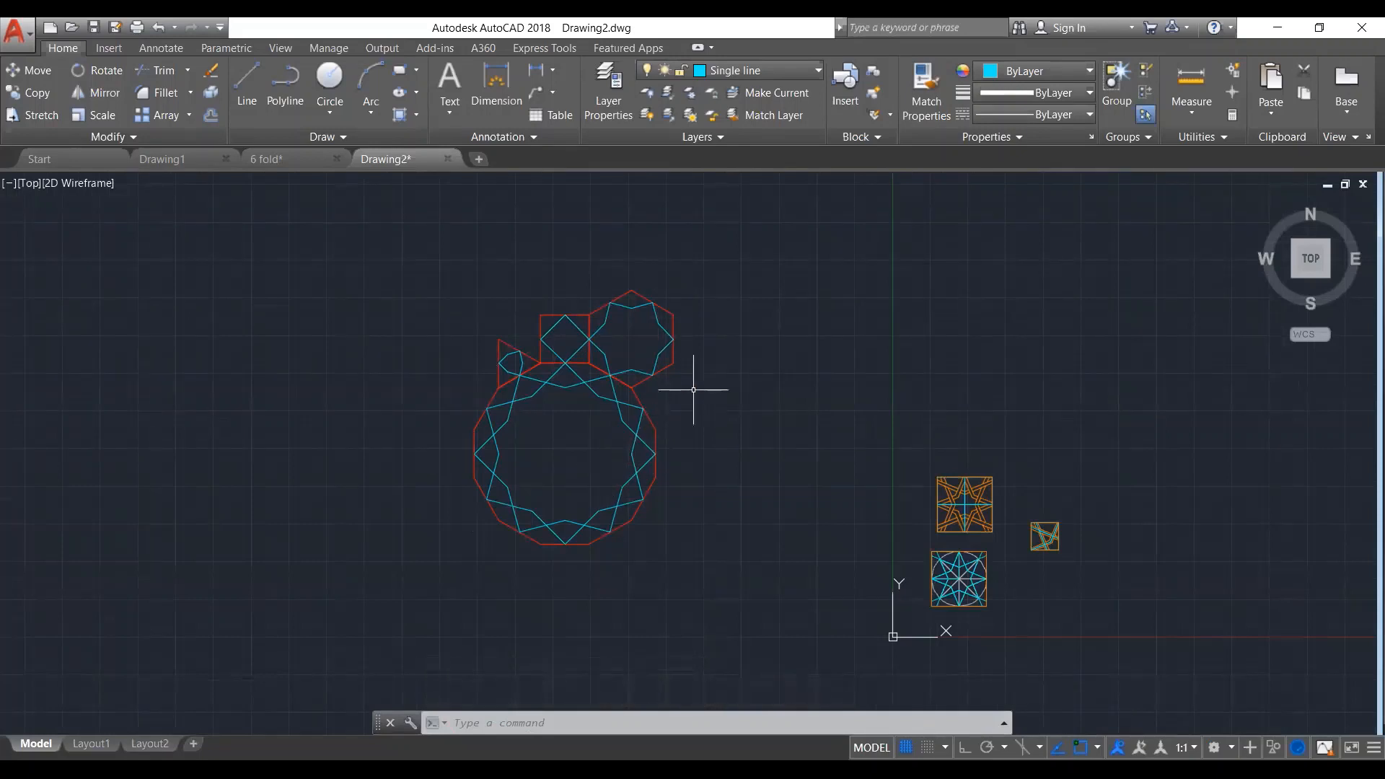
{"action": "left_click", "coordinate": [705, 429]}
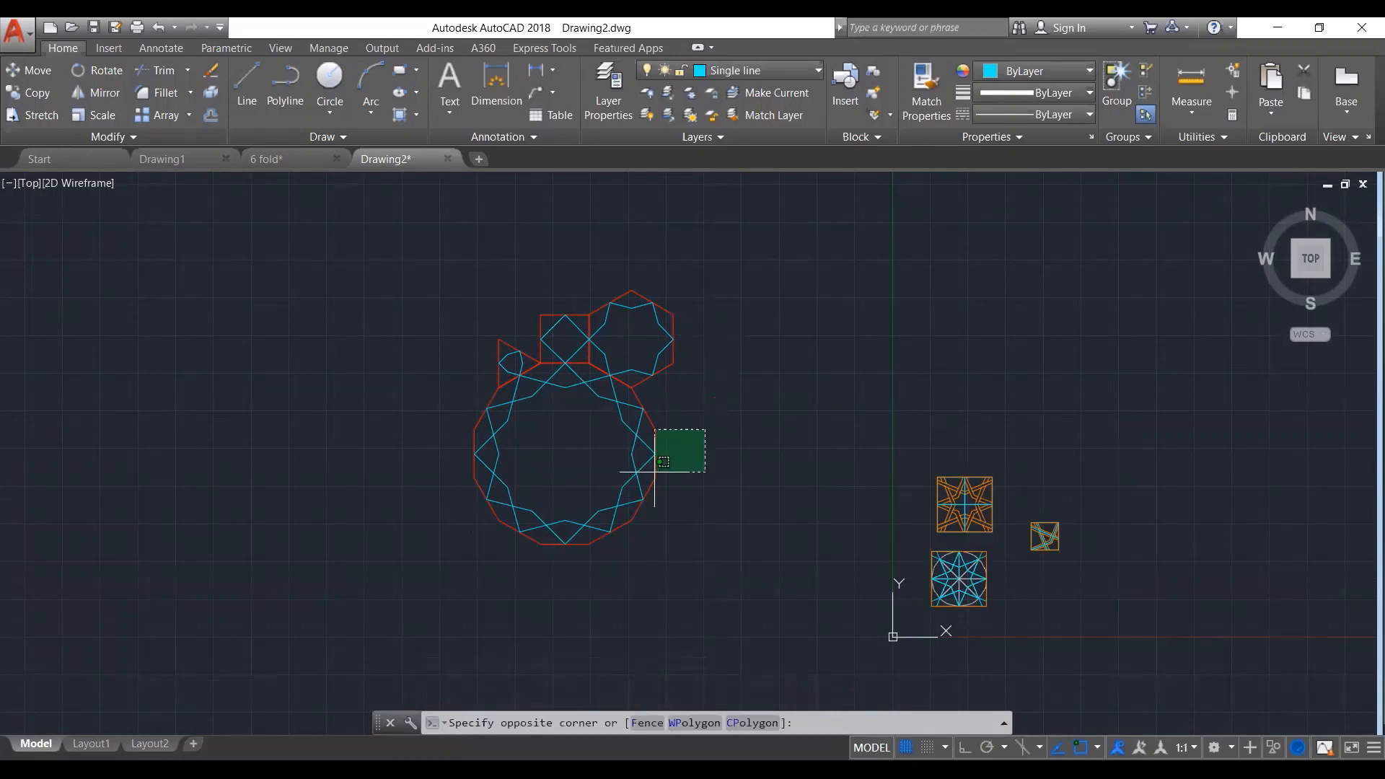
{"action": "left_click", "coordinate": [381, 634]}
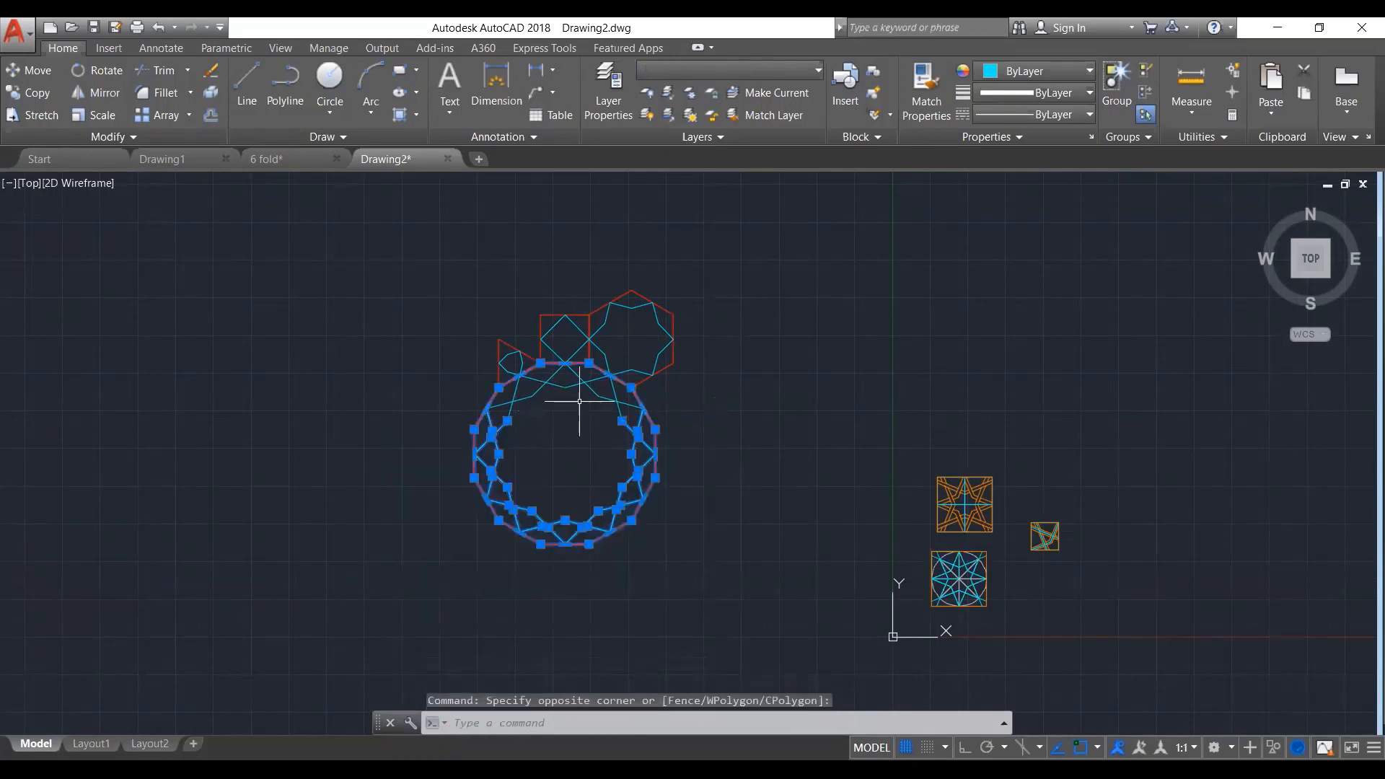
{"action": "scroll", "coordinate": [580, 402], "scroll_direction": "up", "scroll_amount": 2}
{"action": "scroll", "coordinate": [580, 402], "scroll_direction": "up", "scroll_amount": 4}
{"action": "mouse_move", "coordinate": [765, 382]}
{"action": "left_mouse_down"}
{"action": "mouse_move", "coordinate": [603, 288]}
{"action": "mouse_move", "coordinate": [448, 272]}
{"action": "mouse_move", "coordinate": [231, 464]}
{"action": "mouse_move", "coordinate": [236, 478]}
{"action": "mouse_move", "coordinate": [224, 470]}
{"action": "left_mouse_up"}
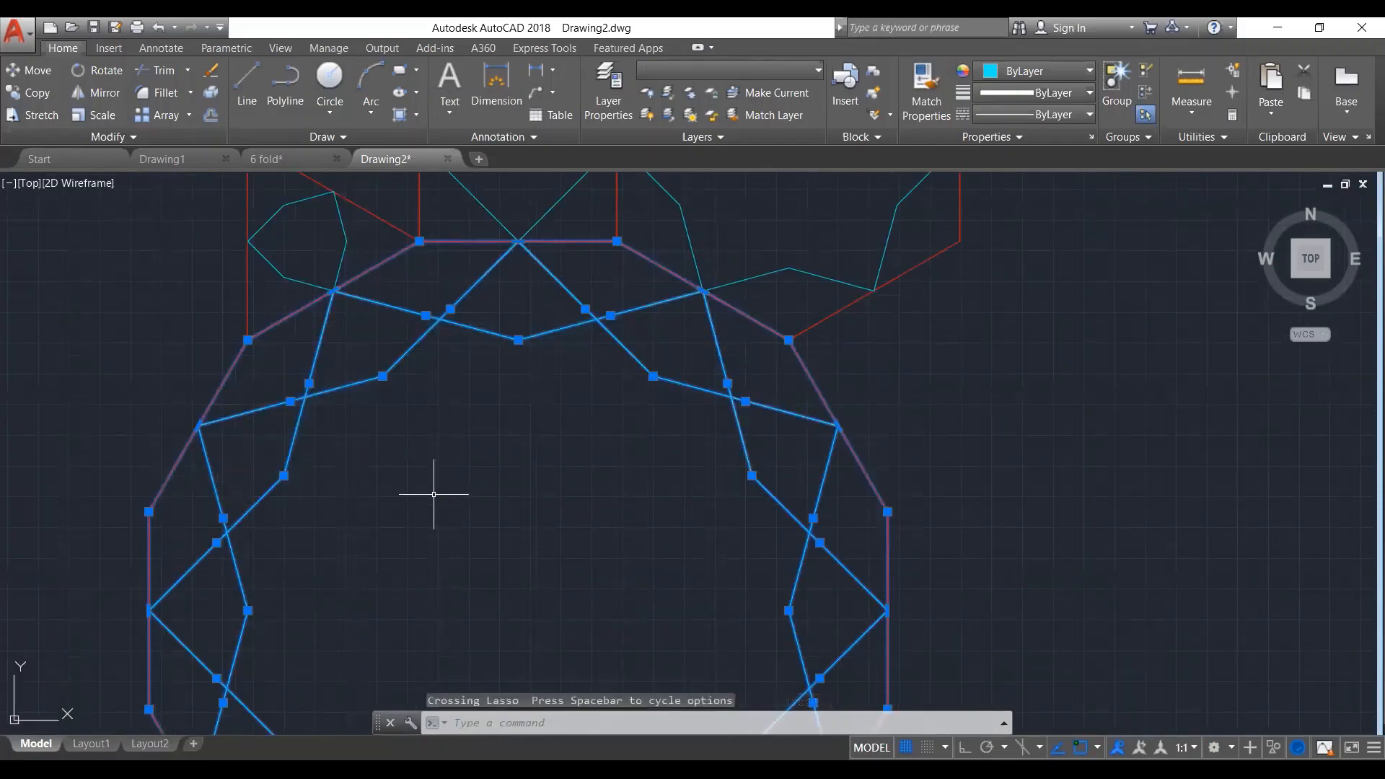
{"action": "scroll", "coordinate": [433, 494], "scroll_direction": "down", "scroll_amount": 5}
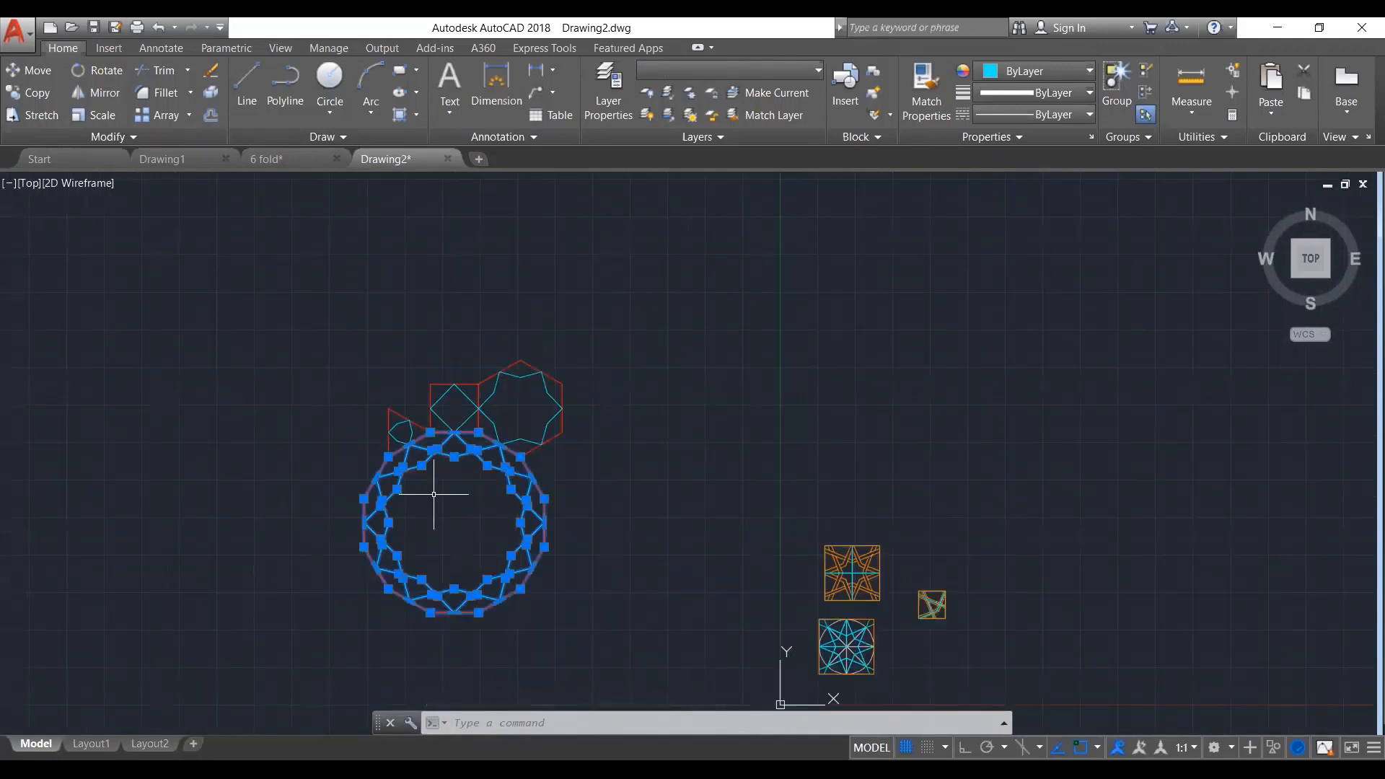
{"action": "type", "text": "m"}
{"action": "key", "text": "Return"}
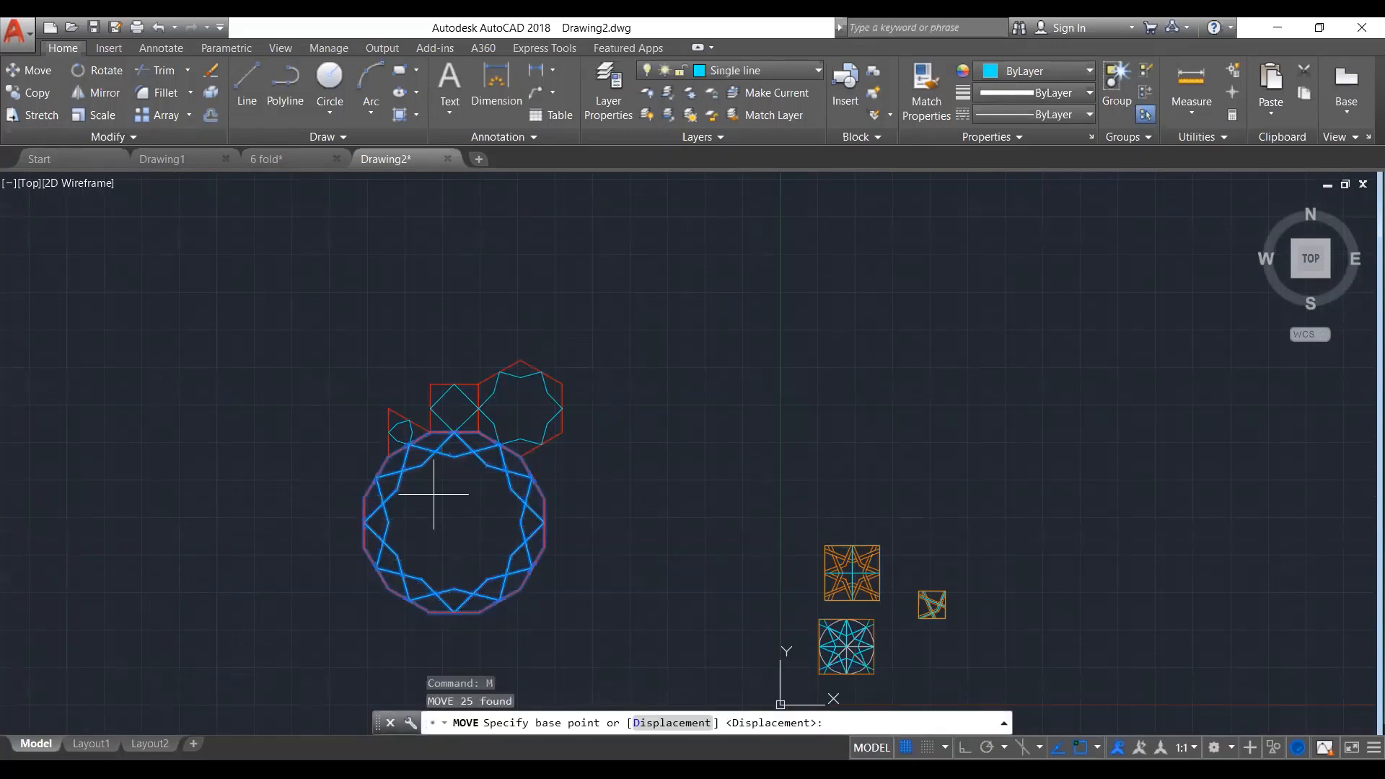
{"action": "left_click", "coordinate": [442, 499]}
{"action": "left_click", "coordinate": [167, 459]}
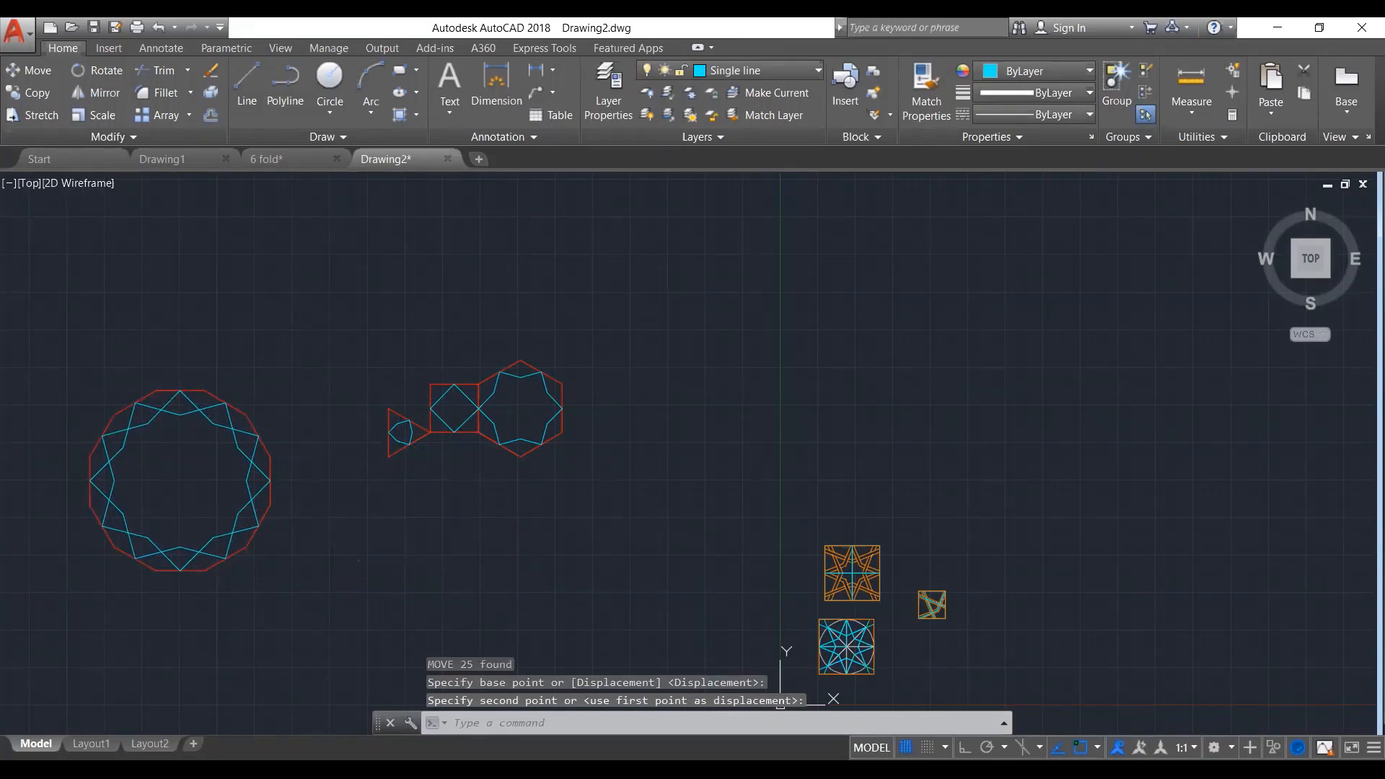
Move the hexagon with its star lines away from the square to the empty area up and right of the dodecagon
{"action": "left_click_drag", "start_coordinate": [629, 325], "coordinate": [489, 534]}
{"action": "type", "text": "m"}
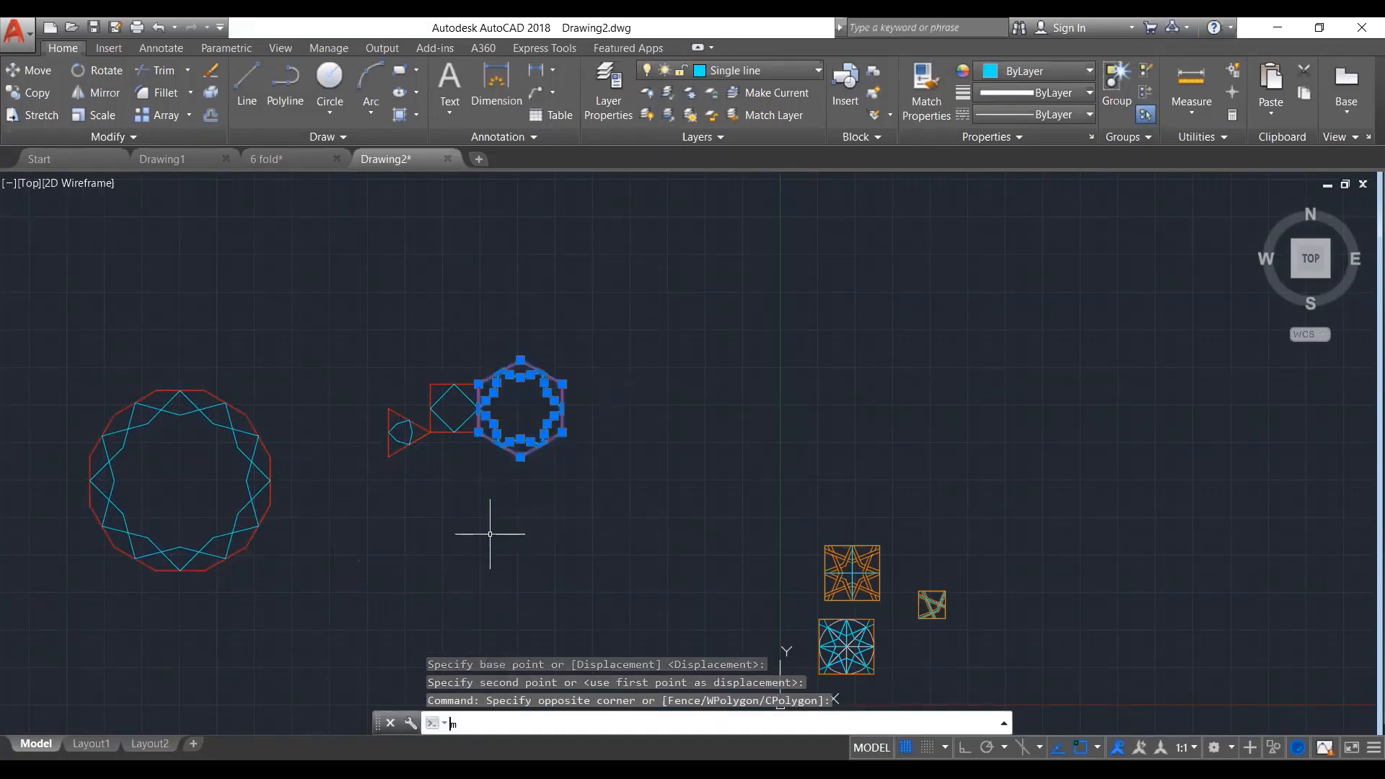
{"action": "key", "text": "Return"}
{"action": "left_click", "coordinate": [520, 440]}
{"action": "left_click", "coordinate": [329, 365]}
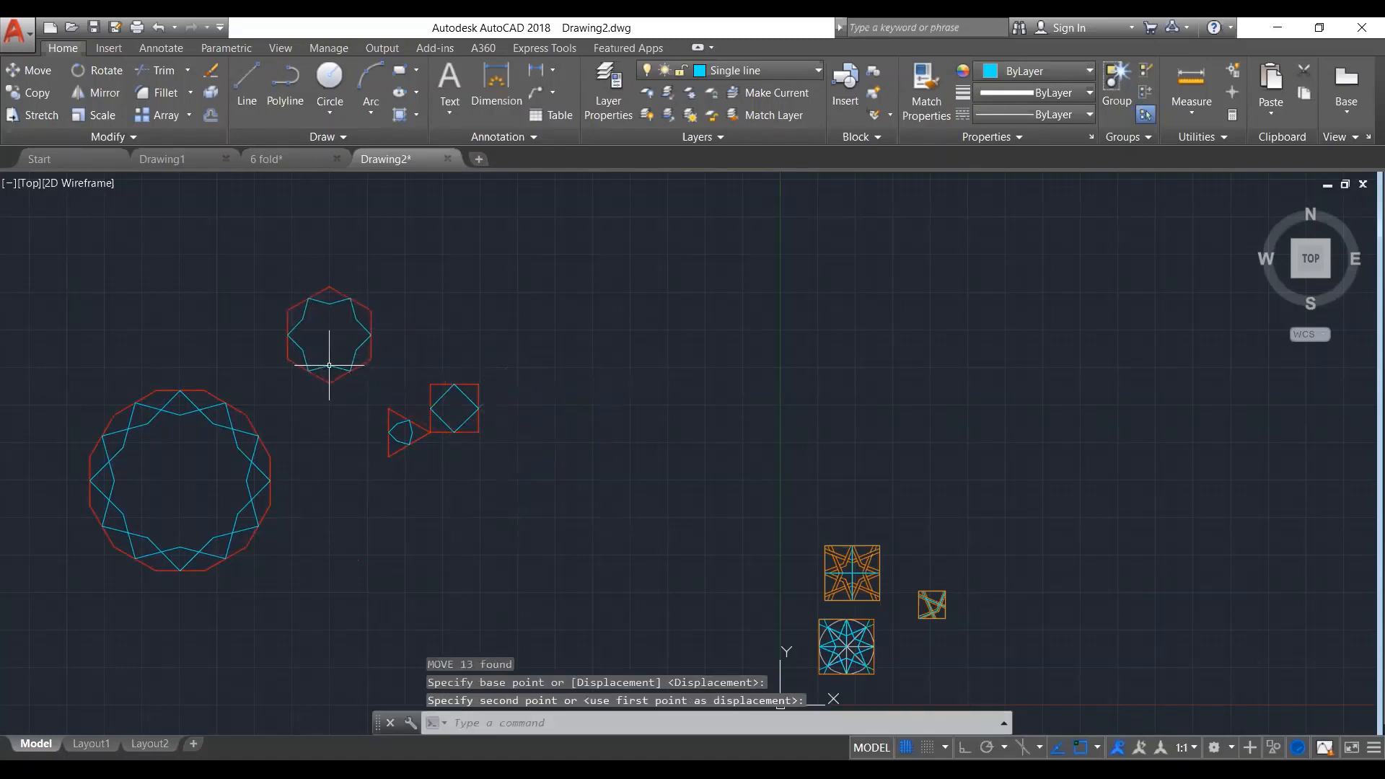
Move the square with its inner star lines to the empty area below the triangle
{"action": "left_click_drag", "start_coordinate": [529, 339], "coordinate": [441, 489]}
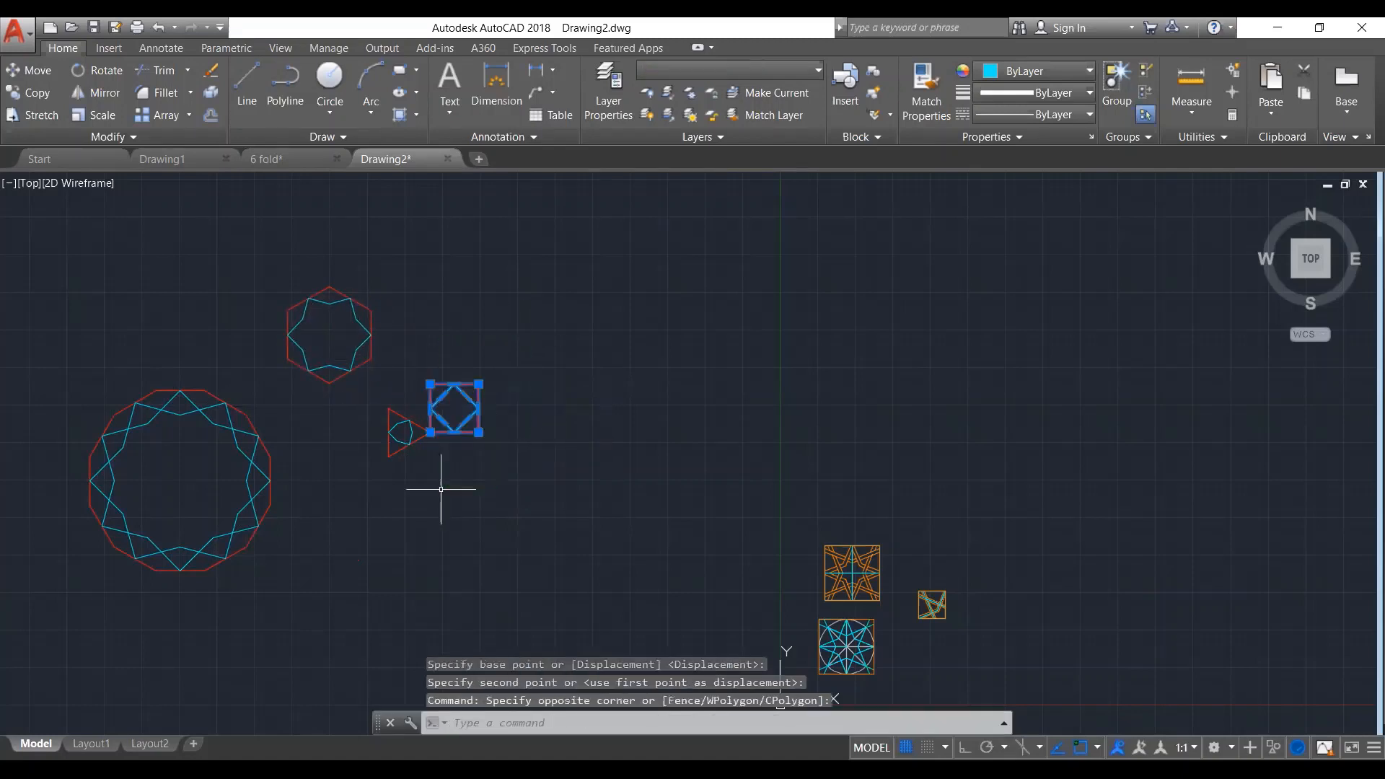
{"action": "type", "text": "m"}
{"action": "key", "text": "Return"}
{"action": "left_click", "coordinate": [455, 409]}
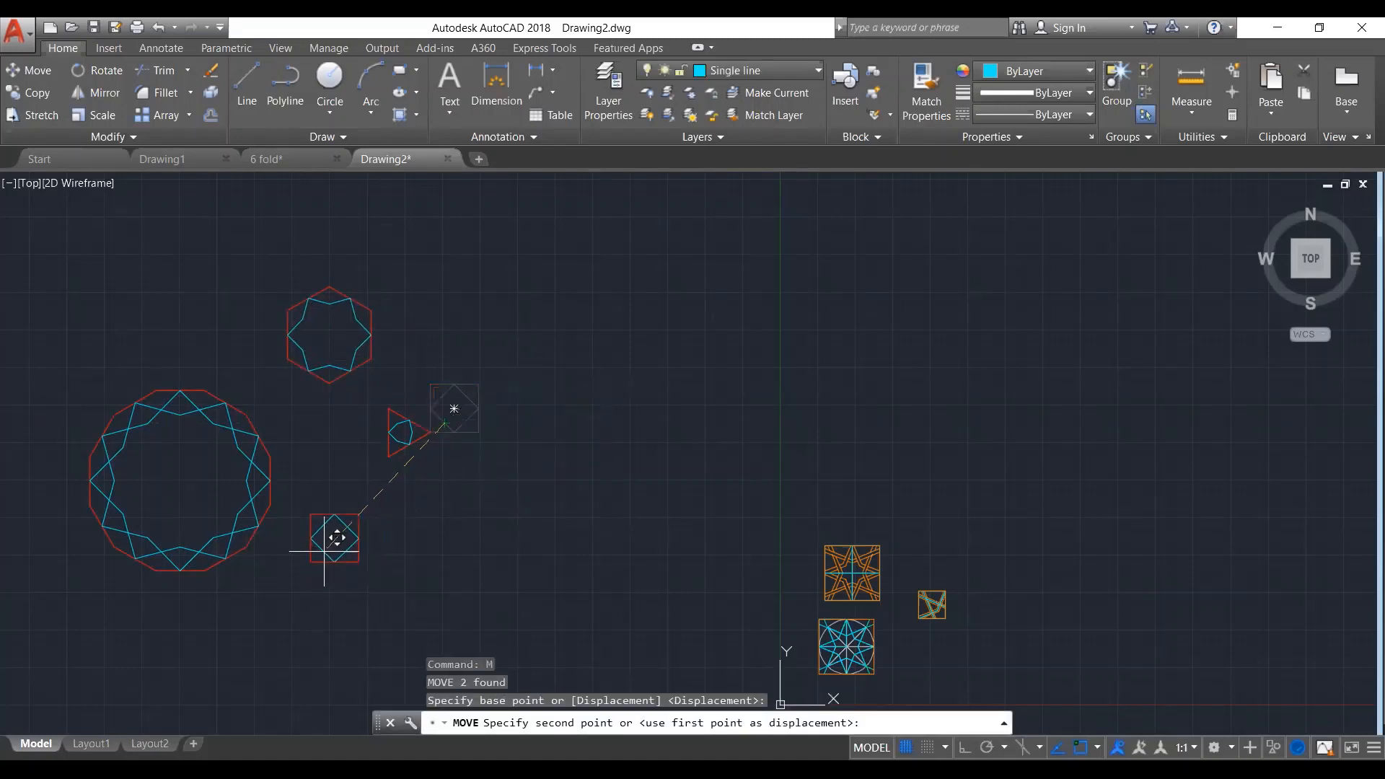
{"action": "left_click", "coordinate": [349, 553]}
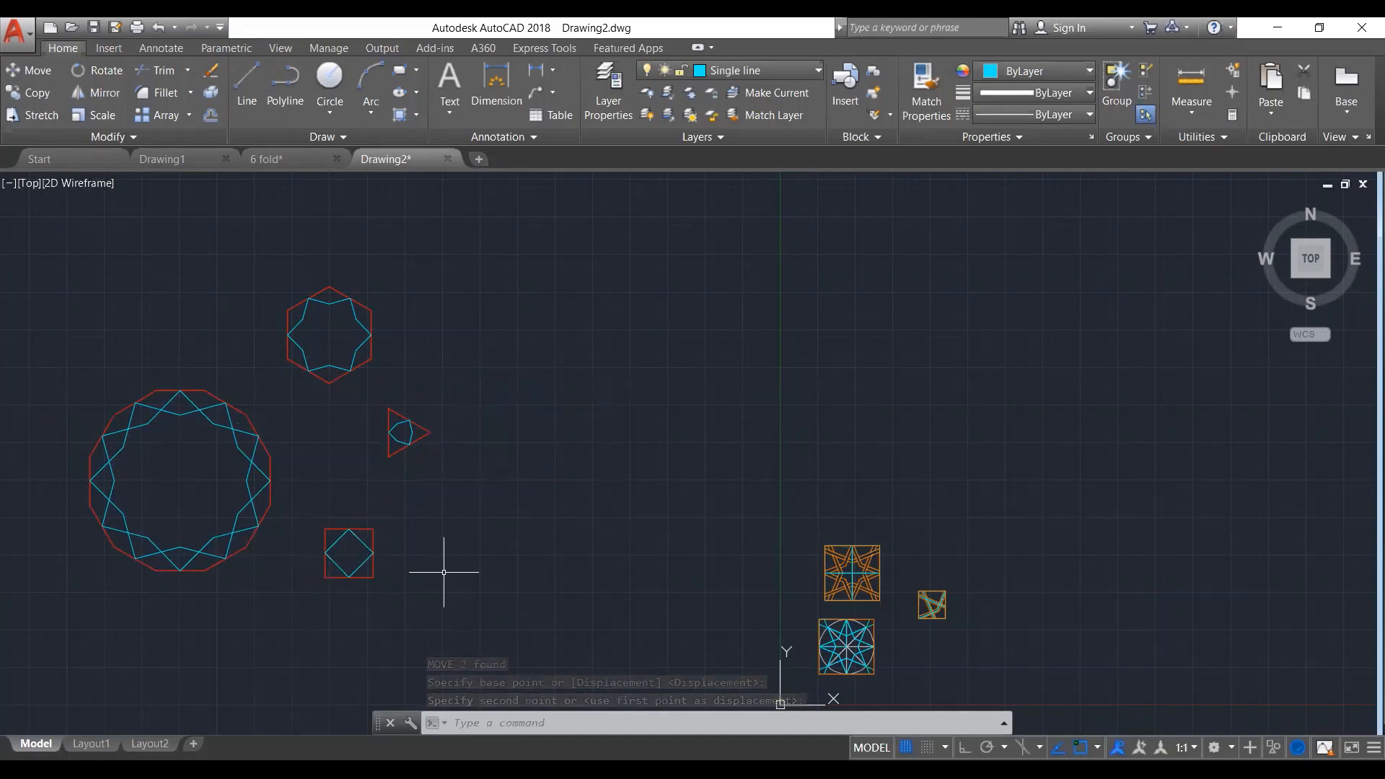
Group the hexagon with all its inner star lines
{"action": "left_click", "coordinate": [430, 245]}
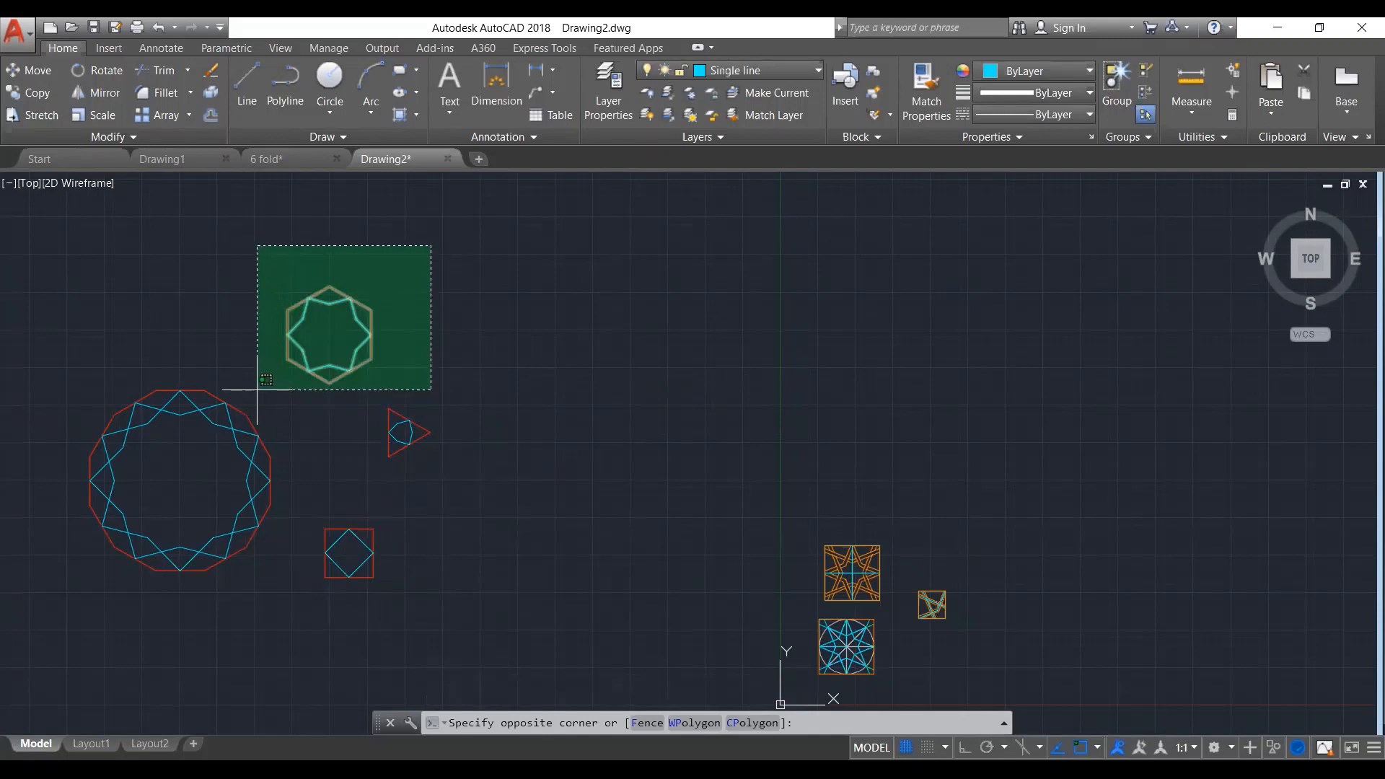
{"action": "left_click", "coordinate": [258, 389]}
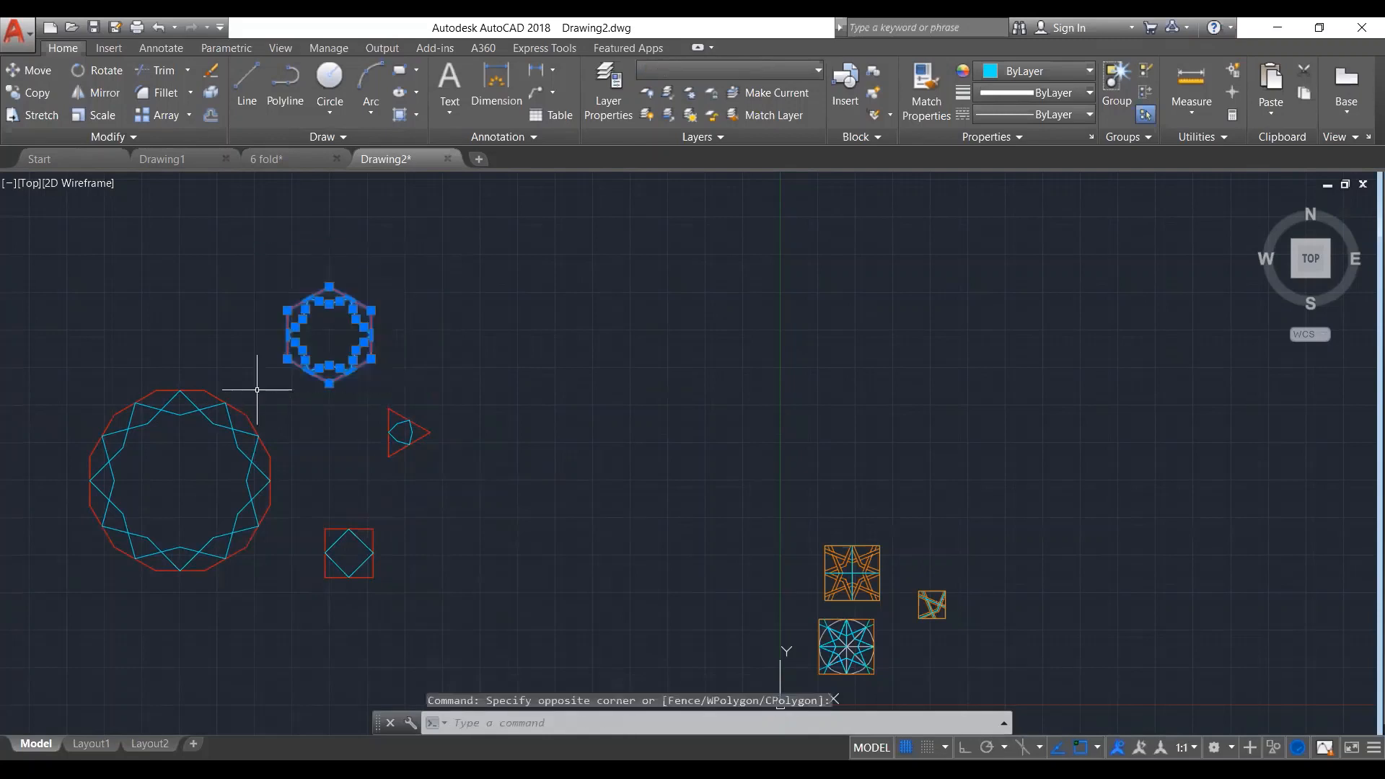
{"action": "type", "text": "Gr"}
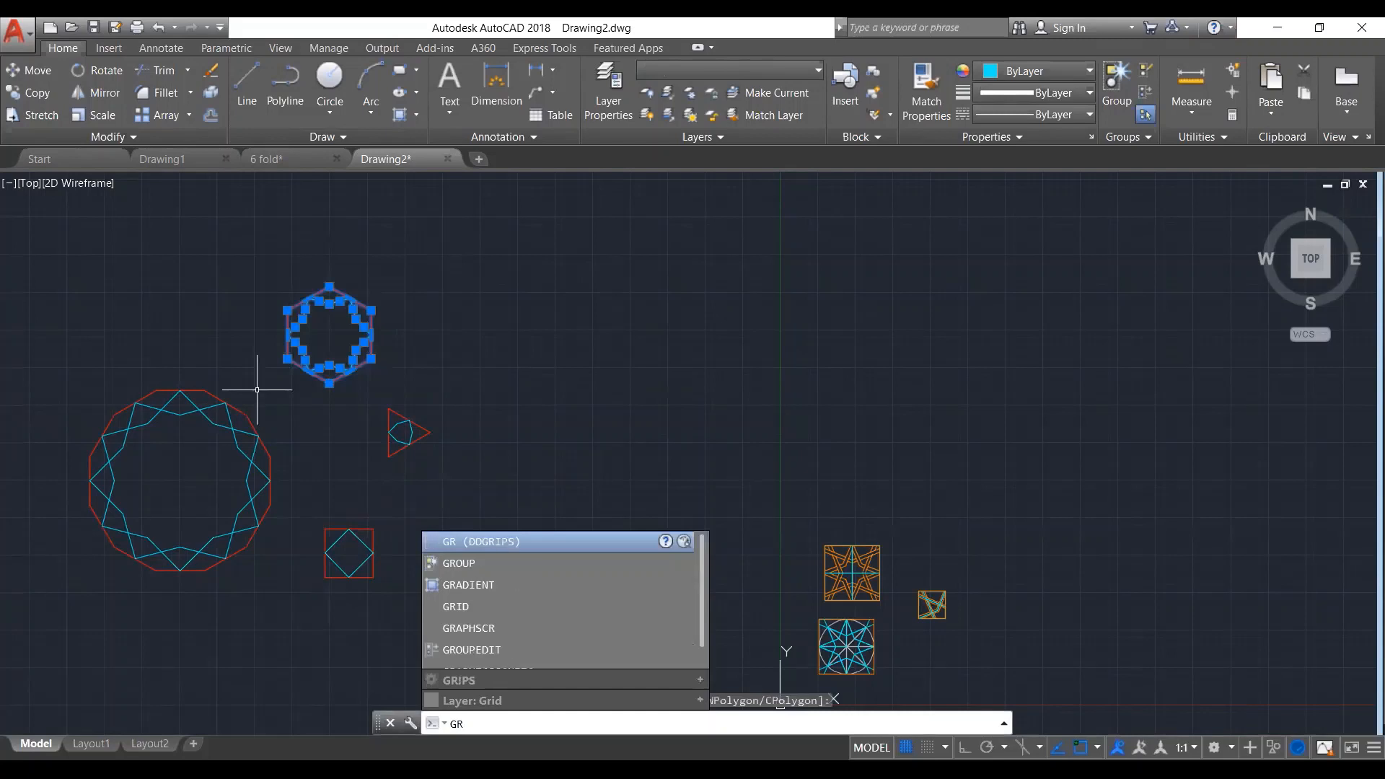
{"action": "key", "text": "Return"}
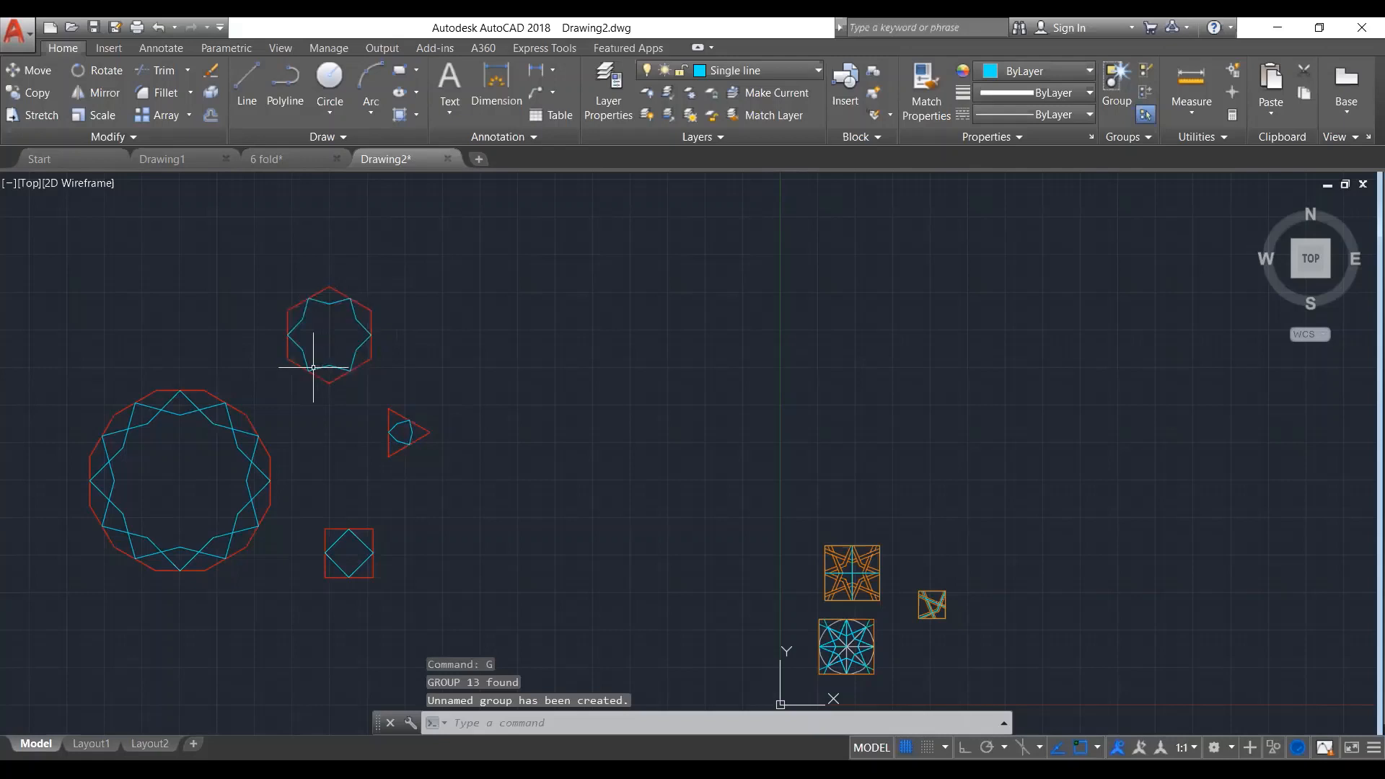
Group the triangle with its inner six-sided outline
{"action": "scroll", "coordinate": [317, 369], "scroll_direction": "up", "scroll_amount": 2}
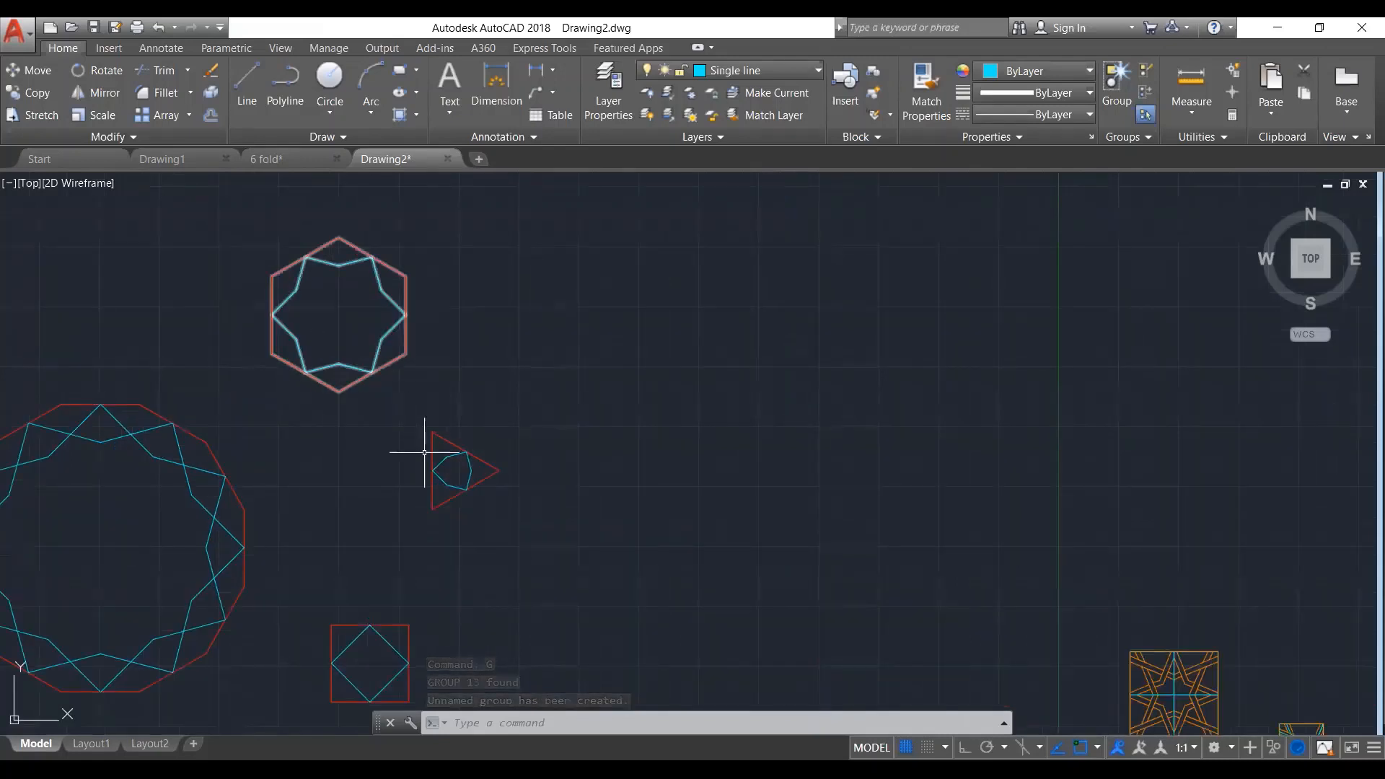
{"action": "left_click", "coordinate": [573, 427]}
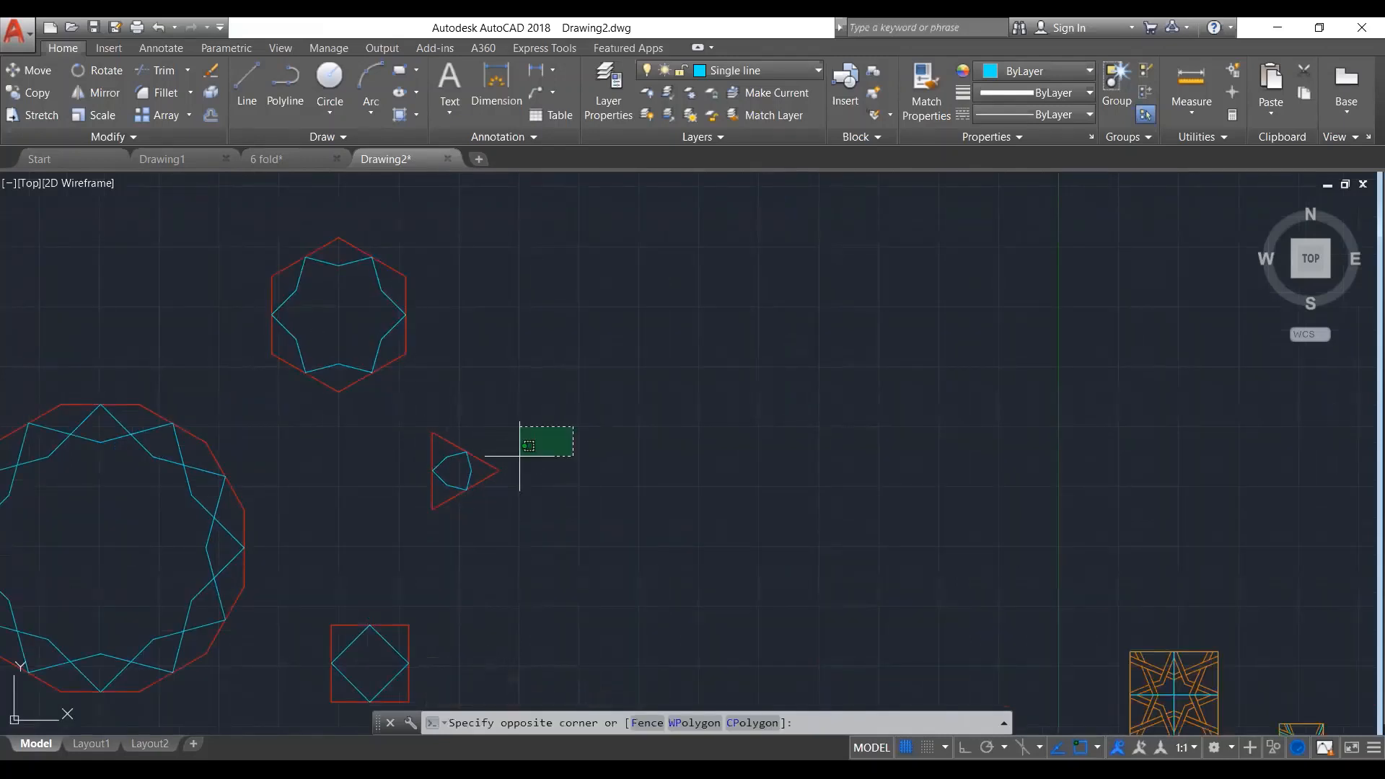
{"action": "left_click", "coordinate": [365, 533]}
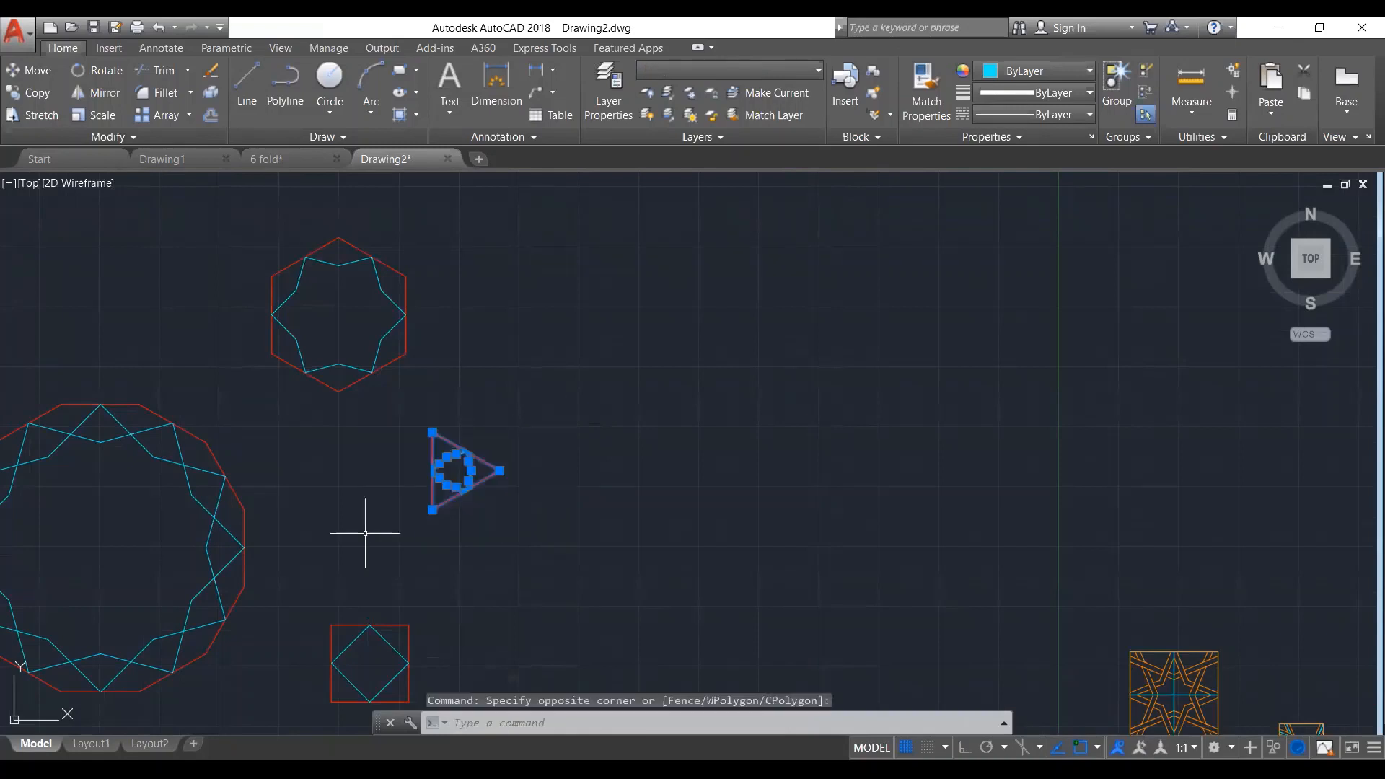
{"action": "type", "text": "g"}
{"action": "key", "text": "Return"}
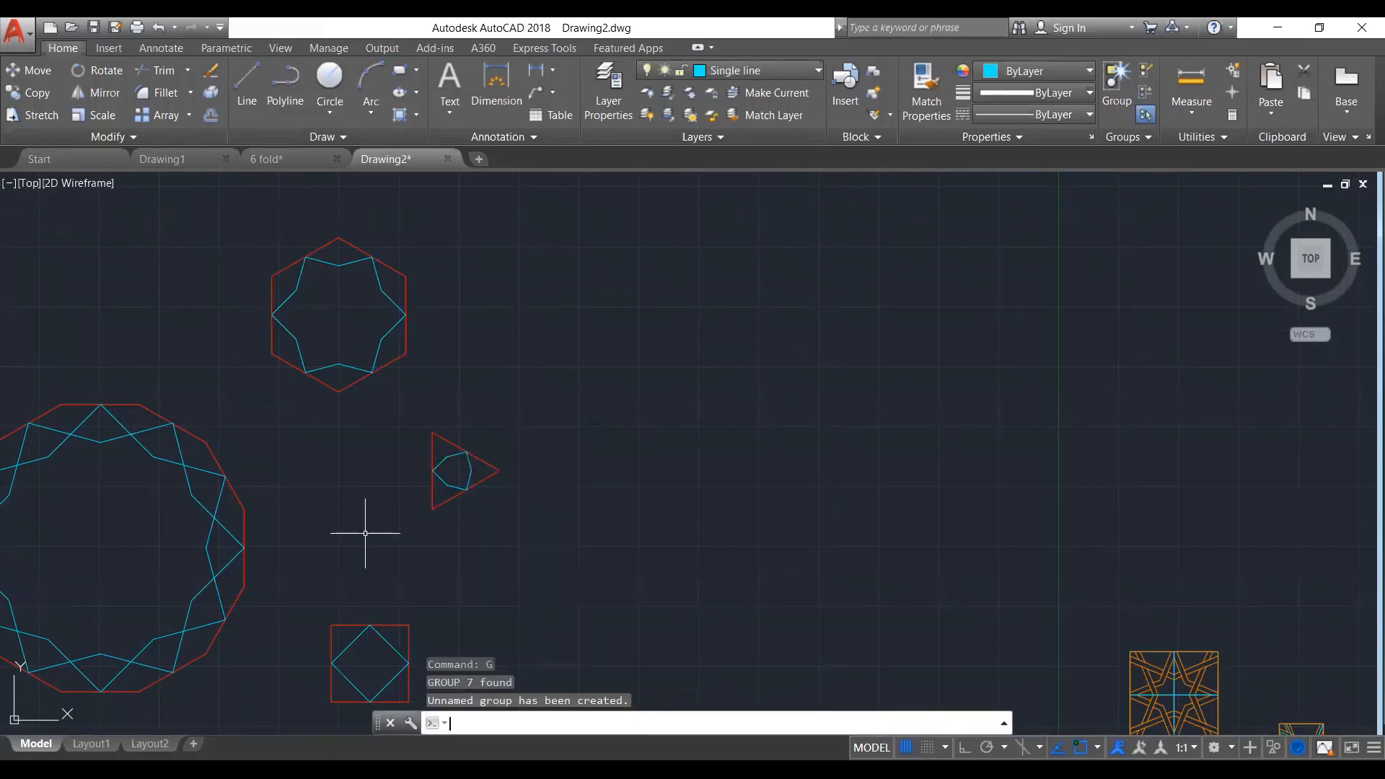
Group the square with its inner diamond
{"action": "scroll", "coordinate": [435, 454], "scroll_direction": "down", "scroll_amount": 2}
{"action": "left_click", "coordinate": [437, 521]}
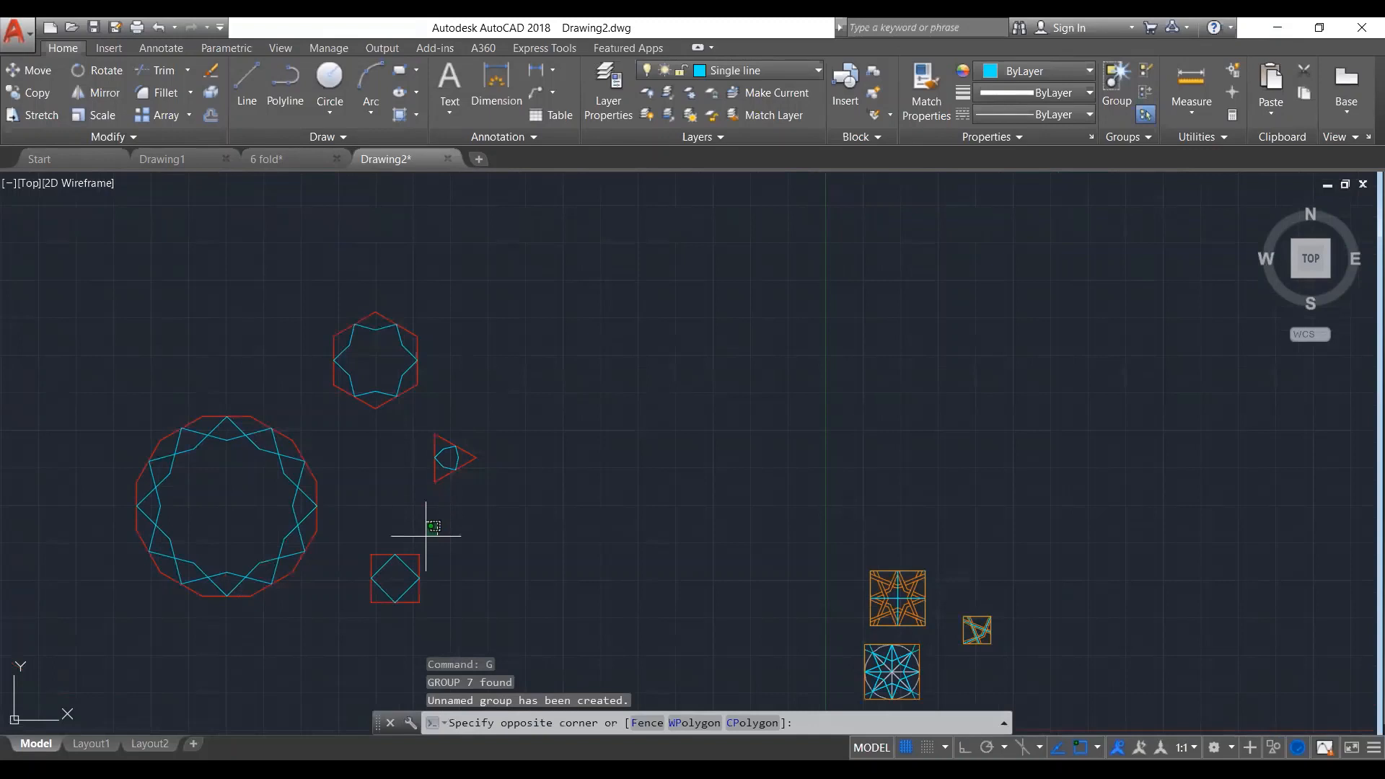
{"action": "left_click", "coordinate": [357, 635]}
{"action": "type", "text": "g"}
{"action": "key", "text": "Return"}
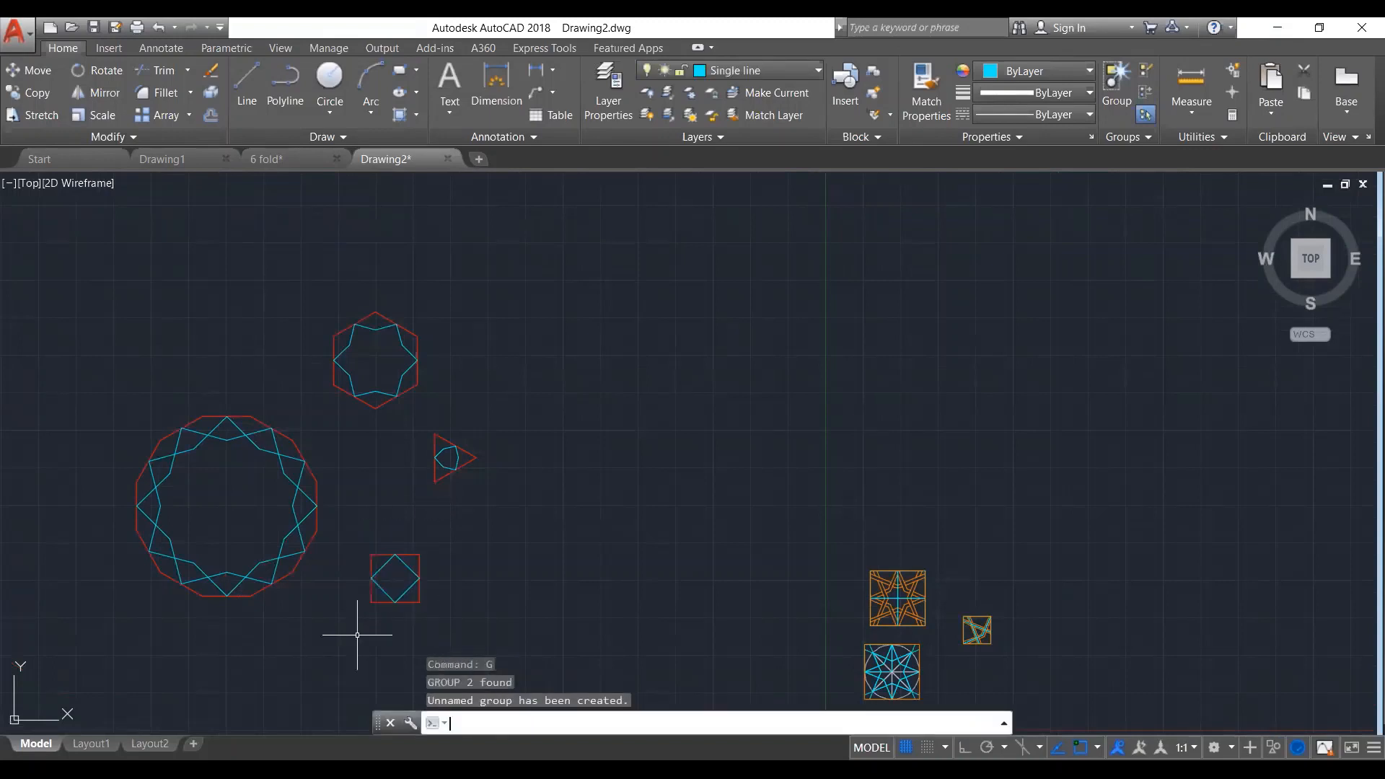
{"action": "left_click", "coordinate": [242, 515]}
{"action": "left_click", "coordinate": [129, 604]}
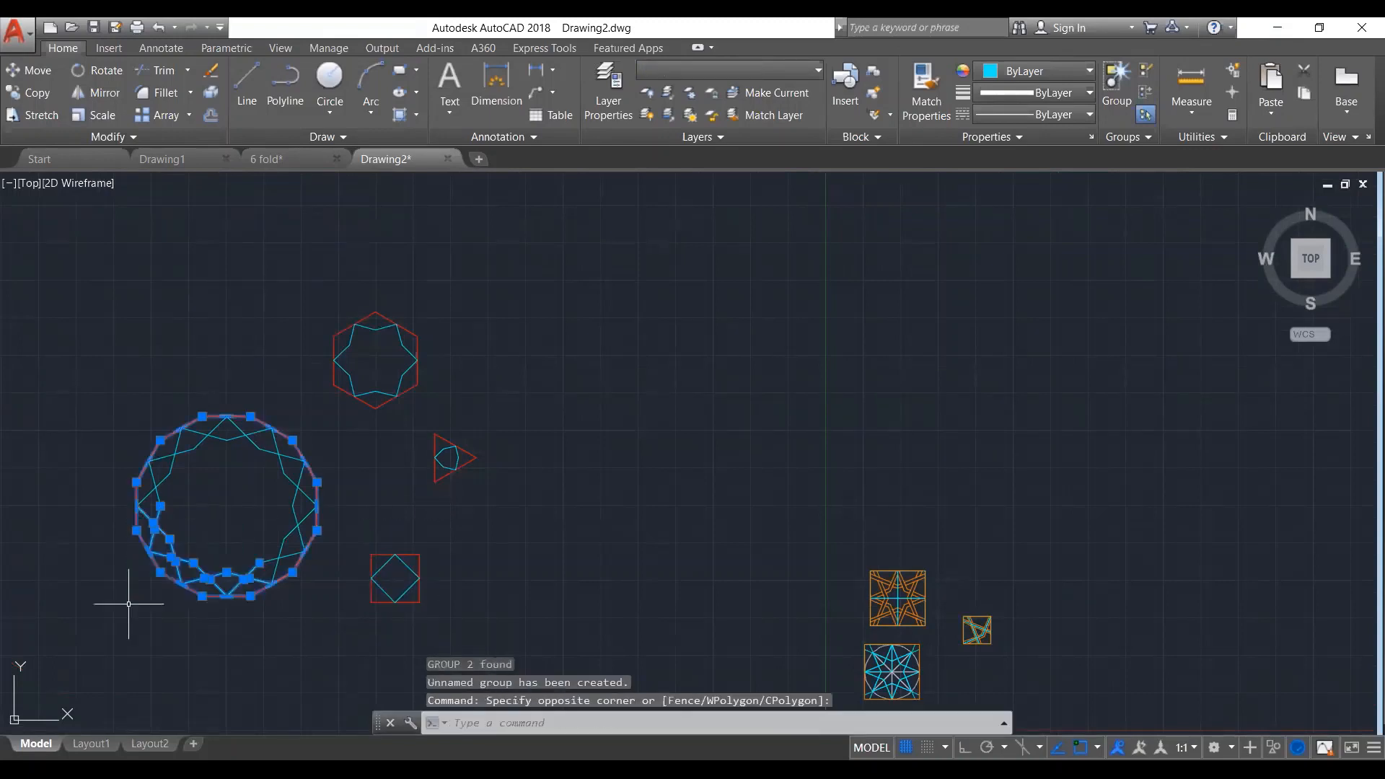
{"action": "key", "text": "Escape"}
Group the dodecagon with all its inner star lines
{"action": "left_click", "coordinate": [326, 412]}
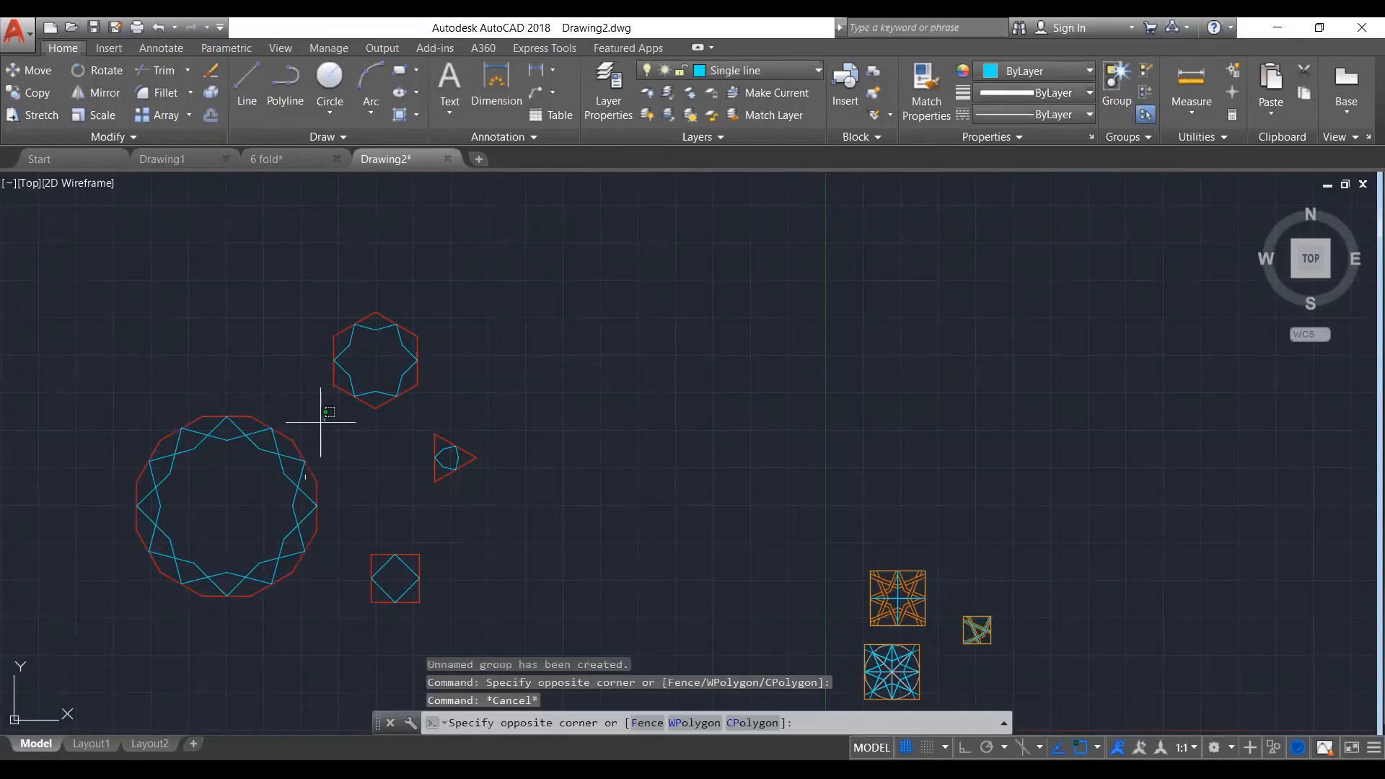
{"action": "left_click", "coordinate": [123, 640]}
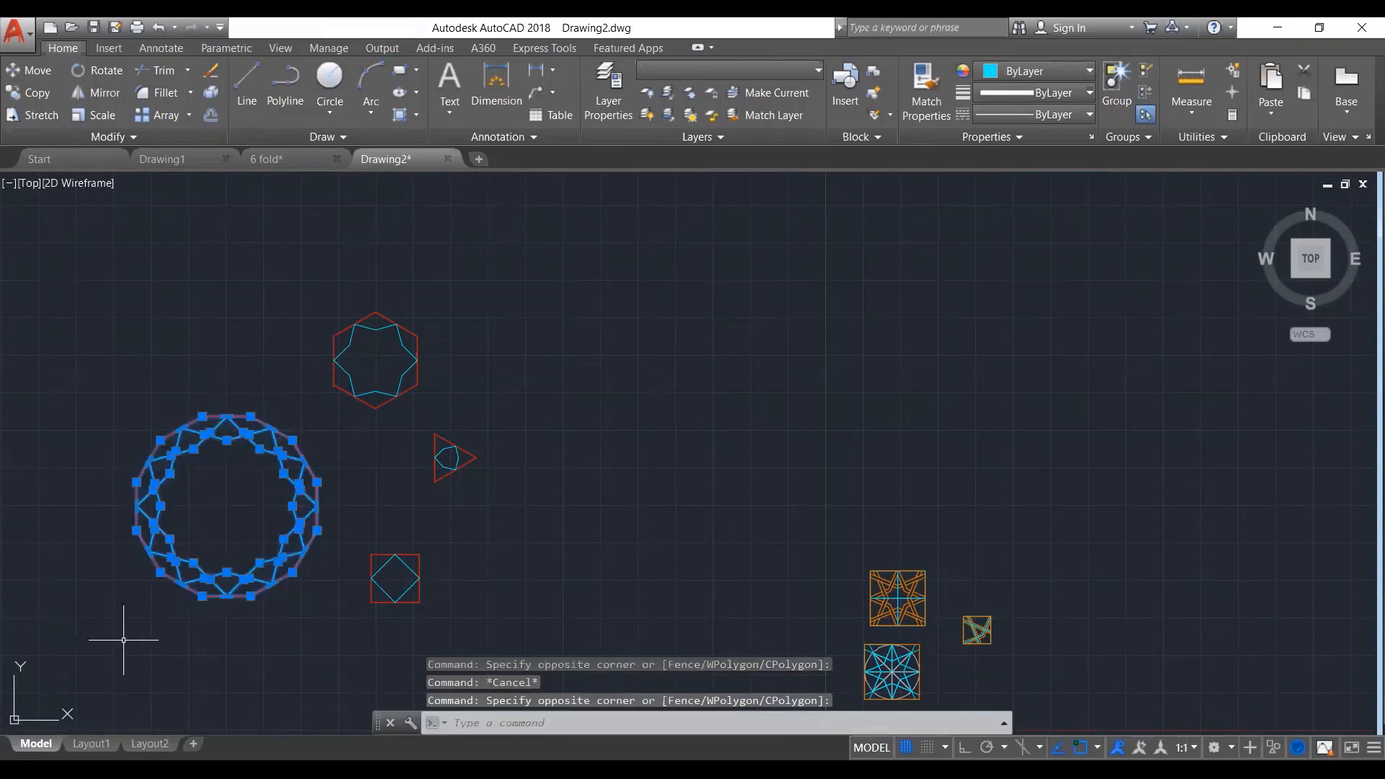
{"action": "type", "text": "g"}
{"action": "key", "text": "Return"}
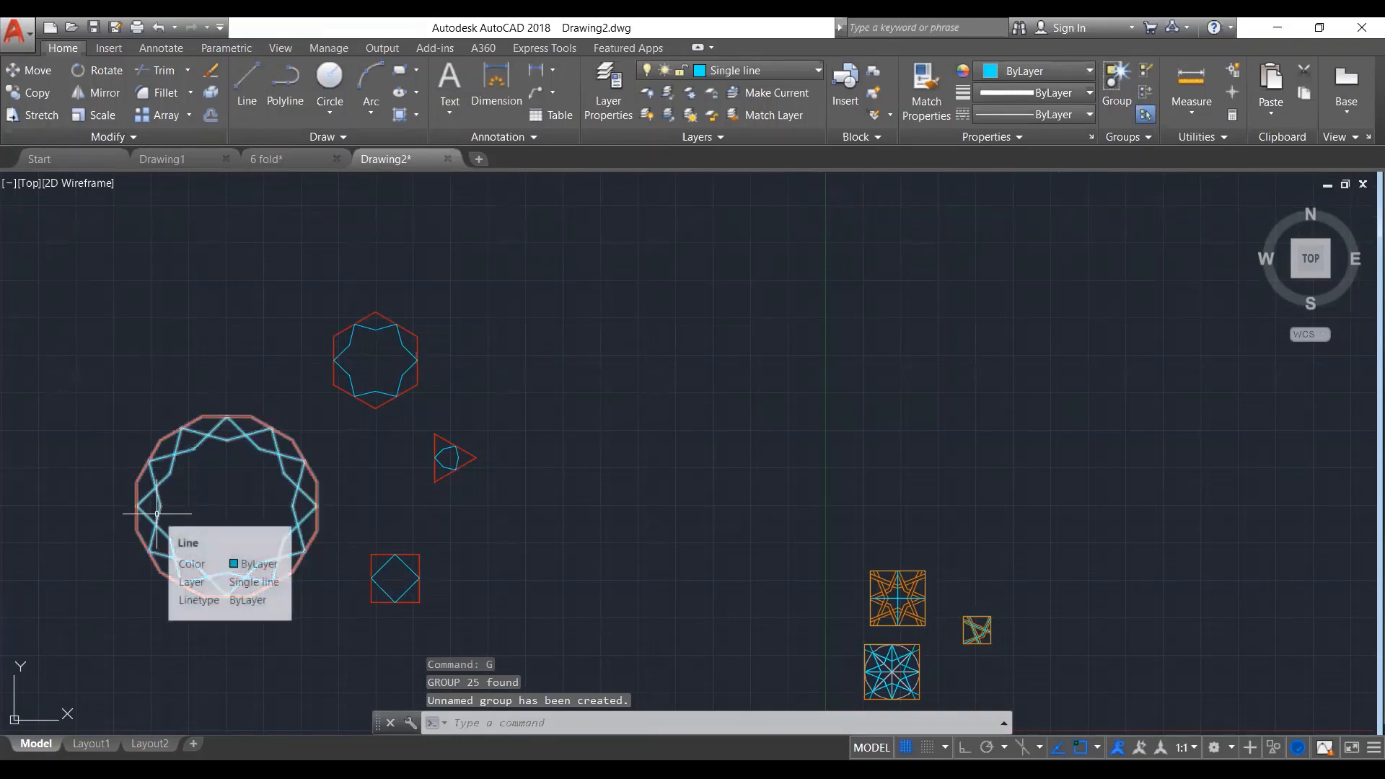
Move the triangle and square groups together up and right, clear of the hexagon and dodecagon
{"action": "left_click", "coordinate": [497, 427]}
{"action": "left_click", "coordinate": [381, 630]}
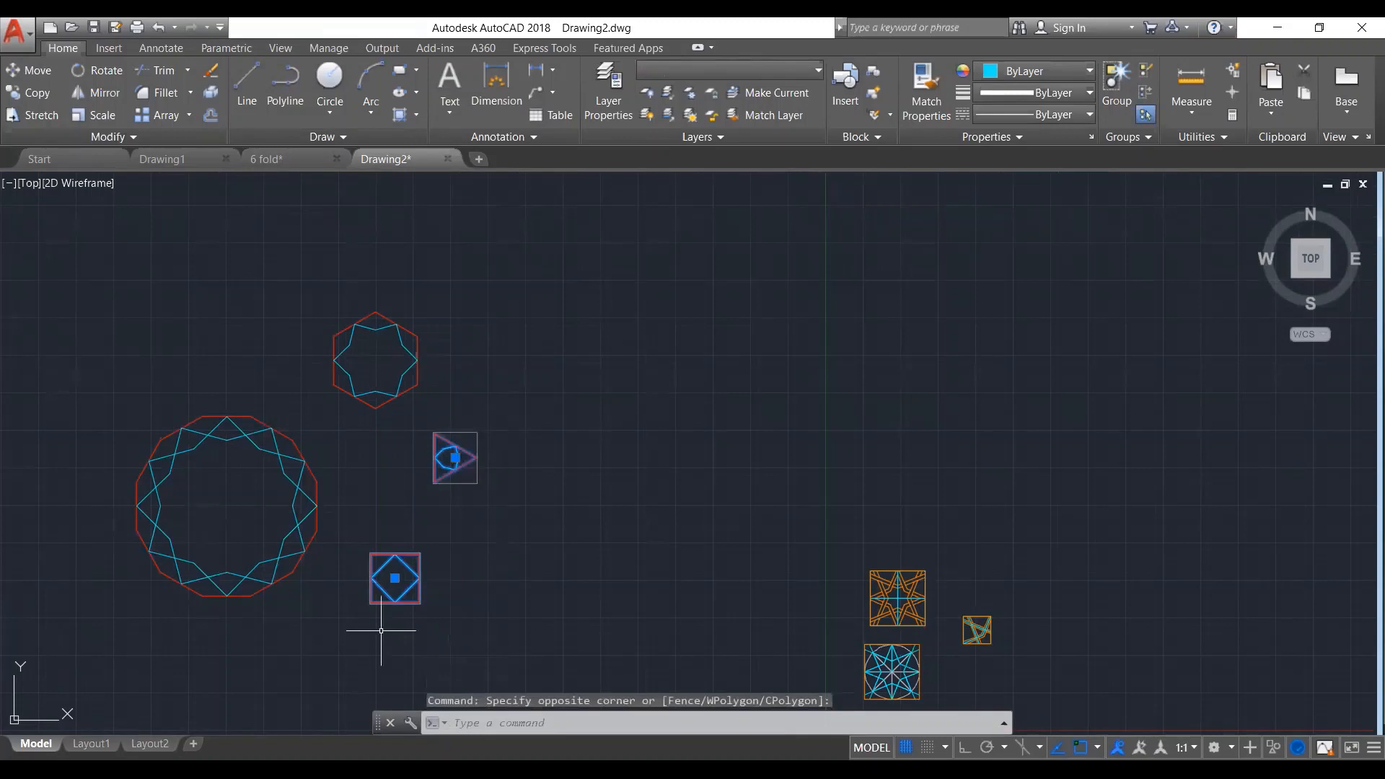
{"action": "type", "text": "m"}
{"action": "key", "text": "Return"}
{"action": "left_click", "coordinate": [383, 589]}
{"action": "left_click", "coordinate": [534, 451]}
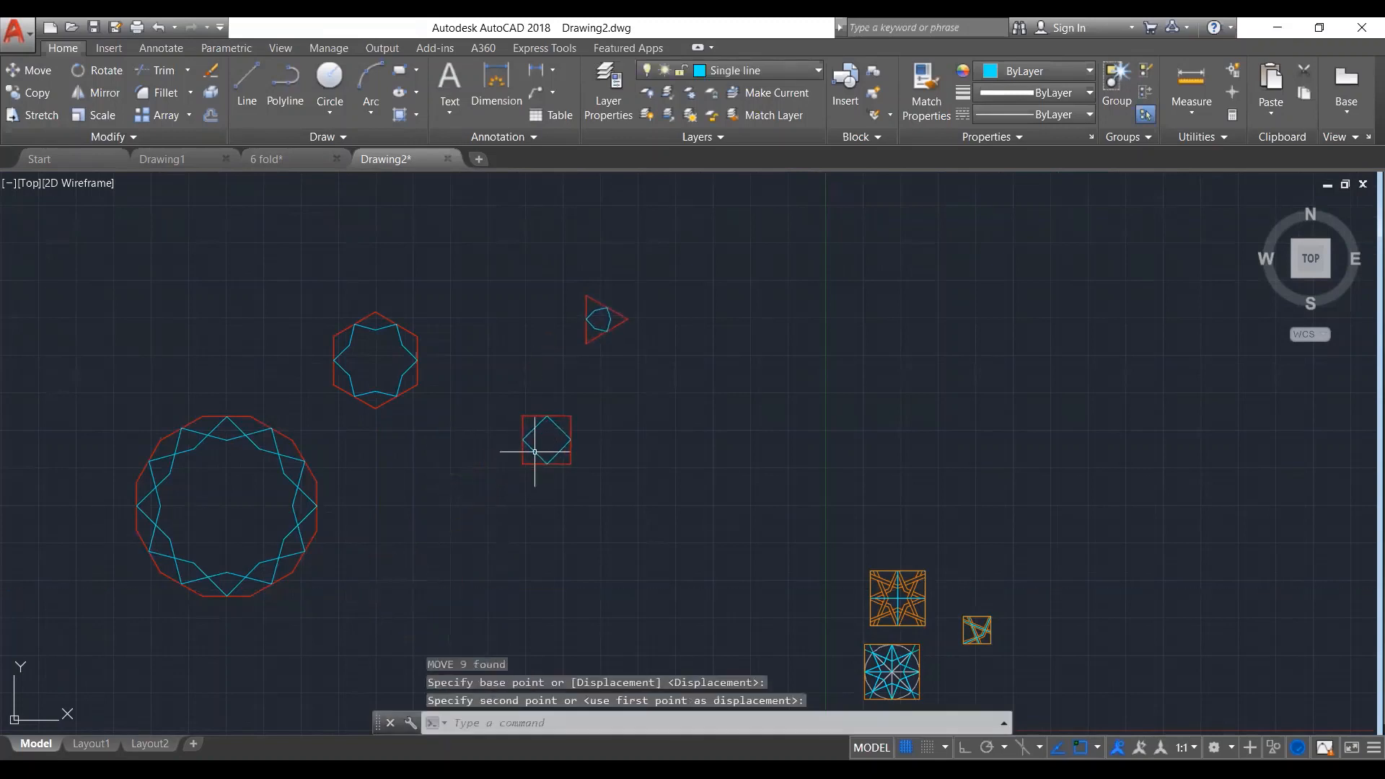
{"action": "left_click", "coordinate": [453, 295]}
{"action": "left_click", "coordinate": [353, 399]}
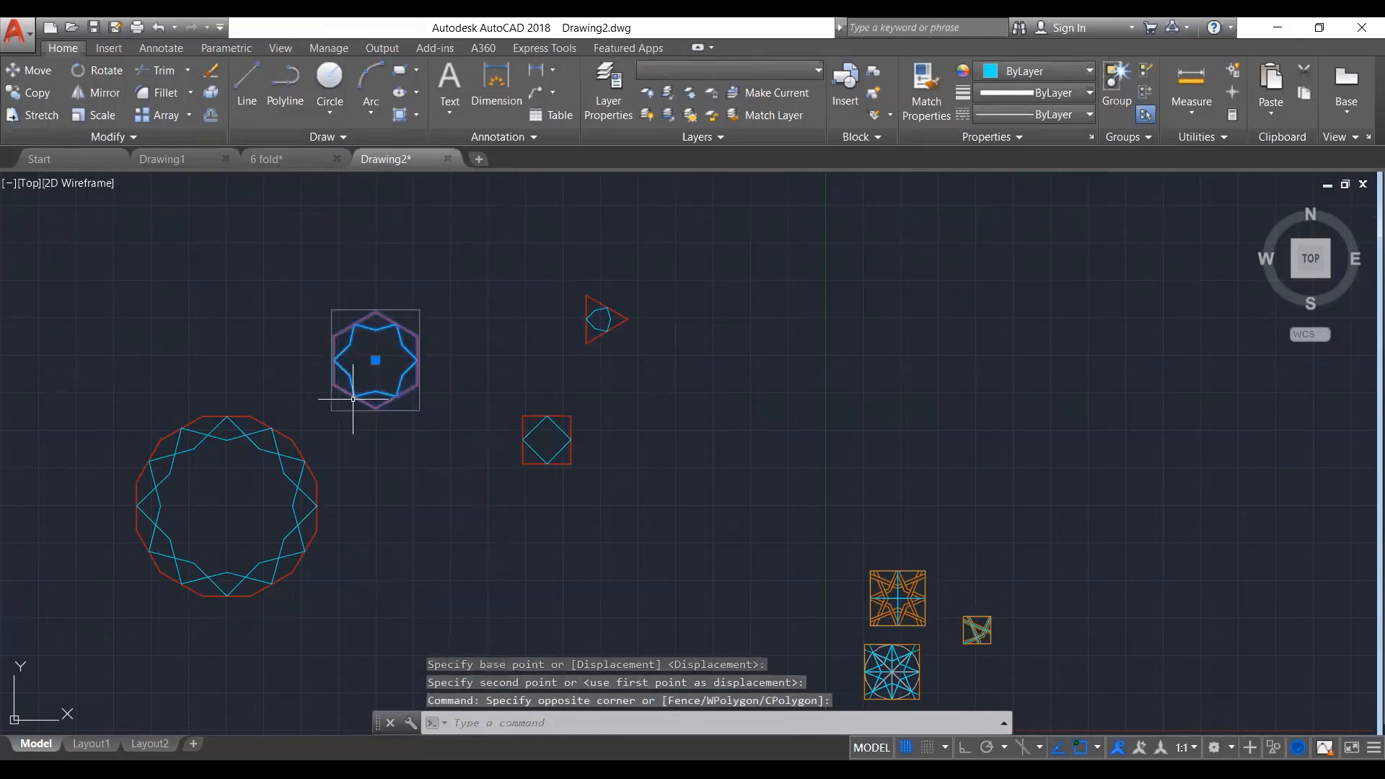
{"action": "scroll", "coordinate": [440, 437], "scroll_direction": "down", "scroll_amount": 4}
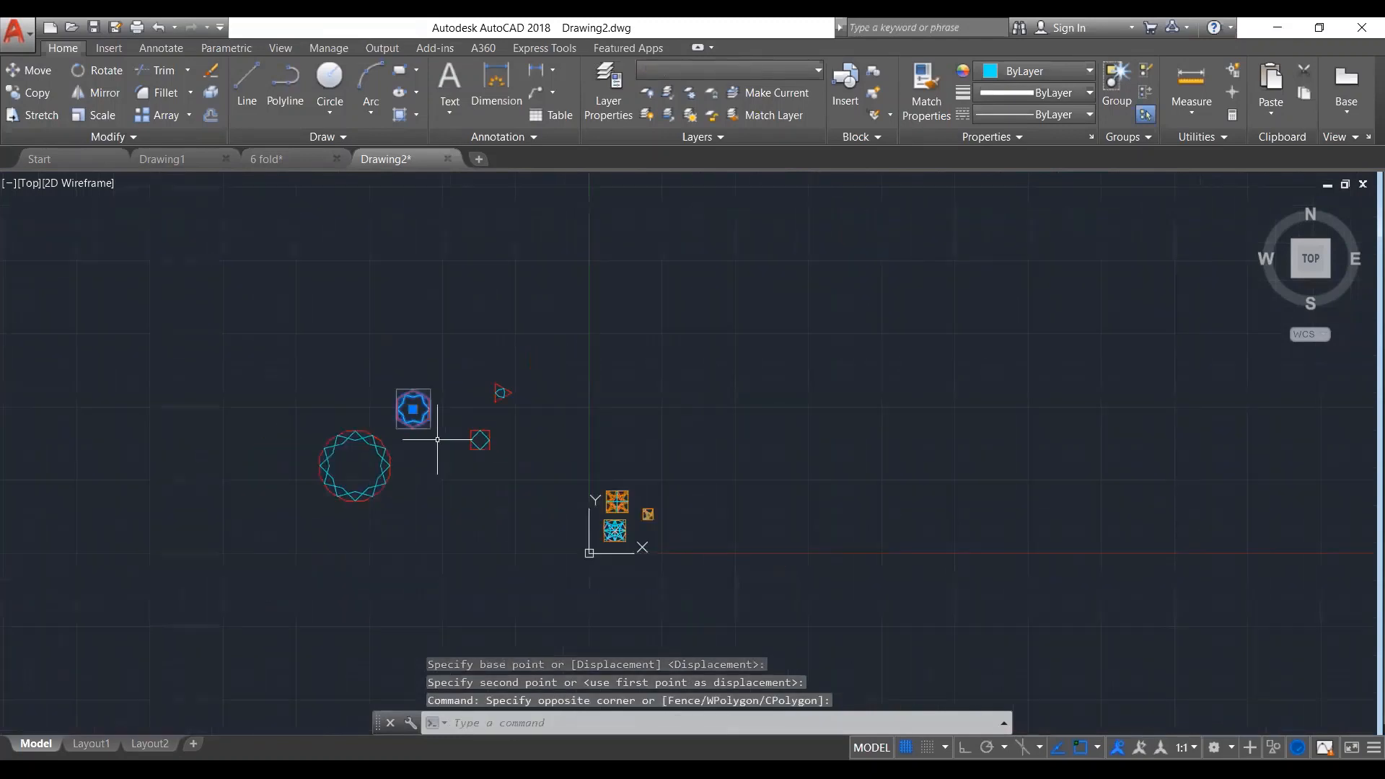
{"action": "scroll", "coordinate": [425, 451], "scroll_direction": "up", "scroll_amount": 4}
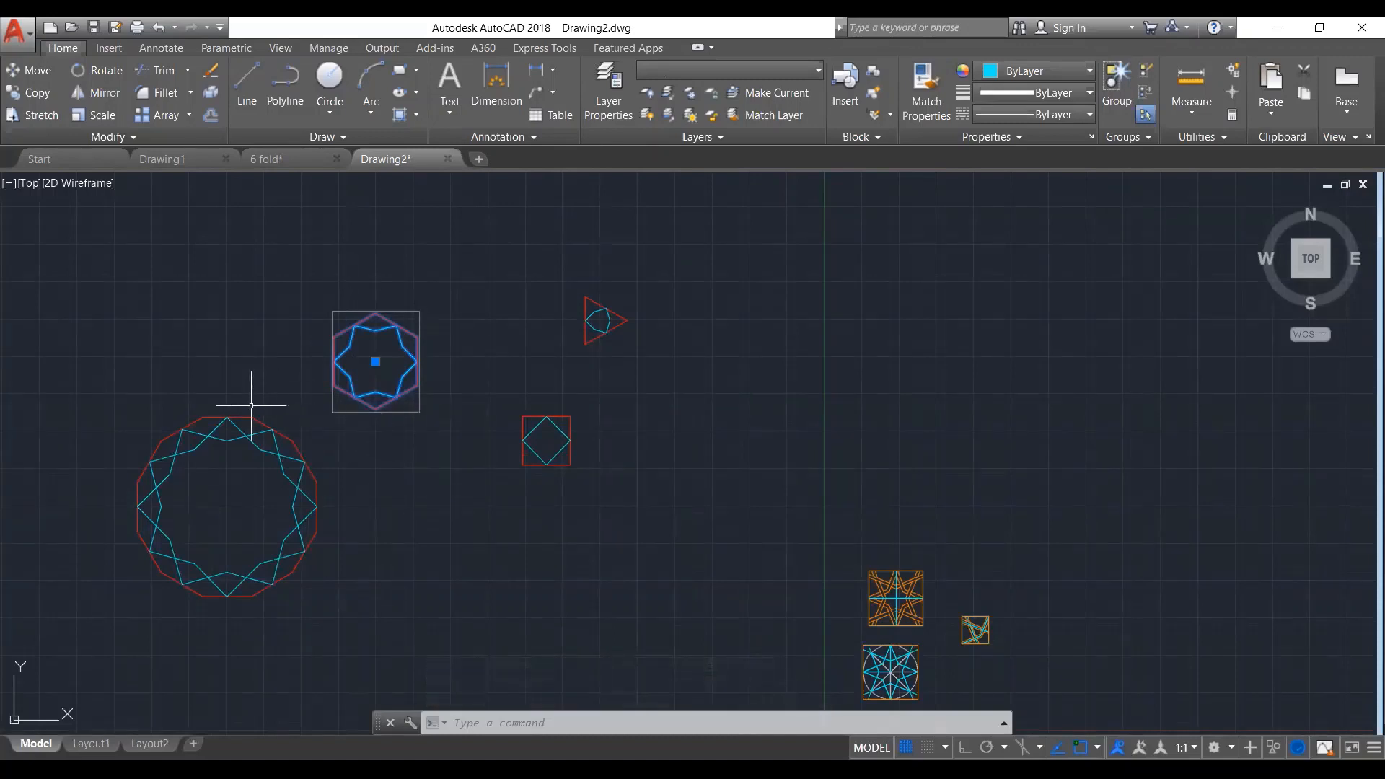
{"action": "scroll", "coordinate": [210, 418], "scroll_direction": "up", "scroll_amount": 2}
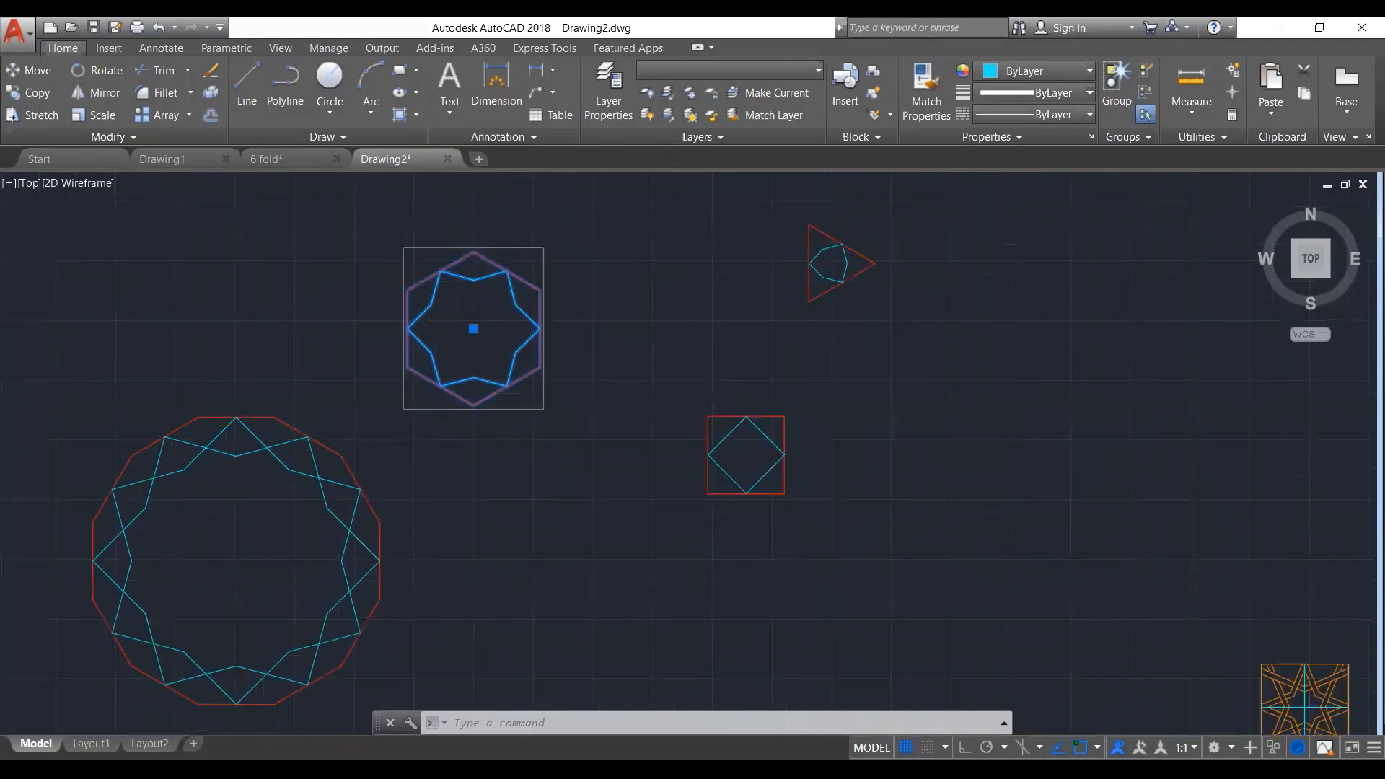
{"action": "scroll", "coordinate": [197, 417], "scroll_direction": "up", "scroll_amount": 4}
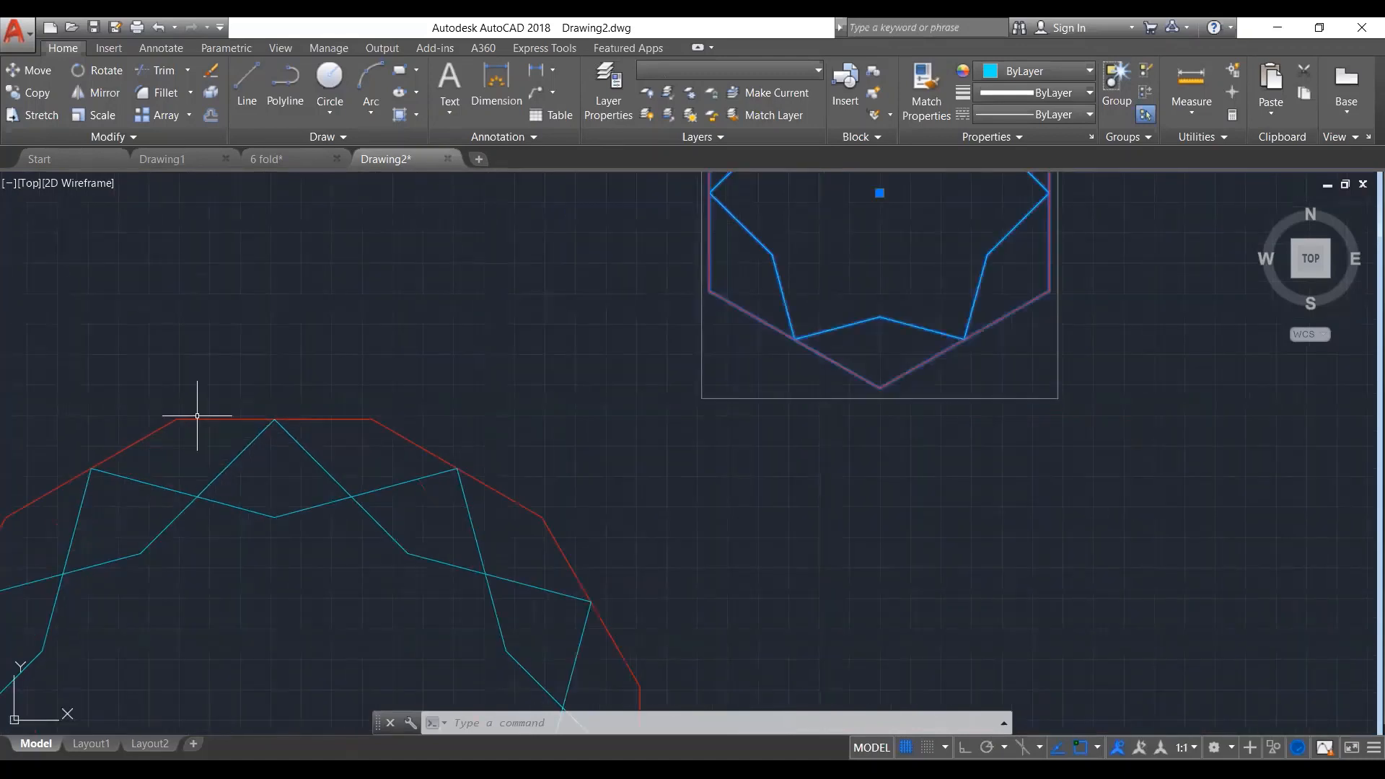
{"action": "scroll", "coordinate": [564, 383], "scroll_direction": "down", "scroll_amount": 4}
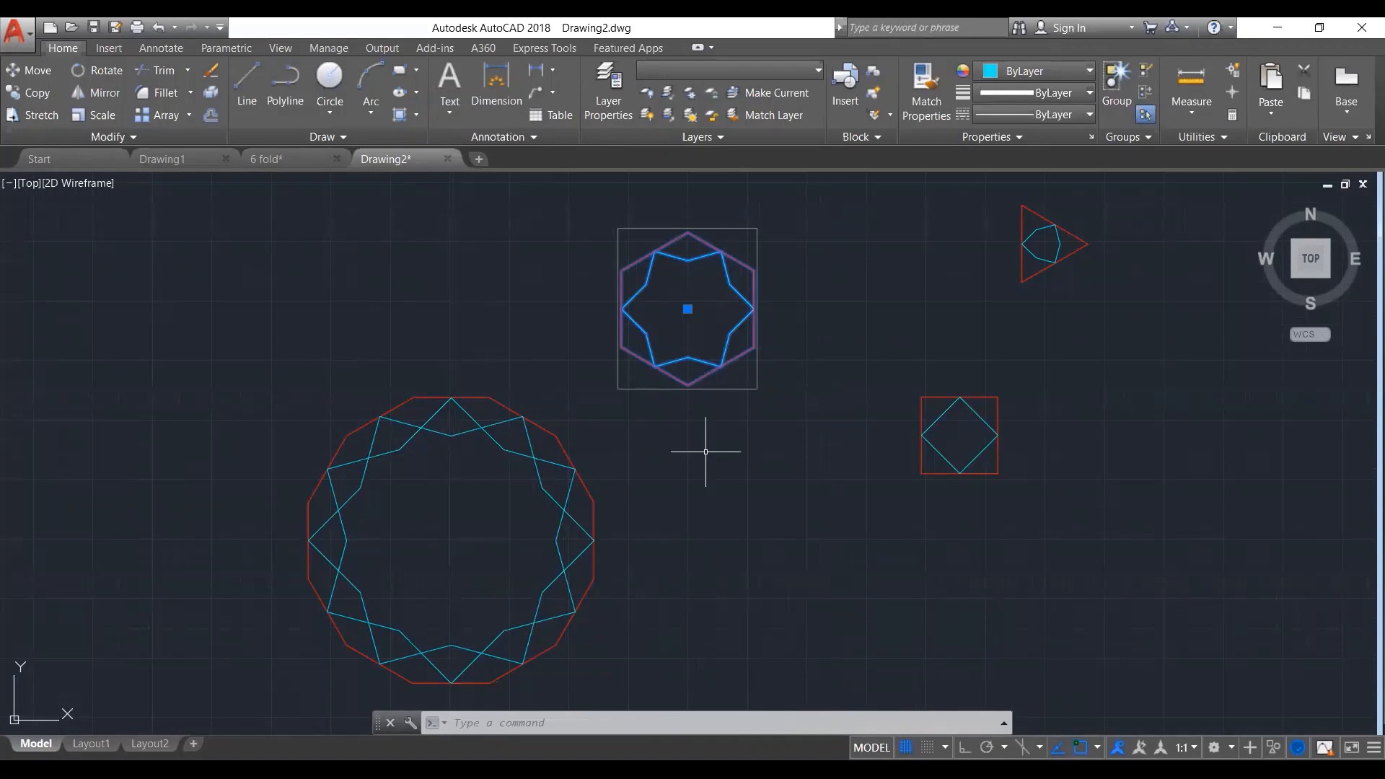
{"action": "key", "text": "Escape"}
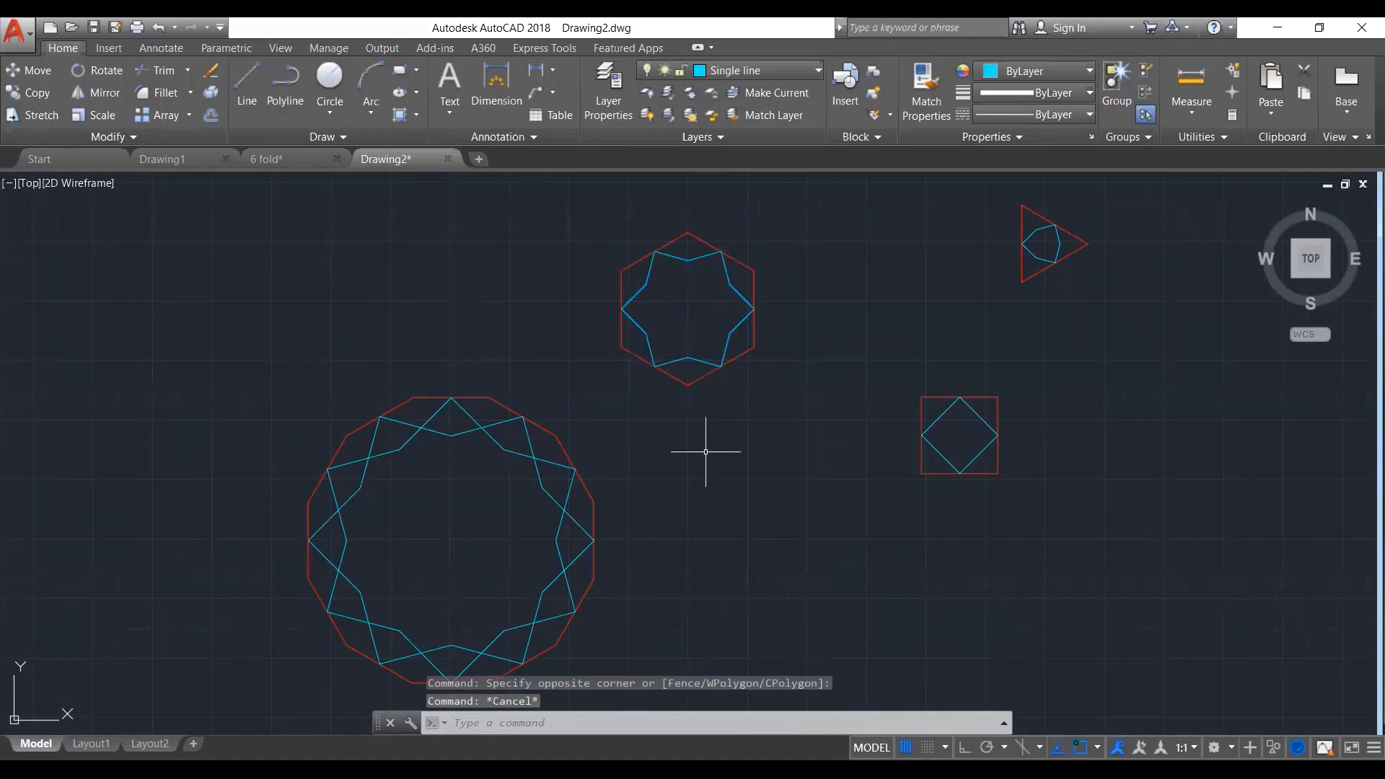
Align the hexagon group's lower-left edge with the dodecagon's top edge, endpoint to endpoint, without scaling
{"action": "left_click", "coordinate": [790, 230]}
{"action": "left_click", "coordinate": [601, 379]}
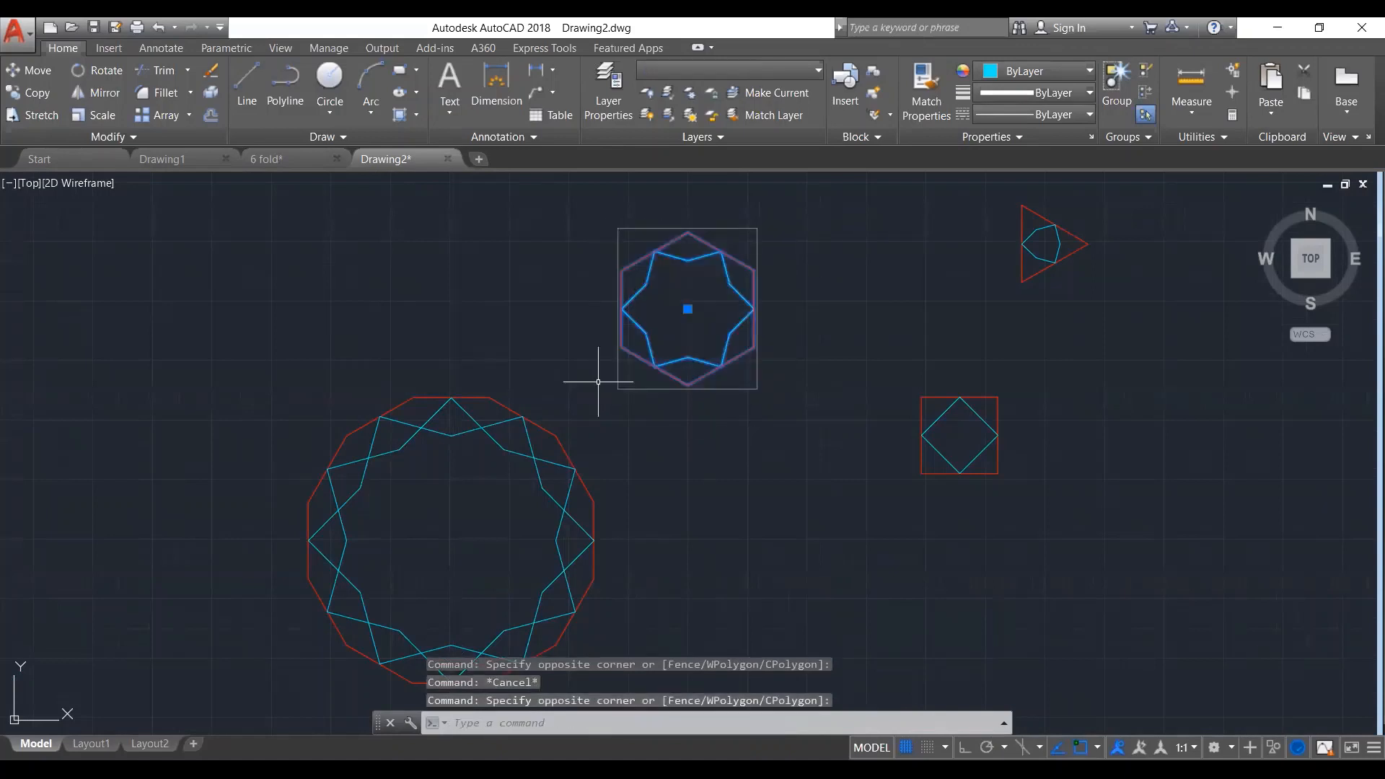
{"action": "type", "text": "al"}
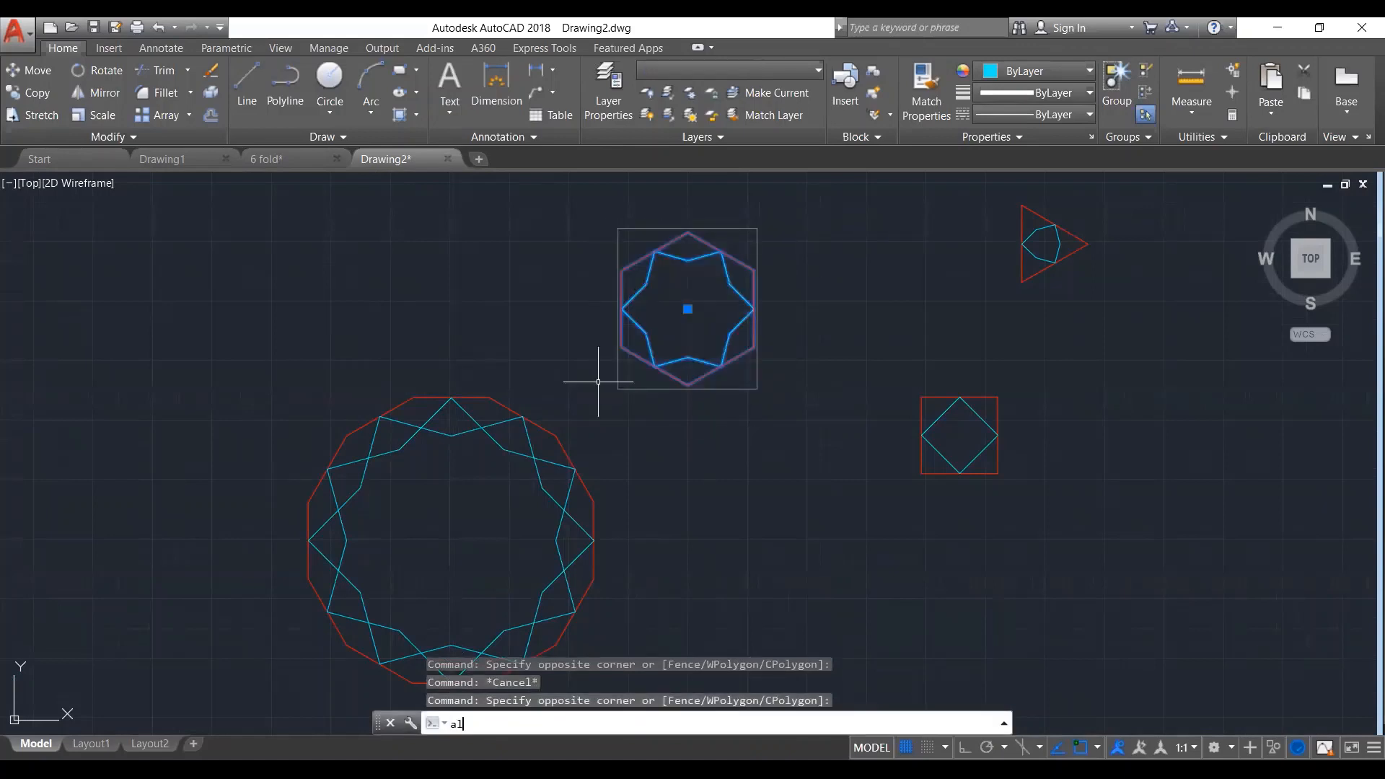
{"action": "key", "text": "Return"}
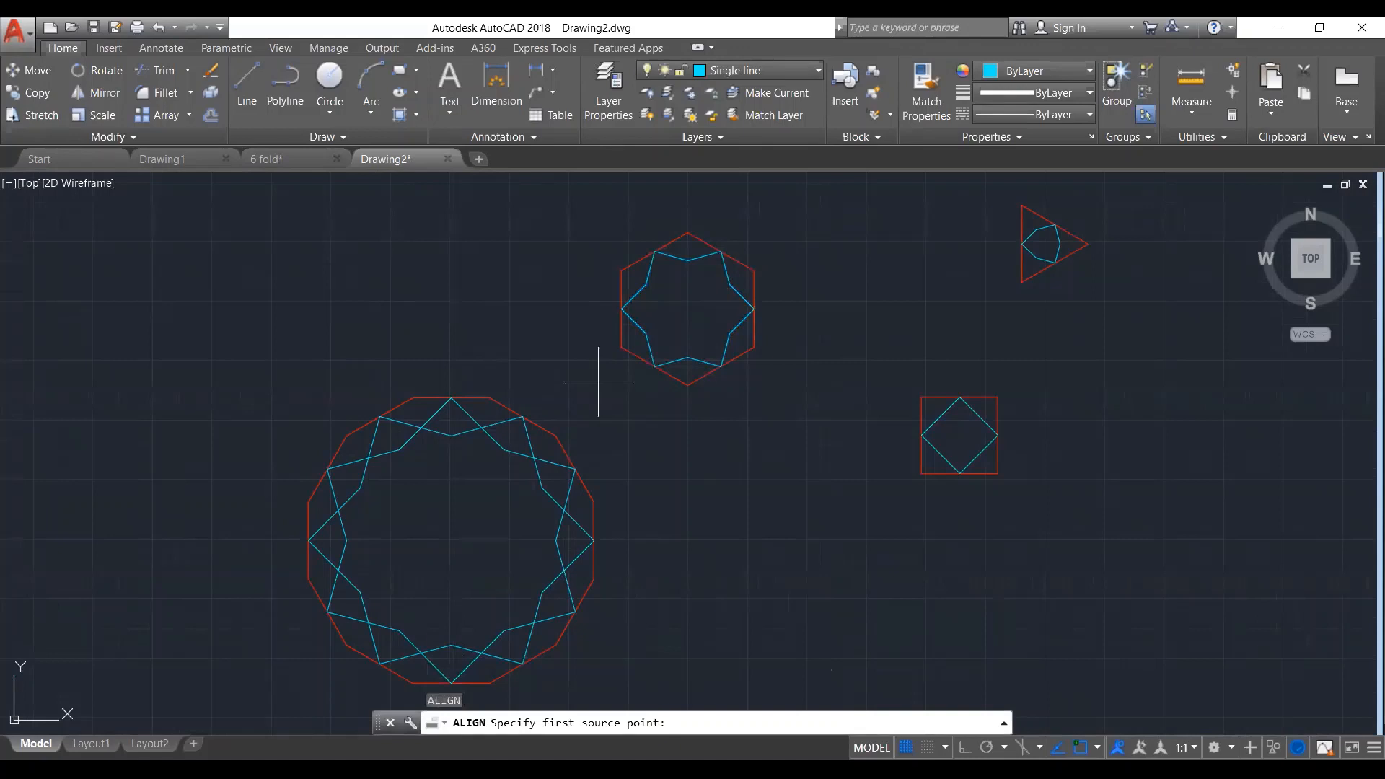
{"action": "left_click", "coordinate": [621, 347]}
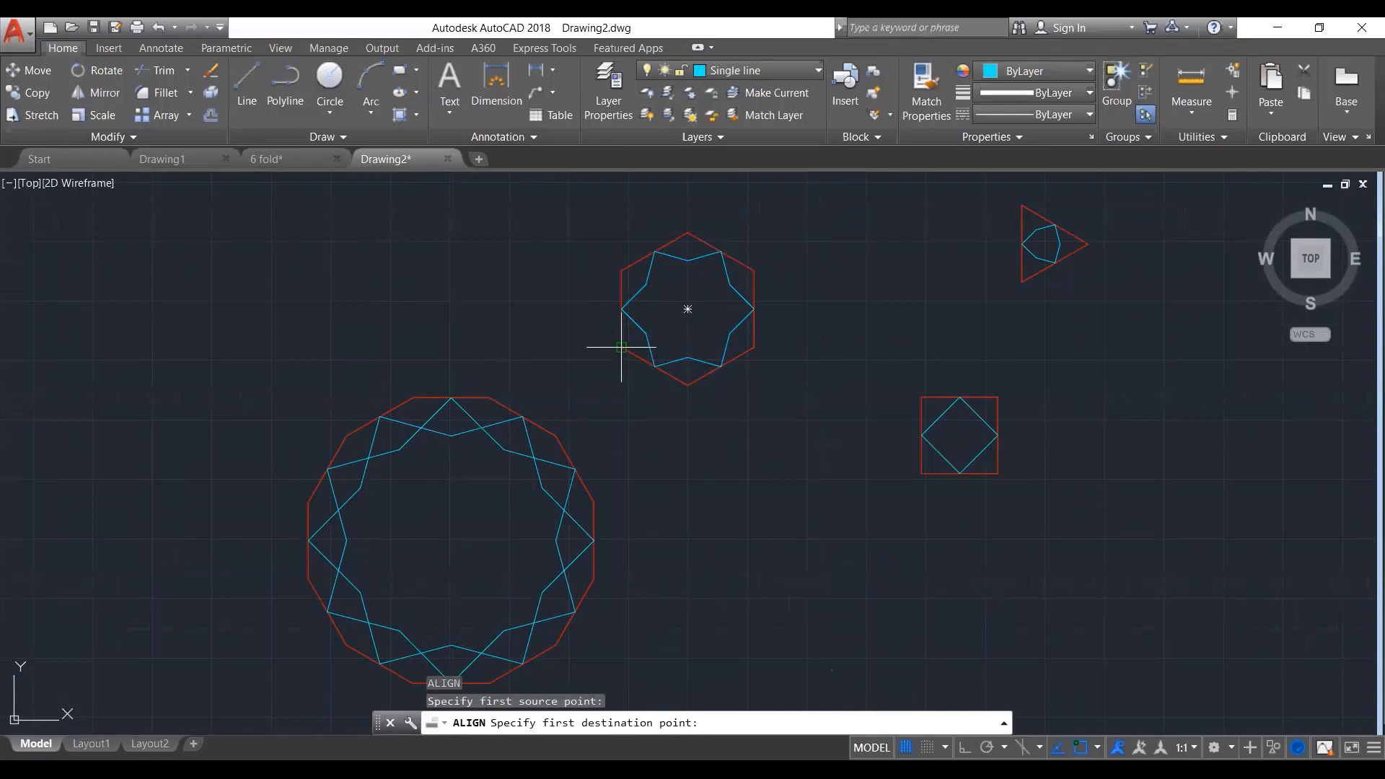
{"action": "left_click", "coordinate": [413, 397]}
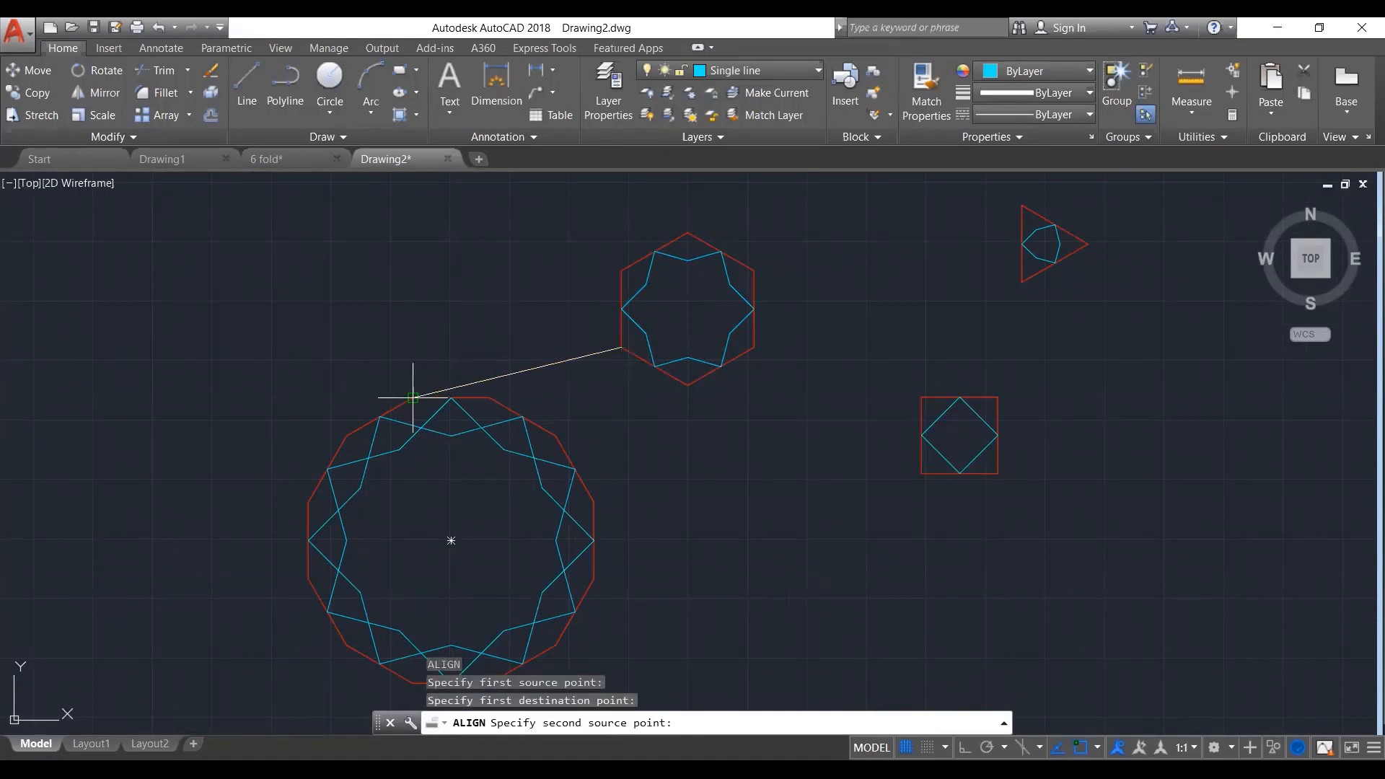
{"action": "left_click", "coordinate": [688, 385]}
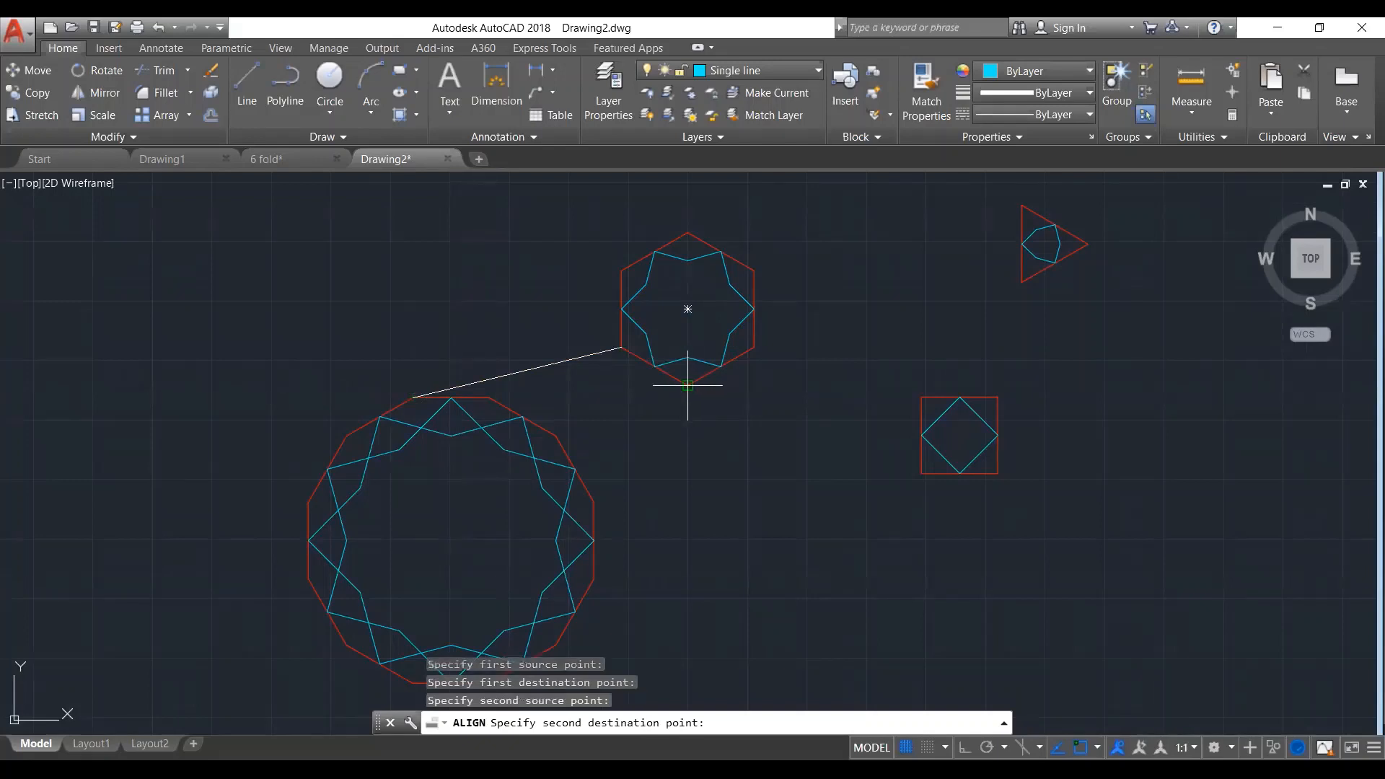
{"action": "left_click", "coordinate": [490, 398]}
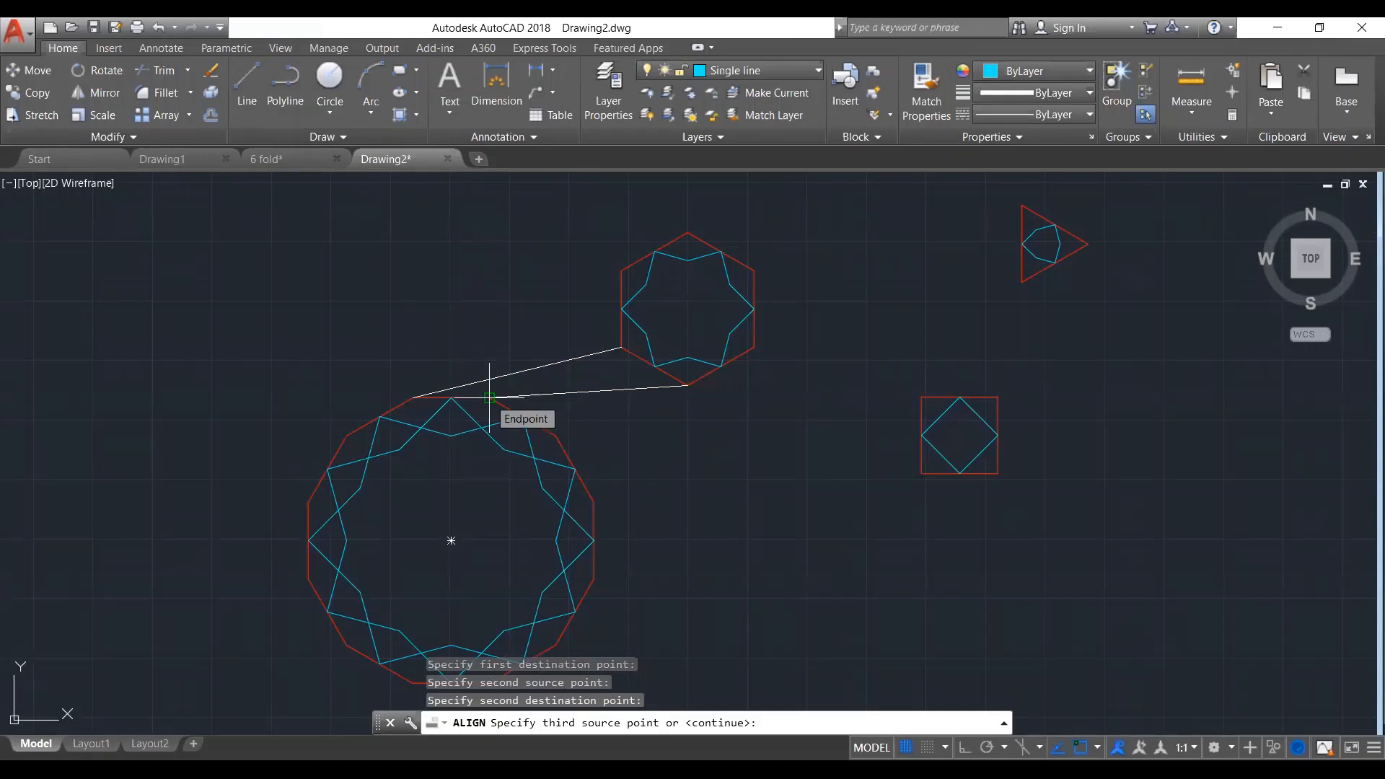
{"action": "key", "text": "Return"}
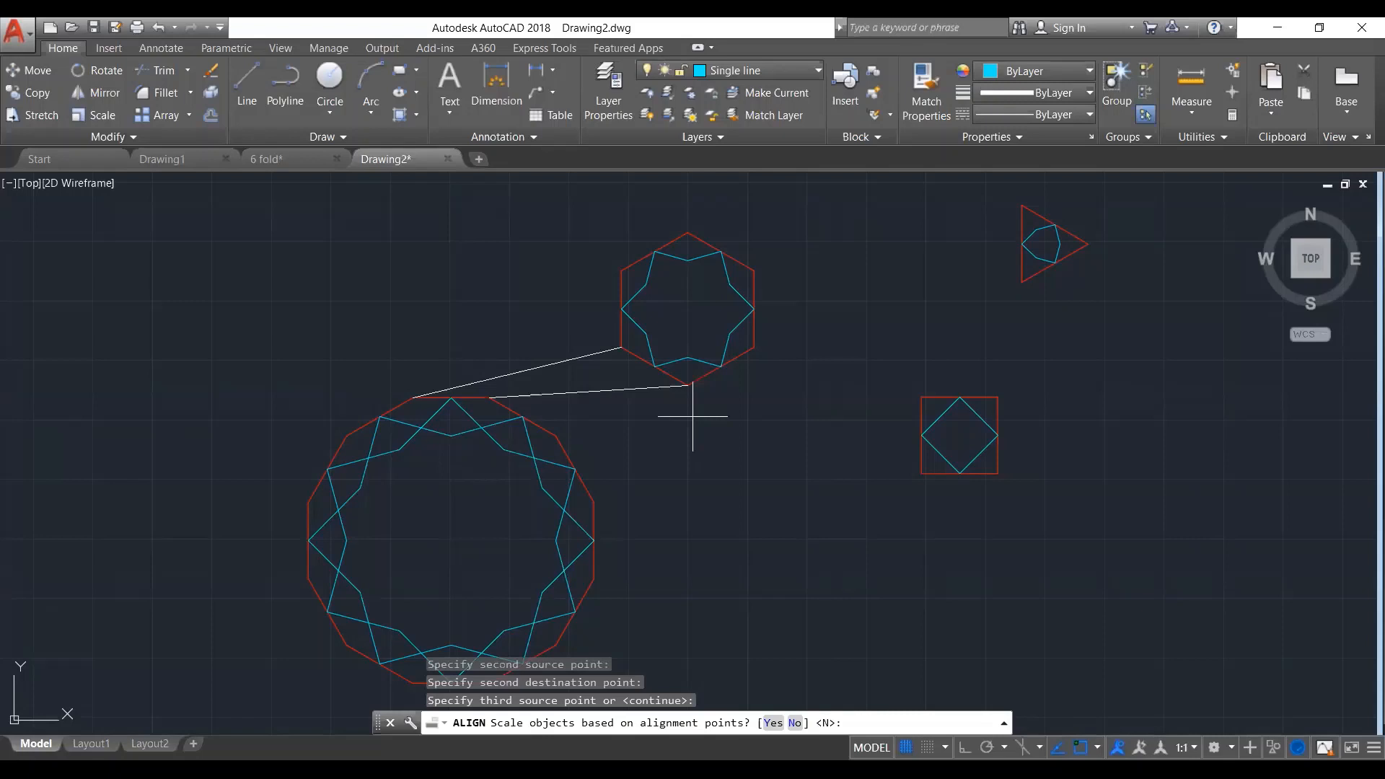
{"action": "key", "text": "Return"}
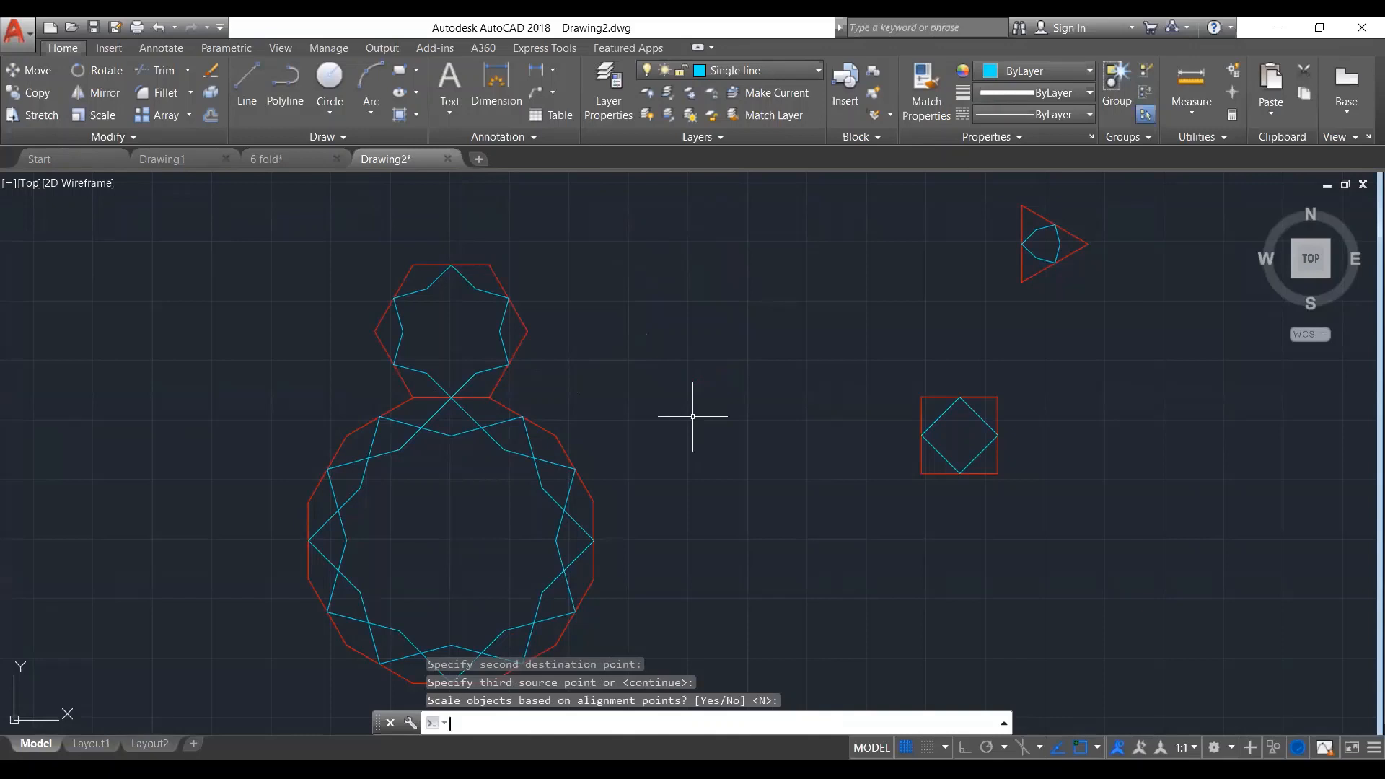
Create a polar array of the hexagon group around the dodecagon's centre, giving six hexagons
{"action": "left_click", "coordinate": [622, 296]}
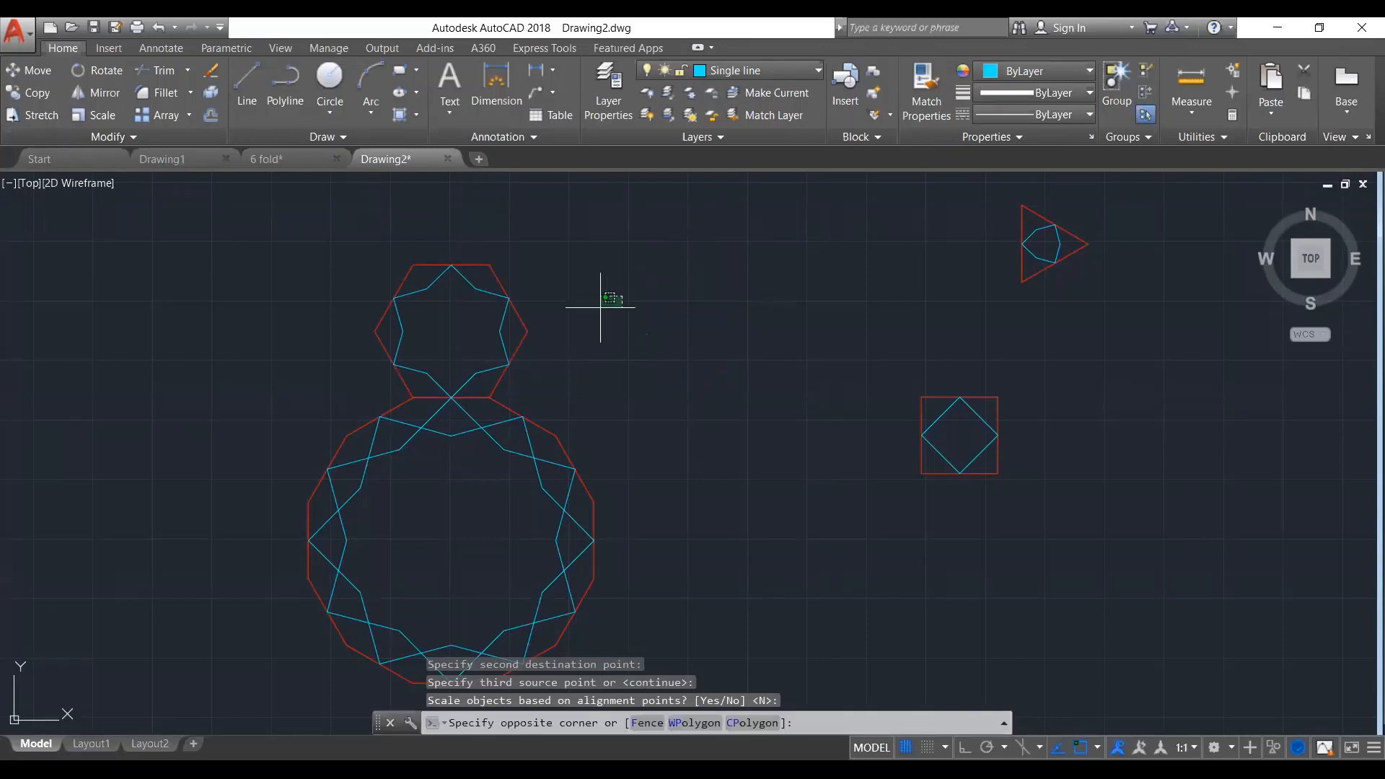
{"action": "left_click", "coordinate": [490, 356]}
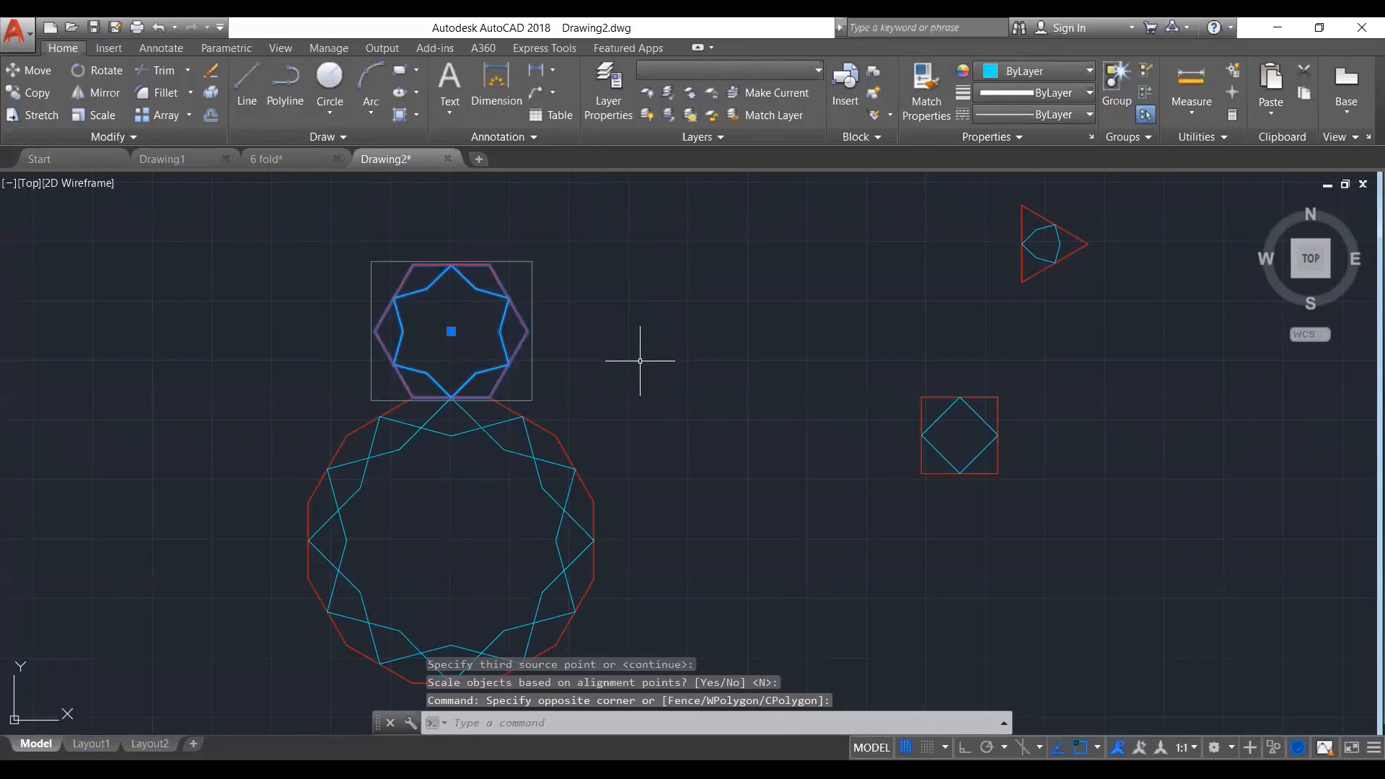
{"action": "type", "text": "ar"}
{"action": "key", "text": "Return"}
{"action": "key", "text": "Return"}
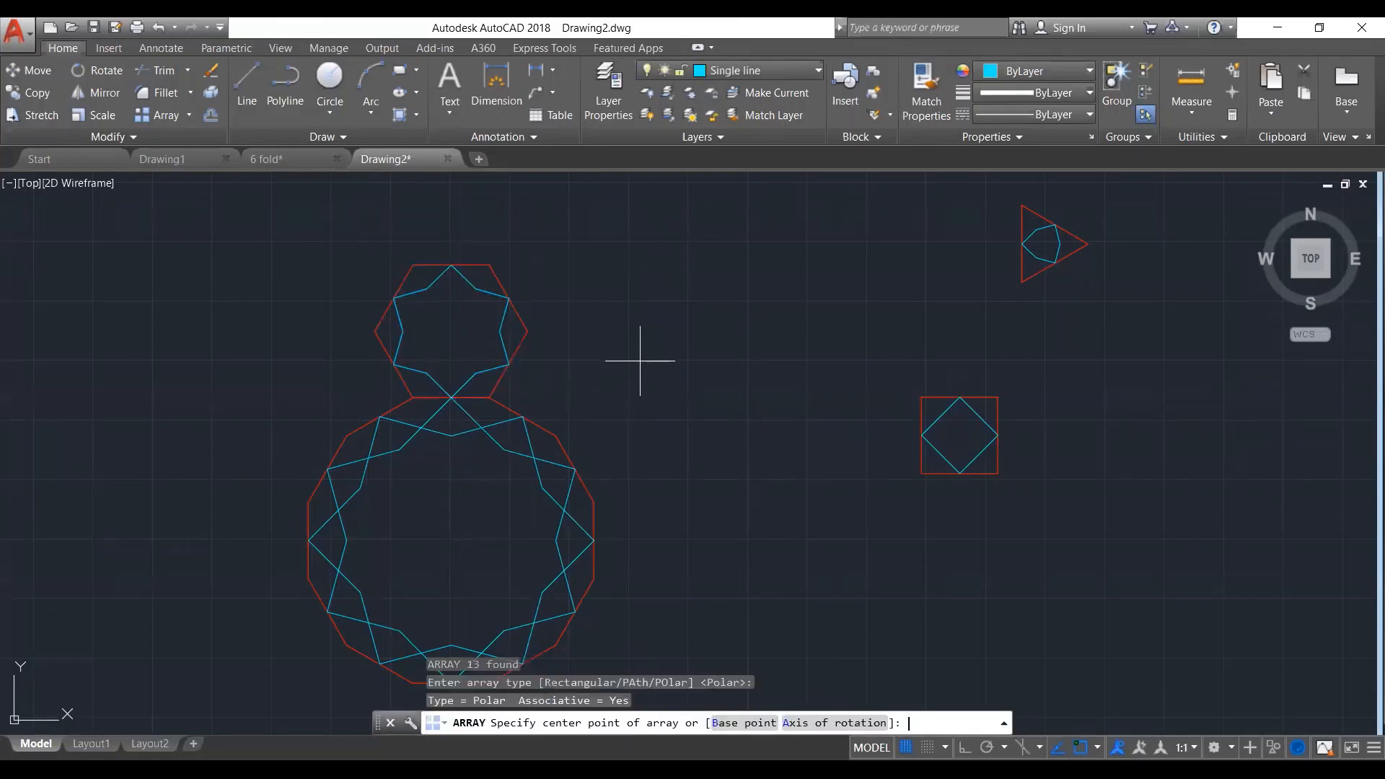
{"action": "left_click", "coordinate": [449, 541]}
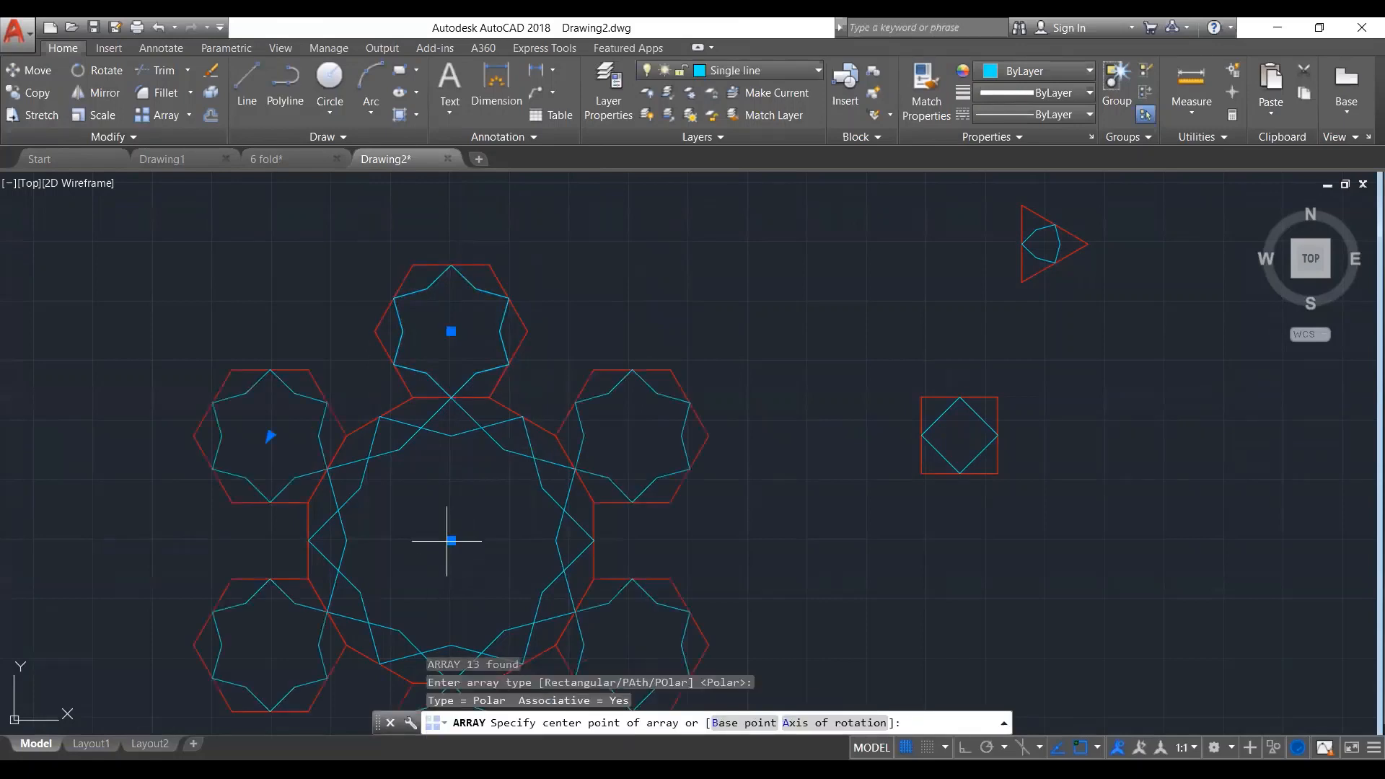
{"action": "key", "text": "Return"}
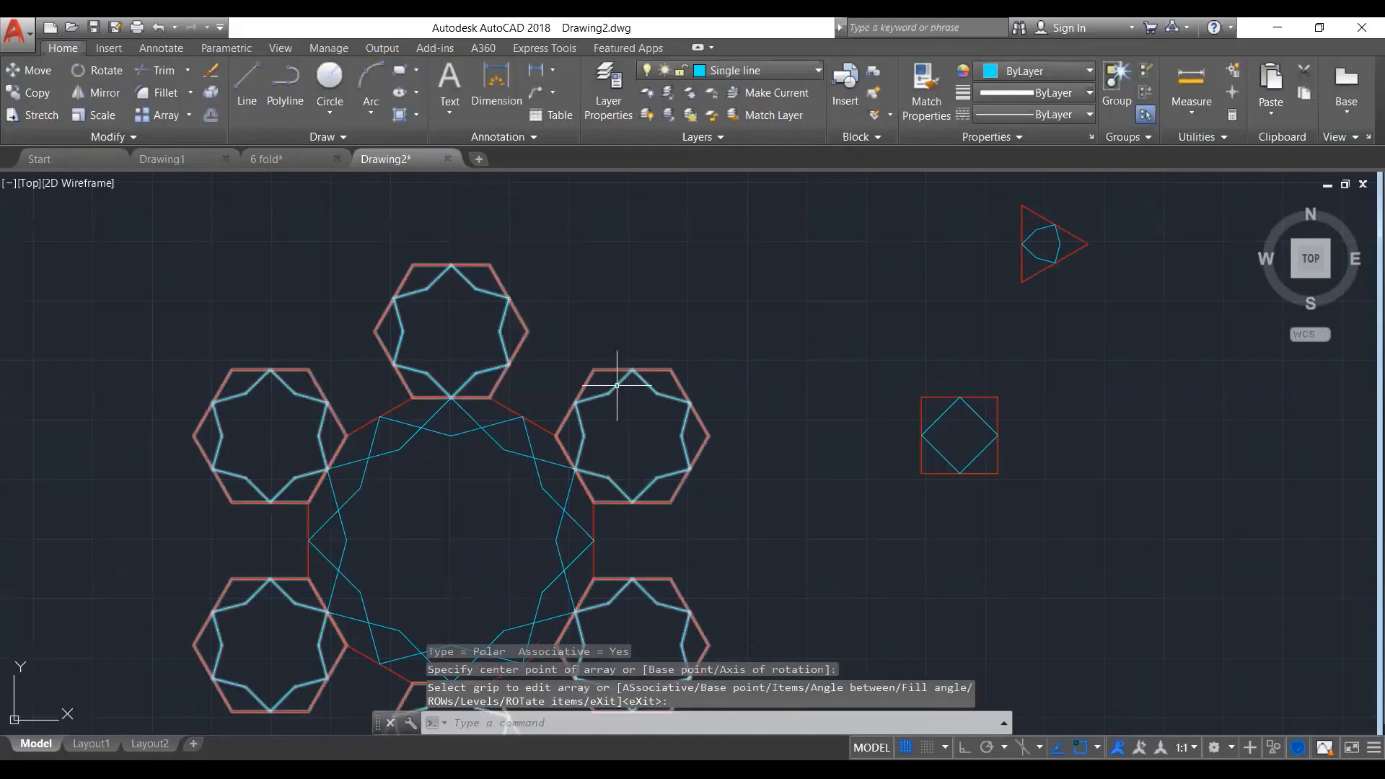
{"action": "left_click", "coordinate": [1044, 377]}
{"action": "left_click", "coordinate": [948, 447]}
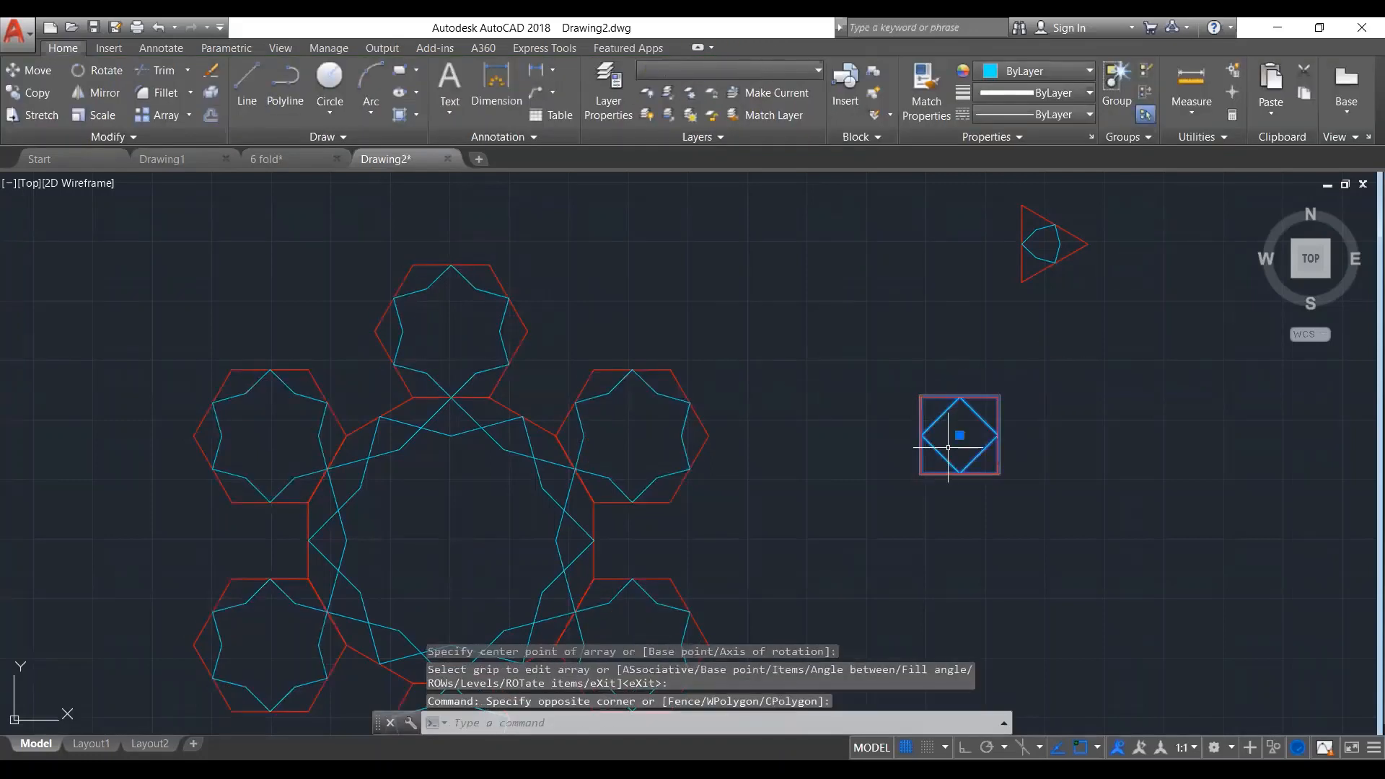
{"action": "type", "text": "al"}
{"action": "key", "text": "Return"}
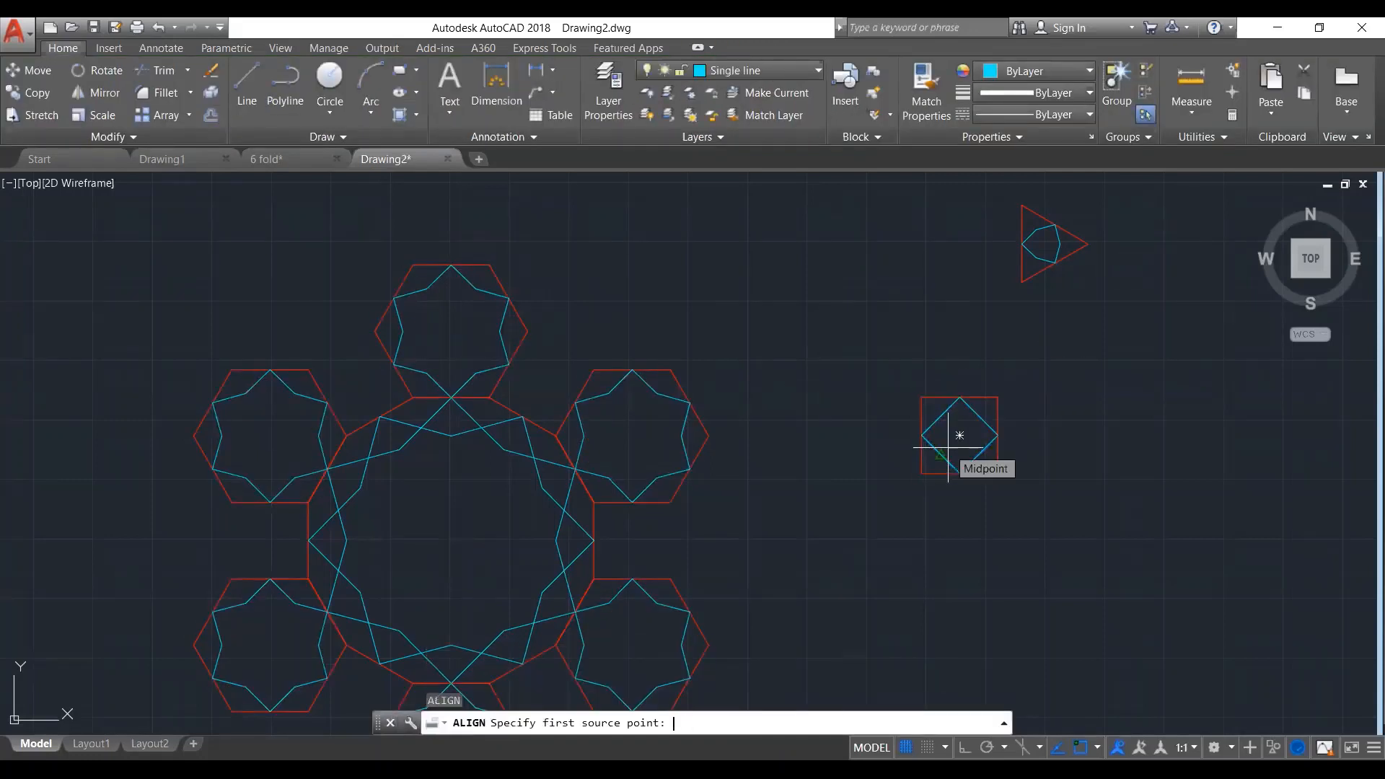
{"action": "key", "text": "Escape"}
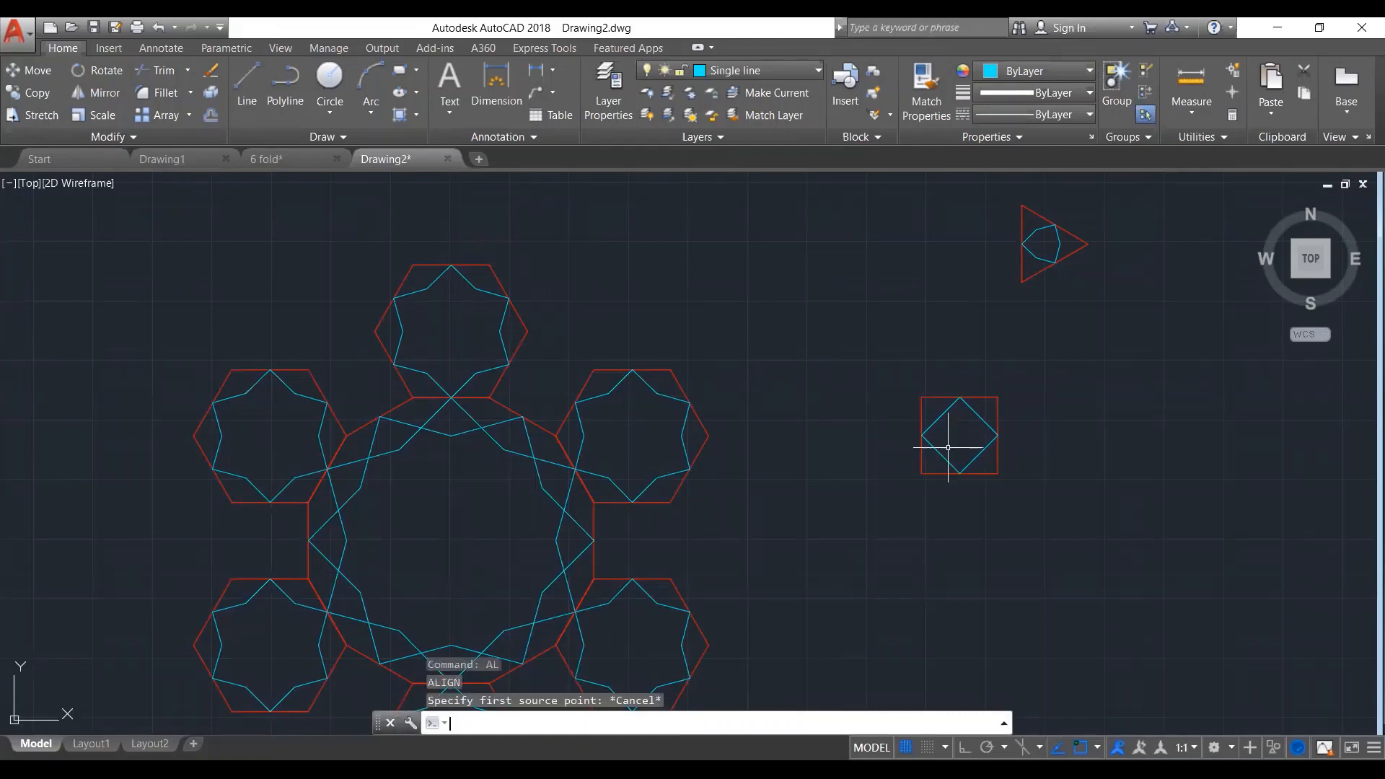
{"action": "left_click", "coordinate": [948, 447]}
{"action": "left_click", "coordinate": [883, 502]}
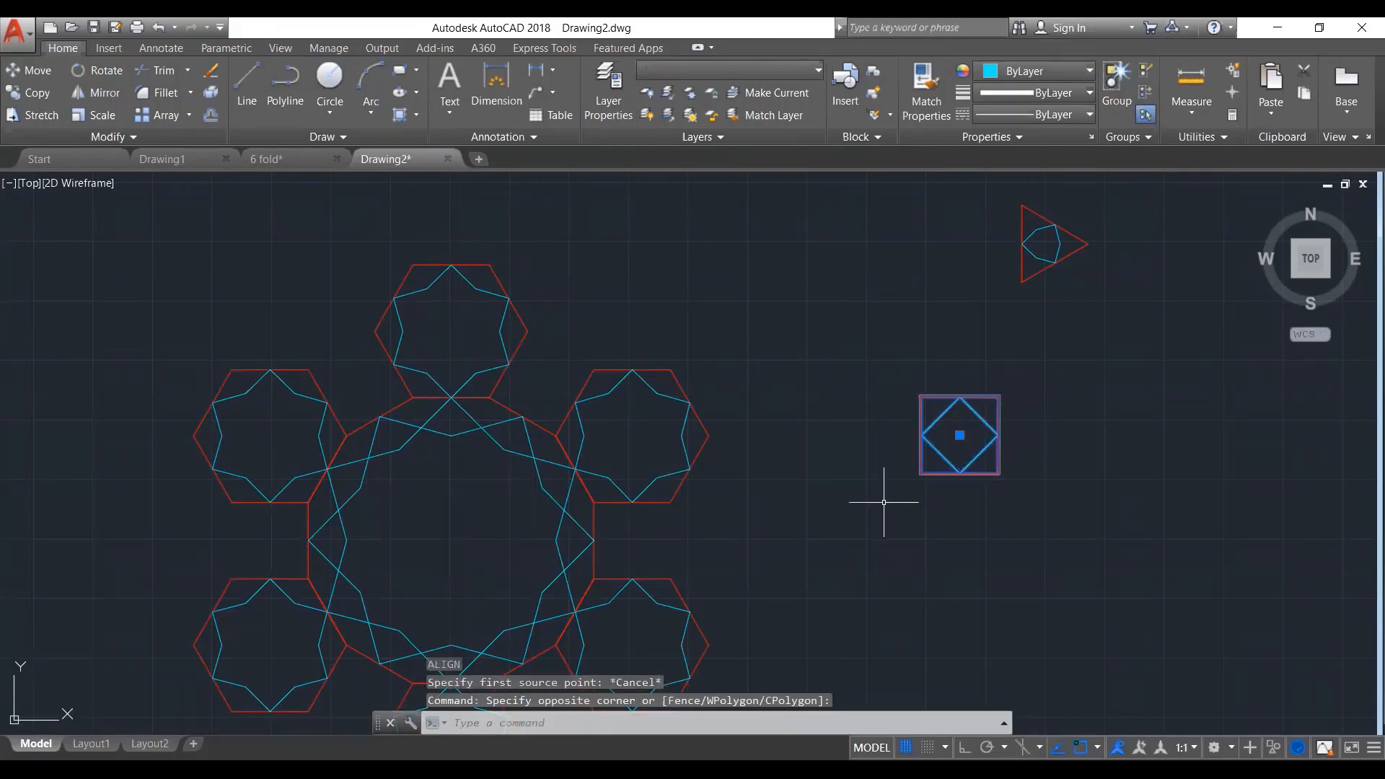
{"action": "type", "text": "m"}
{"action": "key", "text": "Return"}
{"action": "left_click", "coordinate": [922, 474]}
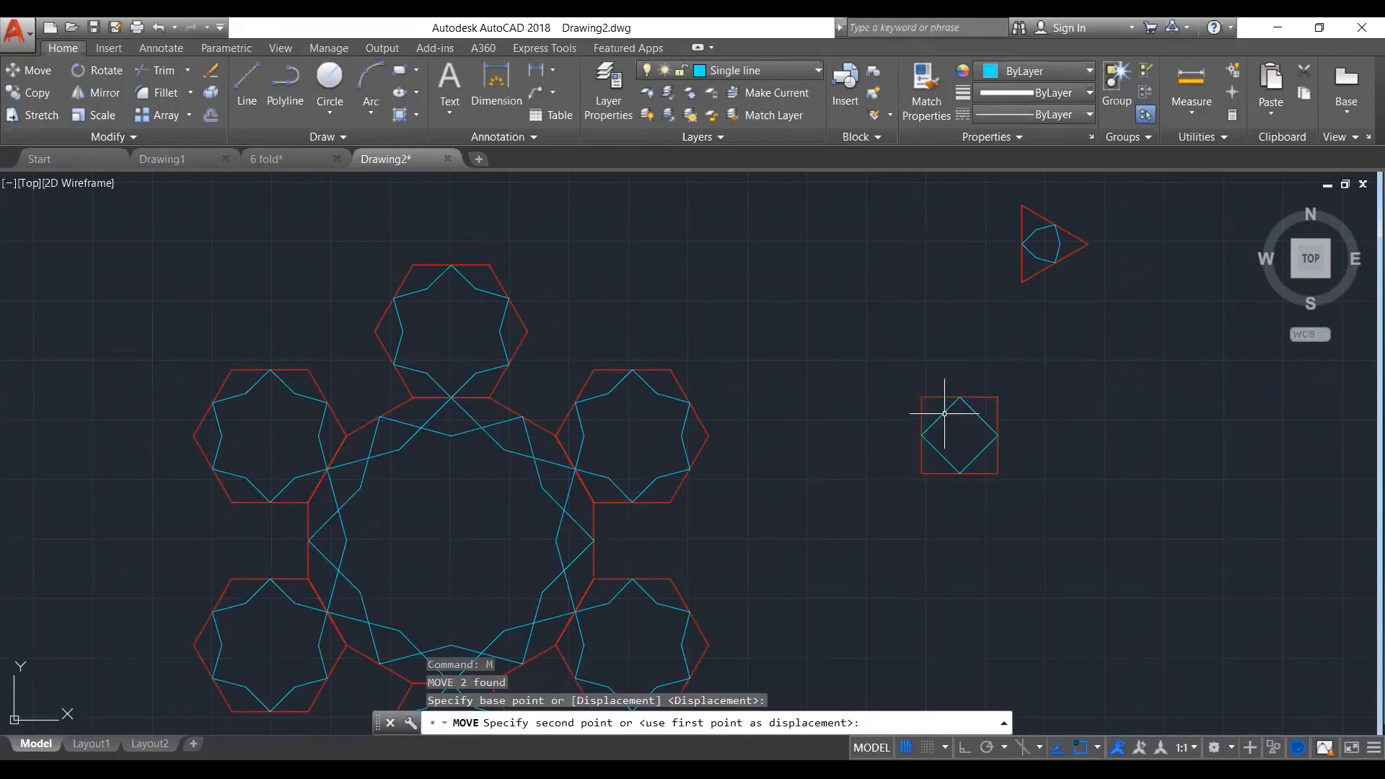
{"action": "key", "text": "Escape"}
Copy the square group from its lower-left corner to the lower endpoint of the dodecagon's right vertical edge, between the two hexagons
{"action": "left_click", "coordinate": [1001, 395]}
{"action": "left_click", "coordinate": [884, 505]}
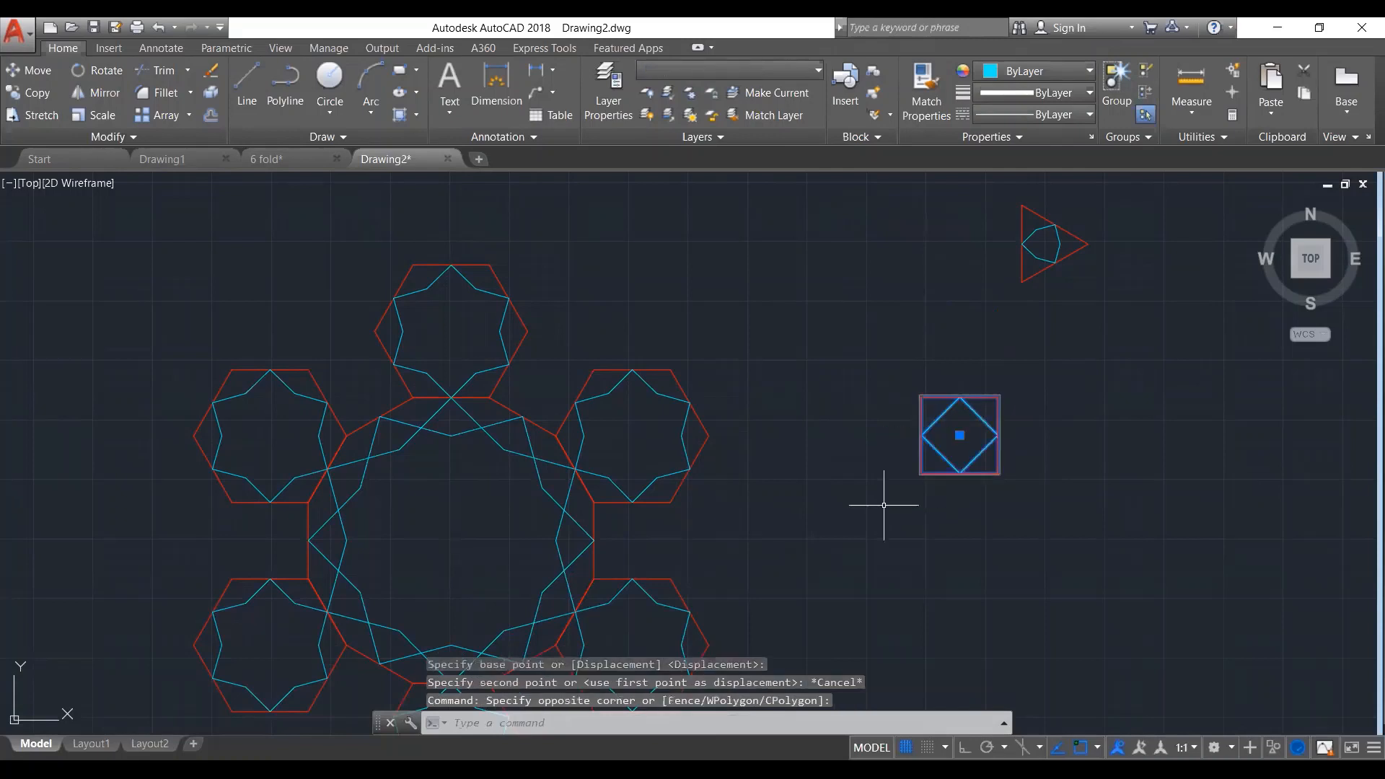
{"action": "type", "text": "co"}
{"action": "key", "text": "Return"}
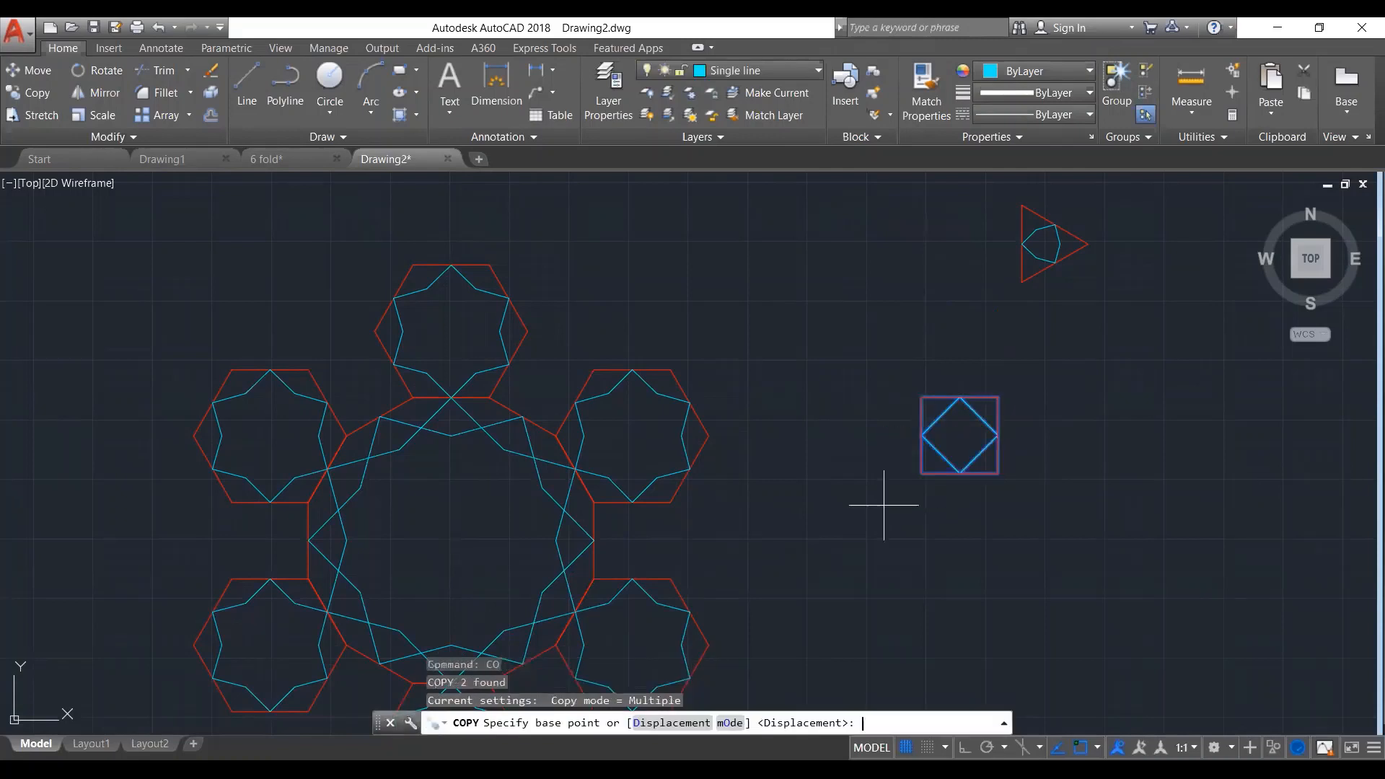
{"action": "left_click", "coordinate": [921, 473]}
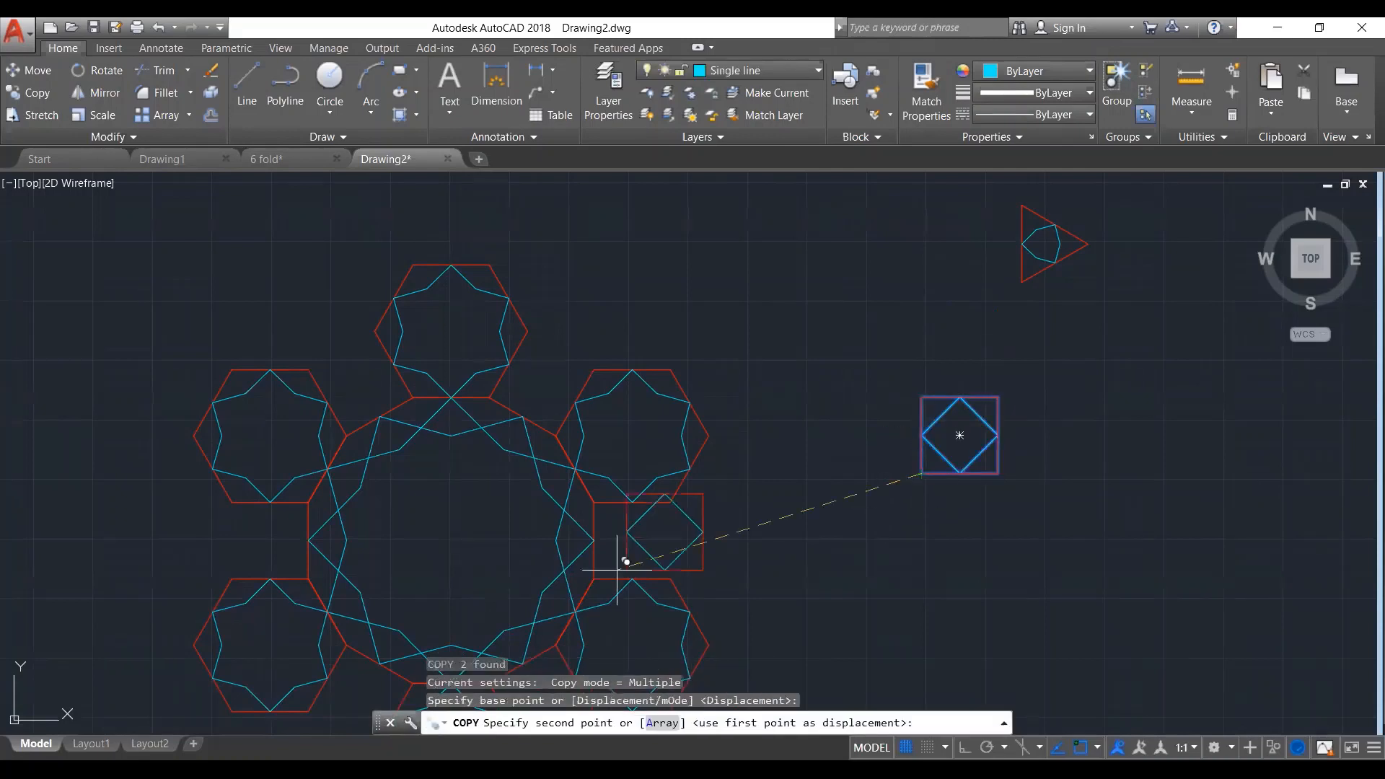
{"action": "left_click", "coordinate": [593, 579]}
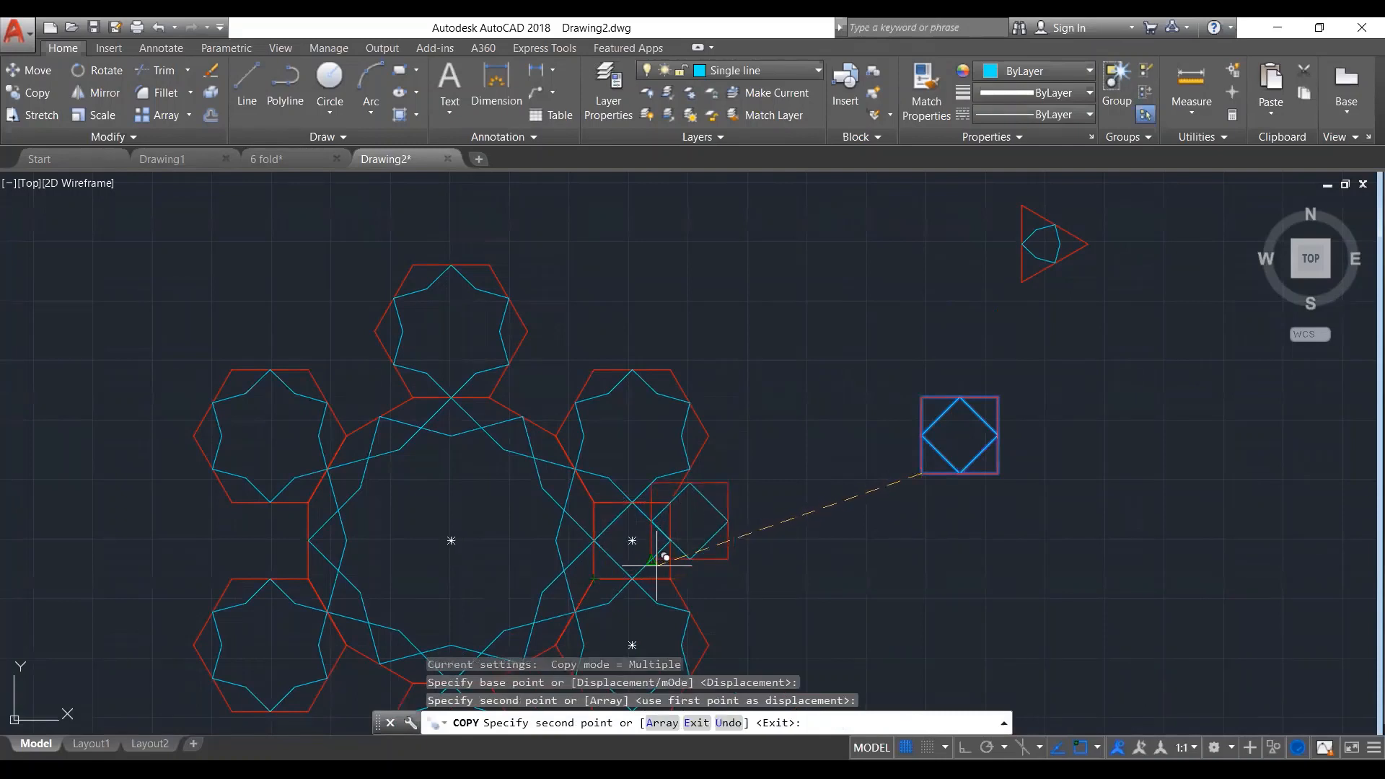
{"action": "key", "text": "Return"}
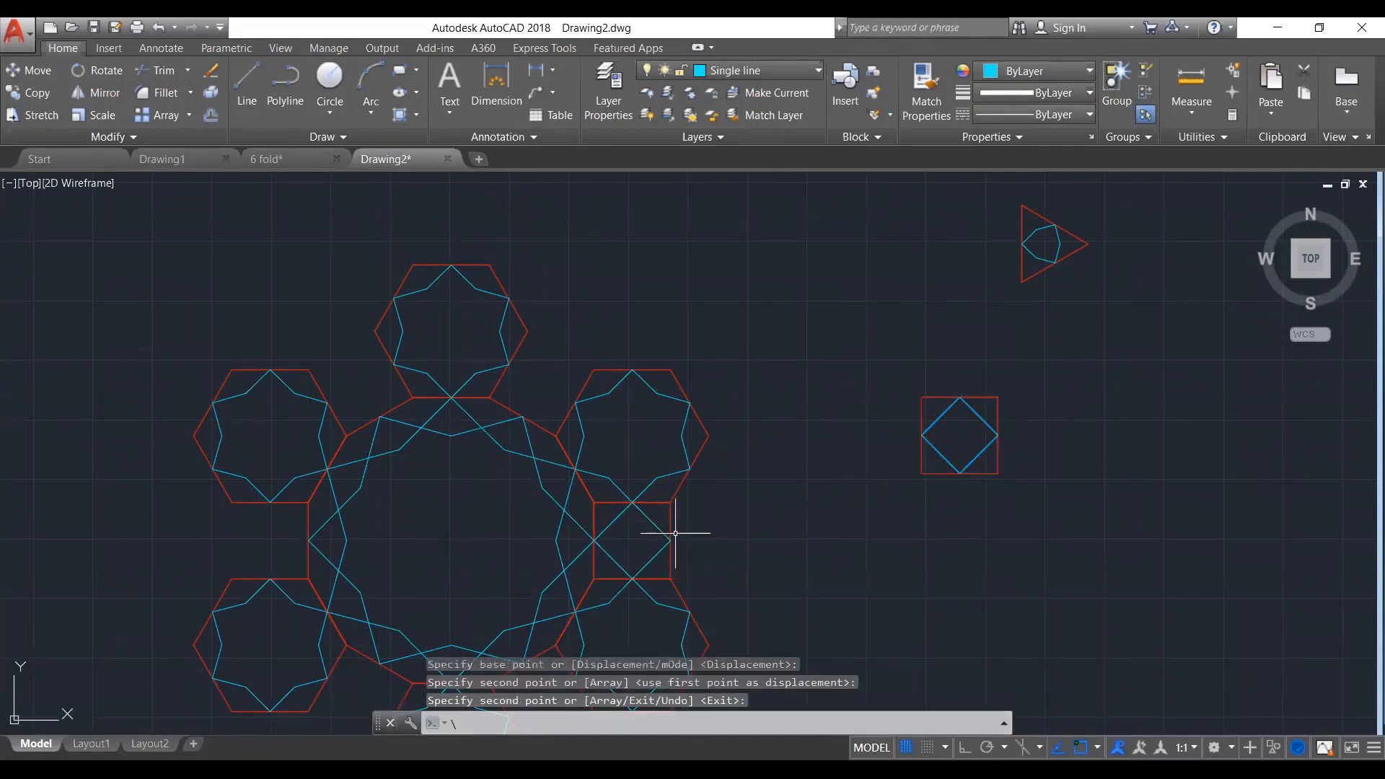
{"action": "key", "text": "Escape"}
{"action": "key", "text": "Escape"}
Create a polar array of the copied square around the dodecagon's centre with 6 items over 360 degrees
{"action": "left_click", "coordinate": [711, 532]}
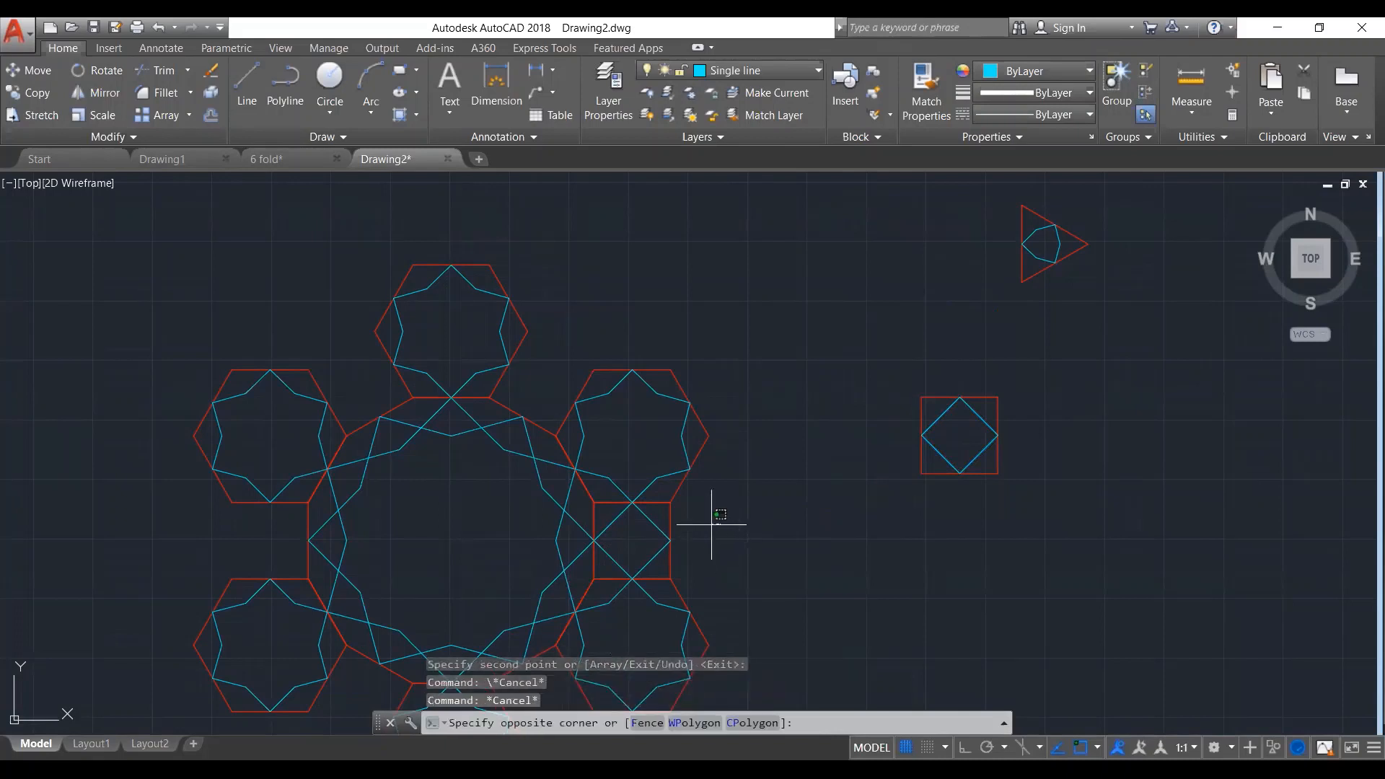
{"action": "left_click", "coordinate": [652, 537]}
{"action": "type", "text": "ar"}
{"action": "key", "text": "Return"}
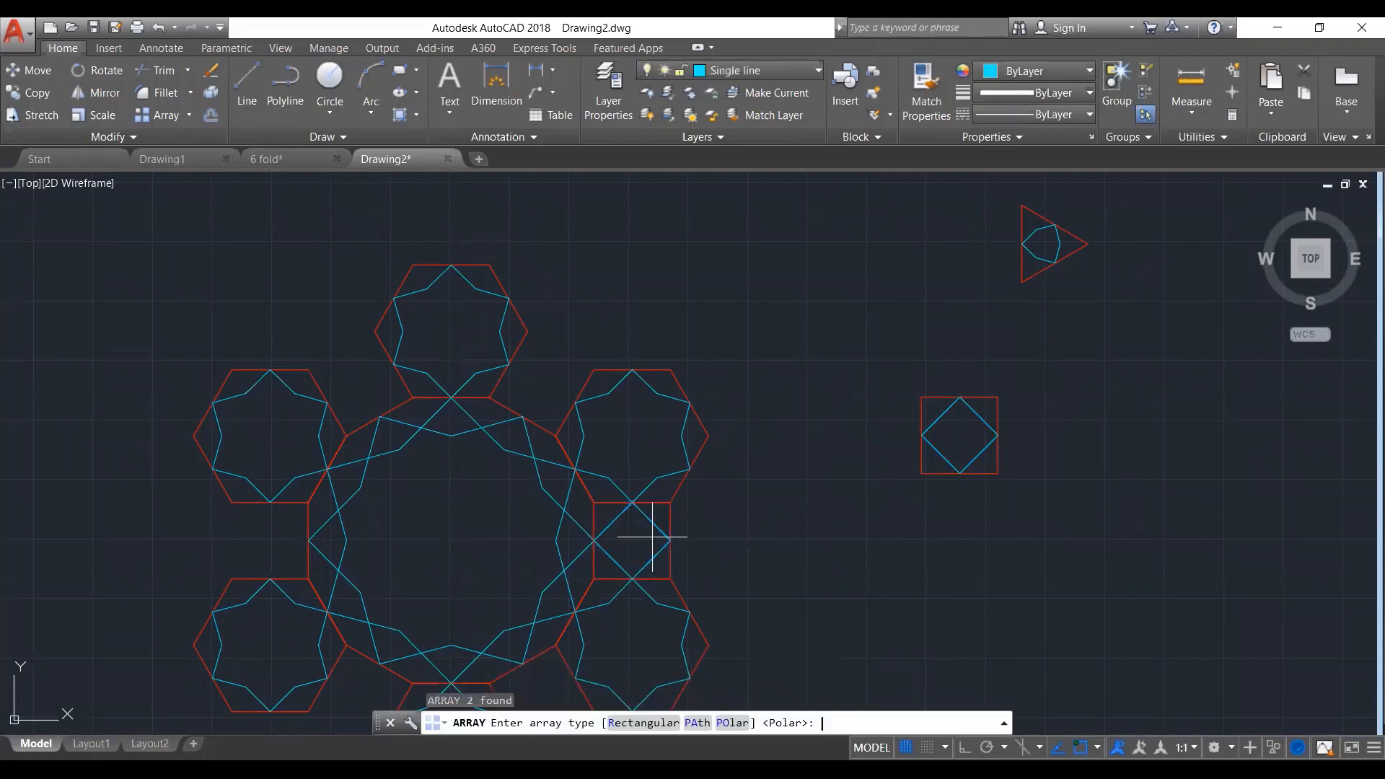
{"action": "key", "text": "Return"}
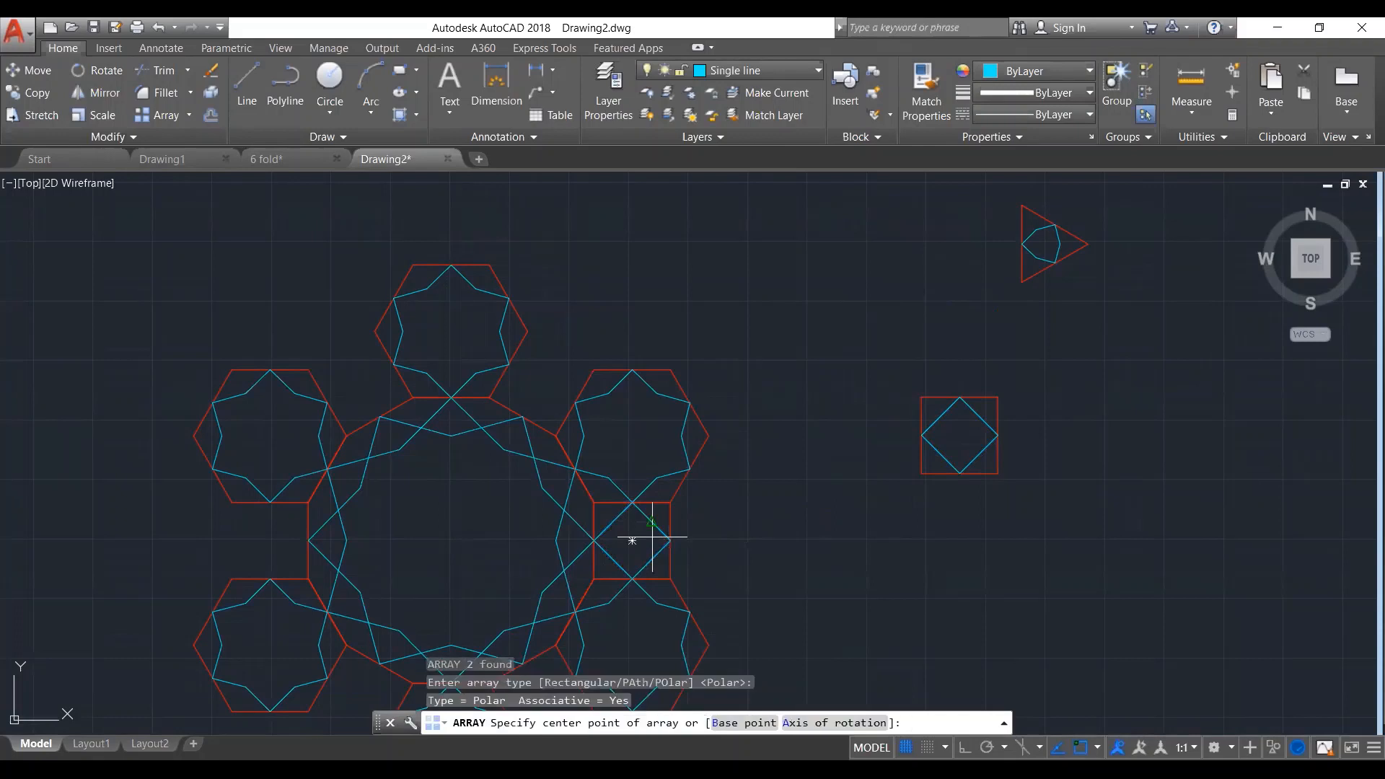
{"action": "left_click", "coordinate": [451, 540]}
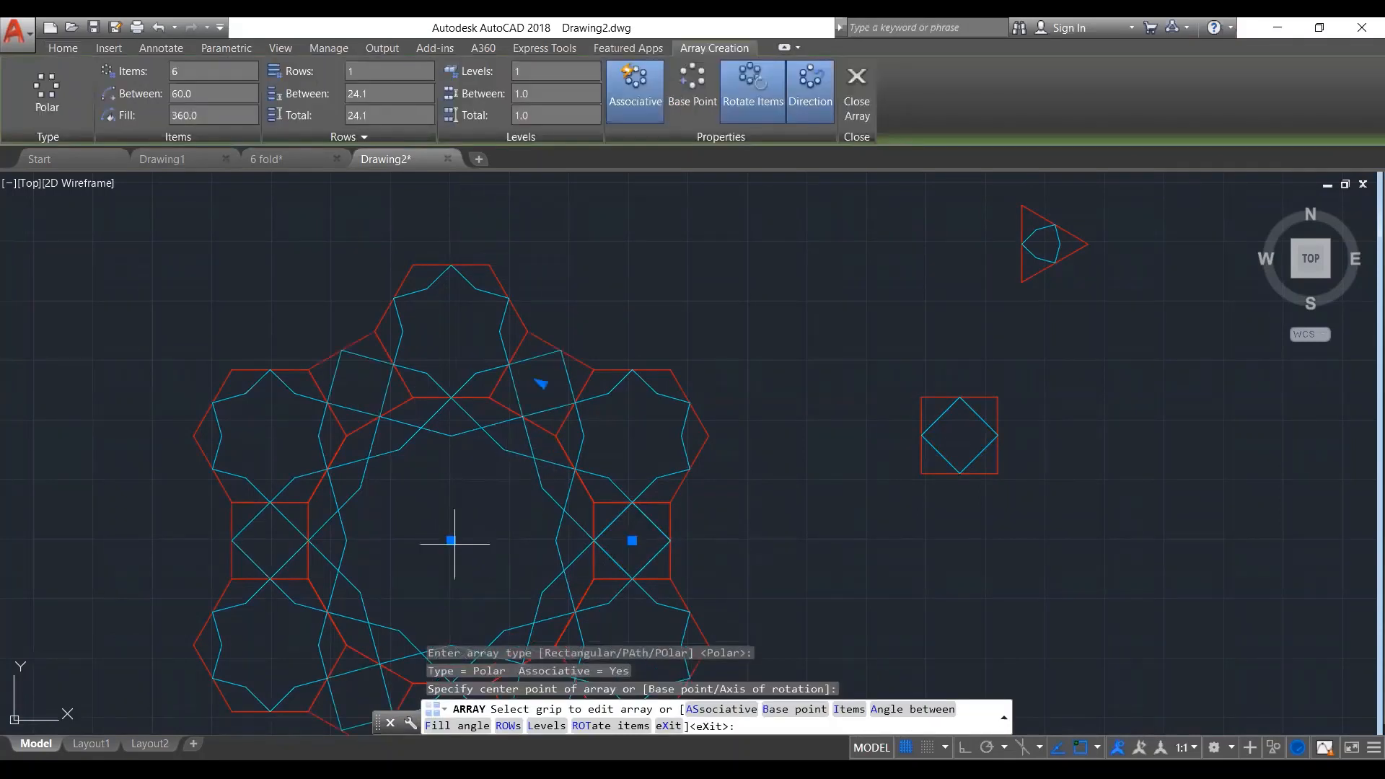
{"action": "key", "text": "Return"}
Copy the dodecagon group from its bottom edge's left endpoint to the left endpoint of the upper-right hexagon's top edge
{"action": "scroll", "coordinate": [642, 409], "scroll_direction": "down", "scroll_amount": 4}
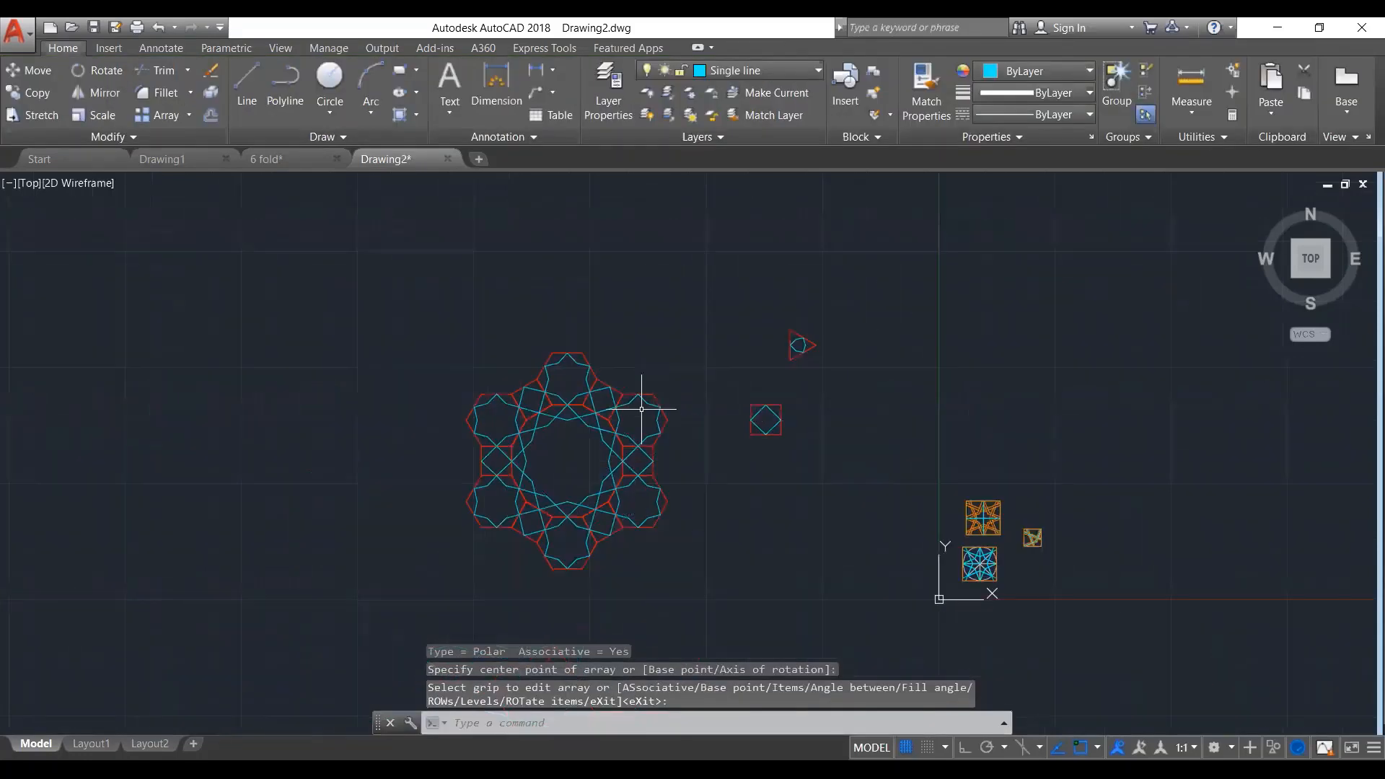
{"action": "scroll", "coordinate": [642, 410], "scroll_direction": "up", "scroll_amount": 2}
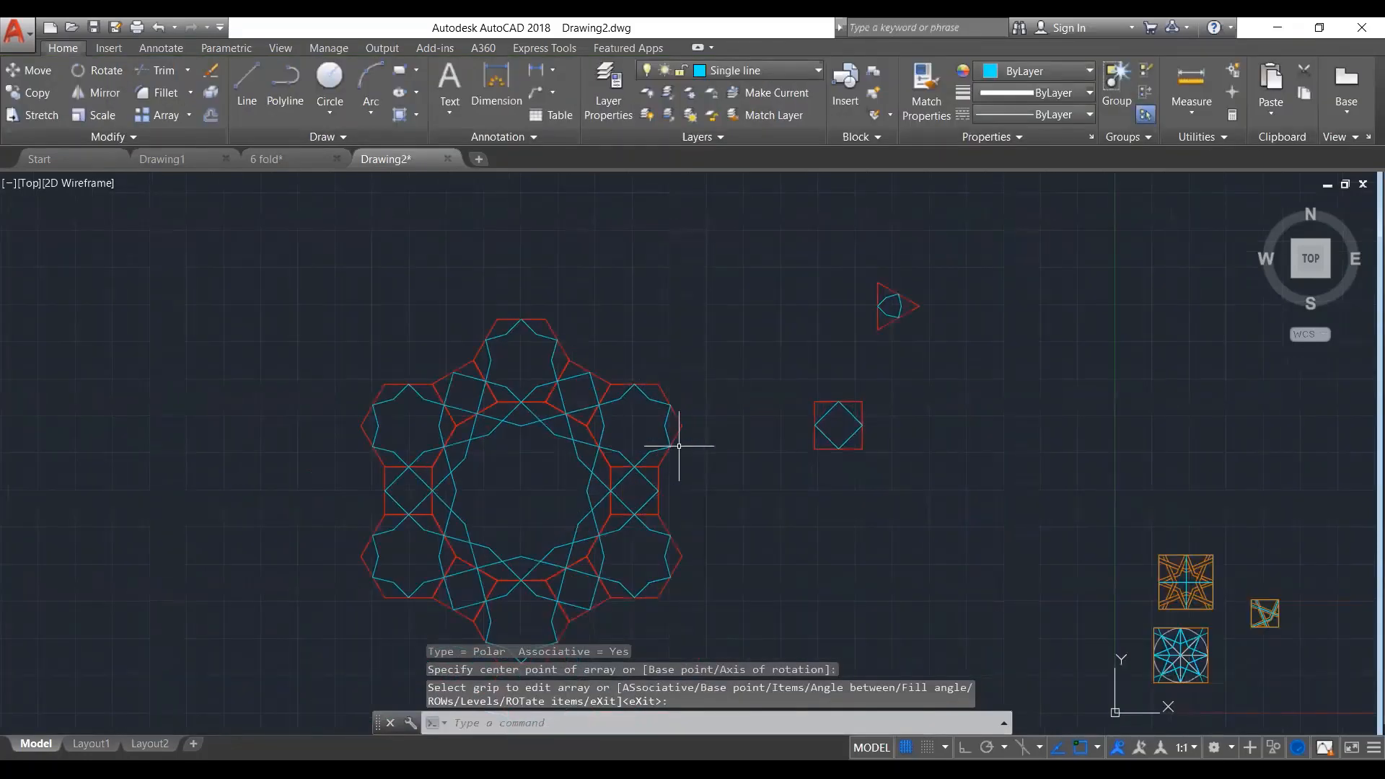
{"action": "left_click", "coordinate": [586, 458]}
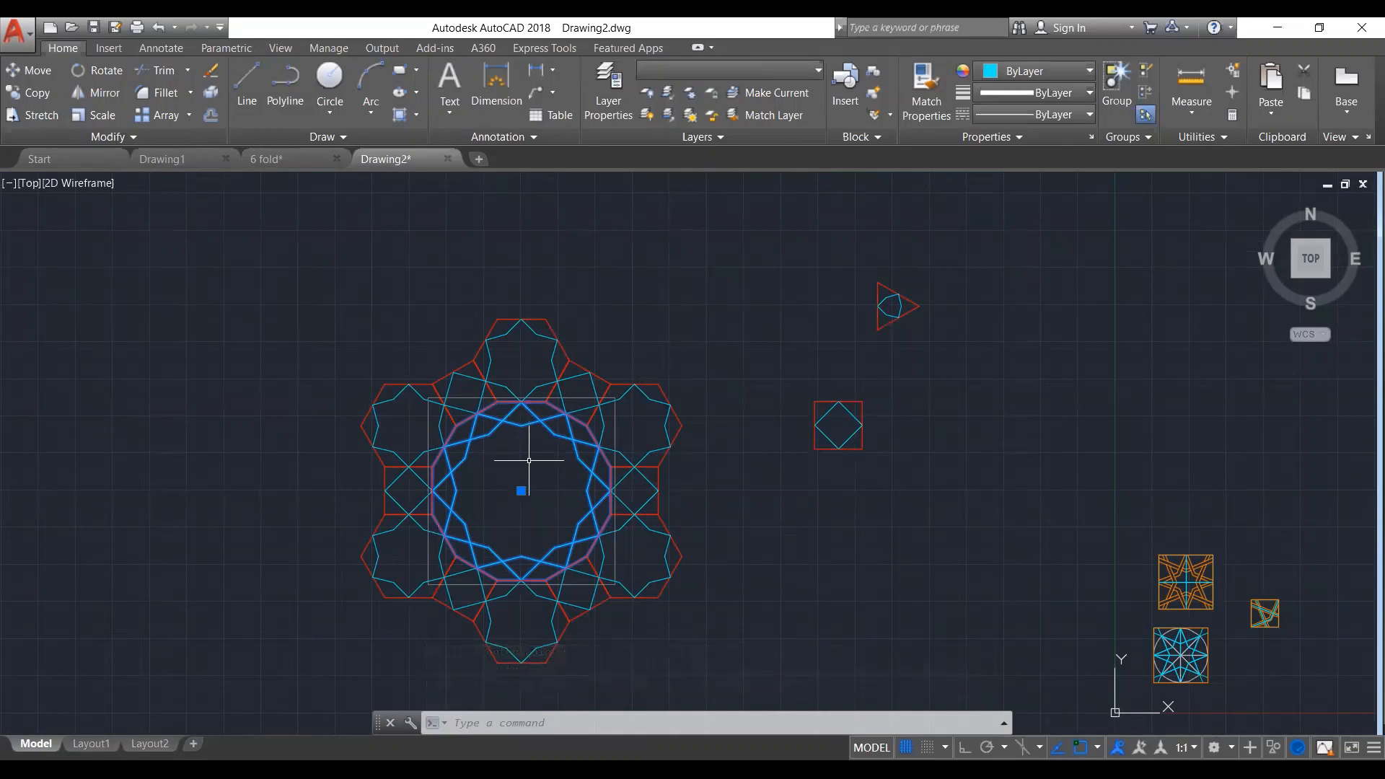
{"action": "type", "text": "co"}
{"action": "key", "text": "Return"}
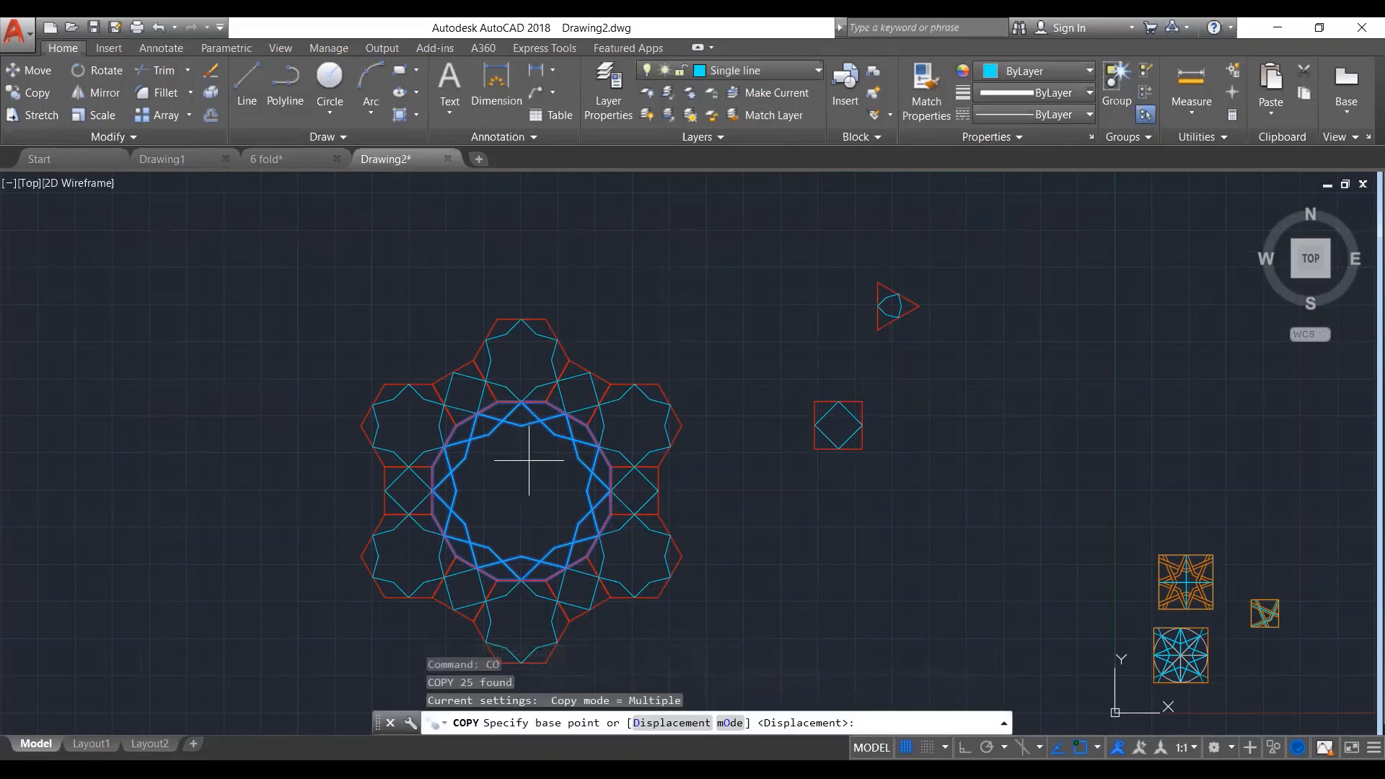
{"action": "left_click", "coordinate": [497, 581]}
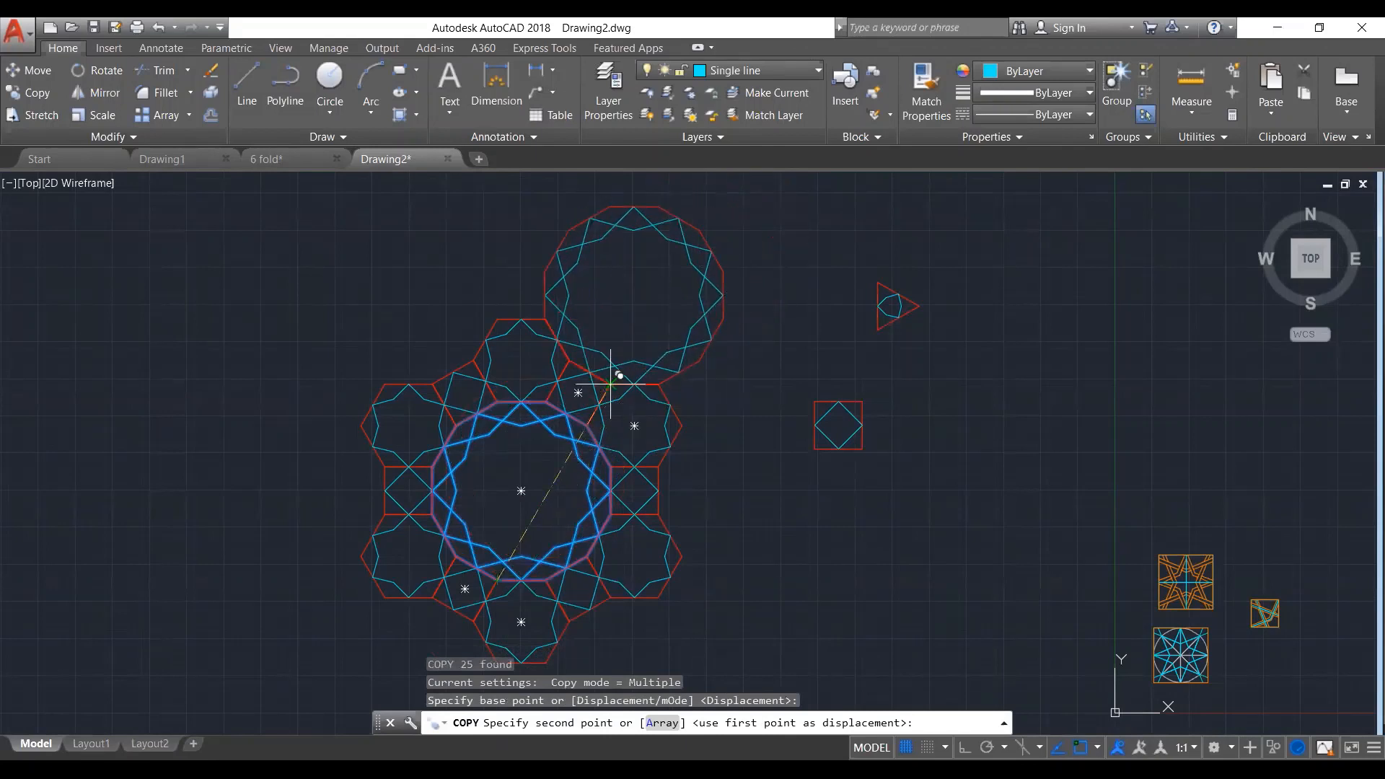
{"action": "left_click", "coordinate": [613, 383]}
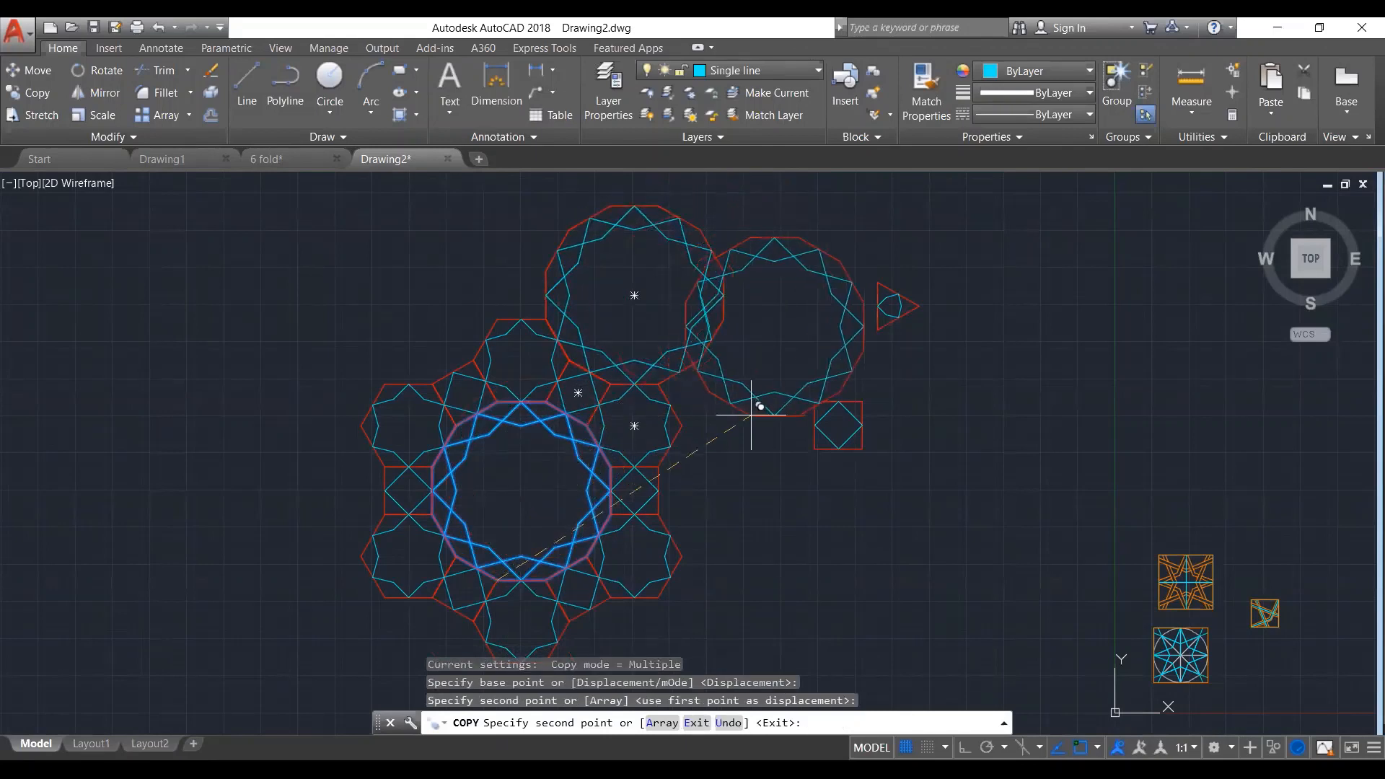
{"action": "key", "text": "Return"}
Try to mirror the copied dodecagon about the pattern's vertical centre line, keeping the original, and undo the mirror
{"action": "left_click_drag", "start_coordinate": [714, 375], "coordinate": [635, 299]}
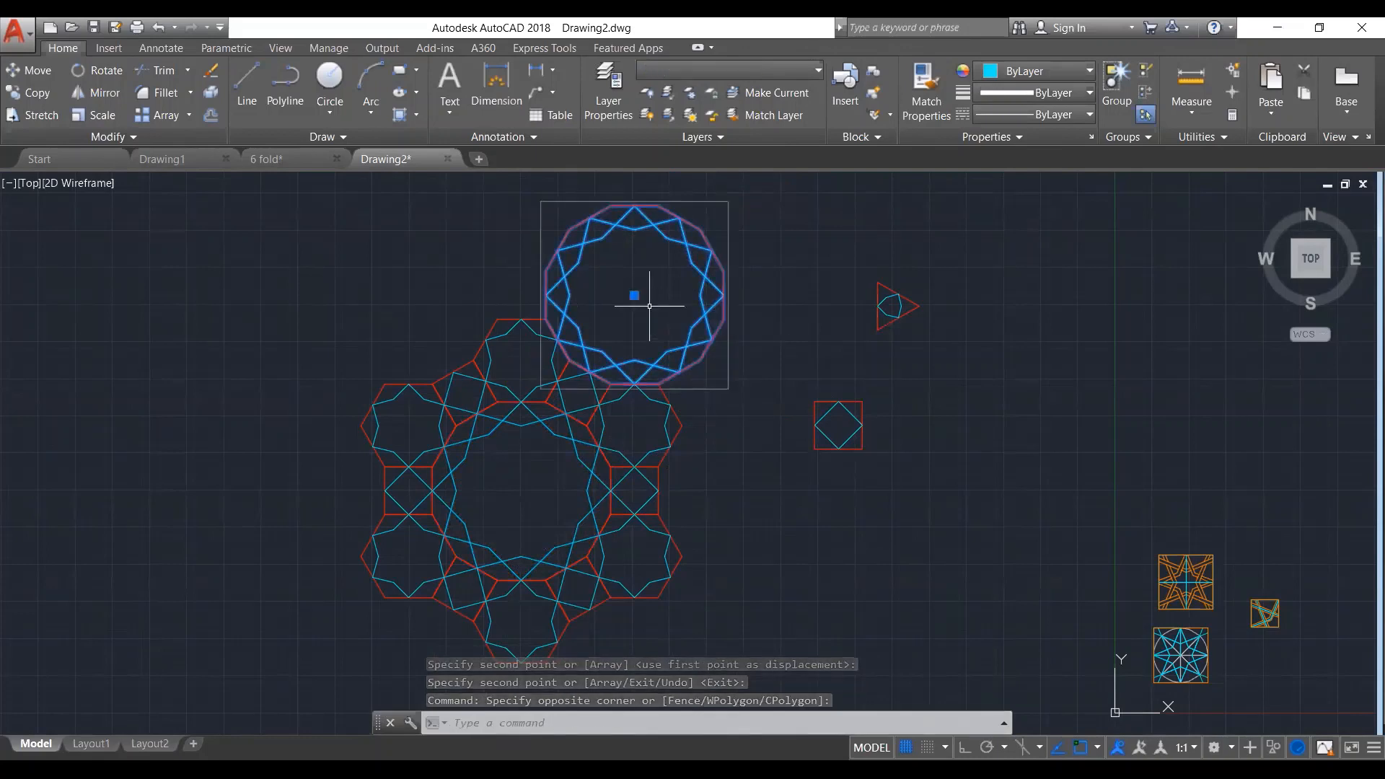
{"action": "type", "text": "mi"}
{"action": "key", "text": "Return"}
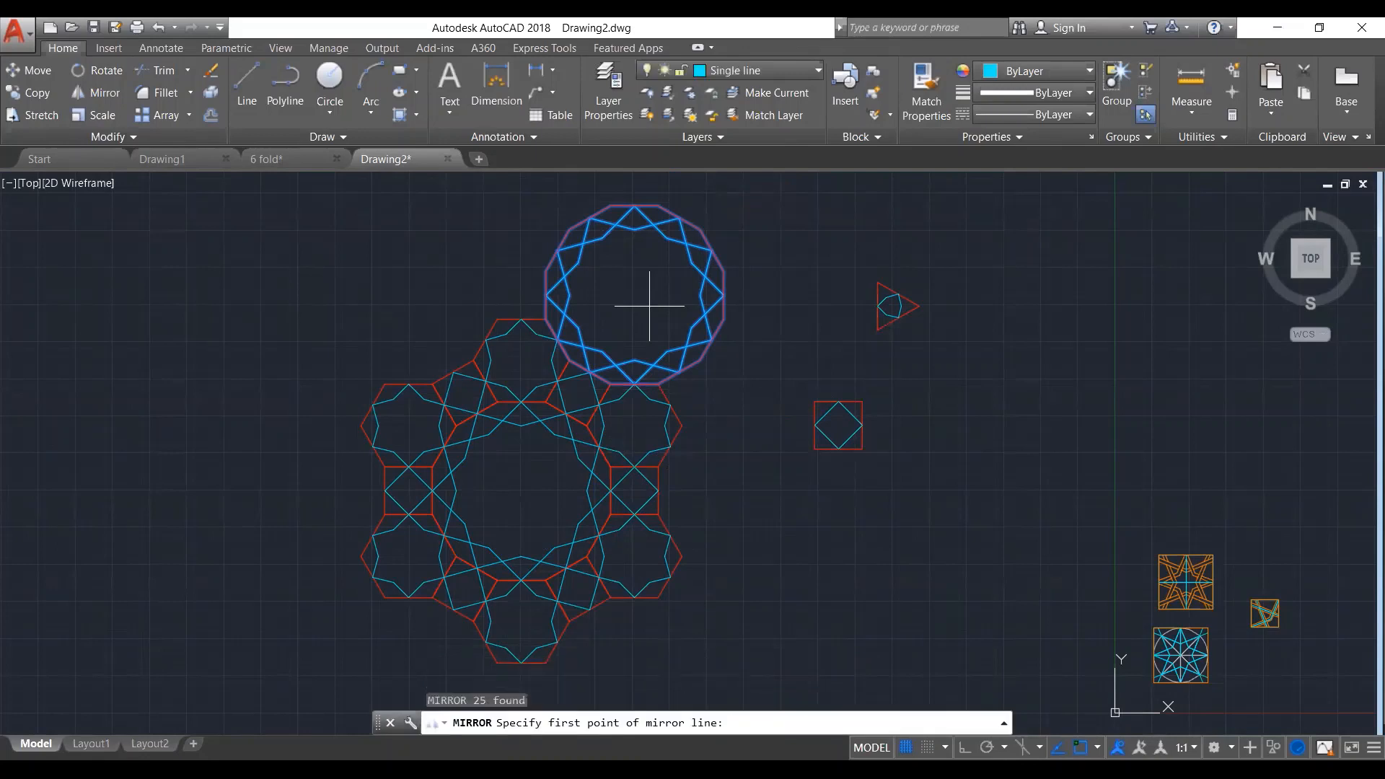
{"action": "left_click", "coordinate": [519, 334]}
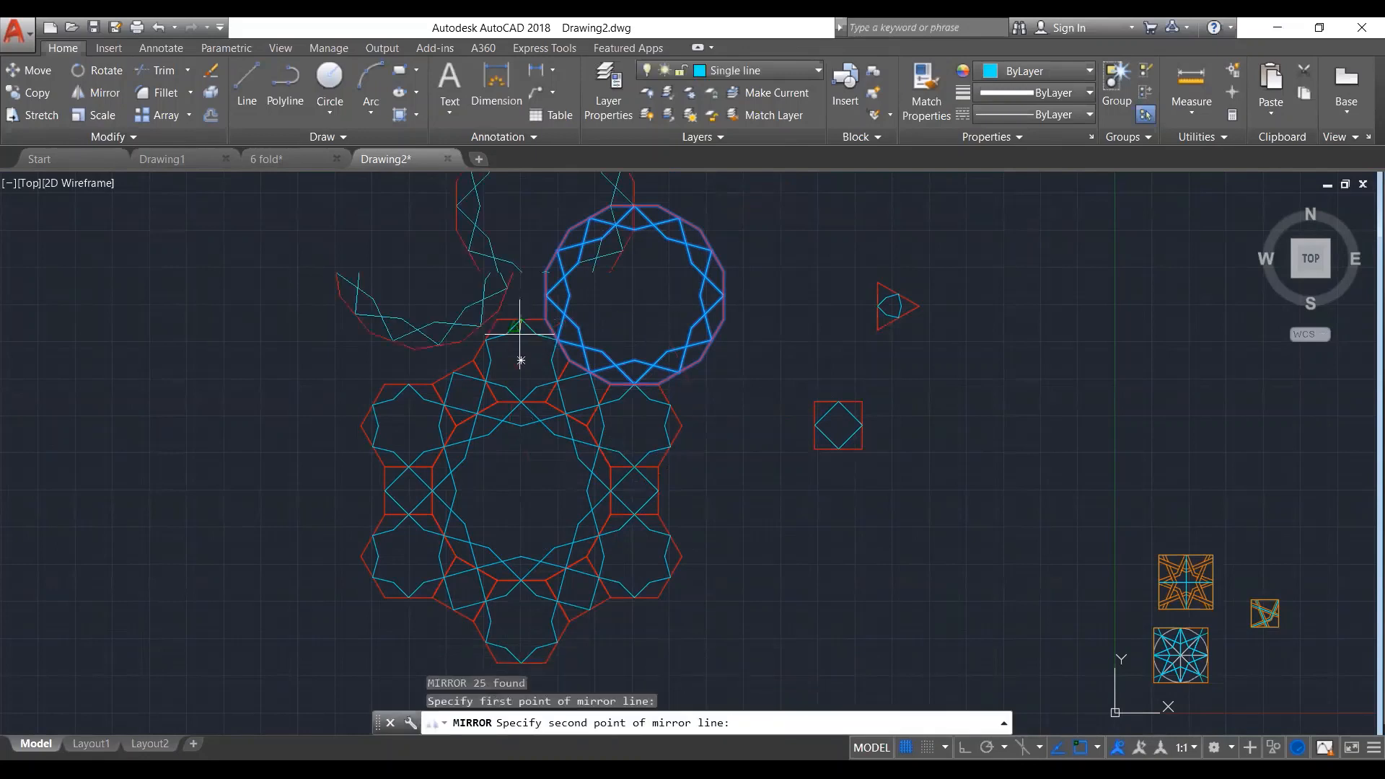
{"action": "key", "text": "F8"}
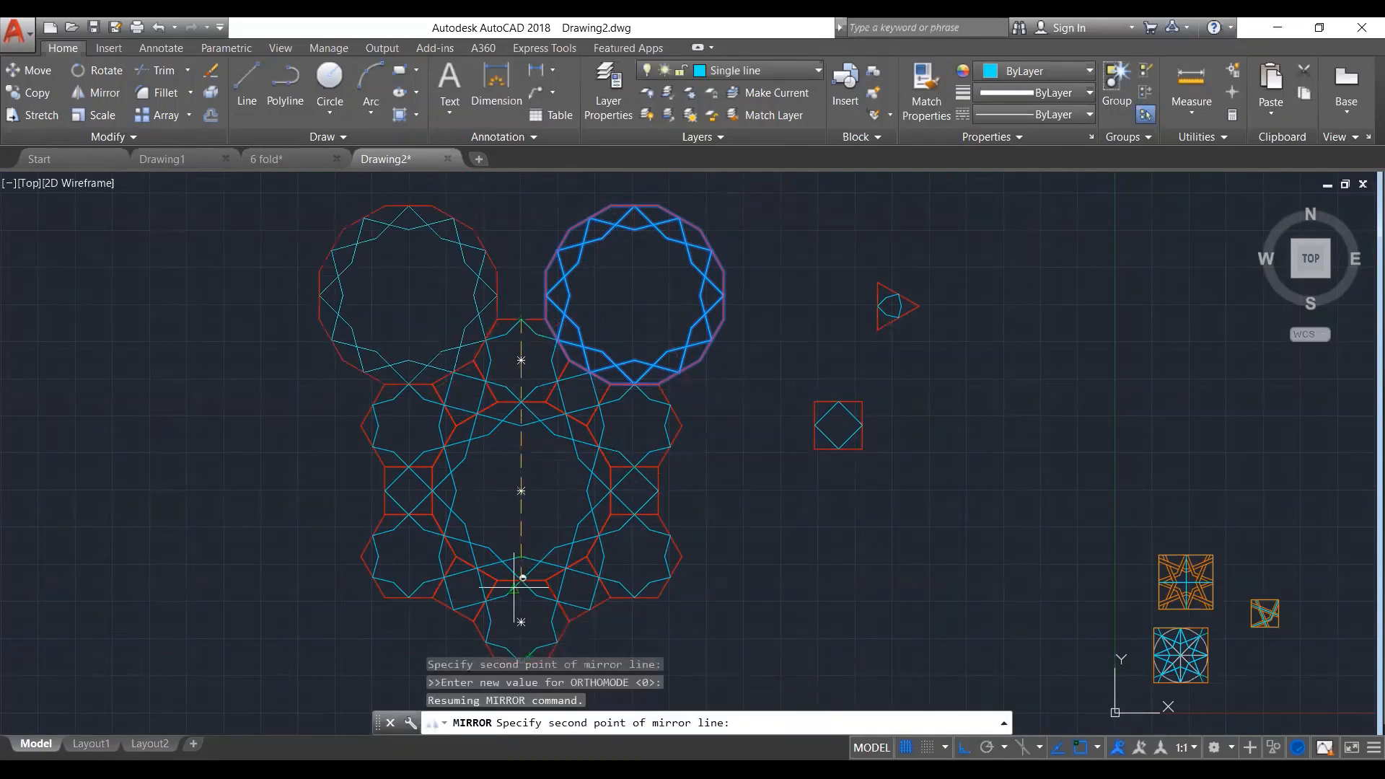
{"action": "left_click", "coordinate": [522, 578]}
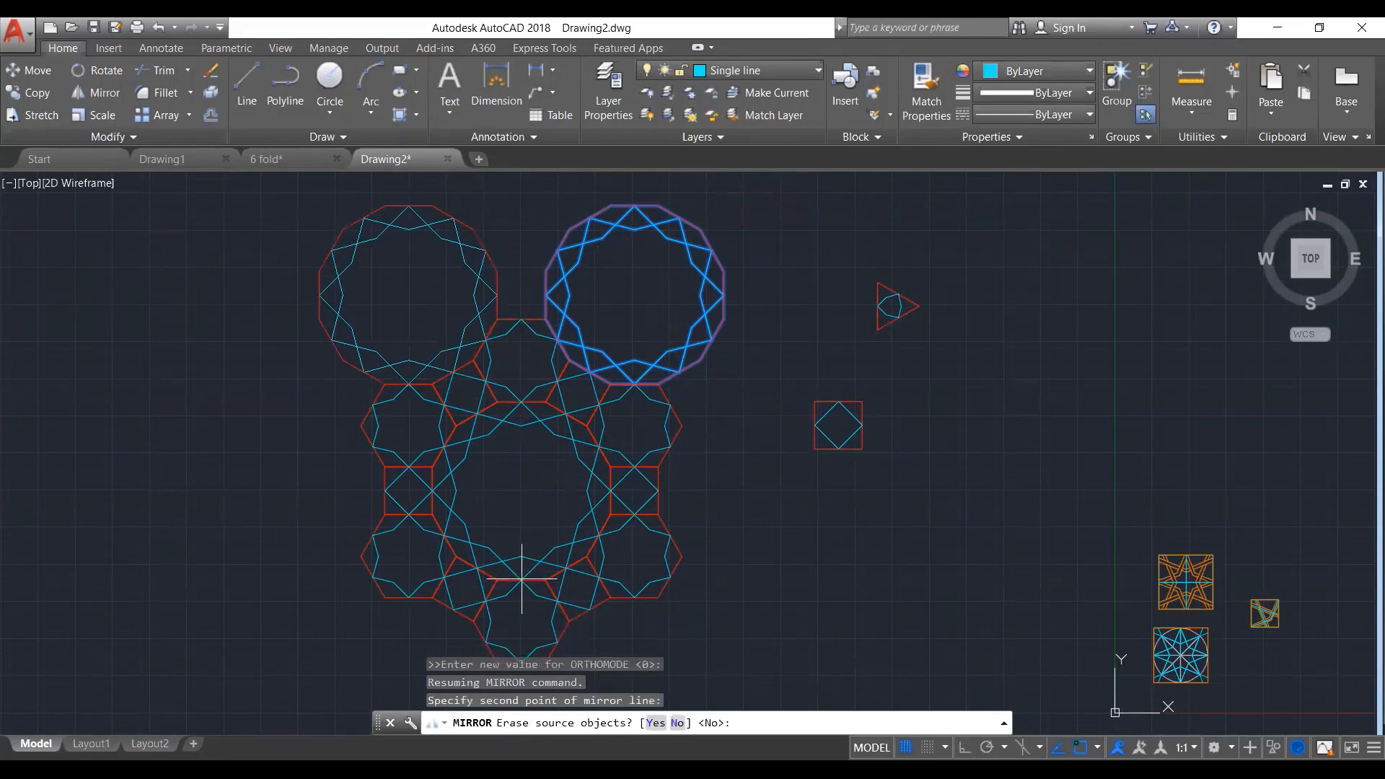
{"action": "key", "text": "Return"}
{"action": "scroll", "coordinate": [578, 392], "scroll_direction": "down", "scroll_amount": 2}
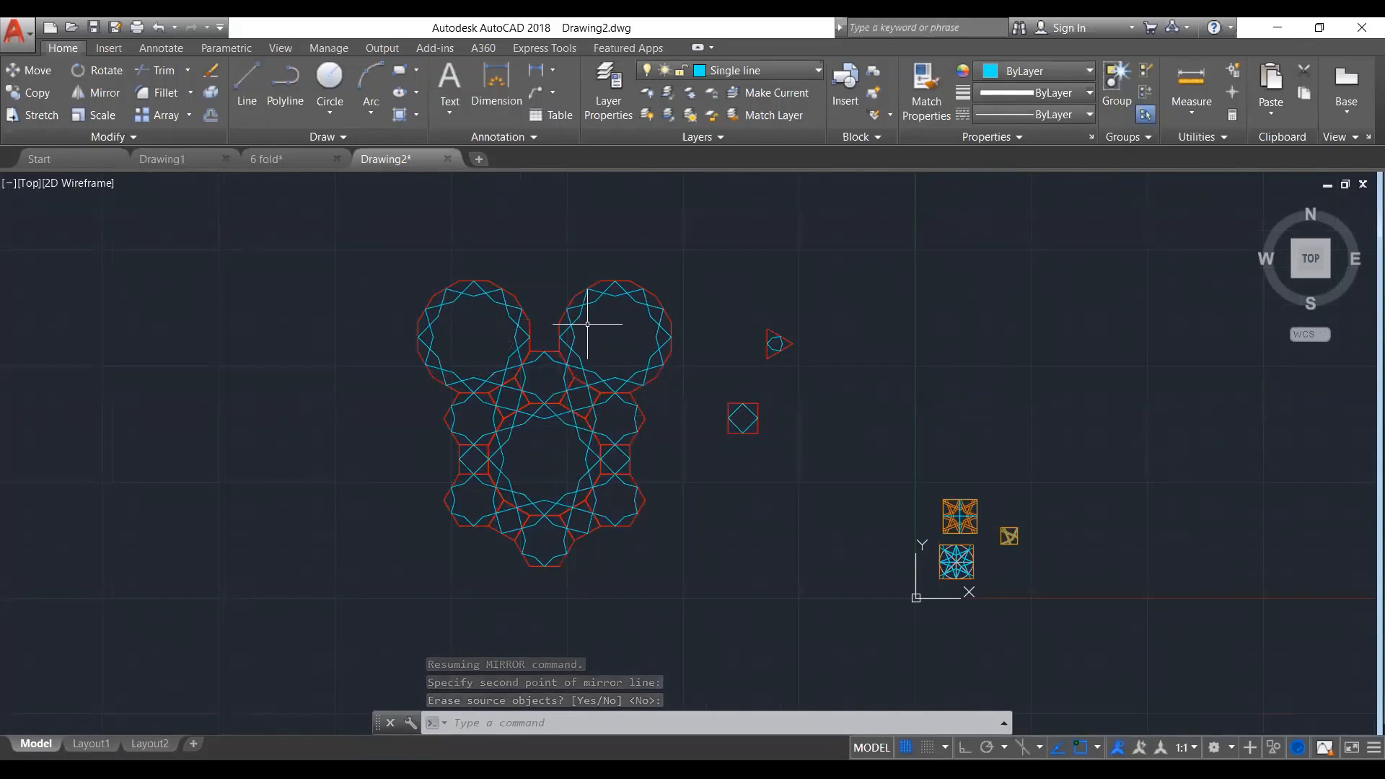
{"action": "key", "text": "ctrl+z"}
{"action": "key", "text": "ctrl+z"}
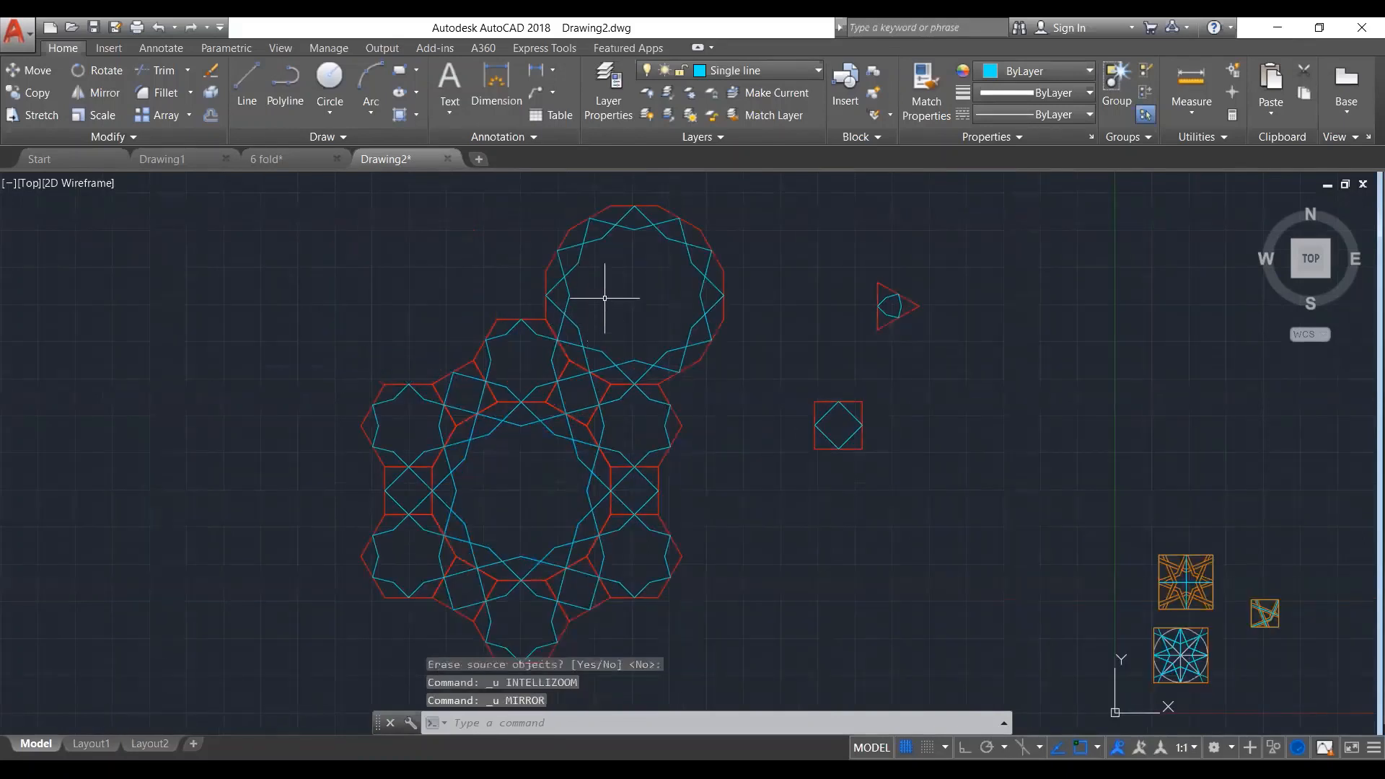
Create a polar array of the copied outer dodecagon around the central dodecagon's centre with 6 items over 360 degrees
{"action": "left_click", "coordinate": [604, 298]}
{"action": "left_click", "coordinate": [564, 265]}
{"action": "type", "text": "ar"}
{"action": "key", "text": "Return"}
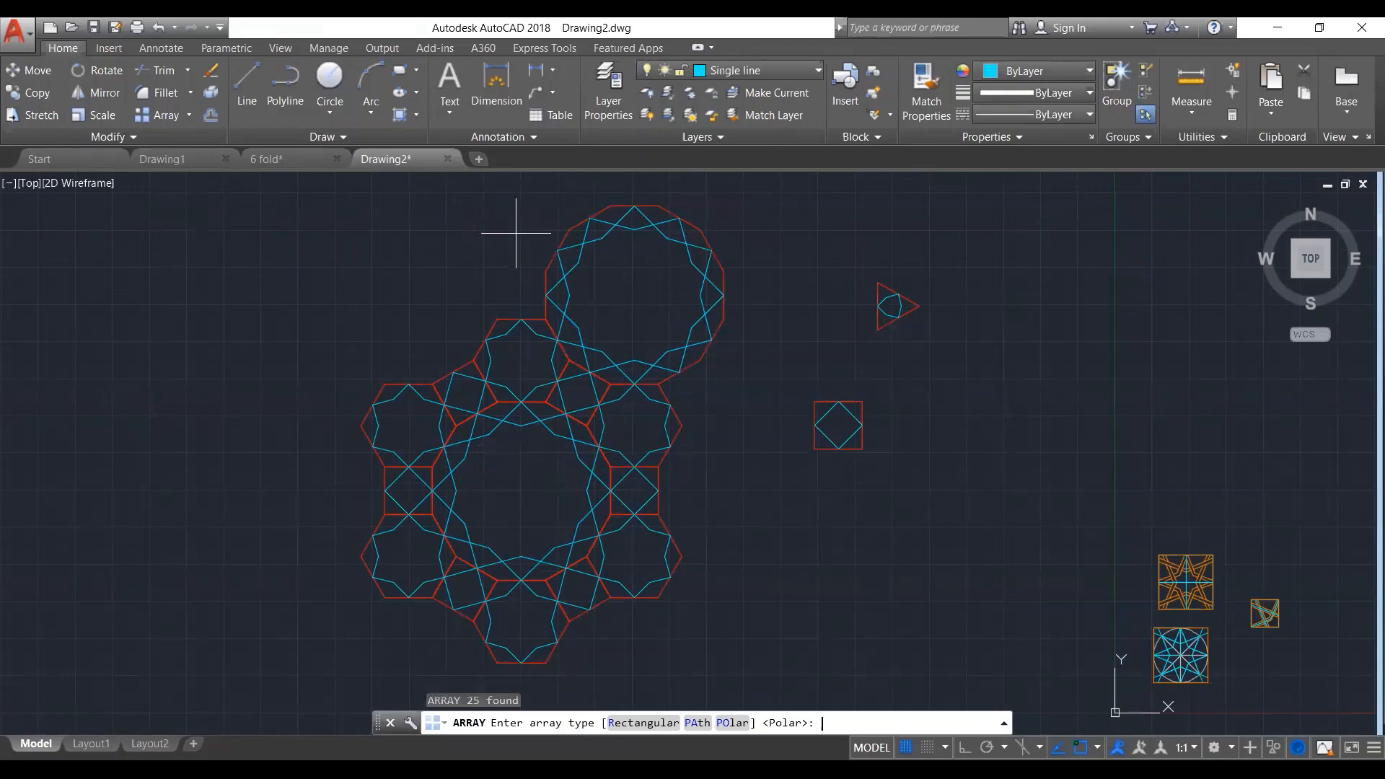
{"action": "key", "text": "Return"}
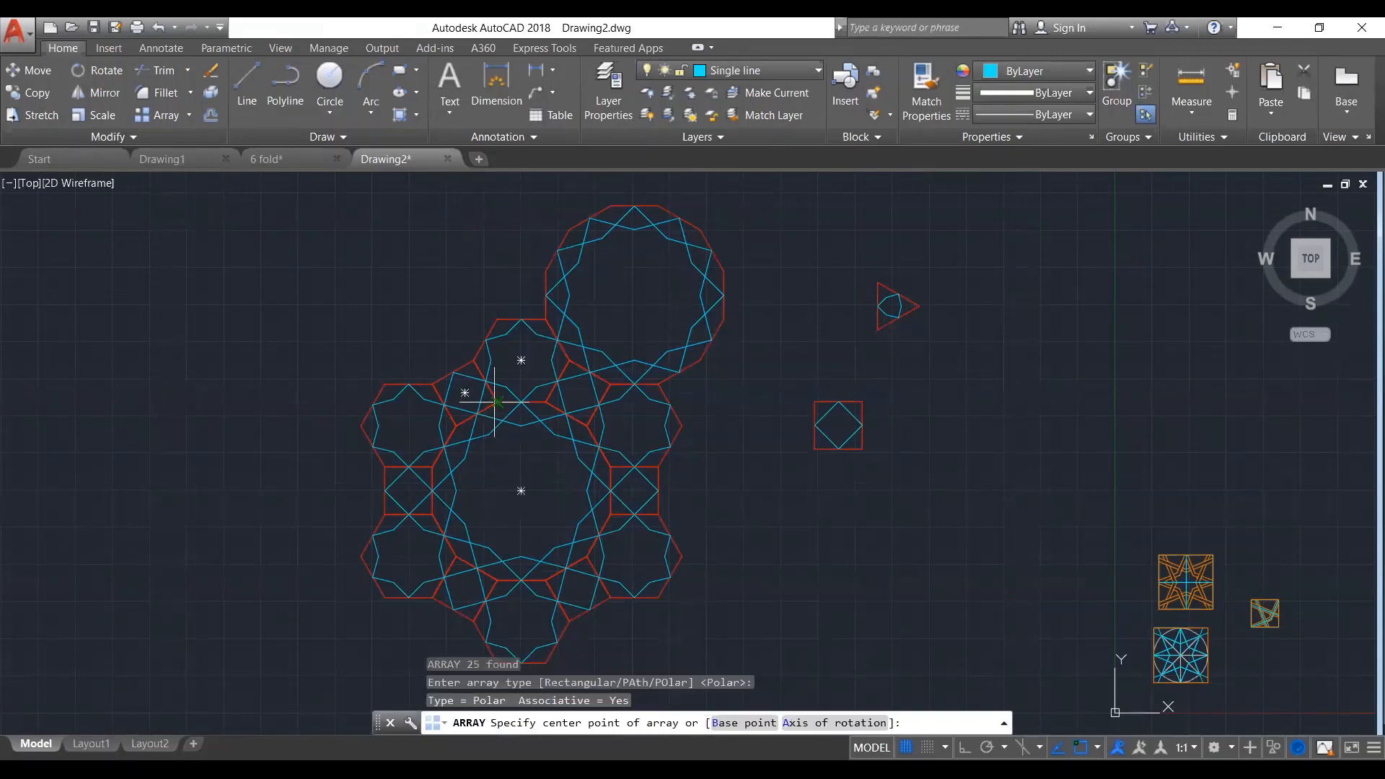
{"action": "left_click", "coordinate": [521, 491]}
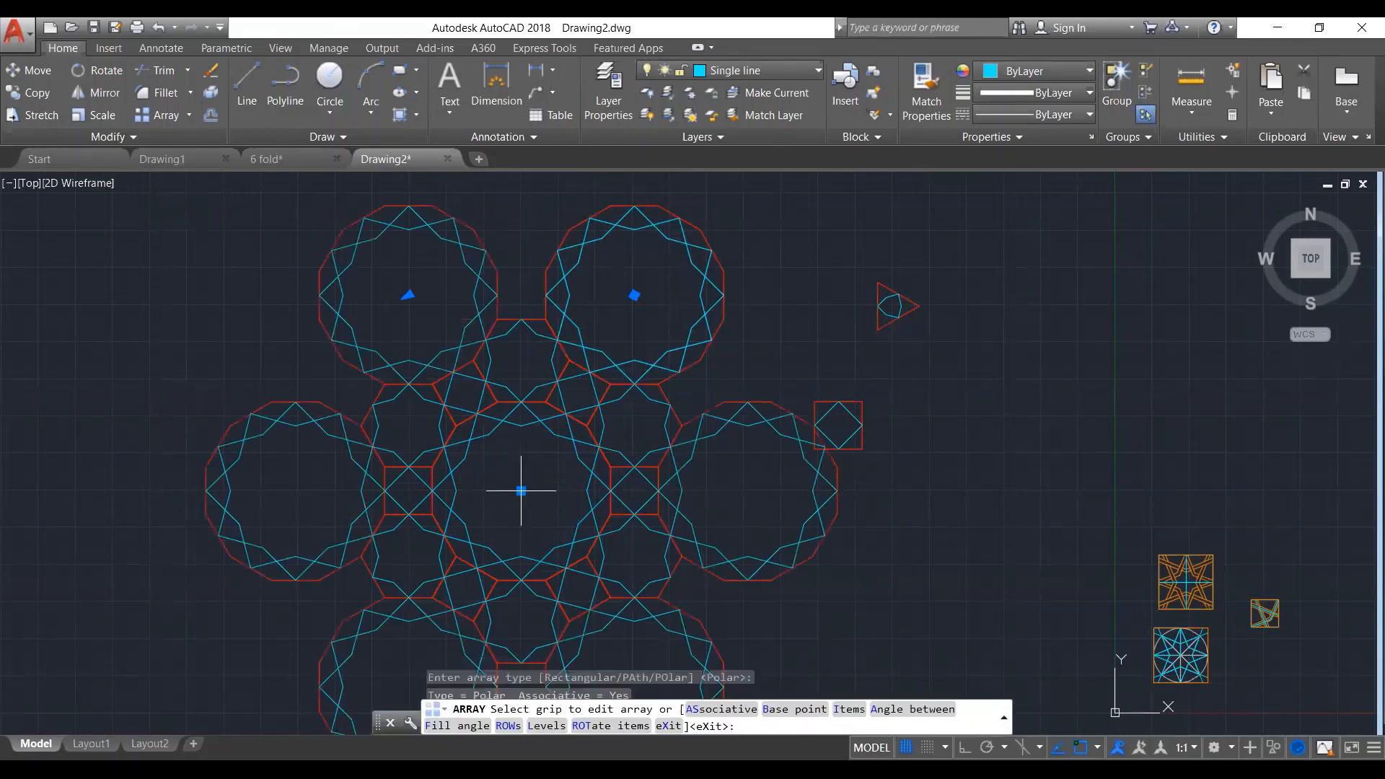
{"action": "key", "text": "Return"}
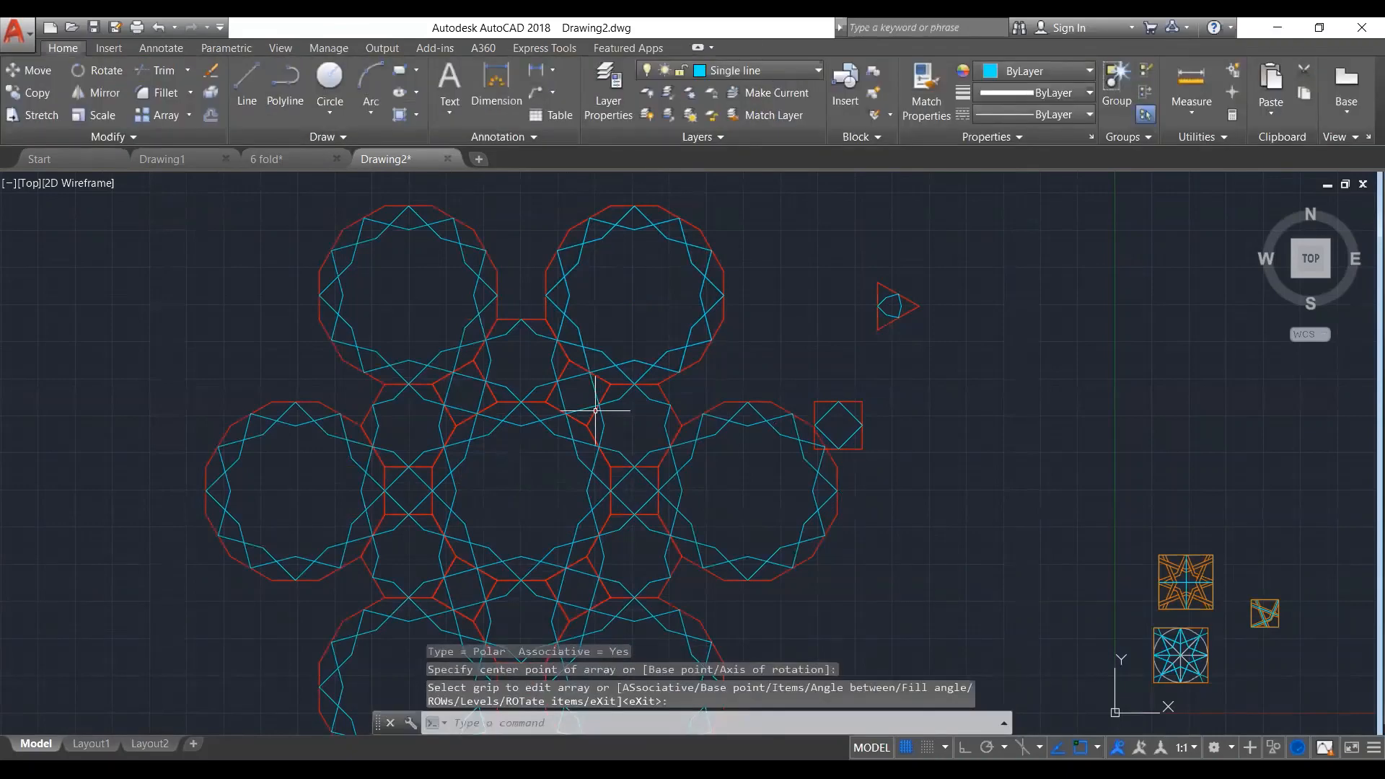
{"action": "scroll", "coordinate": [588, 397], "scroll_direction": "down", "scroll_amount": 2}
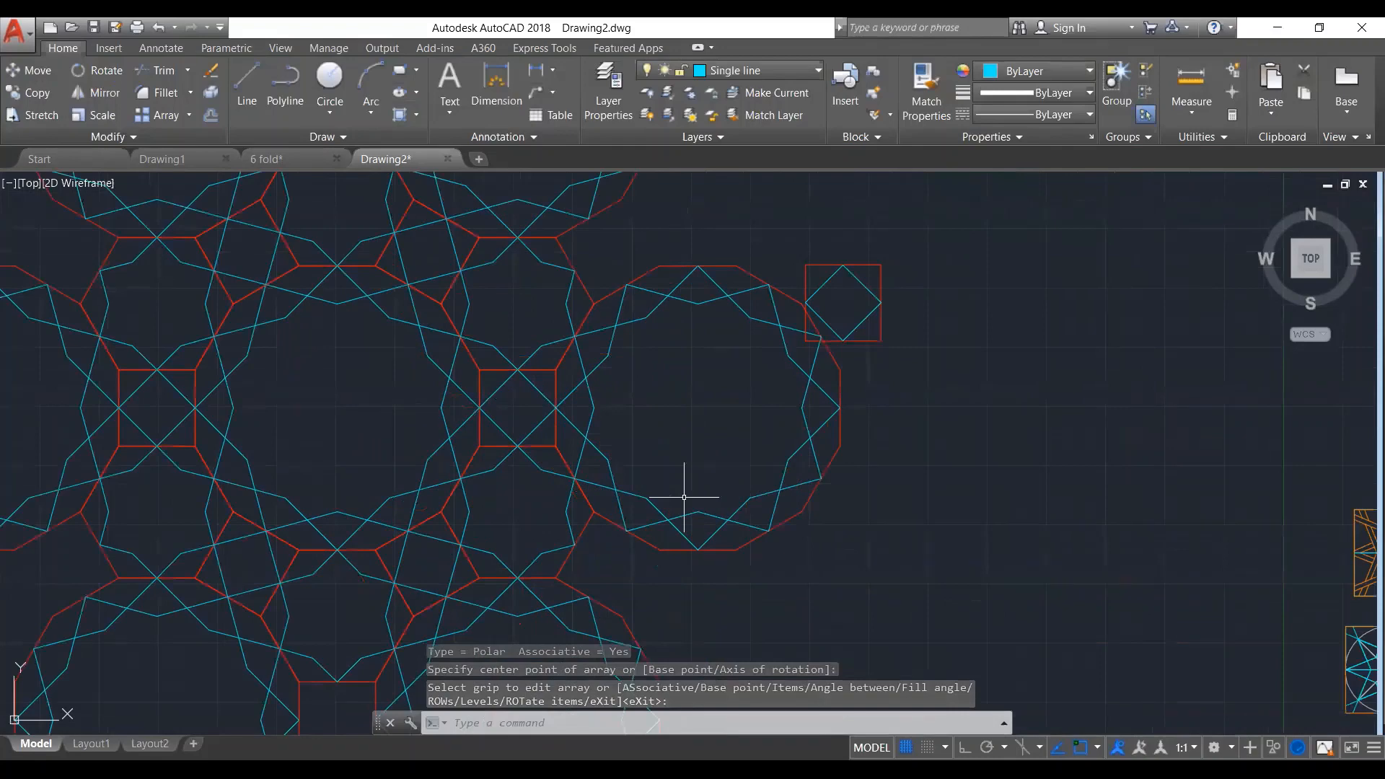
{"action": "scroll", "coordinate": [684, 496], "scroll_direction": "down", "scroll_amount": 4}
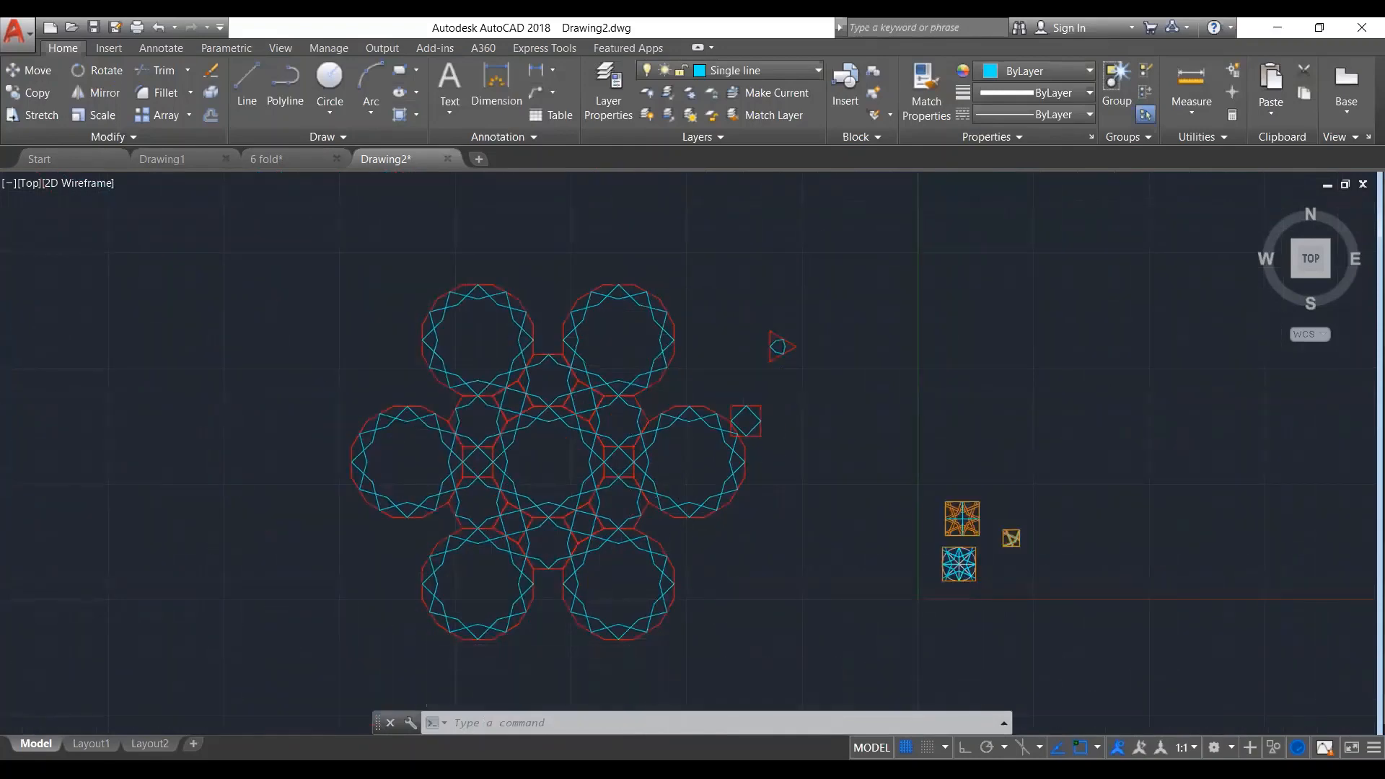
{"action": "scroll", "coordinate": [603, 554], "scroll_direction": "up", "scroll_amount": 2}
{"action": "left_click", "coordinate": [438, 440]}
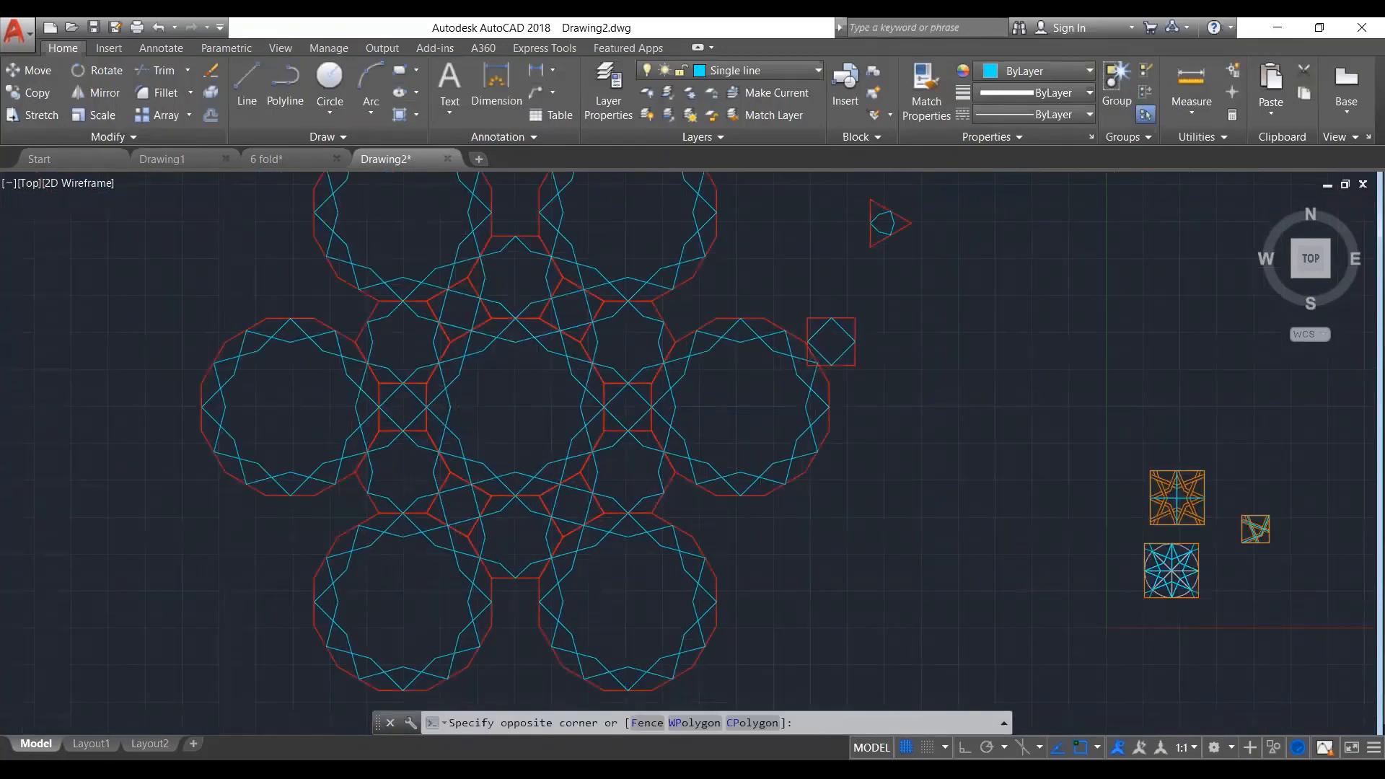
{"action": "scroll", "coordinate": [438, 440], "scroll_direction": "down", "scroll_amount": 4}
{"action": "key", "text": "Escape"}
{"action": "key", "text": "Escape"}
{"action": "key", "text": "Escape"}
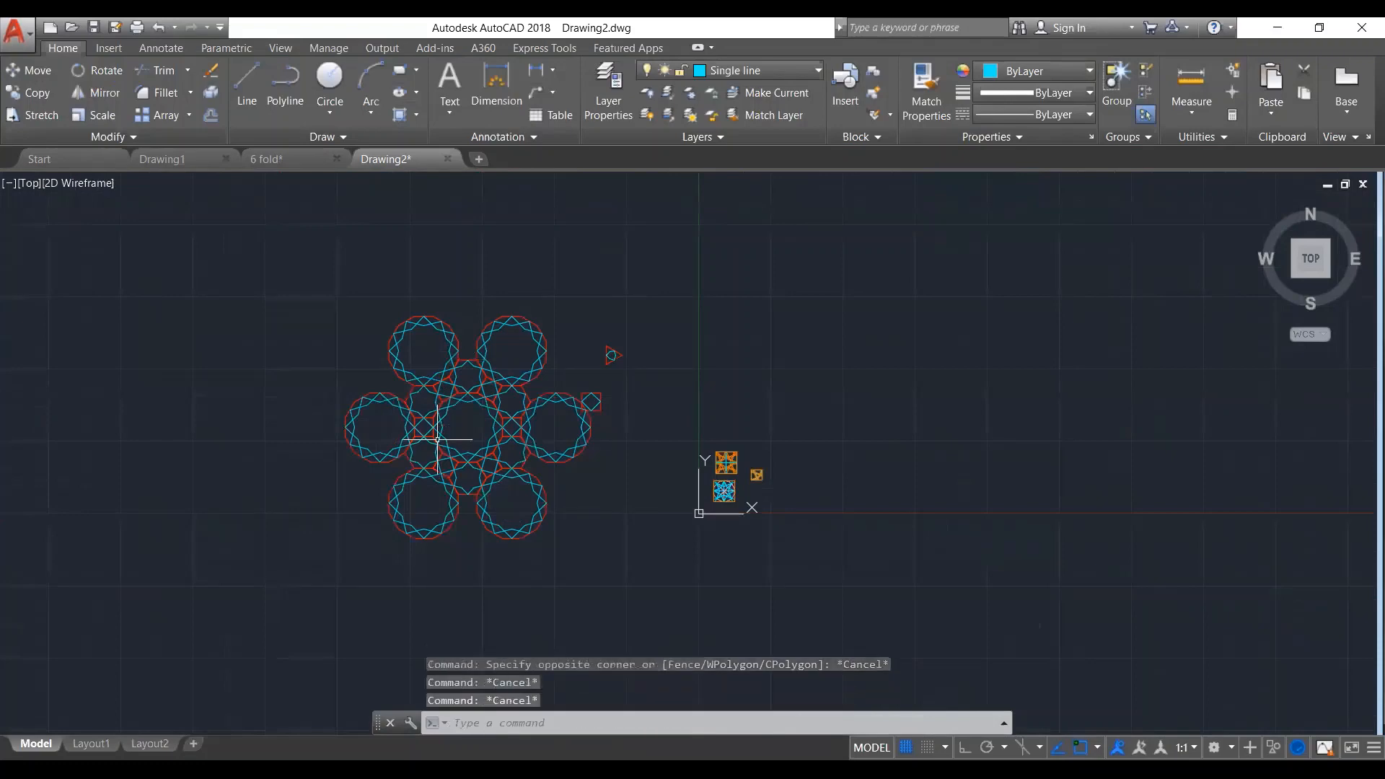
{"action": "scroll", "coordinate": [494, 404], "scroll_direction": "up", "scroll_amount": 2}
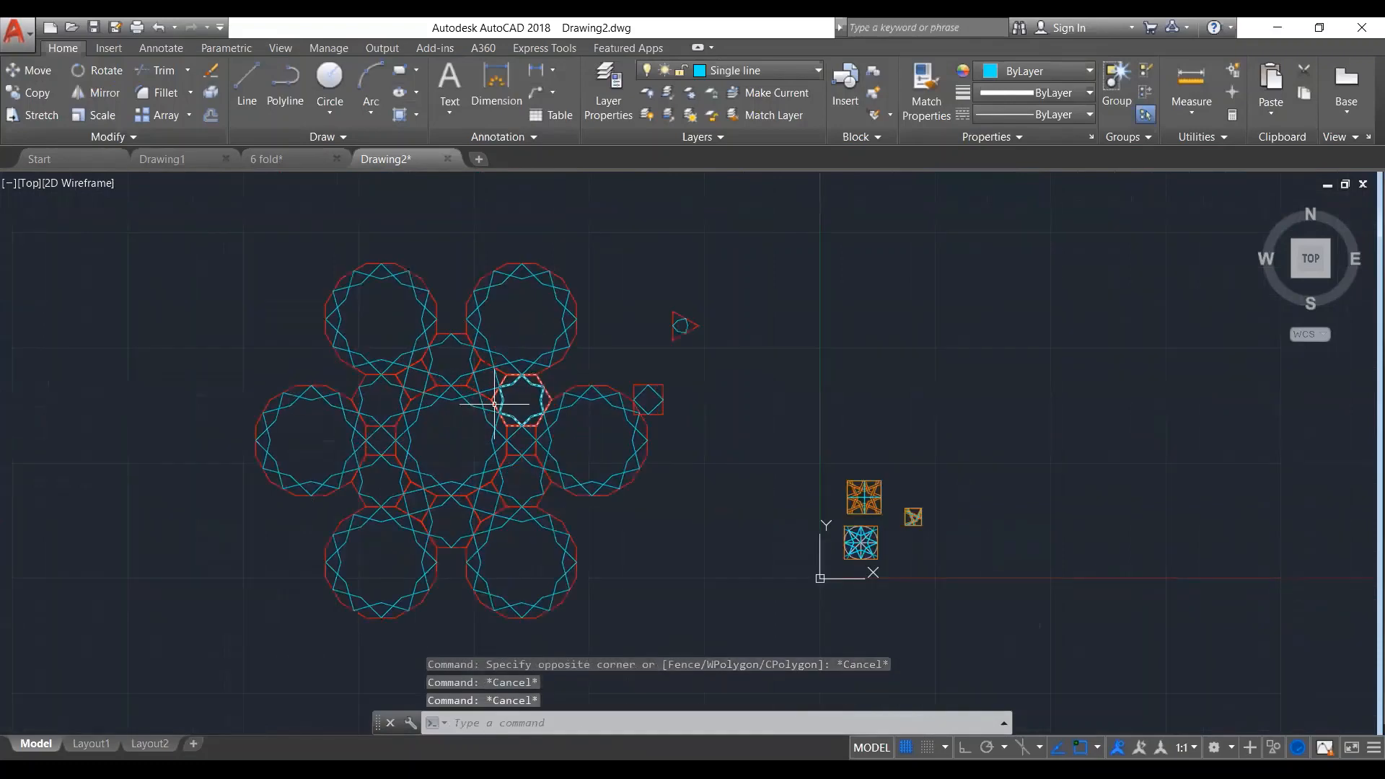
{"action": "scroll", "coordinate": [494, 404], "scroll_direction": "up", "scroll_amount": 2}
{"action": "left_click", "coordinate": [498, 269]}
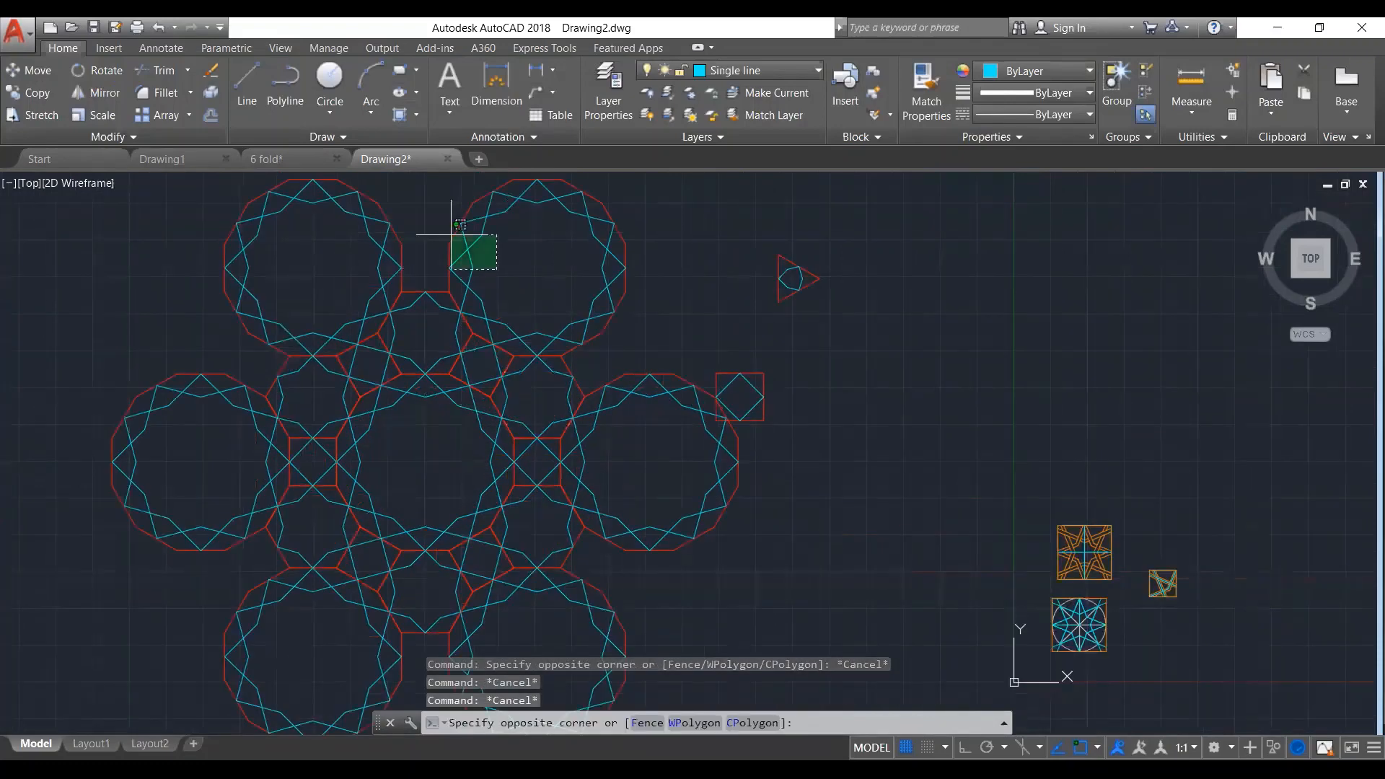
{"action": "left_click", "coordinate": [452, 234]}
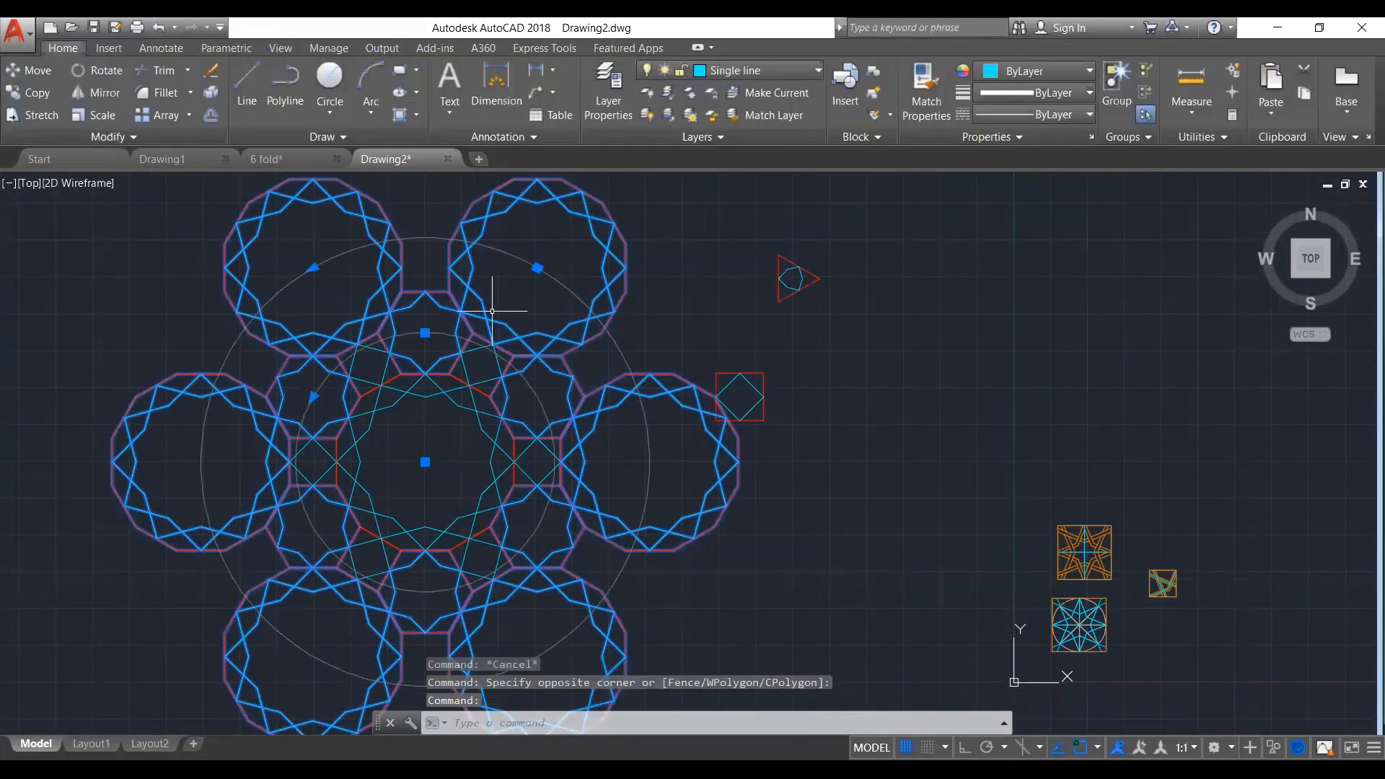
{"action": "key", "text": "Escape"}
{"action": "key", "text": "Escape"}
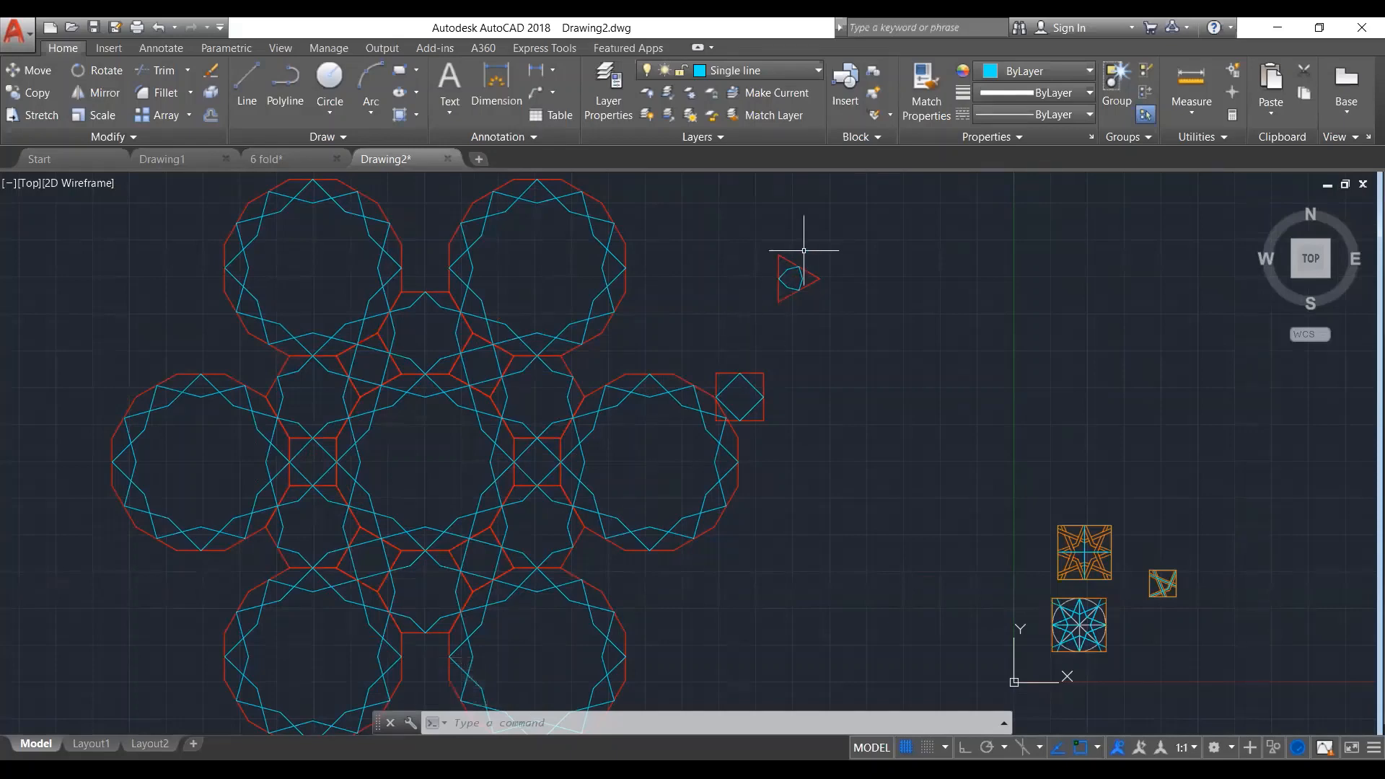
Ungroup the separate triangle tile beside the pattern
{"action": "scroll", "coordinate": [803, 251], "scroll_direction": "up", "scroll_amount": 4}
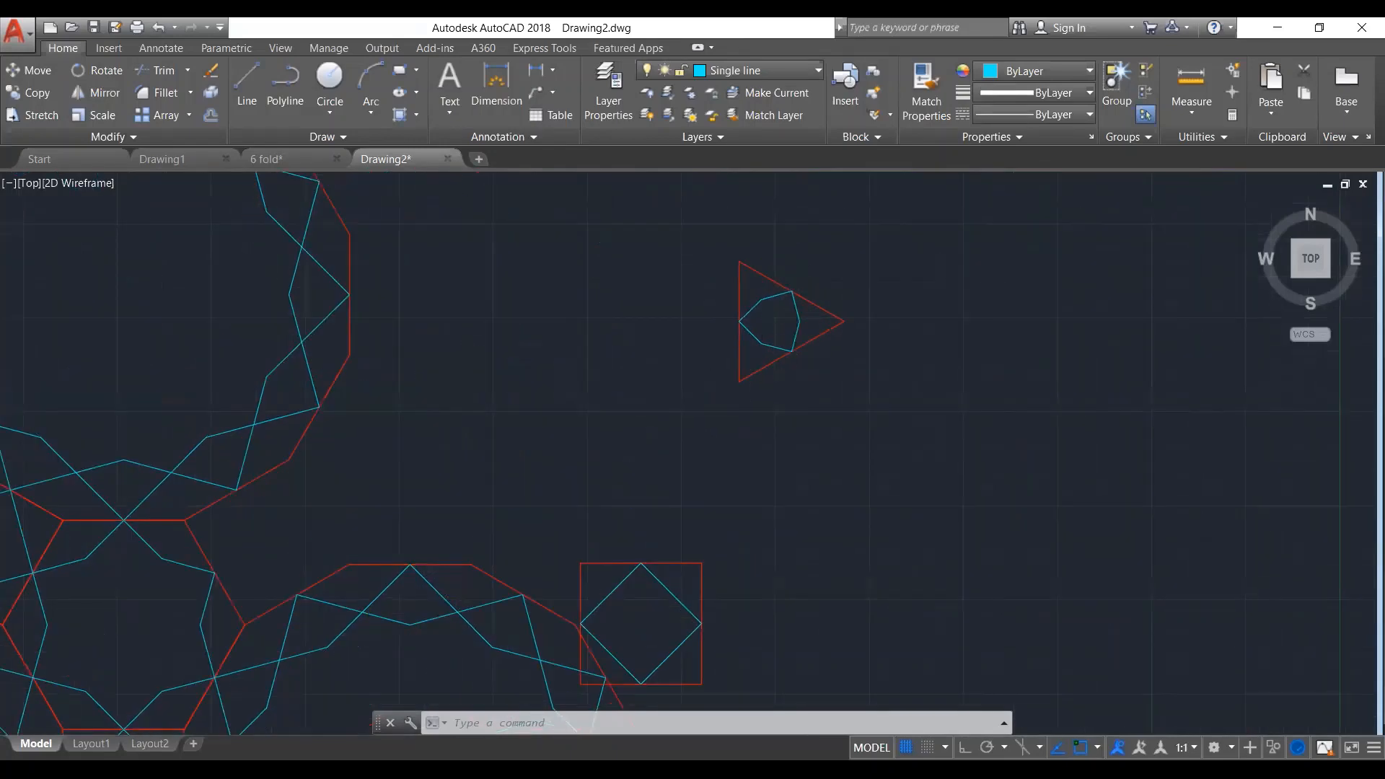
{"action": "scroll", "coordinate": [743, 371], "scroll_direction": "down", "scroll_amount": 6}
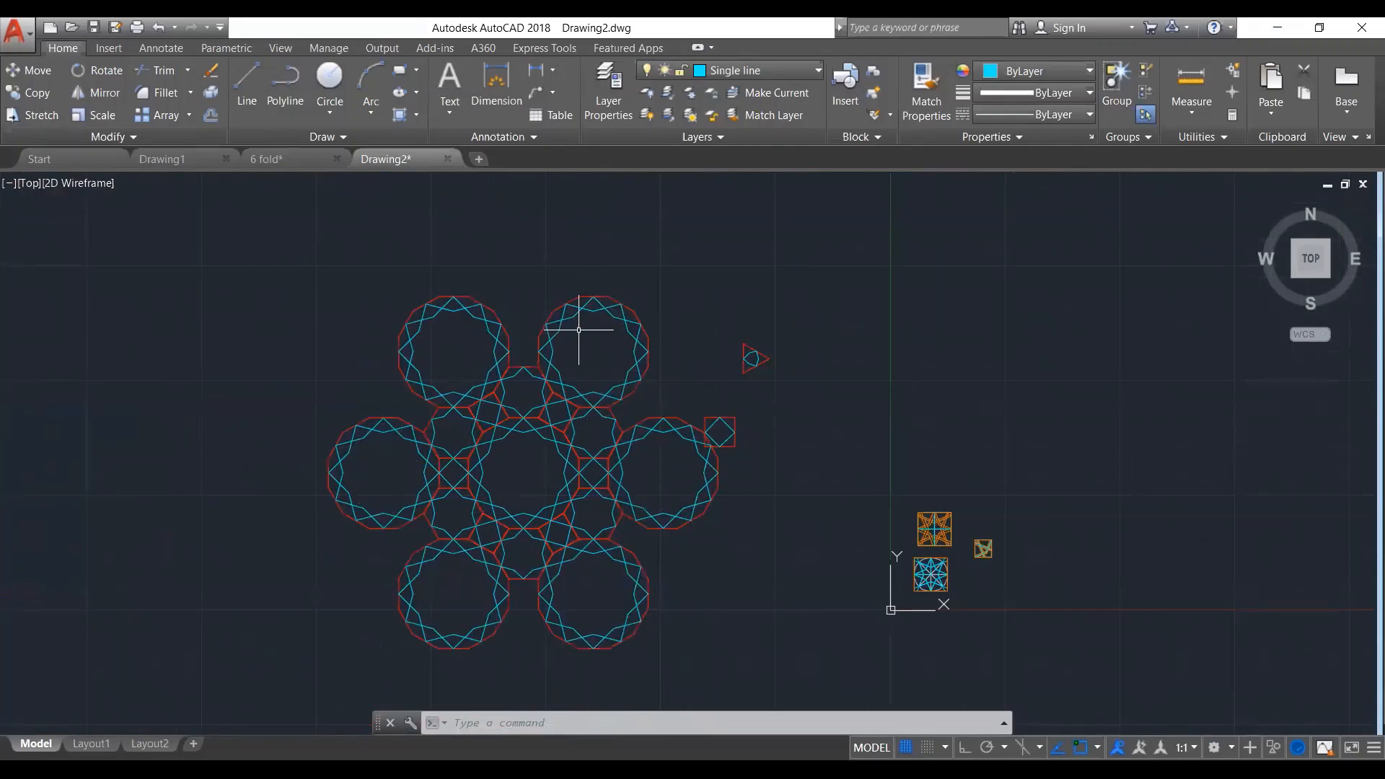
{"action": "scroll", "coordinate": [578, 329], "scroll_direction": "up", "scroll_amount": 4}
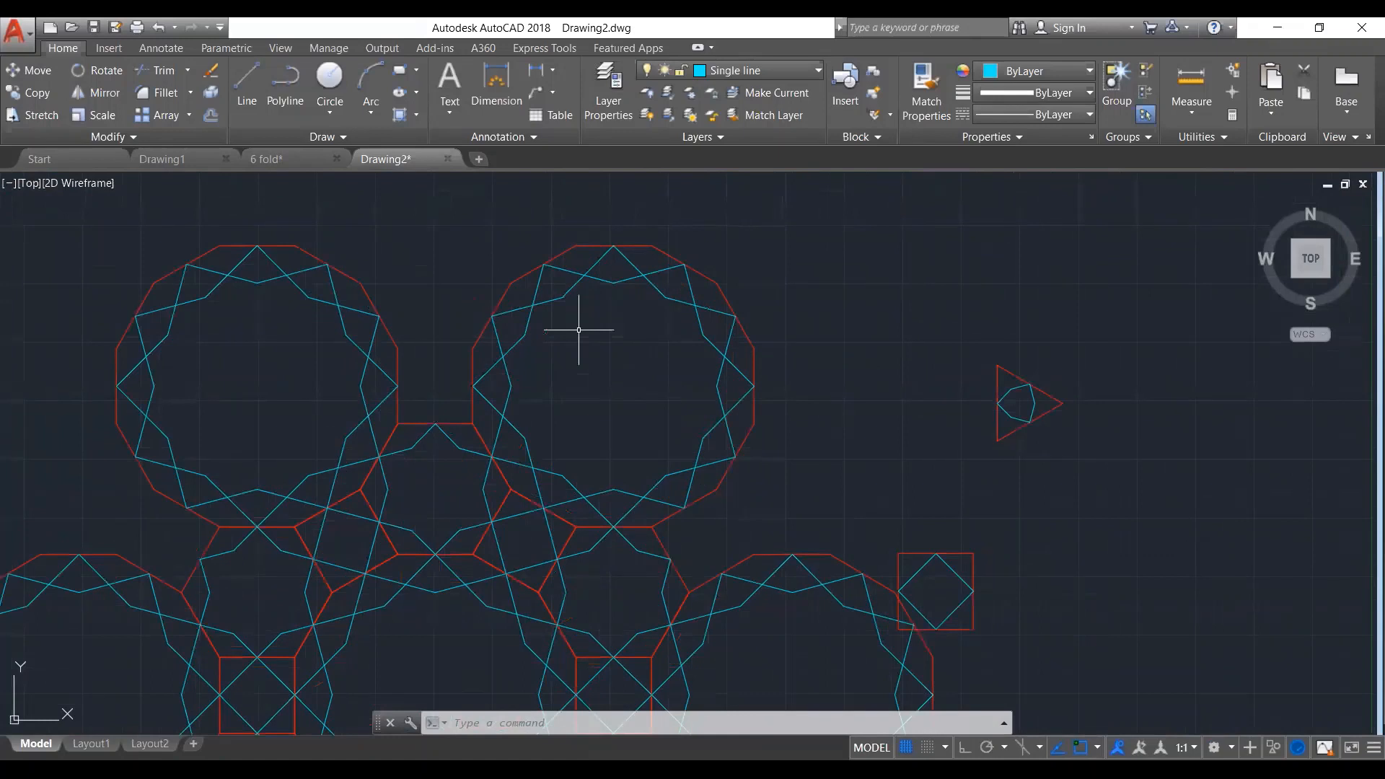
{"action": "left_click_drag", "start_coordinate": [1067, 355], "coordinate": [911, 480]}
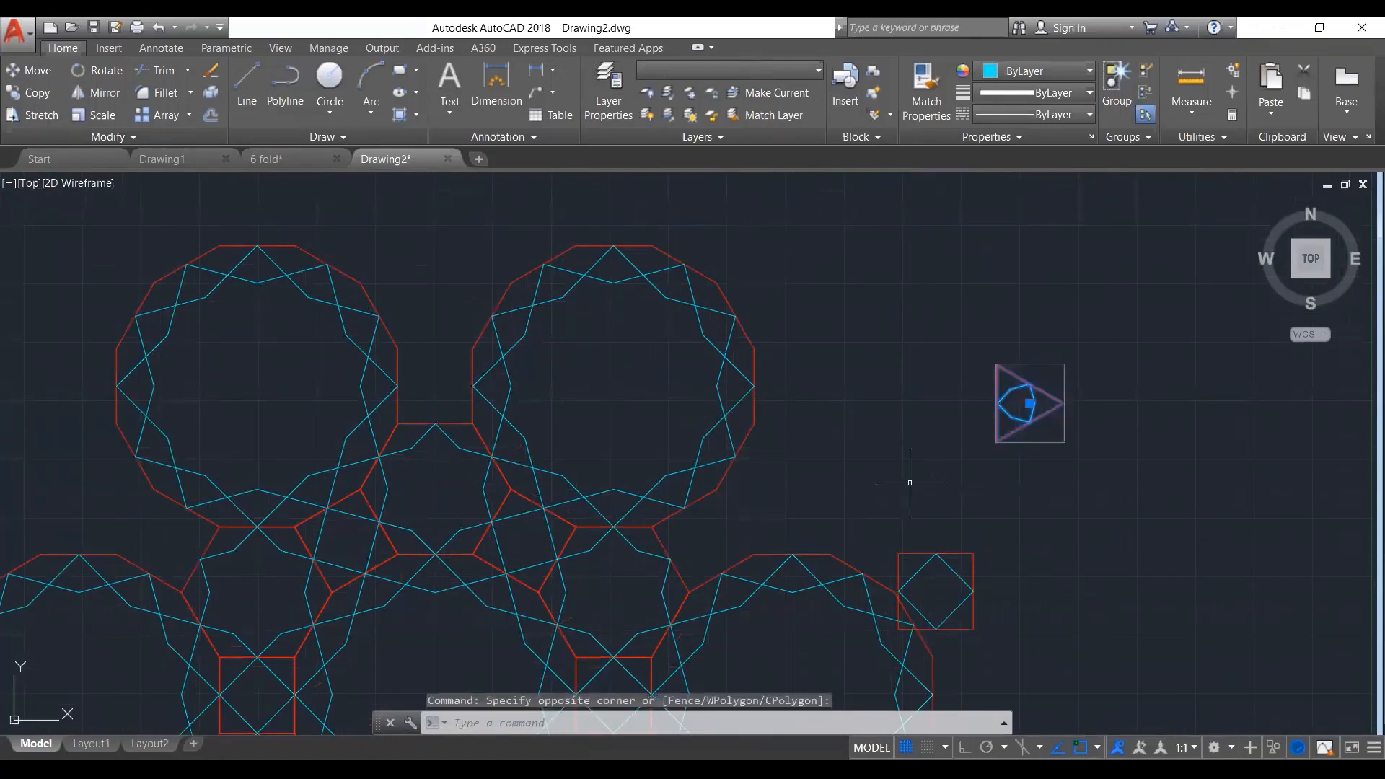
{"action": "type", "text": "UNG"}
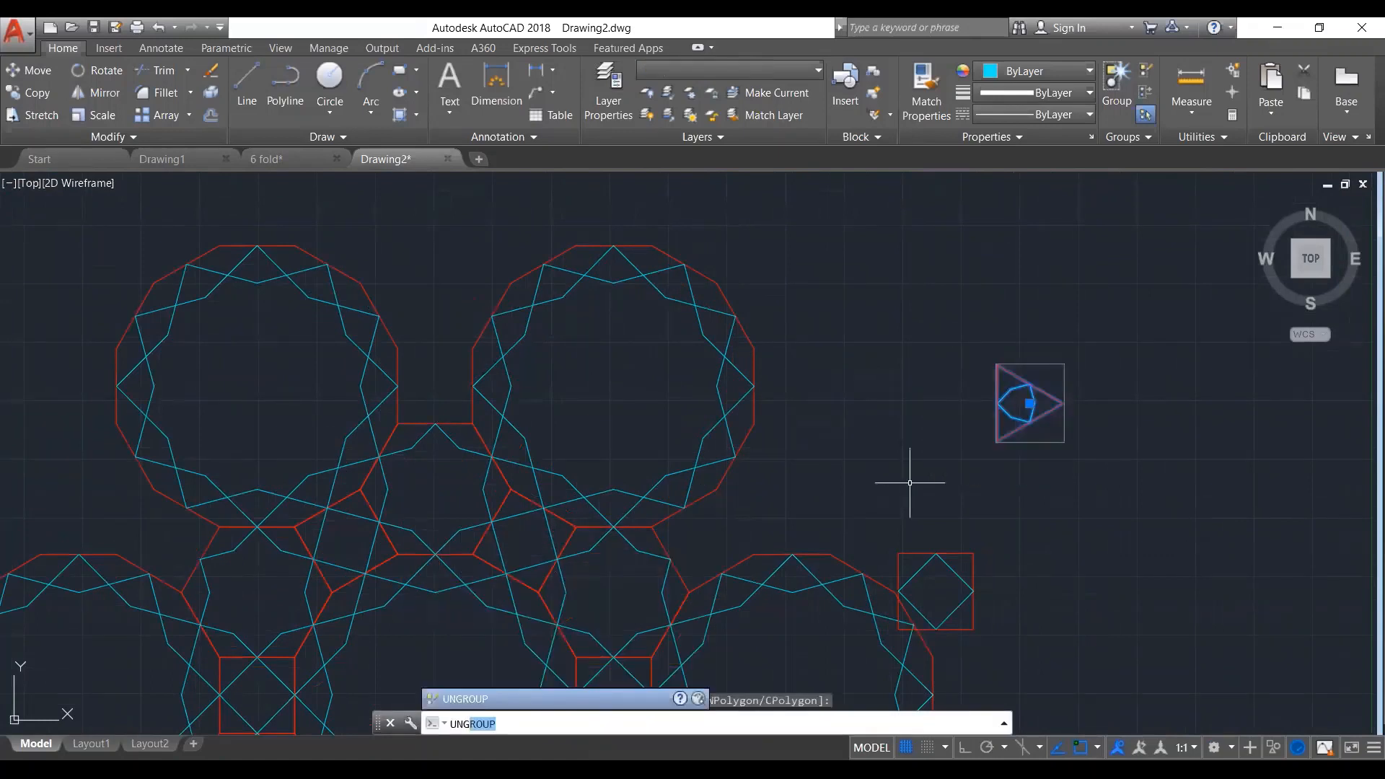
{"action": "key", "text": "Return"}
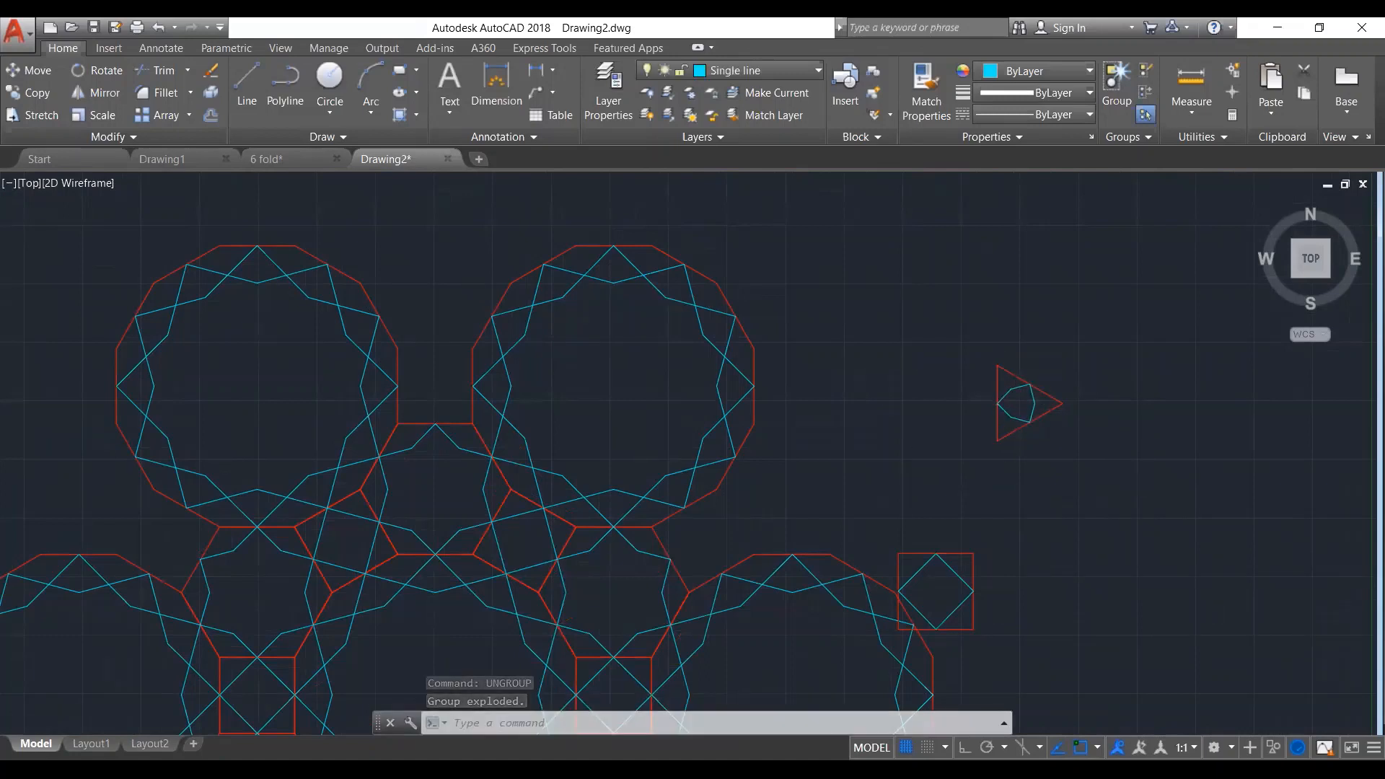
Turn off the Polygons layer and examine the star lines of the whole pattern on their own
{"action": "scroll", "coordinate": [866, 364], "scroll_direction": "down", "scroll_amount": 2}
{"action": "scroll", "coordinate": [863, 357], "scroll_direction": "down", "scroll_amount": 2}
{"action": "left_click", "coordinate": [757, 70]}
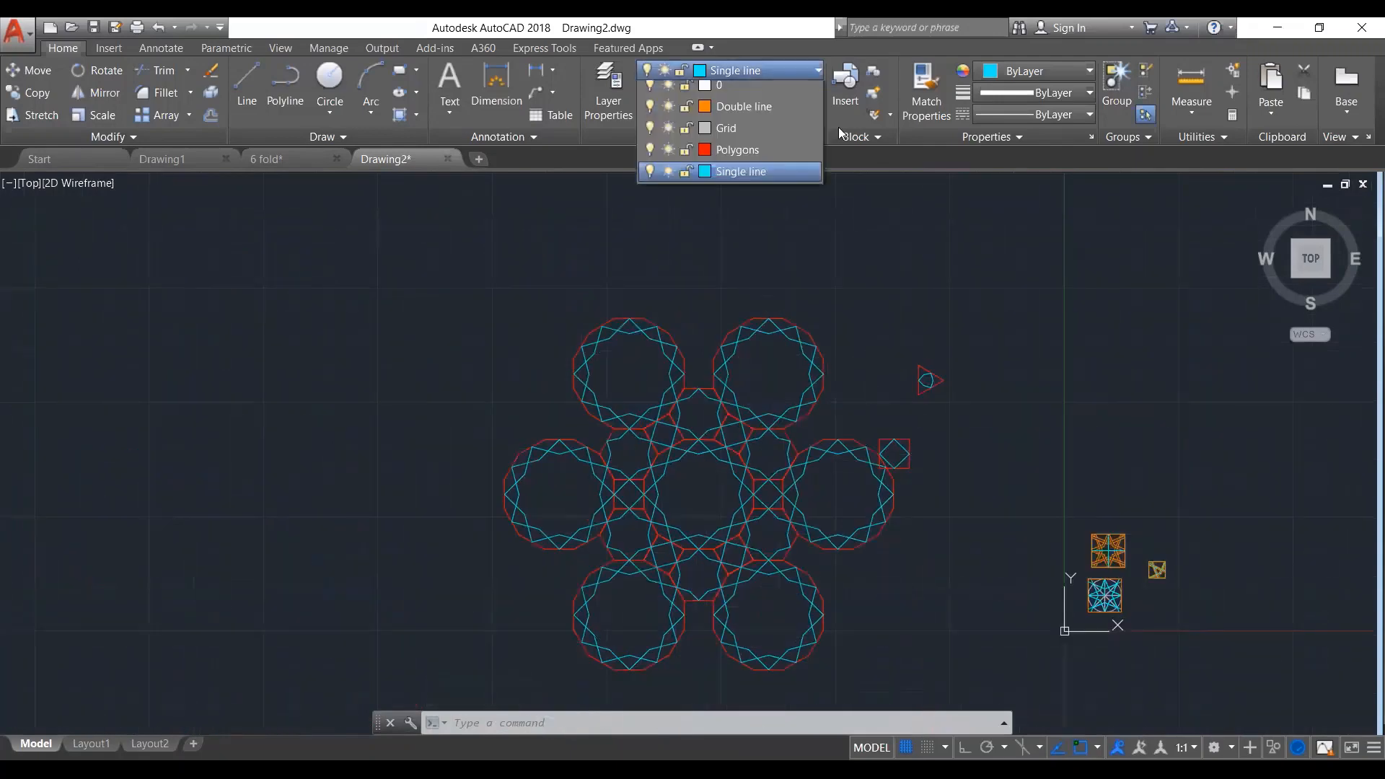
{"action": "left_click", "coordinate": [652, 156]}
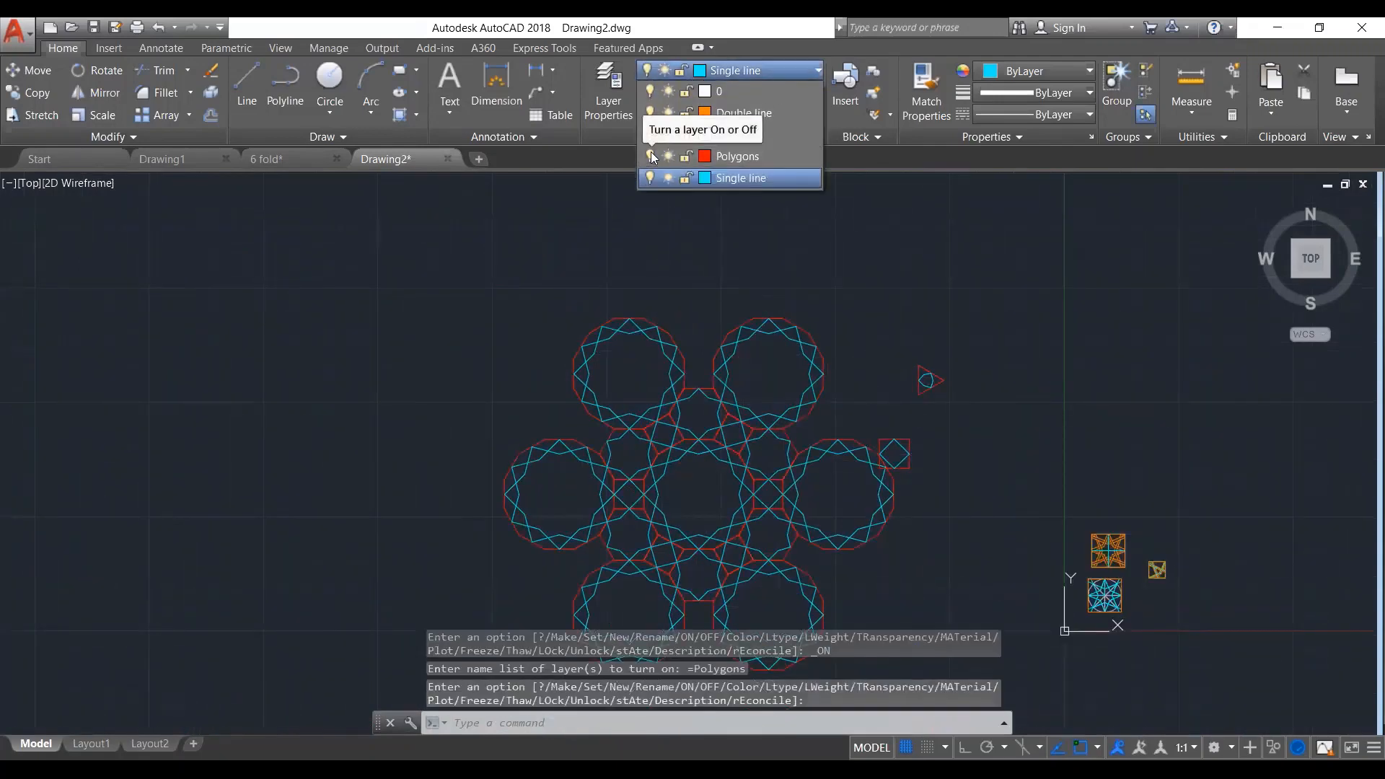
{"action": "left_click", "coordinate": [652, 157]}
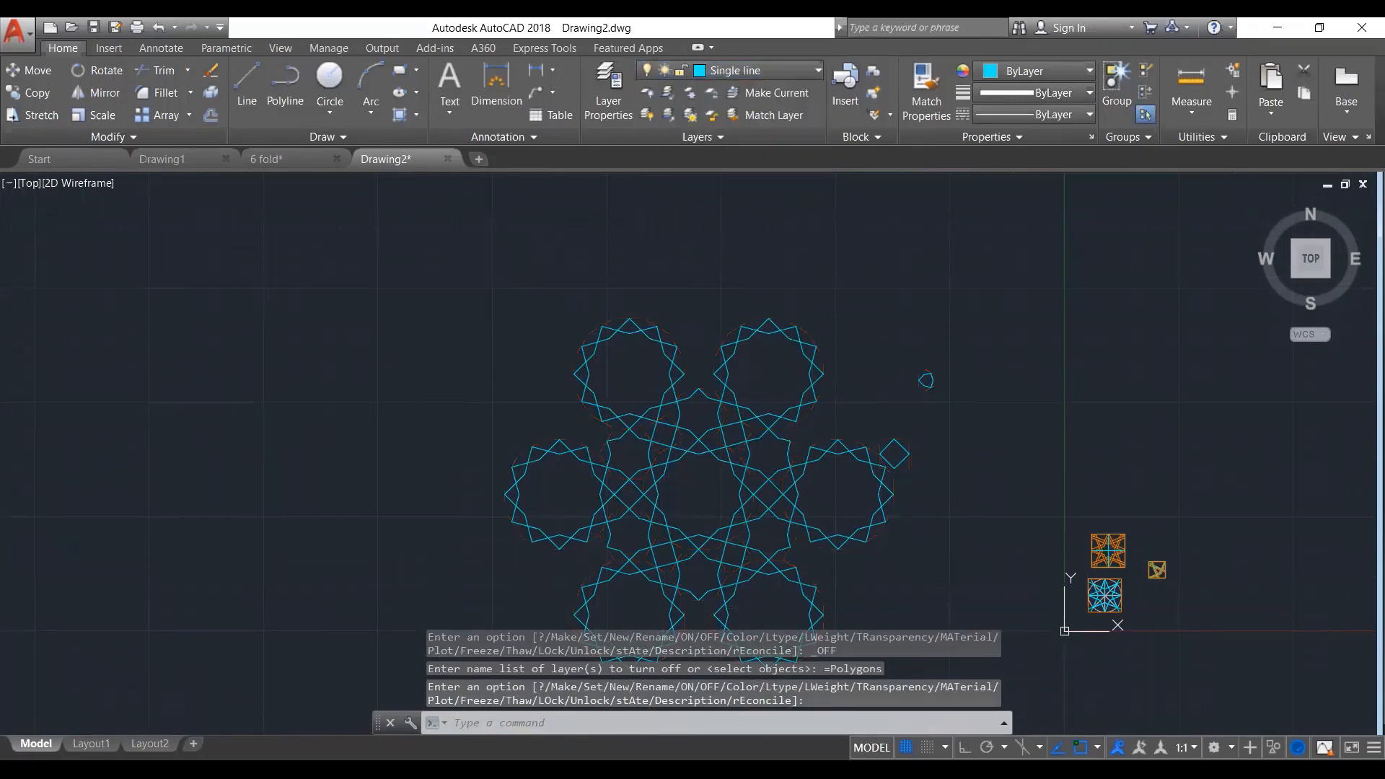
{"action": "scroll", "coordinate": [575, 297], "scroll_direction": "down", "scroll_amount": 1}
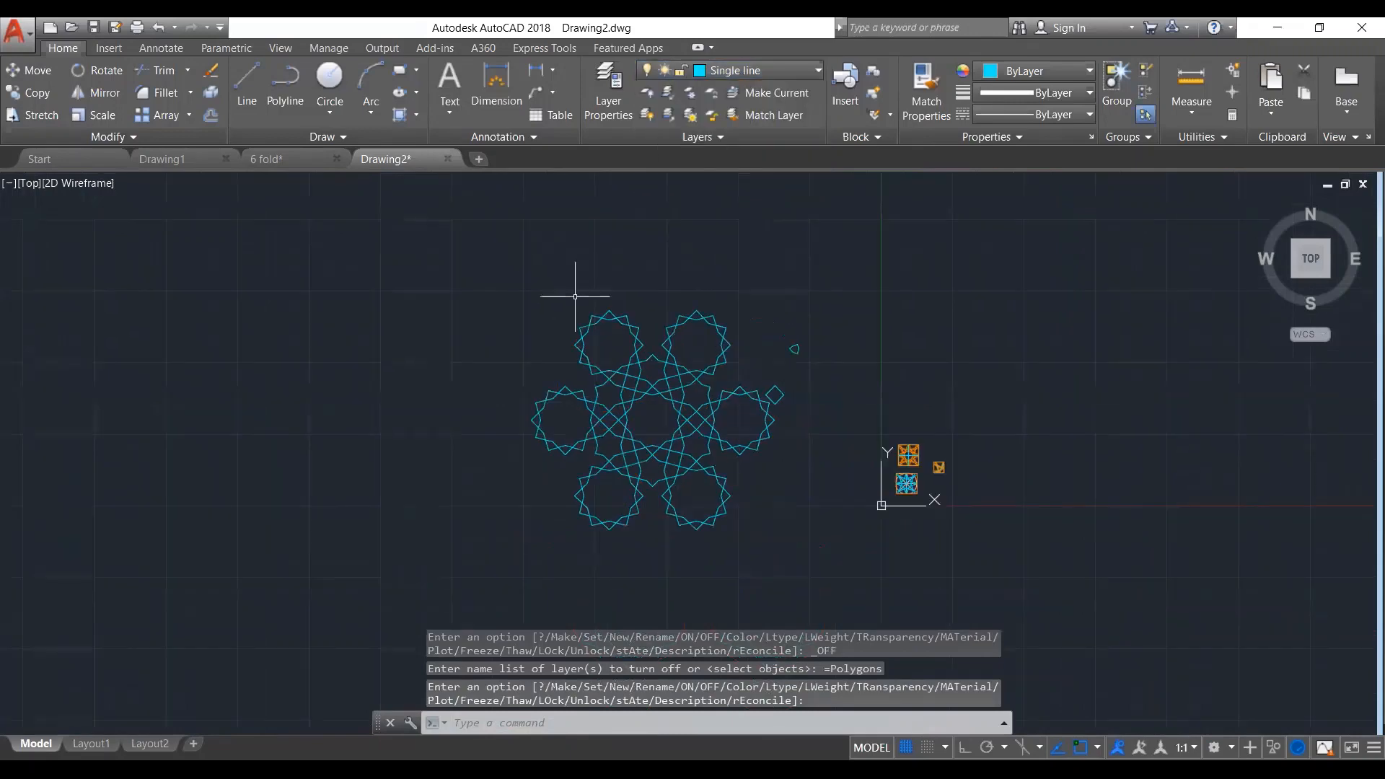
{"action": "scroll", "coordinate": [654, 476], "scroll_direction": "up", "scroll_amount": 2}
{"action": "scroll", "coordinate": [654, 476], "scroll_direction": "up", "scroll_amount": 2}
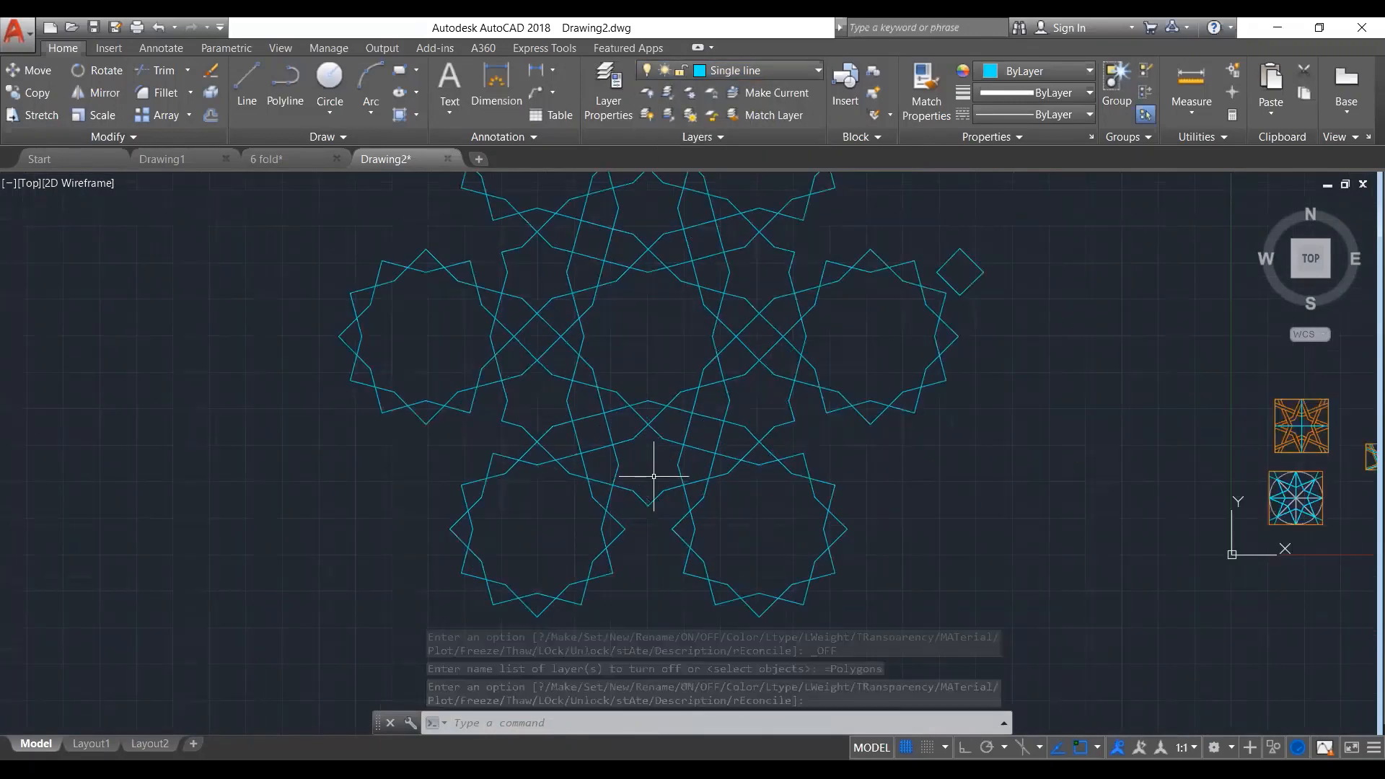
{"action": "scroll", "coordinate": [654, 476], "scroll_direction": "down", "scroll_amount": 2}
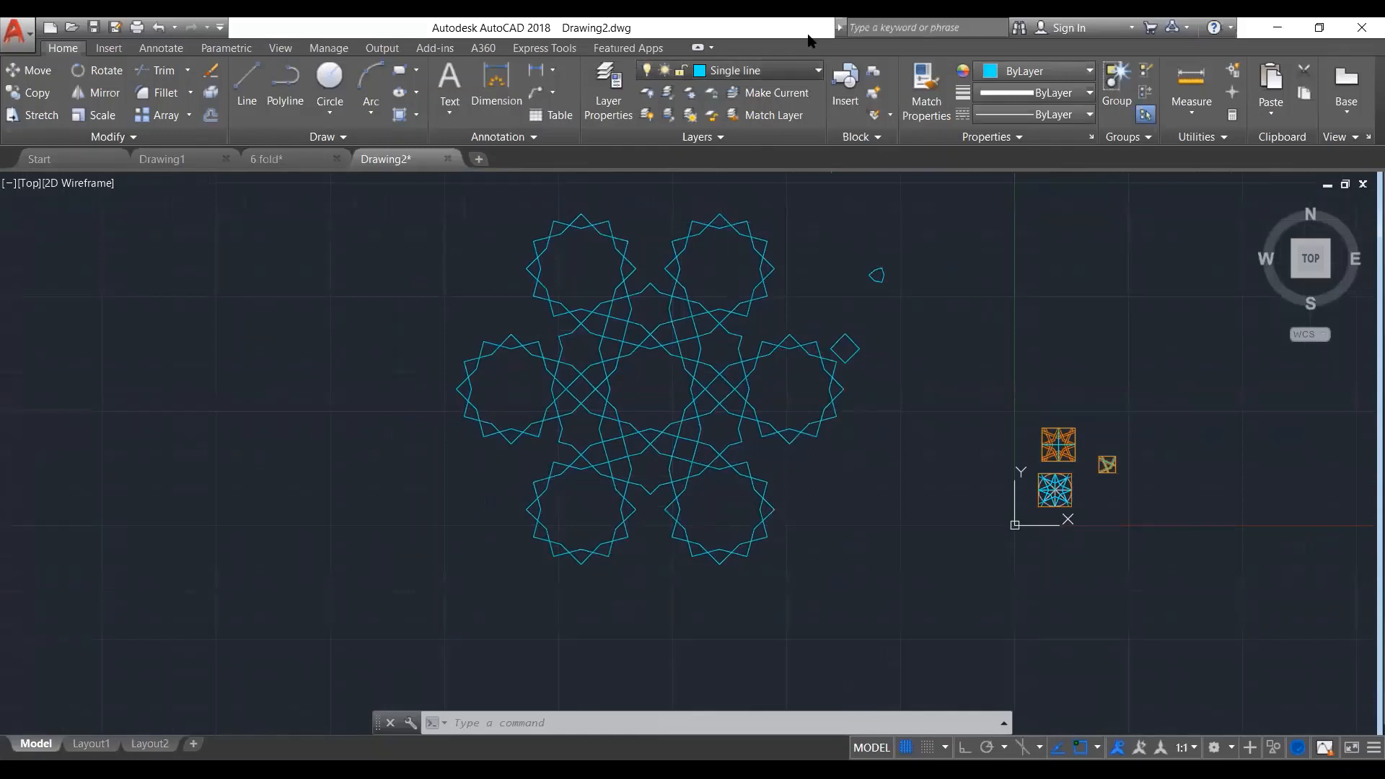
Toggle the Polygons layer to compare the pattern with and without its tile outlines, leaving the layer on
{"action": "left_click", "coordinate": [764, 70]}
{"action": "left_click", "coordinate": [650, 157]}
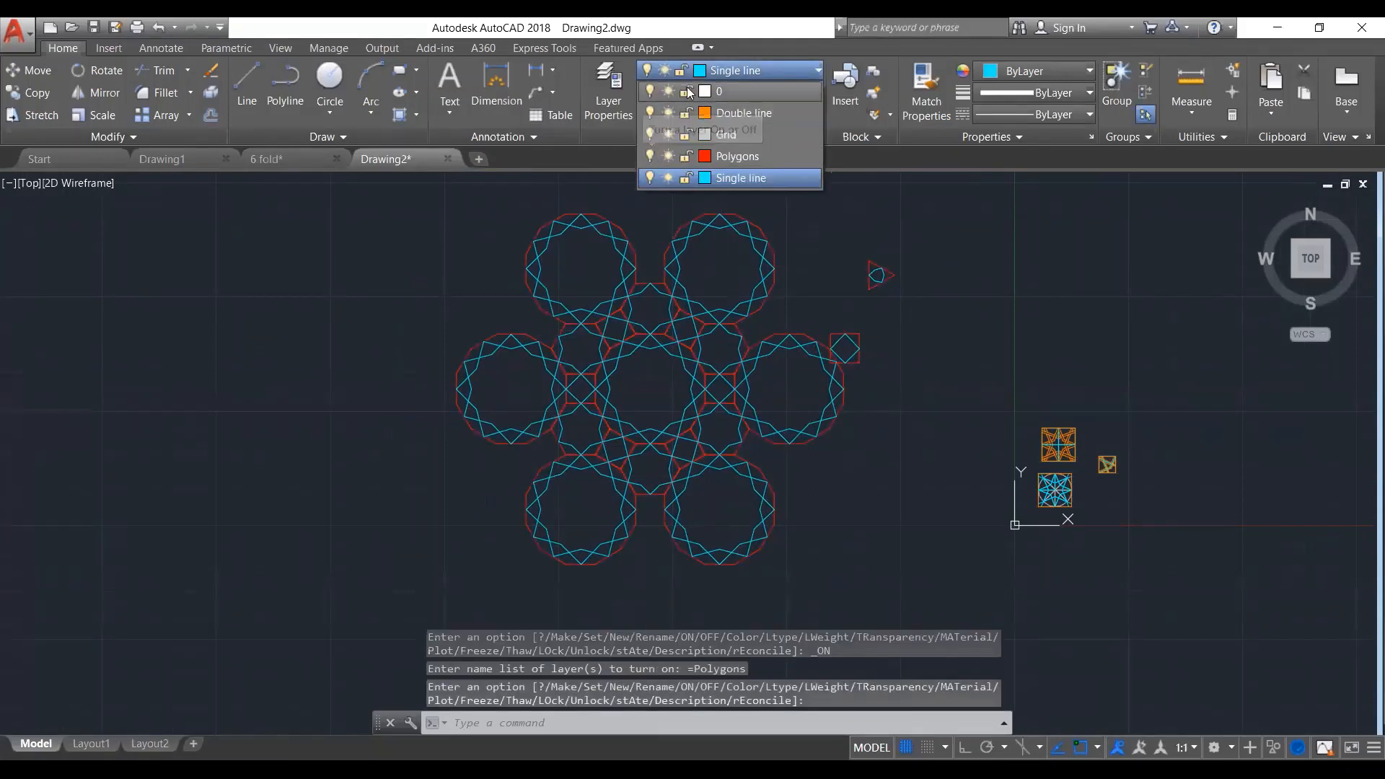
{"action": "left_click", "coordinate": [650, 157]}
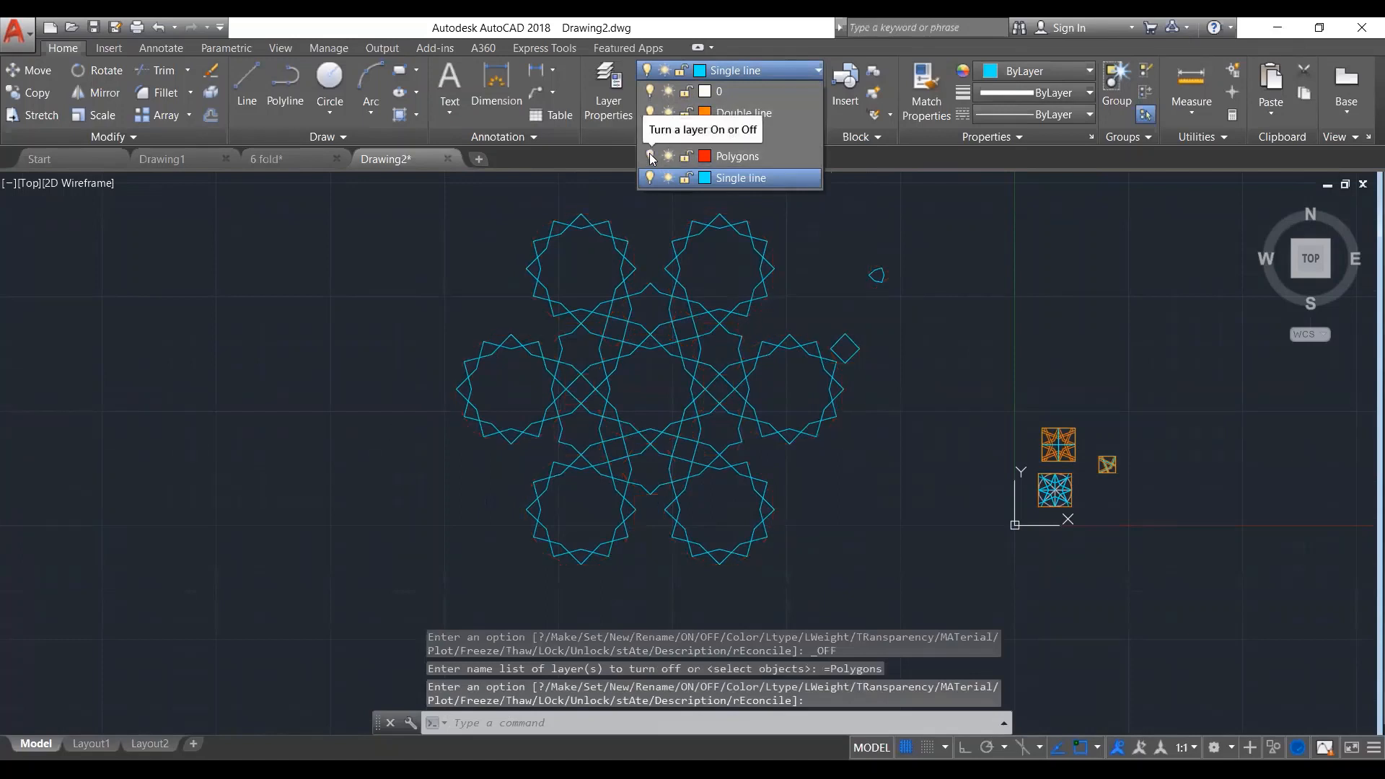
{"action": "left_click", "coordinate": [650, 156]}
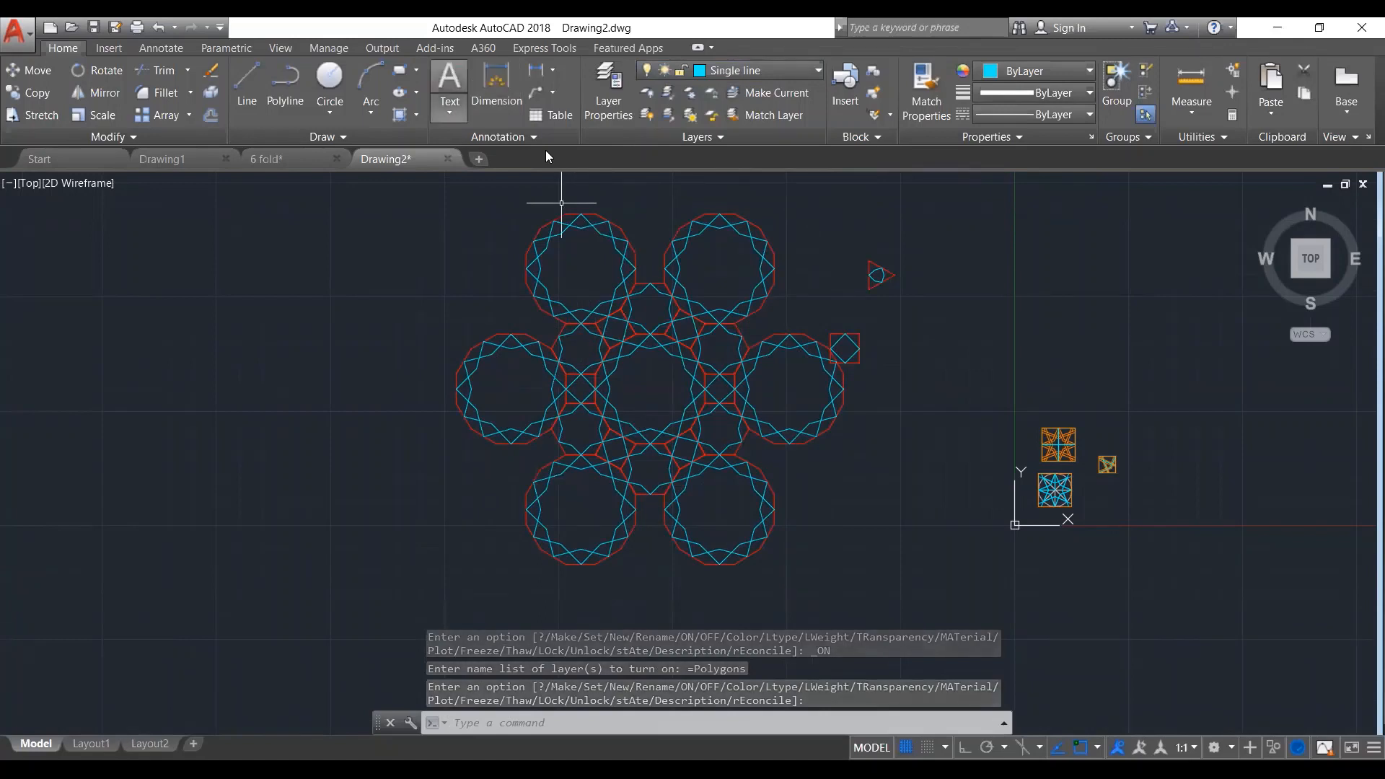
Draw a rectangle from the centre of the upper-left dodecagon to the centre of the central dodecagon
{"action": "left_click", "coordinate": [400, 70]}
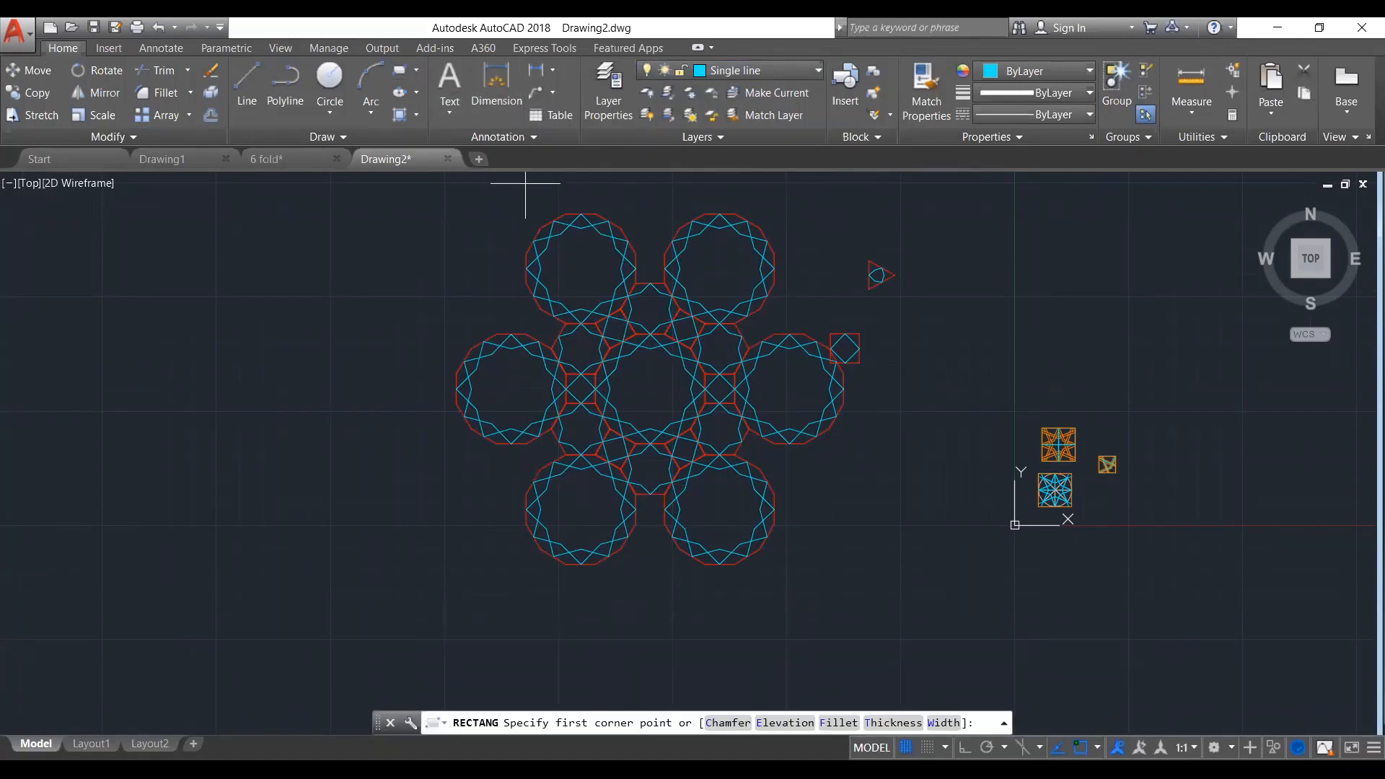
{"action": "left_click", "coordinate": [580, 269]}
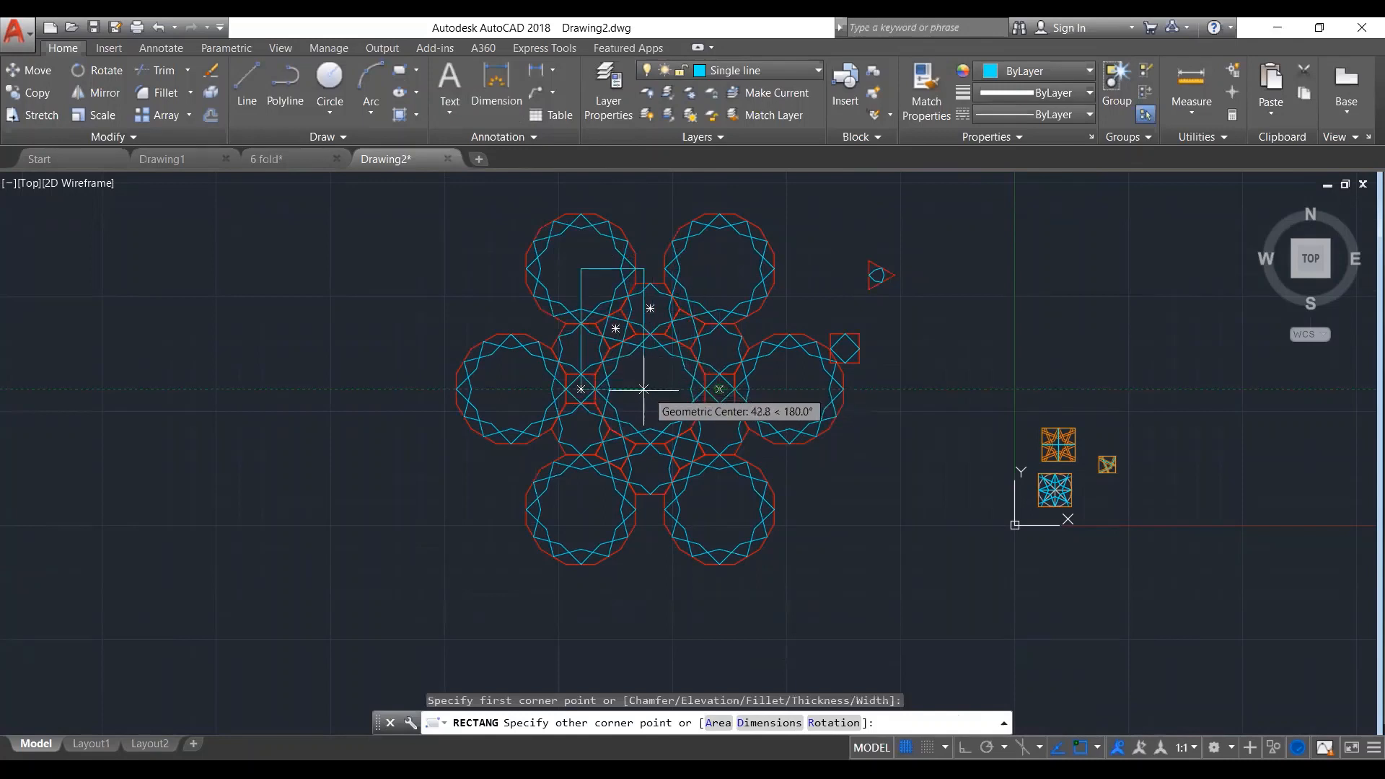
{"action": "scroll", "coordinate": [658, 389], "scroll_direction": "up", "scroll_amount": 2}
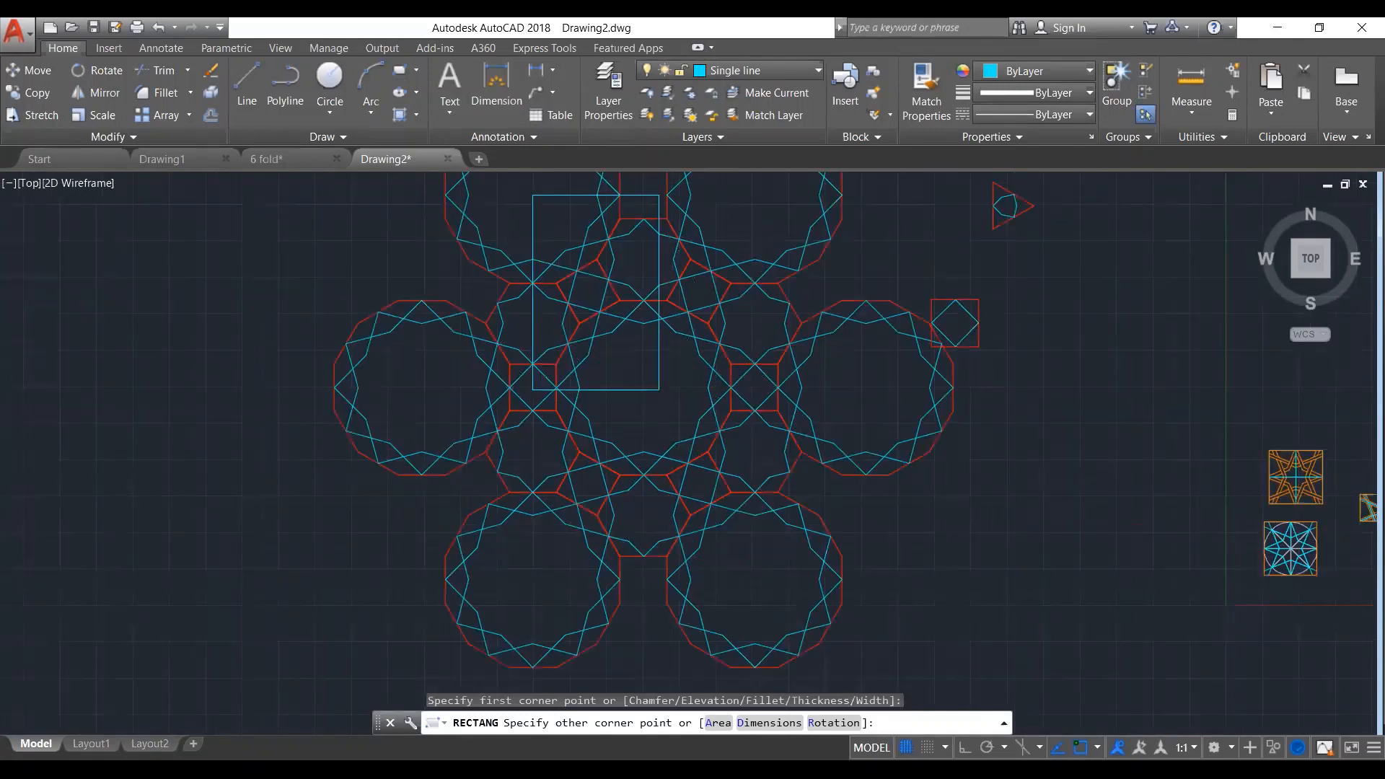
{"action": "scroll", "coordinate": [658, 389], "scroll_direction": "up", "scroll_amount": 2}
{"action": "left_click", "coordinate": [634, 385]}
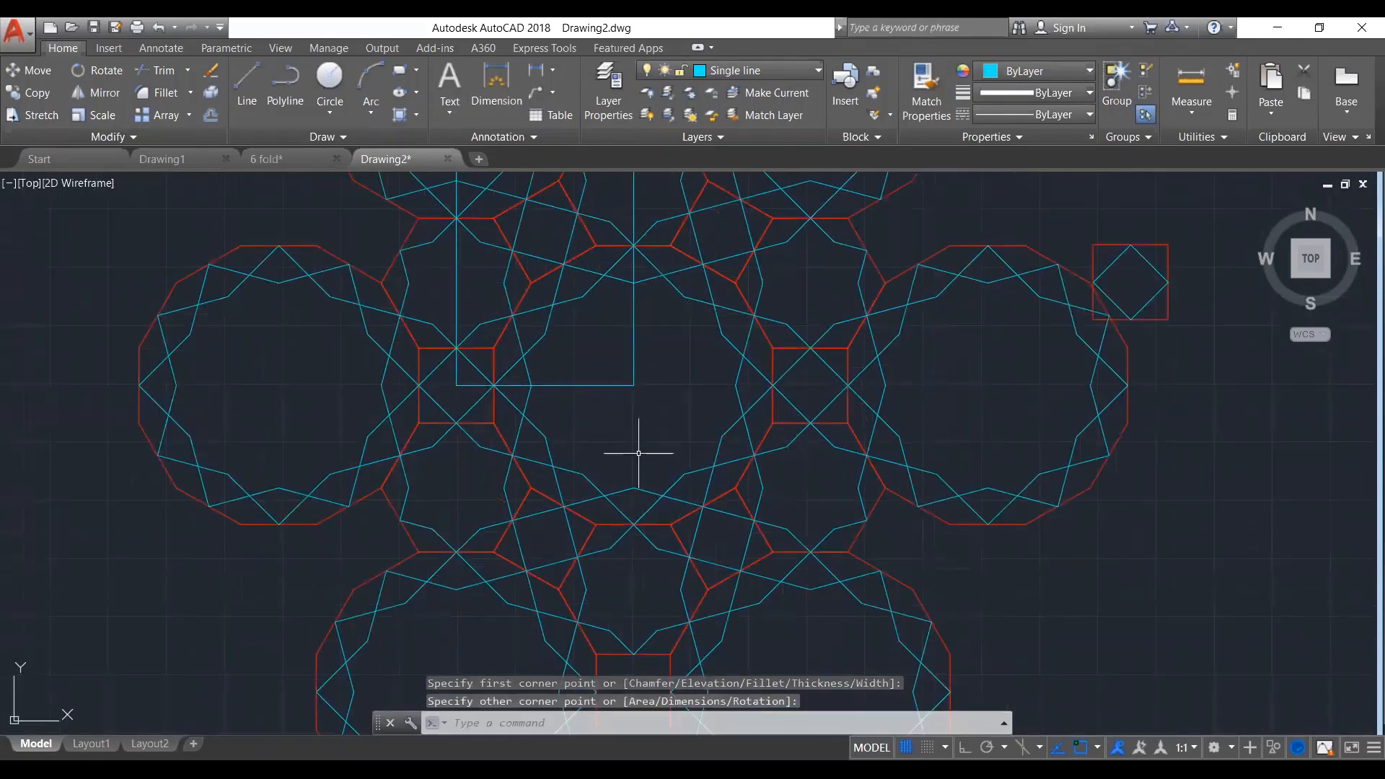
Explode the polar array of the six outer dodecagons
{"action": "scroll", "coordinate": [639, 453], "scroll_direction": "down", "scroll_amount": 2}
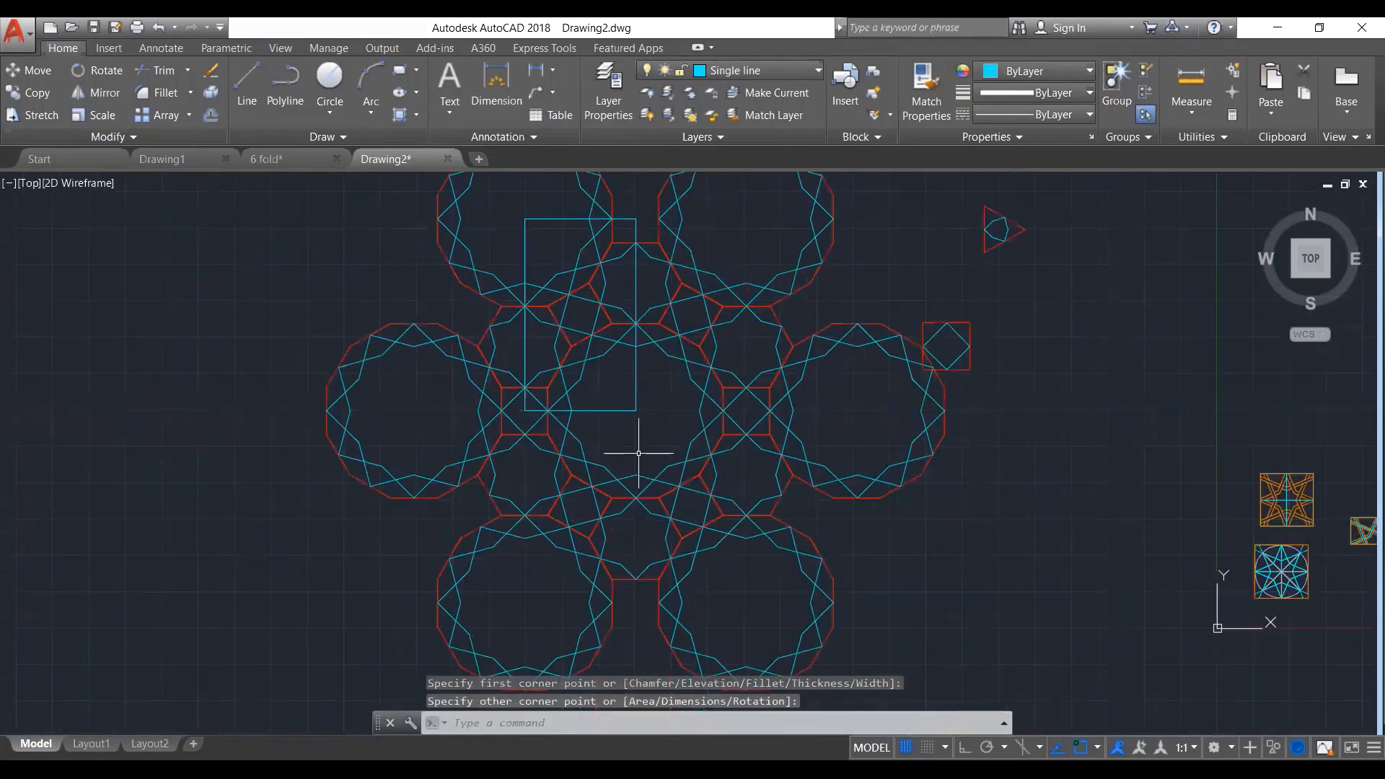
{"action": "left_click", "coordinate": [640, 214]}
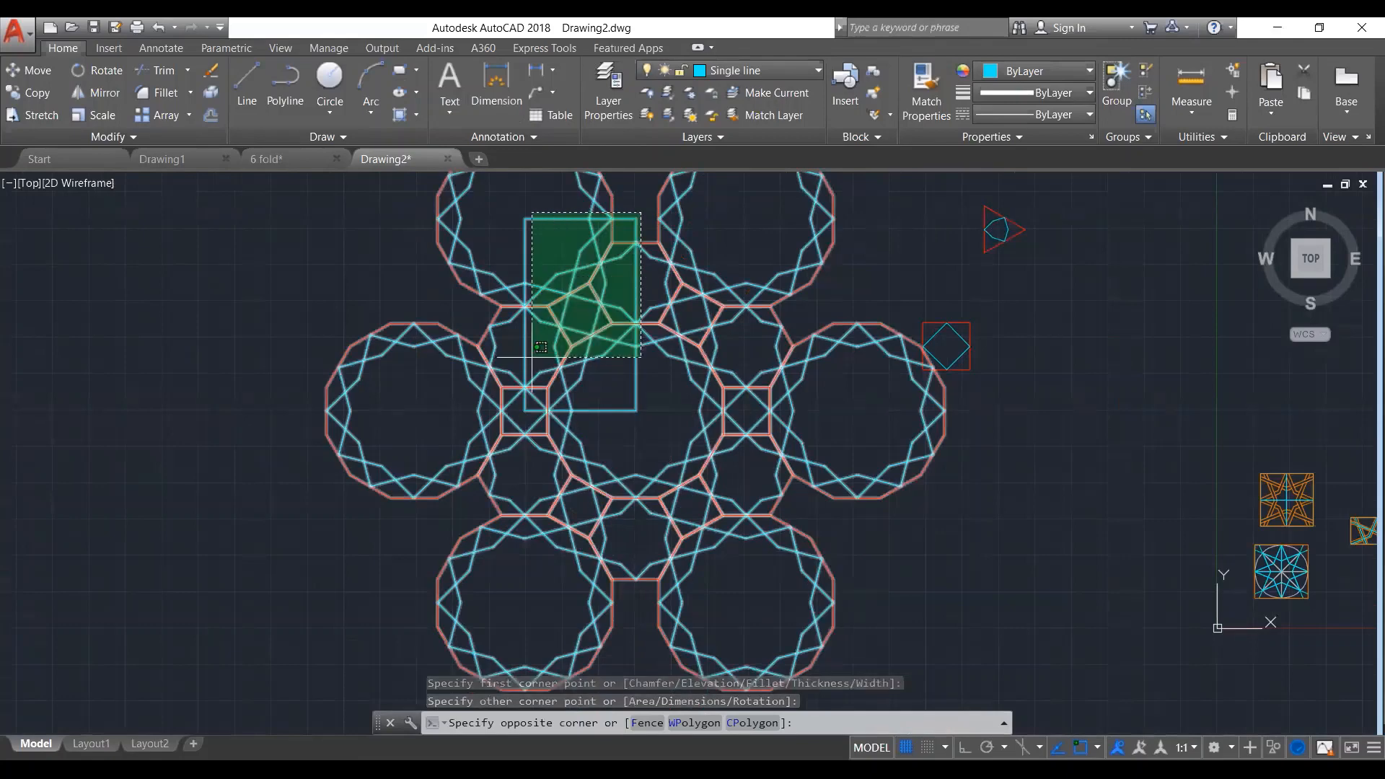
{"action": "key", "text": "Escape"}
{"action": "left_click", "coordinate": [532, 212]}
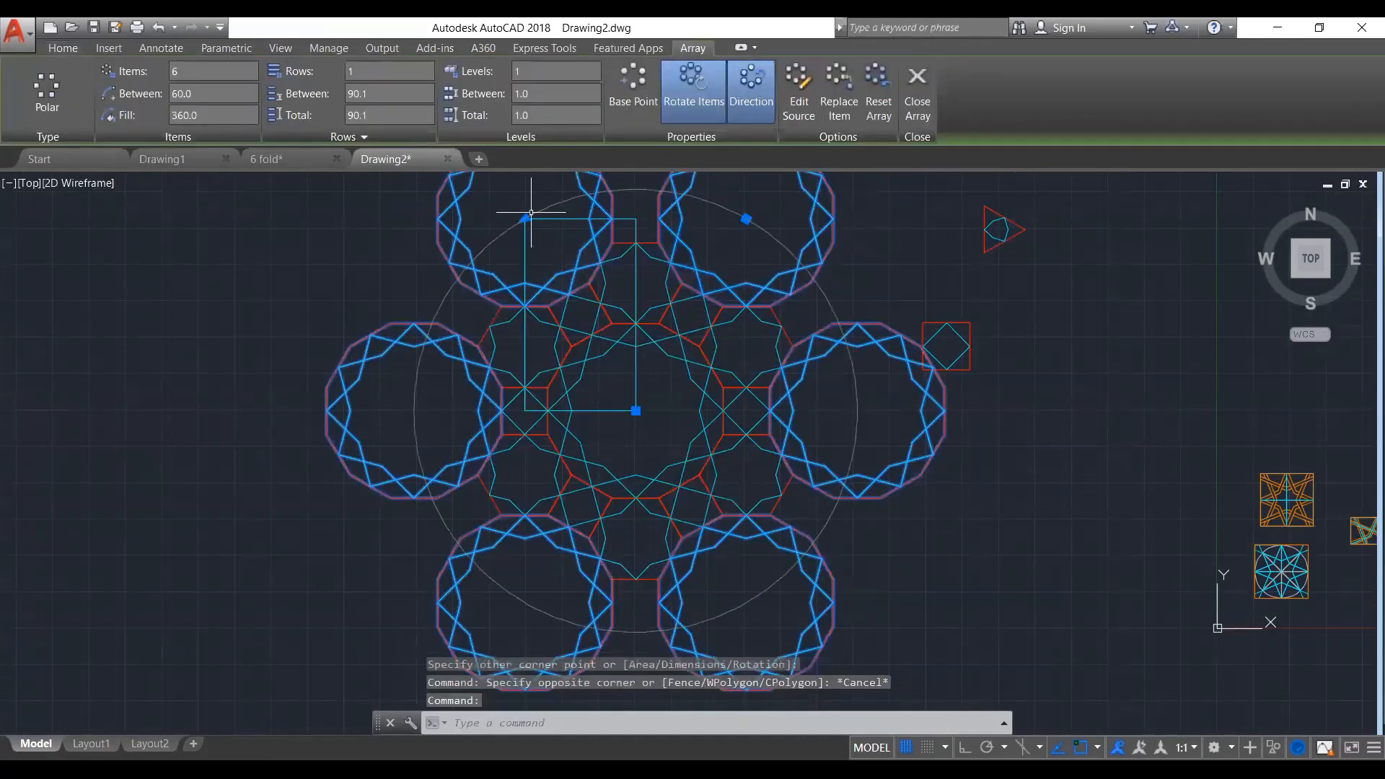
{"action": "type", "text": "x"}
{"action": "key", "text": "Return"}
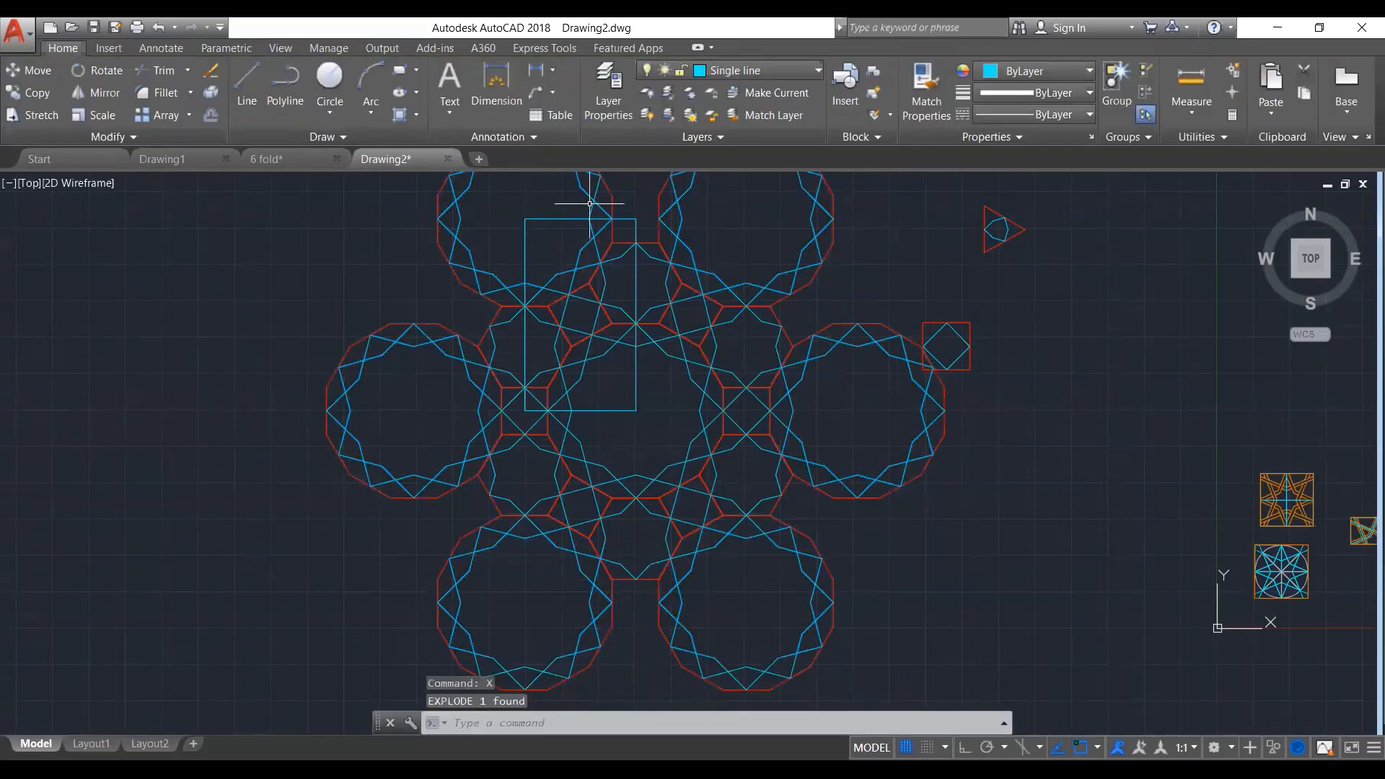
Explode the polar arrays of the six hexagons and the six squares surrounding the central dodecagon
{"action": "left_click", "coordinate": [648, 243]}
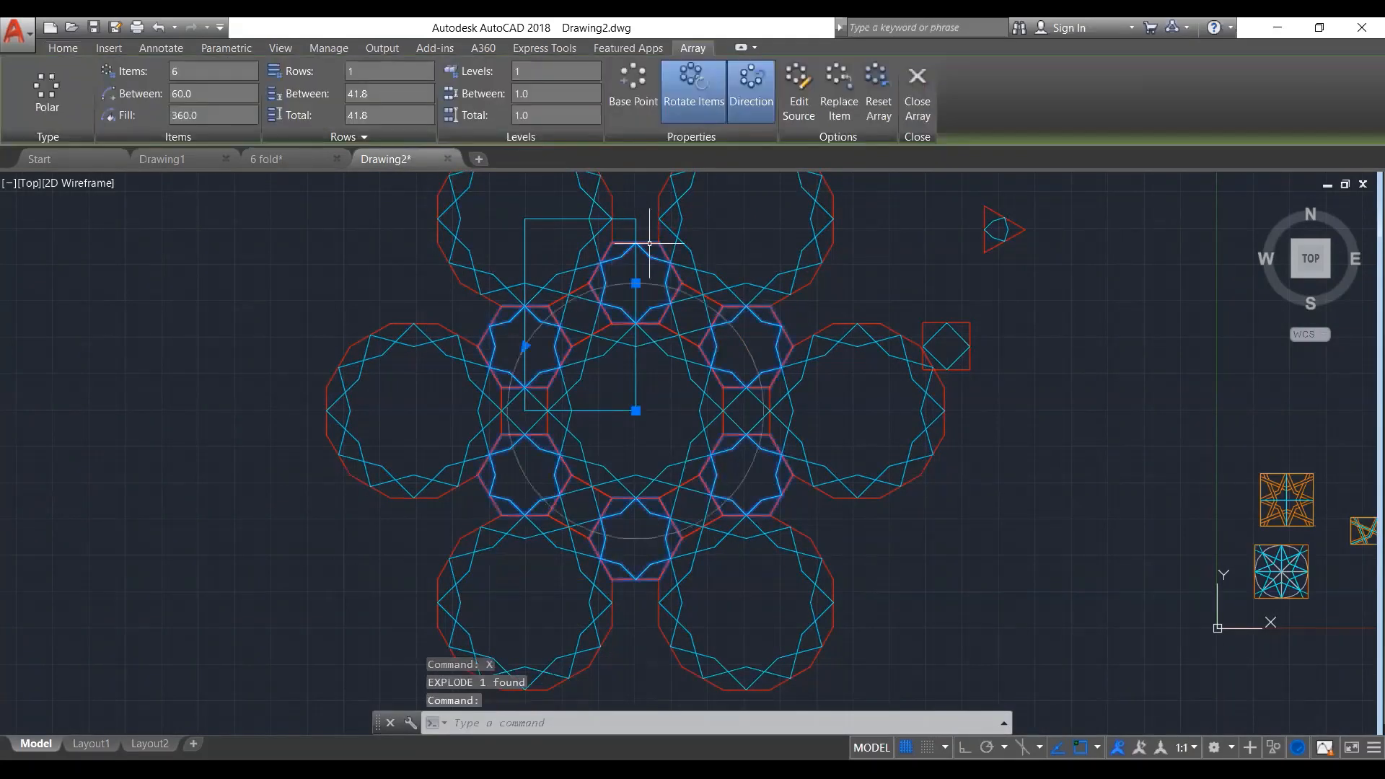
{"action": "key", "text": "Escape"}
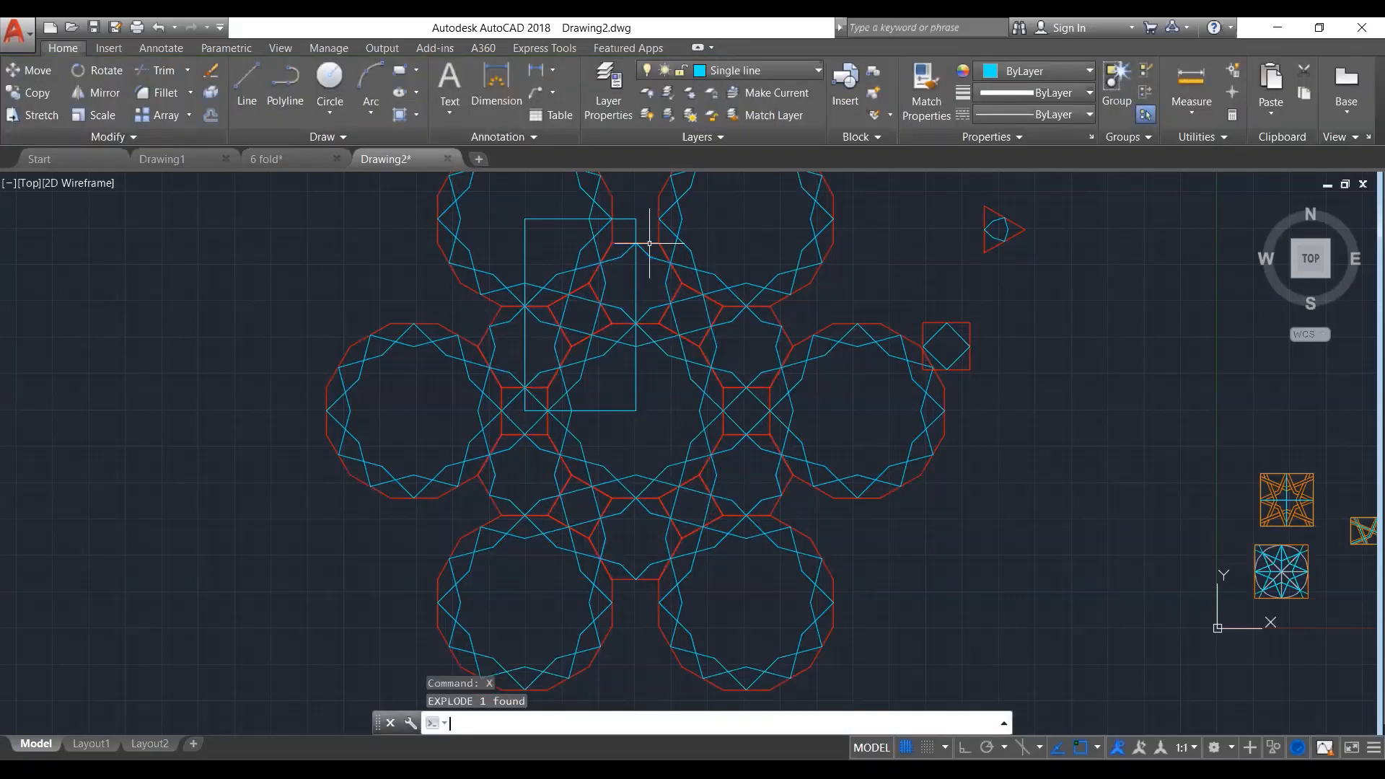
{"action": "left_click", "coordinate": [579, 297]}
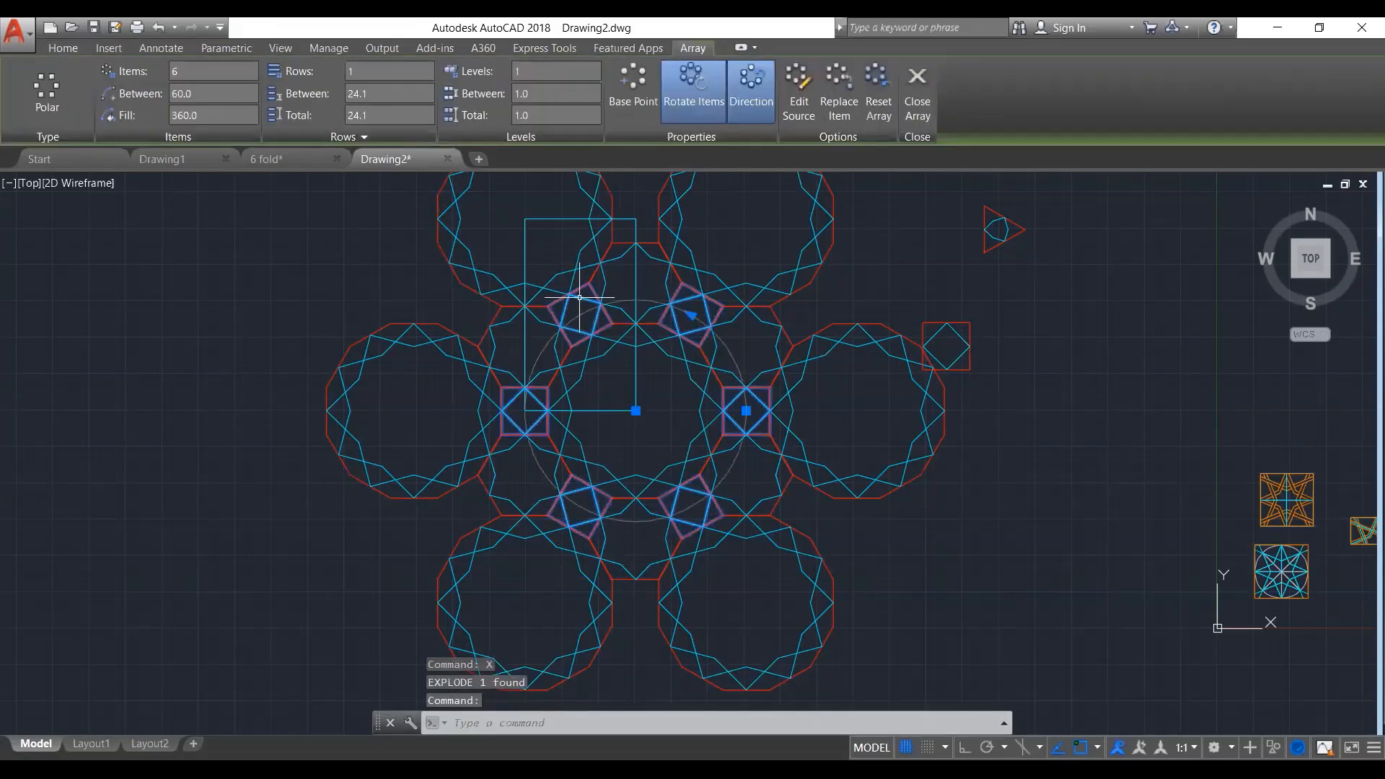
{"action": "key", "text": "Delete"}
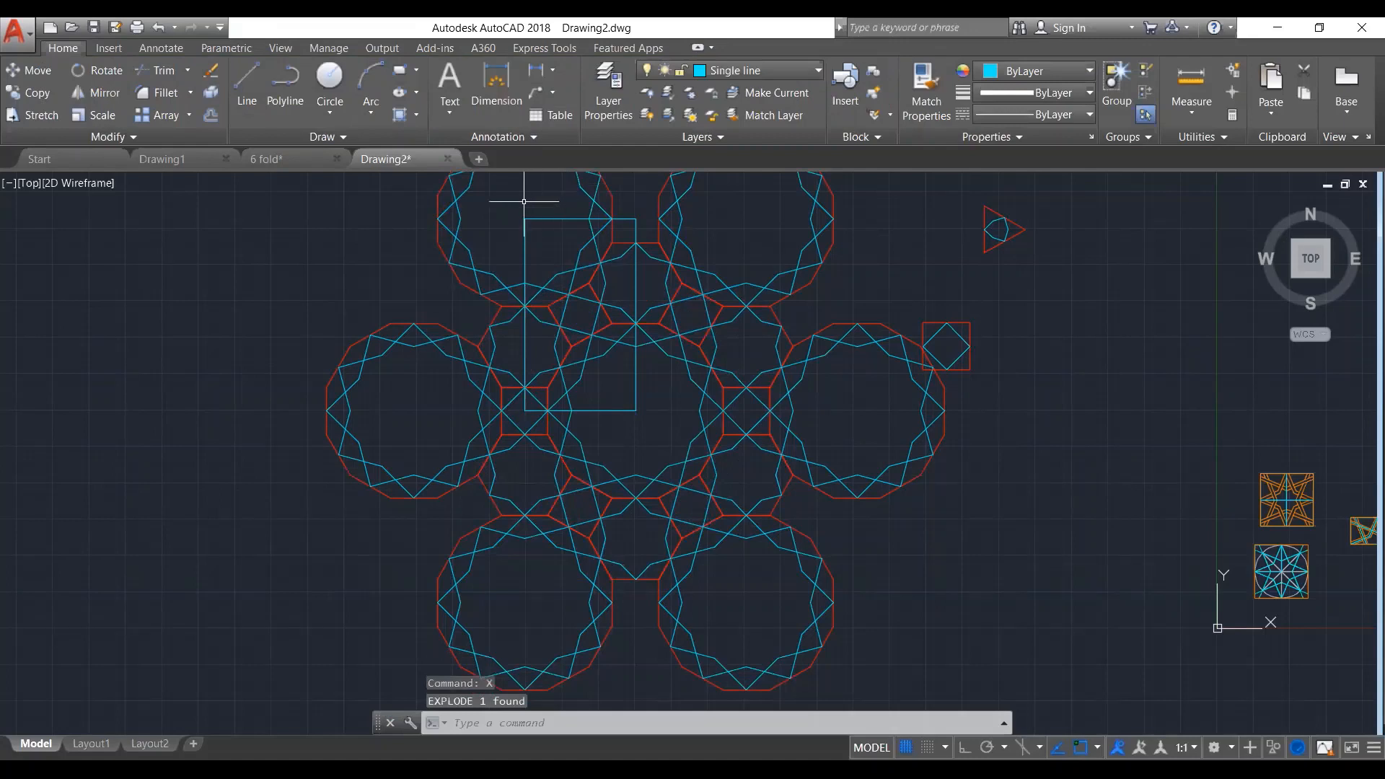
Copy the repeat-unit rectangle with all tiles and star lines inside or crossing it to the empty area left of the pattern
{"action": "left_click", "coordinate": [523, 202]}
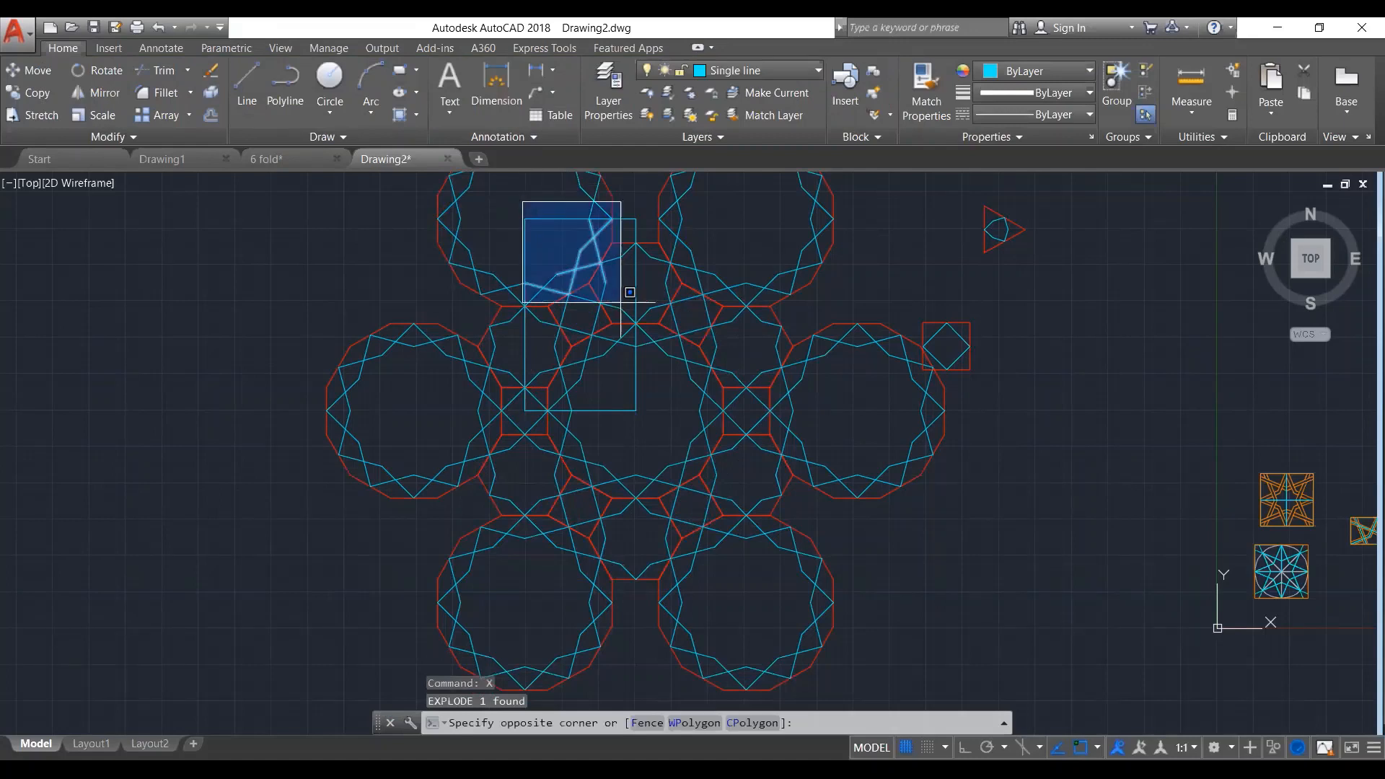
{"action": "left_click", "coordinate": [636, 413]}
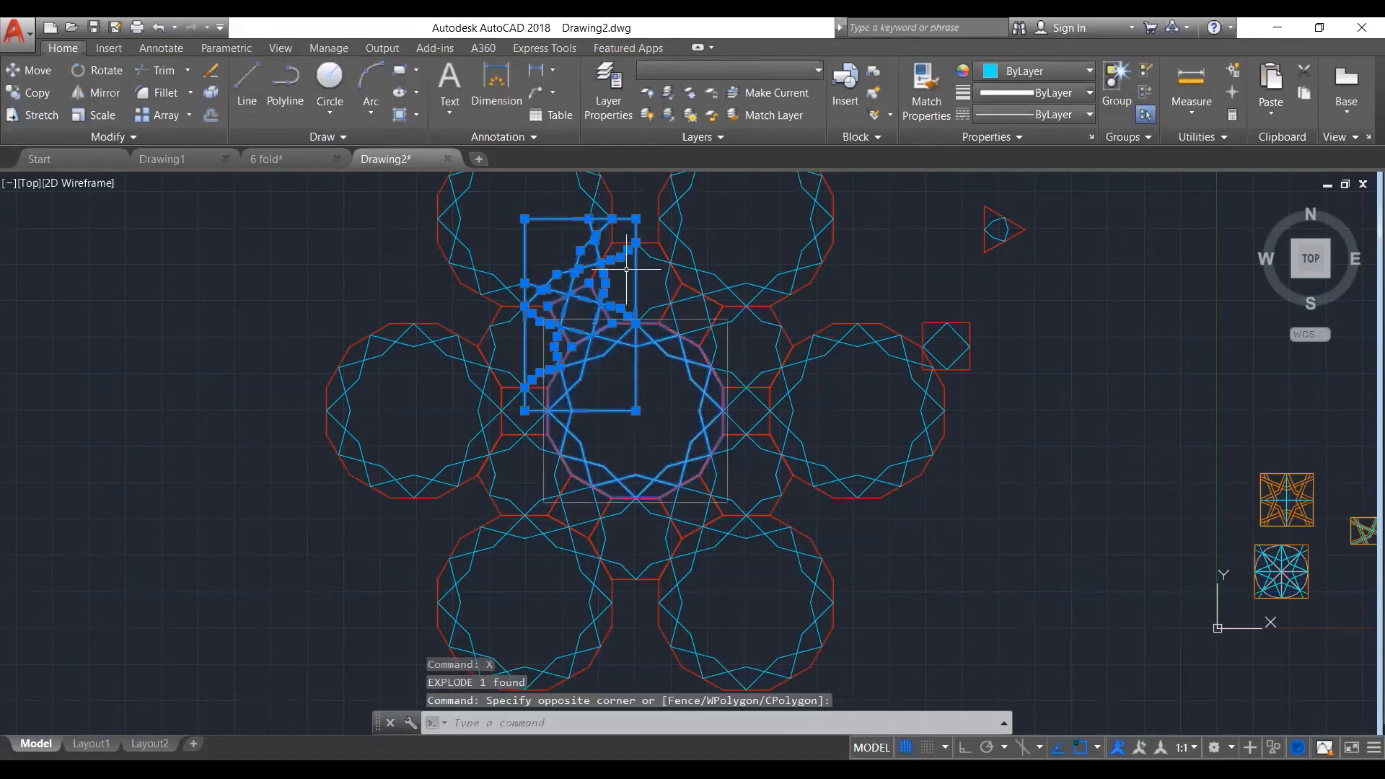
{"action": "left_click", "coordinate": [628, 233]}
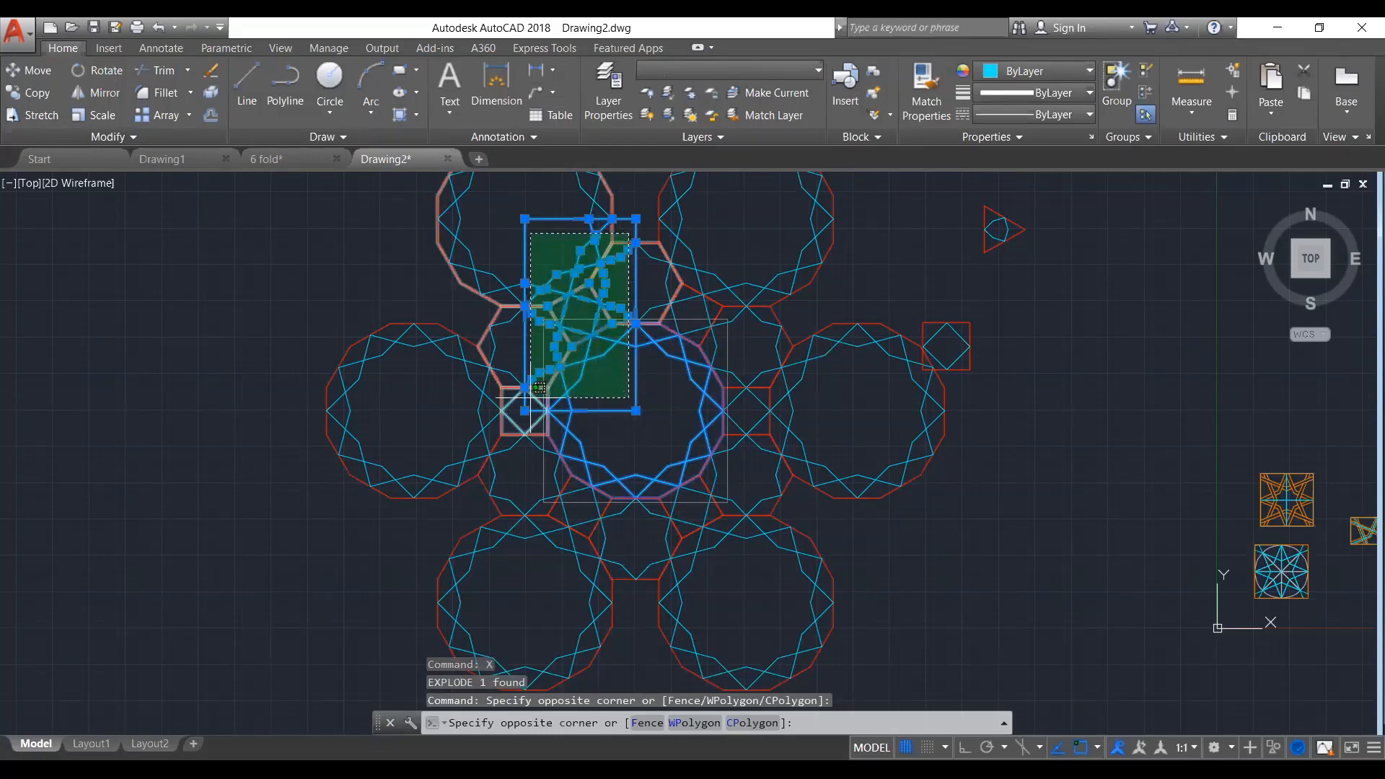
{"action": "left_click", "coordinate": [530, 398]}
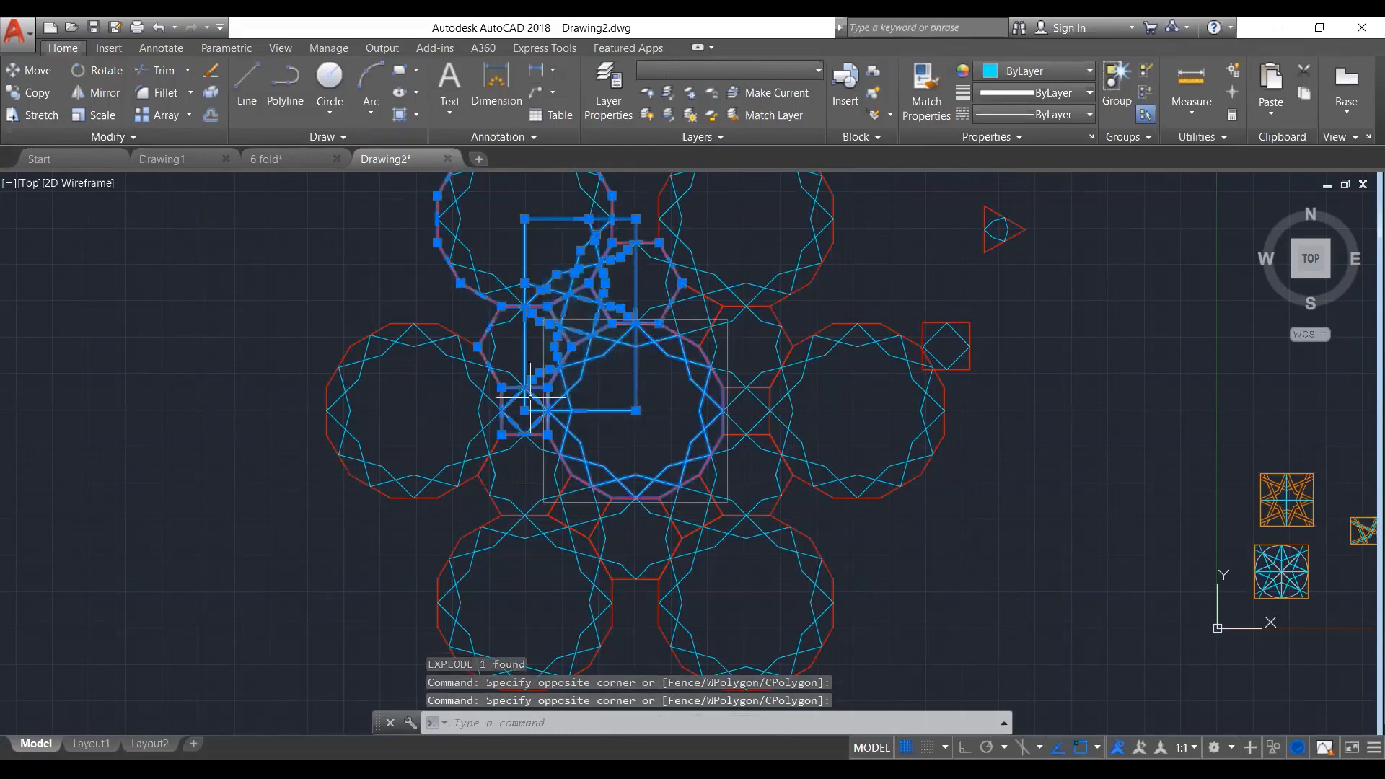
{"action": "type", "text": "co"}
{"action": "key", "text": "Return"}
{"action": "left_click", "coordinate": [580, 314]}
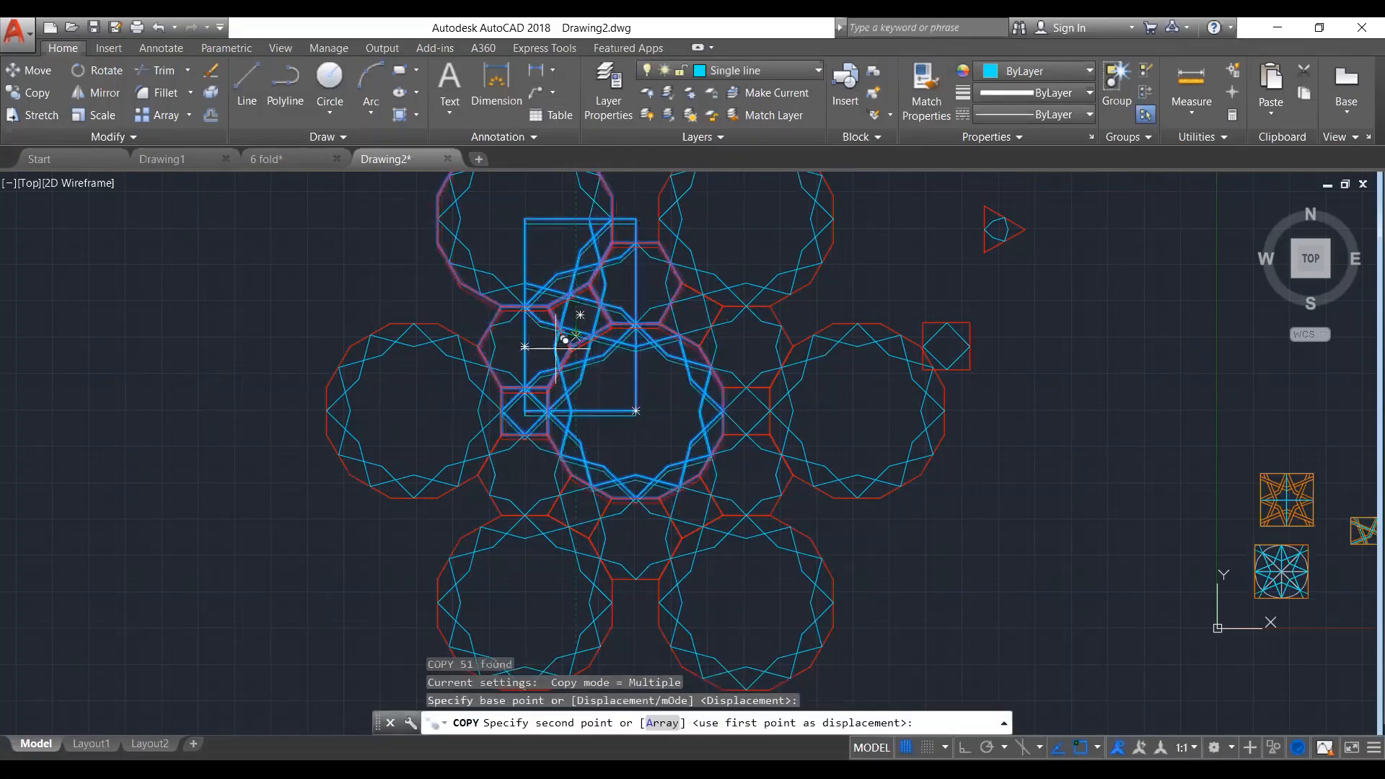
{"action": "scroll", "coordinate": [488, 376], "scroll_direction": "down", "scroll_amount": 4}
{"action": "left_click", "coordinate": [249, 355]}
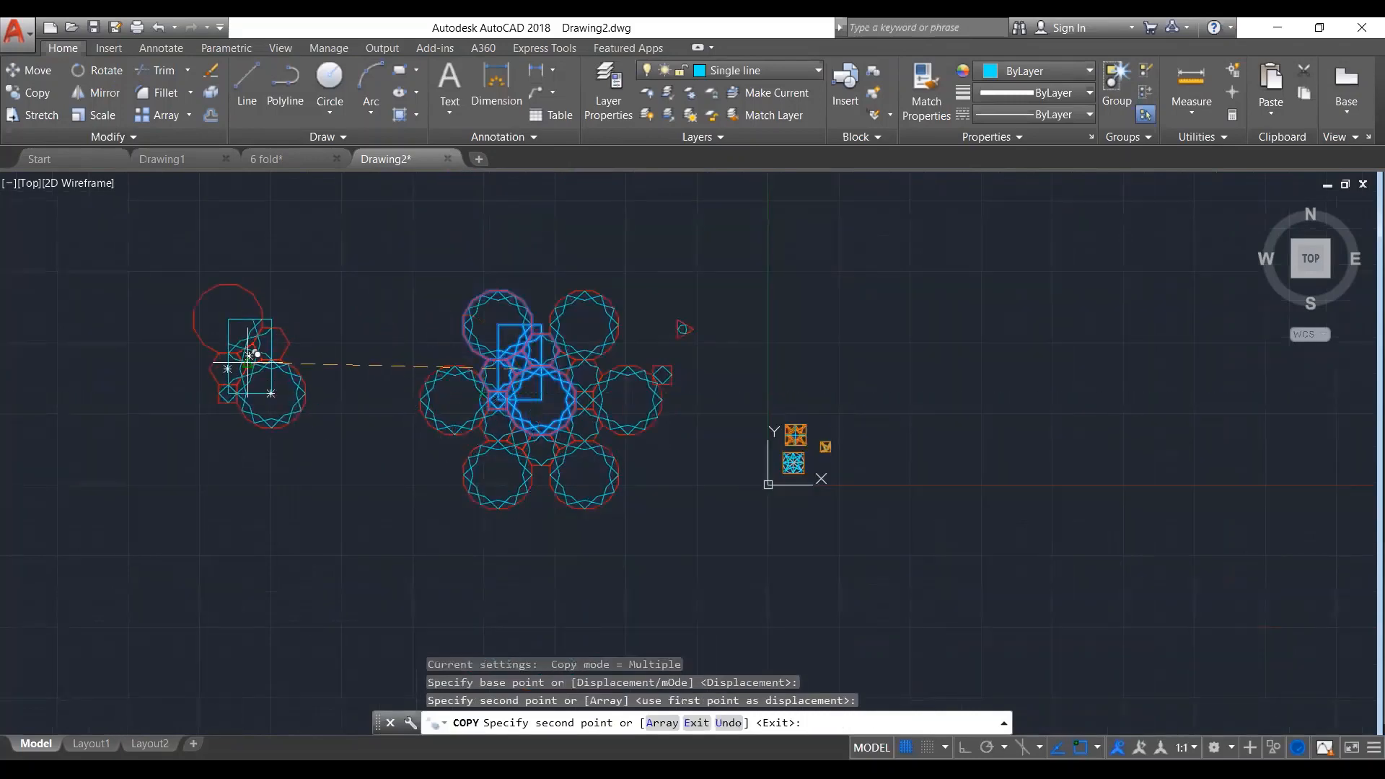
{"action": "key", "text": "Return"}
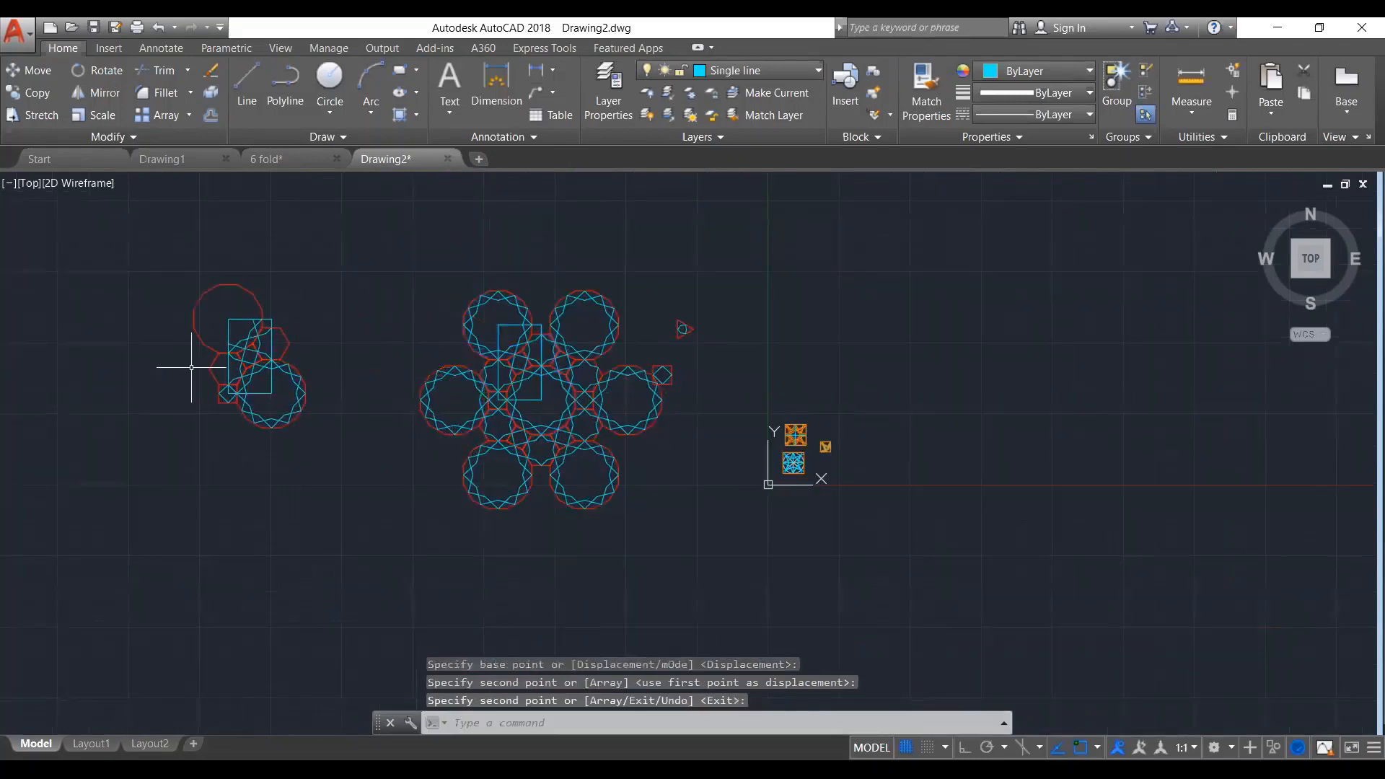
Trim the copied tile outlines outside the rectangle, using the rectangle as the cutting edge
{"action": "scroll", "coordinate": [191, 367], "scroll_direction": "up", "scroll_amount": 4}
{"action": "left_click", "coordinate": [268, 320]}
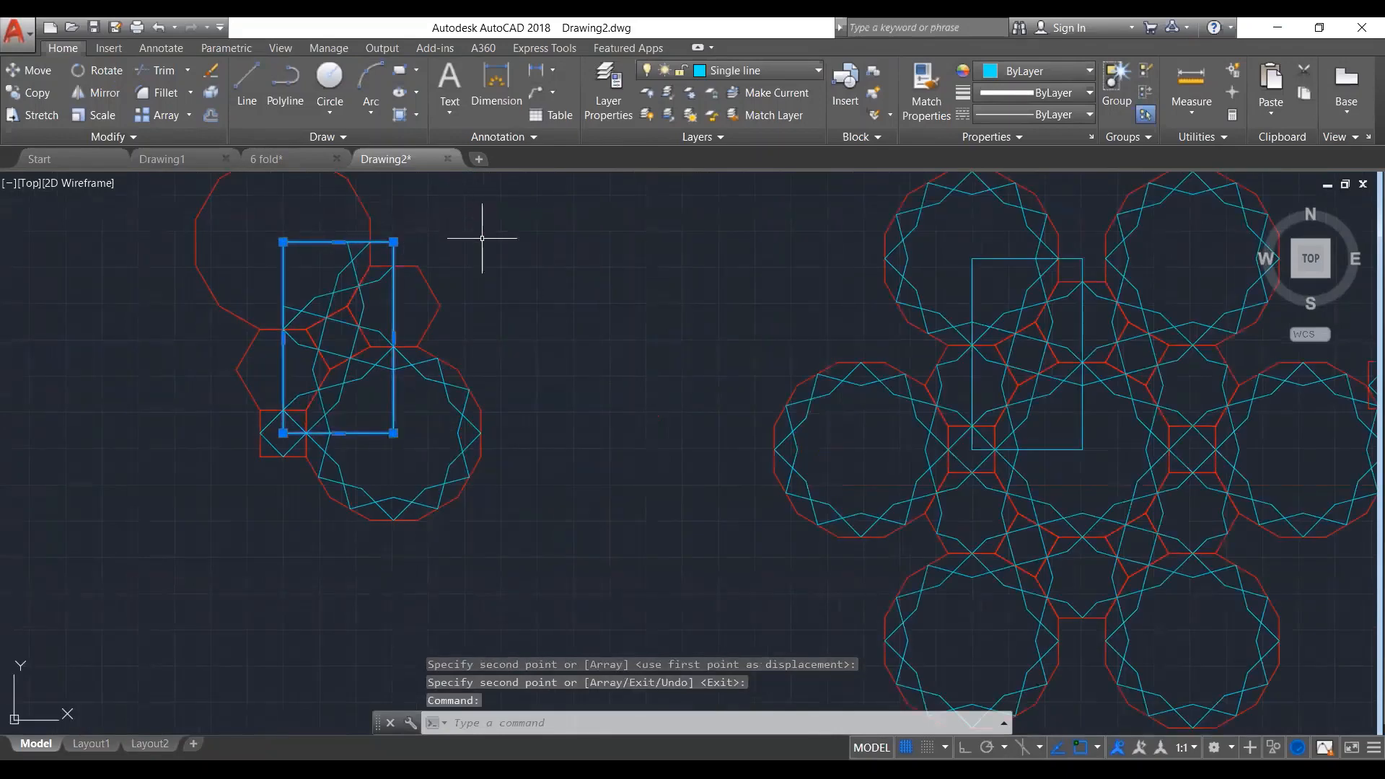
{"action": "type", "text": "tr"}
{"action": "key", "text": "Return"}
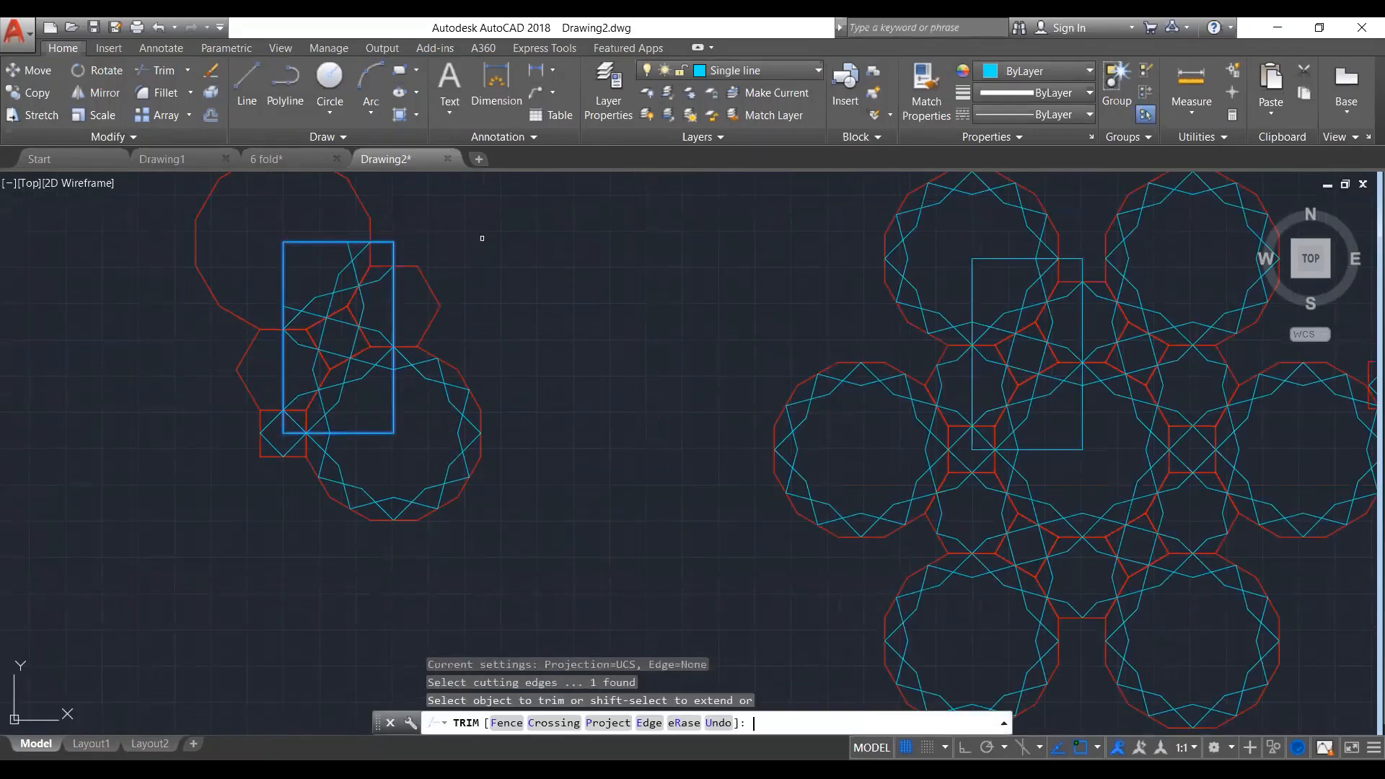
{"action": "left_click", "coordinate": [436, 197]}
{"action": "left_click", "coordinate": [252, 238]}
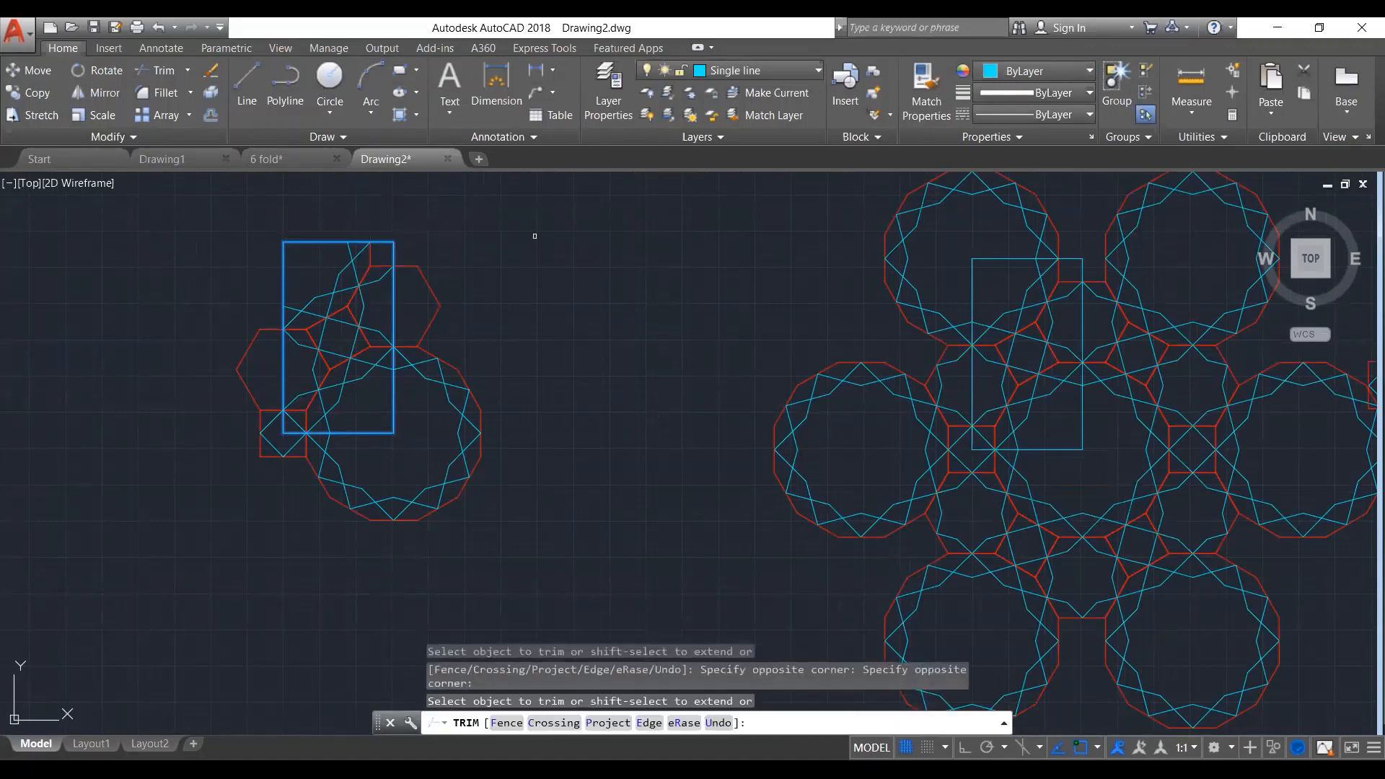
{"action": "left_click", "coordinate": [542, 238]}
{"action": "left_click", "coordinate": [401, 537]}
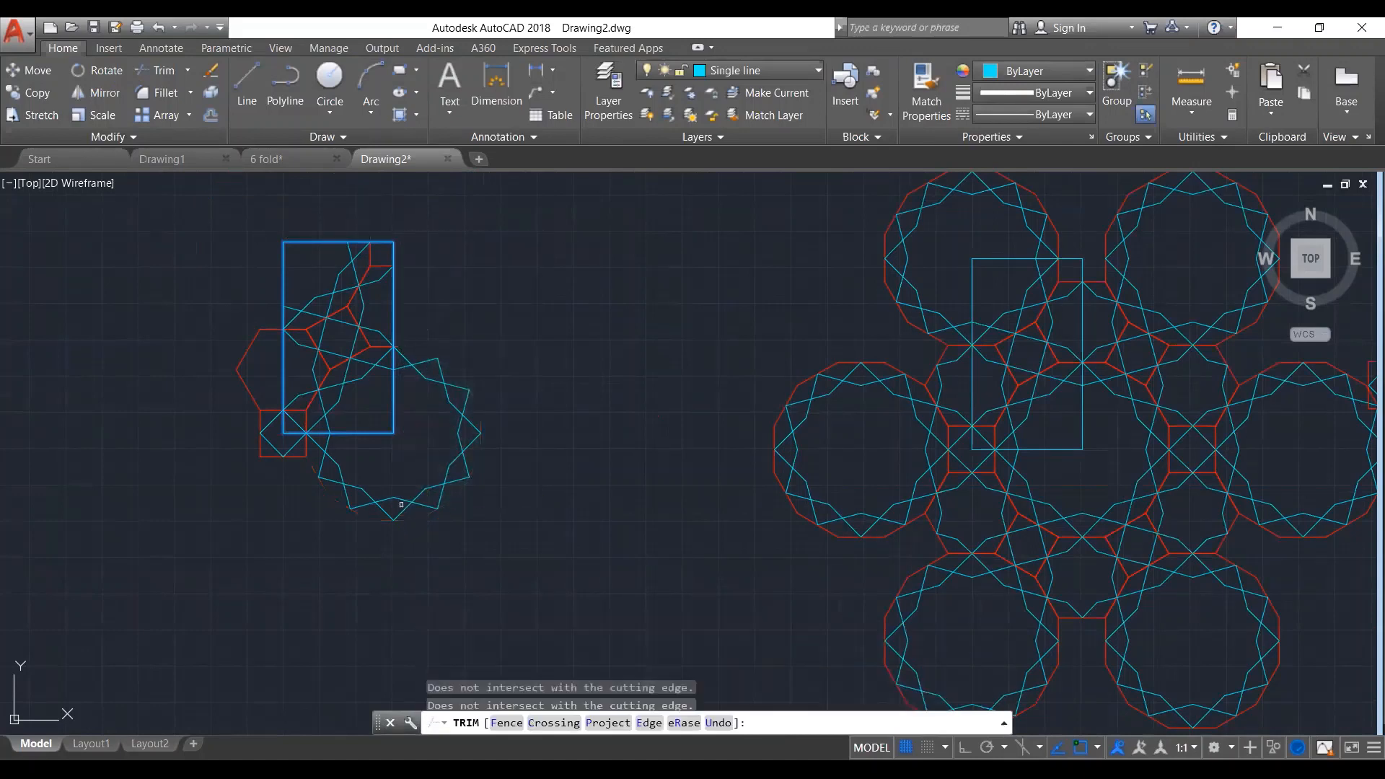
{"action": "left_click", "coordinate": [270, 307]}
{"action": "left_click", "coordinate": [167, 564]}
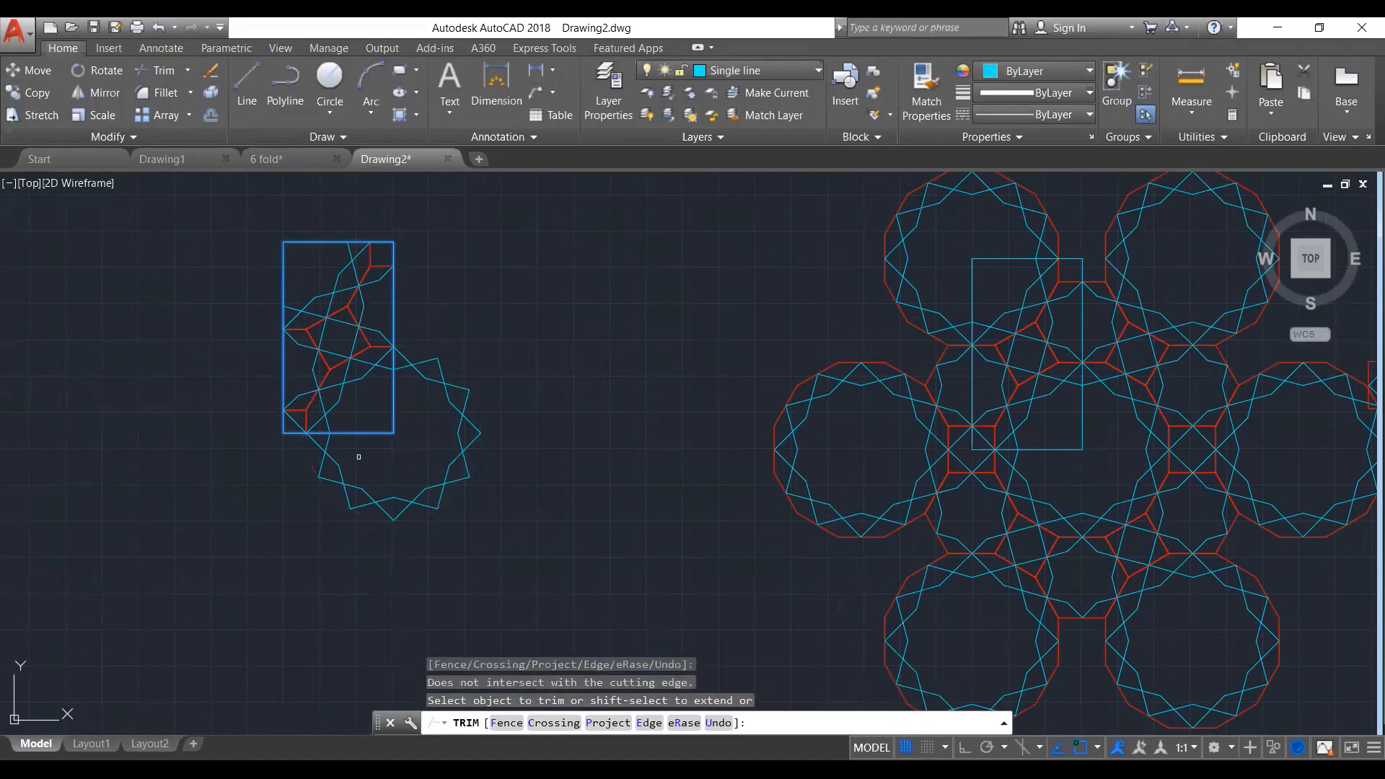
{"action": "key", "text": "Escape"}
Try to explode the grouped twelve-pointed star that extends beyond the copied rectangle
{"action": "left_click", "coordinate": [552, 296]}
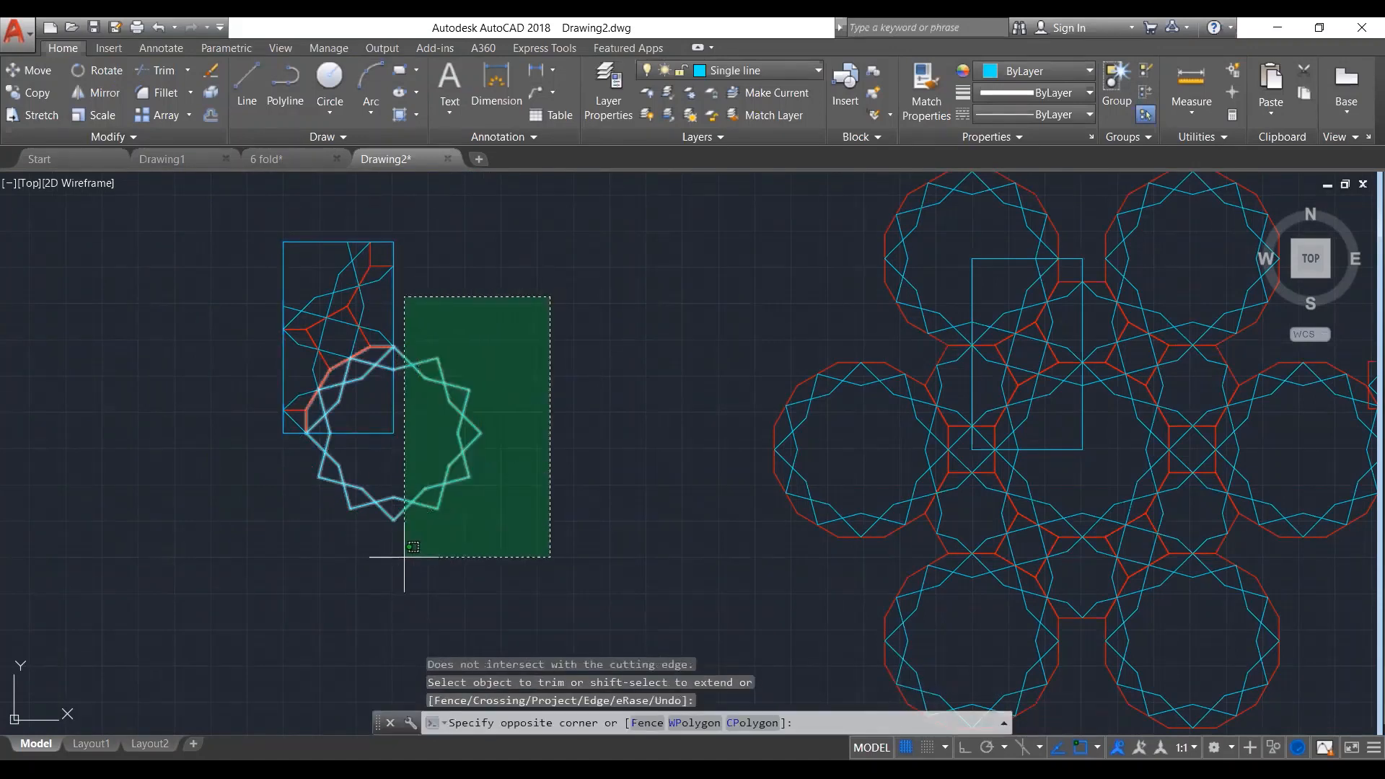
{"action": "left_click", "coordinate": [405, 557]}
{"action": "type", "text": "x"}
{"action": "key", "text": "Return"}
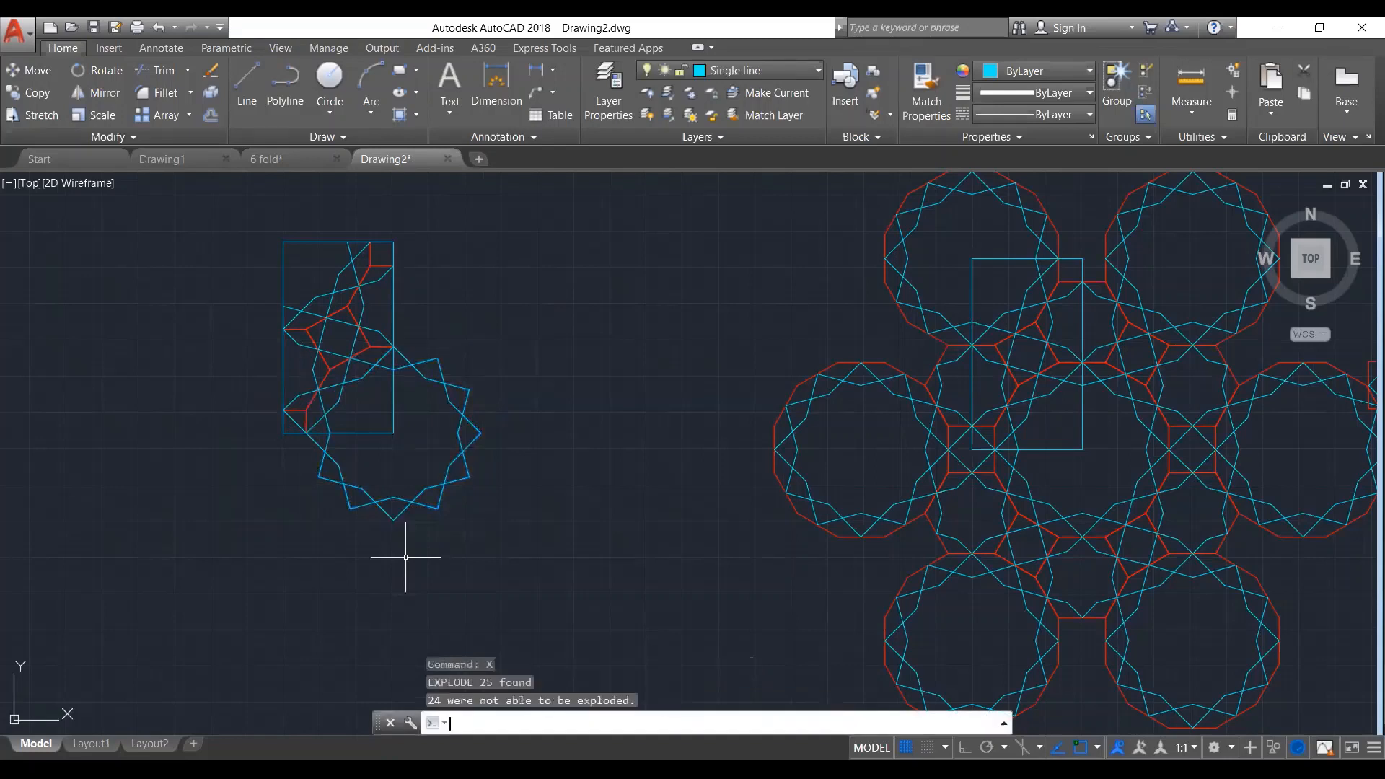
Ungroup the twelve-pointed star and erase its remaining lines outside the rectangle
{"action": "left_click", "coordinate": [421, 506]}
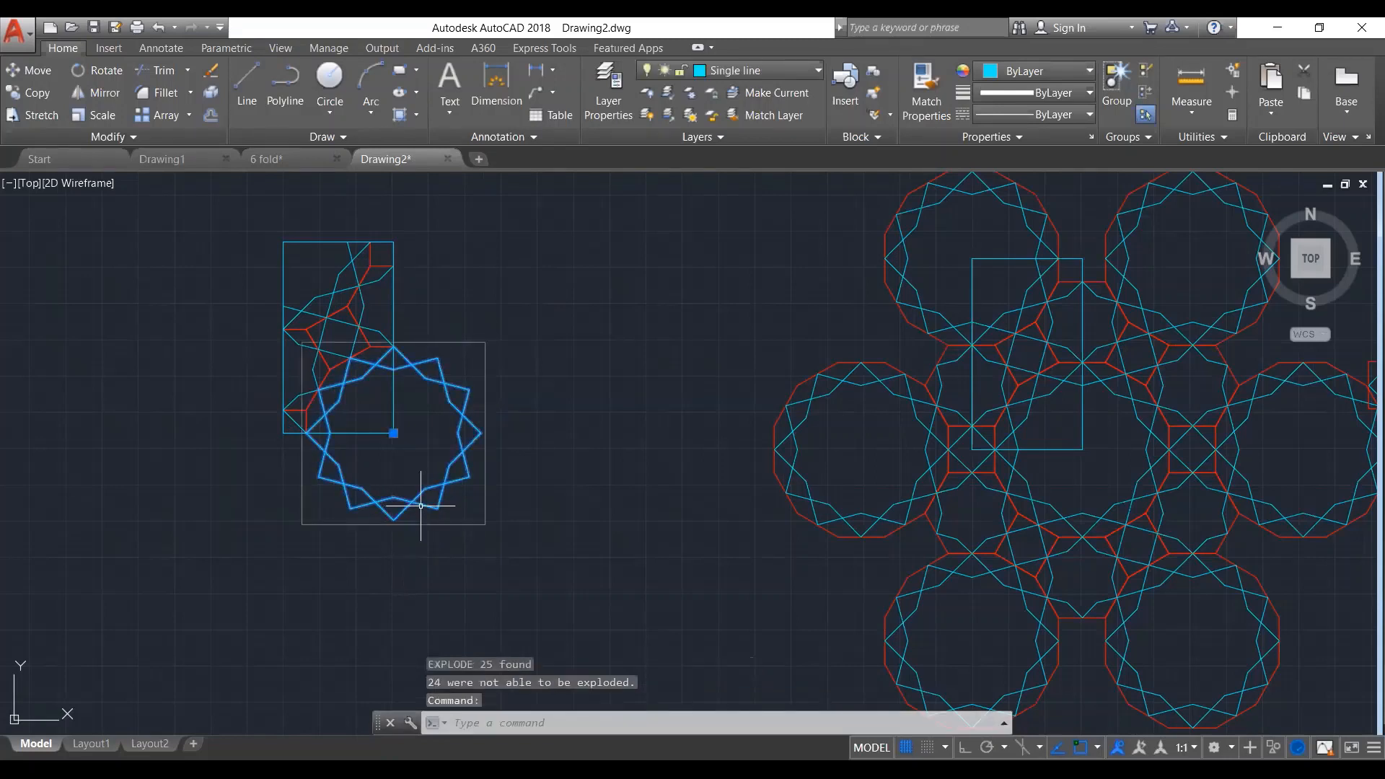
{"action": "type", "text": "ungroup"}
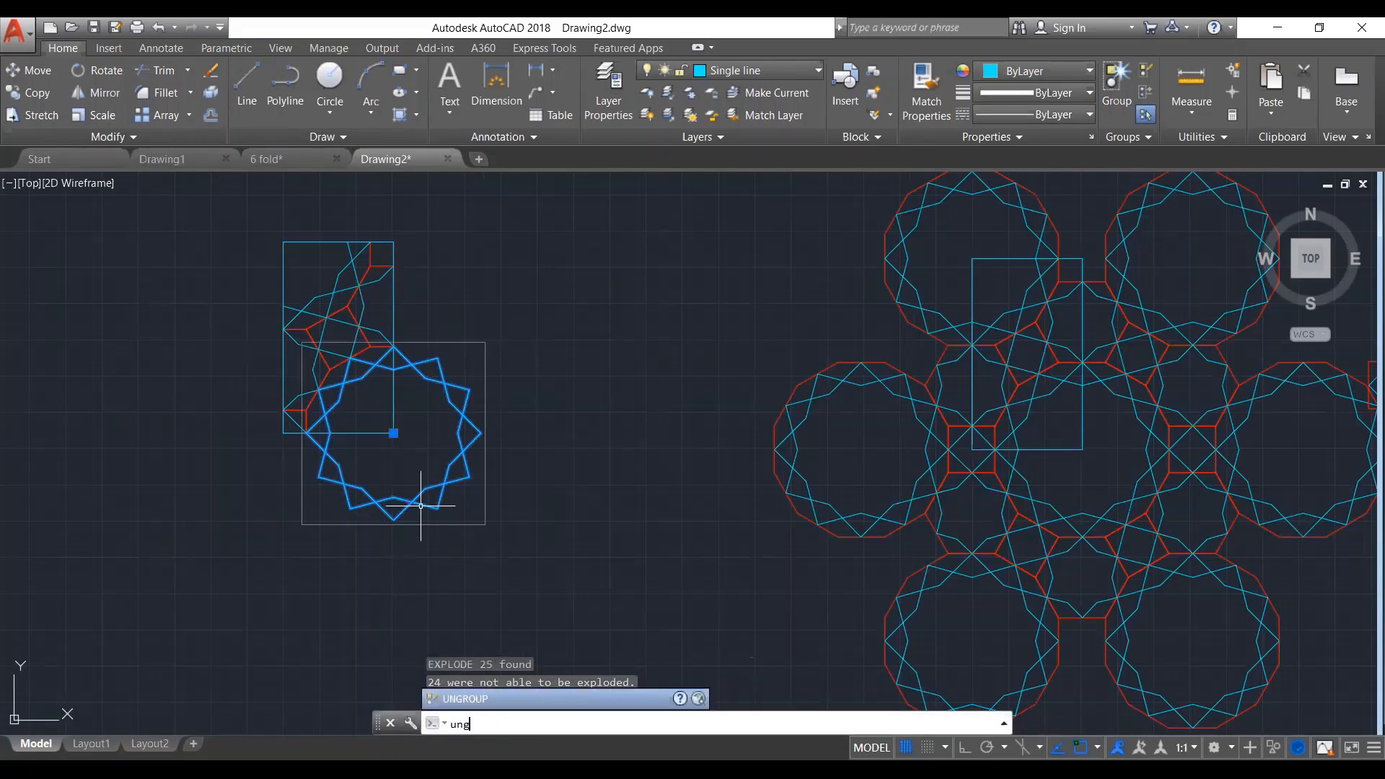
{"action": "key", "text": "Return"}
{"action": "left_click", "coordinate": [562, 325]}
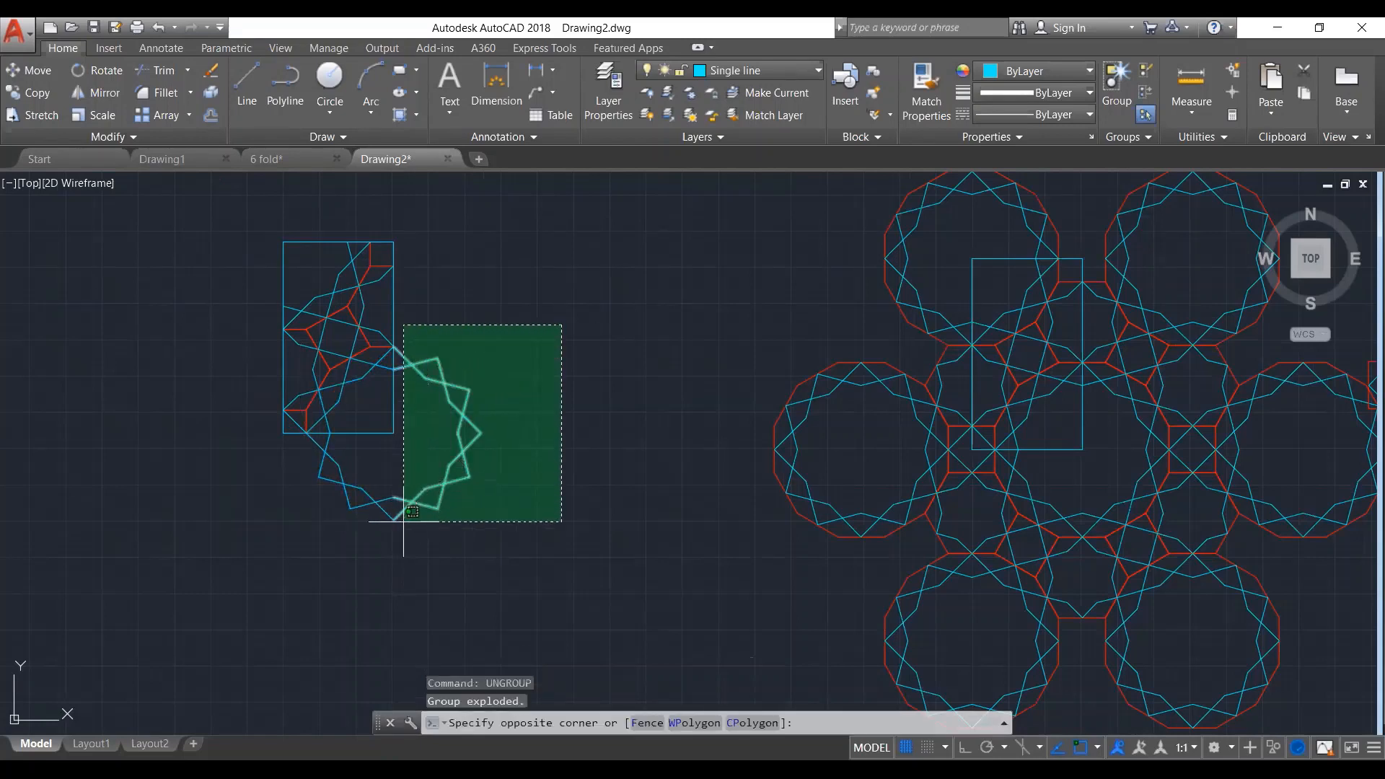
{"action": "left_click", "coordinate": [404, 555]}
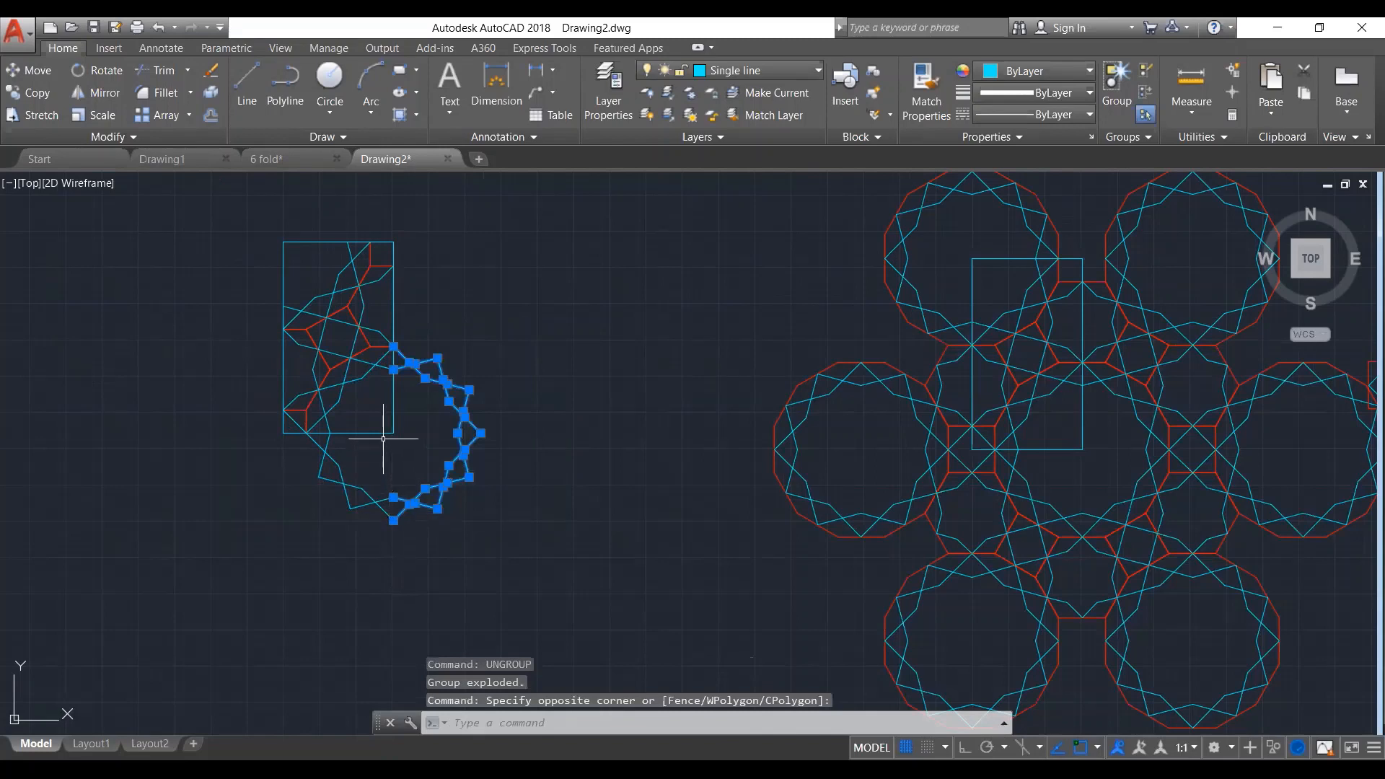
{"action": "key", "text": "Delete"}
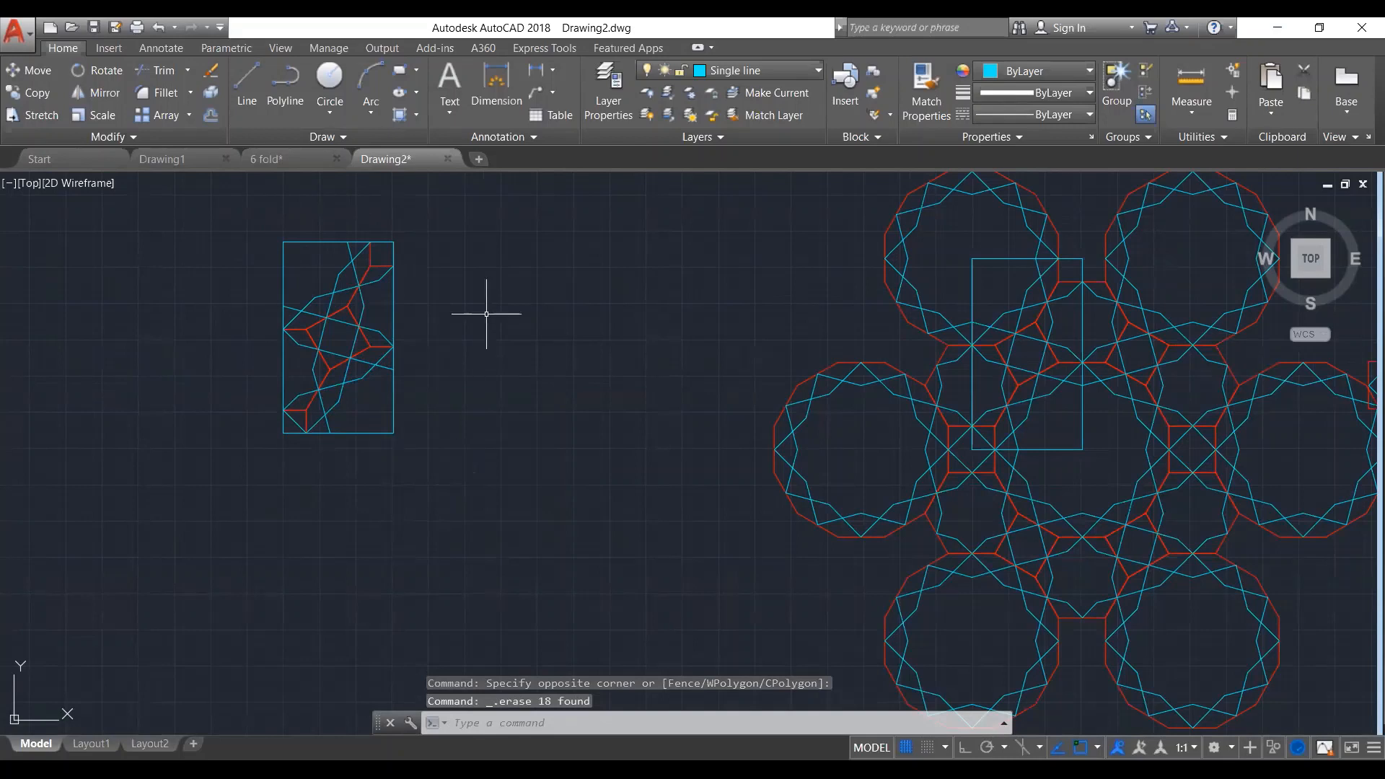
Mirror the trimmed repeat unit across the right edge of its rectangle, keeping the source objects
{"action": "left_click", "coordinate": [406, 233]}
{"action": "left_click", "coordinate": [246, 455]}
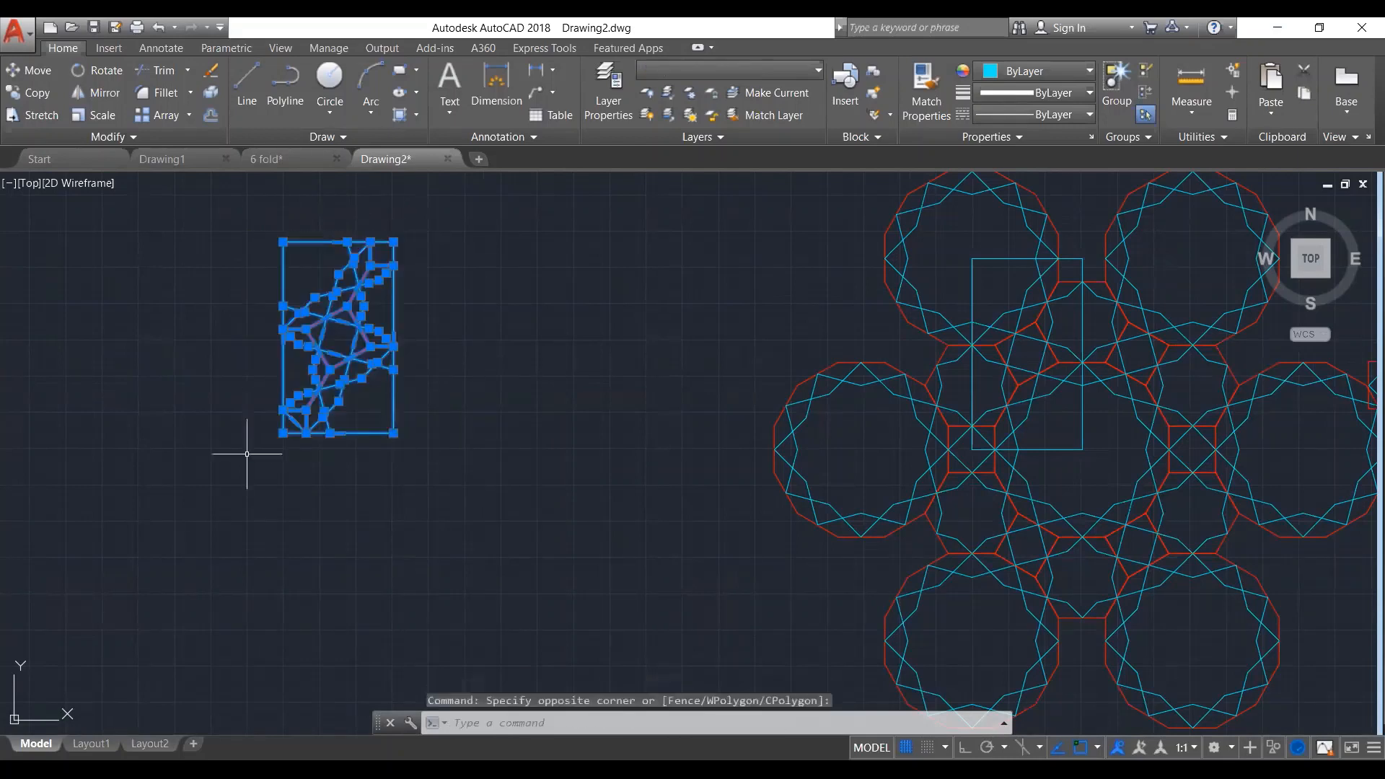
{"action": "type", "text": "mi"}
{"action": "key", "text": "Return"}
{"action": "left_click", "coordinate": [393, 433]}
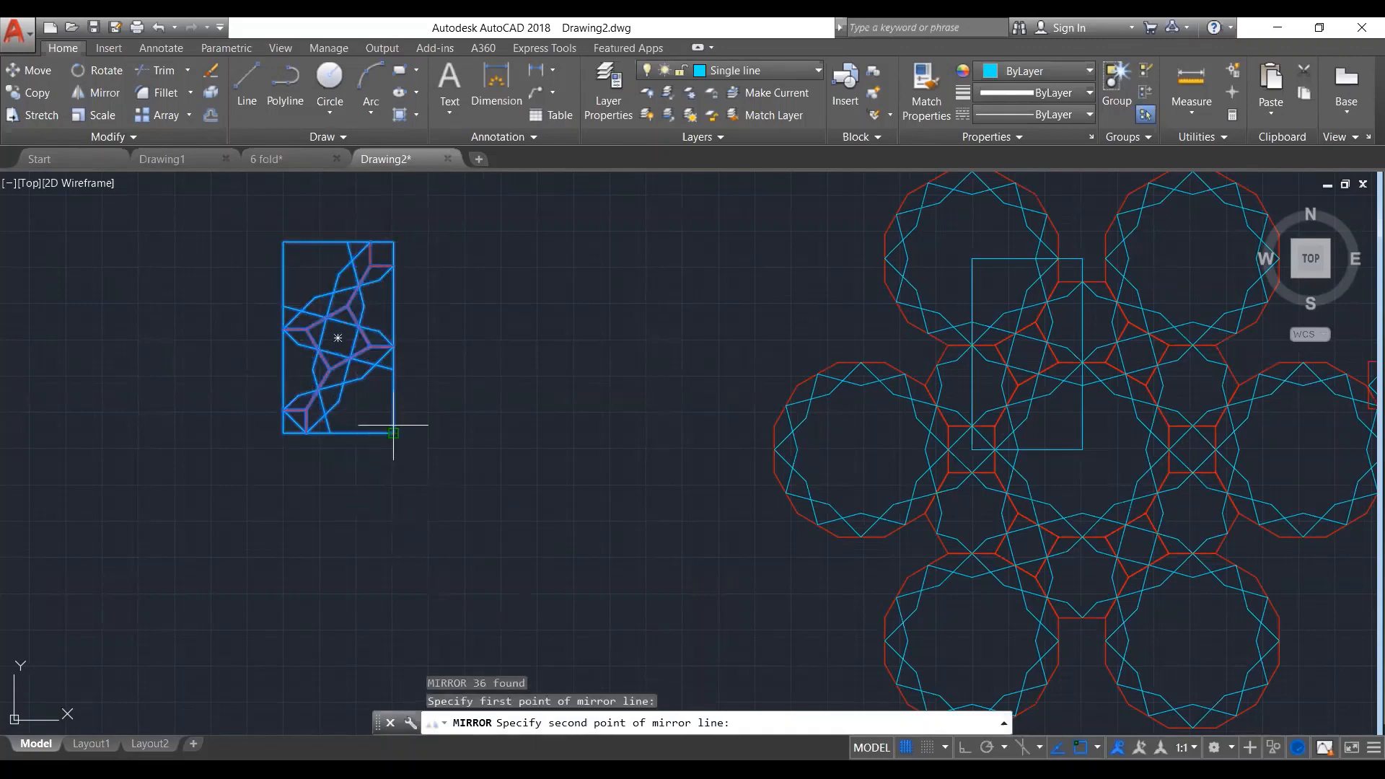
{"action": "left_click", "coordinate": [394, 241]}
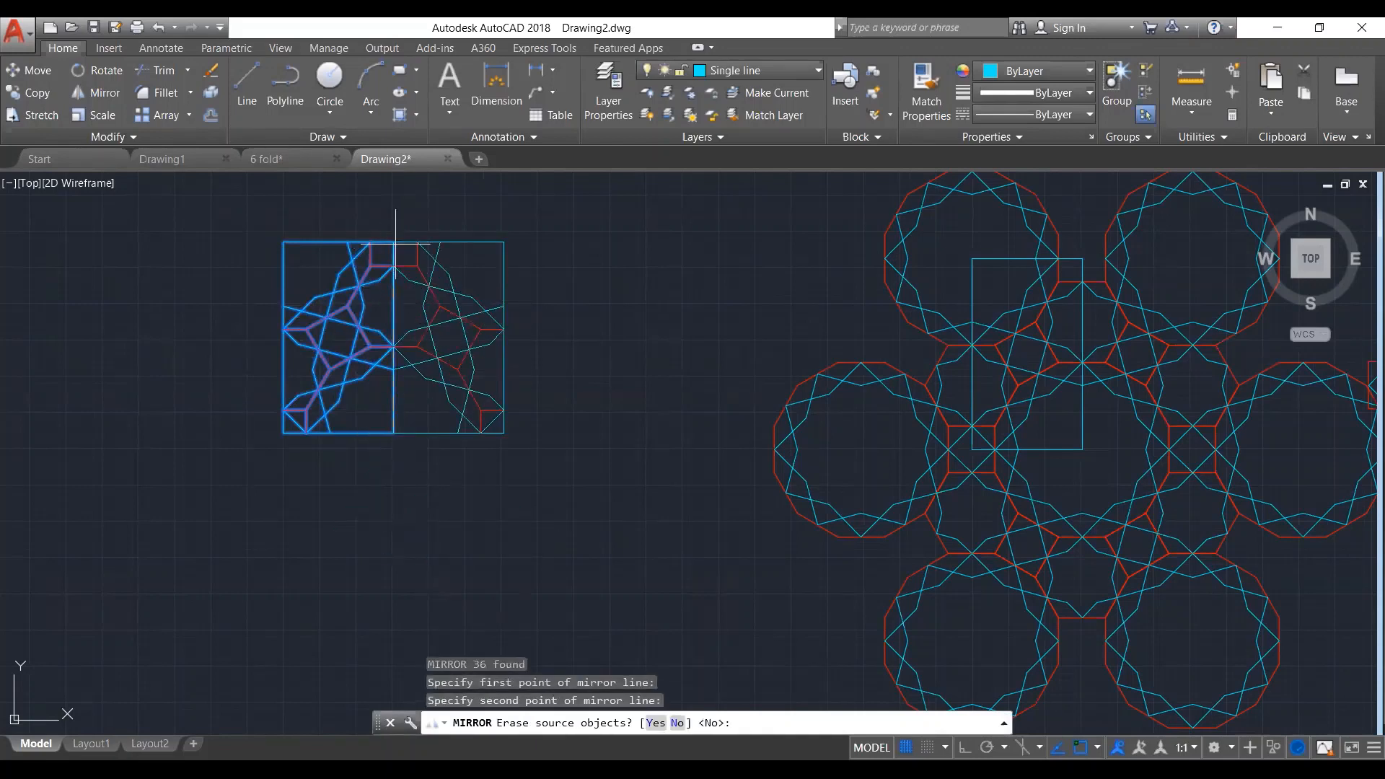
{"action": "key", "text": "Return"}
Mirror both halves across their shared bottom edge, keeping the source objects
{"action": "left_click", "coordinate": [265, 215]}
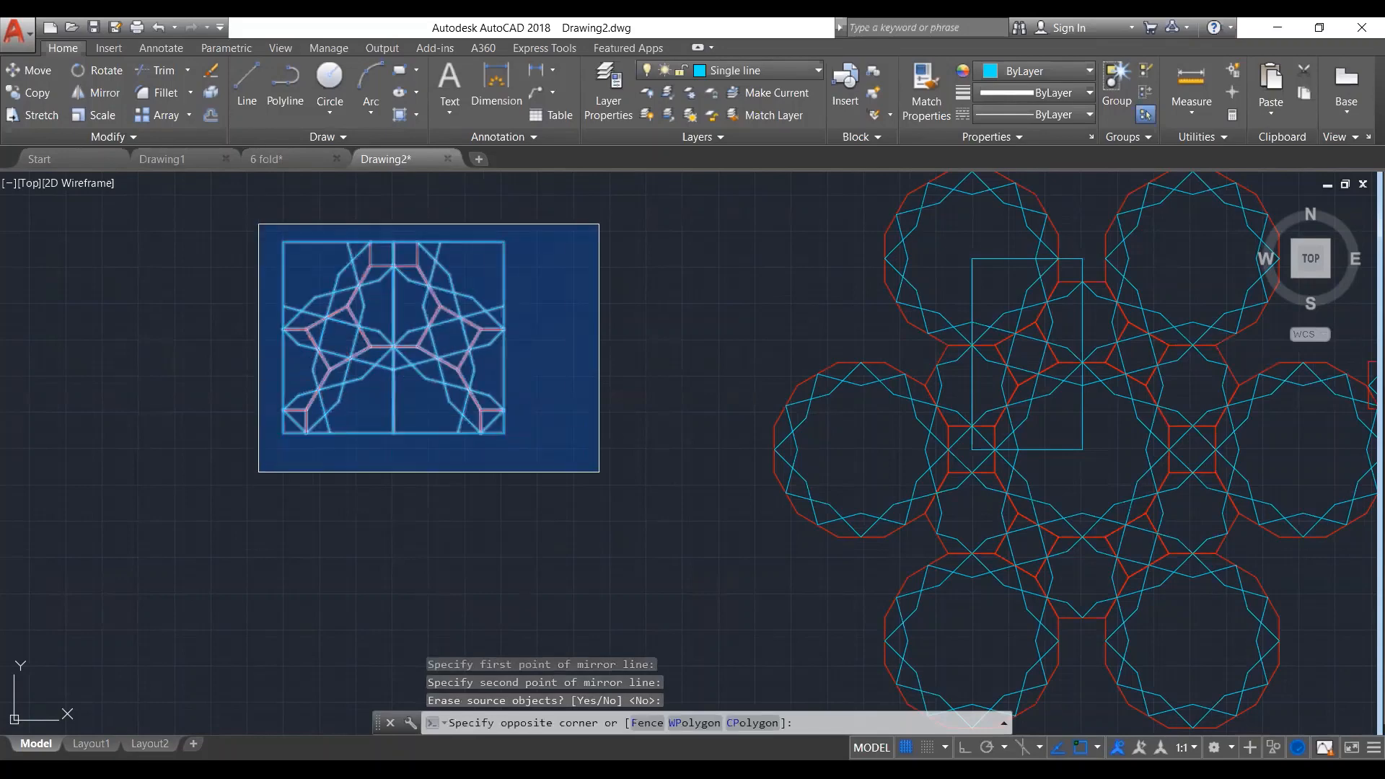
{"action": "left_click", "coordinate": [598, 472]}
{"action": "key", "text": "Return"}
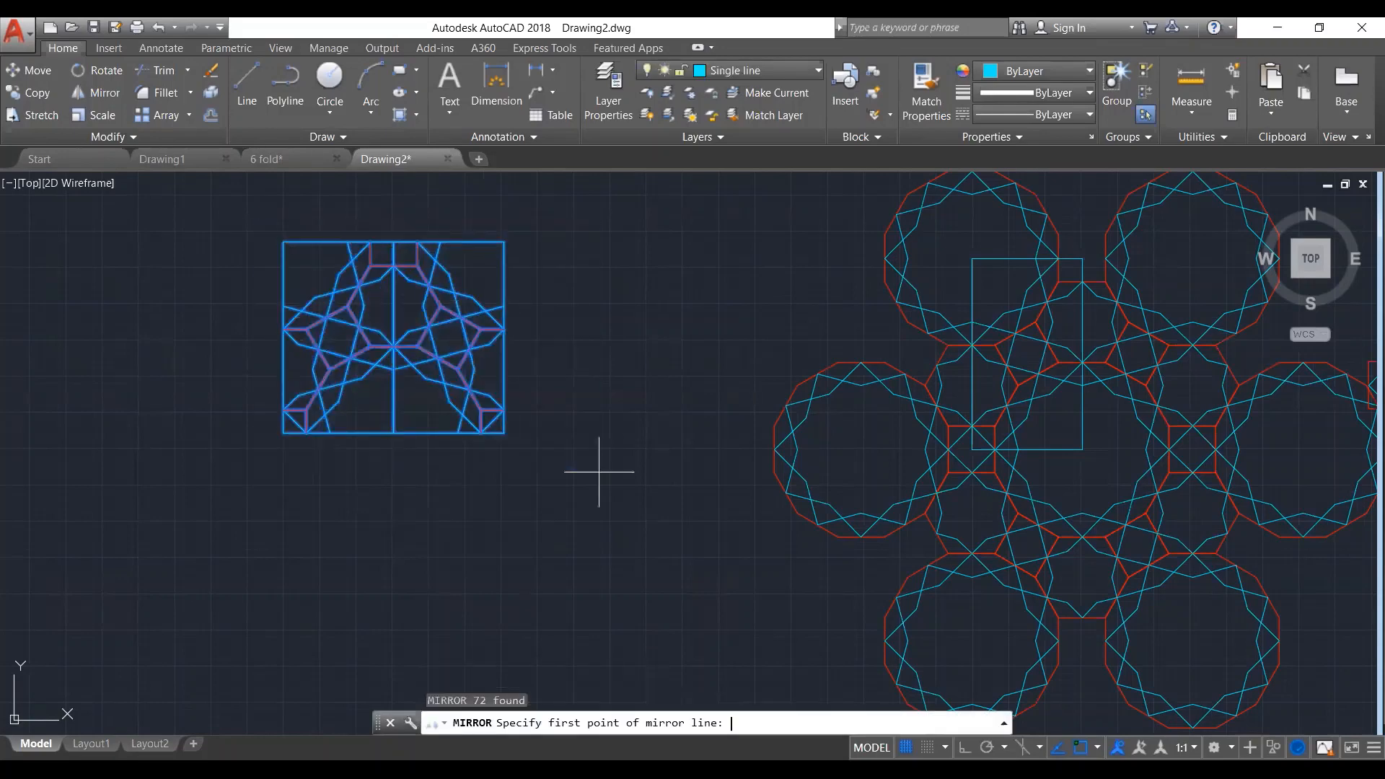
{"action": "left_click", "coordinate": [284, 434]}
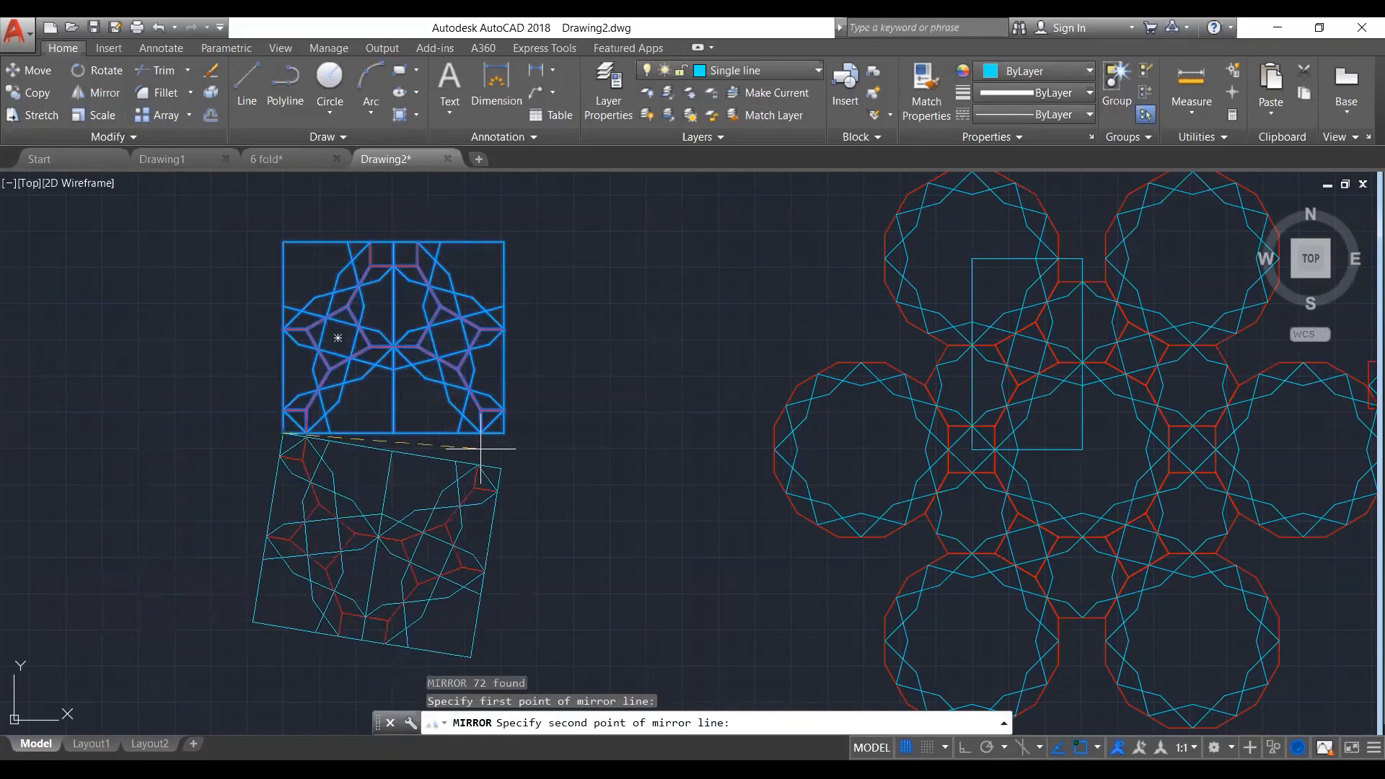
{"action": "left_click", "coordinate": [539, 448]}
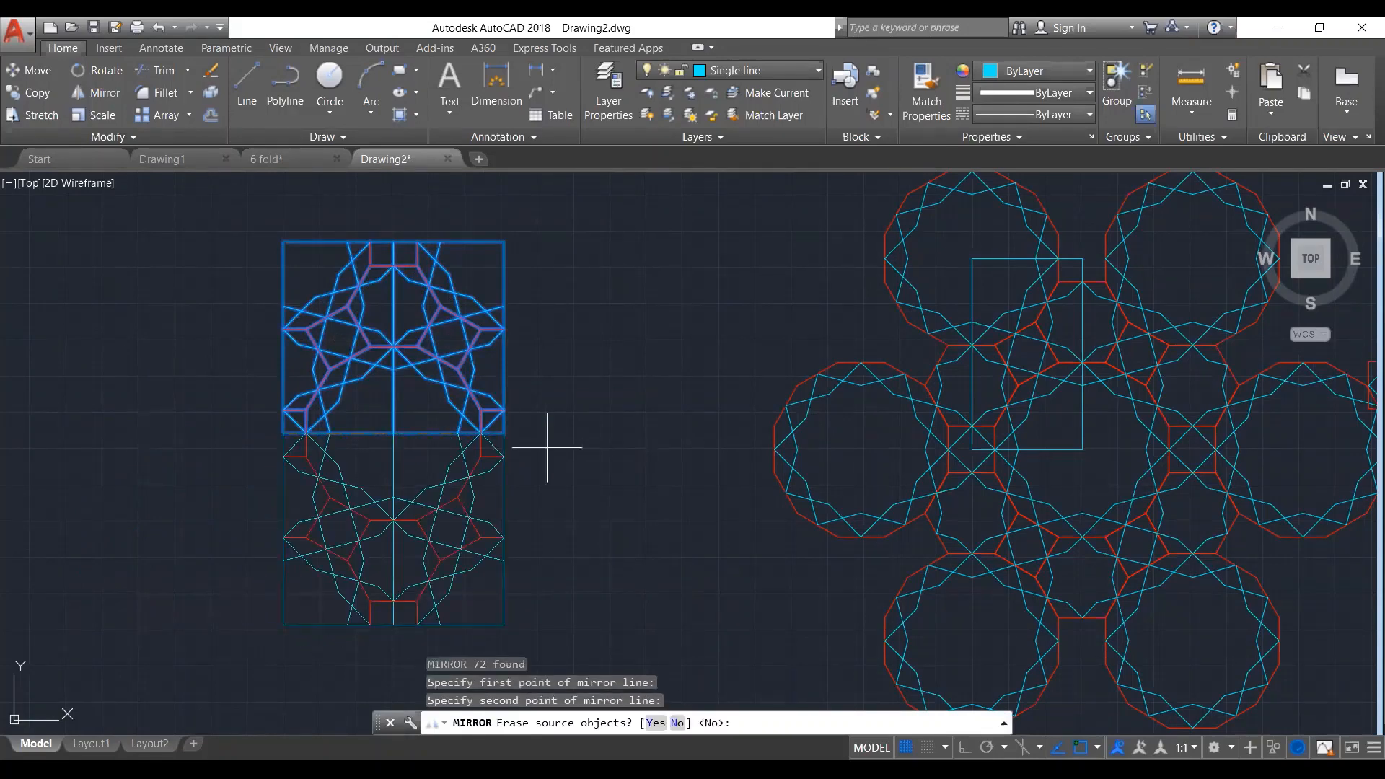
{"action": "key", "text": "Return"}
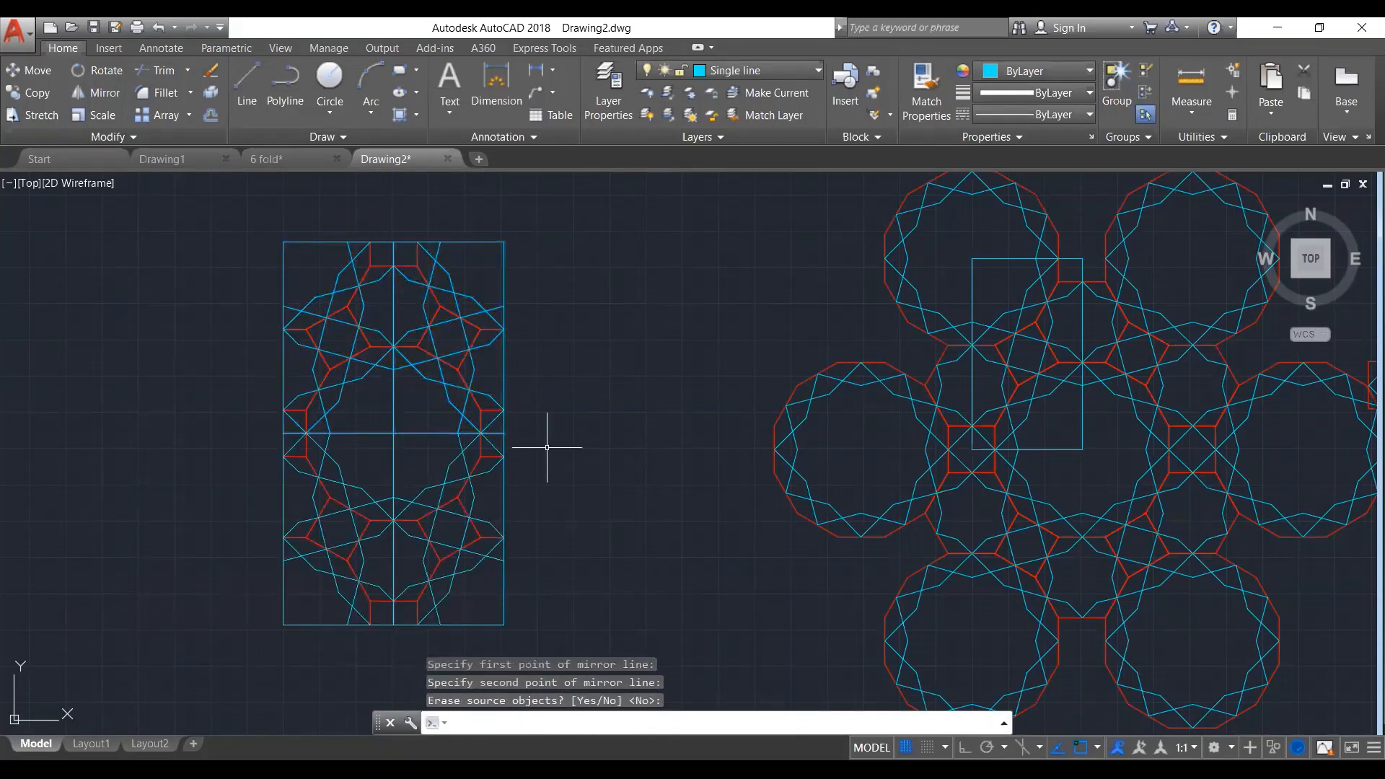
Draw one rectangle around the full mirrored tile and erase the four smaller repeat-unit rectangles inside it
{"action": "left_click", "coordinate": [398, 70]}
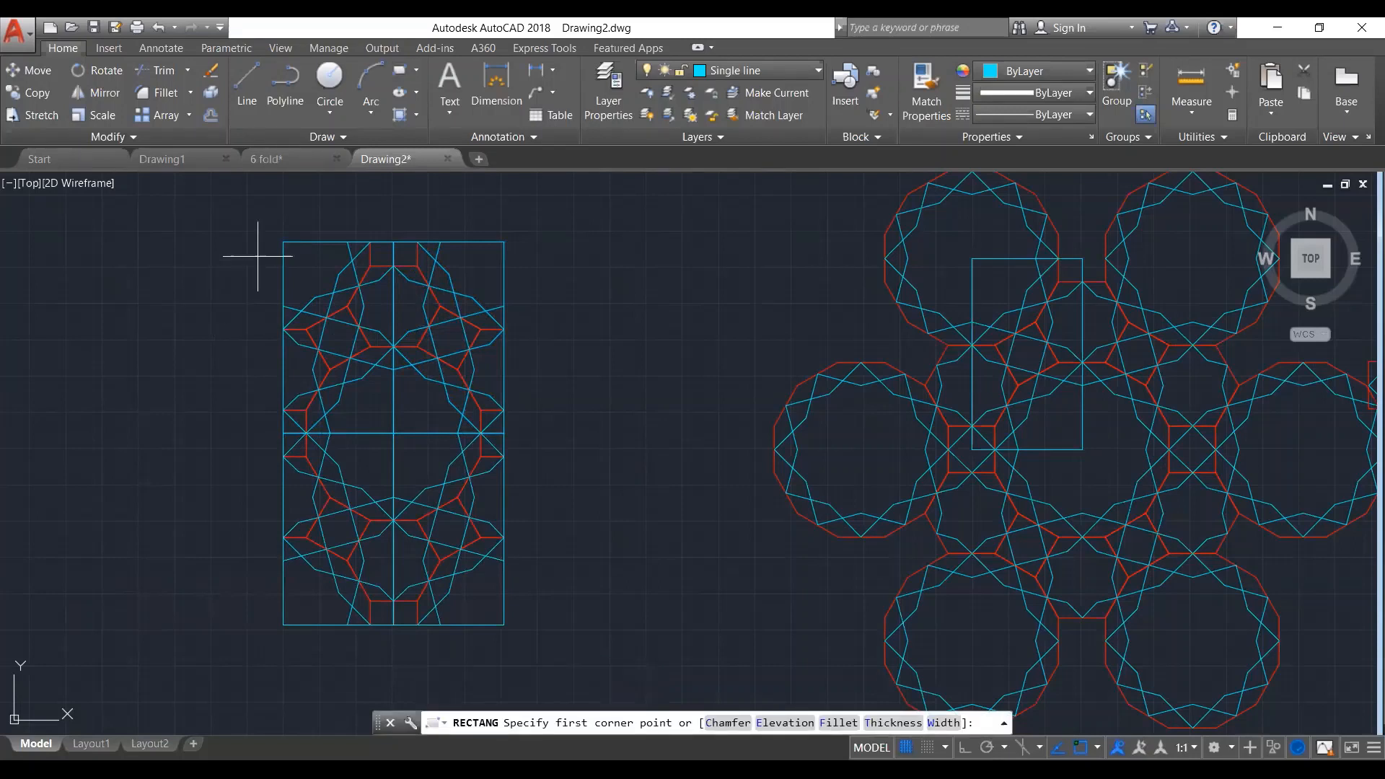
{"action": "left_click", "coordinate": [284, 243]}
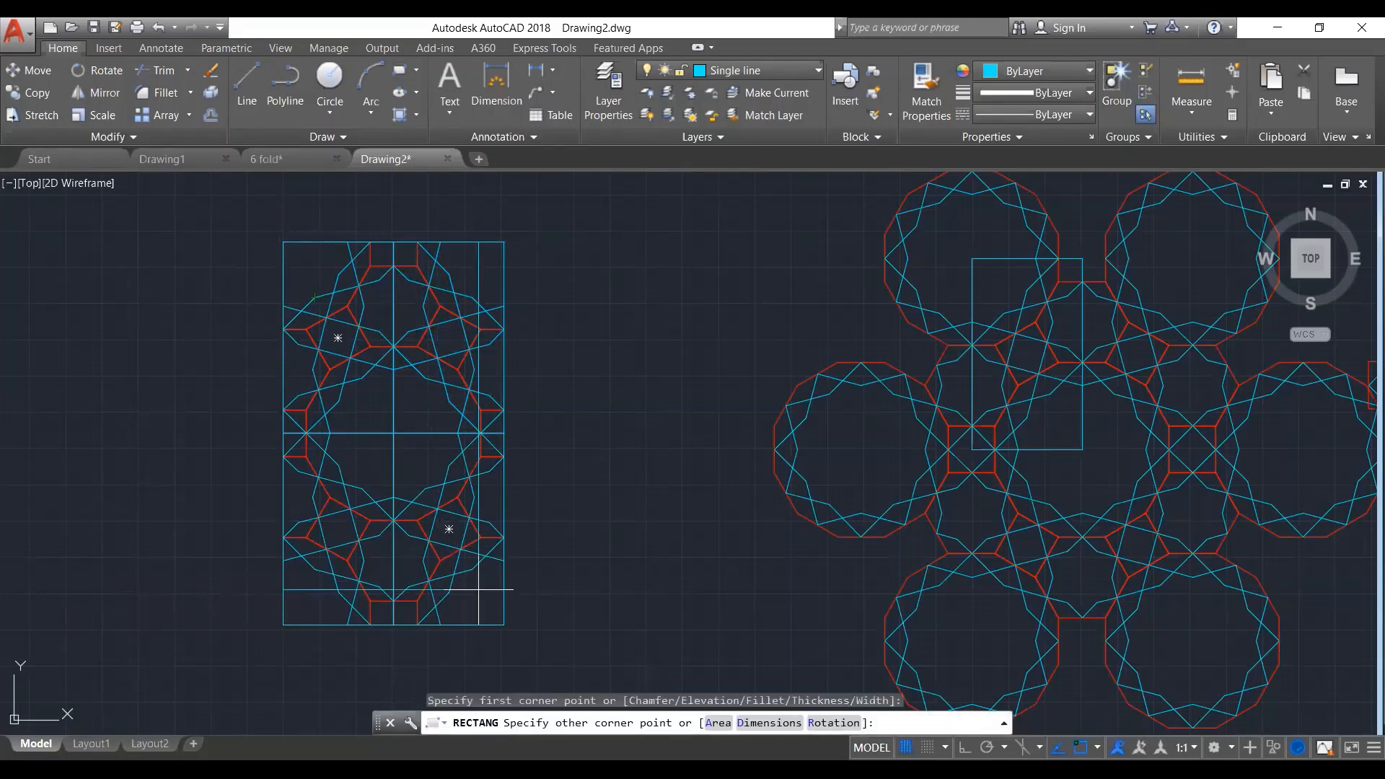
{"action": "left_click", "coordinate": [504, 625]}
{"action": "left_click", "coordinate": [415, 422]}
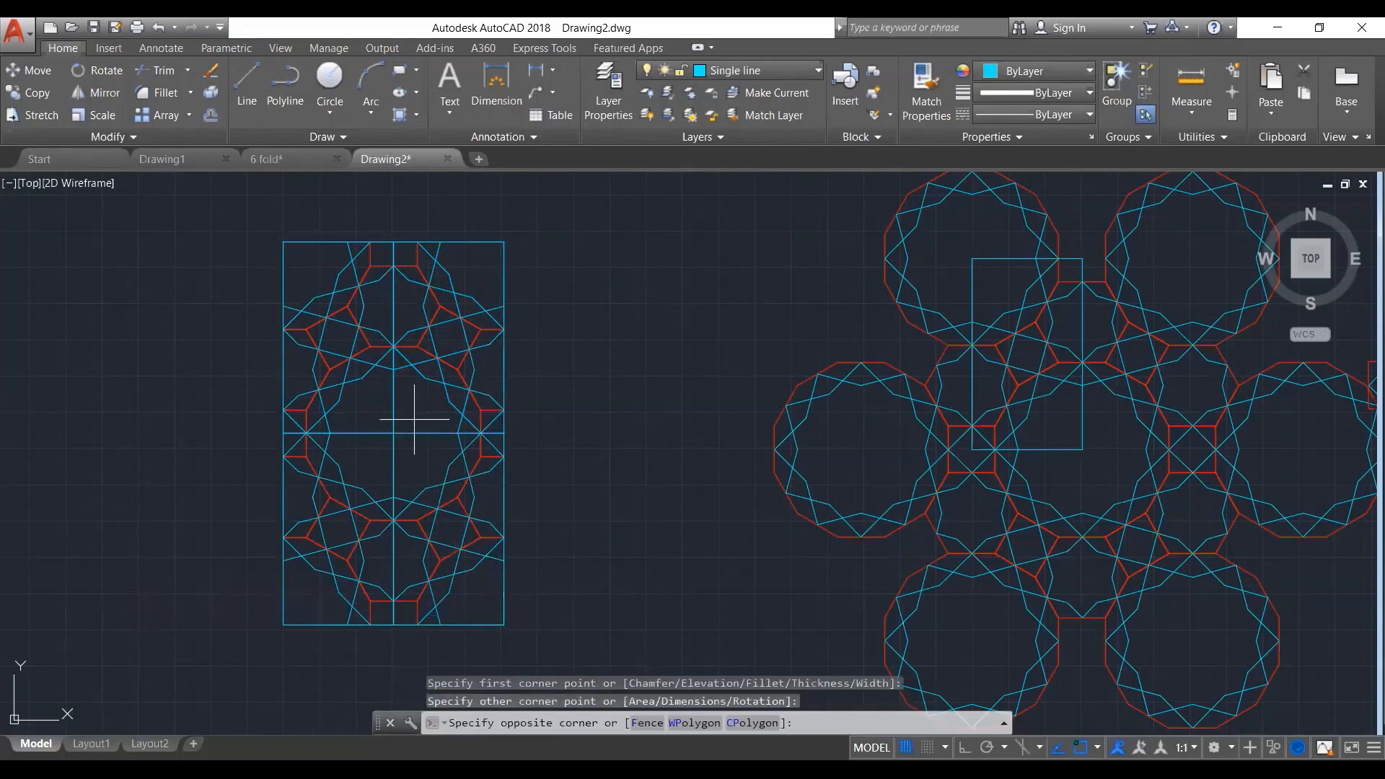
{"action": "left_click", "coordinate": [416, 421]}
{"action": "key", "text": "Delete"}
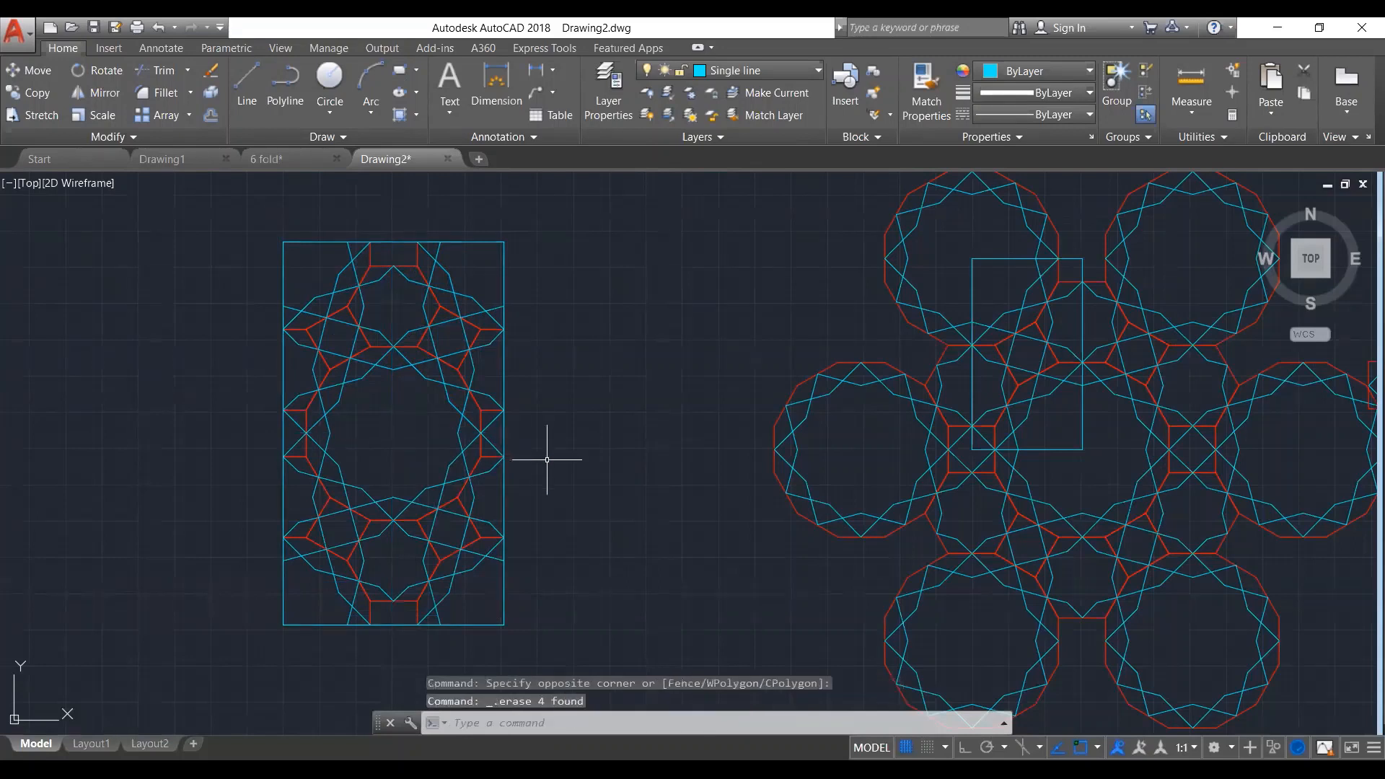
Hide the Polygons layer to view the star lines of the framed tile alone, and show the layer again
{"action": "left_click", "coordinate": [722, 70]}
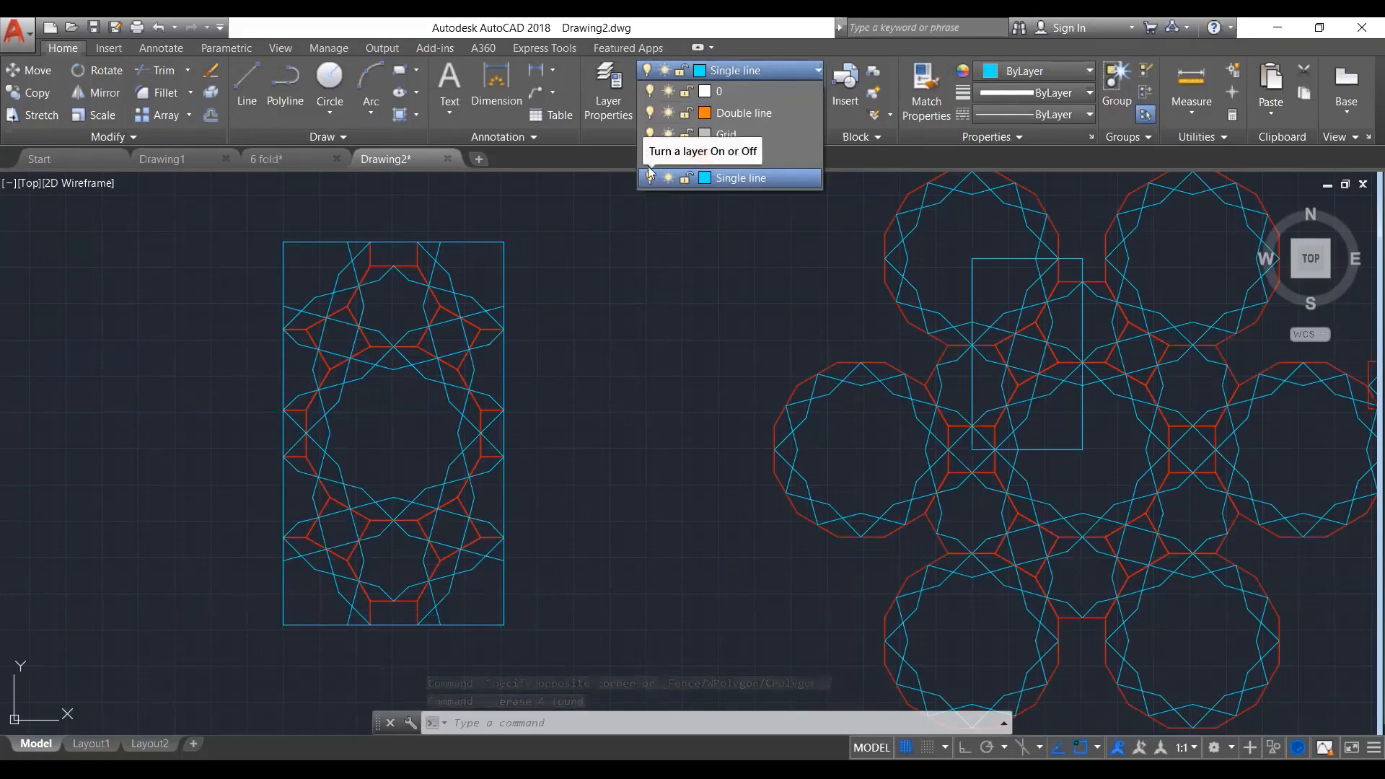
{"action": "left_click", "coordinate": [650, 157]}
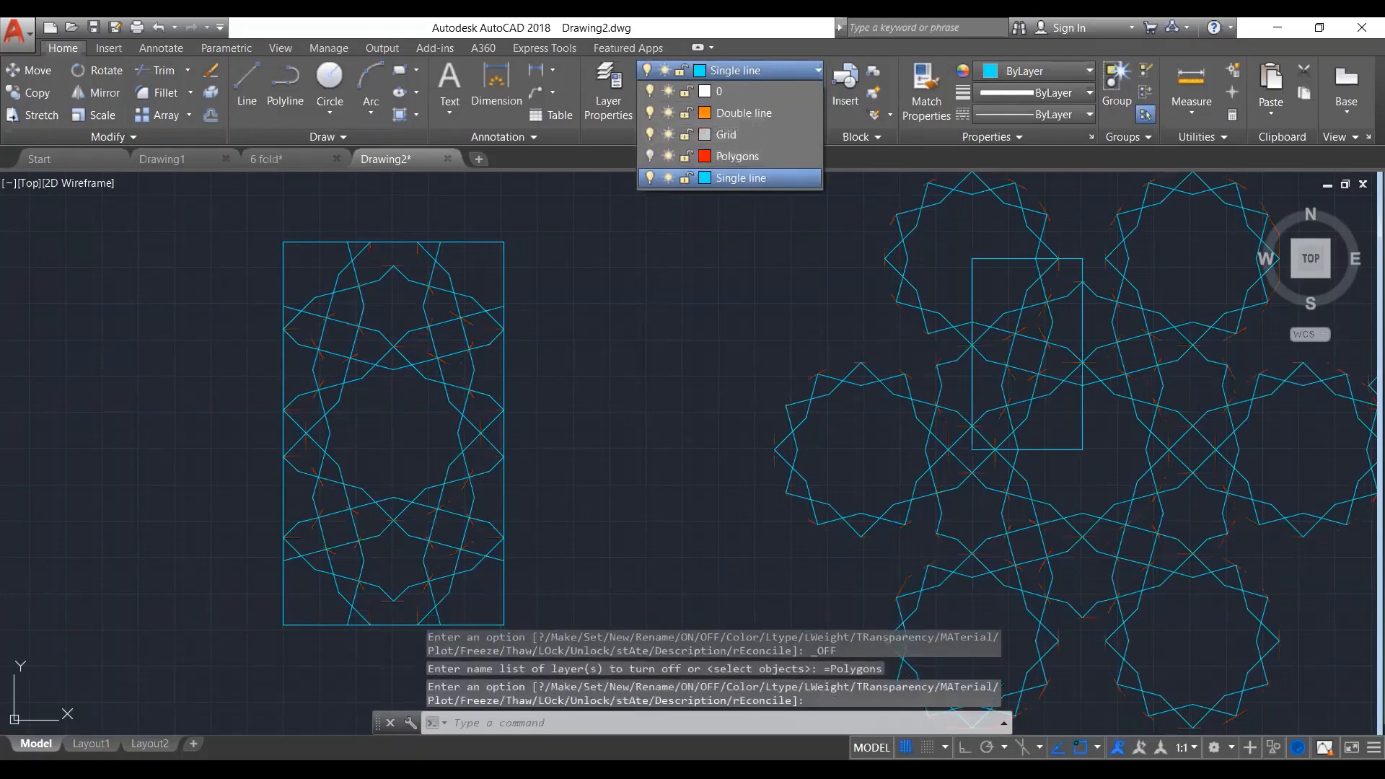
{"action": "left_click", "coordinate": [741, 177]}
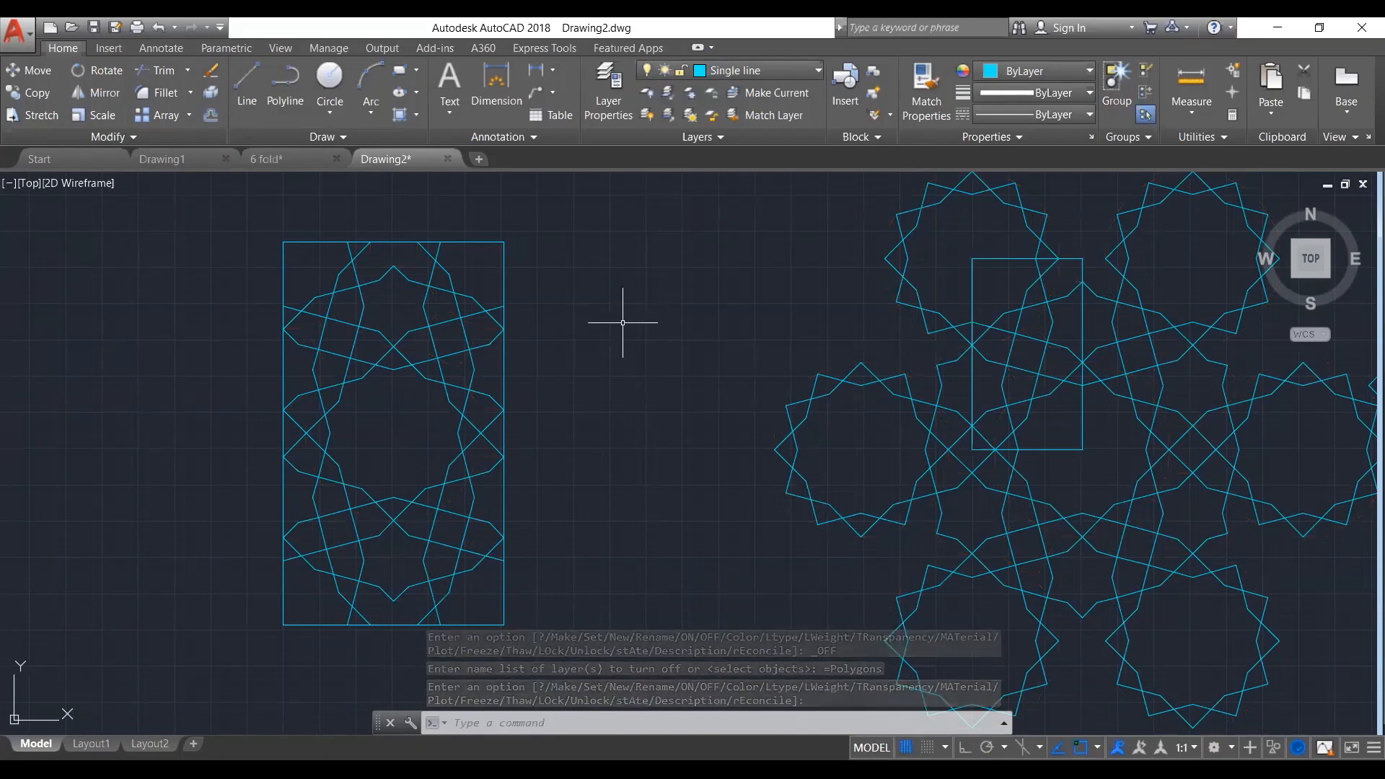
{"action": "left_click", "coordinate": [750, 70]}
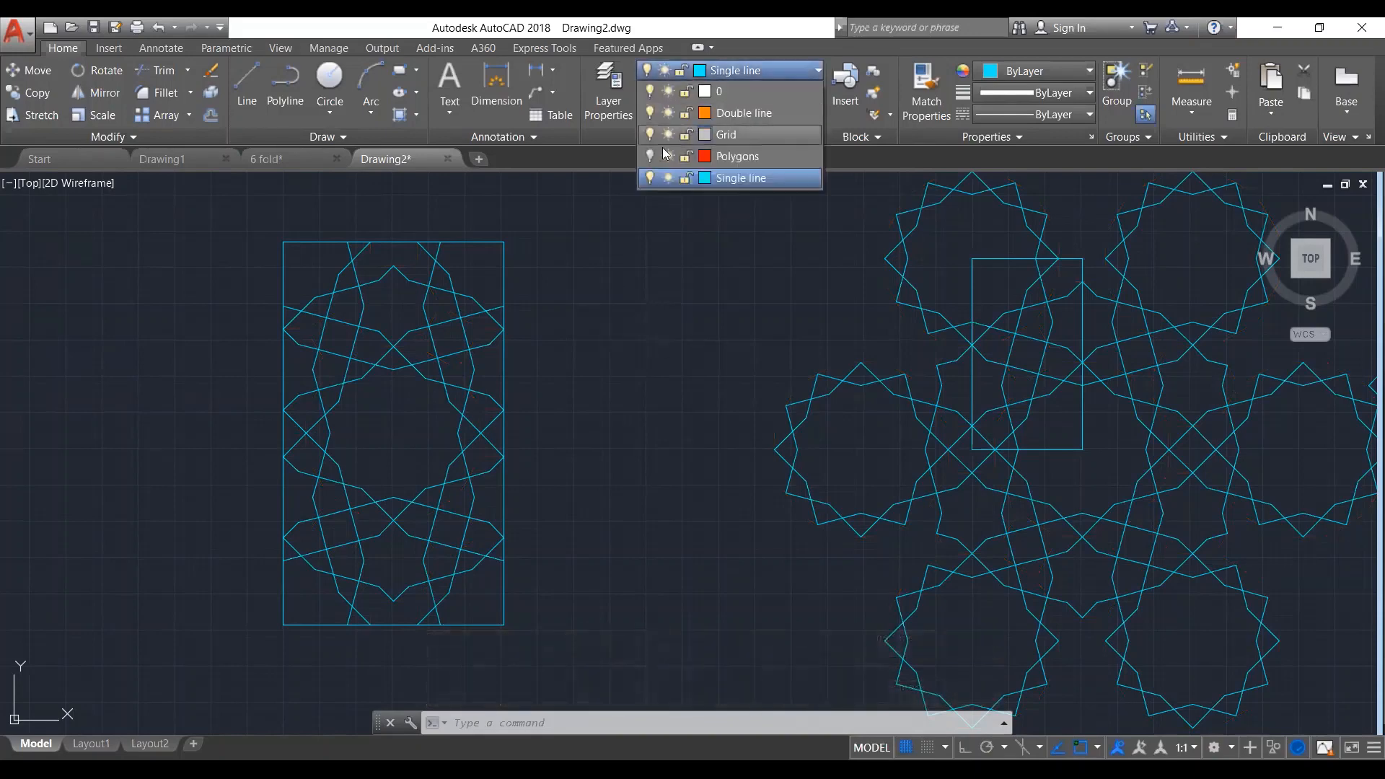
{"action": "left_click", "coordinate": [651, 157]}
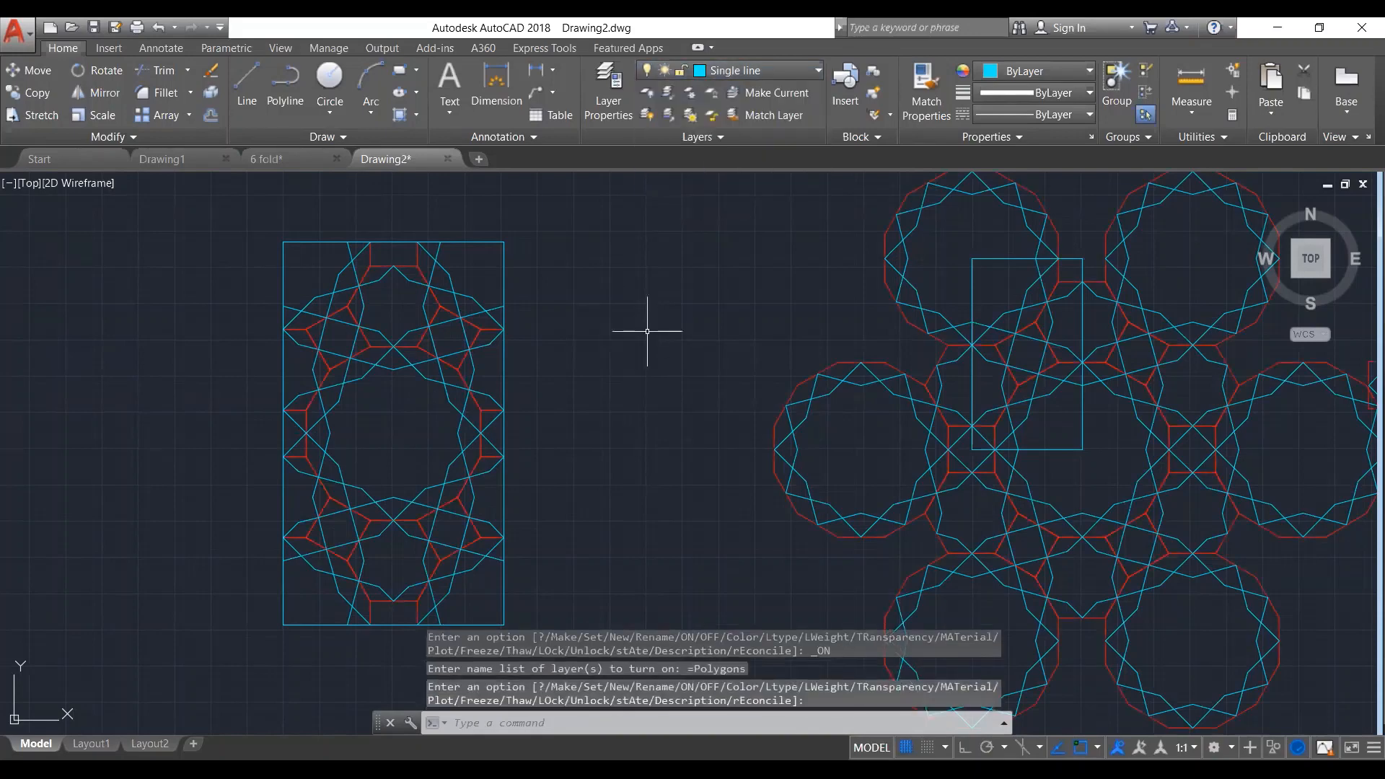
Switch to the 6 fold drawing and examine its sets of twelve-sided, triangular, square and hexagonal pattern tiles
{"action": "left_click", "coordinate": [308, 160]}
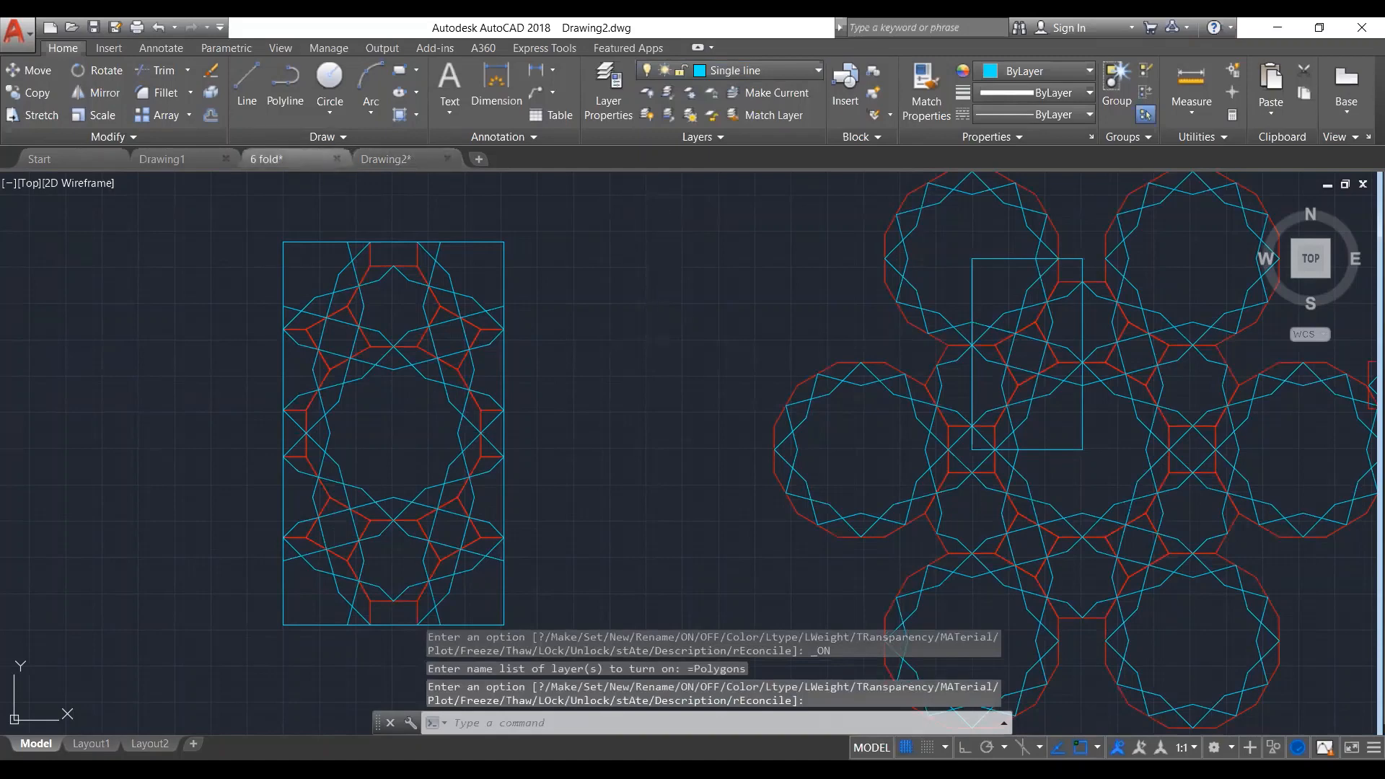
{"action": "scroll", "coordinate": [586, 340], "scroll_direction": "down", "scroll_amount": 2}
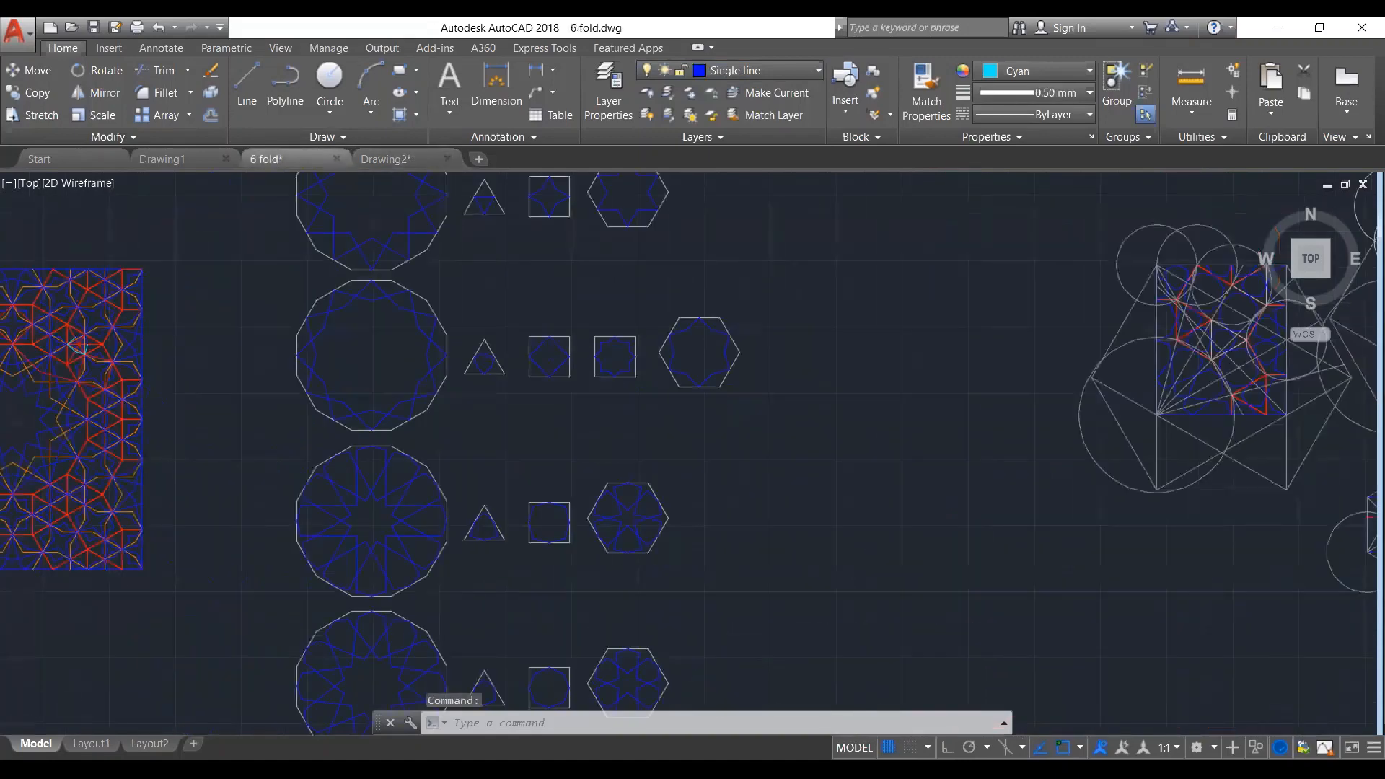
{"action": "scroll", "coordinate": [586, 340], "scroll_direction": "down", "scroll_amount": 1}
{"action": "scroll", "coordinate": [585, 340], "scroll_direction": "down", "scroll_amount": 2}
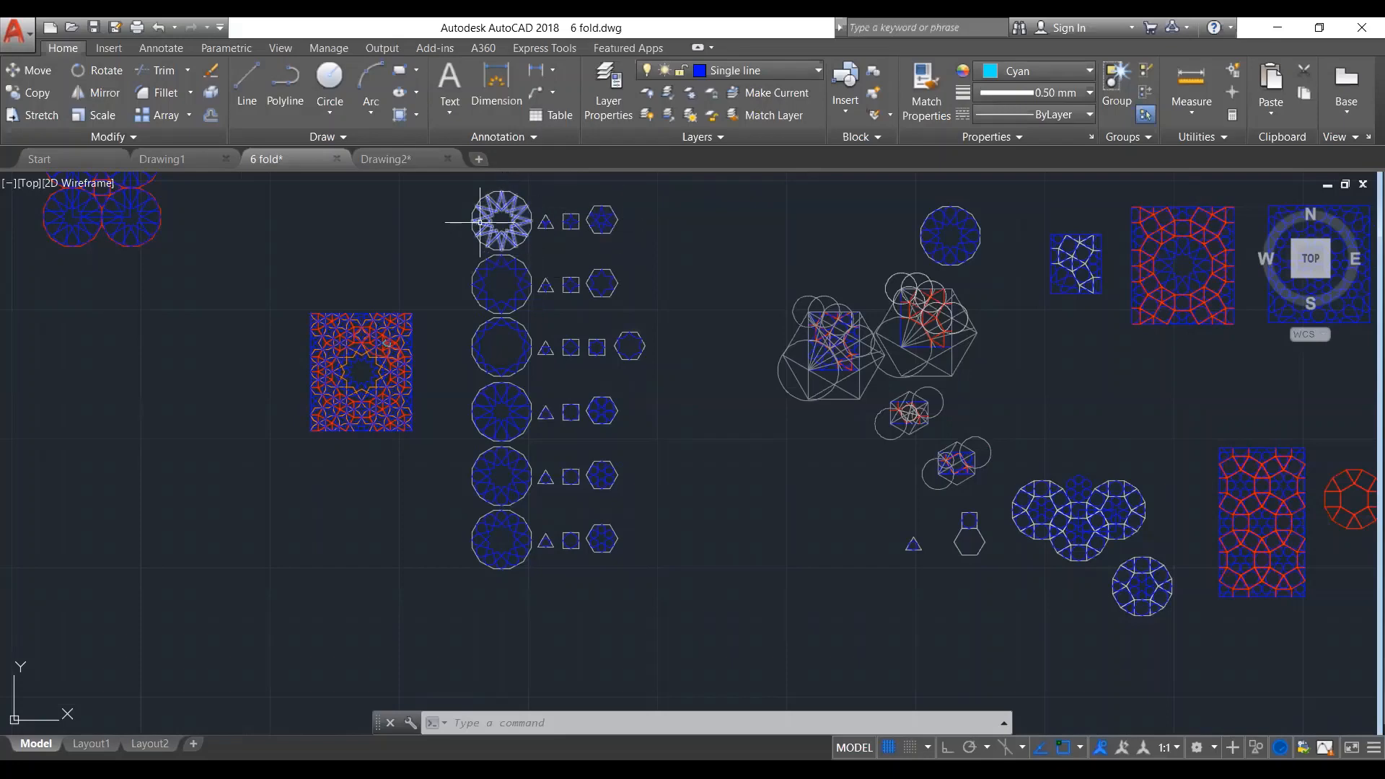
{"action": "scroll", "coordinate": [606, 225], "scroll_direction": "up", "scroll_amount": 2}
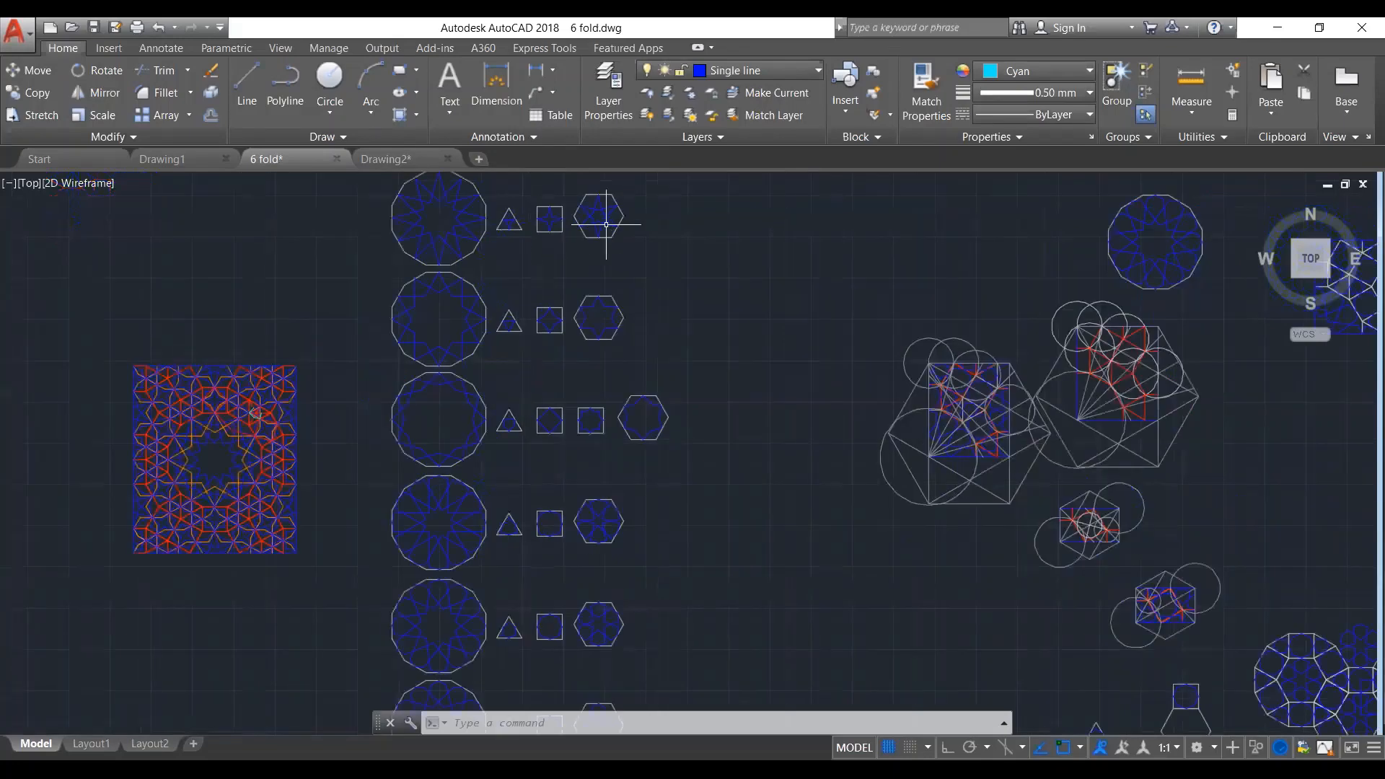
{"action": "scroll", "coordinate": [606, 225], "scroll_direction": "up", "scroll_amount": 2}
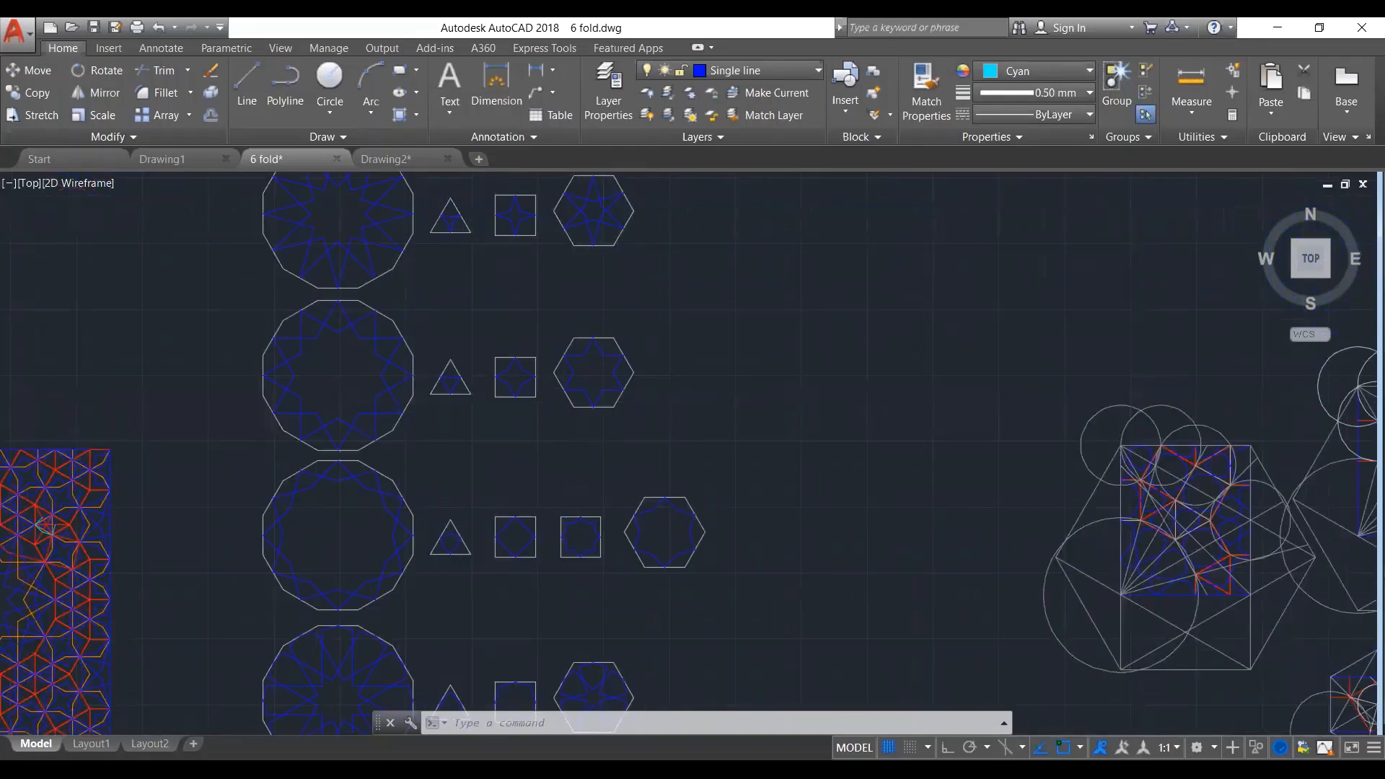
{"action": "scroll", "coordinate": [570, 438], "scroll_direction": "down", "scroll_amount": 2}
{"action": "scroll", "coordinate": [570, 438], "scroll_direction": "down", "scroll_amount": 2}
{"action": "type", "text": "l"}
{"action": "key", "text": "Return"}
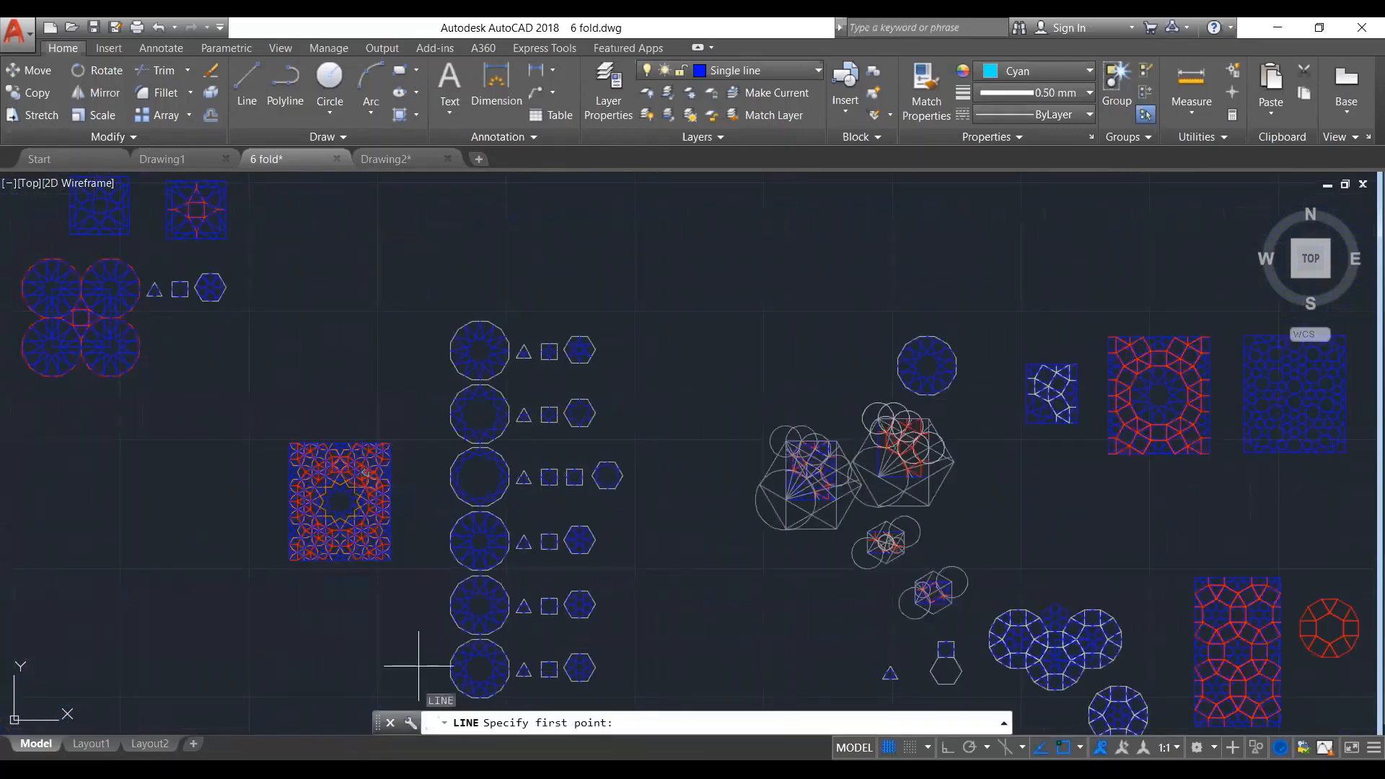
{"action": "scroll", "coordinate": [419, 666], "scroll_direction": "up", "scroll_amount": 2}
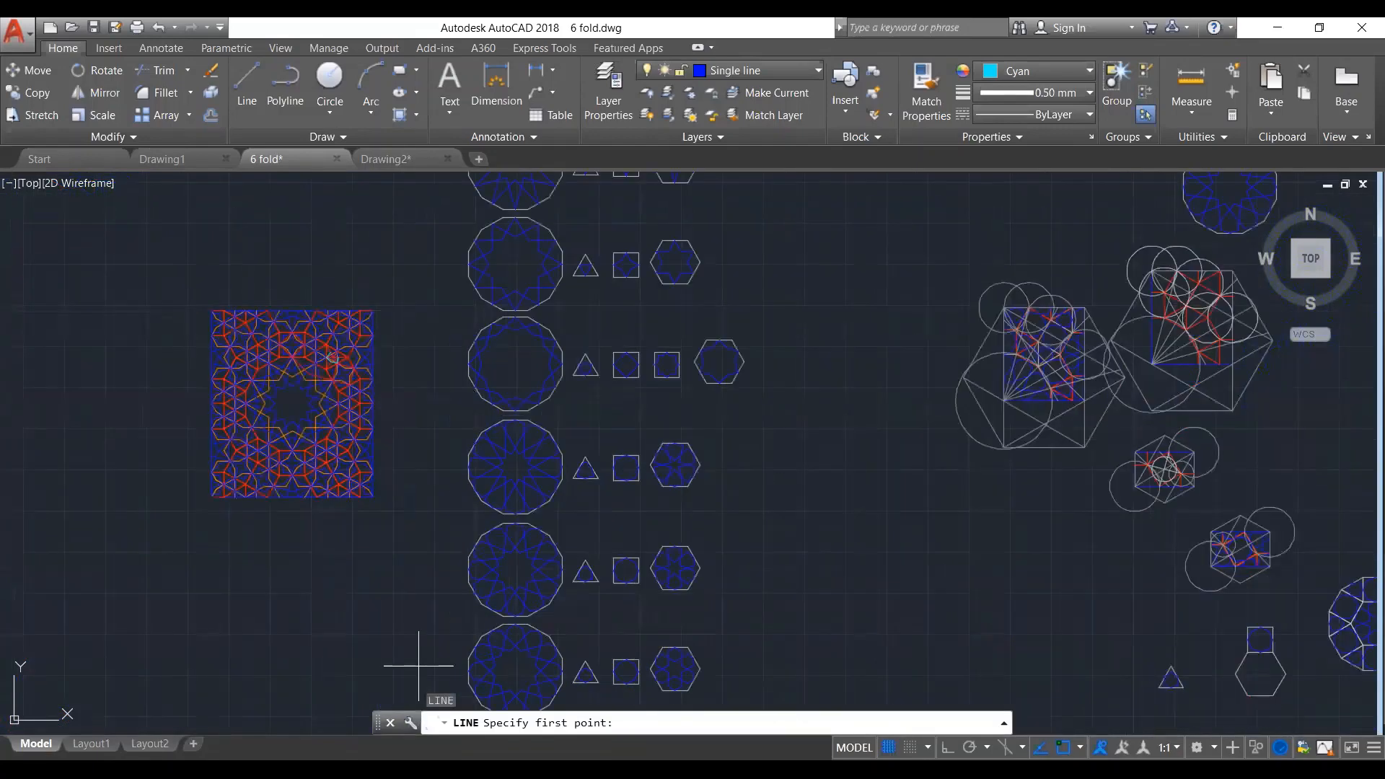
{"action": "scroll", "coordinate": [418, 666], "scroll_direction": "up", "scroll_amount": 2}
{"action": "scroll", "coordinate": [417, 664], "scroll_direction": "down", "scroll_amount": 2}
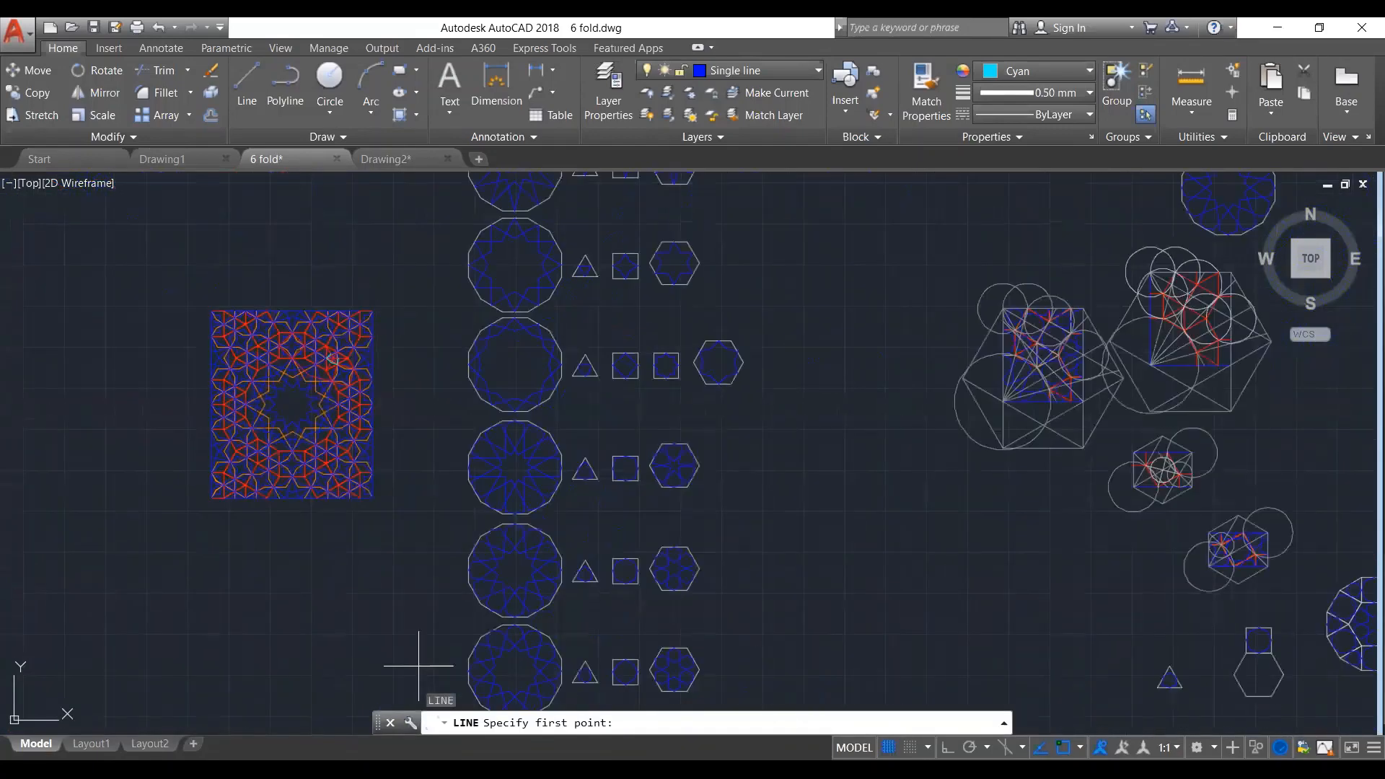
{"action": "key", "text": "Escape"}
{"action": "key", "text": "Escape"}
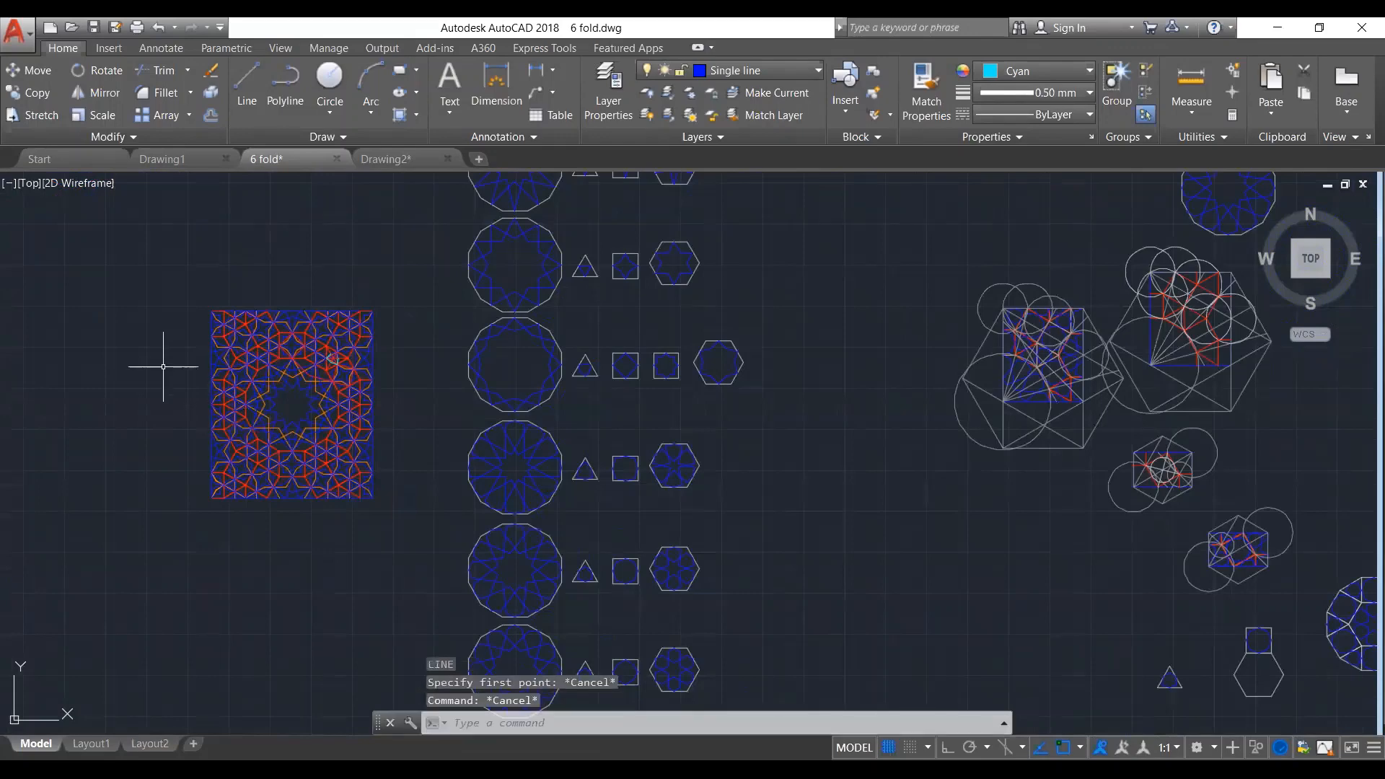
Turn off the current Single line layer to hide its star lines in the framed rectangular pattern beside the tile sets
{"action": "scroll", "coordinate": [152, 360], "scroll_direction": "up", "scroll_amount": 2}
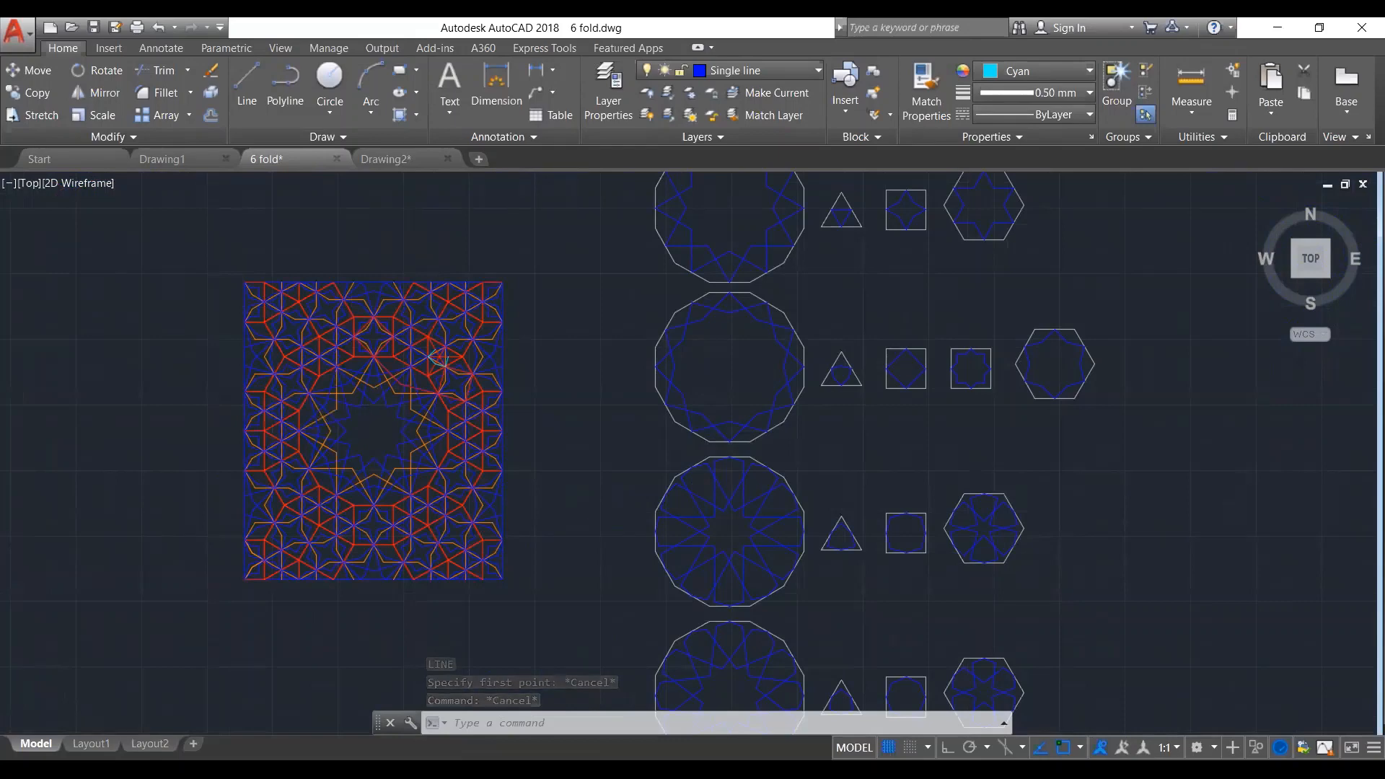
{"action": "scroll", "coordinate": [374, 422], "scroll_direction": "up", "scroll_amount": 2}
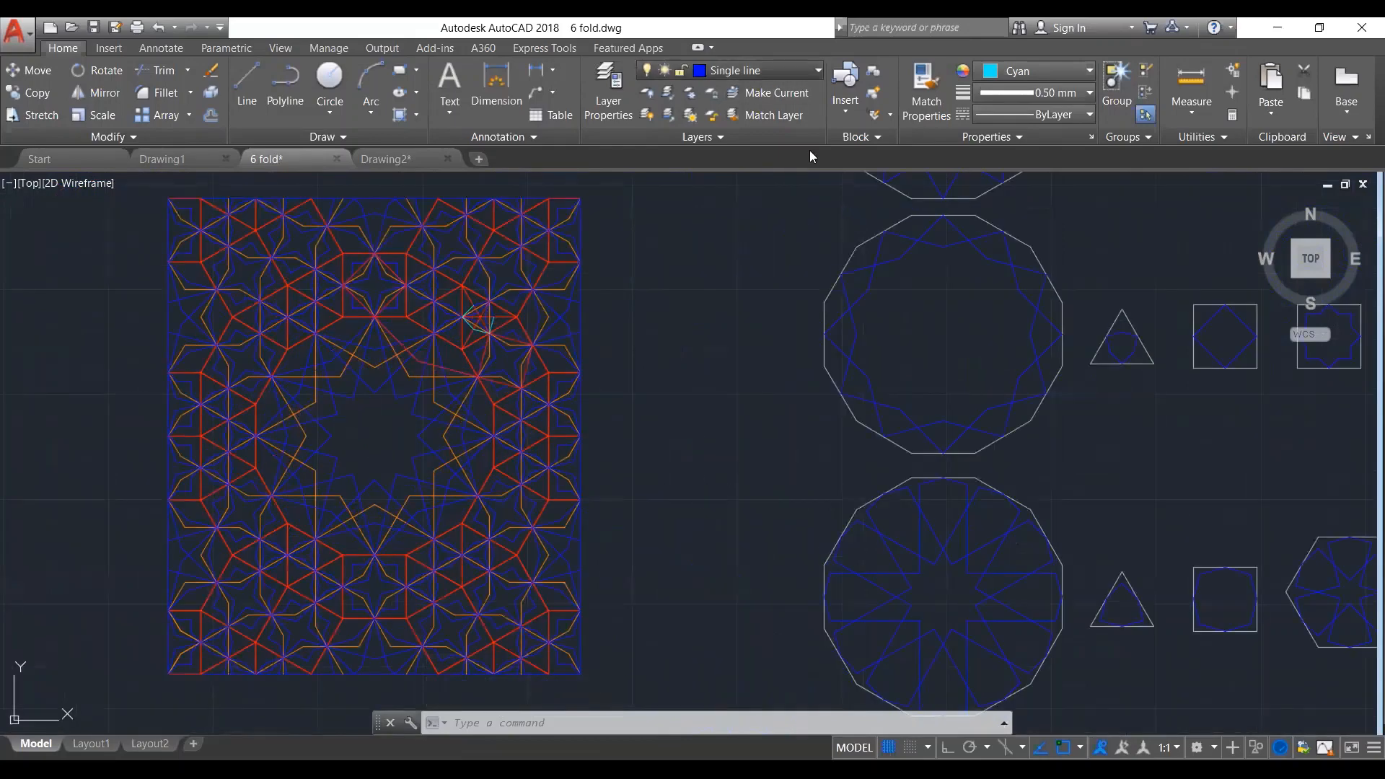
{"action": "left_click", "coordinate": [815, 71]}
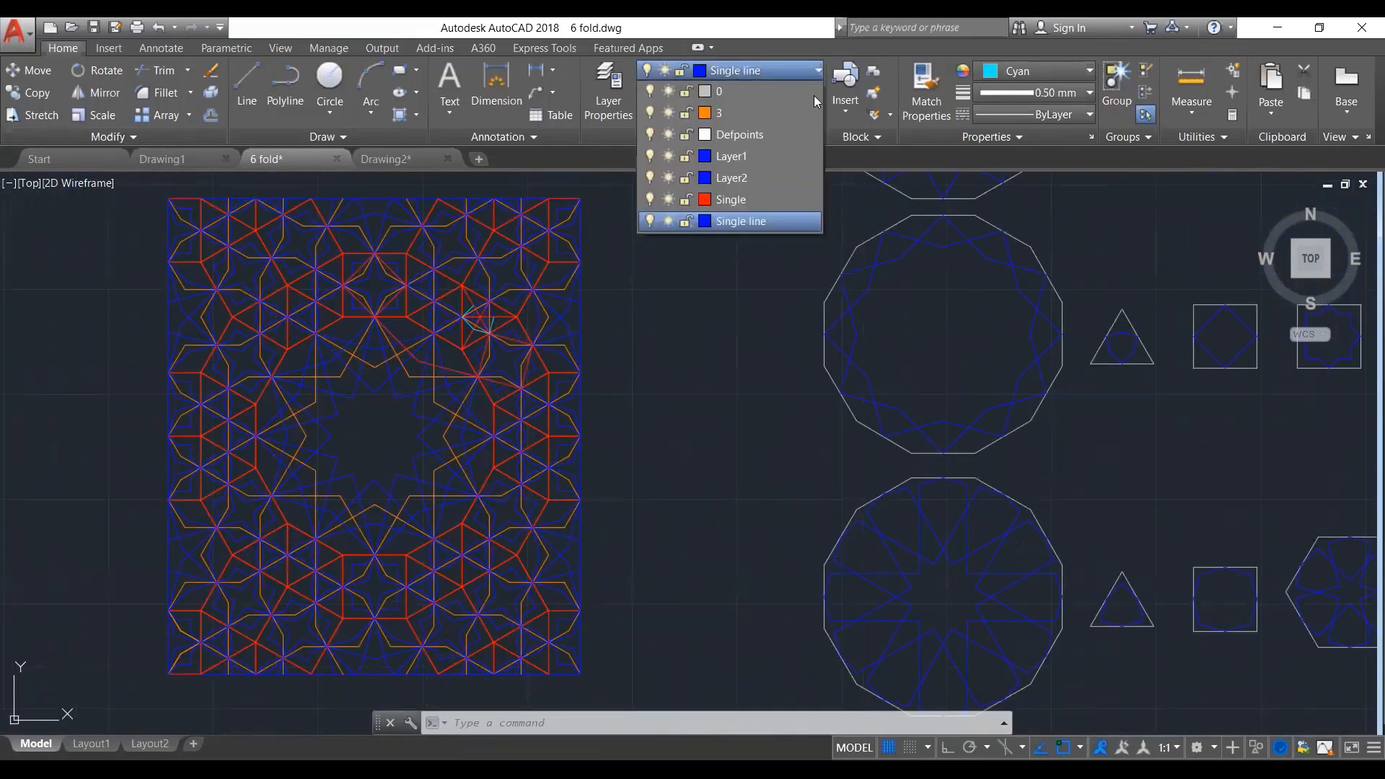
{"action": "left_click", "coordinate": [651, 222]}
{"action": "left_click", "coordinate": [628, 331]}
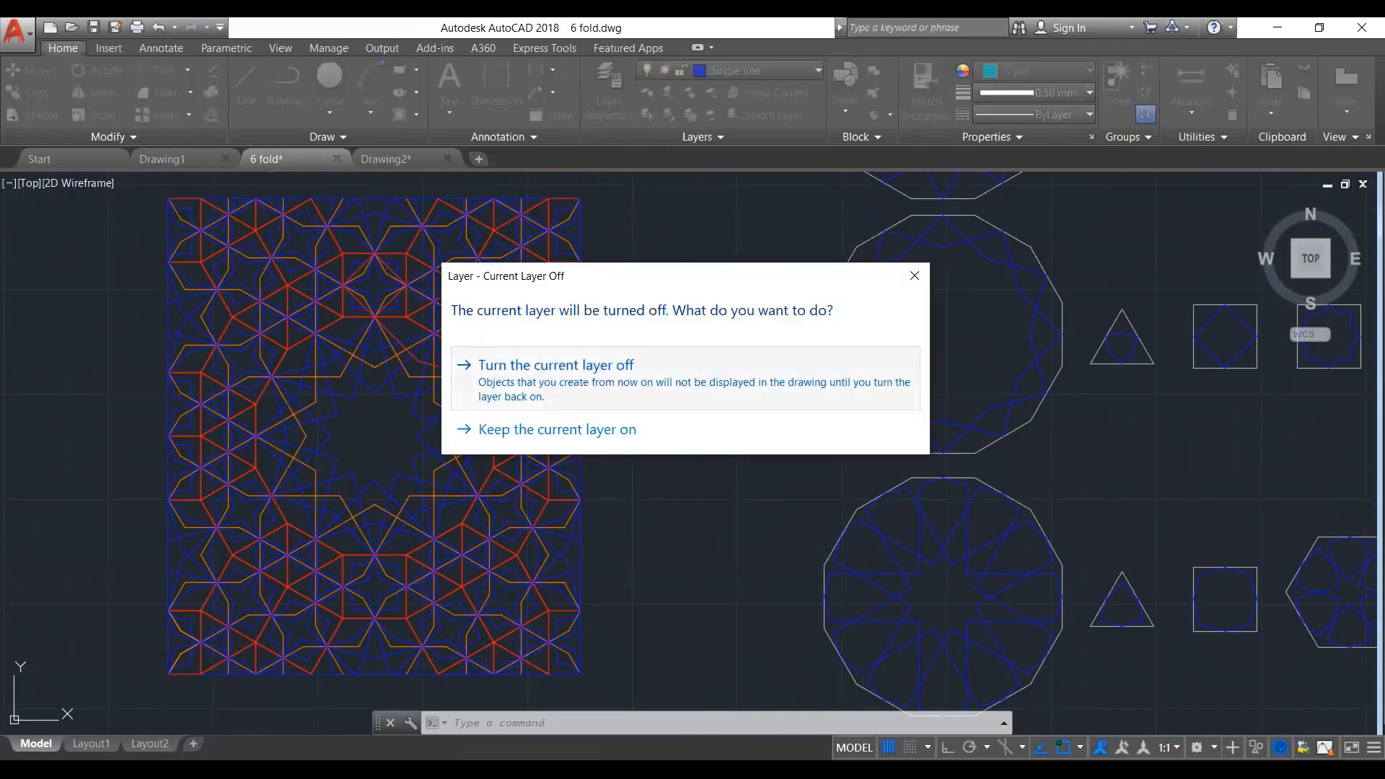
{"action": "left_click", "coordinate": [620, 366]}
Turn off Layer2 and layer 3, keeping the Single layer's red polygon grid displayed in the frame
{"action": "left_click", "coordinate": [750, 70]}
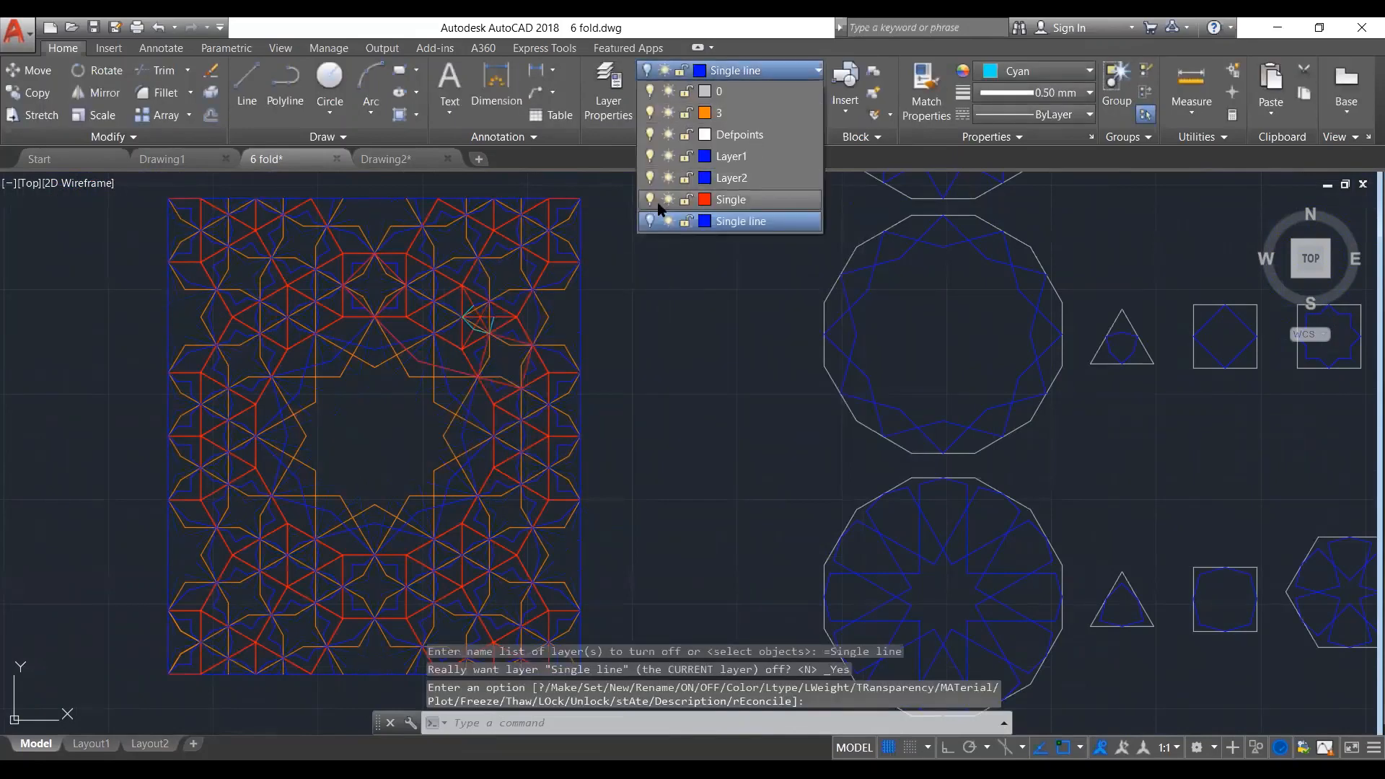
{"action": "left_click", "coordinate": [650, 199]}
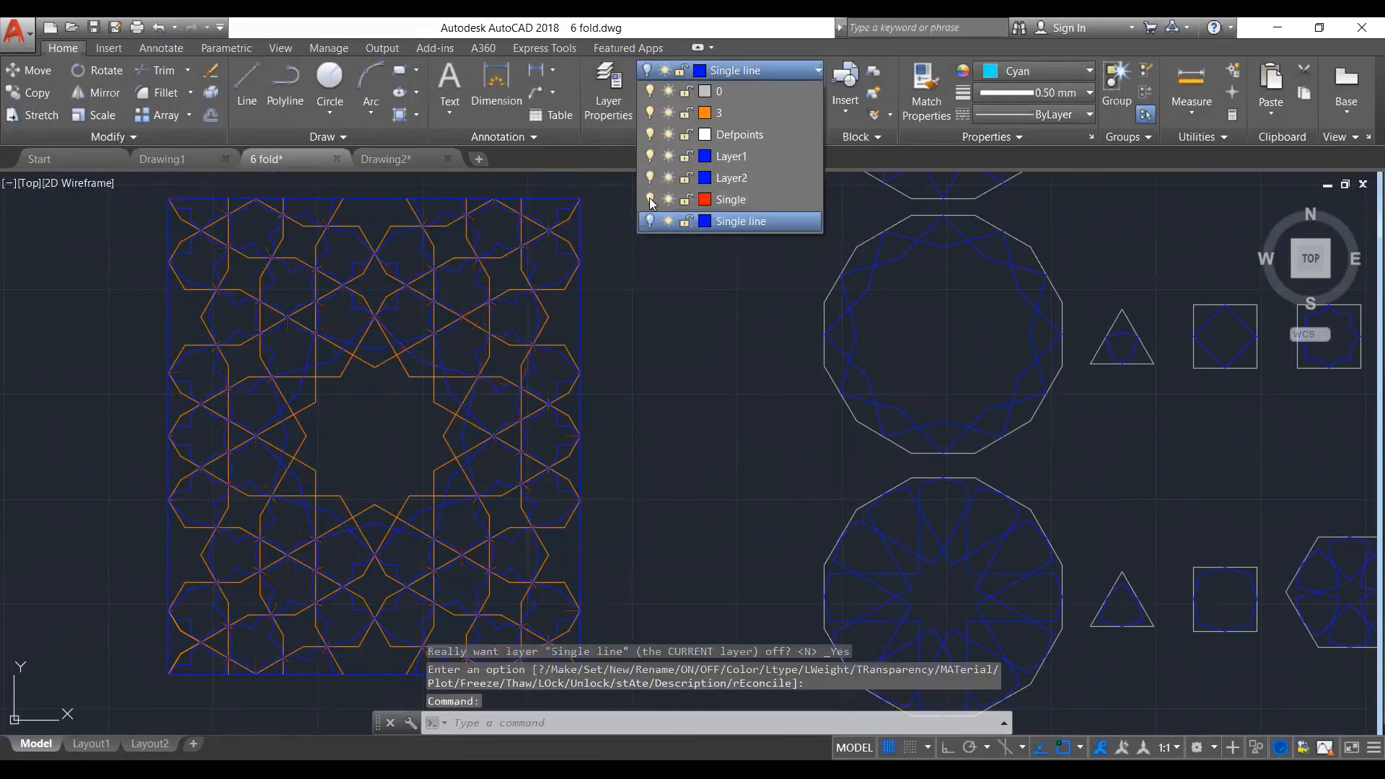
{"action": "left_click", "coordinate": [651, 200]}
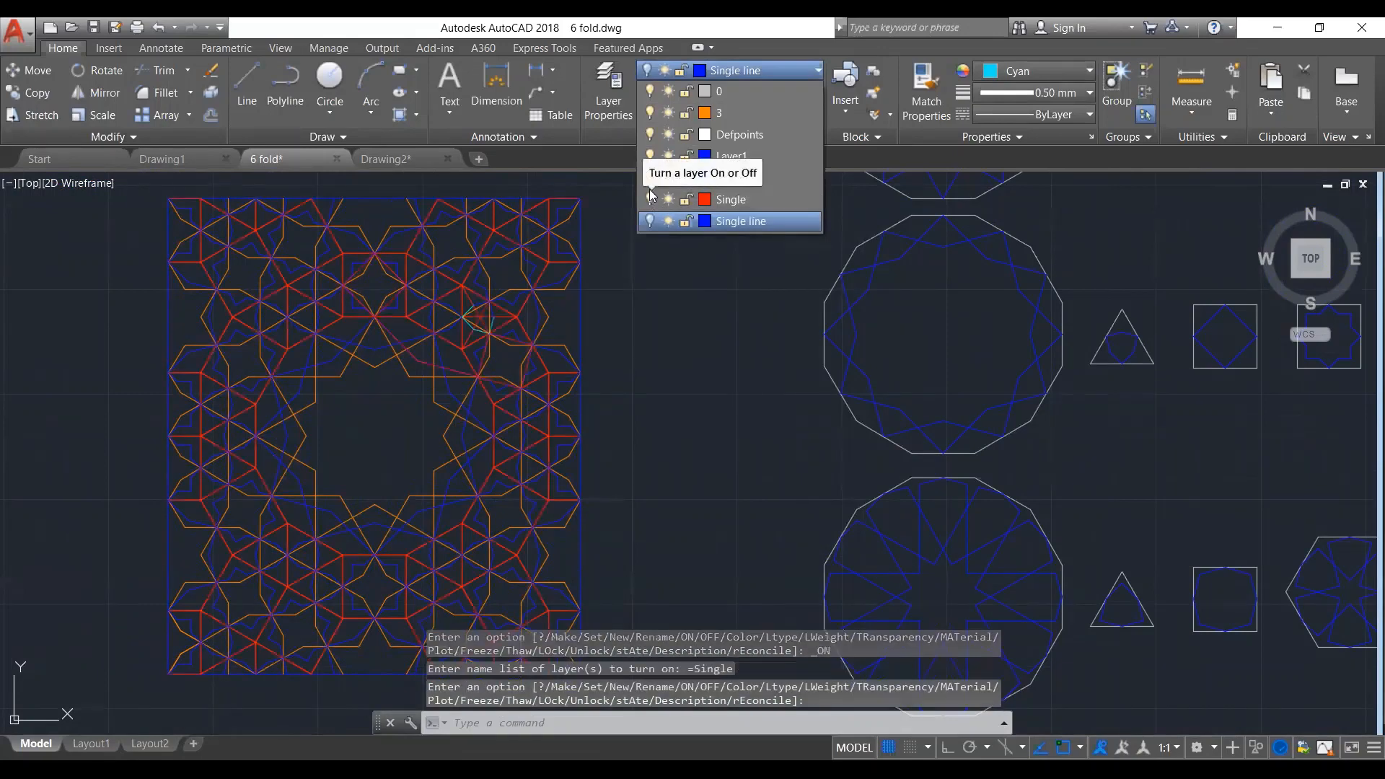
{"action": "left_click", "coordinate": [651, 179]}
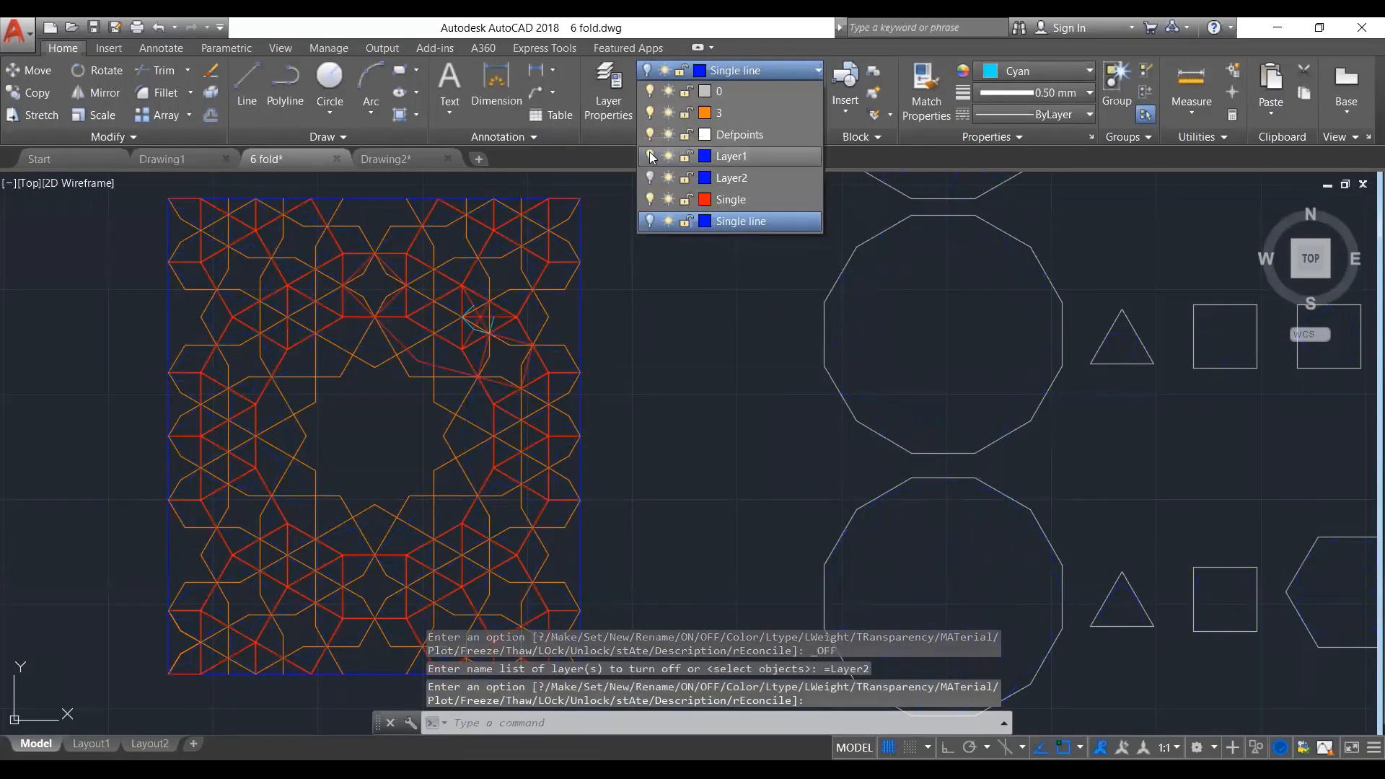
{"action": "left_click", "coordinate": [651, 156]}
{"action": "left_click", "coordinate": [651, 157]}
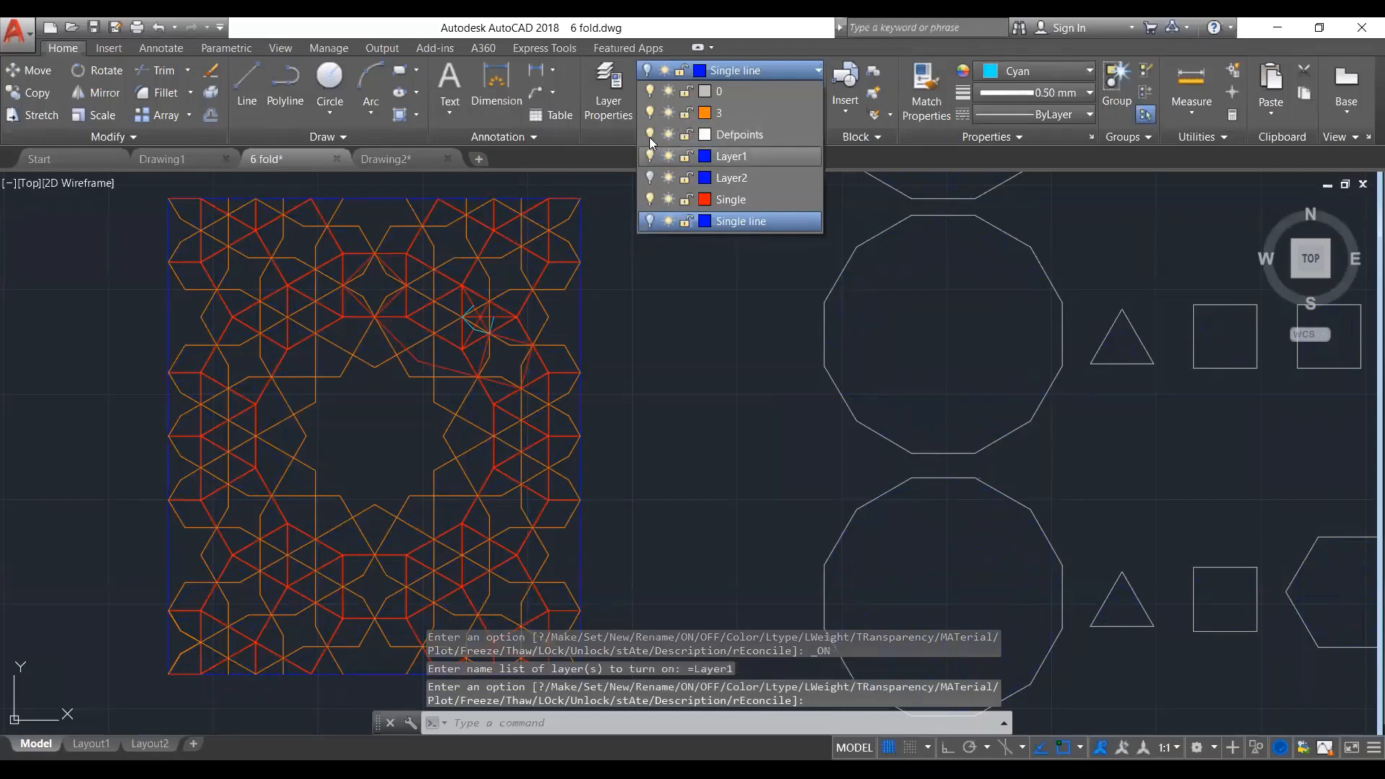
{"action": "left_click", "coordinate": [650, 113]}
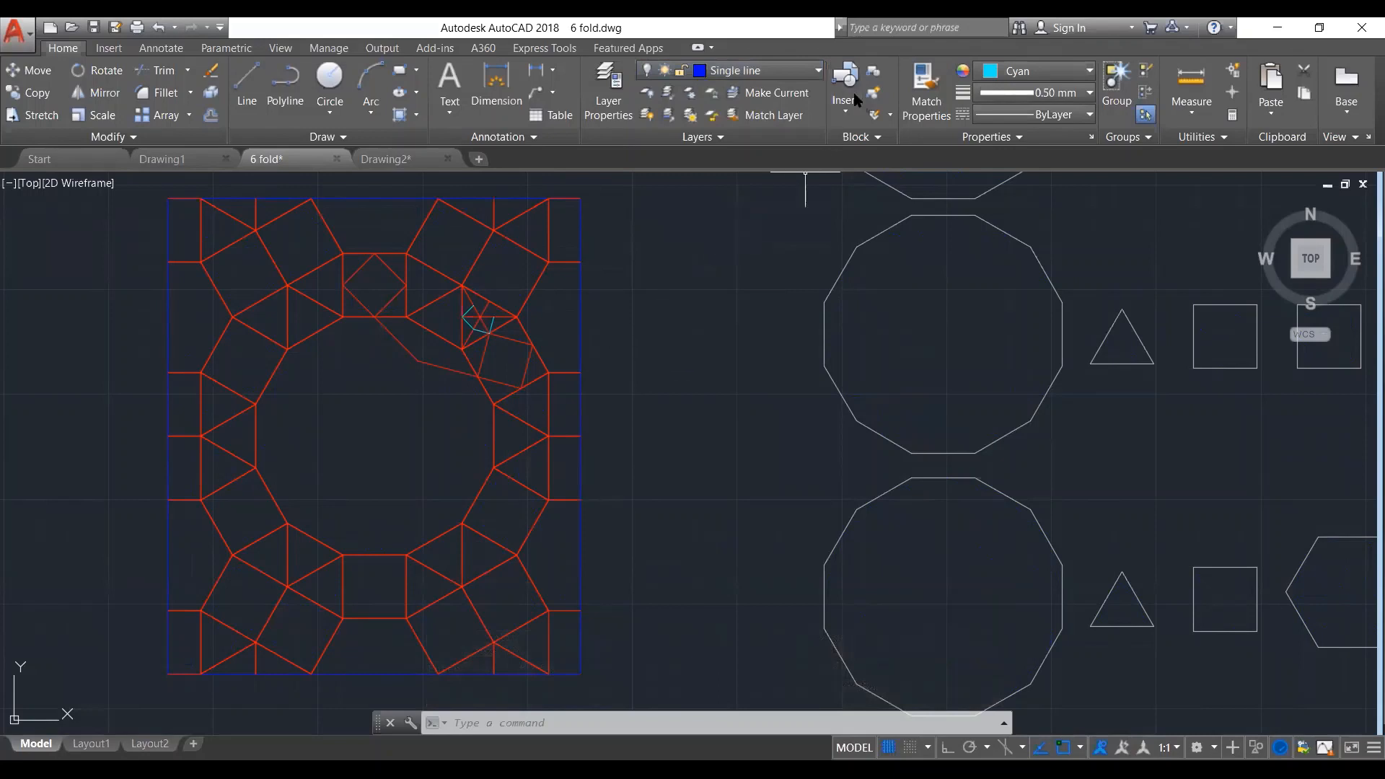
Show layer 3 and hide the Single layer to view the orange pattern without its polygon grid
{"action": "left_click", "coordinate": [794, 69]}
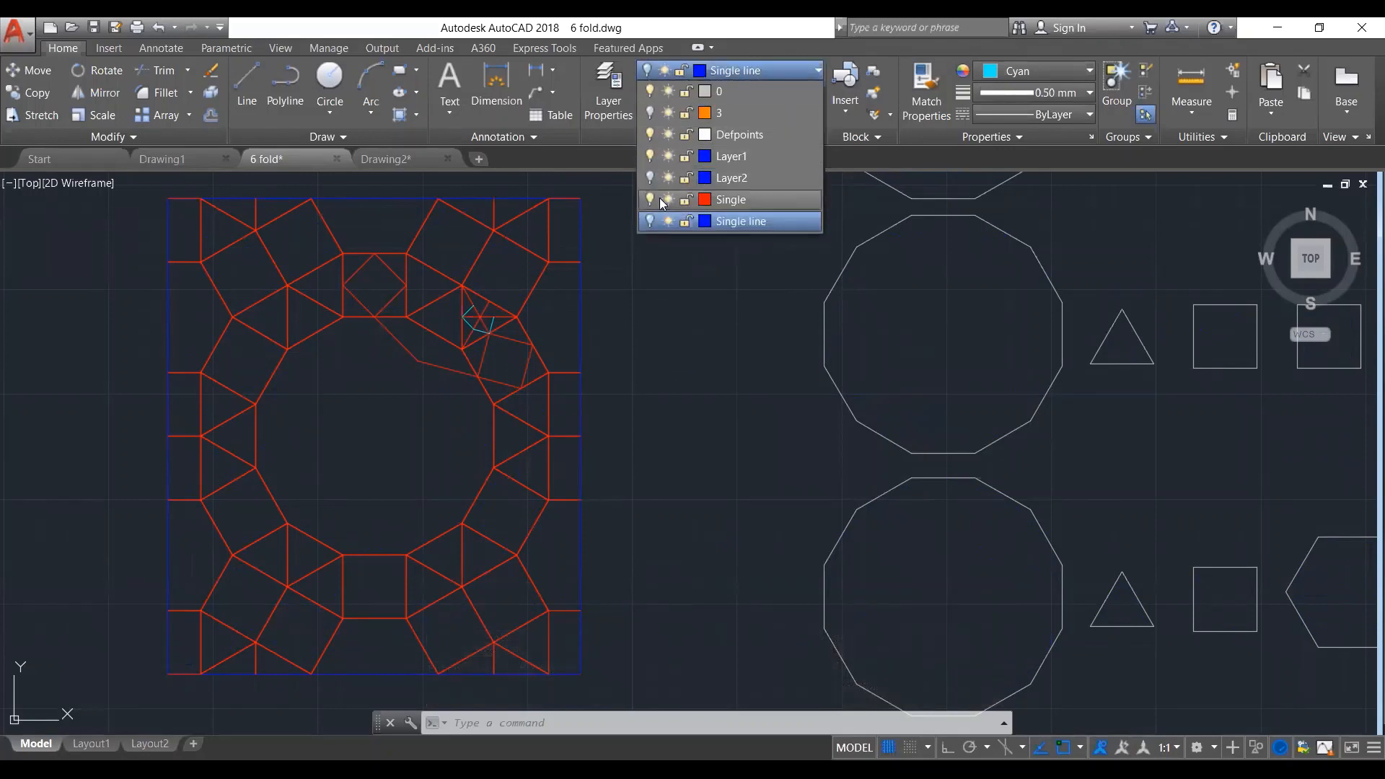
{"action": "left_click", "coordinate": [650, 114]}
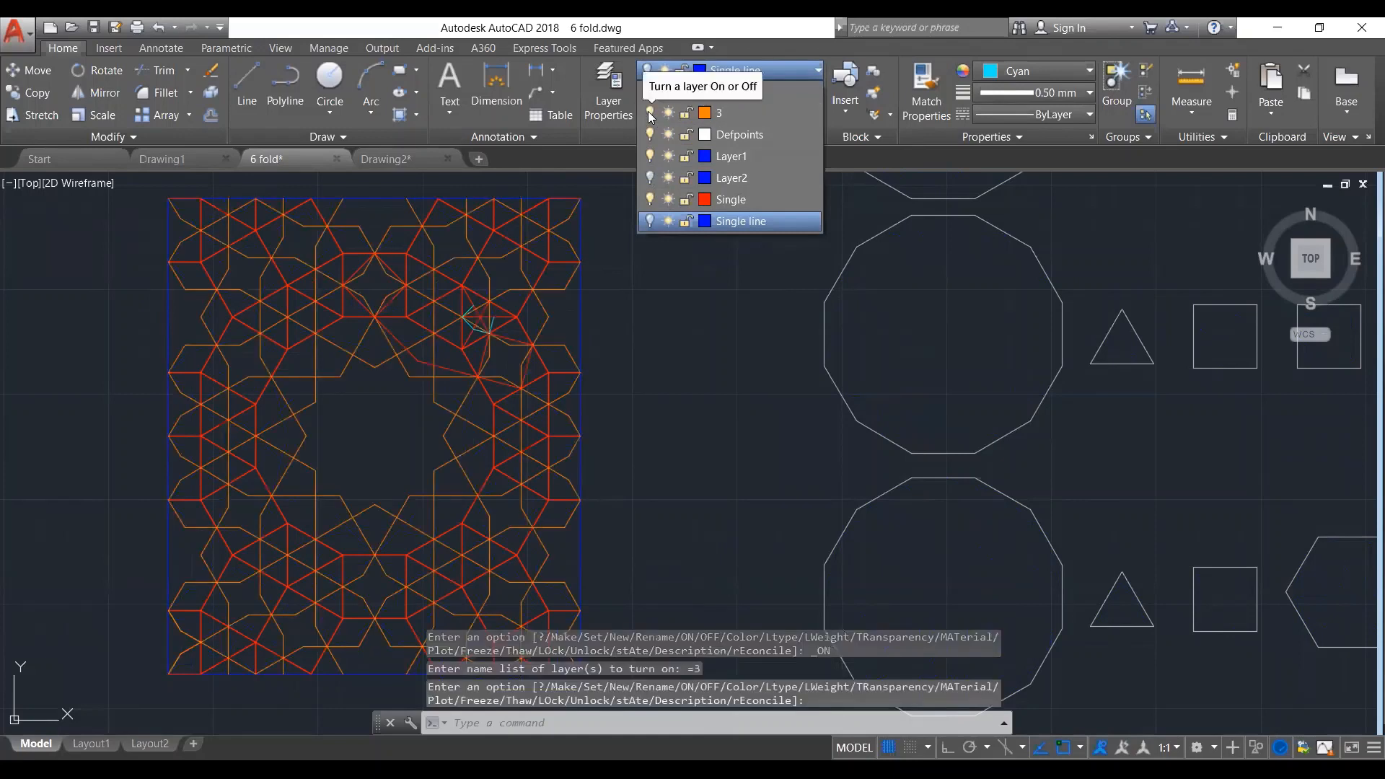
{"action": "left_click", "coordinate": [650, 200]}
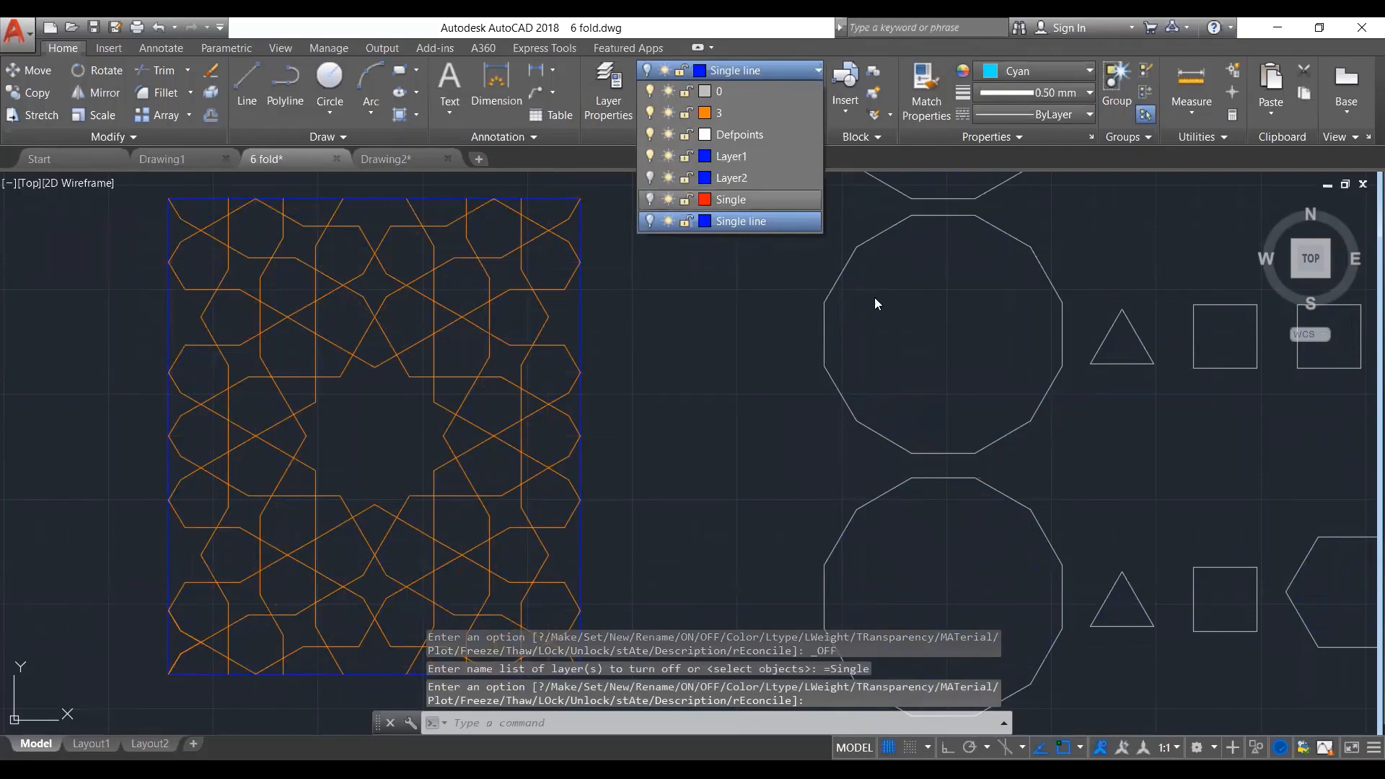
Hide layer 3 and view the pattern on Layer2 by itself, hiding that layer again
{"action": "left_click", "coordinate": [650, 113]}
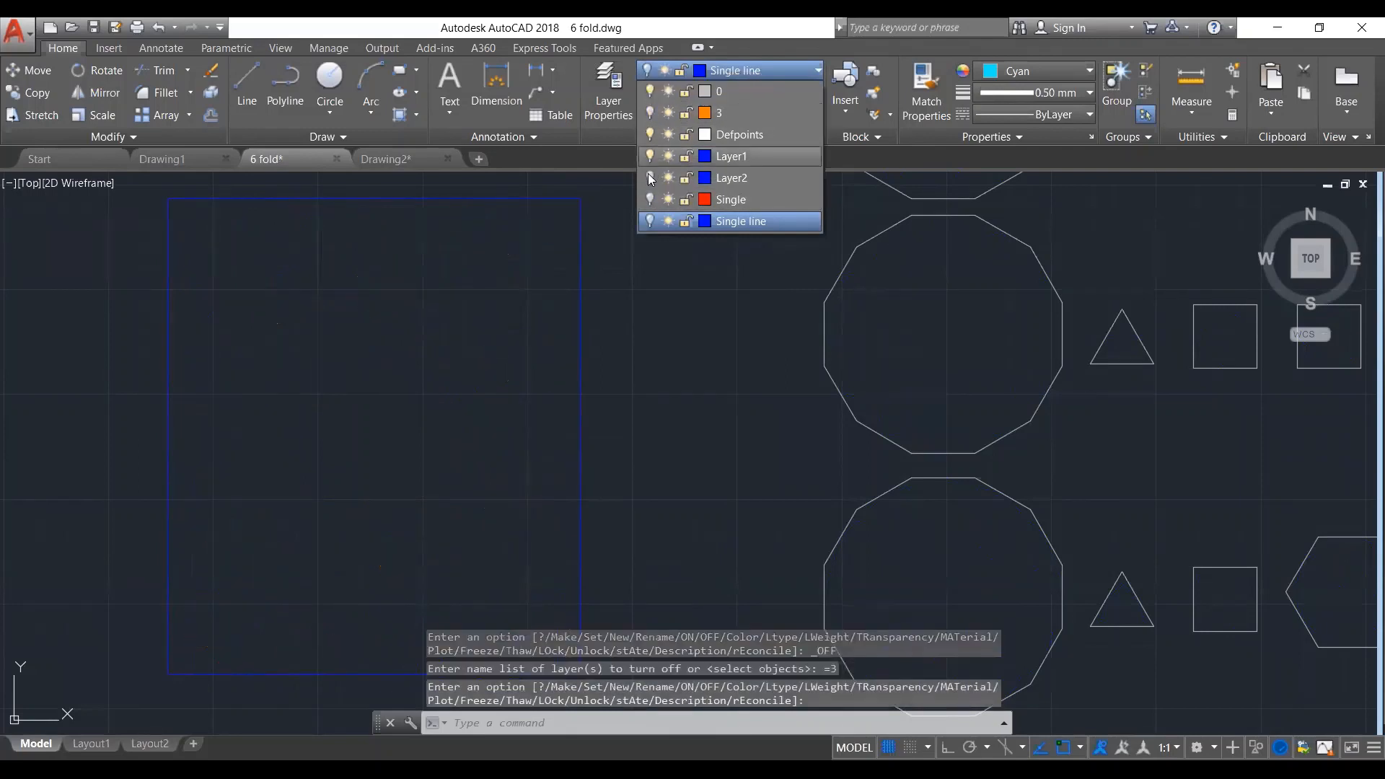
{"action": "left_click", "coordinate": [650, 178]}
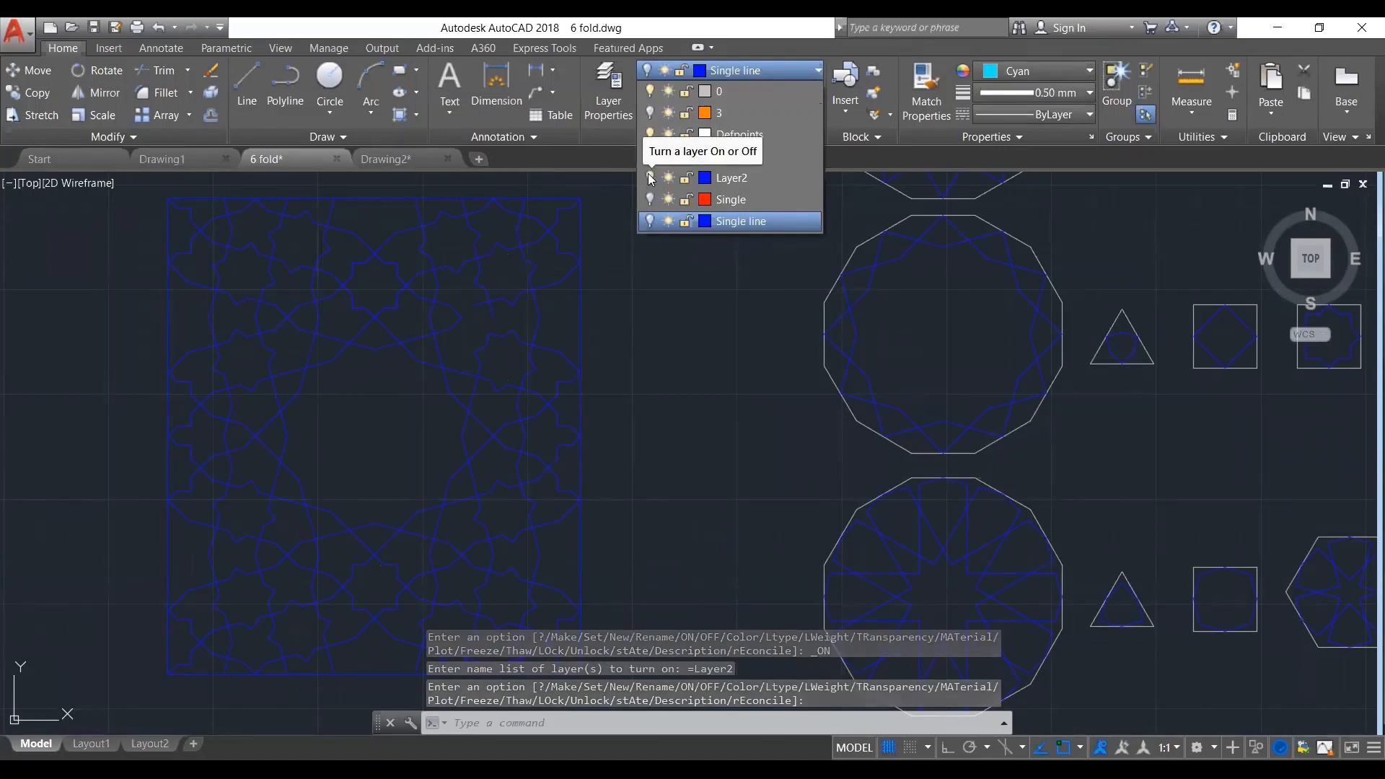
{"action": "left_click", "coordinate": [650, 178]}
Turn on the Single line and Single layers to view the blue star pattern over its red polygon grid
{"action": "left_click", "coordinate": [650, 200]}
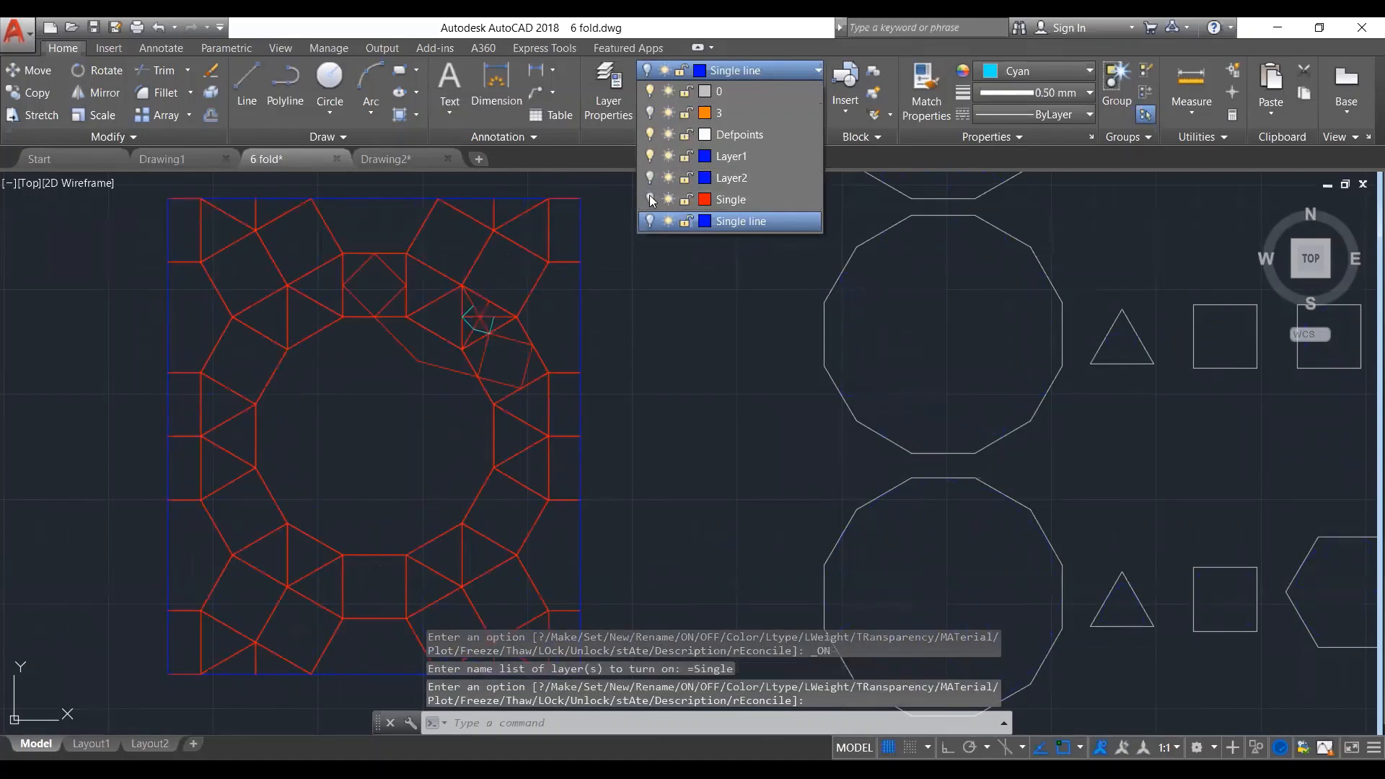
{"action": "left_click", "coordinate": [651, 200]}
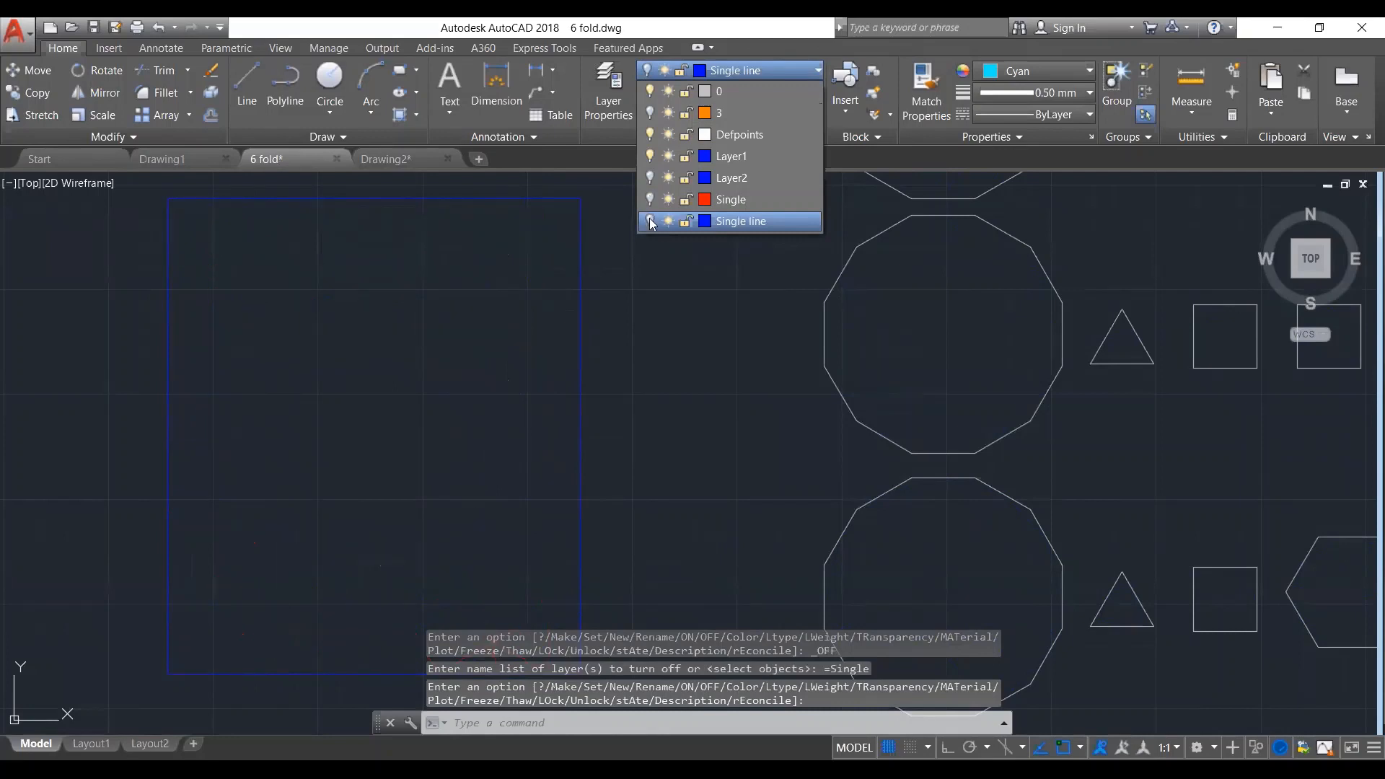
{"action": "left_click", "coordinate": [650, 220]}
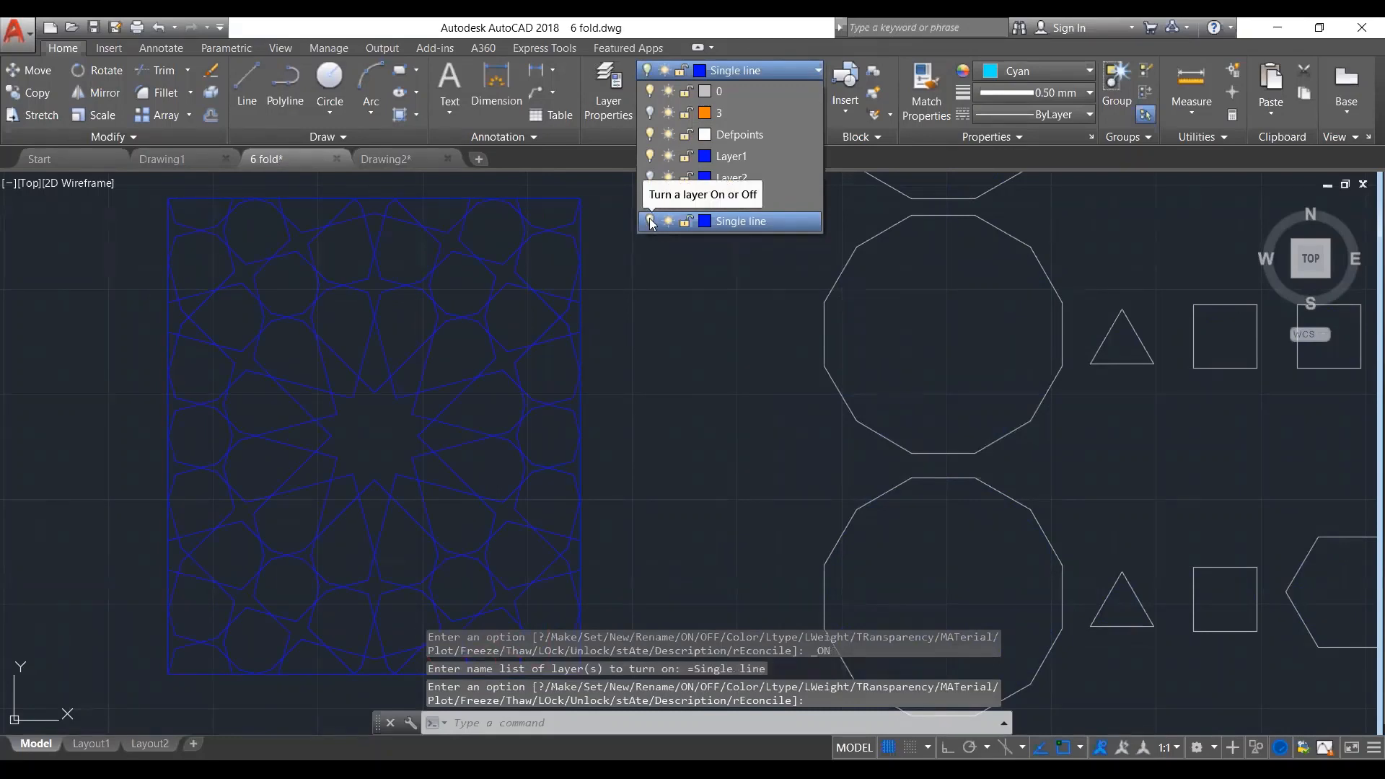
{"action": "left_click", "coordinate": [650, 200]}
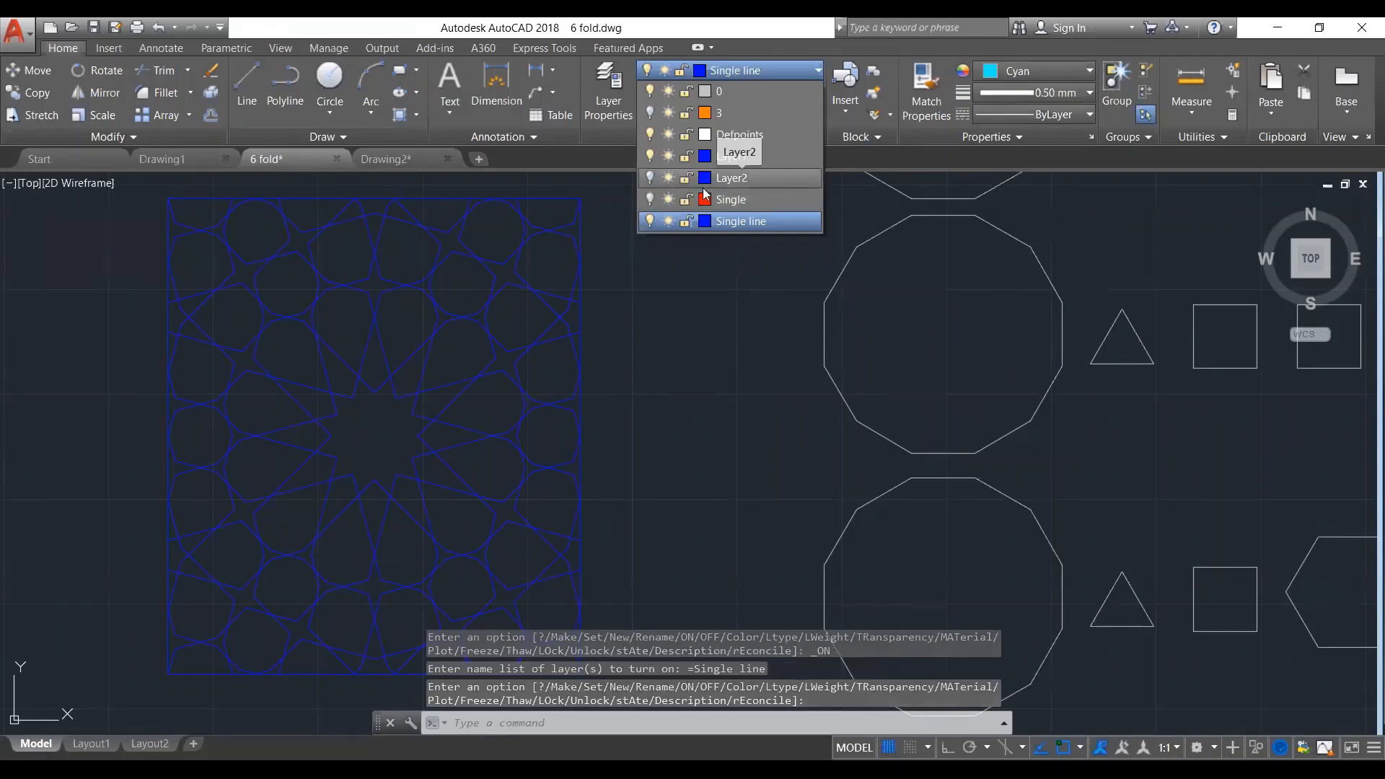
Turn off the current Single line layer and view Layer2's pattern over the red polygon grid, hiding Layer2 again
{"action": "left_click", "coordinate": [650, 222]}
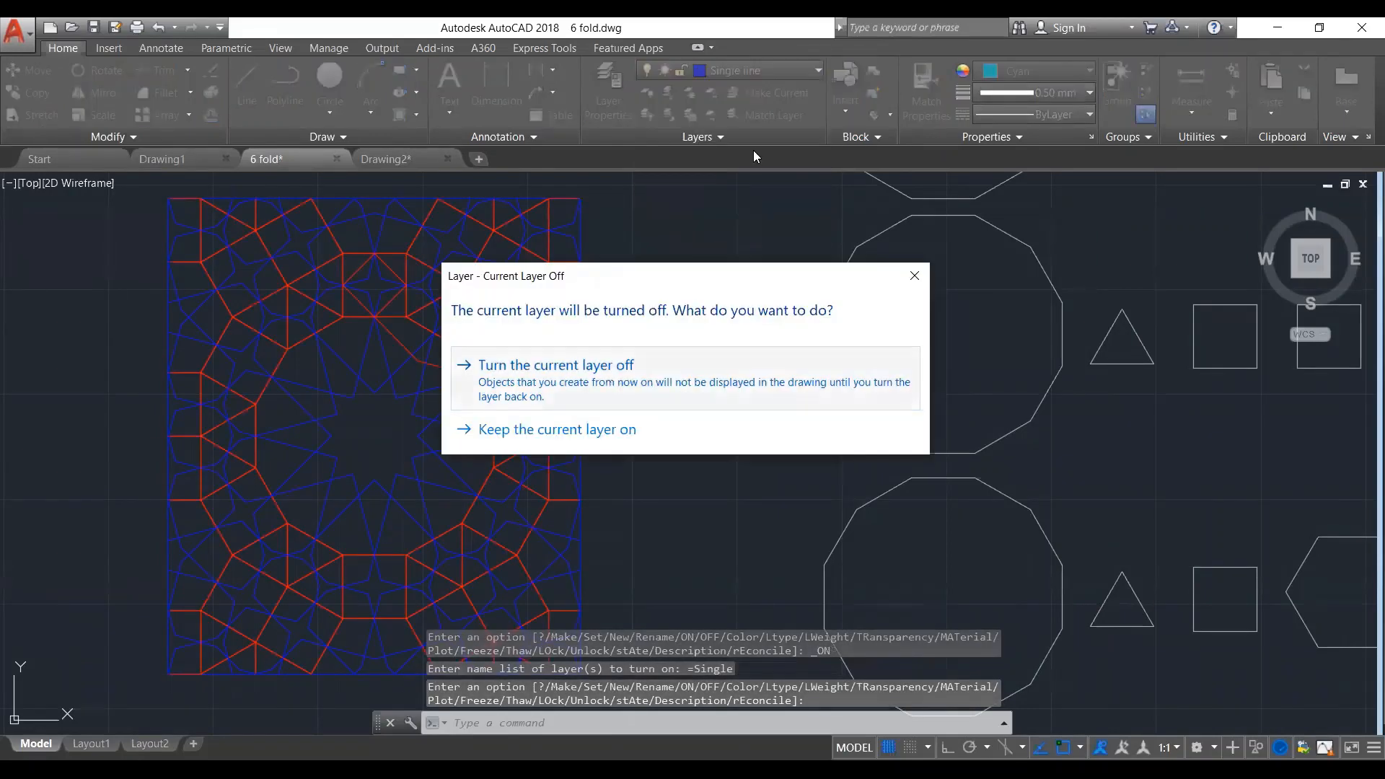
{"action": "left_click", "coordinate": [606, 375]}
{"action": "left_click", "coordinate": [750, 70]}
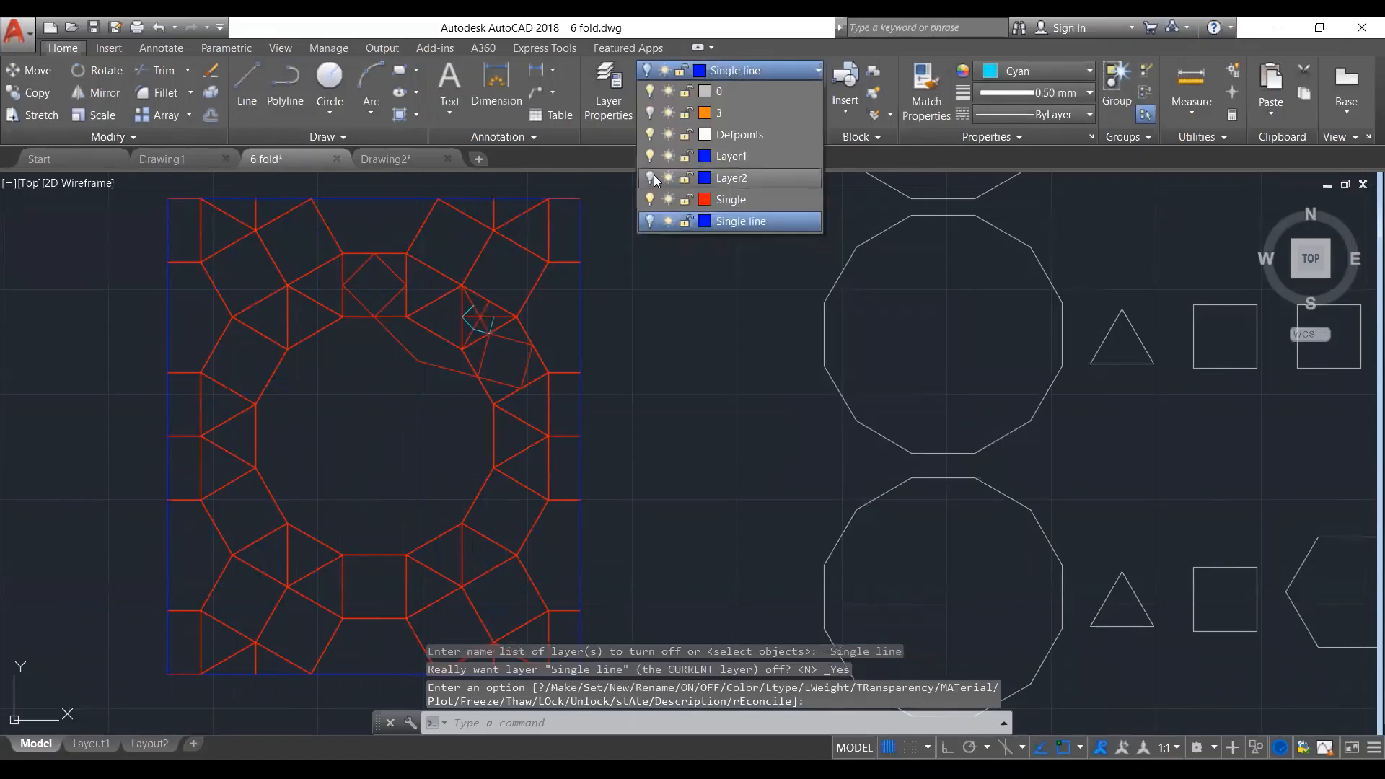
{"action": "left_click", "coordinate": [650, 178]}
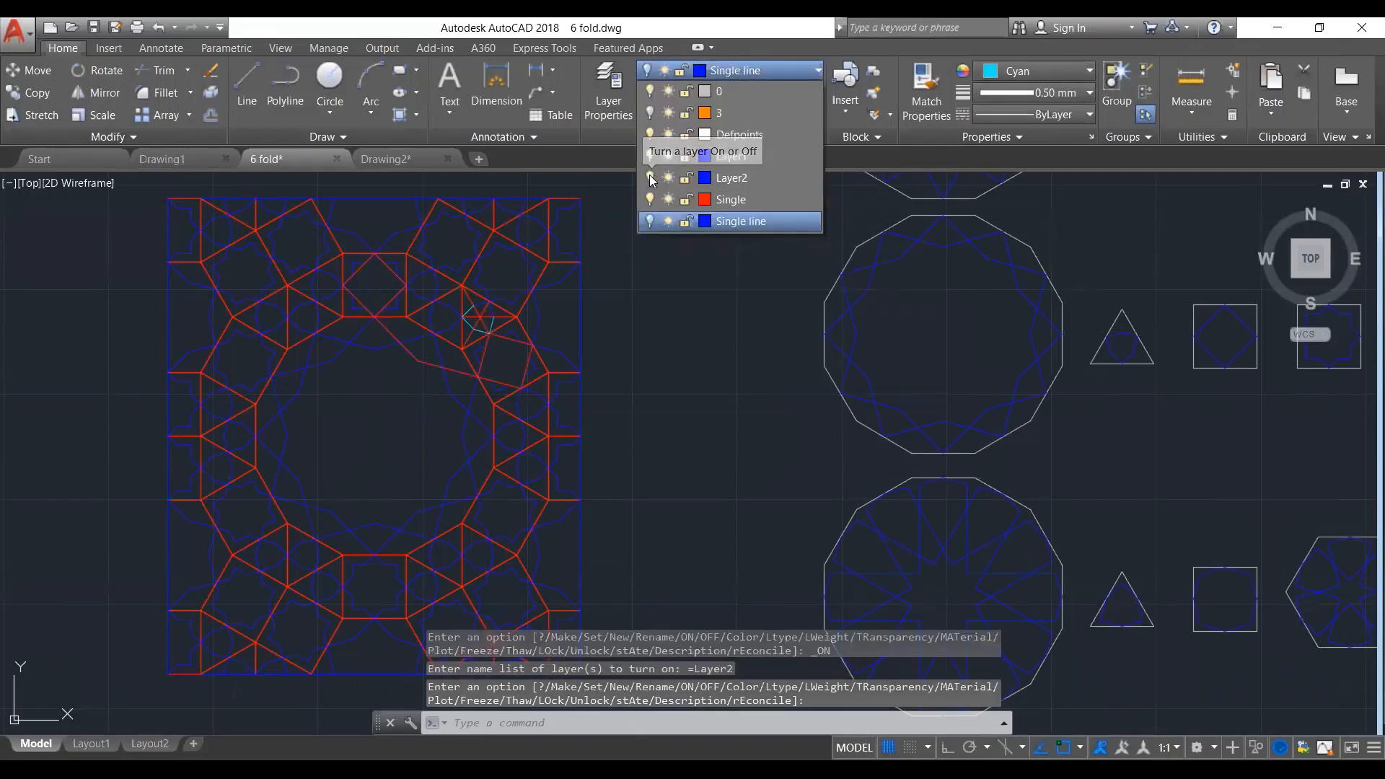
{"action": "left_click", "coordinate": [651, 178]}
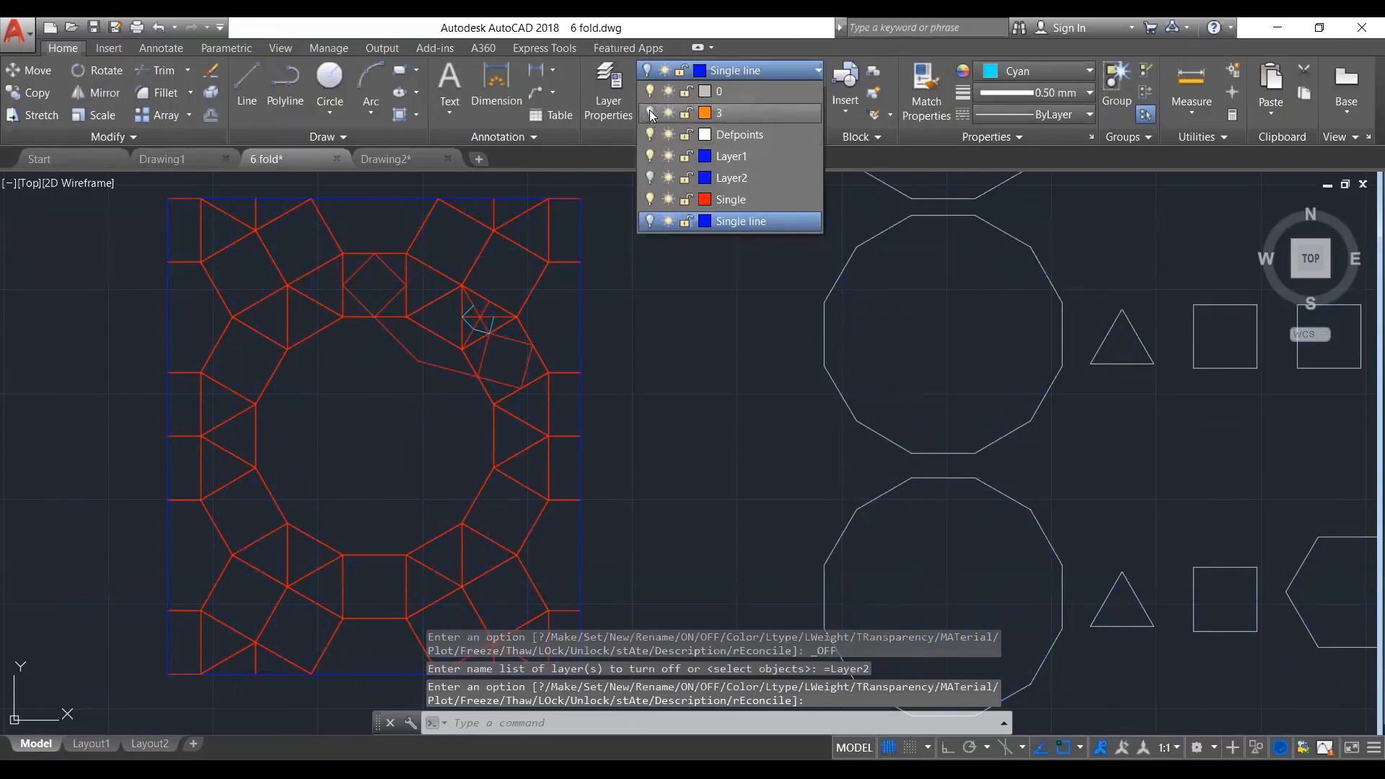
Turn on layer 3, Layer2 and Single line to overlay all the patterns on the shared red polygon grid
{"action": "left_click", "coordinate": [651, 113]}
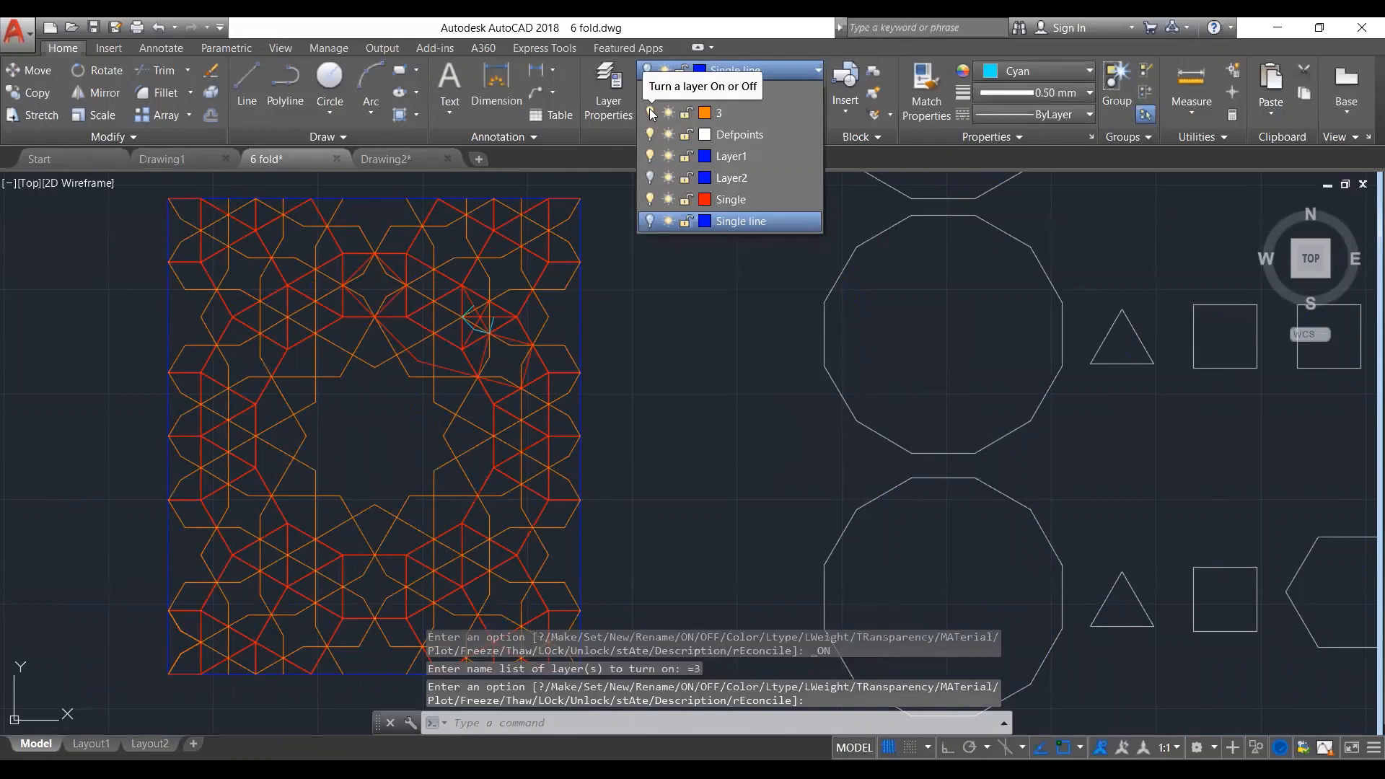
{"action": "left_click", "coordinate": [651, 179]}
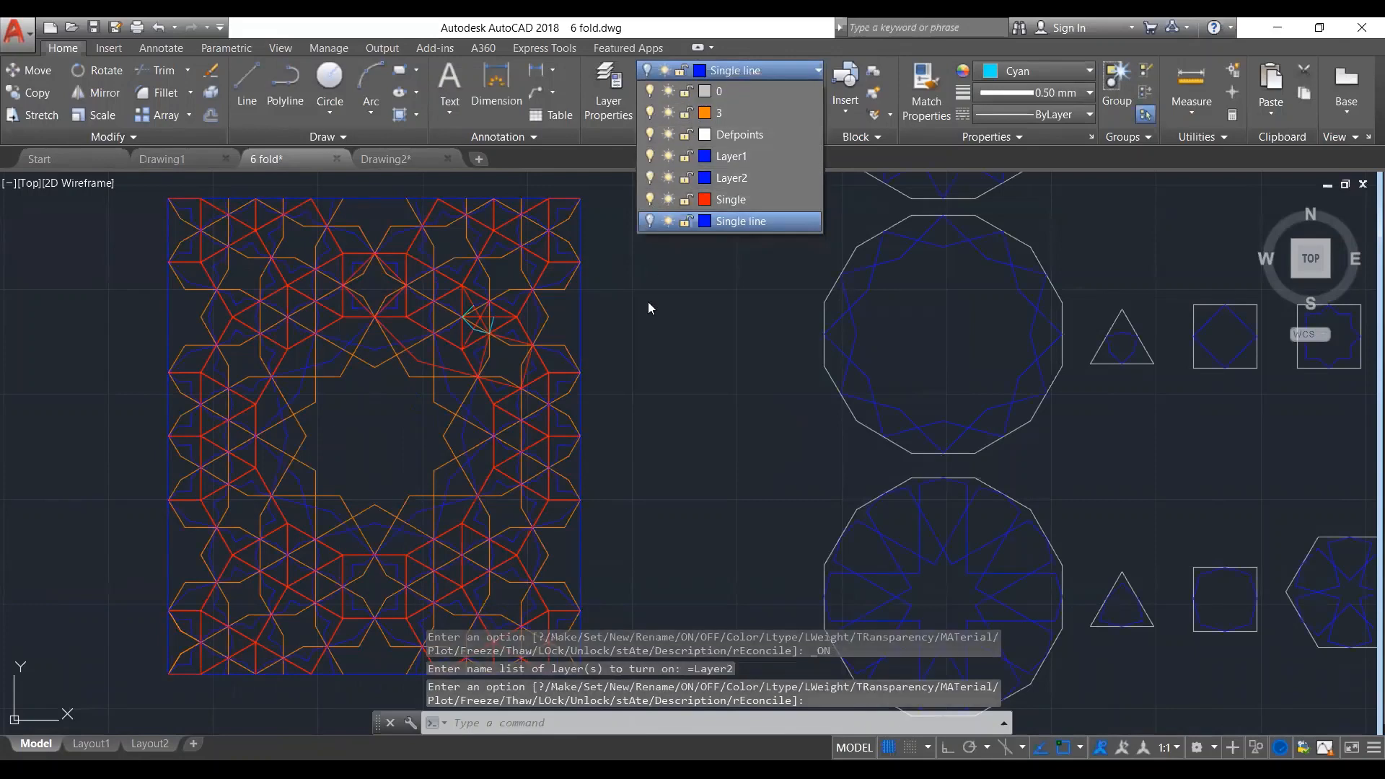
{"action": "left_click", "coordinate": [643, 334]}
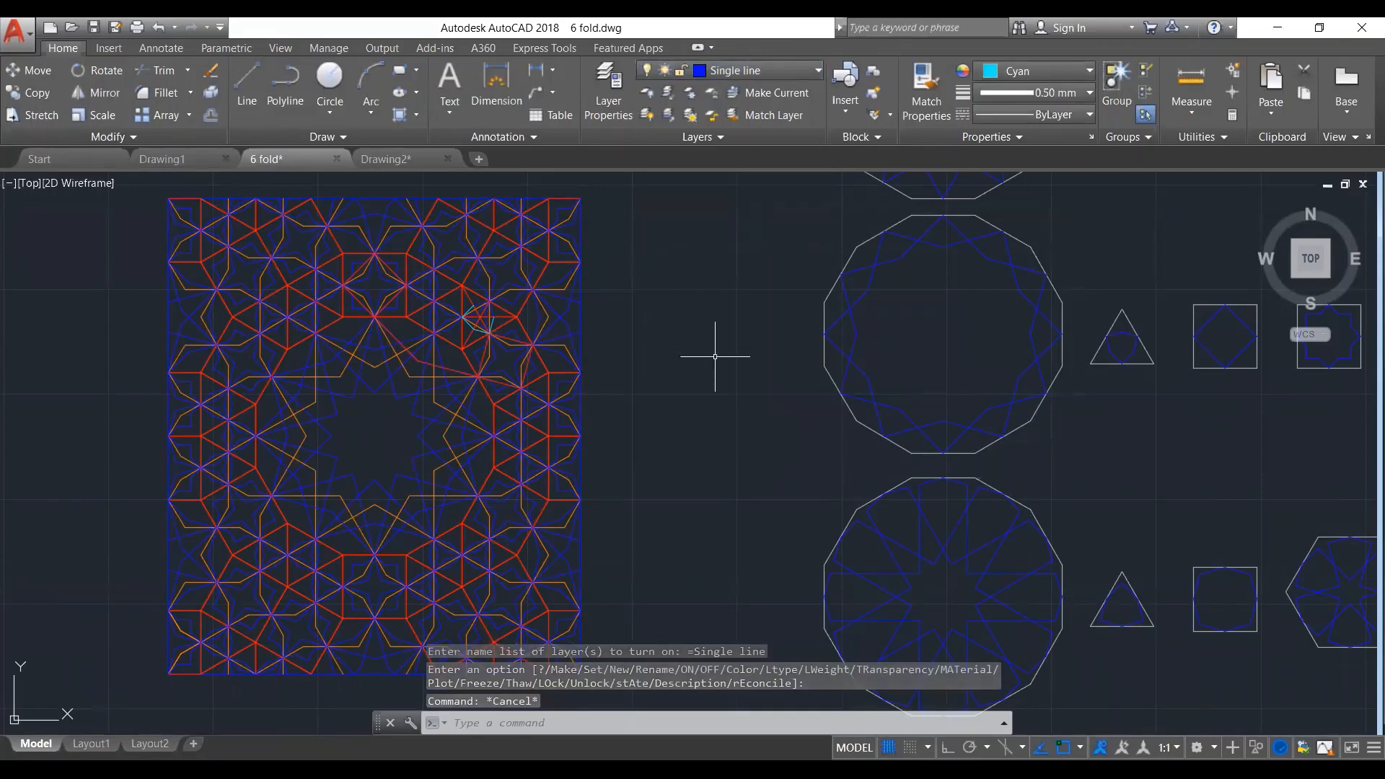
{"action": "scroll", "coordinate": [717, 357], "scroll_direction": "down", "scroll_amount": 2}
{"action": "scroll", "coordinate": [715, 356], "scroll_direction": "down", "scroll_amount": 2}
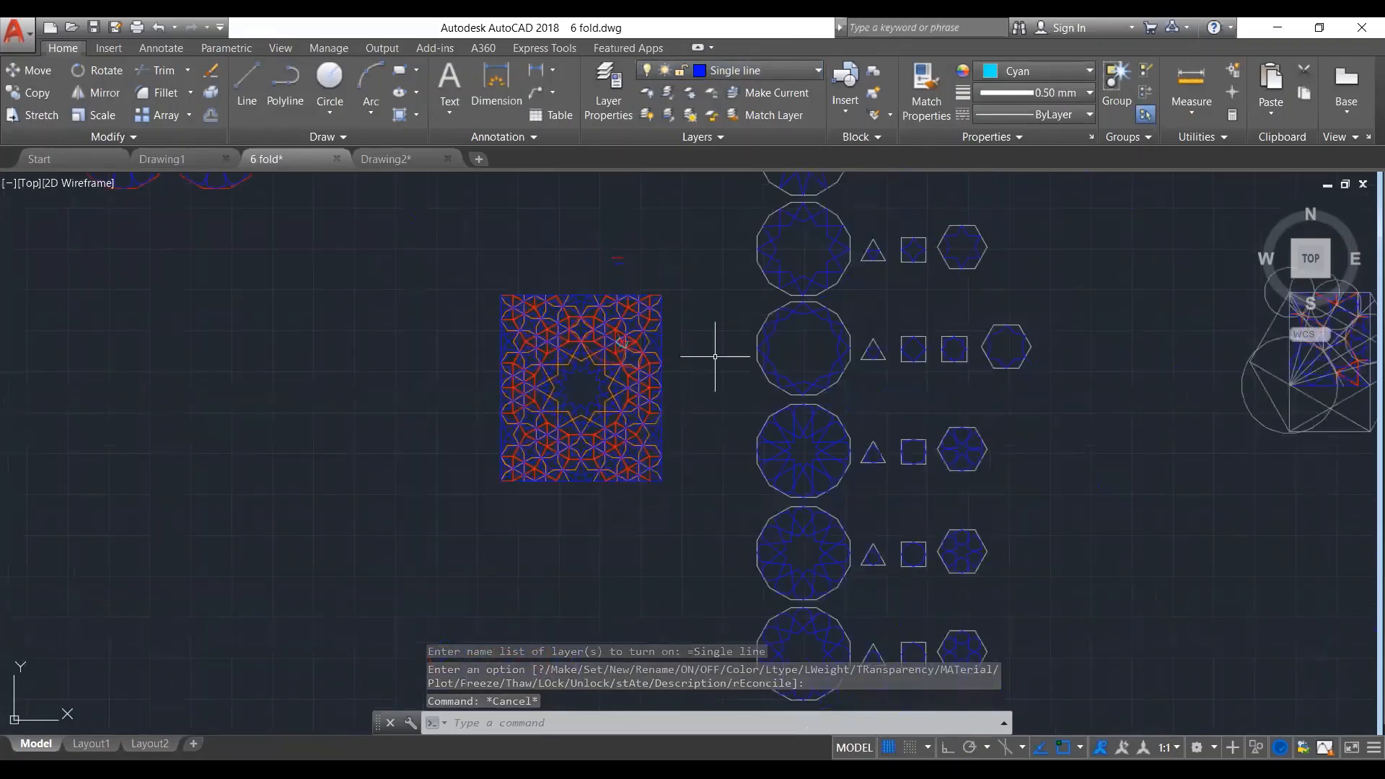
{"action": "scroll", "coordinate": [715, 356], "scroll_direction": "down", "scroll_amount": 2}
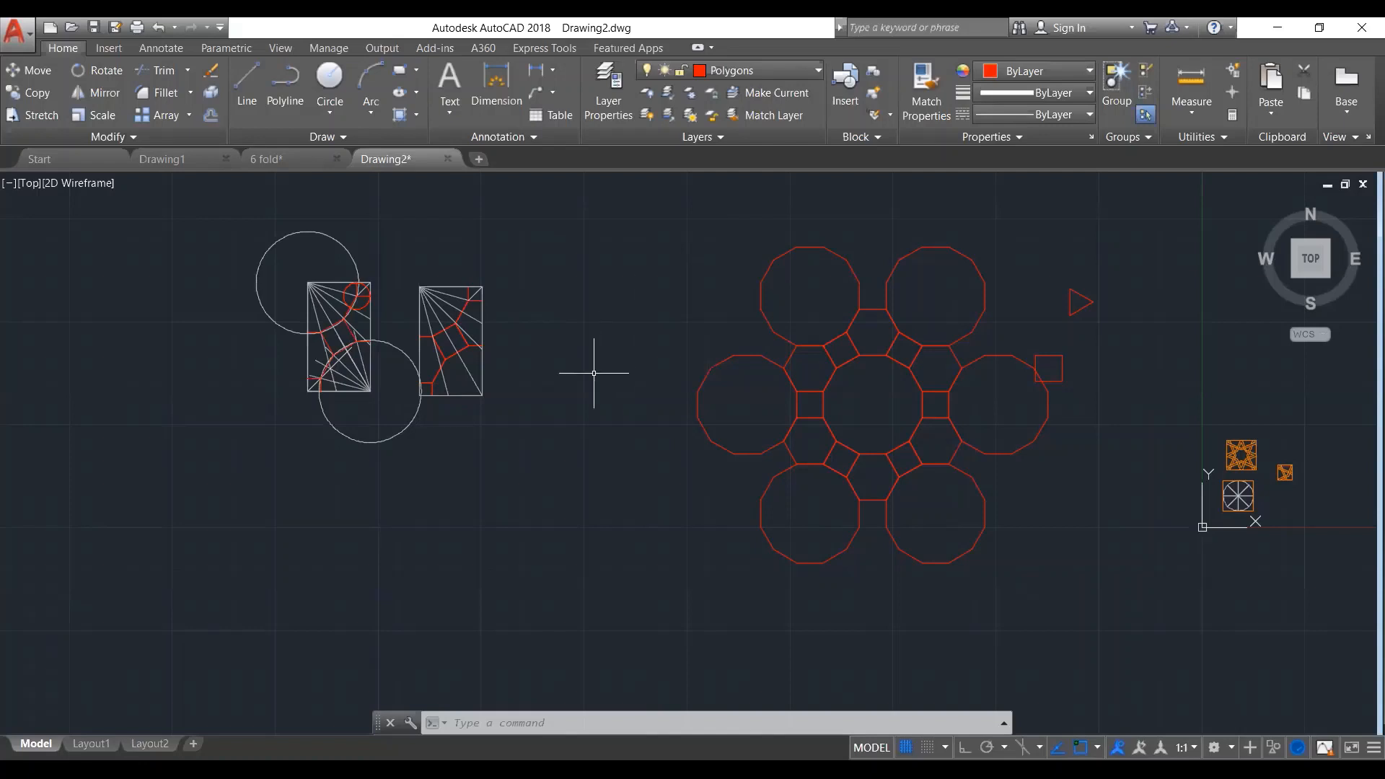
{"action": "scroll", "coordinate": [594, 373], "scroll_direction": "down", "scroll_amount": 4}
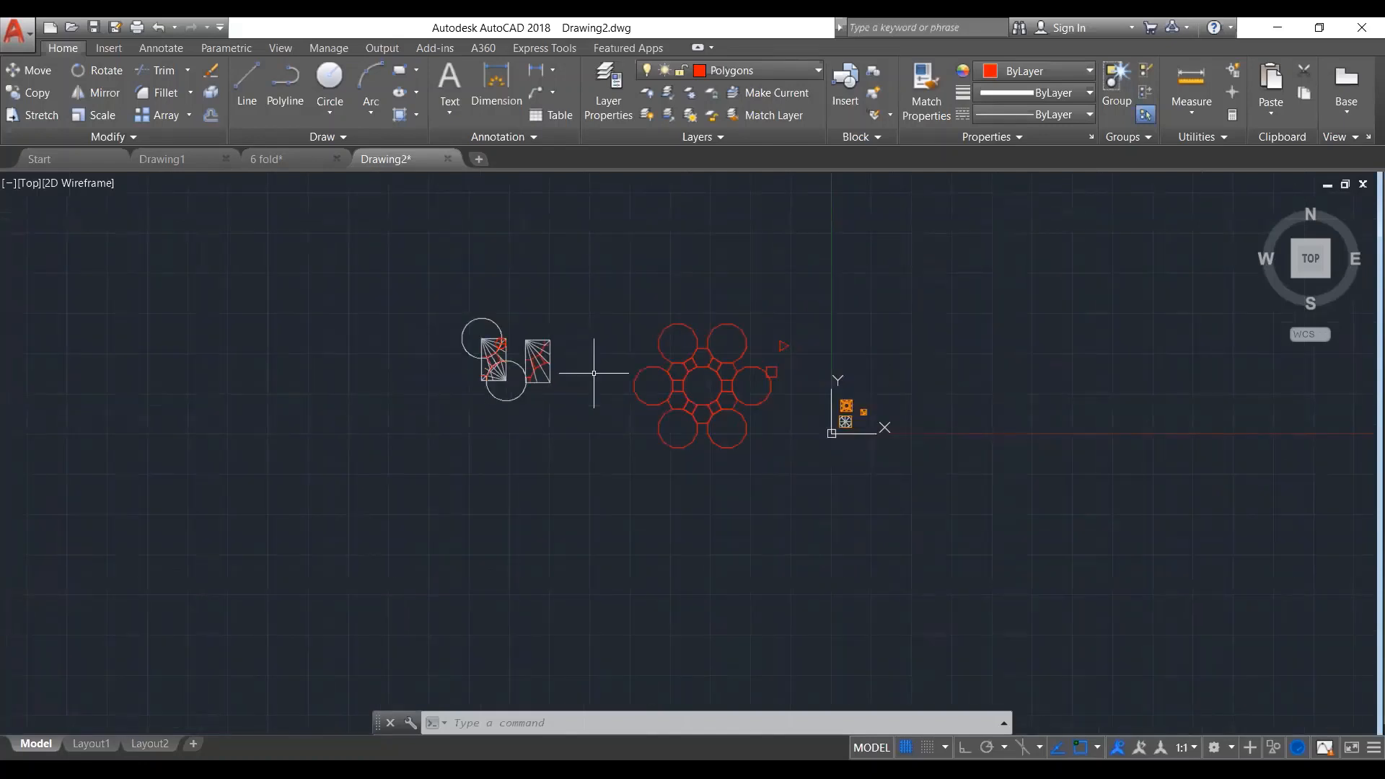